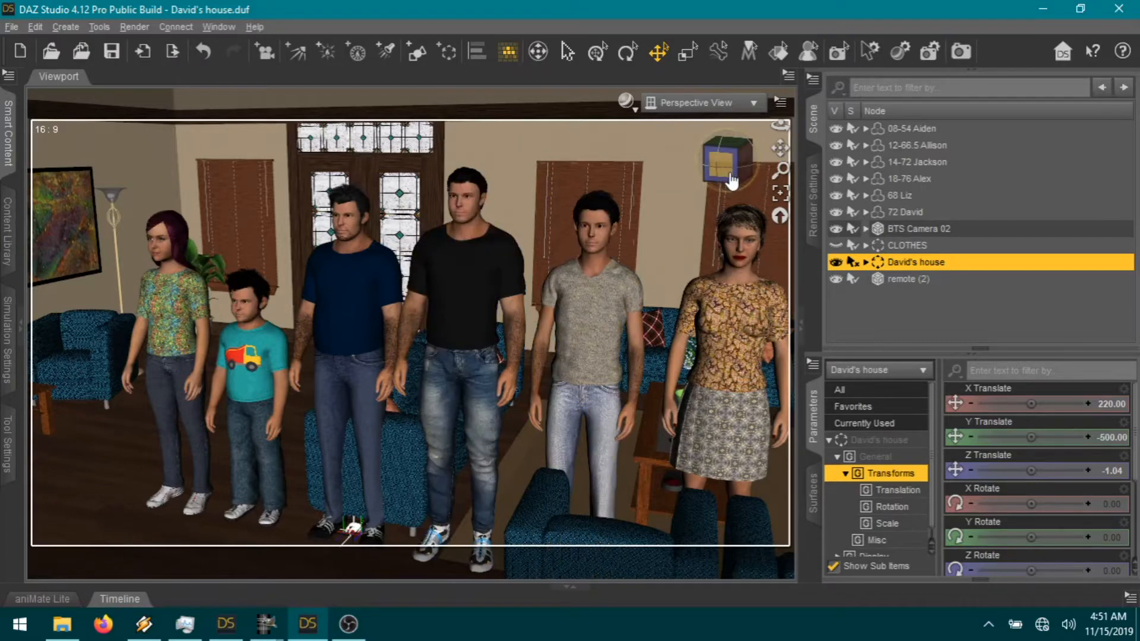
Step: Orbit and pan the view so the stained-glass front doors show beside the six figures
{"action": "left_click_drag", "start_coordinate": [729, 175], "coordinate": [711, 168]}
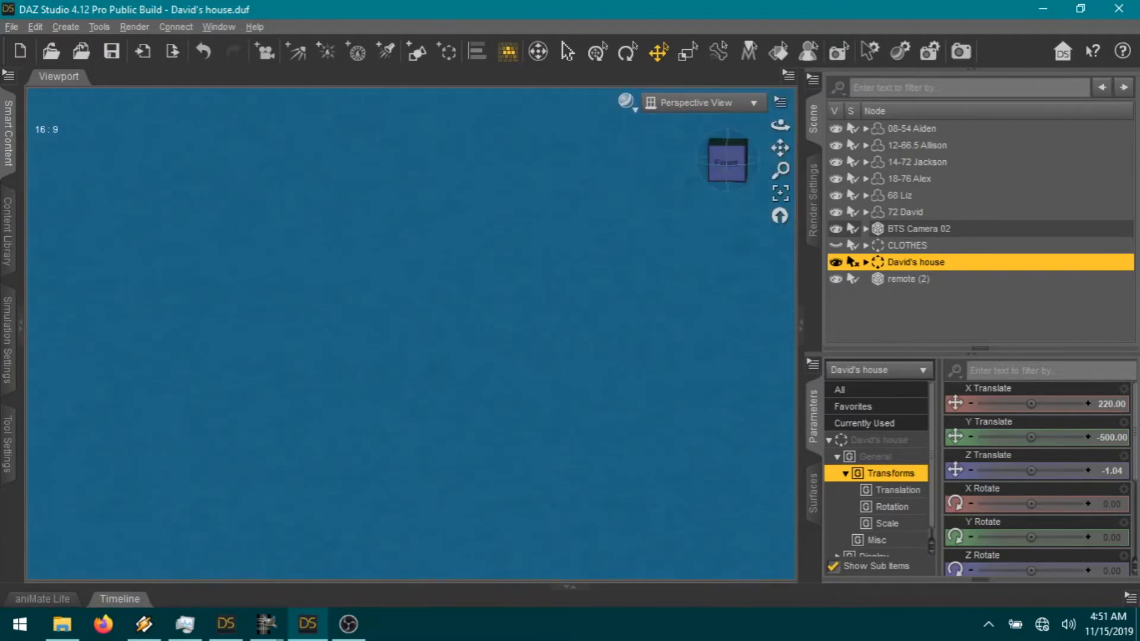
{"action": "left_click_drag", "start_coordinate": [712, 168], "coordinate": [786, 141]}
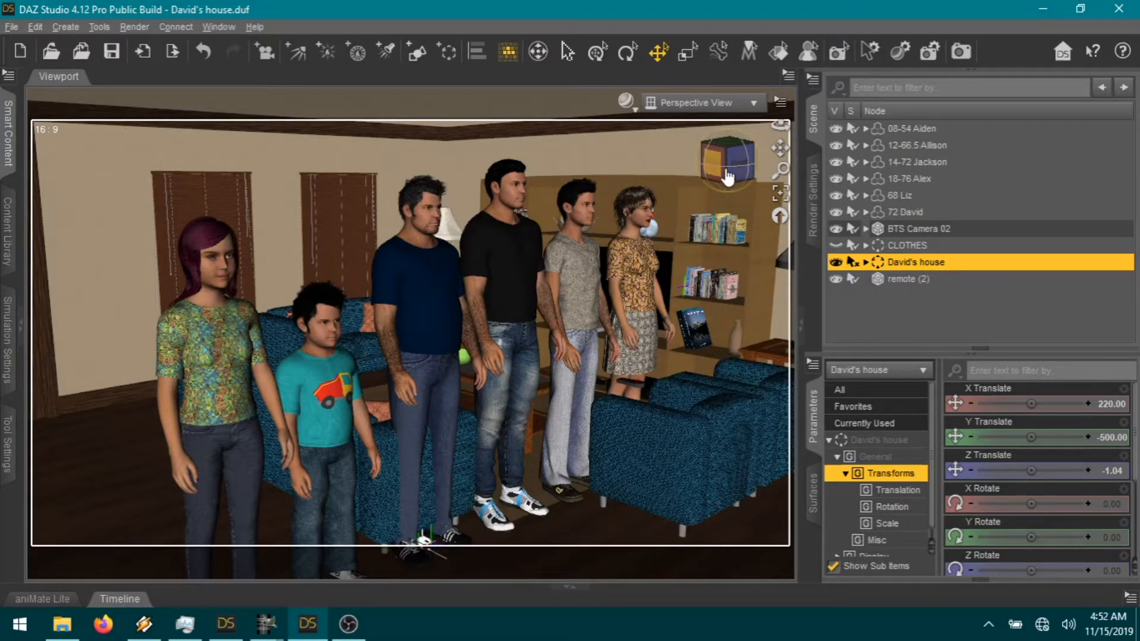
{"action": "left_click_drag", "start_coordinate": [780, 125], "coordinate": [754, 125]}
{"action": "left_click_drag", "start_coordinate": [719, 165], "coordinate": [731, 165]}
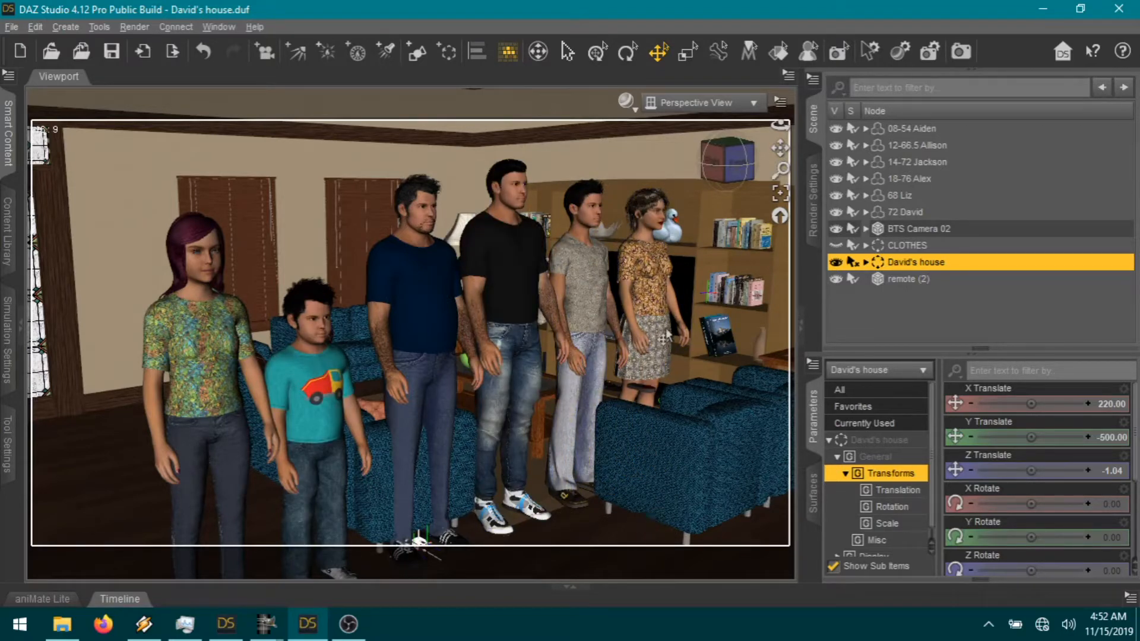
{"action": "left_click_drag", "start_coordinate": [739, 168], "coordinate": [705, 169]}
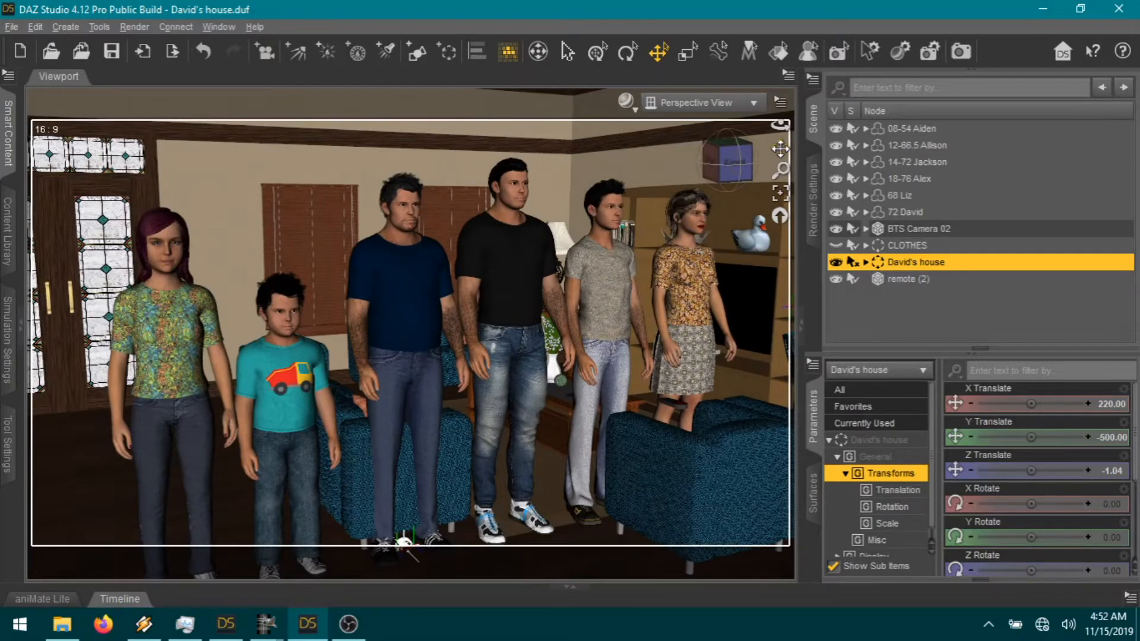
{"action": "left_click_drag", "start_coordinate": [780, 149], "coordinate": [796, 144]}
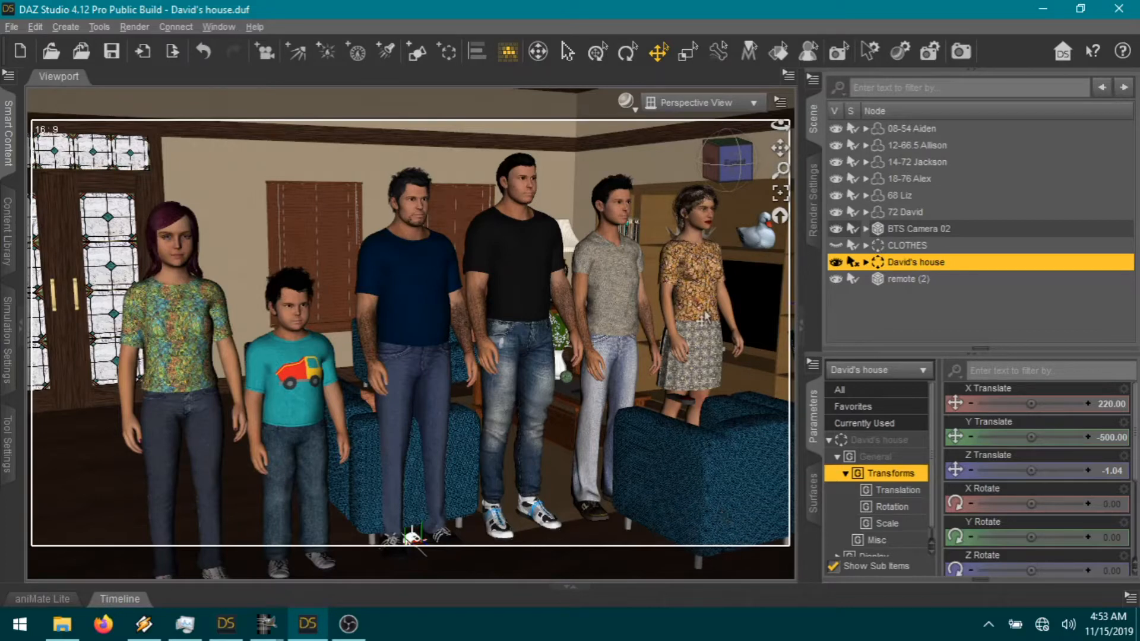
{"action": "left_click_drag", "start_coordinate": [731, 169], "coordinate": [705, 169]}
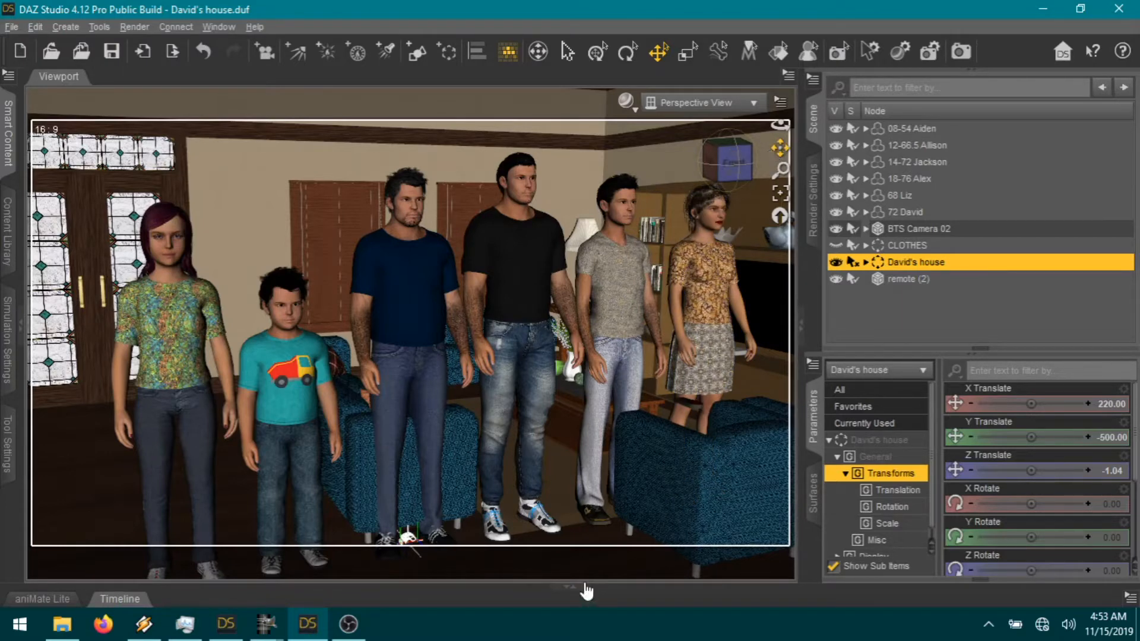
Step: Toggle the animation timeline on and off, then pan closer to the figures
{"action": "left_click", "coordinate": [573, 593]}
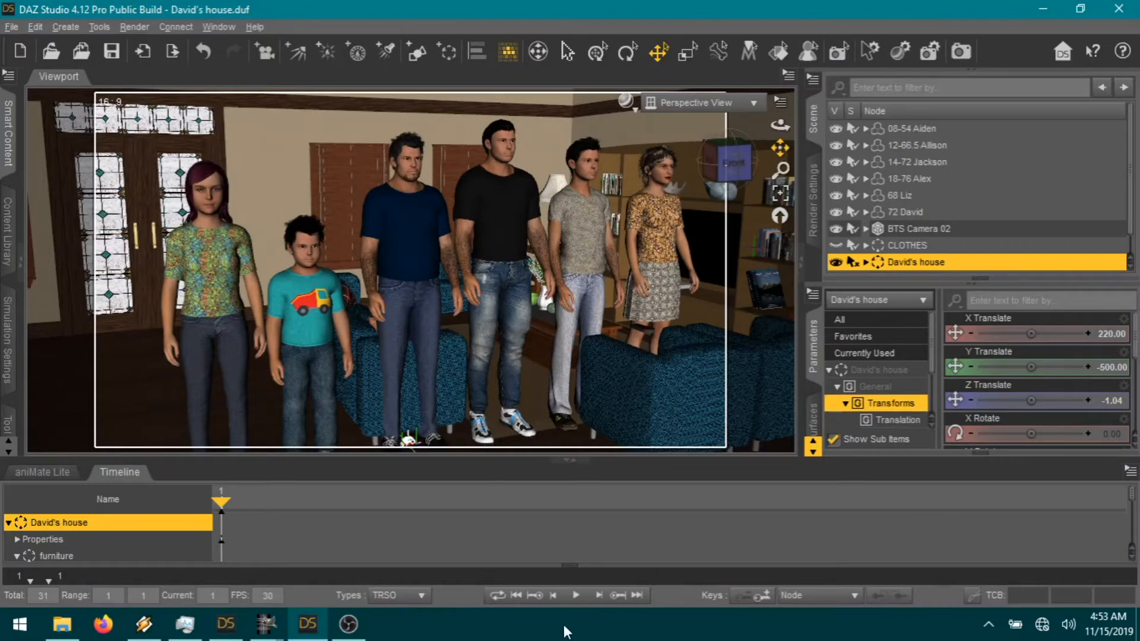
{"action": "left_click", "coordinate": [566, 463]}
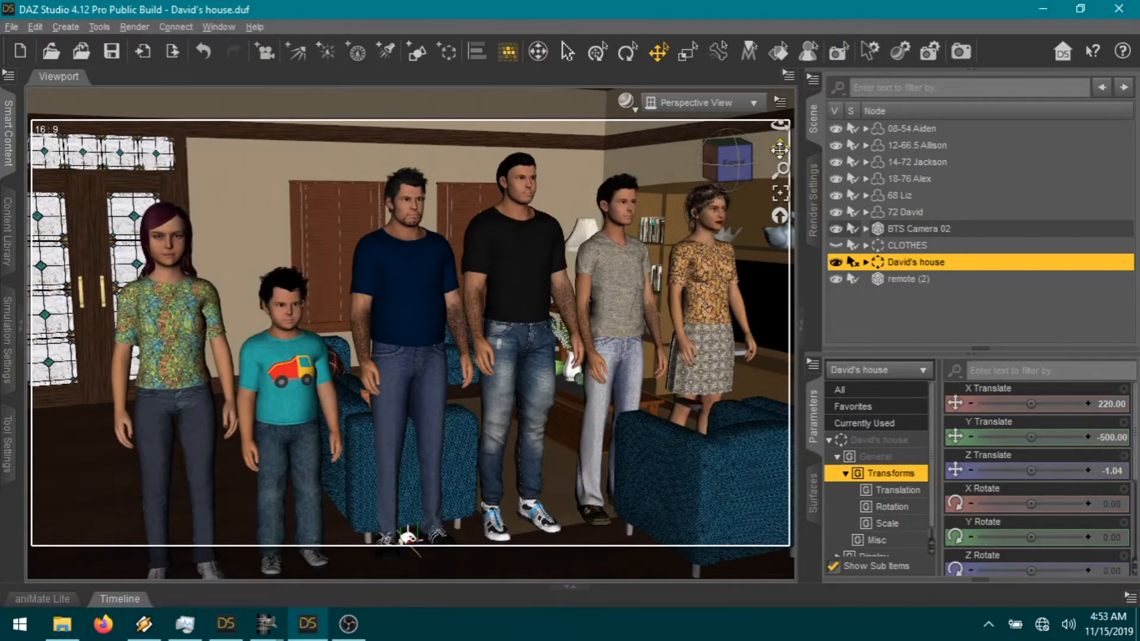
{"action": "left_click_drag", "start_coordinate": [780, 147], "coordinate": [781, 368]}
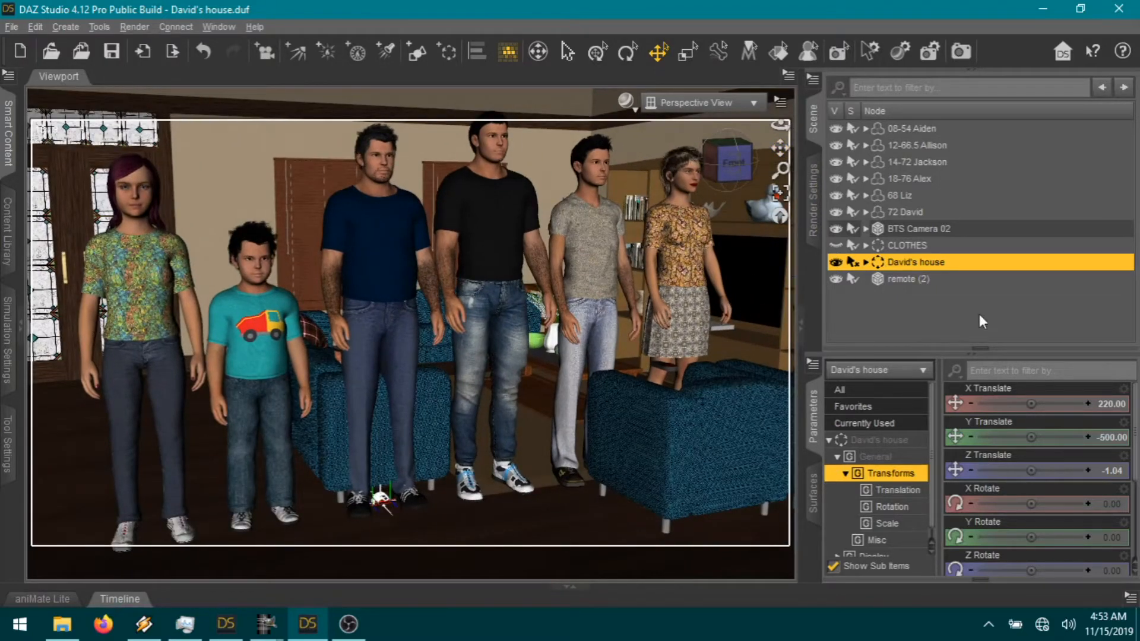
Step: Hide the living room and kitchen furniture under David's house, then select Allison
{"action": "left_click", "coordinate": [865, 262]}
{"action": "scroll", "coordinate": [1104, 282], "scroll_direction": "down", "scroll_amount": 1}
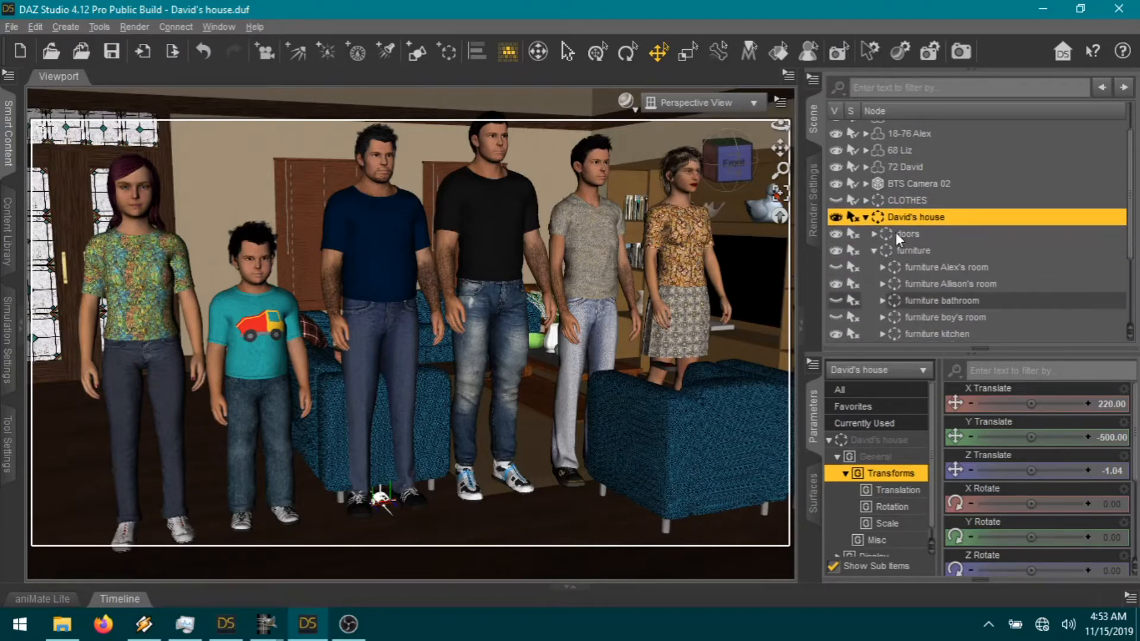
{"action": "scroll", "coordinate": [988, 284], "scroll_direction": "down", "scroll_amount": 1}
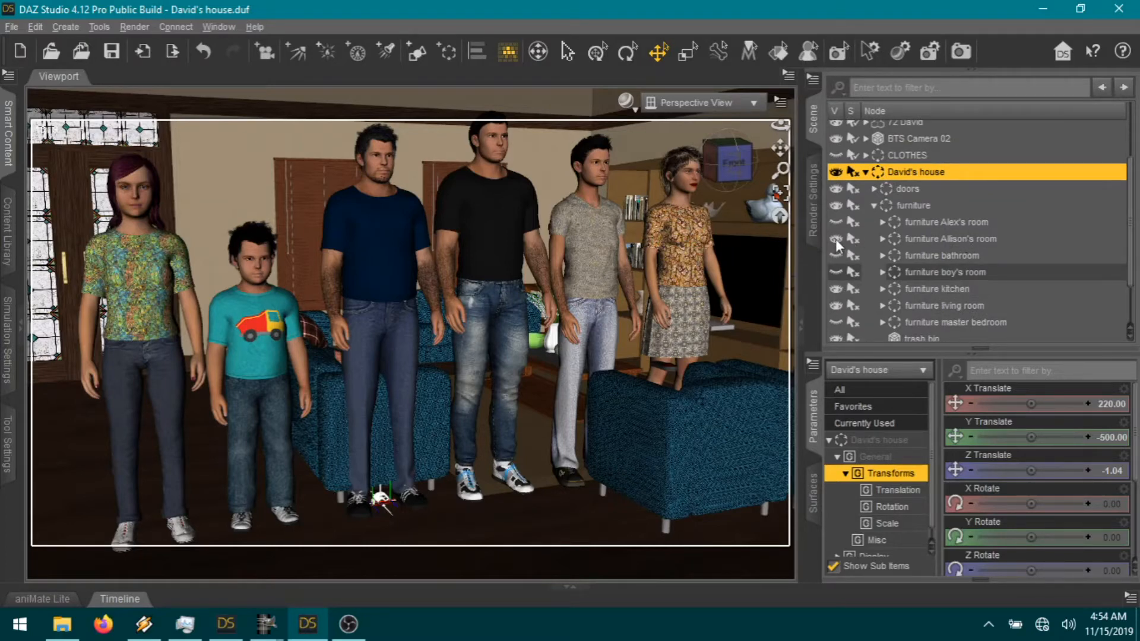
{"action": "left_click", "coordinate": [836, 304]}
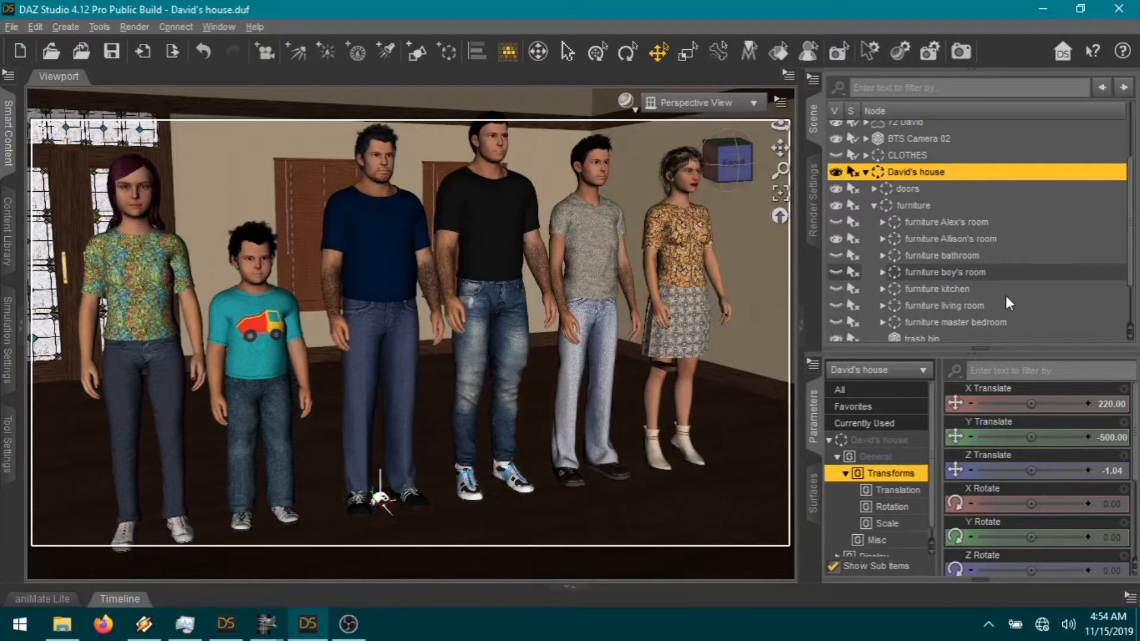
{"action": "scroll", "coordinate": [991, 276], "scroll_direction": "down", "scroll_amount": 2}
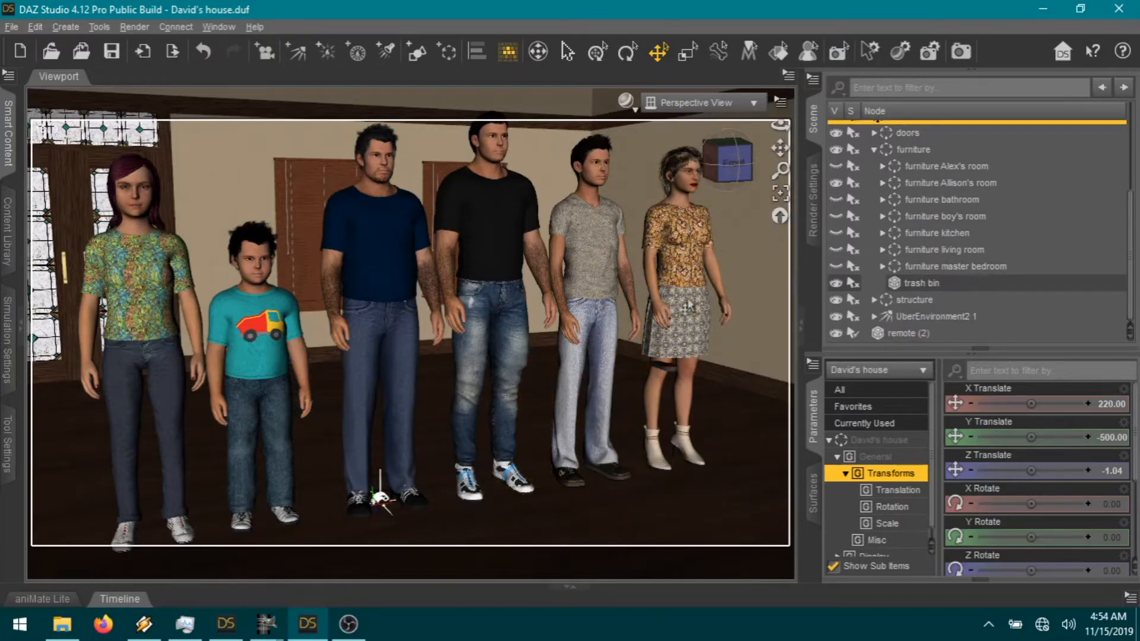
{"action": "left_click", "coordinate": [728, 177]}
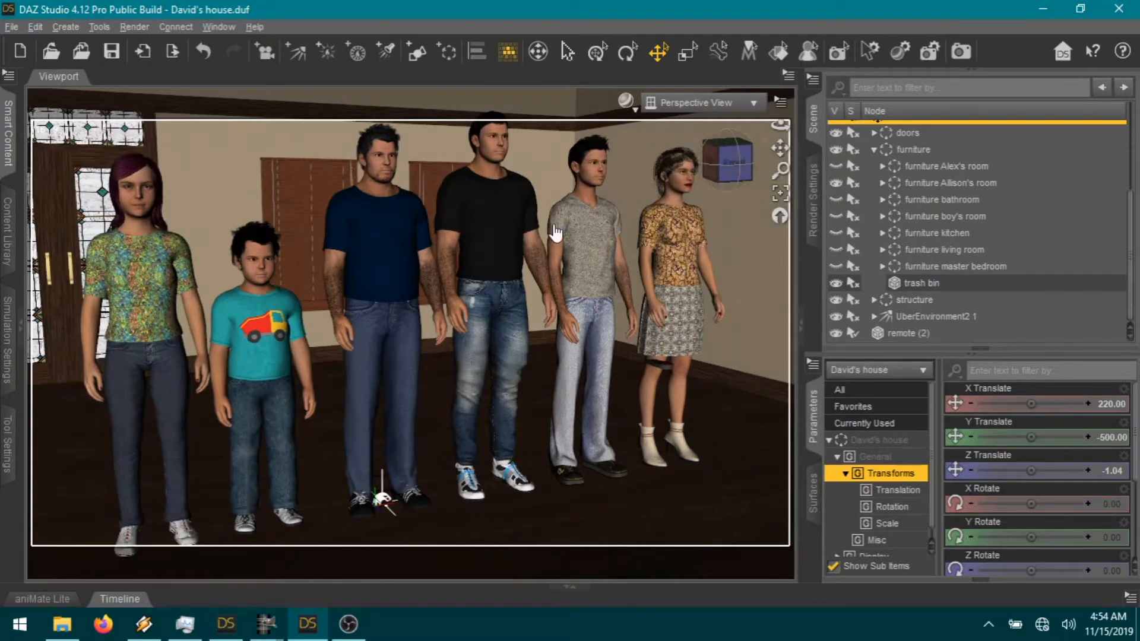
{"action": "left_click", "coordinate": [113, 273]}
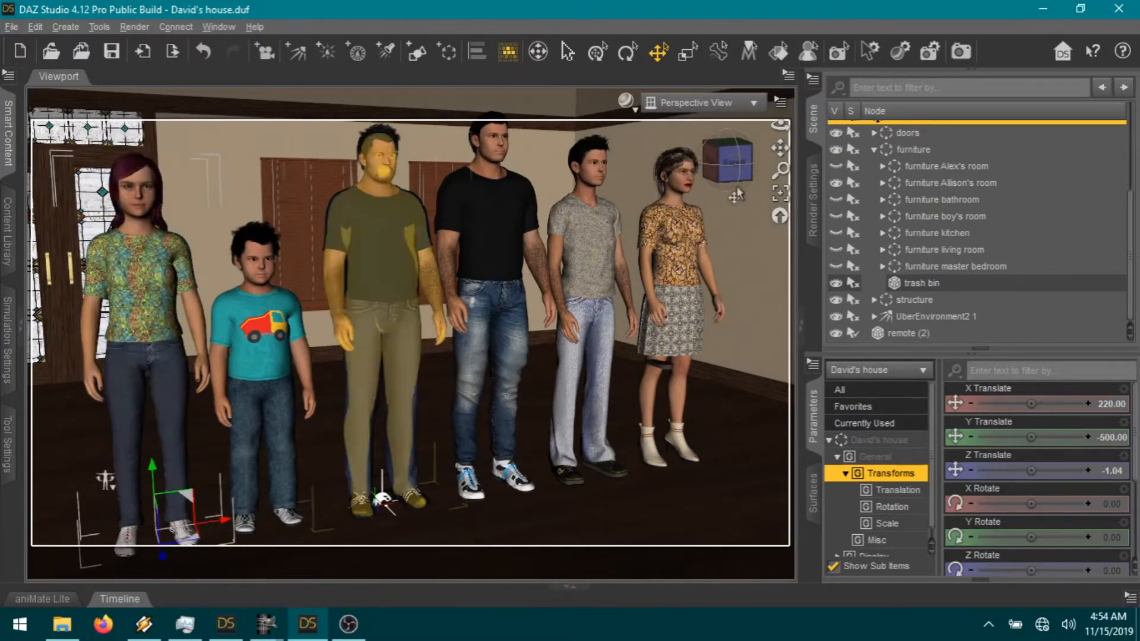
Step: Move Allison forward toward the camera, away from the group
{"action": "left_click_drag", "start_coordinate": [736, 160], "coordinate": [741, 259]}
{"action": "scroll", "coordinate": [736, 215], "scroll_direction": "up", "scroll_amount": 1}
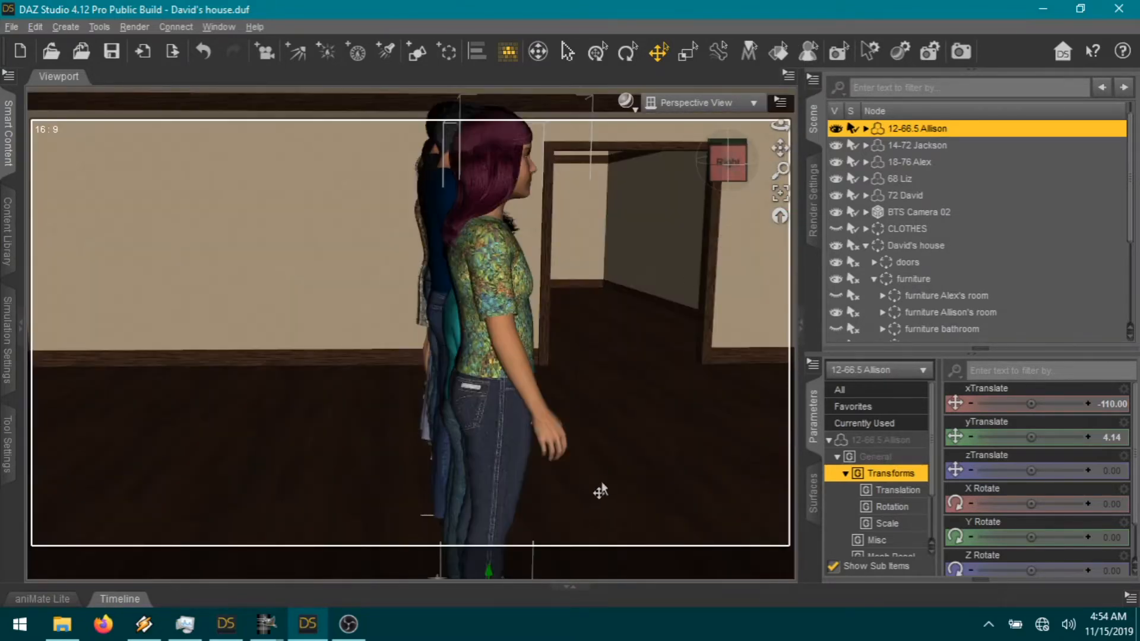
{"action": "left_click_drag", "start_coordinate": [779, 148], "coordinate": [756, 89]}
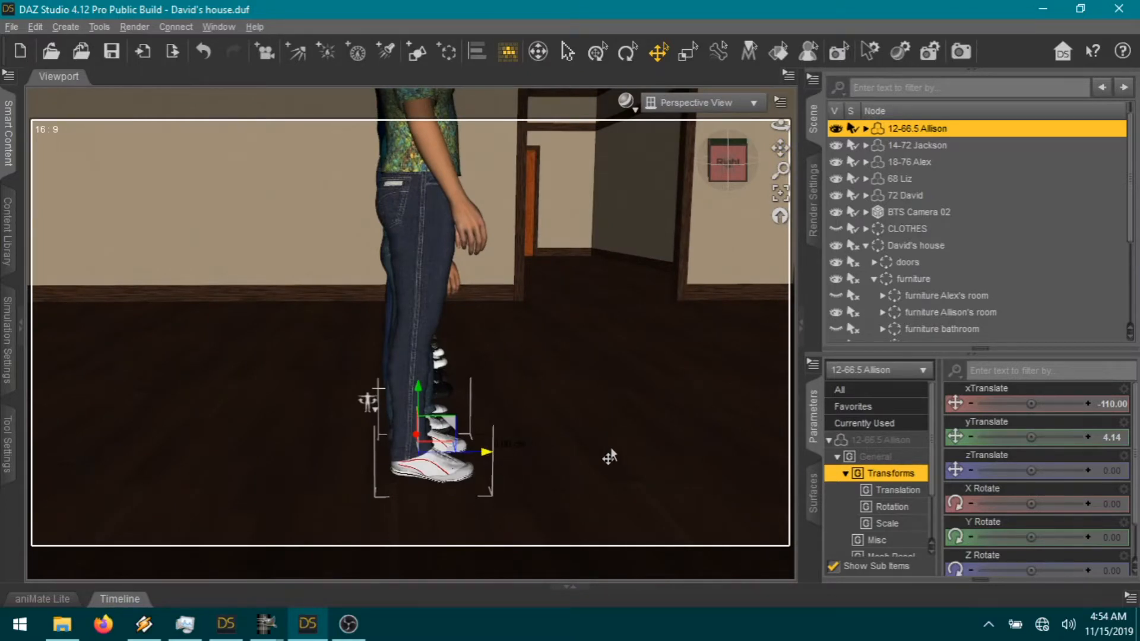
{"action": "left_click_drag", "start_coordinate": [629, 447], "coordinate": [601, 492]}
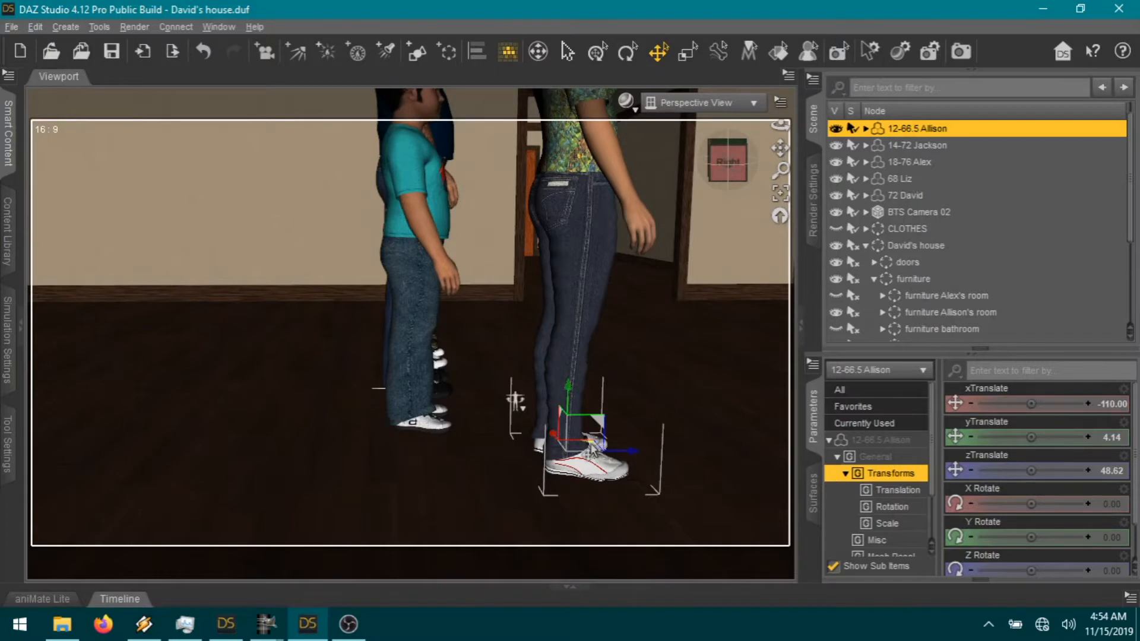
{"action": "left_click_drag", "start_coordinate": [593, 449], "coordinate": [708, 285]}
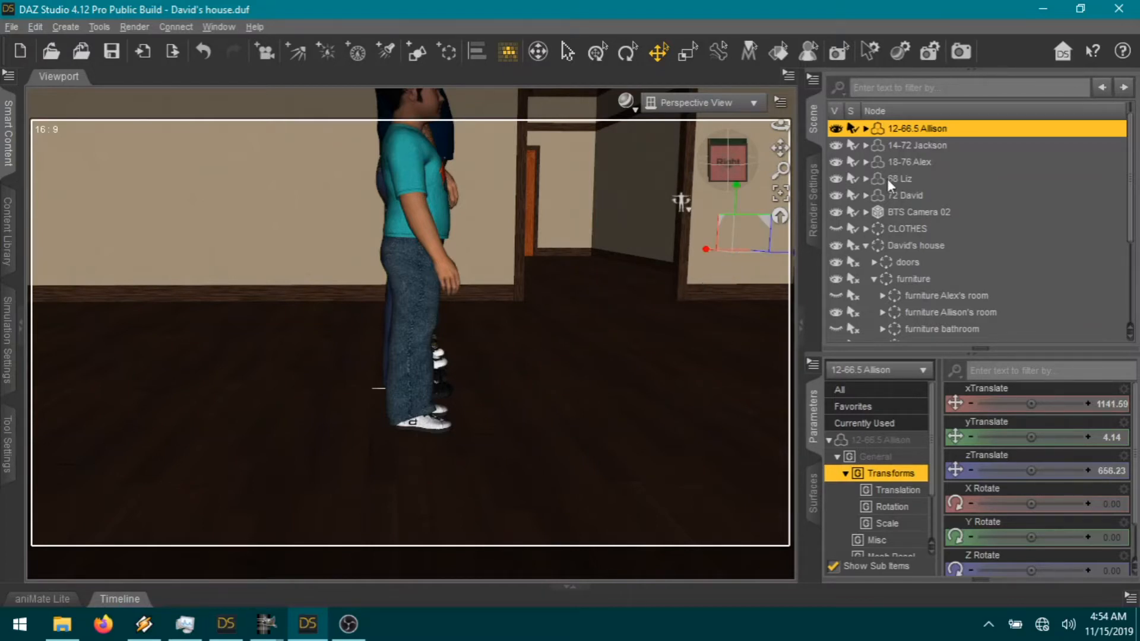
Step: Put Aiden, Jackson, Alex, Liz and David into the hidden CLOTHES group
{"action": "left_click", "coordinate": [865, 245]}
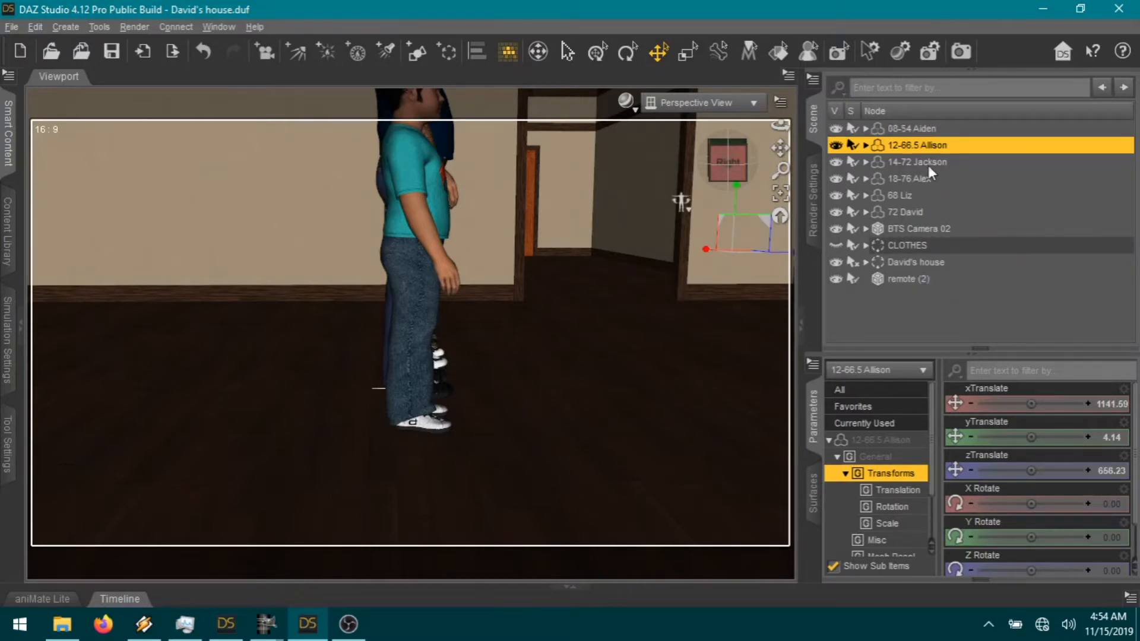
{"action": "left_click", "coordinate": [906, 162]}
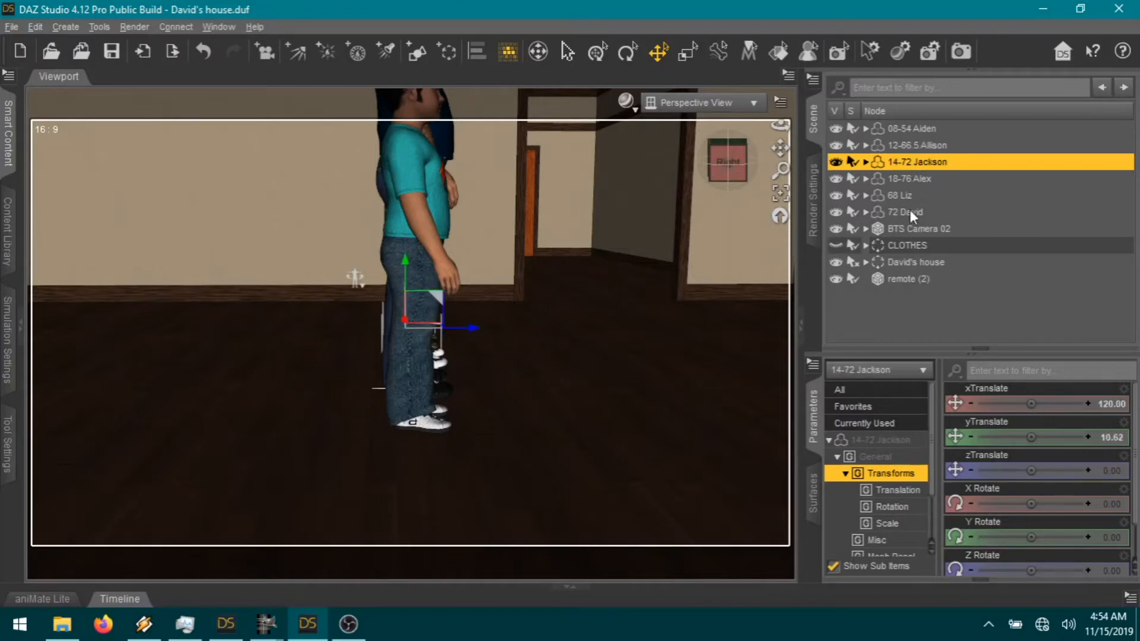
{"action": "left_click", "coordinate": [910, 212], "text": "shift"}
{"action": "left_click", "coordinate": [924, 129], "text": "ctrl"}
{"action": "left_click_drag", "start_coordinate": [907, 214], "coordinate": [928, 248]}
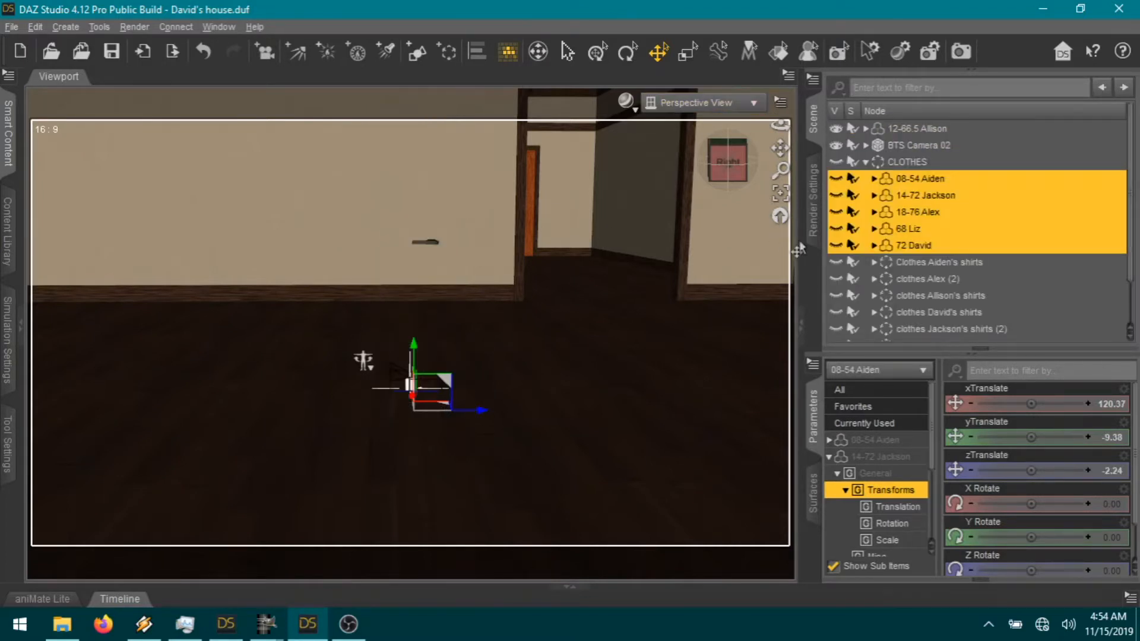
Step: Frame Allison, orbit outside to the house wall and move her behind it
{"action": "left_click", "coordinate": [918, 130]}
{"action": "left_click", "coordinate": [781, 202]}
{"action": "scroll", "coordinate": [677, 234], "scroll_direction": "up", "scroll_amount": 2}
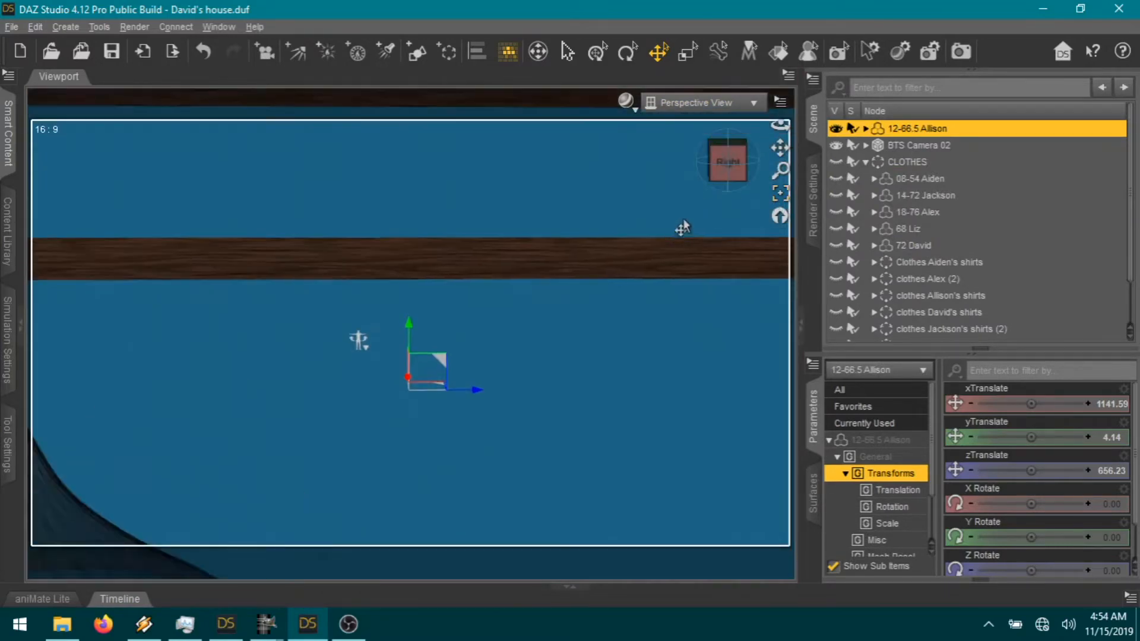
{"action": "left_click_drag", "start_coordinate": [723, 182], "coordinate": [762, 188]}
{"action": "scroll", "coordinate": [623, 278], "scroll_direction": "up", "scroll_amount": 6}
{"action": "scroll", "coordinate": [641, 289], "scroll_direction": "up", "scroll_amount": 4}
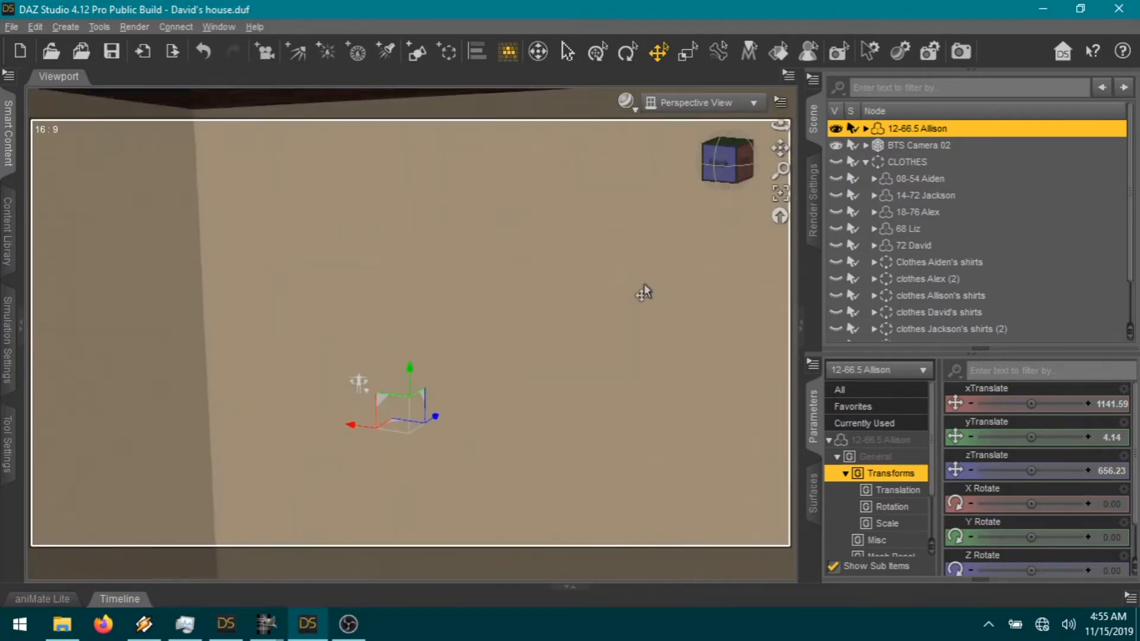
{"action": "left_click_drag", "start_coordinate": [727, 161], "coordinate": [787, 162]}
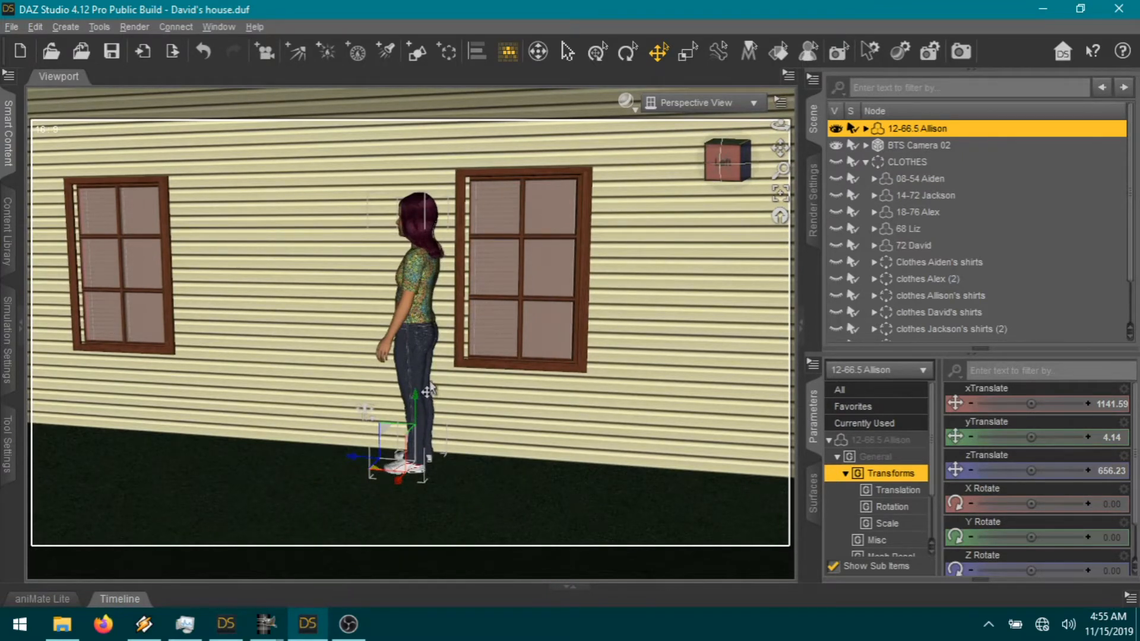
{"action": "left_click_drag", "start_coordinate": [430, 383], "coordinate": [431, 375]}
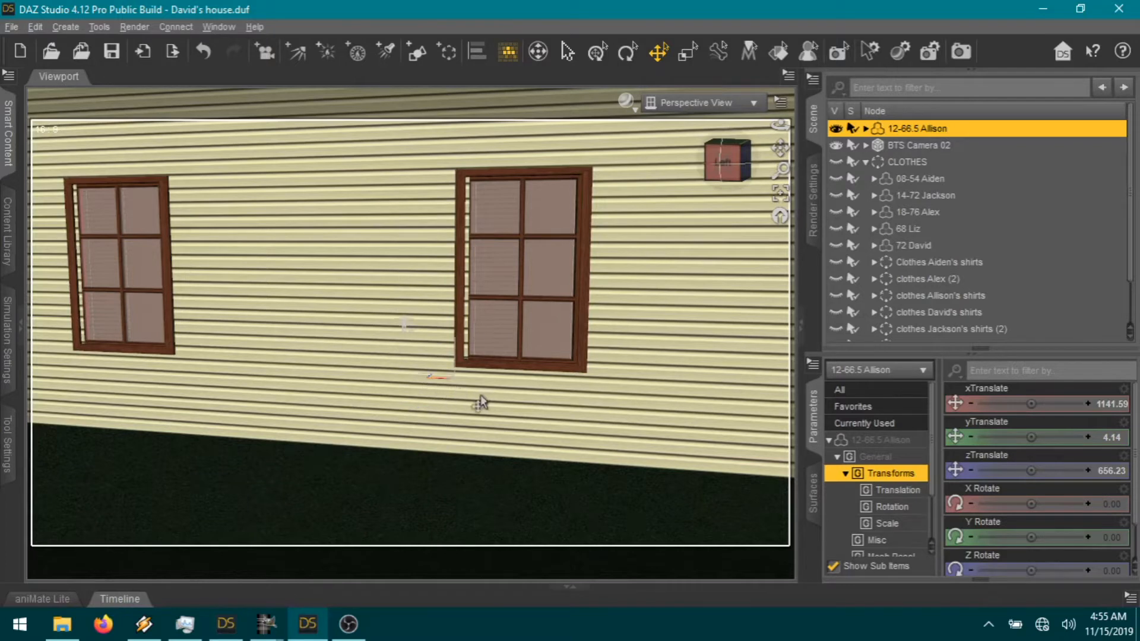
Step: Orbit back into the living room and collapse the CLOTHES group
{"action": "scroll", "coordinate": [638, 253], "scroll_direction": "up", "scroll_amount": 3}
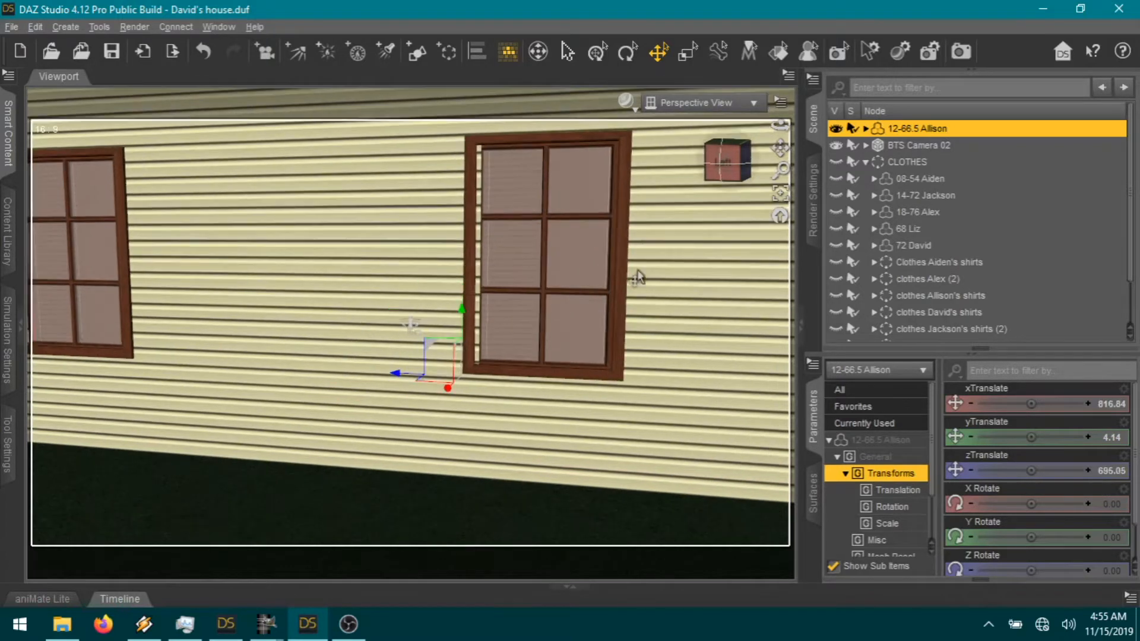
{"action": "left_click", "coordinate": [781, 196]}
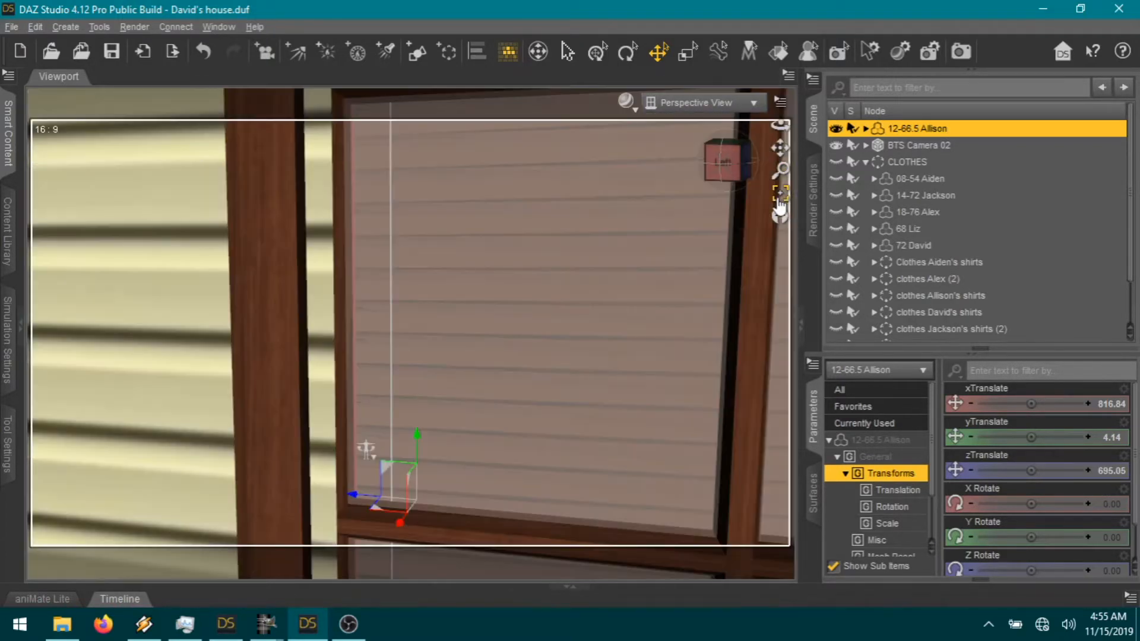
{"action": "left_click_drag", "start_coordinate": [723, 162], "coordinate": [743, 165]}
{"action": "left_click_drag", "start_coordinate": [365, 441], "coordinate": [355, 447]}
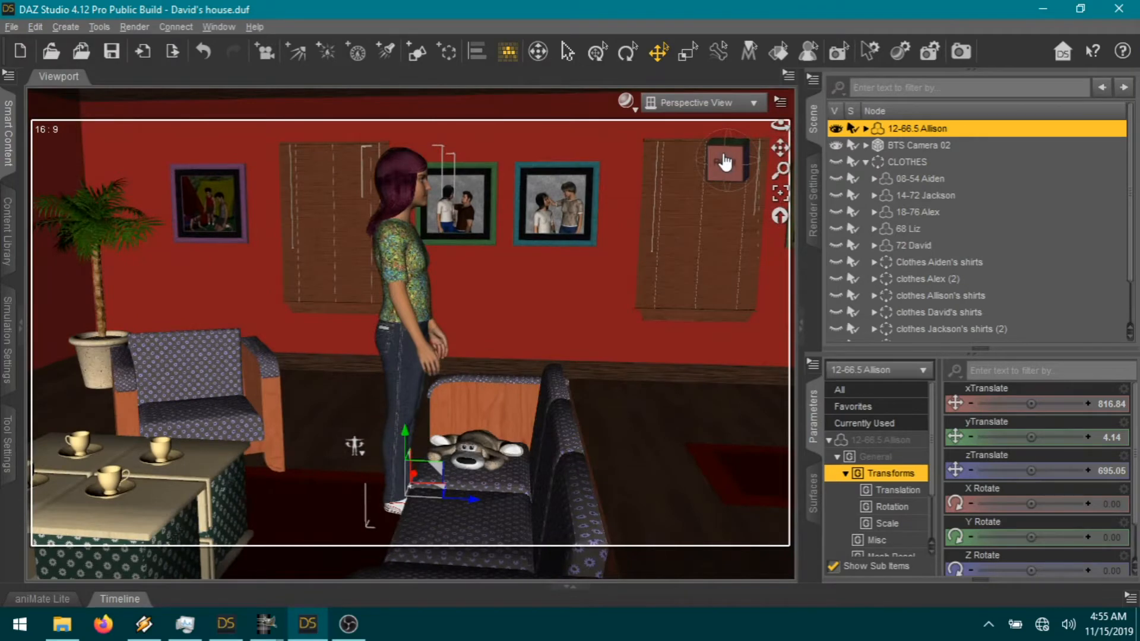
{"action": "left_click_drag", "start_coordinate": [781, 148], "coordinate": [742, 170]}
{"action": "scroll", "coordinate": [590, 347], "scroll_direction": "down", "scroll_amount": 6}
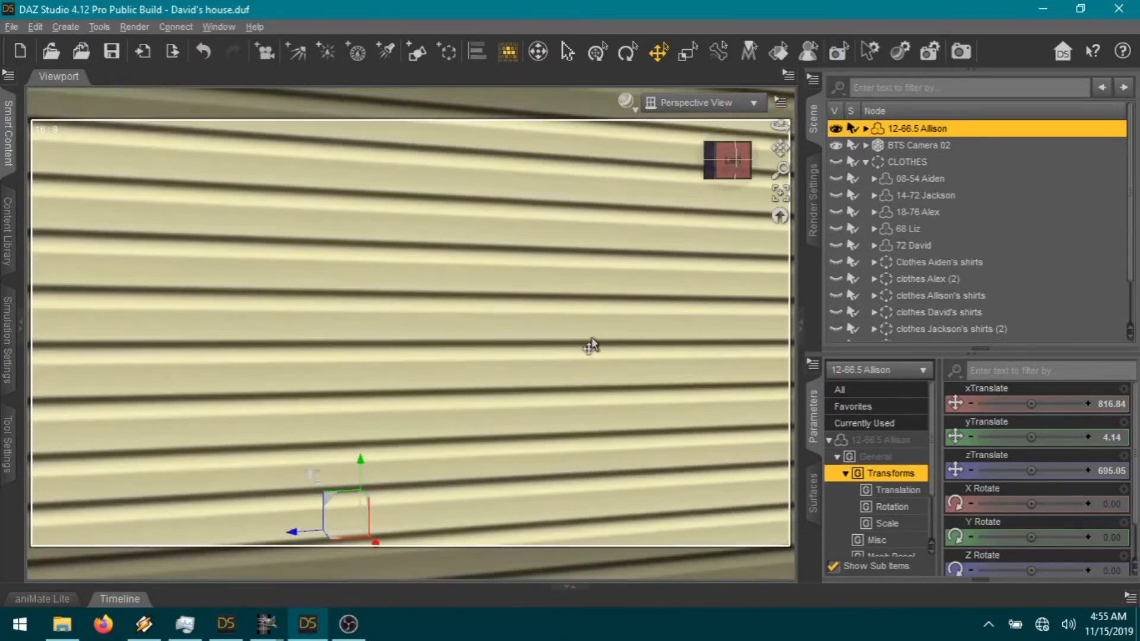
{"action": "scroll", "coordinate": [599, 357], "scroll_direction": "down", "scroll_amount": 5}
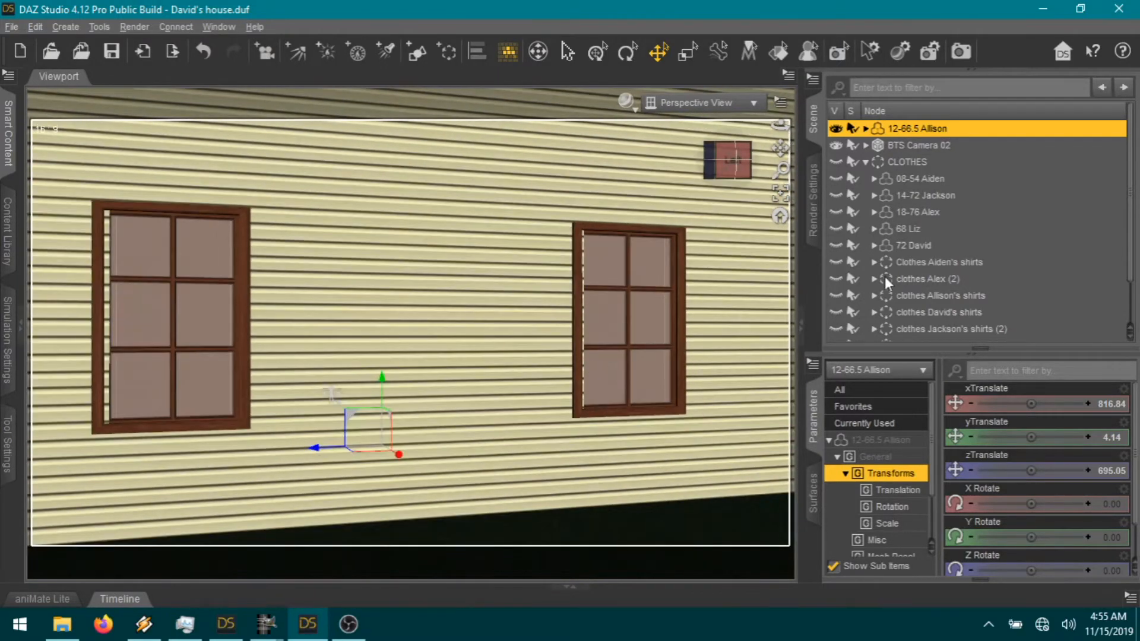
{"action": "left_click", "coordinate": [865, 162]}
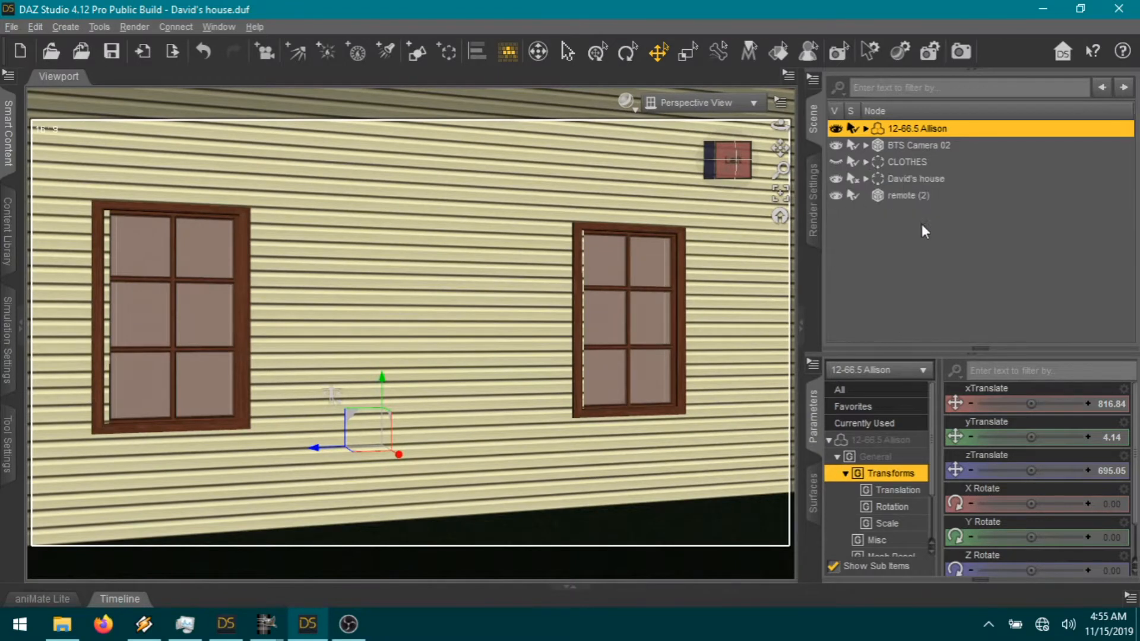
Step: Nudge the girl's room window windowcountry (5) slightly along the outside wall
{"action": "left_click", "coordinate": [866, 179]}
{"action": "scroll", "coordinate": [950, 279], "scroll_direction": "down", "scroll_amount": 3}
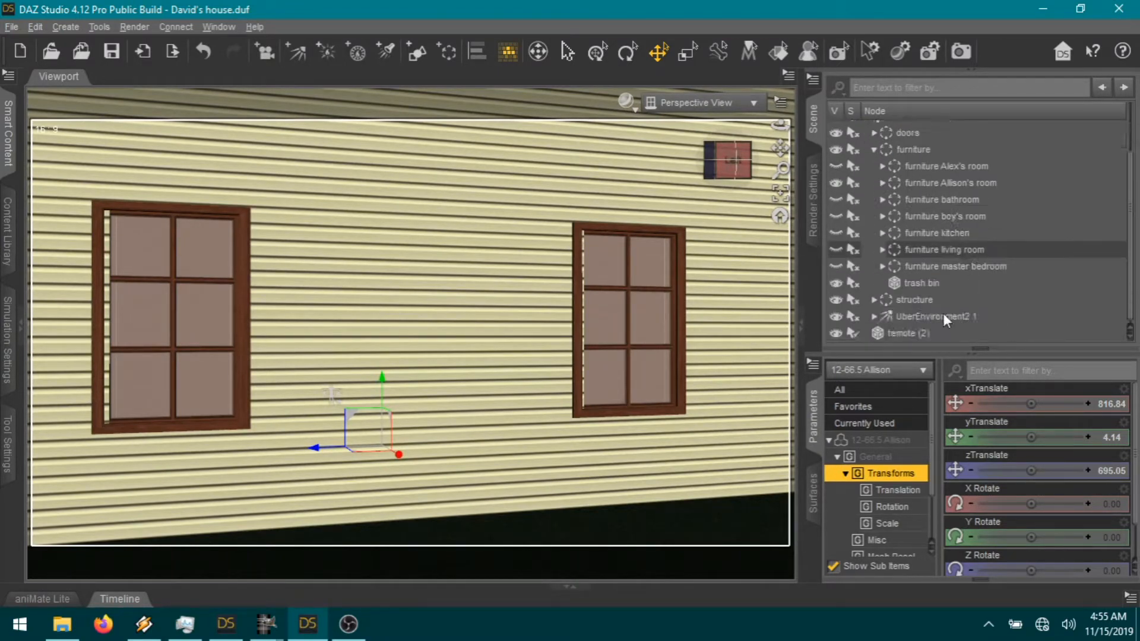
{"action": "left_click", "coordinate": [874, 301]}
{"action": "scroll", "coordinate": [987, 273], "scroll_direction": "down", "scroll_amount": 4}
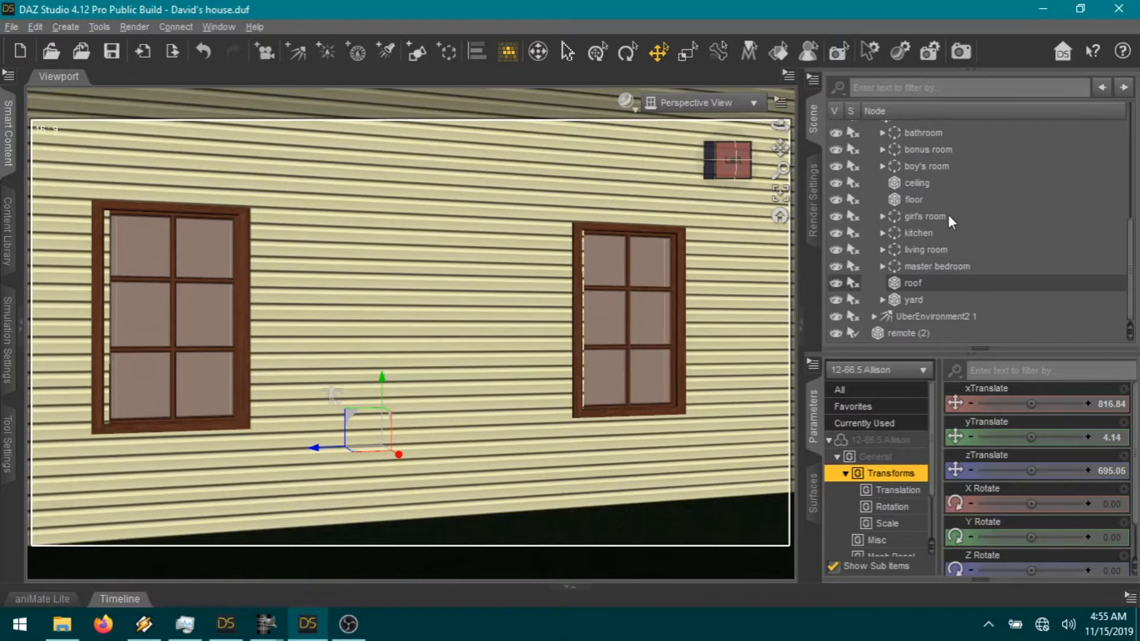
{"action": "left_click", "coordinate": [883, 216]}
{"action": "scroll", "coordinate": [1005, 220], "scroll_direction": "down", "scroll_amount": 3}
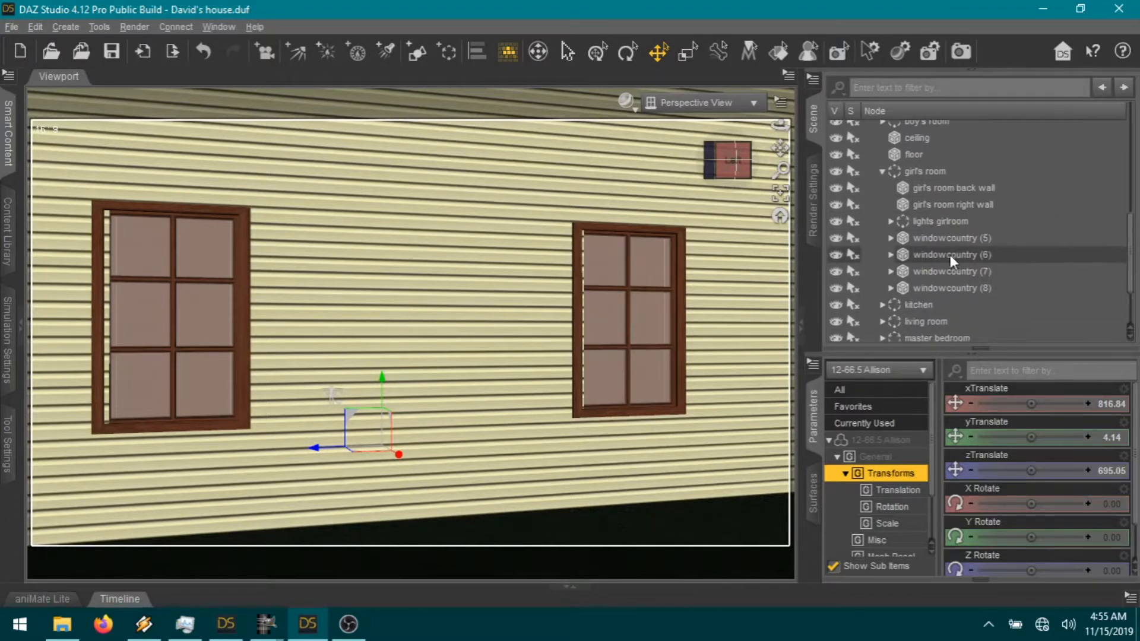
{"action": "left_click", "coordinate": [952, 243]}
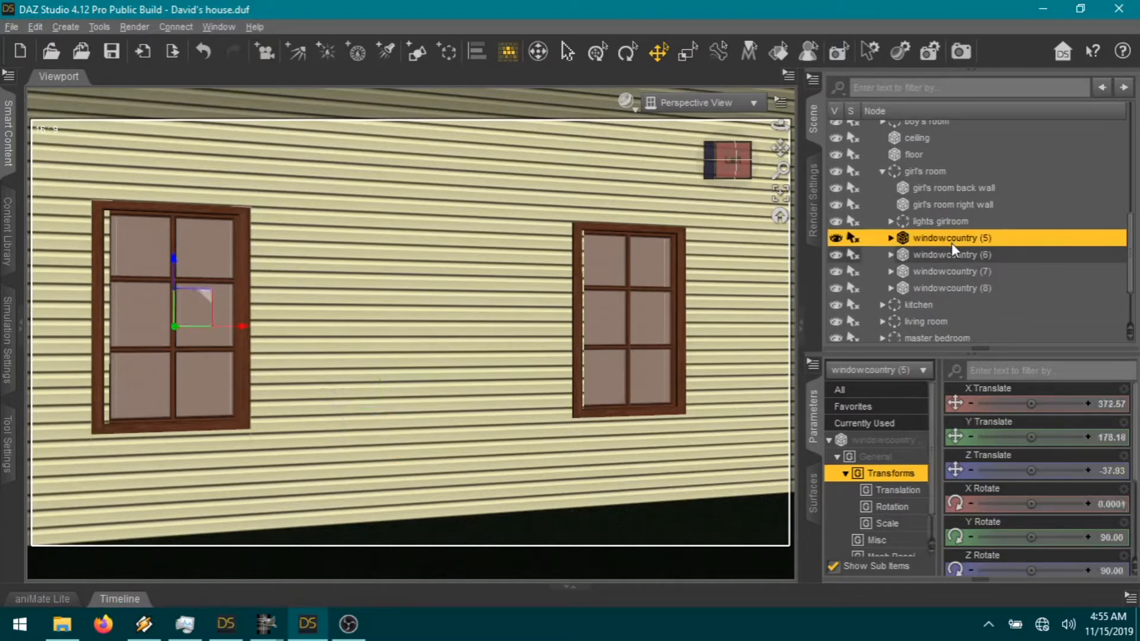
{"action": "left_click_drag", "start_coordinate": [241, 331], "coordinate": [247, 334]}
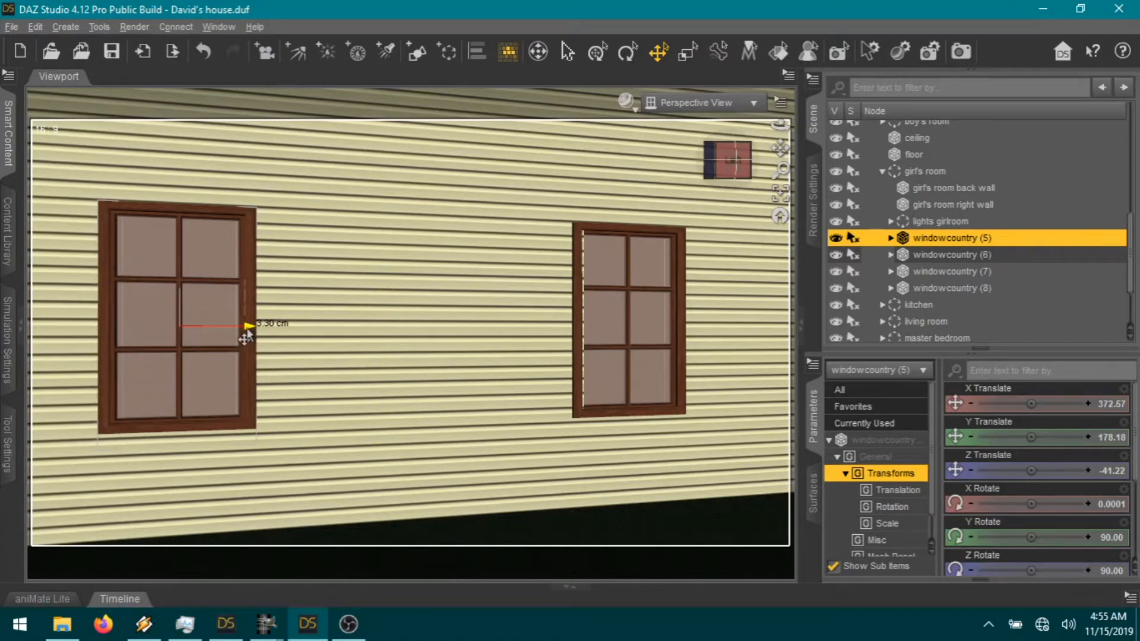
{"action": "left_click_drag", "start_coordinate": [247, 334], "coordinate": [244, 333]}
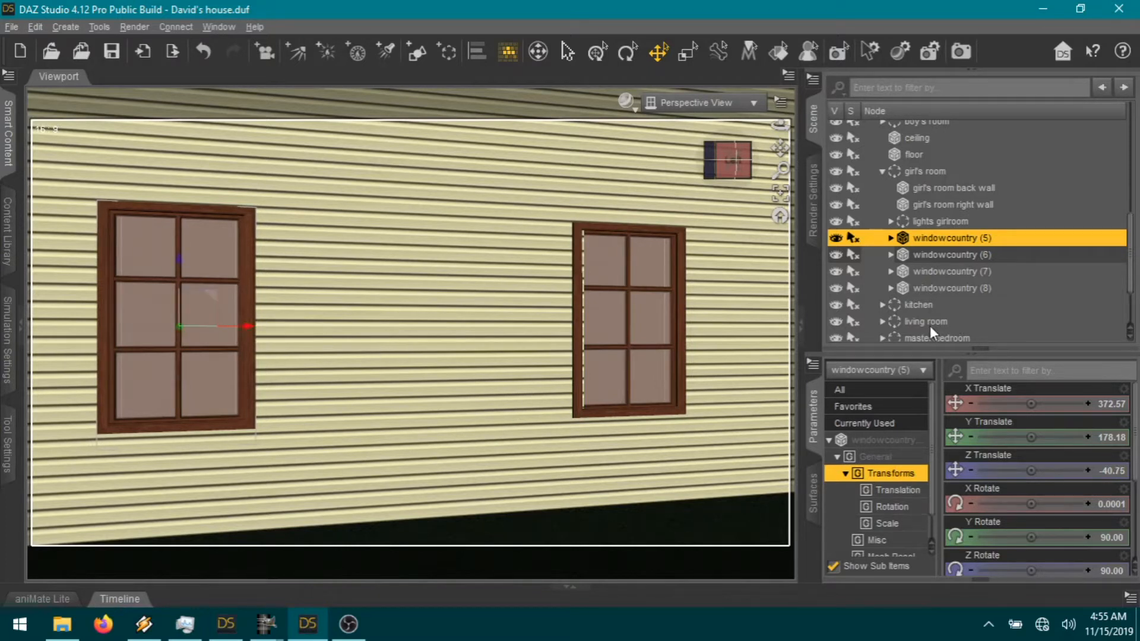
Step: Nudge windowcountry (6) sideways to X Translate 373.73
{"action": "left_click", "coordinate": [949, 254]}
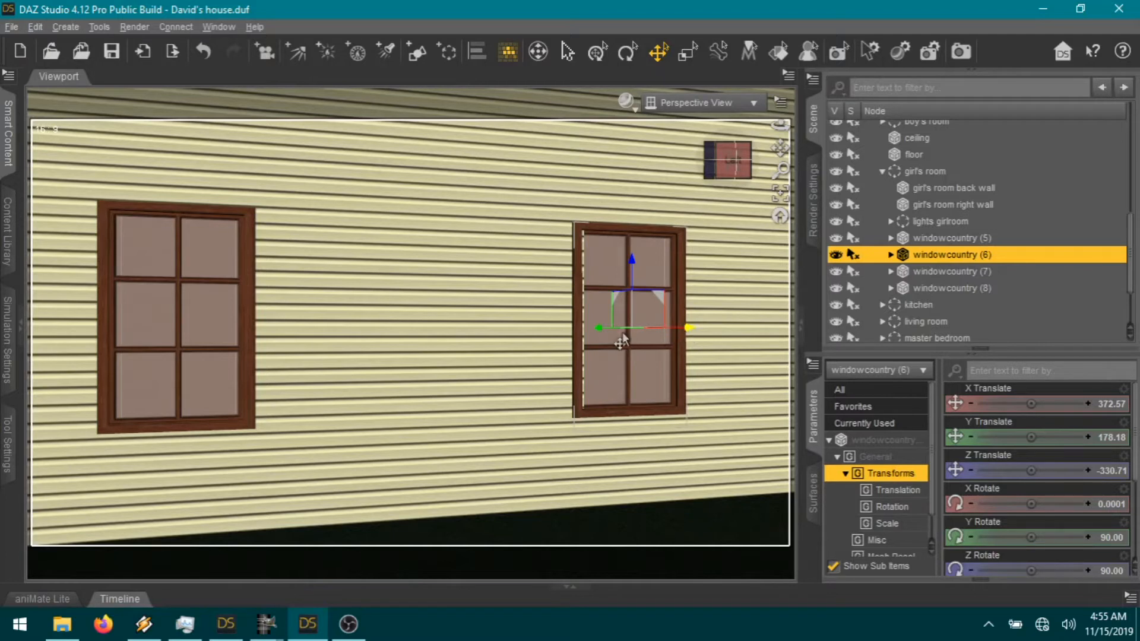
{"action": "left_click_drag", "start_coordinate": [600, 328], "coordinate": [601, 328]}
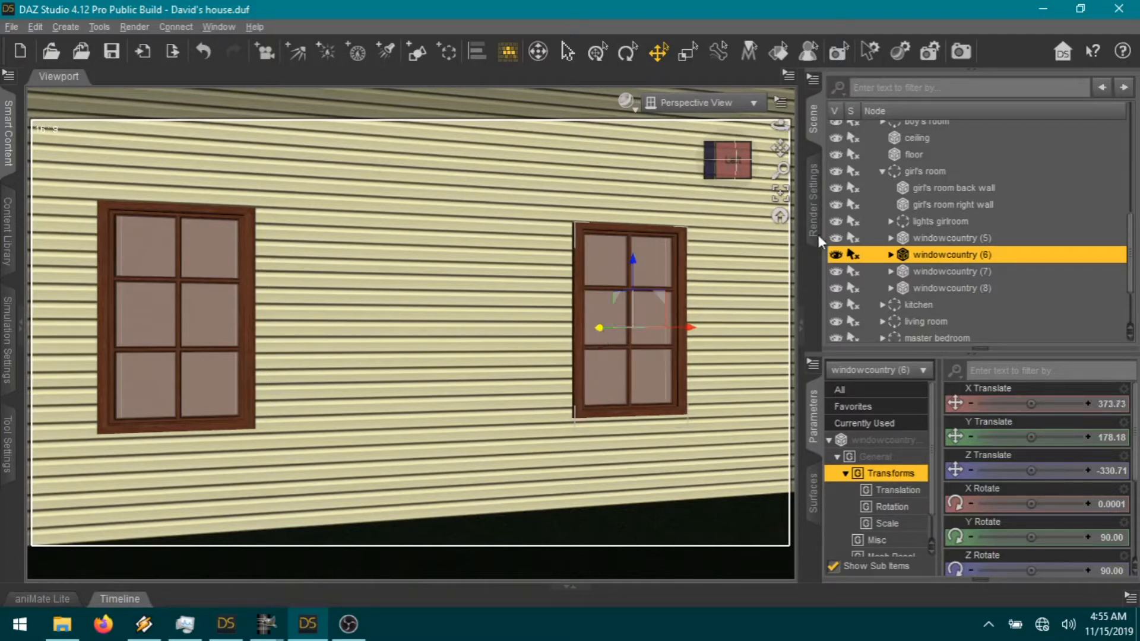
{"action": "left_click", "coordinate": [734, 160]}
{"action": "left_click_drag", "start_coordinate": [734, 160], "coordinate": [700, 160]}
Step: Collapse the girl's room, structure and furniture groups and orbit to face the living room
{"action": "left_click", "coordinate": [881, 173]}
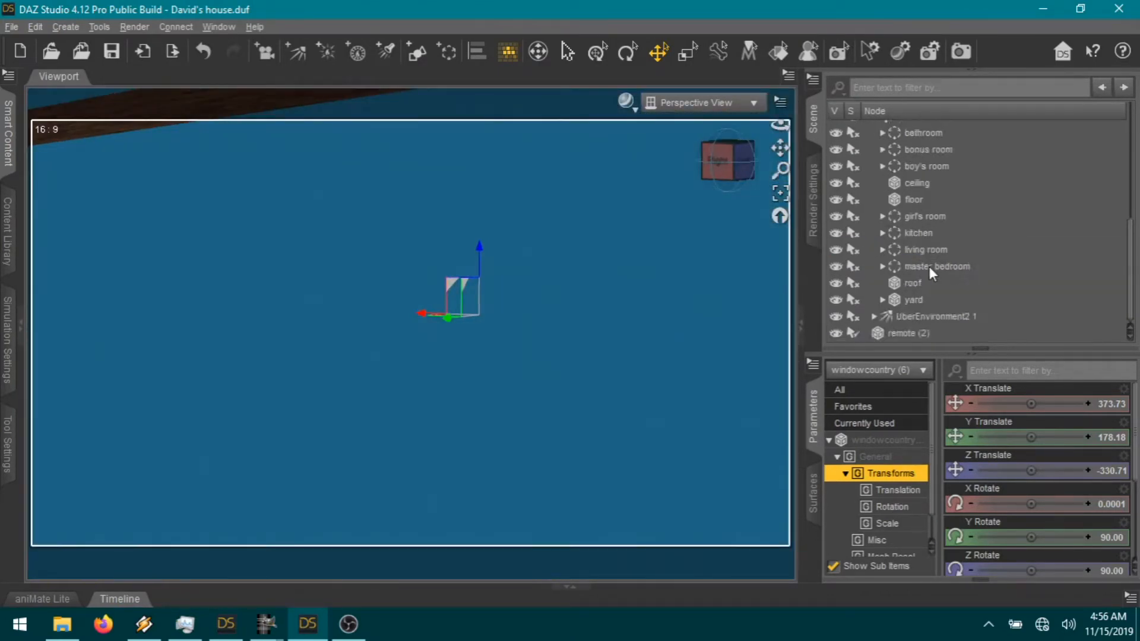
{"action": "scroll", "coordinate": [926, 267], "scroll_direction": "up", "scroll_amount": 3}
{"action": "left_click", "coordinate": [880, 259]}
{"action": "scroll", "coordinate": [924, 261], "scroll_direction": "up", "scroll_amount": 2}
{"action": "left_click", "coordinate": [877, 191]}
{"action": "scroll", "coordinate": [658, 328], "scroll_direction": "up", "scroll_amount": 7}
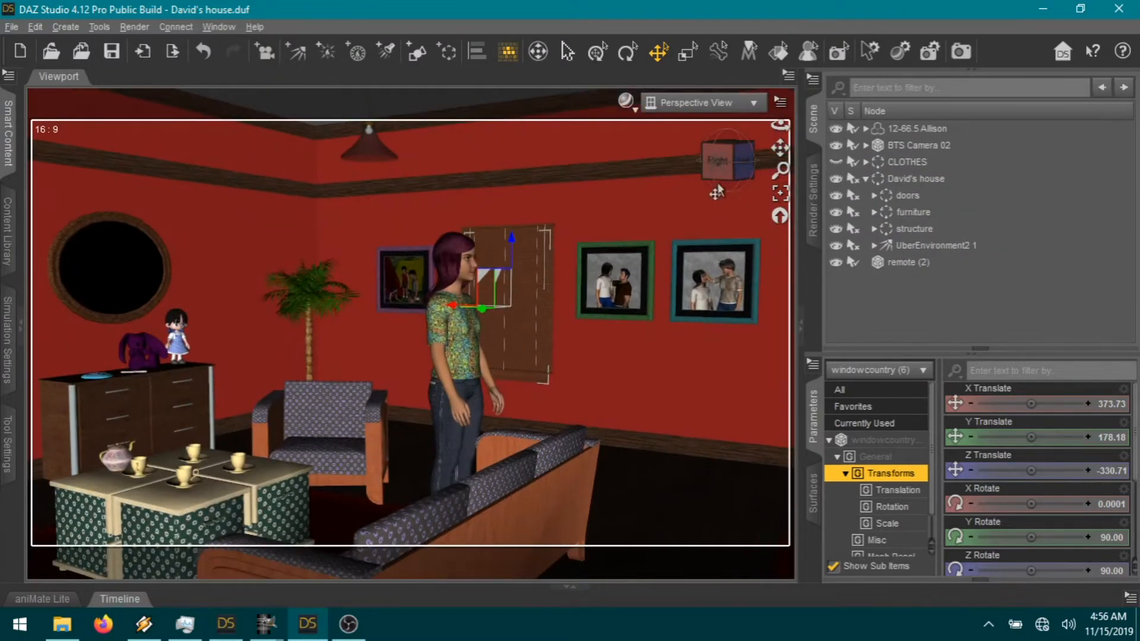
{"action": "left_click_drag", "start_coordinate": [726, 167], "coordinate": [469, 442]}
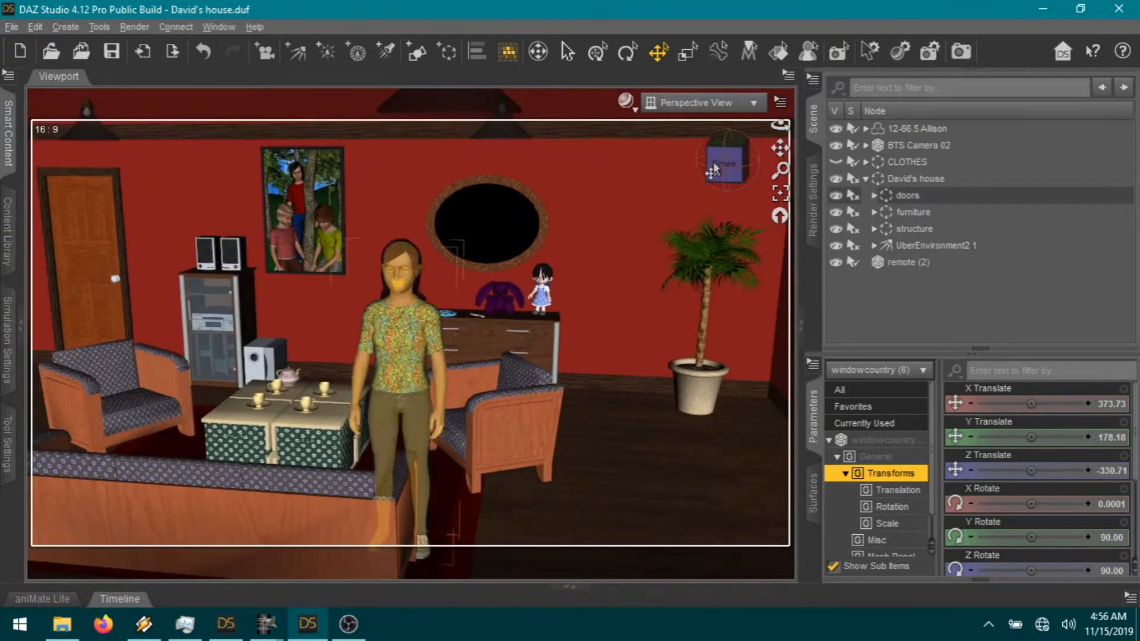
Step: Move Allison across to her bedroom desk and set her Y Rotate to -90
{"action": "left_click", "coordinate": [392, 380]}
{"action": "left_click_drag", "start_coordinate": [432, 555], "coordinate": [602, 509]}
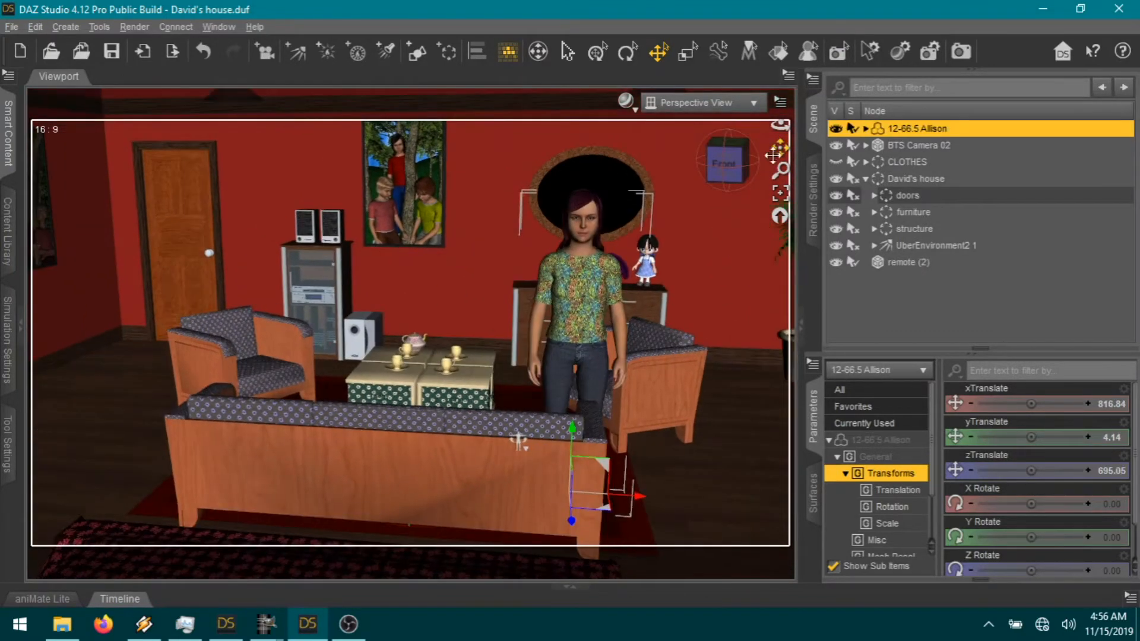
{"action": "left_click_drag", "start_coordinate": [161, 486], "coordinate": [98, 481]}
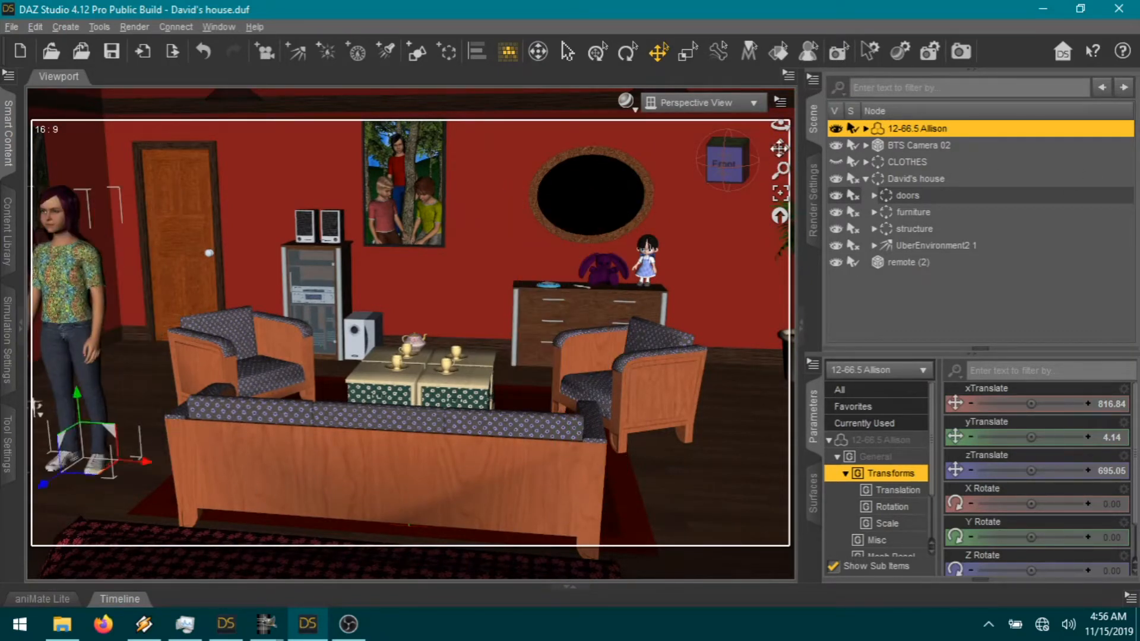
{"action": "left_click_drag", "start_coordinate": [780, 147], "coordinate": [909, 163]}
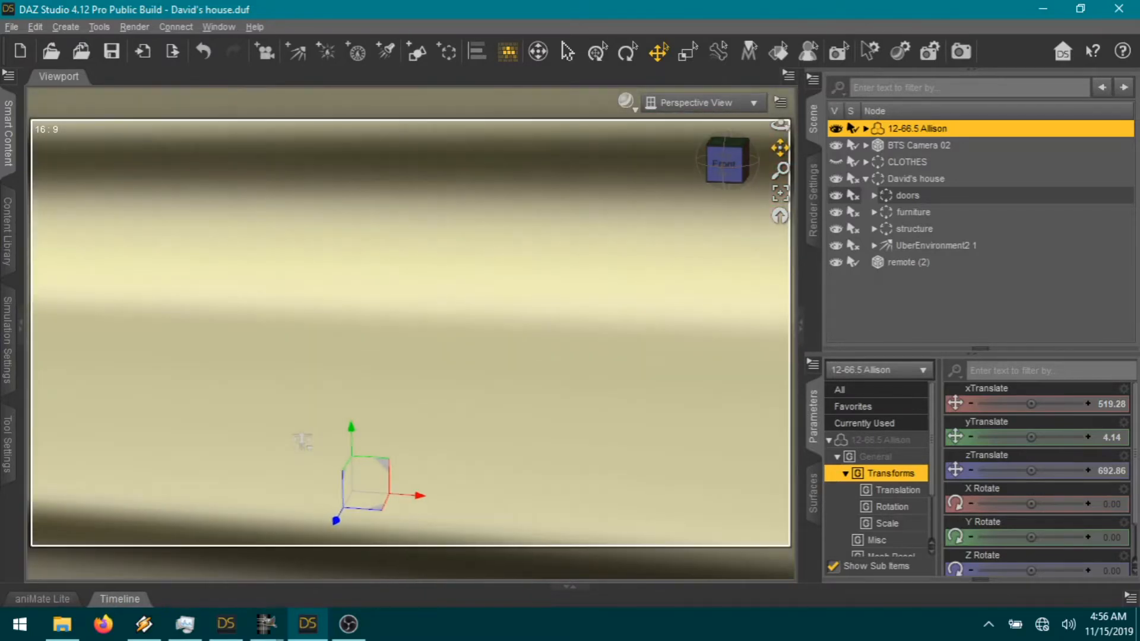
{"action": "scroll", "coordinate": [723, 232], "scroll_direction": "up", "scroll_amount": 2}
{"action": "left_click_drag", "start_coordinate": [729, 163], "coordinate": [735, 163]}
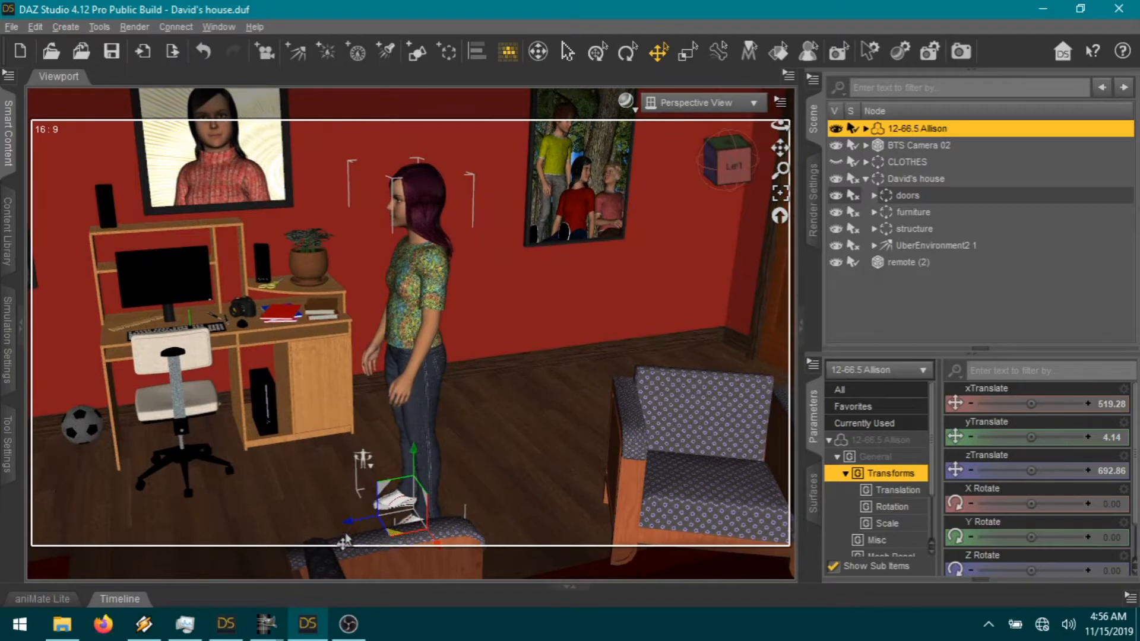
{"action": "left_click_drag", "start_coordinate": [215, 533], "coordinate": [156, 512]}
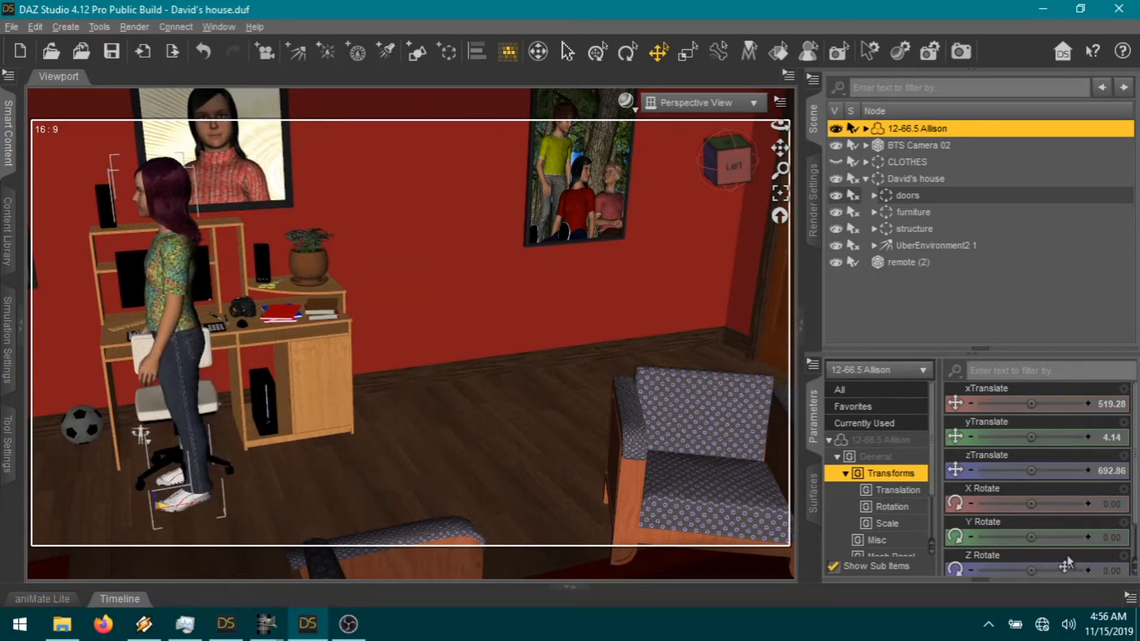
{"action": "left_click", "coordinate": [1110, 539]}
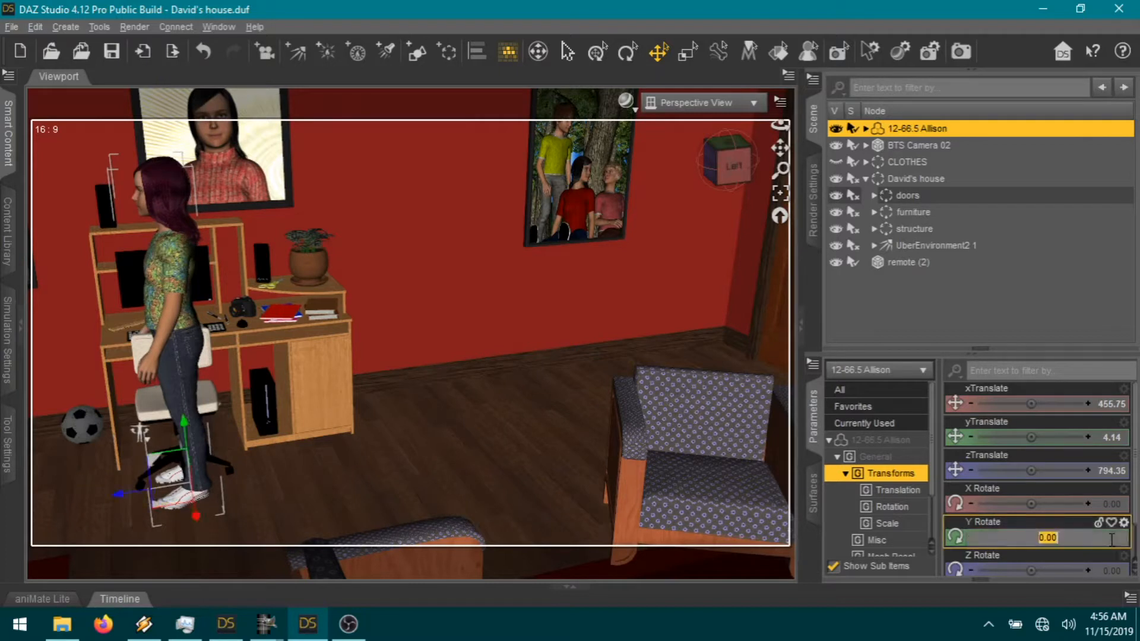
{"action": "type", "text": "-90"}
{"action": "key", "text": "Return"}
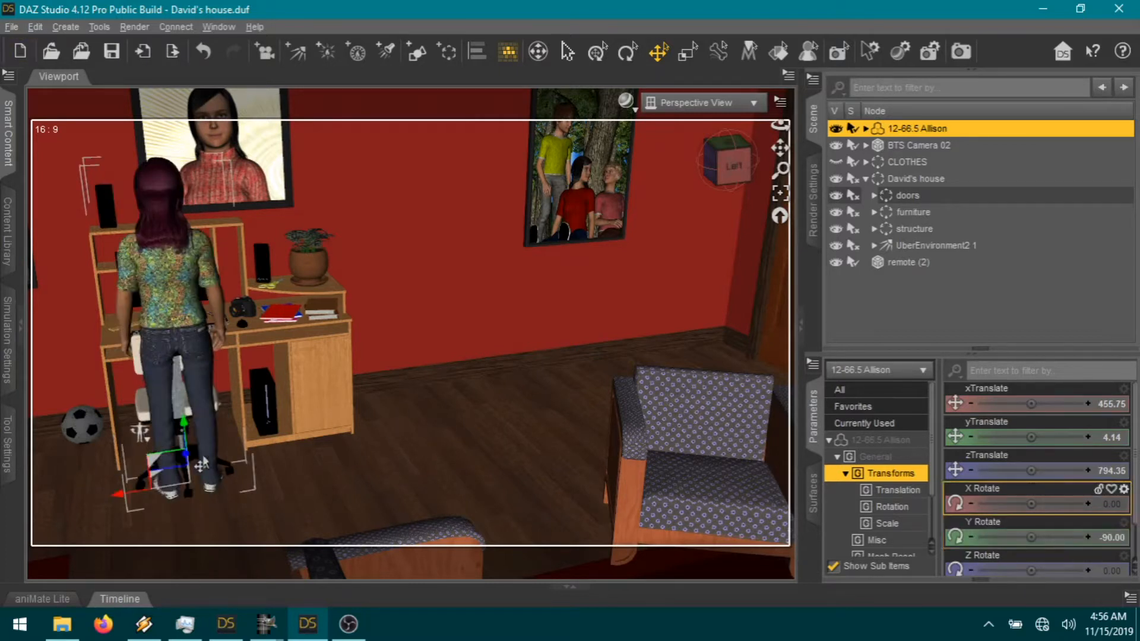
Step: Expand furniture > Allison's room > desk (2) and select Allie's Chair
{"action": "left_click_drag", "start_coordinate": [781, 148], "coordinate": [965, 156]}
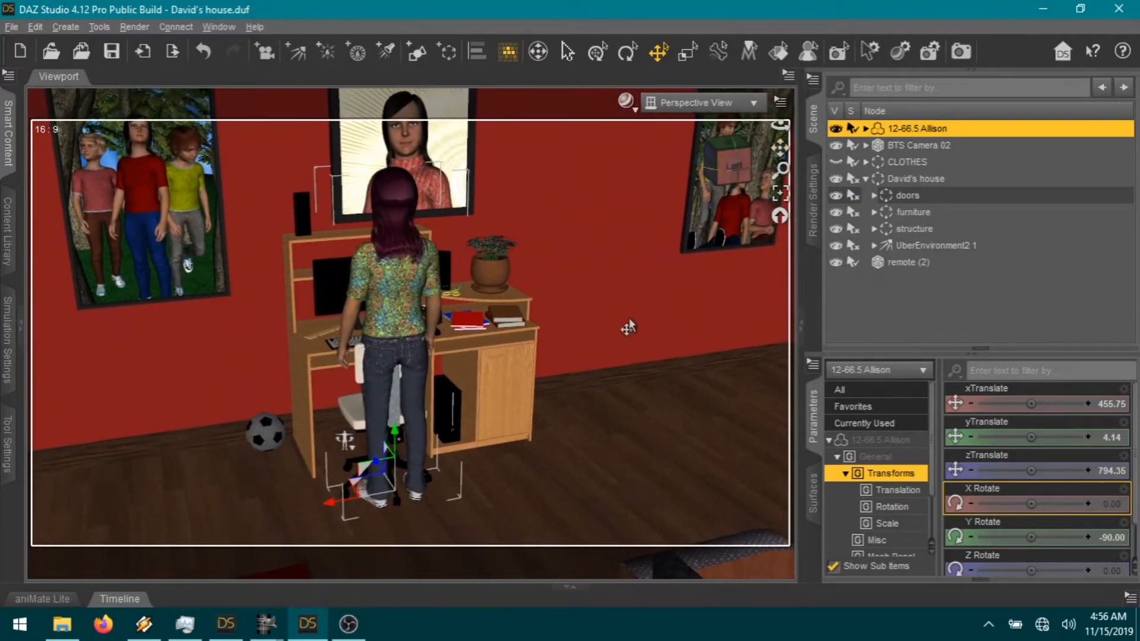
{"action": "scroll", "coordinate": [629, 327], "scroll_direction": "up", "scroll_amount": 3}
{"action": "left_click_drag", "start_coordinate": [734, 168], "coordinate": [737, 170]}
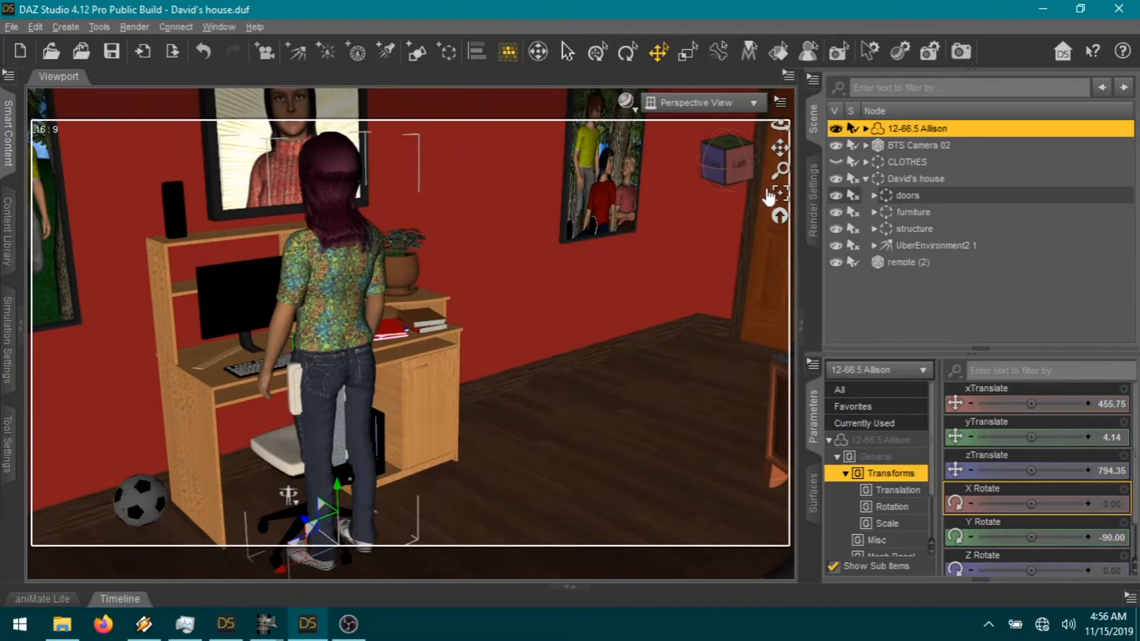
{"action": "left_click", "coordinate": [874, 213]}
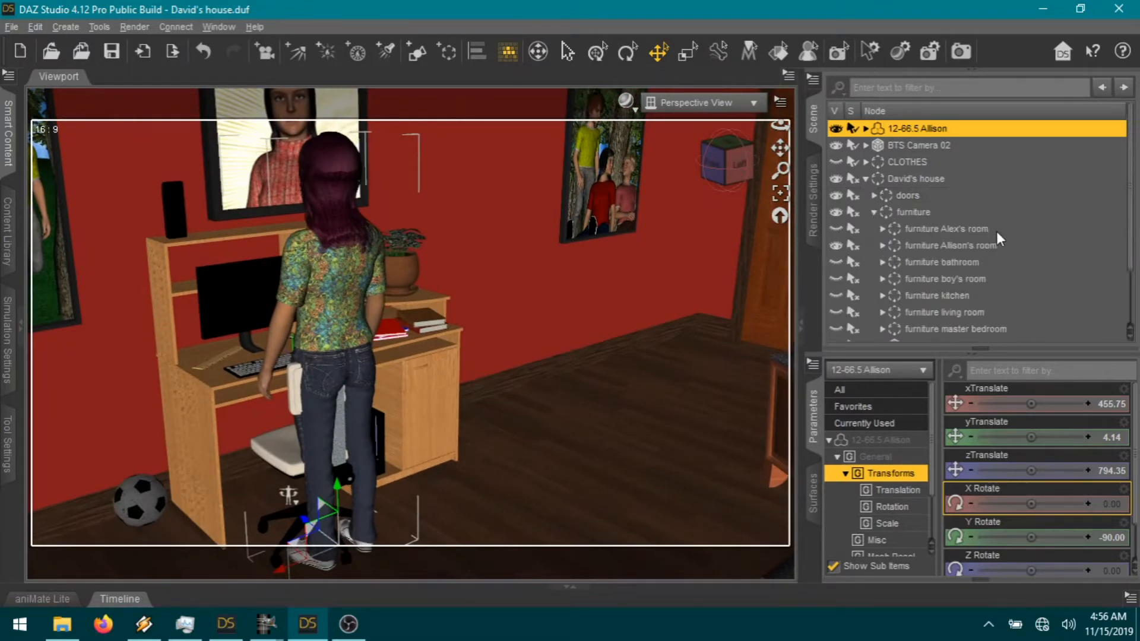
{"action": "scroll", "coordinate": [959, 251], "scroll_direction": "down", "scroll_amount": 2}
{"action": "left_click", "coordinate": [883, 183]}
{"action": "scroll", "coordinate": [1009, 198], "scroll_direction": "down", "scroll_amount": 3}
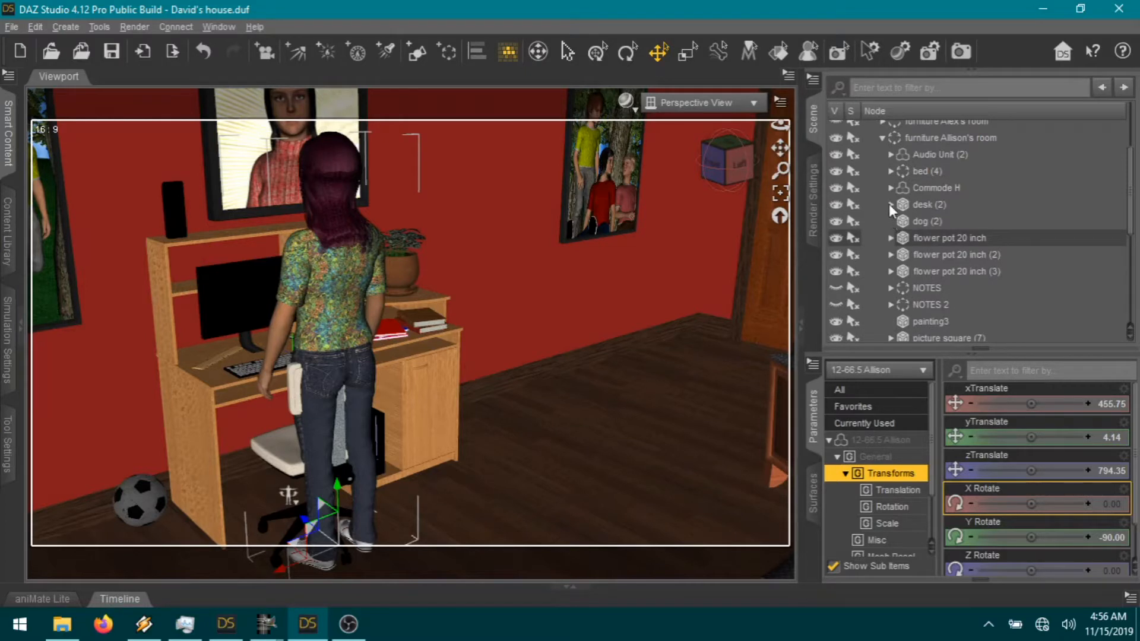
{"action": "left_click", "coordinate": [890, 204]}
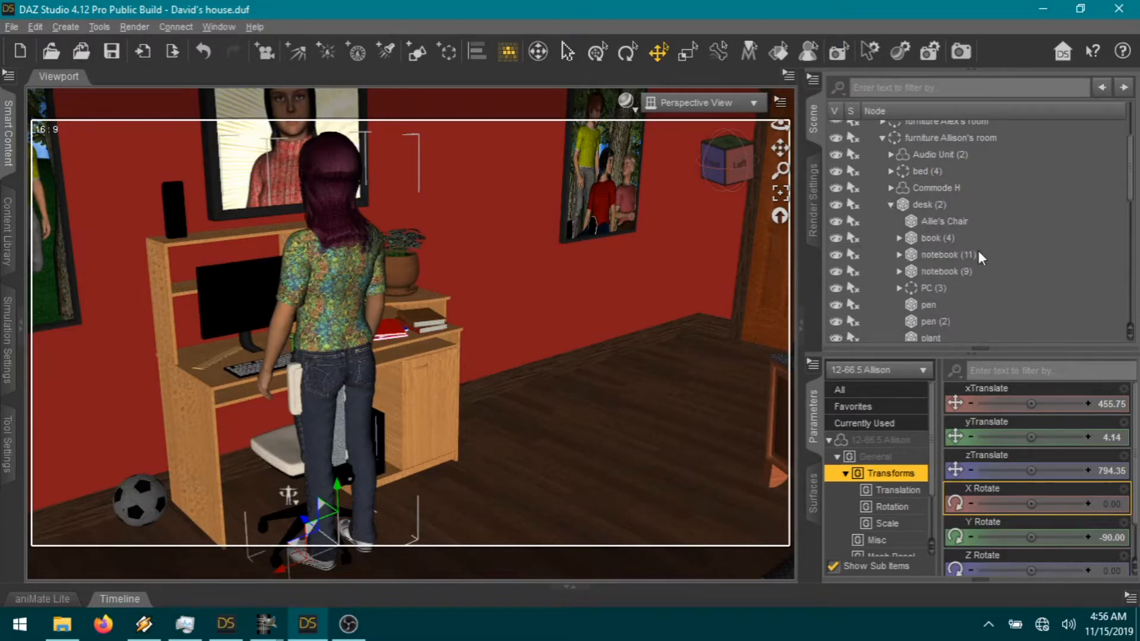
{"action": "left_click", "coordinate": [961, 222]}
Step: Unparent Allie's Chair from the desk, collapse the house groups and frame Allison with the chair
{"action": "right_click", "coordinate": [961, 222]}
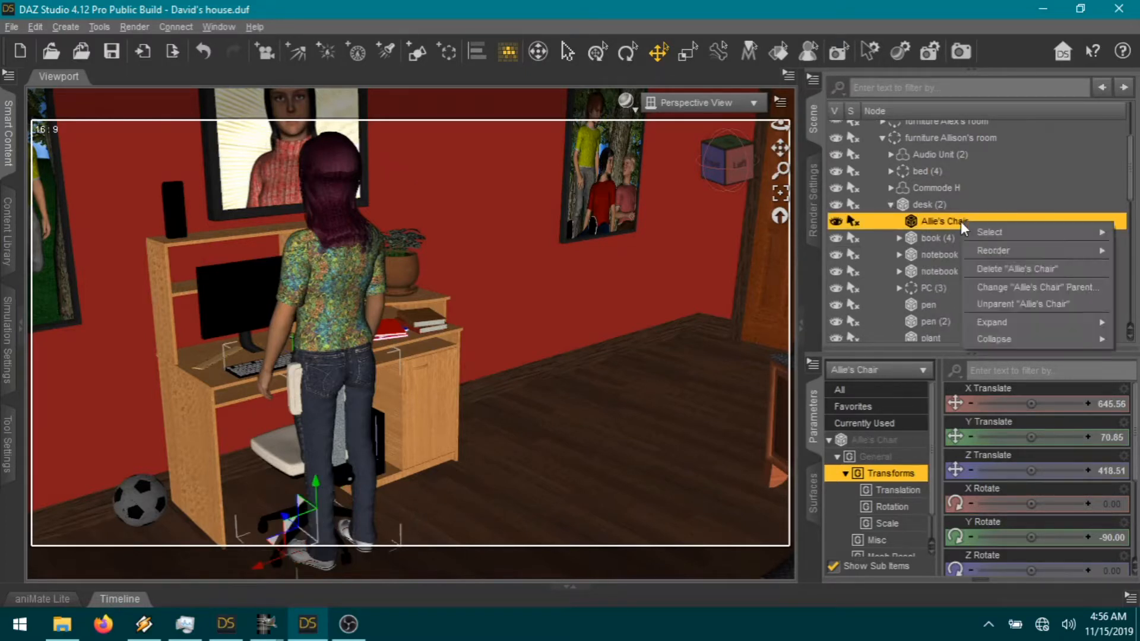
{"action": "left_click", "coordinate": [997, 302]}
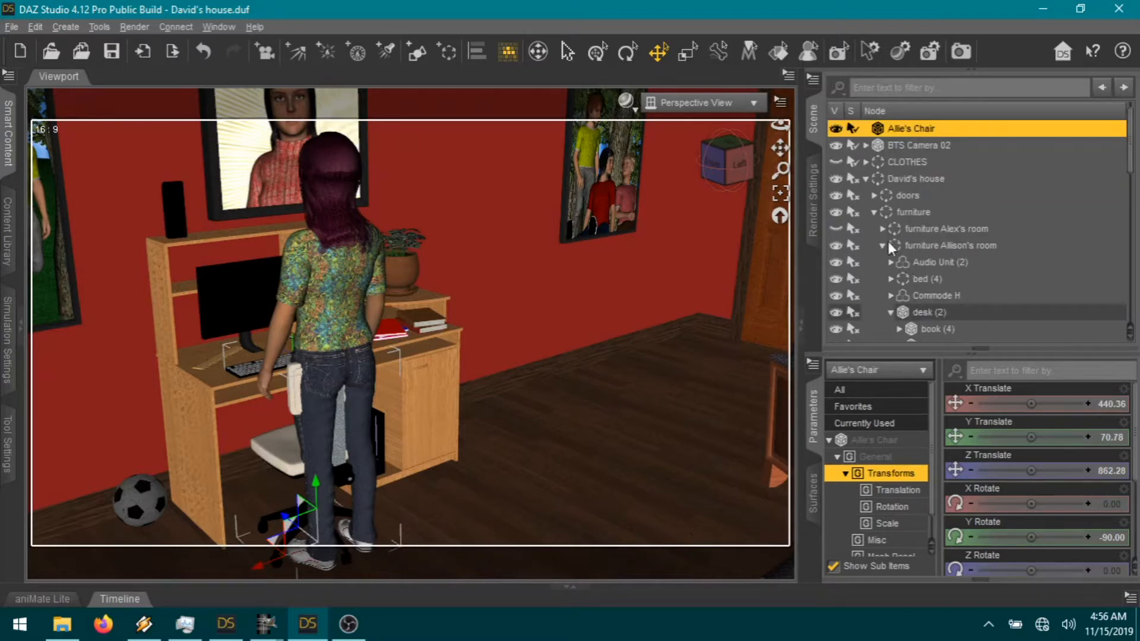
{"action": "left_click", "coordinate": [874, 212]}
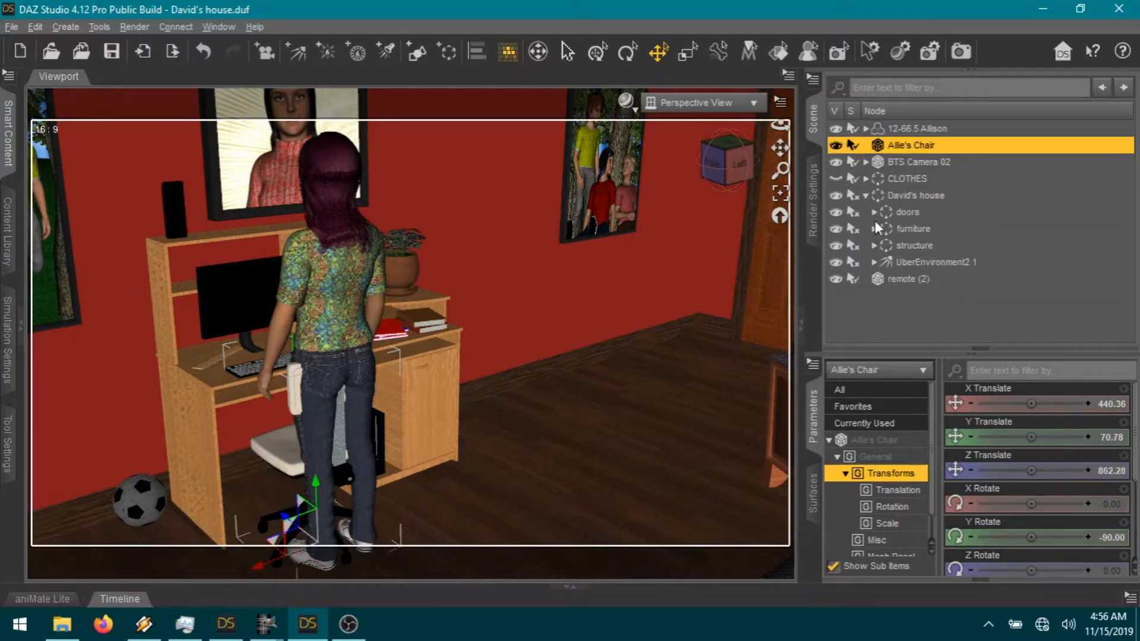
{"action": "left_click", "coordinate": [866, 195]}
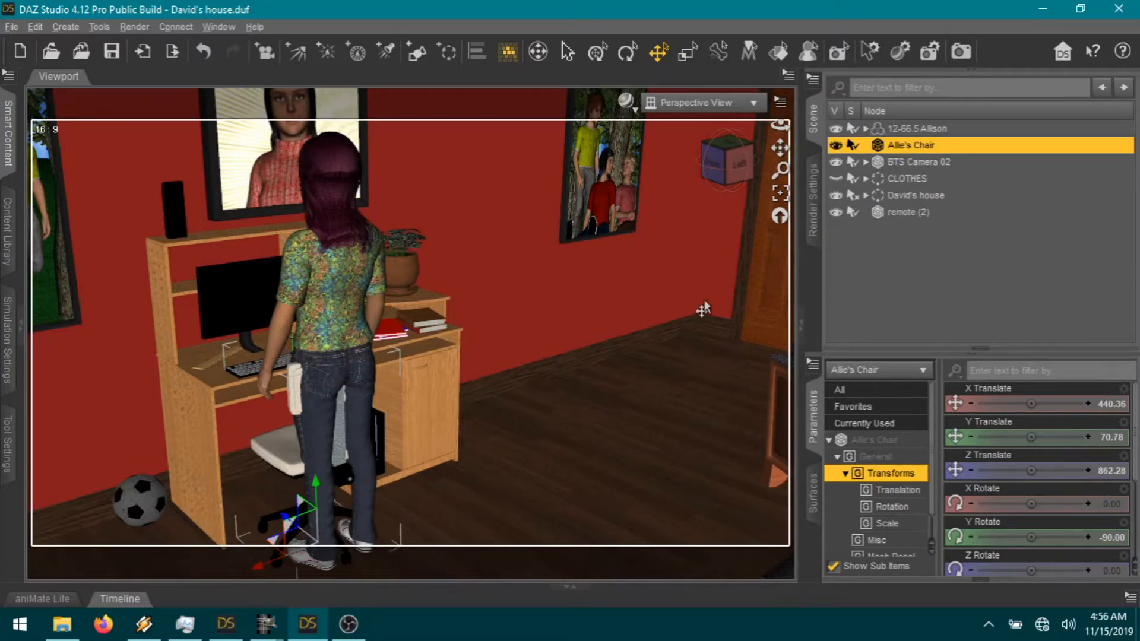
{"action": "left_click", "coordinate": [715, 166]}
{"action": "left_click_drag", "start_coordinate": [780, 148], "coordinate": [950, 74]}
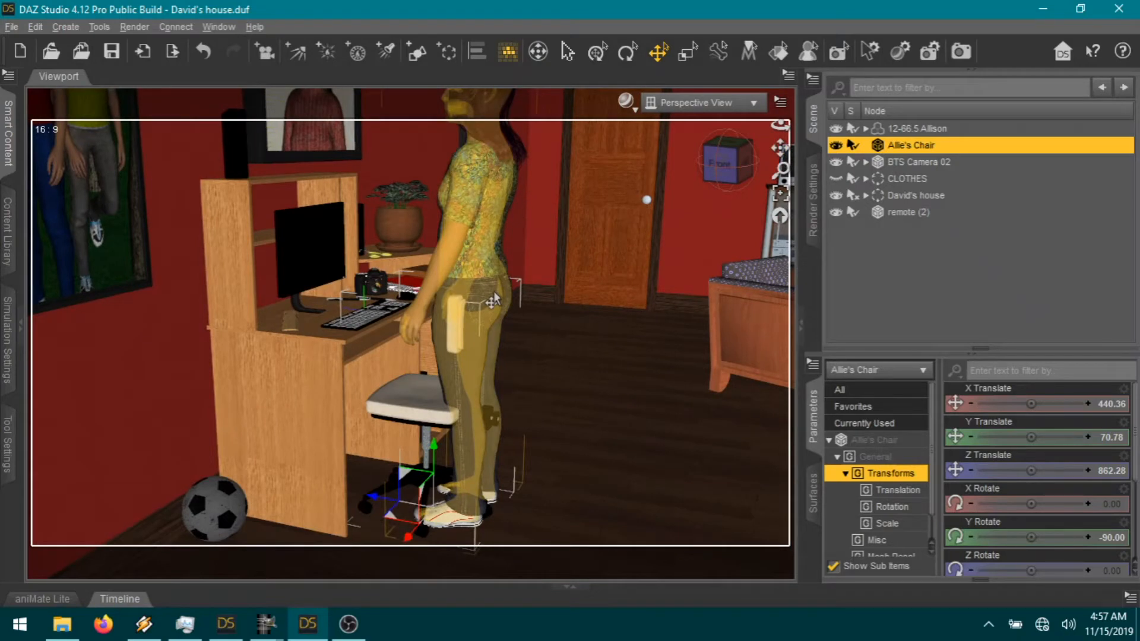
Step: Bend Allison's pelvis to -15 and both thighs to about -57
{"action": "left_click", "coordinate": [494, 291]}
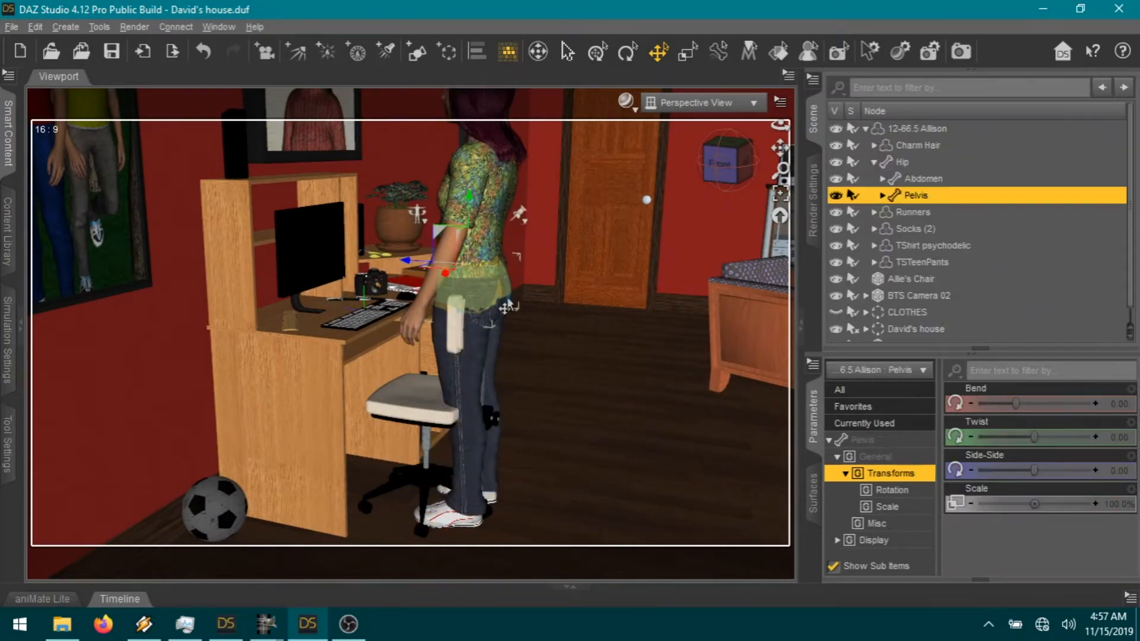
{"action": "left_click_drag", "start_coordinate": [955, 402], "coordinate": [950, 402]}
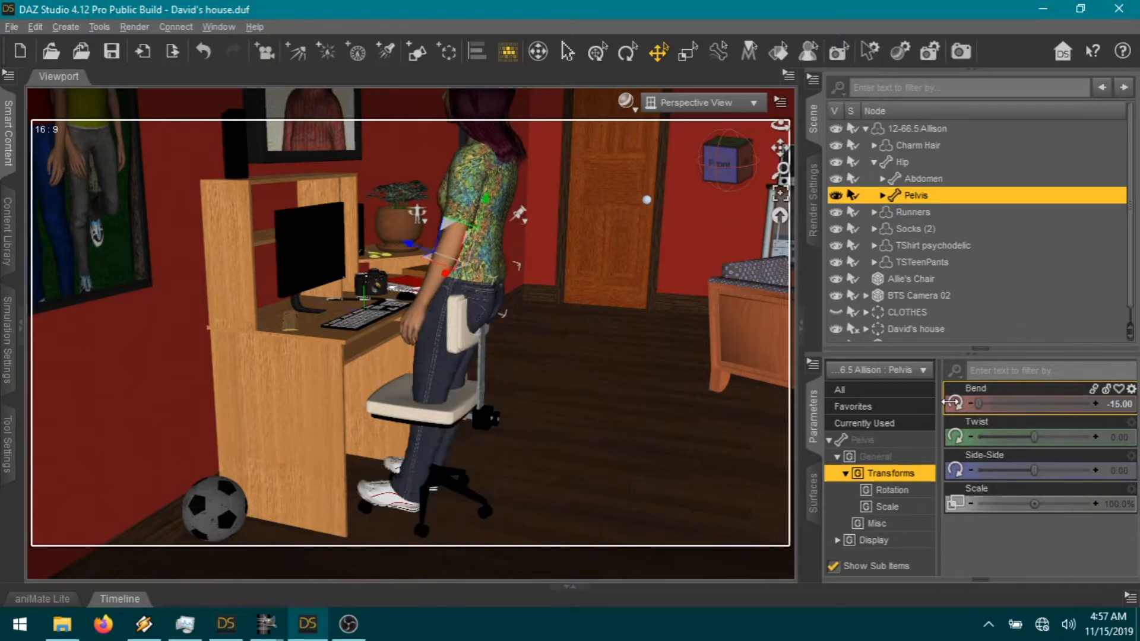
{"action": "left_click", "coordinate": [466, 371]}
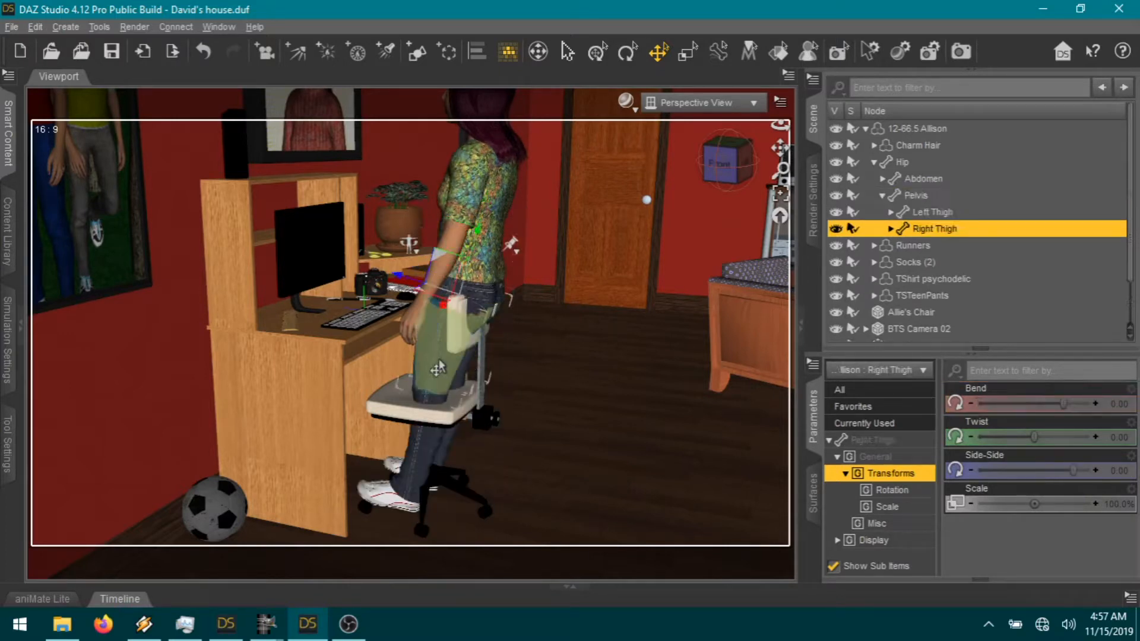
{"action": "left_click", "coordinate": [437, 365], "text": "ctrl"}
{"action": "left_click", "coordinate": [889, 442]}
{"action": "left_click", "coordinate": [894, 457], "text": "ctrl"}
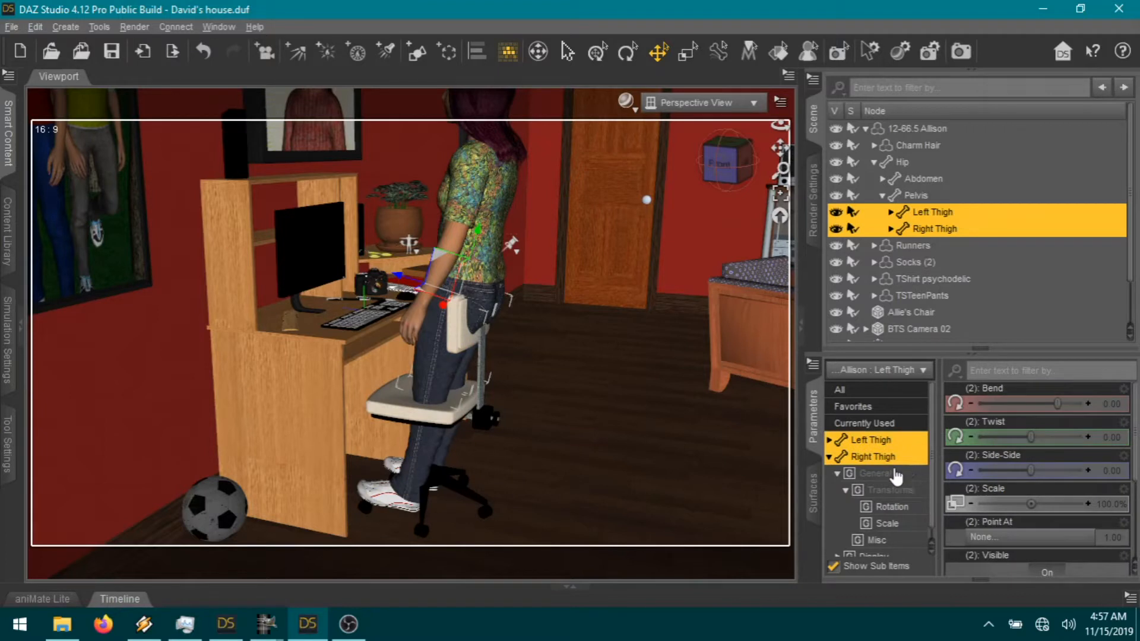
{"action": "left_click_drag", "start_coordinate": [1056, 406], "coordinate": [1011, 404]}
{"action": "left_click_drag", "start_coordinate": [278, 333], "coordinate": [376, 342]}
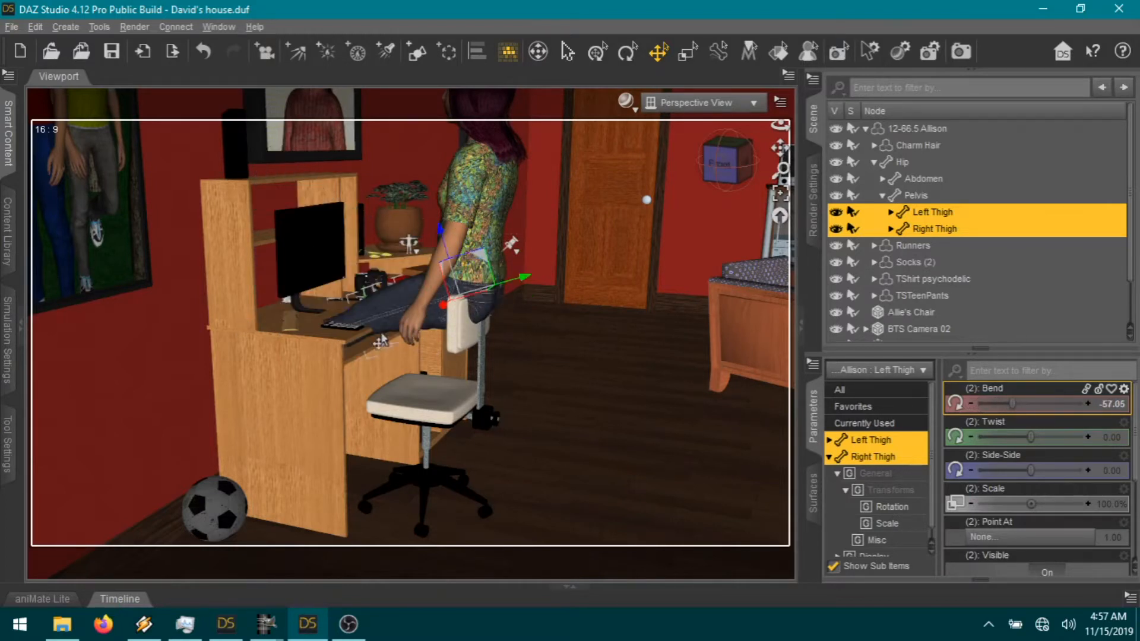
{"action": "left_click_drag", "start_coordinate": [1012, 404], "coordinate": [1001, 404]}
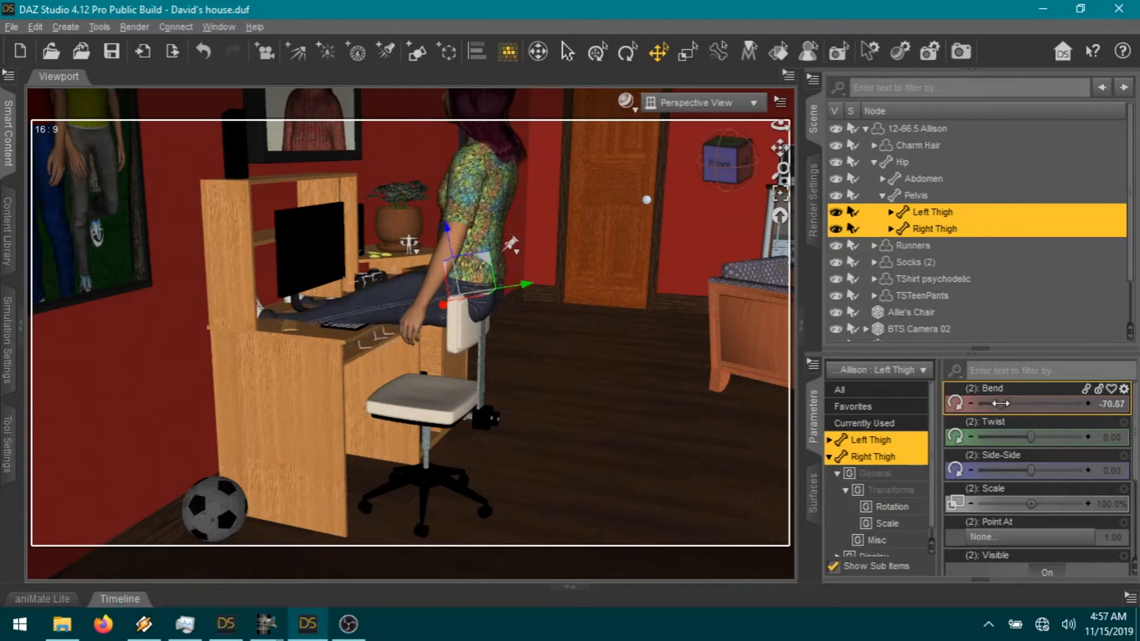
Step: Bend both of Allison's shins to about 89 so her lower legs hang down
{"action": "left_click", "coordinate": [331, 310]}
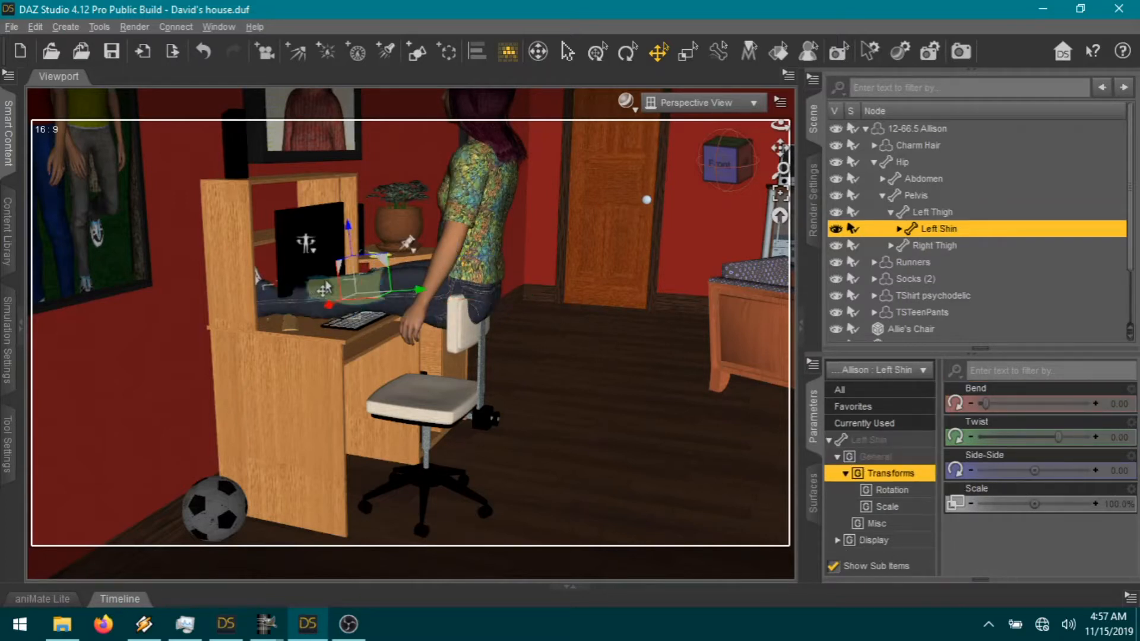
{"action": "left_click", "coordinate": [324, 290], "text": "ctrl"}
{"action": "left_click", "coordinate": [878, 442]}
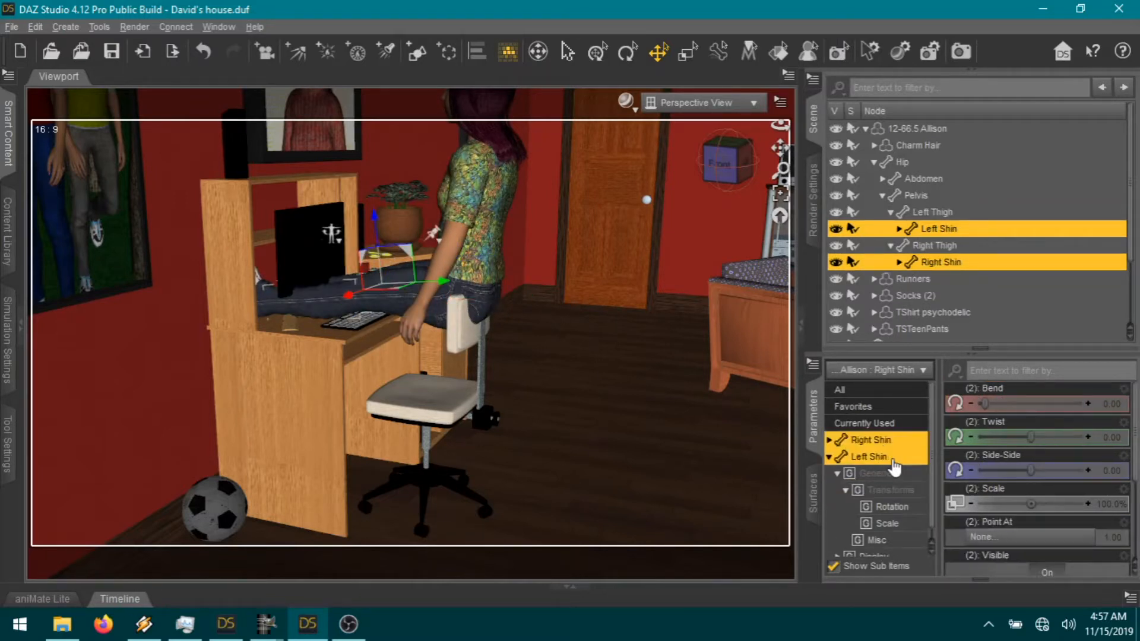
{"action": "left_click_drag", "start_coordinate": [1021, 404], "coordinate": [1048, 410]}
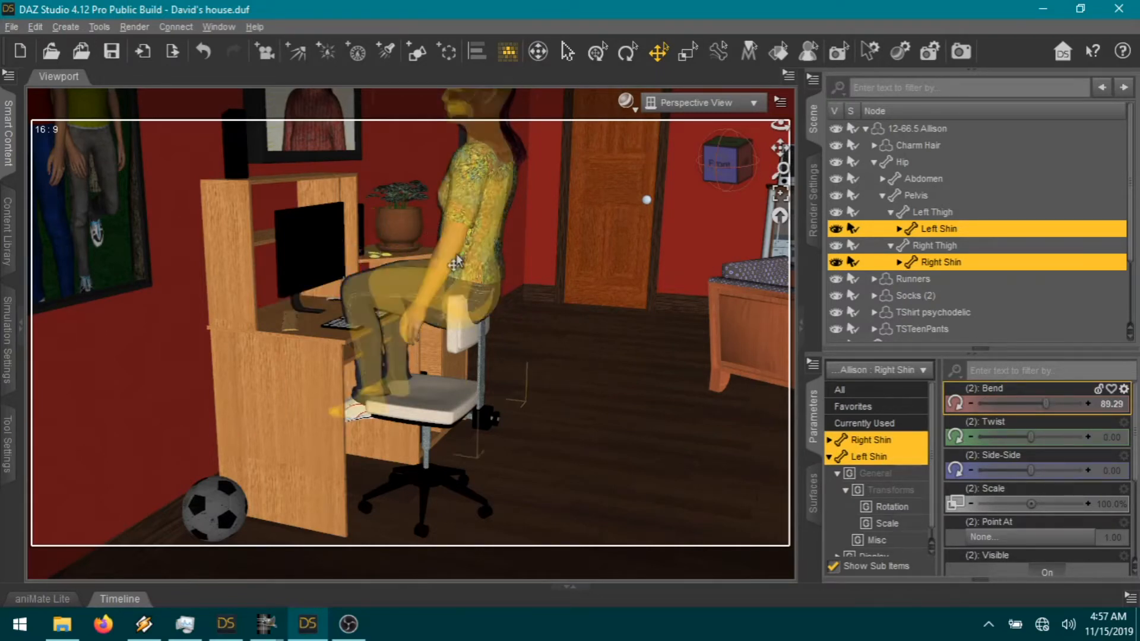
{"action": "left_click", "coordinate": [487, 238]}
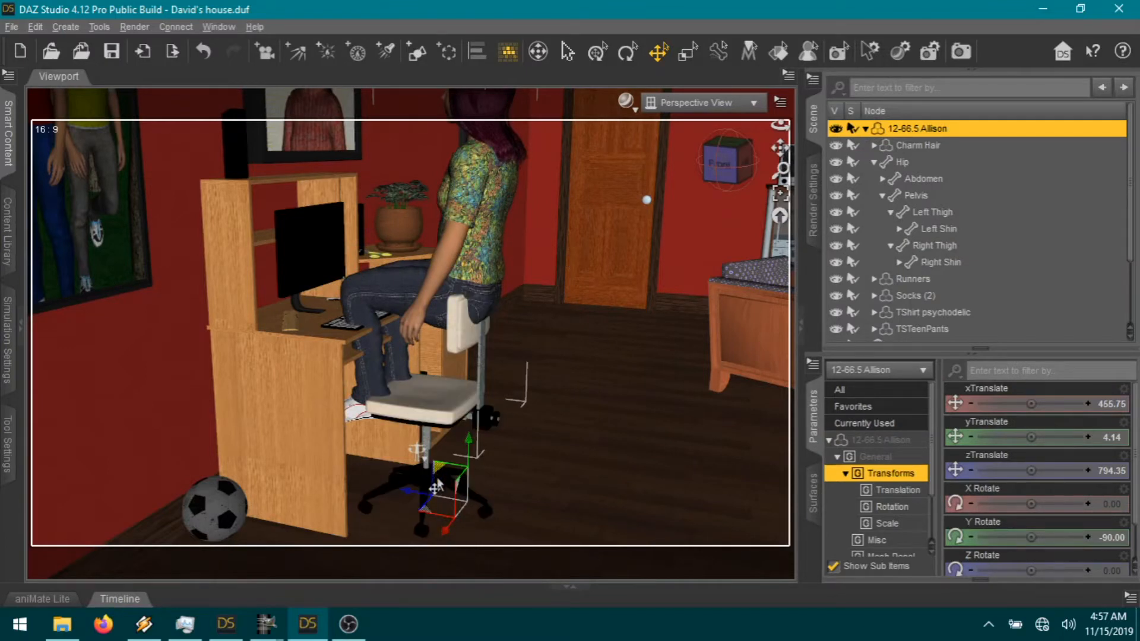
Step: Lower Allison down onto the chair seat
{"action": "left_click_drag", "start_coordinate": [430, 523], "coordinate": [423, 552]}
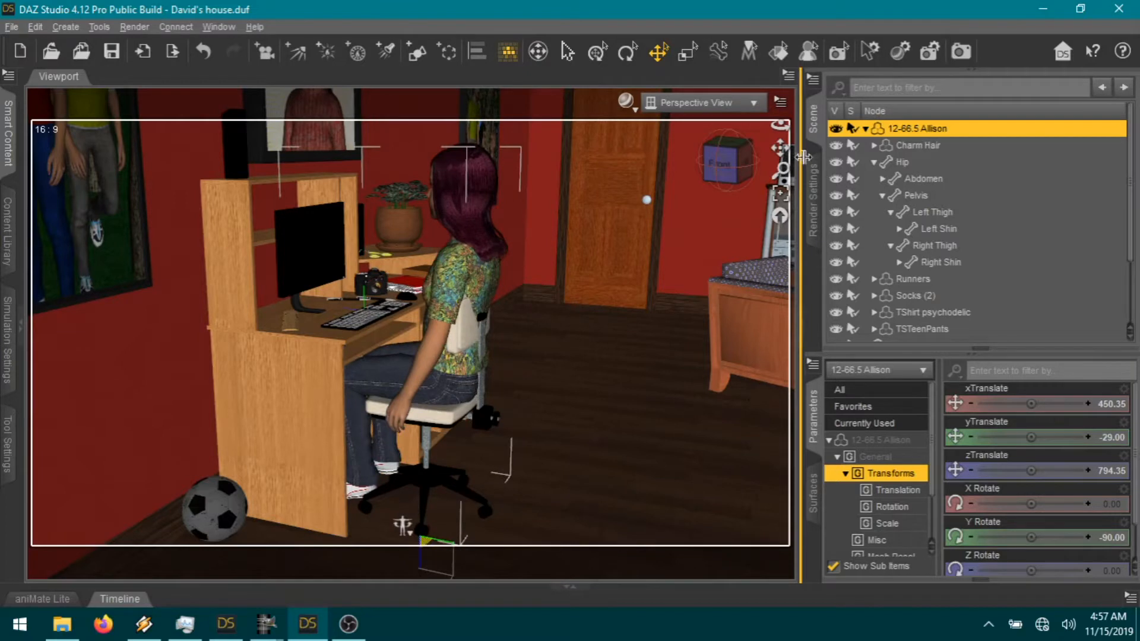
{"action": "left_click_drag", "start_coordinate": [780, 149], "coordinate": [880, 113]}
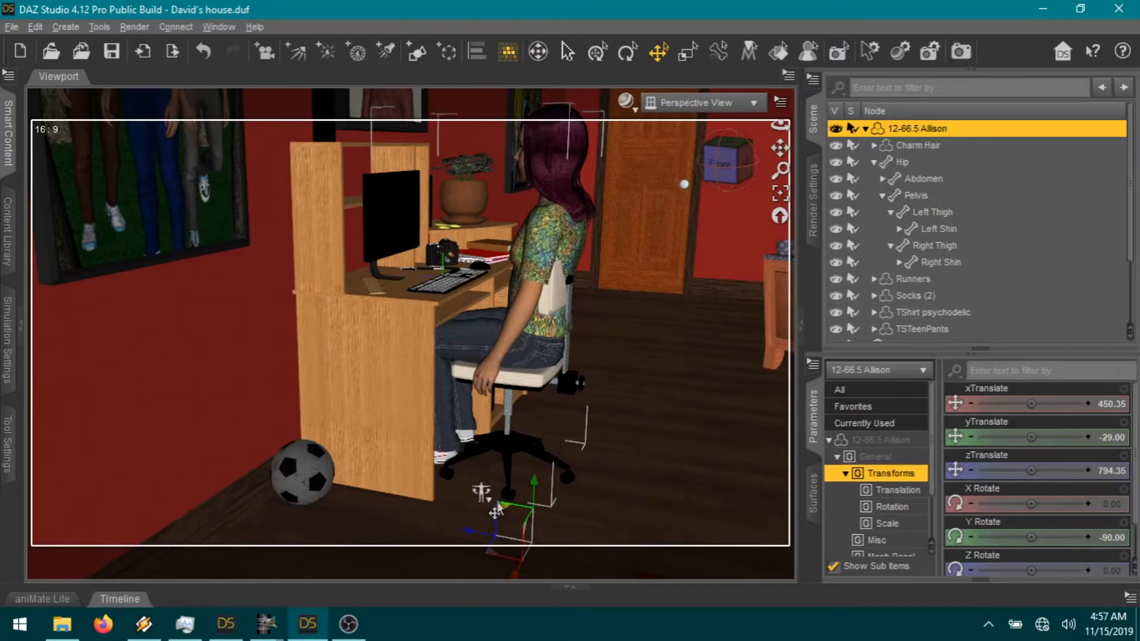
{"action": "left_click_drag", "start_coordinate": [494, 503], "coordinate": [502, 504]}
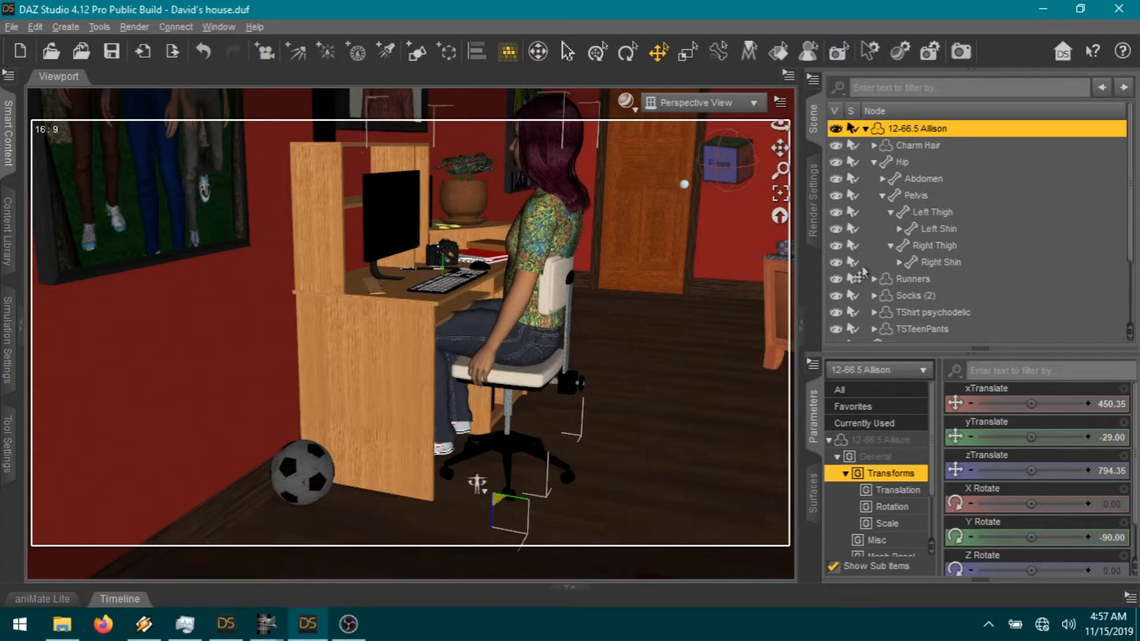
{"action": "left_click", "coordinate": [731, 156]}
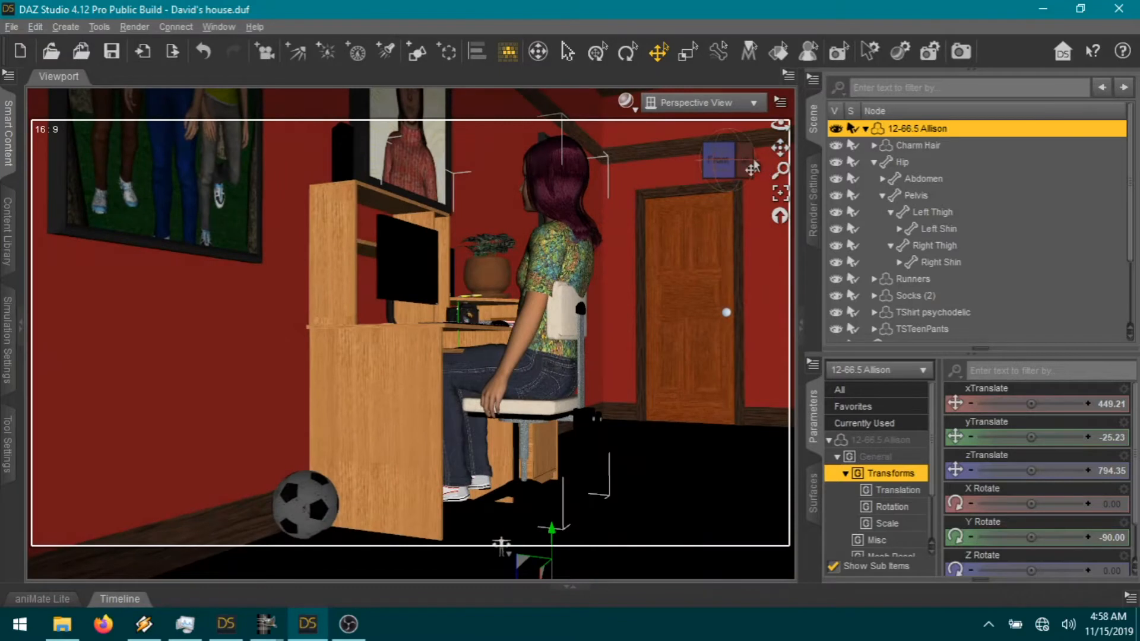
{"action": "left_click_drag", "start_coordinate": [781, 148], "coordinate": [743, 89]}
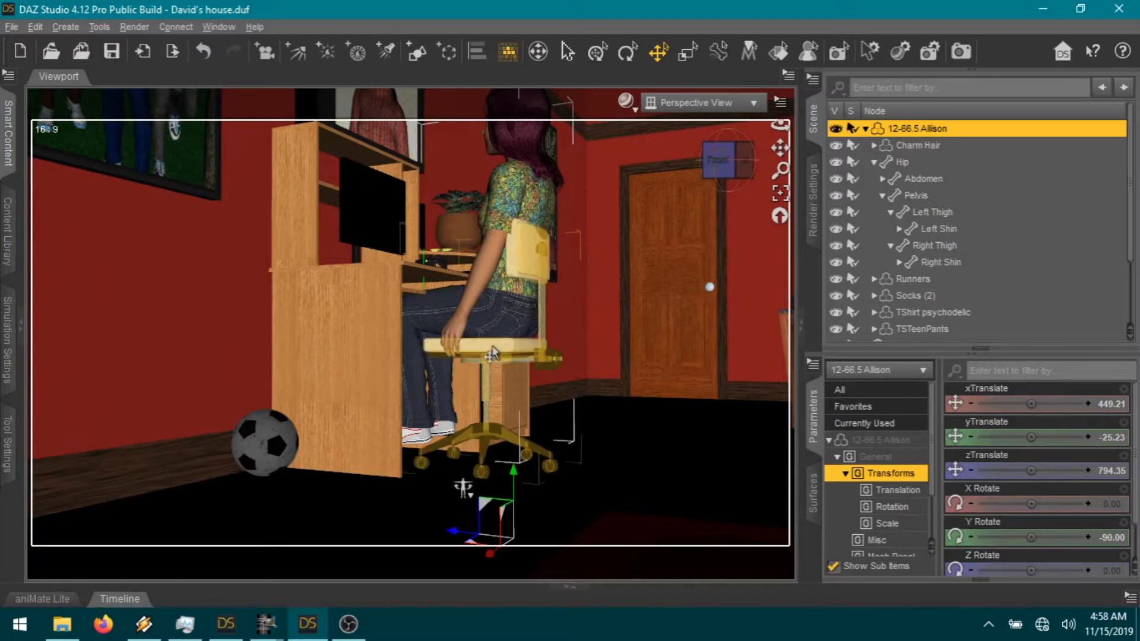
Step: Slide Allie's Chair to X 450.08 under her and nudge Allison to X 455.97
{"action": "left_click", "coordinate": [482, 373]}
{"action": "left_click_drag", "start_coordinate": [434, 470], "coordinate": [455, 475]}
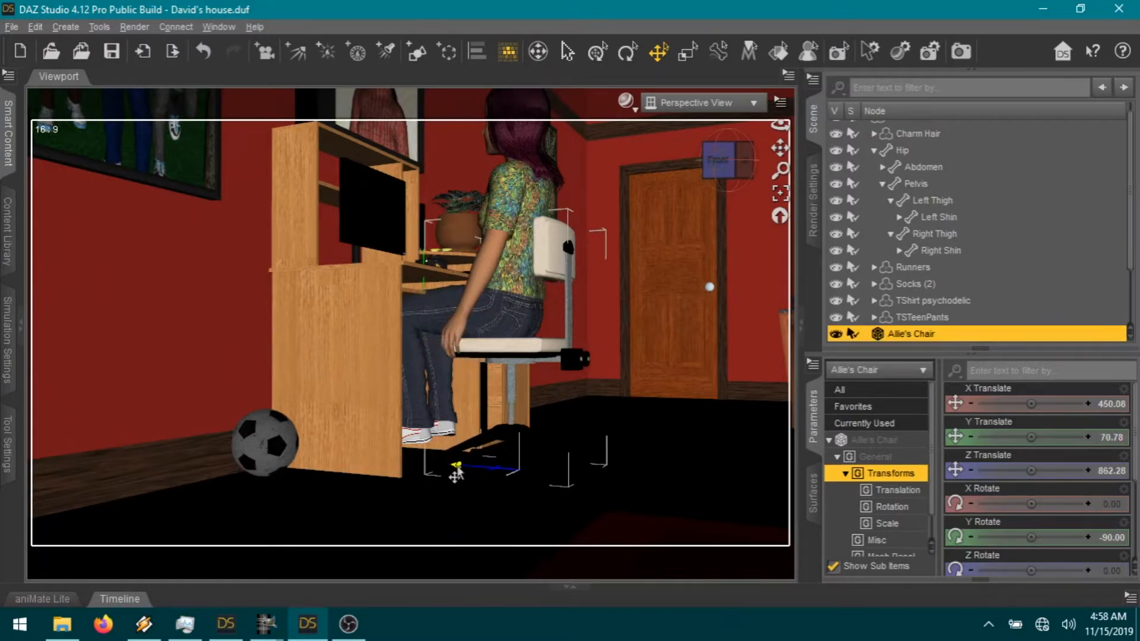
{"action": "left_click", "coordinate": [598, 420]}
{"action": "left_click", "coordinate": [509, 305]}
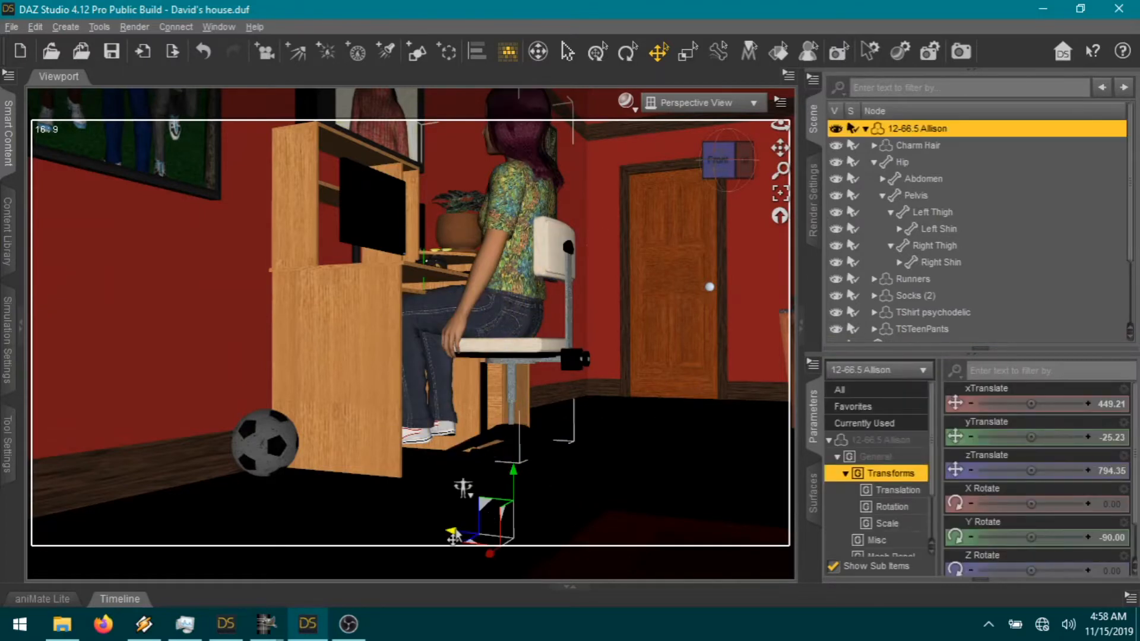
{"action": "left_click_drag", "start_coordinate": [472, 538], "coordinate": [485, 539]}
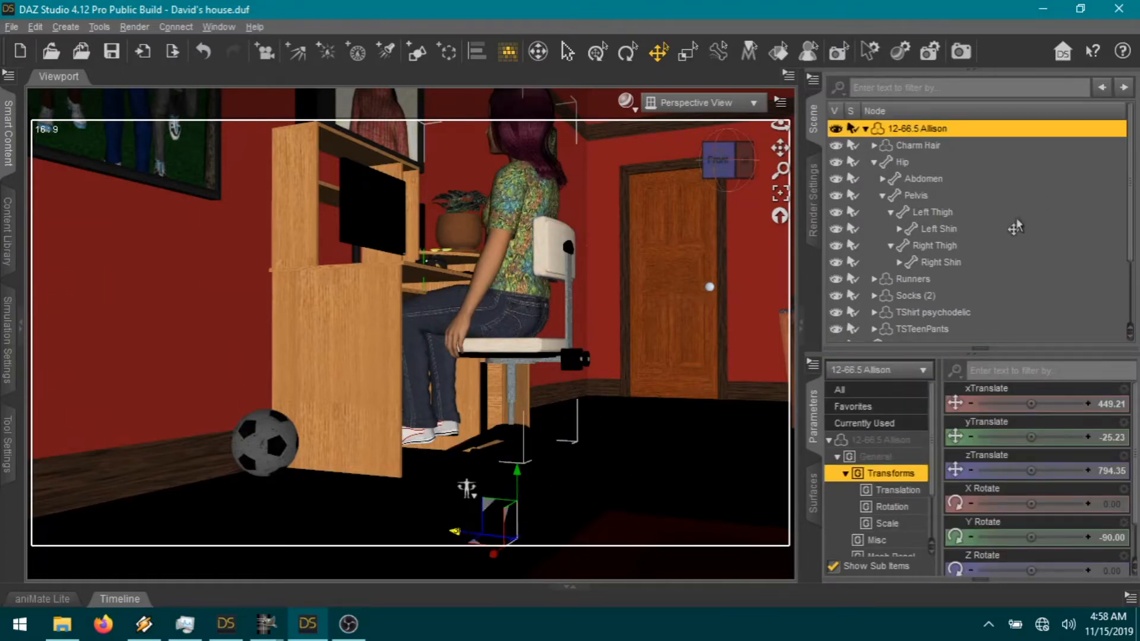
Step: Set both thighs' combined Bend to -66.48, then orbit to view the desk side-on
{"action": "left_click", "coordinate": [944, 246]}
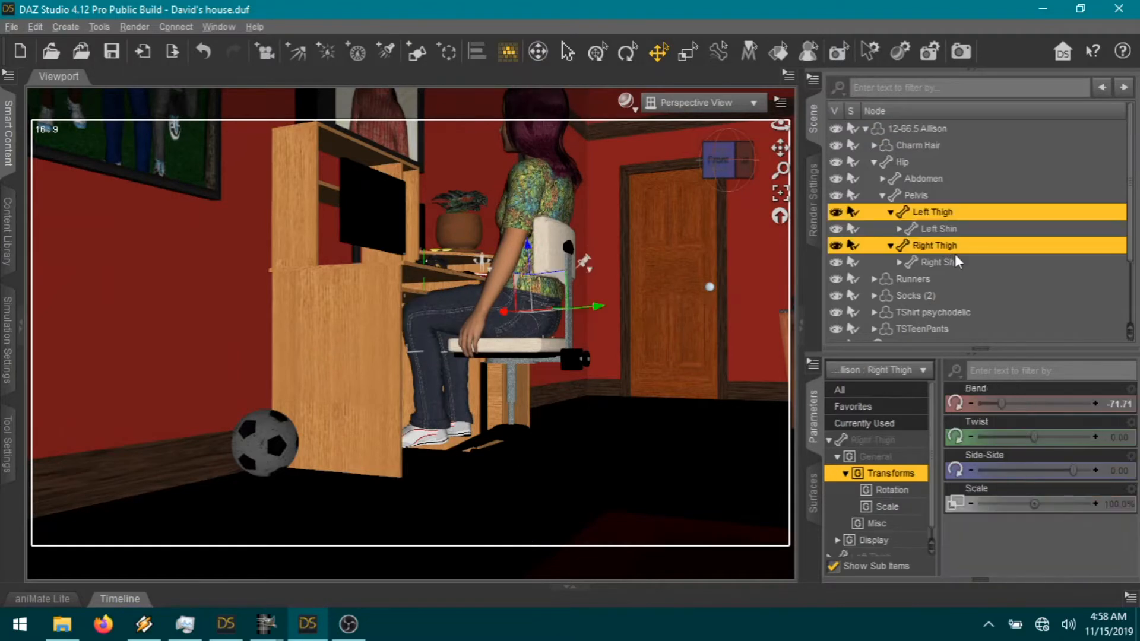
{"action": "left_click", "coordinate": [861, 441]}
{"action": "left_click_drag", "start_coordinate": [999, 403], "coordinate": [1004, 403]}
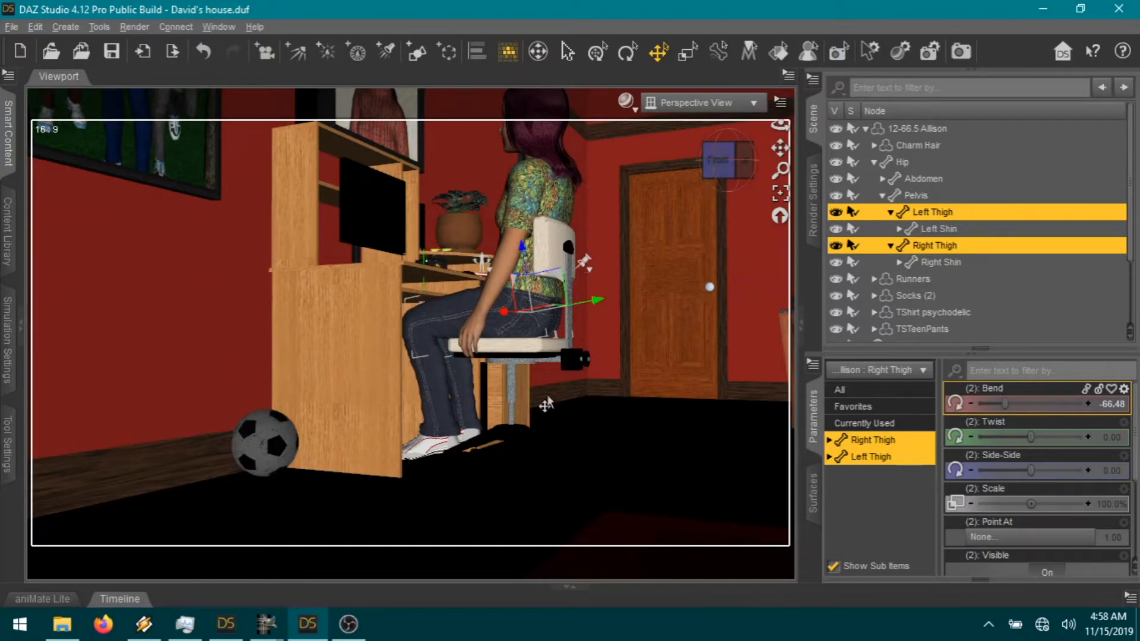
{"action": "left_click_drag", "start_coordinate": [719, 160], "coordinate": [792, 212]}
{"action": "scroll", "coordinate": [669, 287], "scroll_direction": "up", "scroll_amount": 2}
{"action": "left_click_drag", "start_coordinate": [713, 179], "coordinate": [716, 179]}
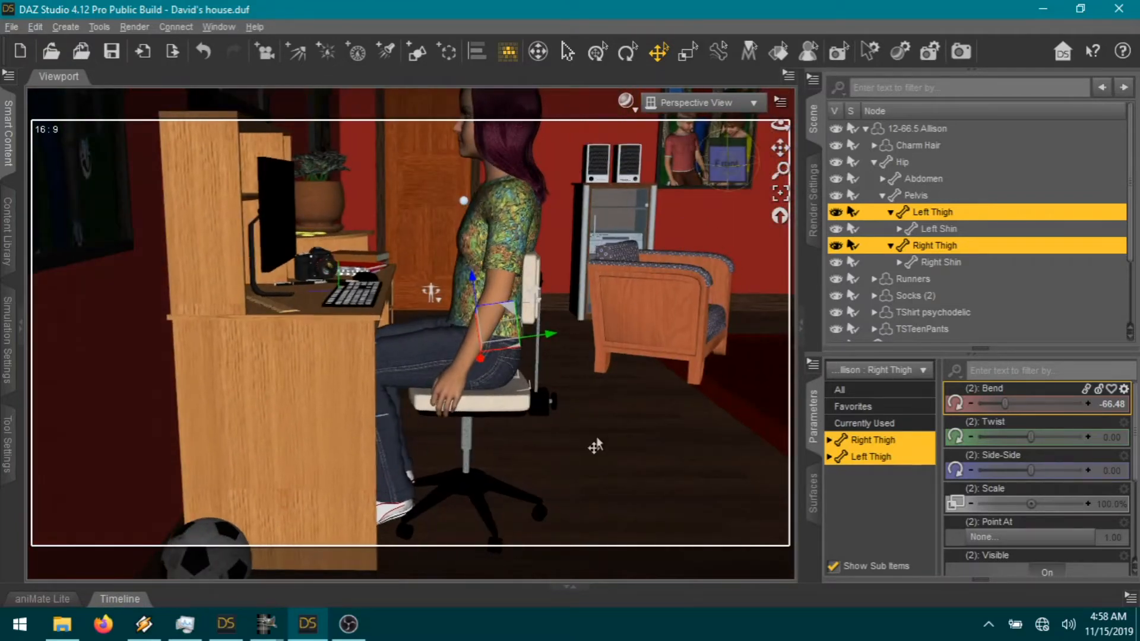
Step: Lean Allison's upper abdomen slightly forward and shift her whole figure toward the desk
{"action": "left_click", "coordinate": [455, 291]}
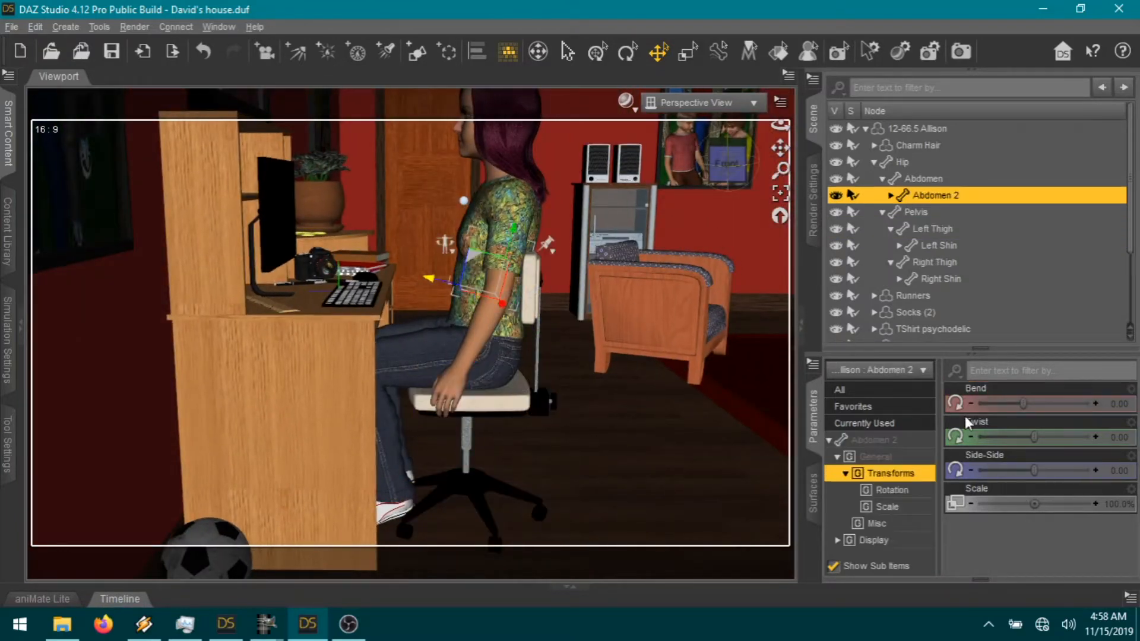
{"action": "left_click_drag", "start_coordinate": [1023, 403], "coordinate": [1048, 403]}
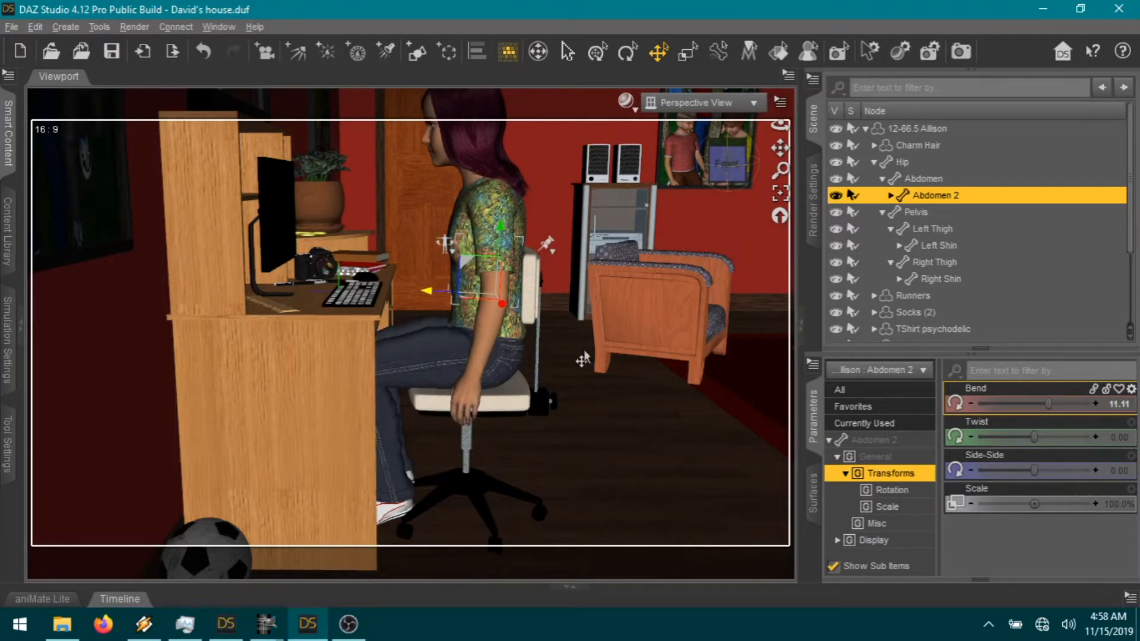
{"action": "left_click", "coordinate": [558, 521]}
{"action": "left_click", "coordinate": [500, 357]}
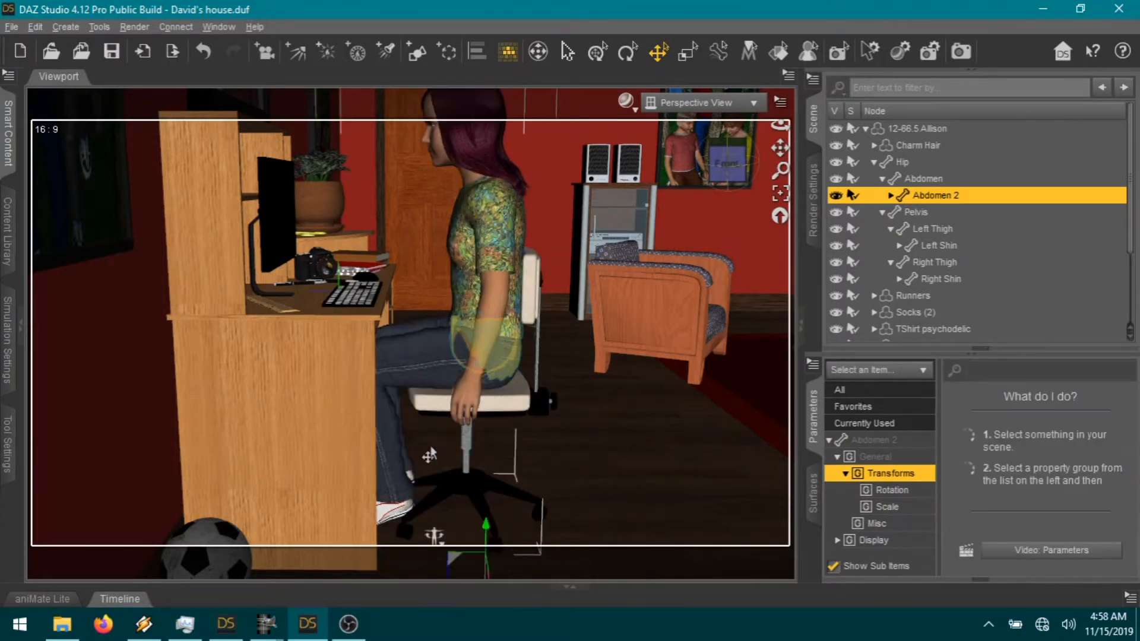
{"action": "scroll", "coordinate": [551, 496], "scroll_direction": "down", "scroll_amount": 1}
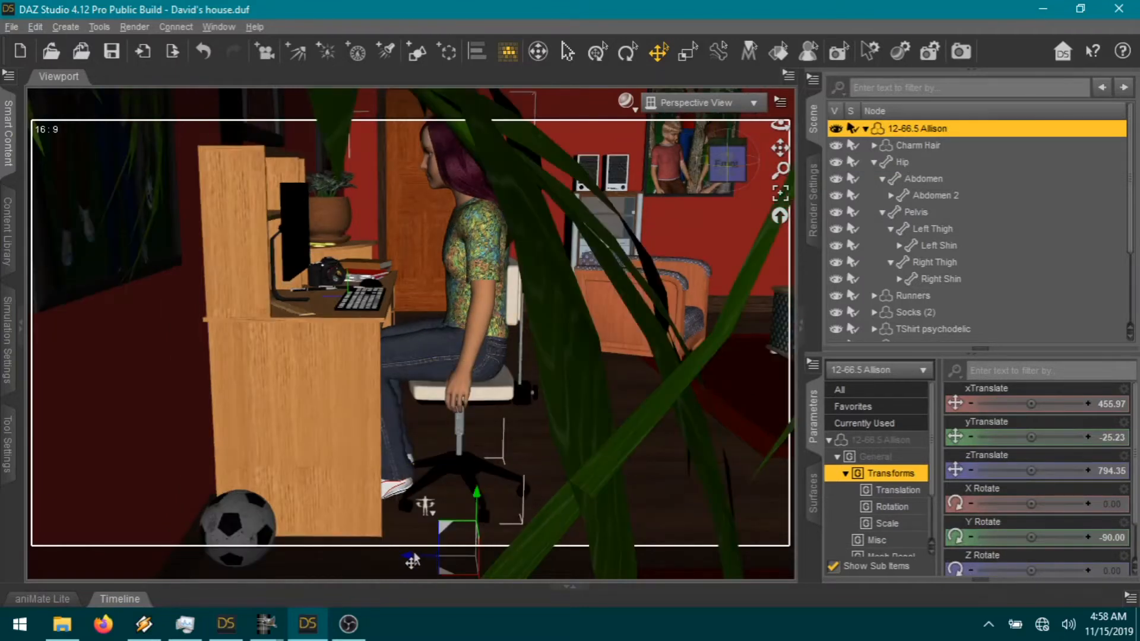
{"action": "left_click_drag", "start_coordinate": [404, 563], "coordinate": [368, 554]}
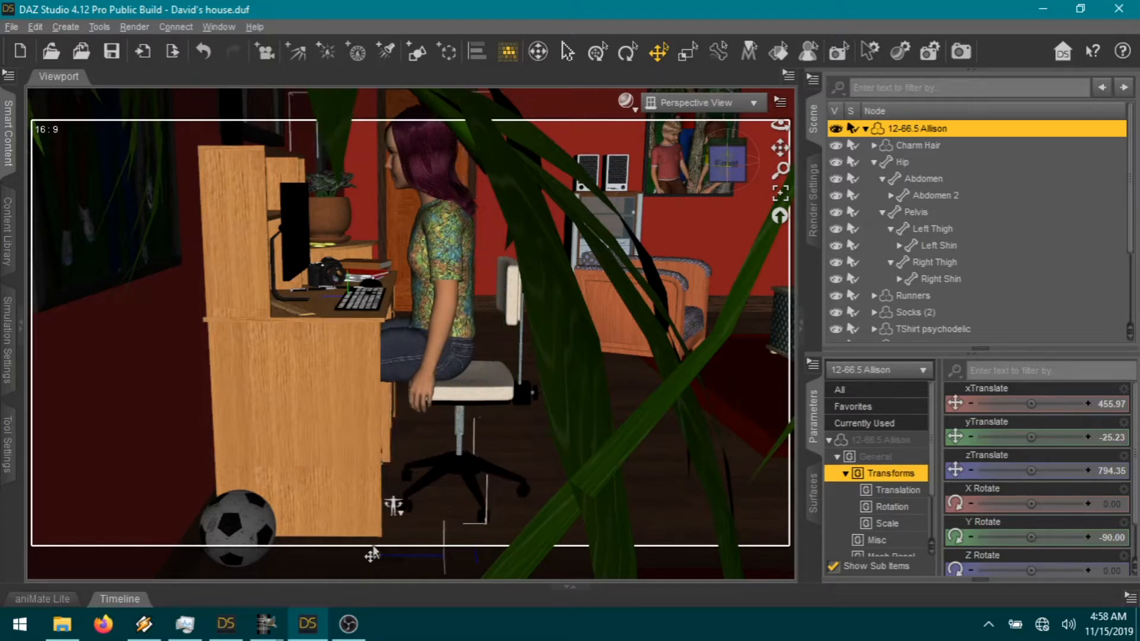
Step: Slide Allie's Chair left to X 436.93, closer to the desk, and reframe the view
{"action": "left_click", "coordinate": [466, 406]}
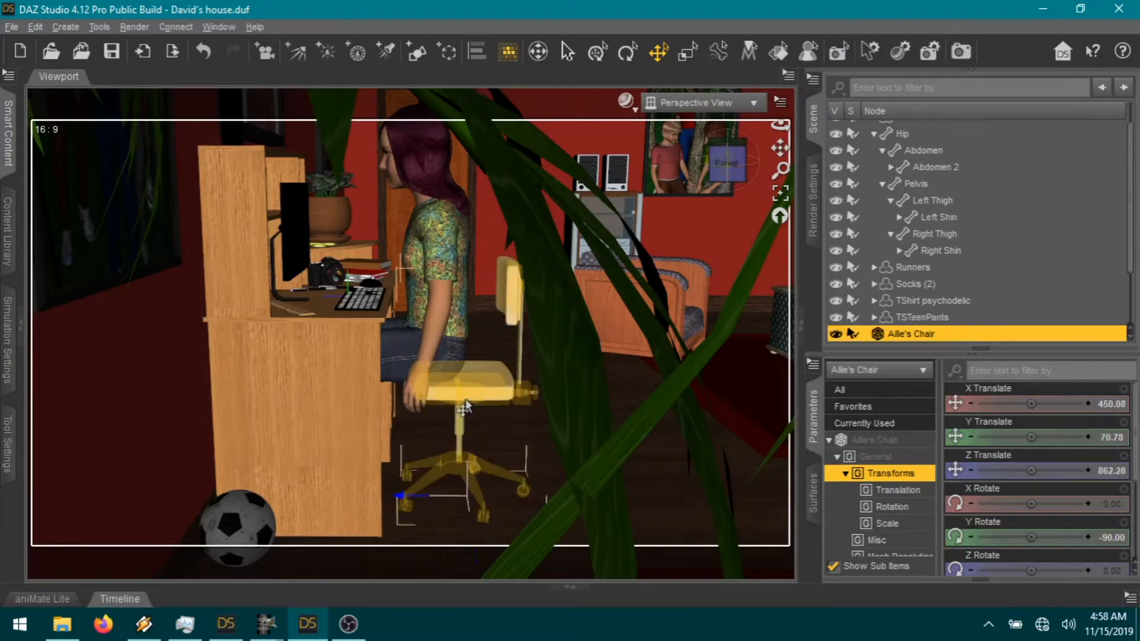
{"action": "left_click_drag", "start_coordinate": [386, 506], "coordinate": [360, 502]}
{"action": "scroll", "coordinate": [545, 272], "scroll_direction": "up", "scroll_amount": 5}
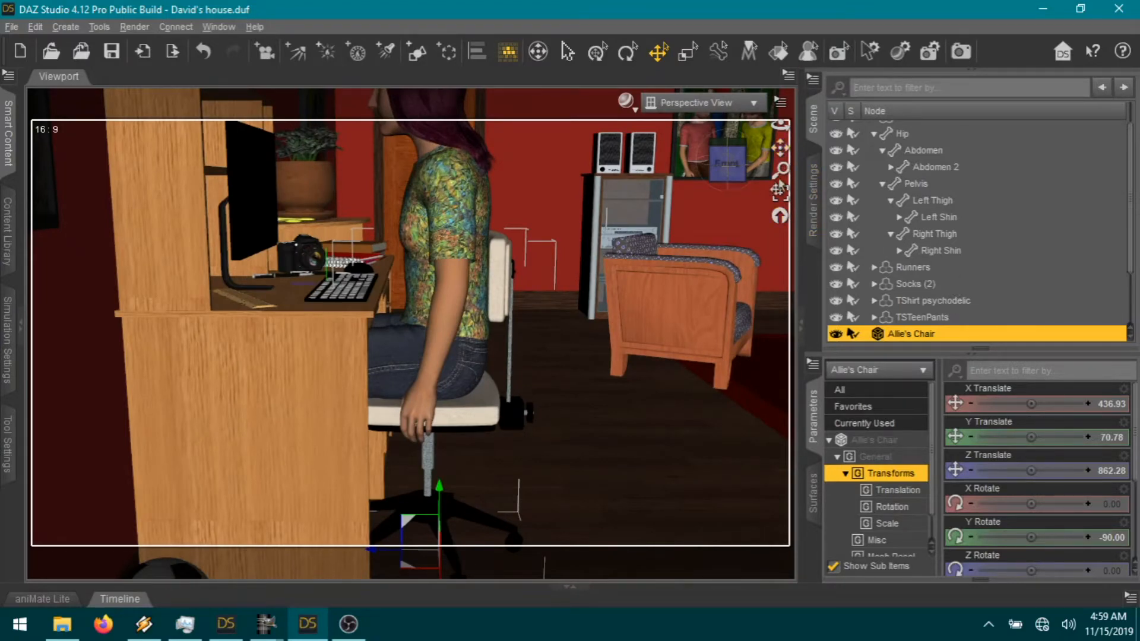
{"action": "left_click_drag", "start_coordinate": [780, 148], "coordinate": [810, 235]}
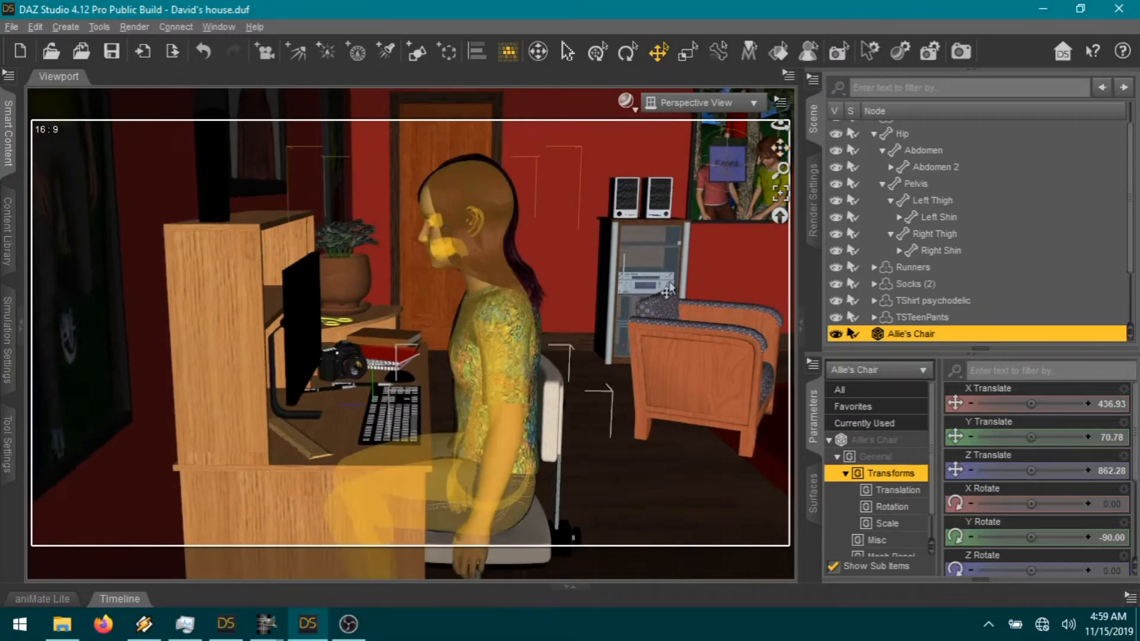
Step: Bend Allison's left forearm toward the keyboard and twist it so the palm faces down
{"action": "left_click", "coordinate": [493, 508]}
{"action": "left_click", "coordinate": [493, 508]}
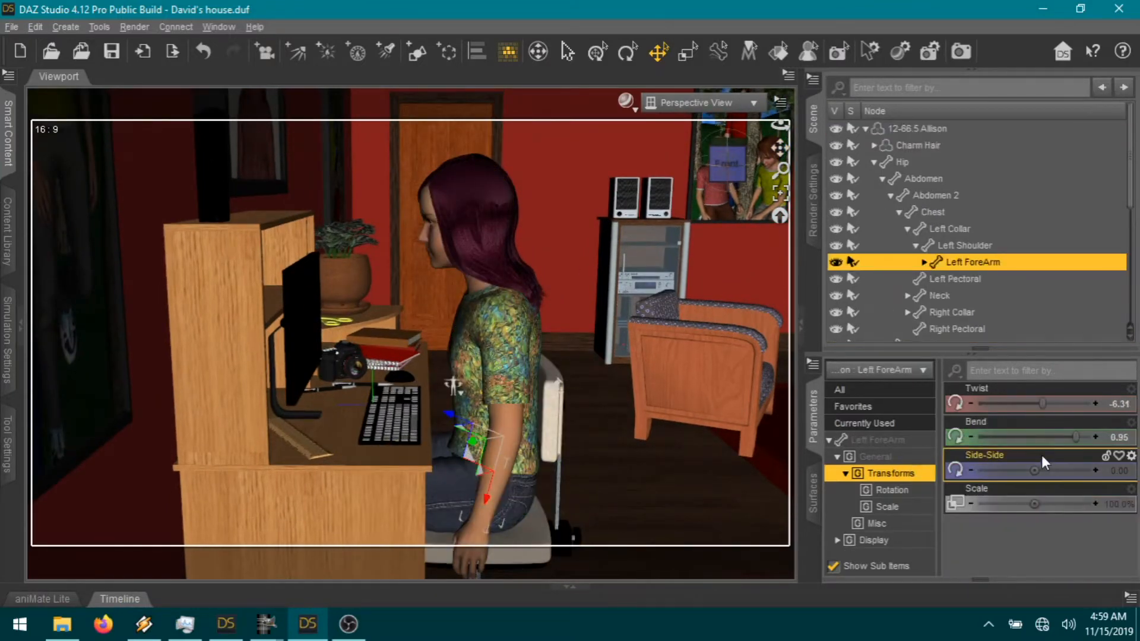
{"action": "left_click_drag", "start_coordinate": [1031, 439], "coordinate": [996, 446]}
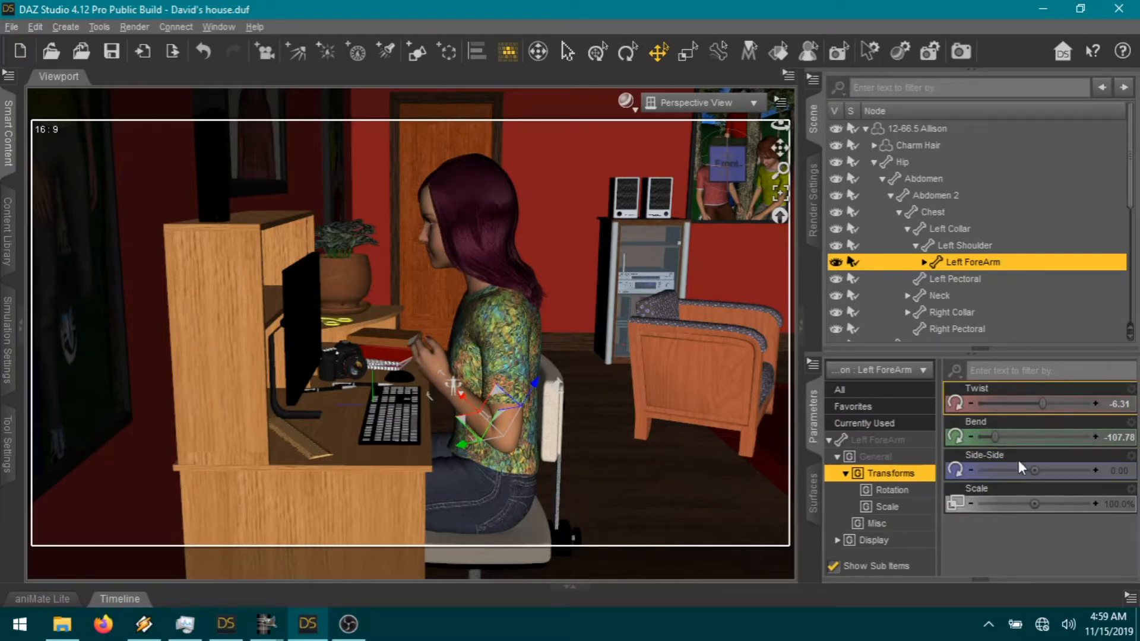
{"action": "left_click_drag", "start_coordinate": [996, 438], "coordinate": [1010, 436]}
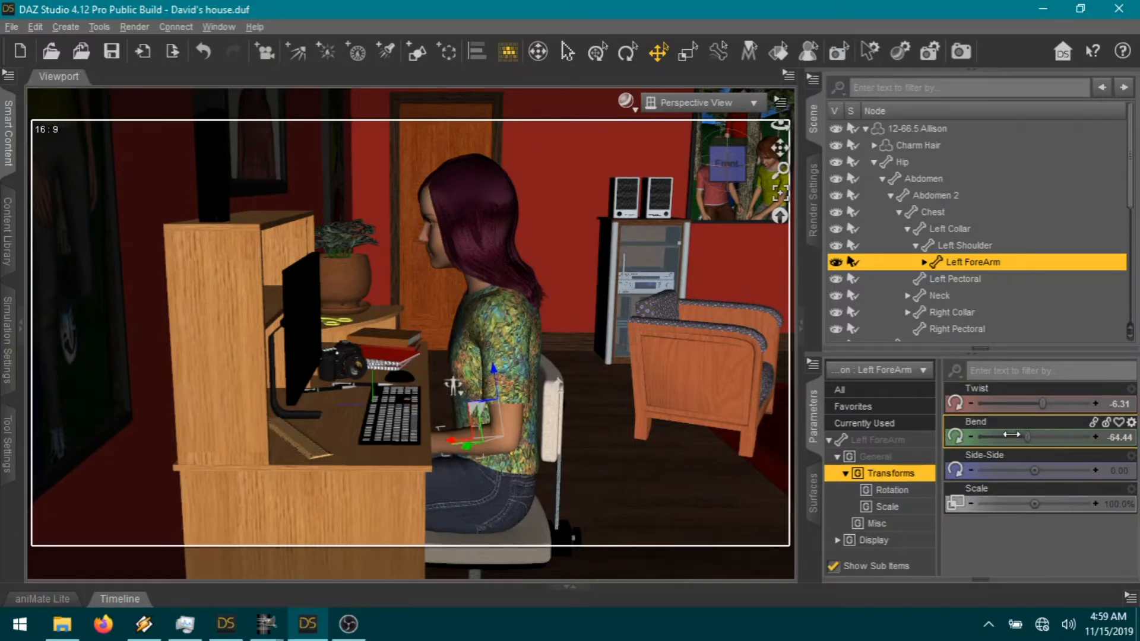
{"action": "left_click", "coordinate": [1011, 435]}
{"action": "left_click_drag", "start_coordinate": [1010, 435], "coordinate": [1009, 435]}
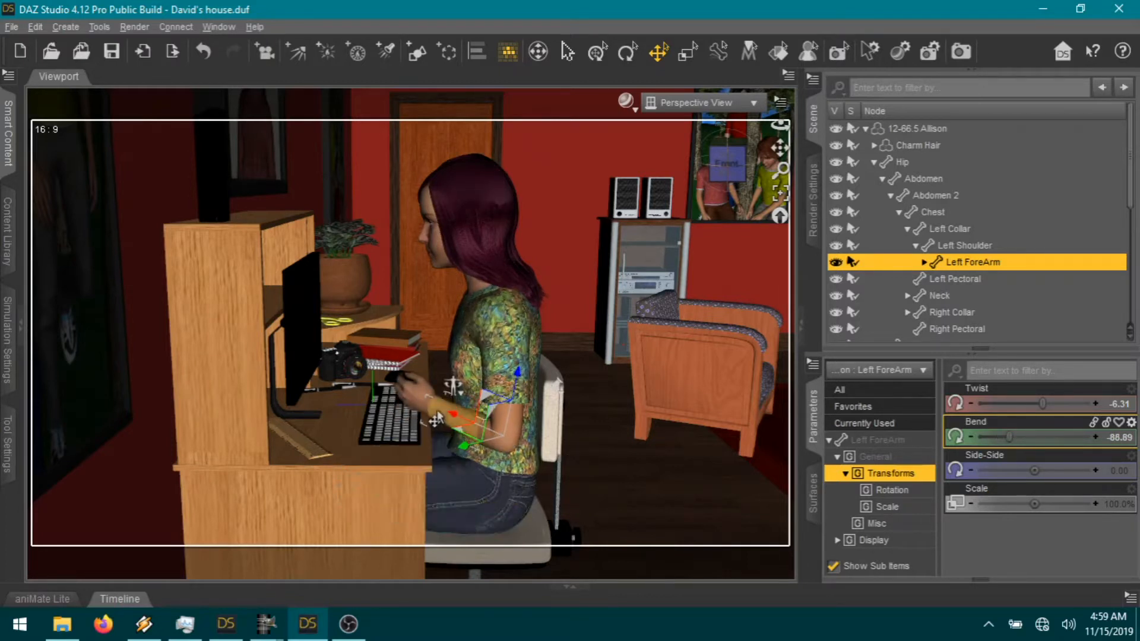
{"action": "left_click_drag", "start_coordinate": [1043, 402], "coordinate": [1098, 404]}
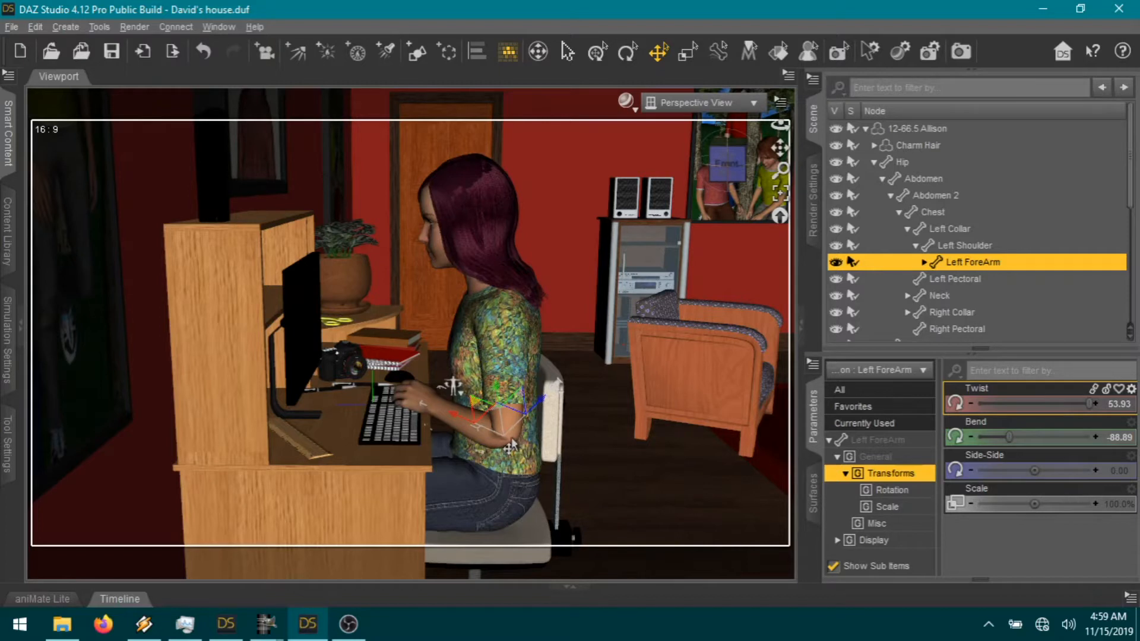
Step: Adjust the left shoulder's twist and swing, then refine the forearm to Bend -96.67 on the keys
{"action": "key", "text": "Up"}
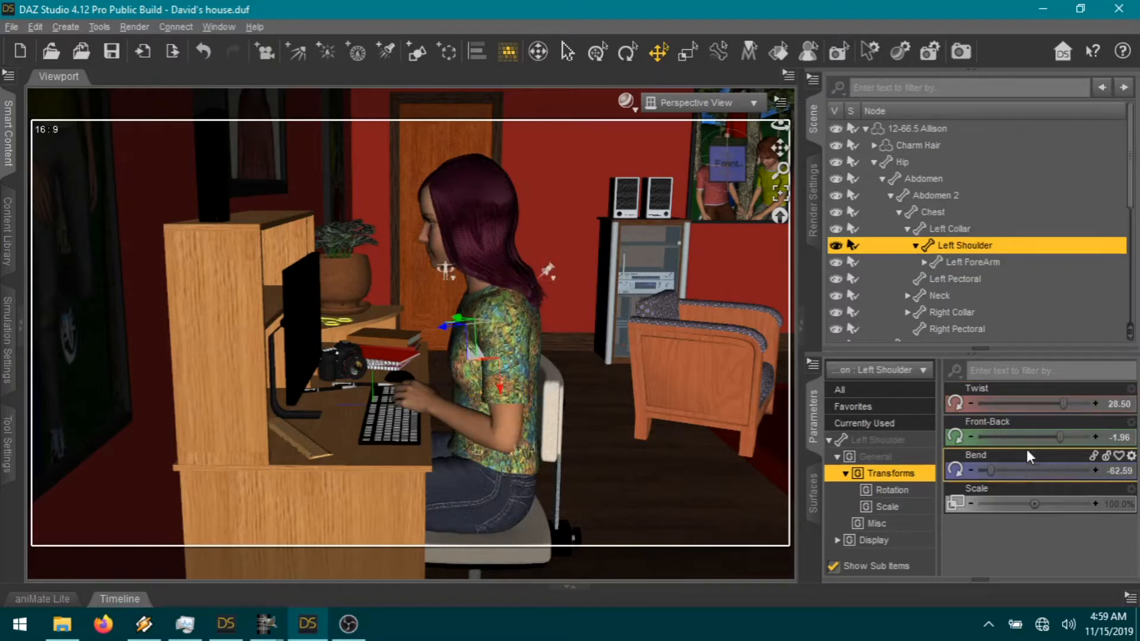
{"action": "left_click_drag", "start_coordinate": [1059, 402], "coordinate": [1035, 403]}
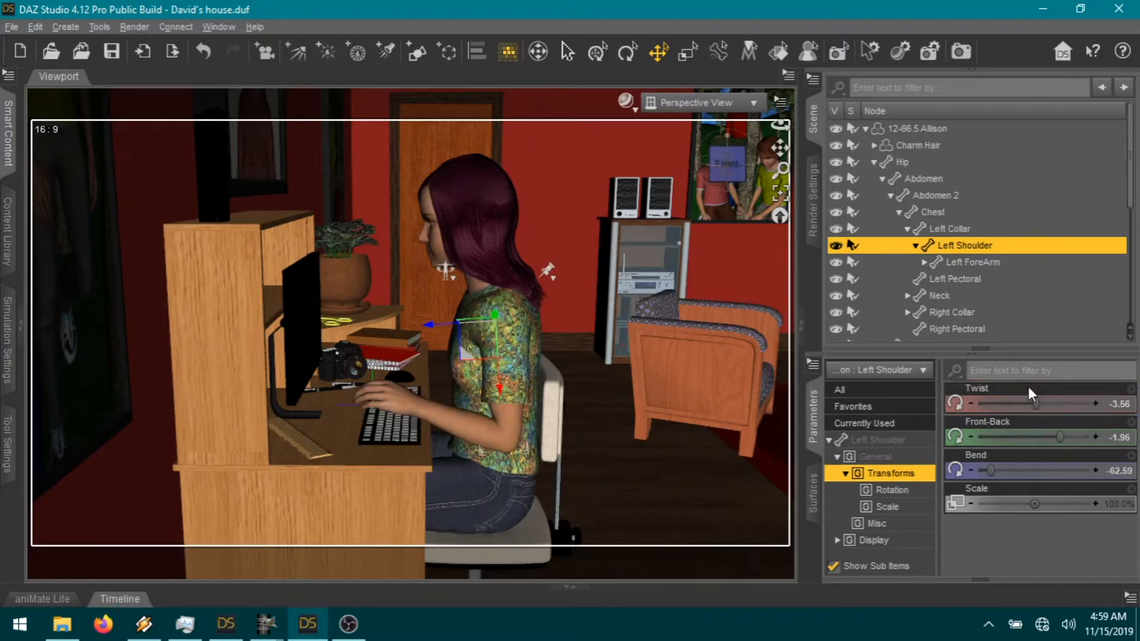
{"action": "left_click_drag", "start_coordinate": [1065, 437], "coordinate": [1084, 437]}
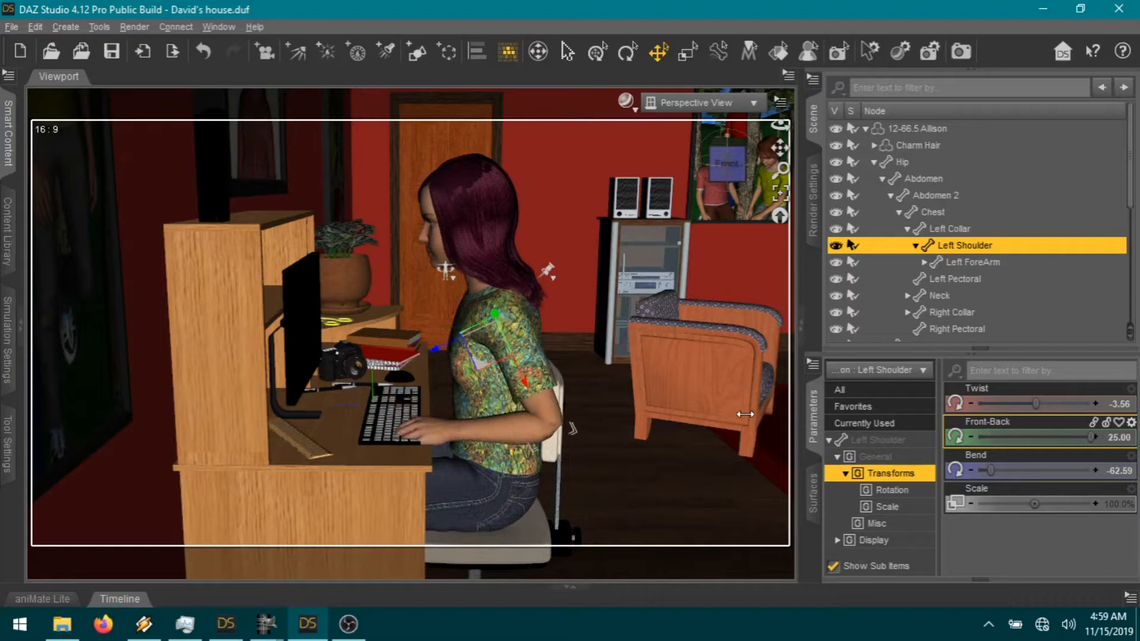
{"action": "left_click_drag", "start_coordinate": [1093, 438], "coordinate": [1083, 438]}
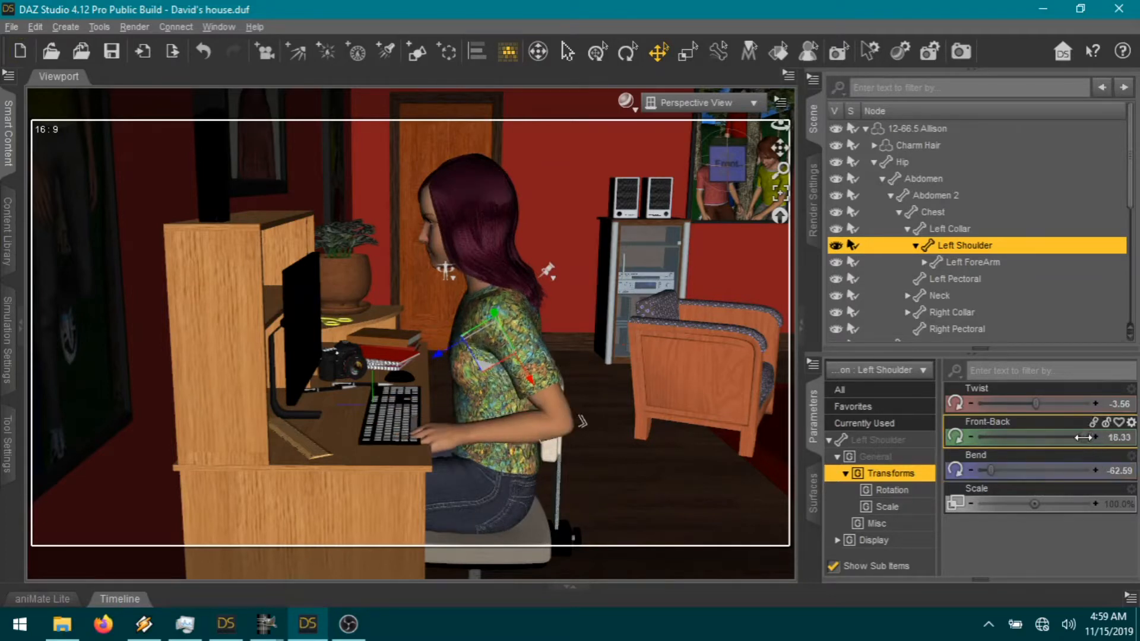
{"action": "left_click", "coordinate": [478, 443]}
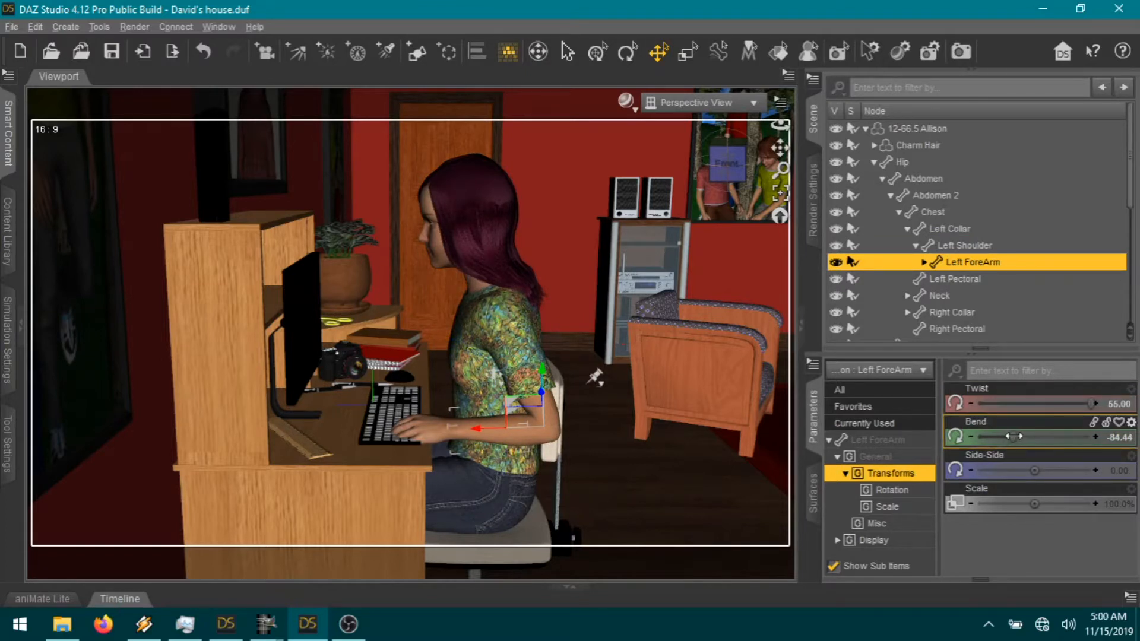
{"action": "left_click_drag", "start_coordinate": [1007, 436], "coordinate": [1003, 437]}
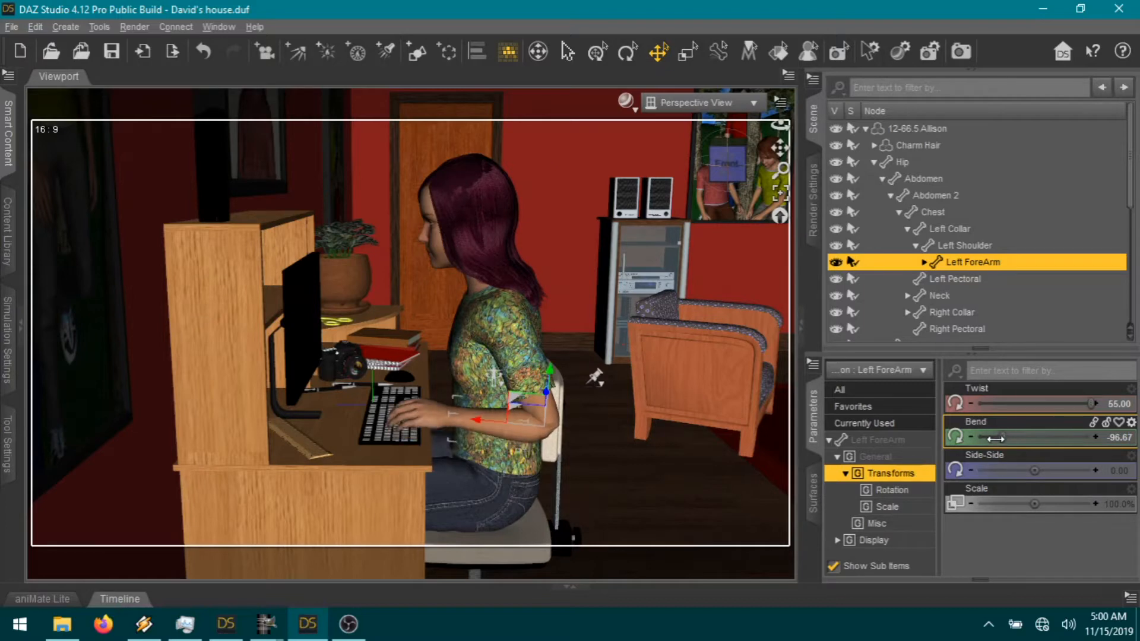
{"action": "left_click_drag", "start_coordinate": [780, 125], "coordinate": [751, 195]}
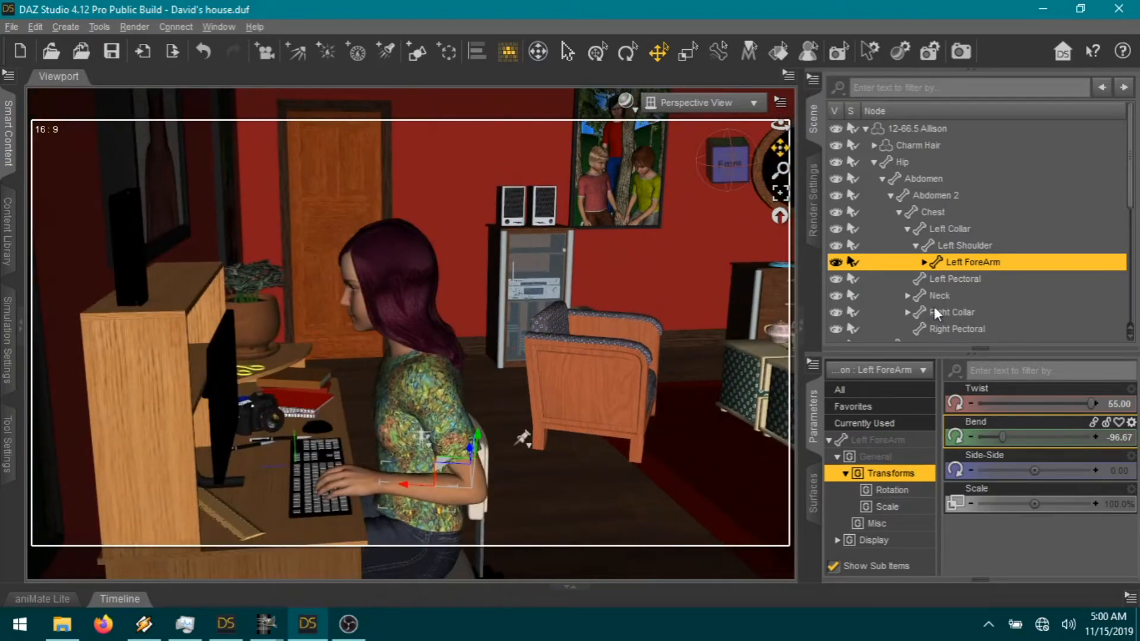
Step: Select Allison's right shoulder, view her right side, and rotate the shoulder slightly backward
{"action": "left_click", "coordinate": [907, 312]}
{"action": "left_click", "coordinate": [945, 329]}
{"action": "scroll", "coordinate": [927, 309], "scroll_direction": "down", "scroll_amount": 2}
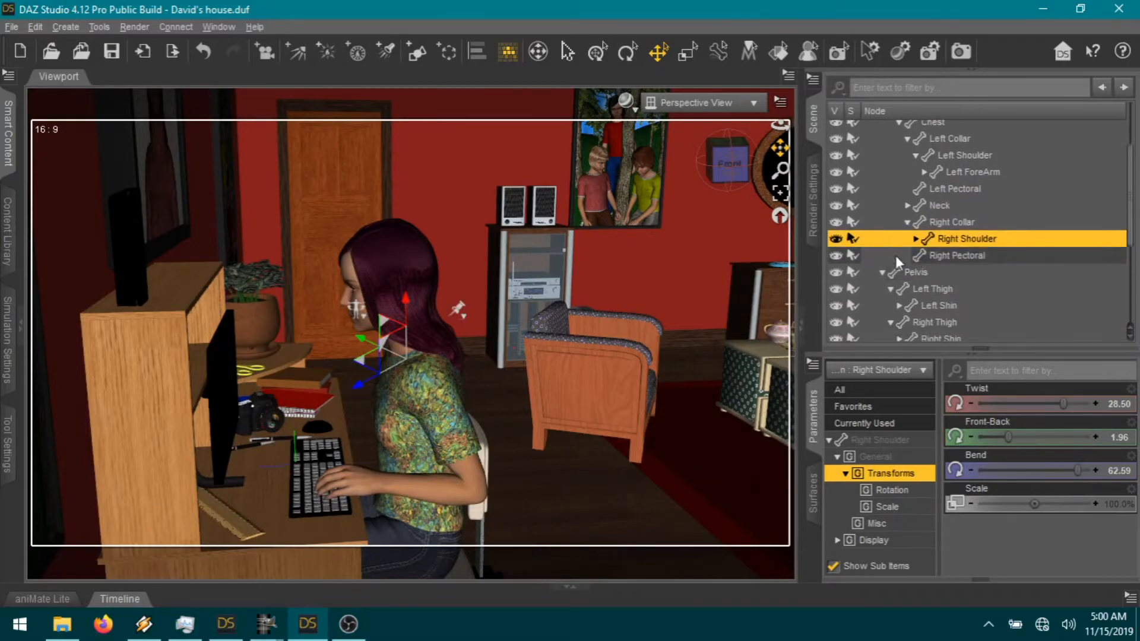
{"action": "left_click", "coordinate": [780, 193]}
{"action": "left_click", "coordinate": [728, 172]}
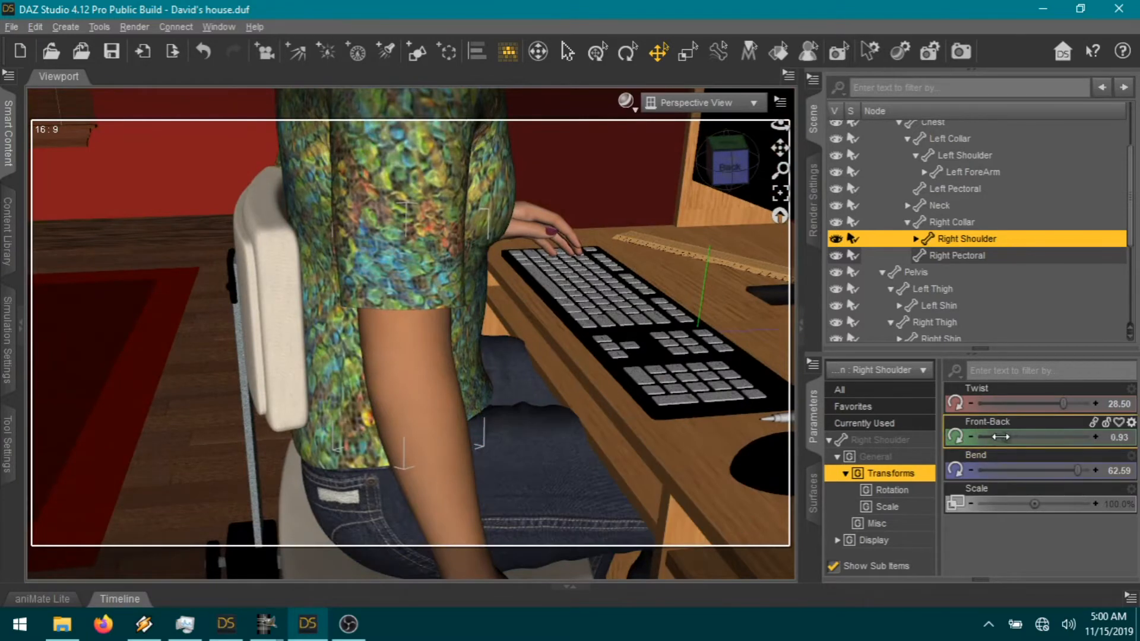
{"action": "left_click_drag", "start_coordinate": [1000, 437], "coordinate": [1000, 437]}
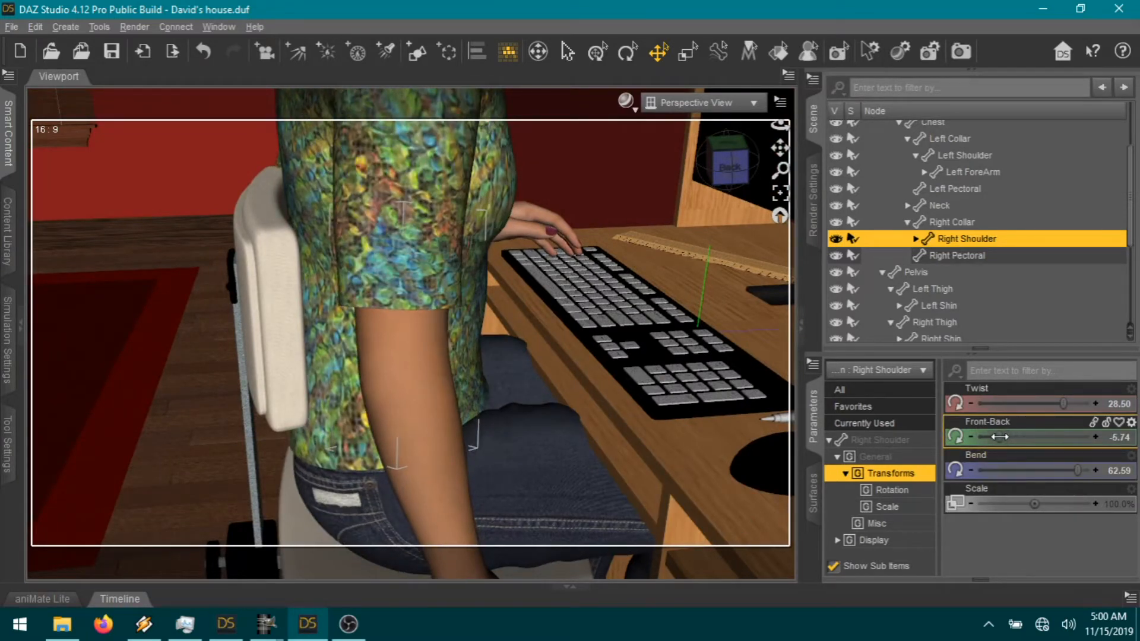
Step: Set the right forearm to Bend 91.11 and Twist 55, then ease the shoulder's twist
{"action": "left_click", "coordinate": [385, 508]}
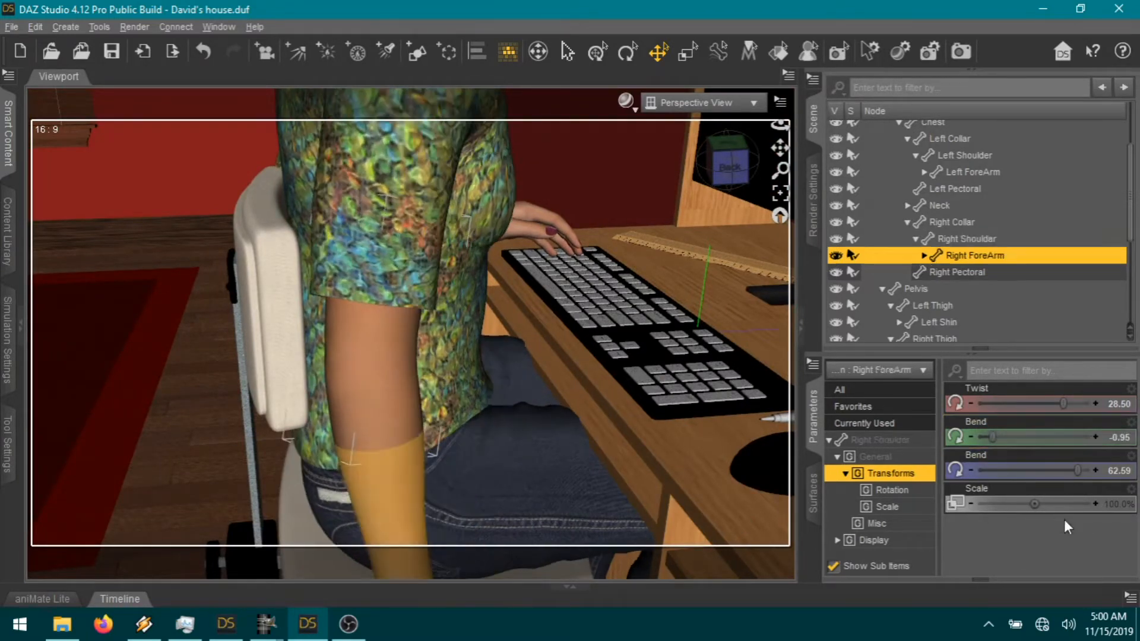
{"action": "left_click_drag", "start_coordinate": [993, 437], "coordinate": [1113, 447]}
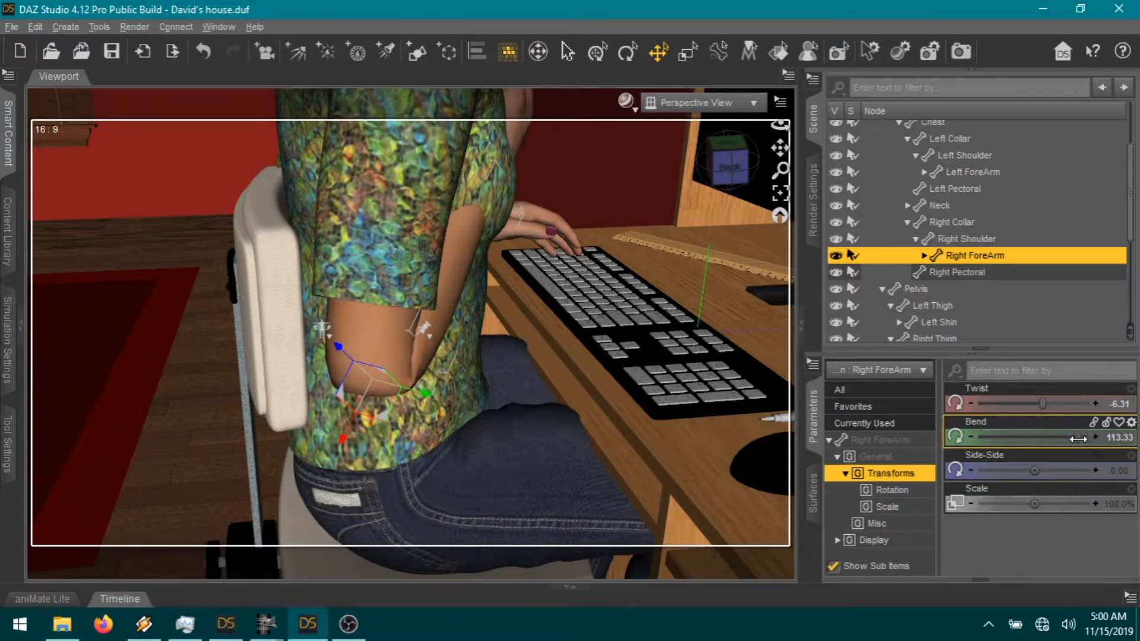
{"action": "left_click_drag", "start_coordinate": [1072, 438], "coordinate": [1060, 436]}
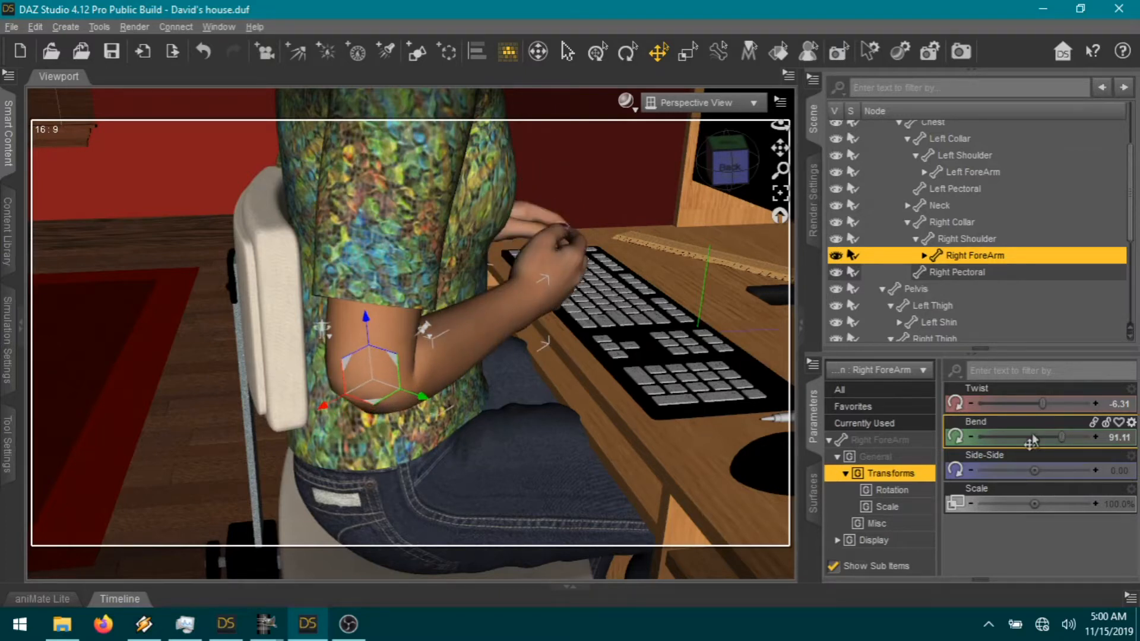
{"action": "left_click_drag", "start_coordinate": [1043, 404], "coordinate": [1047, 402]}
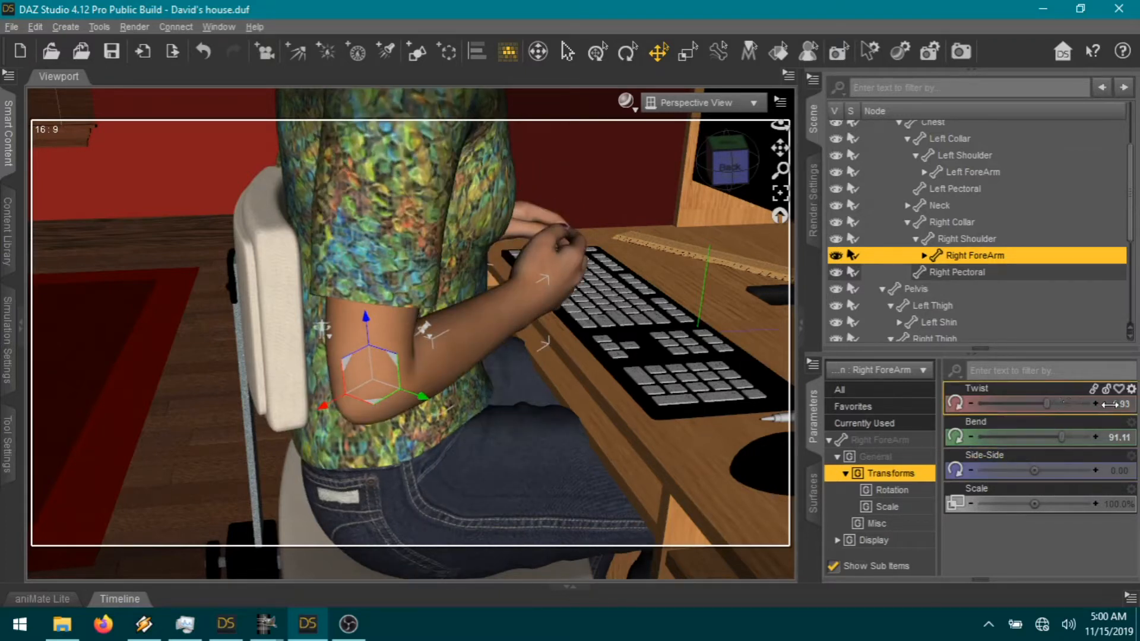
{"action": "left_click_drag", "start_coordinate": [1137, 417], "coordinate": [1096, 424]}
{"action": "left_click", "coordinate": [393, 400]}
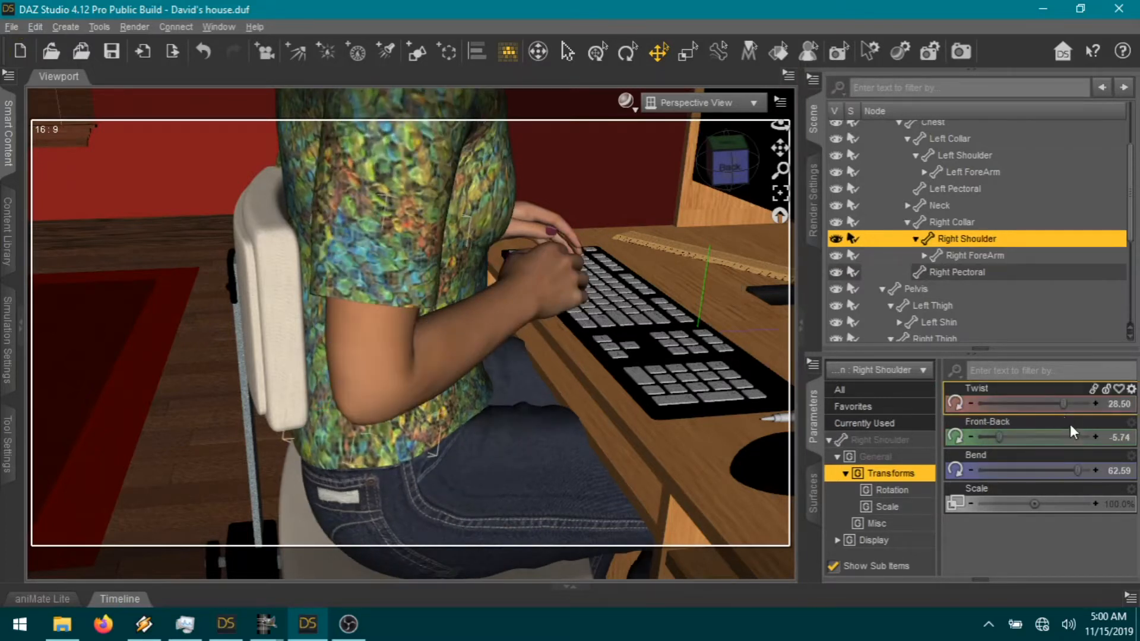
{"action": "left_click_drag", "start_coordinate": [1063, 405], "coordinate": [1055, 406]}
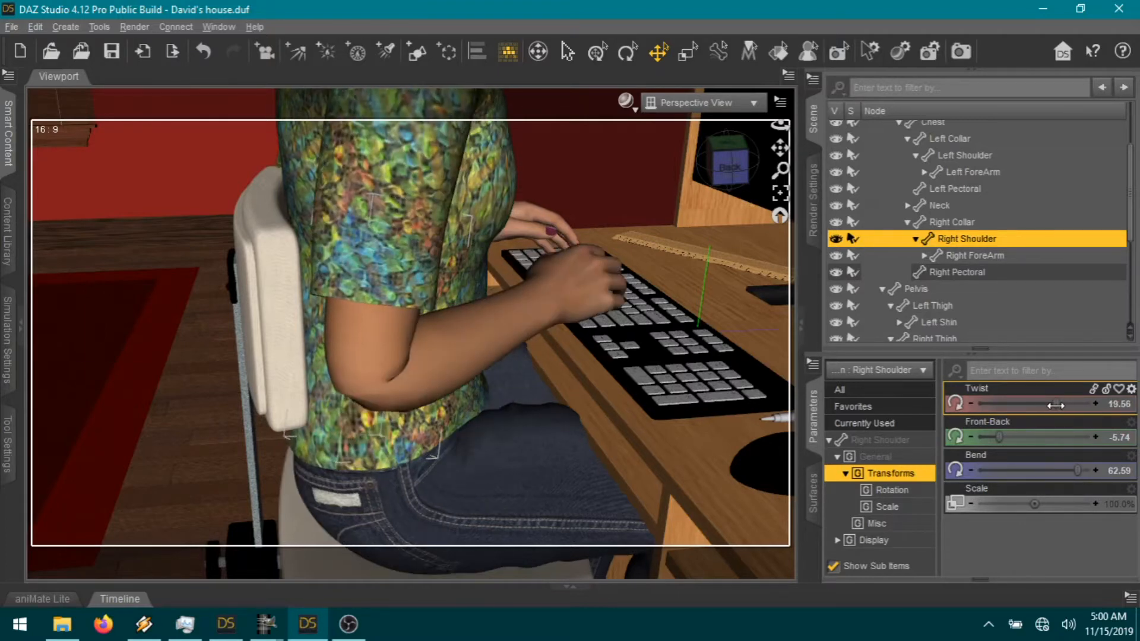
{"action": "scroll", "coordinate": [714, 301], "scroll_direction": "down", "scroll_amount": 10}
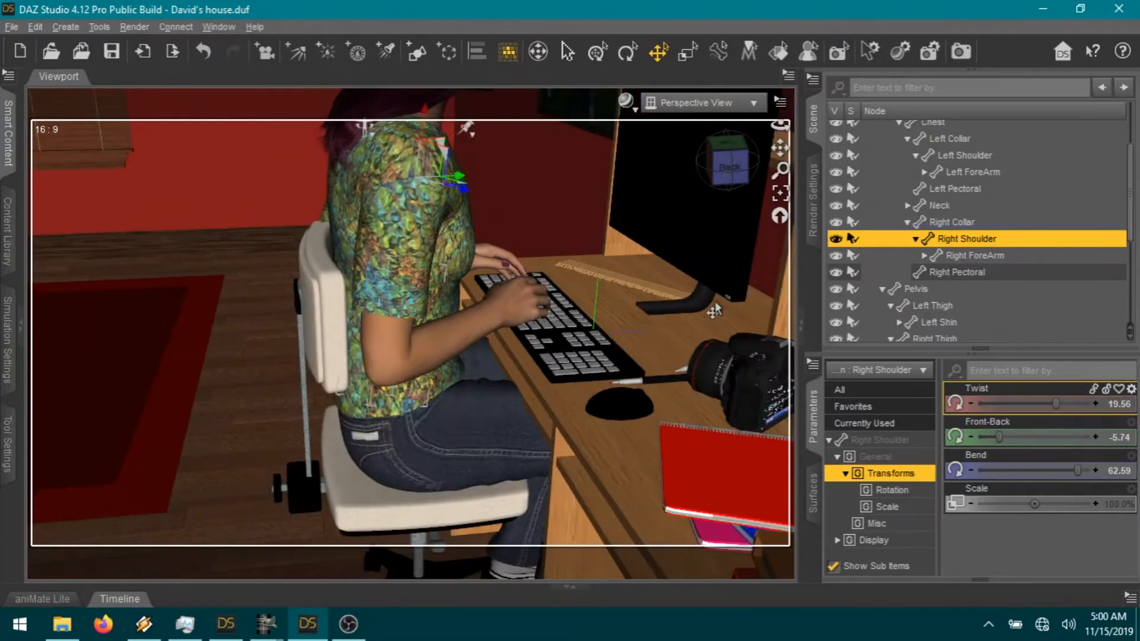
Step: Pan the viewport across the desk to view Allison from behind
{"action": "left_click_drag", "start_coordinate": [780, 148], "coordinate": [734, 287]}
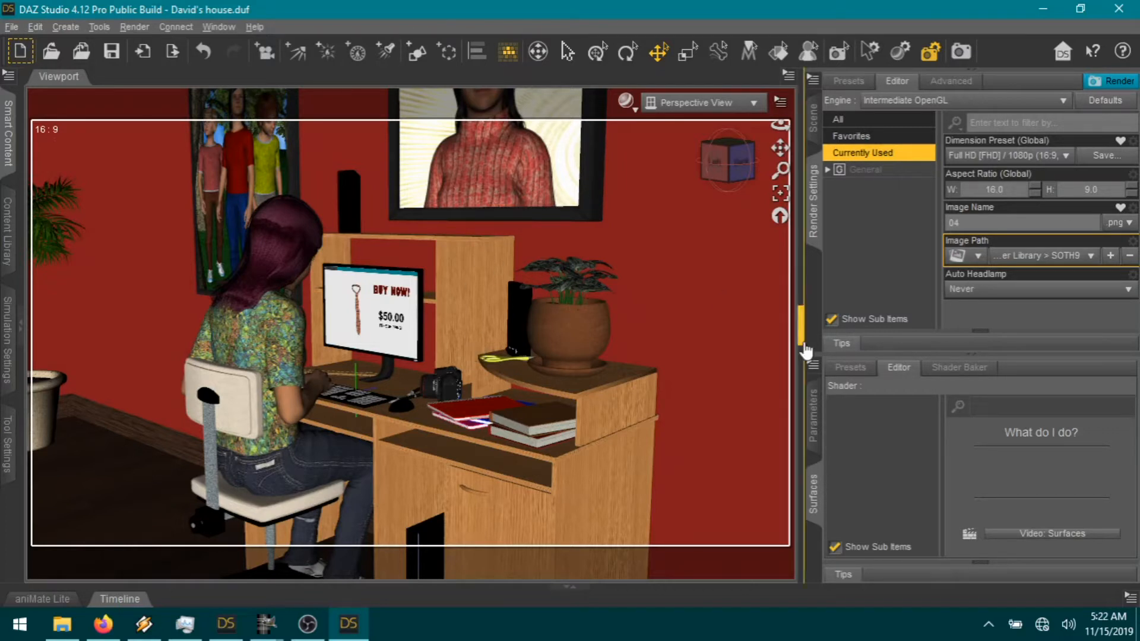
Step: Filter Render Settings to favourites, keeping the Full HD 1080p preset and image name 04
{"action": "left_click", "coordinate": [886, 136]}
{"action": "left_click", "coordinate": [985, 187]}
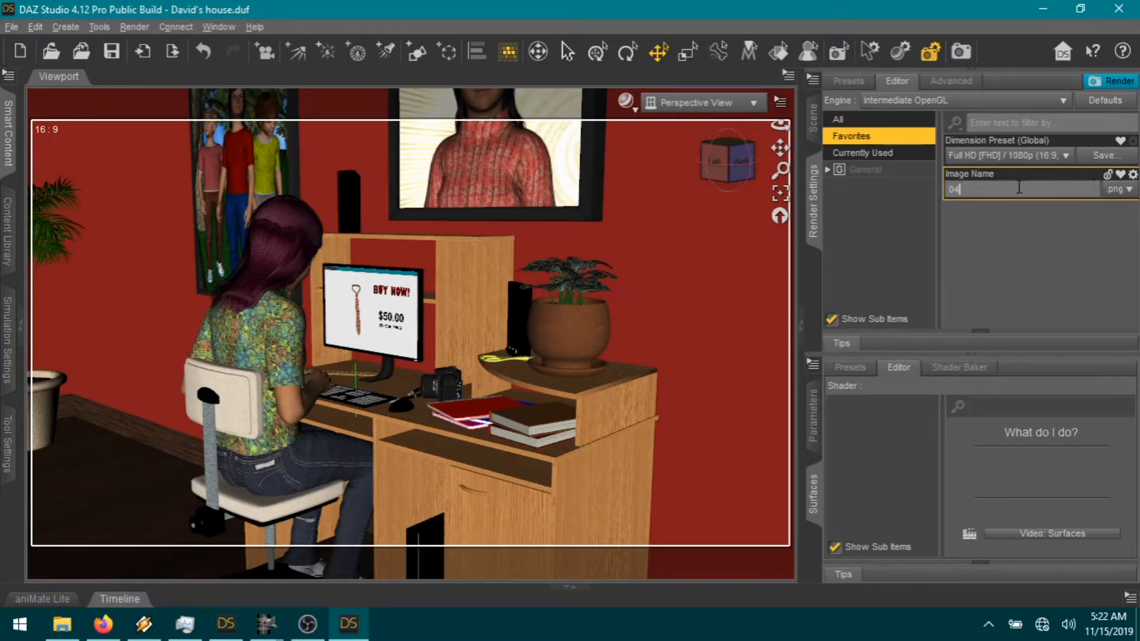
{"action": "left_click", "coordinate": [1066, 155]}
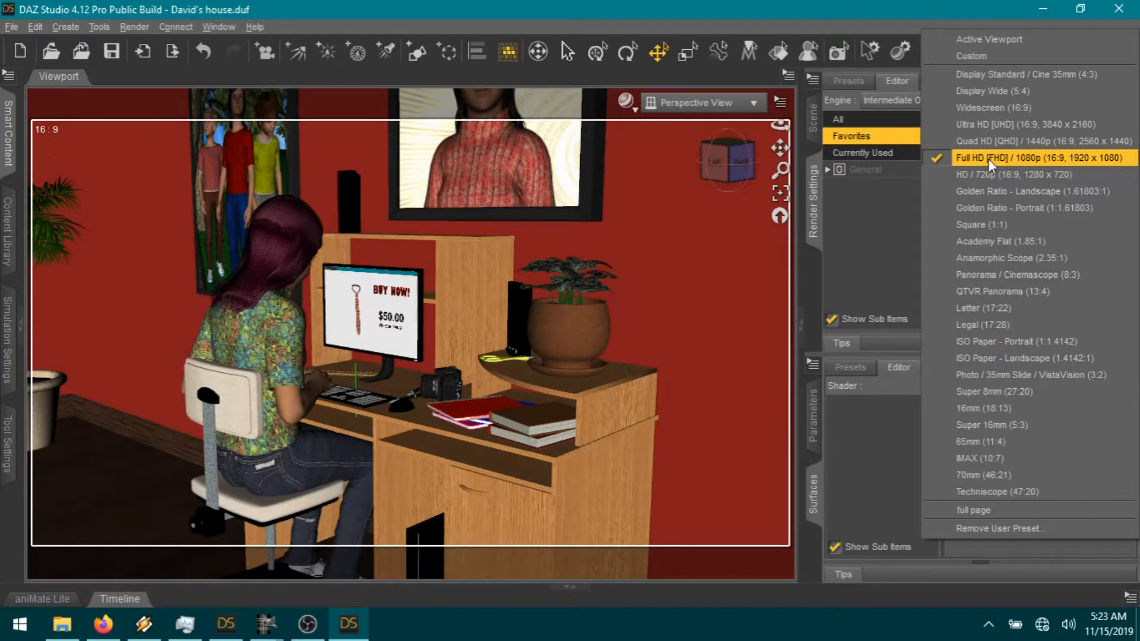
{"action": "left_click", "coordinate": [877, 260]}
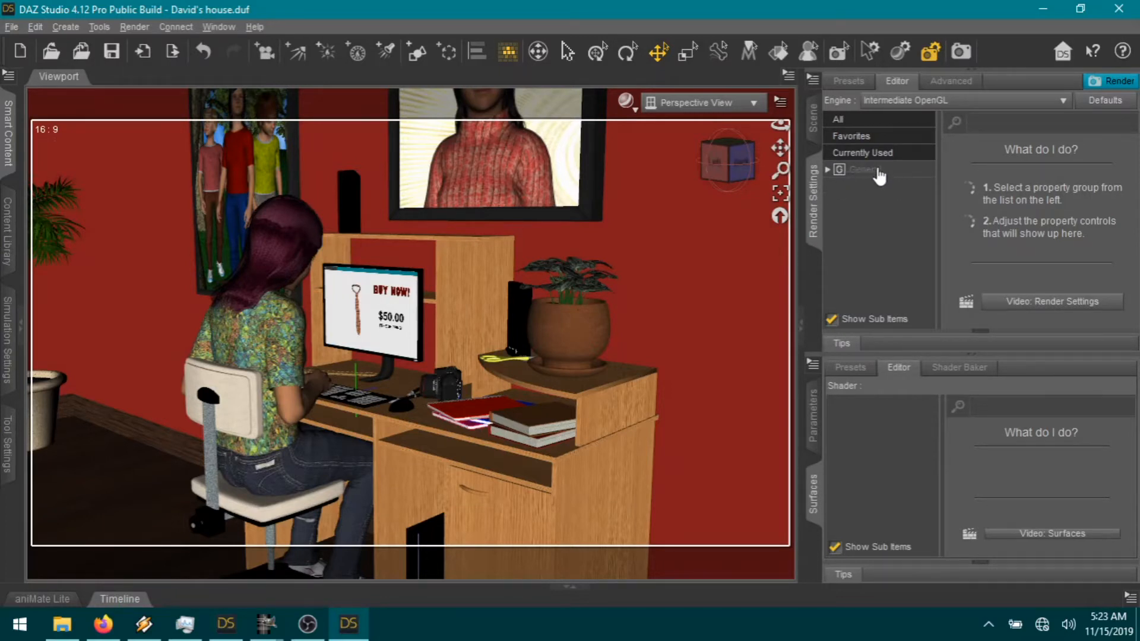
{"action": "left_click", "coordinate": [858, 136]}
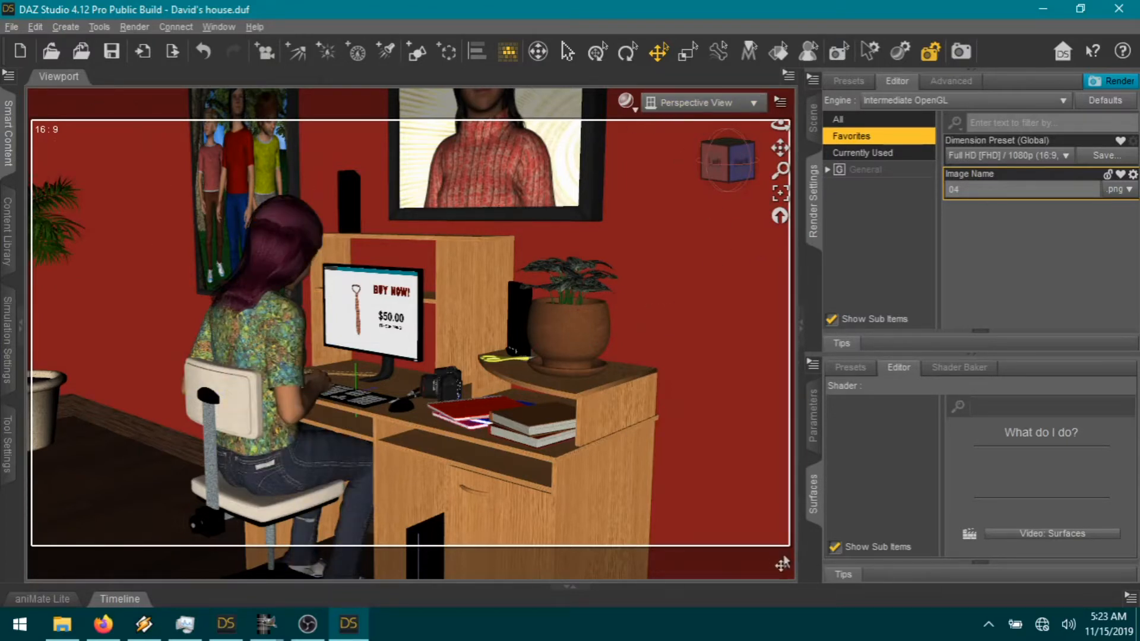
Step: Replace the output image name 04 with 01-01
{"action": "double_click", "coordinate": [990, 191]}
{"action": "type", "text": "01"}
{"action": "type", "text": "-"}
{"action": "type", "text": "01"}
{"action": "left_click", "coordinate": [1116, 89]}
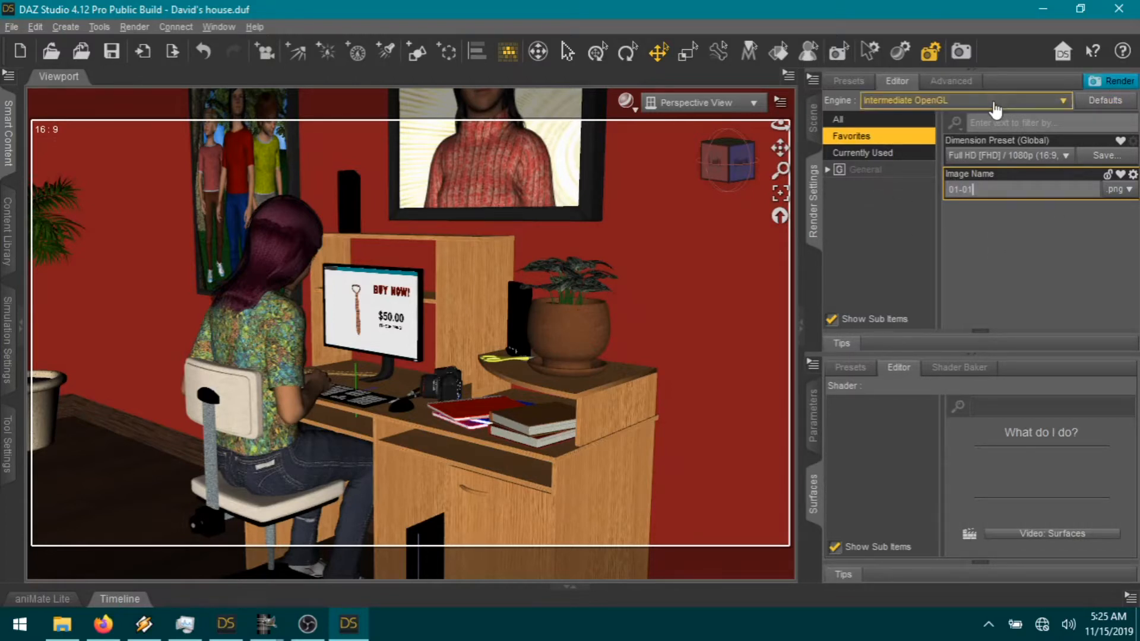
{"action": "left_click", "coordinate": [1064, 101]}
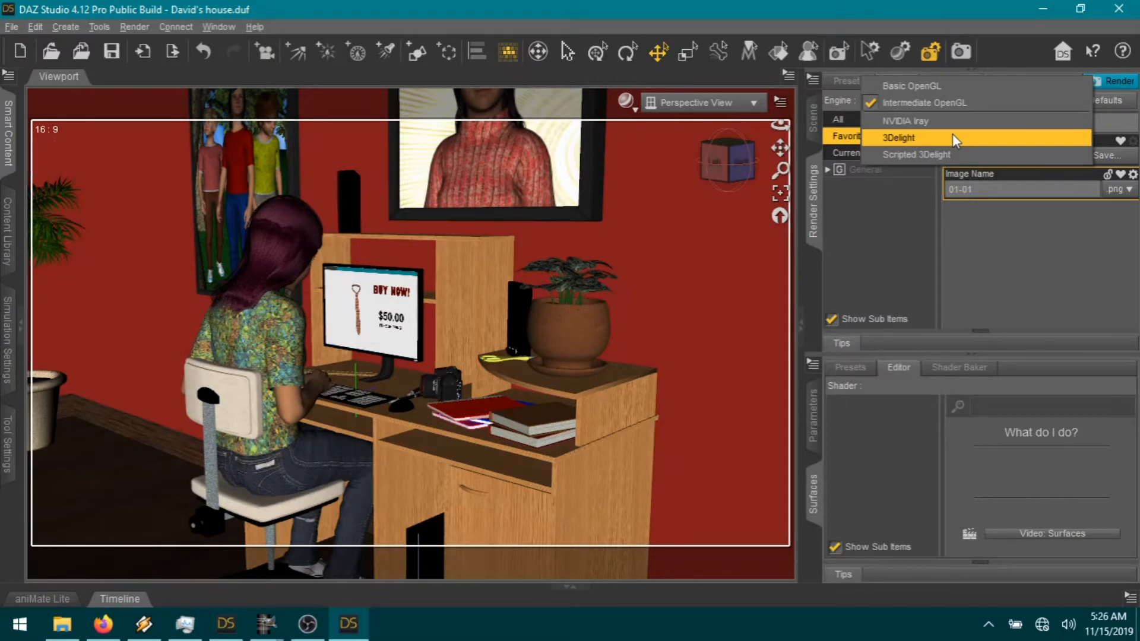
{"action": "left_click", "coordinate": [992, 255]}
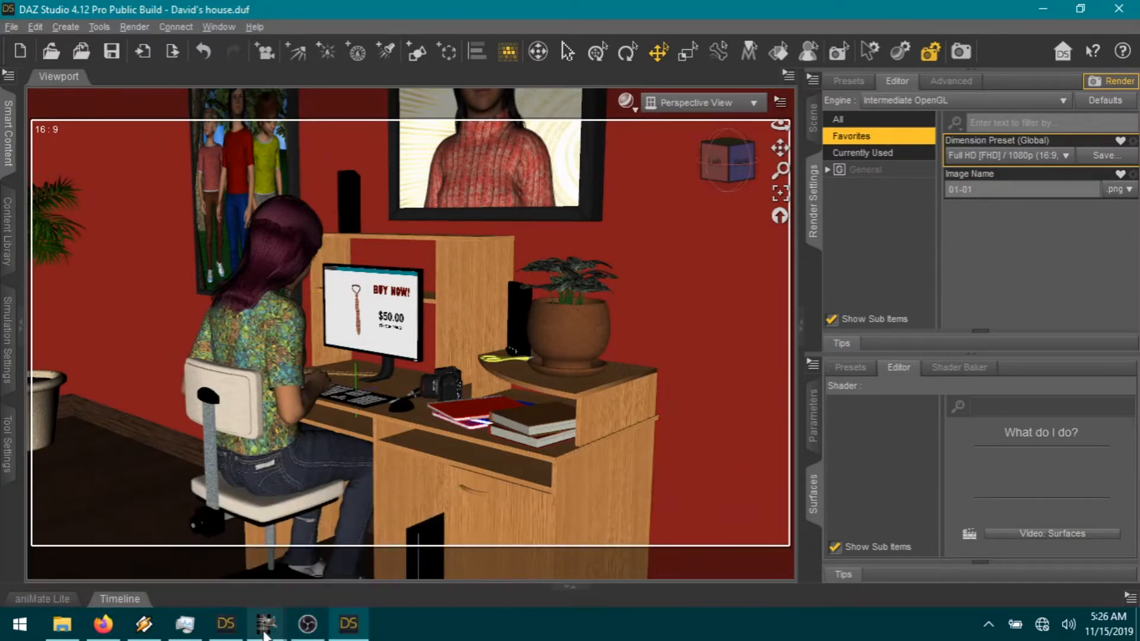
{"action": "mouse_move", "coordinate": [265, 634]}
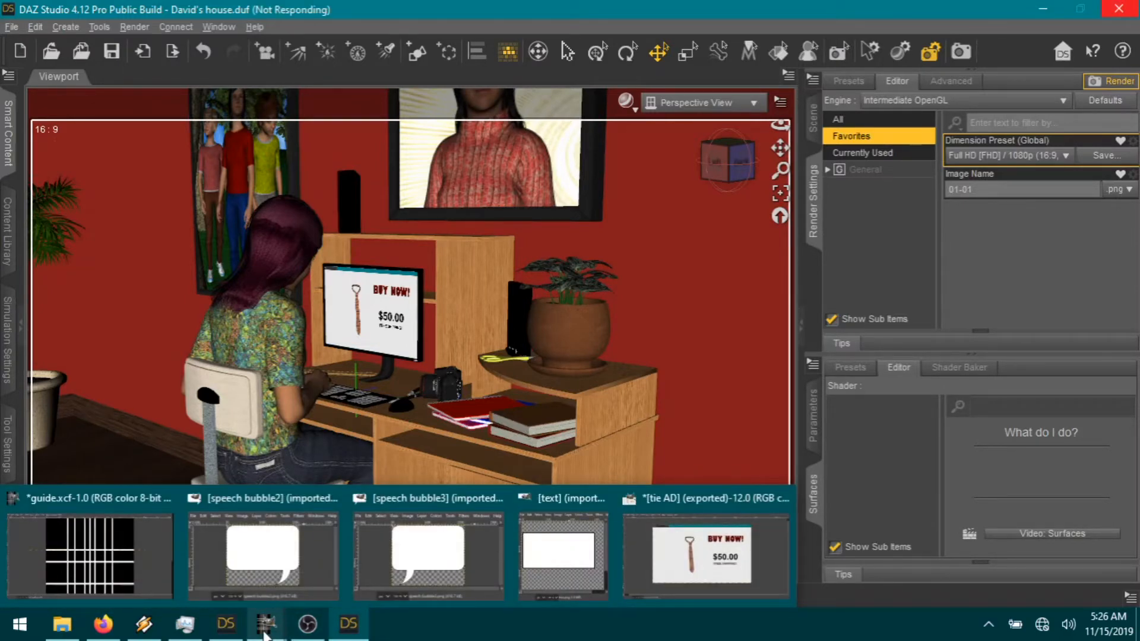
Step: Bring the guide.xcf comic page grid to the front and maximize its window
{"action": "left_click", "coordinate": [119, 561]}
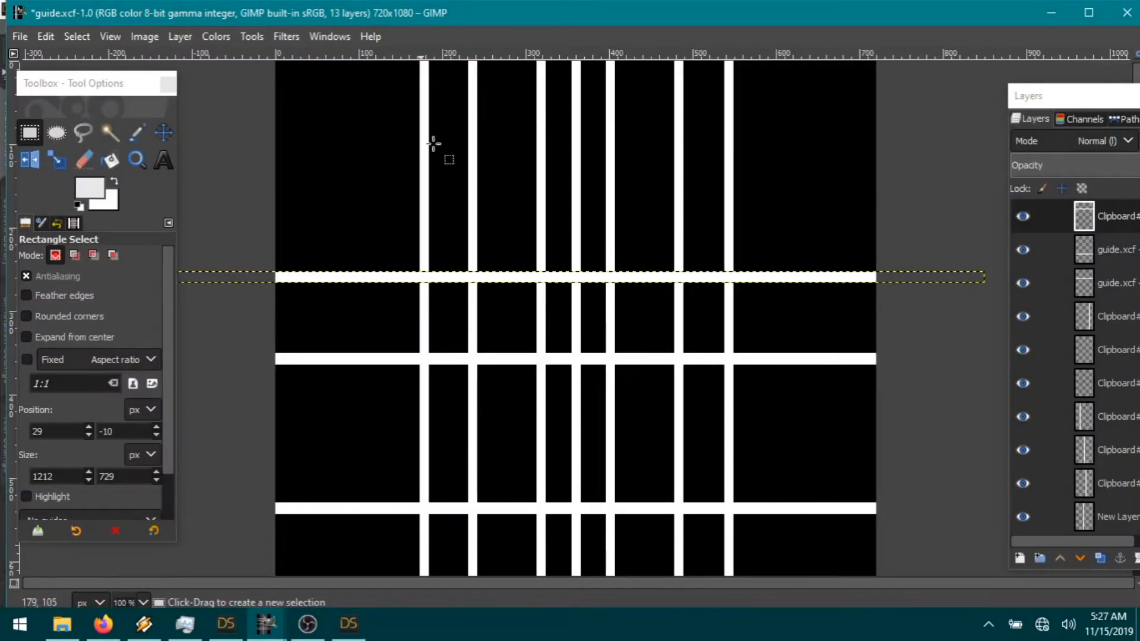
{"action": "double_click", "coordinate": [593, 13]}
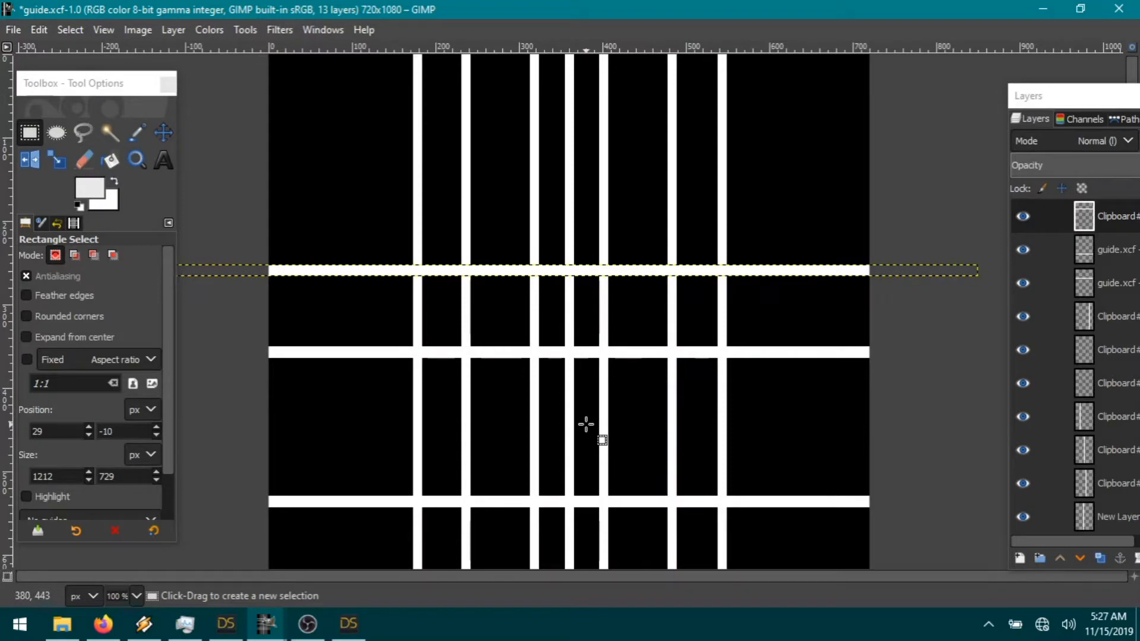
{"action": "left_click", "coordinate": [267, 636]}
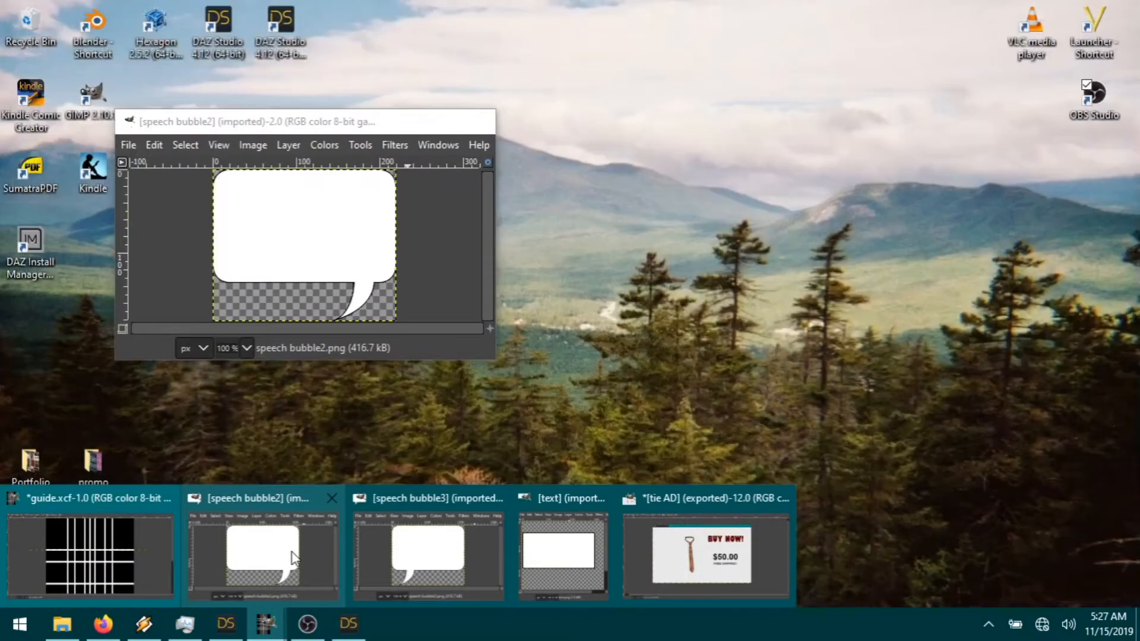
Step: Rearrange the speech bubble2, speech bubble3 and text box image windows side by side
{"action": "left_click", "coordinate": [282, 590]}
{"action": "left_click_drag", "start_coordinate": [299, 122], "coordinate": [383, 129]}
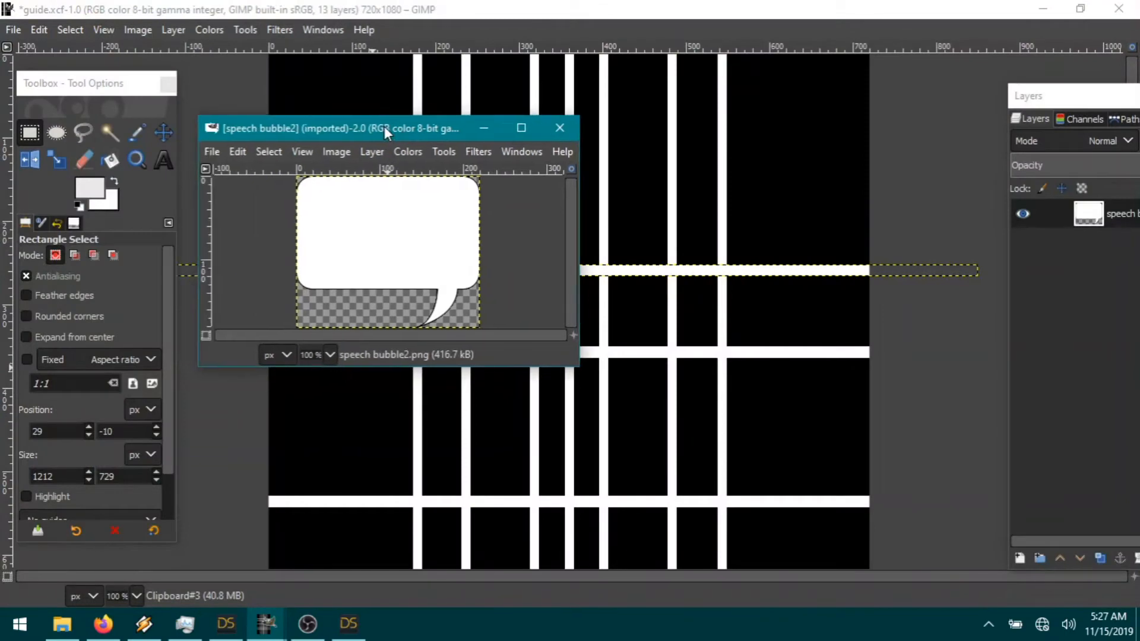
{"action": "left_click", "coordinate": [266, 624]}
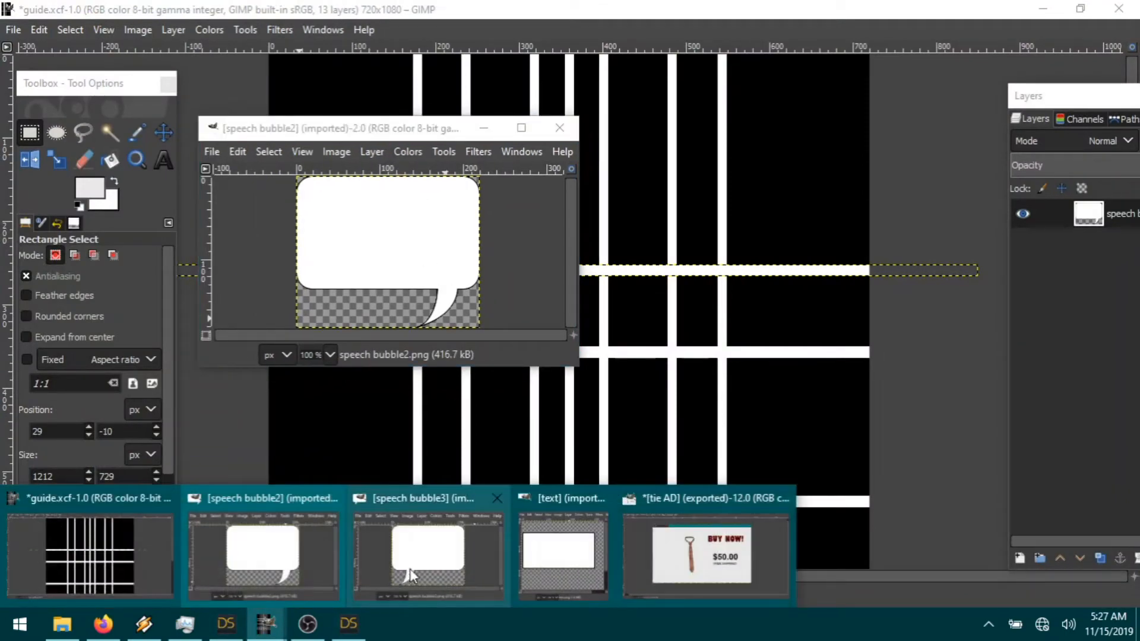
{"action": "left_click", "coordinate": [410, 569]}
{"action": "left_click", "coordinate": [267, 624]}
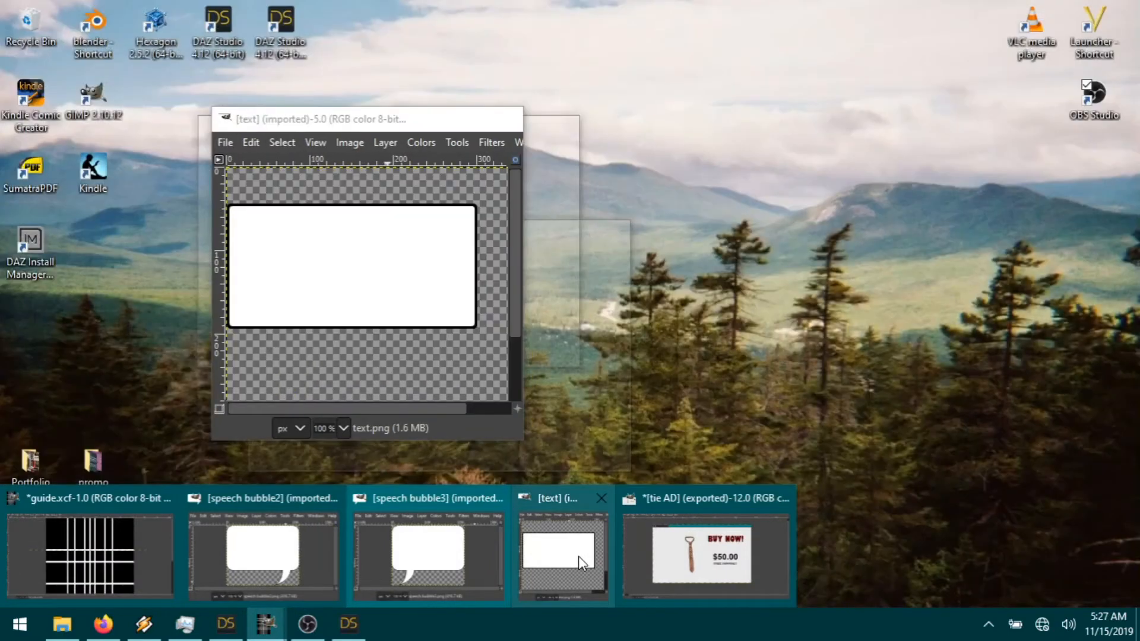
{"action": "left_click", "coordinate": [578, 555]}
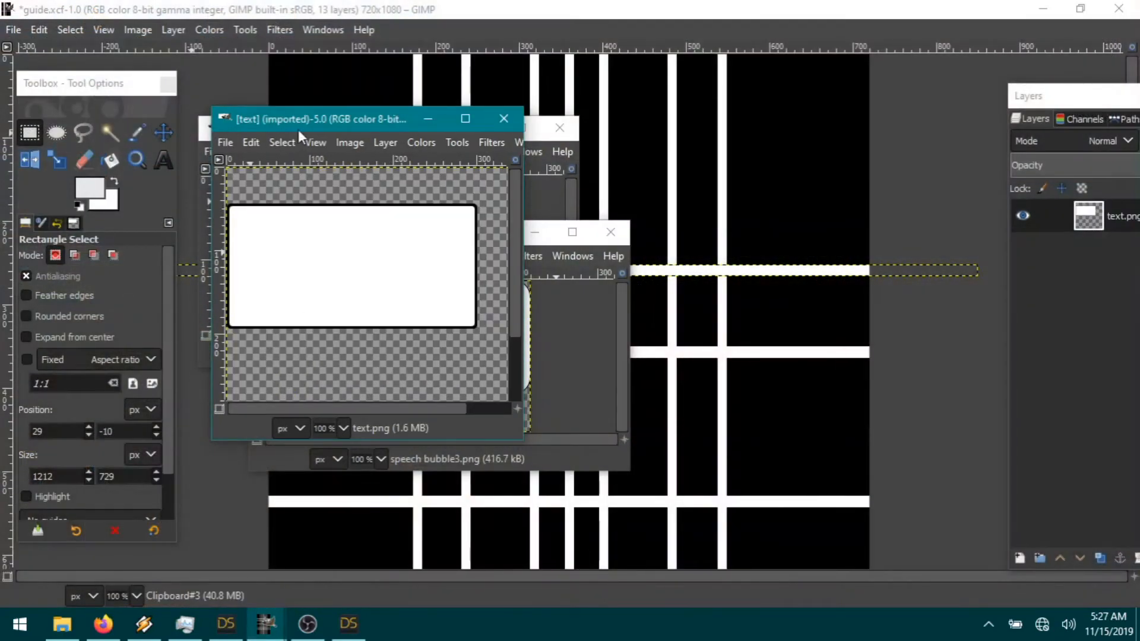
{"action": "mouse_move", "coordinate": [298, 129]}
{"action": "left_mouse_down"}
{"action": "mouse_move", "coordinate": [351, 109]}
{"action": "mouse_move", "coordinate": [341, 119]}
{"action": "mouse_move", "coordinate": [310, 113]}
{"action": "left_mouse_up"}
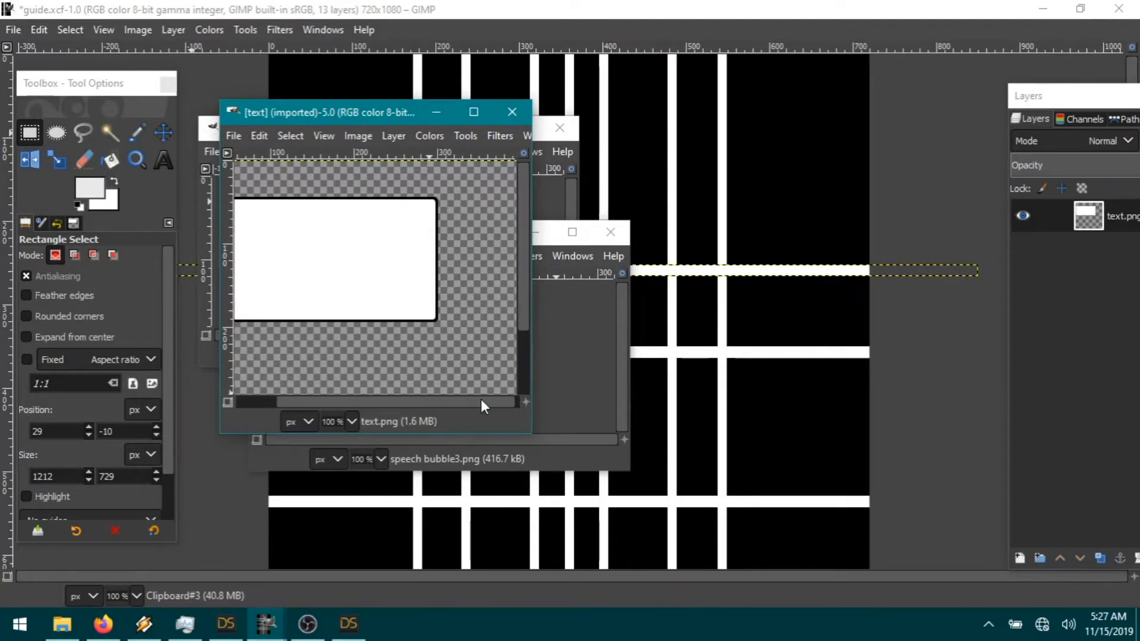
{"action": "left_click_drag", "start_coordinate": [322, 111], "coordinate": [290, 103]}
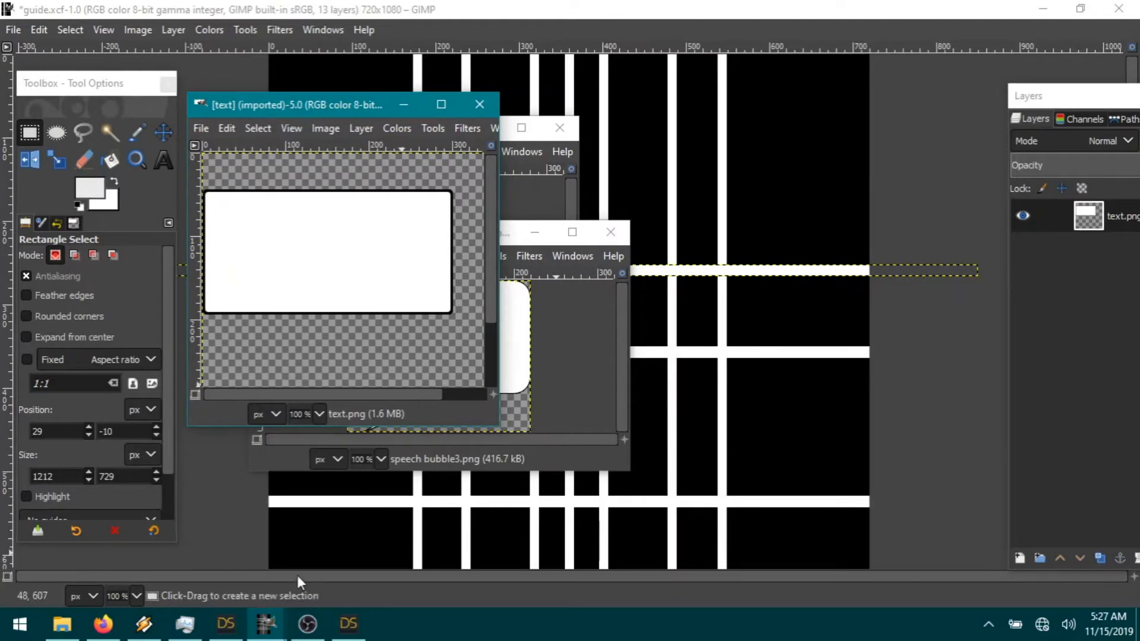
Step: Close the tie advert image, discarding its unsaved changes
{"action": "left_click", "coordinate": [267, 624]}
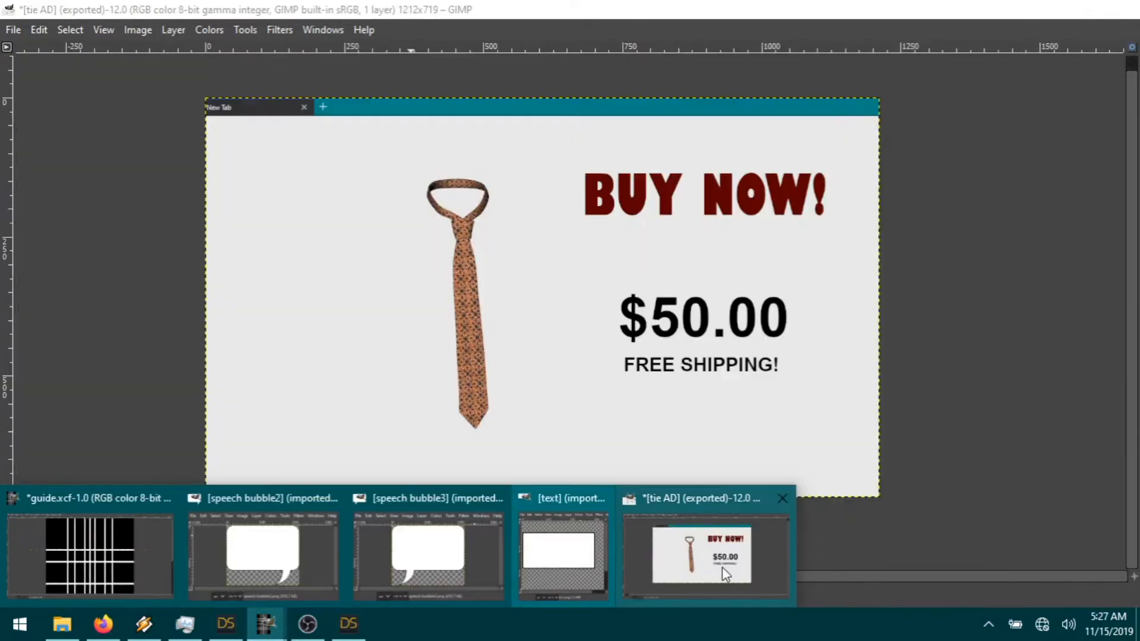
{"action": "left_click", "coordinate": [722, 568]}
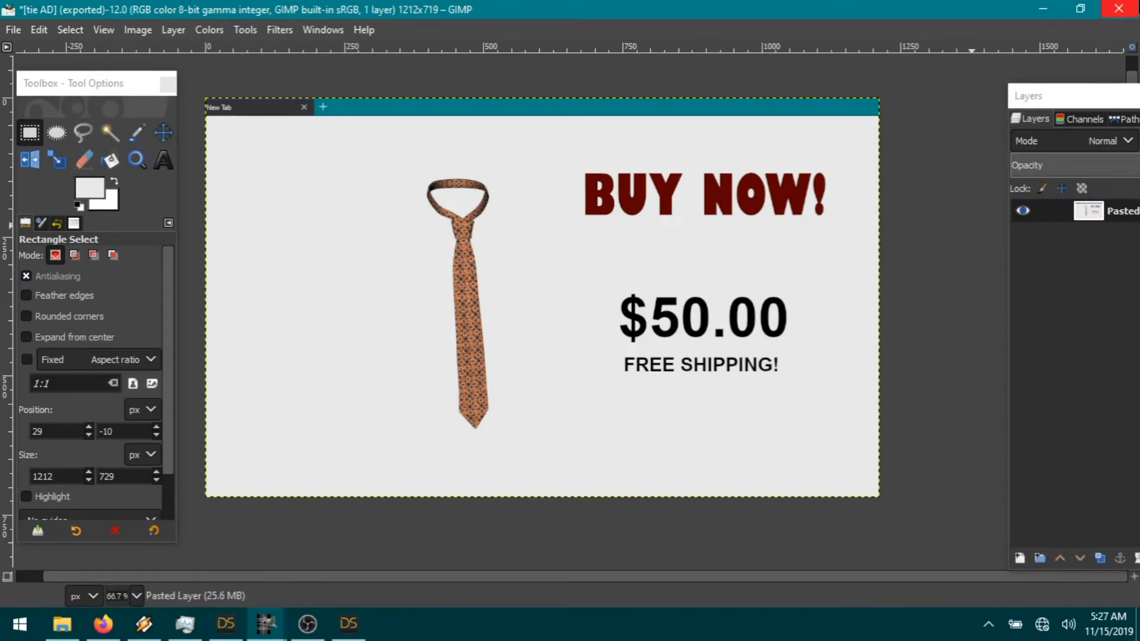
{"action": "left_click", "coordinate": [1119, 9]}
{"action": "left_click", "coordinate": [570, 426]}
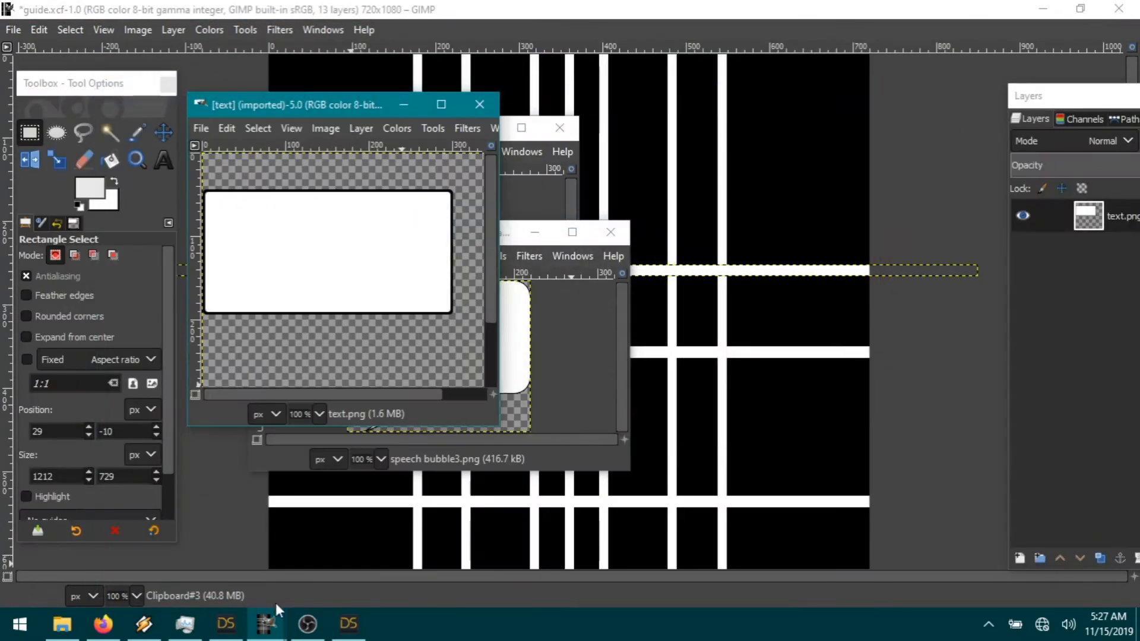
Step: Minimize the bubble windows and copy the text.png white text box layer
{"action": "left_click", "coordinate": [402, 106]}
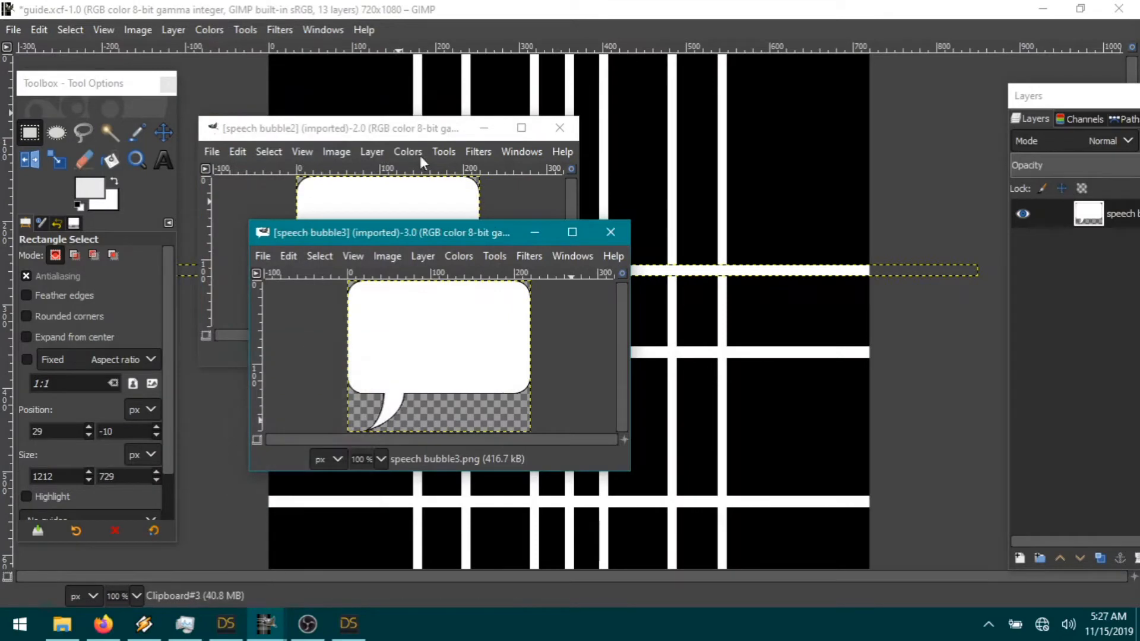
{"action": "left_click", "coordinate": [534, 233]}
{"action": "left_click", "coordinate": [484, 128]}
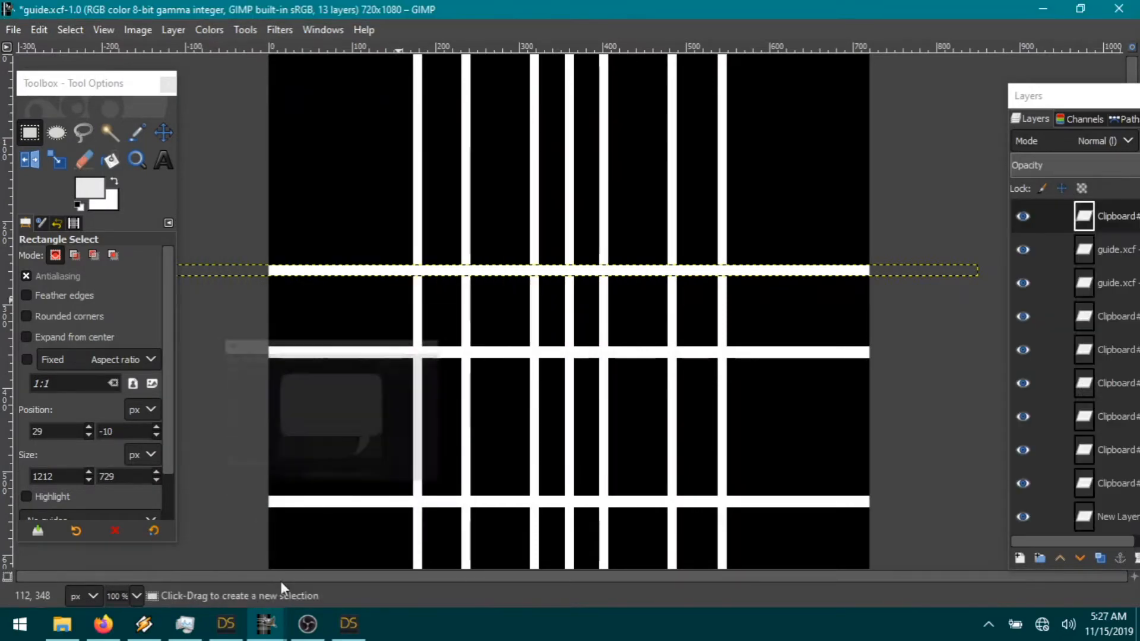
{"action": "mouse_move", "coordinate": [266, 624]}
{"action": "left_click", "coordinate": [558, 570]}
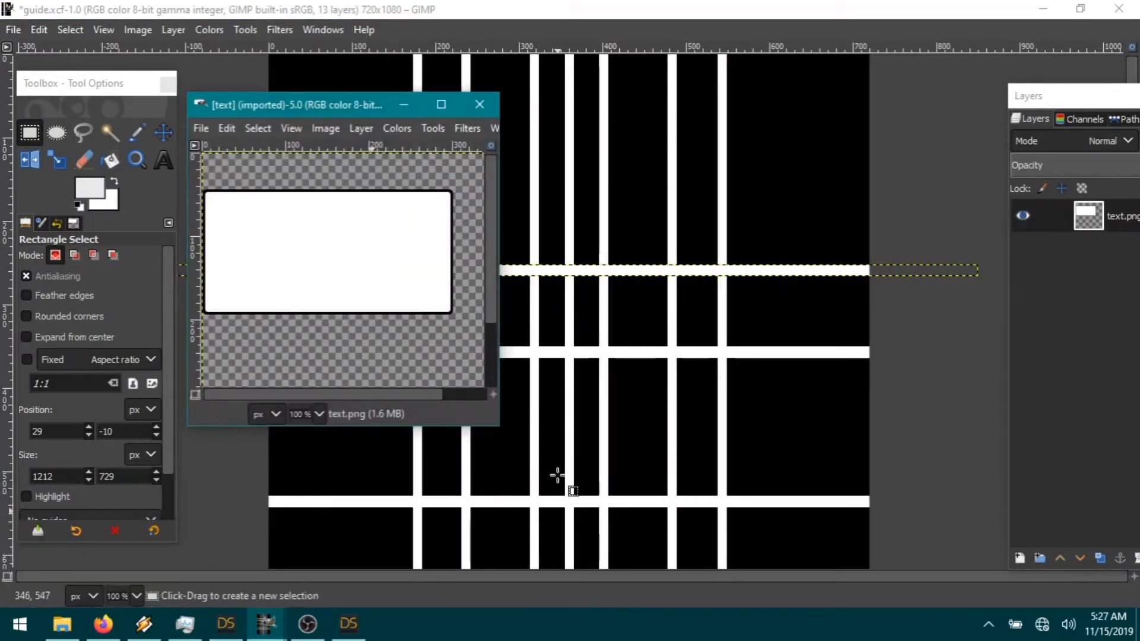
{"action": "left_click_drag", "start_coordinate": [312, 107], "coordinate": [394, 108]}
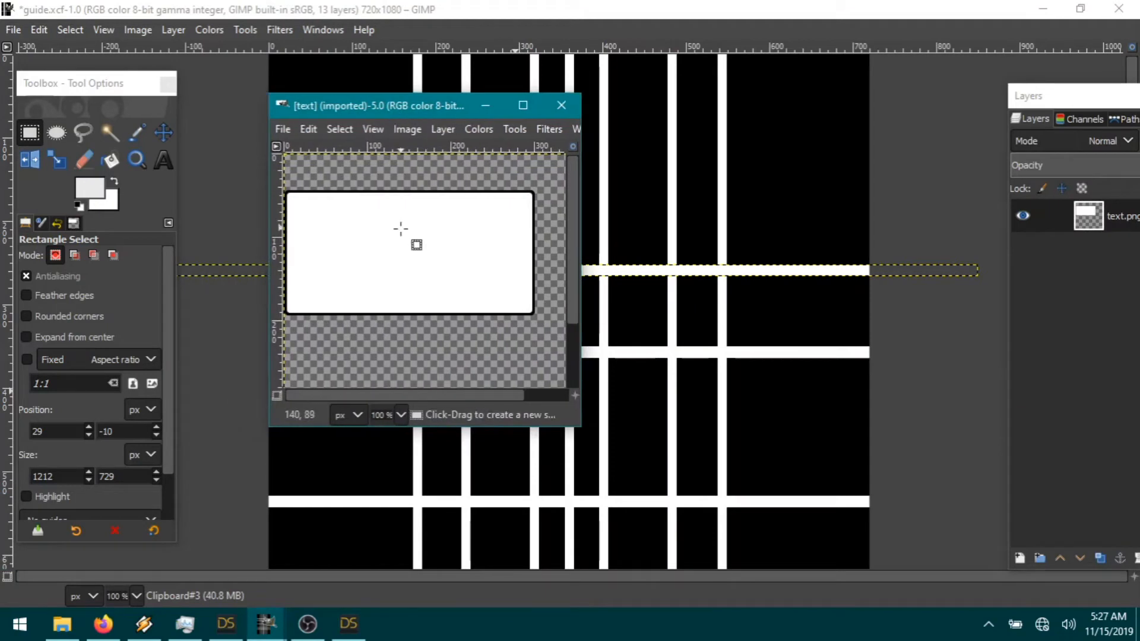
{"action": "key", "text": "ctrl+c"}
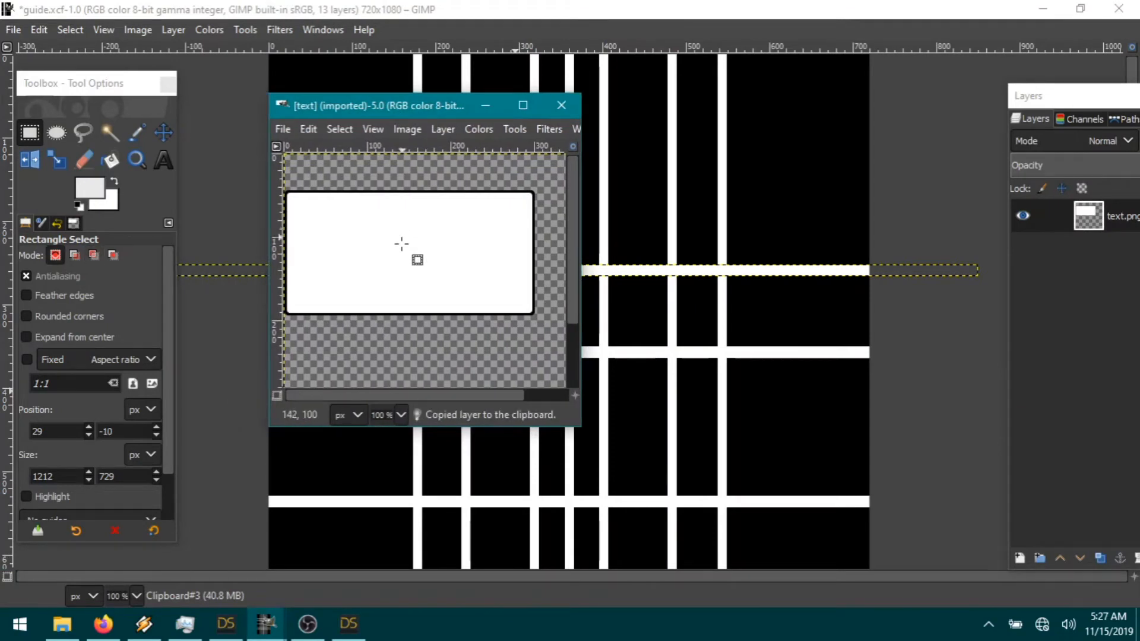
Step: Copy the text.png box again and paste it into guide.xcf as a new layer
{"action": "left_click", "coordinate": [39, 29]}
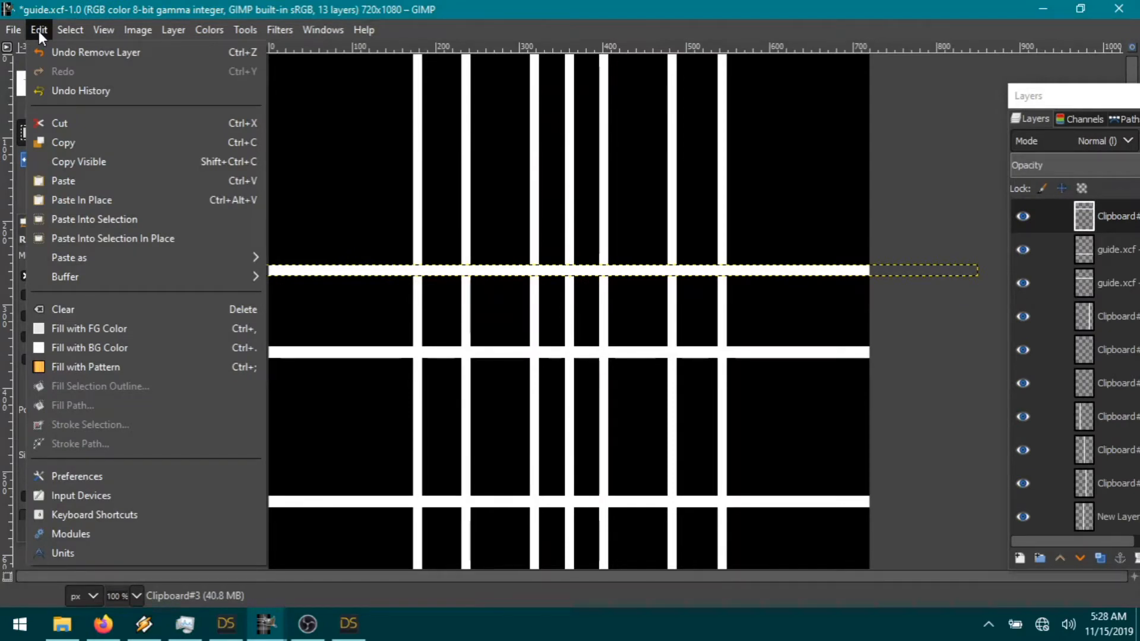
{"action": "left_click", "coordinate": [40, 33]}
{"action": "left_click", "coordinate": [267, 630]}
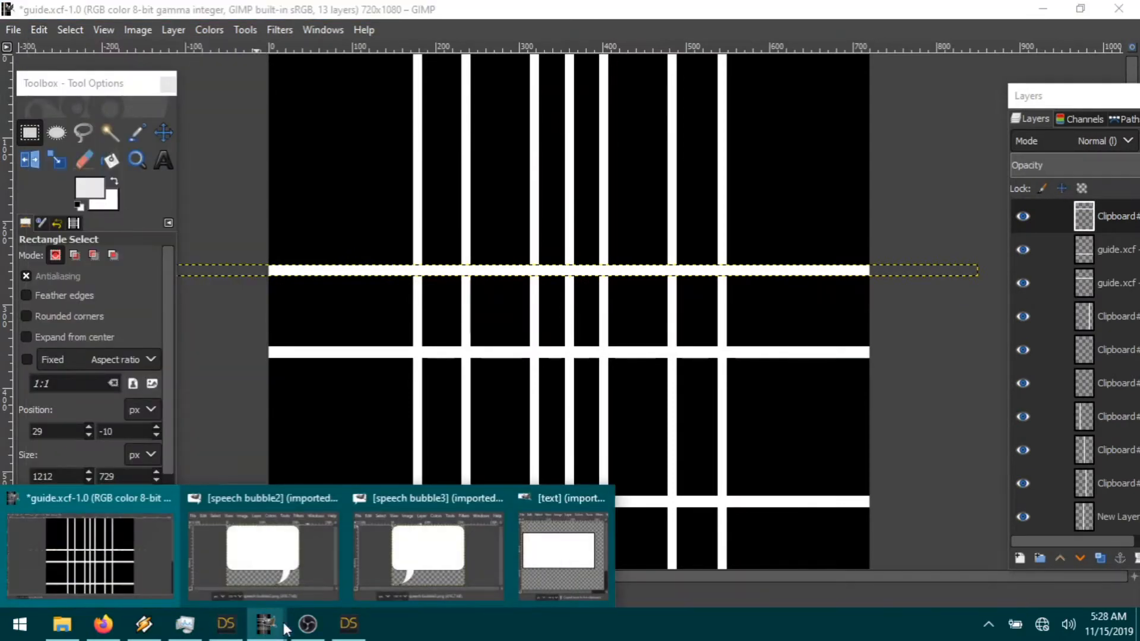
{"action": "left_click", "coordinate": [547, 564]}
{"action": "left_click_drag", "start_coordinate": [343, 107], "coordinate": [387, 109]}
{"action": "key", "text": "ctrl+c"}
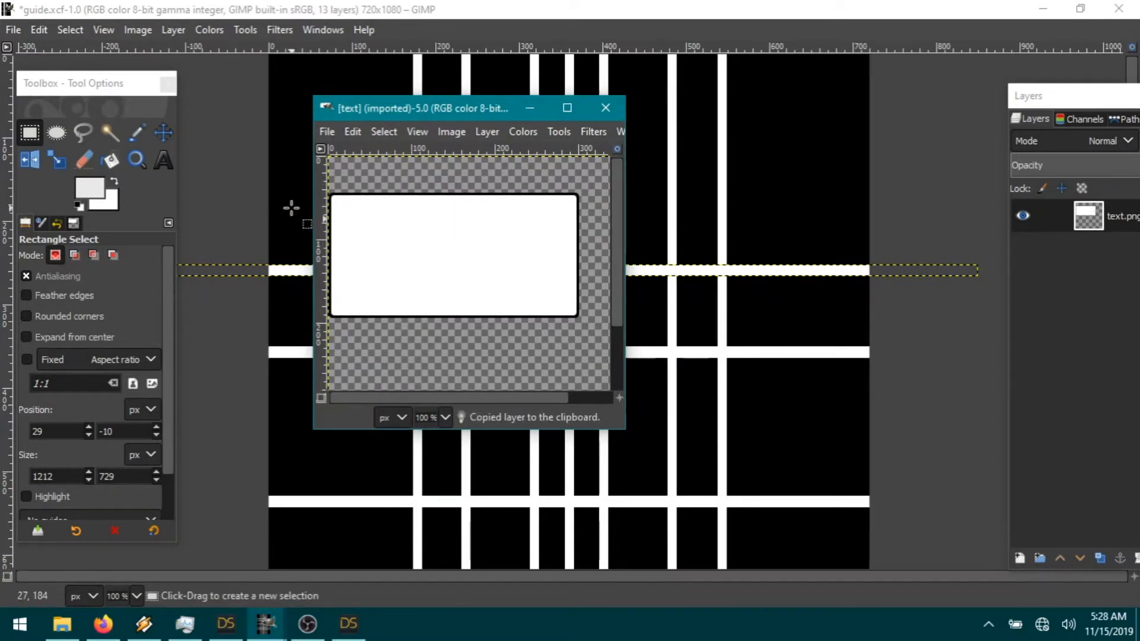
{"action": "left_click", "coordinate": [37, 29]}
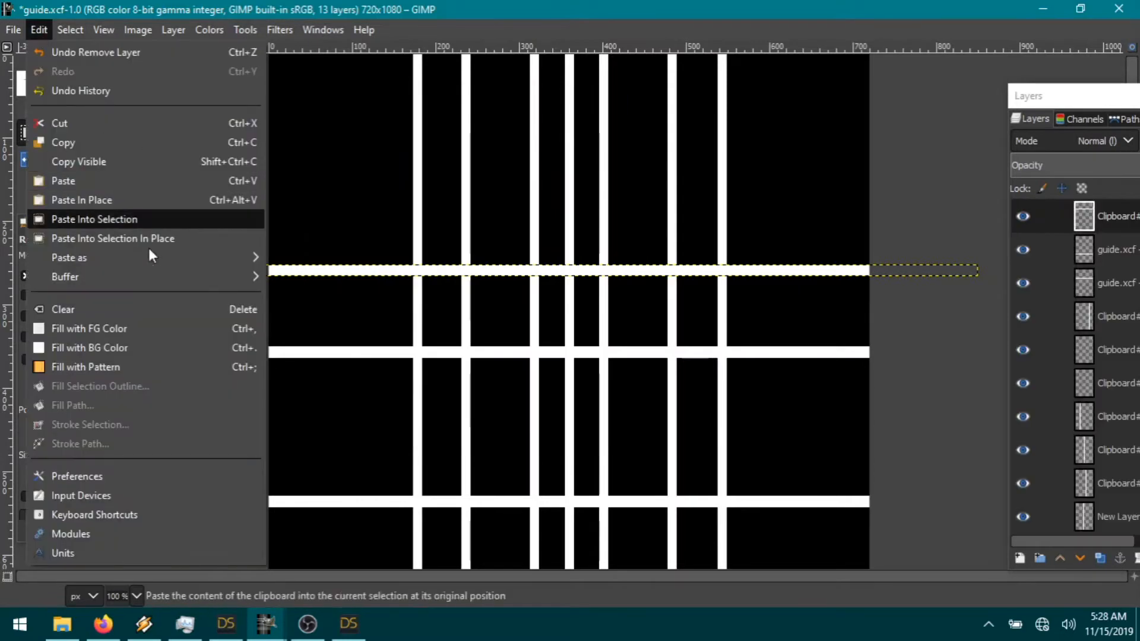
{"action": "mouse_move", "coordinate": [139, 260]}
{"action": "left_click", "coordinate": [308, 257]}
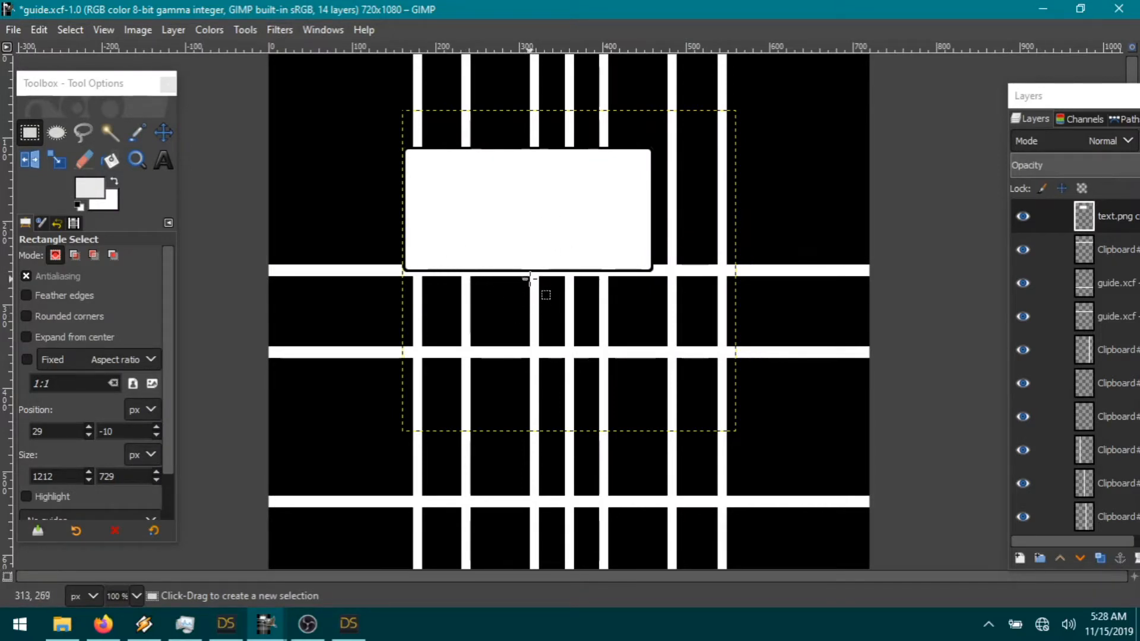
Step: Draw a text area over the white caption box on the comic page
{"action": "left_click", "coordinate": [167, 155]}
{"action": "left_click_drag", "start_coordinate": [412, 152], "coordinate": [632, 272]}
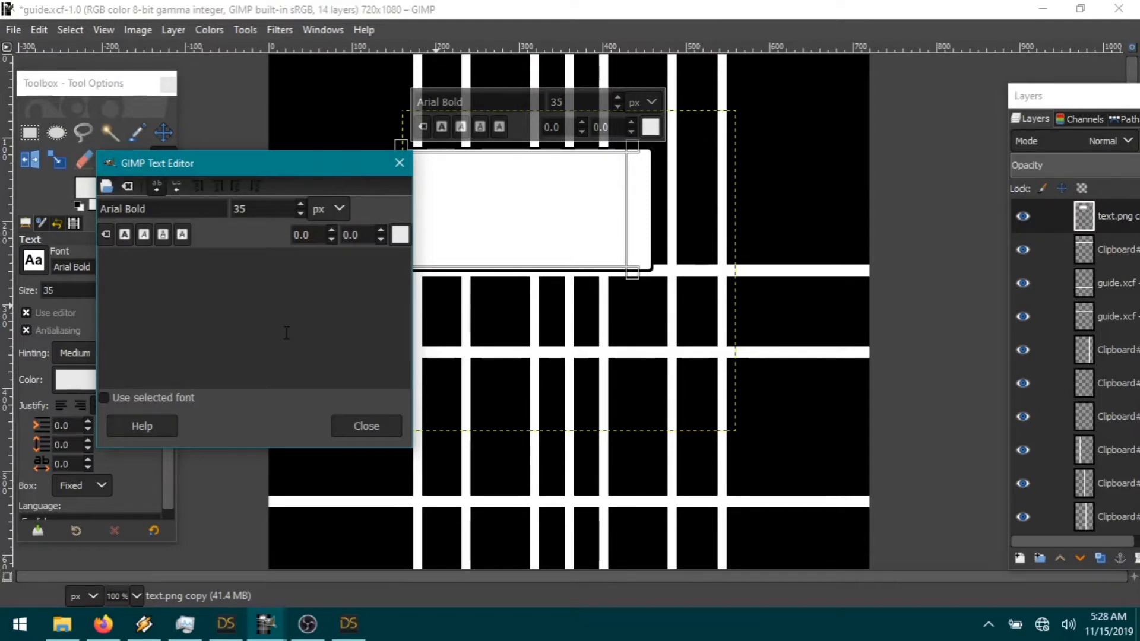
{"action": "type", "text": "FA"}
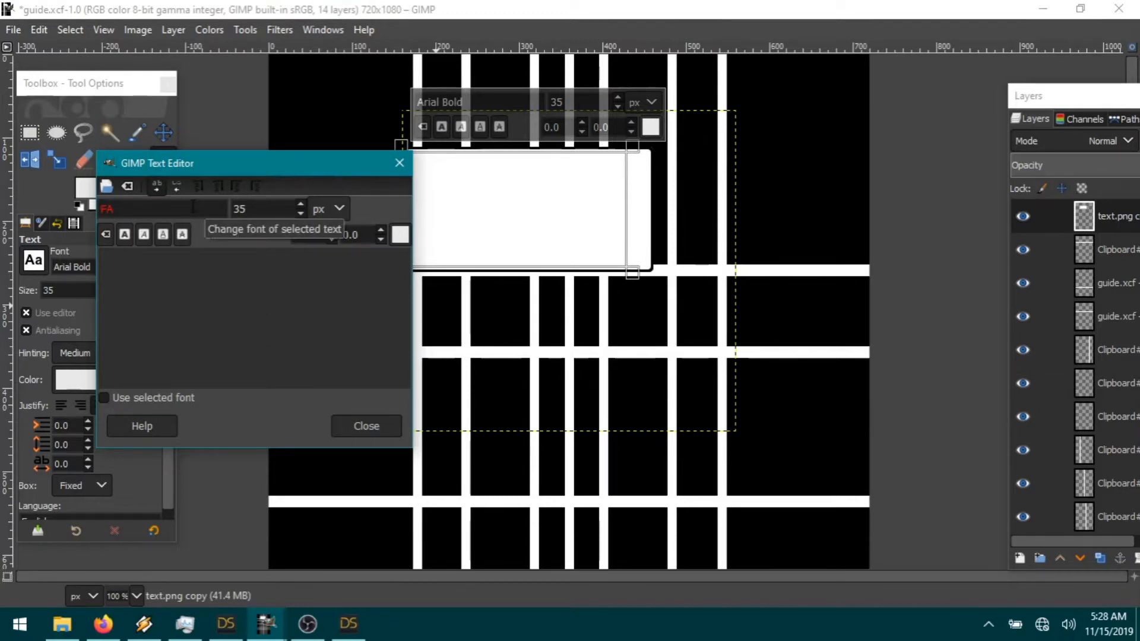
{"action": "left_click_drag", "start_coordinate": [296, 164], "coordinate": [405, 161]}
Step: Set the caption font to Fanboy Hardcore at size 10
{"action": "left_click_drag", "start_coordinate": [145, 267], "coordinate": [16, 263]}
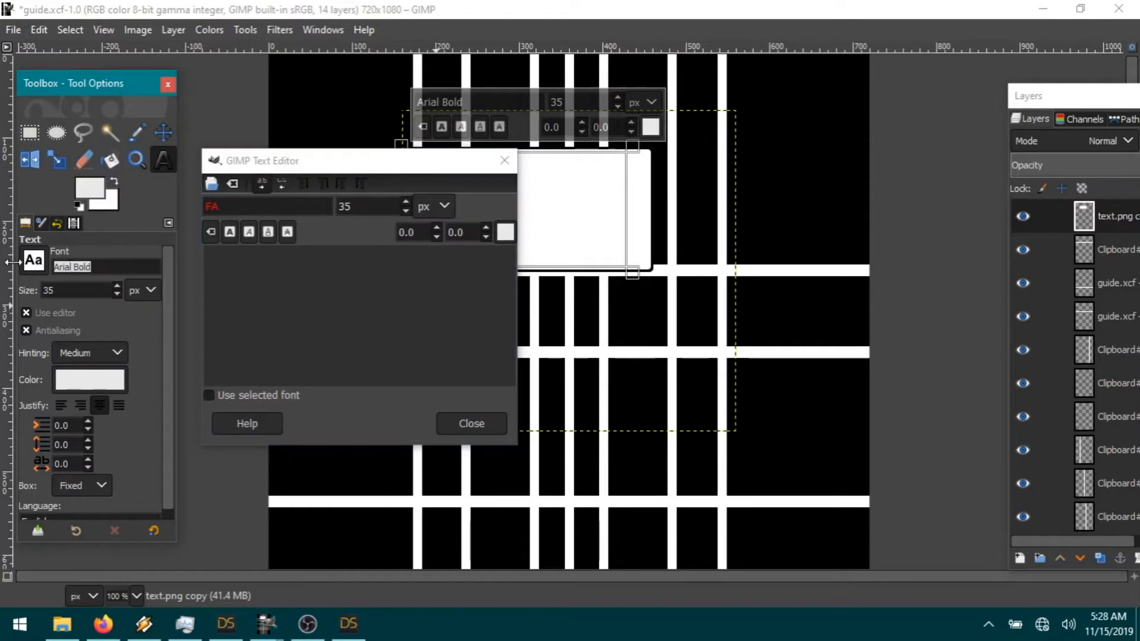
{"action": "type", "text": "F"}
{"action": "left_click", "coordinate": [154, 294]}
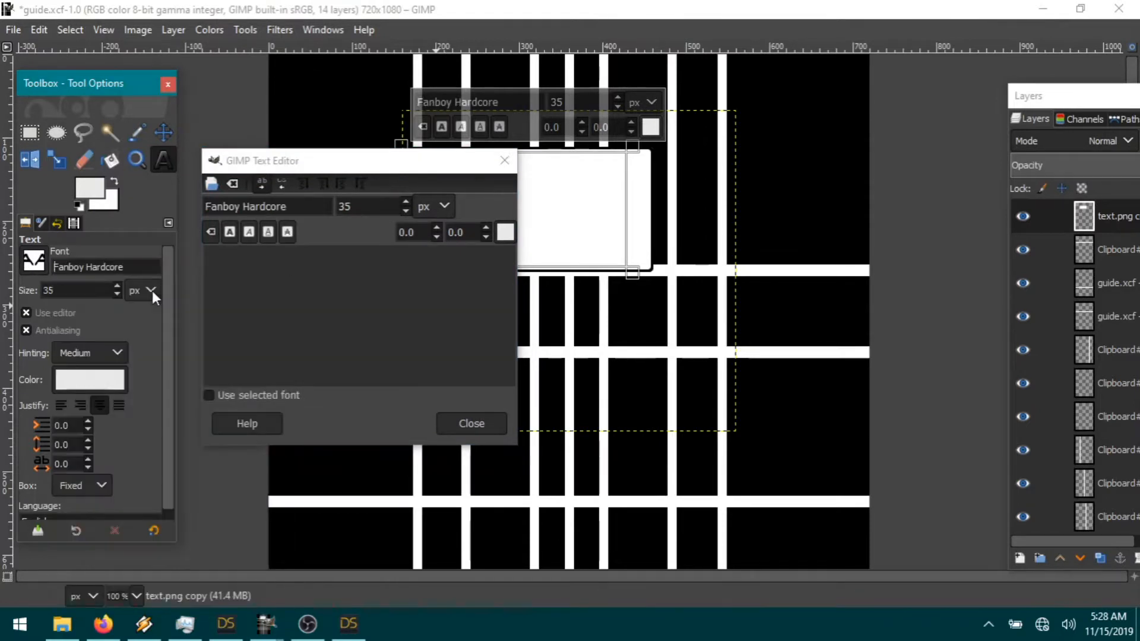
{"action": "double_click", "coordinate": [66, 291]}
{"action": "type", "text": "10"}
Step: Move the Text Editor aside and bring the DAZ Studio 01-01.png render forward
{"action": "left_click_drag", "start_coordinate": [348, 163], "coordinate": [180, 291]}
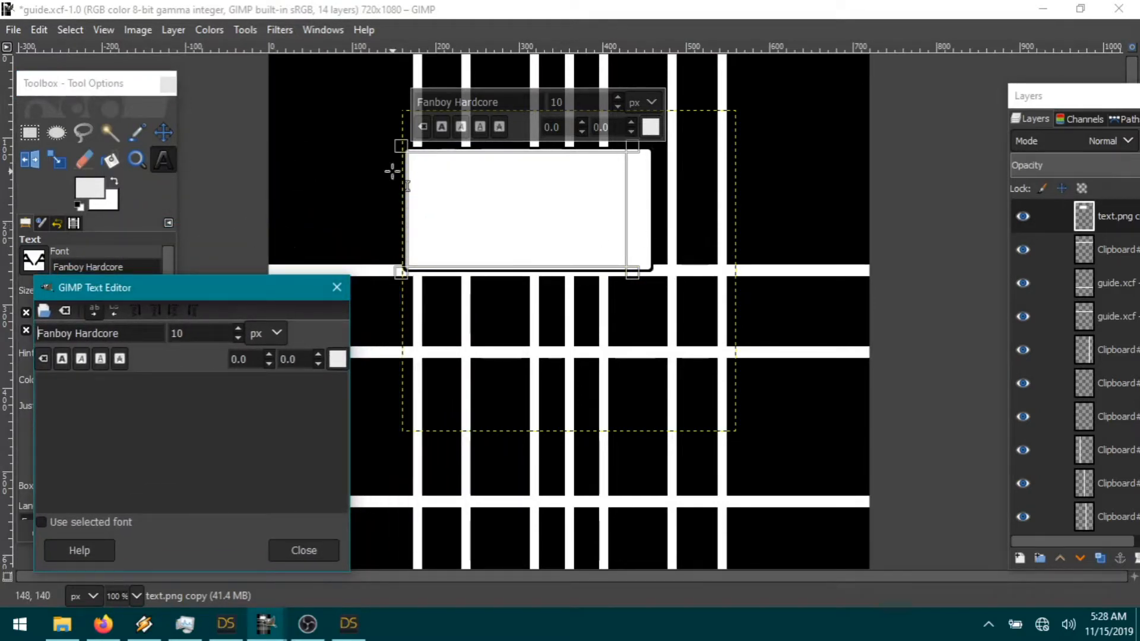
{"action": "left_click_drag", "start_coordinate": [184, 287], "coordinate": [186, 173]}
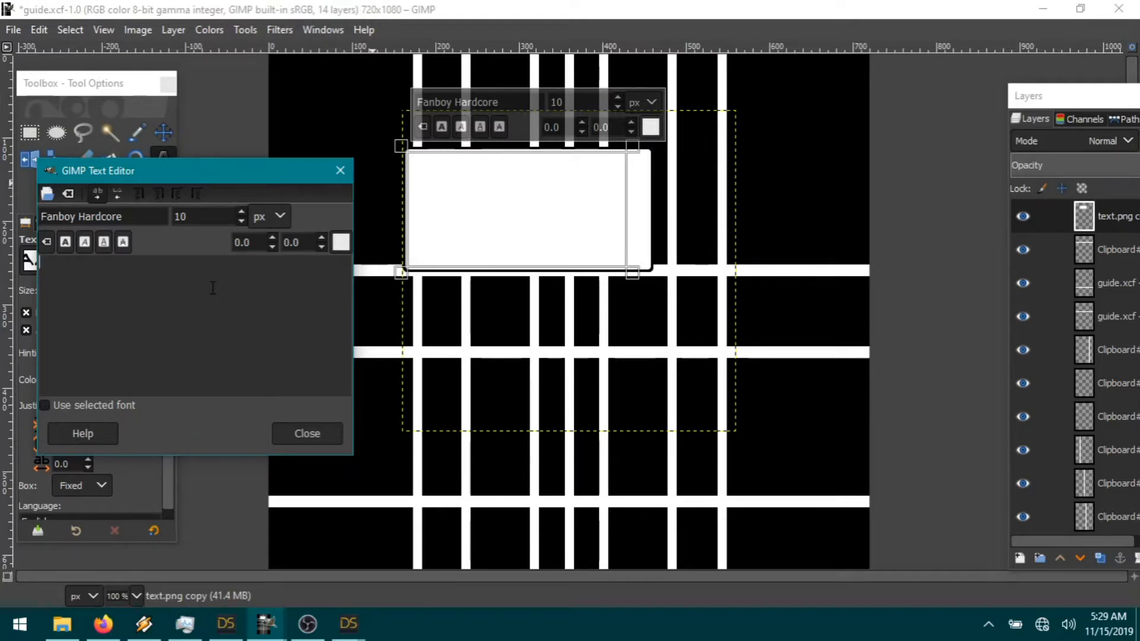
{"action": "mouse_move", "coordinate": [349, 623]}
{"action": "left_click", "coordinate": [450, 552]}
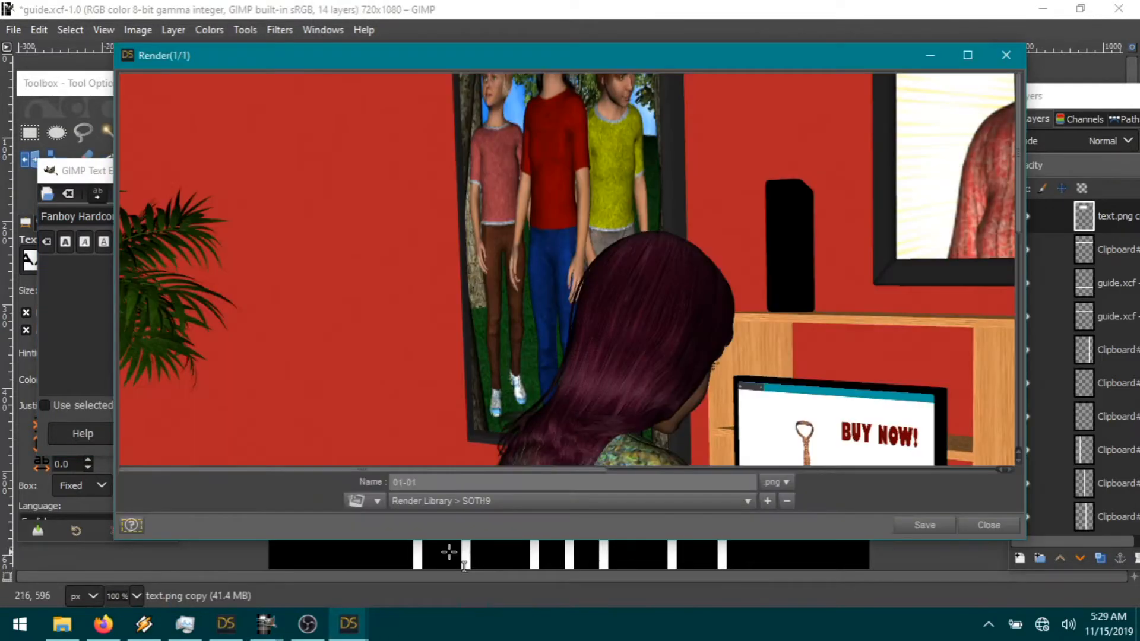
Step: Look over the desk render of the woman at her computer, then save it as 01-01
{"action": "left_click_drag", "start_coordinate": [525, 470], "coordinate": [708, 468]}
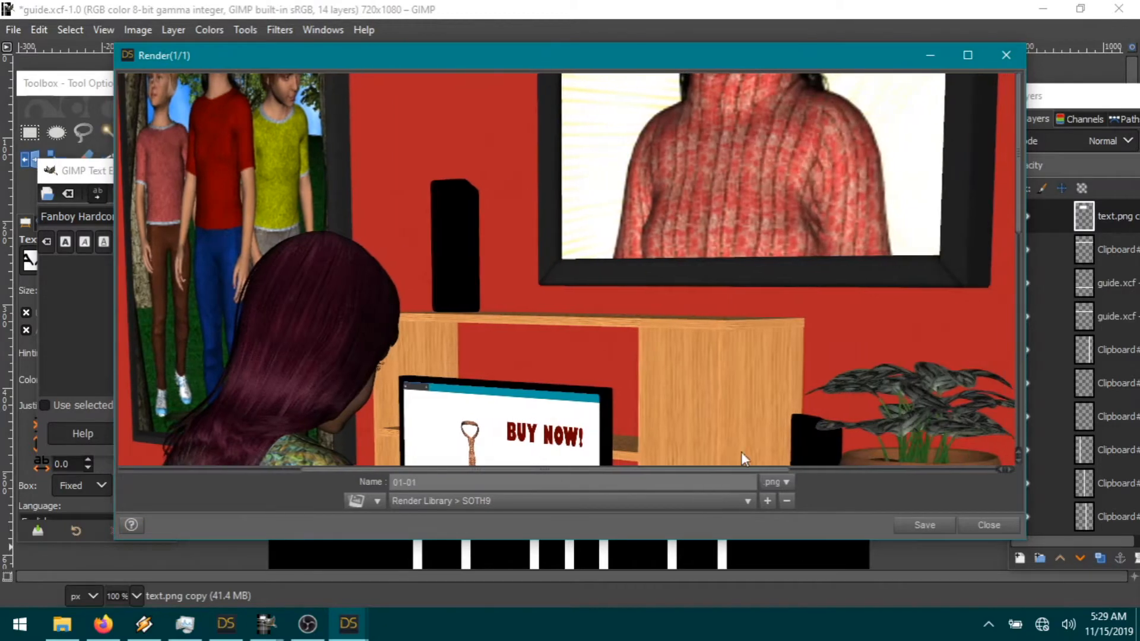
{"action": "scroll", "coordinate": [753, 332], "scroll_direction": "down", "scroll_amount": 9}
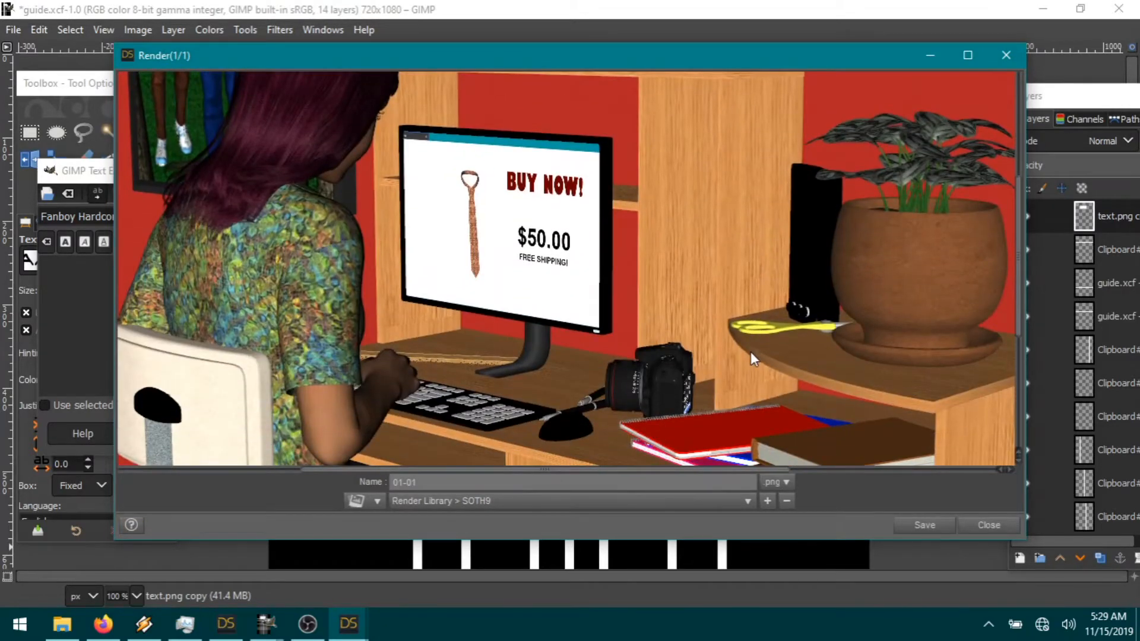
{"action": "scroll", "coordinate": [751, 351], "scroll_direction": "down", "scroll_amount": 4}
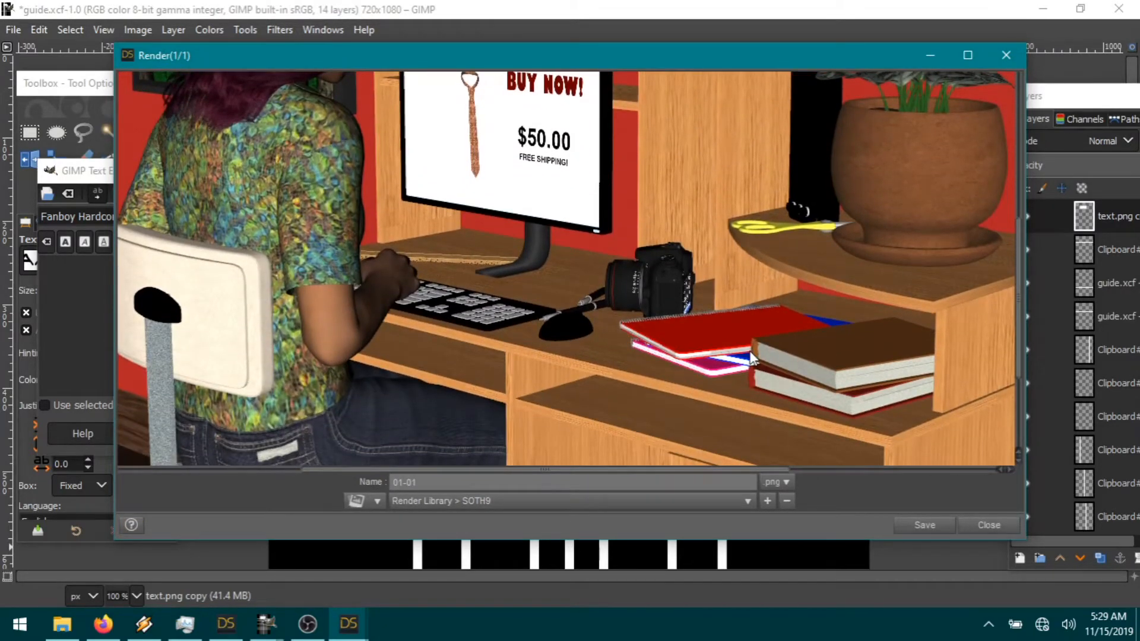
{"action": "scroll", "coordinate": [750, 362], "scroll_direction": "down", "scroll_amount": 6}
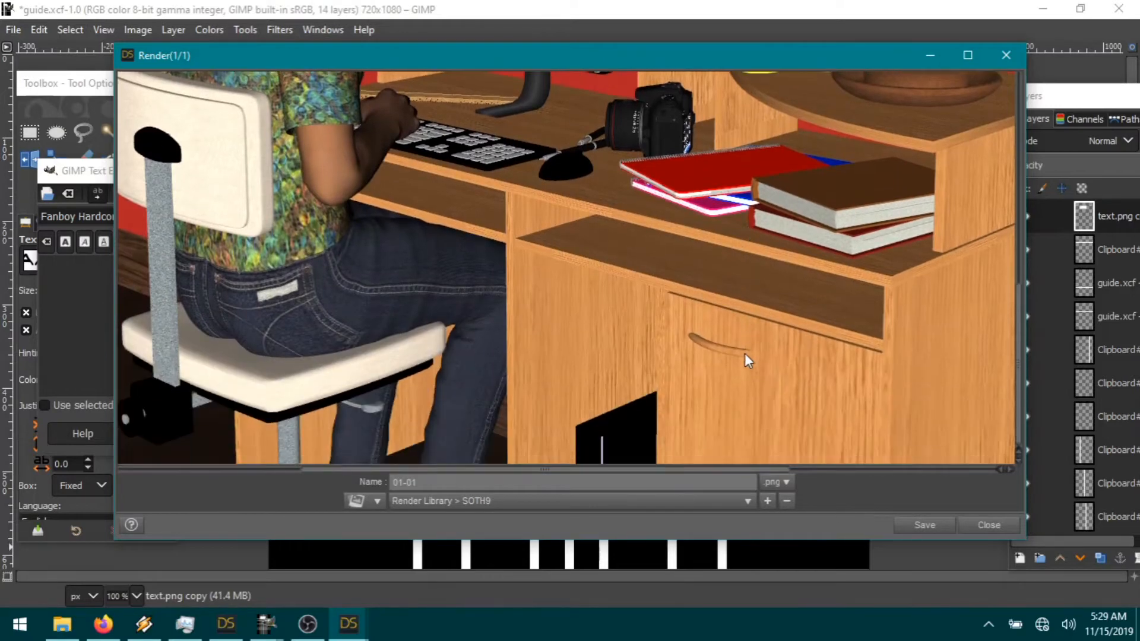
{"action": "scroll", "coordinate": [744, 354], "scroll_direction": "up", "scroll_amount": 6}
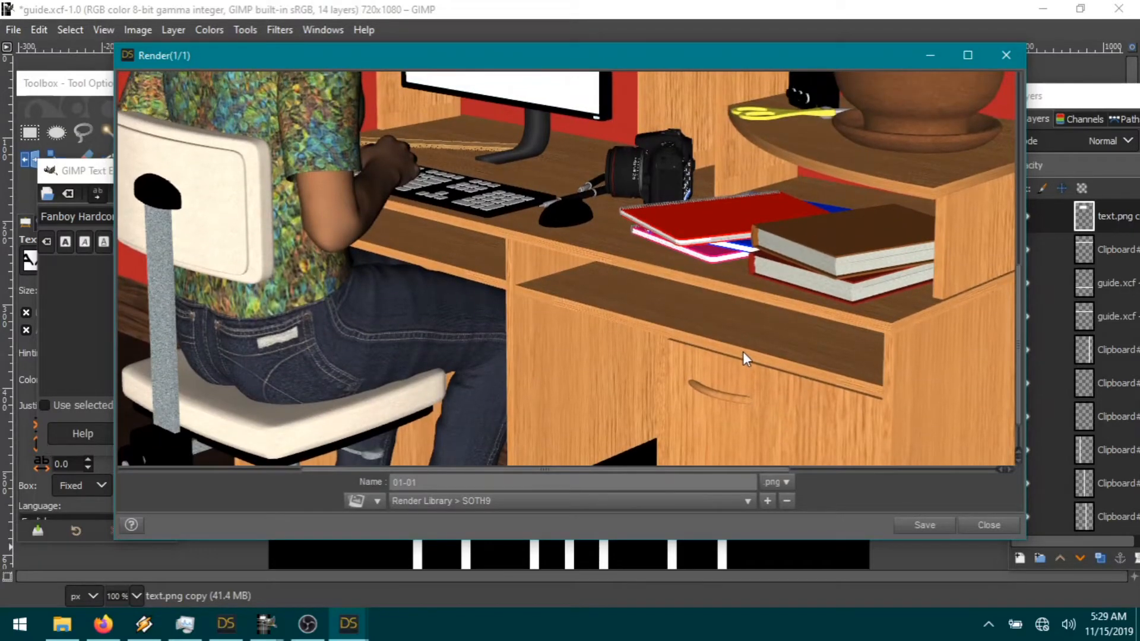
{"action": "scroll", "coordinate": [742, 351], "scroll_direction": "up", "scroll_amount": 6}
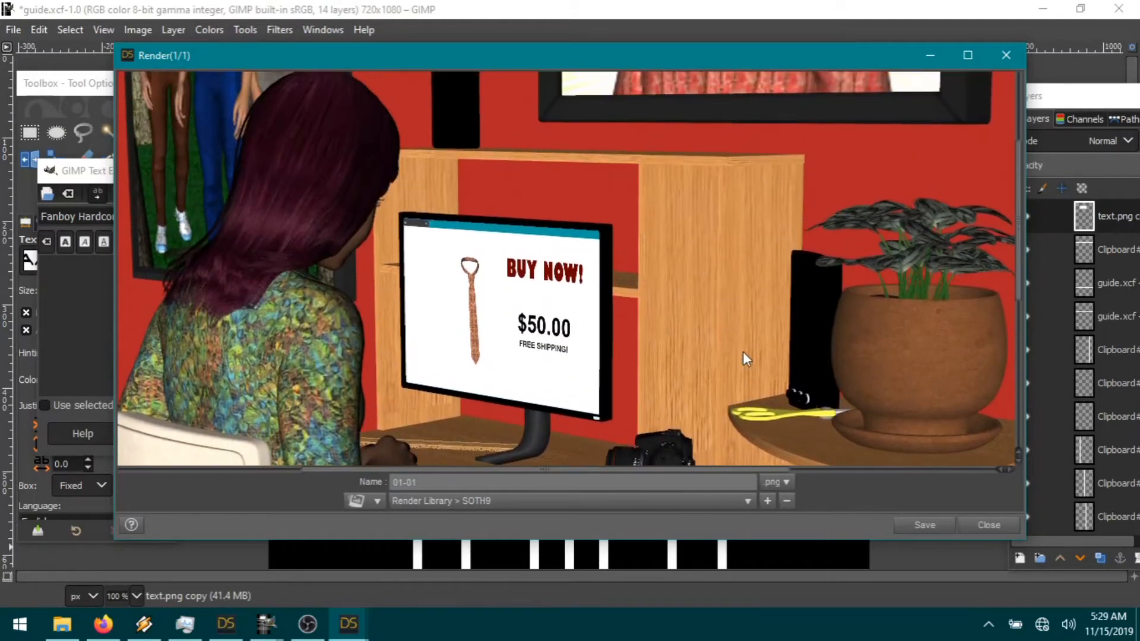
{"action": "left_click", "coordinate": [941, 527]}
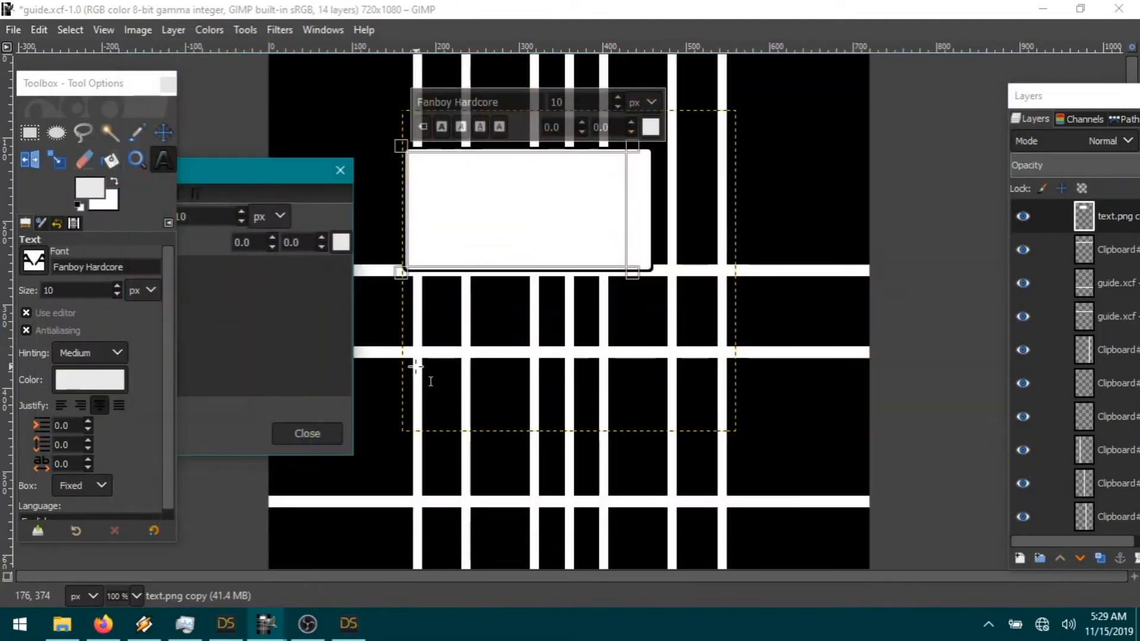
Step: Type the caption 'IT WAS A QUIET NIGHT IN THE SMITH HOUSEHOLD' in the text editor
{"action": "left_click_drag", "start_coordinate": [203, 176], "coordinate": [343, 236]}
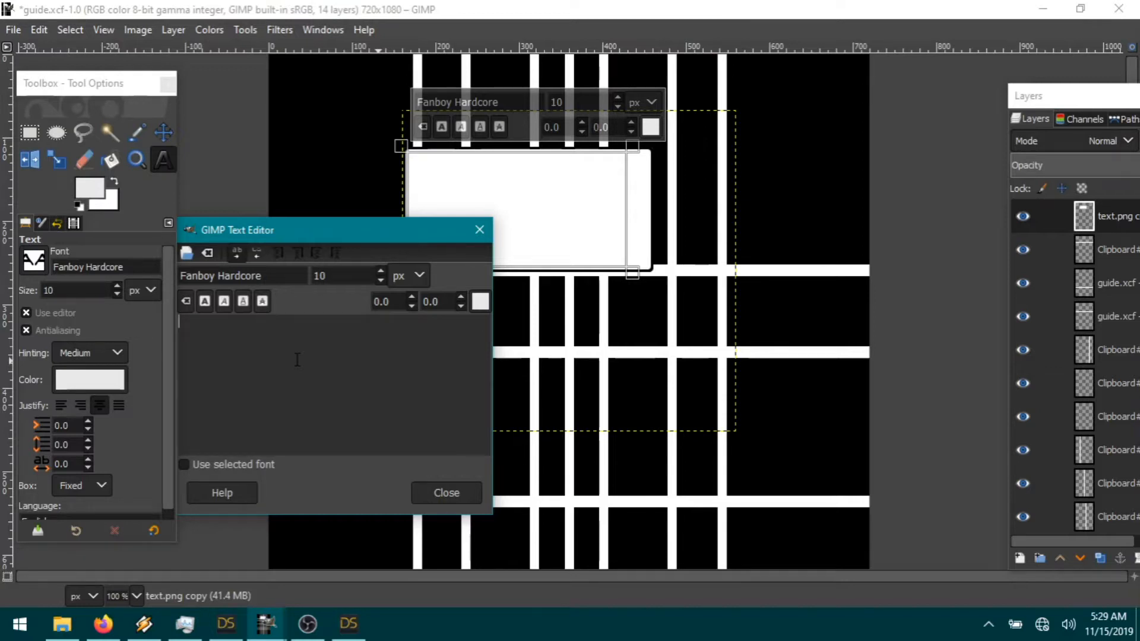
{"action": "type", "text": "IT WAS AQ"}
{"action": "key", "text": "BackSpace"}
{"action": "type", "text": "QUIET NIGHT IN THE SMITH HOUSEHOLD.  UNTIL..."}
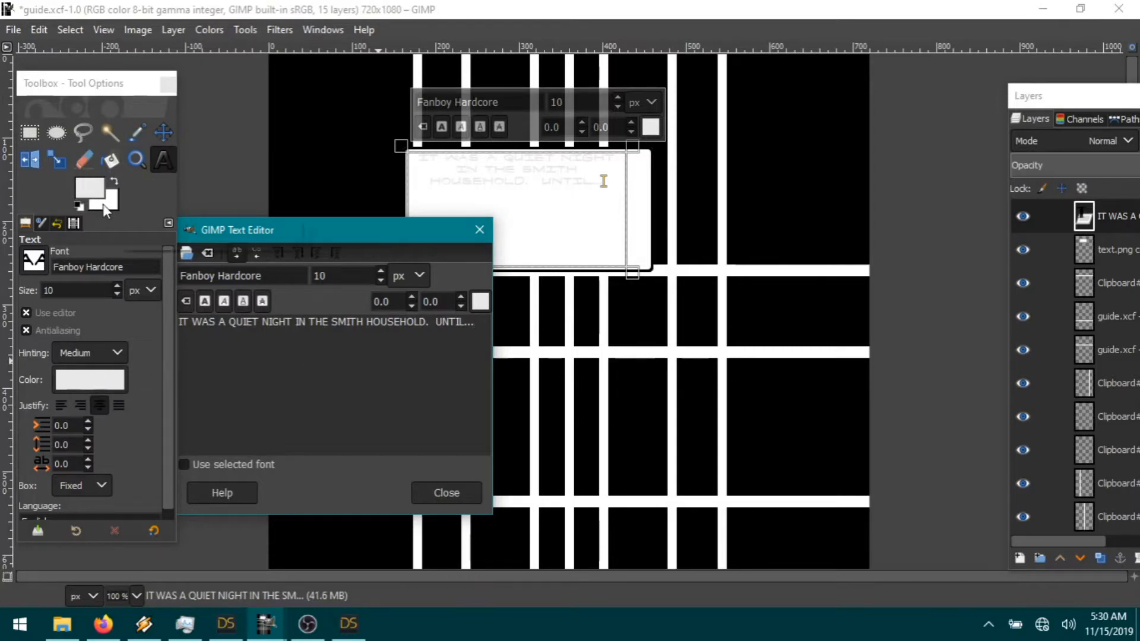
Step: Make the foreground and caption text colour black, then select the caption text after IT
{"action": "left_click", "coordinate": [102, 384]}
{"action": "left_click", "coordinate": [278, 339]}
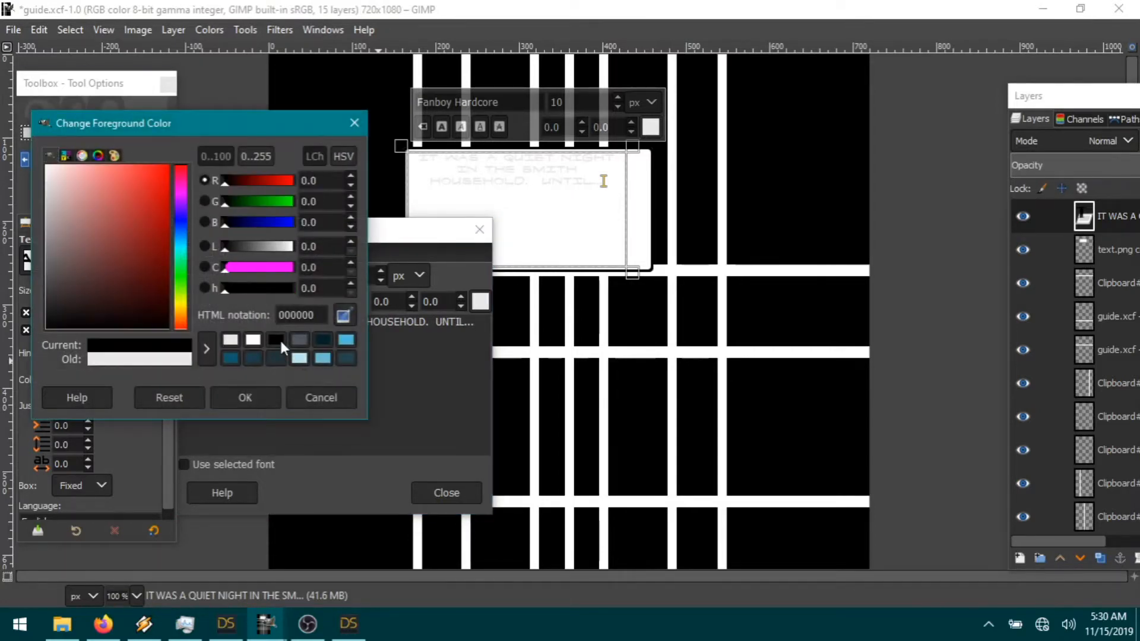
{"action": "left_click", "coordinate": [267, 394]}
{"action": "left_click", "coordinate": [105, 380]}
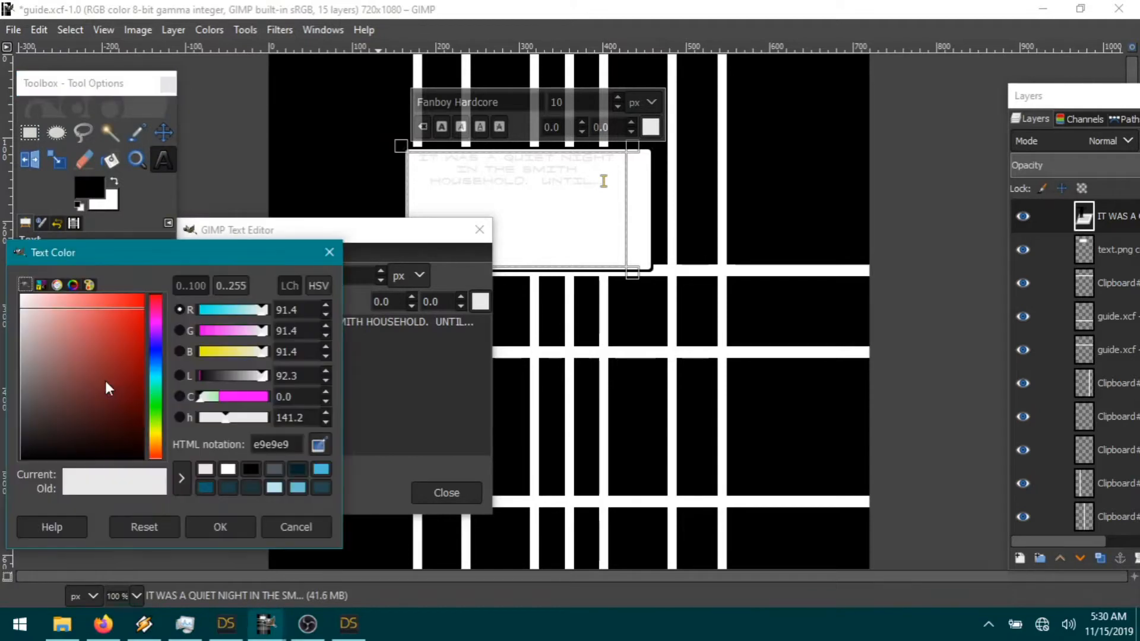
{"action": "left_click", "coordinate": [251, 469]}
{"action": "left_click", "coordinate": [219, 529]}
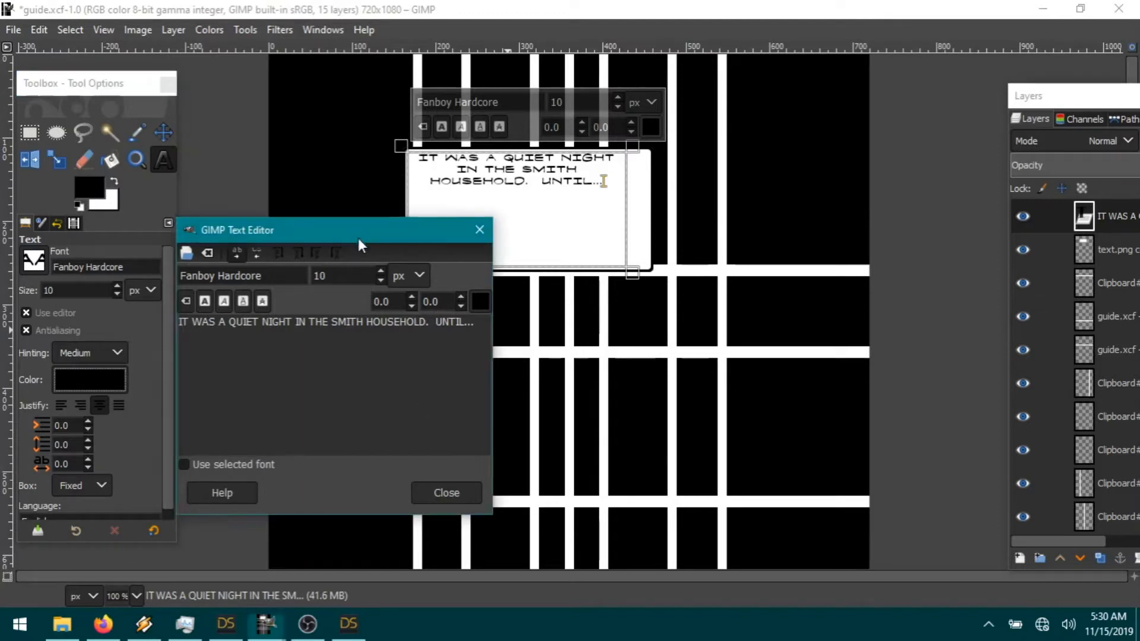
{"action": "left_click_drag", "start_coordinate": [358, 238], "coordinate": [377, 272]}
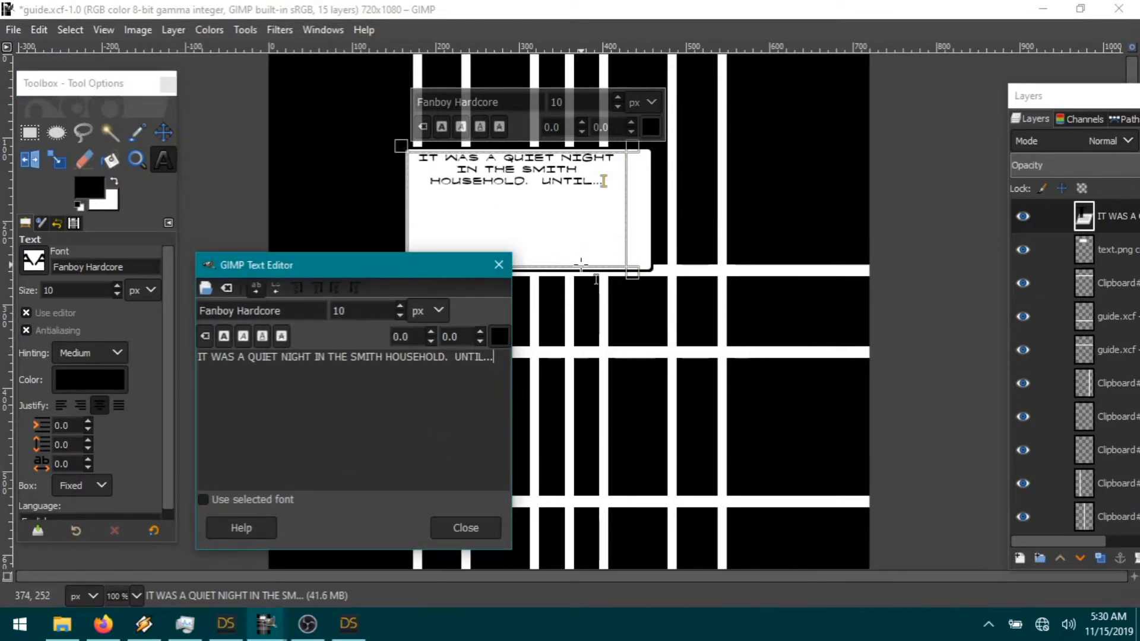
{"action": "left_click_drag", "start_coordinate": [503, 360], "coordinate": [206, 354]}
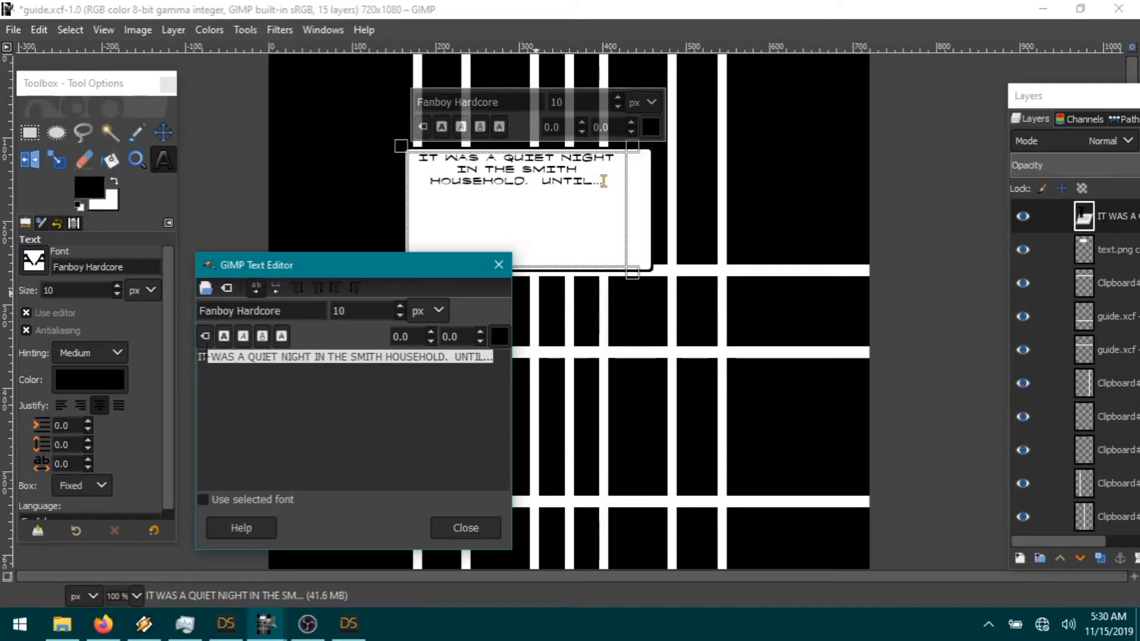
Step: Bold the caption, narrow its text box, and break the line after IT WAS
{"action": "left_click", "coordinate": [224, 339]}
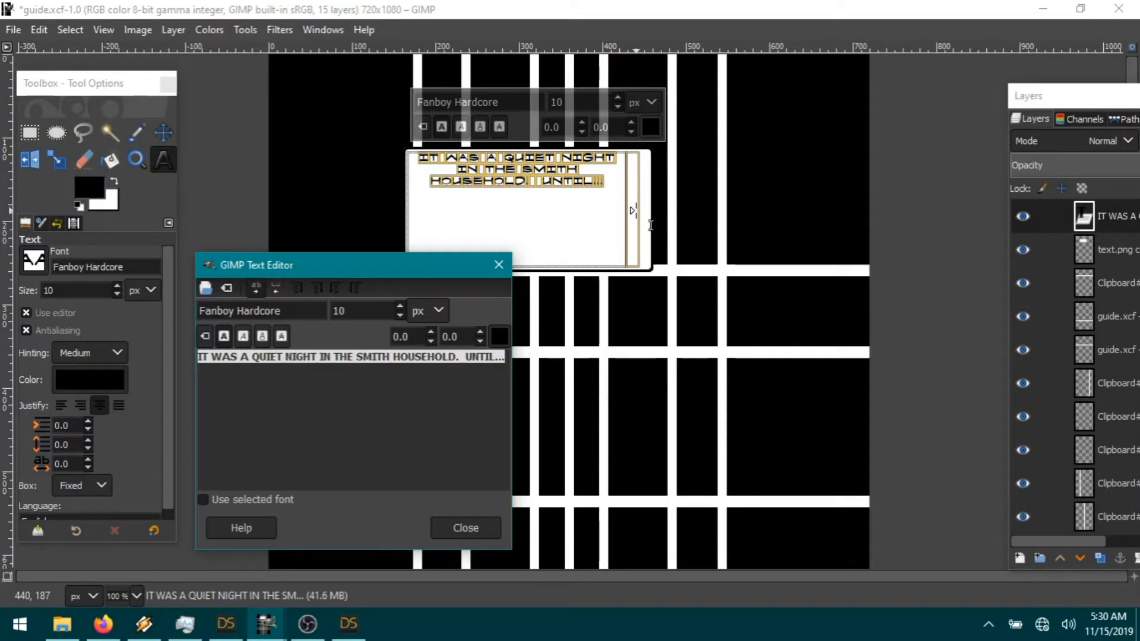
{"action": "left_click_drag", "start_coordinate": [651, 225], "coordinate": [571, 226]}
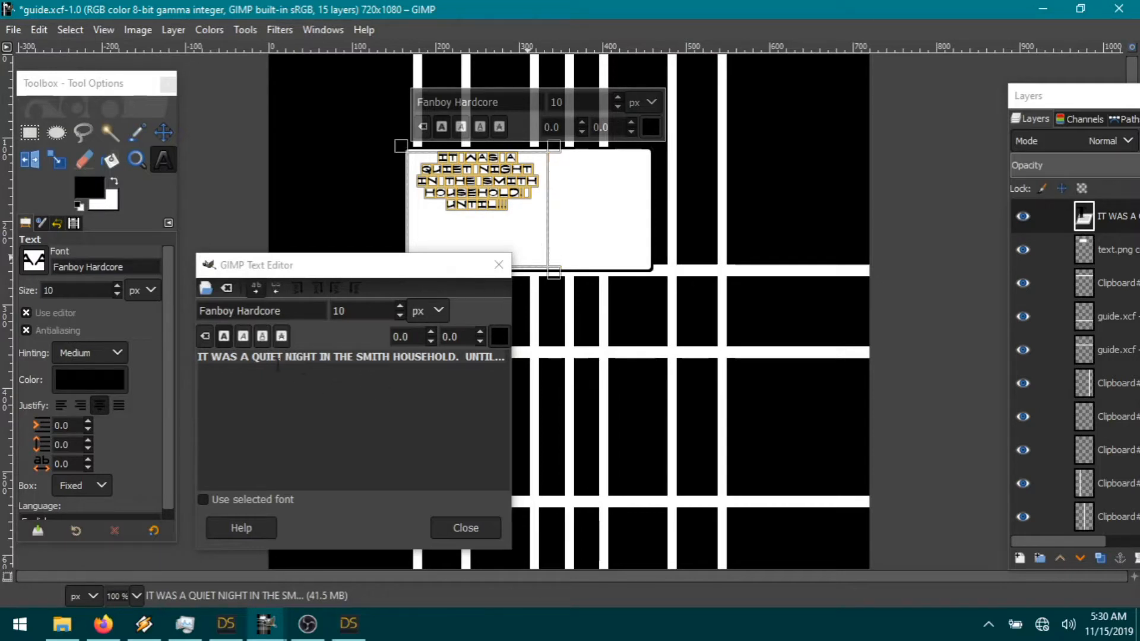
{"action": "left_click", "coordinate": [240, 356]}
{"action": "key", "text": "Return"}
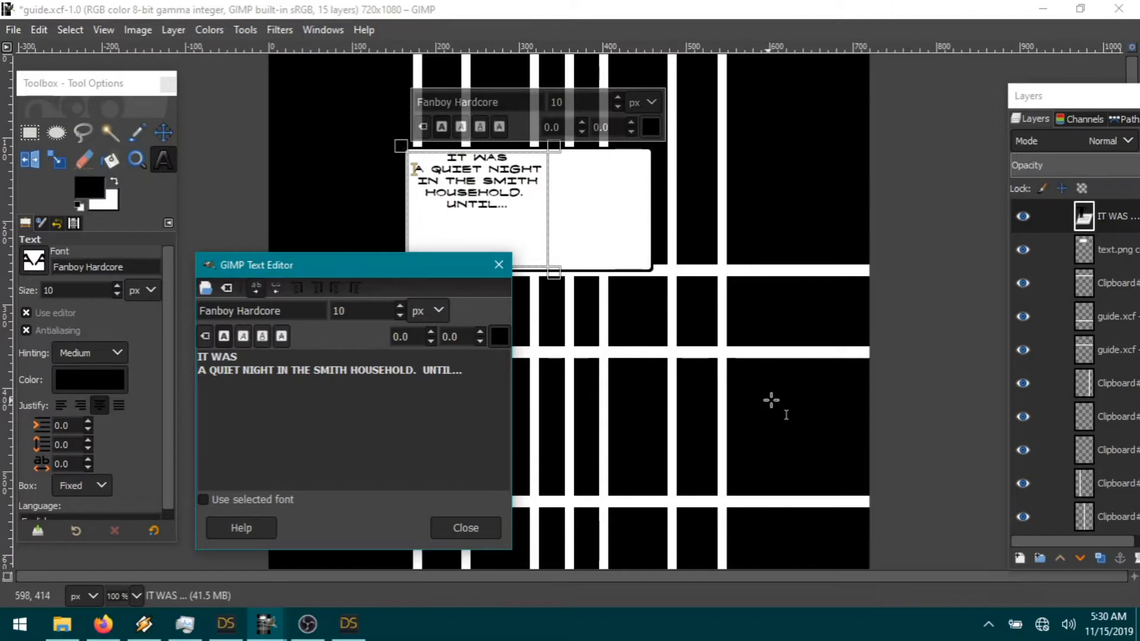
{"action": "left_click", "coordinate": [163, 134]}
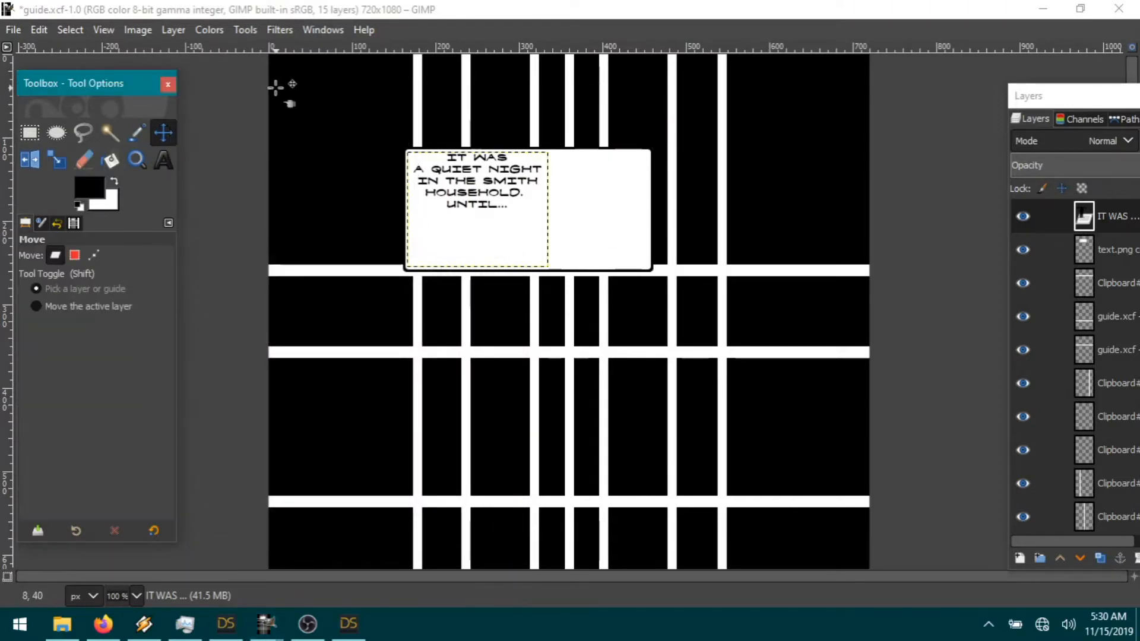
Step: Nudge the white caption box slightly left and cut away its selected right end
{"action": "left_click", "coordinate": [1115, 251]}
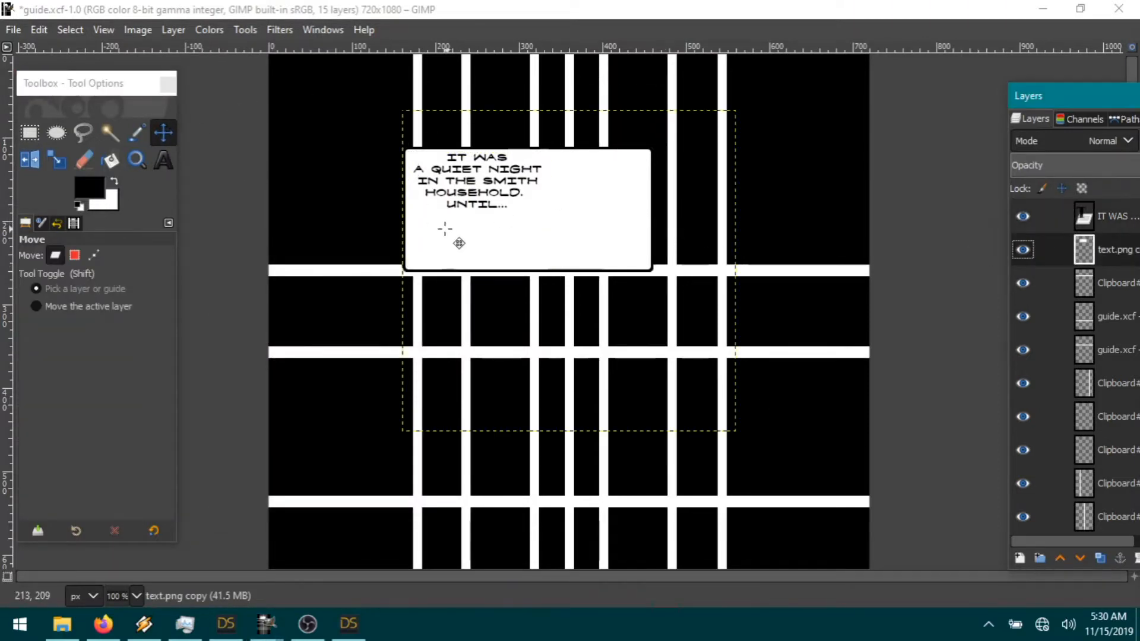
{"action": "left_click_drag", "start_coordinate": [445, 228], "coordinate": [435, 226]}
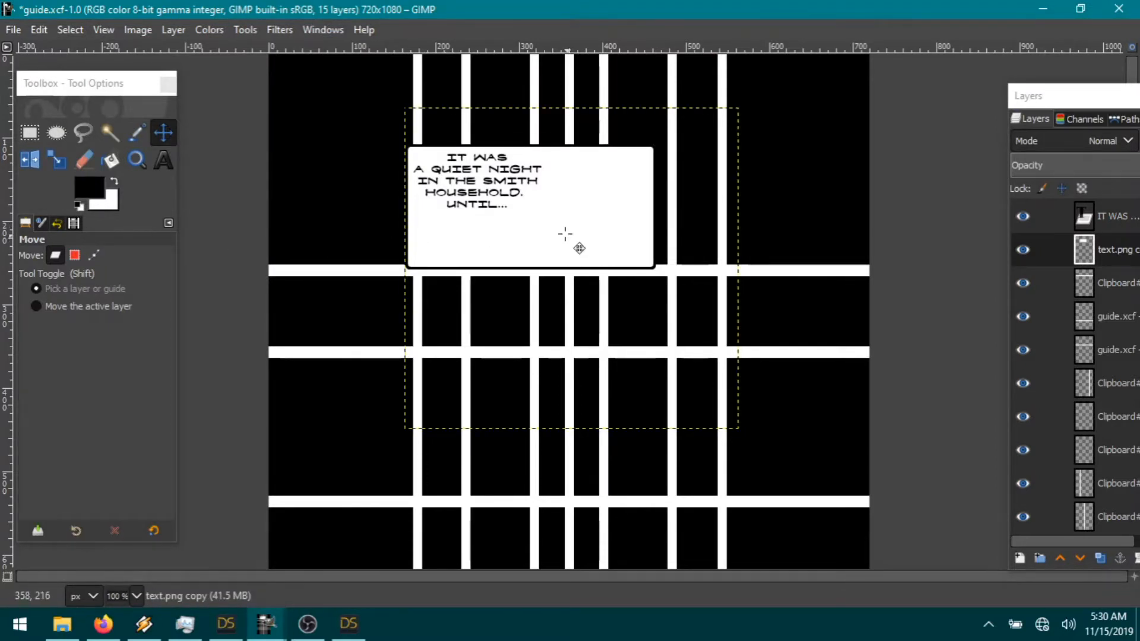
{"action": "left_click_drag", "start_coordinate": [468, 236], "coordinate": [467, 238]}
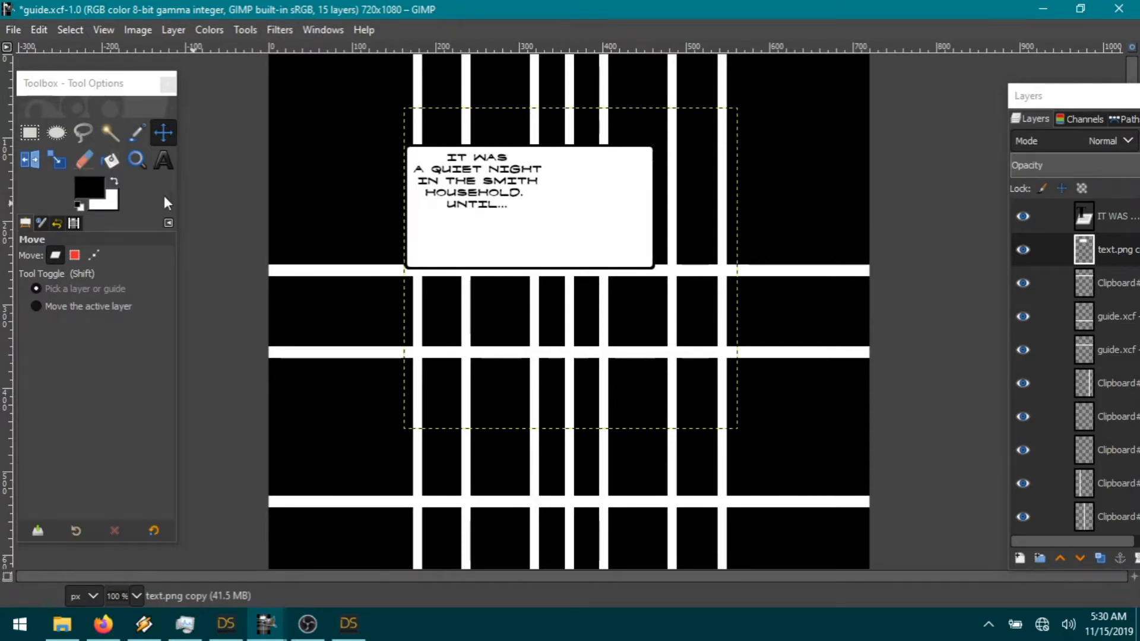
{"action": "left_click", "coordinate": [30, 133]}
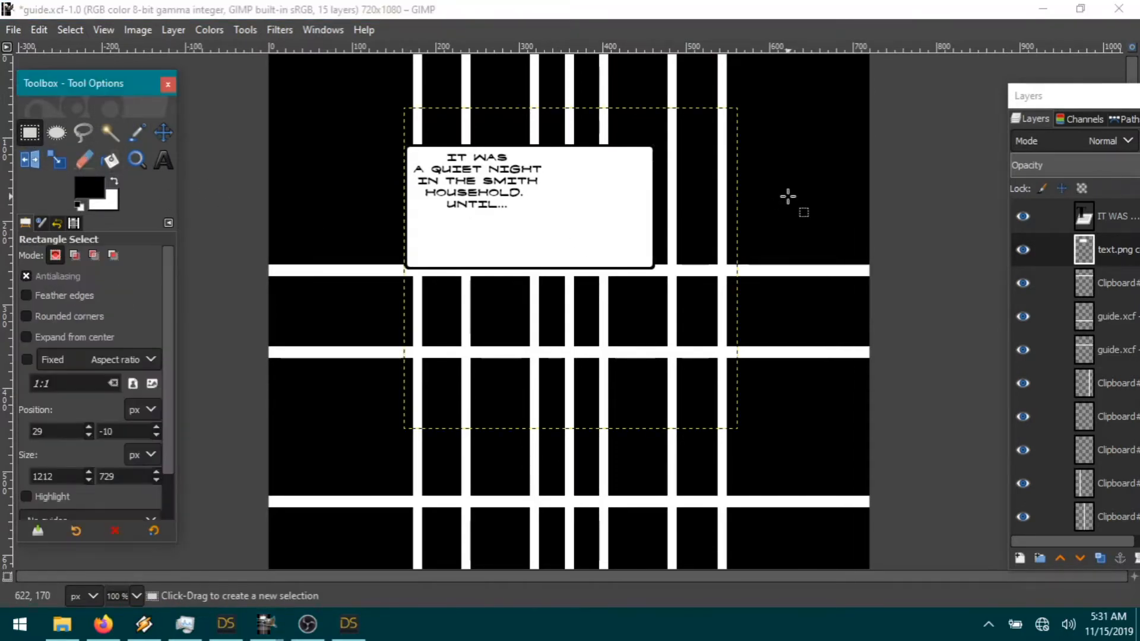
{"action": "left_click_drag", "start_coordinate": [538, 133], "coordinate": [628, 309]}
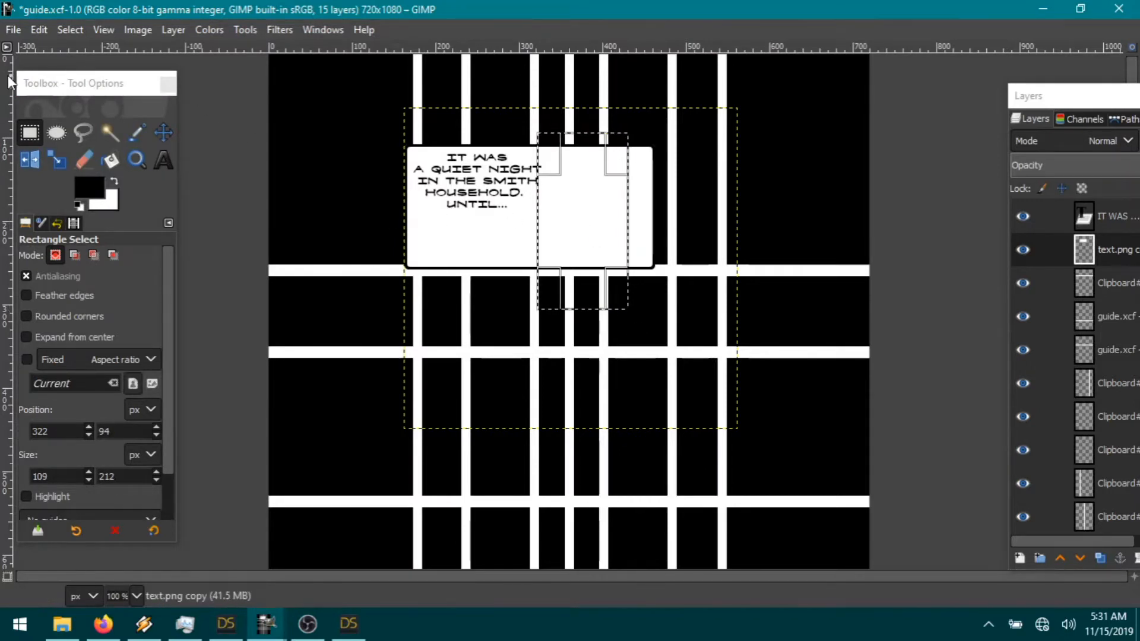
{"action": "left_click", "coordinate": [40, 30]}
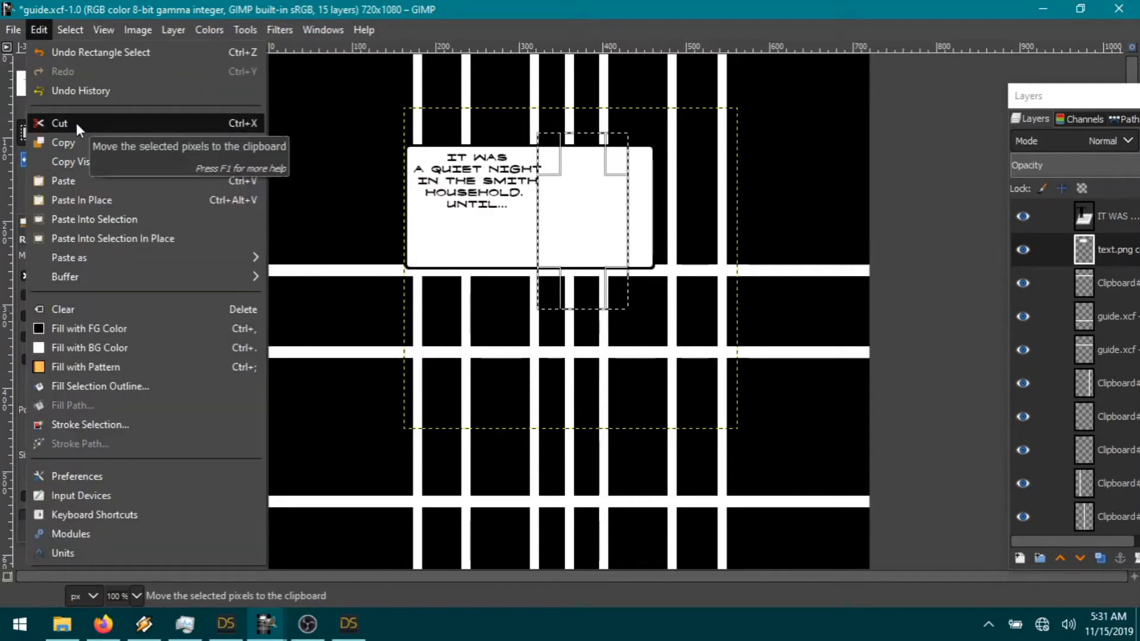
{"action": "left_click", "coordinate": [76, 123]}
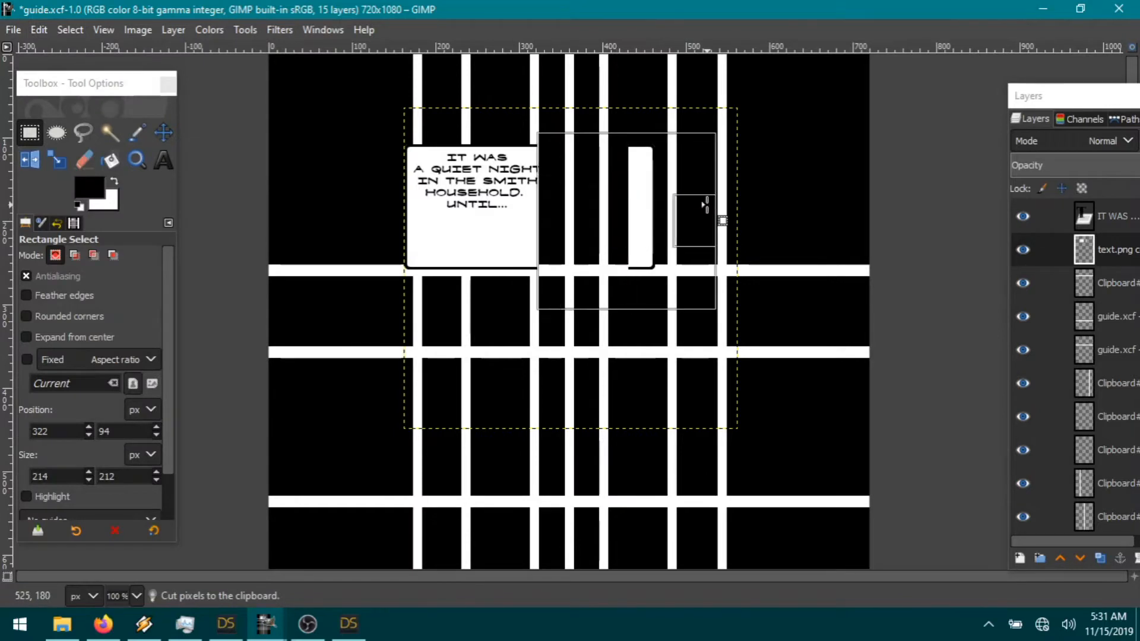
{"action": "left_click", "coordinate": [41, 31]}
{"action": "left_click", "coordinate": [72, 123]}
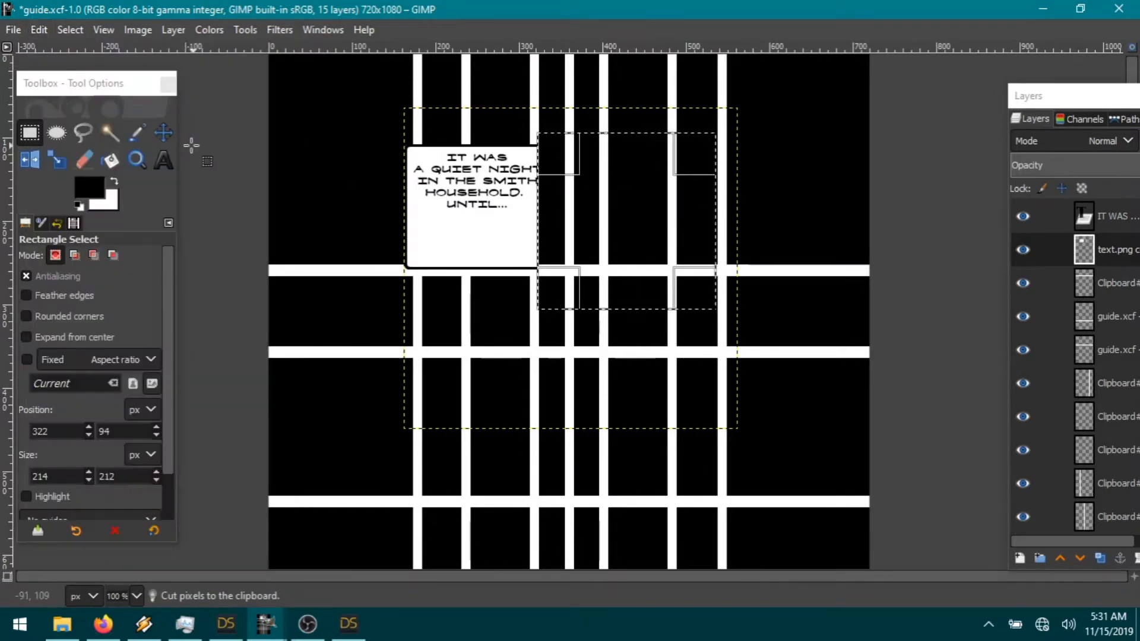
Step: Paste the cut strip as a new layer, shift it onto the box, and merge it down
{"action": "left_click", "coordinate": [33, 30]}
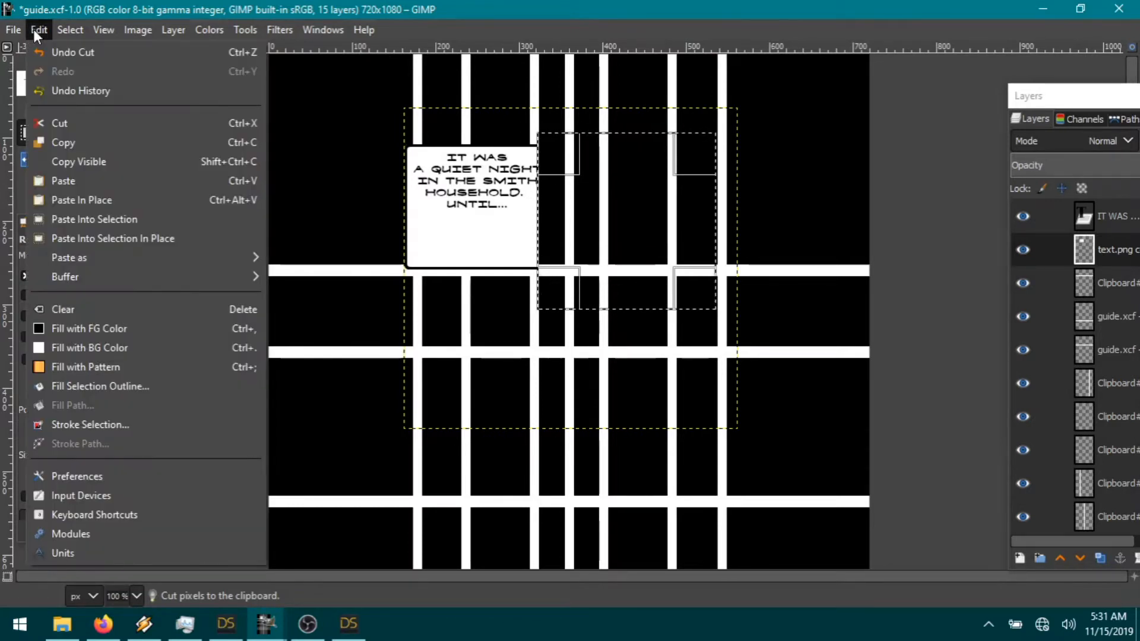
{"action": "mouse_move", "coordinate": [87, 257]}
{"action": "left_click", "coordinate": [276, 258]}
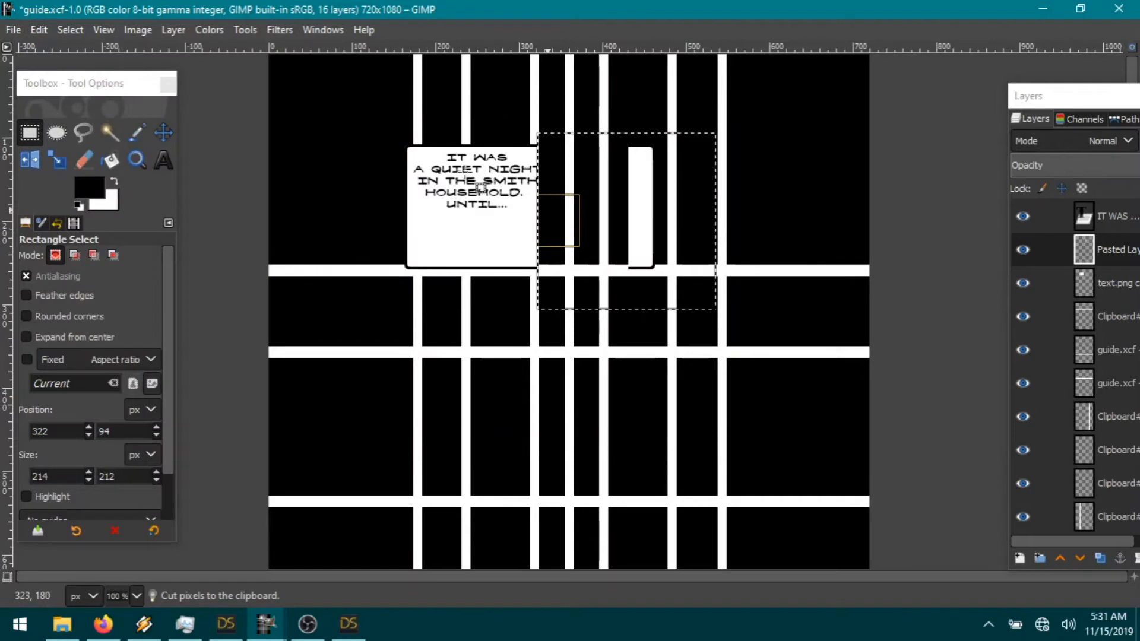
{"action": "left_click", "coordinate": [163, 132]}
{"action": "left_click_drag", "start_coordinate": [643, 193], "coordinate": [542, 193]}
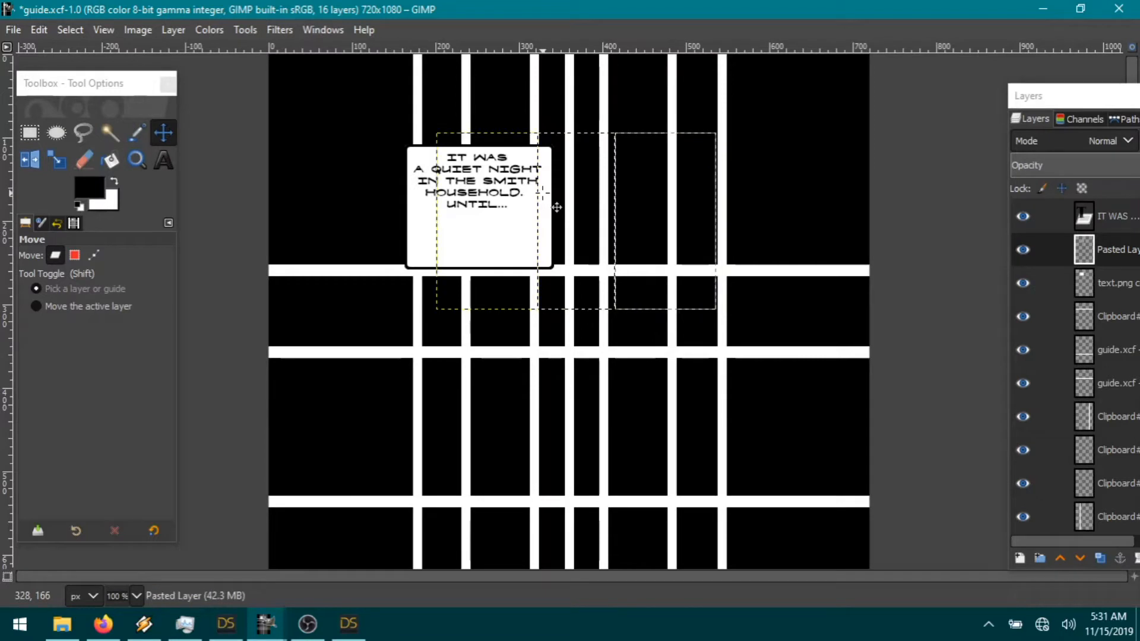
{"action": "right_click", "coordinate": [1120, 251]}
{"action": "left_click", "coordinate": [1005, 218]}
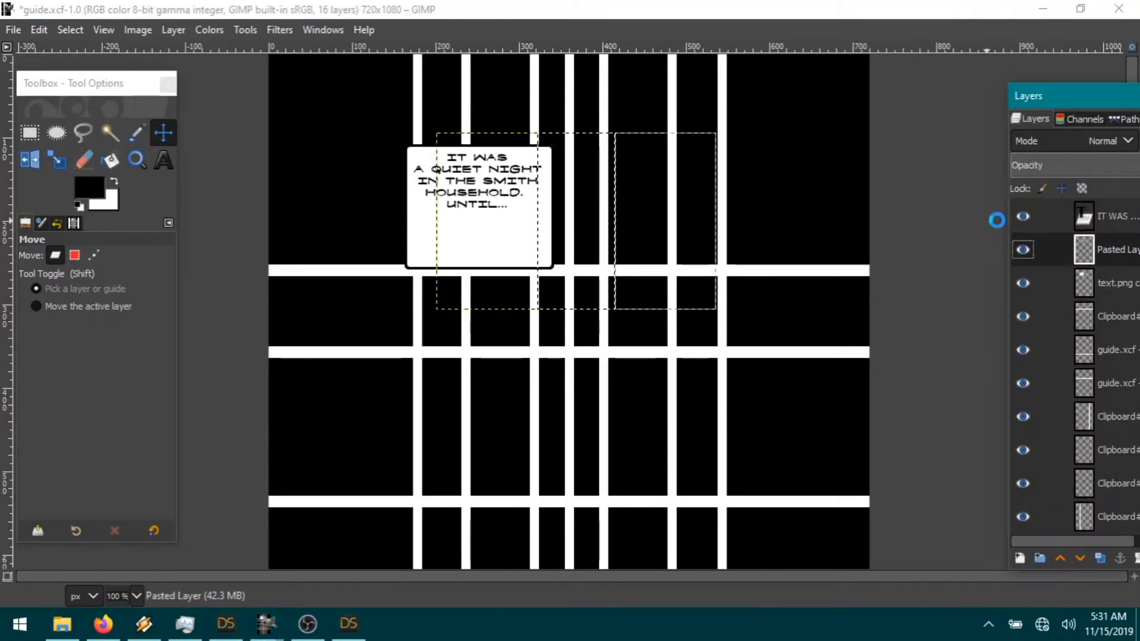
{"action": "left_click", "coordinate": [69, 29]}
{"action": "left_click", "coordinate": [83, 73]}
Step: Select the lower part of the caption box and cut it out
{"action": "key", "text": "r"}
{"action": "left_click_drag", "start_coordinate": [392, 205], "coordinate": [612, 248]}
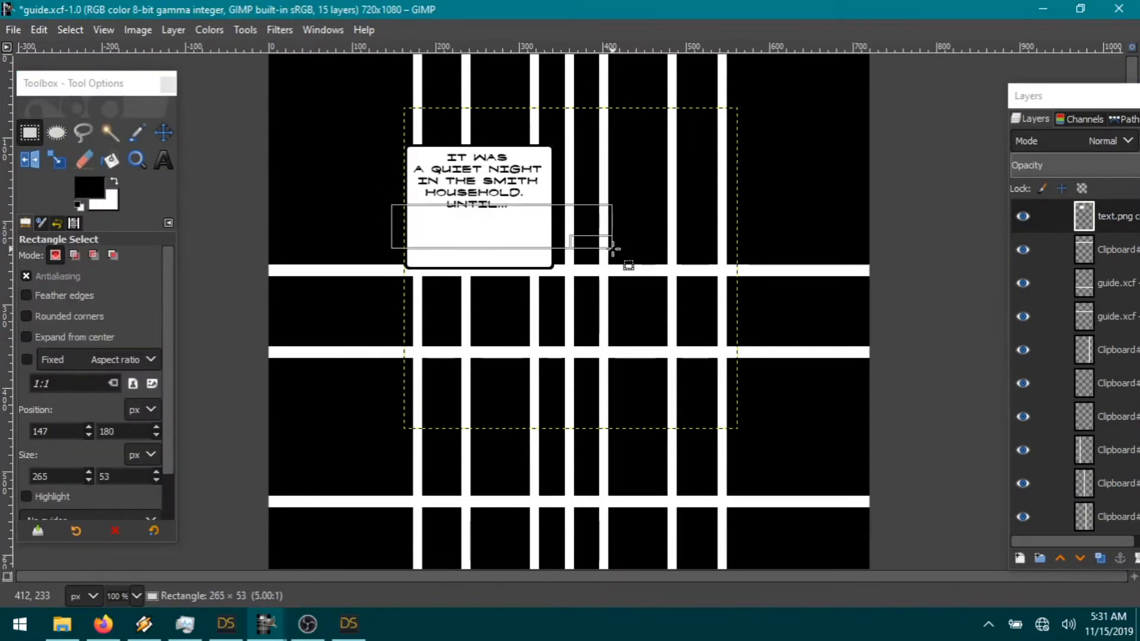
{"action": "left_click", "coordinate": [39, 30]}
{"action": "left_click", "coordinate": [83, 118]}
{"action": "left_click_drag", "start_coordinate": [504, 245], "coordinate": [532, 283]}
{"action": "left_click", "coordinate": [43, 30]}
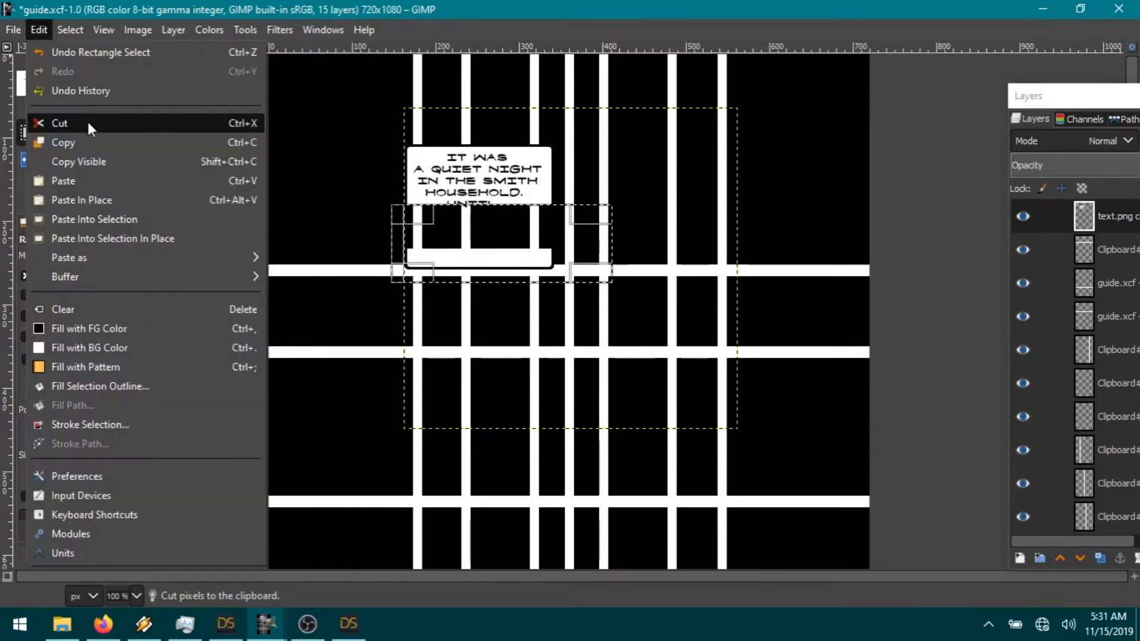
{"action": "left_click", "coordinate": [88, 123]}
Step: Paste the cut piece as a layer, move it up, then delete that layer and deselect
{"action": "left_click", "coordinate": [41, 30]}
{"action": "mouse_move", "coordinate": [77, 264]}
{"action": "left_click", "coordinate": [298, 254]}
{"action": "left_click", "coordinate": [164, 133]}
{"action": "left_click_drag", "start_coordinate": [507, 279], "coordinate": [508, 228]}
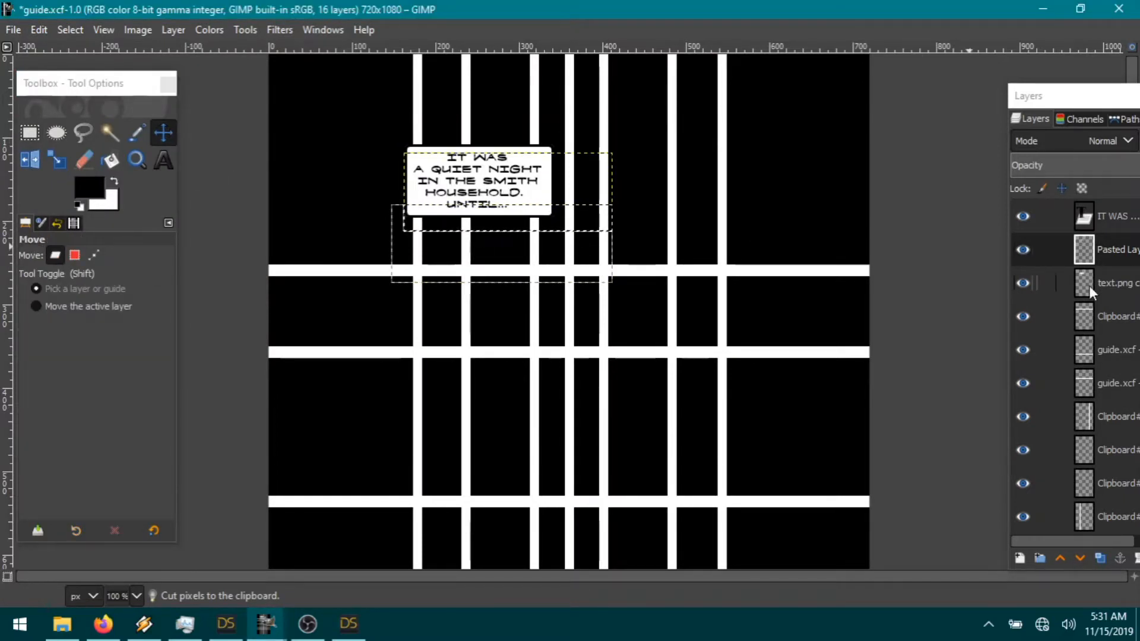
{"action": "right_click", "coordinate": [1107, 247]}
{"action": "left_click", "coordinate": [1017, 233]}
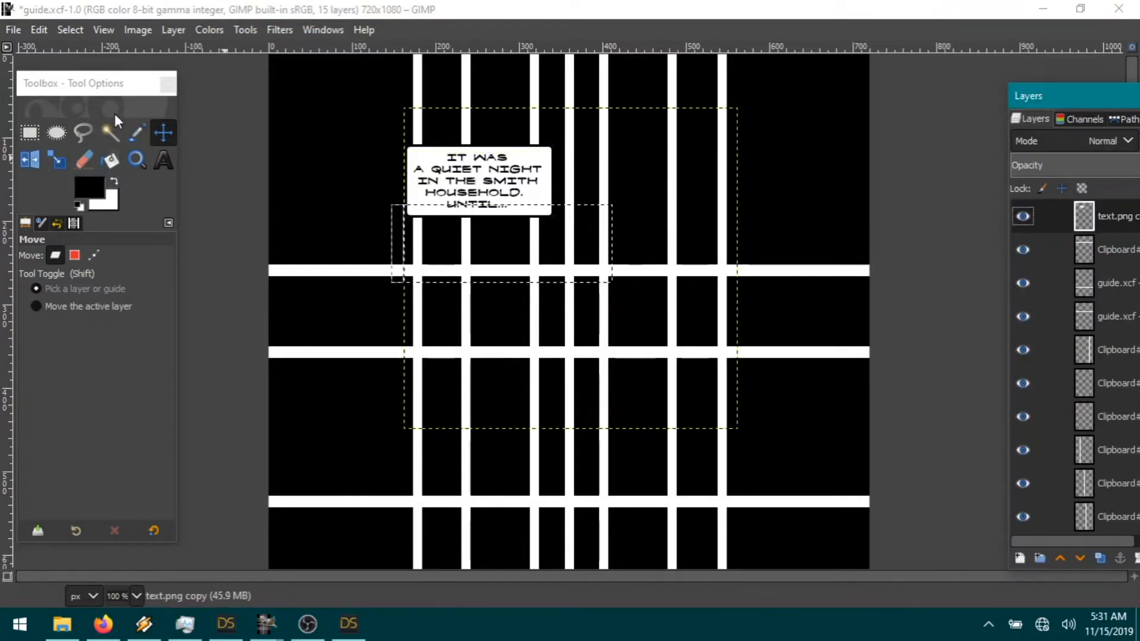
{"action": "left_click", "coordinate": [70, 29]}
{"action": "left_click", "coordinate": [89, 72]}
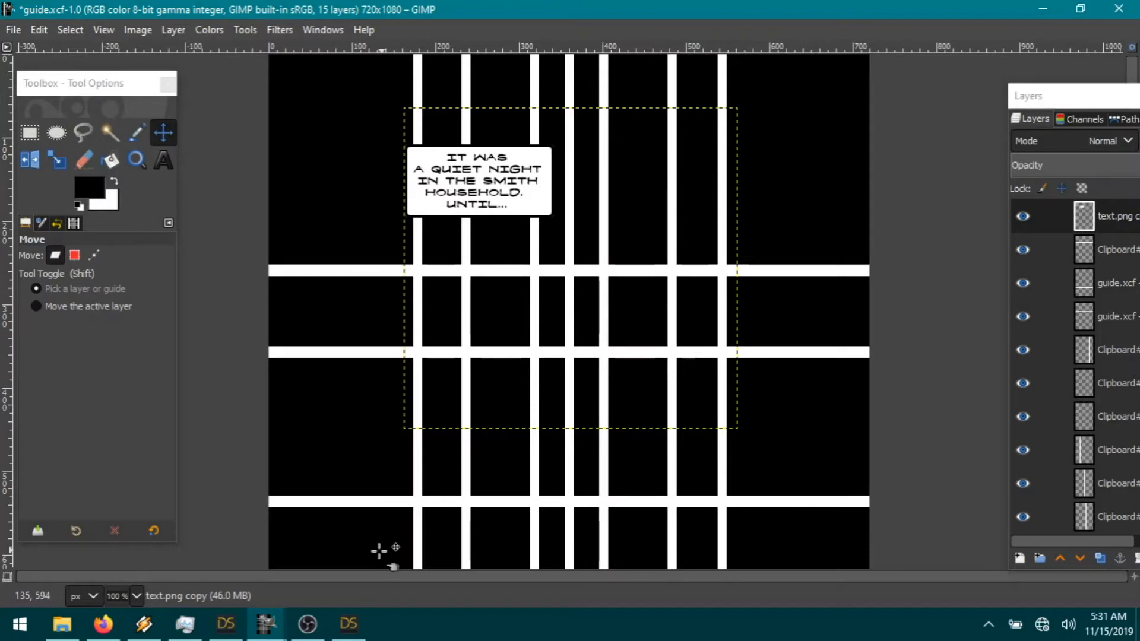
Step: Open 01-01.png from the SOTH9 folder as a layer on the comic page
{"action": "mouse_move", "coordinate": [349, 624]}
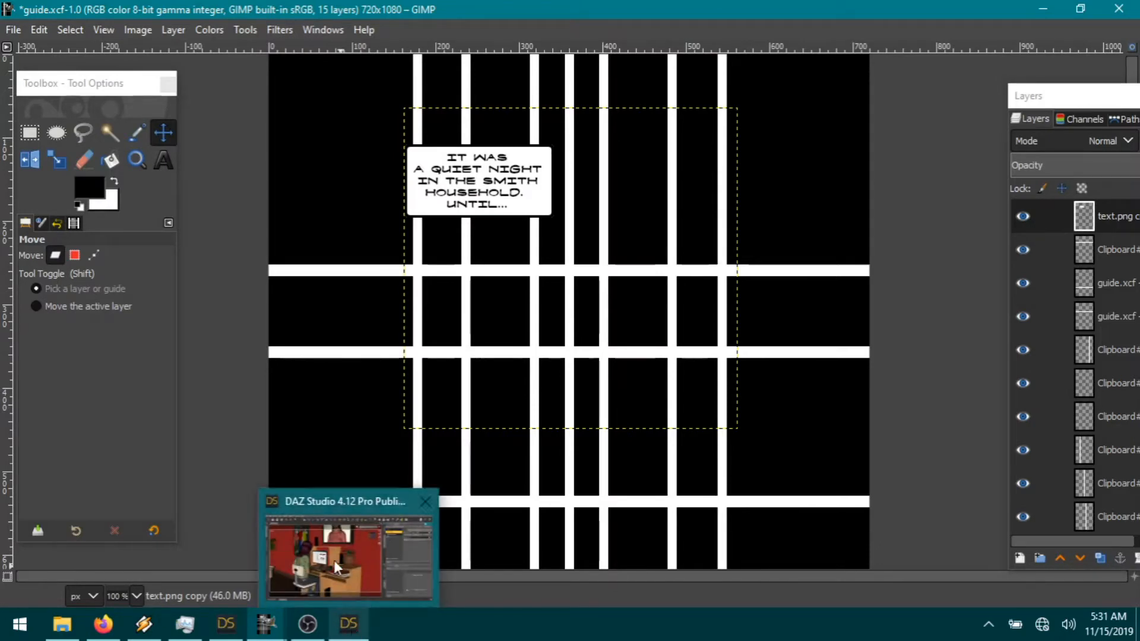
{"action": "mouse_move", "coordinate": [333, 560]}
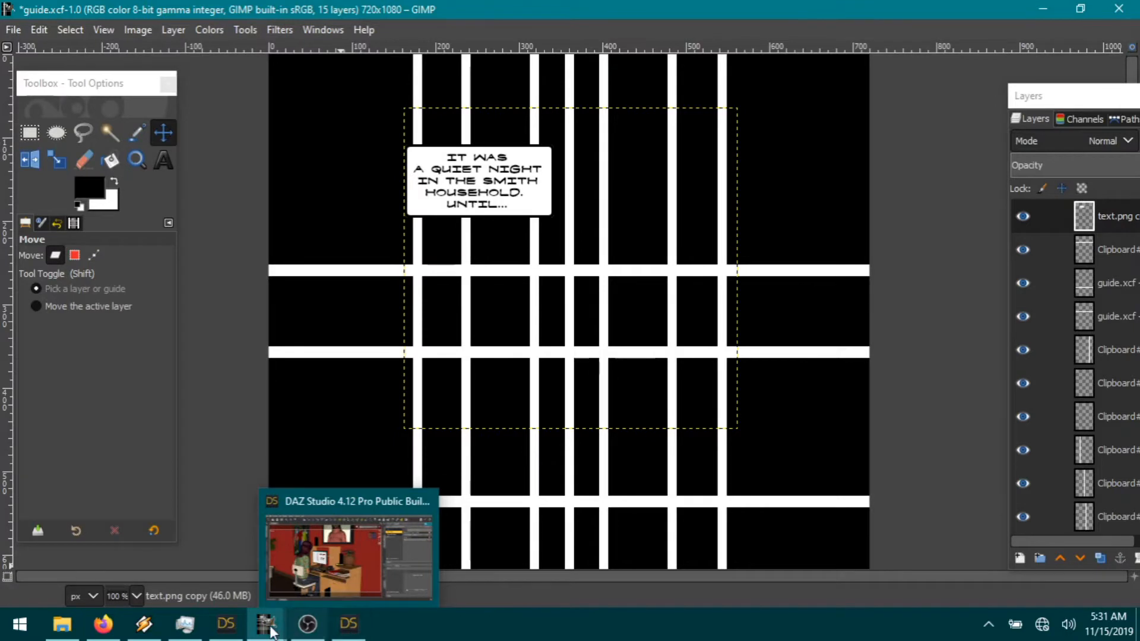
{"action": "mouse_move", "coordinate": [268, 627]}
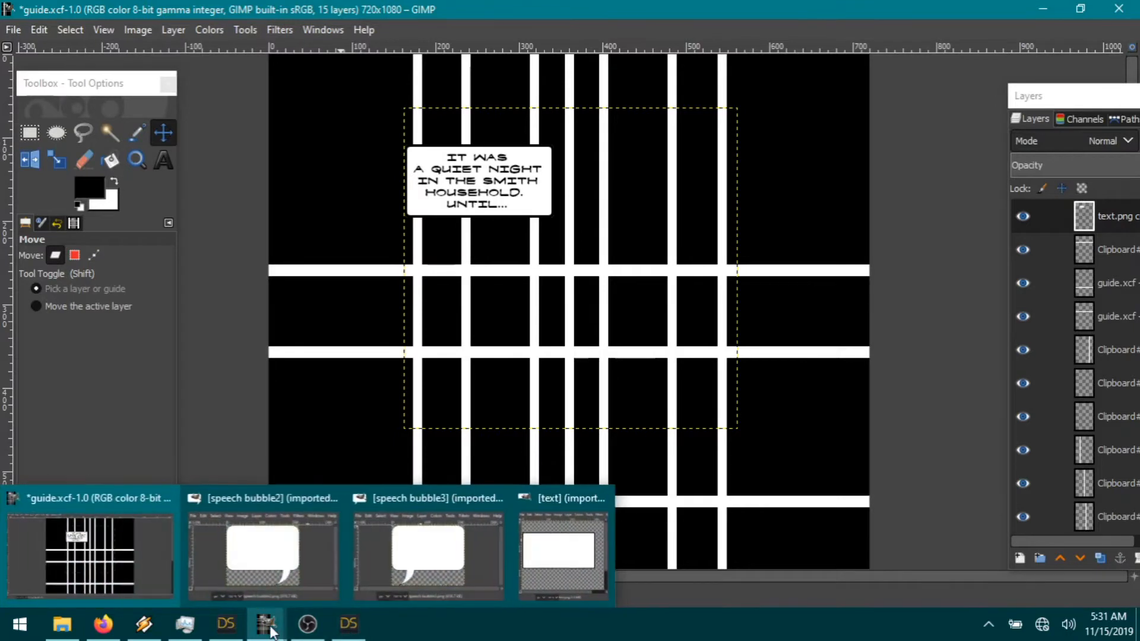
{"action": "left_click", "coordinate": [14, 29]}
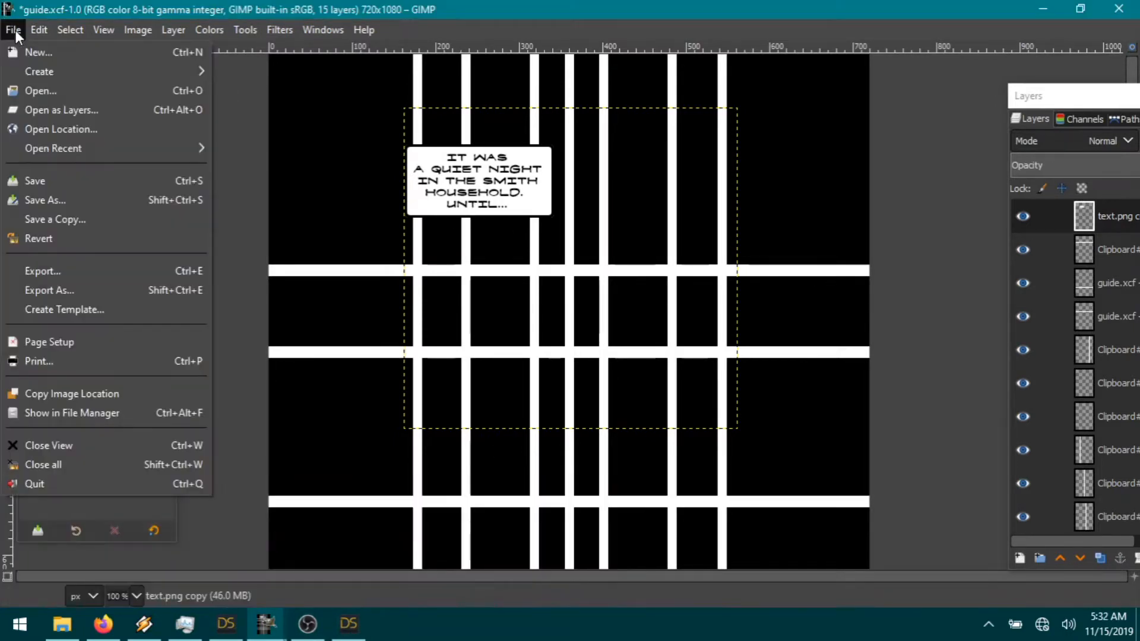
{"action": "left_click", "coordinate": [69, 110]}
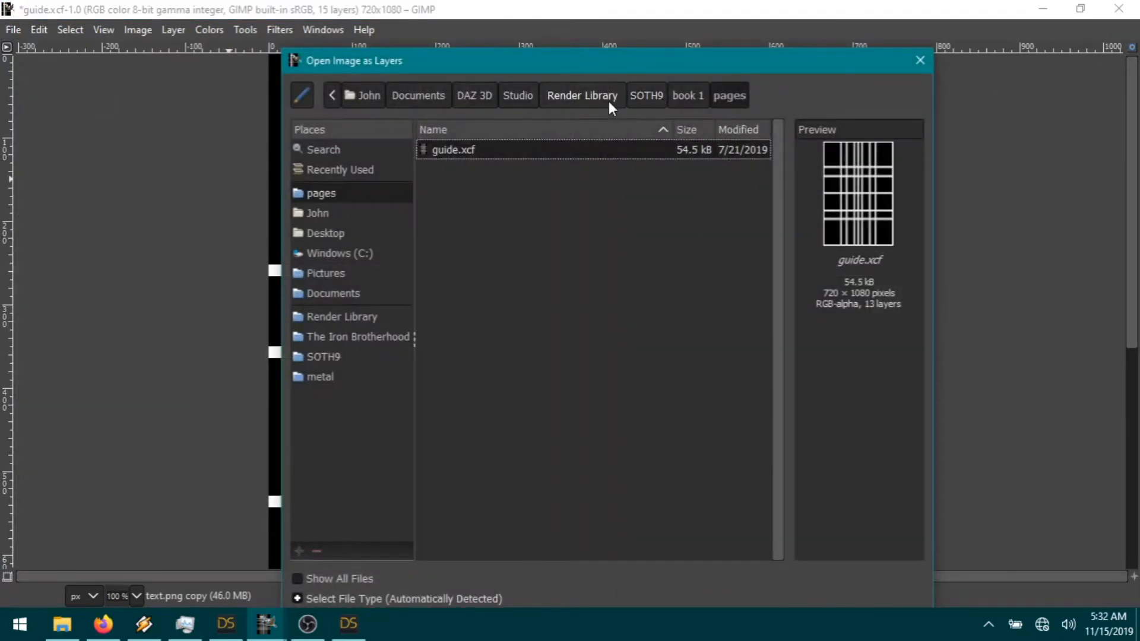
{"action": "left_click", "coordinate": [643, 95]}
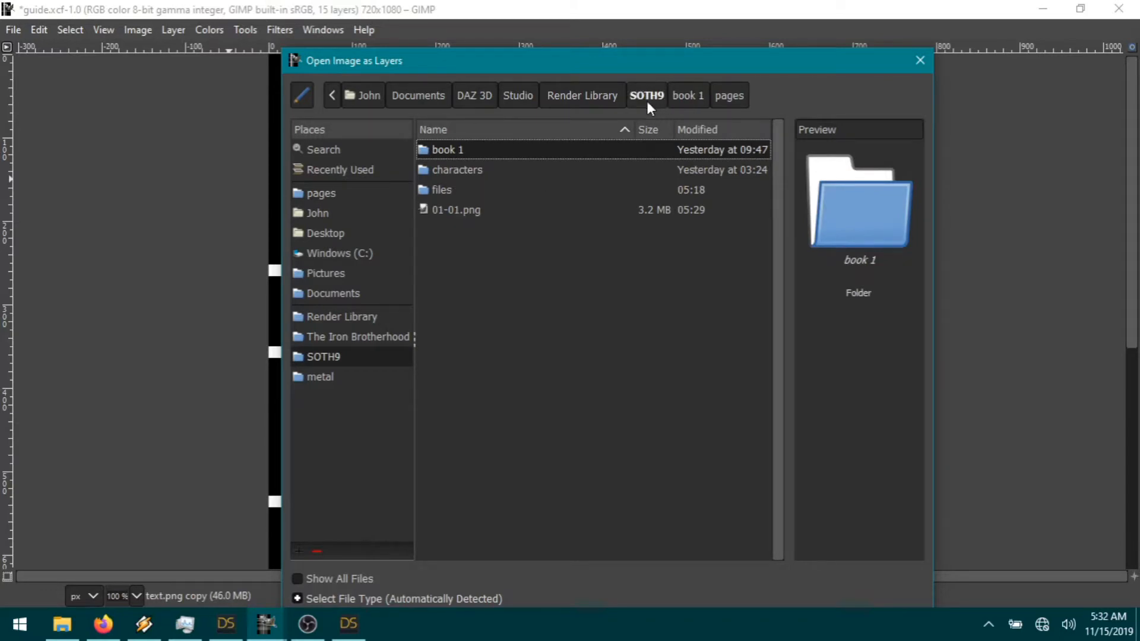
{"action": "double_click", "coordinate": [454, 210]}
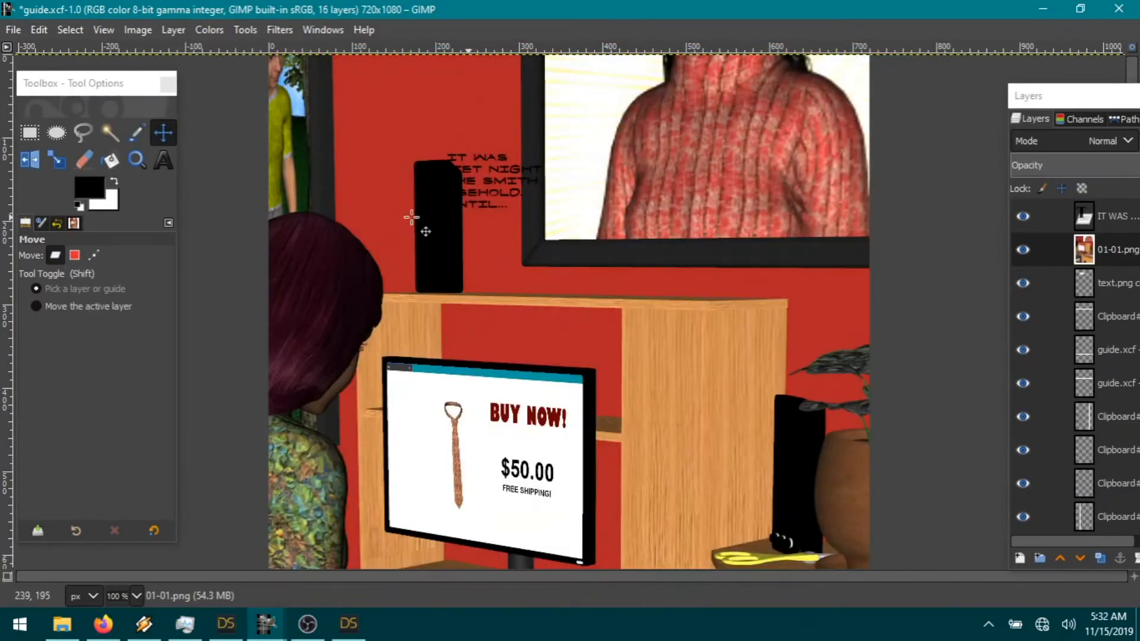
Step: Scale the 01-01.png layer to 34% and move it up toward the top panel
{"action": "left_click", "coordinate": [167, 30]}
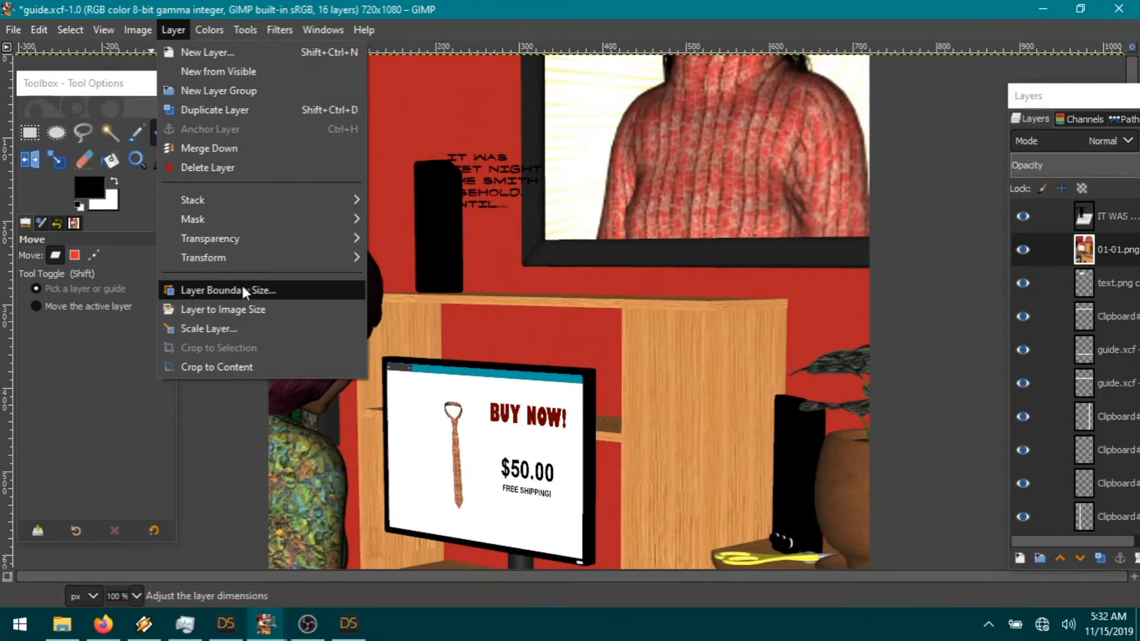
{"action": "left_click", "coordinate": [174, 30]}
{"action": "left_click", "coordinate": [209, 30]}
{"action": "mouse_move", "coordinate": [169, 30]}
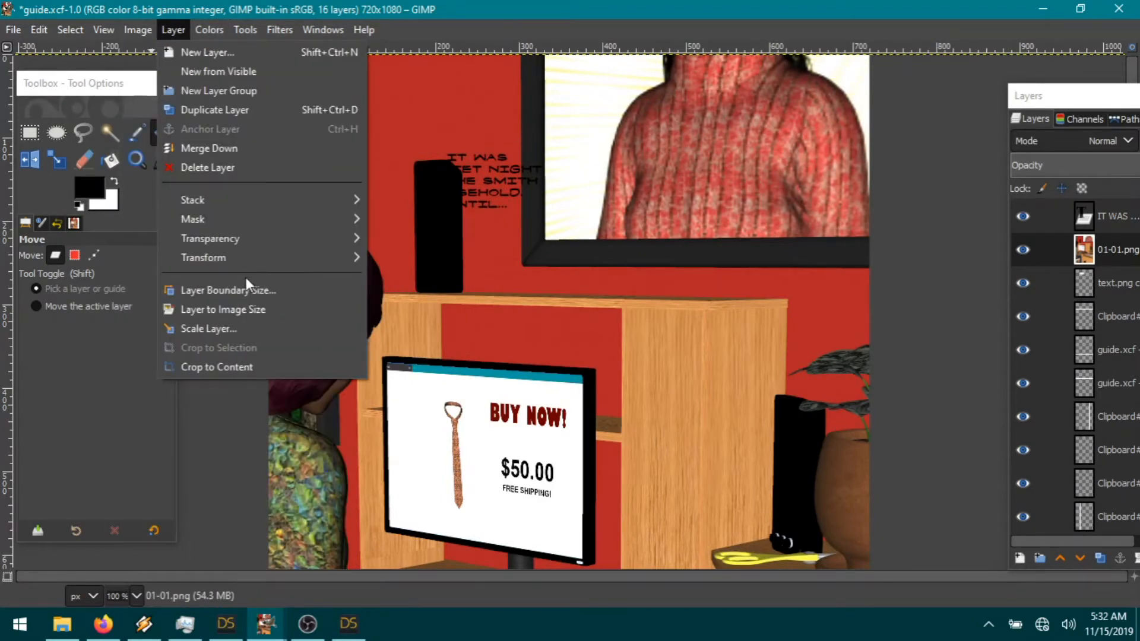
{"action": "left_click", "coordinate": [232, 328]}
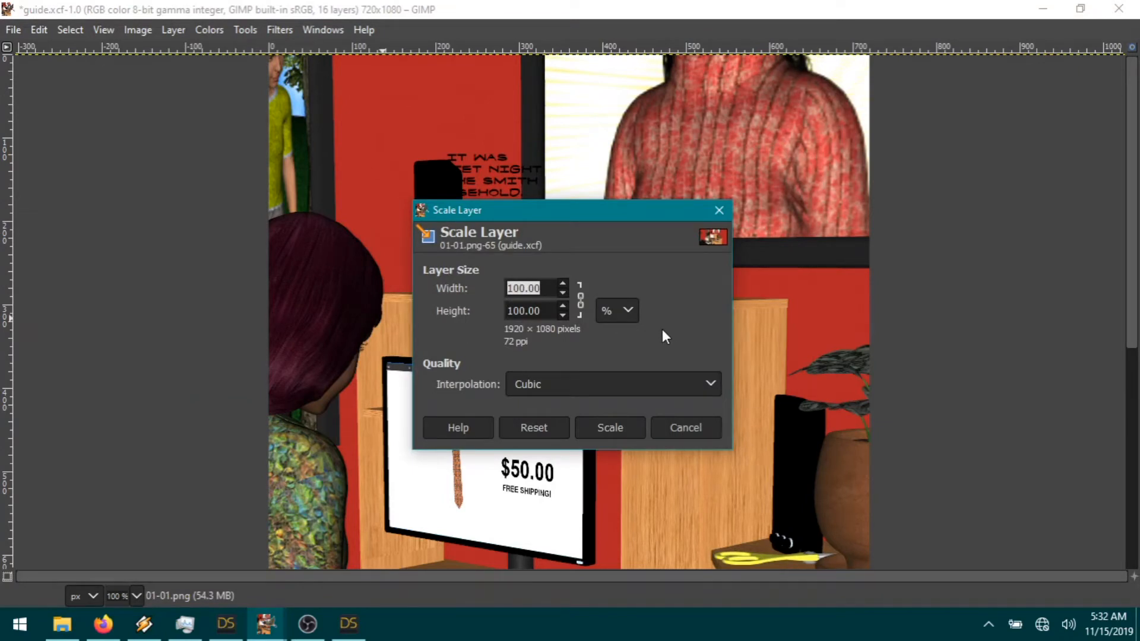
{"action": "type", "text": "34"}
{"action": "left_click", "coordinate": [621, 428]}
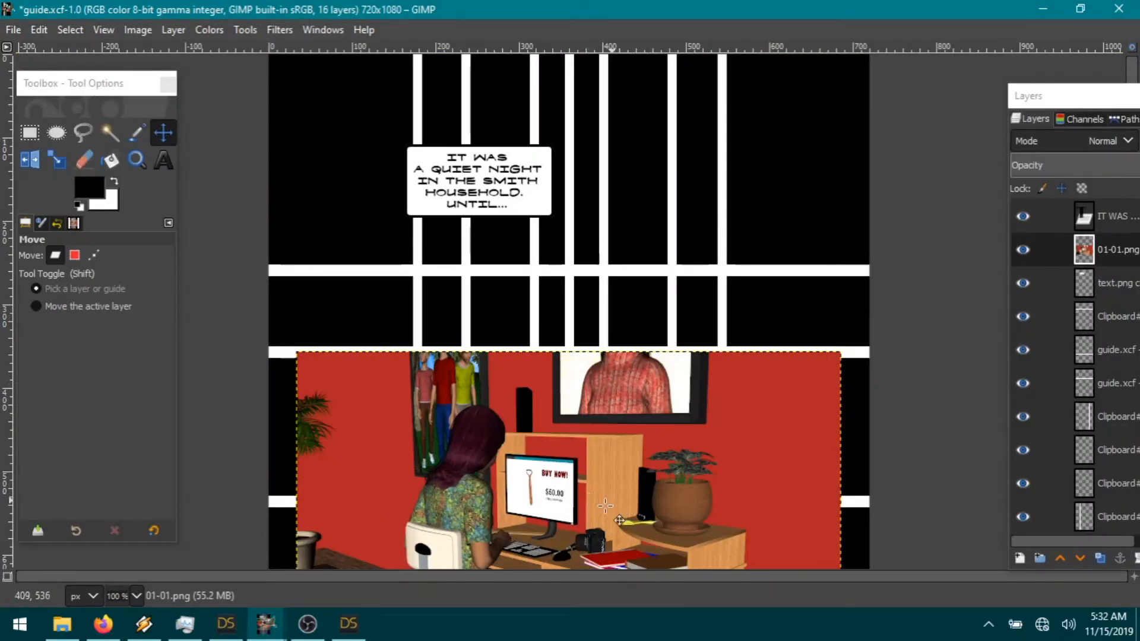
{"action": "left_click_drag", "start_coordinate": [596, 509], "coordinate": [464, 204]}
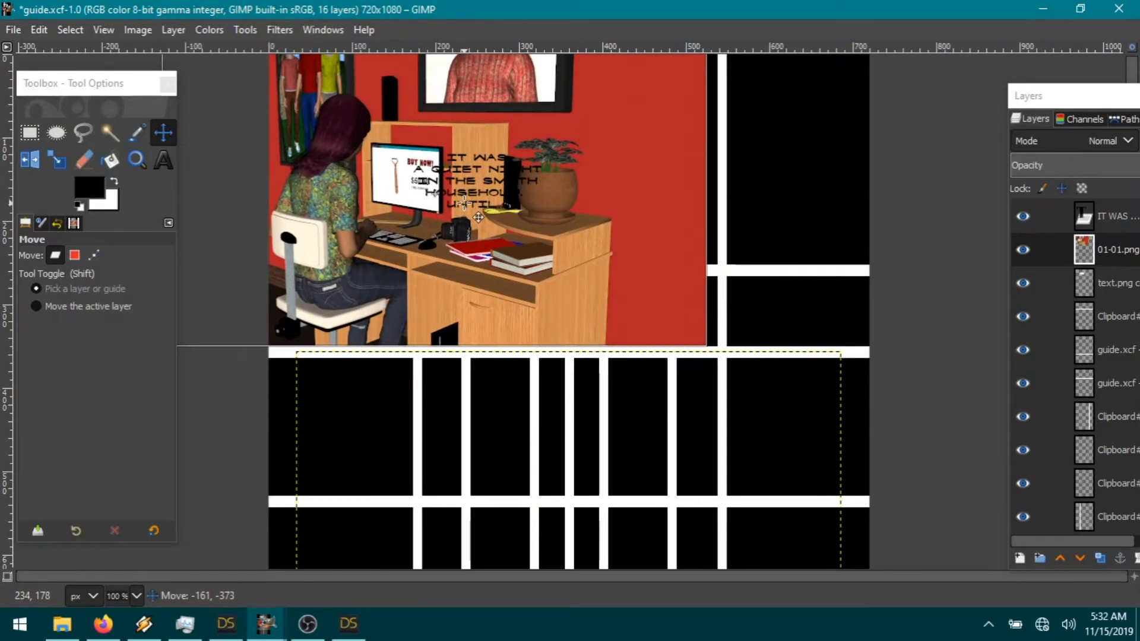
Step: Check DAZ's render dimension presets, then put the 01-01.png layer below the caption layers
{"action": "left_click", "coordinate": [348, 624]}
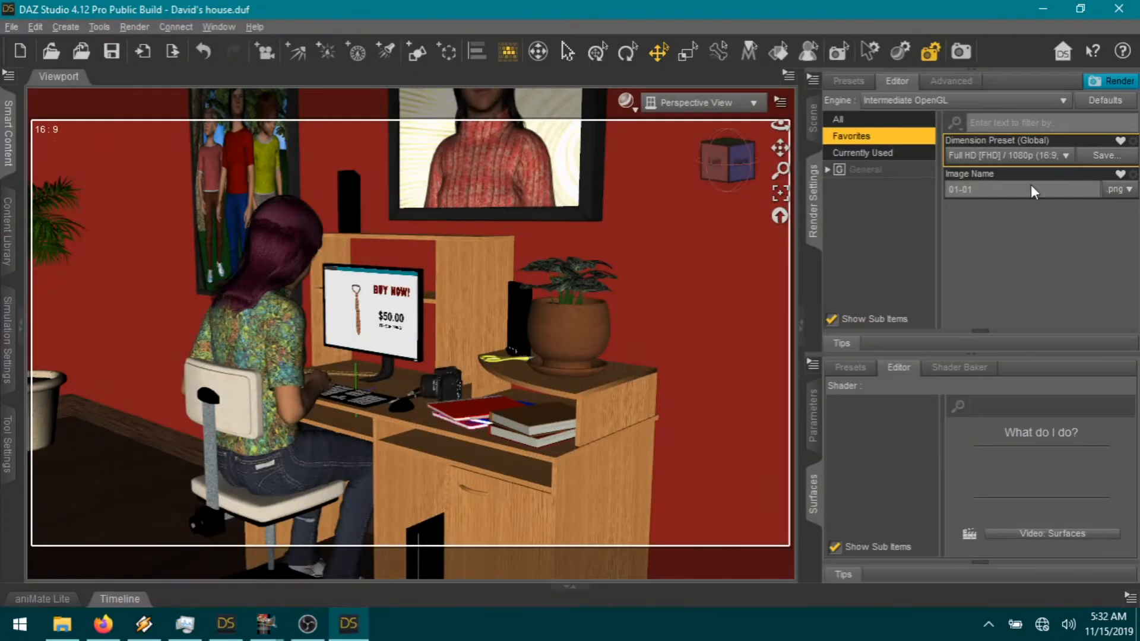
{"action": "left_click", "coordinate": [1064, 156]}
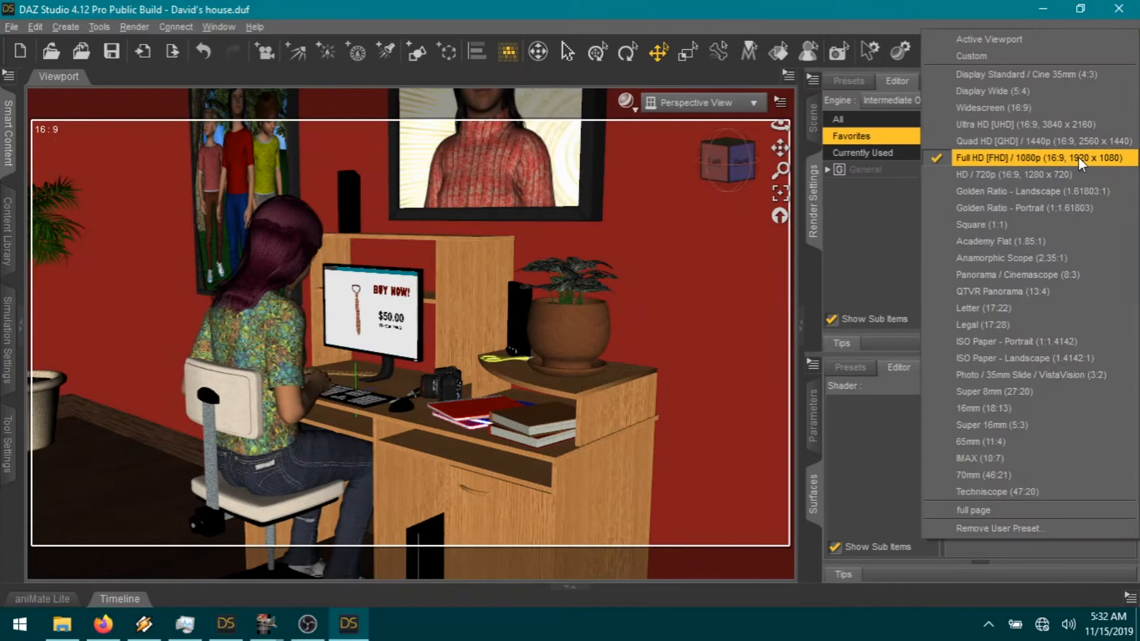
{"action": "left_click", "coordinate": [266, 624]}
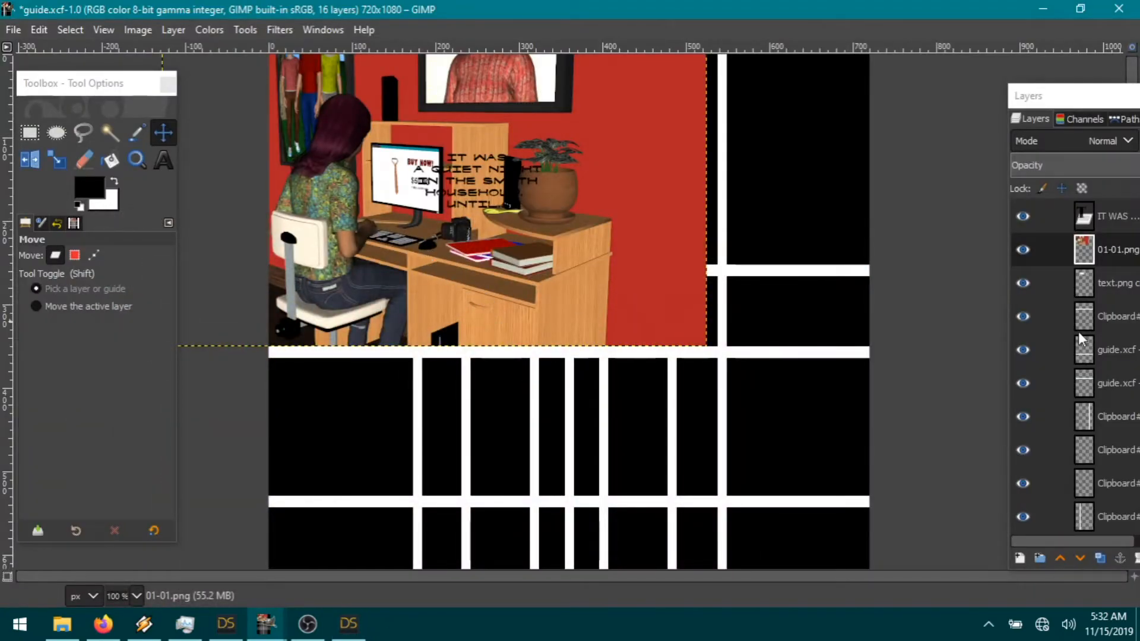
{"action": "left_click_drag", "start_coordinate": [1112, 250], "coordinate": [1113, 309]}
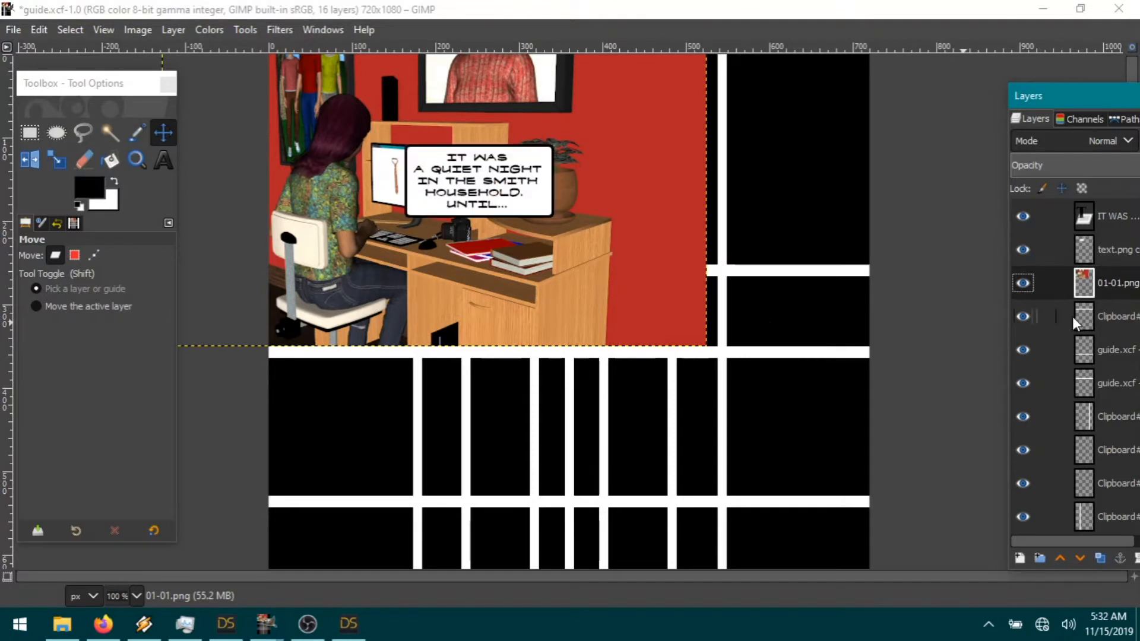
Step: Move the caption bubble and the IT WAS text layer down over the render's lower edge
{"action": "left_click_drag", "start_coordinate": [533, 204], "coordinate": [542, 311]}
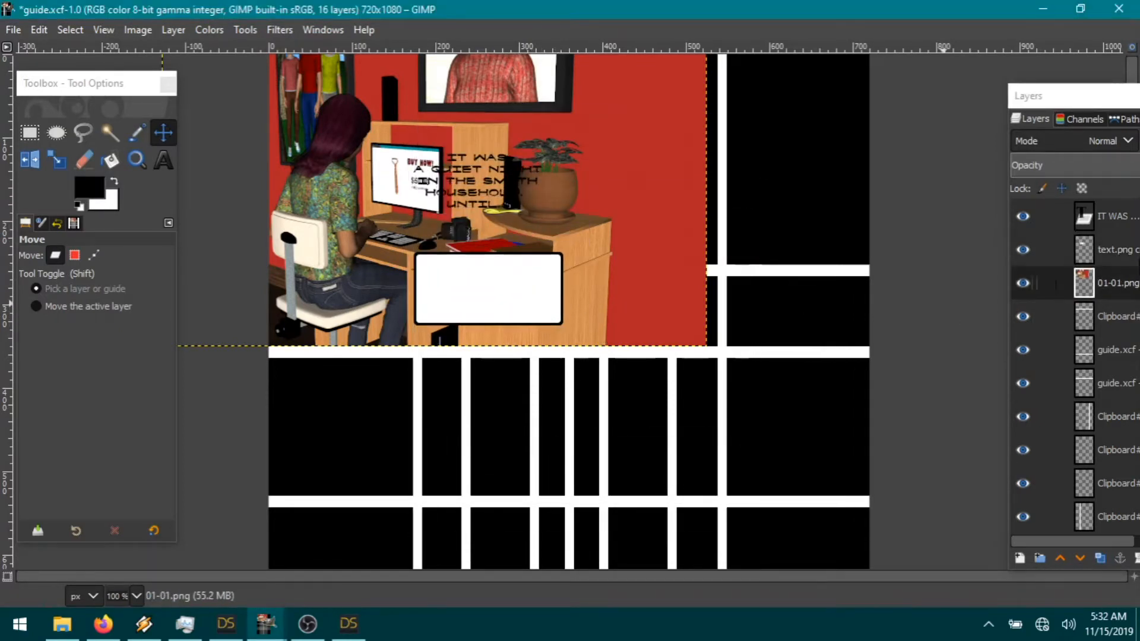
{"action": "left_click", "coordinate": [1110, 216]}
{"action": "left_click_drag", "start_coordinate": [504, 222], "coordinate": [515, 329]}
{"action": "left_click", "coordinate": [1106, 283]}
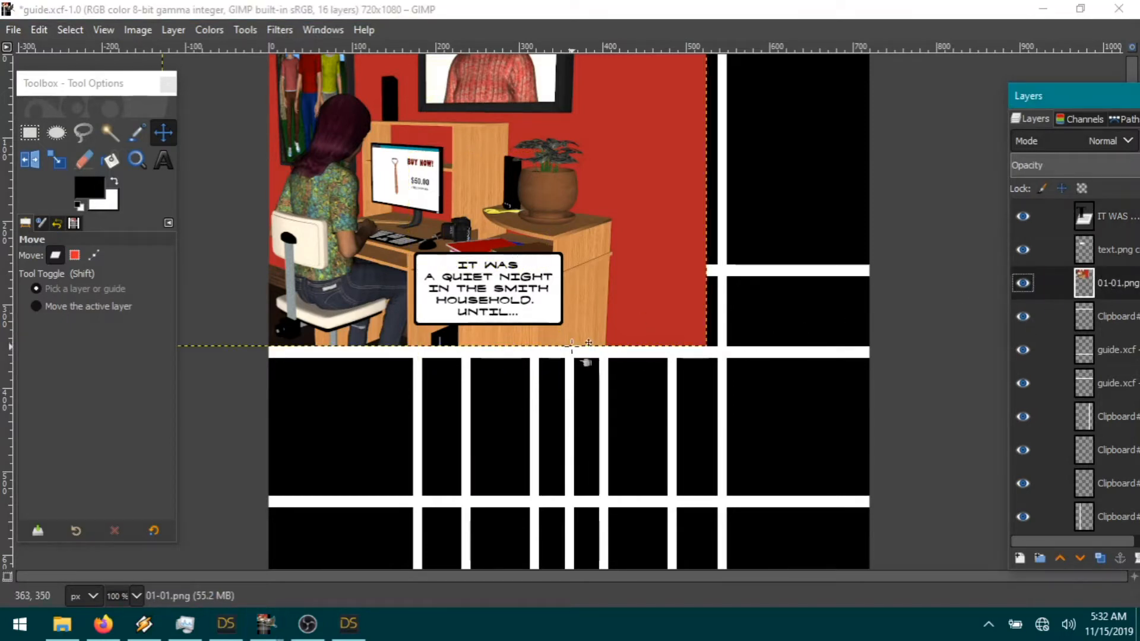
{"action": "left_click", "coordinate": [29, 133]}
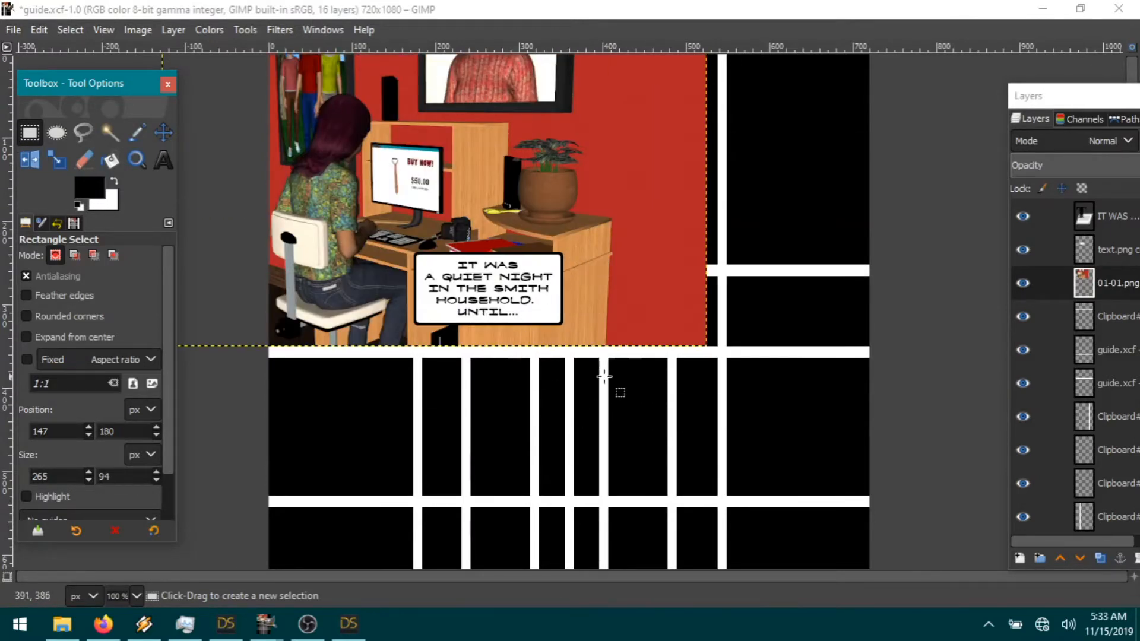
{"action": "mouse_move", "coordinate": [345, 632]}
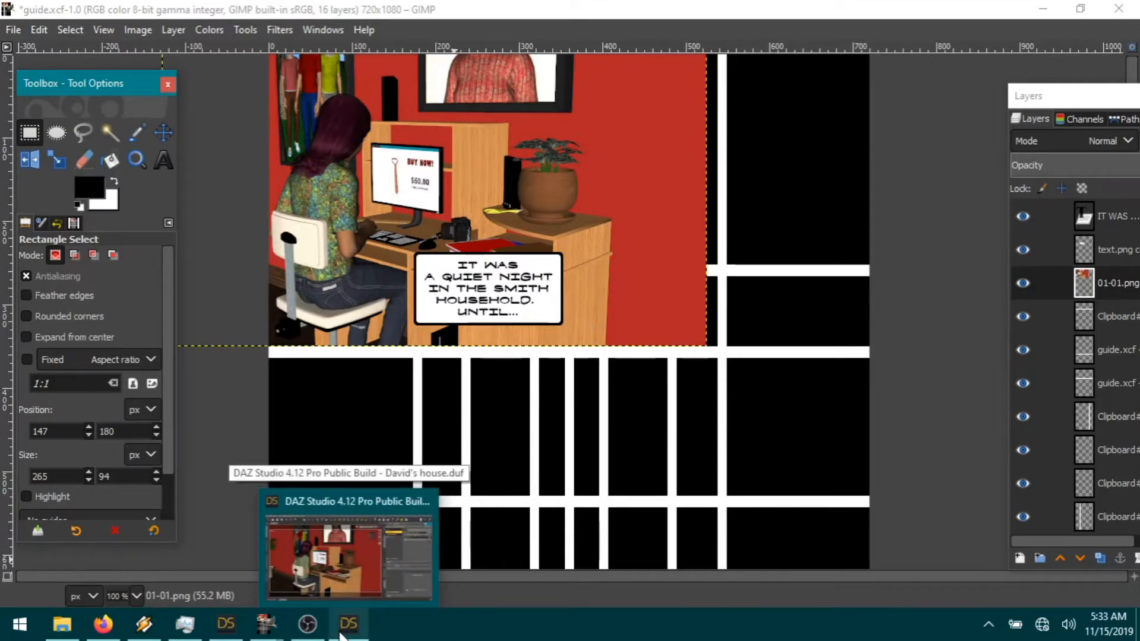
Step: Unparent 72 David from the CLOTHES group in the Scene hierarchy
{"action": "left_click", "coordinate": [336, 635]}
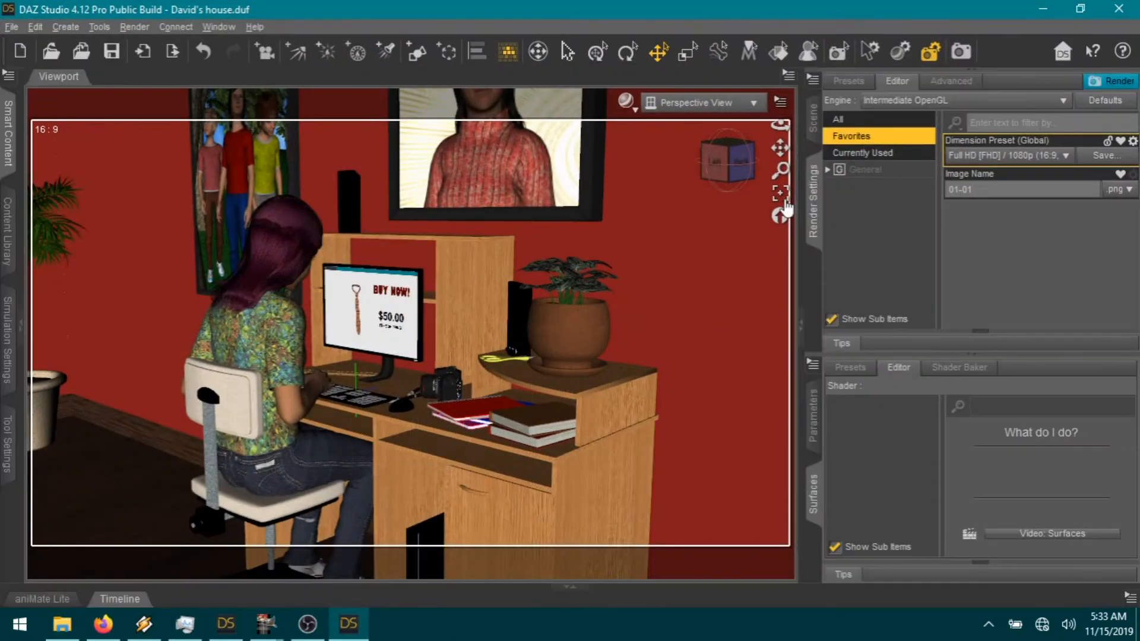
{"action": "left_click", "coordinate": [734, 178]}
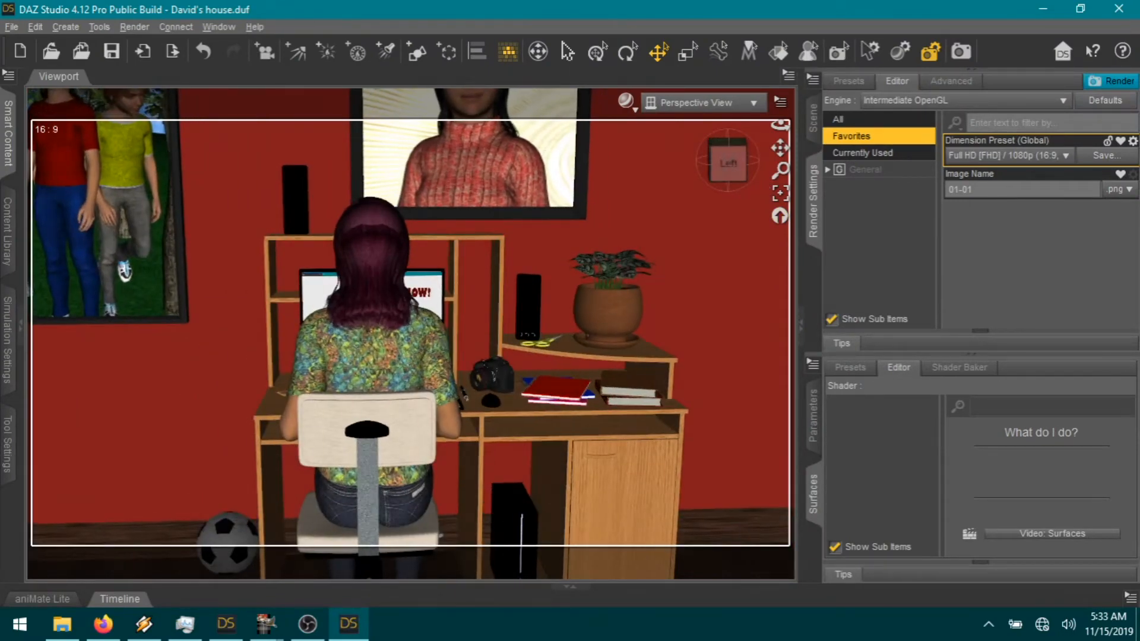
{"action": "left_click", "coordinate": [814, 121]}
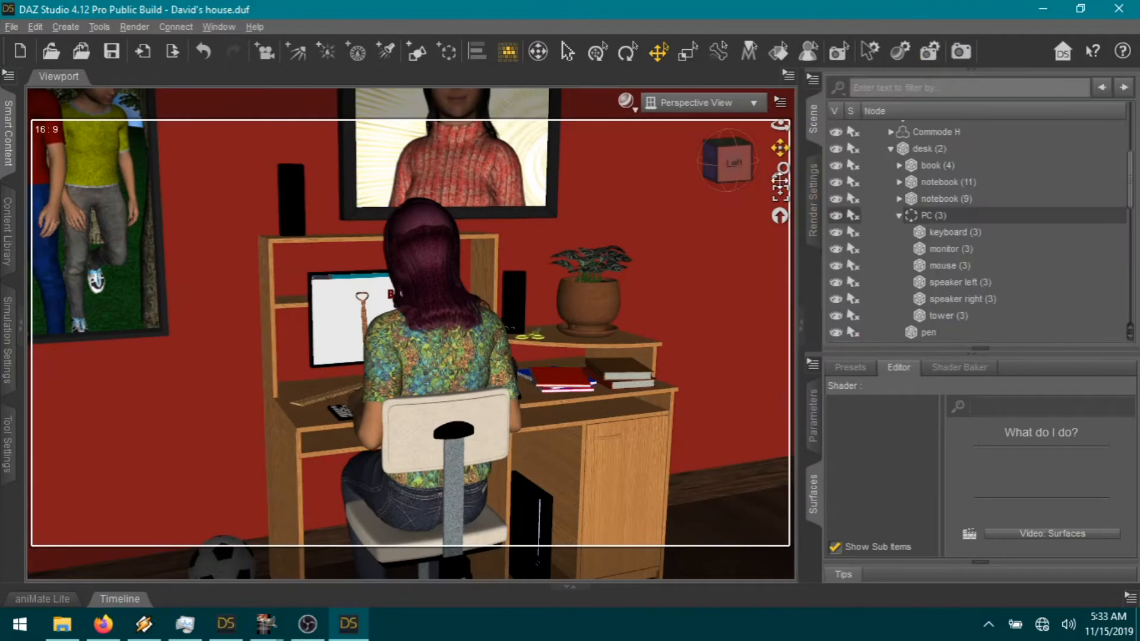
{"action": "scroll", "coordinate": [916, 220], "scroll_direction": "up", "scroll_amount": 3}
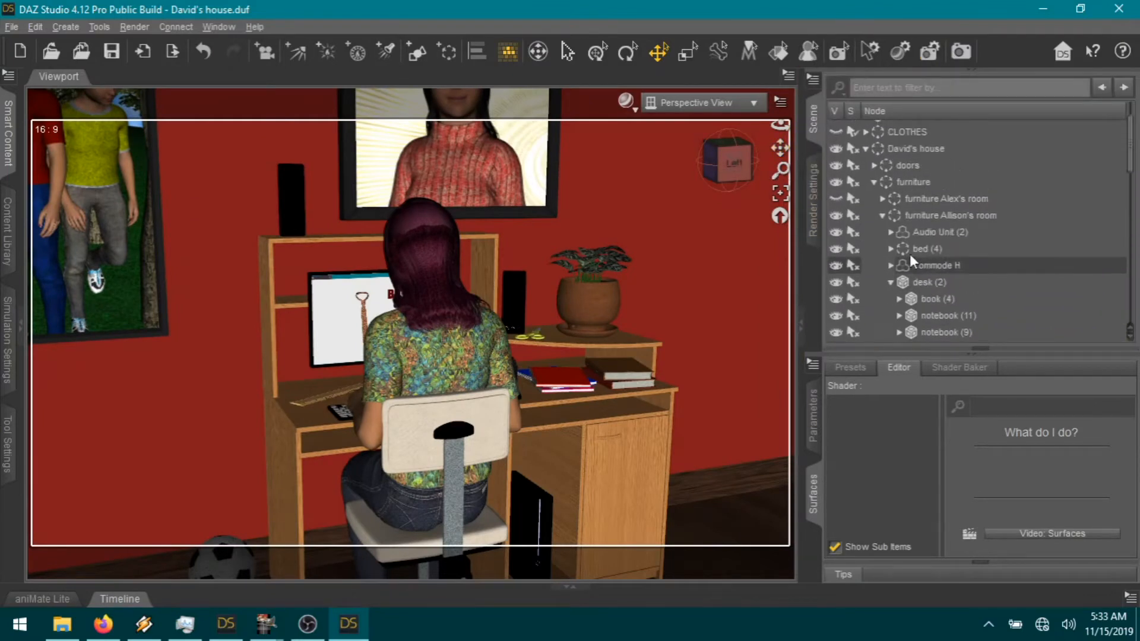
{"action": "left_click", "coordinate": [866, 151]}
{"action": "left_click", "coordinate": [866, 179]}
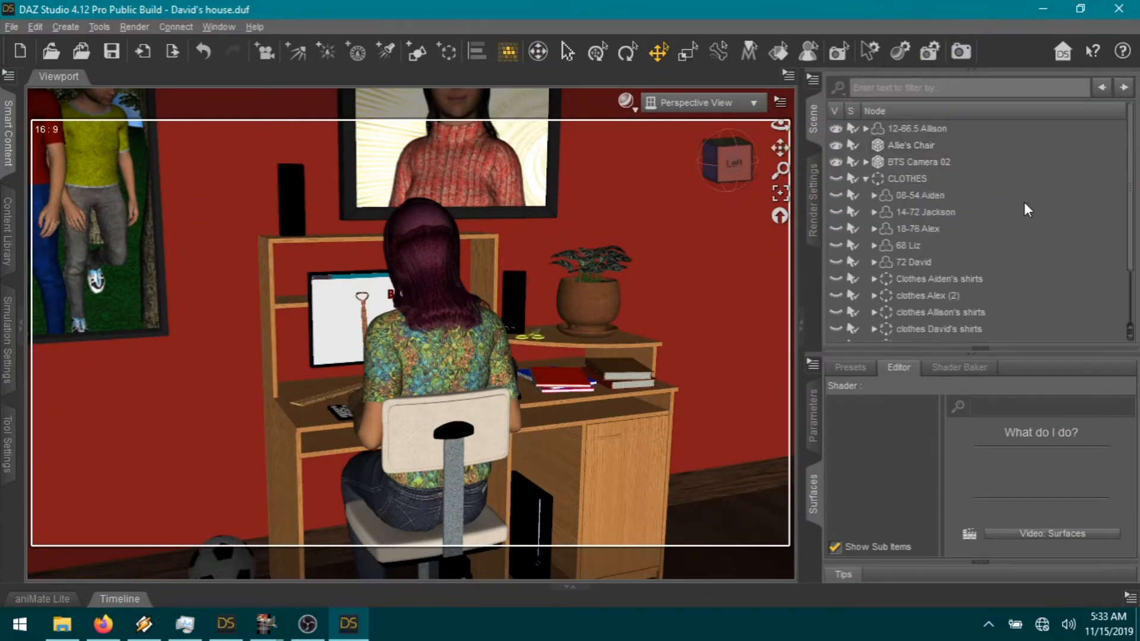
{"action": "right_click", "coordinate": [916, 262]}
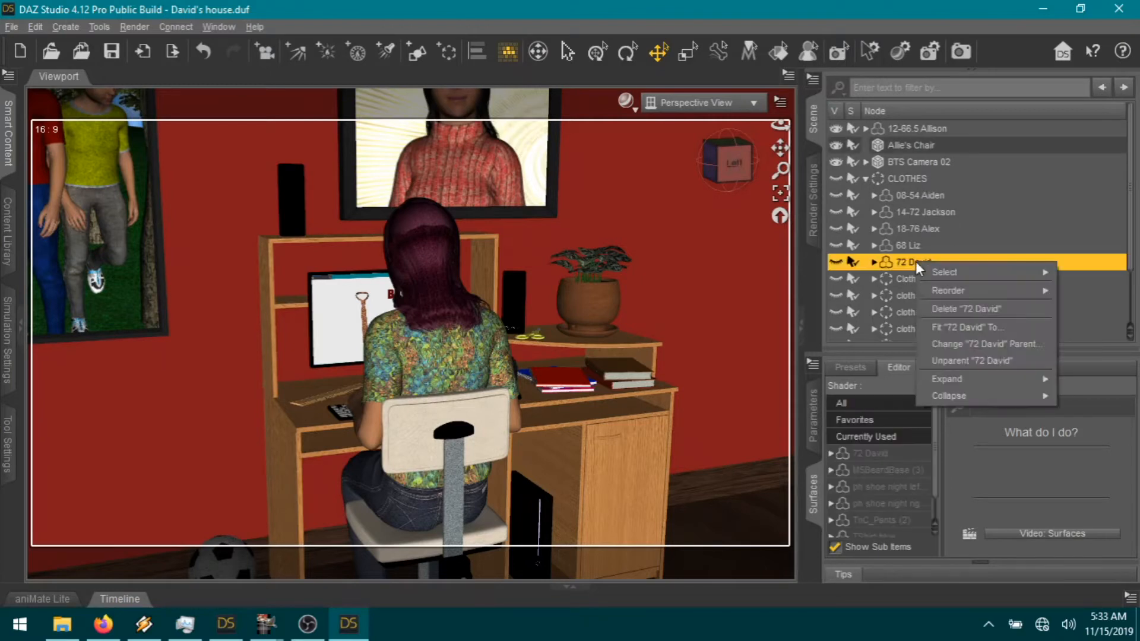
{"action": "left_click", "coordinate": [949, 361]}
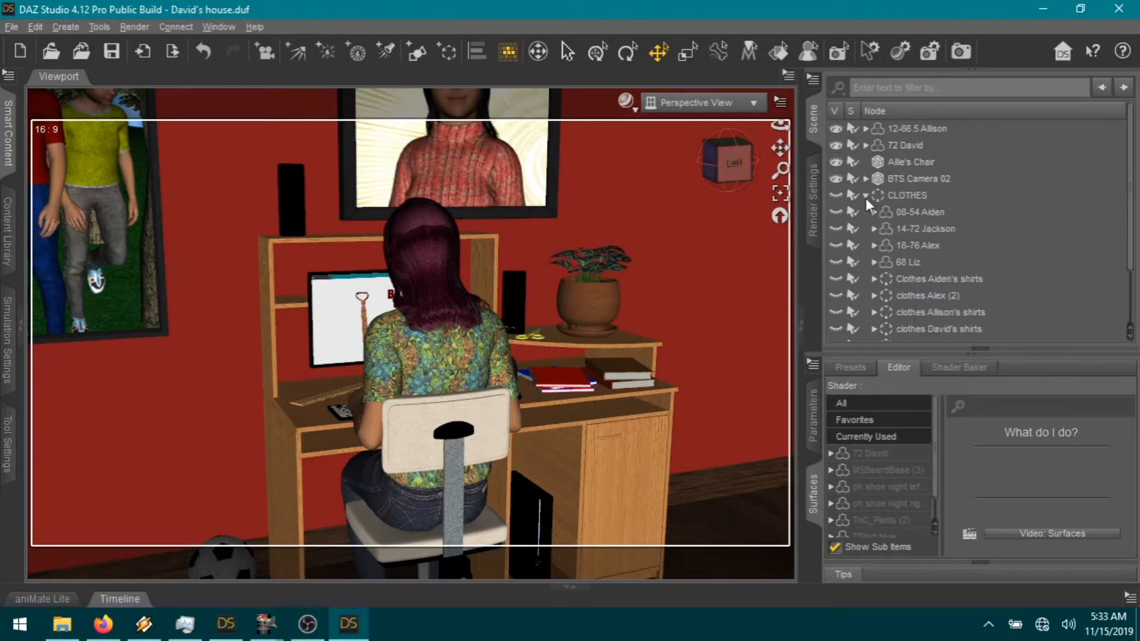
{"action": "left_click", "coordinate": [866, 196]}
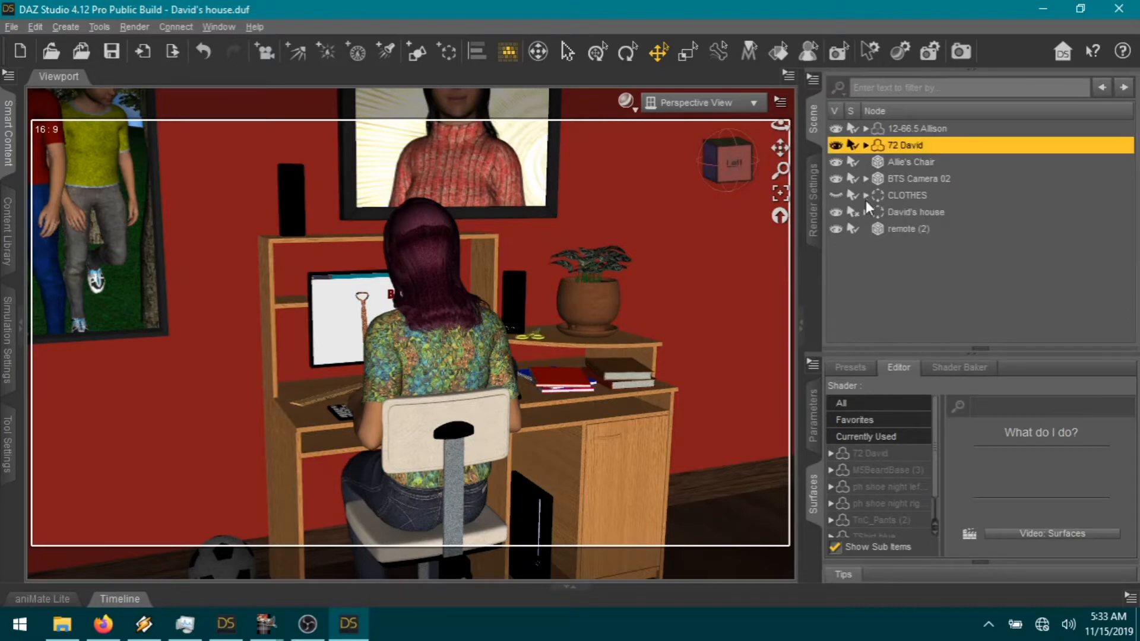
Step: Hide the furniture of Allison's room and toggle the master bedroom furniture's visibility
{"action": "left_click", "coordinate": [866, 212]}
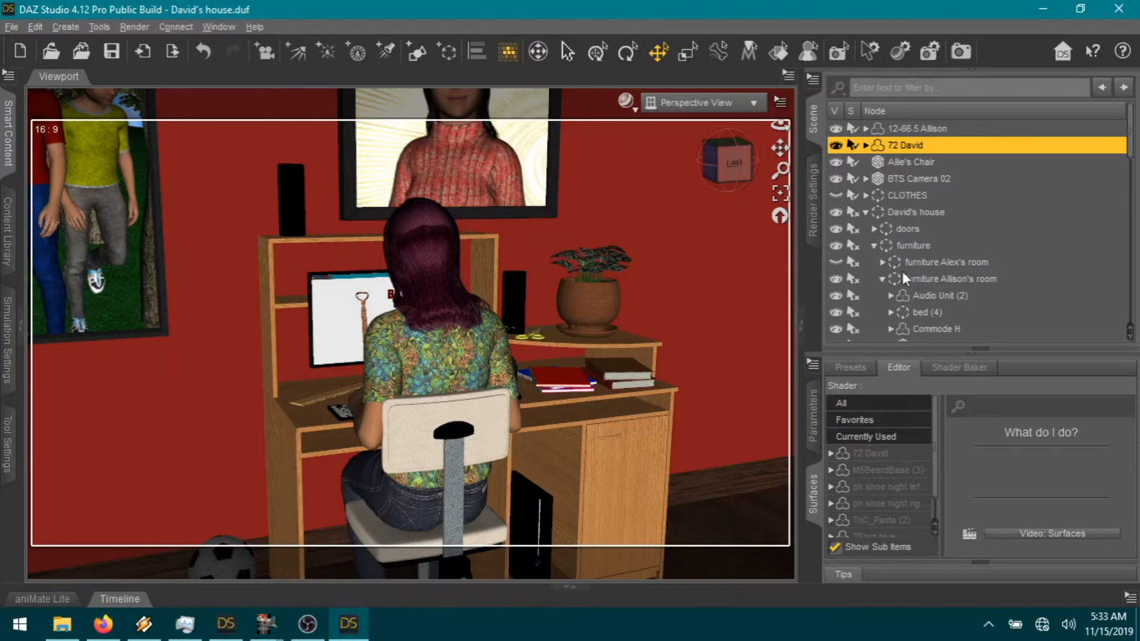
{"action": "scroll", "coordinate": [1059, 266], "scroll_direction": "down", "scroll_amount": 1}
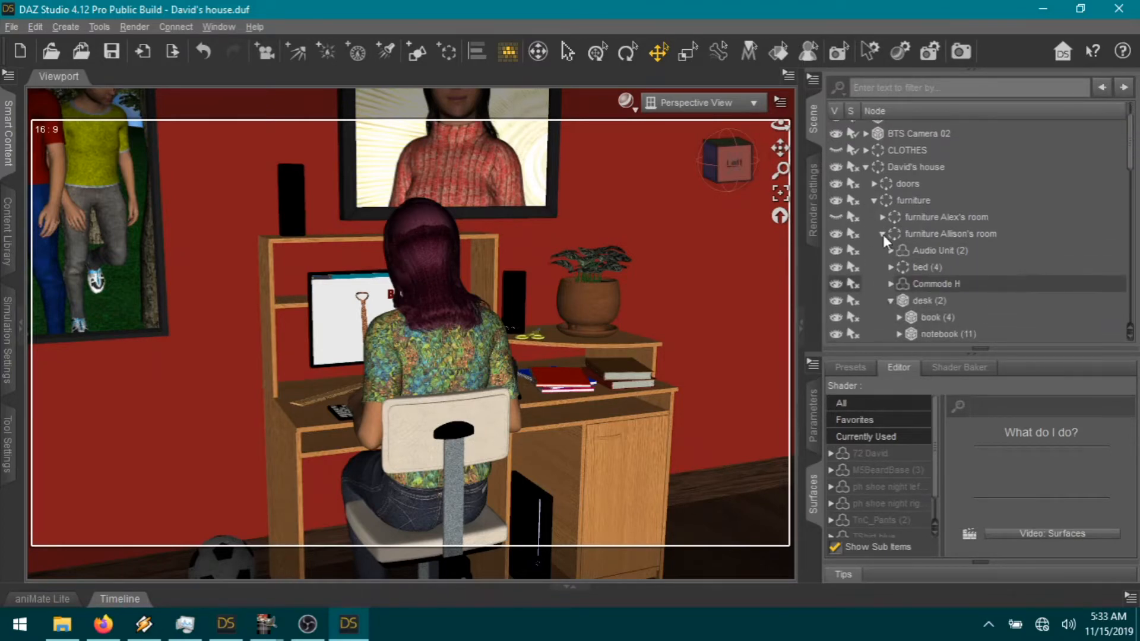
{"action": "left_click", "coordinate": [883, 234]}
{"action": "left_click", "coordinate": [835, 234]}
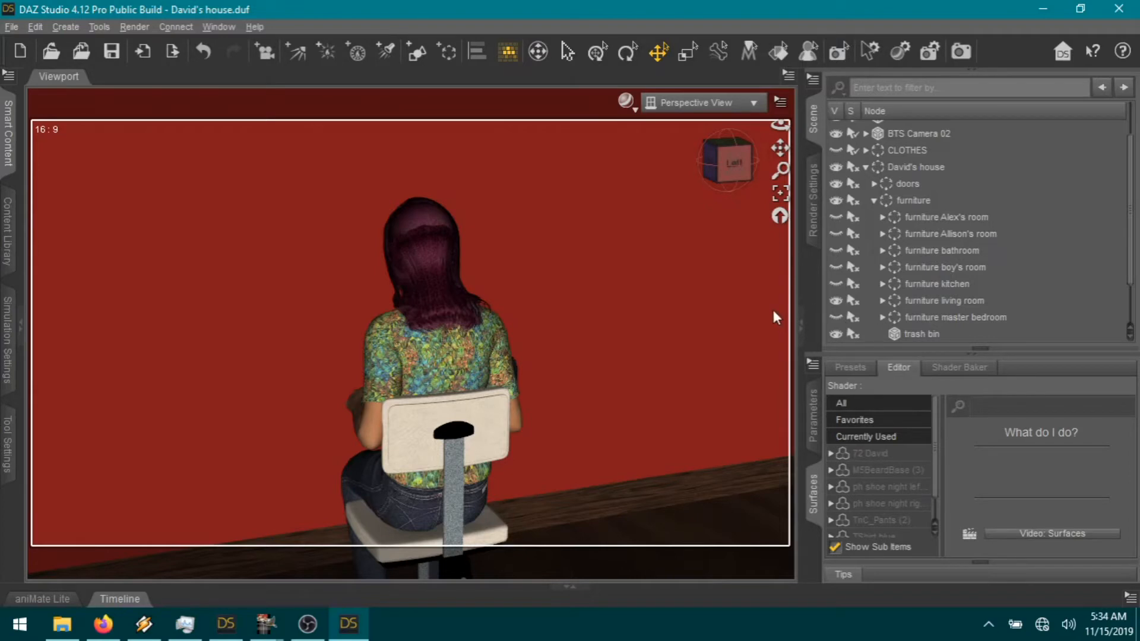
{"action": "left_click", "coordinate": [834, 320]}
{"action": "left_click", "coordinate": [866, 168]}
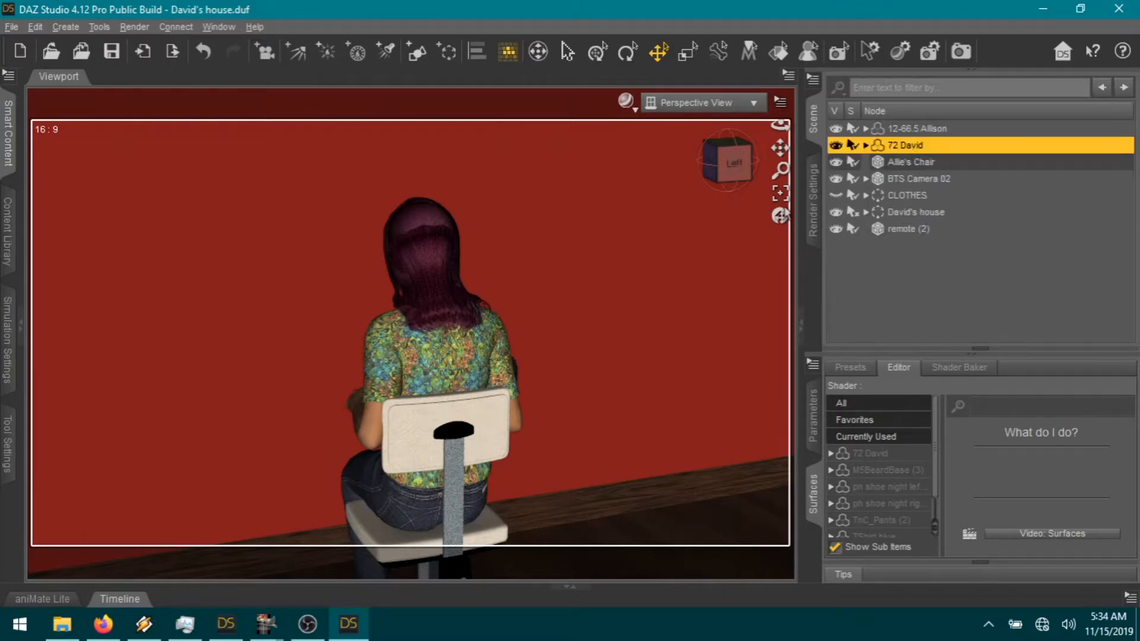
Step: Move David over to stand beside the living-room door
{"action": "left_click", "coordinate": [780, 194]}
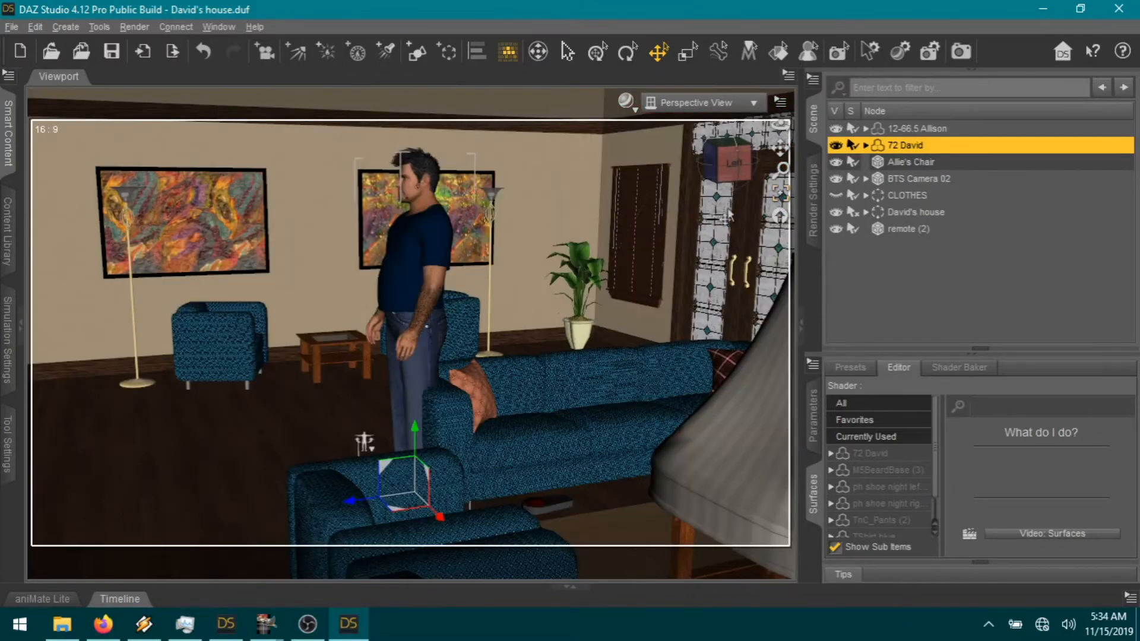
{"action": "left_click_drag", "start_coordinate": [780, 147], "coordinate": [1069, 142]}
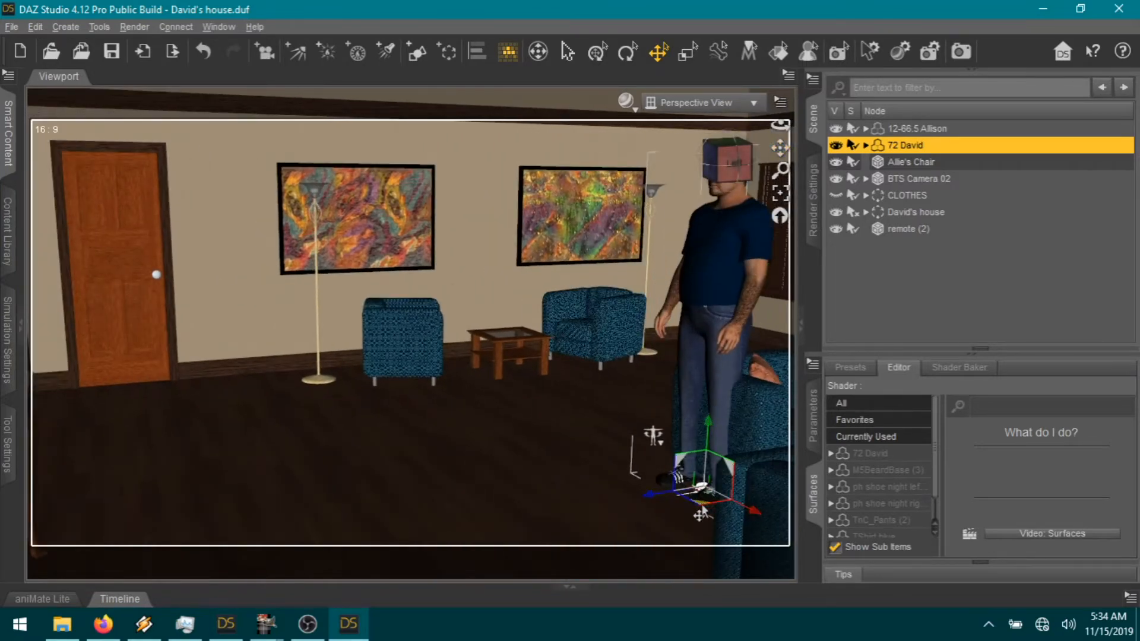
{"action": "left_click_drag", "start_coordinate": [656, 512], "coordinate": [1132, 151]}
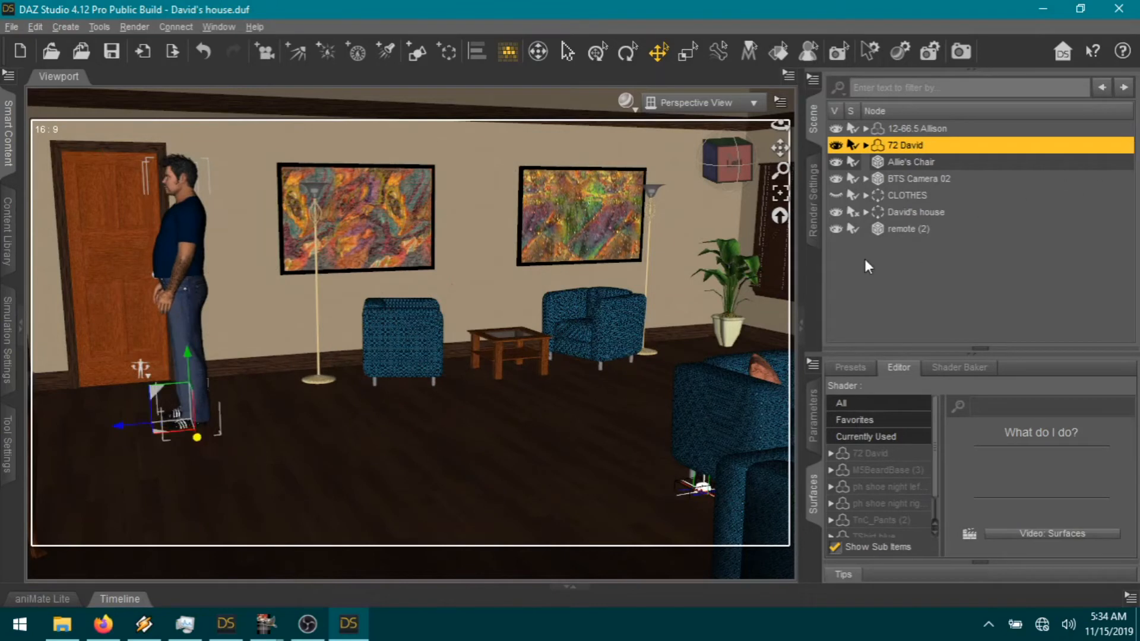
Step: Select masterdoor's door (3) and swing it open to a Z Rotate of about 90.48
{"action": "left_click", "coordinate": [866, 211]}
{"action": "left_click", "coordinate": [873, 229]}
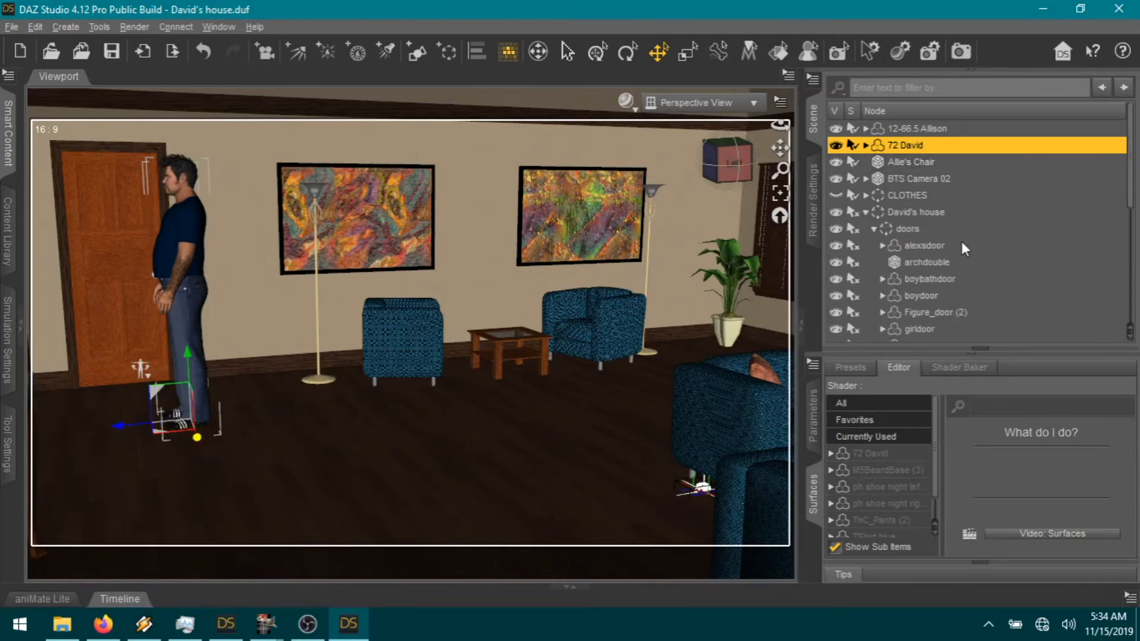
{"action": "scroll", "coordinate": [950, 273], "scroll_direction": "down", "scroll_amount": 3}
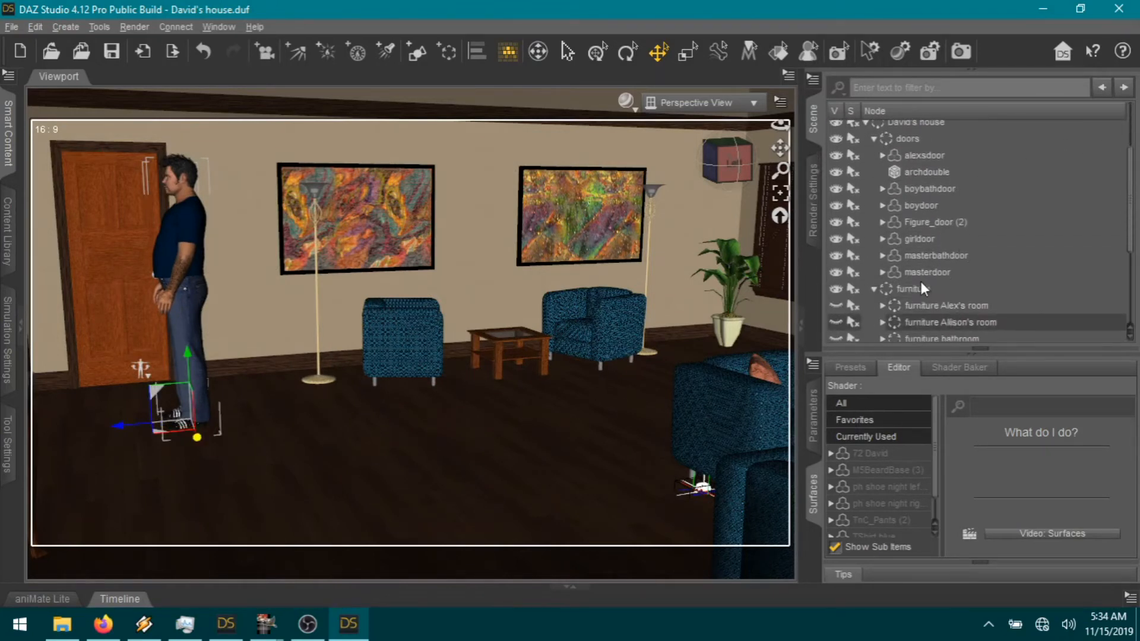
{"action": "left_click", "coordinate": [883, 272]}
{"action": "scroll", "coordinate": [962, 268], "scroll_direction": "down", "scroll_amount": 1}
{"action": "left_click", "coordinate": [923, 244]}
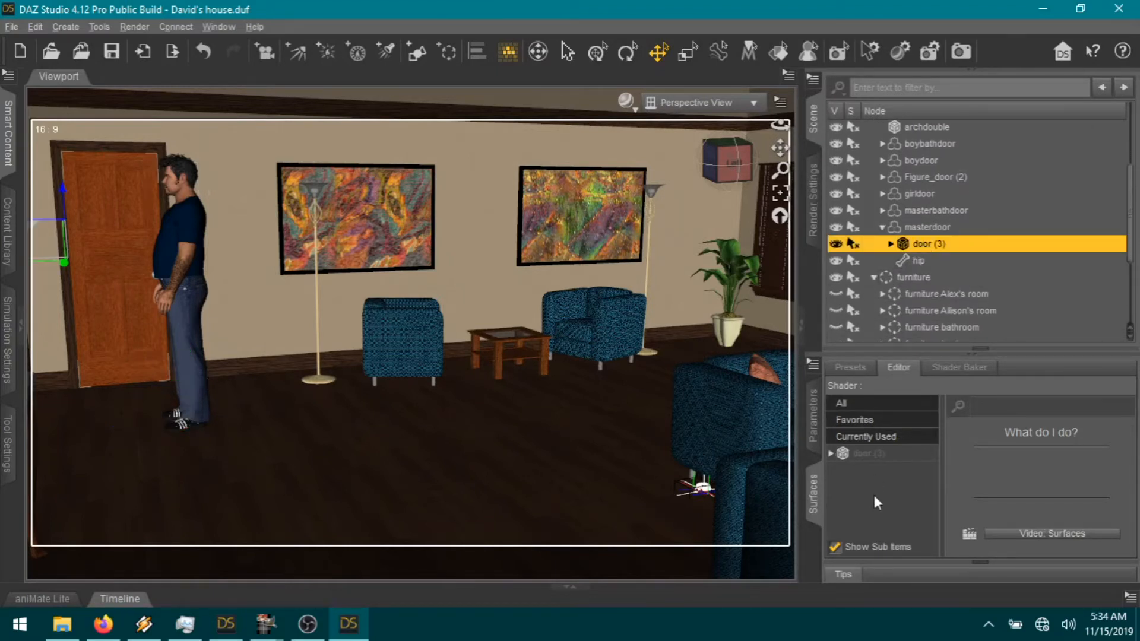
{"action": "left_click", "coordinate": [868, 453]}
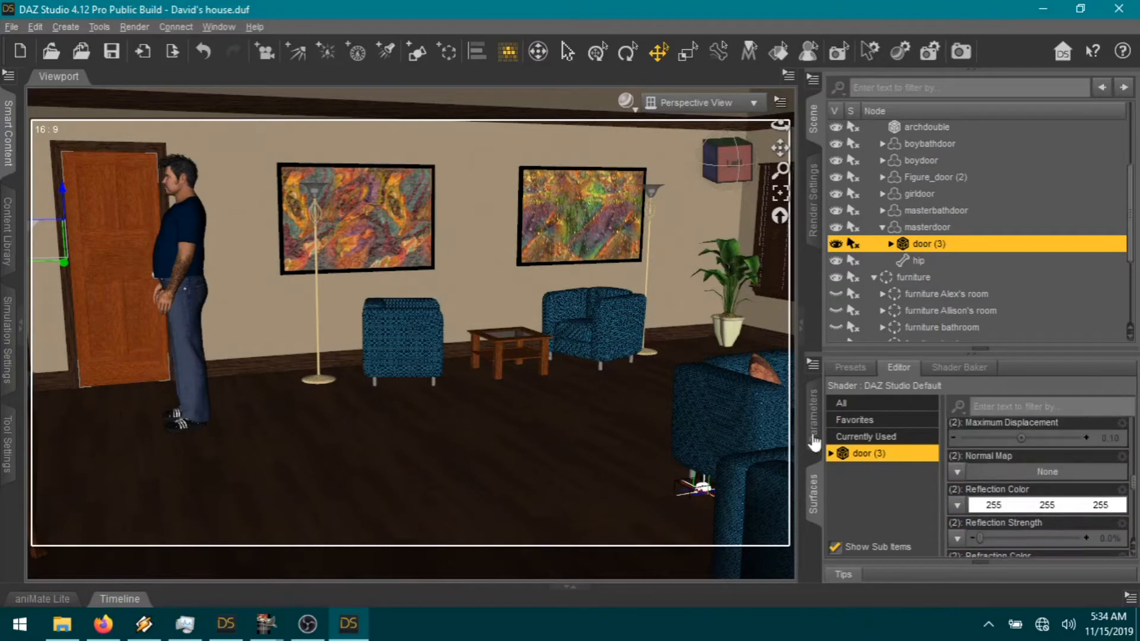
{"action": "left_click", "coordinate": [808, 421]}
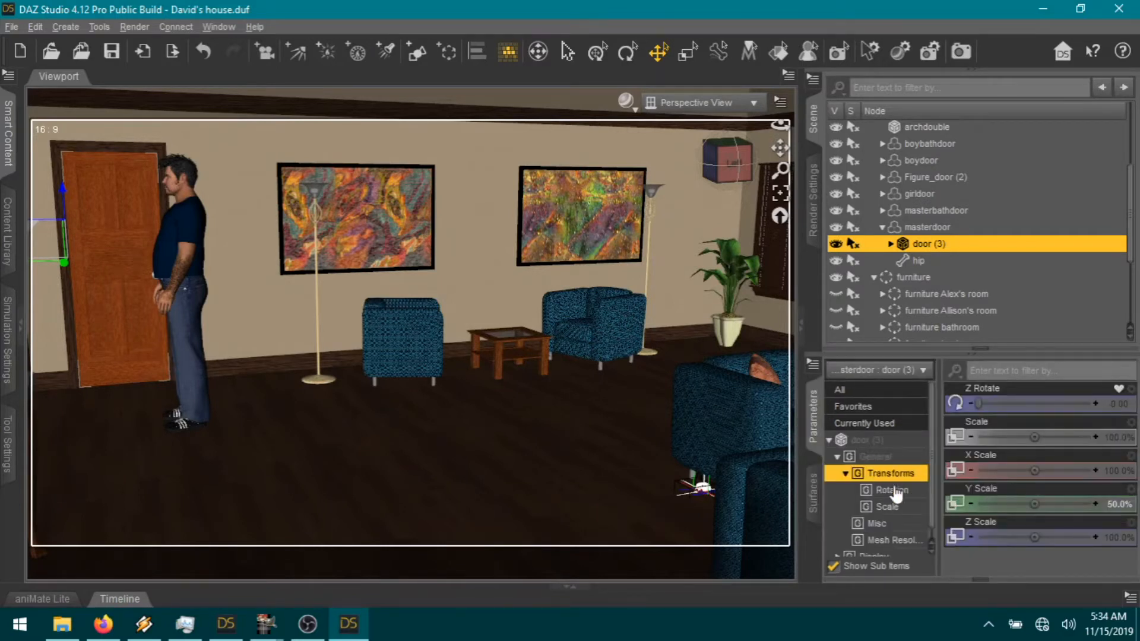
{"action": "left_click", "coordinate": [876, 446]}
{"action": "left_click_drag", "start_coordinate": [977, 403], "coordinate": [1074, 405]}
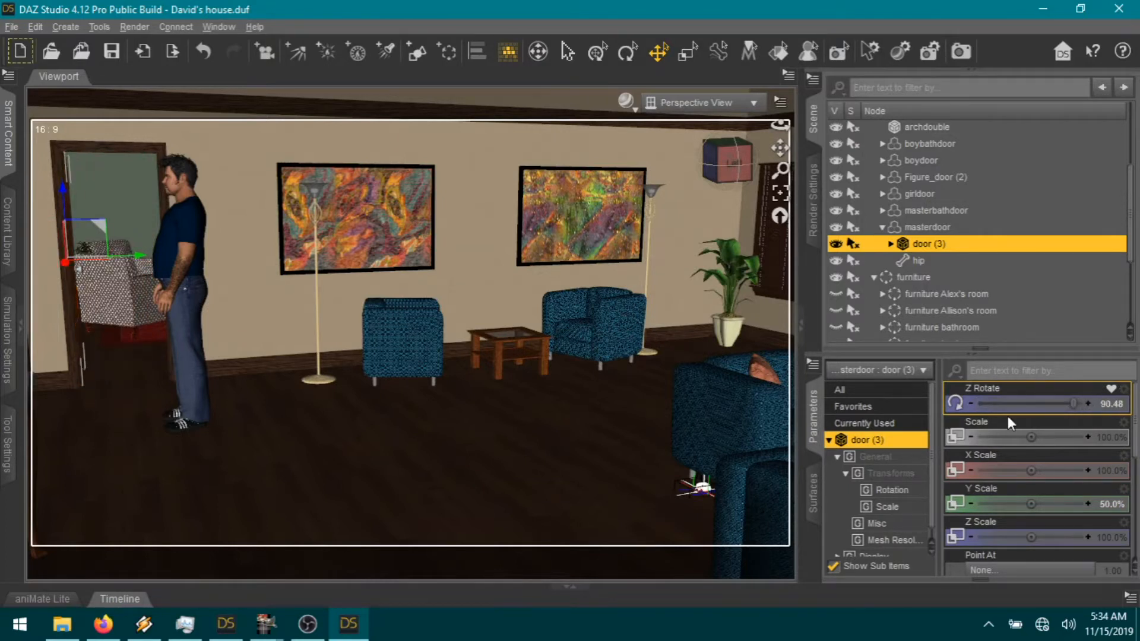
Step: Turn David to Y Rotate 90, move him into the doorway, then rotate him to about 107
{"action": "left_click", "coordinate": [208, 323]}
{"action": "left_click", "coordinate": [1117, 533]}
{"action": "type", "text": "90"}
{"action": "key", "text": "Return"}
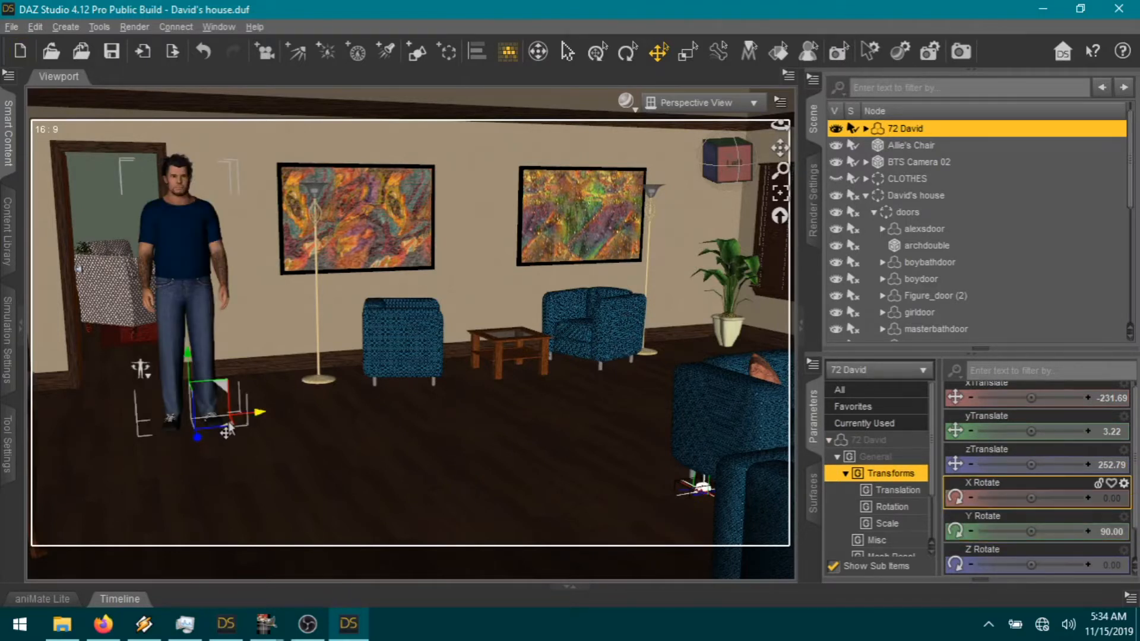
{"action": "left_click_drag", "start_coordinate": [228, 429], "coordinate": [175, 418]}
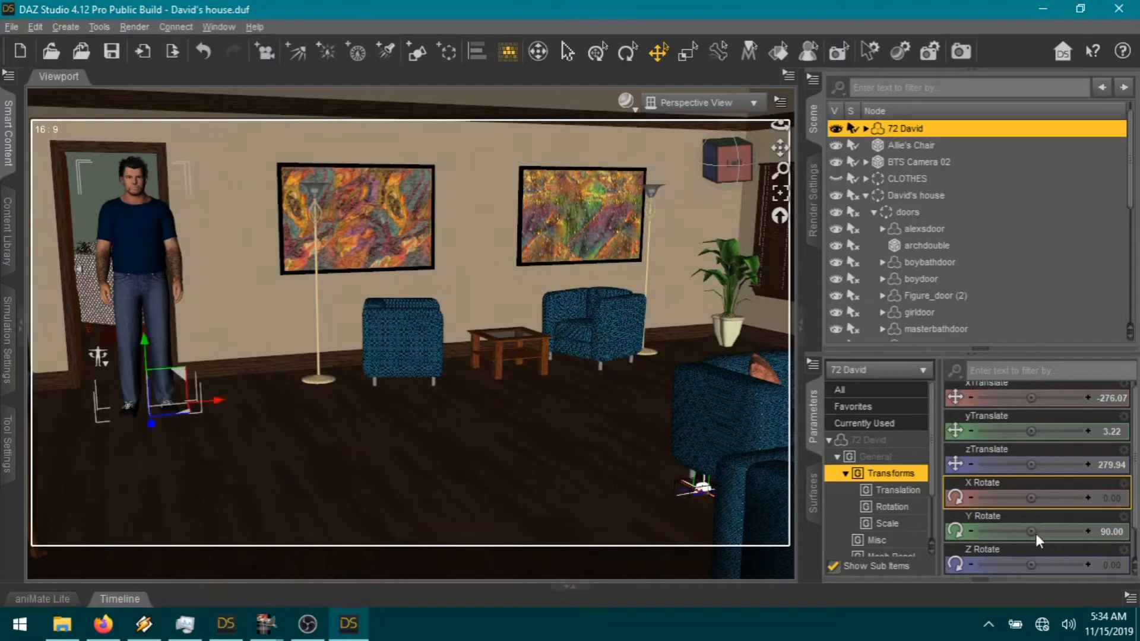
{"action": "left_click_drag", "start_coordinate": [1031, 531], "coordinate": [1054, 531]}
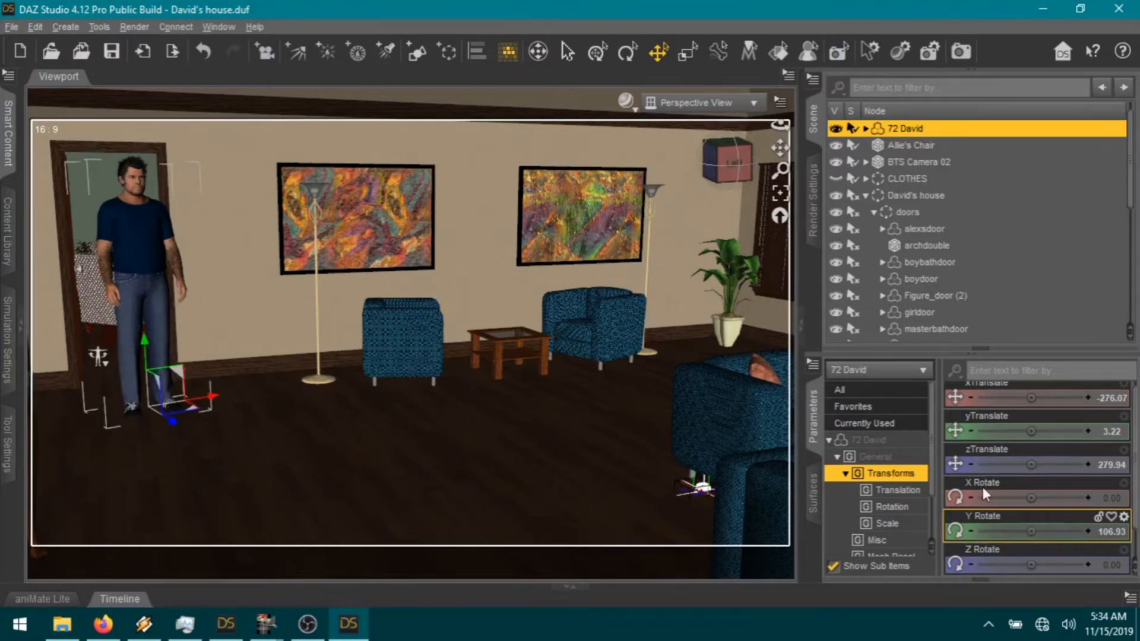
Step: Reframe the camera on David and centre him within the open doorway
{"action": "left_click", "coordinate": [781, 192]}
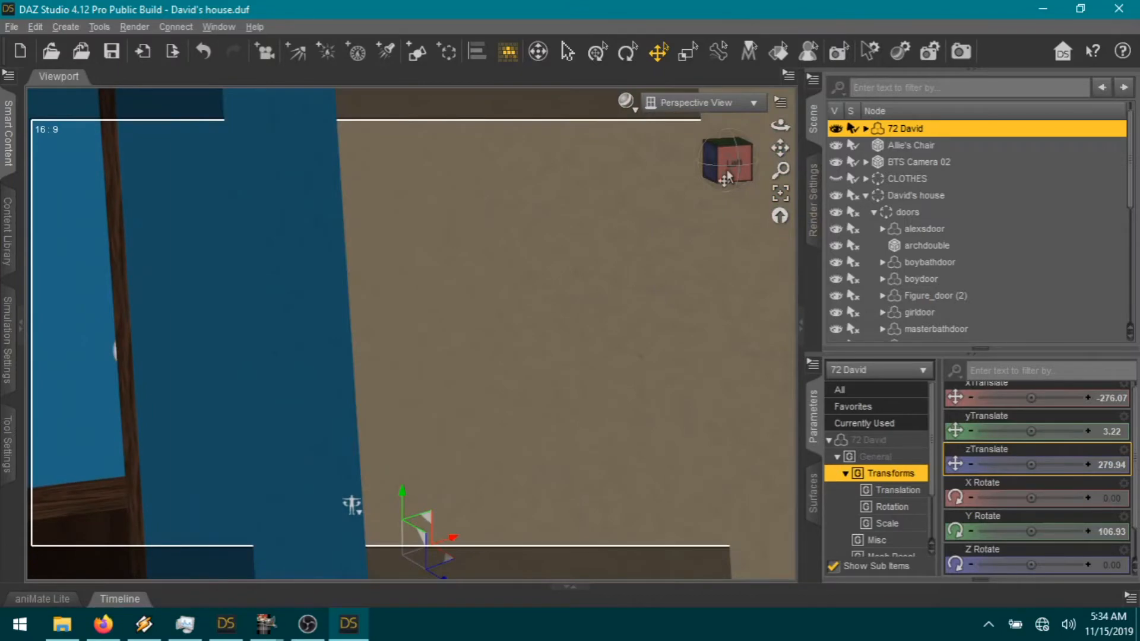
{"action": "left_click", "coordinate": [727, 177]}
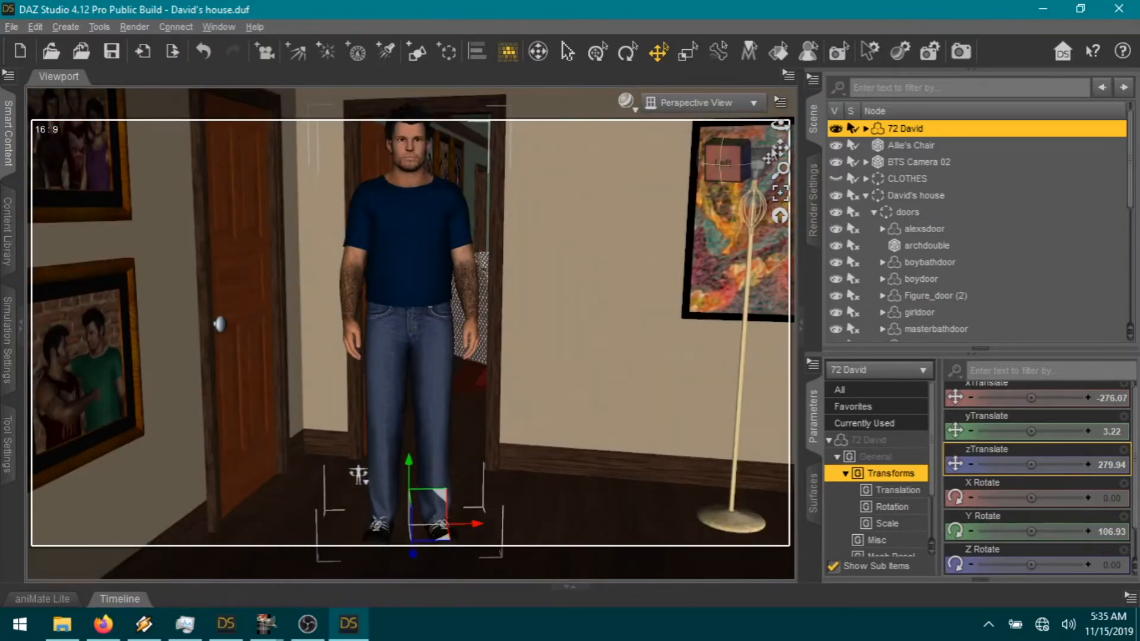
{"action": "left_click_drag", "start_coordinate": [780, 143], "coordinate": [785, 146]}
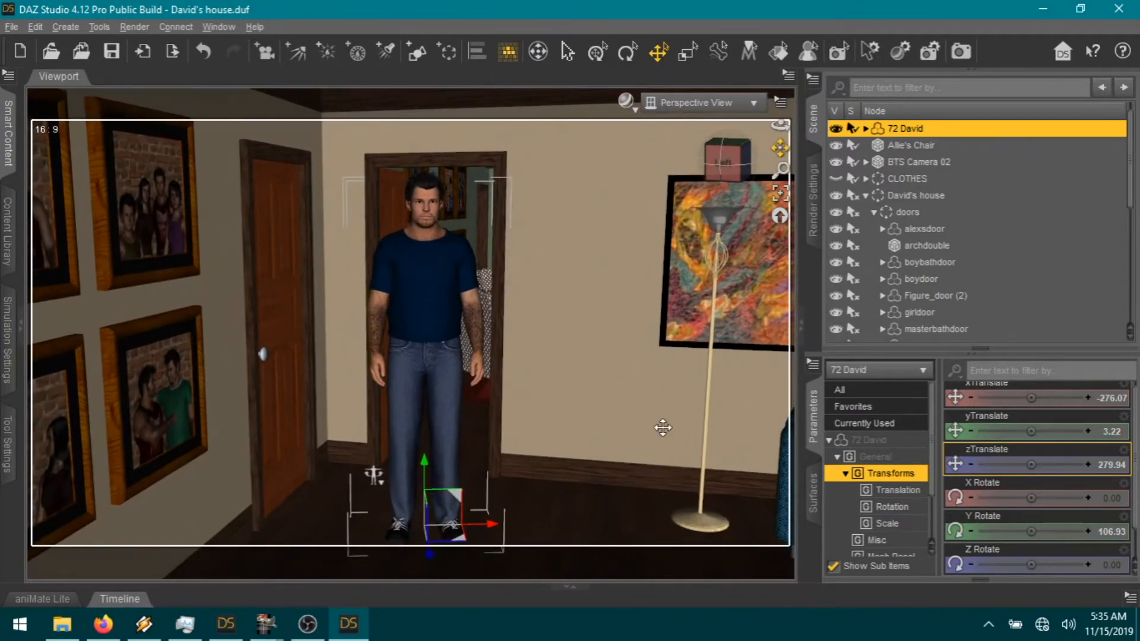
{"action": "left_click_drag", "start_coordinate": [463, 547], "coordinate": [500, 541]}
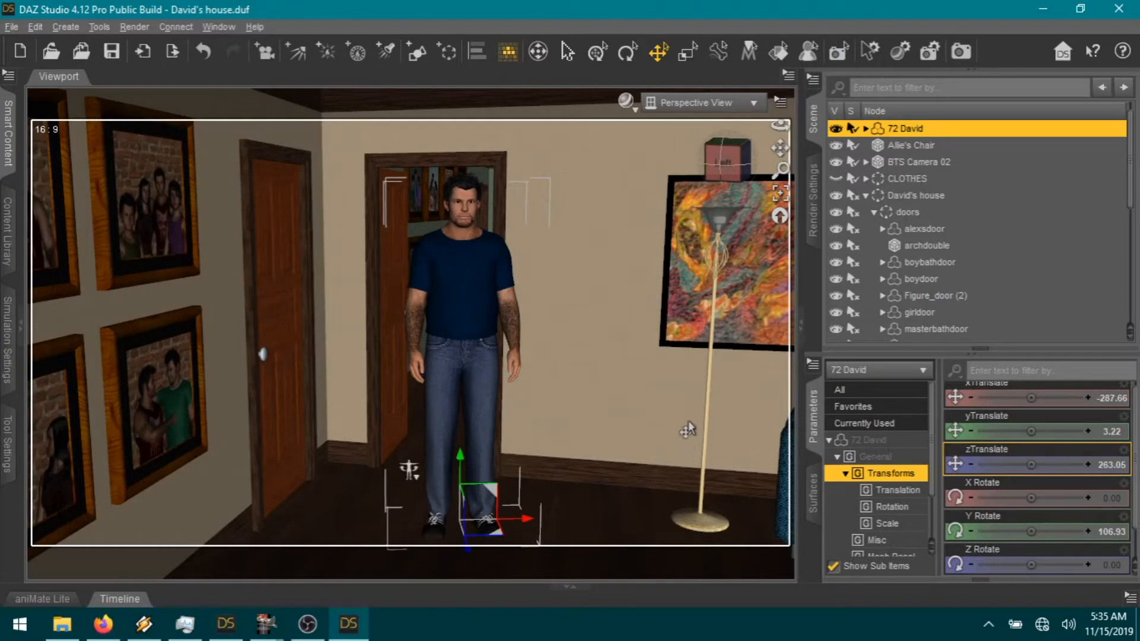
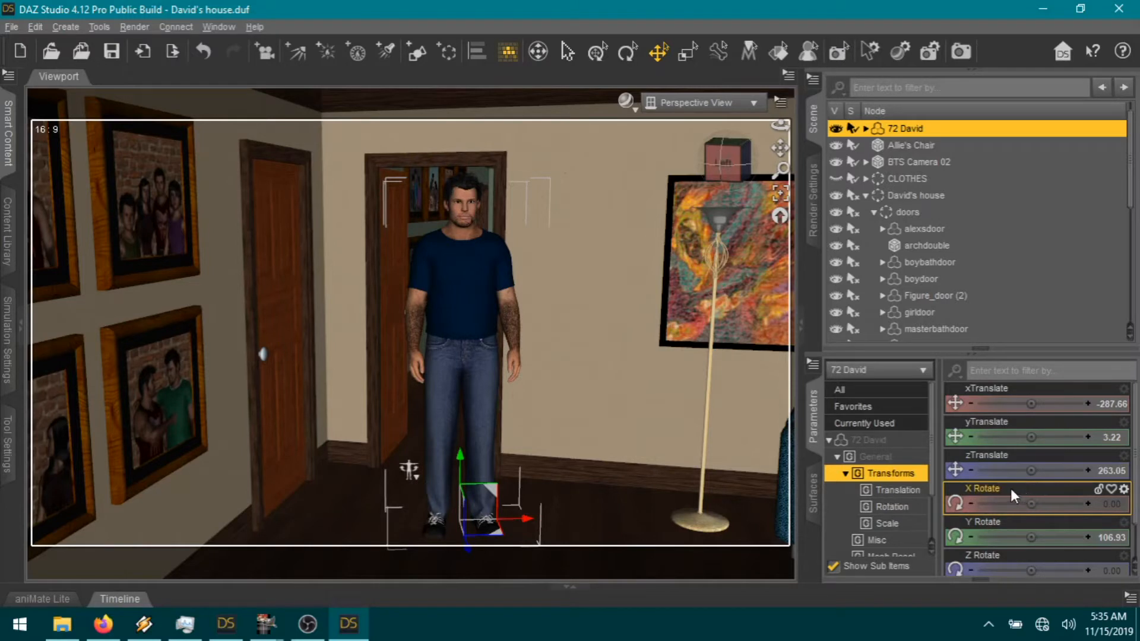
Step: Scale the 72 David figure to 0.5, then 0.75, and drop him to the floor
{"action": "scroll", "coordinate": [1023, 499], "scroll_direction": "down", "scroll_amount": 1}
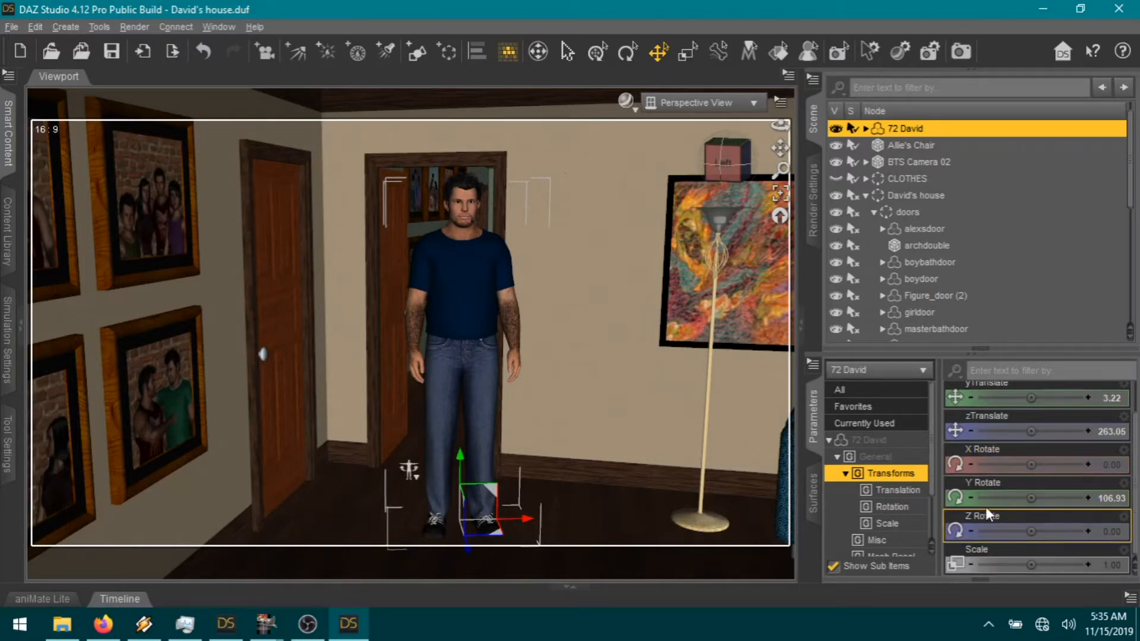
{"action": "left_click", "coordinate": [1111, 565]}
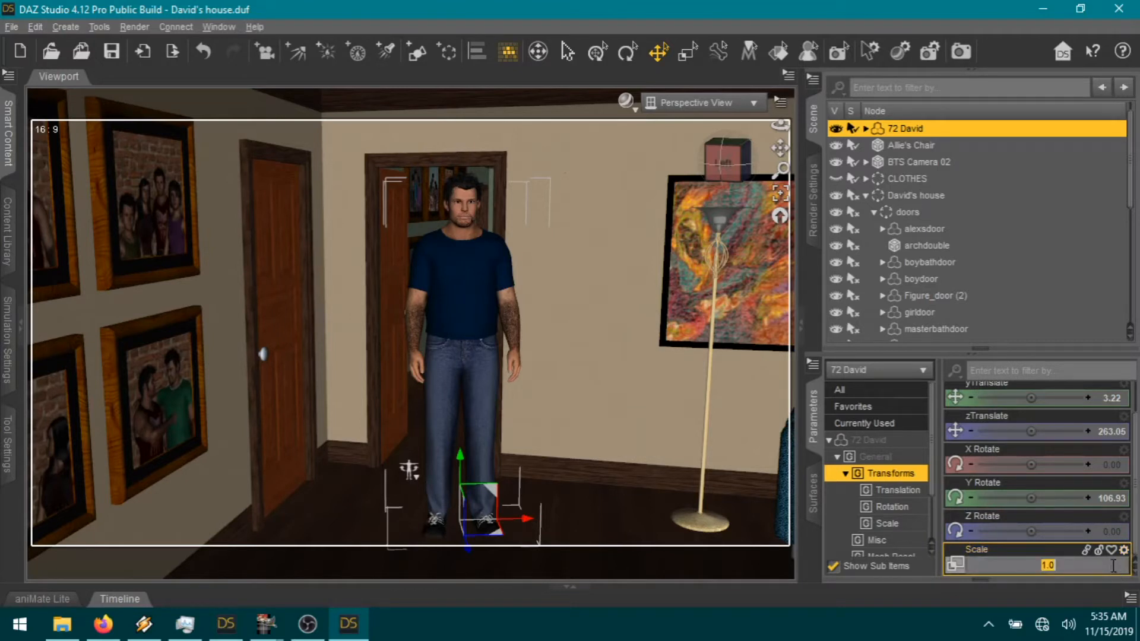
{"action": "type", "text": "0.5"}
{"action": "key", "text": "Return"}
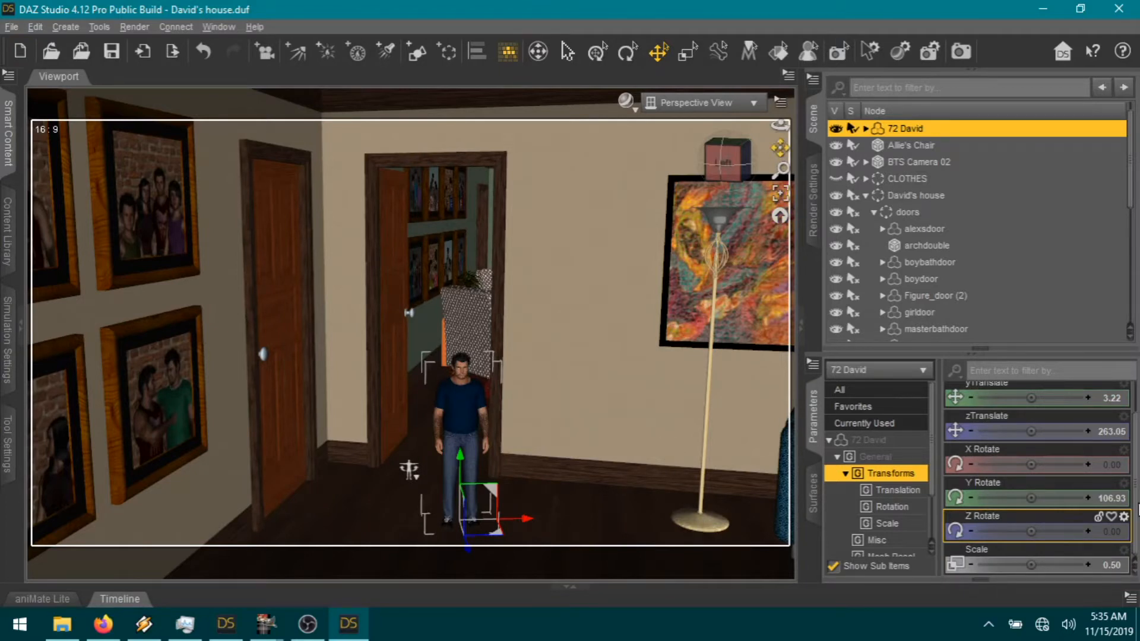
{"action": "left_click", "coordinate": [1103, 563]}
{"action": "type", "text": "75"}
{"action": "key", "text": "Return"}
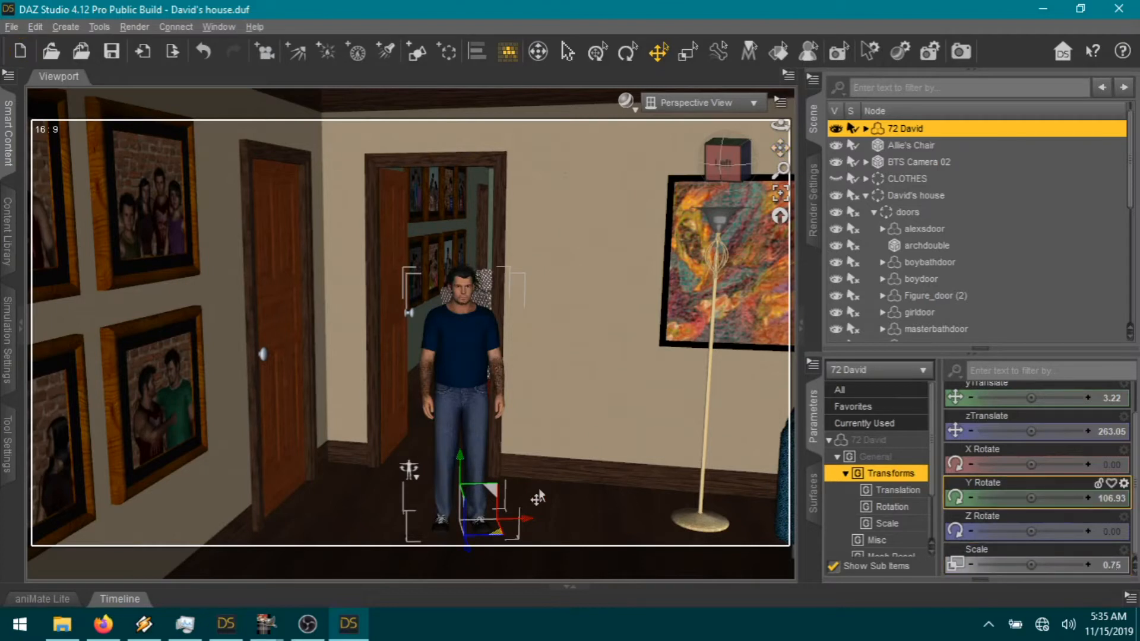
{"action": "key", "text": "ctrl+d"}
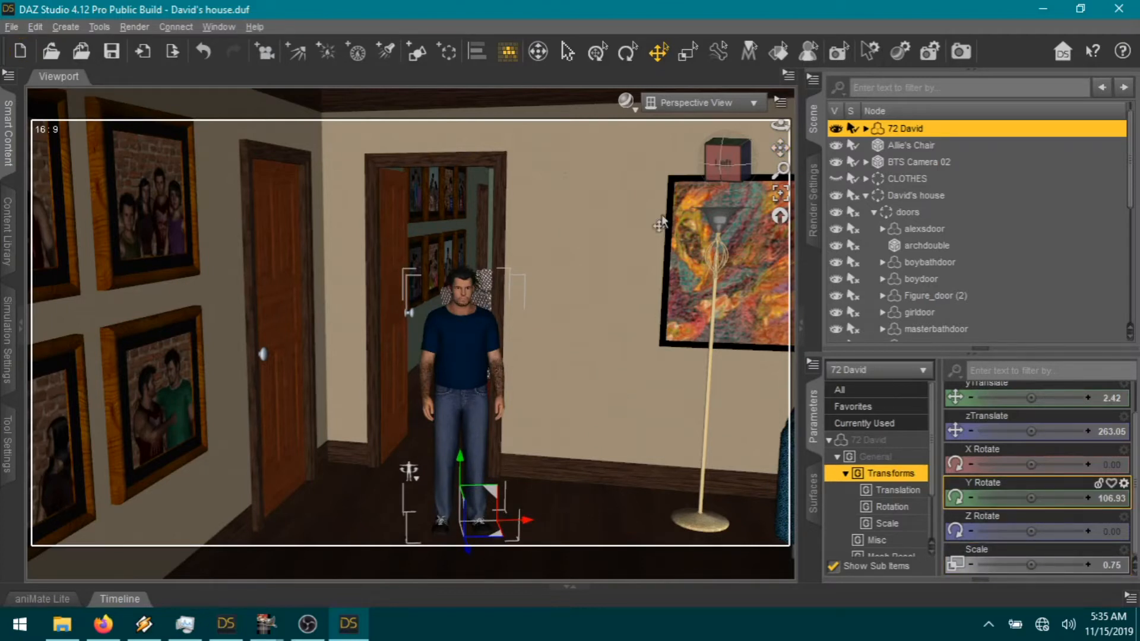
Step: Orbit to a lower angle, collapse David's house in the Scene tree and select remote (2)
{"action": "left_click_drag", "start_coordinate": [723, 171], "coordinate": [844, 172]}
{"action": "left_click", "coordinate": [865, 195]}
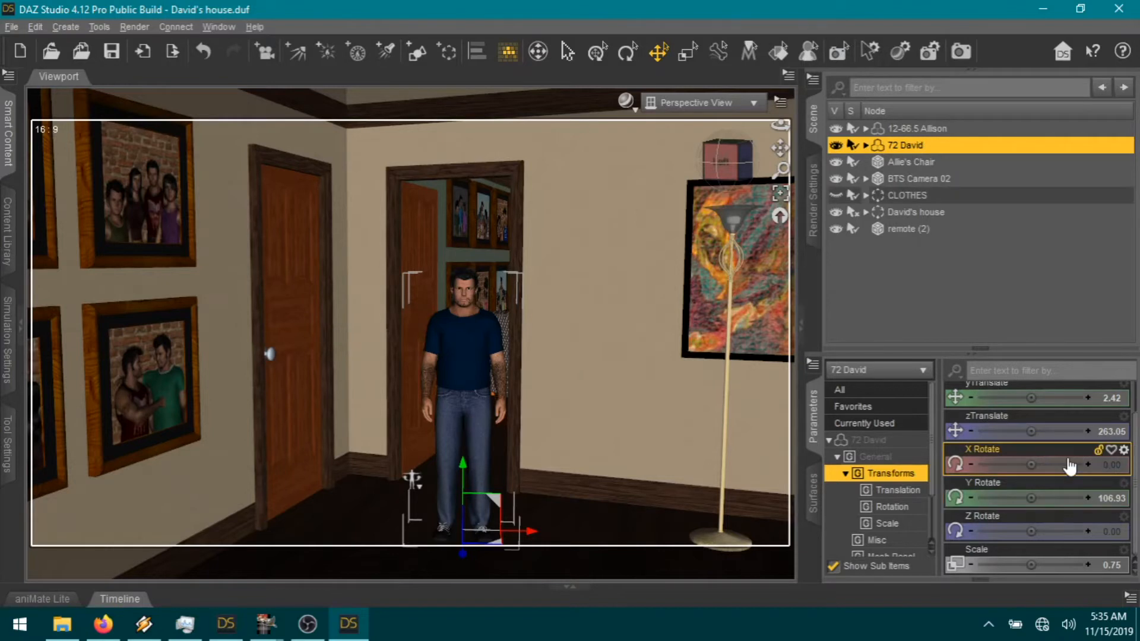
{"action": "scroll", "coordinate": [1047, 473], "scroll_direction": "up", "scroll_amount": 1}
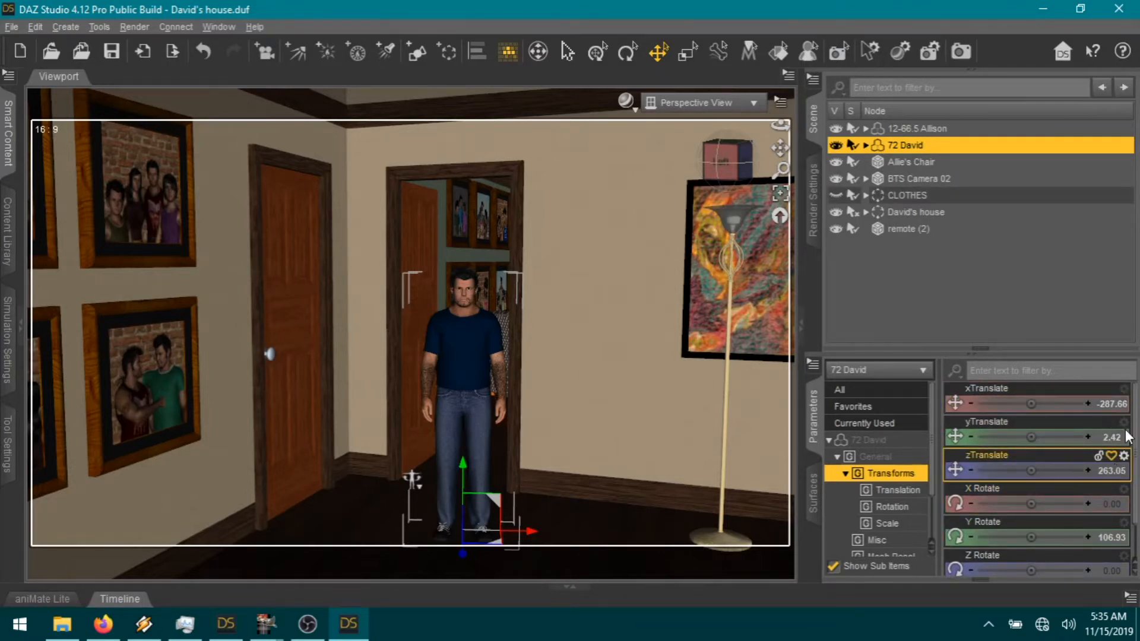
{"action": "left_click", "coordinate": [897, 231]}
Step: Set remote (2) X Translate to -287 and Z Translate to 283, and adjust its Y Rotate
{"action": "left_click", "coordinate": [1121, 407]}
{"action": "key", "text": "BackSpace"}
{"action": "type", "text": "-287"}
{"action": "key", "text": "Return"}
{"action": "left_click", "coordinate": [1108, 469]}
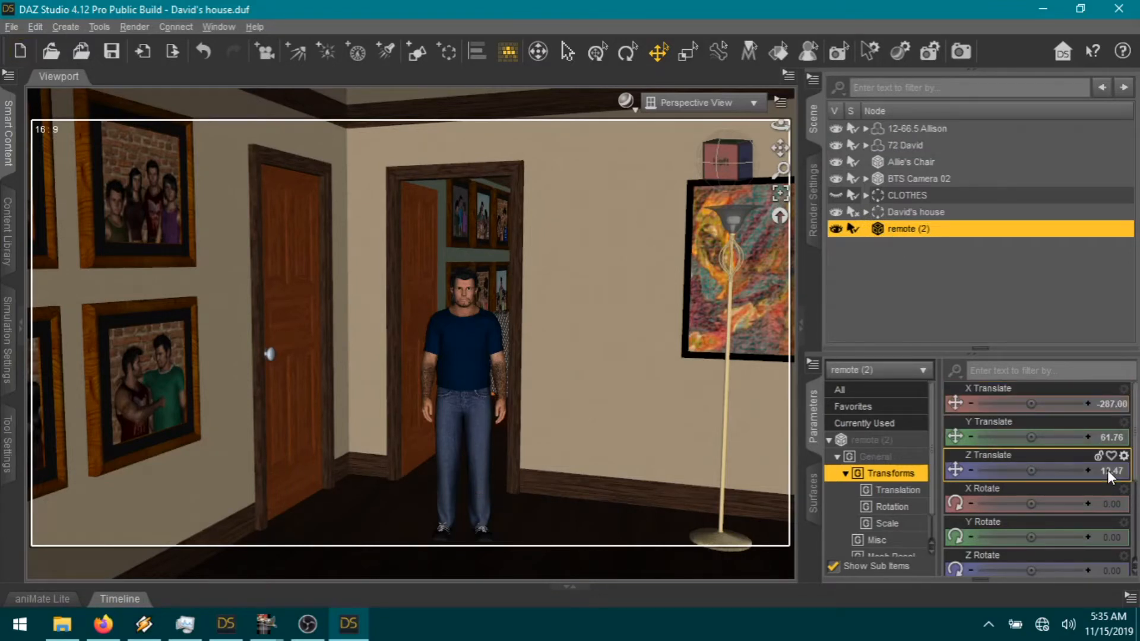
{"action": "type", "text": "283"}
{"action": "key", "text": "Return"}
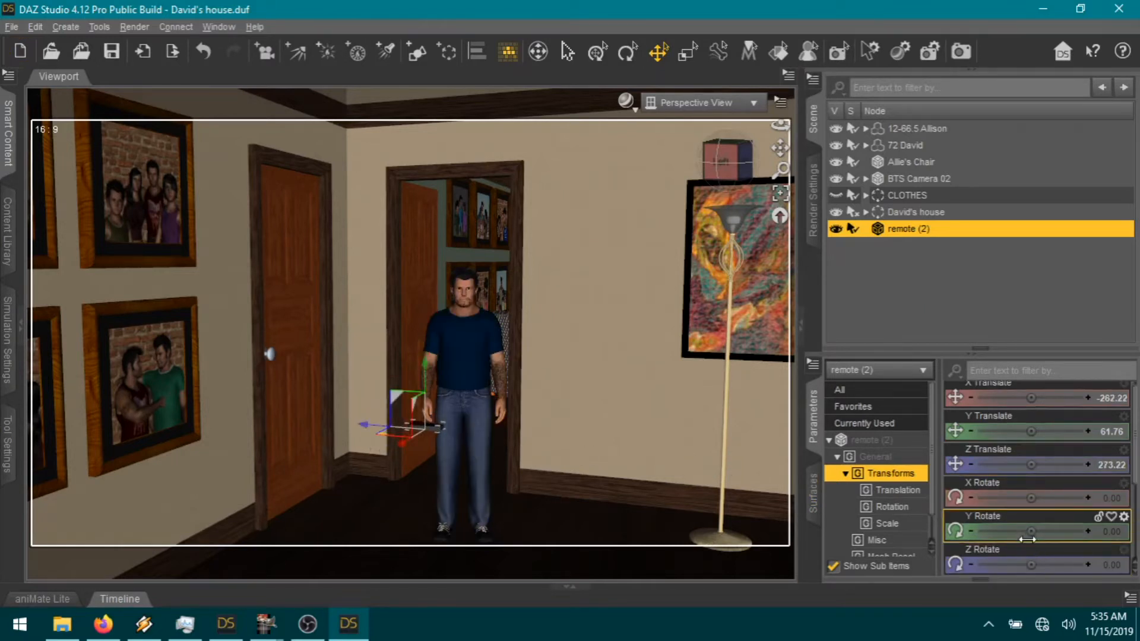
{"action": "mouse_move", "coordinate": [1046, 532]}
{"action": "left_mouse_down"}
{"action": "mouse_move", "coordinate": [1061, 532]}
{"action": "mouse_move", "coordinate": [1031, 533]}
{"action": "left_mouse_up"}
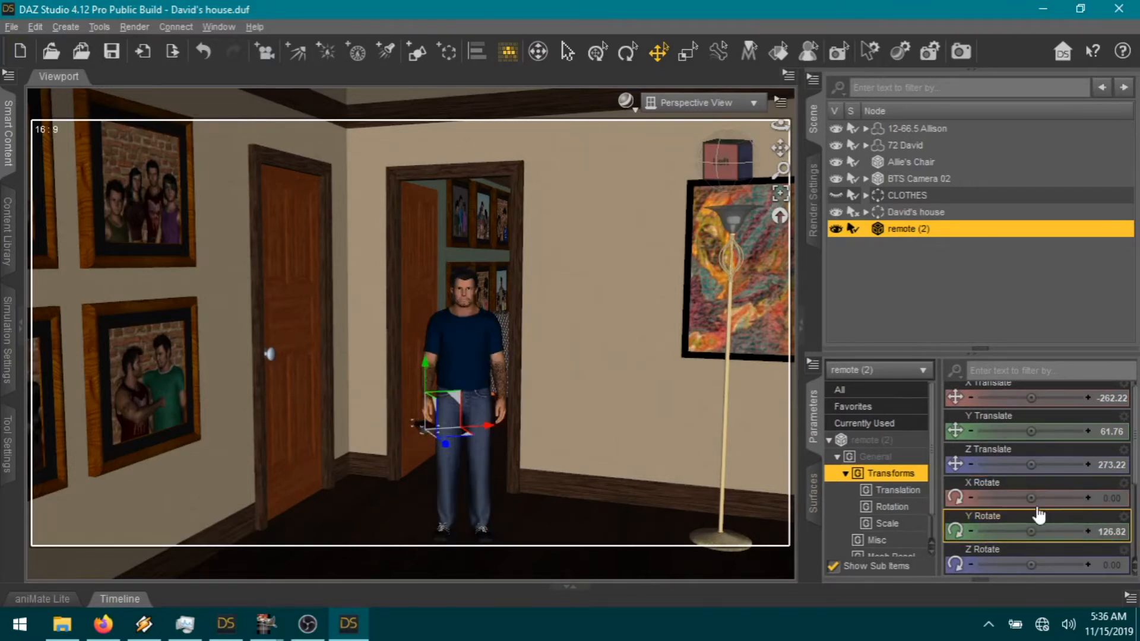
Step: Rotate the remote and move it up into David's right hand, then frame it in view
{"action": "left_click", "coordinate": [628, 52]}
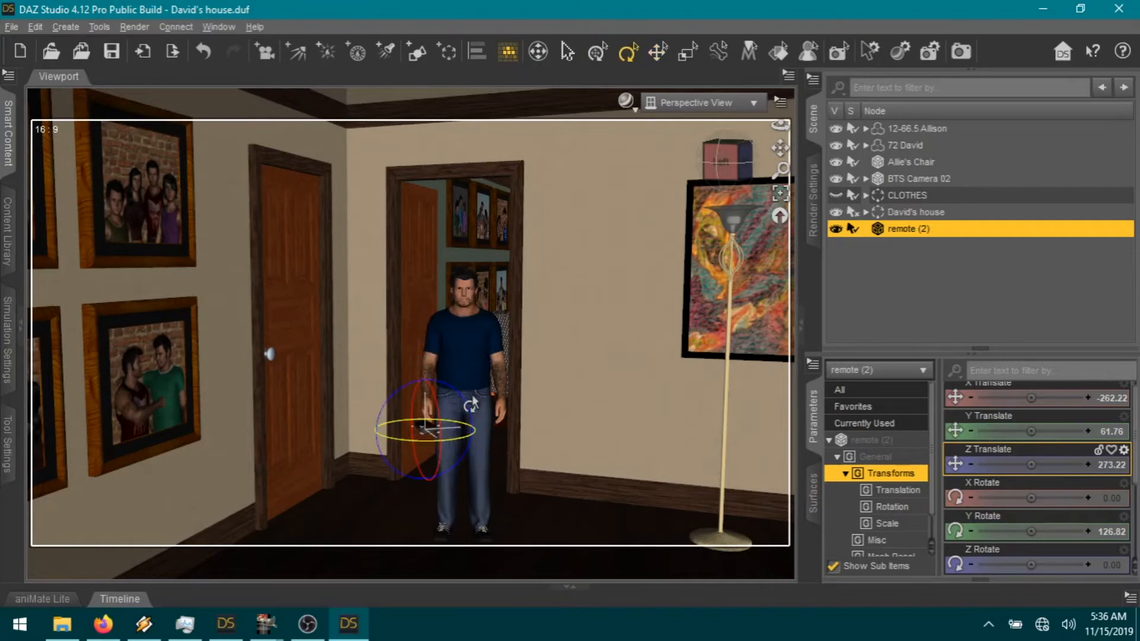
{"action": "left_click_drag", "start_coordinate": [464, 403], "coordinate": [423, 385]}
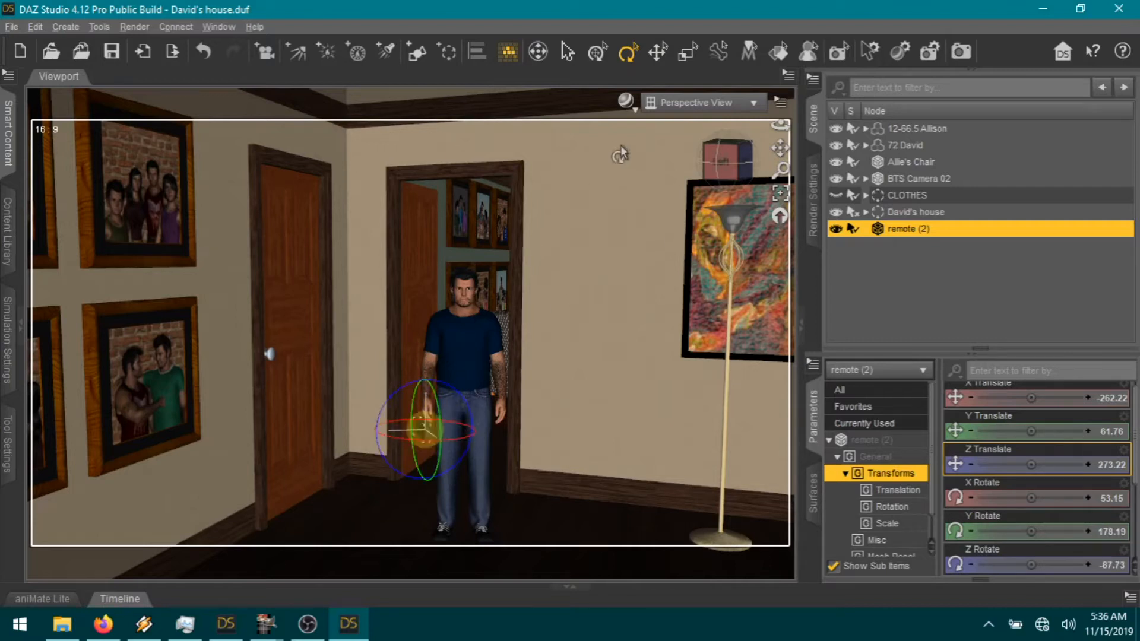
{"action": "left_click", "coordinate": [658, 51]}
{"action": "left_click_drag", "start_coordinate": [400, 440], "coordinate": [407, 437]}
{"action": "left_click_drag", "start_coordinate": [432, 372], "coordinate": [403, 422]}
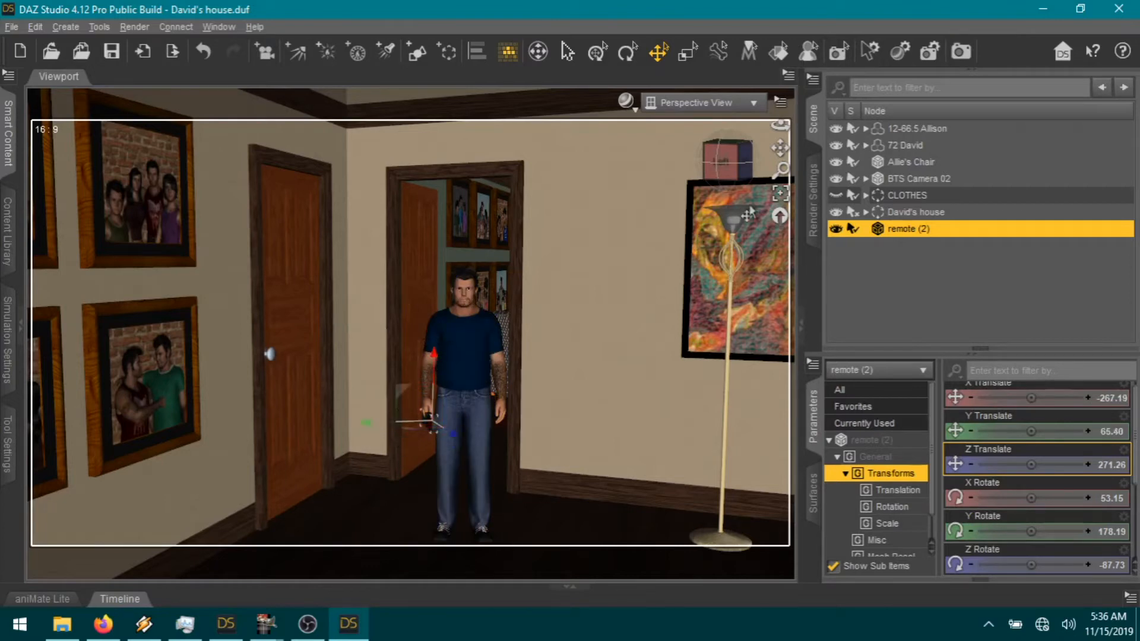
{"action": "right_click", "coordinate": [780, 194]}
{"action": "scroll", "coordinate": [586, 333], "scroll_direction": "up", "scroll_amount": 6}
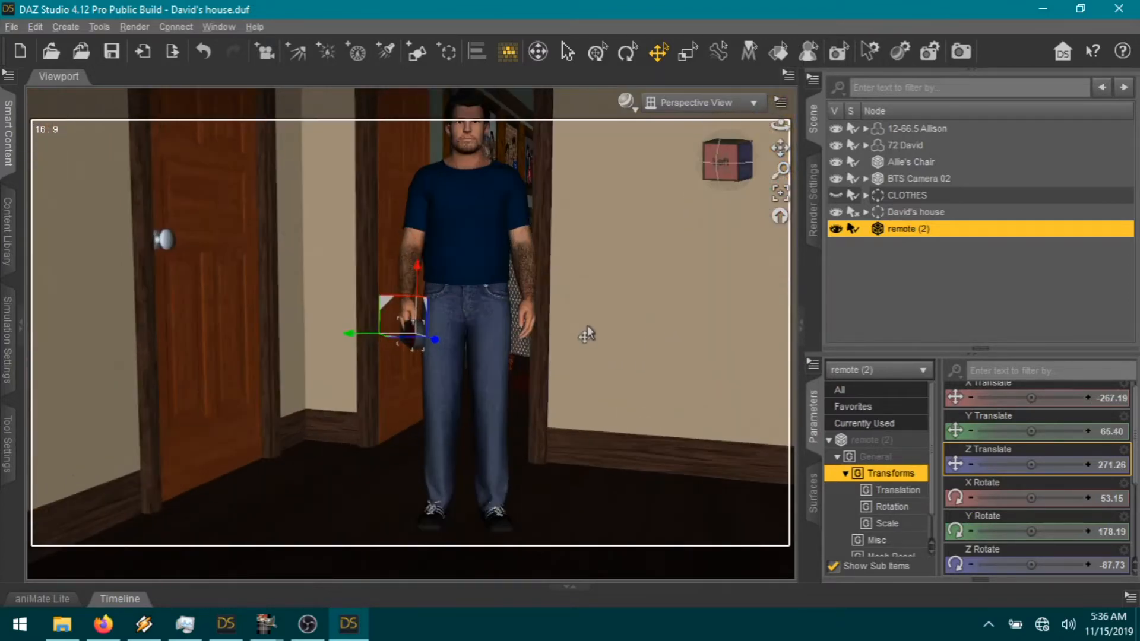
{"action": "scroll", "coordinate": [587, 334], "scroll_direction": "up", "scroll_amount": 5}
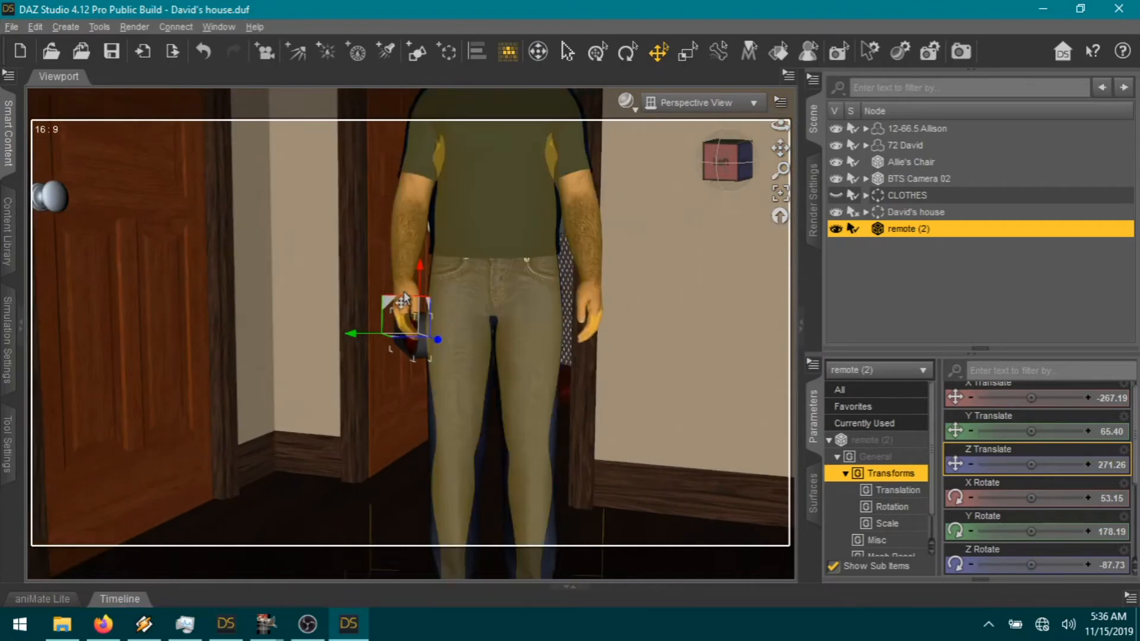
{"action": "left_click", "coordinate": [405, 296]}
Step: Review David's right hand pose sliders and shift the remote slightly within the hand
{"action": "left_click", "coordinate": [404, 297]}
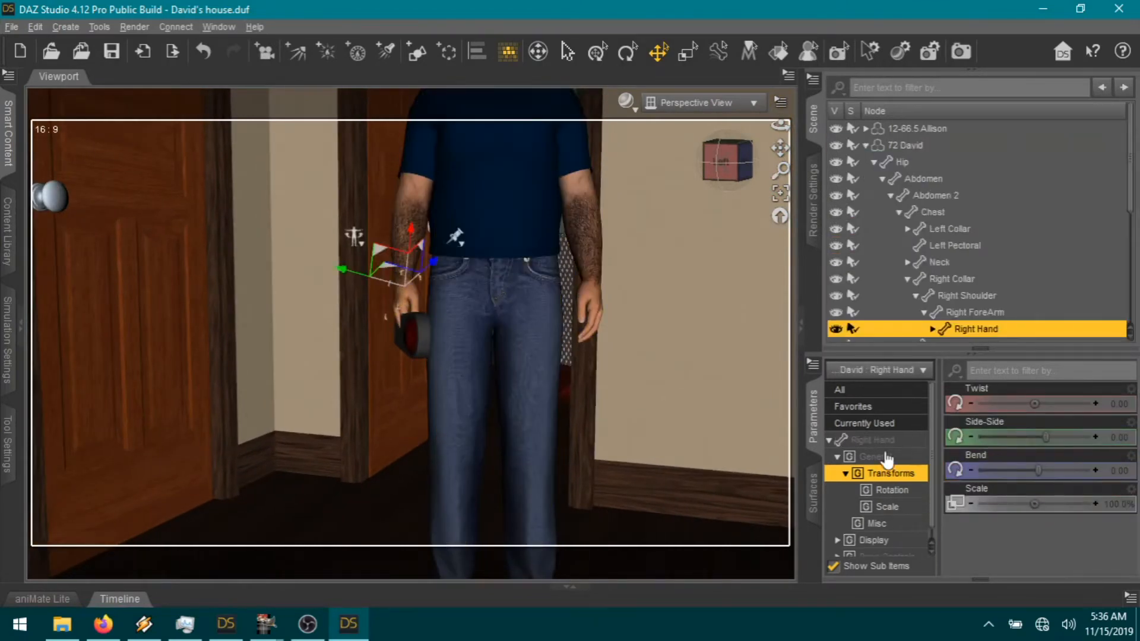
{"action": "left_click", "coordinate": [871, 442]}
{"action": "scroll", "coordinate": [1039, 522], "scroll_direction": "down", "scroll_amount": 5}
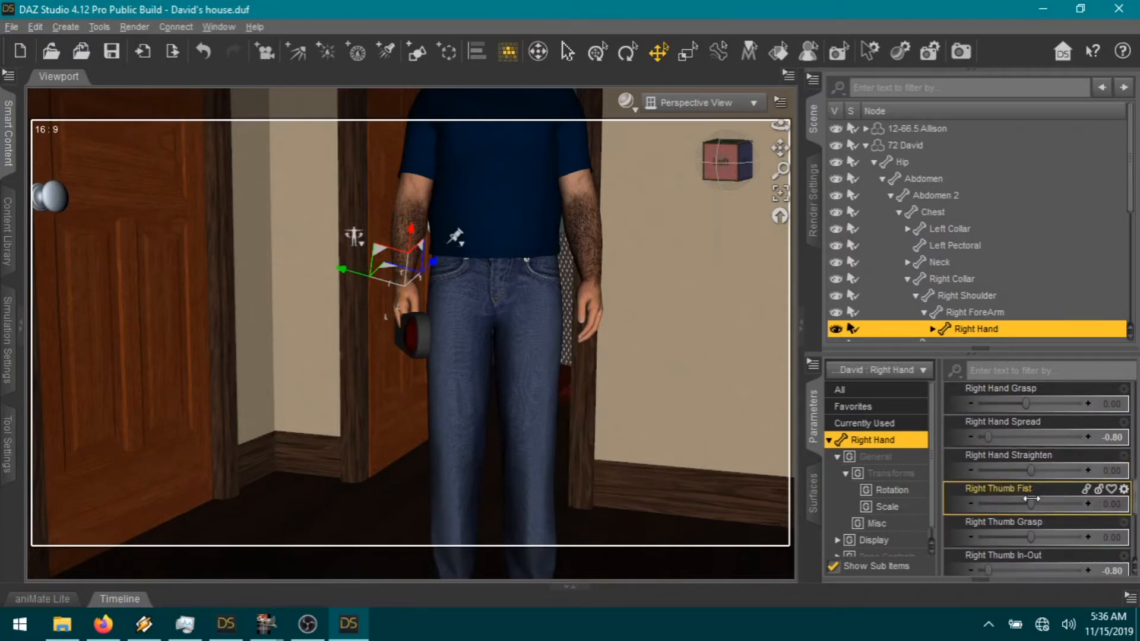
{"action": "scroll", "coordinate": [1037, 475], "scroll_direction": "up", "scroll_amount": 5}
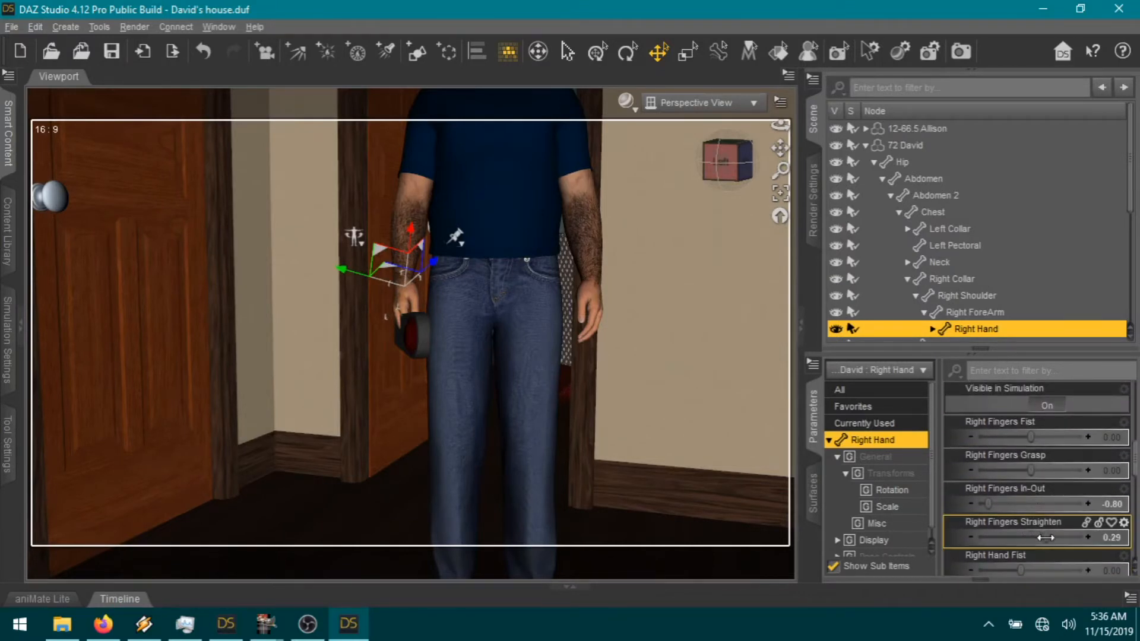
{"action": "scroll", "coordinate": [1064, 538], "scroll_direction": "down", "scroll_amount": 5}
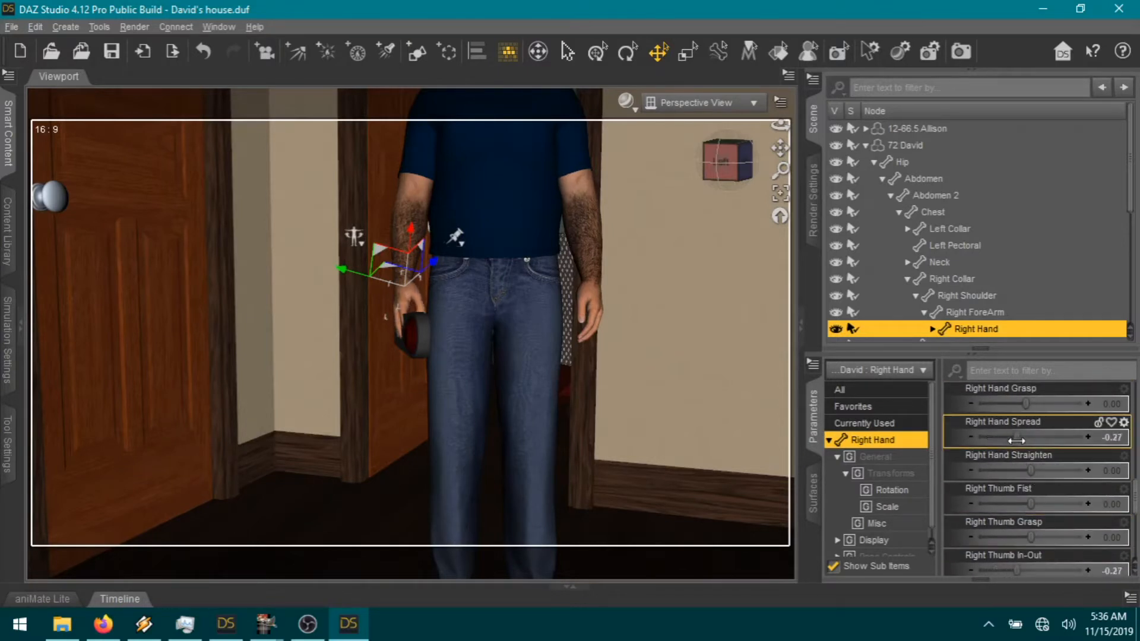
{"action": "left_click", "coordinate": [391, 348]}
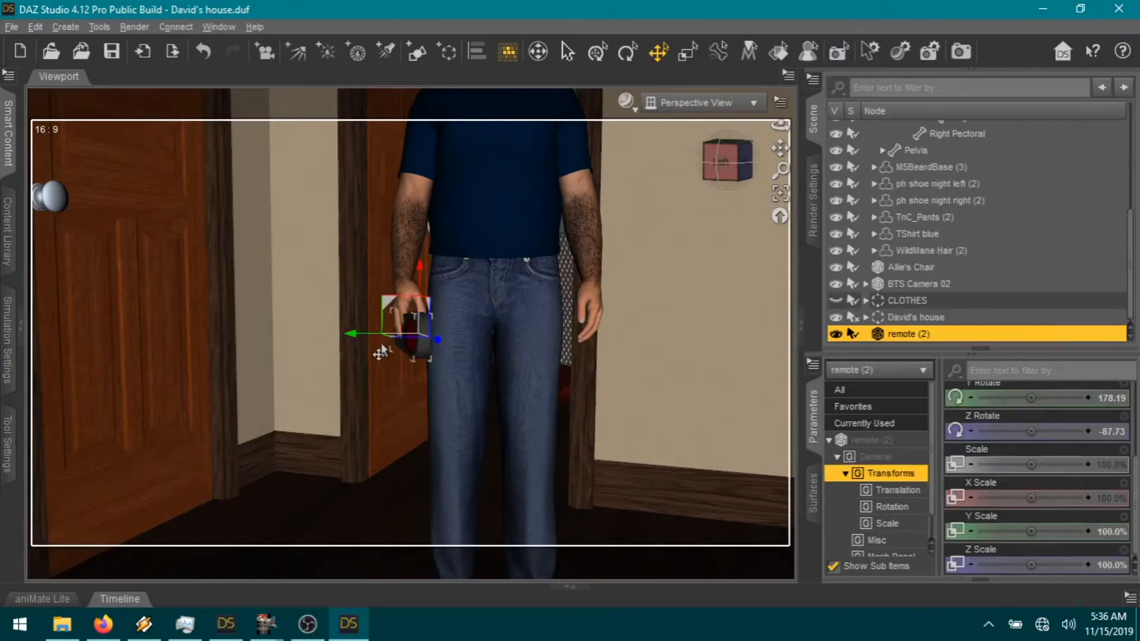
{"action": "left_click_drag", "start_coordinate": [354, 340], "coordinate": [361, 339]}
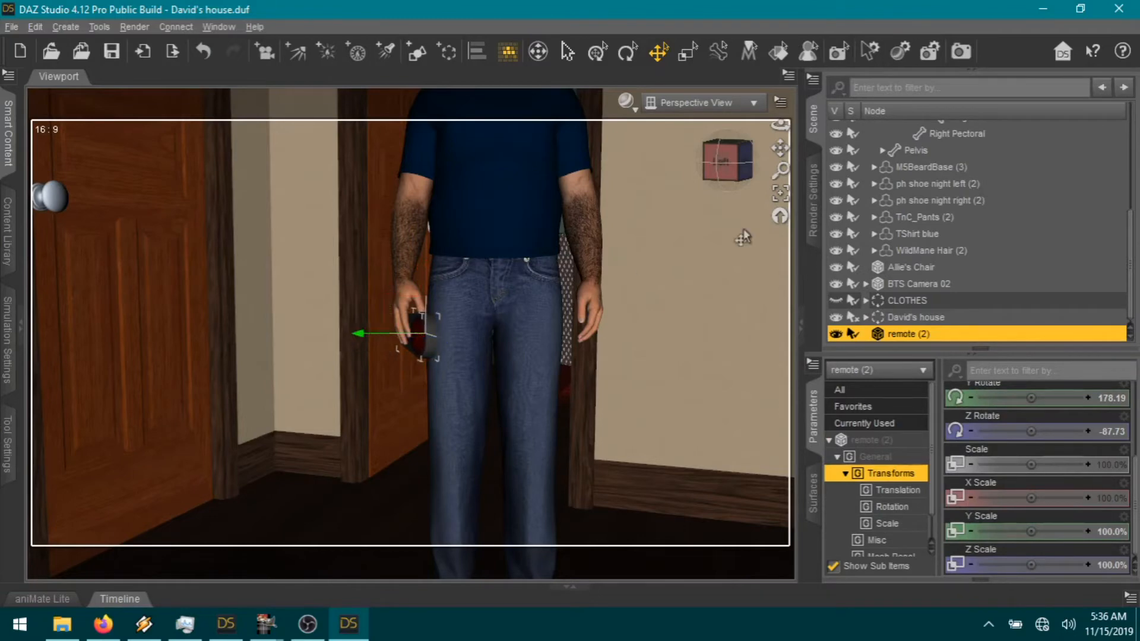
{"action": "mouse_move", "coordinate": [741, 161]}
{"action": "left_mouse_down"}
{"action": "mouse_move", "coordinate": [740, 202]}
{"action": "mouse_move", "coordinate": [755, 201]}
{"action": "mouse_move", "coordinate": [772, 155]}
{"action": "mouse_move", "coordinate": [761, 156]}
{"action": "mouse_move", "coordinate": [774, 155]}
{"action": "mouse_move", "coordinate": [732, 178]}
{"action": "left_mouse_up"}
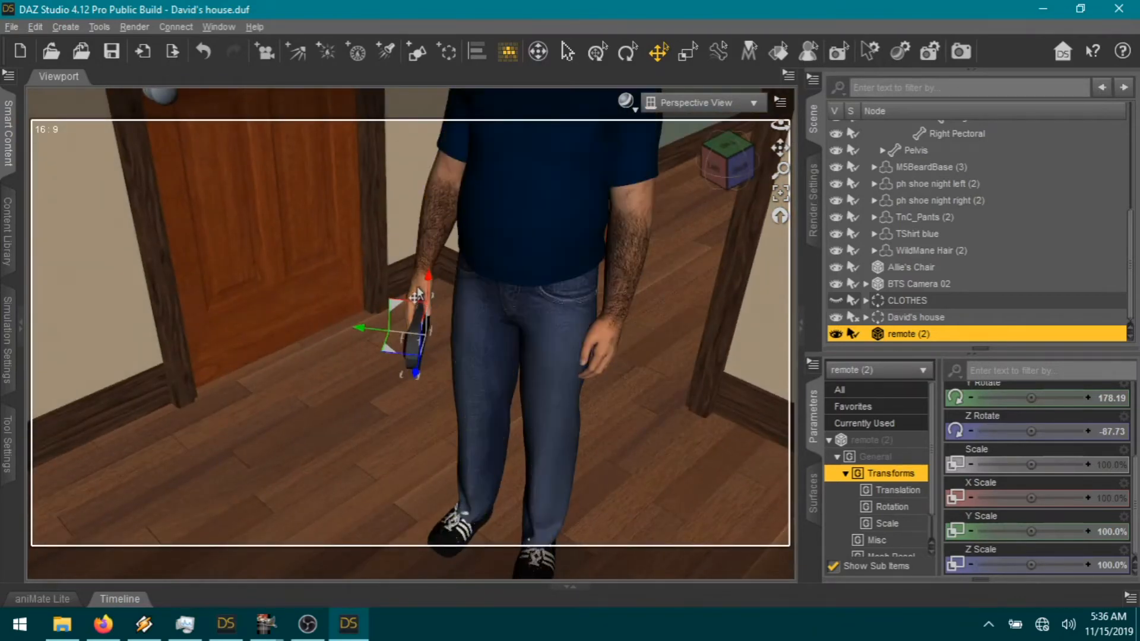
Step: Curl Right Thumb 1 around the remote and raise the remote to about -268.10, 67.32, 270.04
{"action": "left_click", "coordinate": [417, 293]}
{"action": "left_click", "coordinate": [418, 293]}
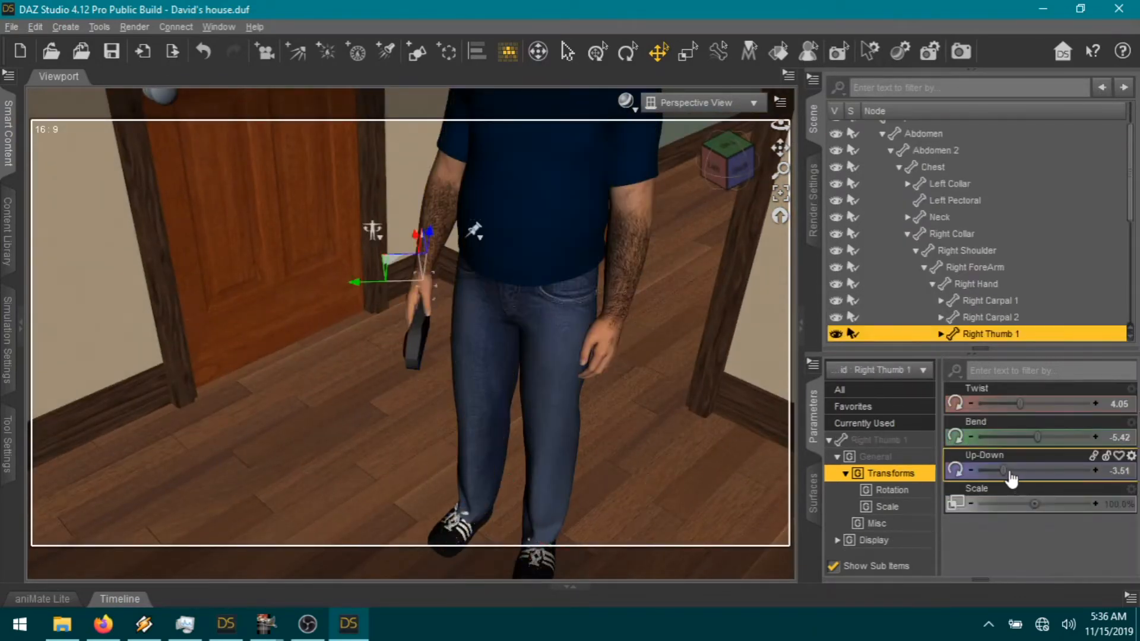
{"action": "left_click_drag", "start_coordinate": [1007, 470], "coordinate": [1037, 475]}
{"action": "left_click_drag", "start_coordinate": [728, 162], "coordinate": [742, 148]}
{"action": "left_click", "coordinate": [425, 342]}
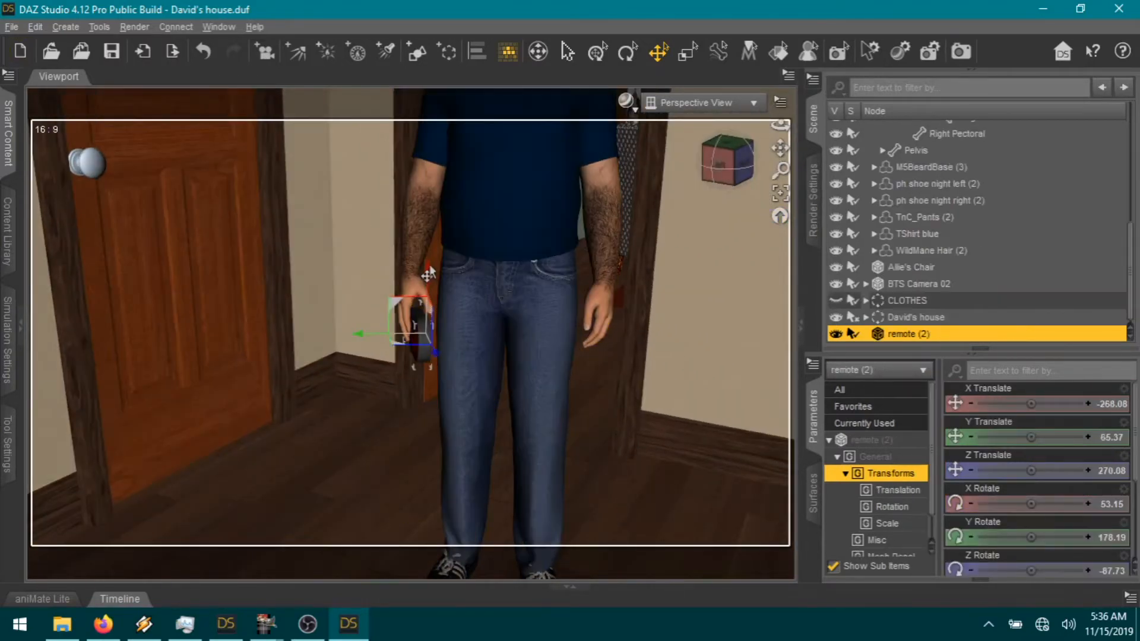
{"action": "left_click_drag", "start_coordinate": [428, 275], "coordinate": [428, 270]}
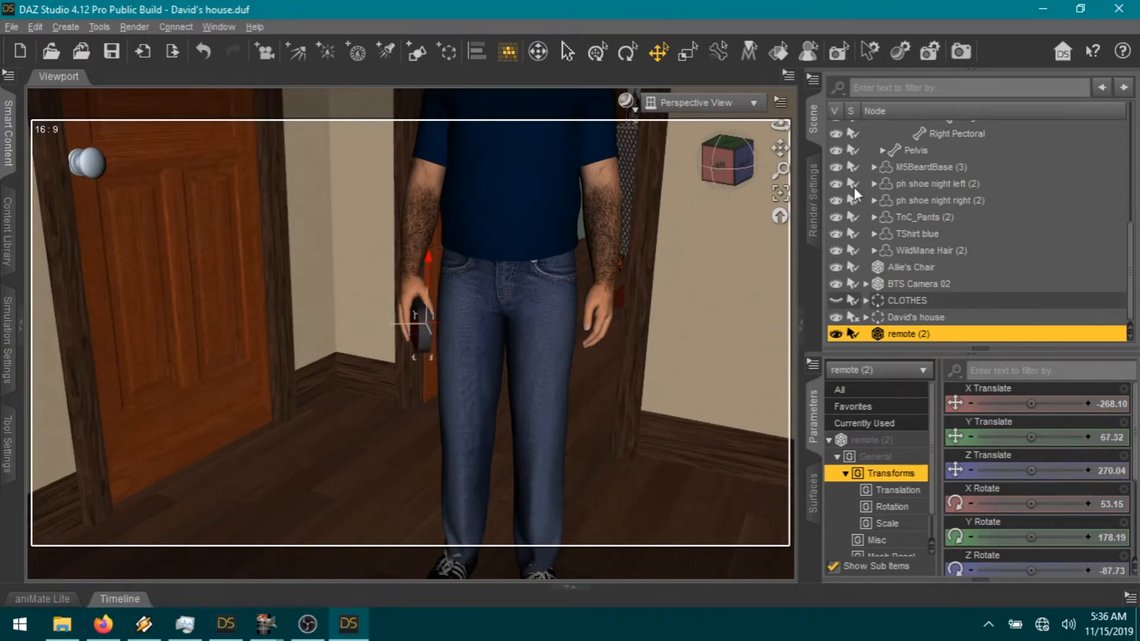
{"action": "left_click_drag", "start_coordinate": [740, 178], "coordinate": [772, 262]}
{"action": "scroll", "coordinate": [682, 351], "scroll_direction": "down", "scroll_amount": 4}
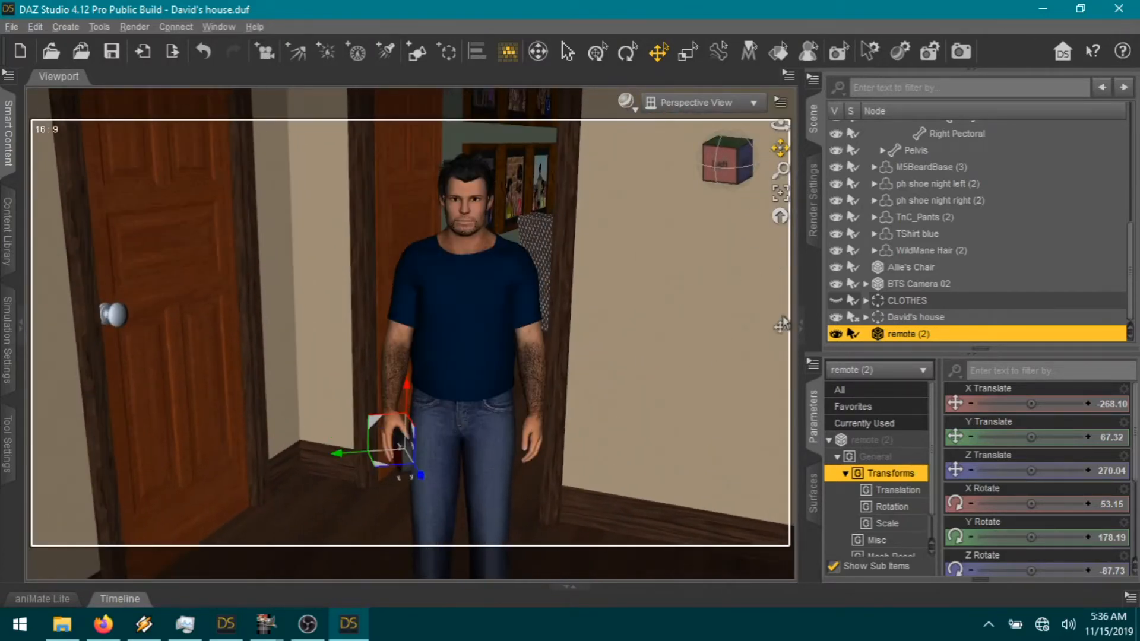
Step: Parent the remote to David's right hand in the Scene hierarchy
{"action": "left_click", "coordinate": [974, 355]}
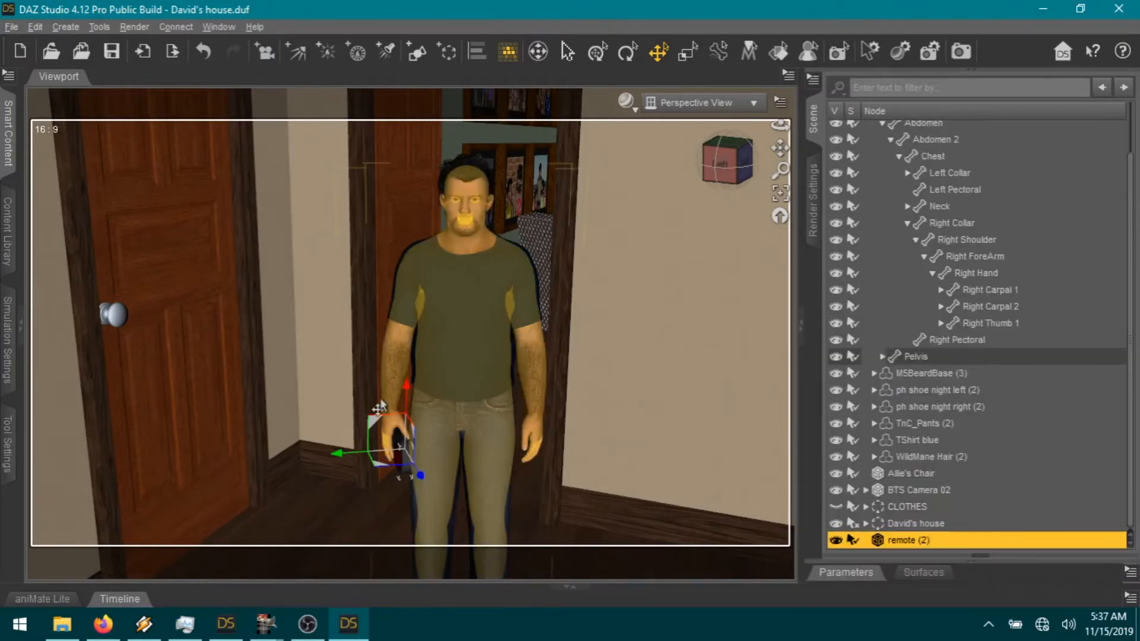
{"action": "left_click_drag", "start_coordinate": [910, 540], "coordinate": [1064, 275]}
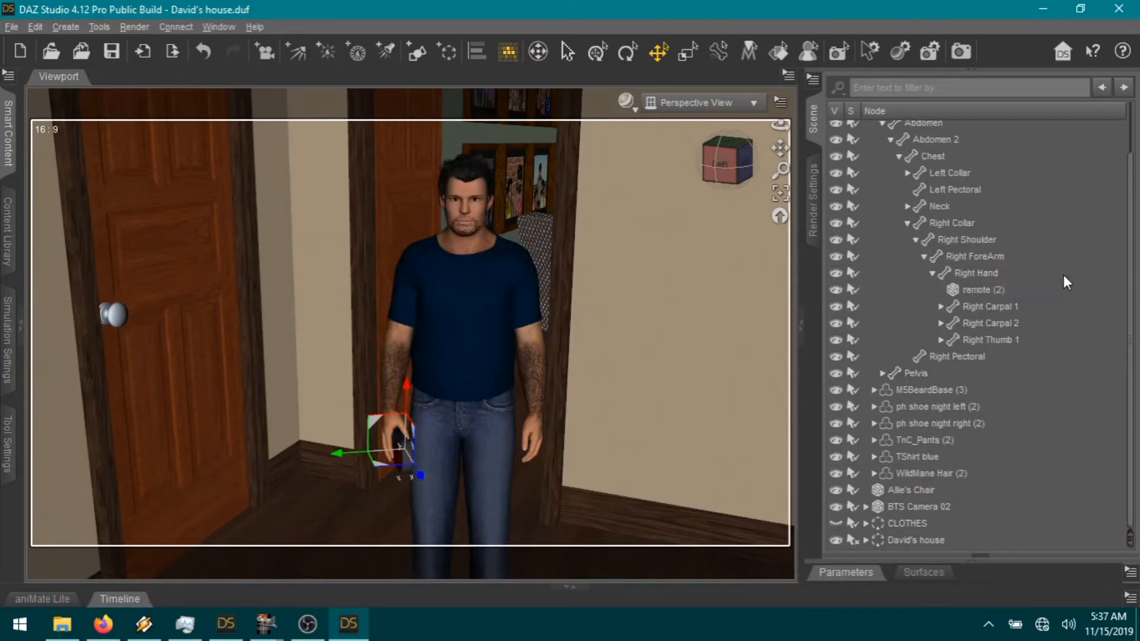
{"action": "left_click", "coordinate": [933, 274]}
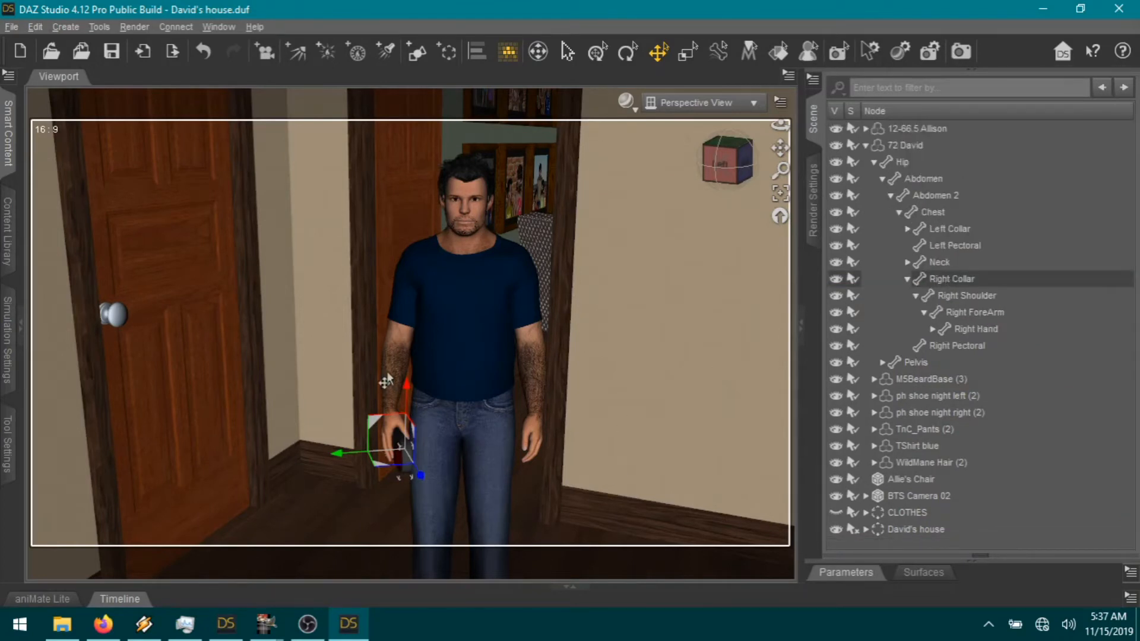
Step: Re-pose the right arm: shoulder bend 60.73, forearm bend 6.67 and twist 4.52, then deselect
{"action": "left_click", "coordinate": [391, 346]}
{"action": "left_click", "coordinate": [392, 343]}
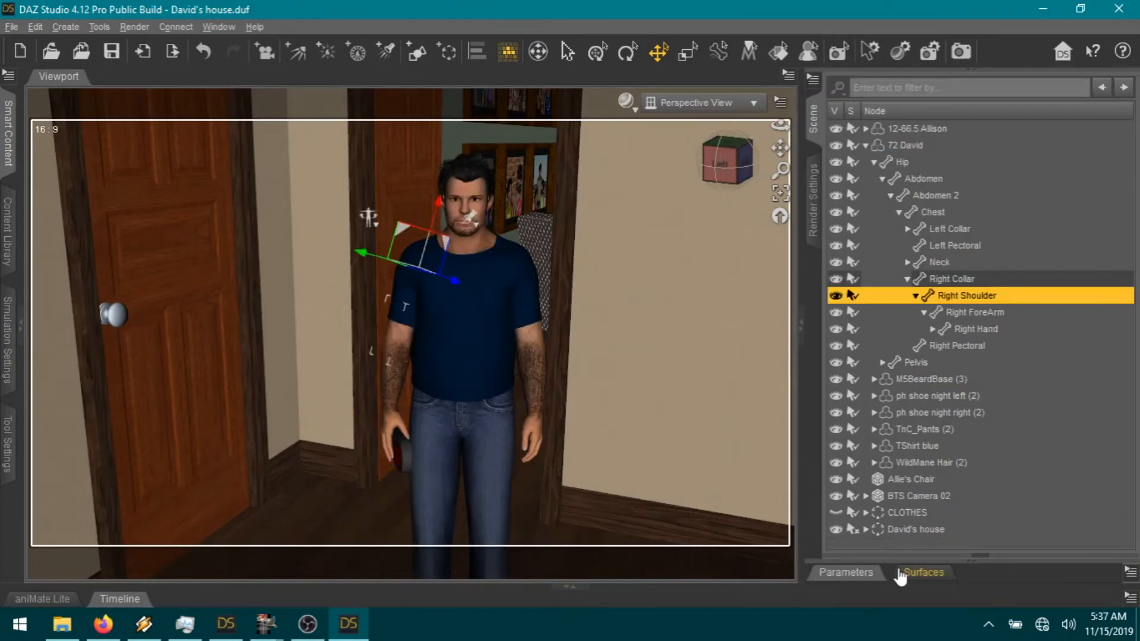
{"action": "left_click", "coordinate": [843, 575]}
{"action": "left_click_drag", "start_coordinate": [1008, 438], "coordinate": [995, 439]}
{"action": "left_click_drag", "start_coordinate": [1034, 470], "coordinate": [1024, 470]}
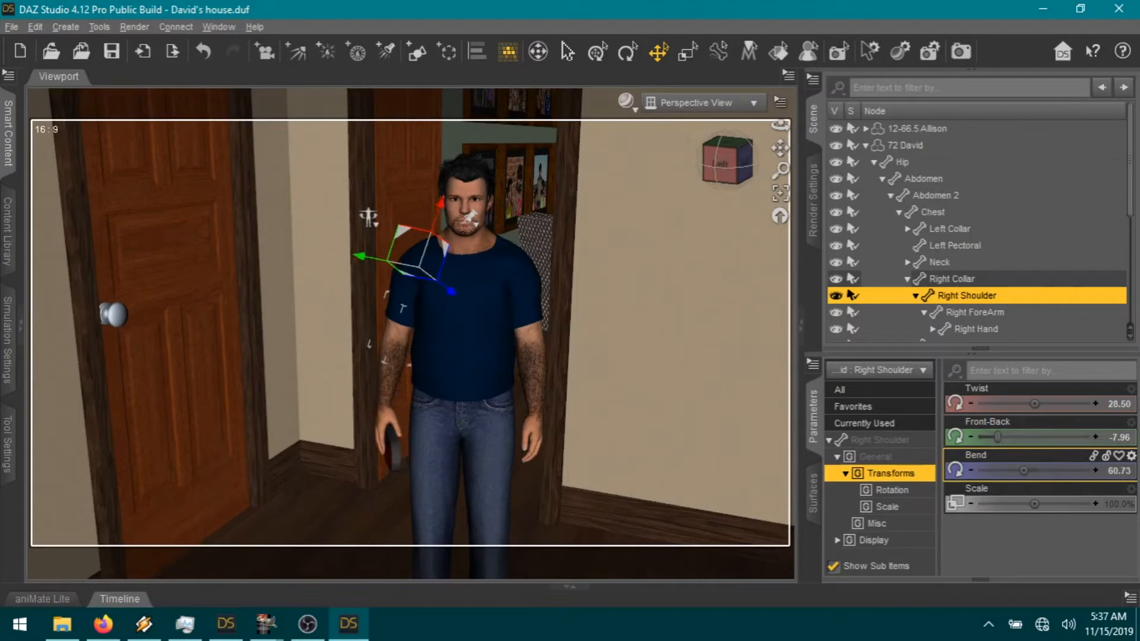
{"action": "left_click", "coordinate": [389, 386]}
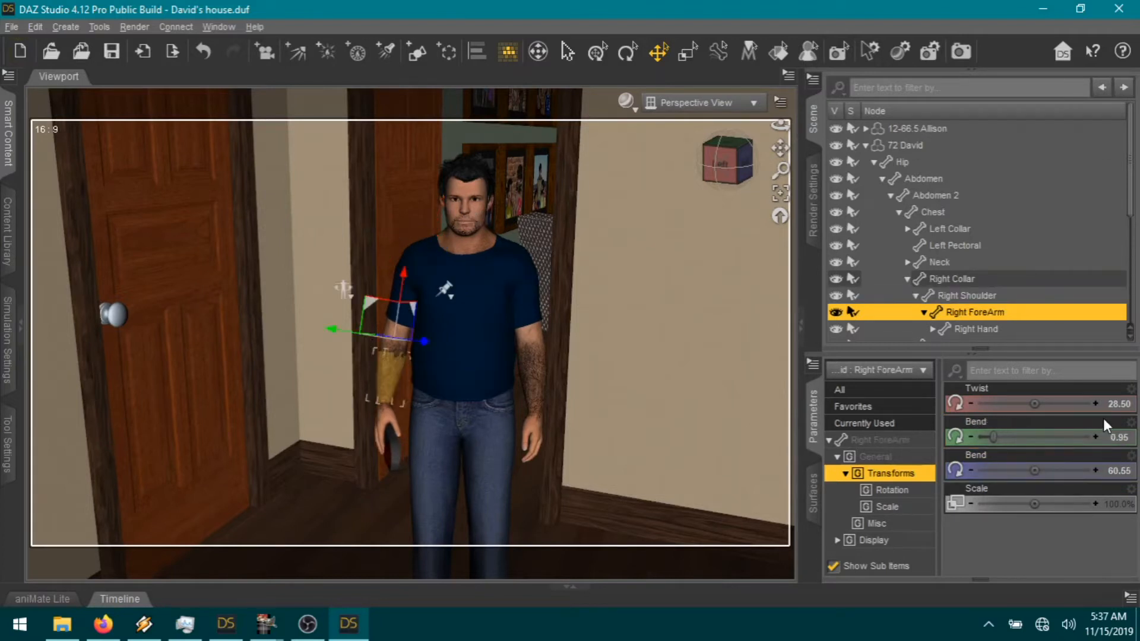
{"action": "left_click_drag", "start_coordinate": [999, 442], "coordinate": [999, 437]}
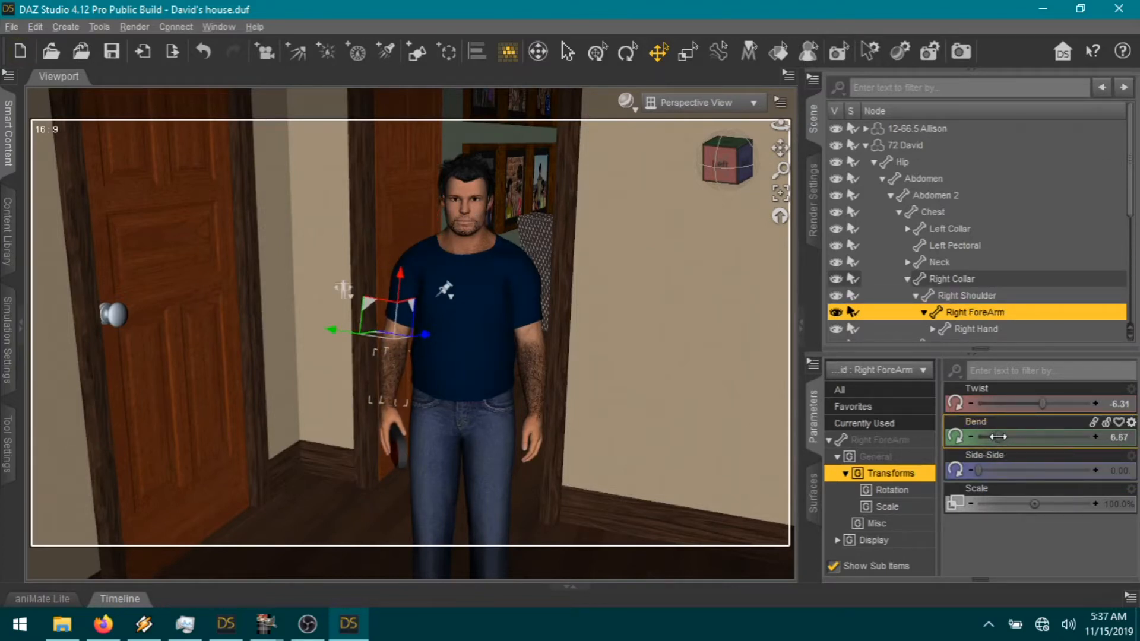
{"action": "left_click_drag", "start_coordinate": [1038, 403], "coordinate": [1052, 403]}
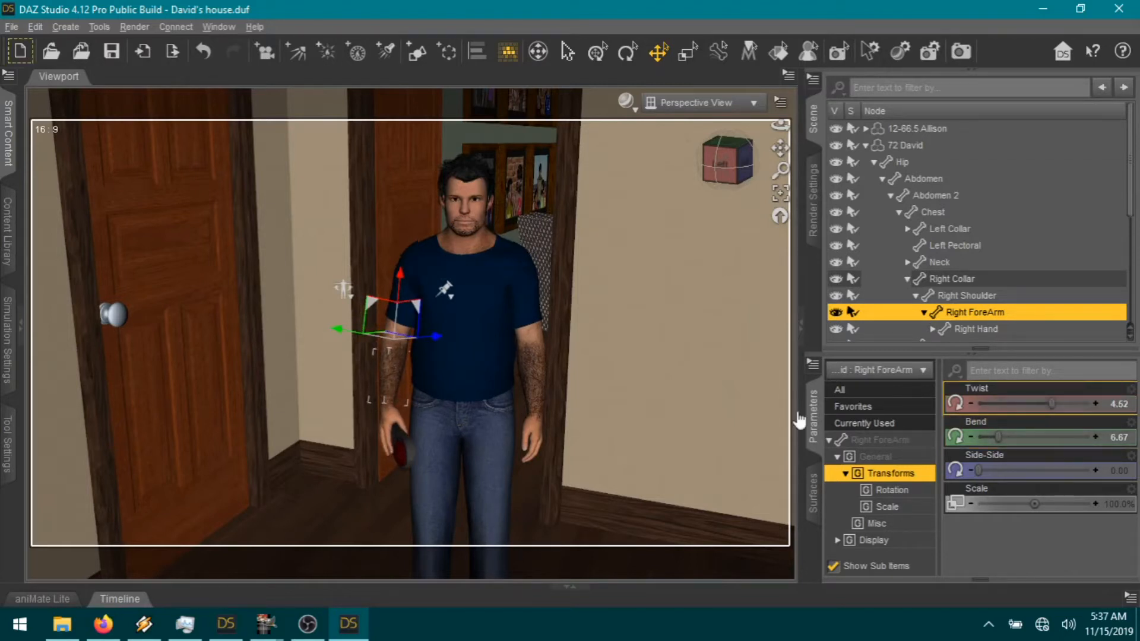
{"action": "left_click", "coordinate": [543, 433]}
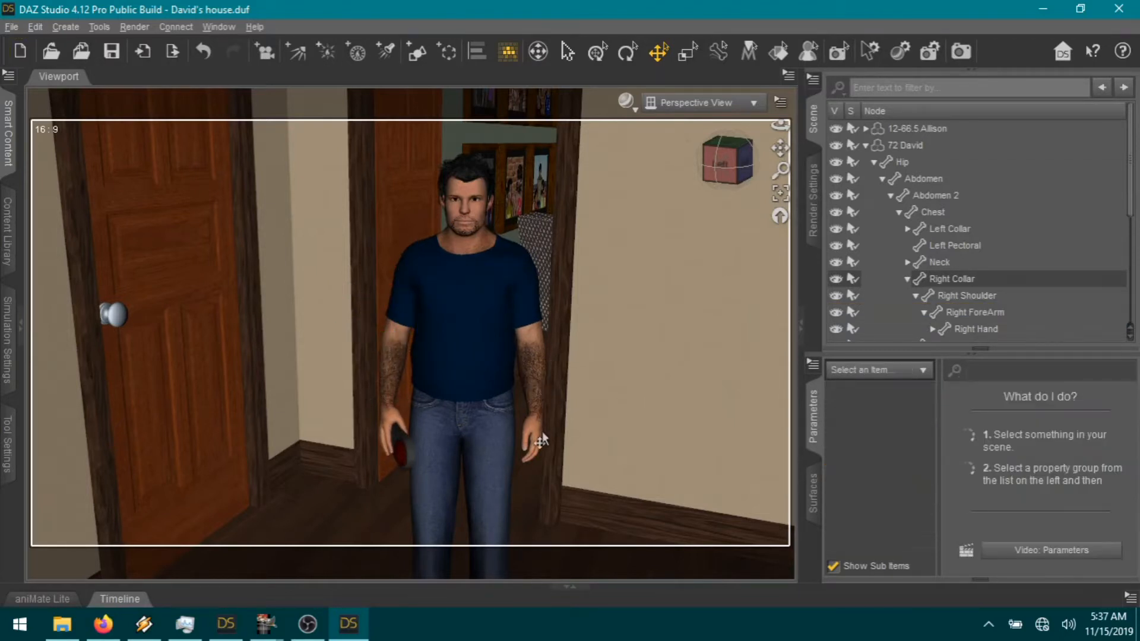
{"action": "left_click", "coordinate": [540, 433]}
Step: Relax David's left hand: finger bend -0.079 and Left Hand Spread -0.85
{"action": "left_click", "coordinate": [540, 439]}
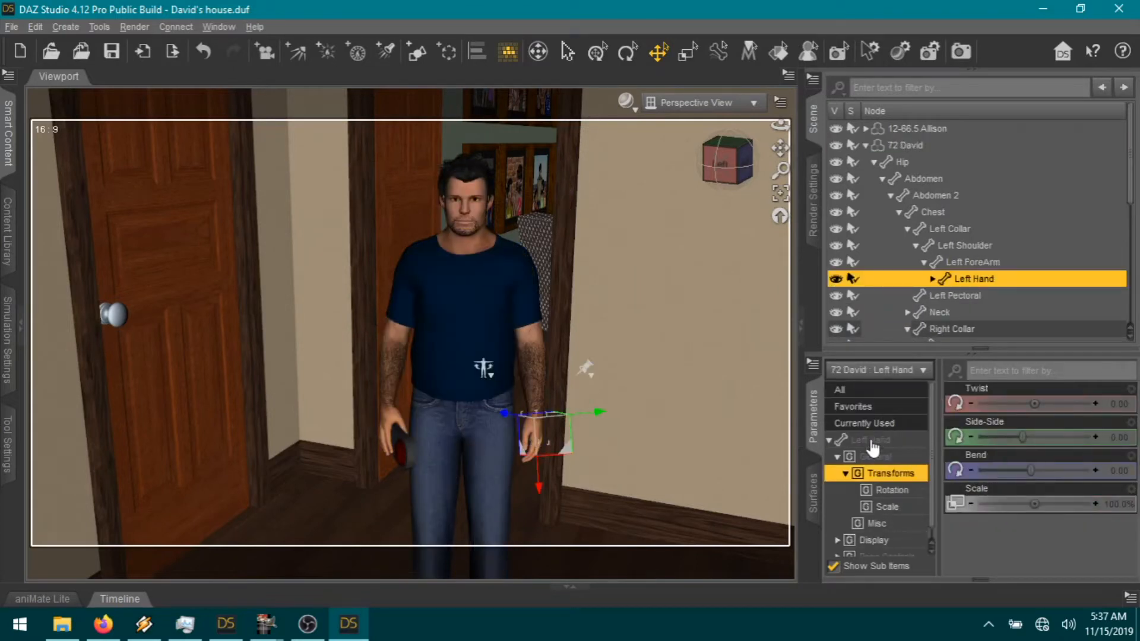
{"action": "left_click", "coordinate": [855, 440]}
{"action": "scroll", "coordinate": [1054, 521], "scroll_direction": "down", "scroll_amount": 5}
{"action": "scroll", "coordinate": [1054, 522], "scroll_direction": "down", "scroll_amount": 3}
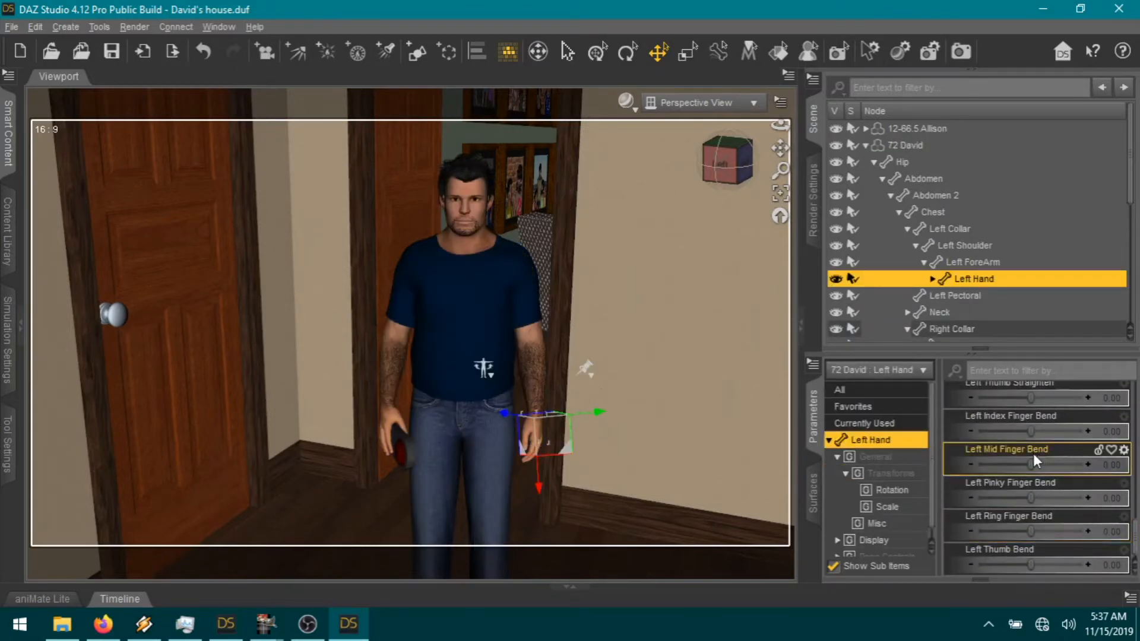
{"action": "left_click_drag", "start_coordinate": [1030, 430], "coordinate": [1024, 430]}
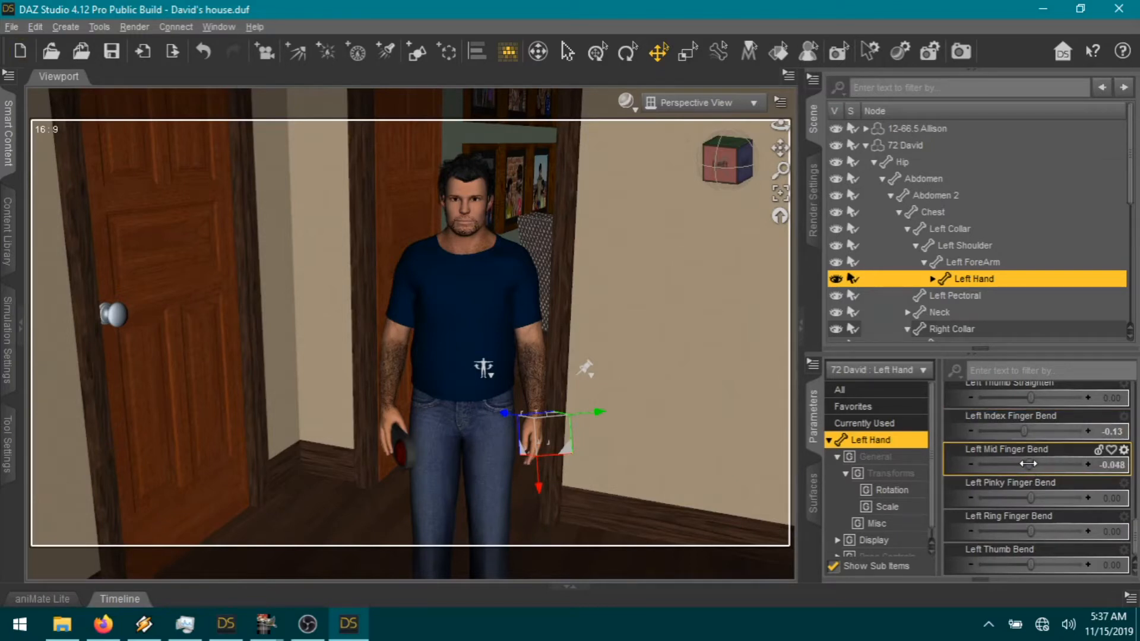
{"action": "scroll", "coordinate": [1015, 493], "scroll_direction": "up", "scroll_amount": 5}
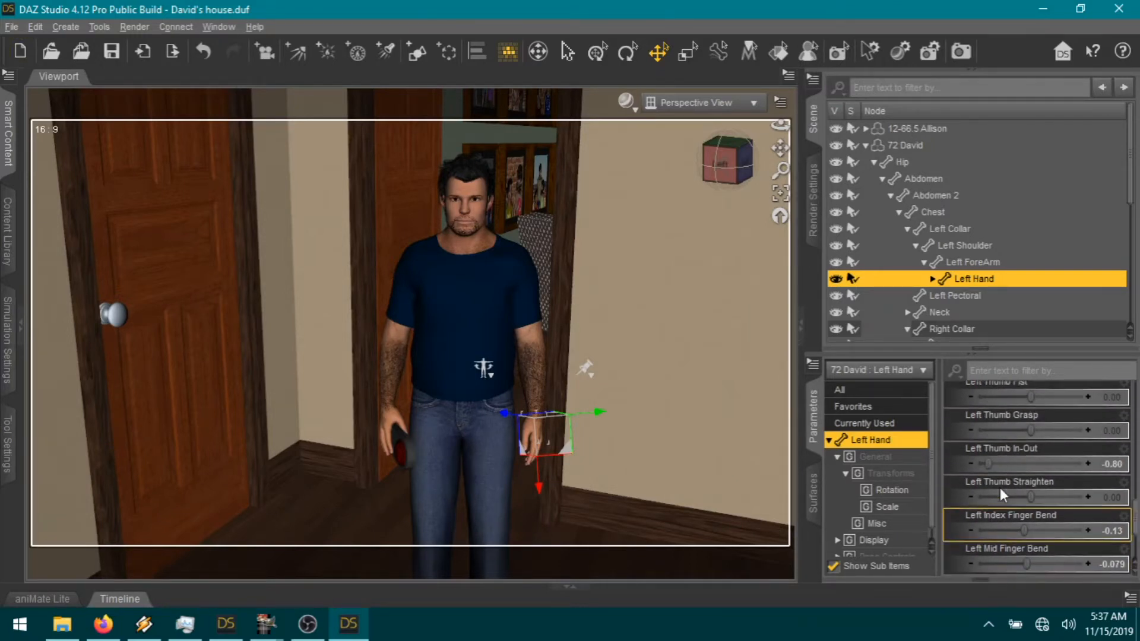
{"action": "scroll", "coordinate": [1011, 473], "scroll_direction": "up", "scroll_amount": 4}
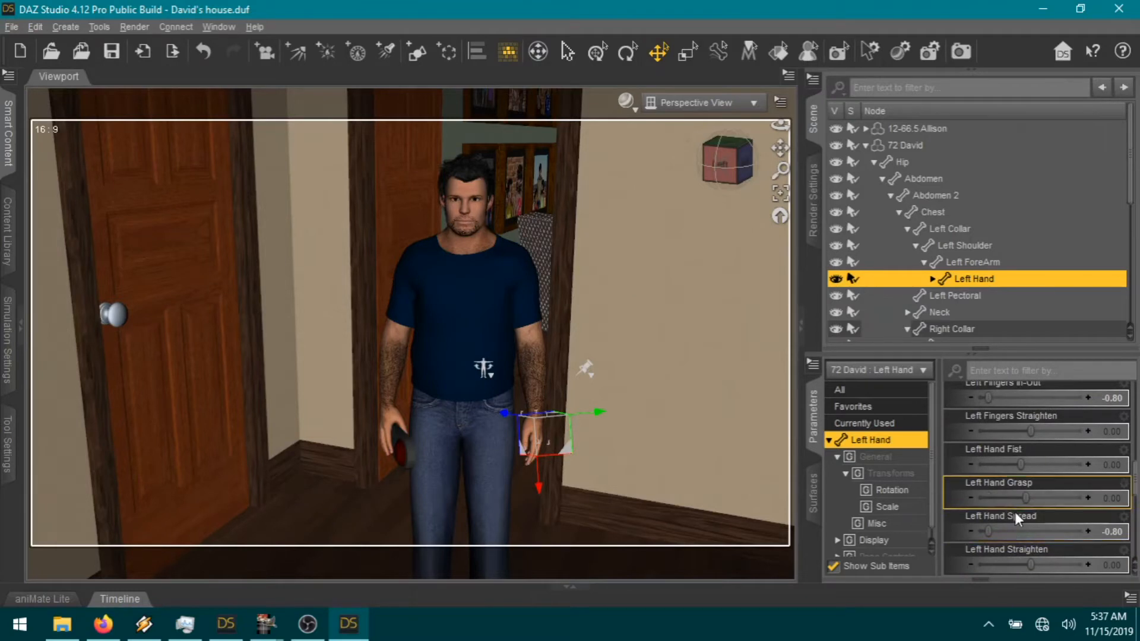
{"action": "scroll", "coordinate": [1014, 512], "scroll_direction": "down", "scroll_amount": 3}
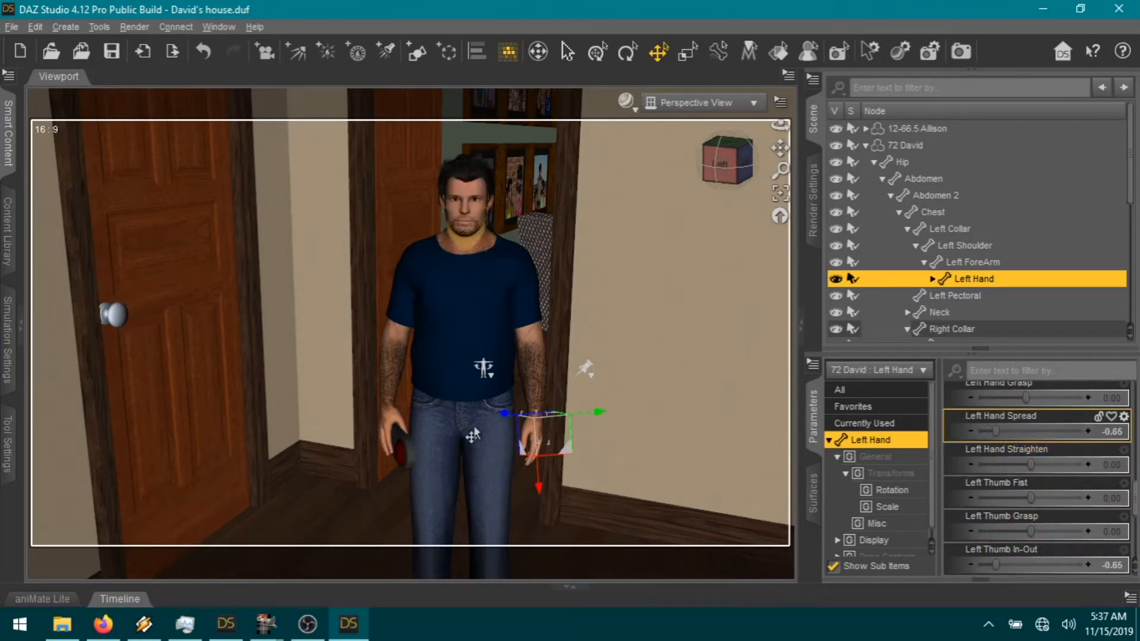
Step: Select the right thigh and bend it slightly
{"action": "left_click", "coordinate": [486, 469]}
{"action": "left_click", "coordinate": [426, 493]}
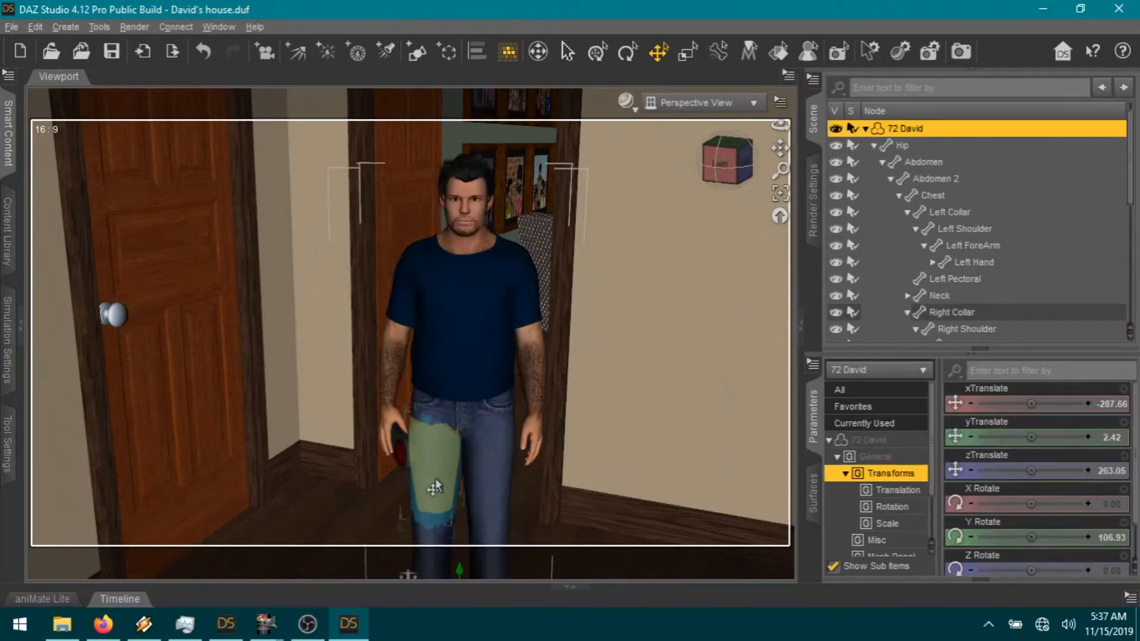
{"action": "left_click_drag", "start_coordinate": [1031, 406], "coordinate": [1028, 406]}
Step: Turn on Use Limits for the right thigh's Bend parameter and bend the thigh to -10.04
{"action": "left_click", "coordinate": [1132, 390]}
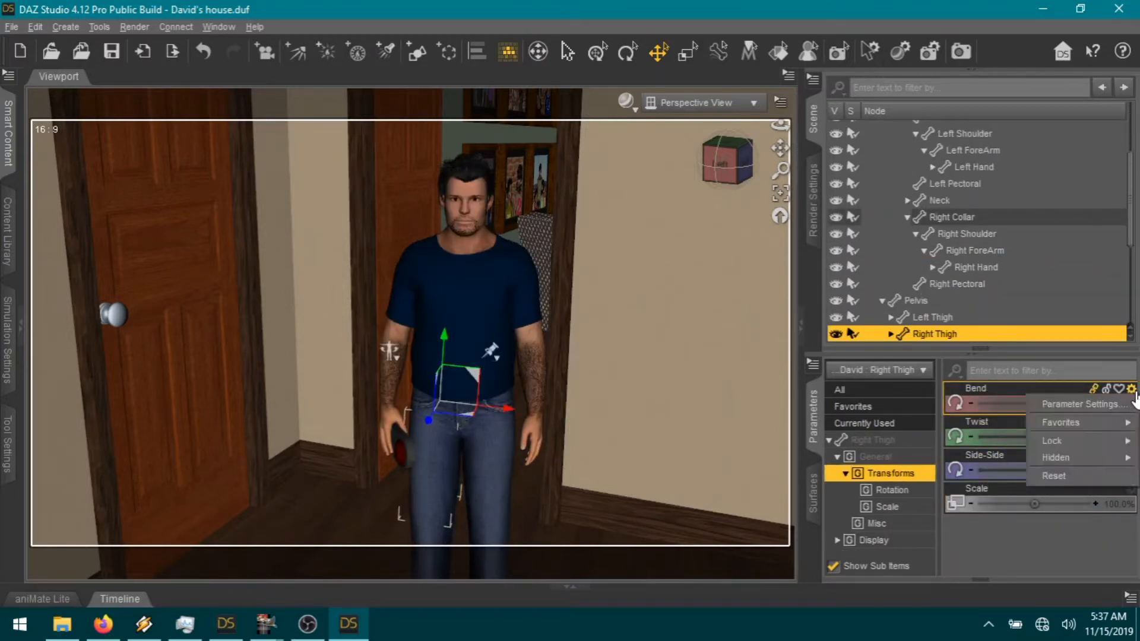
{"action": "left_click", "coordinate": [1104, 401]}
{"action": "left_click", "coordinate": [365, 297]}
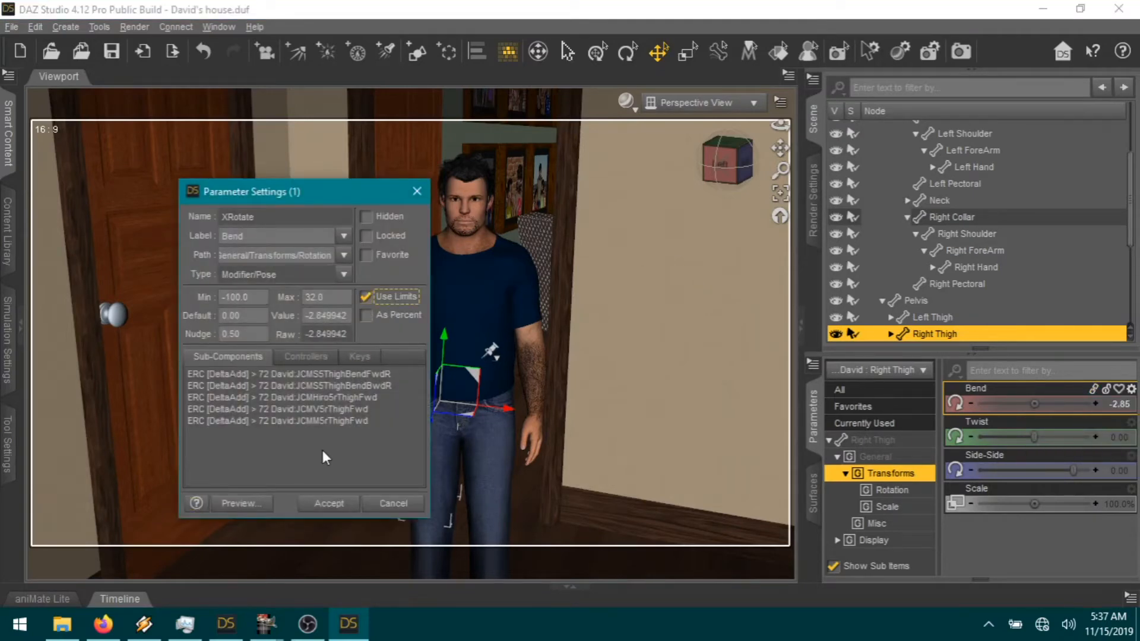
{"action": "left_click", "coordinate": [329, 504]}
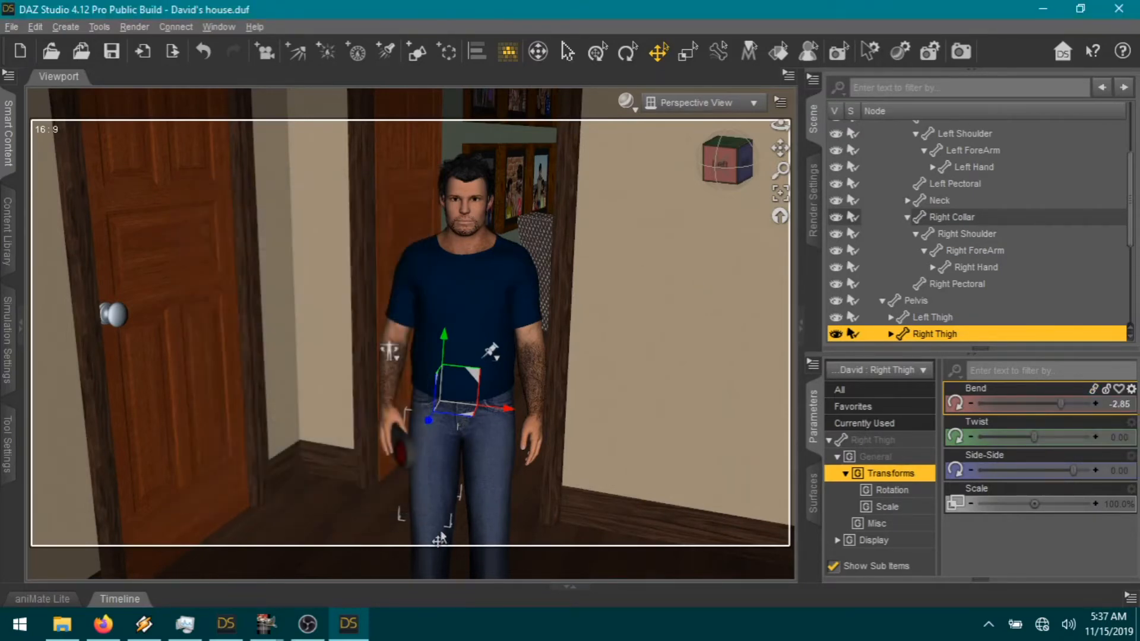
{"action": "left_click_drag", "start_coordinate": [1059, 406], "coordinate": [1049, 404]}
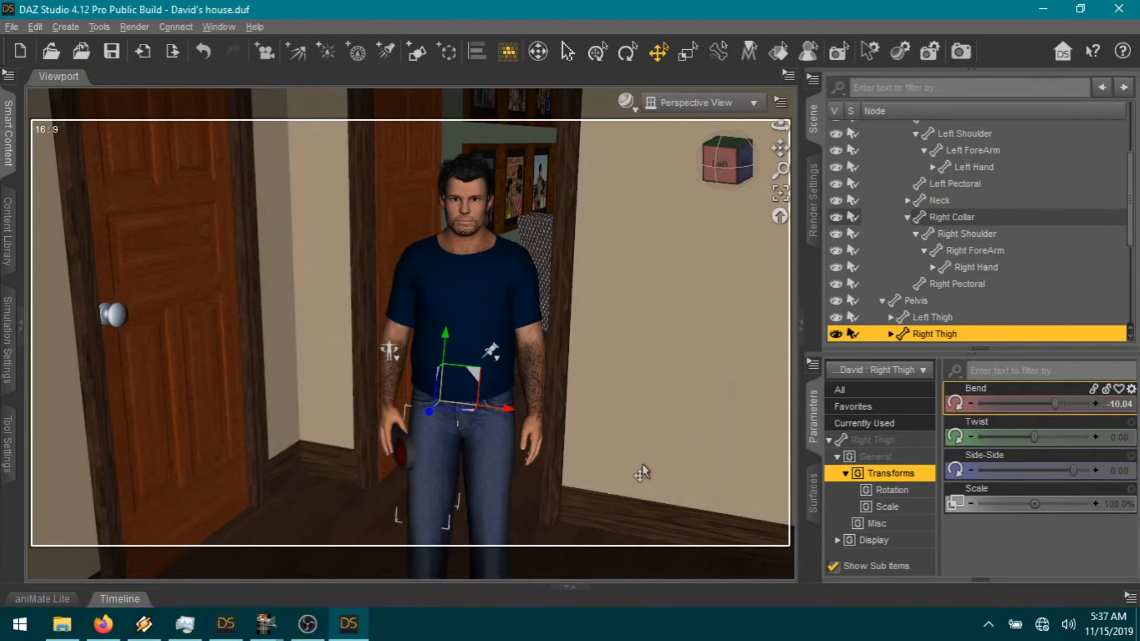
Step: Bend the right shin and foot (-3.33), and set abdomen twist 4.56 and side-side -0.96
{"action": "scroll", "coordinate": [627, 474], "scroll_direction": "down", "scroll_amount": 3}
{"action": "scroll", "coordinate": [624, 479], "scroll_direction": "down", "scroll_amount": 3}
{"action": "left_click", "coordinate": [440, 487]}
{"action": "left_click_drag", "start_coordinate": [986, 404], "coordinate": [1010, 406]}
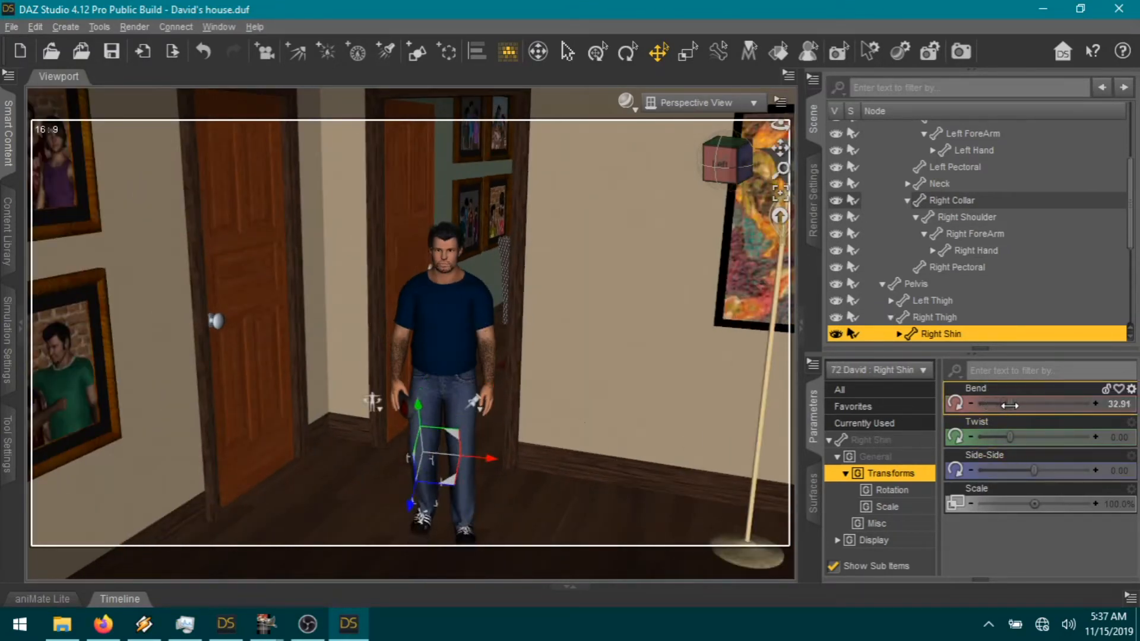
{"action": "left_click", "coordinate": [435, 512]}
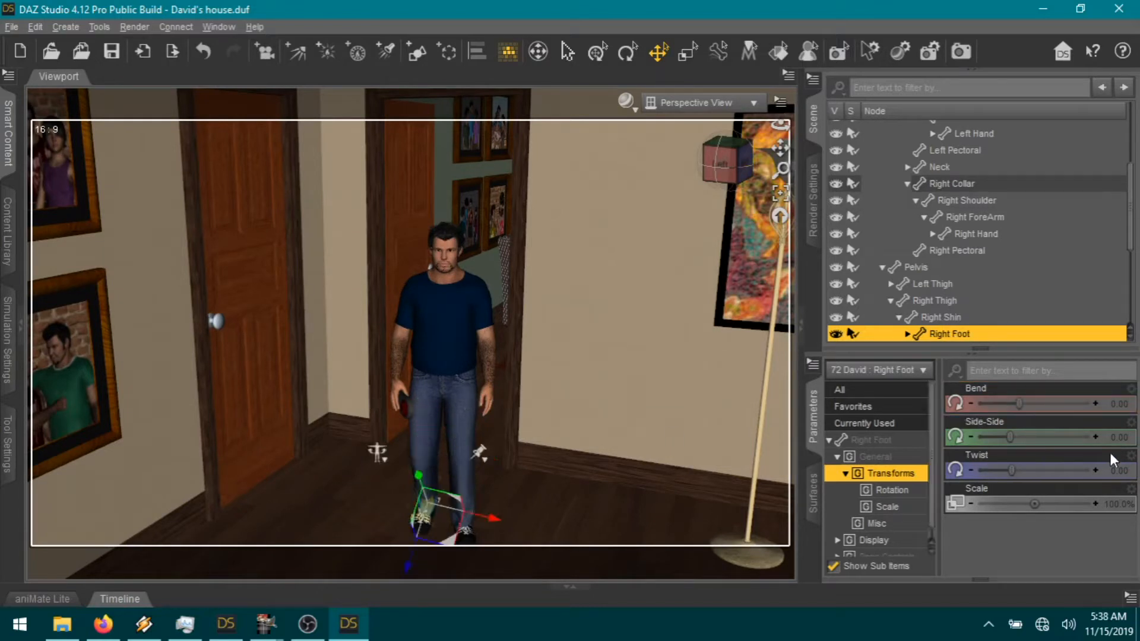
{"action": "left_click_drag", "start_coordinate": [1018, 402], "coordinate": [1015, 401]}
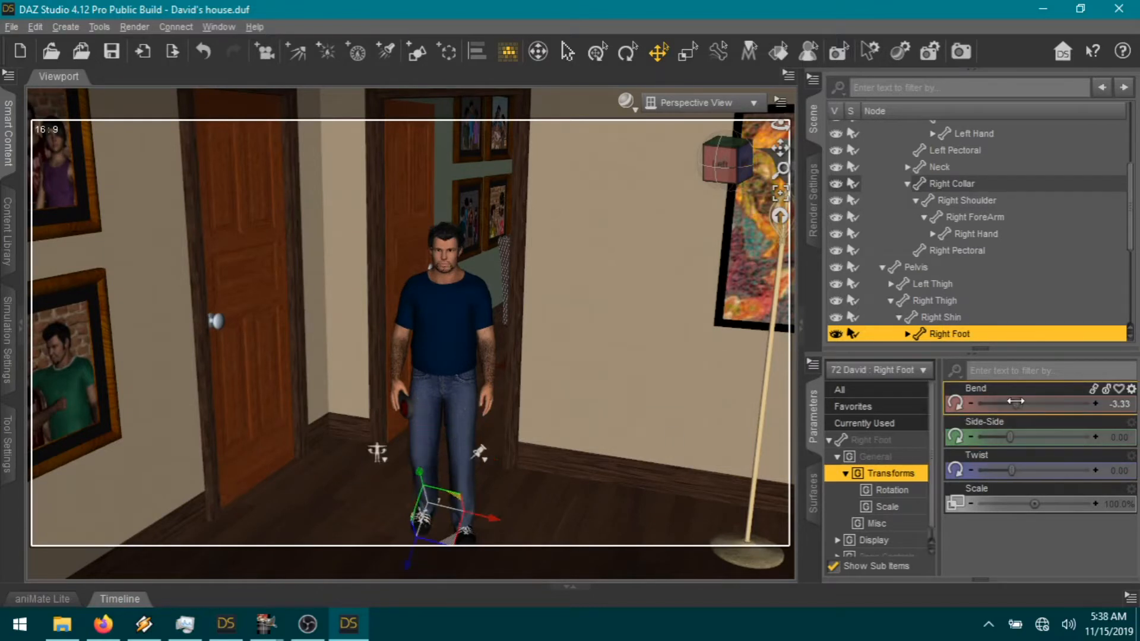
{"action": "left_click", "coordinate": [441, 364]}
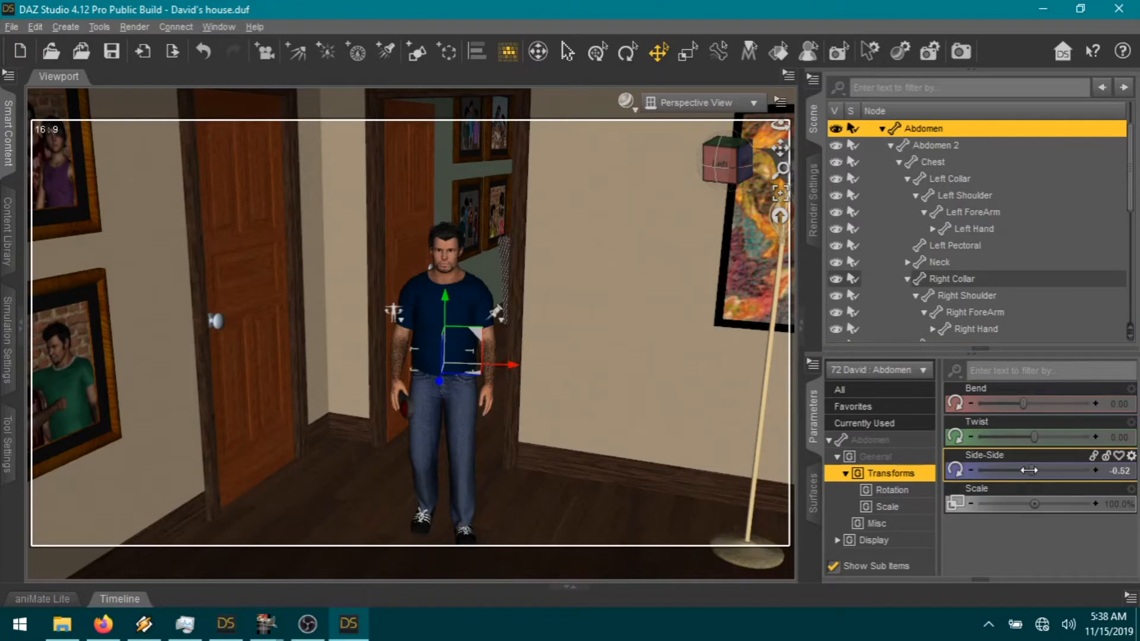
{"action": "left_click_drag", "start_coordinate": [1029, 470], "coordinate": [1052, 435]}
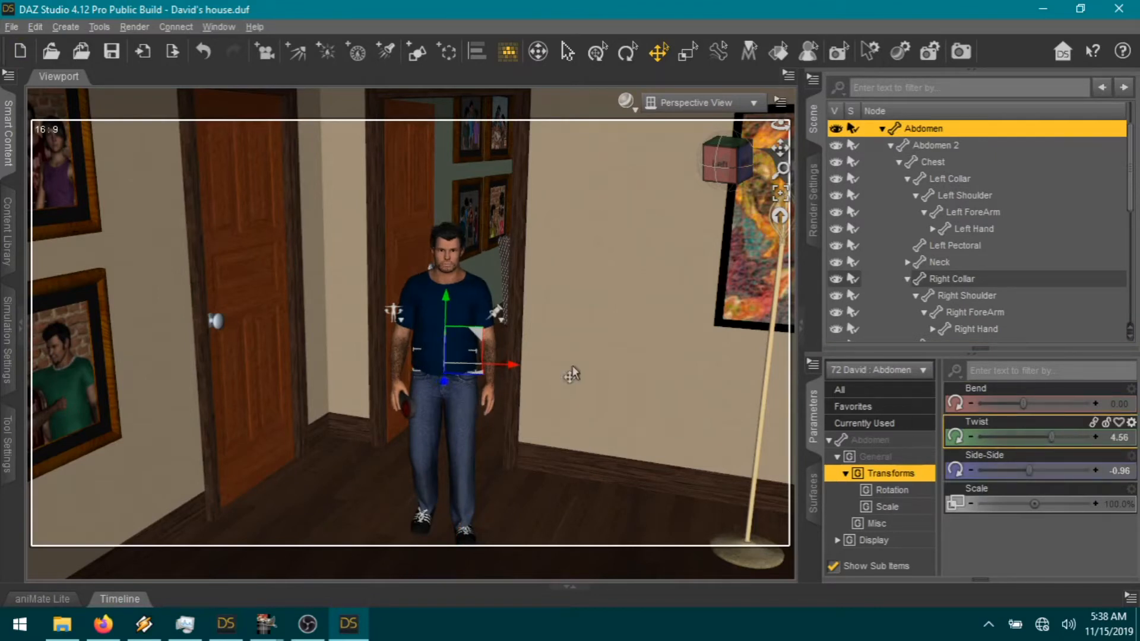
{"action": "left_click", "coordinate": [456, 272]}
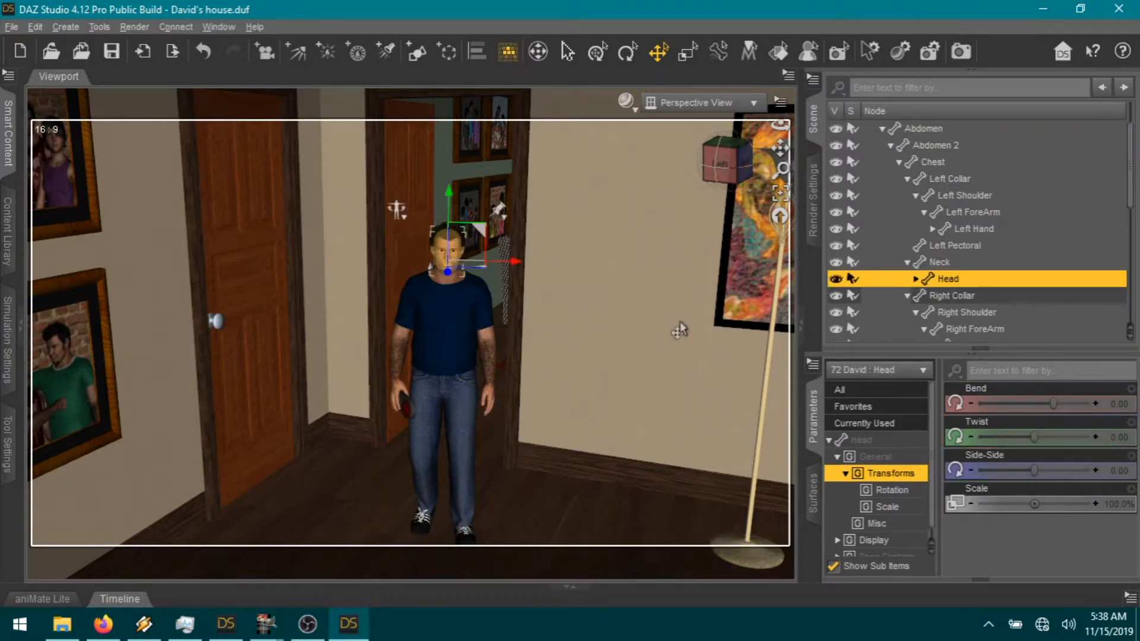
{"action": "scroll", "coordinate": [666, 320], "scroll_direction": "up", "scroll_amount": 5}
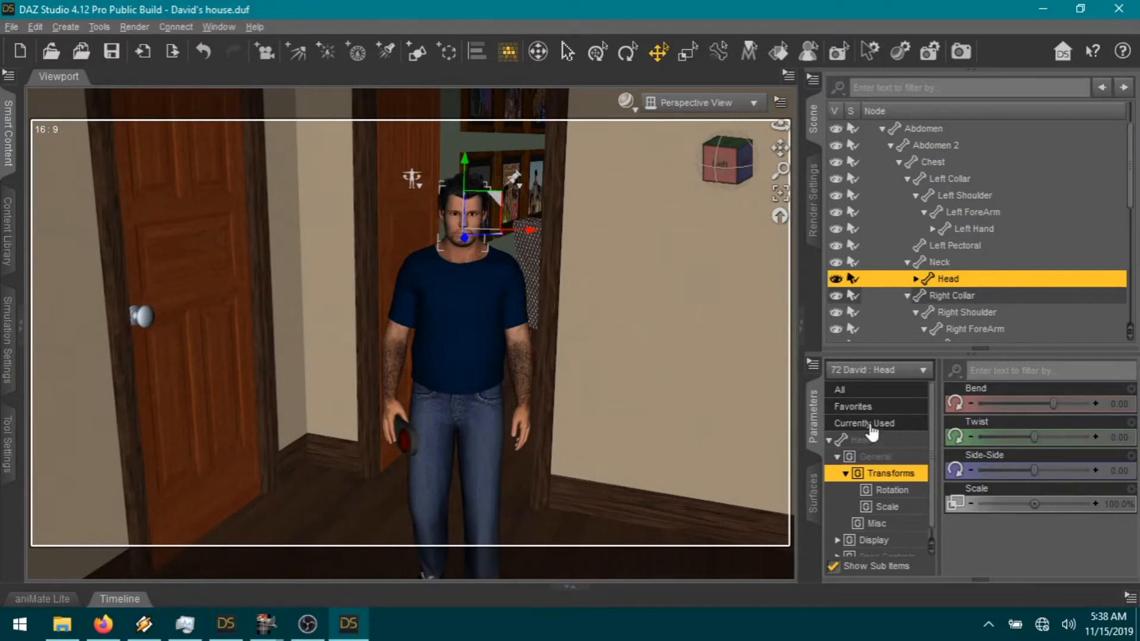
Step: Apply the Angry expression slider from the head's Favorites
{"action": "left_click", "coordinate": [892, 411]}
{"action": "scroll", "coordinate": [1045, 501], "scroll_direction": "down", "scroll_amount": 3}
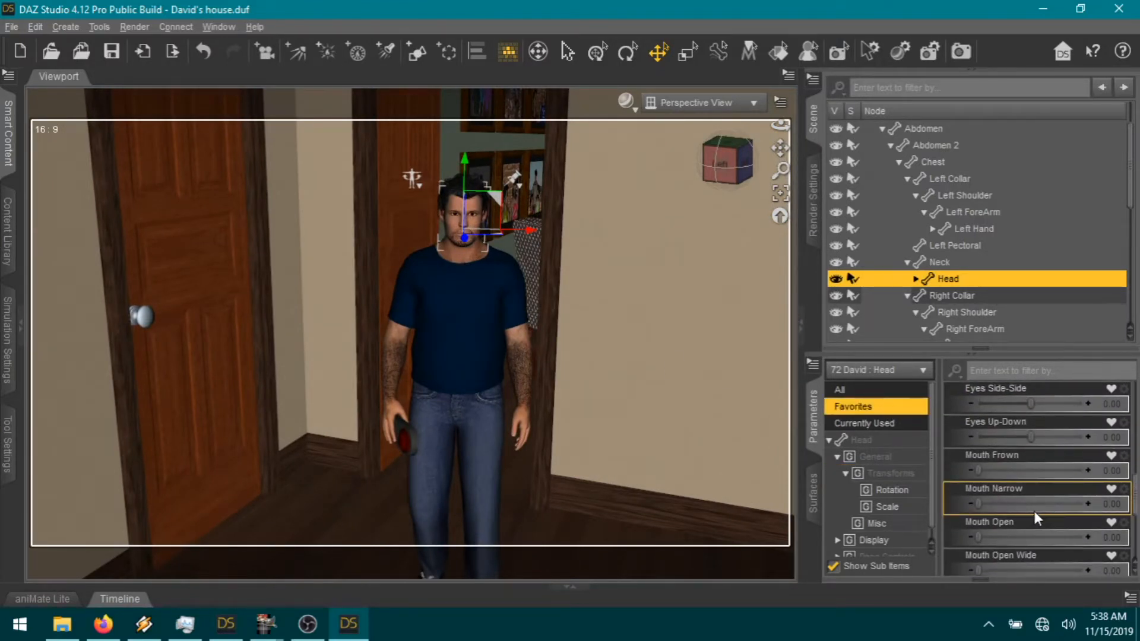
{"action": "scroll", "coordinate": [1035, 514], "scroll_direction": "down", "scroll_amount": 6}
{"action": "left_click_drag", "start_coordinate": [1017, 504], "coordinate": [1030, 503]}
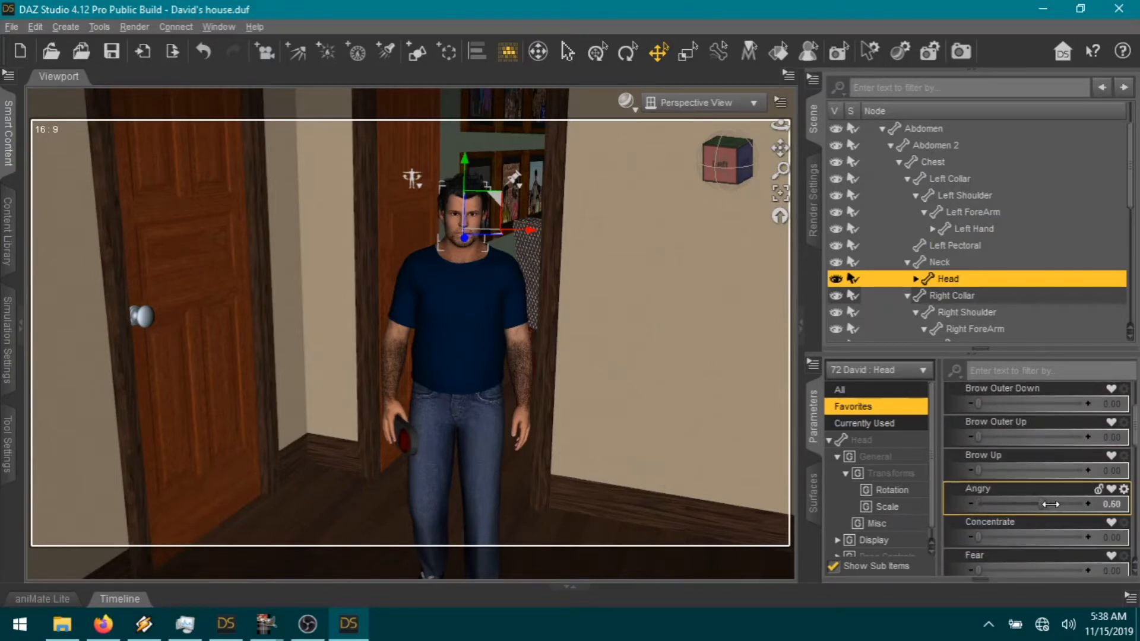
{"action": "left_click_drag", "start_coordinate": [630, 383], "coordinate": [672, 396]}
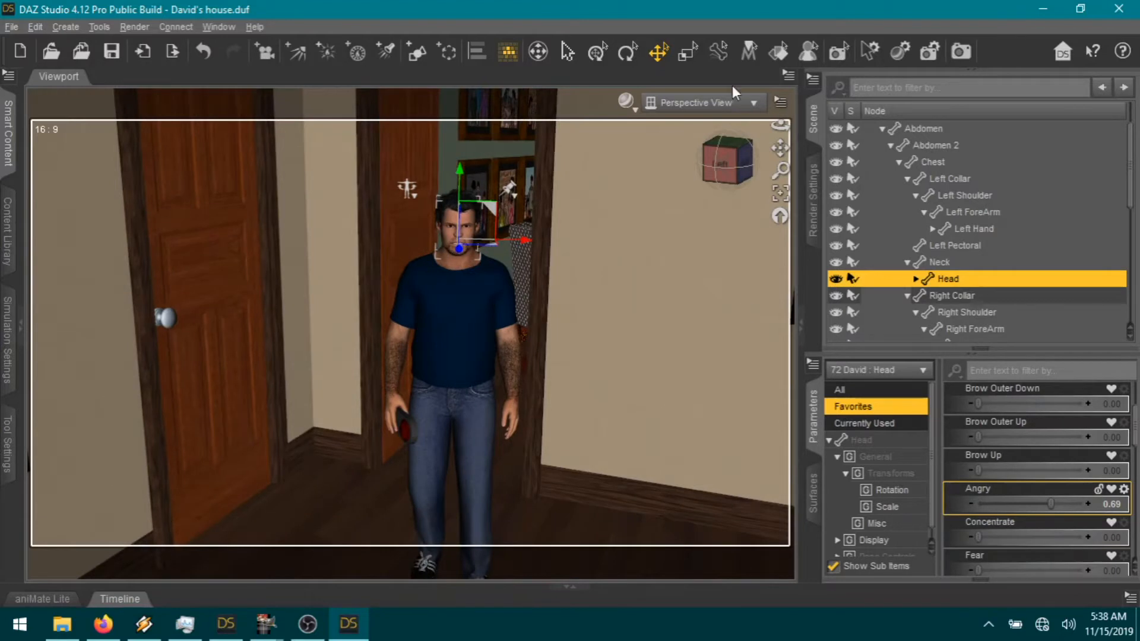
{"action": "left_click_drag", "start_coordinate": [739, 165], "coordinate": [730, 163]}
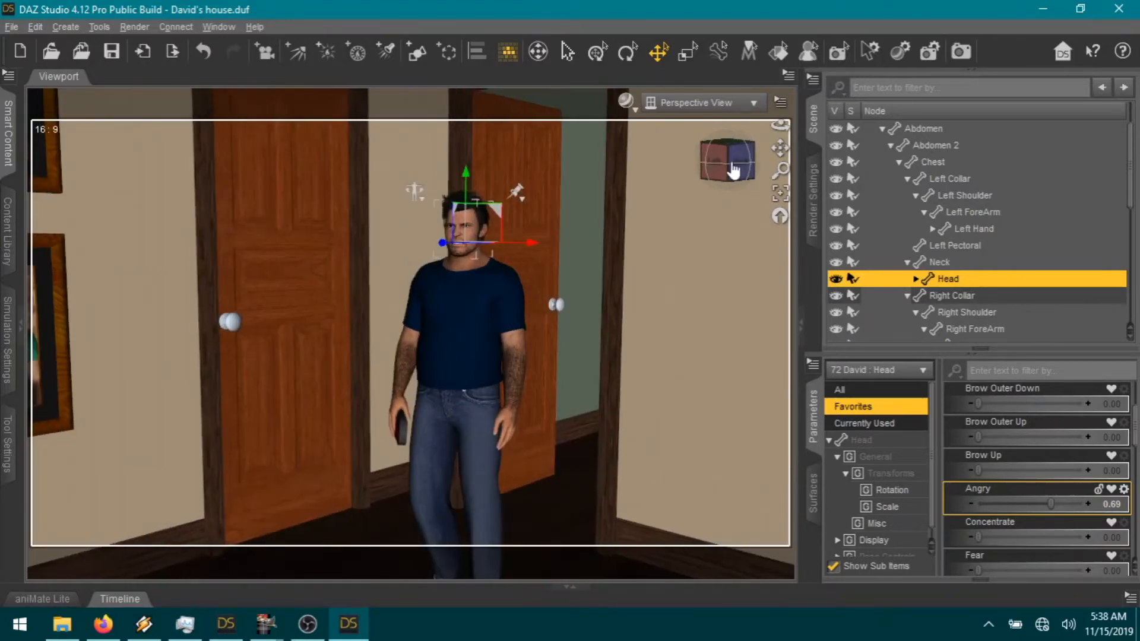
{"action": "scroll", "coordinate": [1052, 491], "scroll_direction": "up", "scroll_amount": 3}
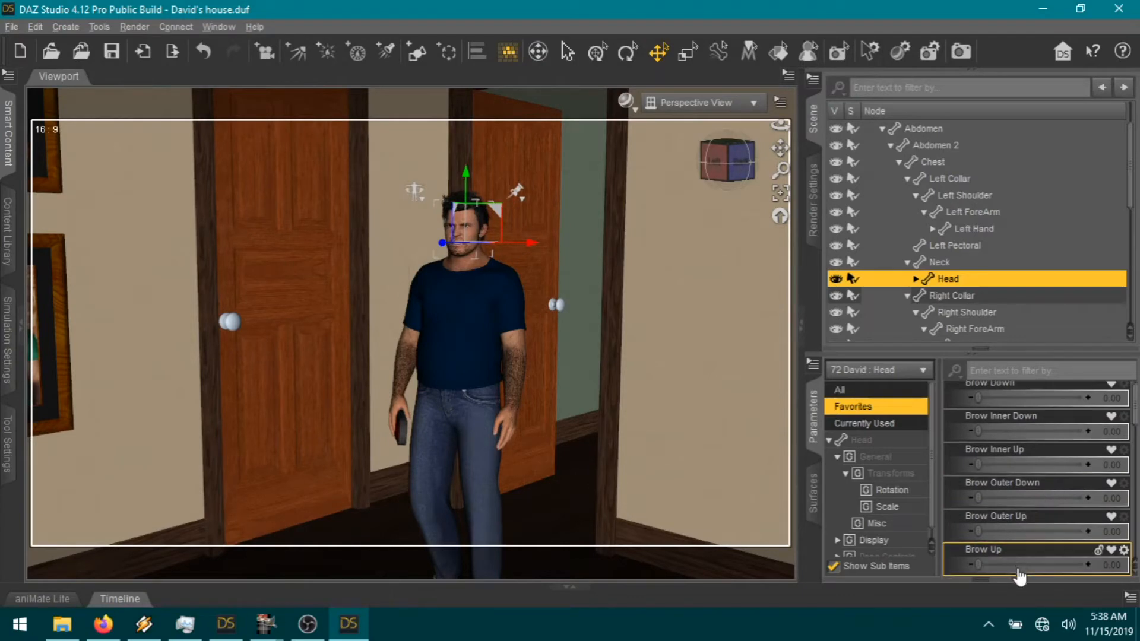
Step: Set Brow Up 0.67, Brow Inner Up 0.85 and Mouth Open Wide 0.35
{"action": "left_click_drag", "start_coordinate": [1032, 567], "coordinate": [1034, 564]}
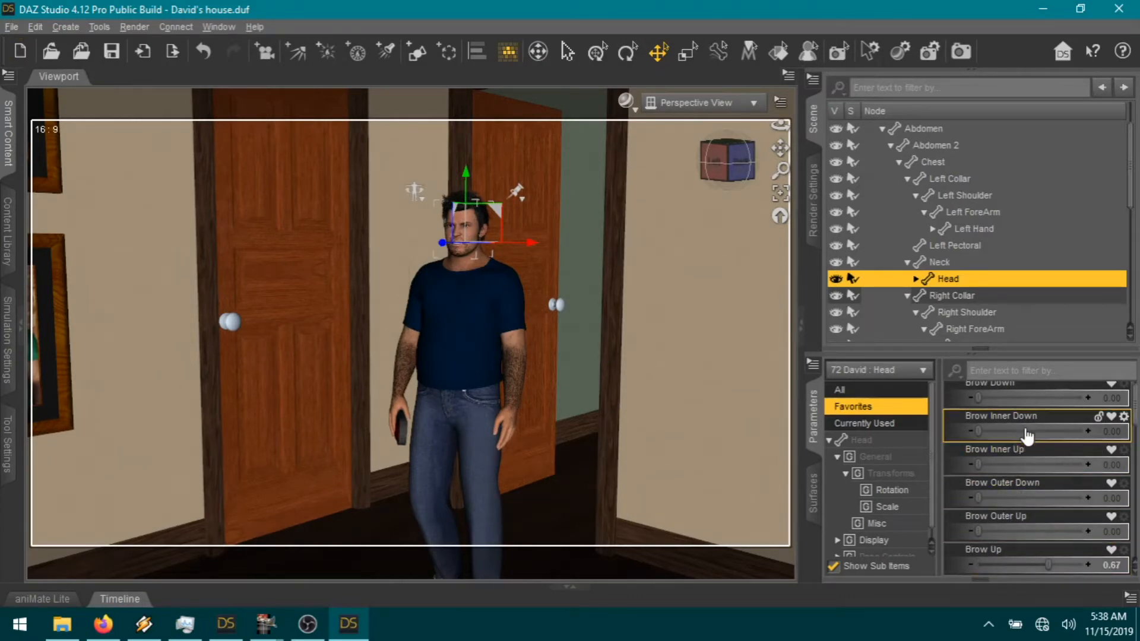
{"action": "left_click", "coordinate": [1018, 464]}
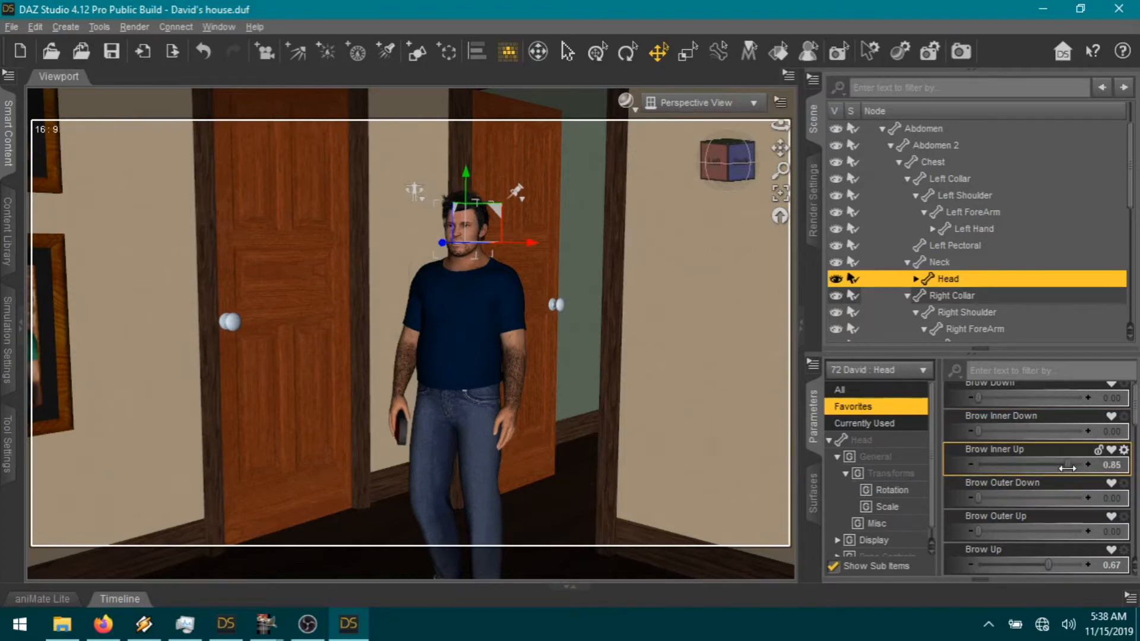
{"action": "scroll", "coordinate": [1038, 499], "scroll_direction": "down", "scroll_amount": 6}
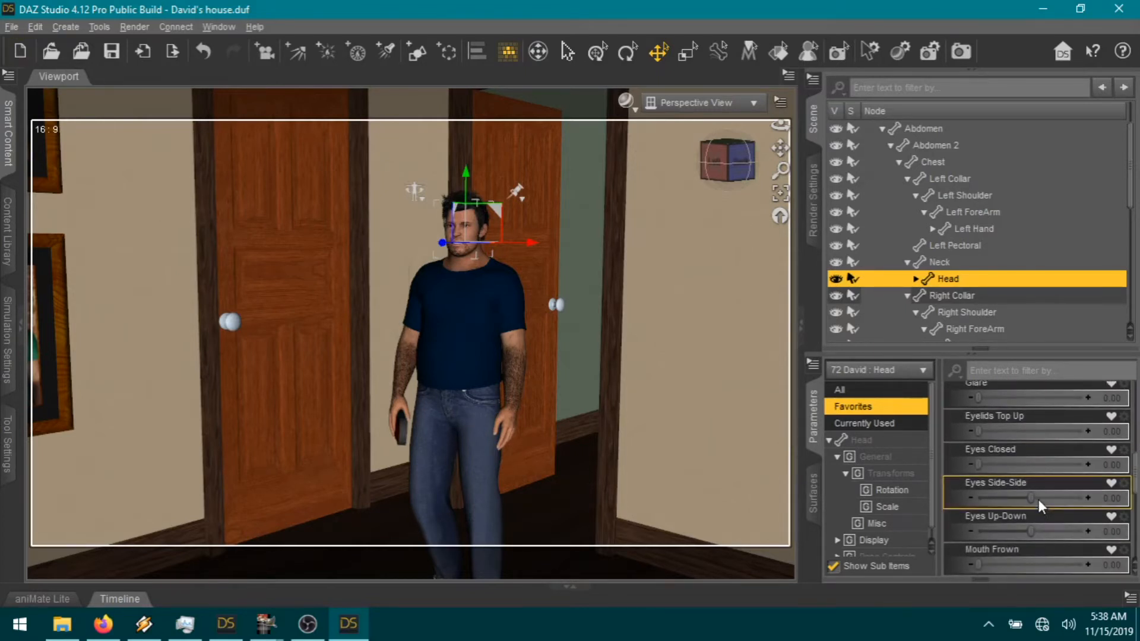
{"action": "scroll", "coordinate": [1039, 500], "scroll_direction": "down", "scroll_amount": 3}
{"action": "left_click", "coordinate": [1001, 465]}
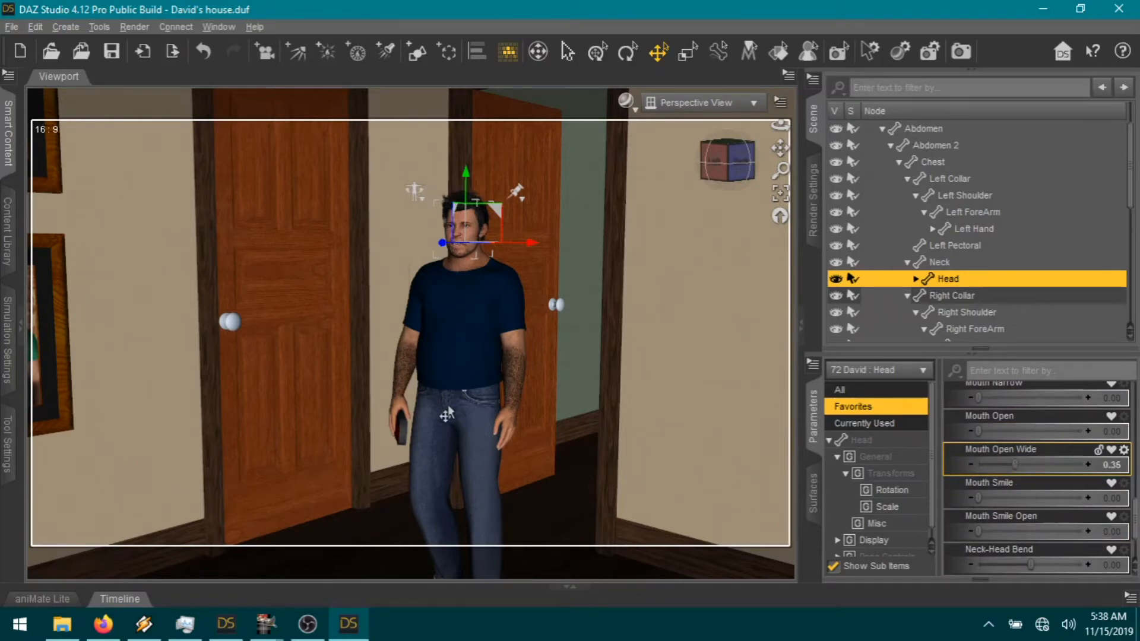
{"action": "left_click", "coordinate": [402, 375]}
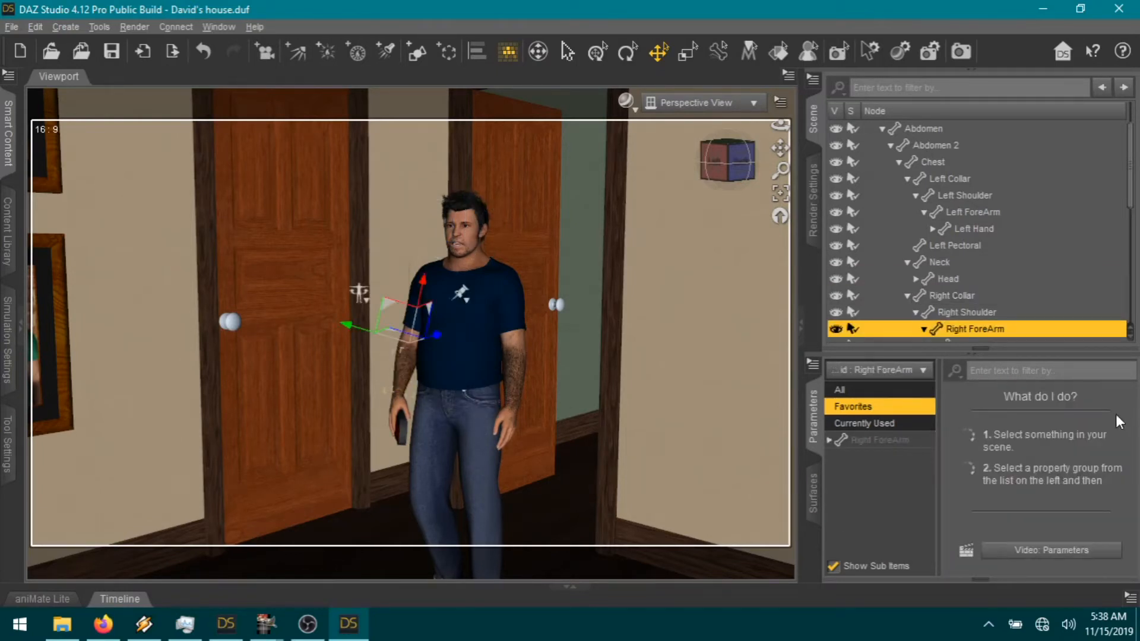
Step: Lower the right arm by adjusting shoulder front-back and bend, and twist the right forearm
{"action": "left_click", "coordinate": [908, 444]}
{"action": "left_click", "coordinate": [1028, 437]}
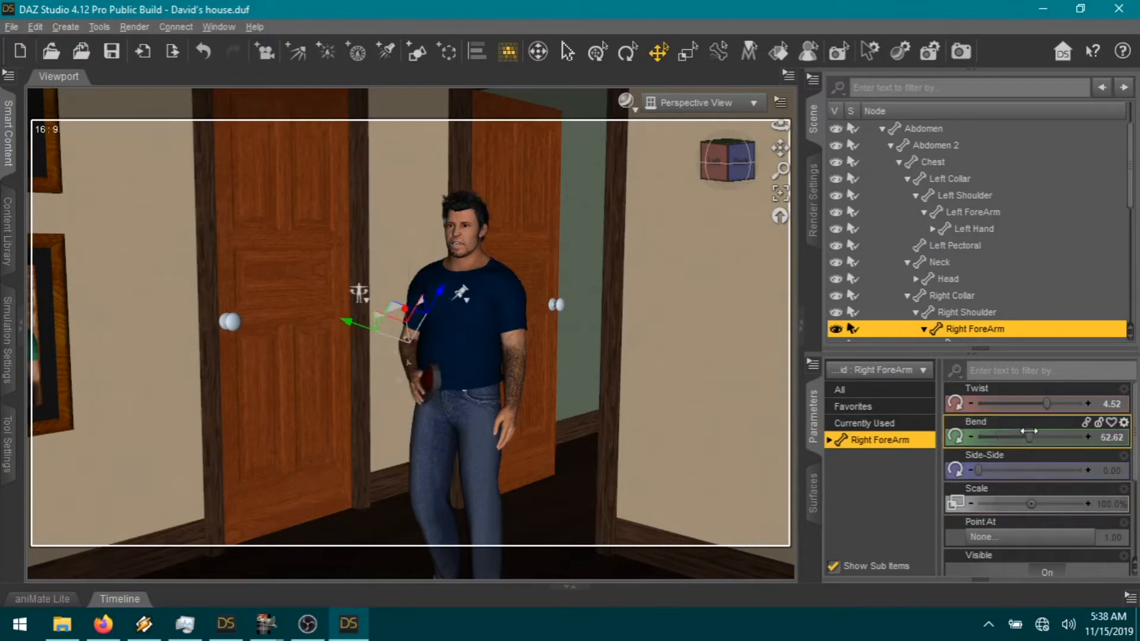
{"action": "left_click", "coordinate": [414, 330]}
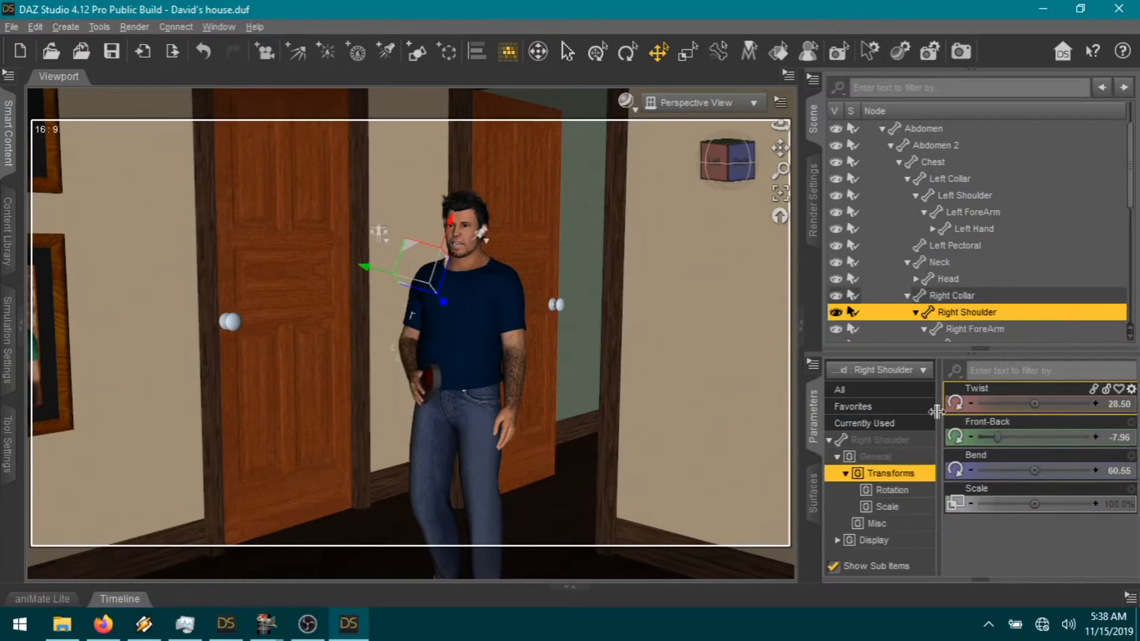
{"action": "left_click_drag", "start_coordinate": [1000, 437], "coordinate": [994, 437]}
{"action": "left_click_drag", "start_coordinate": [1034, 471], "coordinate": [1027, 471]}
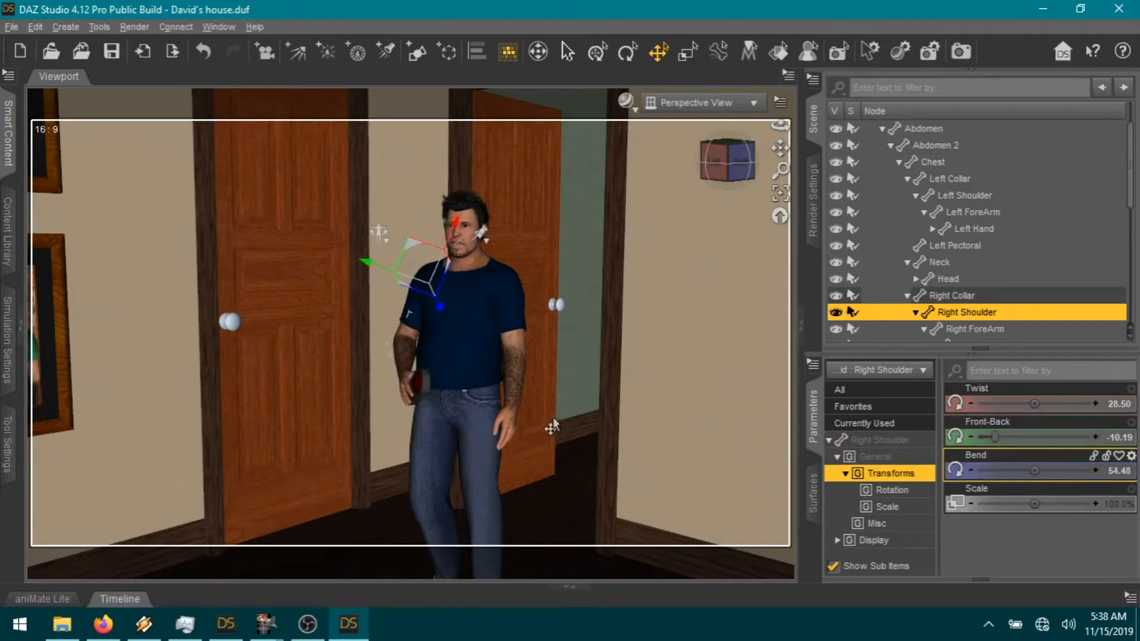
{"action": "left_click", "coordinate": [404, 362]}
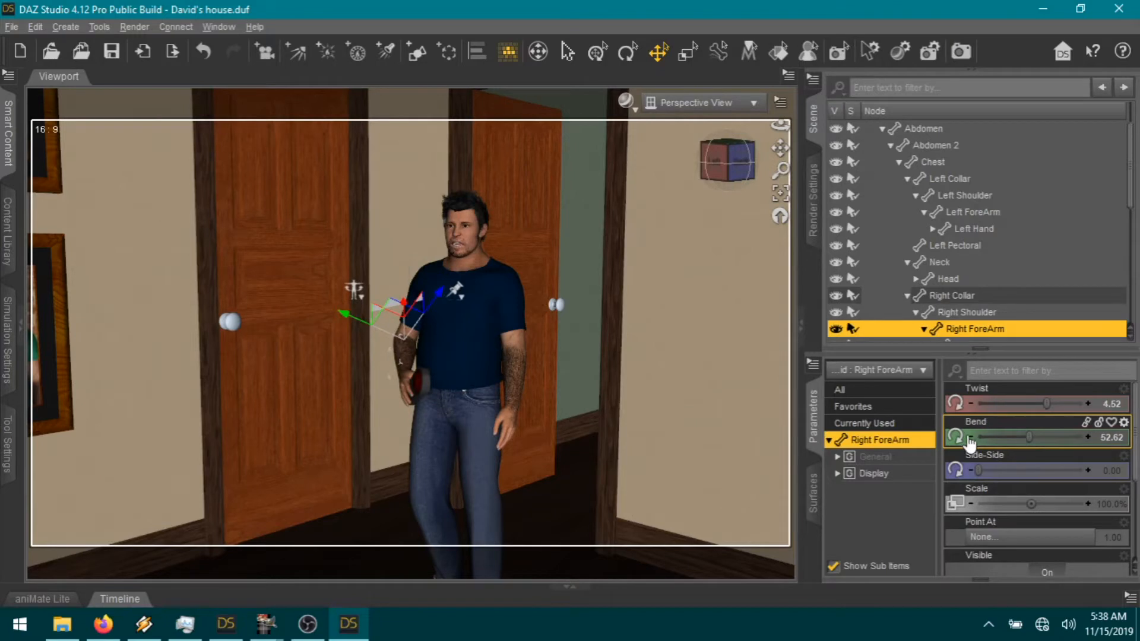
{"action": "mouse_move", "coordinate": [1033, 404]}
{"action": "left_mouse_down"}
{"action": "mouse_move", "coordinate": [985, 397]}
{"action": "mouse_move", "coordinate": [1074, 402]}
{"action": "mouse_move", "coordinate": [1054, 399]}
{"action": "left_mouse_up"}
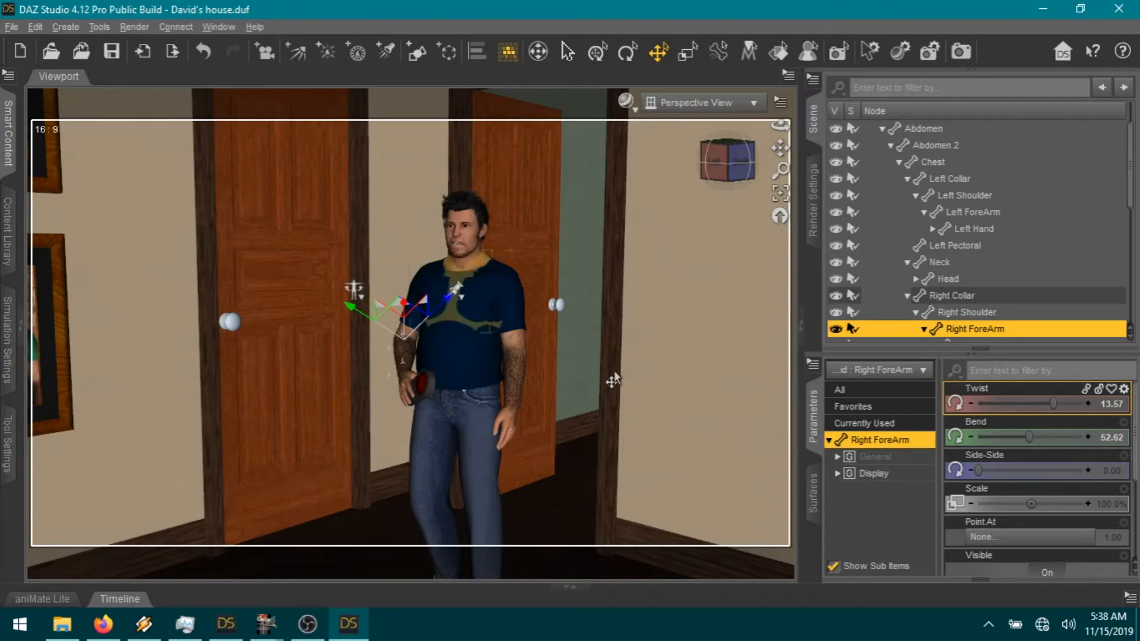
Step: Bend the left forearm up, twist the left shoulder, and turn off its Twist limits
{"action": "left_click", "coordinate": [512, 382]}
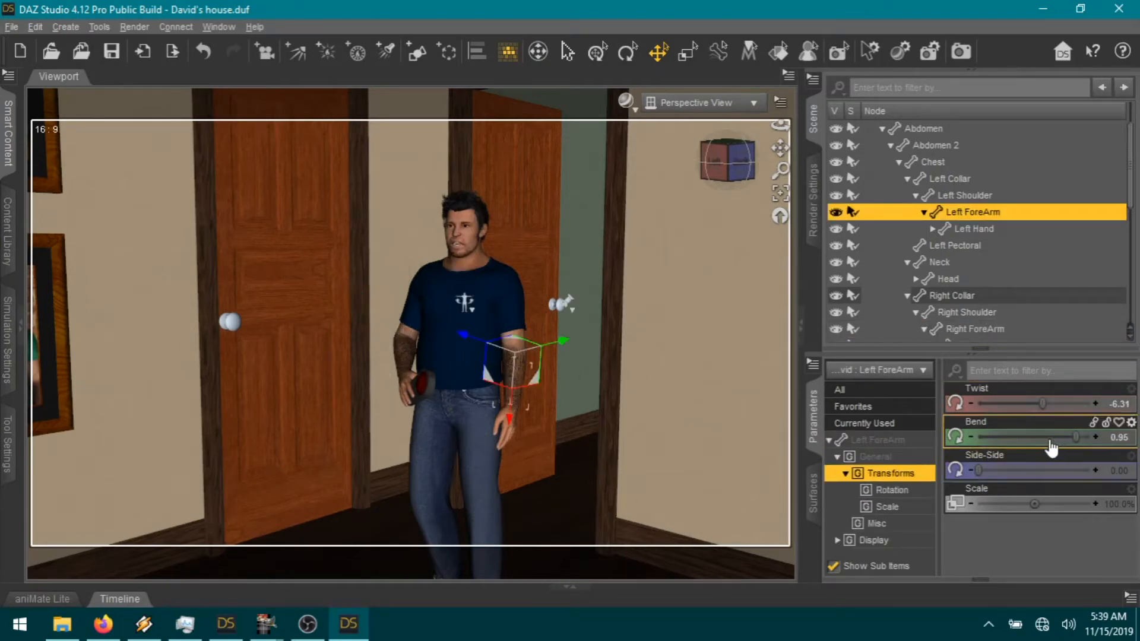
{"action": "left_click_drag", "start_coordinate": [1073, 438], "coordinate": [1026, 438]}
{"action": "left_click", "coordinate": [516, 338]}
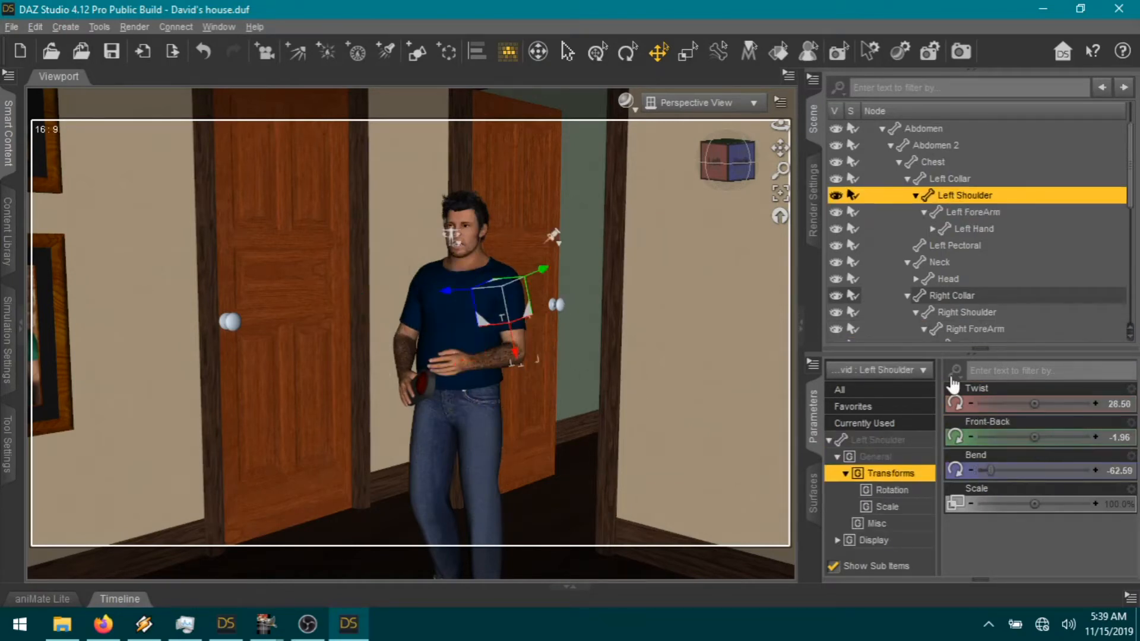
{"action": "left_click_drag", "start_coordinate": [1031, 408], "coordinate": [1100, 413]}
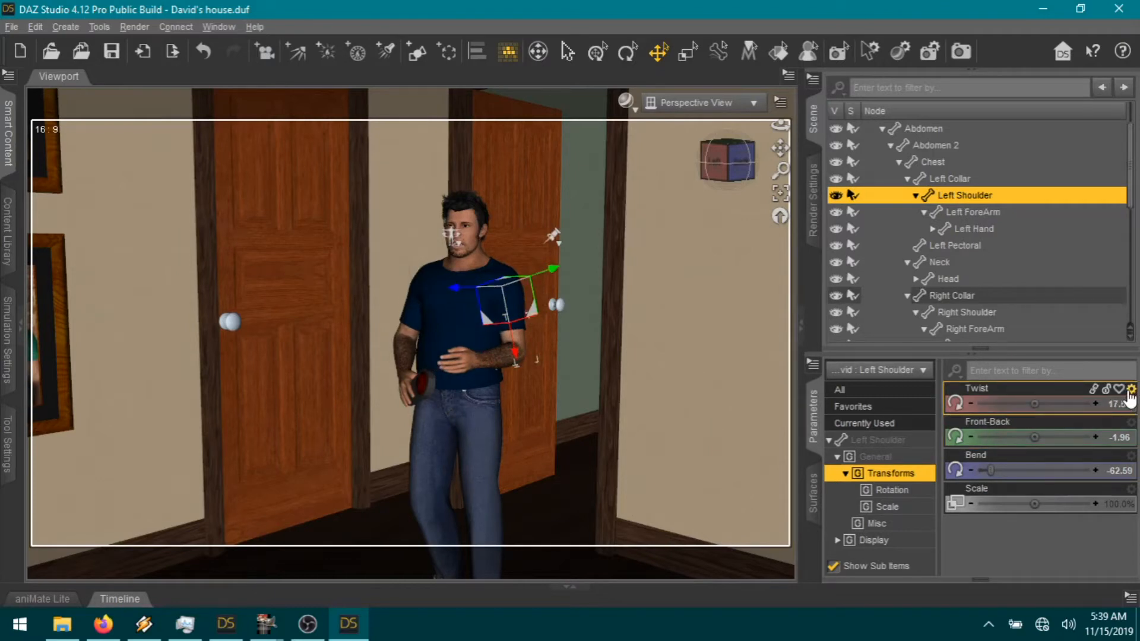
{"action": "left_click", "coordinate": [1132, 390]}
{"action": "left_click", "coordinate": [1087, 403]}
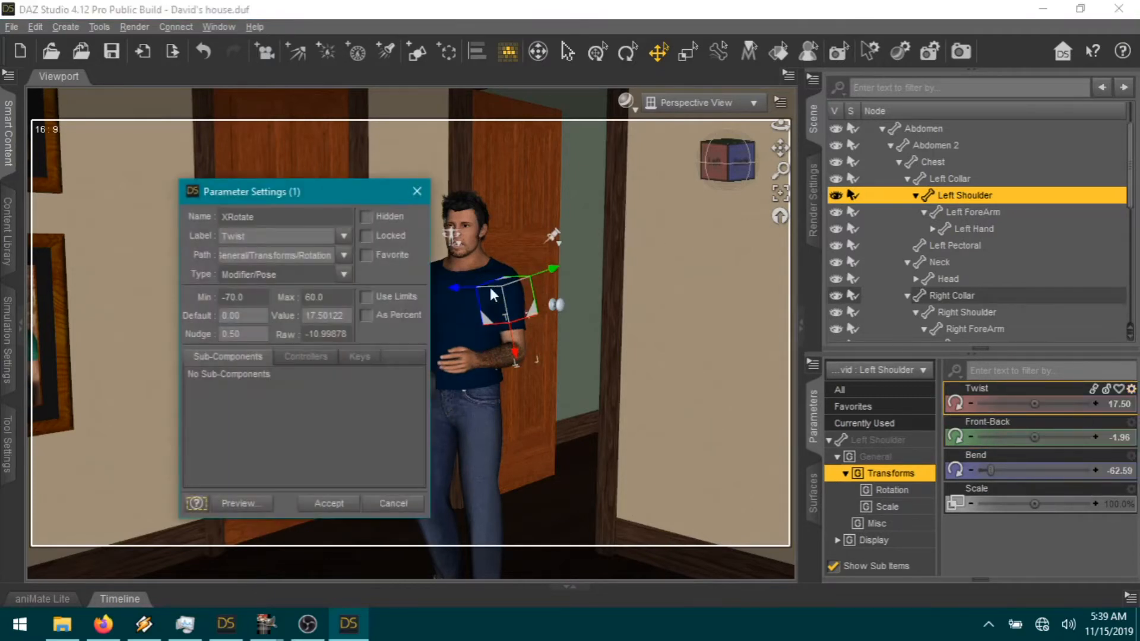
{"action": "left_click", "coordinate": [365, 297]}
{"action": "left_click", "coordinate": [329, 503]}
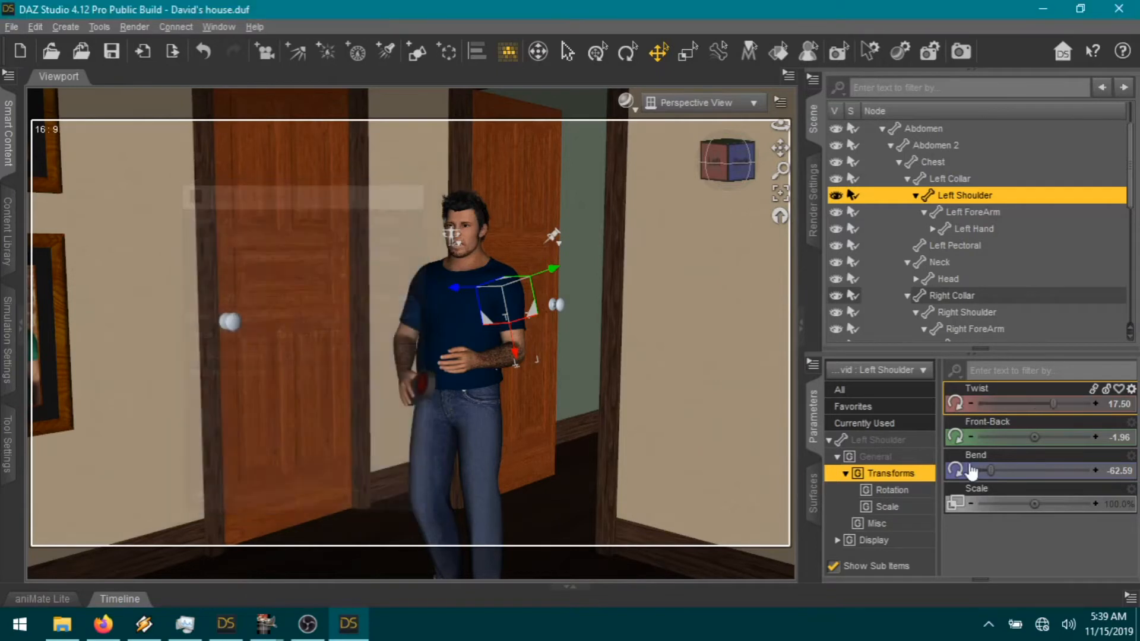
Step: Finish the left arm gesture: forearm bend -92.22, twist -44.89, hand bend 10.00
{"action": "left_click_drag", "start_coordinate": [1051, 411], "coordinate": [1024, 410]}
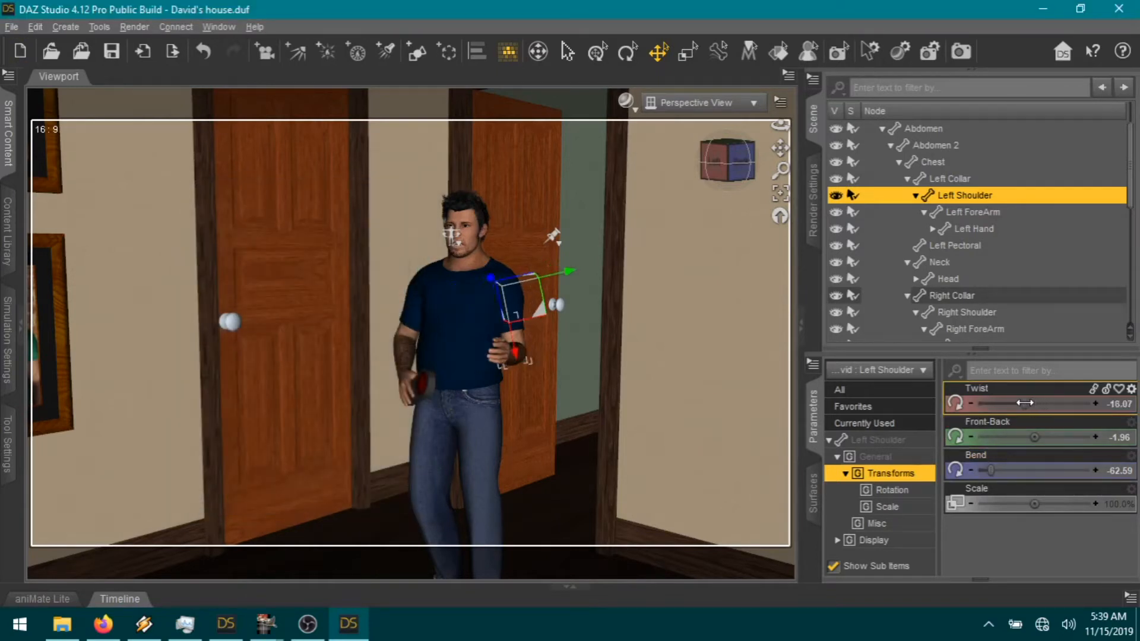
{"action": "left_click_drag", "start_coordinate": [990, 471], "coordinate": [999, 469]}
{"action": "left_click_drag", "start_coordinate": [1023, 404], "coordinate": [995, 403]}
{"action": "left_click", "coordinate": [534, 343]}
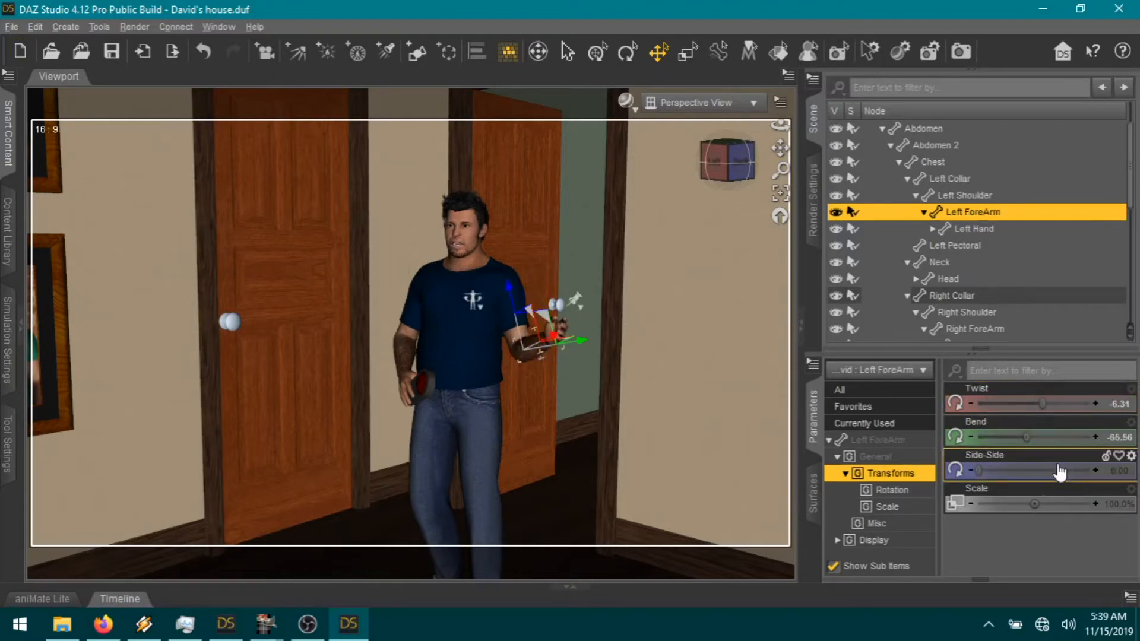
{"action": "left_click_drag", "start_coordinate": [1029, 438], "coordinate": [1013, 402]}
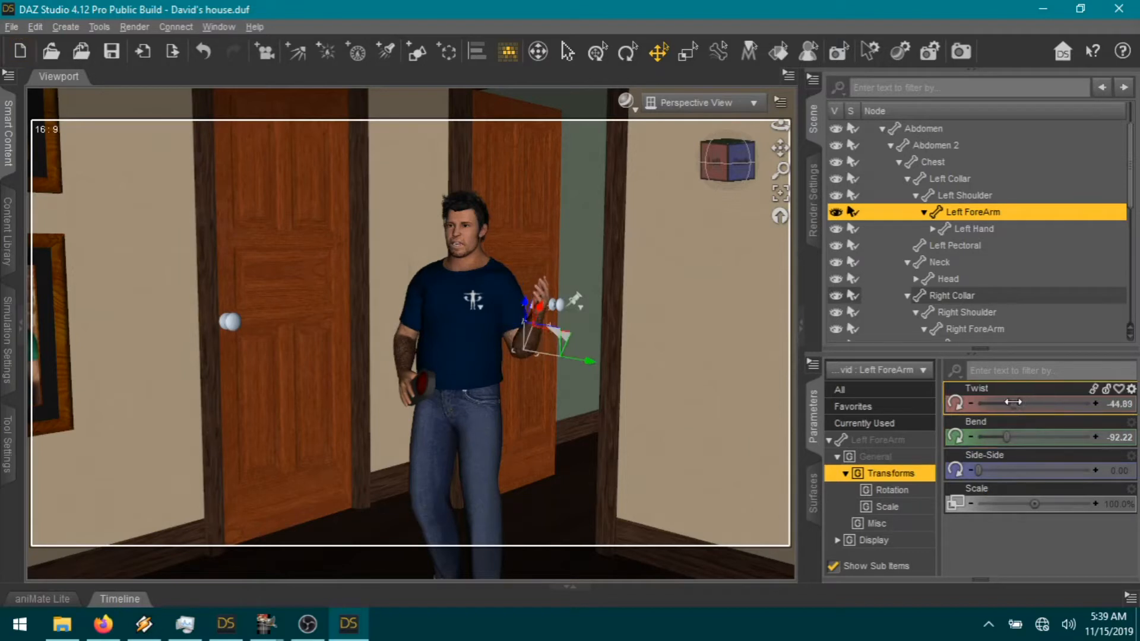
{"action": "left_click", "coordinate": [540, 323]}
{"action": "left_click_drag", "start_coordinate": [1017, 470], "coordinate": [1039, 468]}
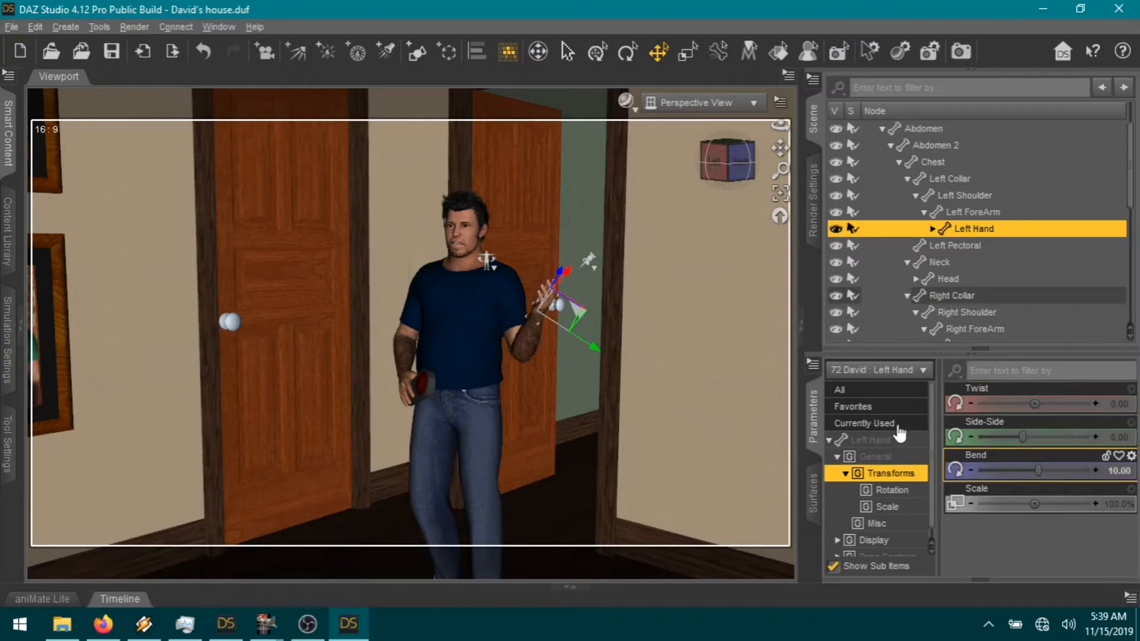
Step: Set Left Fingers Straighten to 0.67 on the raised left hand
{"action": "left_click", "coordinate": [873, 440]}
{"action": "scroll", "coordinate": [1031, 507], "scroll_direction": "down", "scroll_amount": 5}
{"action": "scroll", "coordinate": [1027, 534], "scroll_direction": "up", "scroll_amount": 5}
{"action": "scroll", "coordinate": [1006, 547], "scroll_direction": "down", "scroll_amount": 1}
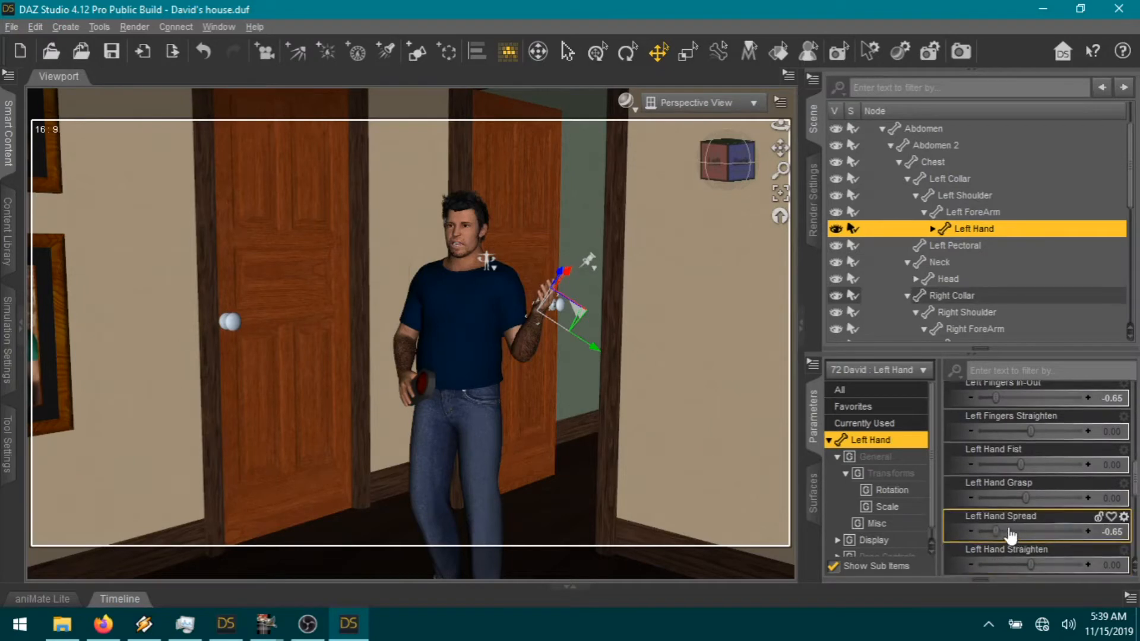
{"action": "scroll", "coordinate": [1016, 518], "scroll_direction": "down", "scroll_amount": 4}
{"action": "scroll", "coordinate": [1016, 518], "scroll_direction": "up", "scroll_amount": 4}
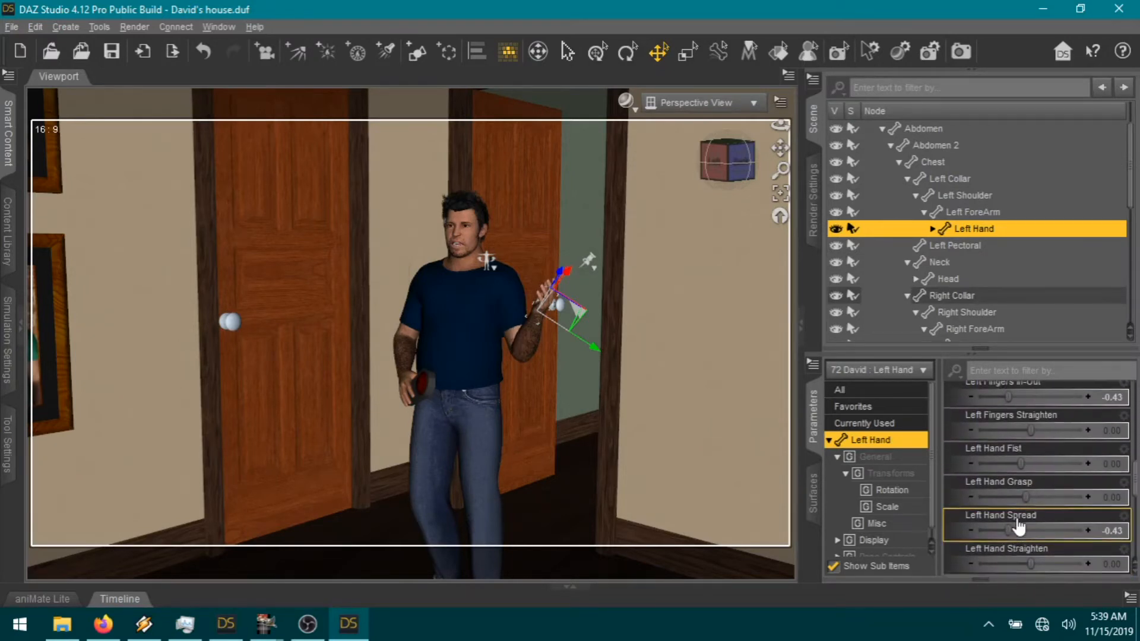
{"action": "left_click_drag", "start_coordinate": [1036, 432], "coordinate": [1063, 432]}
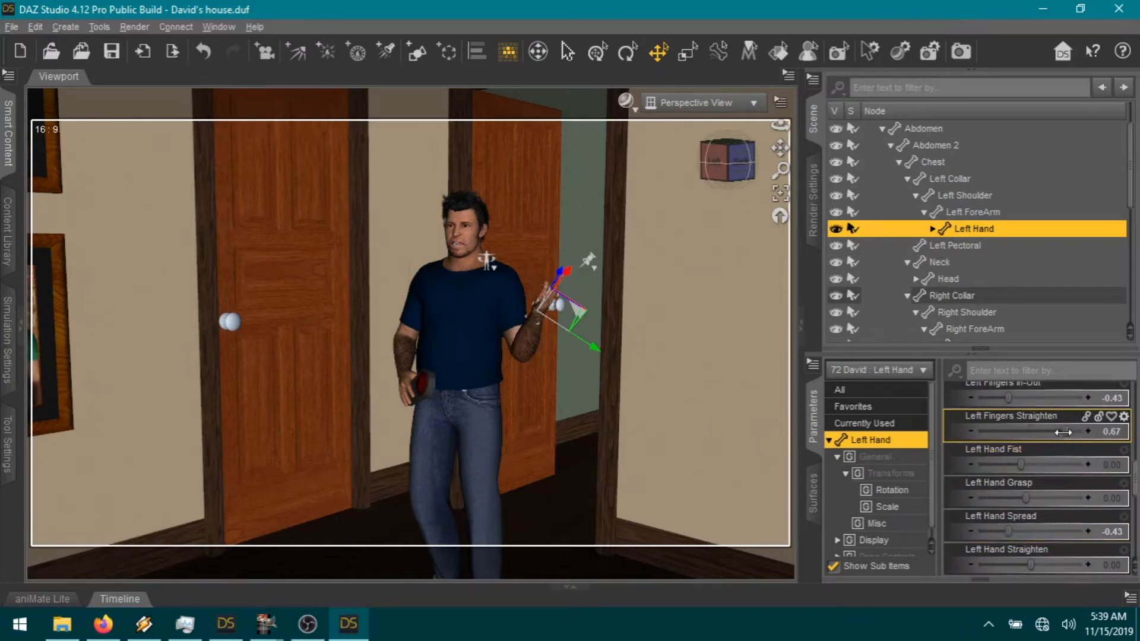
Step: Select the head and zoom and pan the Perspective View closer to frame David
{"action": "left_click", "coordinate": [464, 229]}
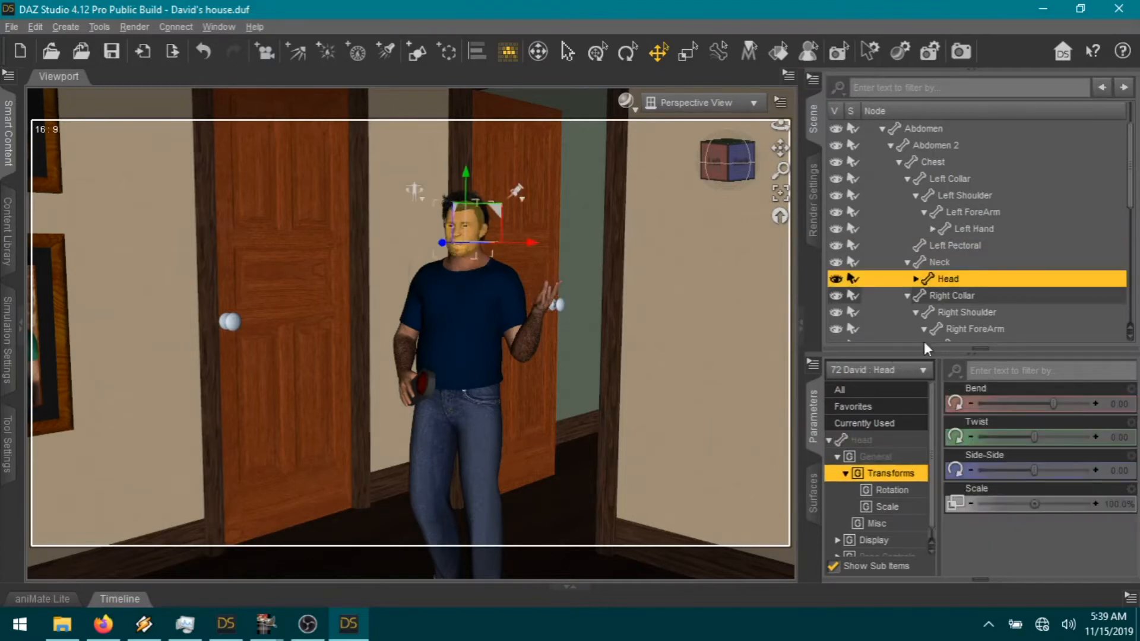
{"action": "scroll", "coordinate": [623, 347], "scroll_direction": "down", "scroll_amount": 2}
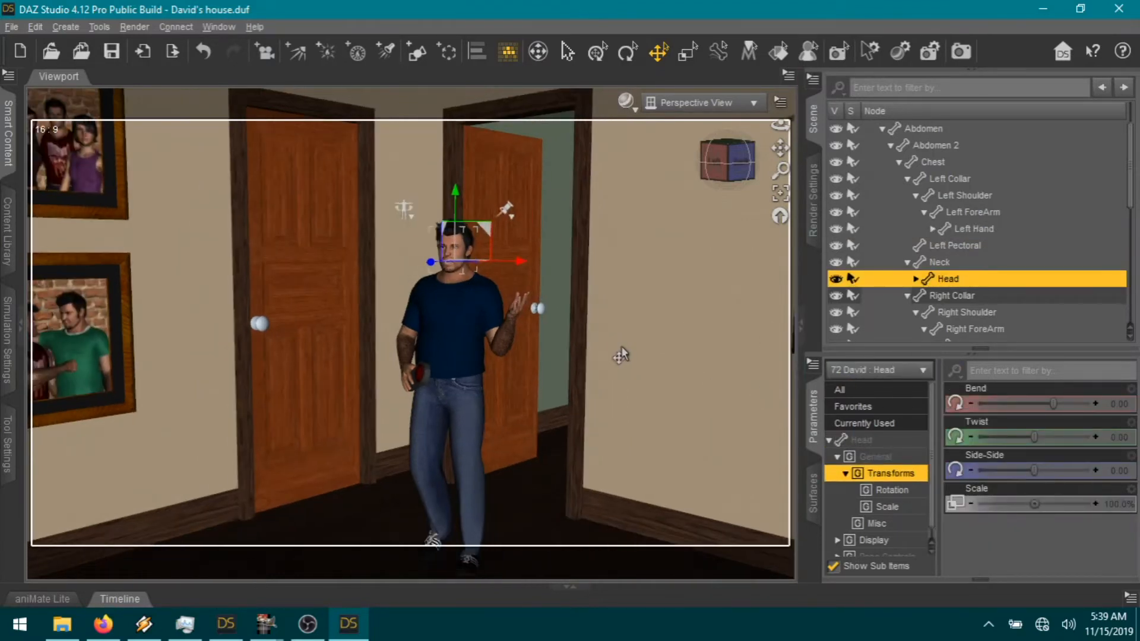
{"action": "scroll", "coordinate": [697, 220], "scroll_direction": "up", "scroll_amount": 3}
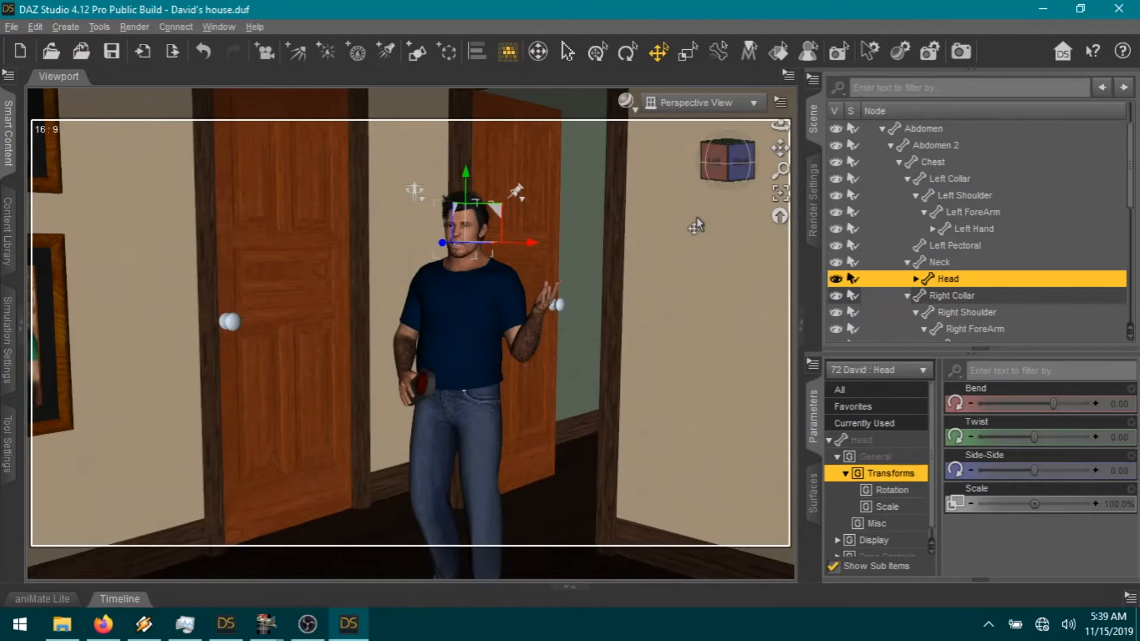
{"action": "scroll", "coordinate": [696, 225], "scroll_direction": "up", "scroll_amount": 3}
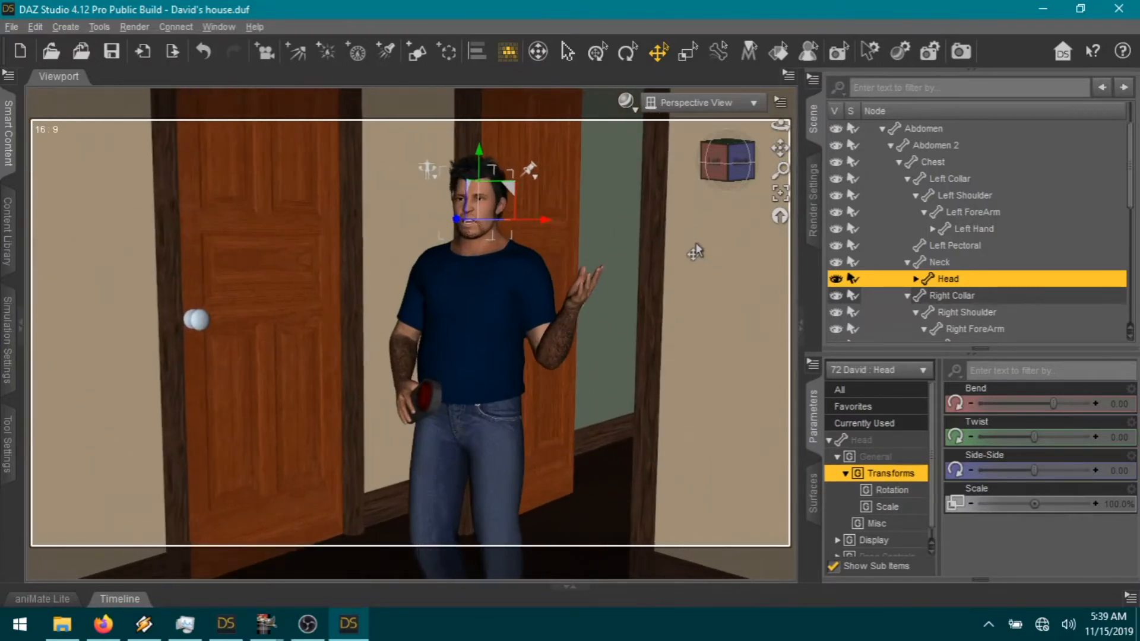
{"action": "scroll", "coordinate": [675, 252], "scroll_direction": "up", "scroll_amount": 1}
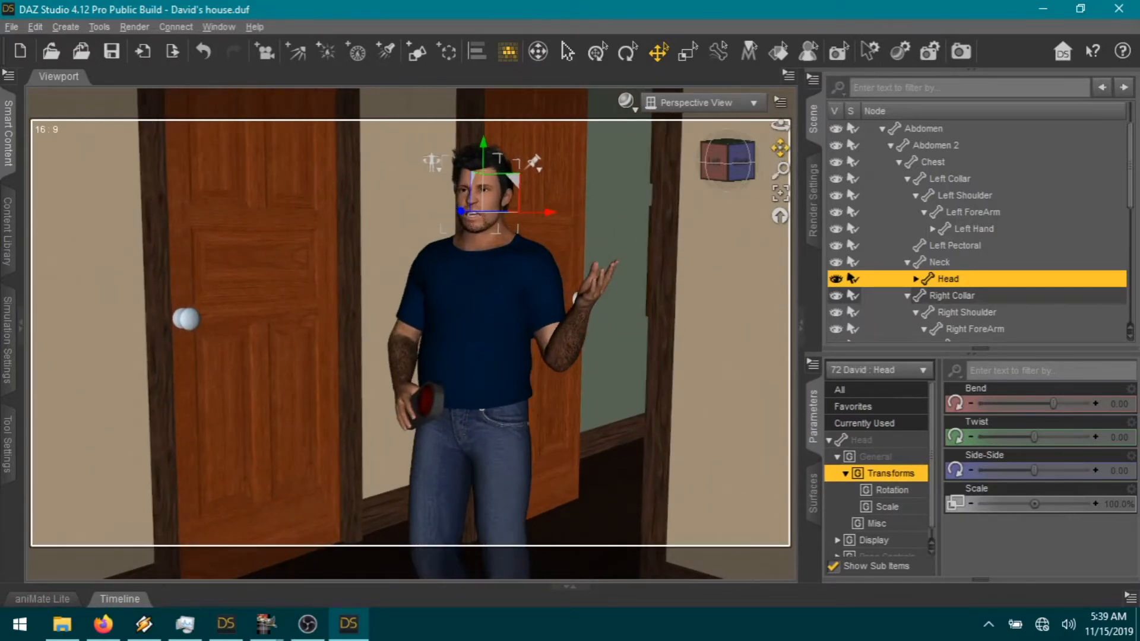
{"action": "left_click_drag", "start_coordinate": [780, 148], "coordinate": [751, 210]}
{"action": "left_click_drag", "start_coordinate": [780, 170], "coordinate": [736, 170]}
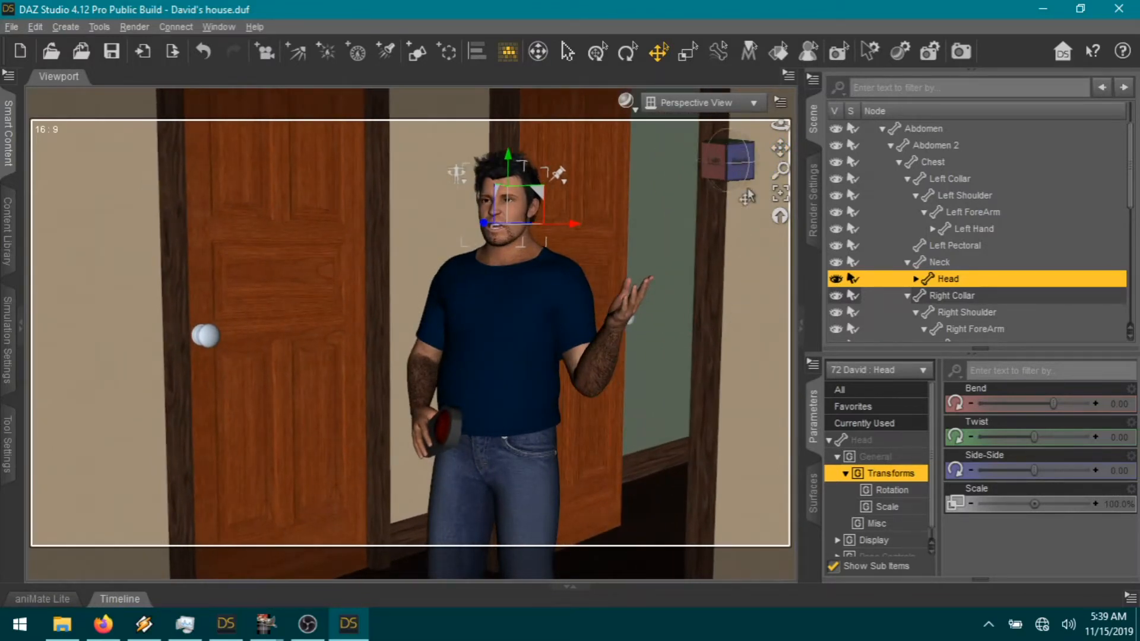
Step: Lower the man in the camera view and give him Mouth Open Wide with a slight Neck-Head Twist
{"action": "left_click_drag", "start_coordinate": [780, 147], "coordinate": [782, 169]}
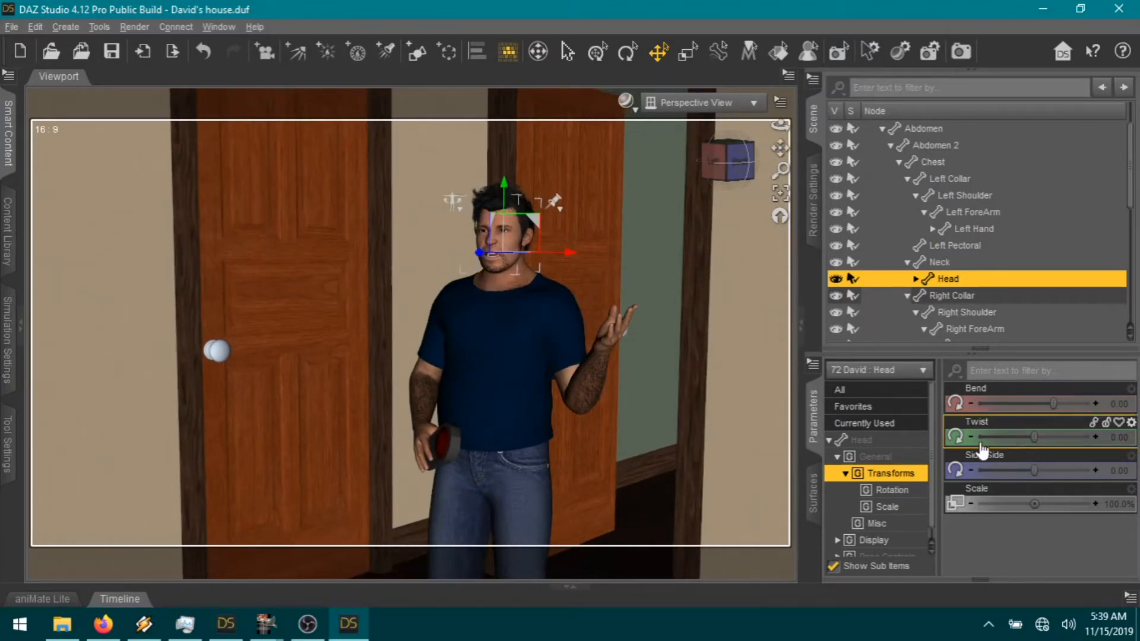
{"action": "left_click", "coordinate": [889, 408]}
{"action": "scroll", "coordinate": [1039, 508], "scroll_direction": "down", "scroll_amount": 10}
{"action": "mouse_move", "coordinate": [1045, 563]}
{"action": "left_mouse_down"}
{"action": "mouse_move", "coordinate": [1073, 561]}
{"action": "mouse_move", "coordinate": [1054, 559]}
{"action": "left_mouse_up"}
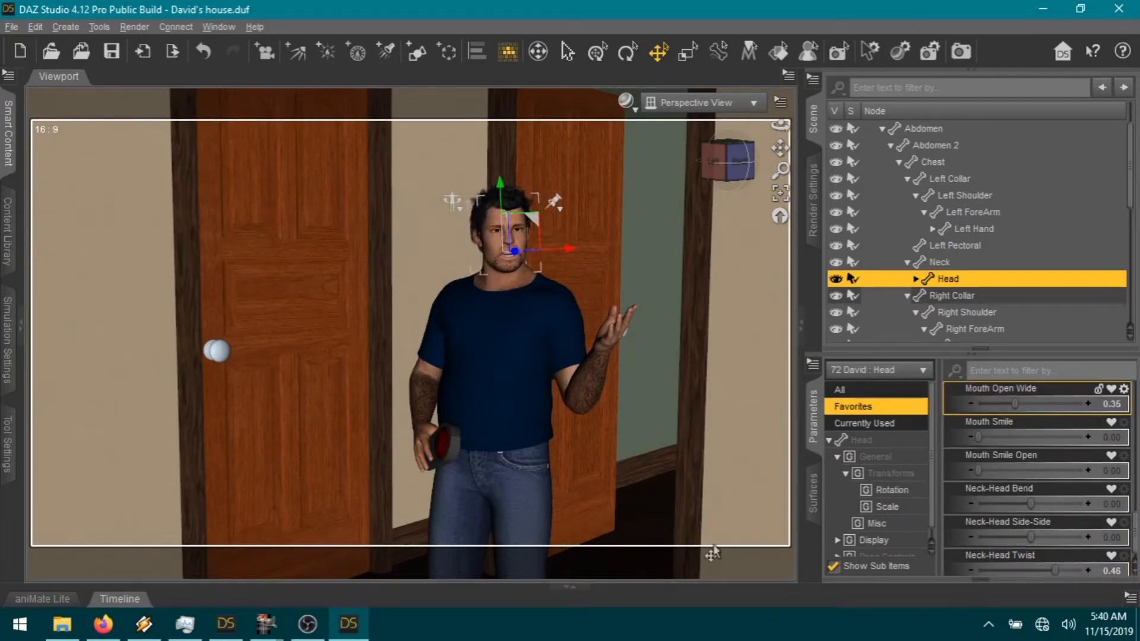
Step: Bend the man's left thigh to 6.02 and open Render Settings
{"action": "left_click", "coordinate": [522, 541]}
{"action": "left_click", "coordinate": [908, 451]}
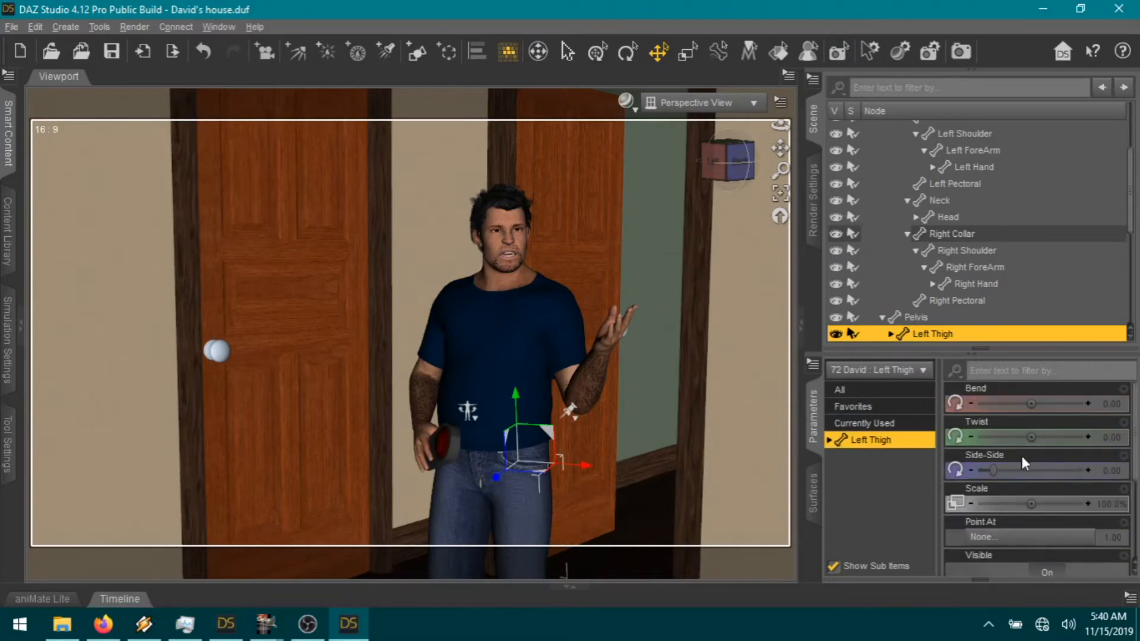
{"action": "left_click_drag", "start_coordinate": [1039, 403], "coordinate": [1066, 404]}
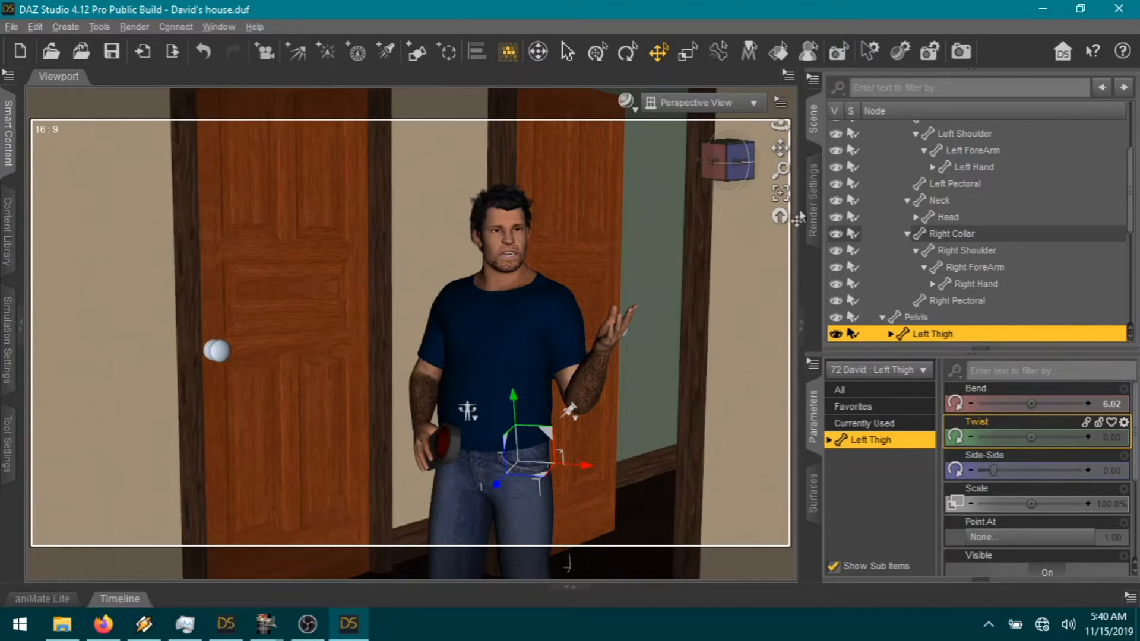
{"action": "left_click", "coordinate": [813, 202]}
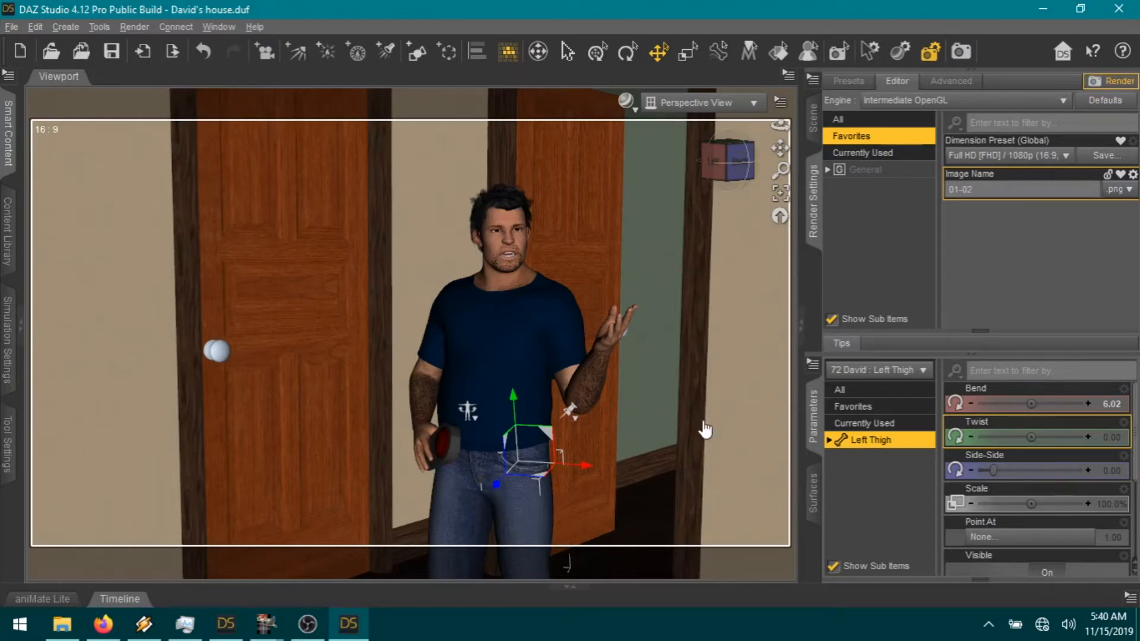
Step: Copy the speech bubble3 layer in GIMP
{"action": "mouse_move", "coordinate": [263, 634]}
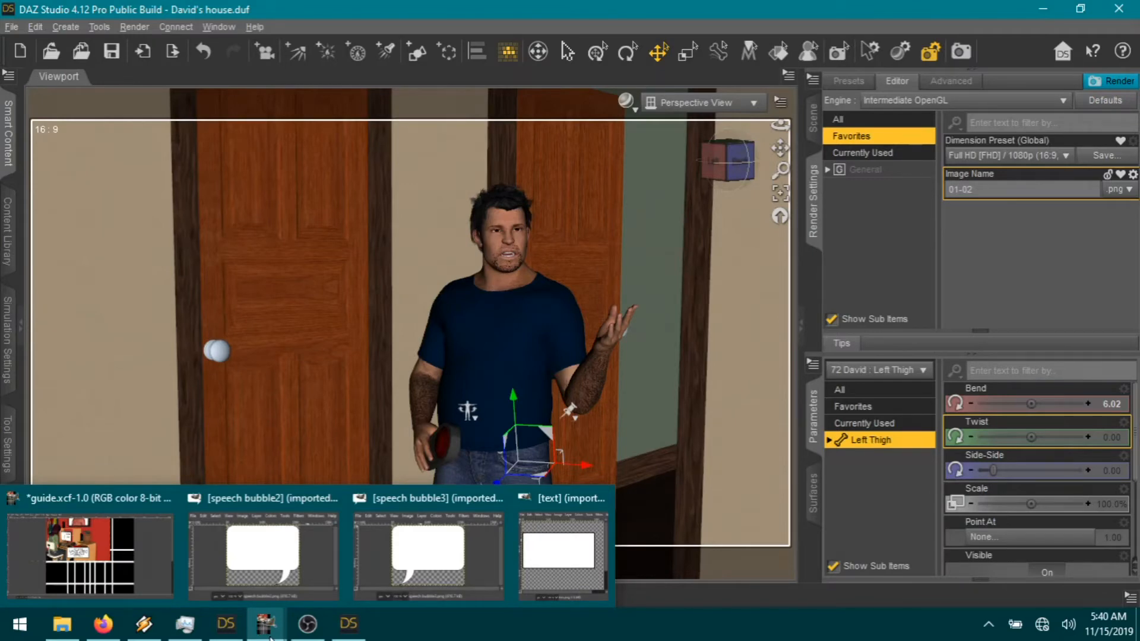
{"action": "left_click", "coordinate": [384, 576]}
{"action": "key", "text": "ctrl+c"}
Step: Paste the speech bubble into guide.xcf as a new layer and flip it horizontally
{"action": "mouse_move", "coordinate": [265, 624]}
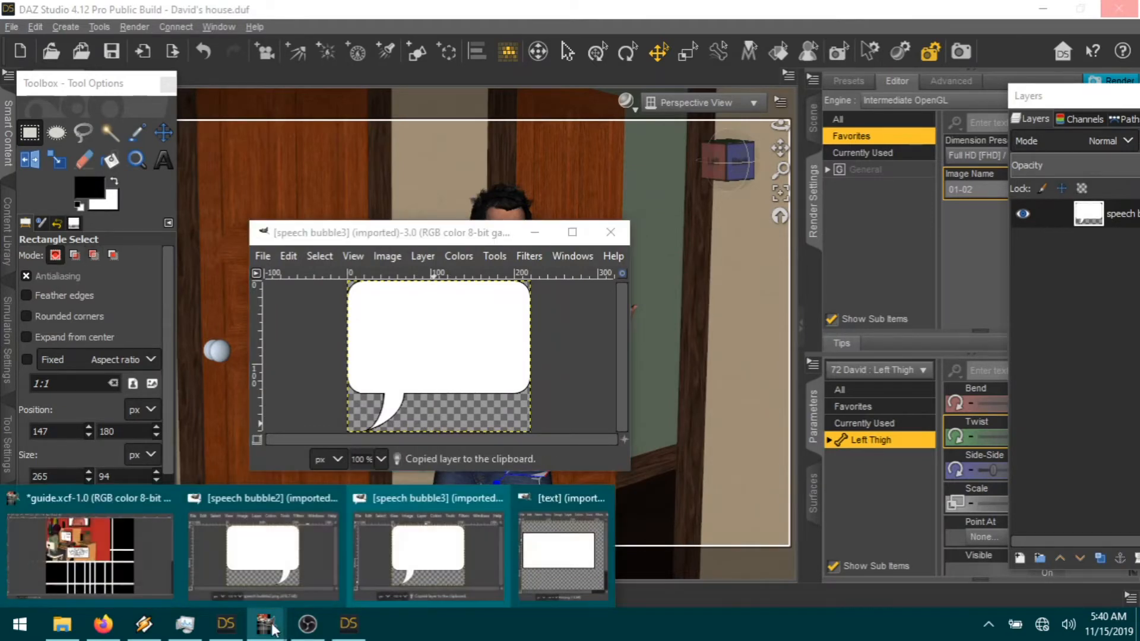
{"action": "left_click", "coordinate": [136, 563]}
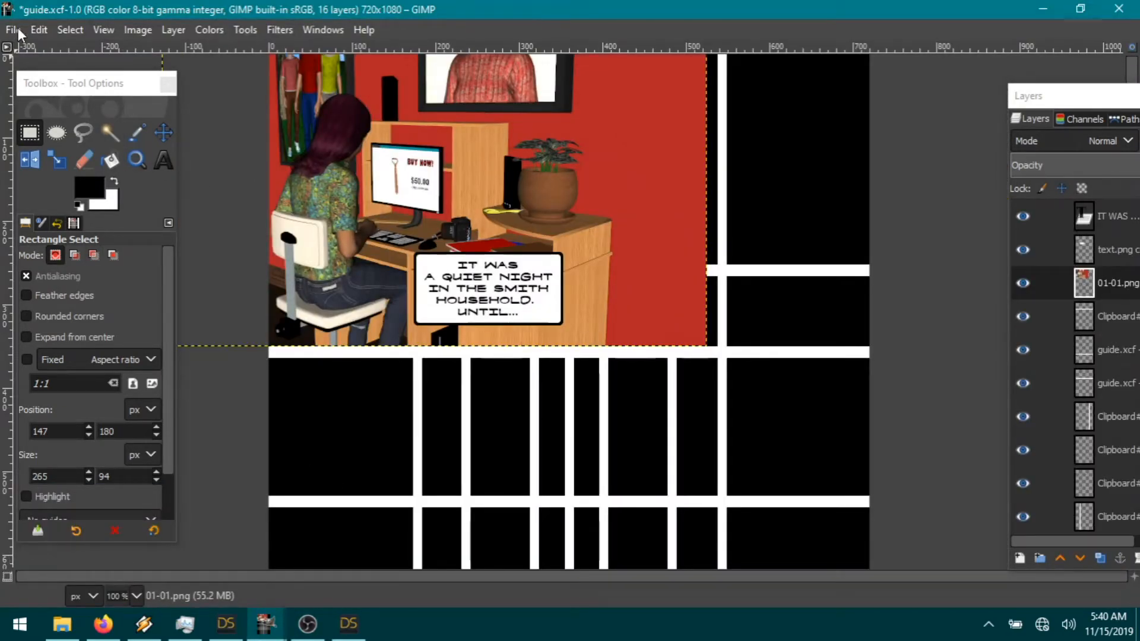
{"action": "left_click", "coordinate": [38, 30]}
{"action": "mouse_move", "coordinate": [103, 261]}
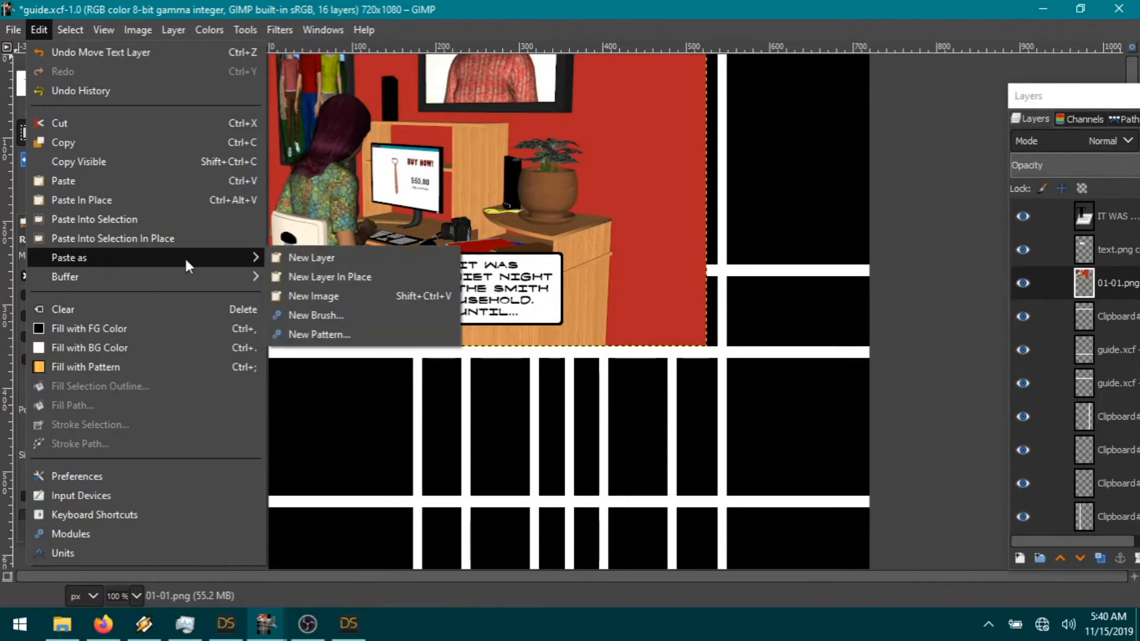
{"action": "left_click", "coordinate": [320, 258]}
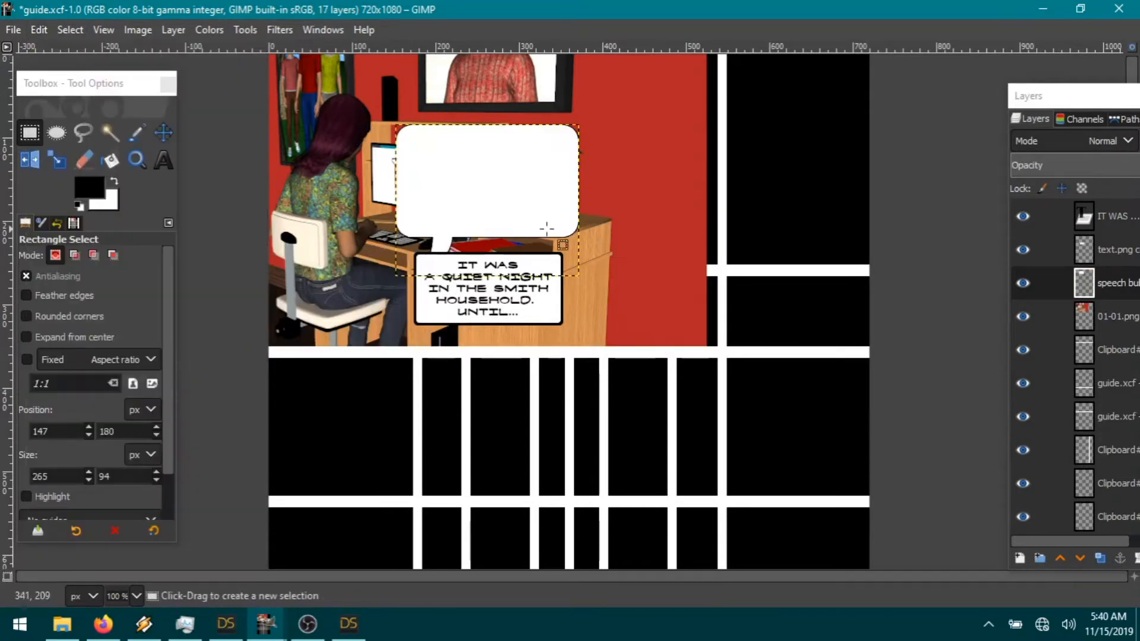
{"action": "left_click", "coordinate": [173, 29]}
{"action": "mouse_move", "coordinate": [186, 261]}
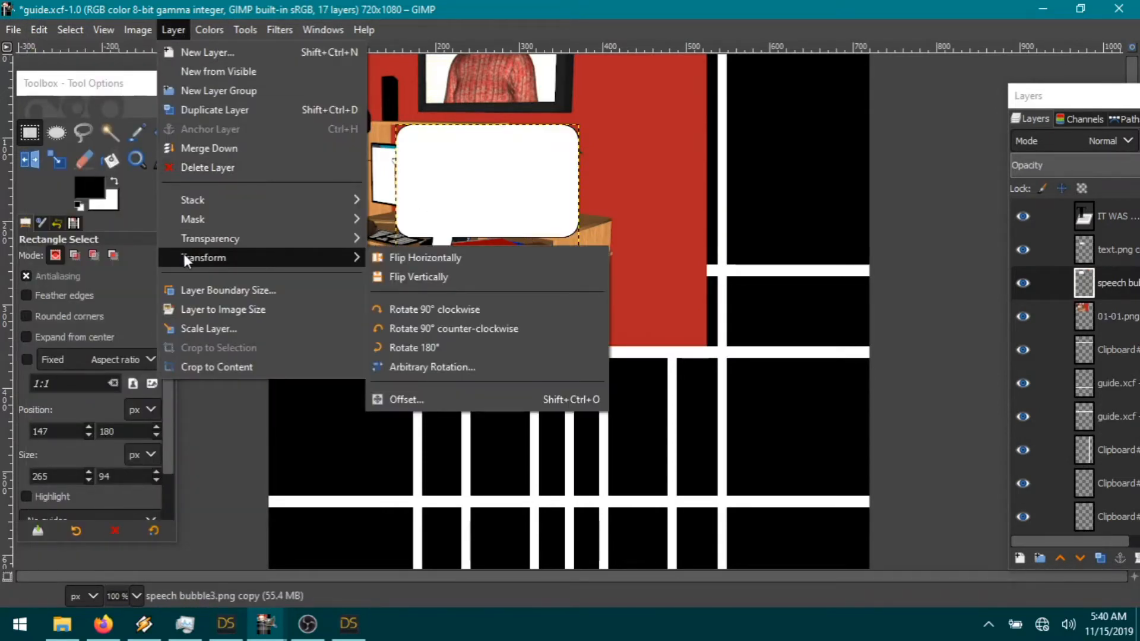
{"action": "left_click", "coordinate": [395, 260]}
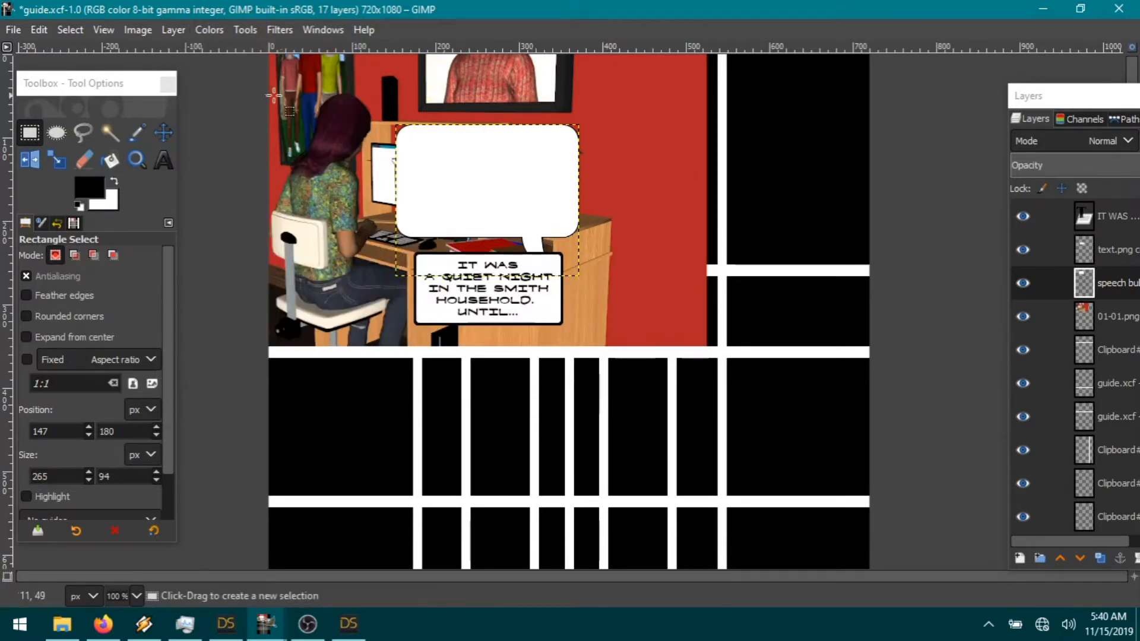
Step: Move the caption box up to the panel top and place the caption text inside it
{"action": "left_click", "coordinate": [163, 132]}
{"action": "left_click_drag", "start_coordinate": [545, 226], "coordinate": [617, 351]}
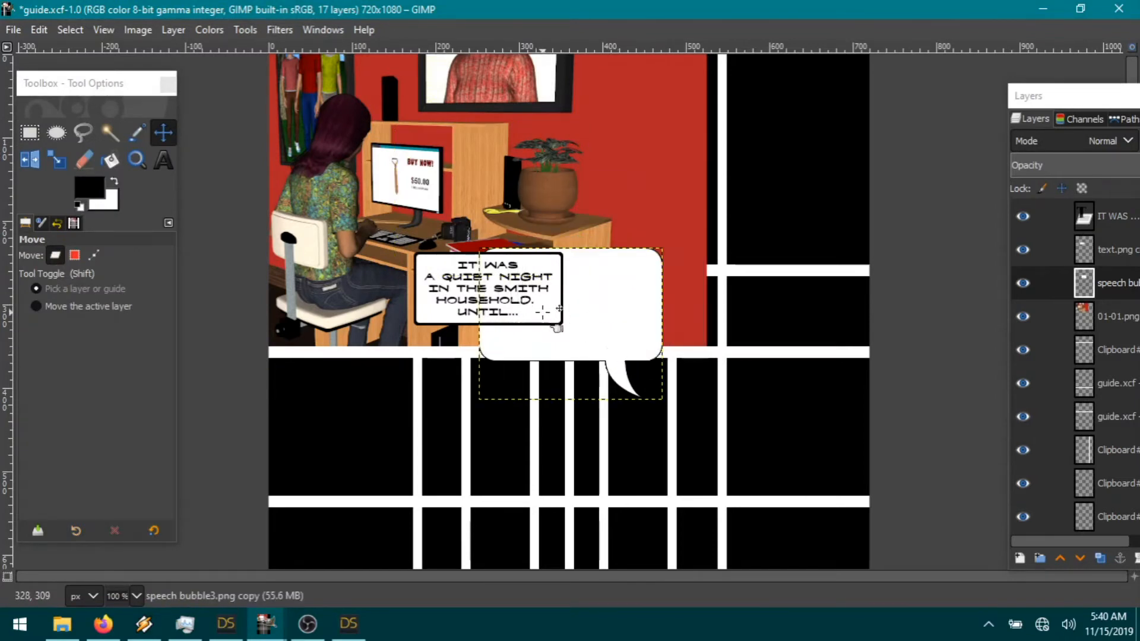
{"action": "left_click_drag", "start_coordinate": [542, 311], "coordinate": [593, 131]}
{"action": "left_click", "coordinate": [1117, 285]}
{"action": "left_click", "coordinate": [1121, 232]}
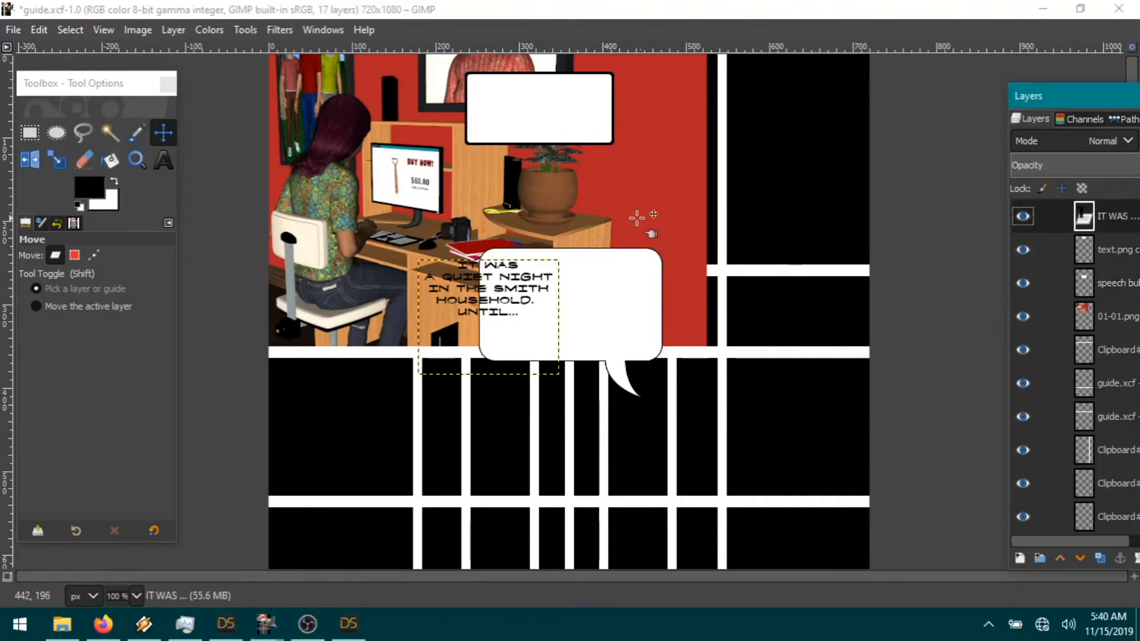
{"action": "left_click_drag", "start_coordinate": [555, 302], "coordinate": [607, 123]}
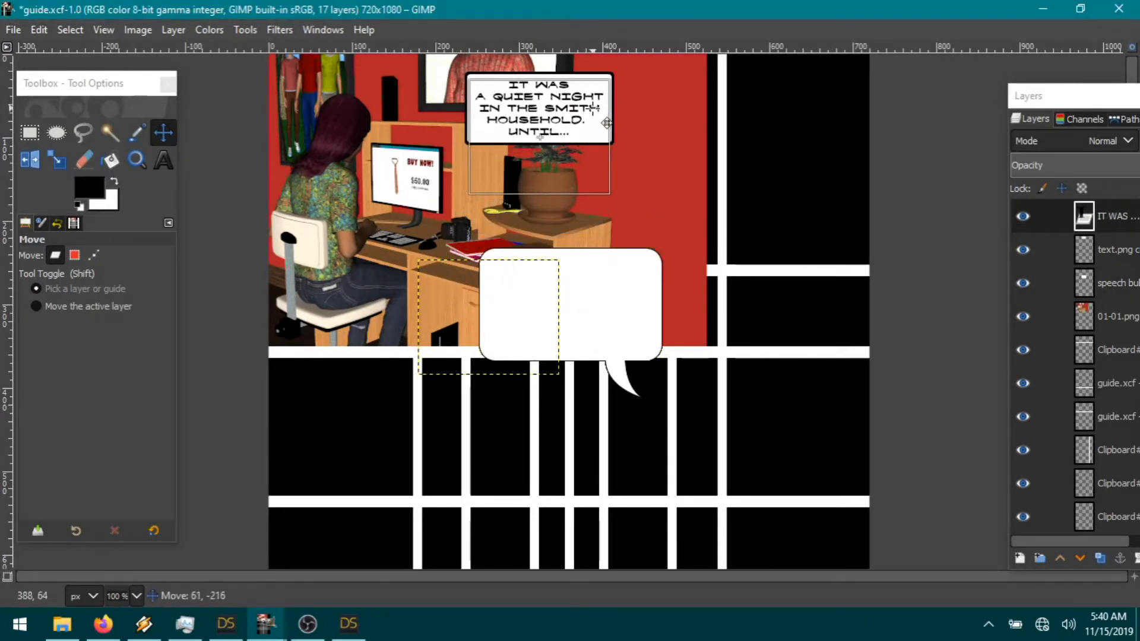
{"action": "left_click_drag", "start_coordinate": [607, 122], "coordinate": [607, 122]}
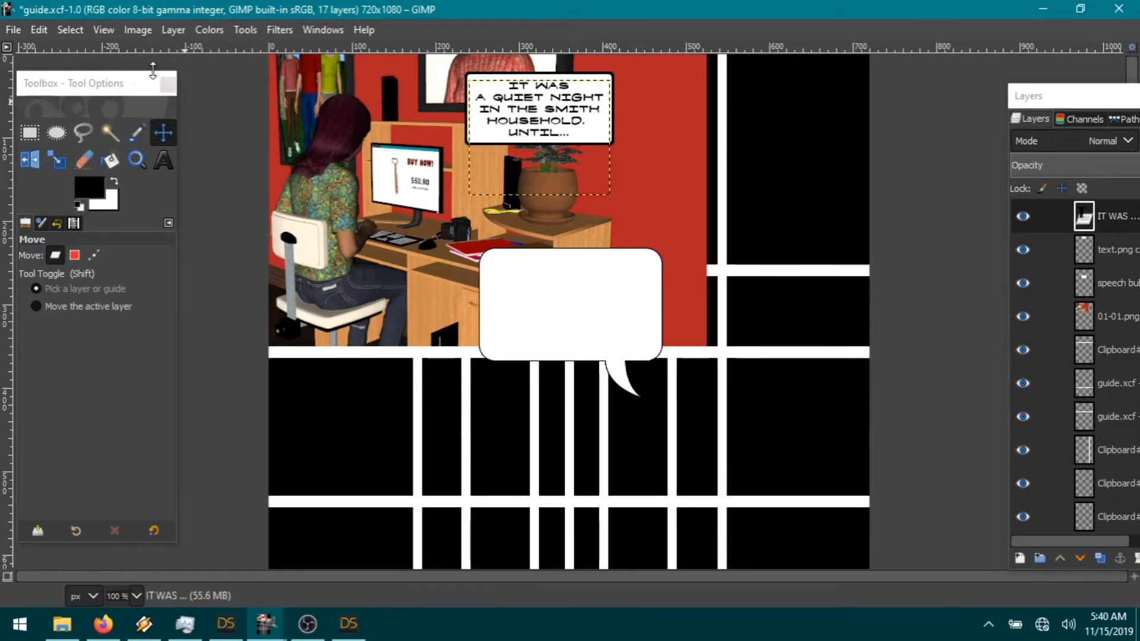
Step: Flip the speech bubble vertically so its tail points up and move it over the desk
{"action": "left_click", "coordinate": [1123, 279]}
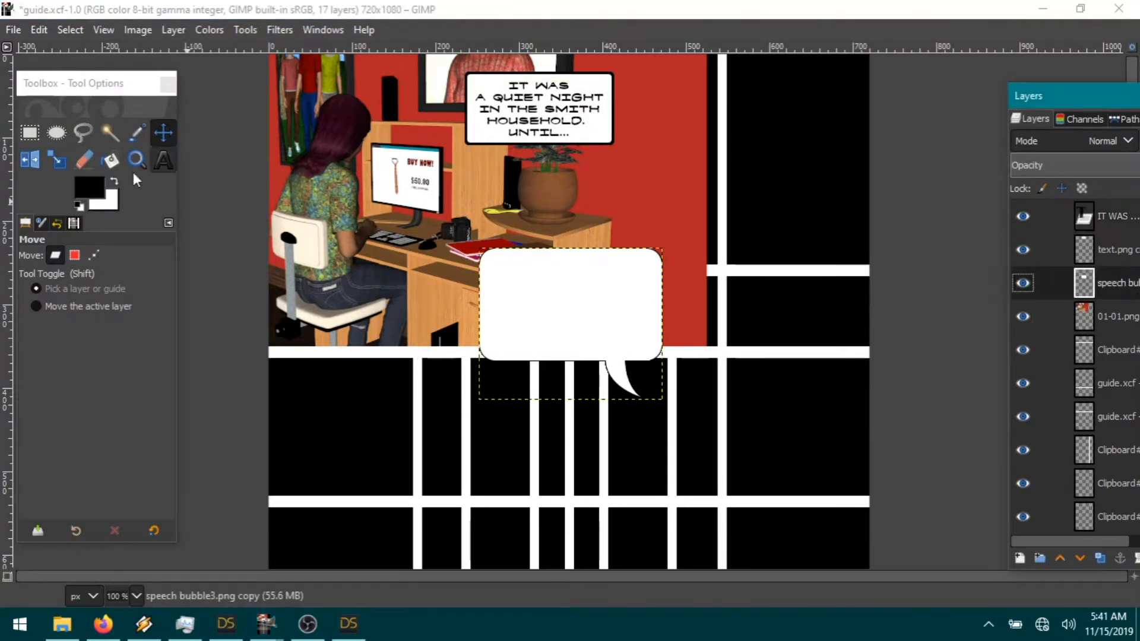
{"action": "left_click", "coordinate": [174, 30]}
{"action": "mouse_move", "coordinate": [201, 264]}
{"action": "left_click", "coordinate": [498, 274]}
{"action": "left_click_drag", "start_coordinate": [606, 360], "coordinate": [585, 318]}
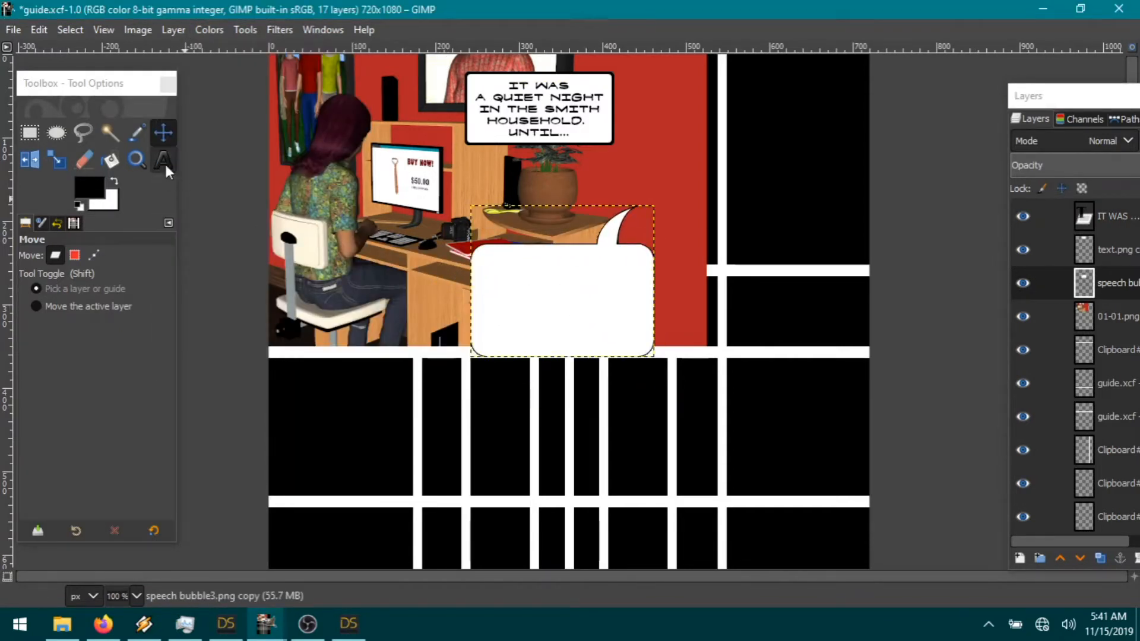
{"action": "left_click", "coordinate": [163, 159]}
Step: Type "THAT'S IT! I'VE HAD IT! I'M GETTING RID OF THIS THING ONCE AND FOR ALL!" in a bubble text box
{"action": "left_click_drag", "start_coordinate": [646, 252], "coordinate": [477, 336]}
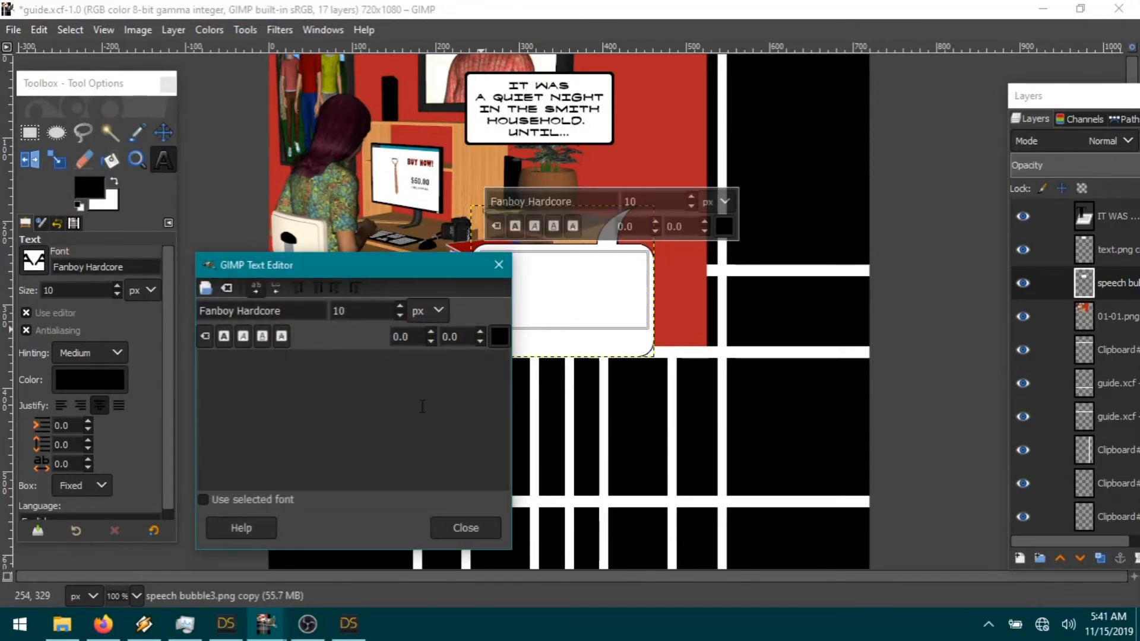
{"action": "type", "text": "TH"}
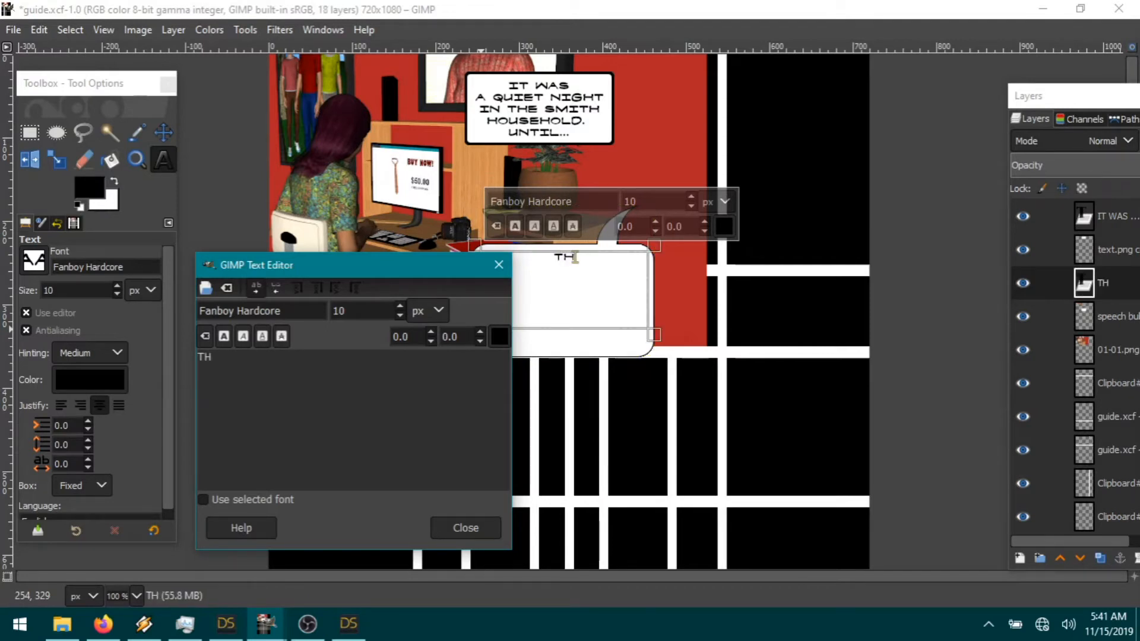
{"action": "type", "text": "AT'S IT!  I"}
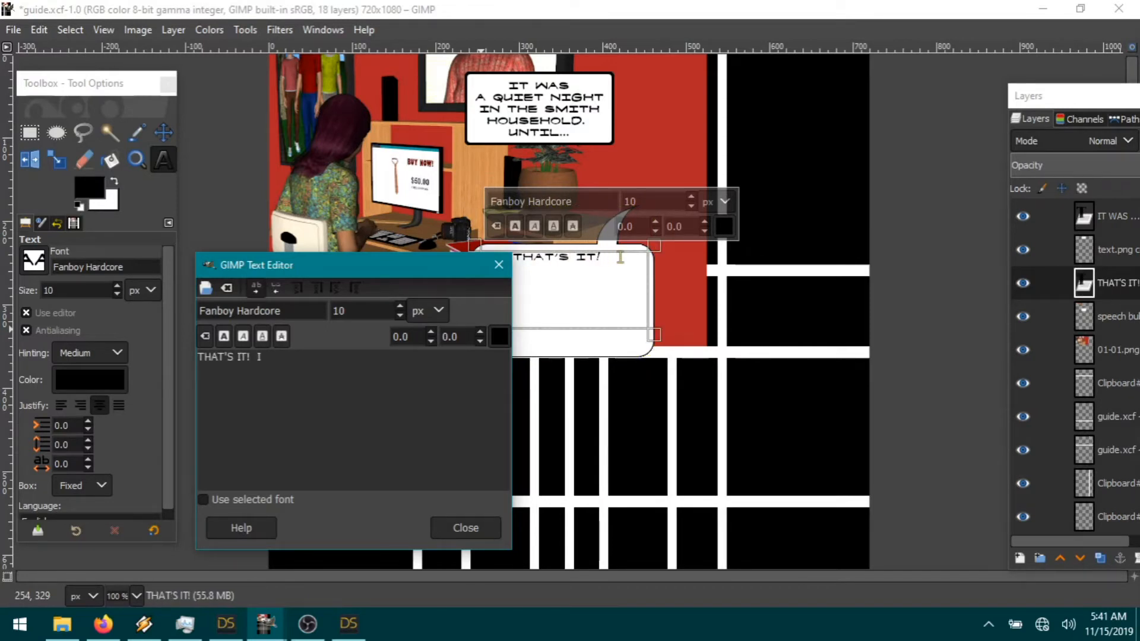
{"action": "type", "text": "'VE HAD IT!"}
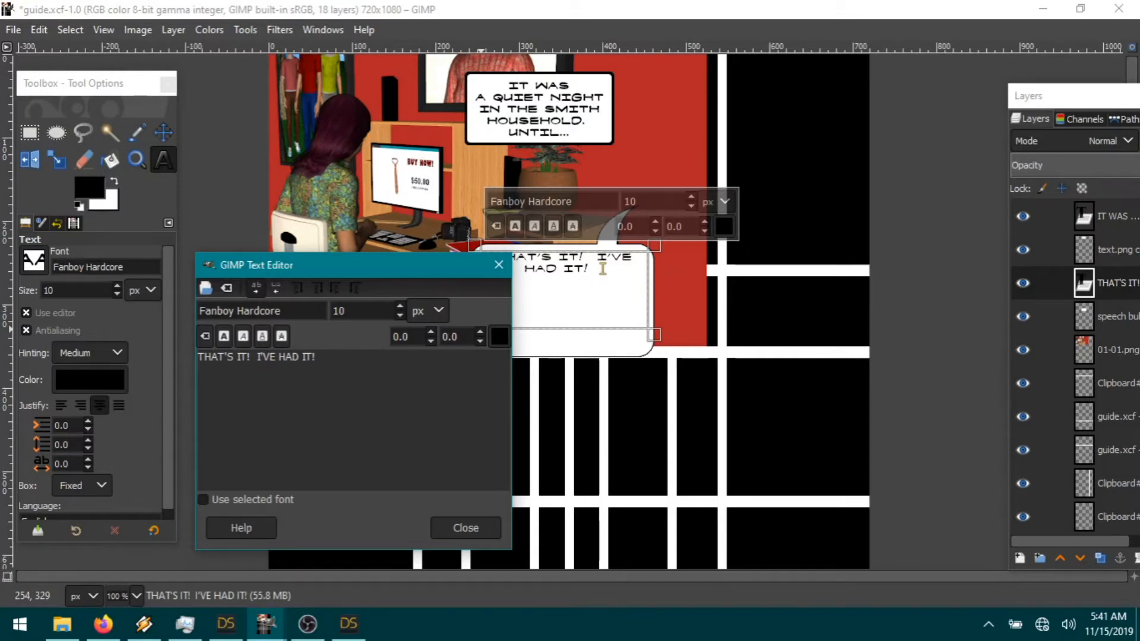
{"action": "type", "text": "  I'M GETTING RID OF THIS THING ONCE AND FOR ALL!"}
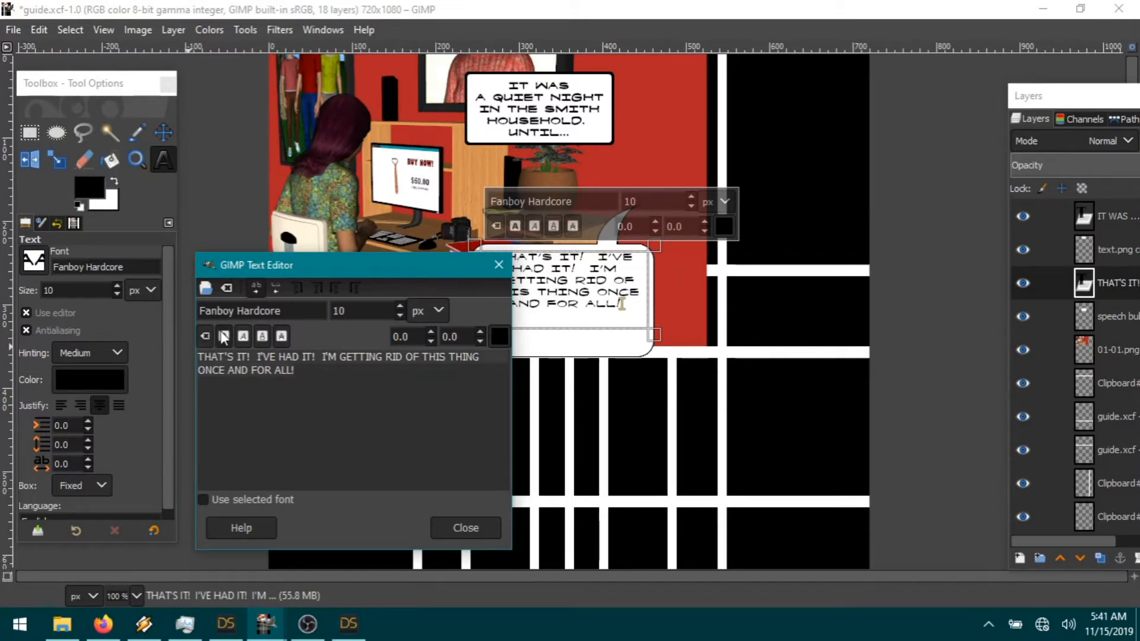
{"action": "key", "text": "ctrl+a"}
{"action": "left_click_drag", "start_coordinate": [378, 272], "coordinate": [291, 327]}
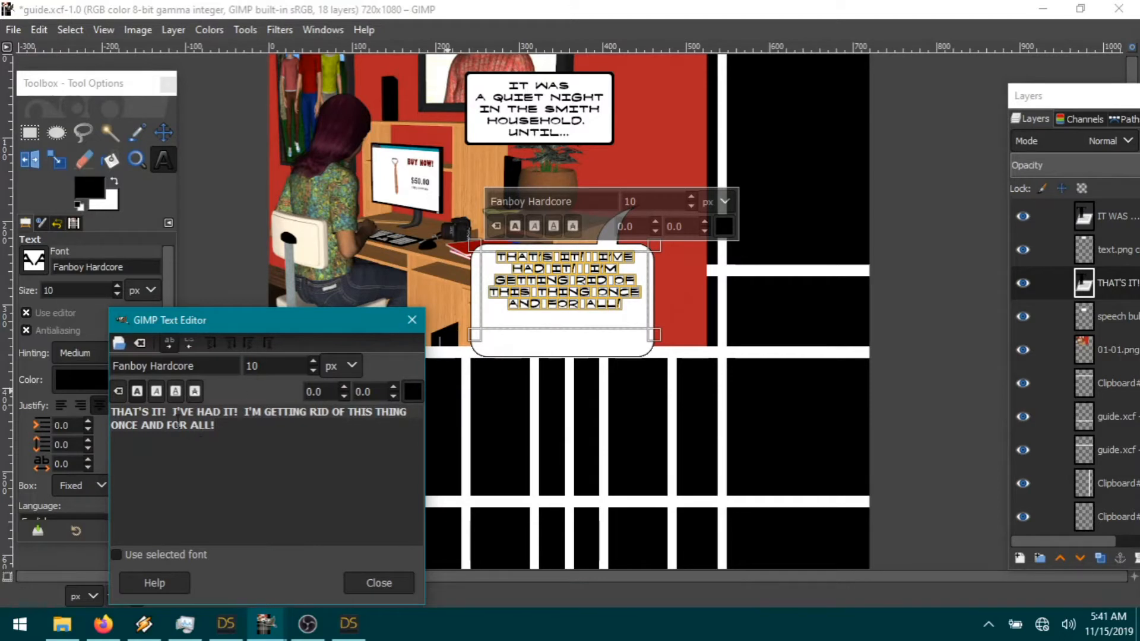
Step: Break the dialogue onto new lines at I'VE HAD IT! and I'M GETTING RID
{"action": "left_click", "coordinate": [493, 268]}
{"action": "key", "text": "Return"}
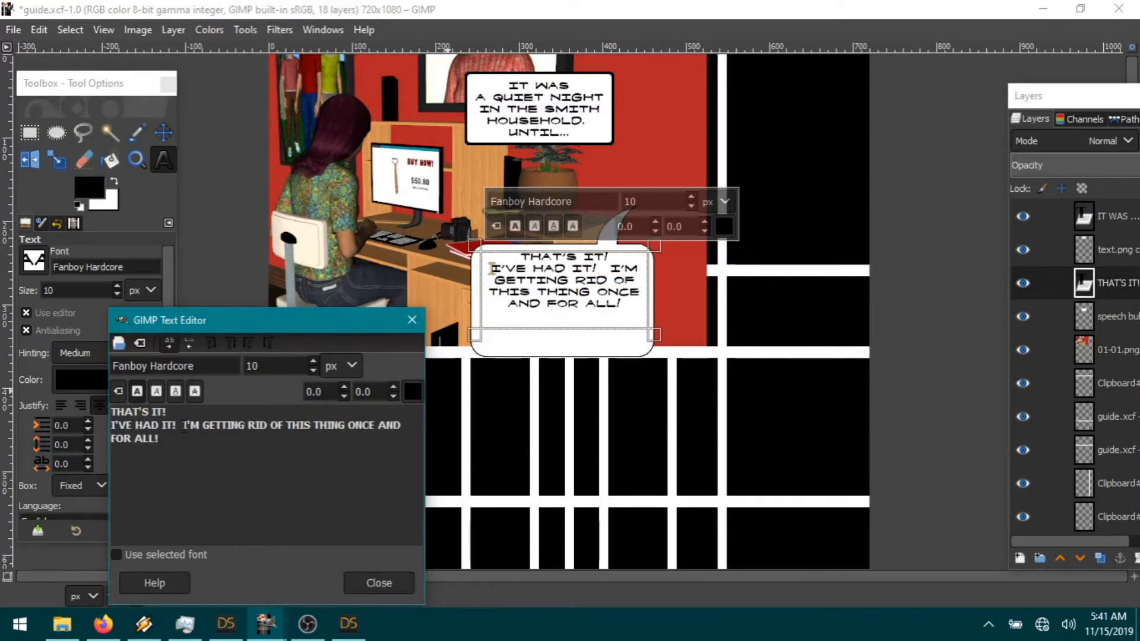
{"action": "left_click", "coordinate": [185, 427]}
{"action": "key", "text": "BackSpace"}
{"action": "key", "text": "BackSpace"}
{"action": "key", "text": "Return"}
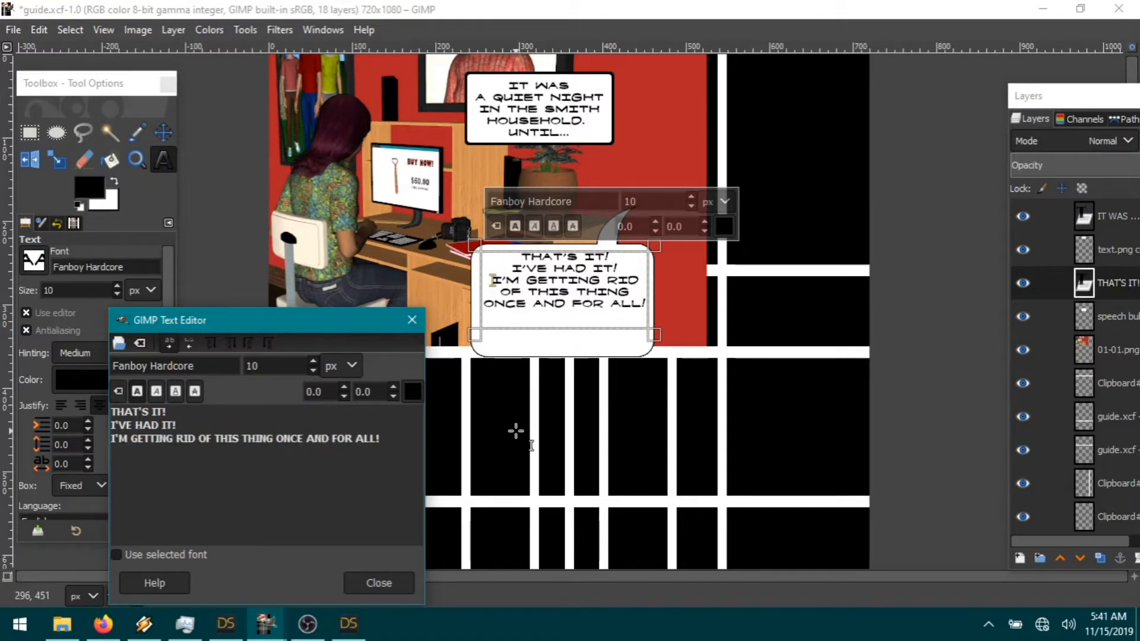
{"action": "left_click", "coordinate": [1122, 325]}
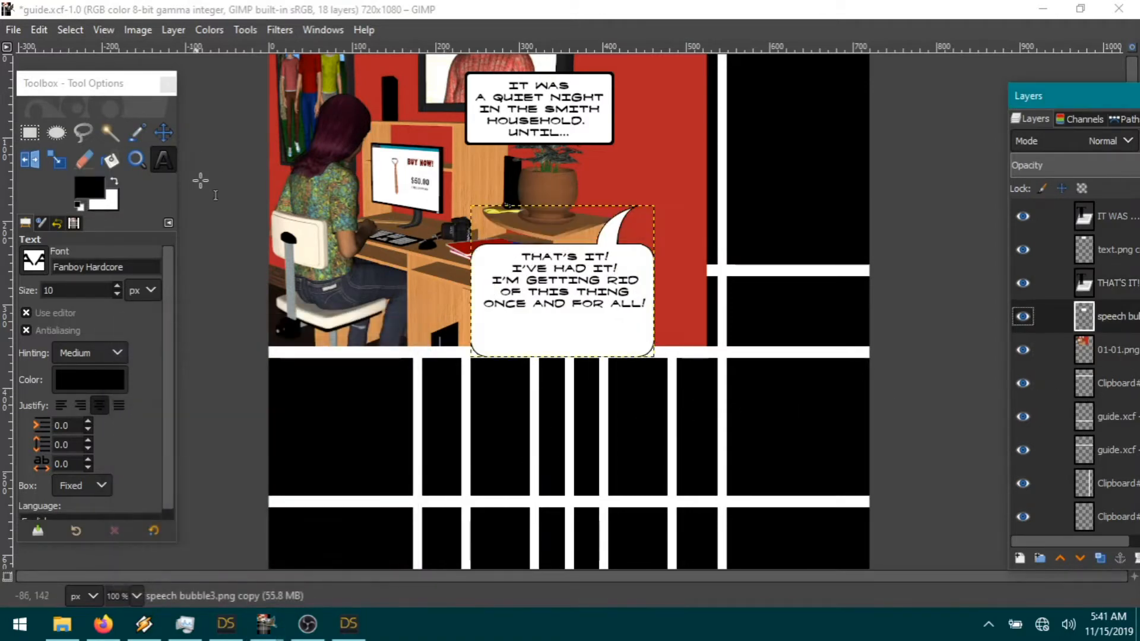
Step: Nudge the speech bubble right and cut away its left edge over the desk
{"action": "left_click", "coordinate": [163, 132]}
{"action": "left_click_drag", "start_coordinate": [589, 334], "coordinate": [587, 336]}
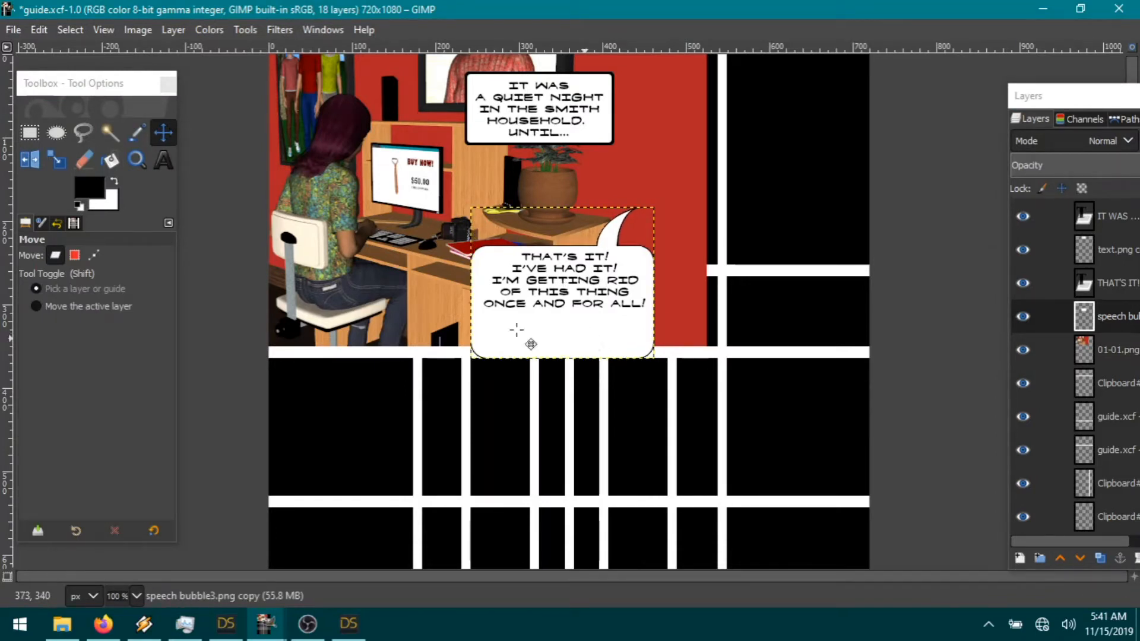
{"action": "left_click", "coordinate": [30, 133]}
{"action": "left_click_drag", "start_coordinate": [498, 222], "coordinate": [414, 410]}
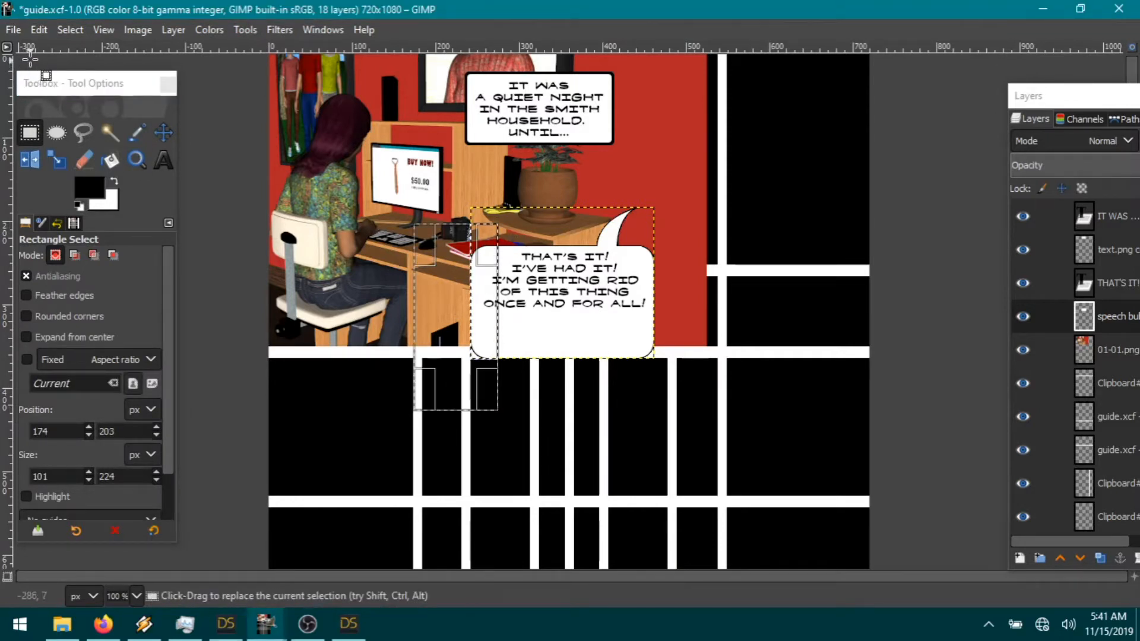
{"action": "left_click", "coordinate": [40, 29]}
{"action": "left_click", "coordinate": [73, 123]}
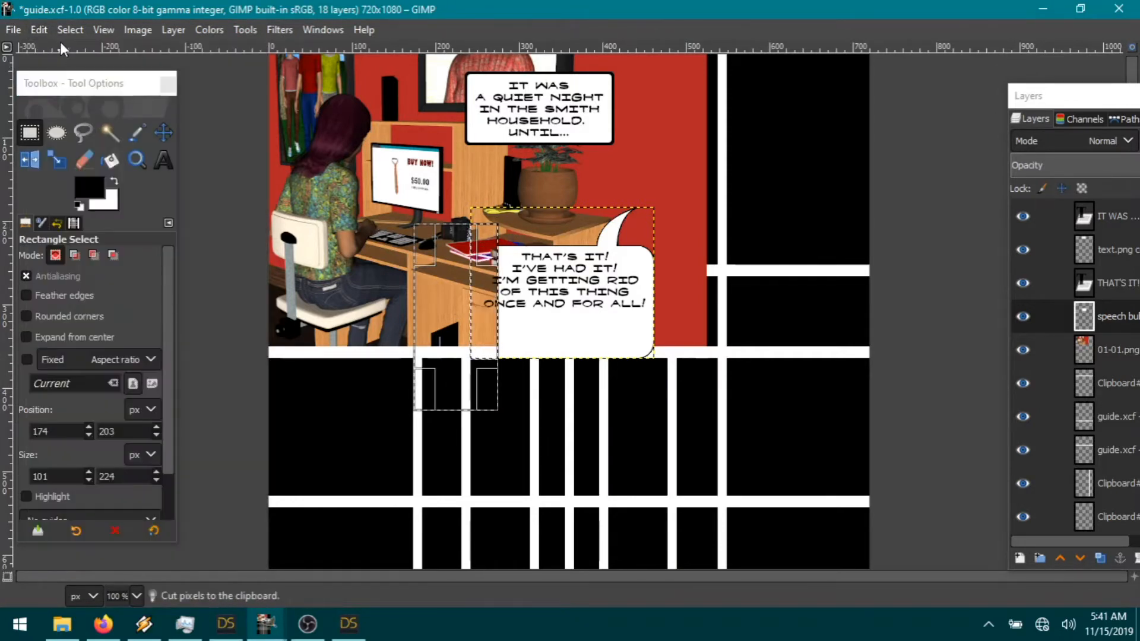
{"action": "left_click", "coordinate": [70, 30]}
{"action": "left_click", "coordinate": [86, 64]}
Step: Paste the cut edge, shift it left to widen the bubble, and merge it down
{"action": "left_click", "coordinate": [39, 31]}
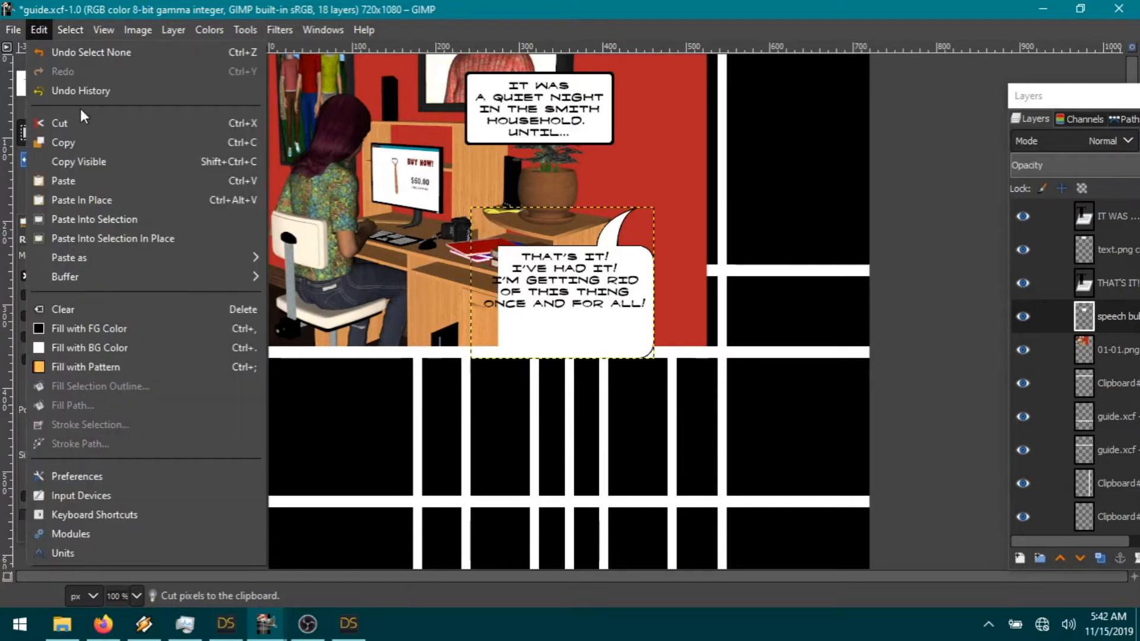
{"action": "mouse_move", "coordinate": [94, 260]}
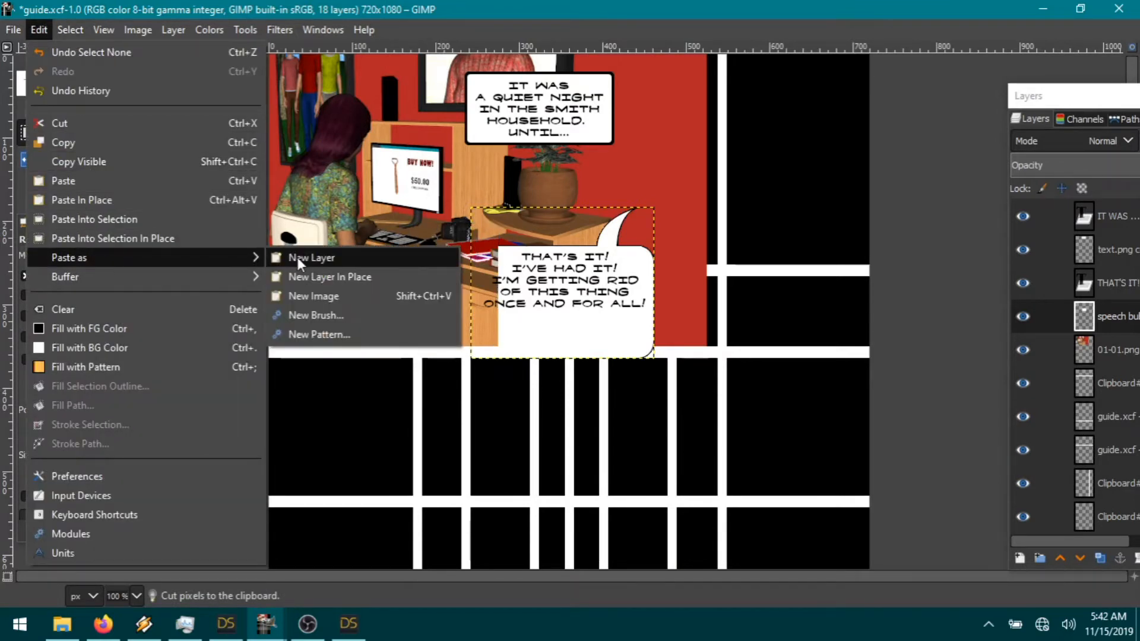
{"action": "left_click", "coordinate": [297, 258]}
{"action": "left_click", "coordinate": [164, 136]}
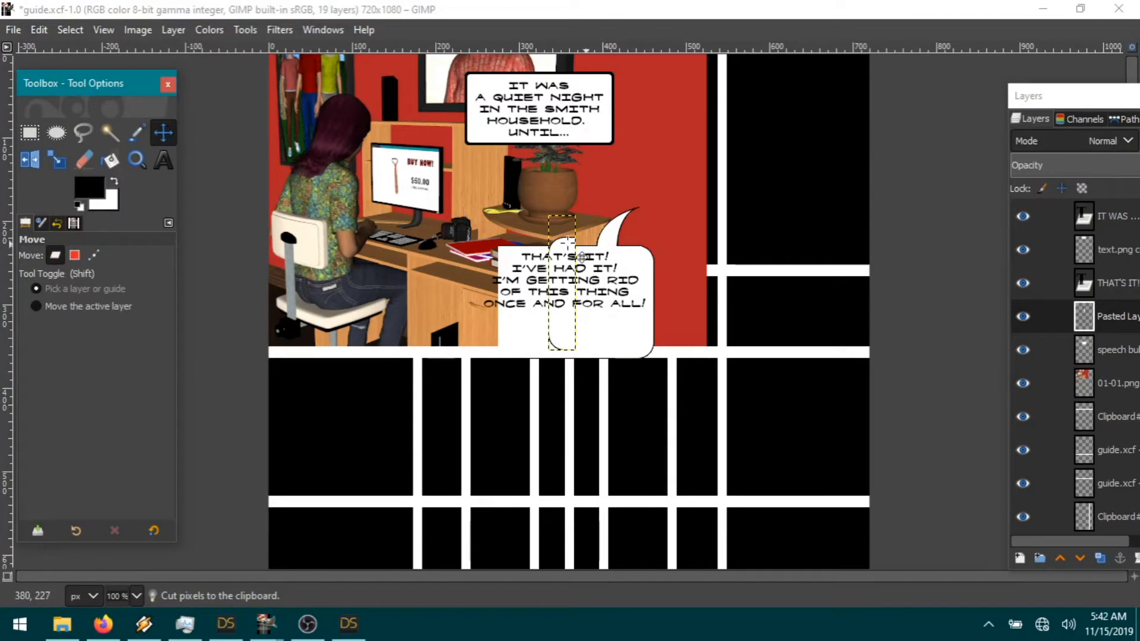
{"action": "left_click_drag", "start_coordinate": [566, 244], "coordinate": [488, 268]}
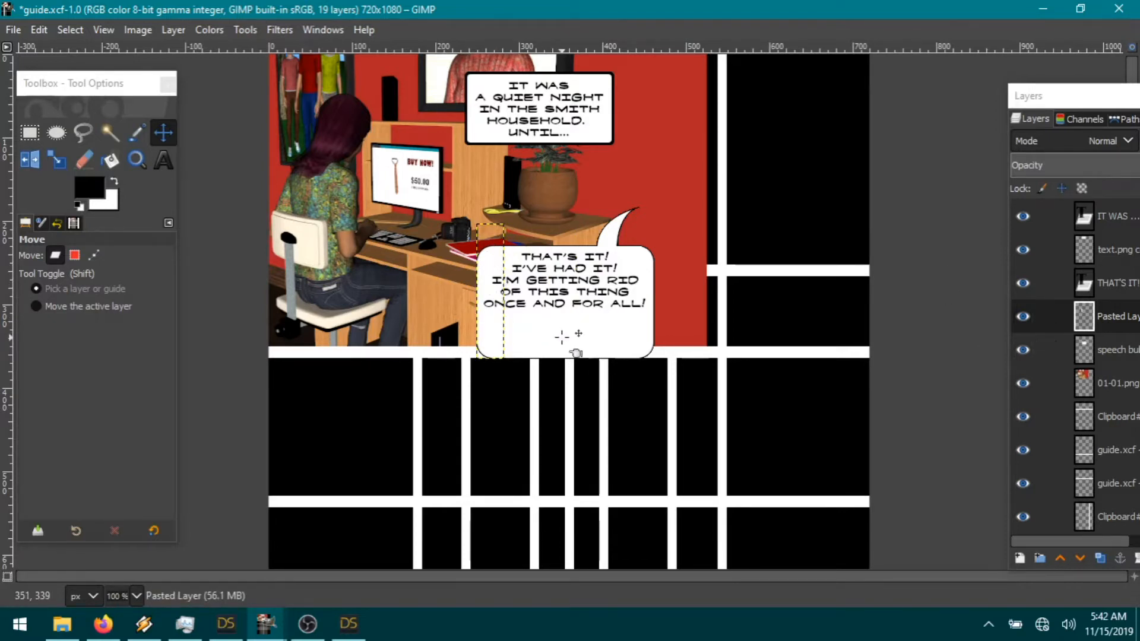
{"action": "right_click", "coordinate": [1114, 320]}
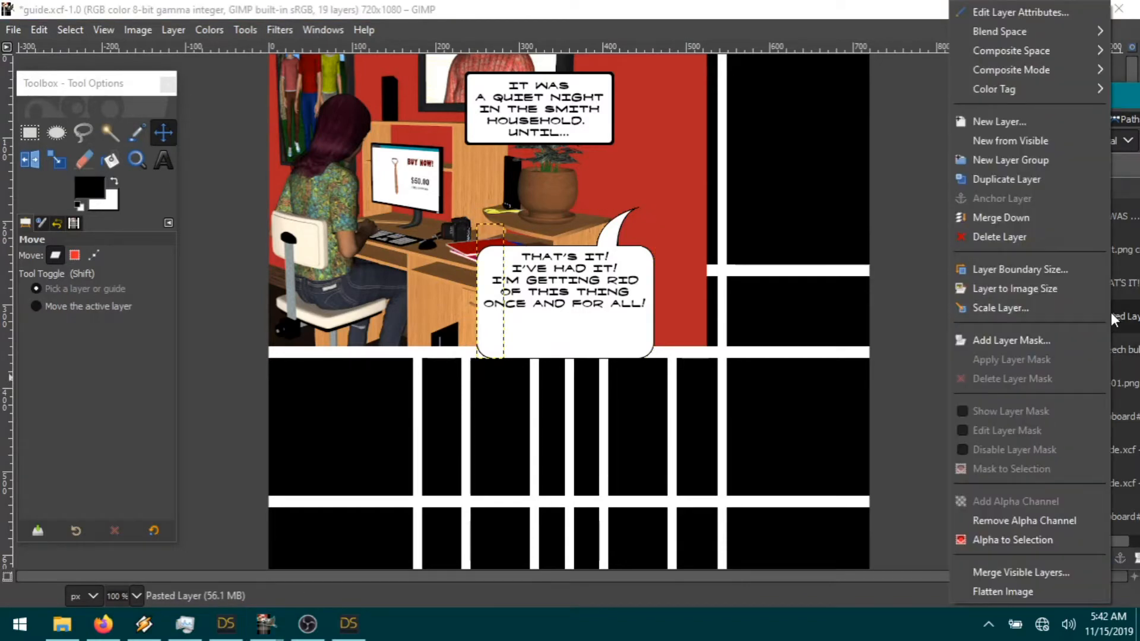
{"action": "left_click", "coordinate": [1041, 218]}
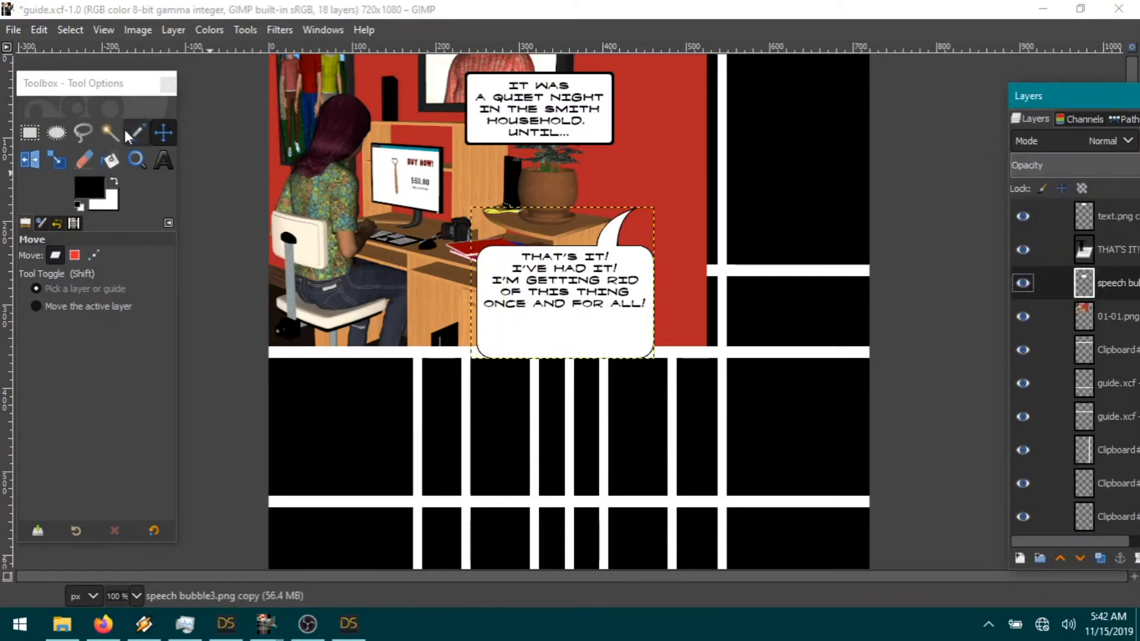
Step: Select and cut the lower part of the speech bubble
{"action": "left_click", "coordinate": [29, 133]}
{"action": "left_click_drag", "start_coordinate": [471, 304], "coordinate": [711, 331]}
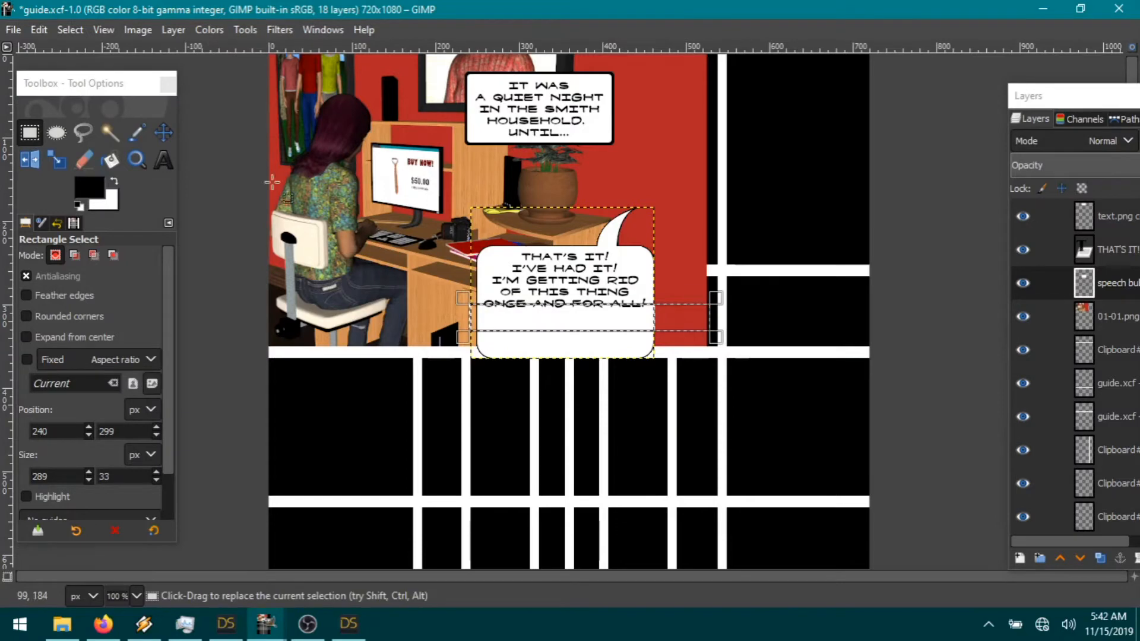
{"action": "left_click", "coordinate": [39, 30]}
{"action": "left_click", "coordinate": [87, 123]}
{"action": "left_click_drag", "start_coordinate": [586, 350], "coordinate": [586, 384]}
{"action": "left_click", "coordinate": [38, 30]}
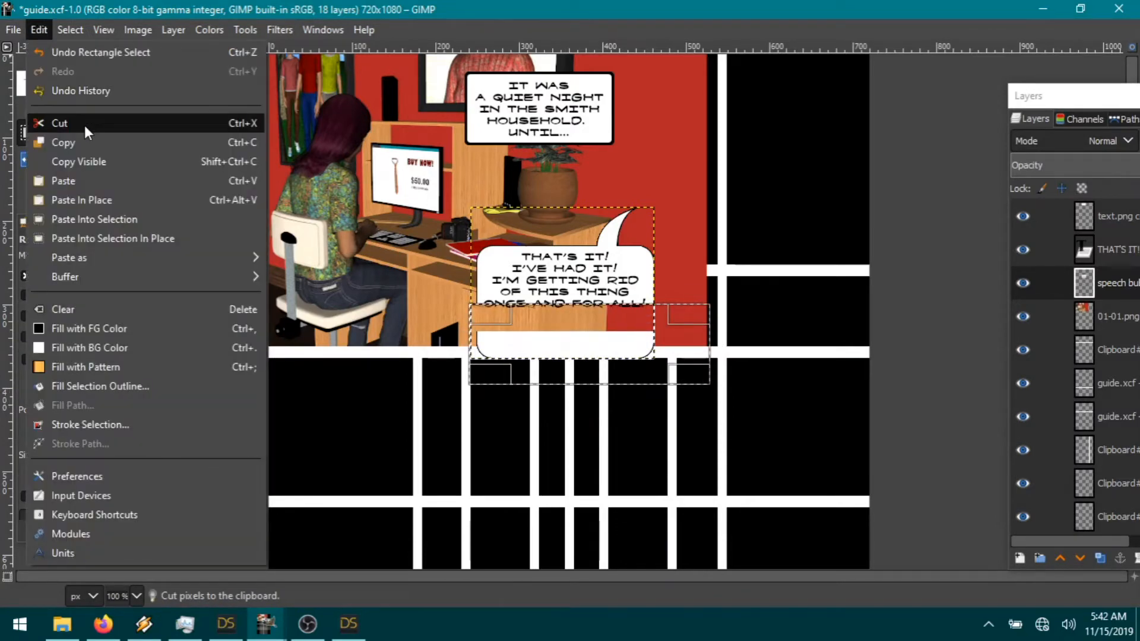
{"action": "left_click", "coordinate": [84, 124]}
{"action": "left_click", "coordinate": [70, 30]}
{"action": "left_click", "coordinate": [98, 74]}
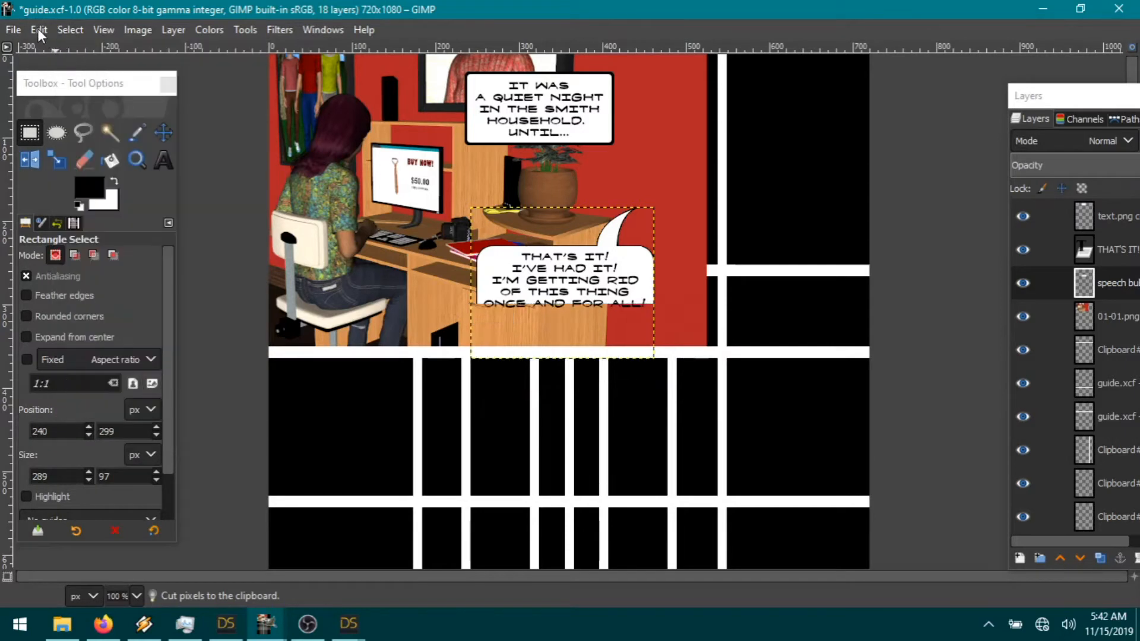
Step: Paste the bubble bottom just below the text and merge the pasted layer into the bubble
{"action": "left_click", "coordinate": [39, 30]}
{"action": "mouse_move", "coordinate": [108, 259]}
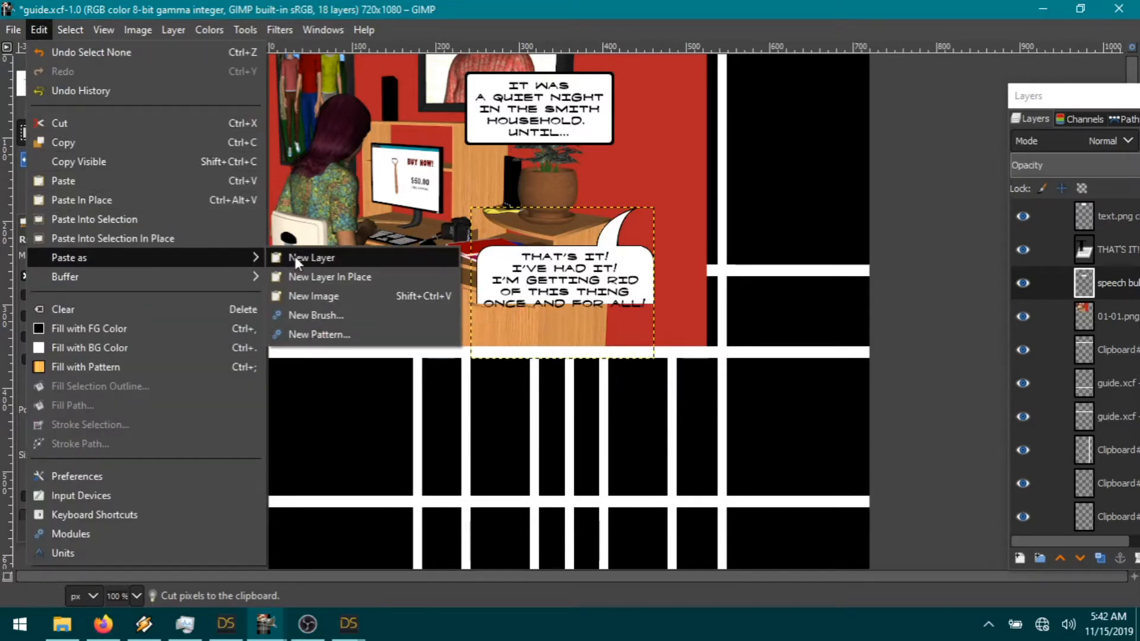
{"action": "left_click", "coordinate": [295, 257]}
{"action": "left_click", "coordinate": [164, 132]}
{"action": "left_click_drag", "start_coordinate": [499, 302], "coordinate": [500, 313]}
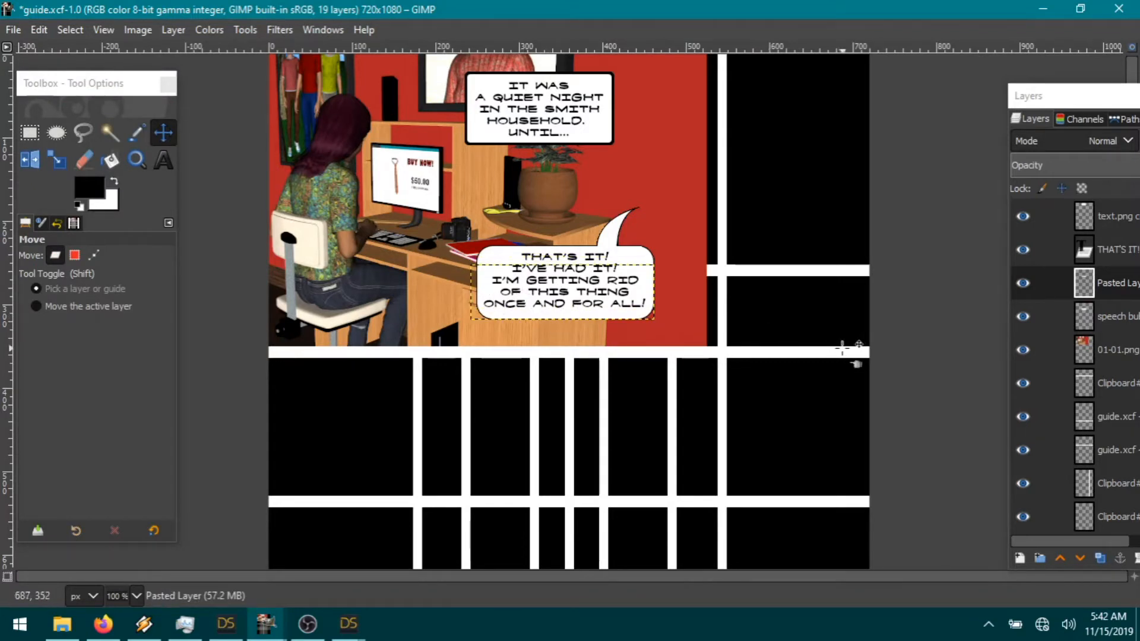
{"action": "left_click", "coordinate": [1117, 351]}
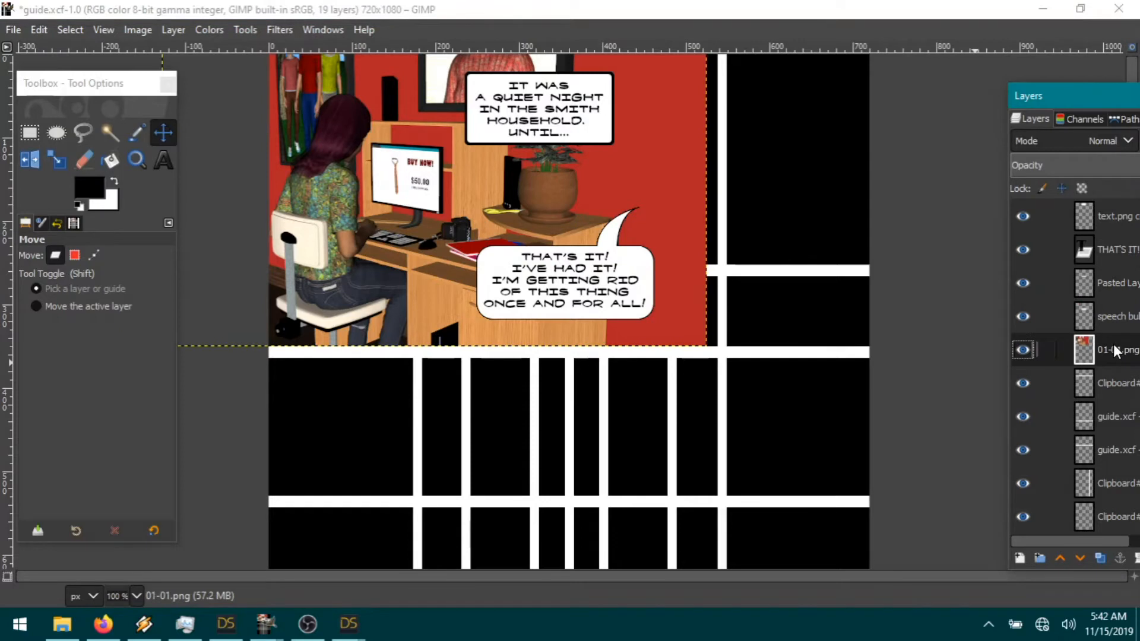
{"action": "right_click", "coordinate": [1129, 285]}
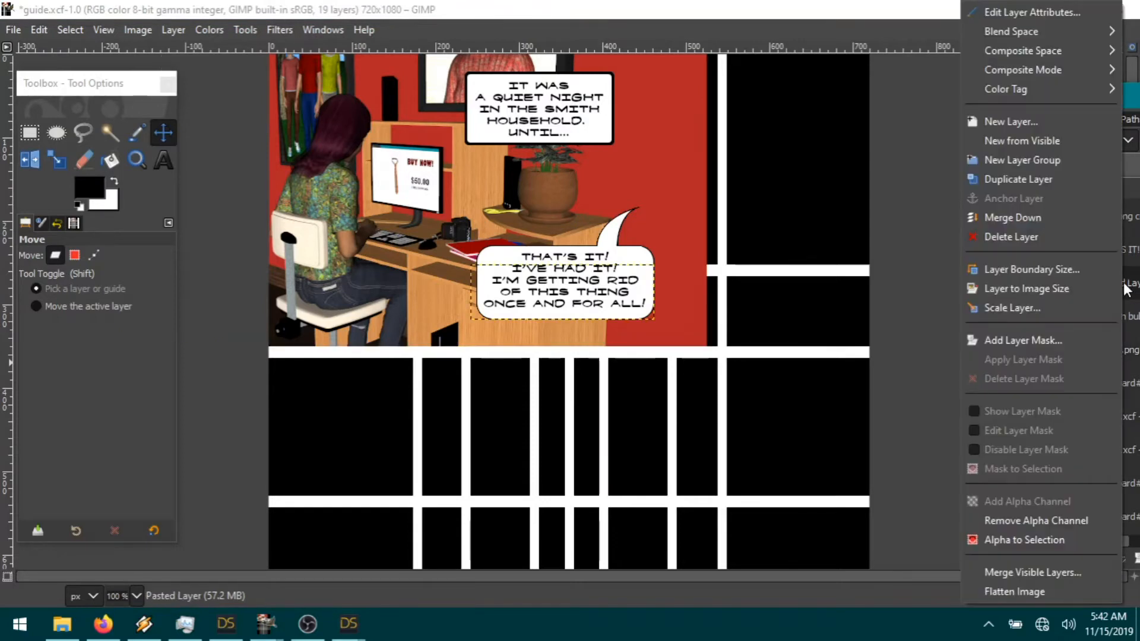
{"action": "left_click", "coordinate": [1043, 217]}
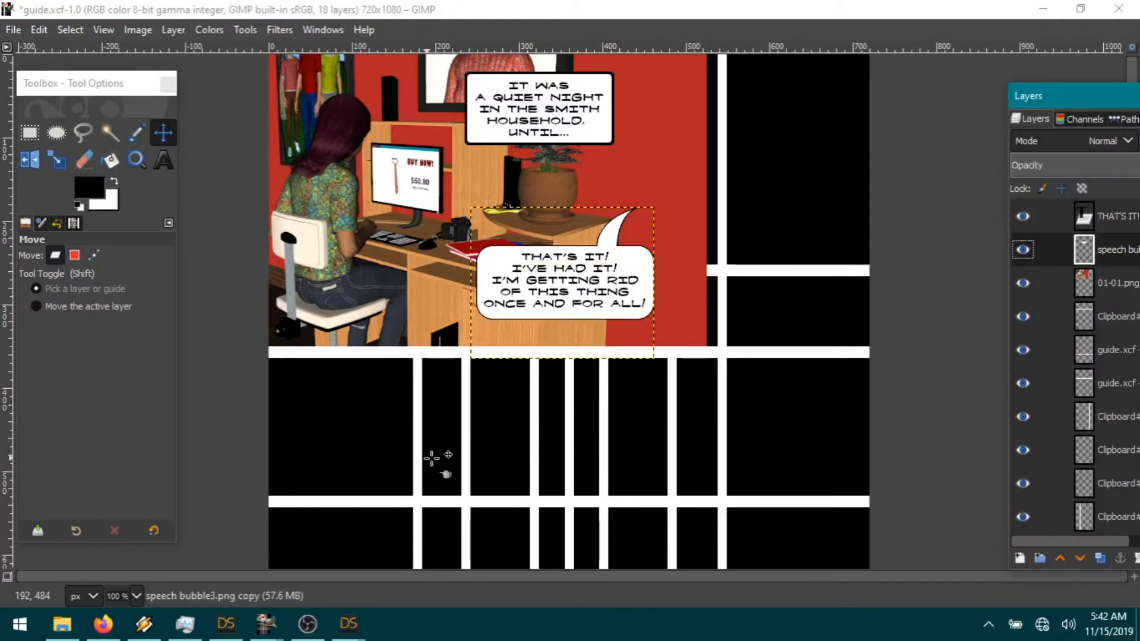
Step: Save the man's finished DAZ Studio render as 01-02
{"action": "left_click", "coordinate": [349, 624]}
{"action": "left_click", "coordinate": [427, 542]}
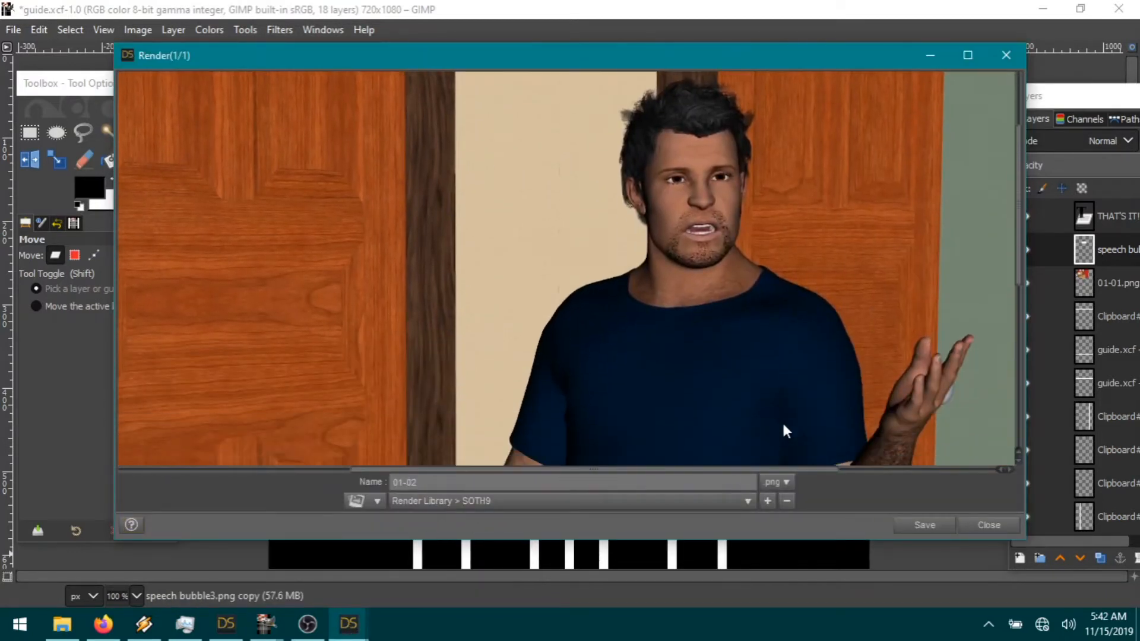
{"action": "left_click", "coordinate": [929, 531]}
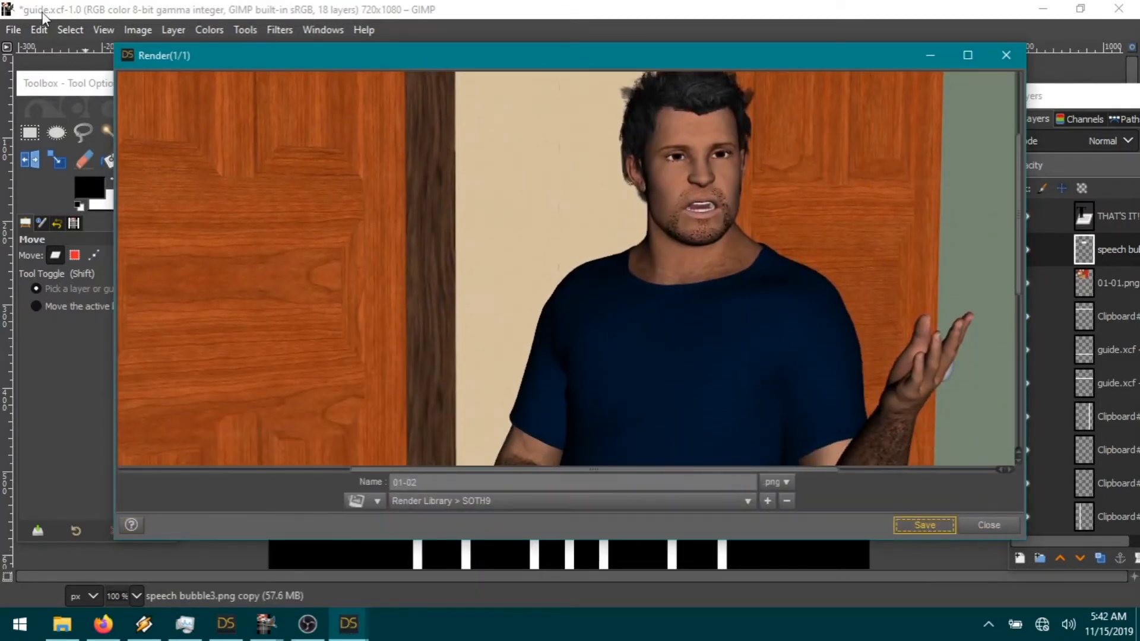
{"action": "left_click", "coordinate": [13, 30]}
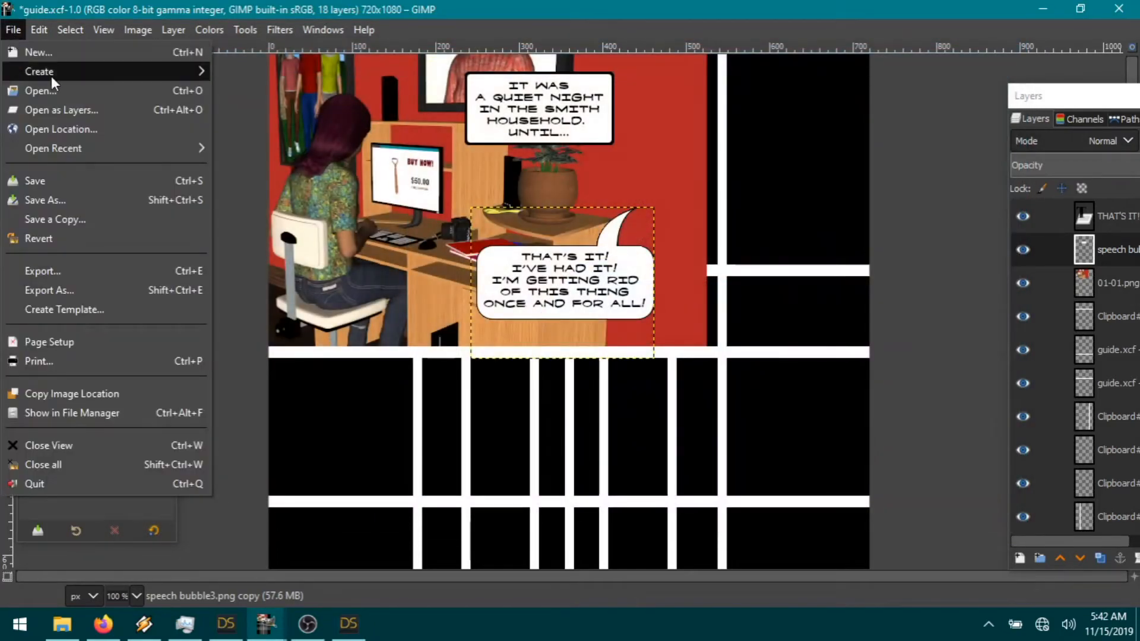
Step: Open 01-02.png from the SOTH9 render folder as a new layer
{"action": "left_click", "coordinate": [52, 108]}
{"action": "left_click", "coordinate": [646, 95]}
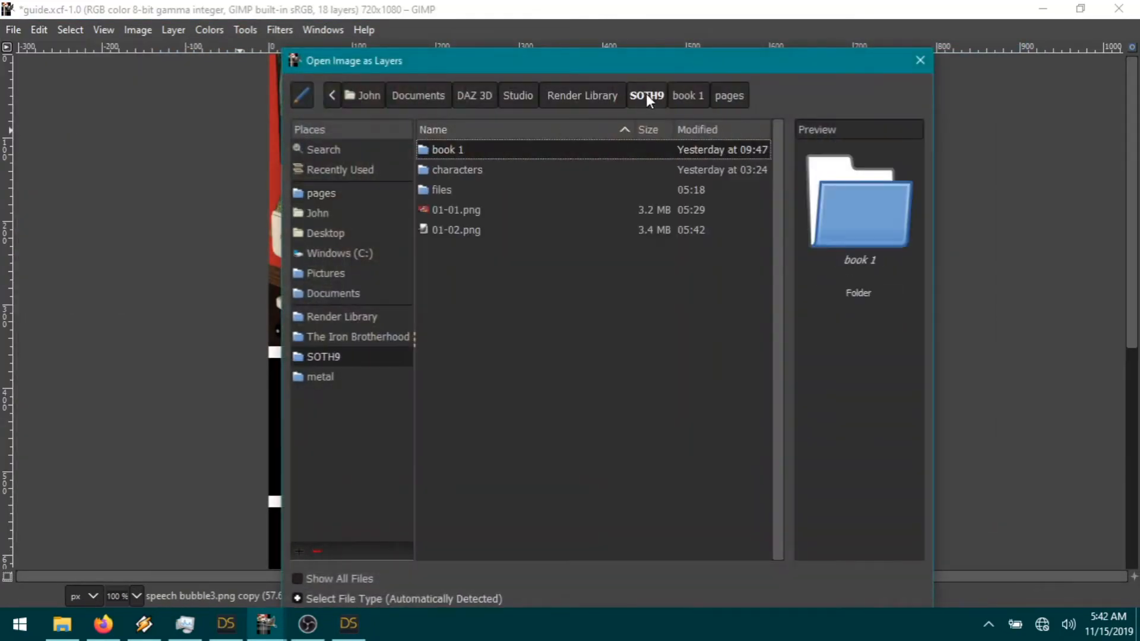
{"action": "double_click", "coordinate": [468, 231]}
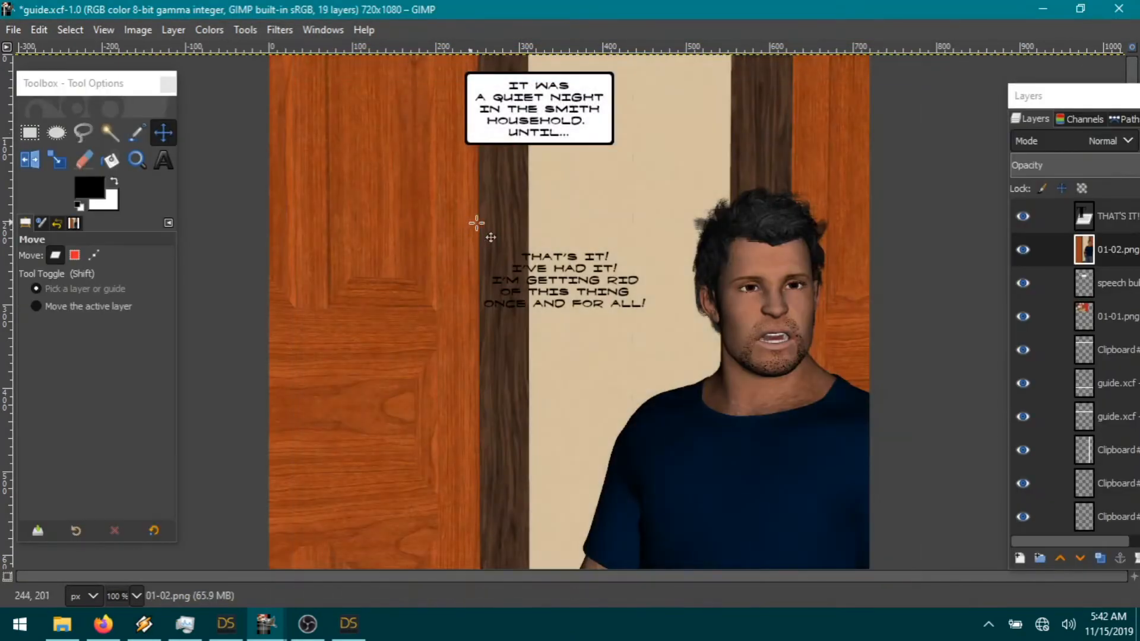
Step: Scale the man's render to 34%, move it into the top panel, and place it beneath the speech bubble
{"action": "left_click", "coordinate": [174, 29]}
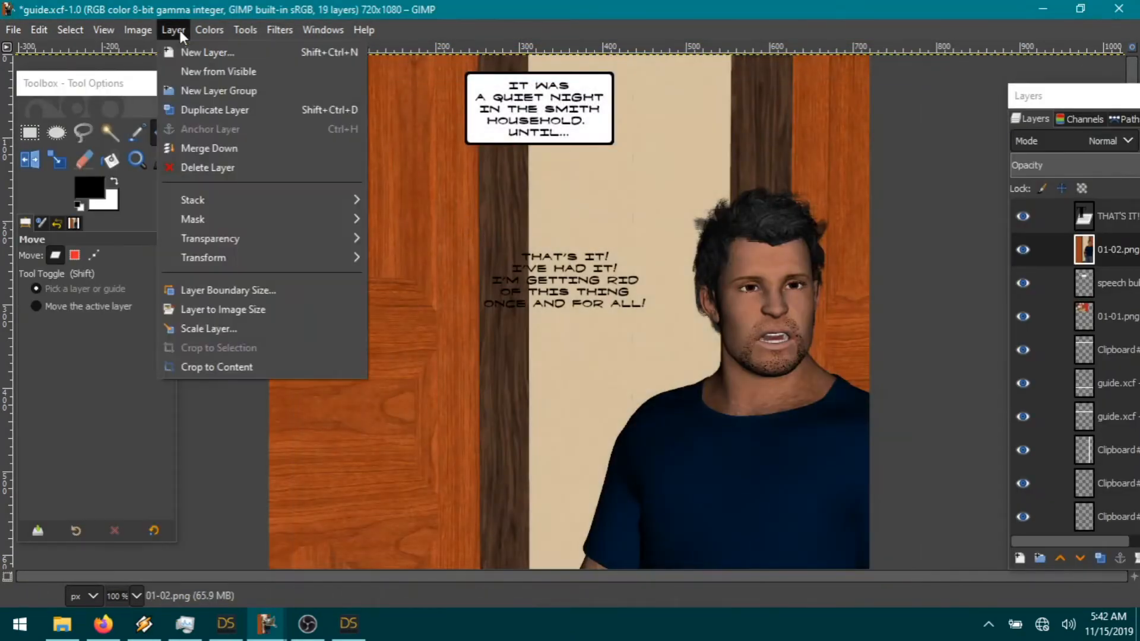
{"action": "left_click", "coordinate": [249, 330]}
{"action": "type", "text": "34"}
{"action": "key", "text": "Tab"}
{"action": "left_click", "coordinate": [607, 428]}
{"action": "left_click_drag", "start_coordinate": [662, 435], "coordinate": [745, 213]}
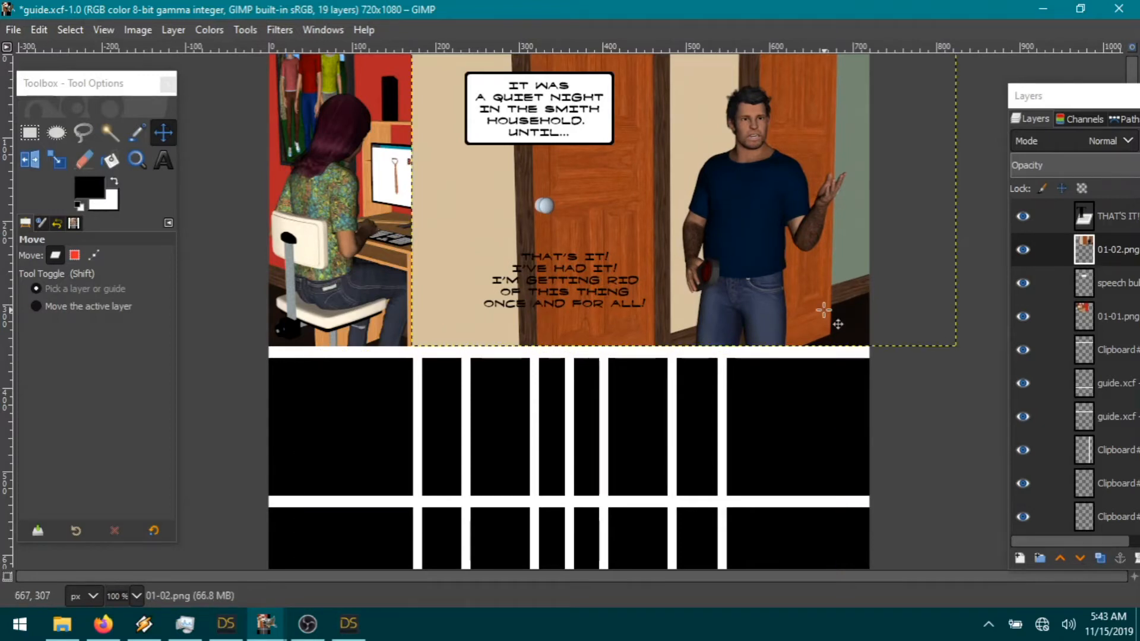
{"action": "left_click_drag", "start_coordinate": [1117, 252], "coordinate": [1117, 295]}
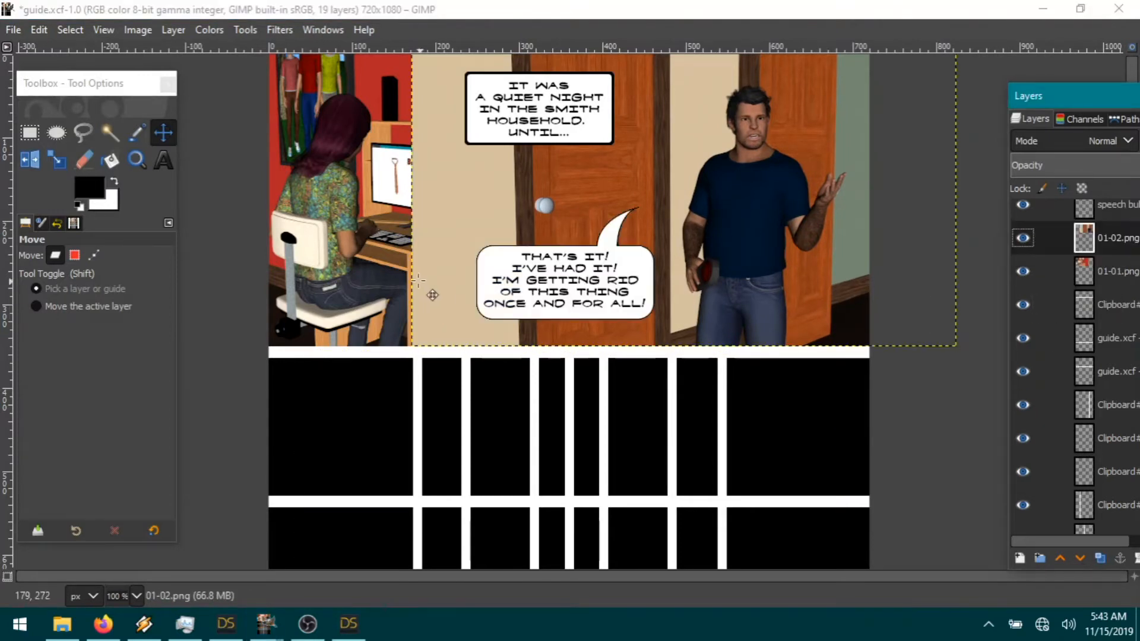
{"action": "left_click", "coordinate": [29, 128]}
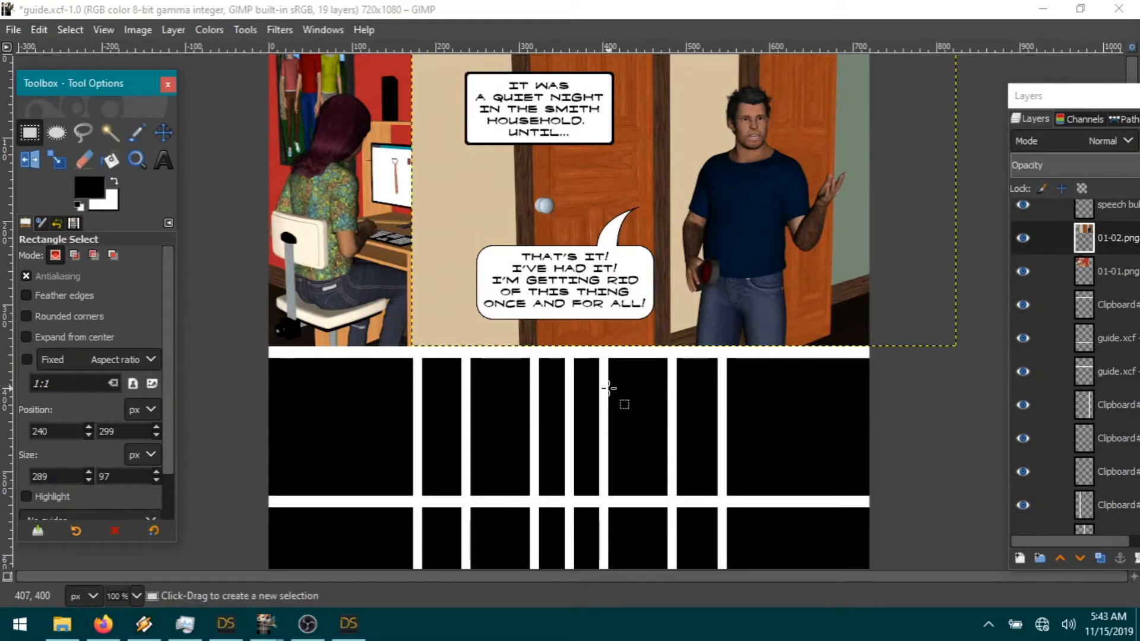
Step: Cut the man's render away from the woman's left side of the top strip
{"action": "left_click_drag", "start_coordinate": [608, 388], "coordinate": [343, 25]}
{"action": "left_click", "coordinate": [38, 30]}
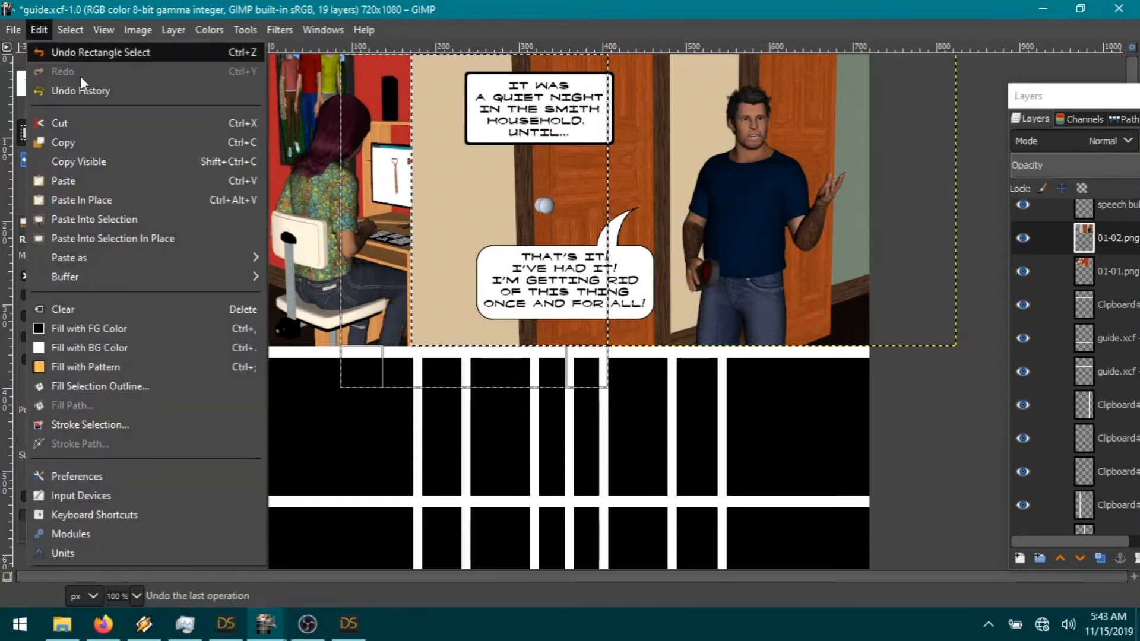
{"action": "left_click", "coordinate": [78, 122]}
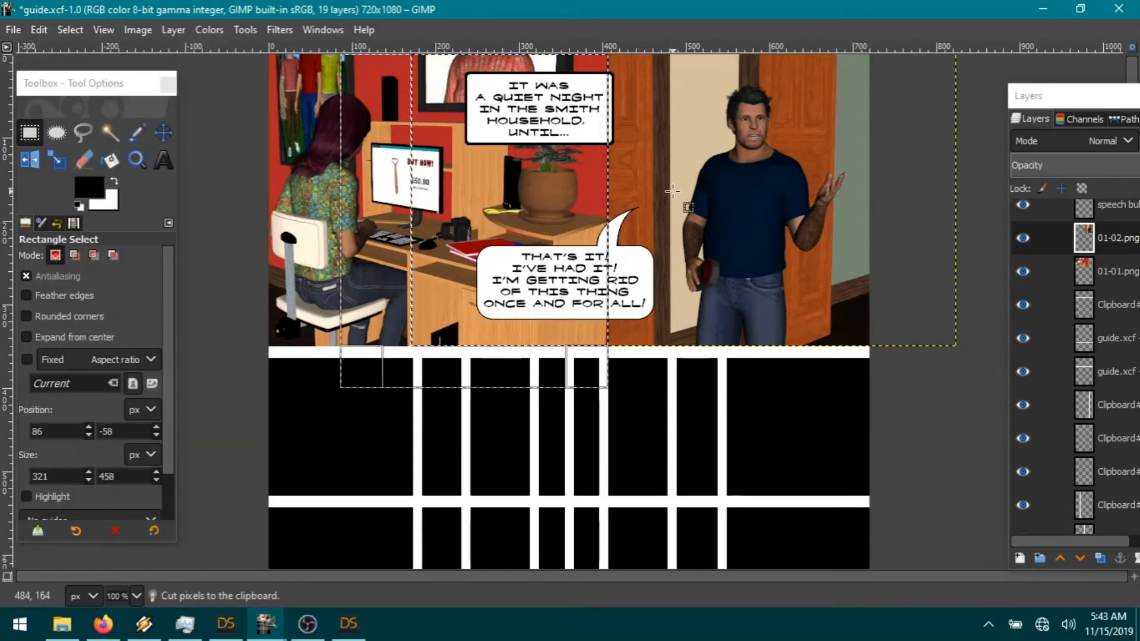
Step: Cut the woman's render out of the right-hand panel and clear the selection
{"action": "left_click_drag", "start_coordinate": [581, 174], "coordinate": [855, 178]}
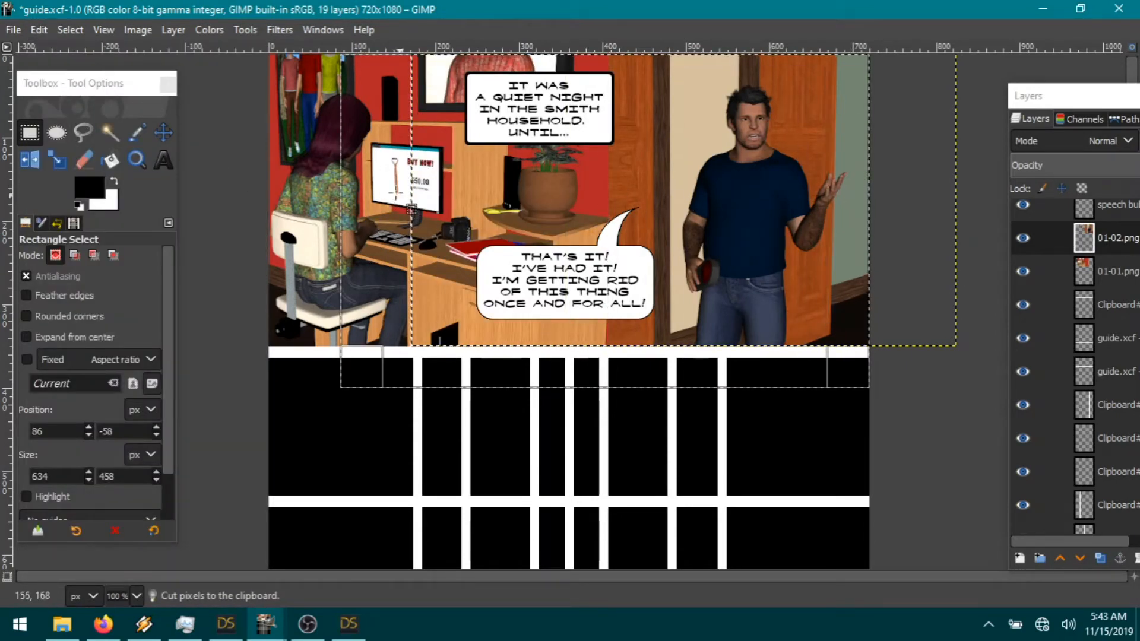
{"action": "left_click_drag", "start_coordinate": [357, 187], "coordinate": [615, 224]}
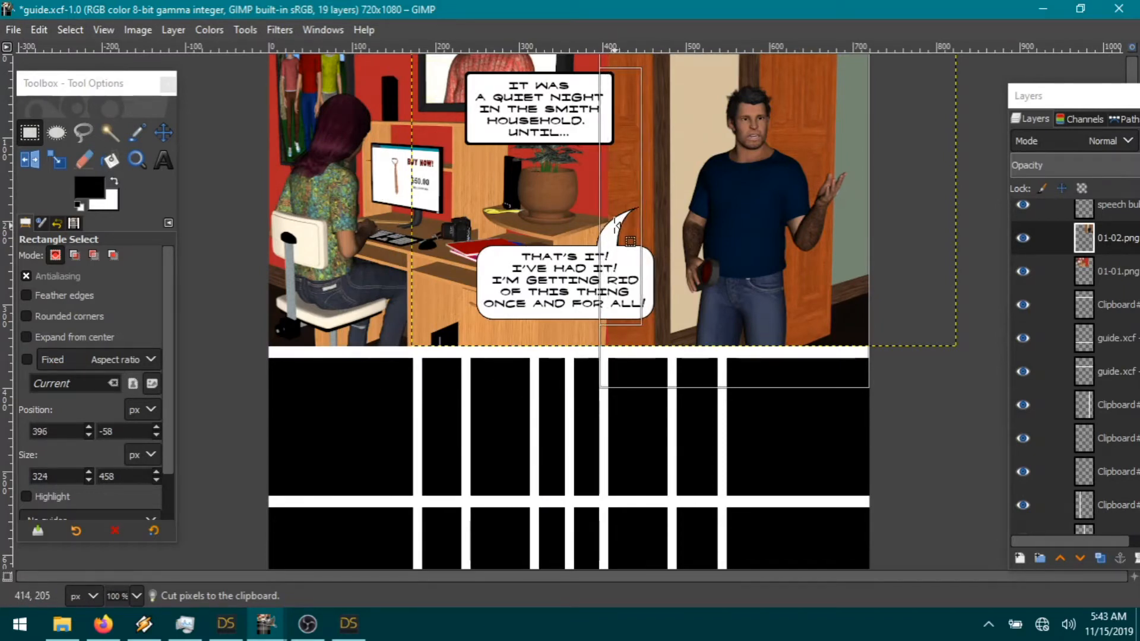
{"action": "left_click", "coordinate": [1105, 271]}
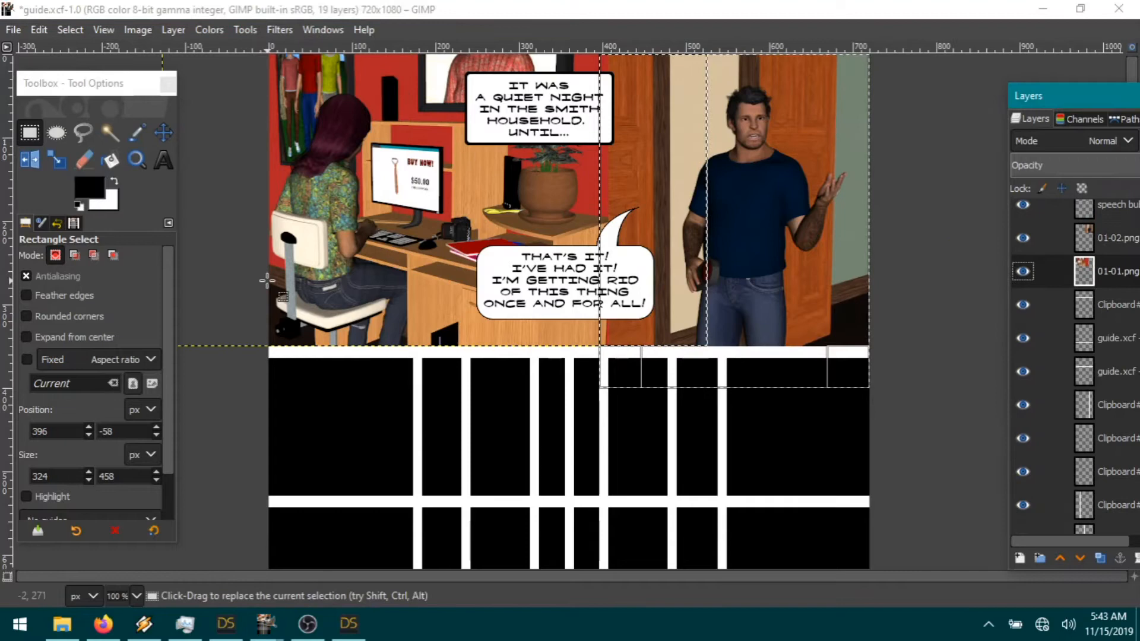
{"action": "left_click", "coordinate": [34, 27]}
{"action": "left_click", "coordinate": [60, 118]}
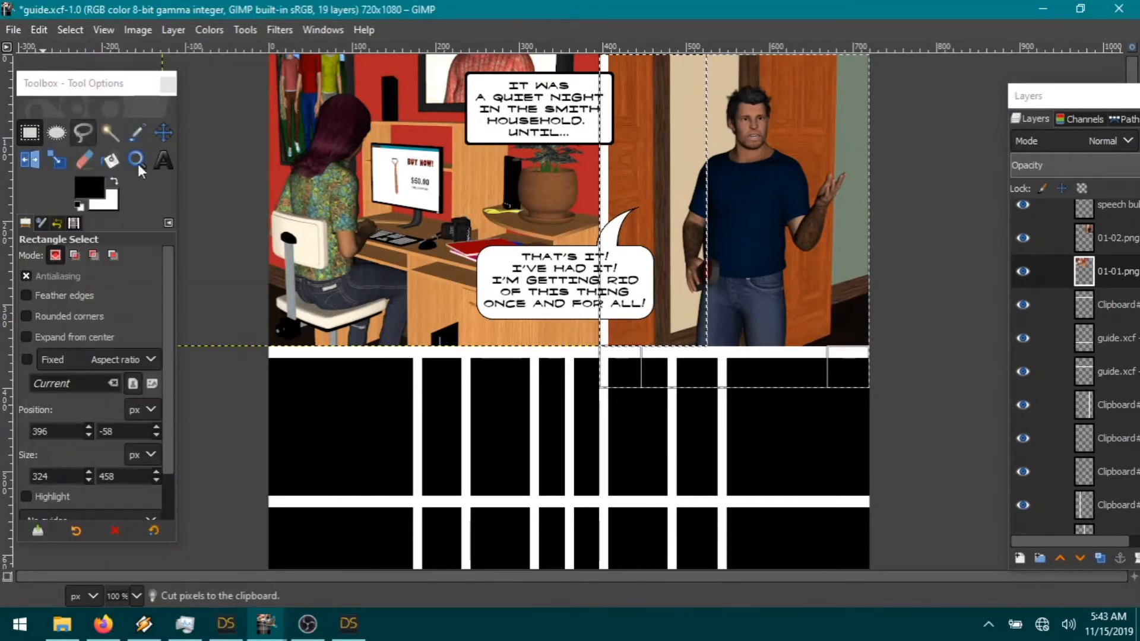
{"action": "left_click", "coordinate": [70, 29]}
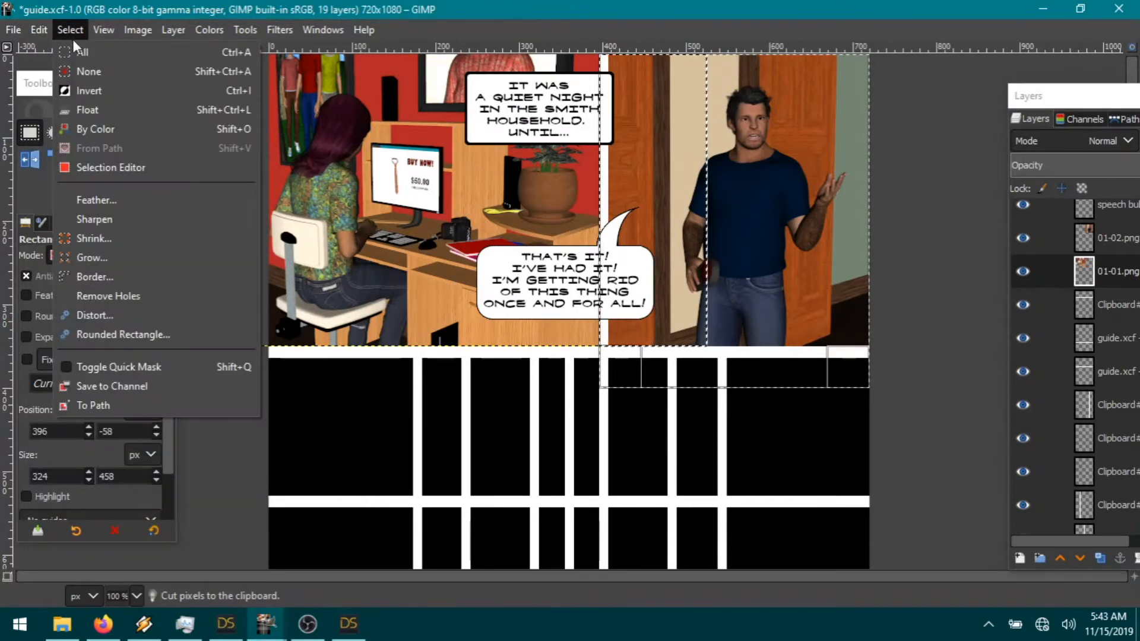
{"action": "left_click", "coordinate": [87, 73]}
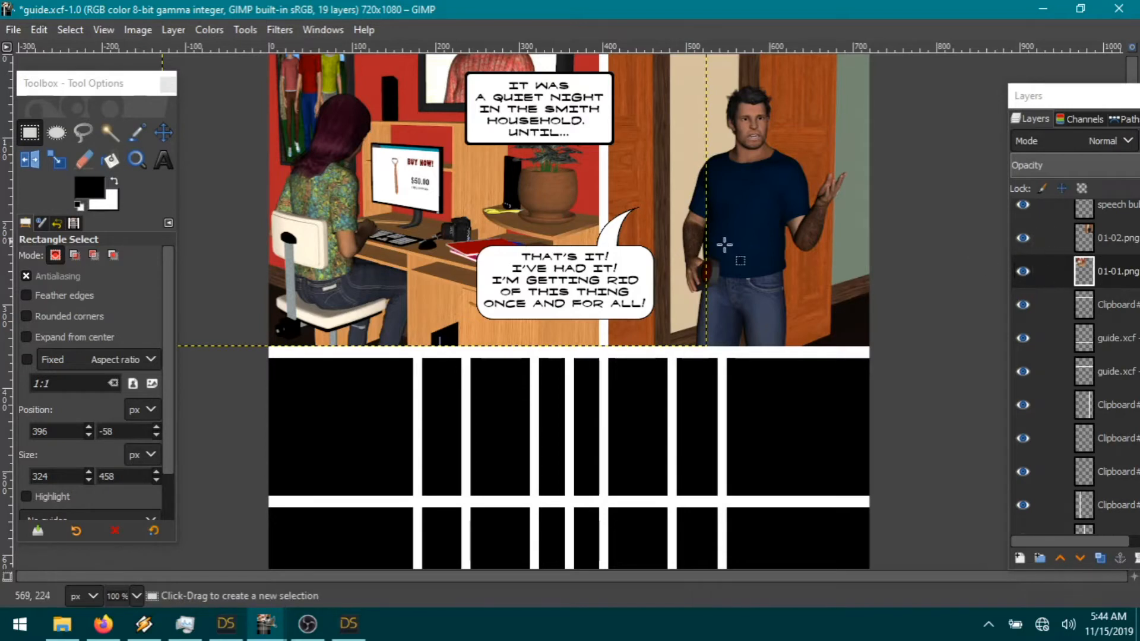
{"action": "left_click", "coordinate": [1119, 310]}
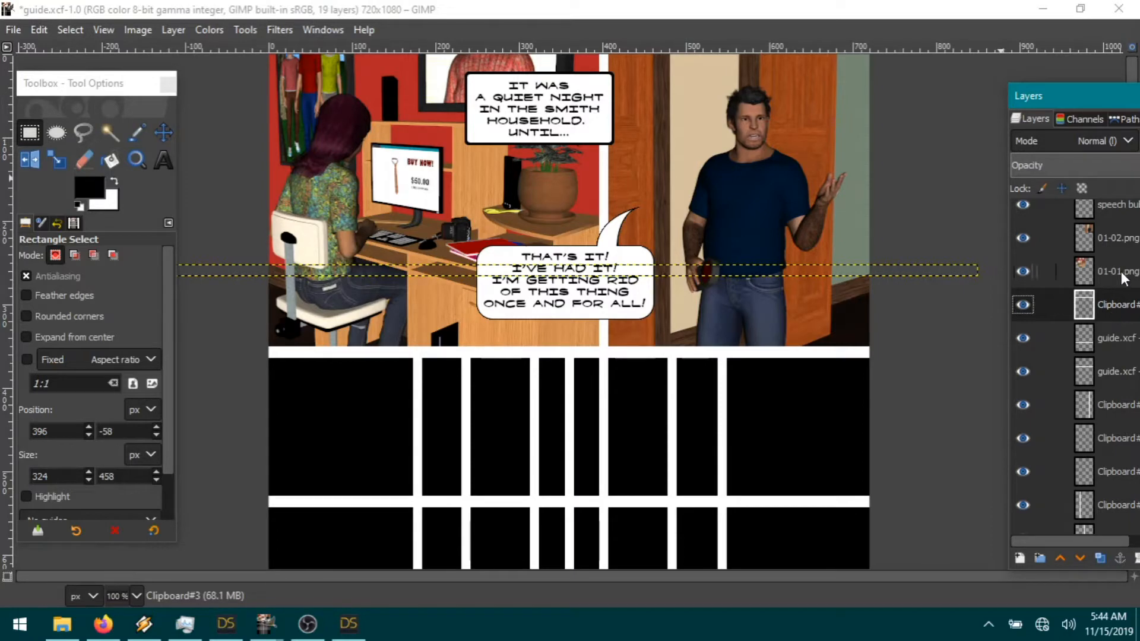
Step: Create a new layer filled with the black foreground colour
{"action": "left_click", "coordinate": [173, 29]}
{"action": "left_click", "coordinate": [200, 52]}
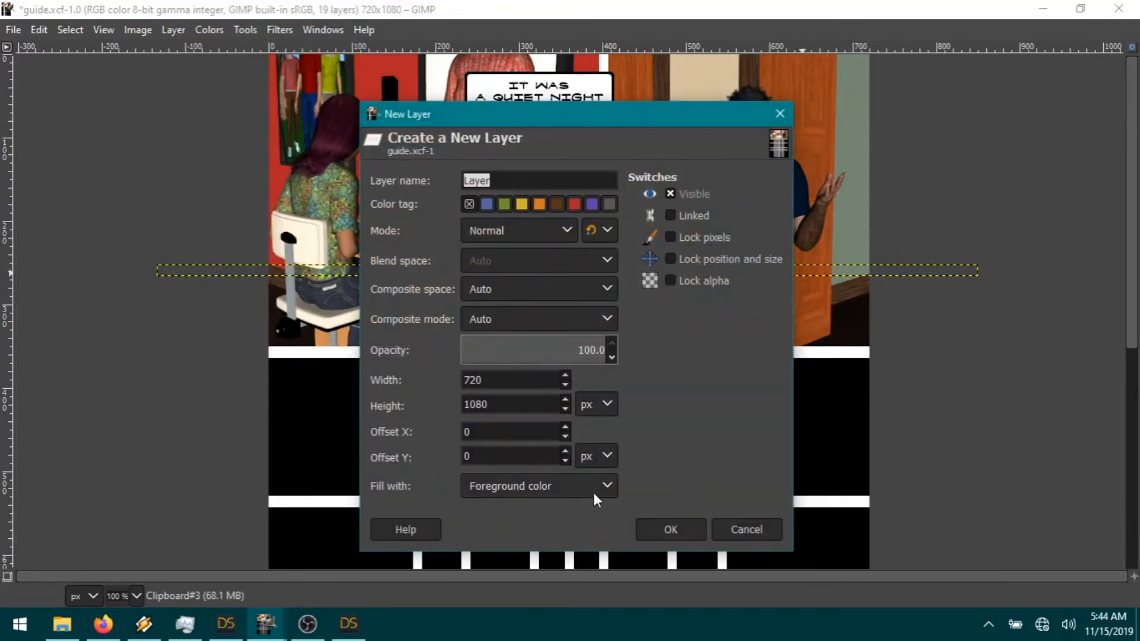
{"action": "left_click", "coordinate": [657, 526]}
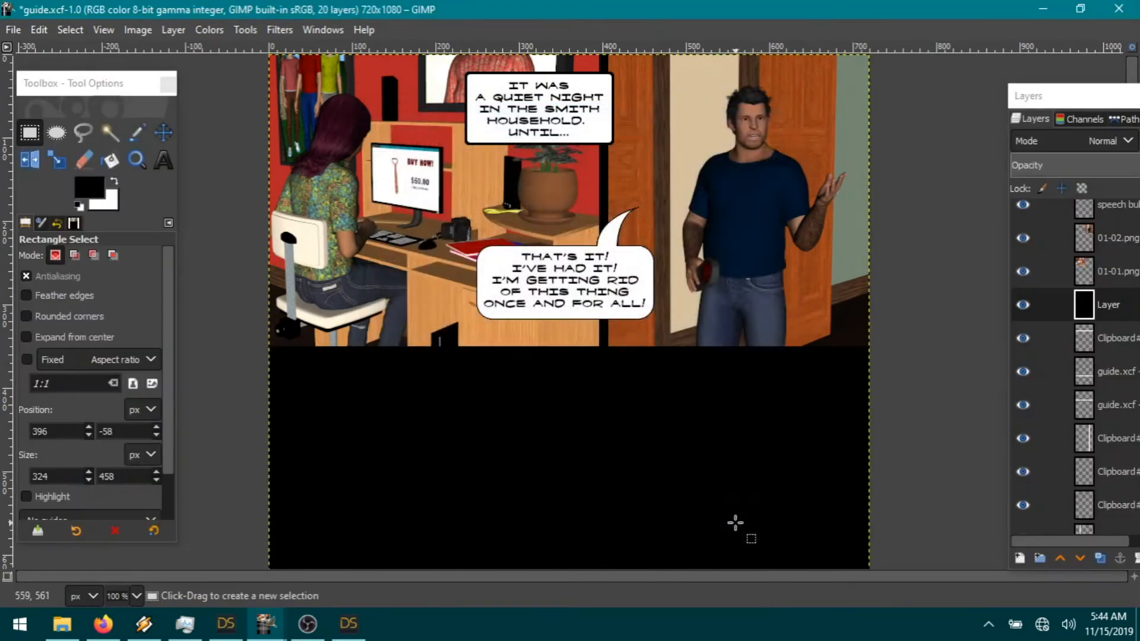
Step: Resize the woman's 01-01.png layer to the full image size
{"action": "left_click", "coordinate": [1108, 277]}
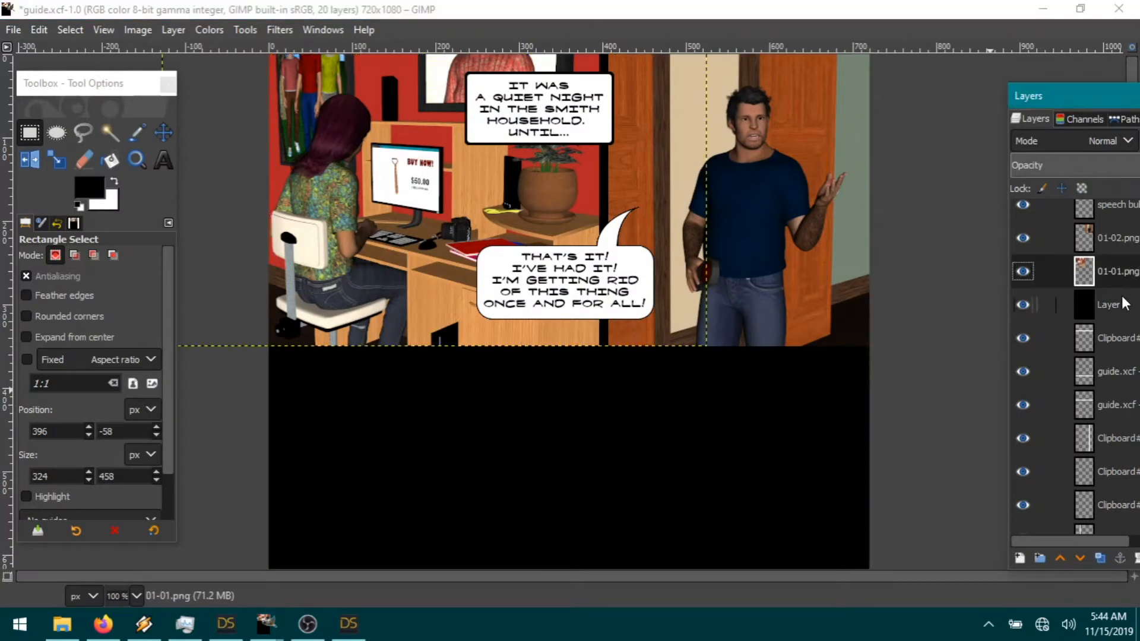
{"action": "left_click", "coordinate": [173, 30]}
{"action": "left_click", "coordinate": [222, 309]}
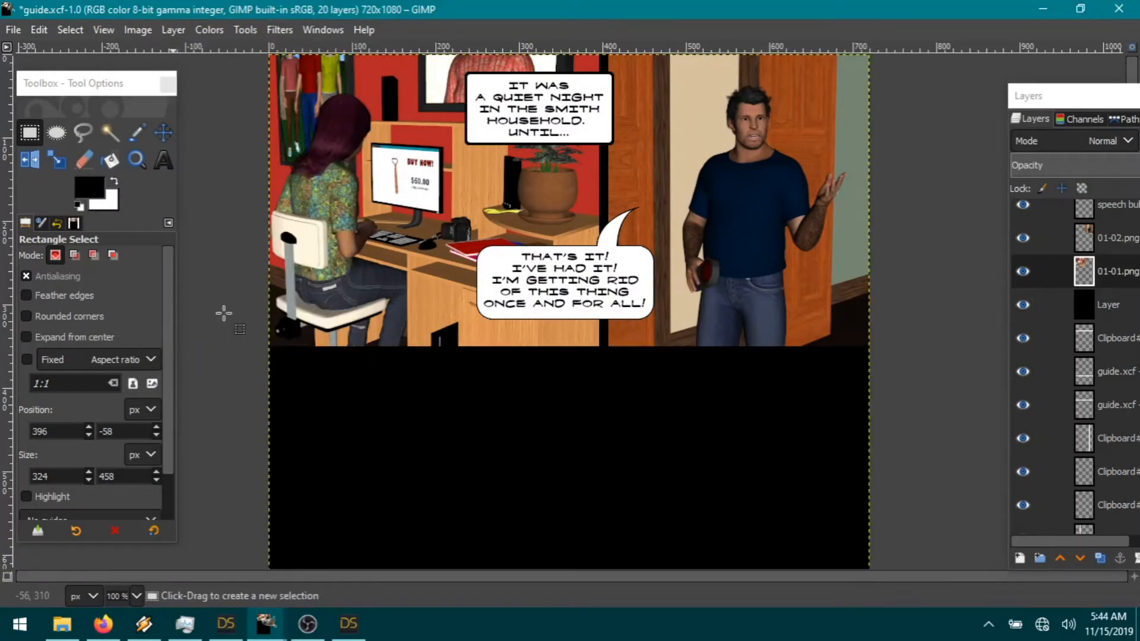
Step: Select the left panel area by colour and cut it out of the black layer
{"action": "left_click", "coordinate": [110, 133]}
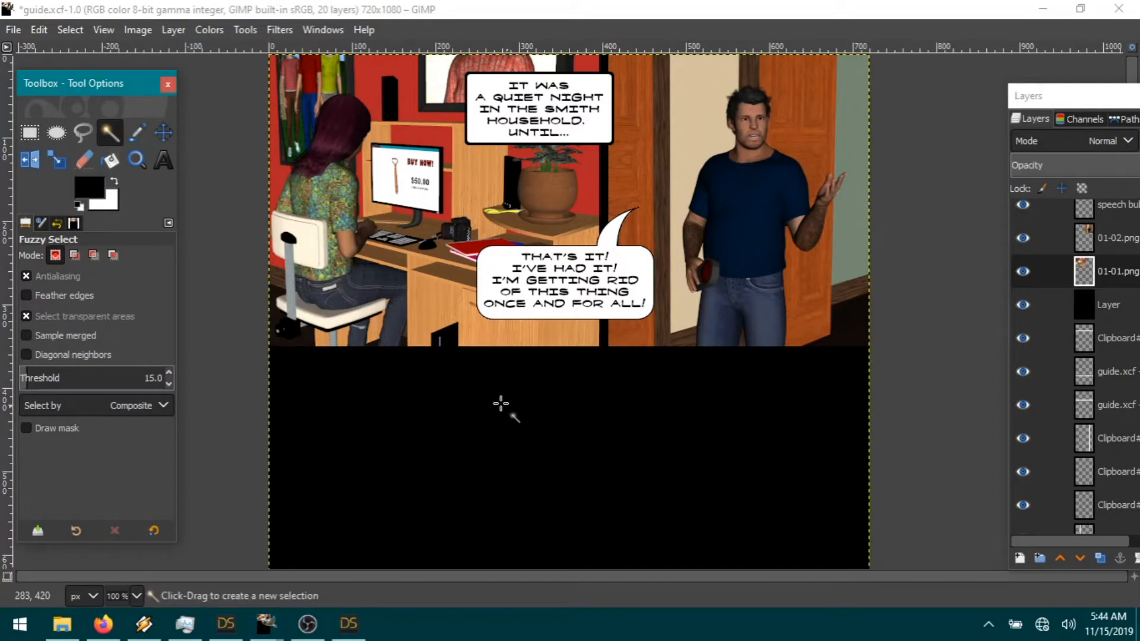
{"action": "left_click", "coordinate": [468, 410]}
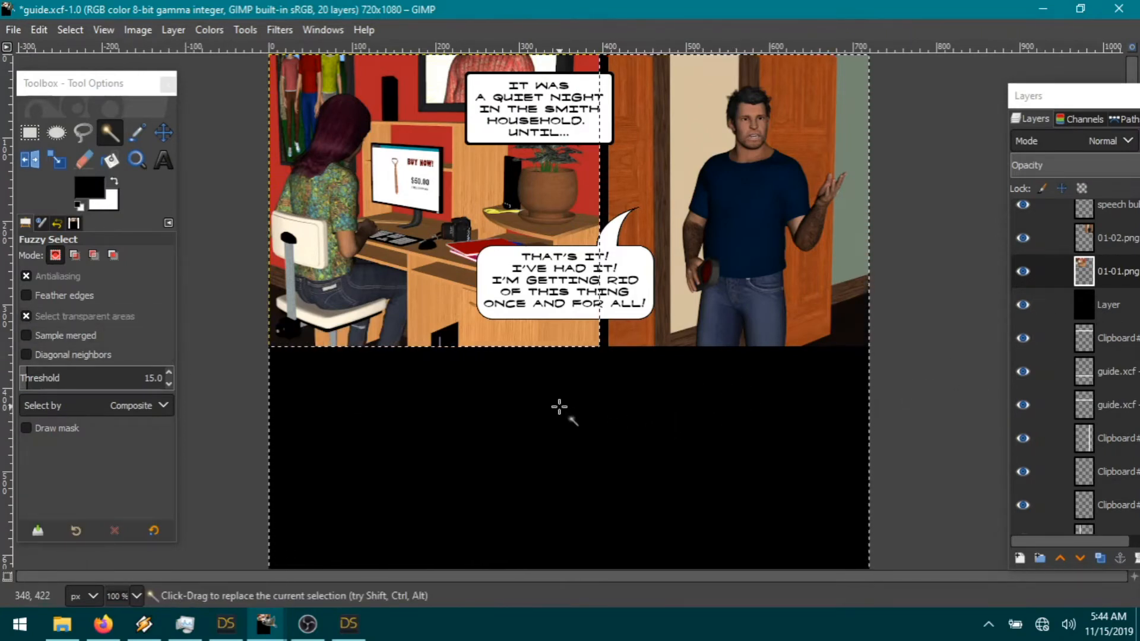
{"action": "left_click", "coordinate": [1106, 309]}
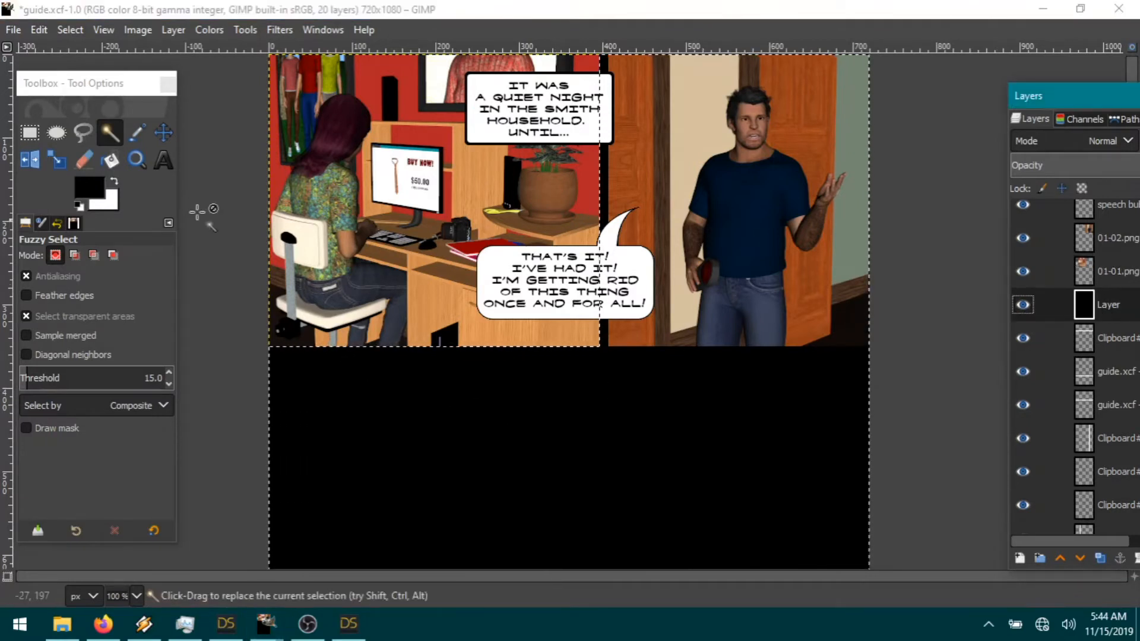
{"action": "left_click", "coordinate": [39, 27]}
{"action": "left_click", "coordinate": [93, 127]}
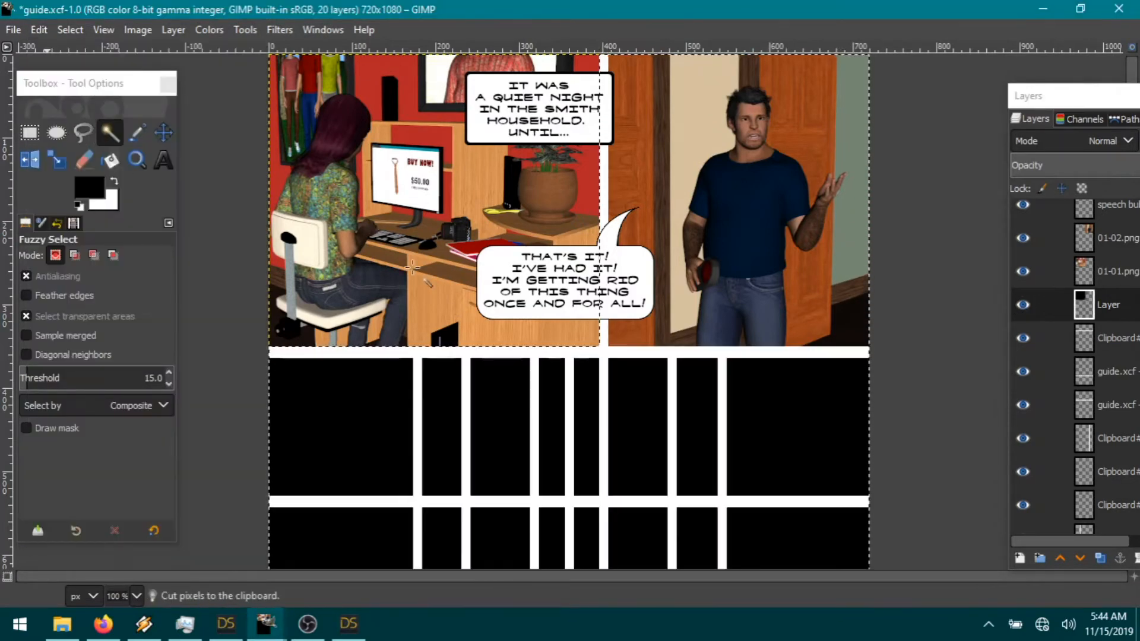
Step: Paste the cut black area as a new layer above the woman's render
{"action": "left_click", "coordinate": [1111, 272]}
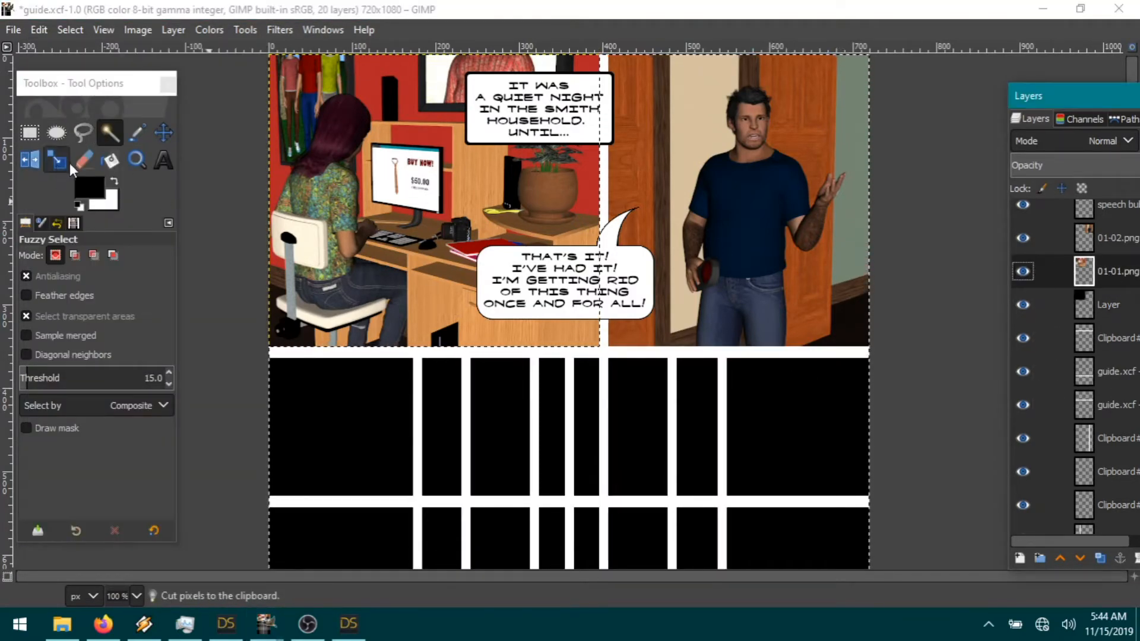
{"action": "left_click", "coordinate": [40, 30]}
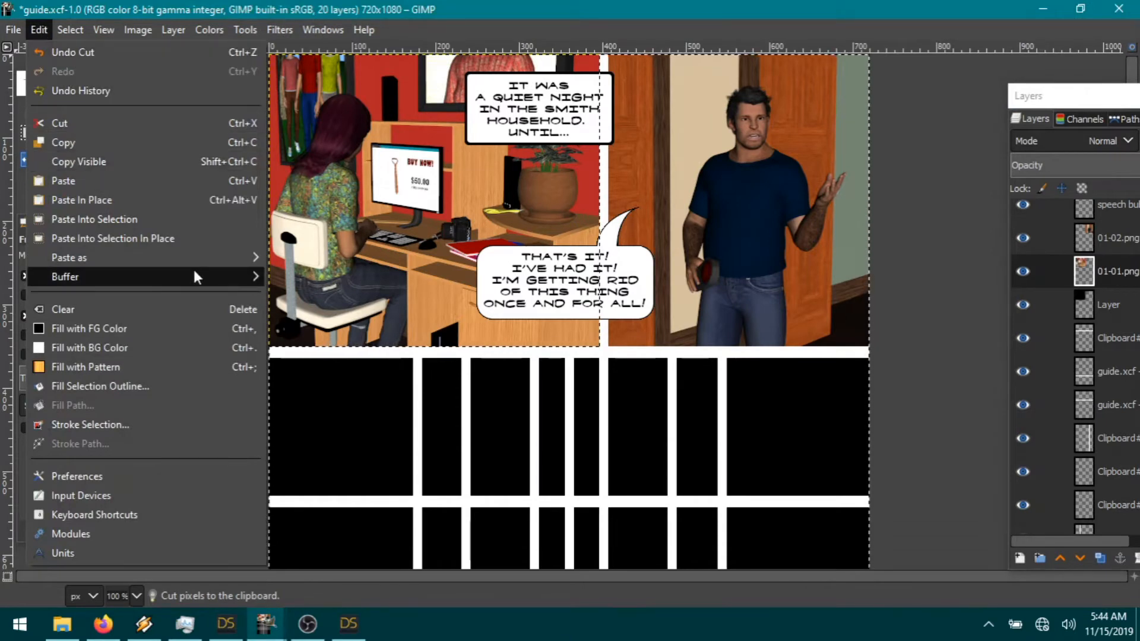
{"action": "mouse_move", "coordinate": [188, 257]}
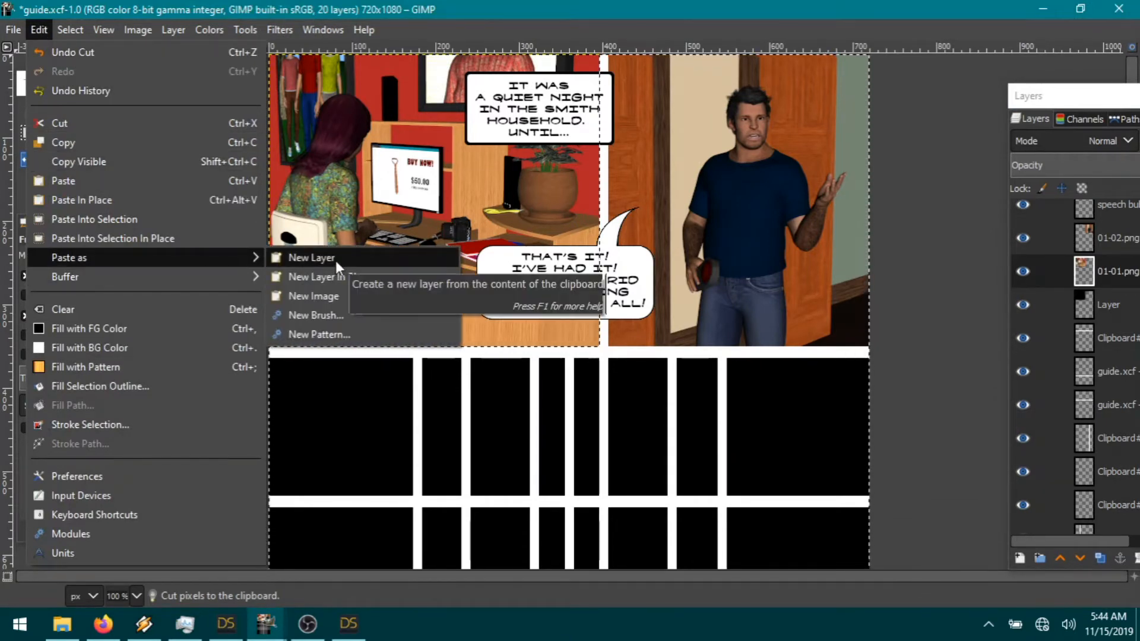
{"action": "left_click", "coordinate": [336, 262]}
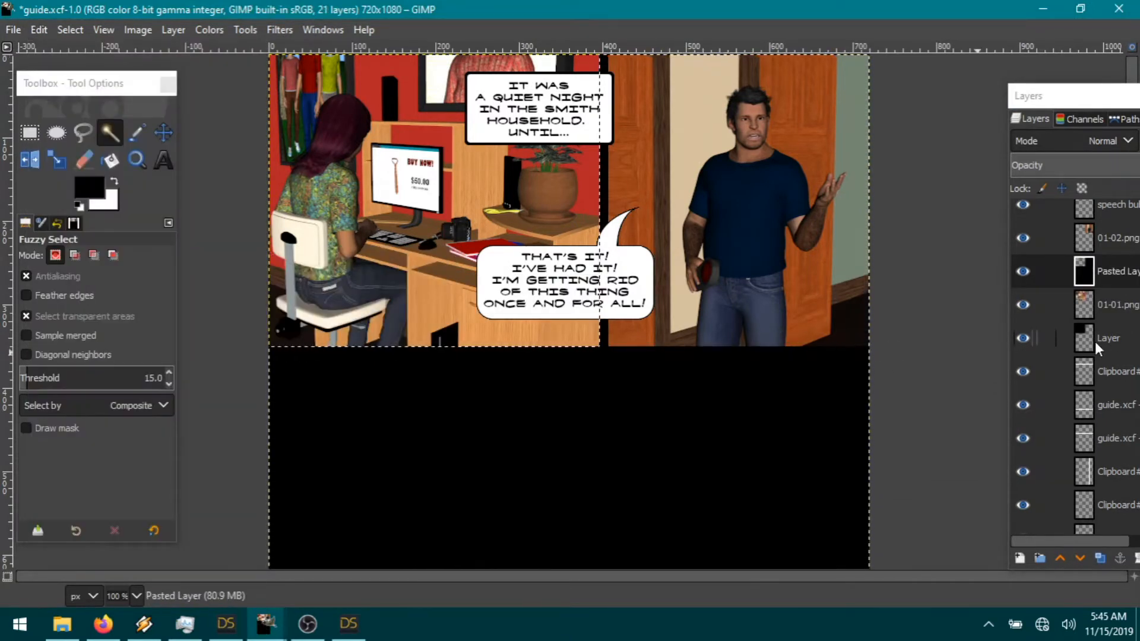
Step: Make 01-01.png the working layer and bring up the Select menu
{"action": "left_click", "coordinate": [1106, 301]}
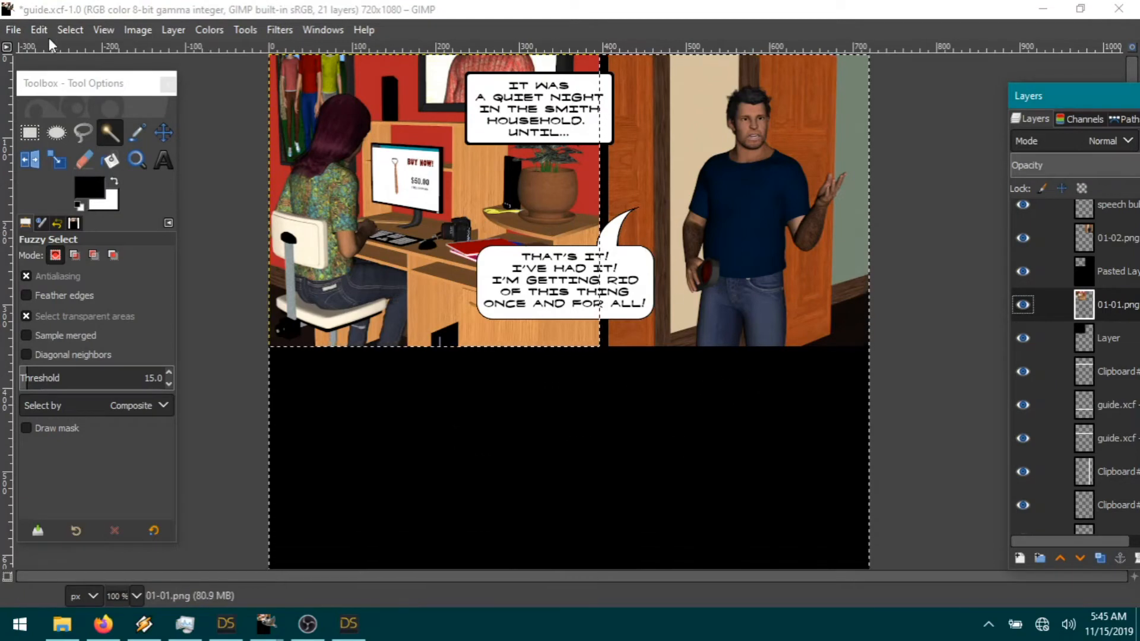
{"action": "left_click", "coordinate": [73, 31]}
{"action": "left_click", "coordinate": [107, 90]}
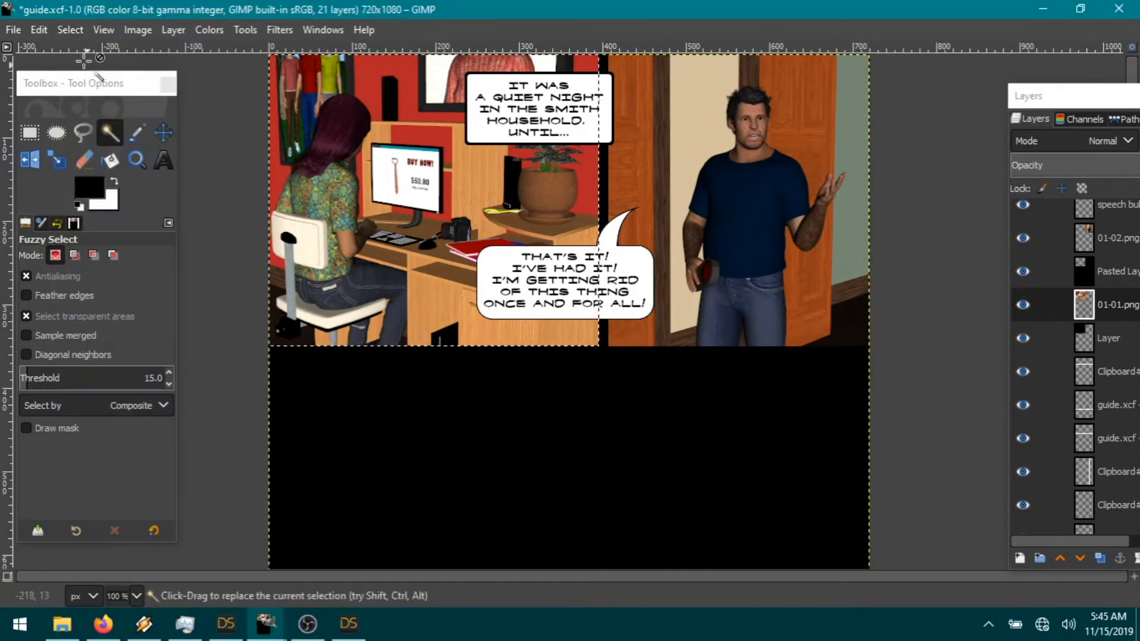
{"action": "left_click", "coordinate": [64, 29]}
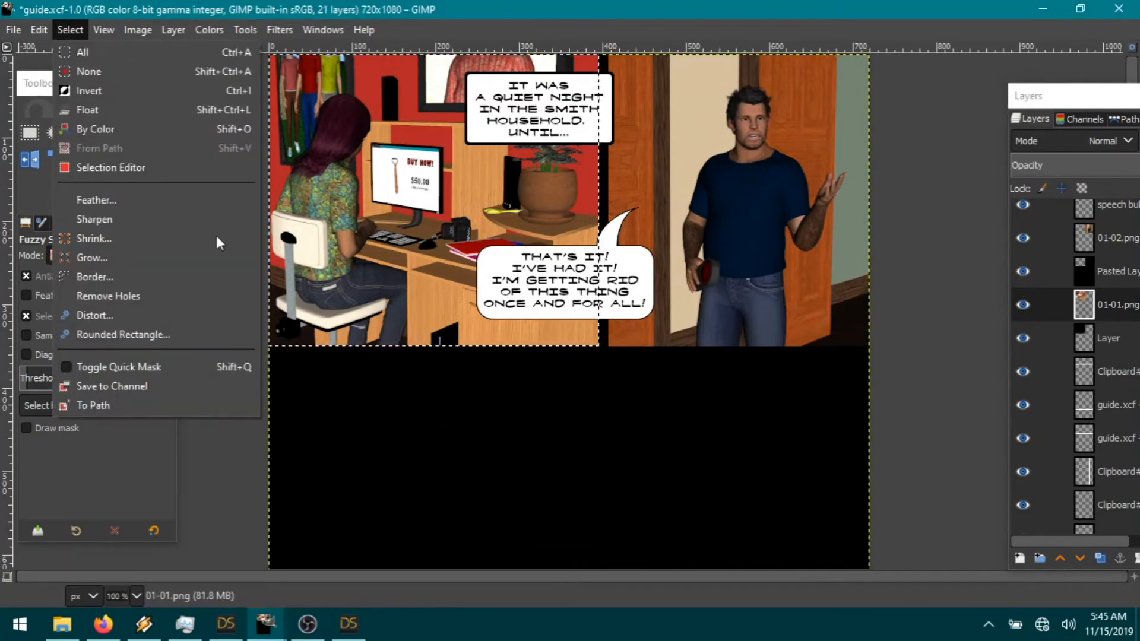
Step: Shrink the 01-01.png panel selection by 1 px, invert it, cut the outside pixels and deselect
{"action": "left_click", "coordinate": [112, 240]}
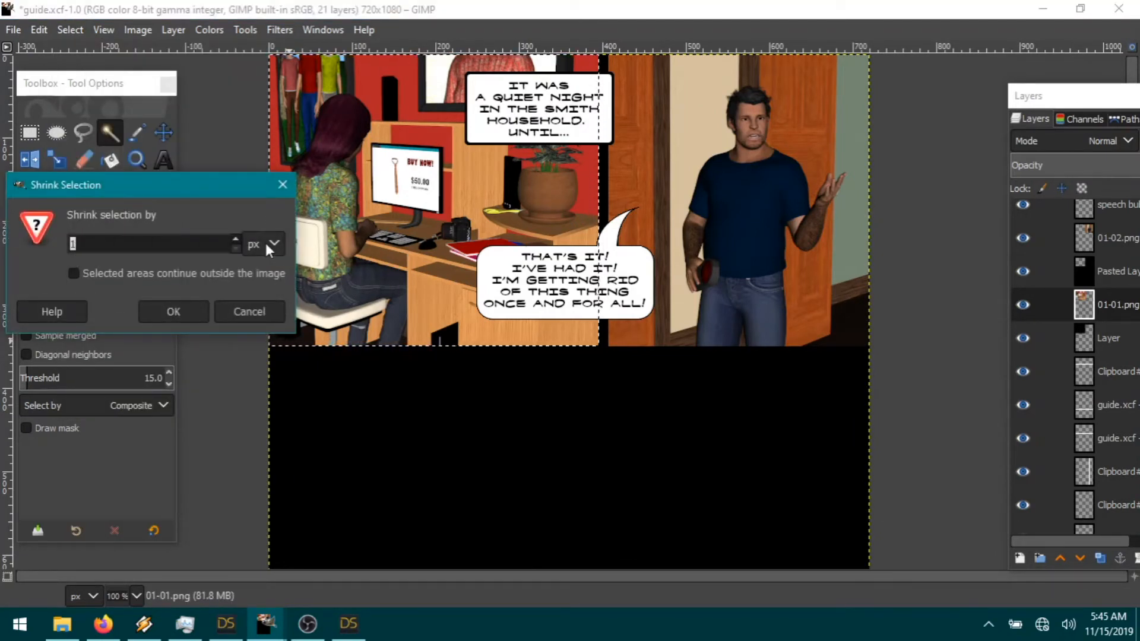
{"action": "left_click", "coordinate": [166, 313]}
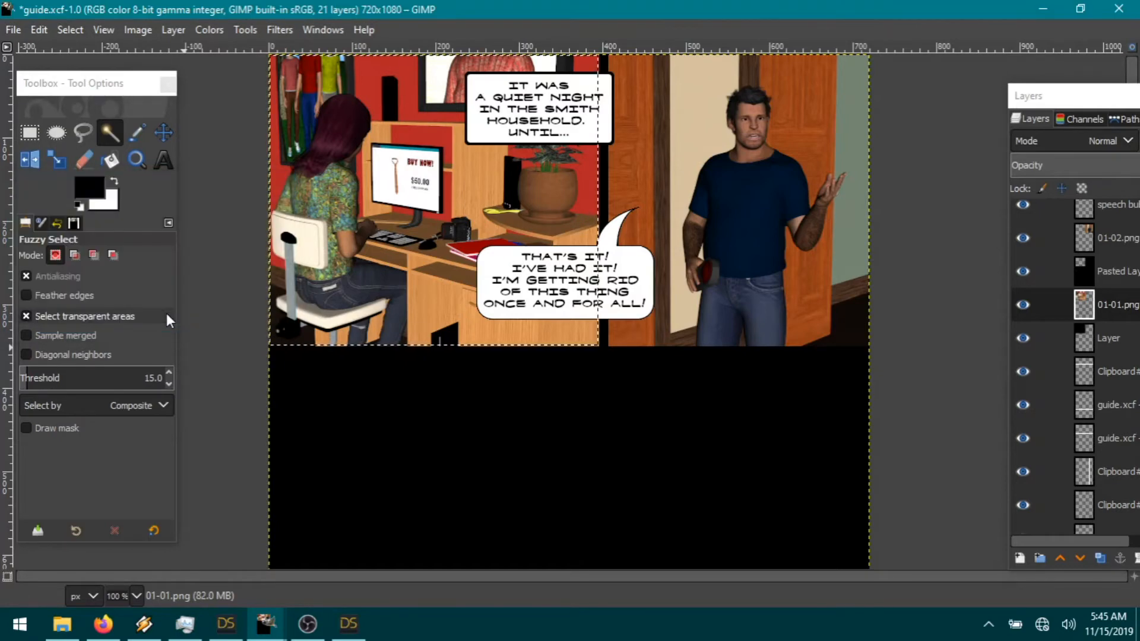
{"action": "left_click", "coordinate": [69, 30]}
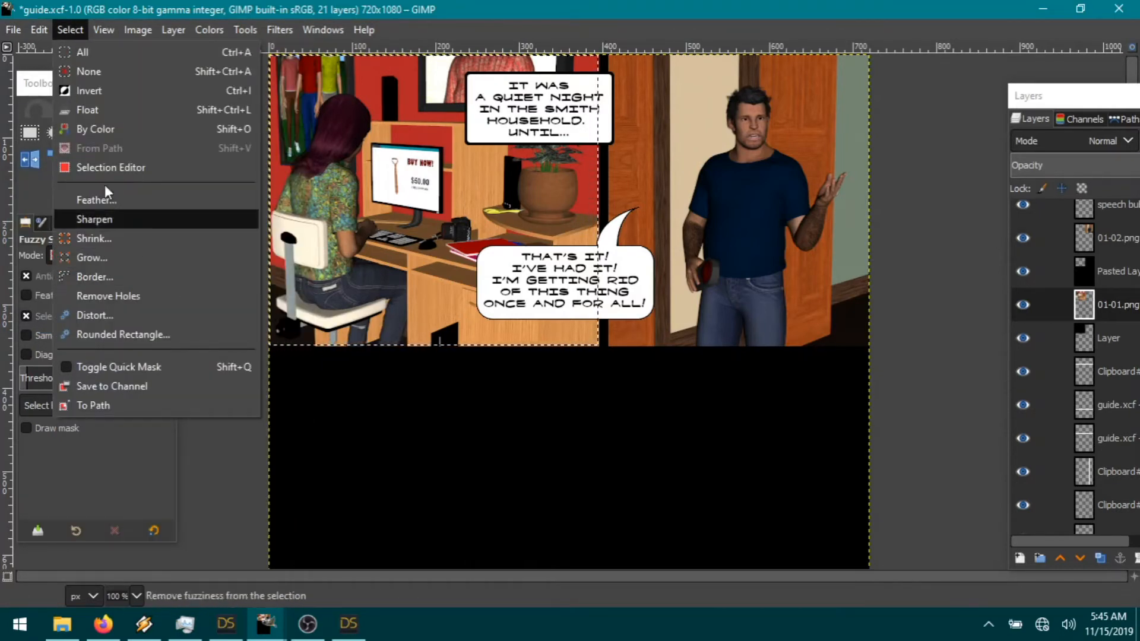
{"action": "left_click", "coordinate": [90, 88]}
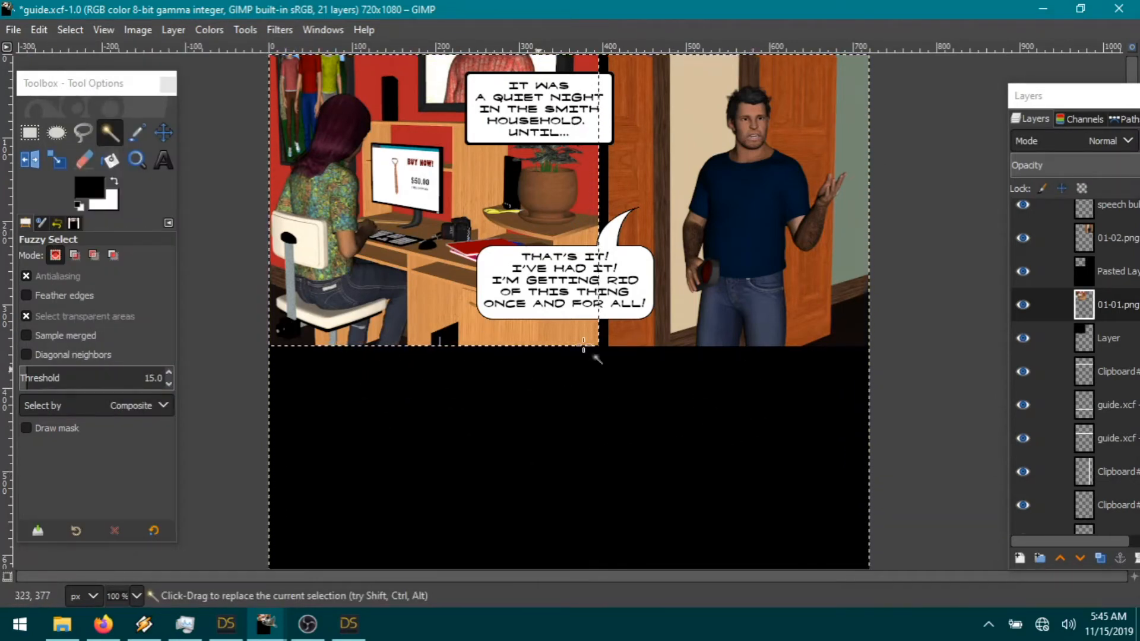
{"action": "left_click", "coordinate": [38, 31]}
{"action": "left_click", "coordinate": [77, 123]}
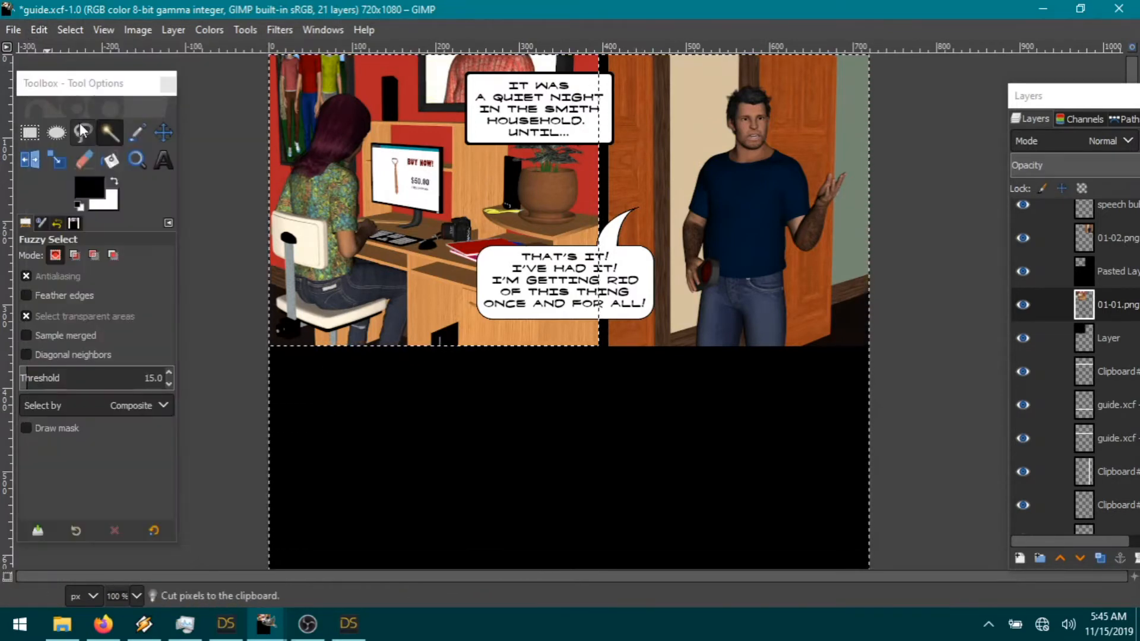
{"action": "left_click", "coordinate": [70, 26]}
{"action": "left_click", "coordinate": [106, 72]}
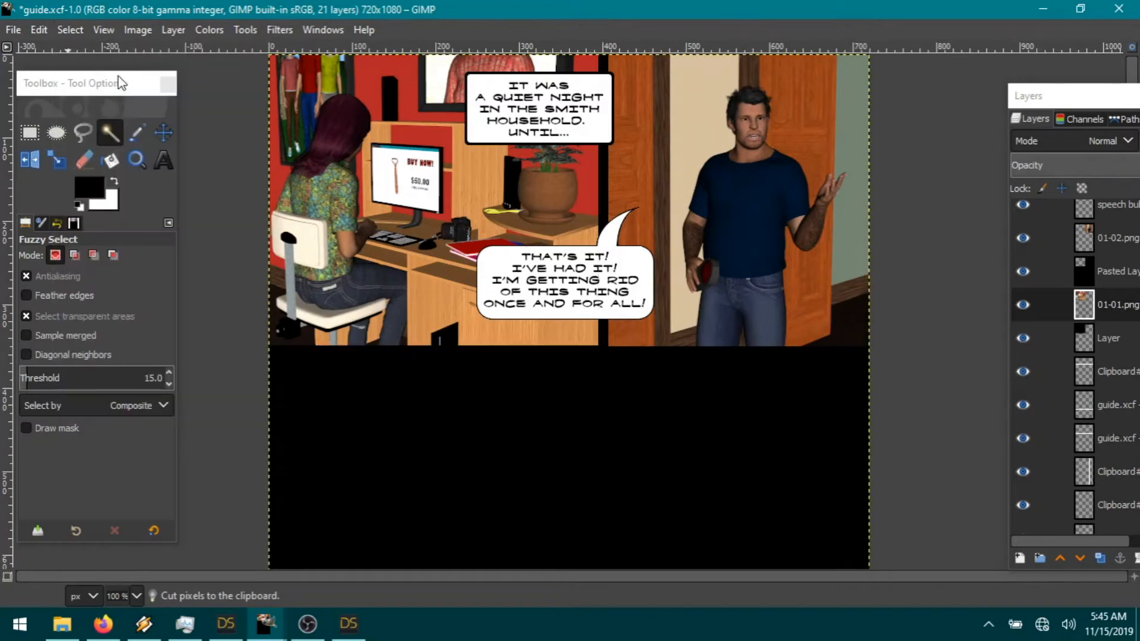
Step: Merge 01-01.png down into the layer below, with the black Pasted Layer temporarily hidden
{"action": "left_click", "coordinate": [1019, 271]}
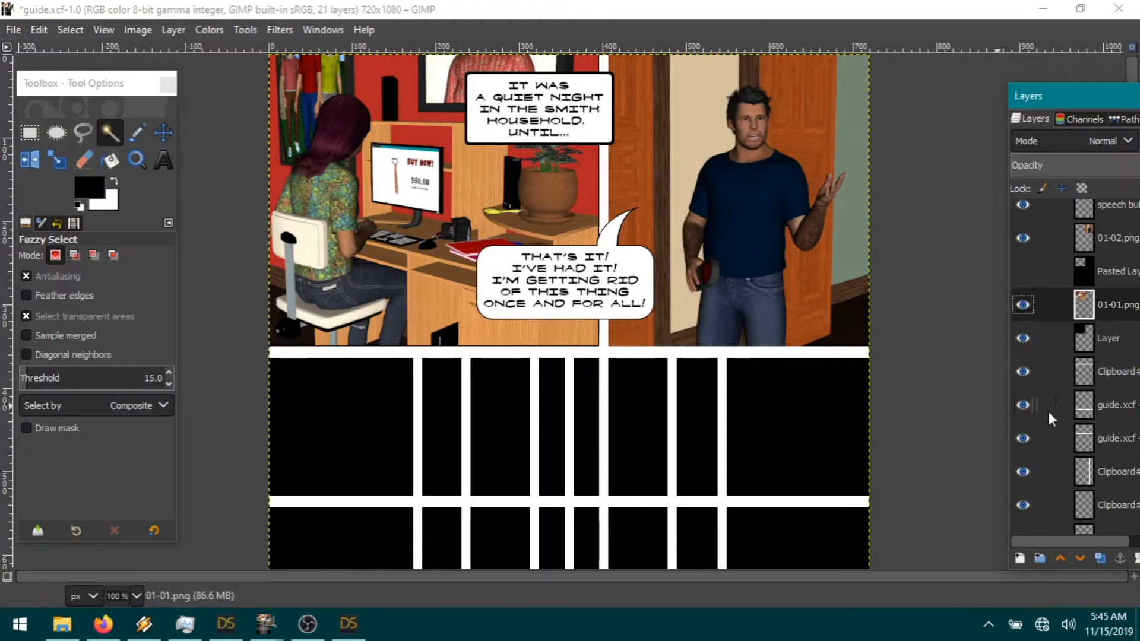
{"action": "right_click", "coordinate": [1109, 305]}
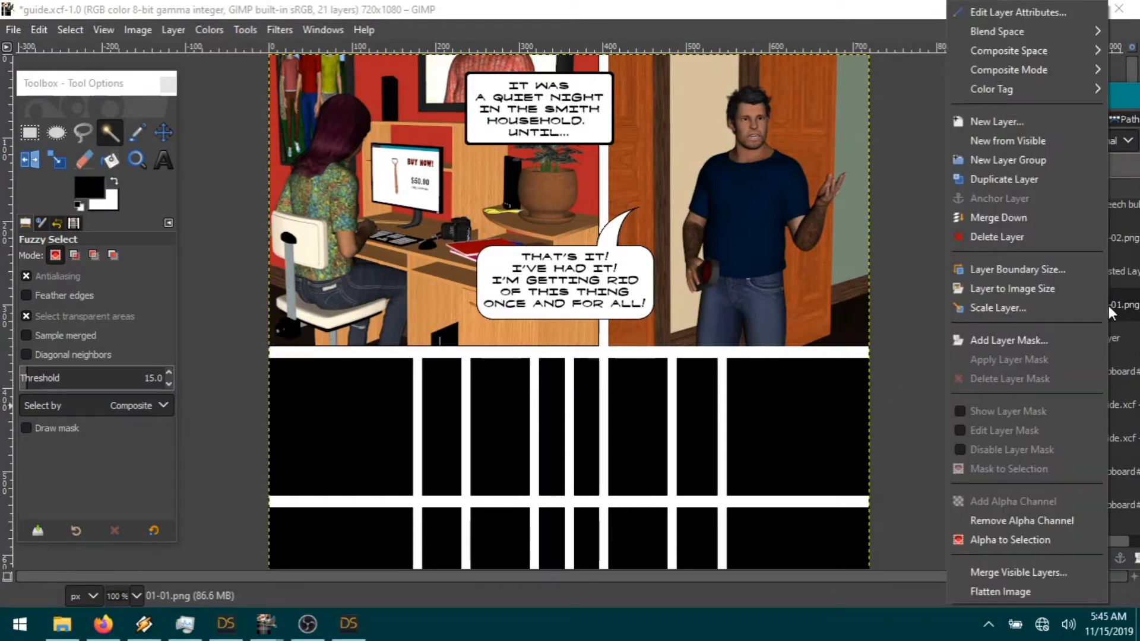
{"action": "left_click", "coordinate": [1017, 219]}
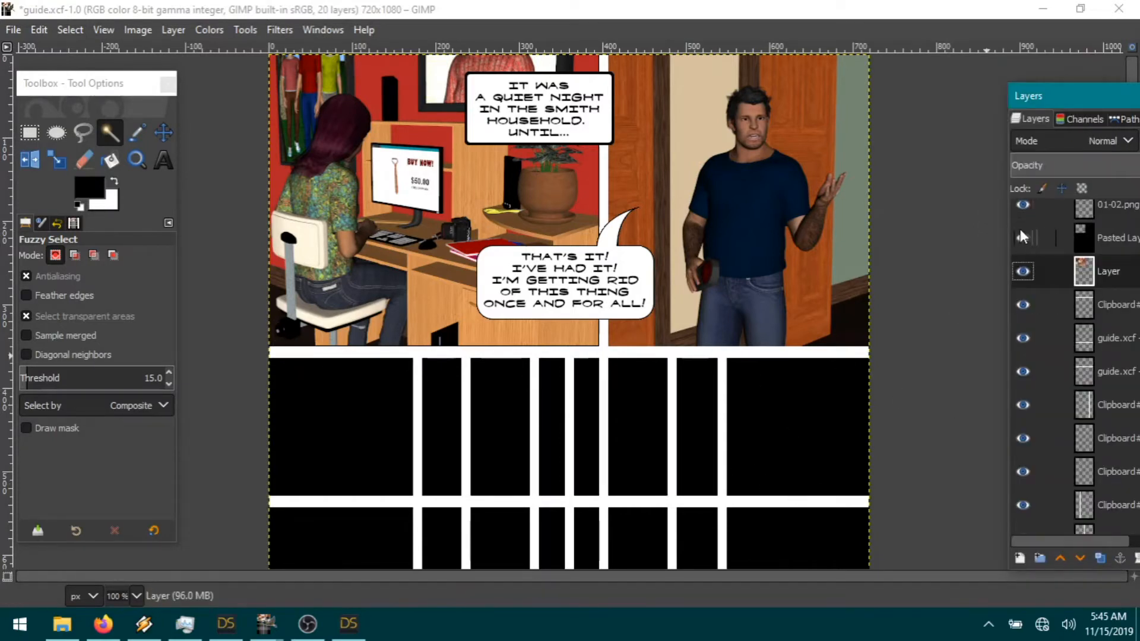
{"action": "left_click", "coordinate": [1021, 236]}
{"action": "scroll", "coordinate": [1045, 363], "scroll_direction": "up", "scroll_amount": 3}
Step: Resize the 01-02.png layer to the full image size
{"action": "left_click", "coordinate": [1111, 308]}
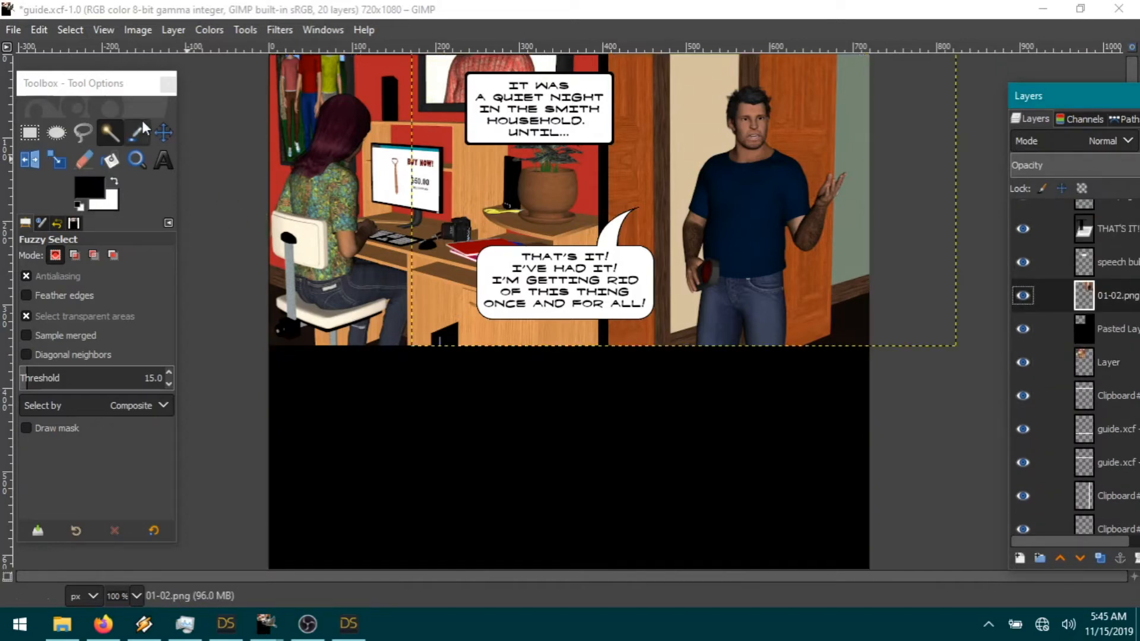
{"action": "left_click", "coordinate": [173, 30]}
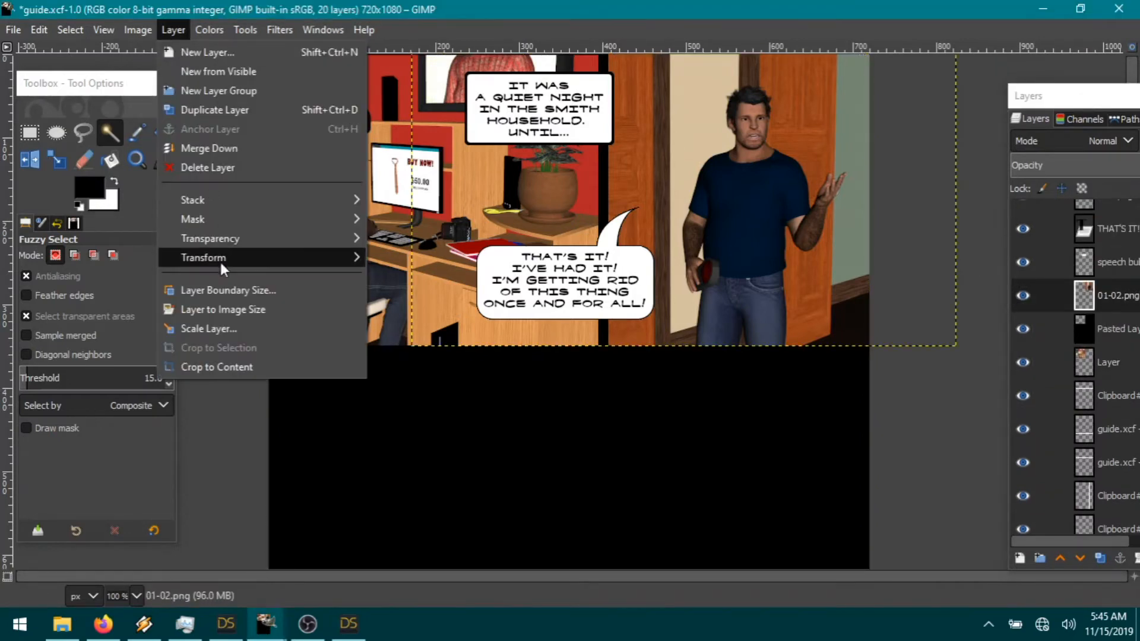
{"action": "left_click", "coordinate": [216, 308]}
Step: Cut the right panel area from the black layer and paste it as a new, hidden layer
{"action": "left_click", "coordinate": [535, 465]}
{"action": "left_click", "coordinate": [1092, 326]}
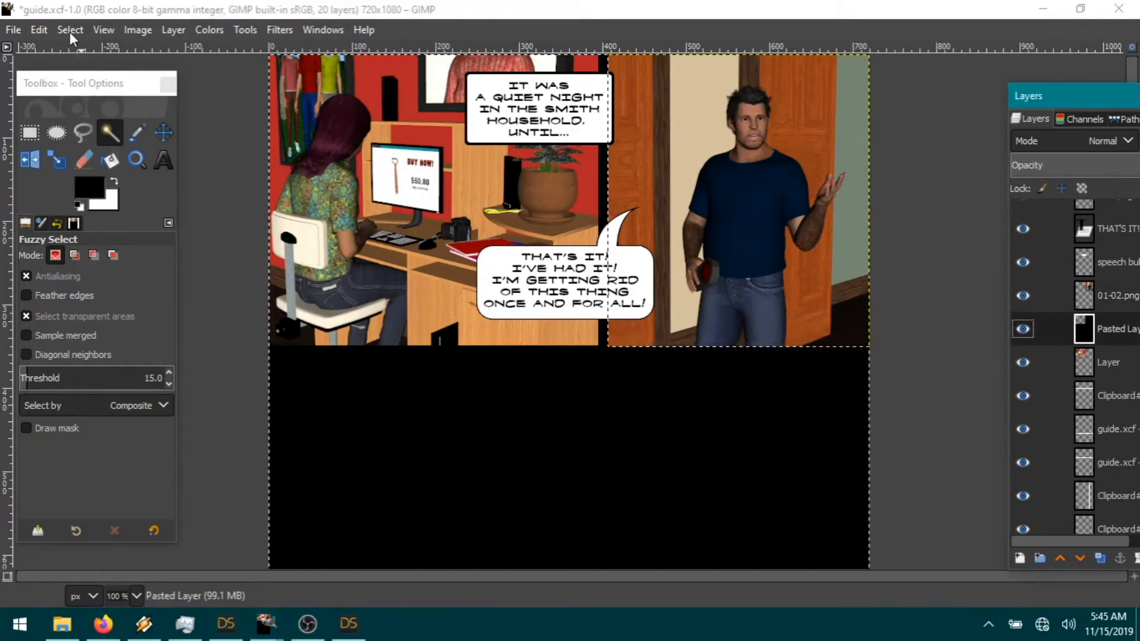
{"action": "left_click", "coordinate": [38, 31]}
{"action": "mouse_move", "coordinate": [57, 30]}
{"action": "left_click", "coordinate": [65, 120]}
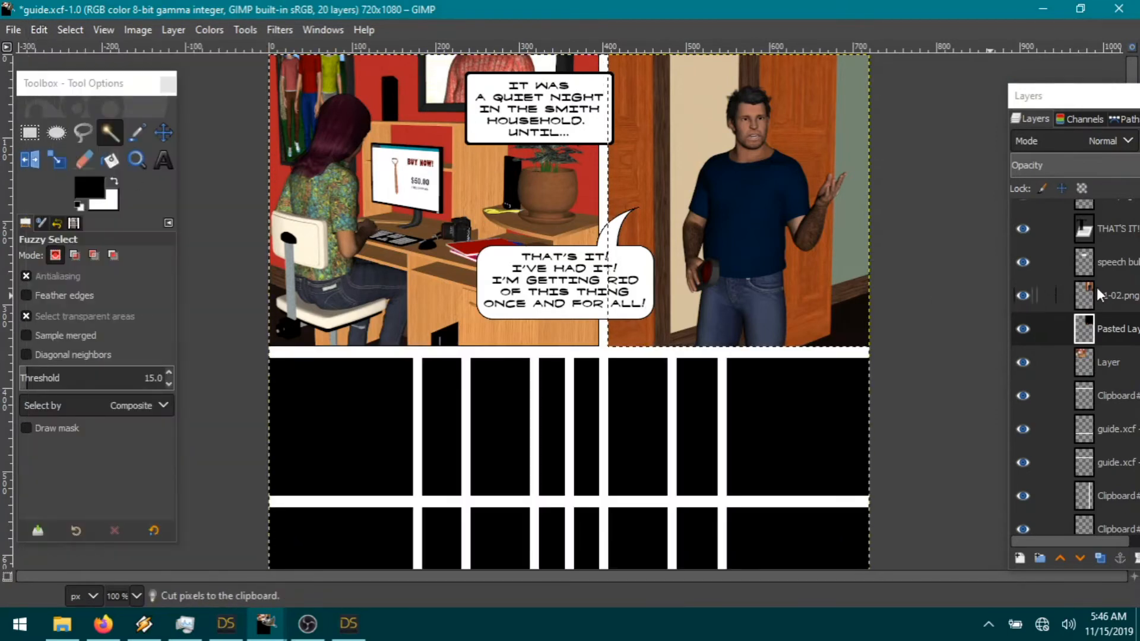
{"action": "left_click", "coordinate": [1120, 301]}
{"action": "left_click", "coordinate": [39, 29]}
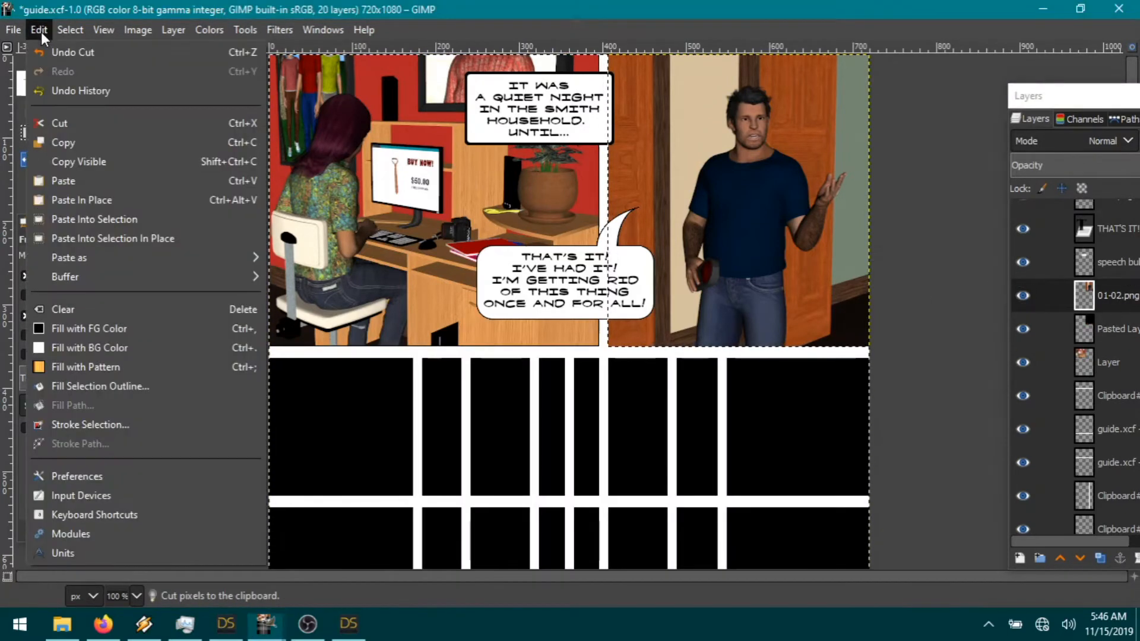
{"action": "mouse_move", "coordinate": [80, 257]}
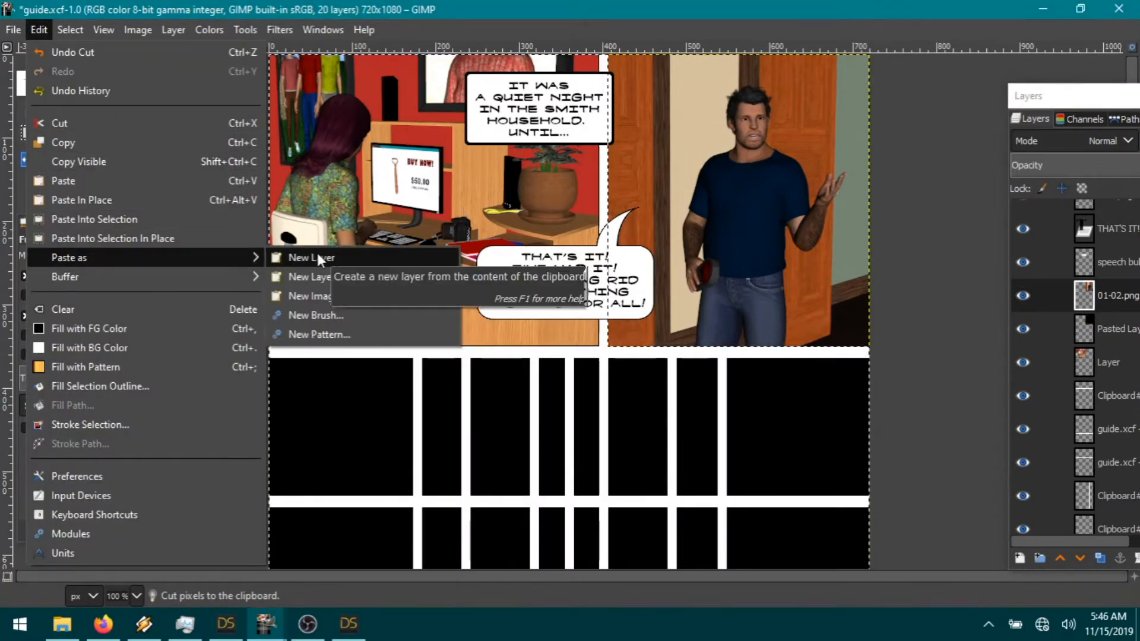
{"action": "left_click", "coordinate": [316, 256]}
{"action": "left_click", "coordinate": [1118, 326]}
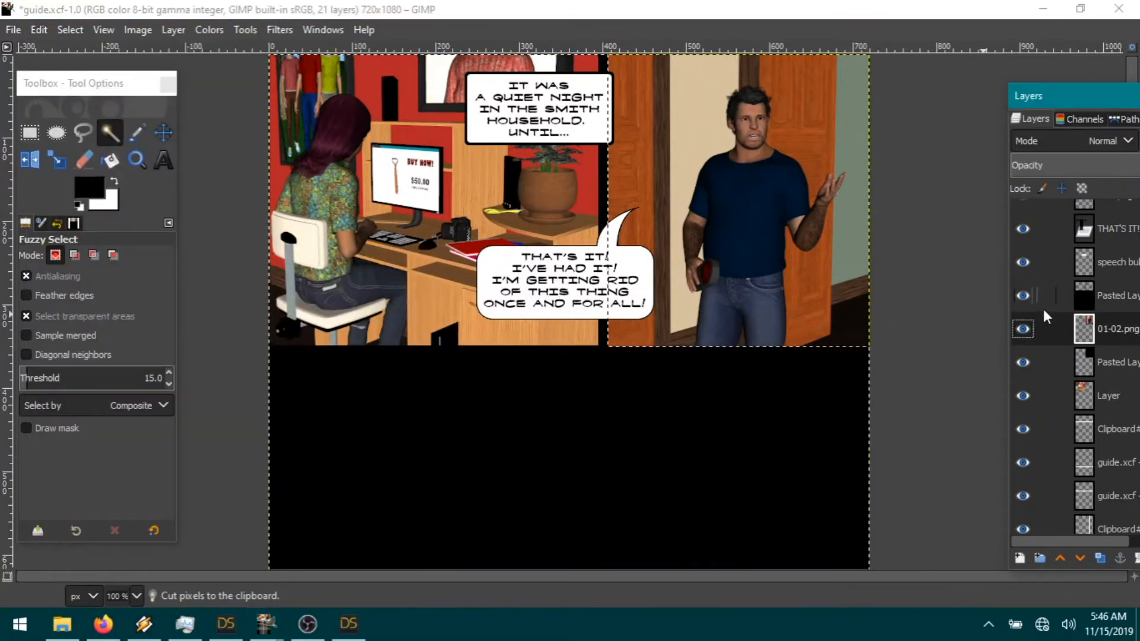
{"action": "left_click", "coordinate": [1024, 296]}
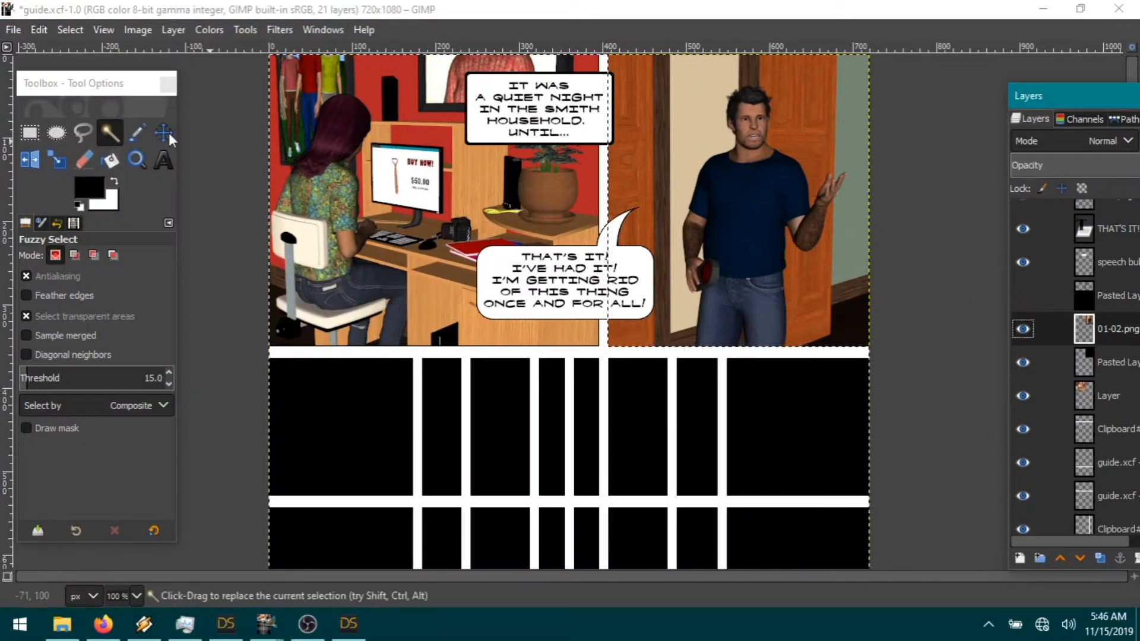
Step: Invert the selection, border it, and invert again to cover everything outside the right panel
{"action": "left_click", "coordinate": [70, 29]}
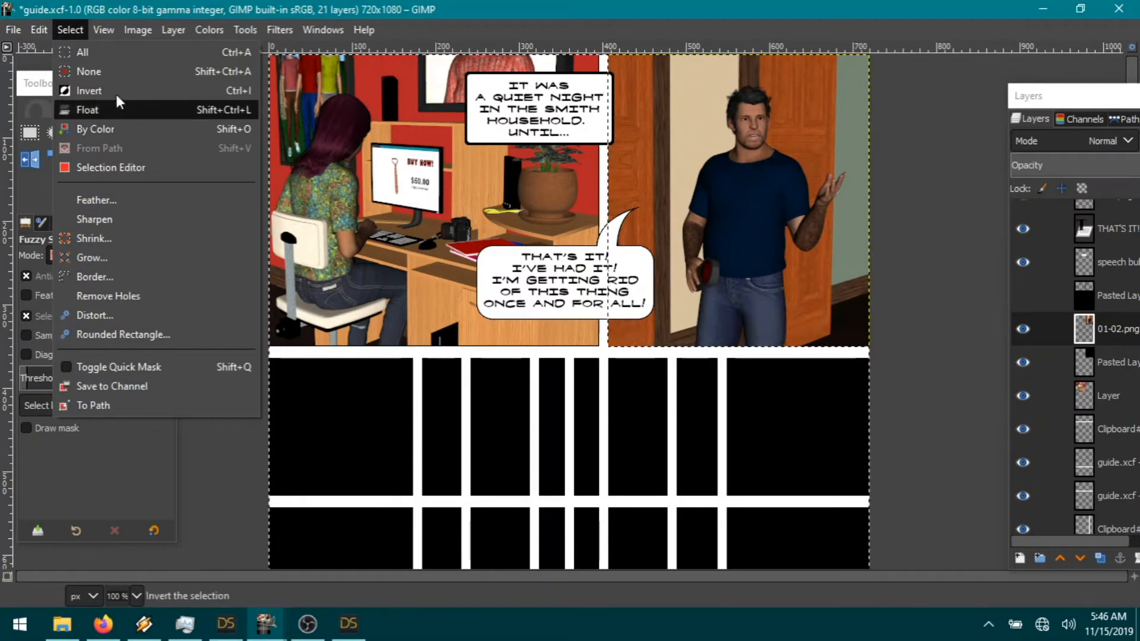
{"action": "left_click", "coordinate": [115, 91]}
{"action": "left_click", "coordinate": [70, 30]}
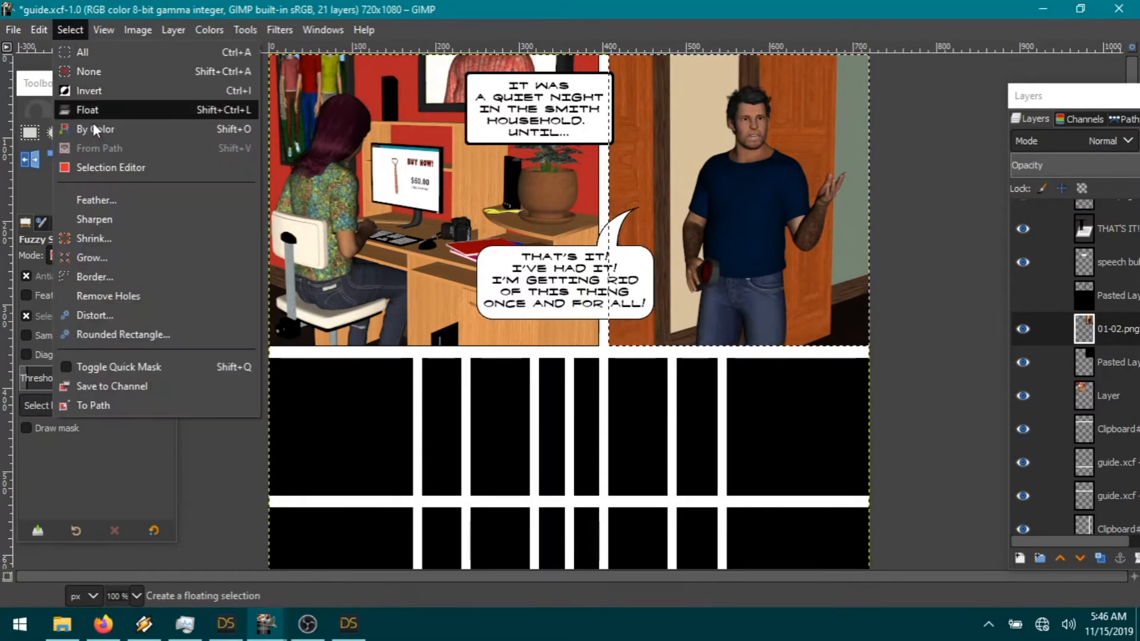
{"action": "left_click", "coordinate": [116, 273]}
{"action": "left_click", "coordinate": [179, 303]}
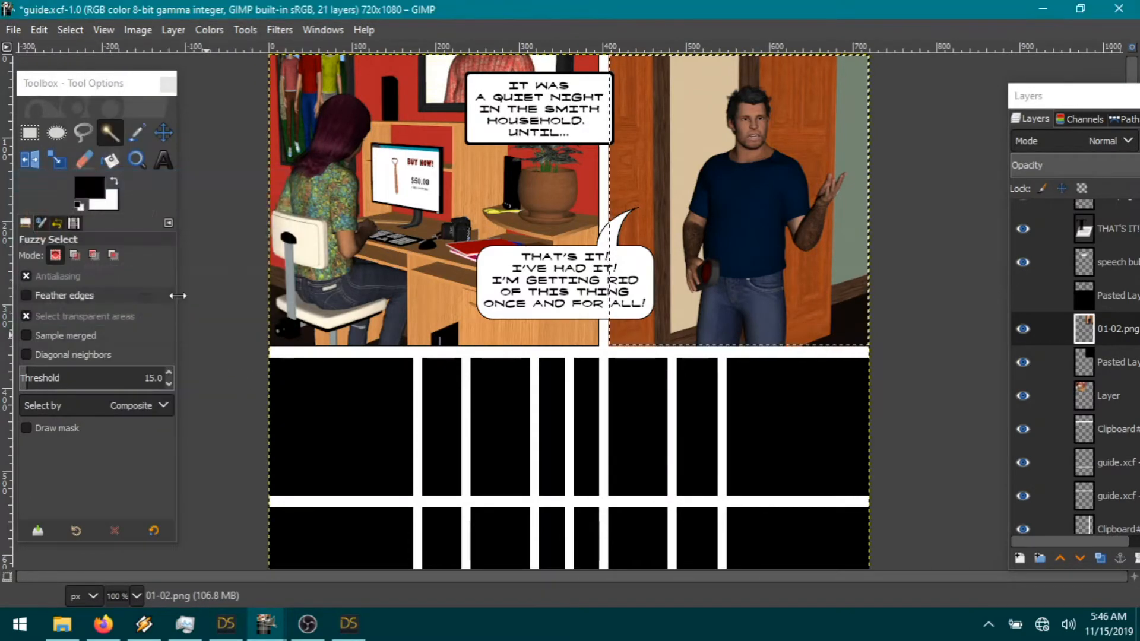
{"action": "left_click", "coordinate": [69, 28]}
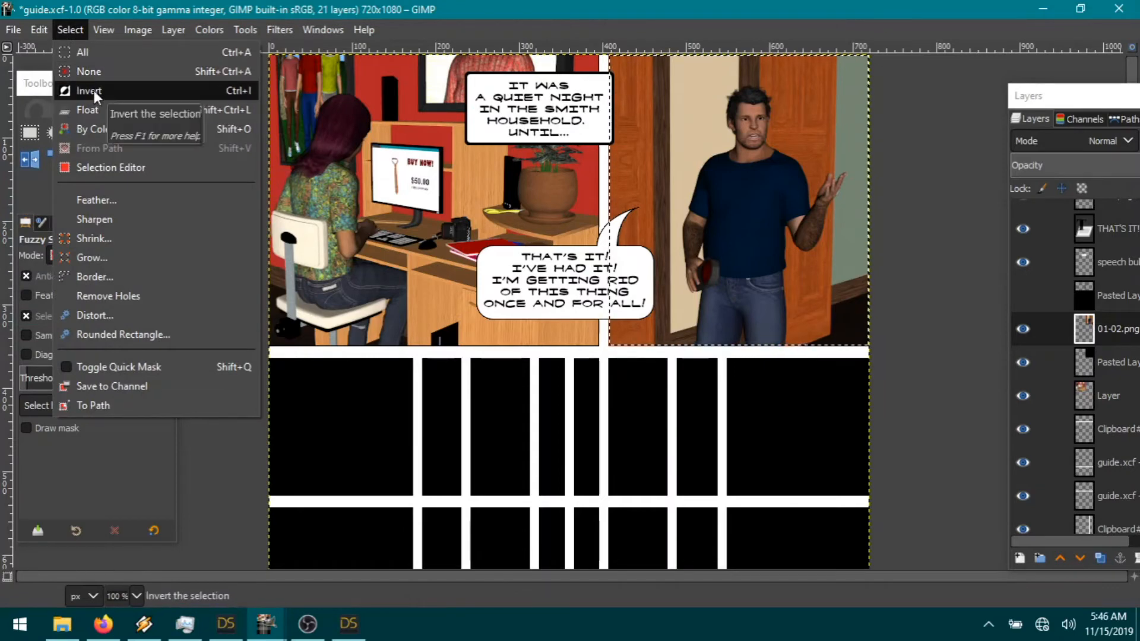
{"action": "left_click", "coordinate": [94, 90]}
Step: Cut the 01-02.png pixels outside the panel, deselect, and merge it down
{"action": "left_click", "coordinate": [40, 30]}
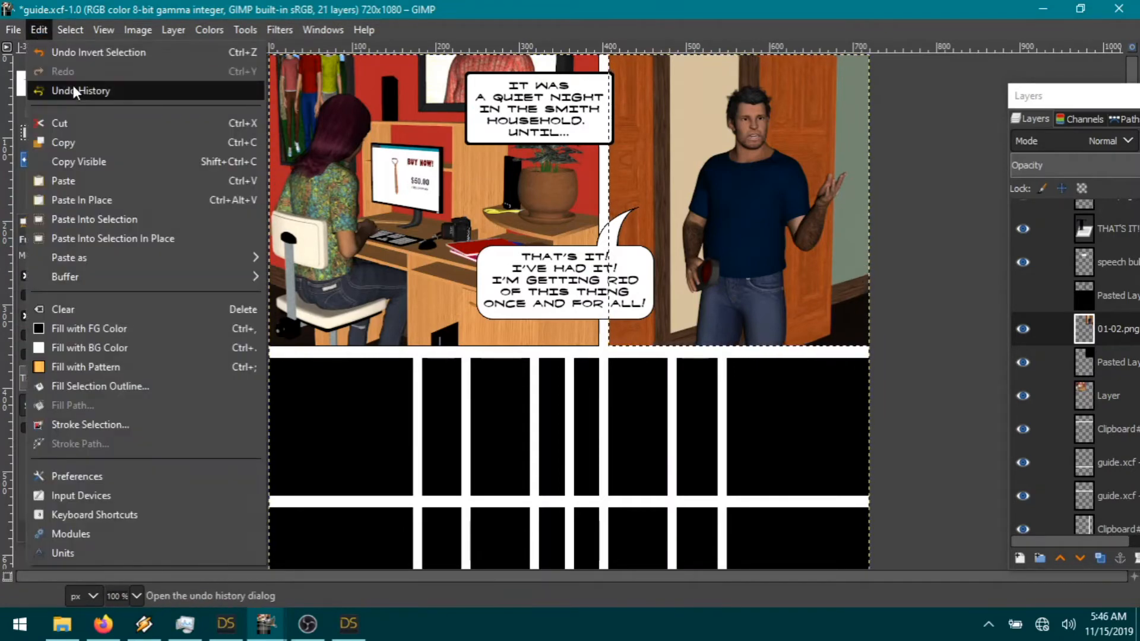
{"action": "left_click", "coordinate": [68, 118]}
{"action": "left_click", "coordinate": [69, 34]}
{"action": "left_click", "coordinate": [131, 72]}
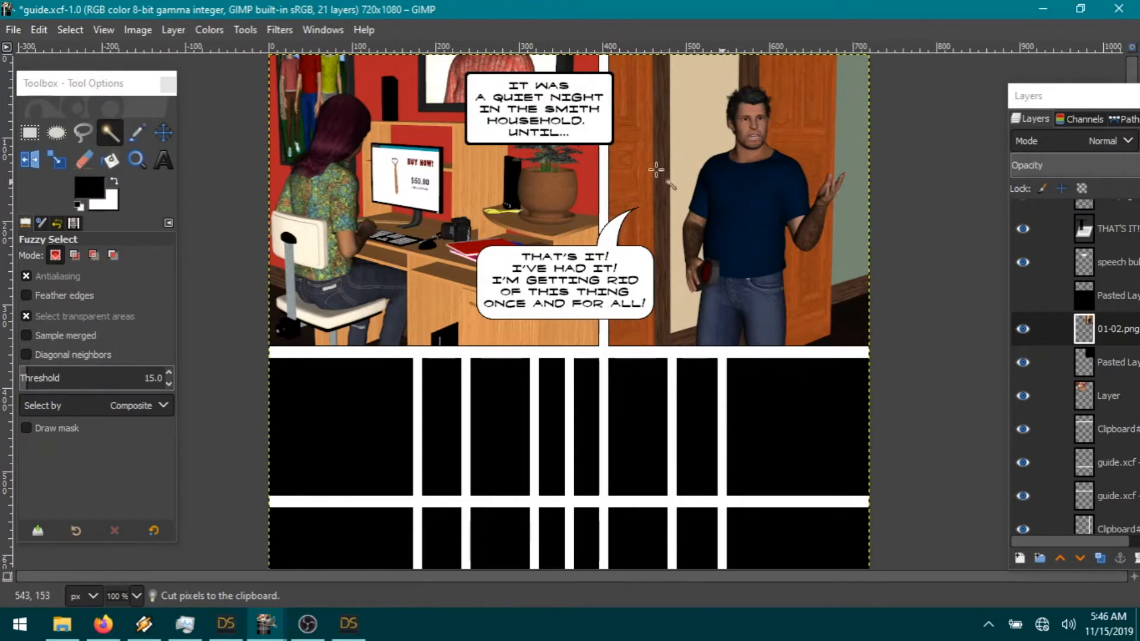
{"action": "right_click", "coordinate": [1112, 330]}
{"action": "left_click", "coordinate": [1010, 218]}
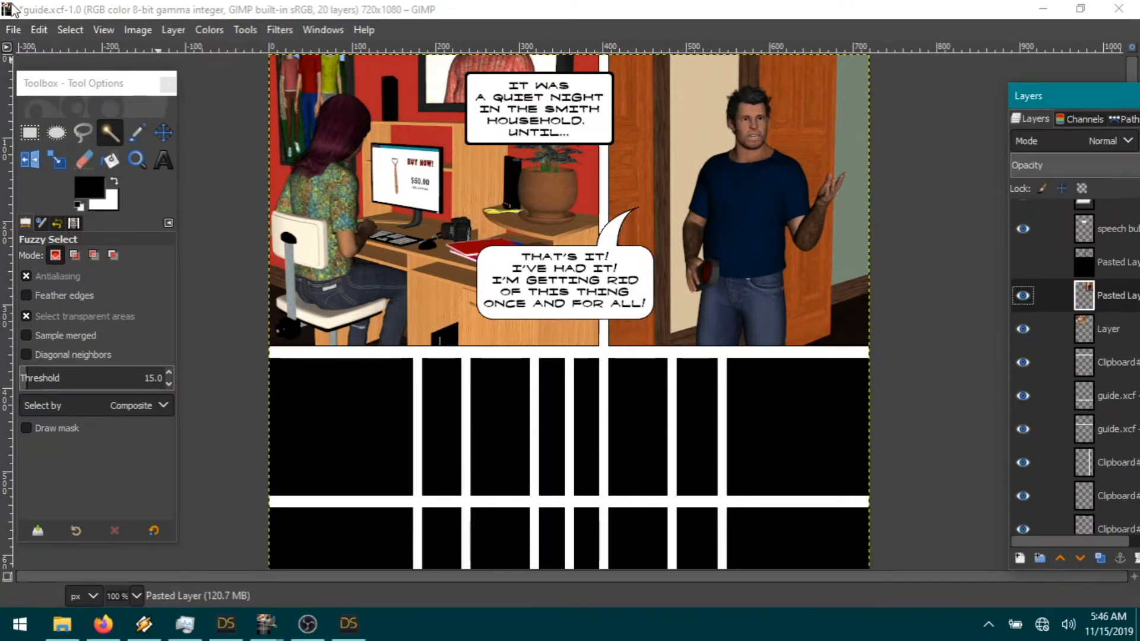
Step: Choose Save As from the File menu for guide.xcf
{"action": "left_click", "coordinate": [12, 30]}
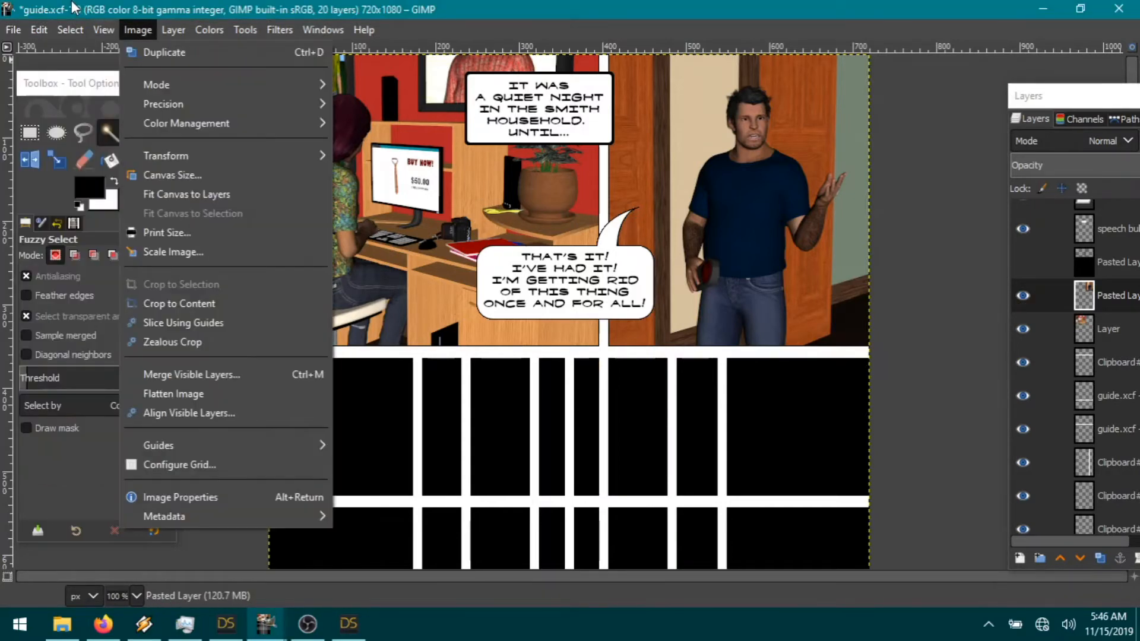
{"action": "left_click", "coordinate": [58, 201]}
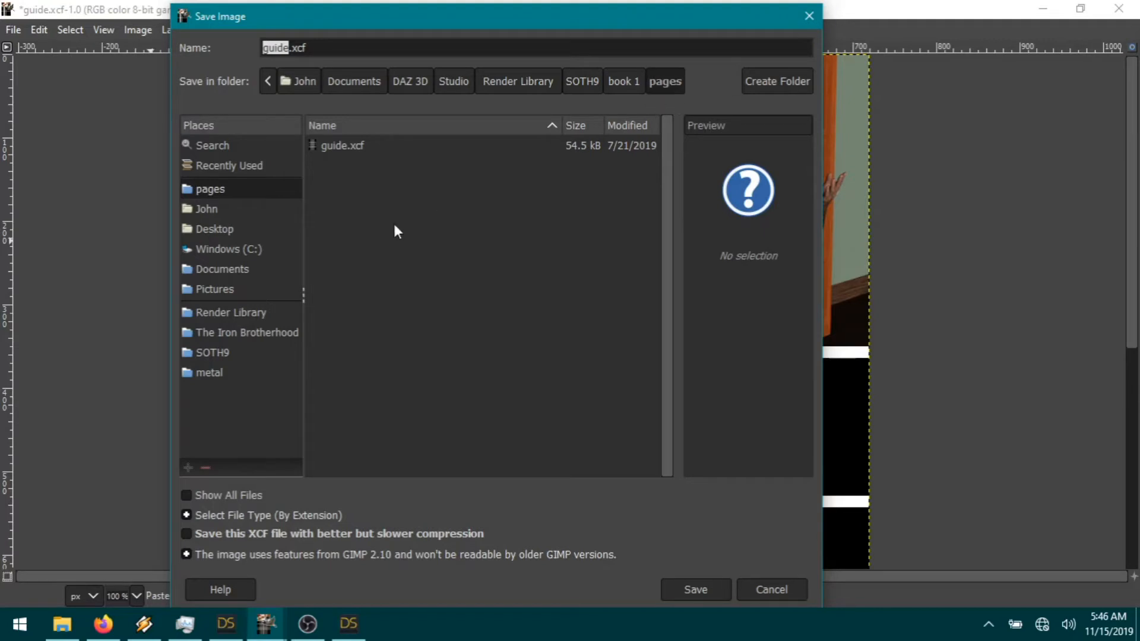
Step: Save the page as page01.xcf in the SOTH9 > book 1 > pages folder
{"action": "left_click", "coordinate": [586, 83]}
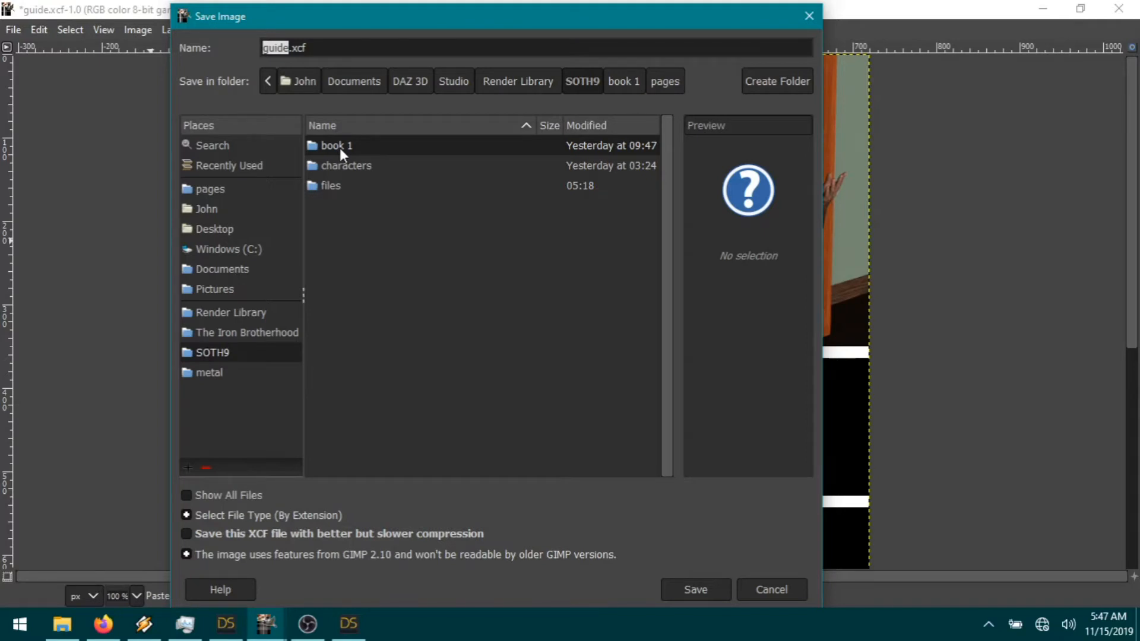
{"action": "left_click", "coordinate": [629, 80]}
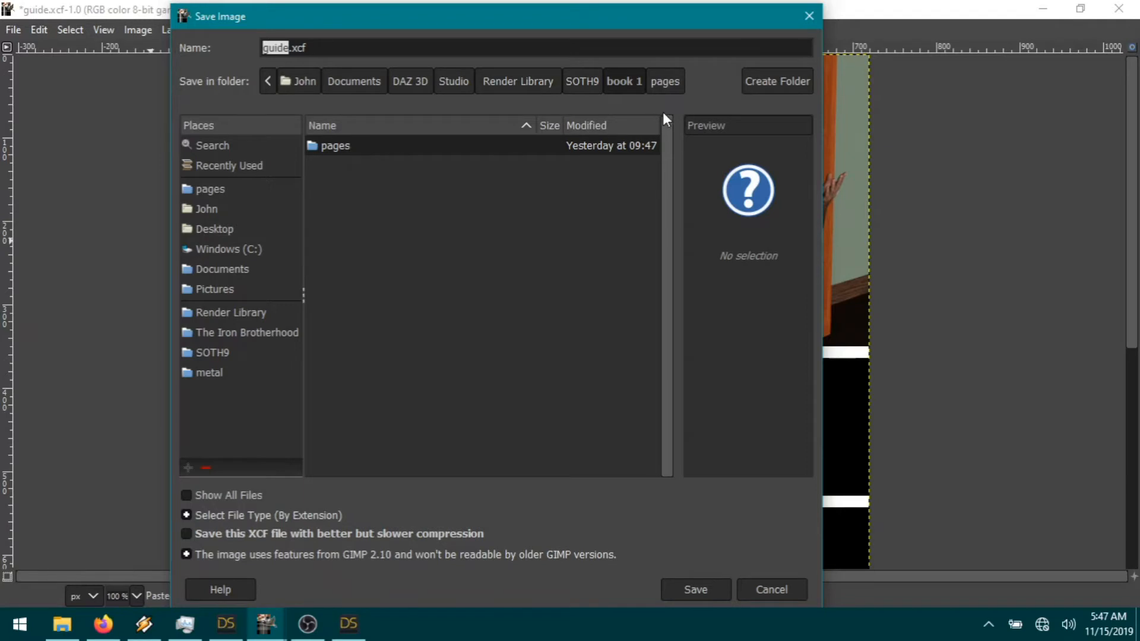
{"action": "left_click", "coordinate": [668, 84]}
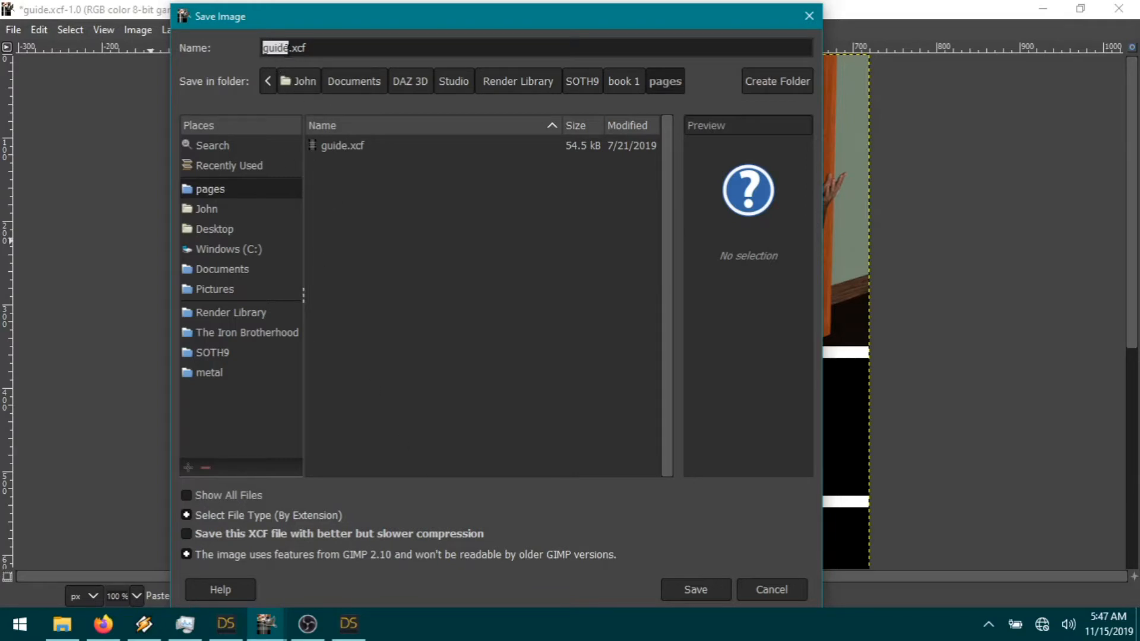
{"action": "left_click", "coordinate": [263, 48]}
{"action": "left_click_drag", "start_coordinate": [289, 48], "coordinate": [246, 51]}
{"action": "type", "text": "page01"}
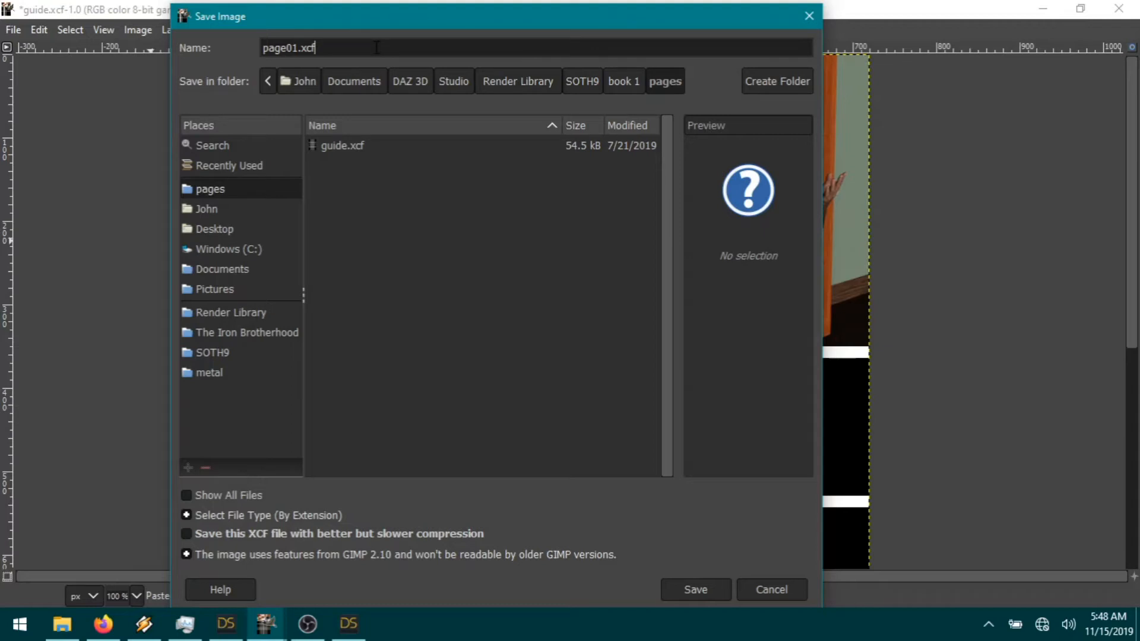
{"action": "key", "text": "Return"}
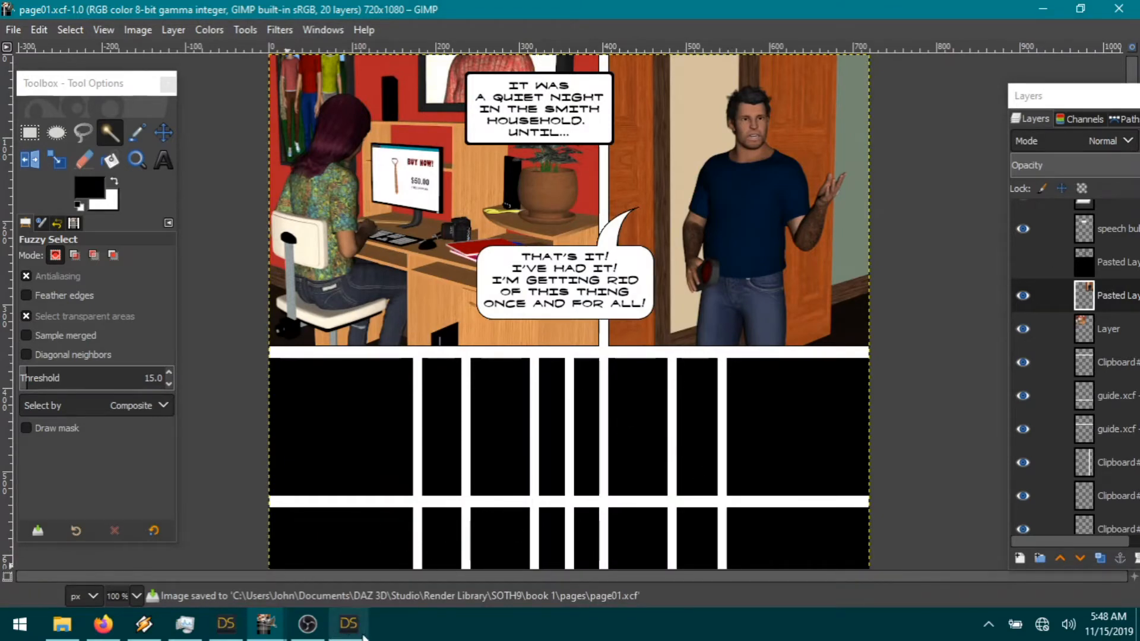
Step: Switch to DAZ Studio and select and frame the seated Allison figure from the Scene list
{"action": "left_click", "coordinate": [356, 630]}
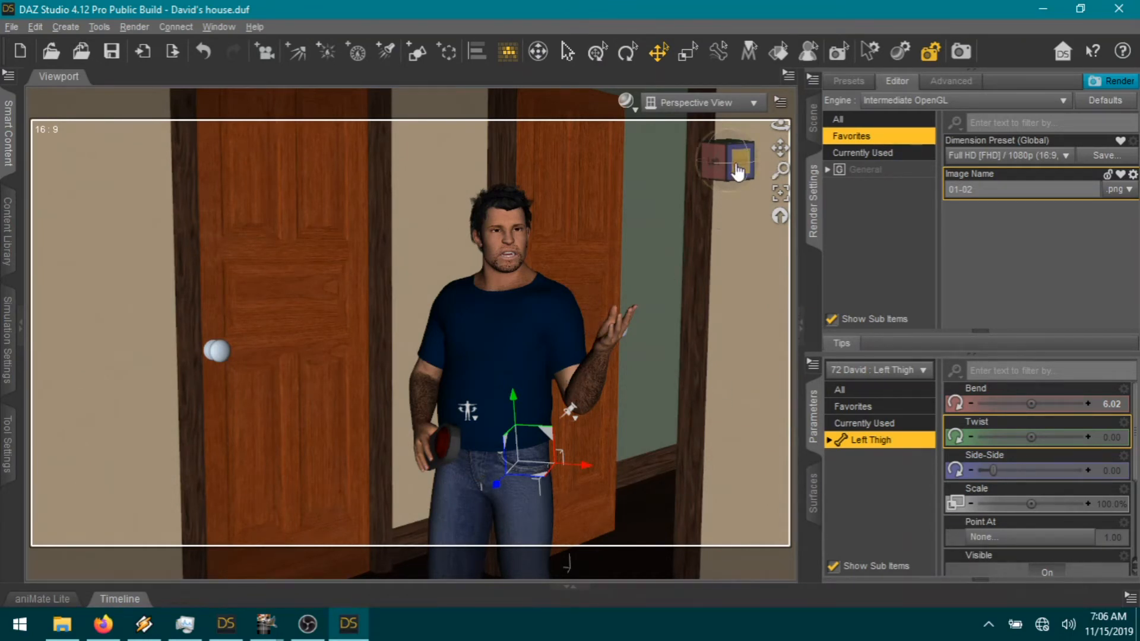
{"action": "left_click_drag", "start_coordinate": [777, 149], "coordinate": [792, 194]}
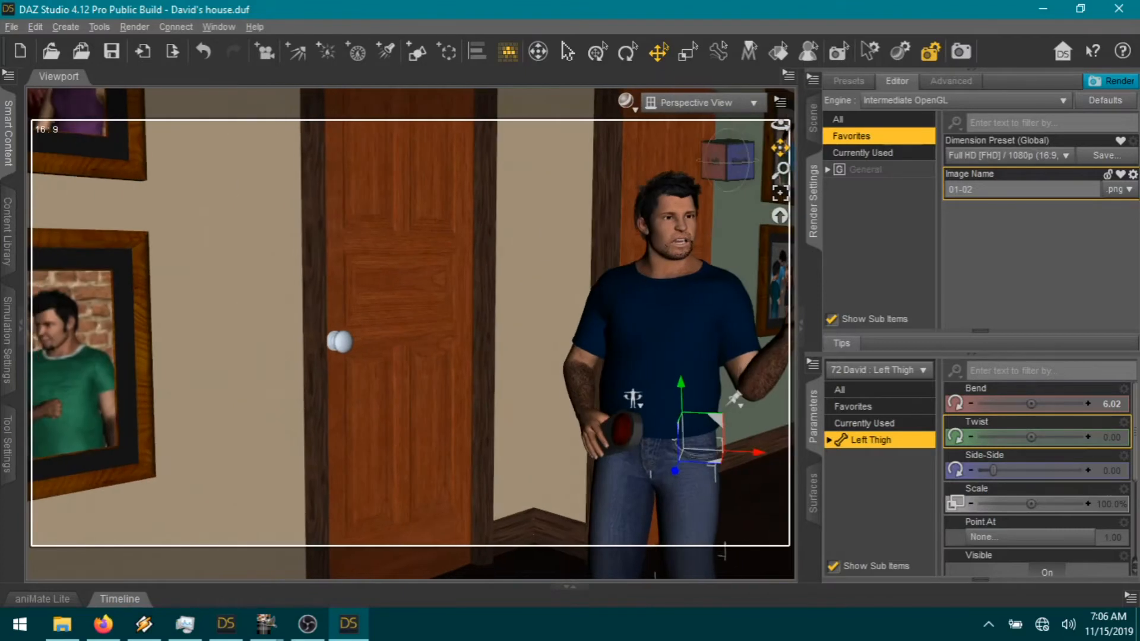
{"action": "left_click", "coordinate": [813, 118]}
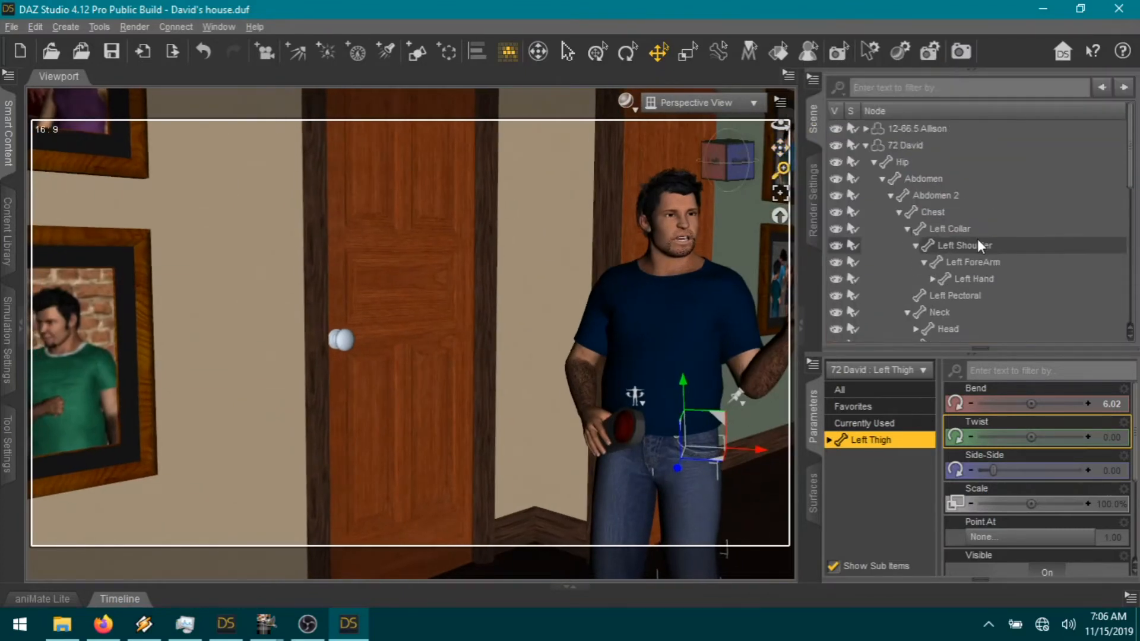
{"action": "left_click", "coordinate": [865, 145]}
{"action": "left_click", "coordinate": [919, 128]}
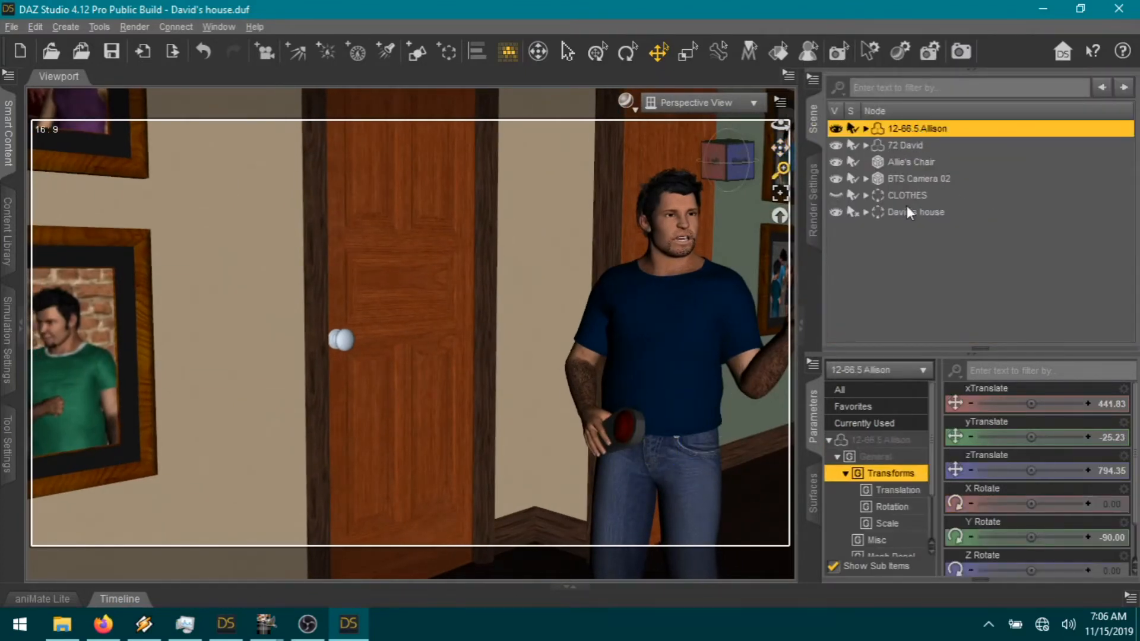
{"action": "left_click", "coordinate": [780, 195]}
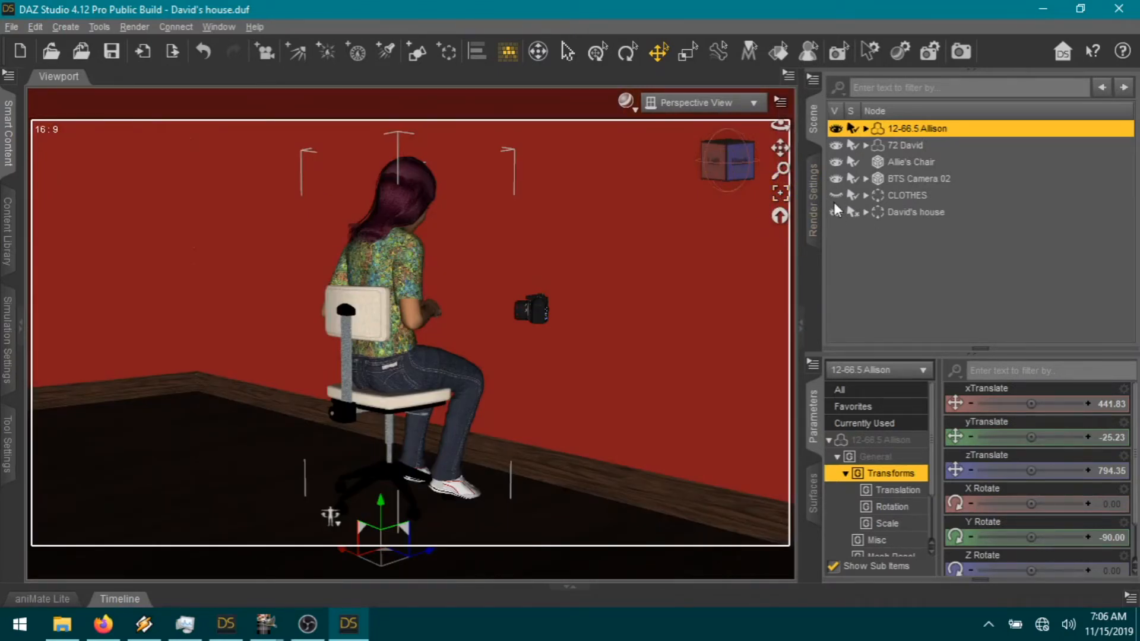
Step: Expand David's house > furniture and turn on furniture Allison's room
{"action": "left_click", "coordinate": [865, 213]}
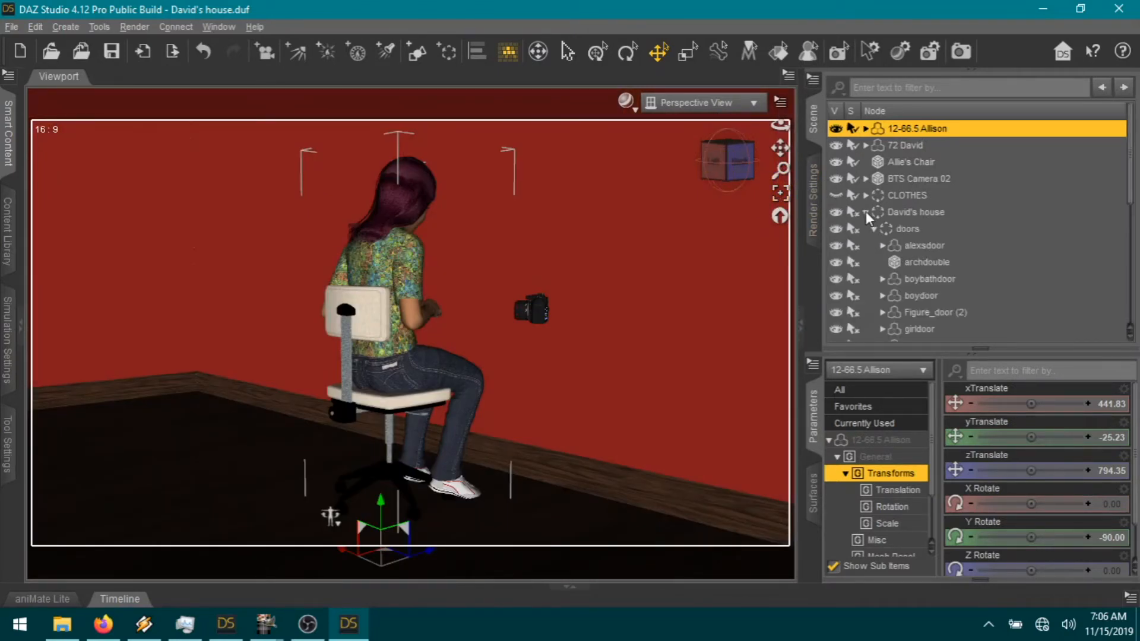
{"action": "scroll", "coordinate": [960, 291], "scroll_direction": "down", "scroll_amount": 1}
{"action": "left_click", "coordinate": [874, 184]}
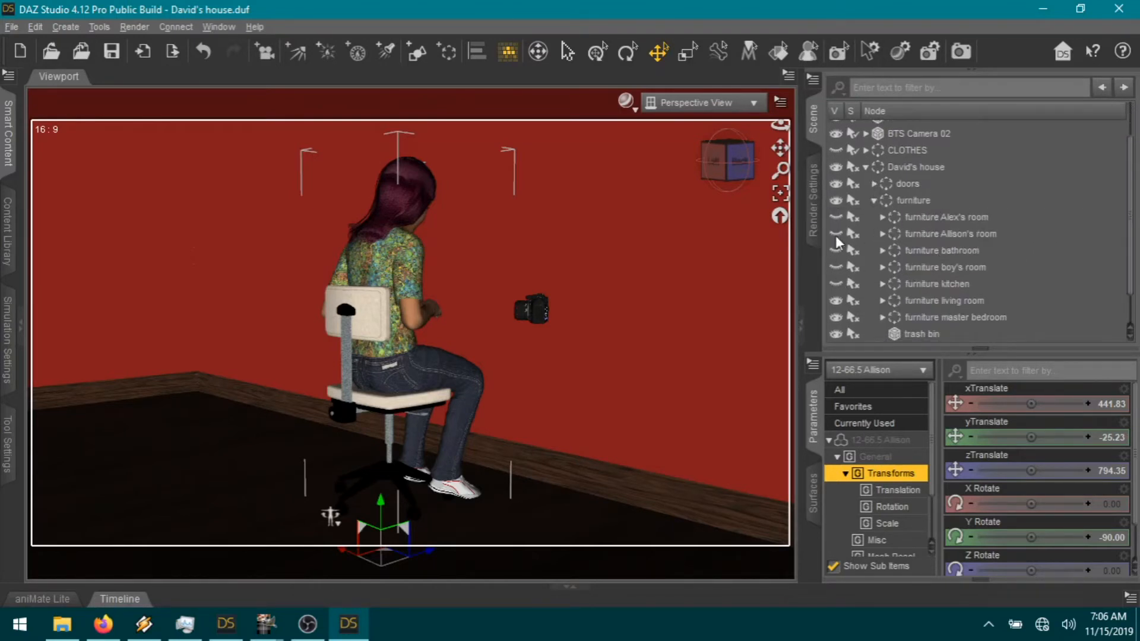
{"action": "left_click", "coordinate": [836, 234]}
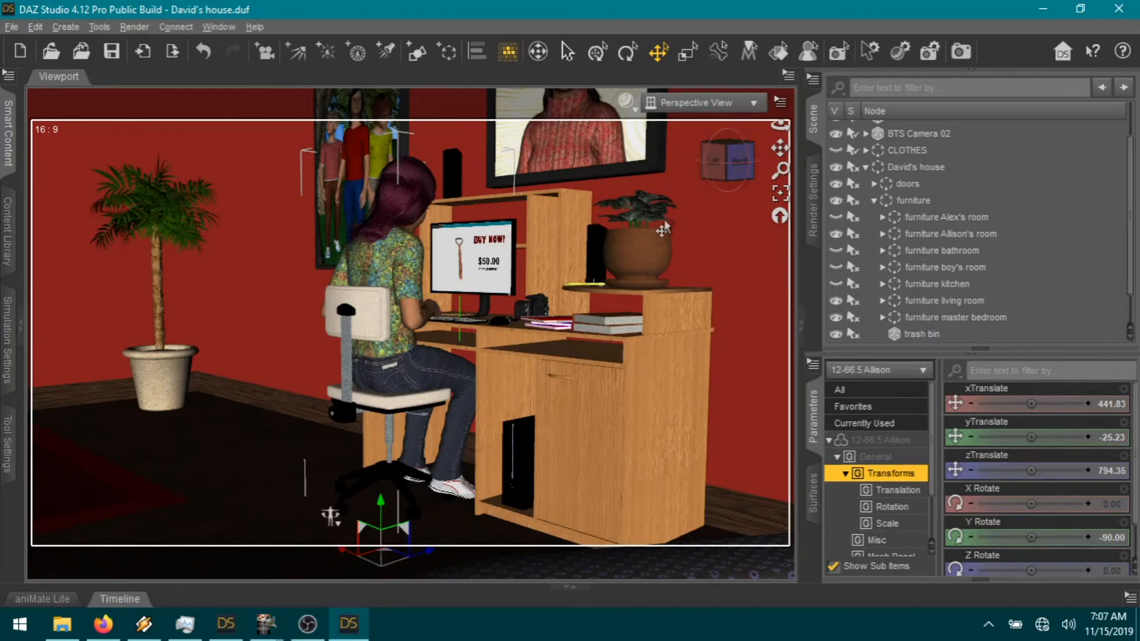
Step: Rotate Allie's Chair and slide it back behind Allison
{"action": "left_click", "coordinate": [392, 417]}
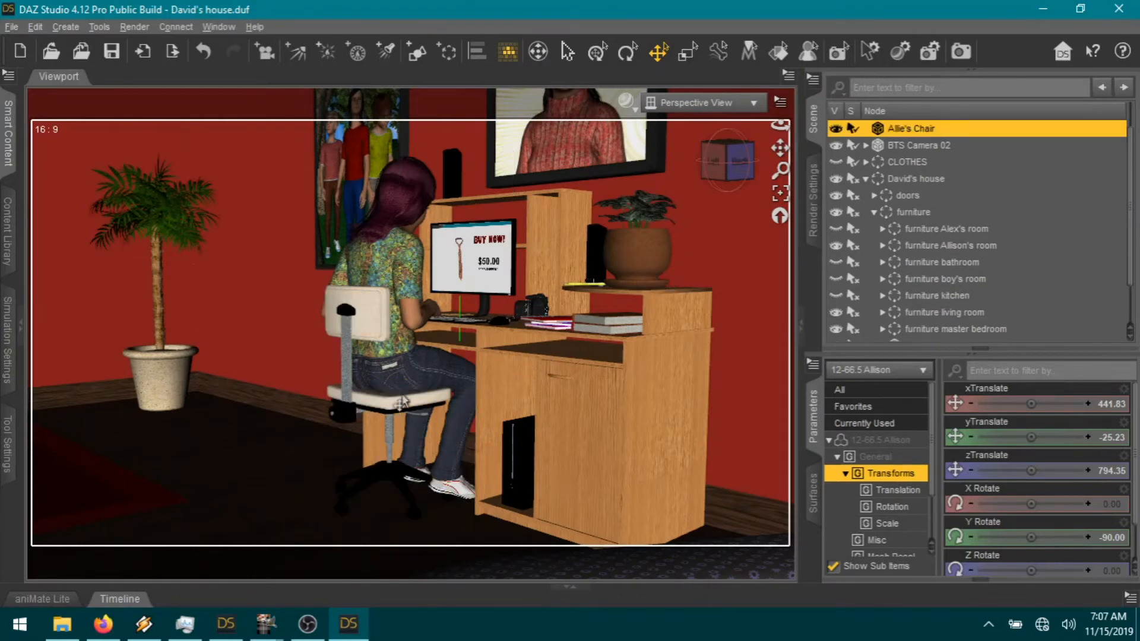
{"action": "mouse_move", "coordinate": [1032, 531]}
{"action": "left_mouse_down"}
{"action": "mouse_move", "coordinate": [1001, 531]}
{"action": "mouse_move", "coordinate": [1019, 527]}
{"action": "left_mouse_up"}
{"action": "left_click_drag", "start_coordinate": [421, 506], "coordinate": [450, 402]}
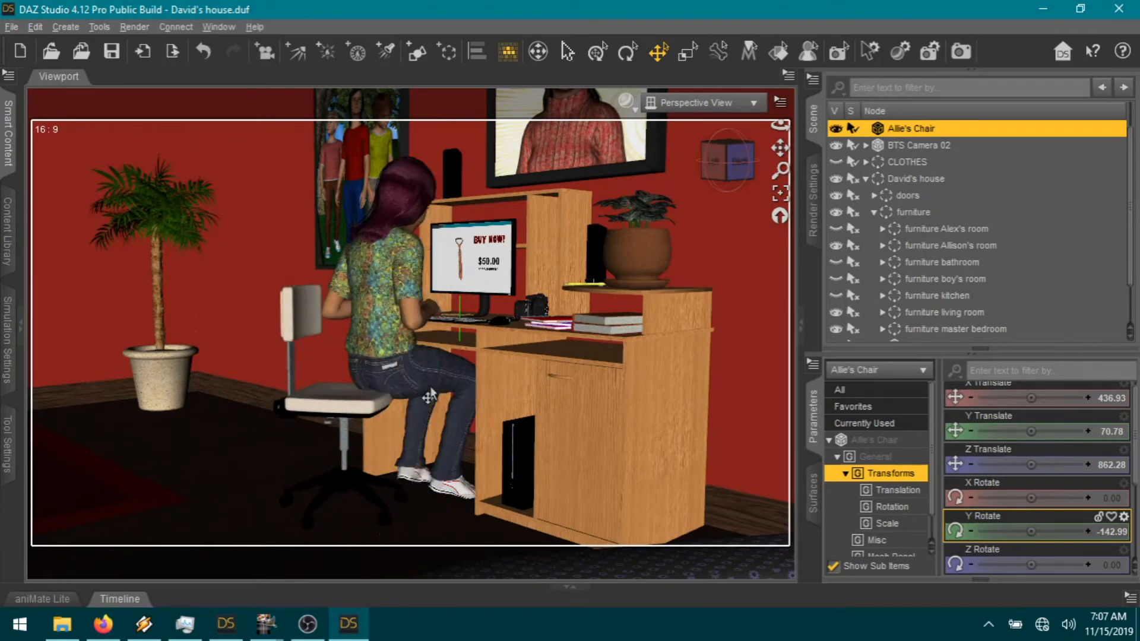
Step: Delete the seated pose keys on Allison's pelvis, thighs and shins, and drop her feet to the floor
{"action": "left_click", "coordinate": [436, 406]}
{"action": "left_click", "coordinate": [434, 402]}
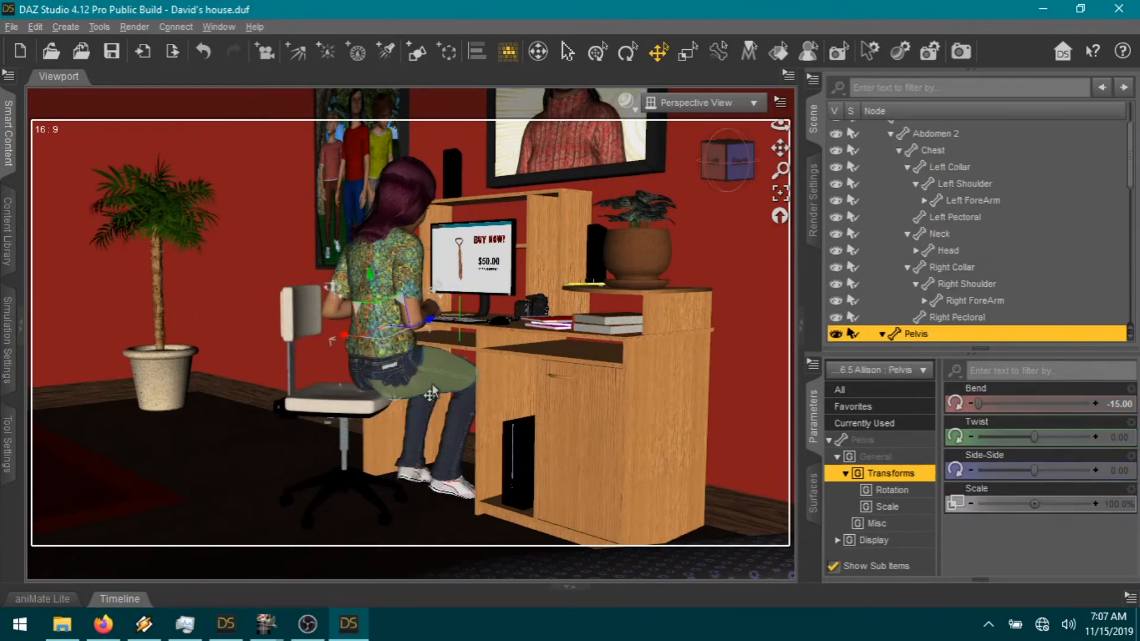
{"action": "left_click", "coordinate": [436, 399], "text": "ctrl"}
{"action": "scroll", "coordinate": [992, 294], "scroll_direction": "down", "scroll_amount": 3}
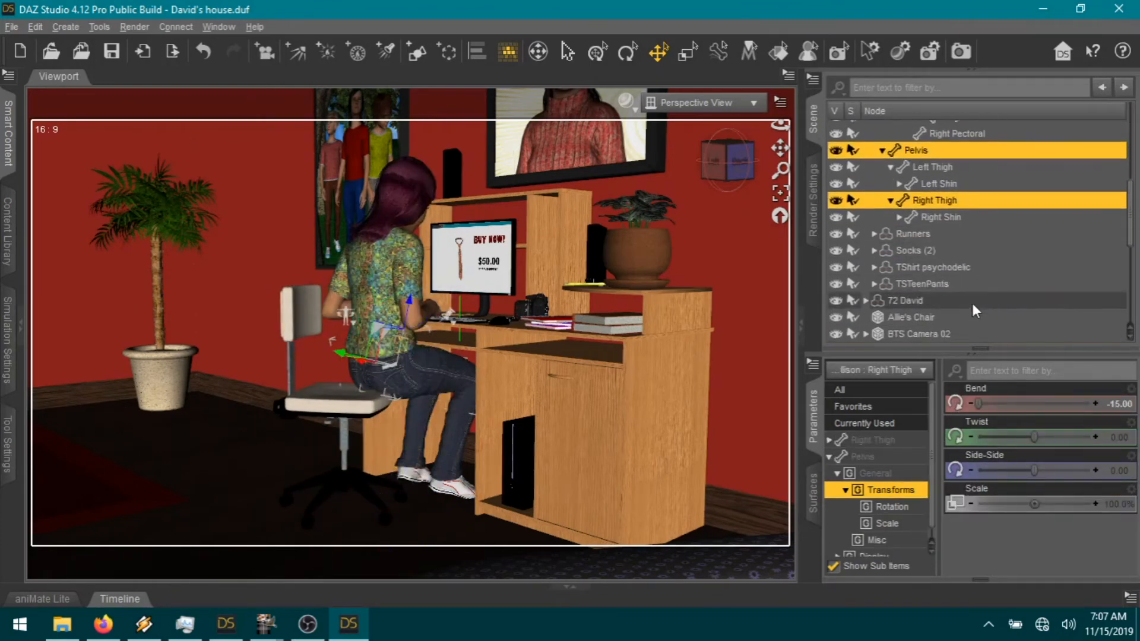
{"action": "left_click", "coordinate": [944, 167], "text": "ctrl"}
{"action": "left_click", "coordinate": [942, 182], "text": "ctrl"}
{"action": "left_click", "coordinate": [941, 215], "text": "ctrl"}
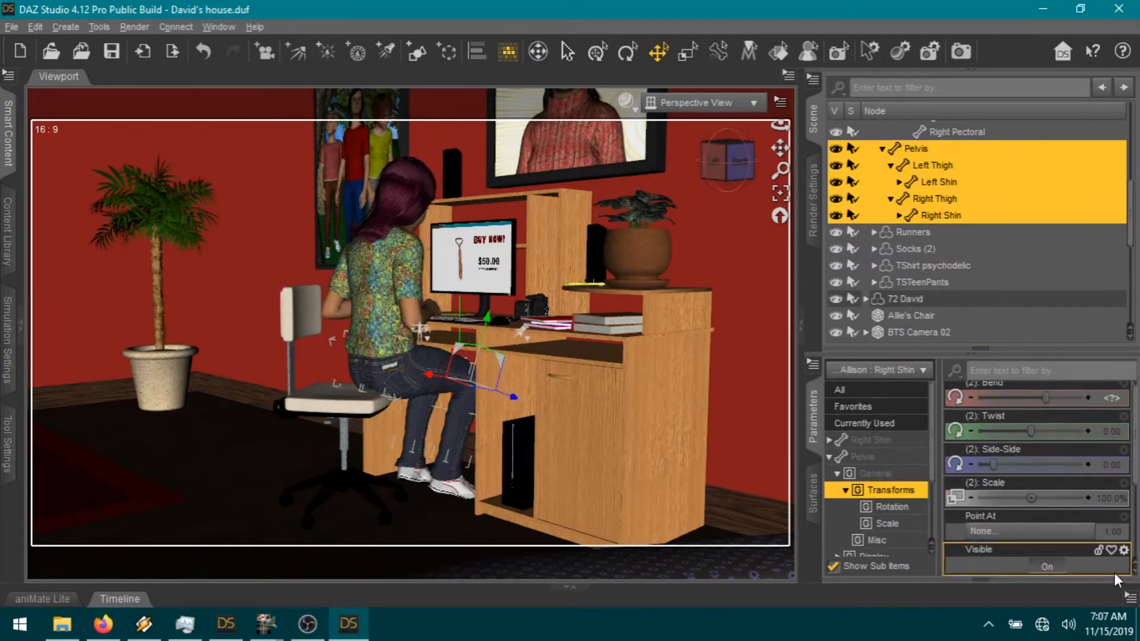
{"action": "left_click", "coordinate": [1130, 597]}
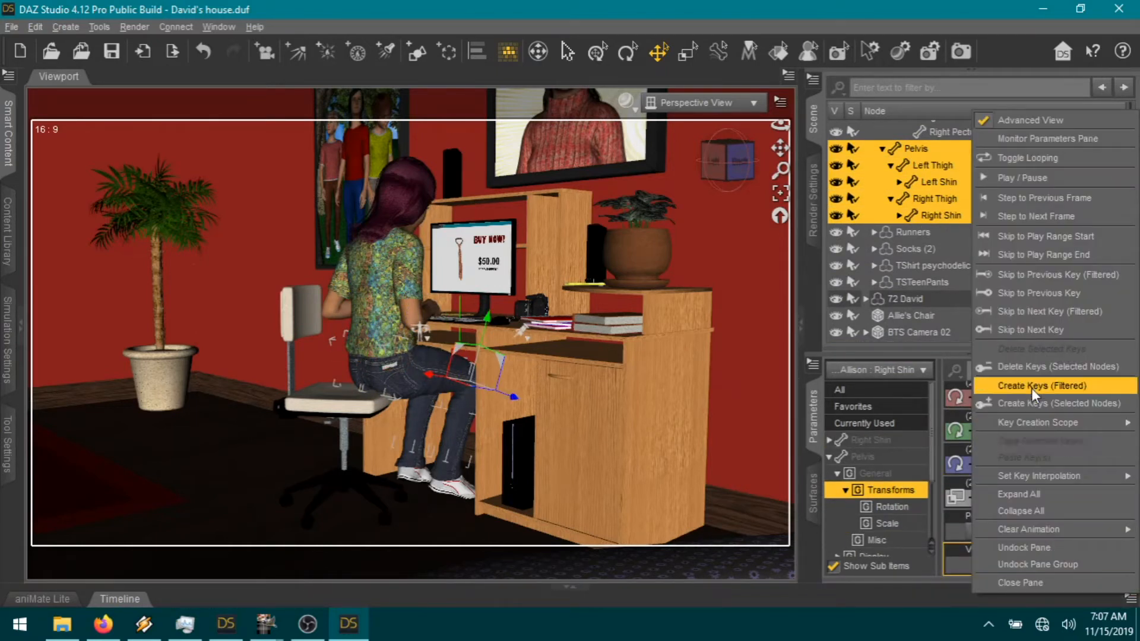
{"action": "left_click", "coordinate": [1030, 366]}
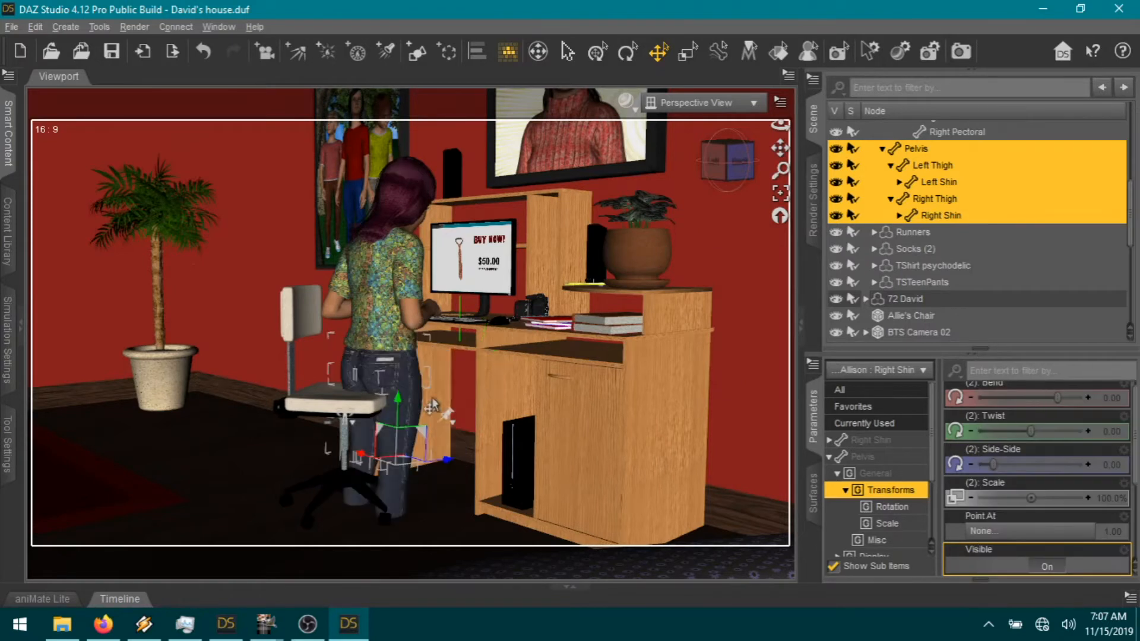
{"action": "key", "text": "ctrl+d"}
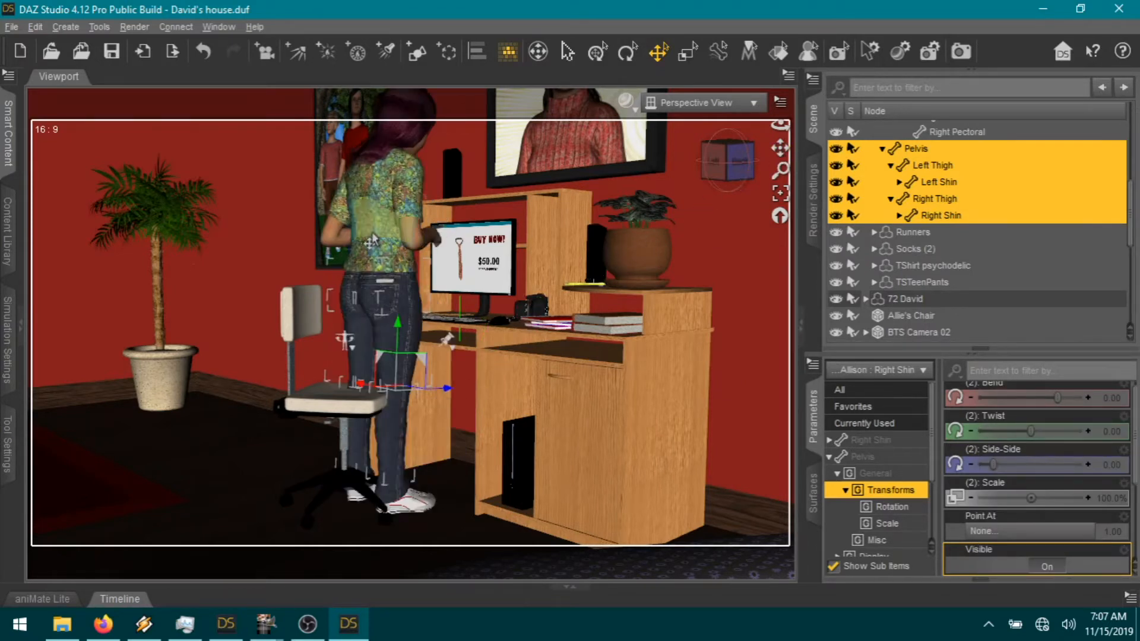
Step: Delete the pose keys on her Abdomen 2, Chest and Abdomen bones
{"action": "left_click", "coordinate": [386, 250]}
{"action": "scroll", "coordinate": [940, 228], "scroll_direction": "up", "scroll_amount": 2}
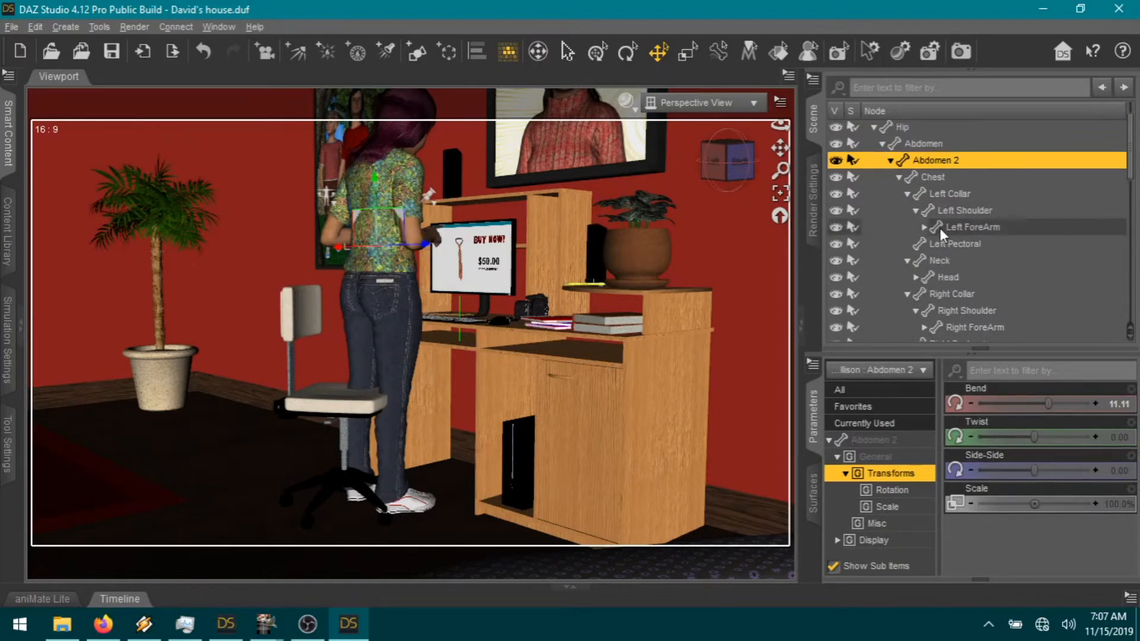
{"action": "left_click", "coordinate": [935, 215], "text": "ctrl"}
{"action": "left_click", "coordinate": [928, 183], "text": "ctrl"}
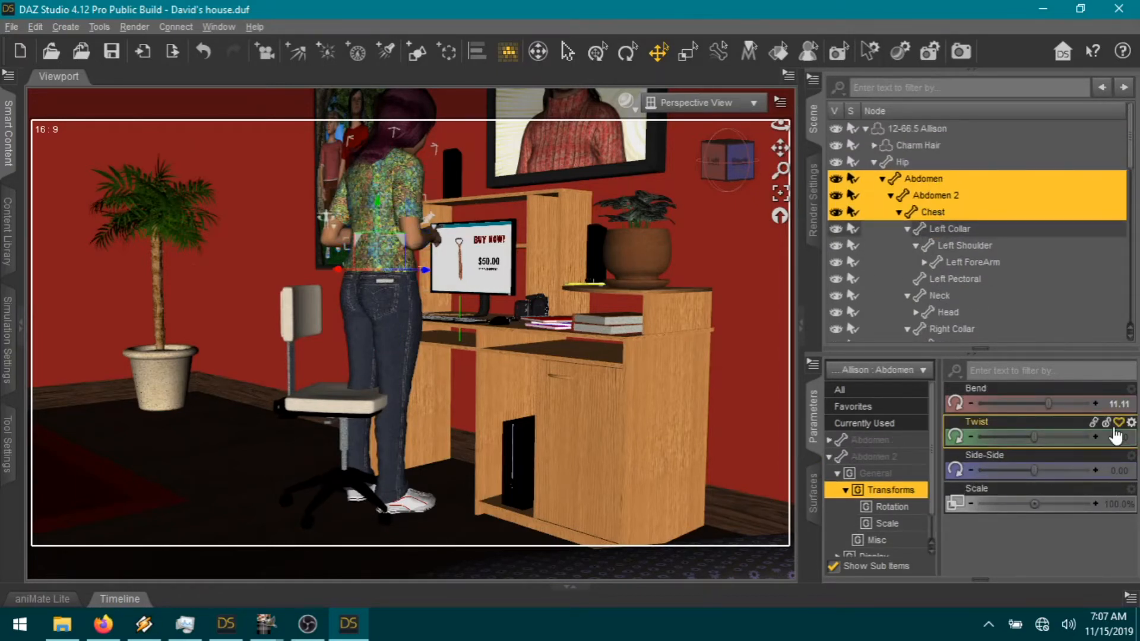
{"action": "left_click", "coordinate": [1130, 596]}
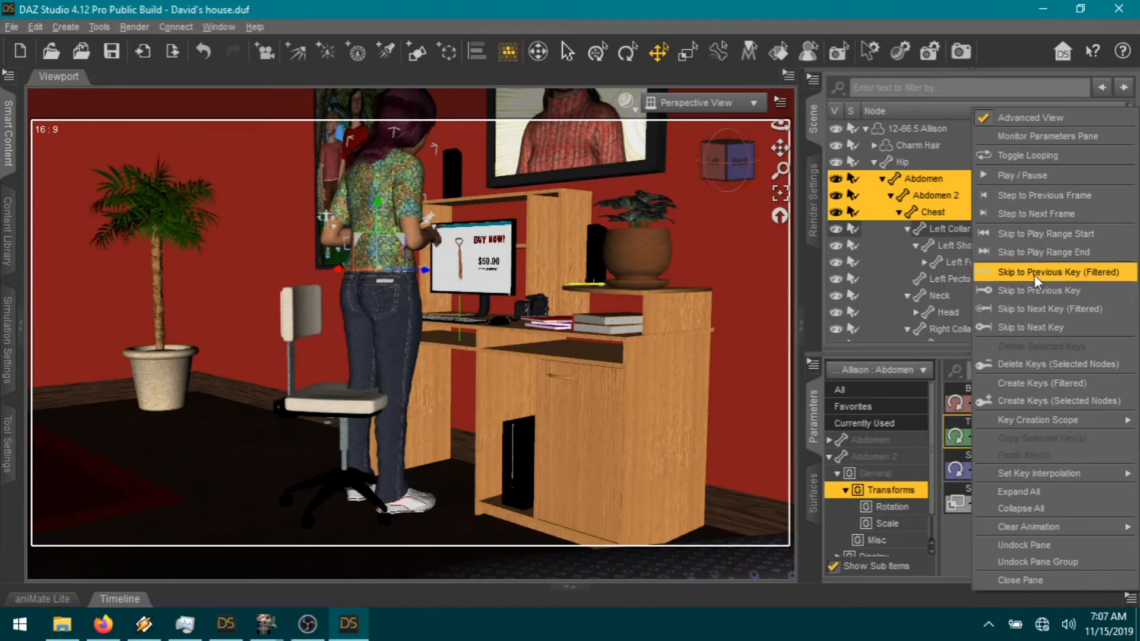
{"action": "left_click", "coordinate": [1027, 365]}
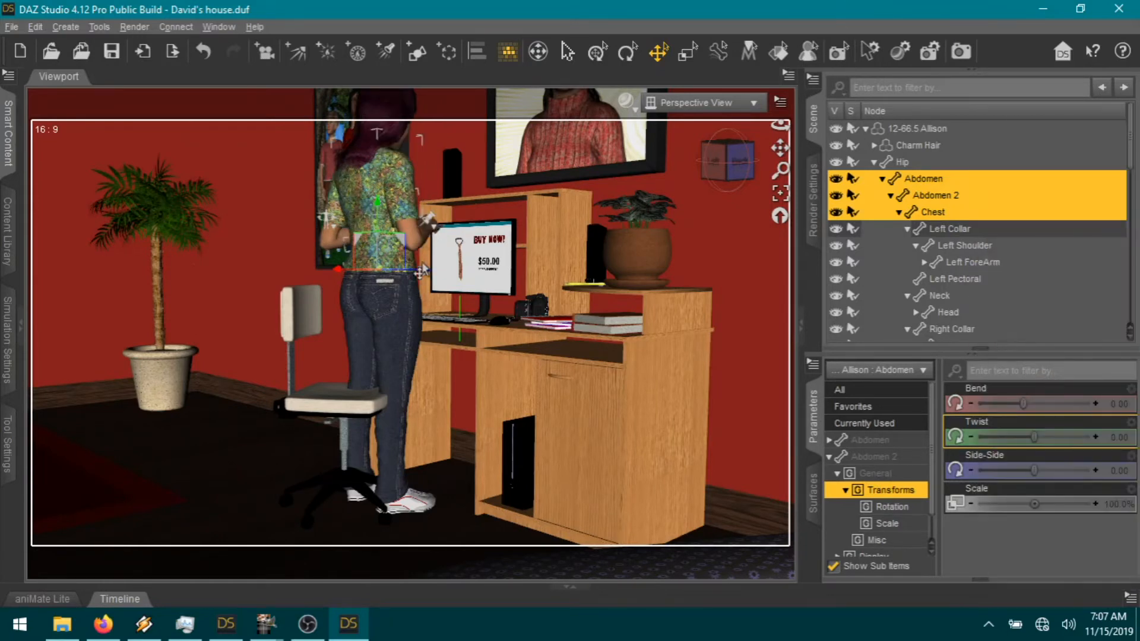
Step: Delete the pose keys on both shoulders and forearms, then select the whole figure
{"action": "left_click", "coordinate": [324, 251]}
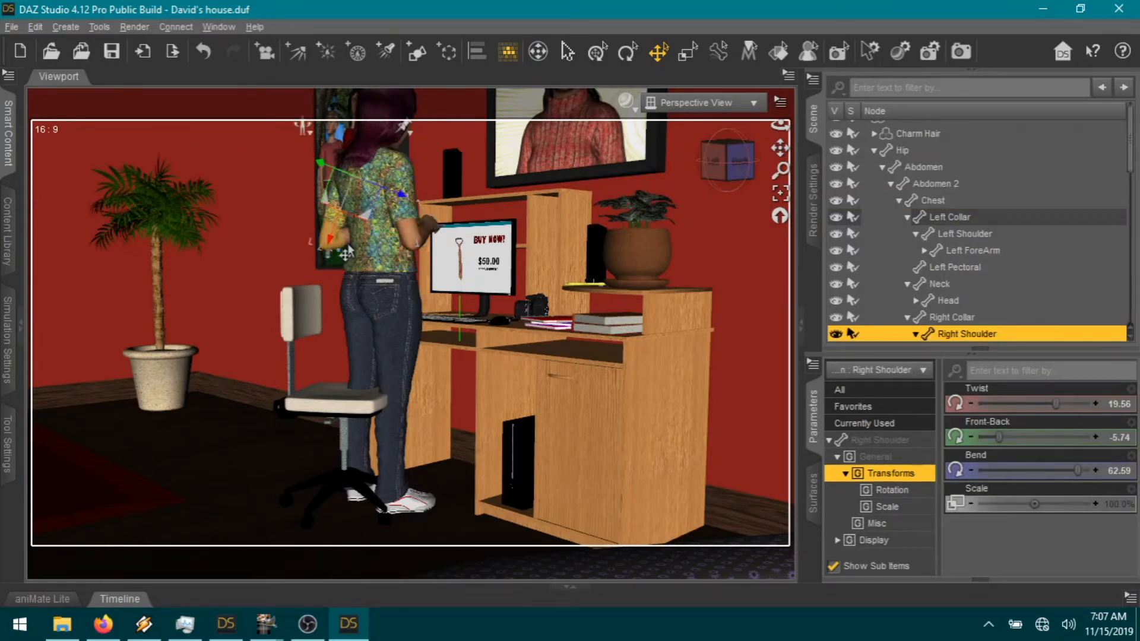
{"action": "left_click", "coordinate": [334, 213], "text": "ctrl"}
{"action": "left_click", "coordinate": [430, 233], "text": "ctrl"}
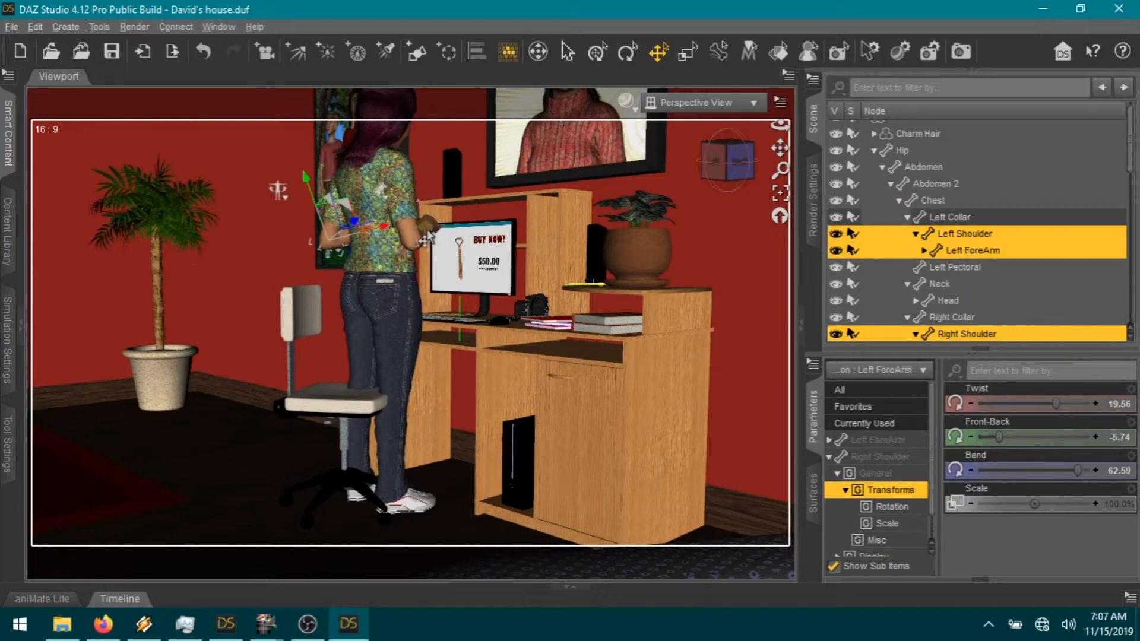
{"action": "left_click", "coordinate": [424, 227], "text": "ctrl"}
{"action": "left_click", "coordinate": [1130, 599]}
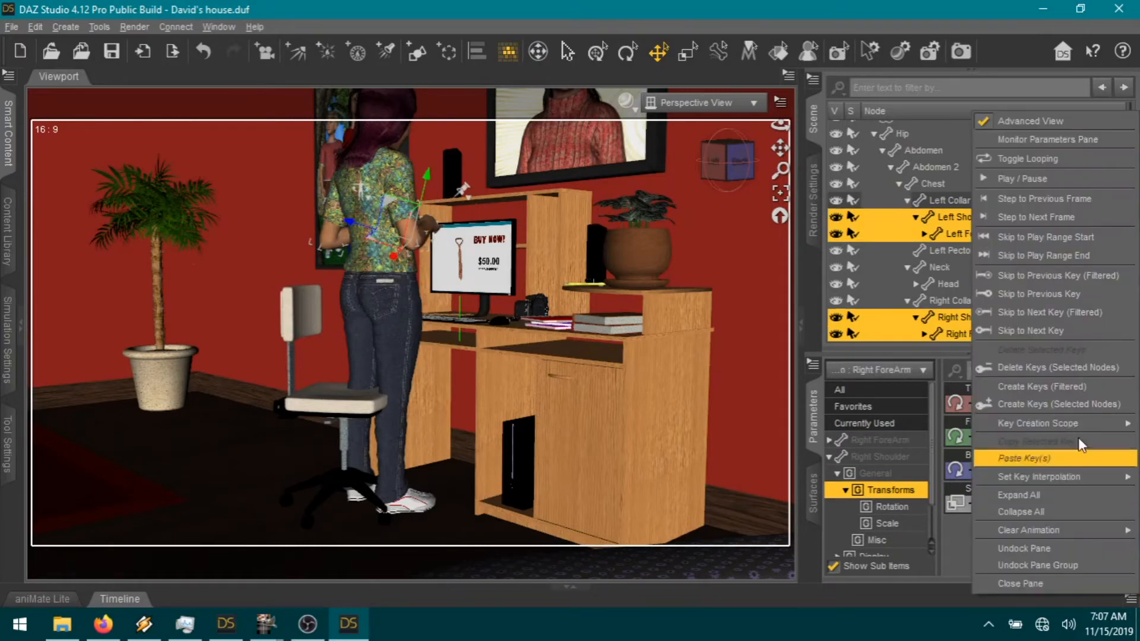
{"action": "left_click", "coordinate": [1059, 361]}
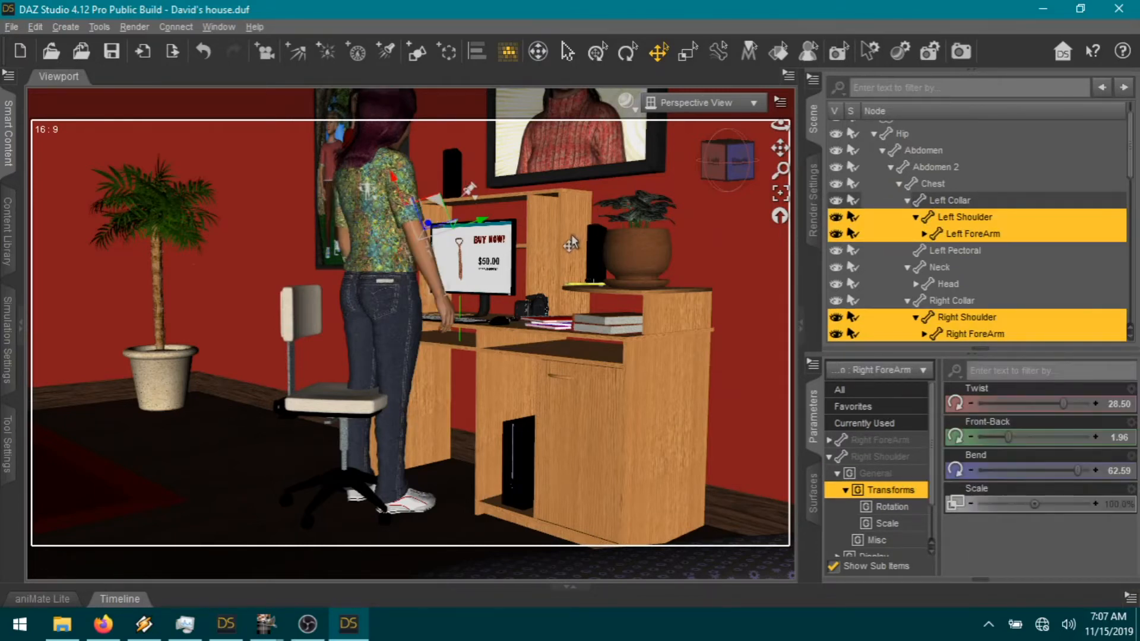
{"action": "left_click", "coordinate": [412, 489]}
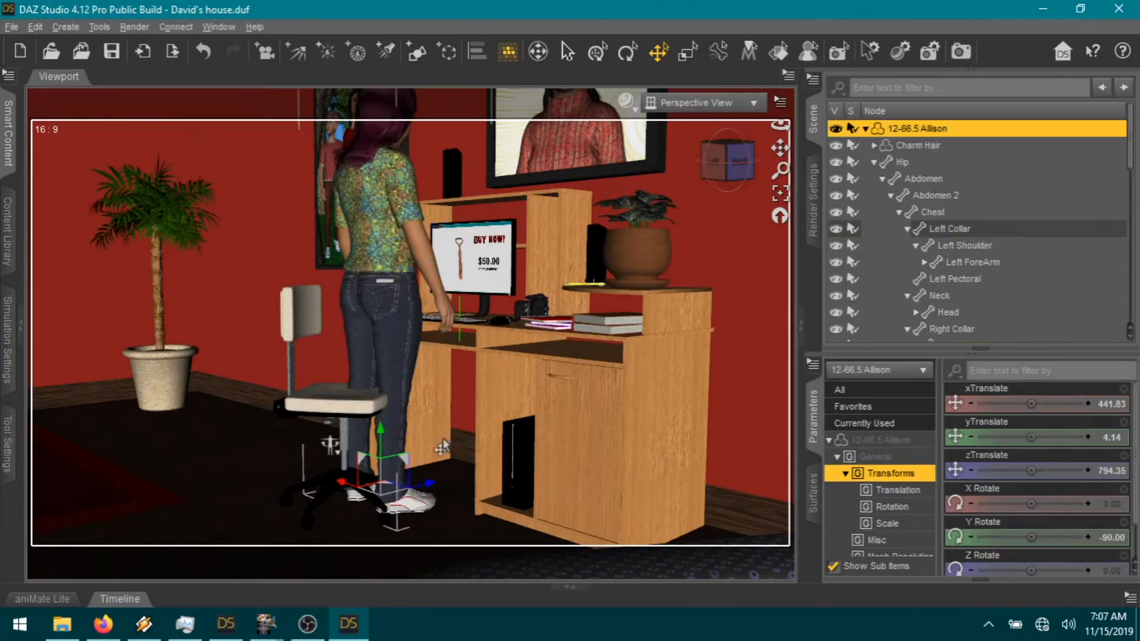
Step: Move Allison toward the camera, turn her to face it, and swing her right arm slightly back
{"action": "scroll", "coordinate": [412, 487], "scroll_direction": "down", "scroll_amount": 1}
{"action": "left_click_drag", "start_coordinate": [392, 464], "coordinate": [446, 494]}
{"action": "left_click_drag", "start_coordinate": [1034, 537], "coordinate": [1002, 538]}
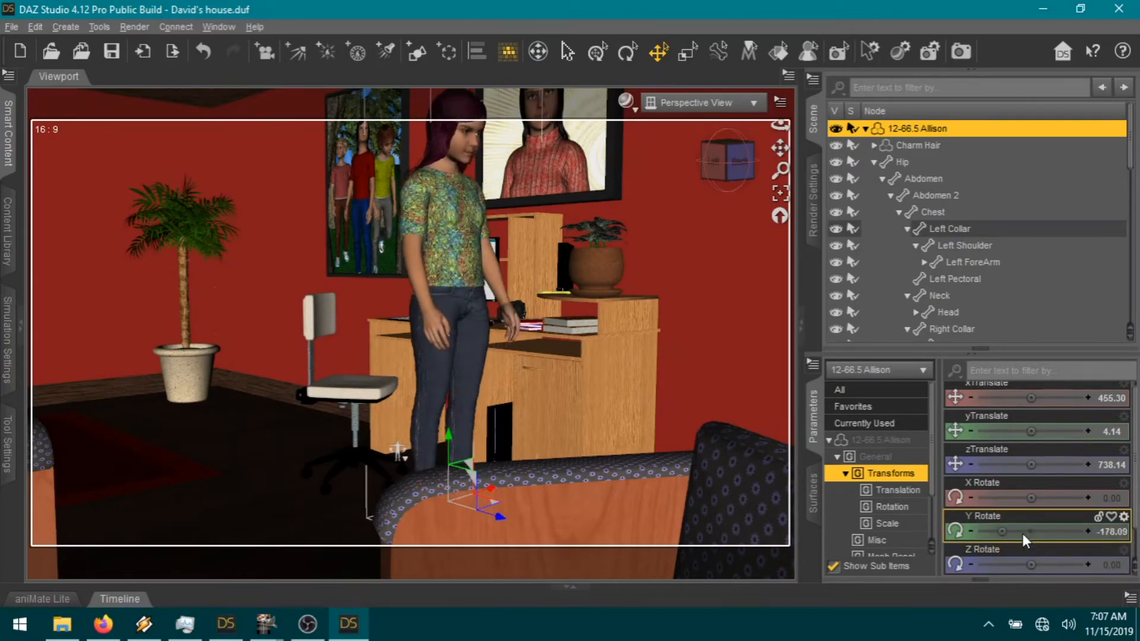
{"action": "left_click_drag", "start_coordinate": [780, 147], "coordinate": [775, 288]}
{"action": "scroll", "coordinate": [684, 286], "scroll_direction": "up", "scroll_amount": 3}
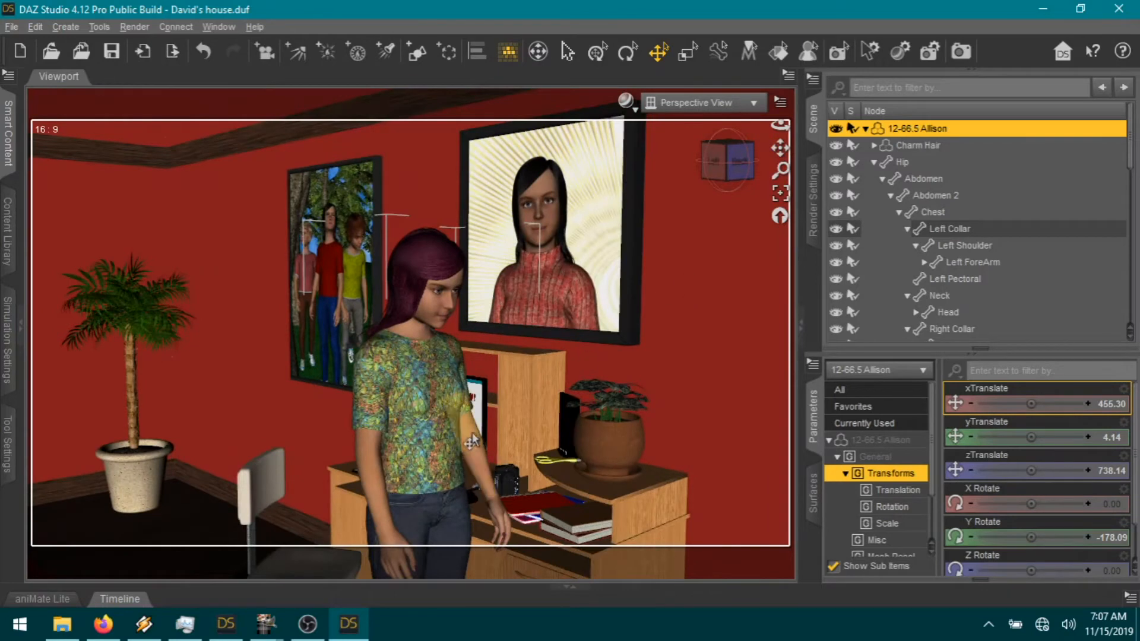
{"action": "left_click", "coordinate": [365, 458]}
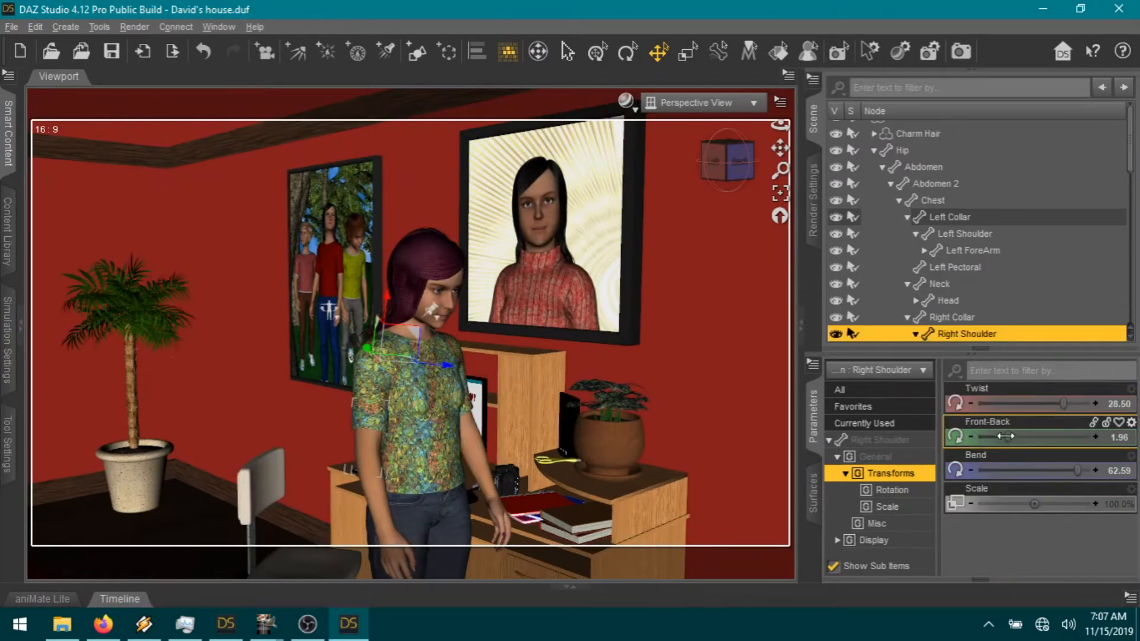
{"action": "left_click_drag", "start_coordinate": [1008, 437], "coordinate": [996, 437]}
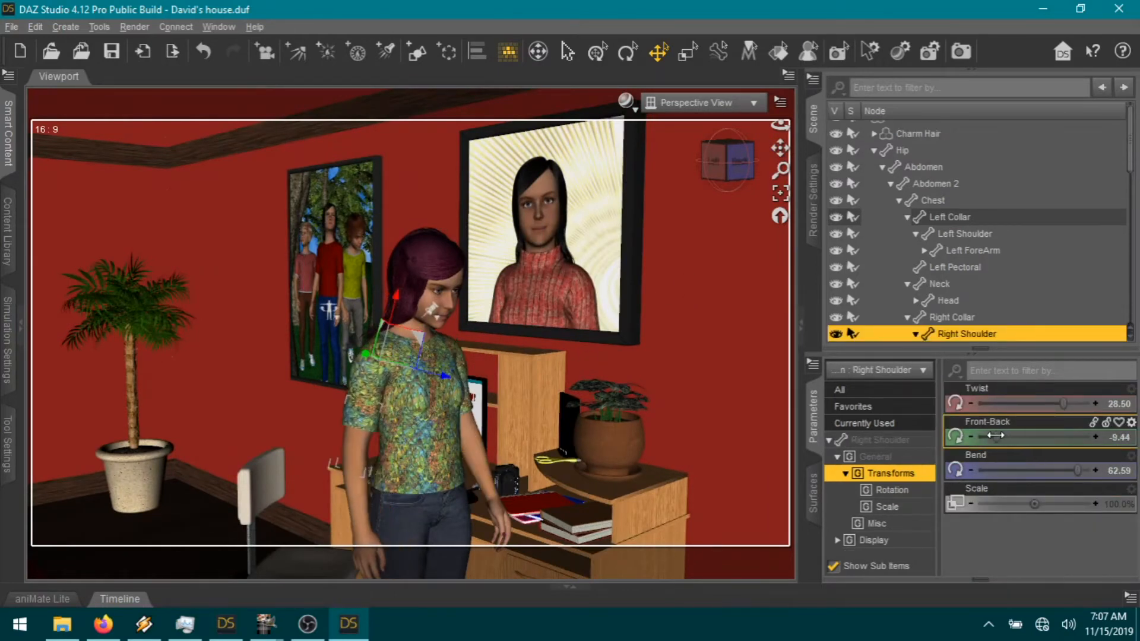
Step: Curl the left hand's fingers slightly: index -0.14, mid -0.11, pinky -0.048
{"action": "left_click", "coordinate": [498, 506]}
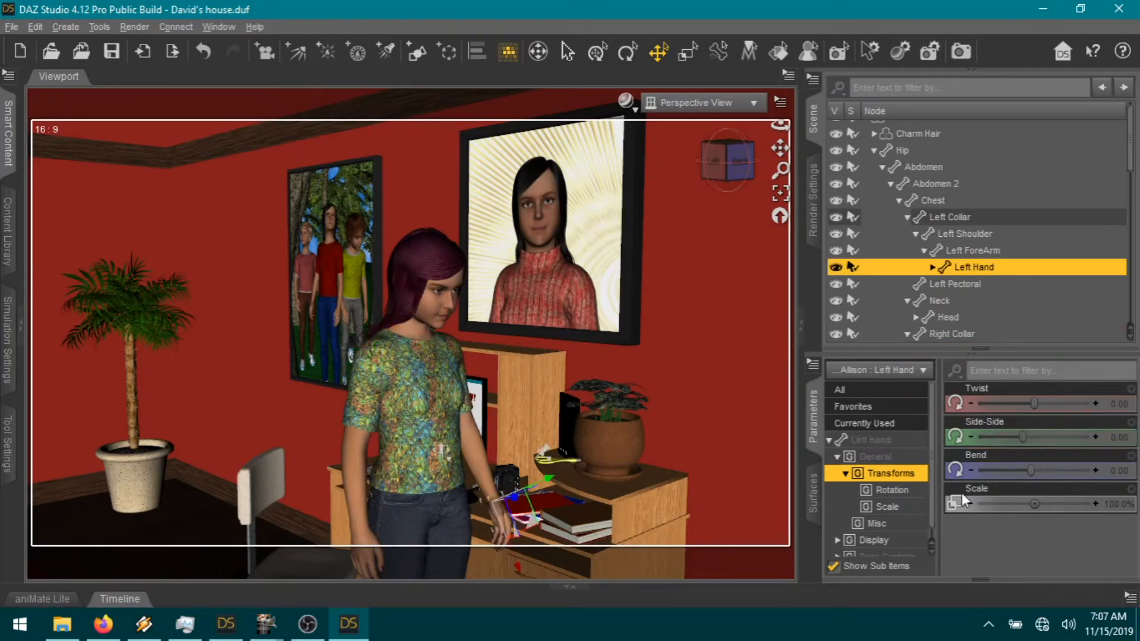
{"action": "scroll", "coordinate": [1026, 461], "scroll_direction": "down", "scroll_amount": 5}
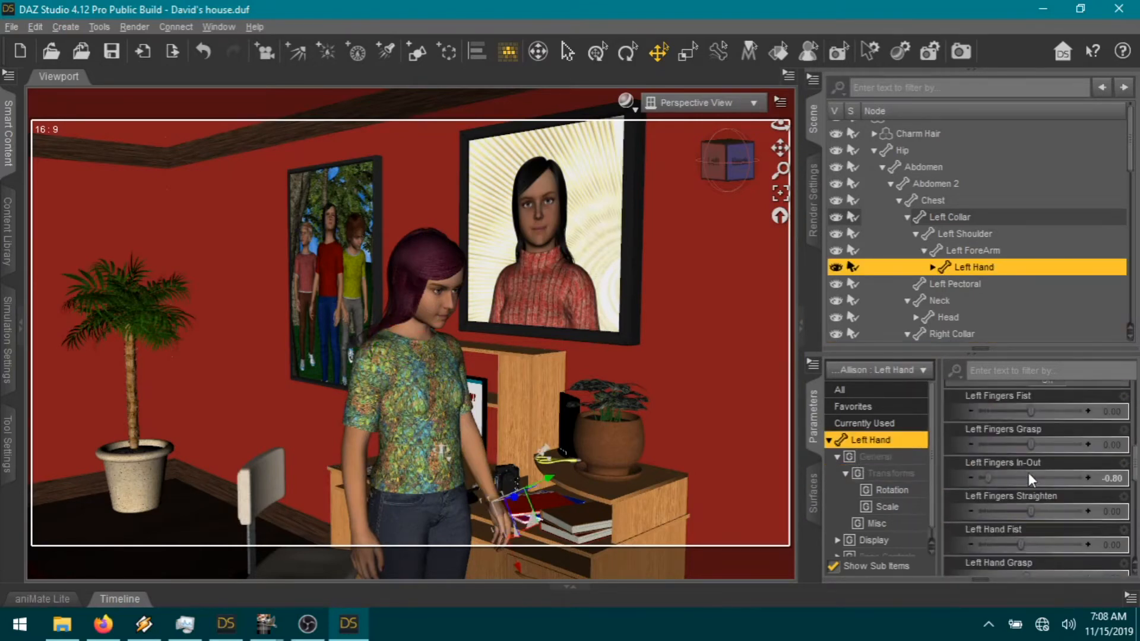
{"action": "scroll", "coordinate": [1069, 462], "scroll_direction": "down", "scroll_amount": 5}
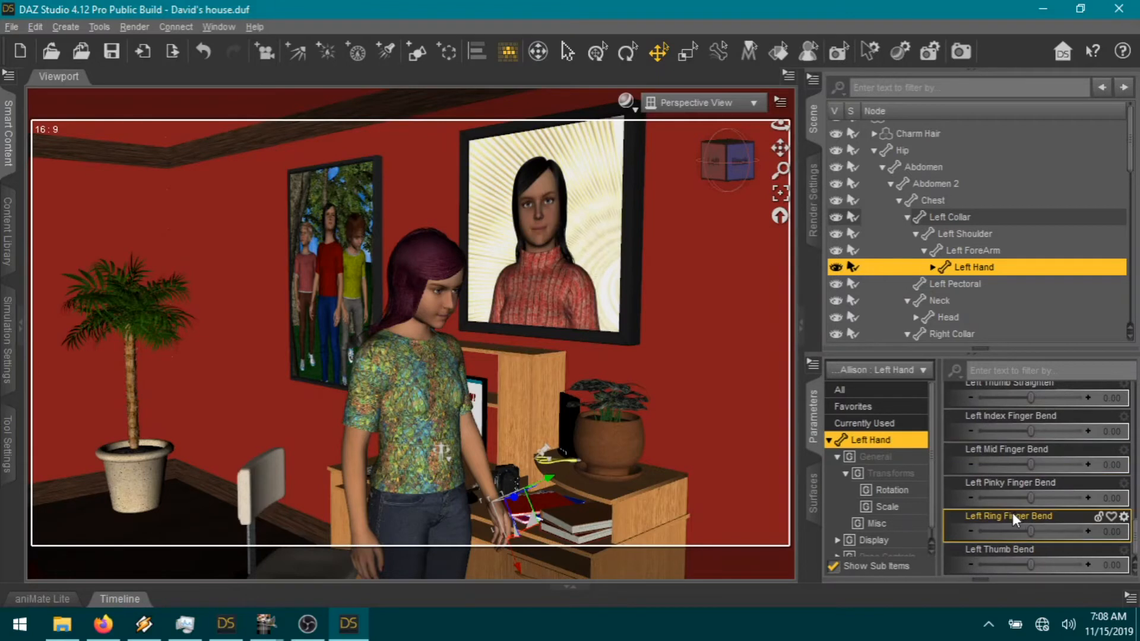
{"action": "left_click_drag", "start_coordinate": [1028, 440], "coordinate": [1022, 467]}
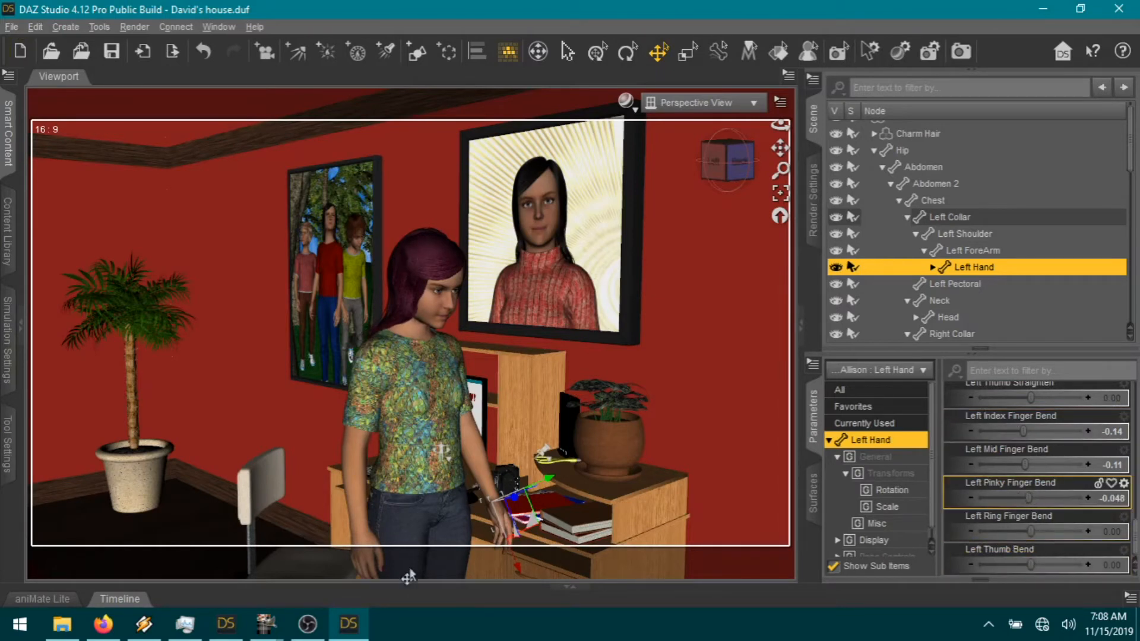
Step: Curl the right hand's fingers slightly: index -0.048, mid -0.016
{"action": "left_click", "coordinate": [386, 546]}
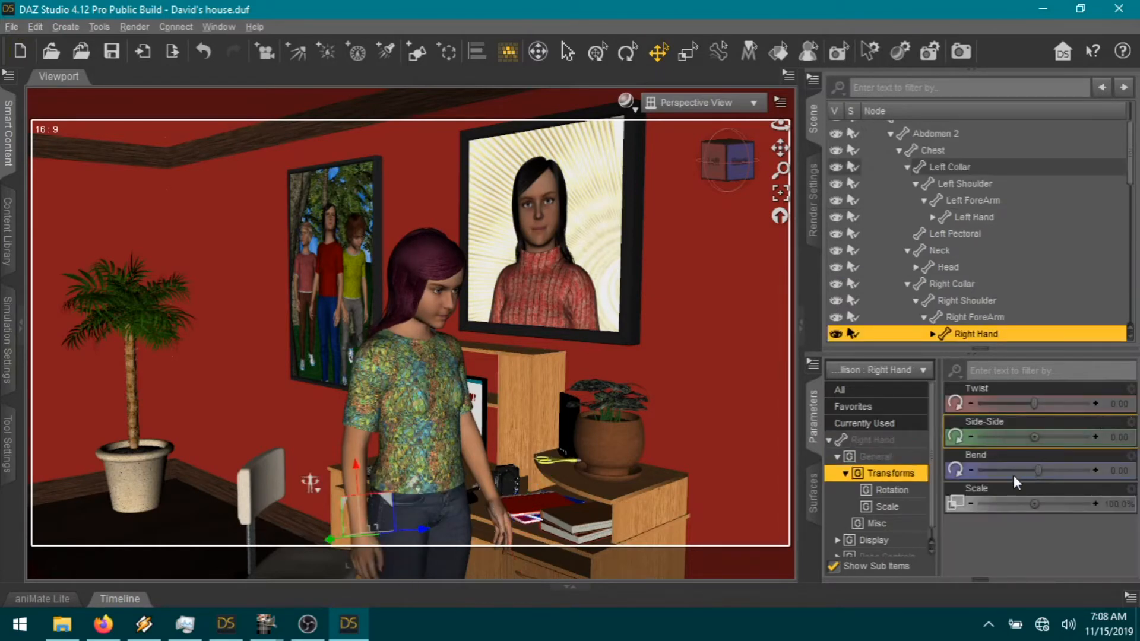
{"action": "left_click", "coordinate": [878, 440]}
{"action": "scroll", "coordinate": [1016, 451], "scroll_direction": "down", "scroll_amount": 5}
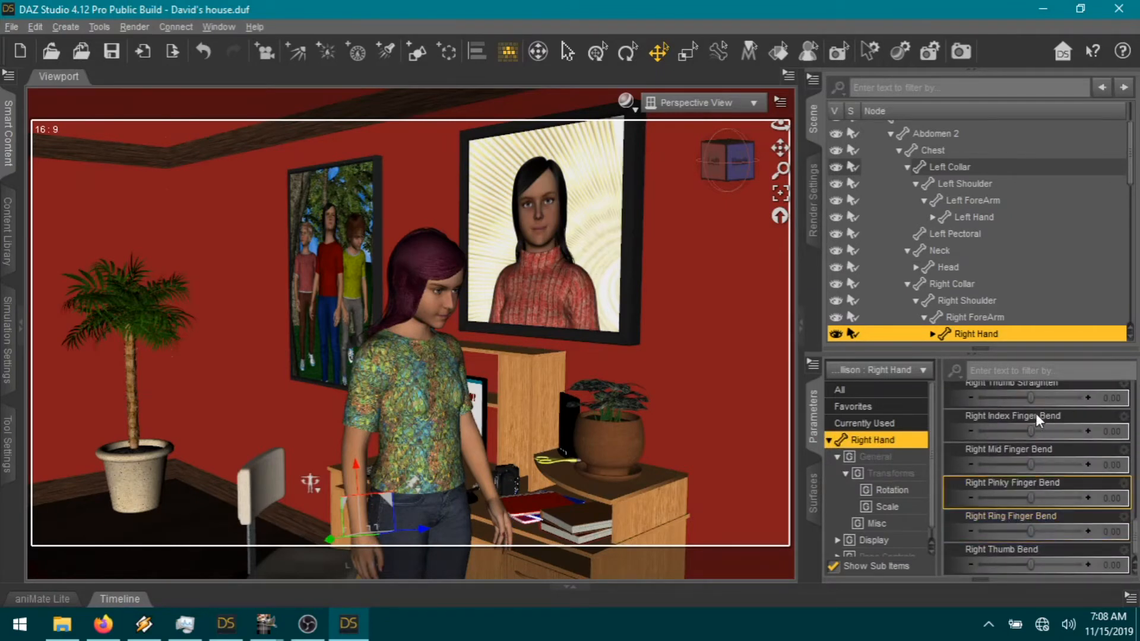
{"action": "left_click", "coordinate": [1028, 432]}
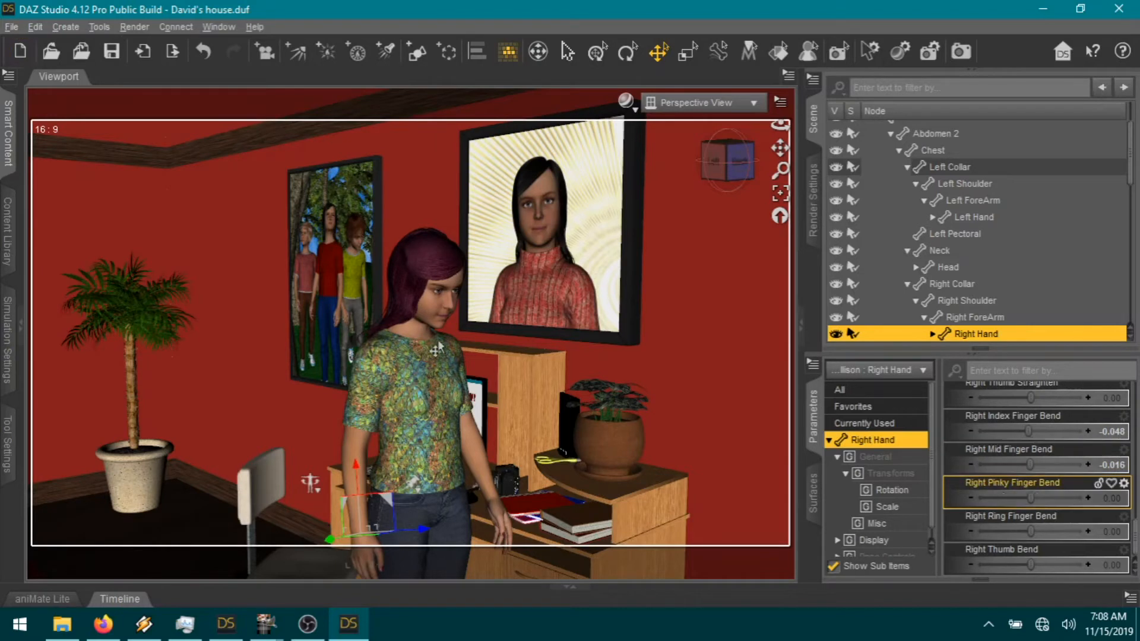
{"action": "left_click", "coordinate": [442, 321]}
Step: Show the head's Favorites sliders, adjust the head bend, and centre the girl in view
{"action": "left_click", "coordinate": [871, 408]}
{"action": "scroll", "coordinate": [1003, 509], "scroll_direction": "down", "scroll_amount": 5}
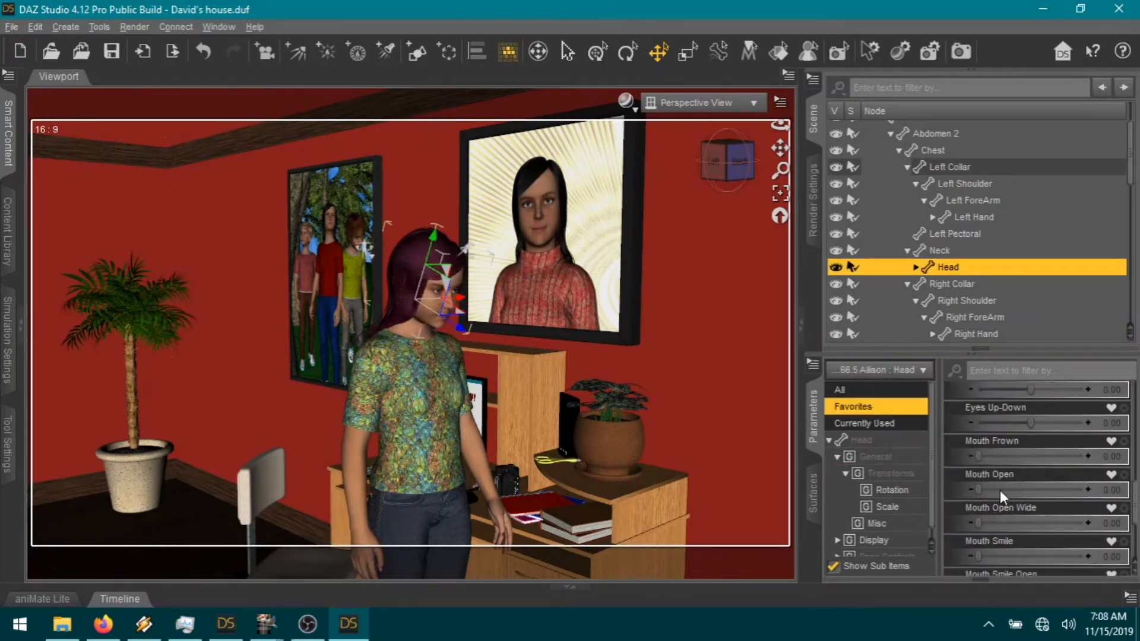
{"action": "left_click_drag", "start_coordinate": [1035, 498], "coordinate": [1039, 498]}
{"action": "scroll", "coordinate": [760, 239], "scroll_direction": "up", "scroll_amount": 4}
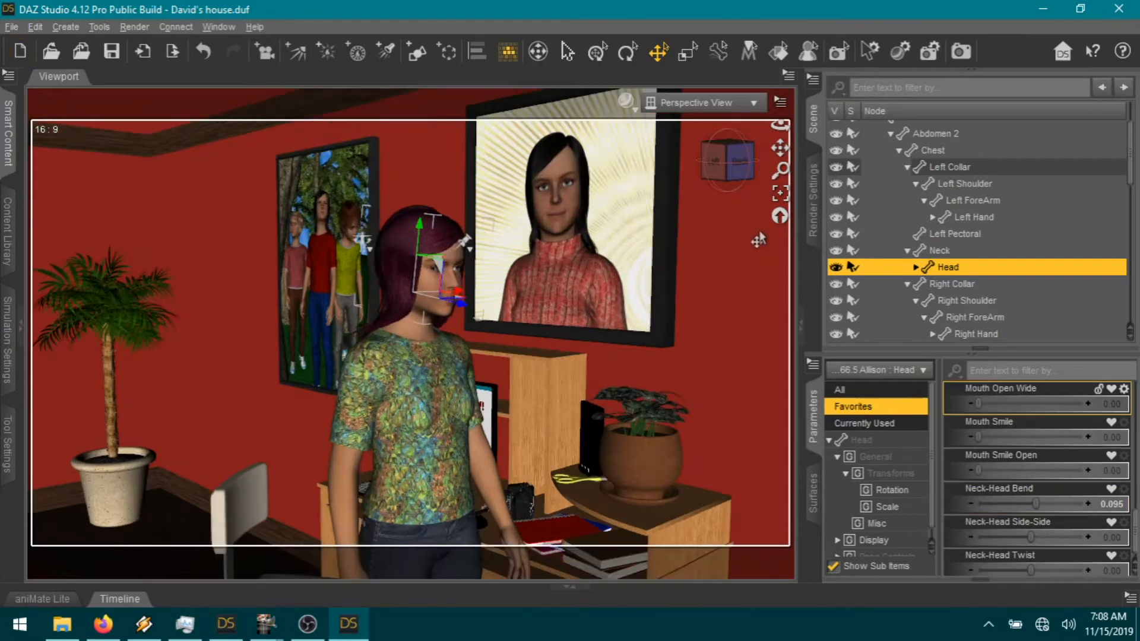
{"action": "scroll", "coordinate": [749, 260], "scroll_direction": "down", "scroll_amount": 1}
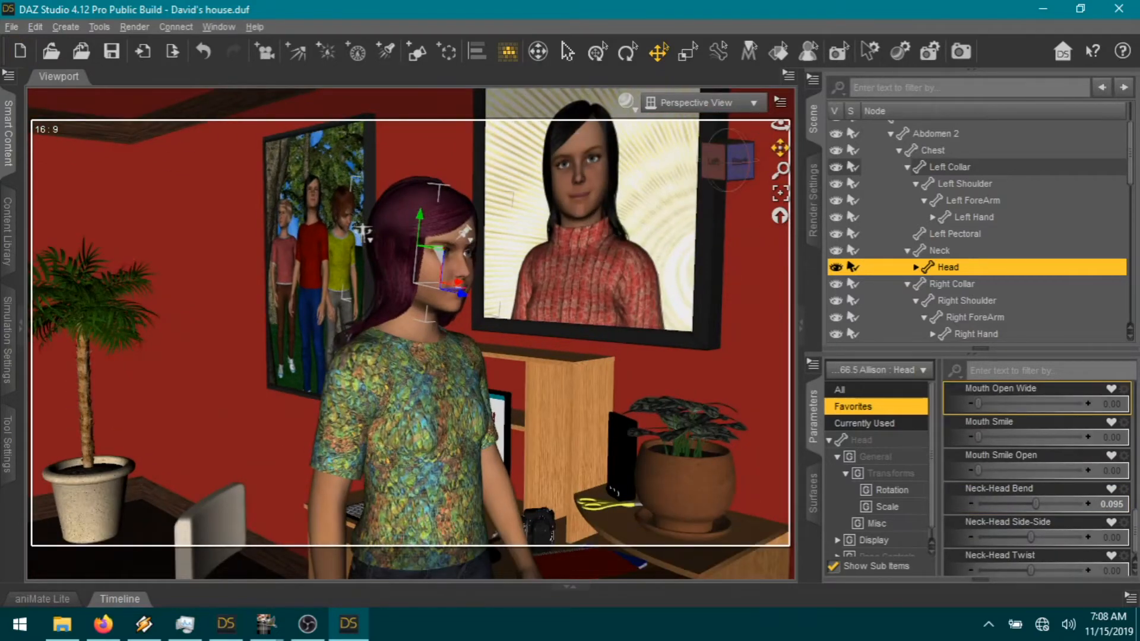
{"action": "left_click_drag", "start_coordinate": [364, 232], "coordinate": [320, 237]}
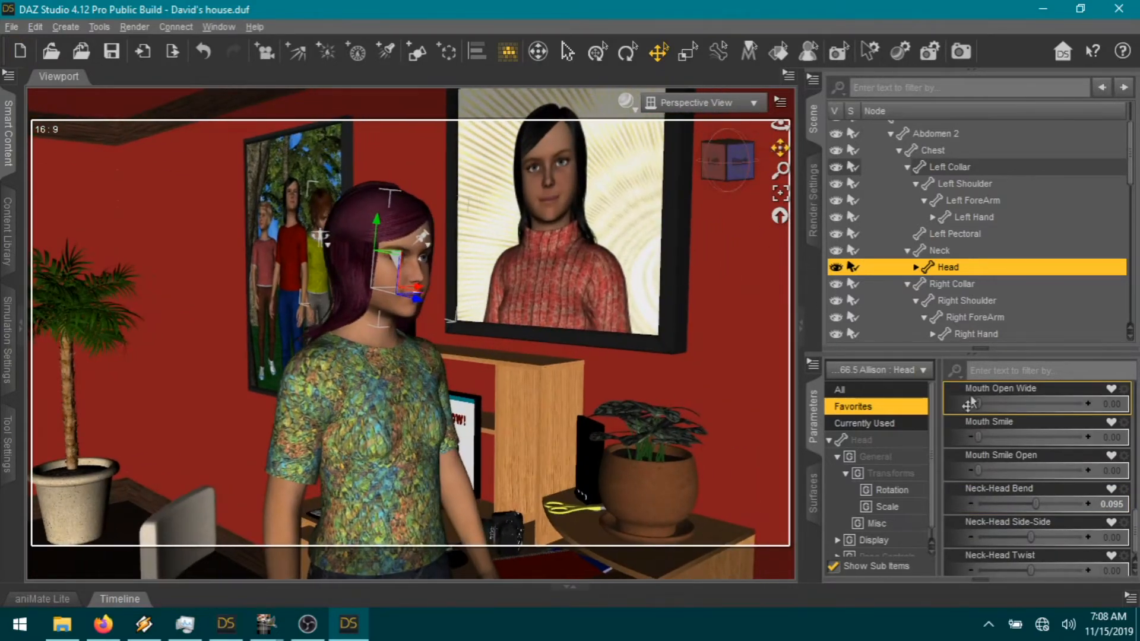
{"action": "scroll", "coordinate": [1047, 493], "scroll_direction": "up", "scroll_amount": 5}
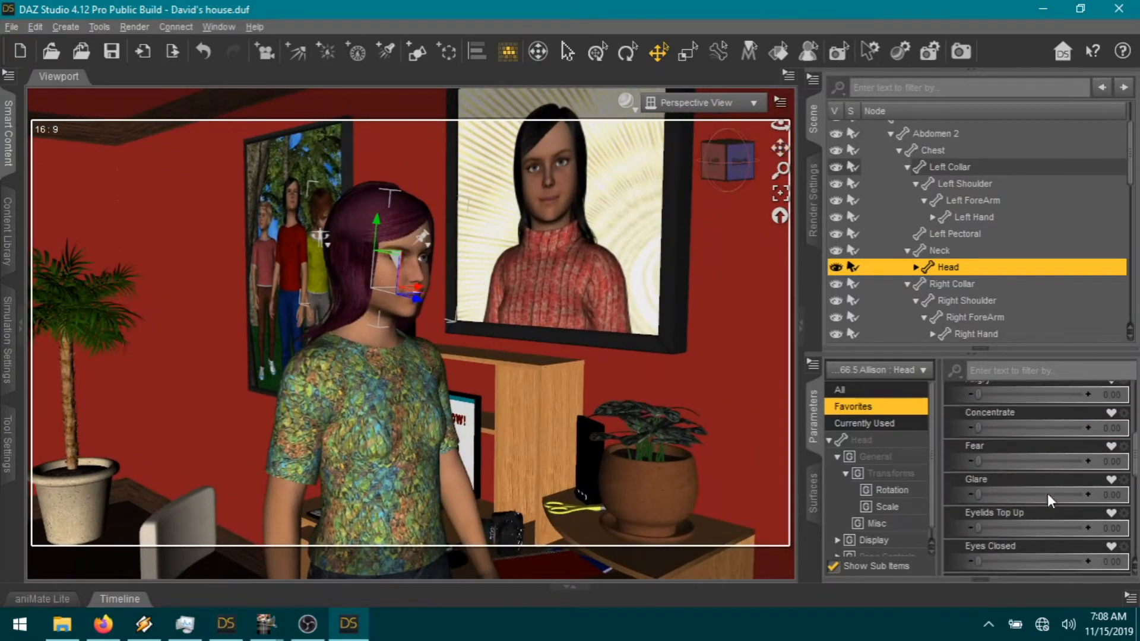
Step: Set Glare to 1.00 and Concentrate to 0.25, then deselect to check the face
{"action": "left_click", "coordinate": [1046, 562]}
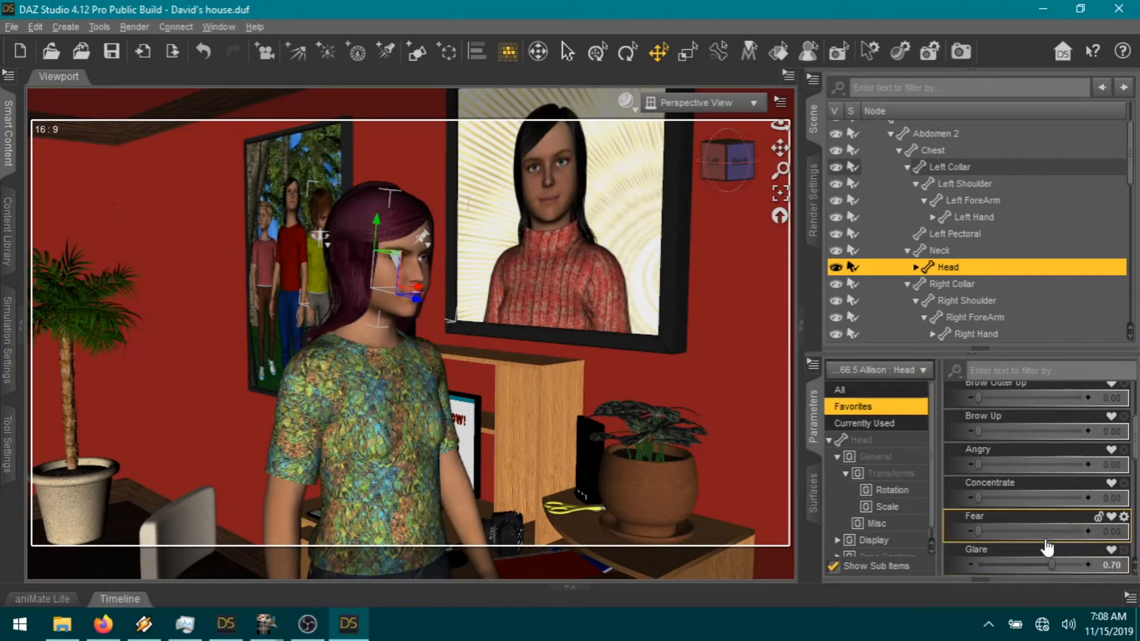
{"action": "left_click", "coordinate": [702, 345]}
{"action": "left_click_drag", "start_coordinate": [741, 161], "coordinate": [725, 161]}
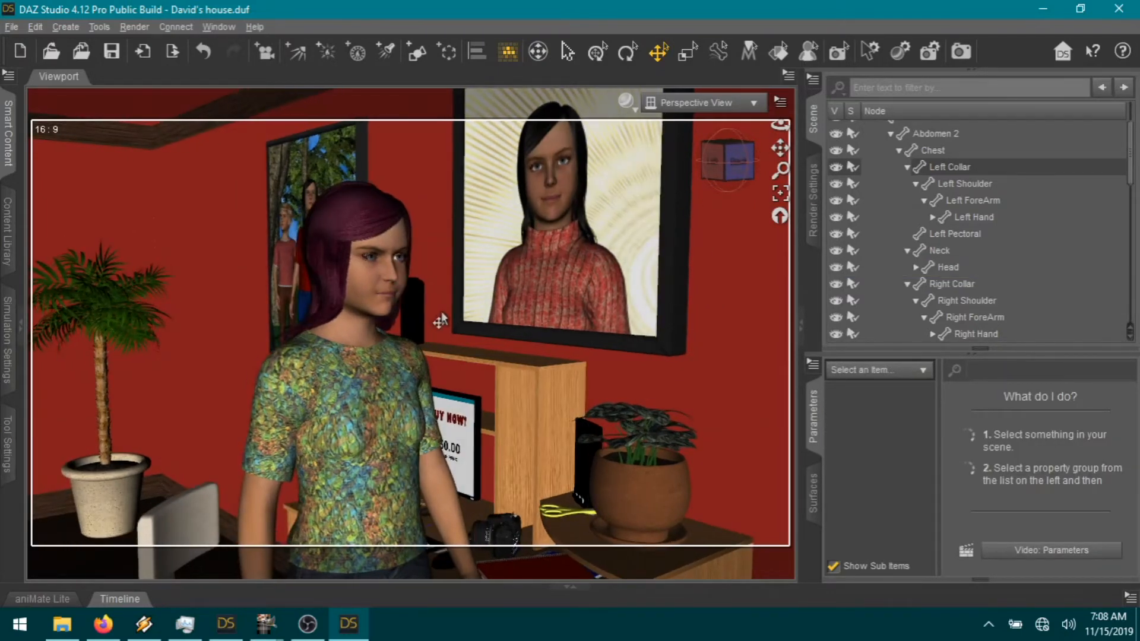
{"action": "left_click", "coordinate": [374, 291]}
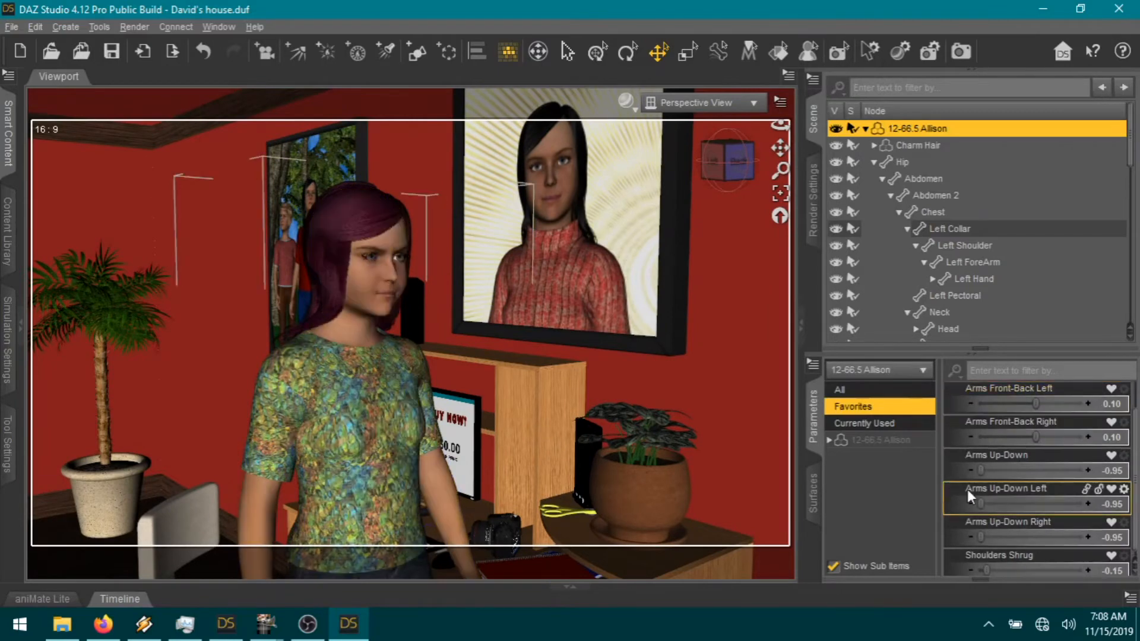
{"action": "left_click", "coordinate": [380, 285]}
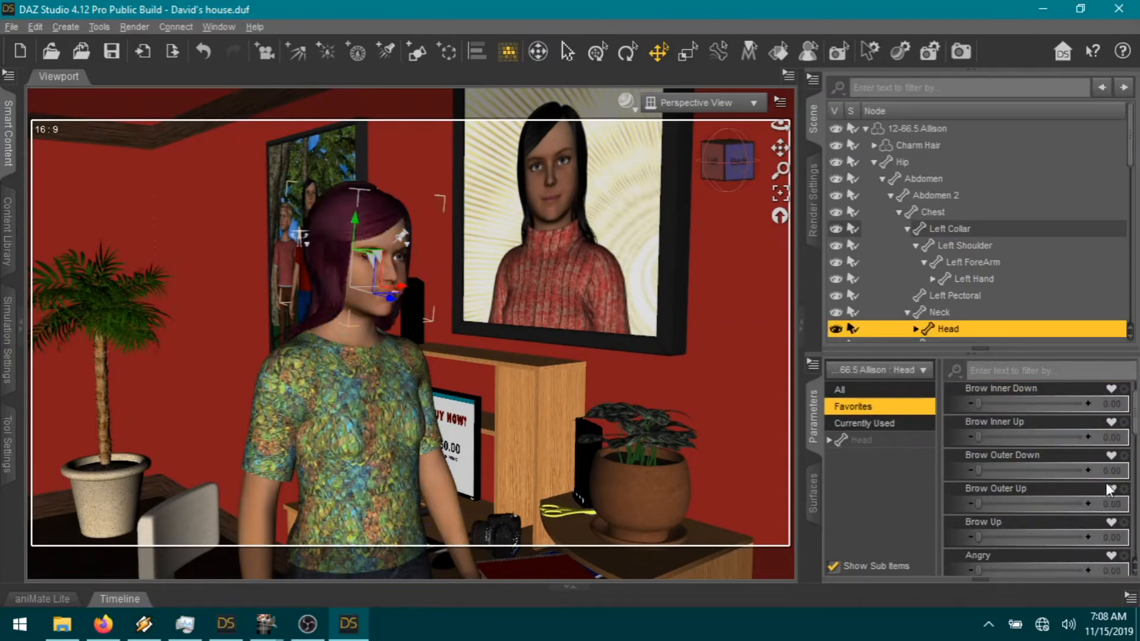
{"action": "scroll", "coordinate": [1009, 517], "scroll_direction": "down", "scroll_amount": 5}
{"action": "left_click_drag", "start_coordinate": [1046, 471], "coordinate": [1069, 471]}
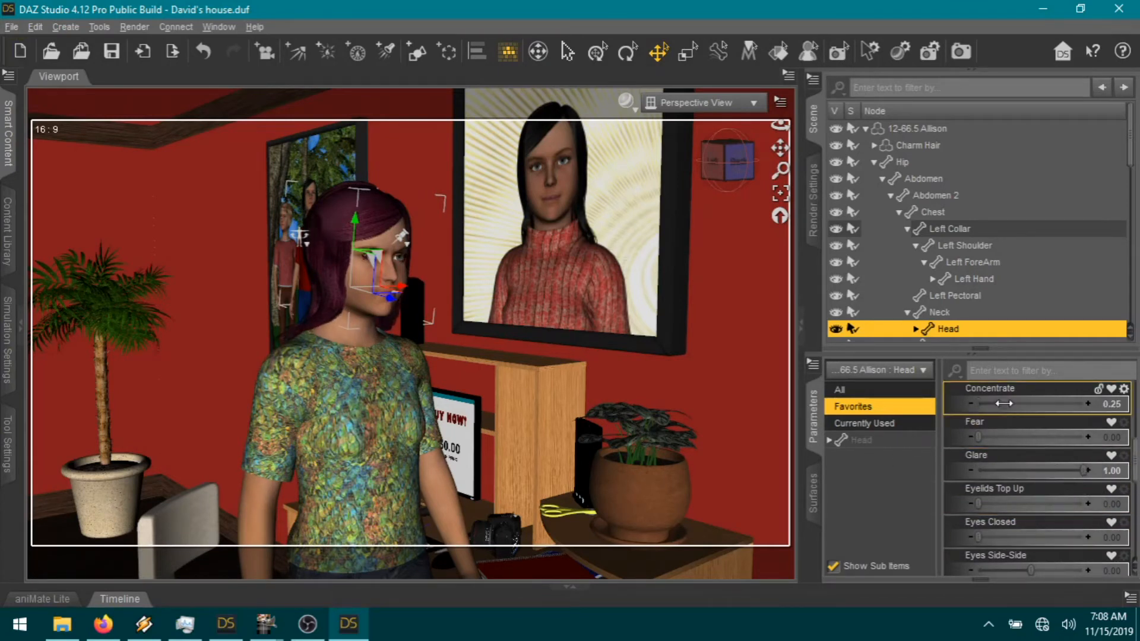
{"action": "left_click", "coordinate": [754, 434]}
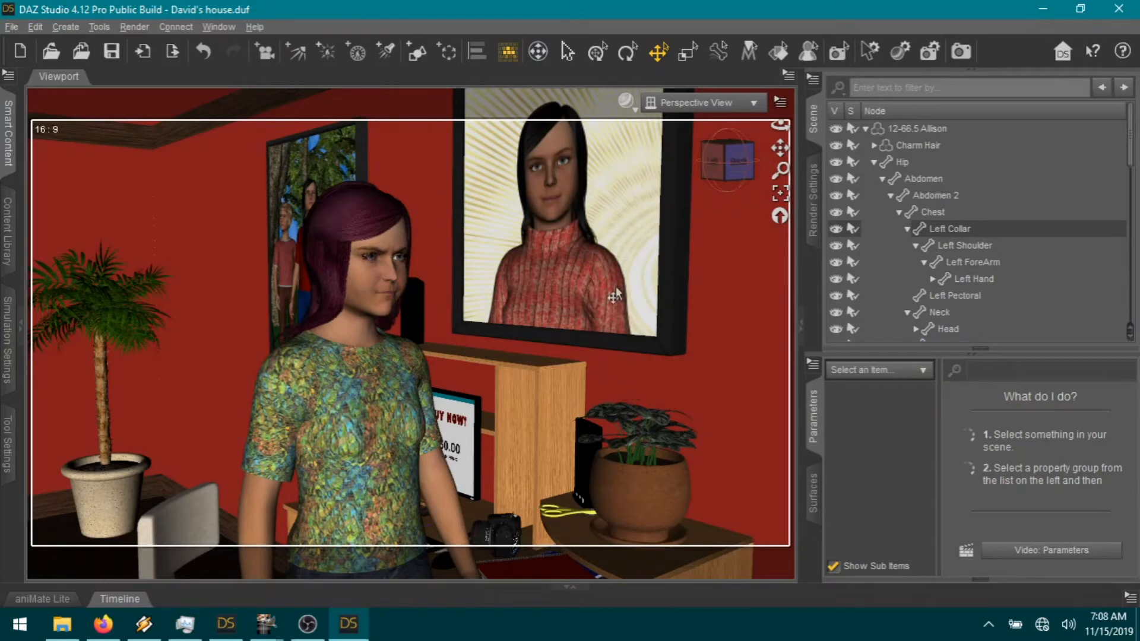
Step: Render the scene from Render Settings with the image name 01-03
{"action": "left_click", "coordinate": [817, 215]}
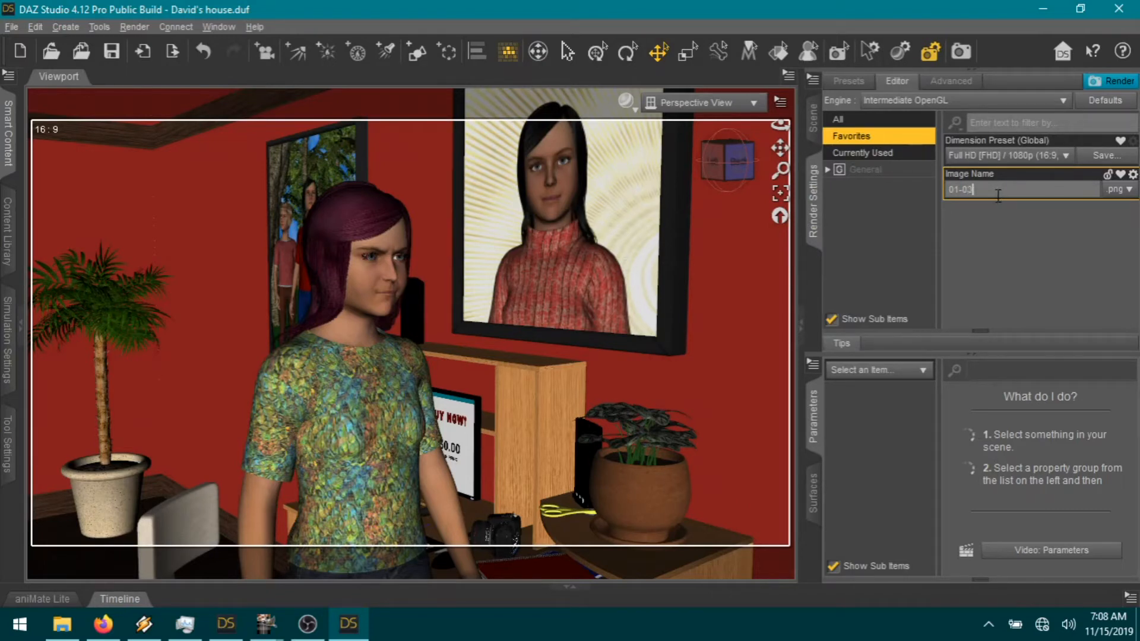
{"action": "left_click", "coordinate": [1115, 86]}
Step: Copy the speech bubble2 image and paste it into page01.xcf as a new layer
{"action": "mouse_move", "coordinate": [279, 633]}
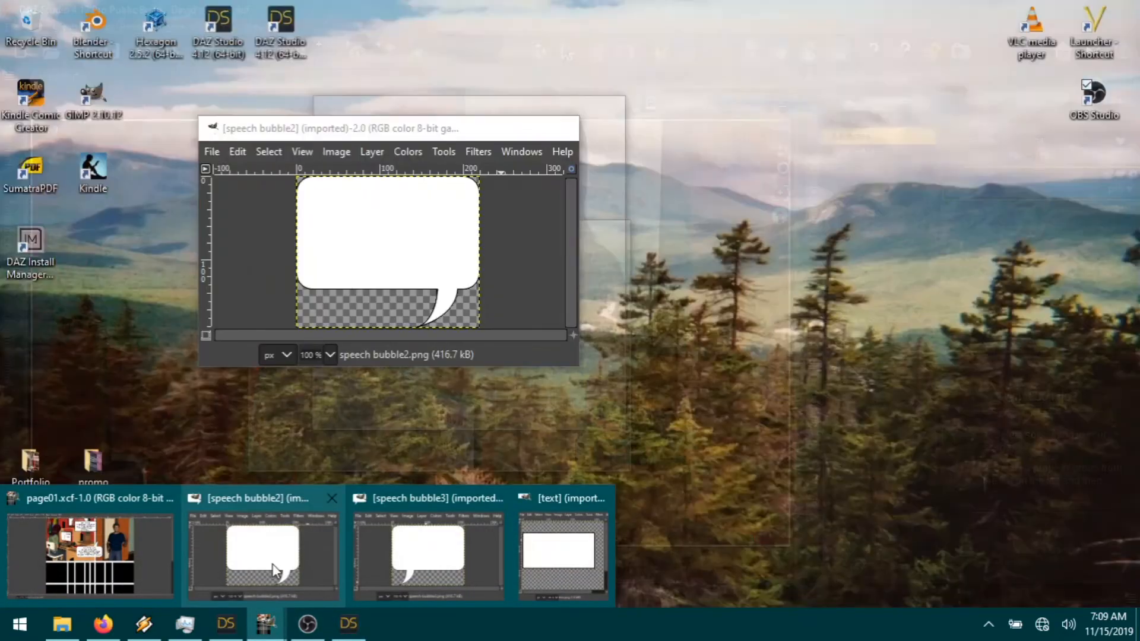
{"action": "left_click", "coordinate": [275, 570]}
{"action": "key", "text": "ctrl+c"}
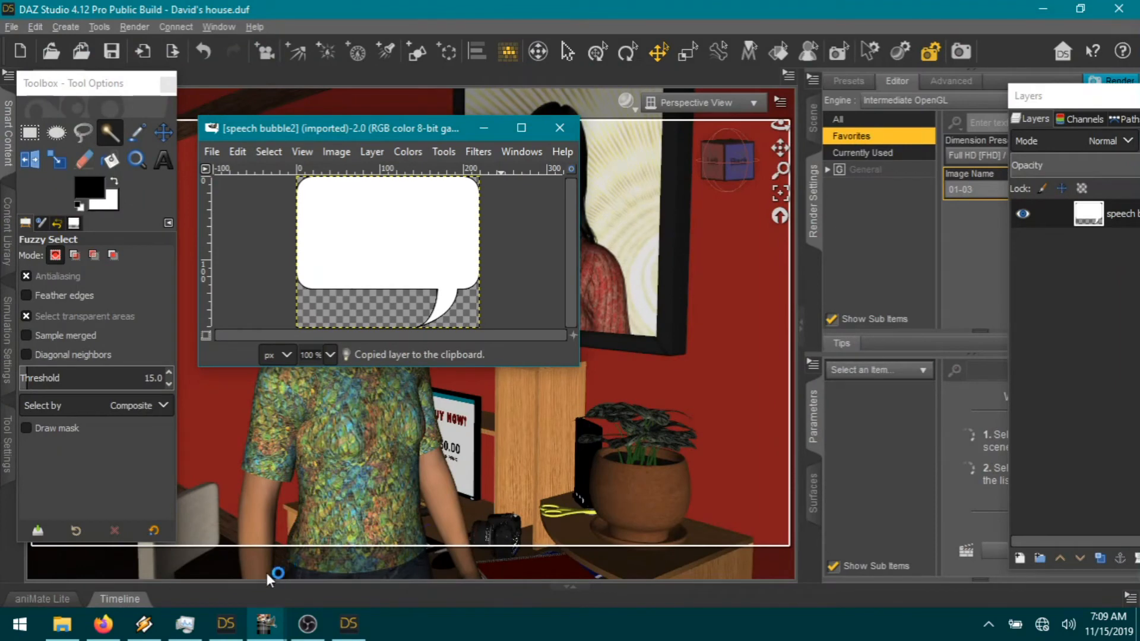
{"action": "mouse_move", "coordinate": [266, 625]}
{"action": "left_click", "coordinate": [84, 579]}
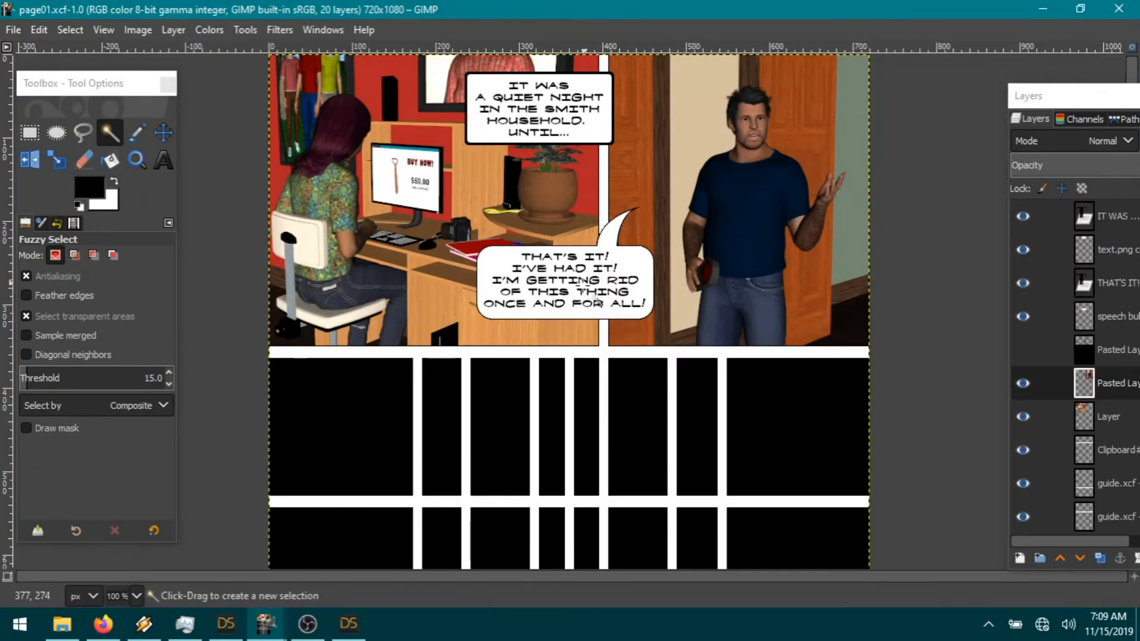
{"action": "scroll", "coordinate": [606, 337], "scroll_direction": "down", "scroll_amount": 4}
{"action": "scroll", "coordinate": [605, 336], "scroll_direction": "up", "scroll_amount": 2}
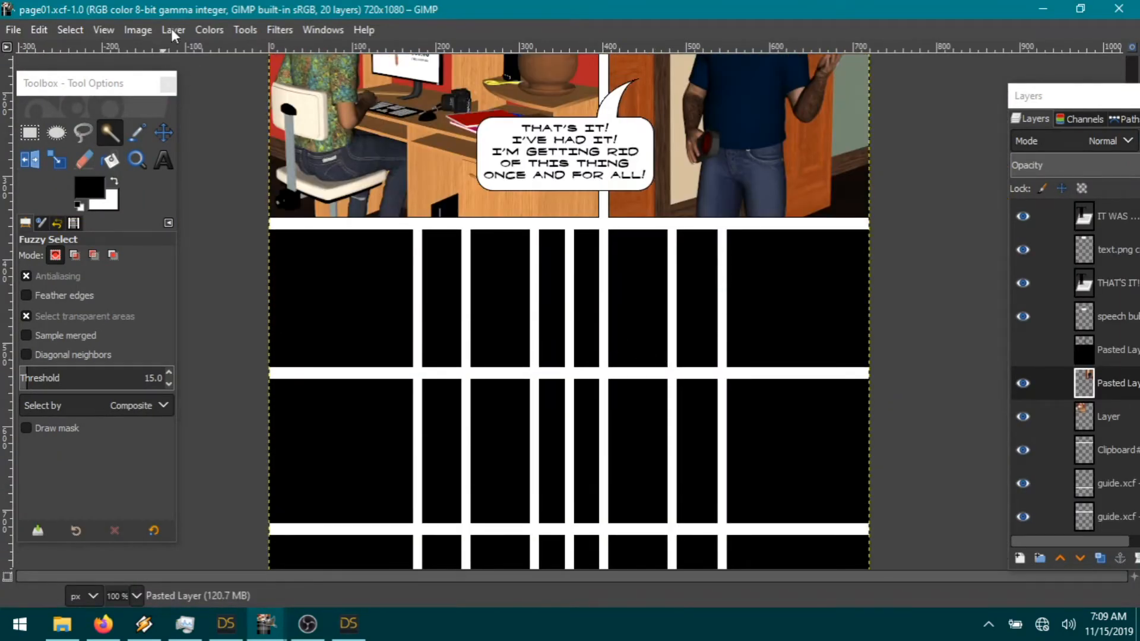
{"action": "left_click", "coordinate": [34, 30]}
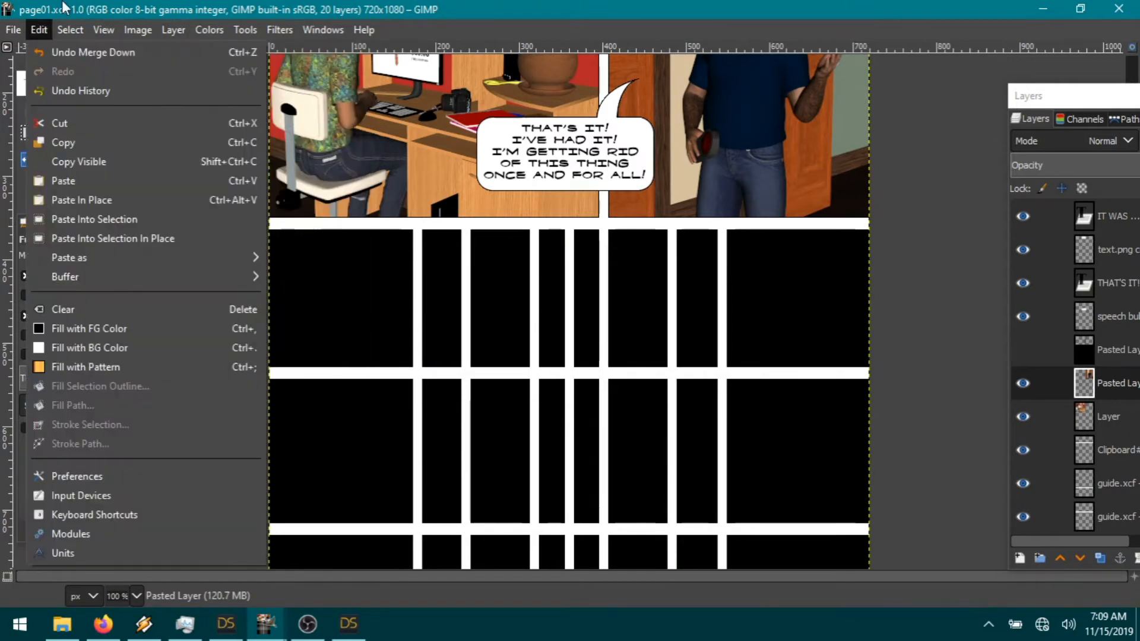
{"action": "mouse_move", "coordinate": [66, 261]}
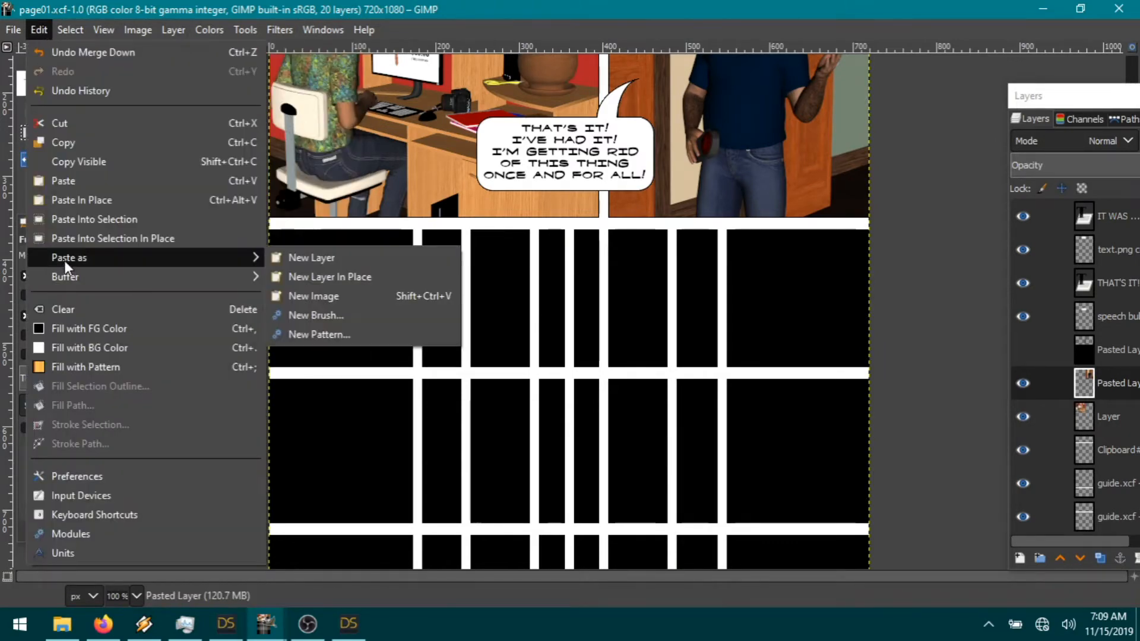
{"action": "left_click", "coordinate": [326, 261]}
Step: Move the pasted bubble down and left over the empty lower panels
{"action": "left_click", "coordinate": [162, 136]}
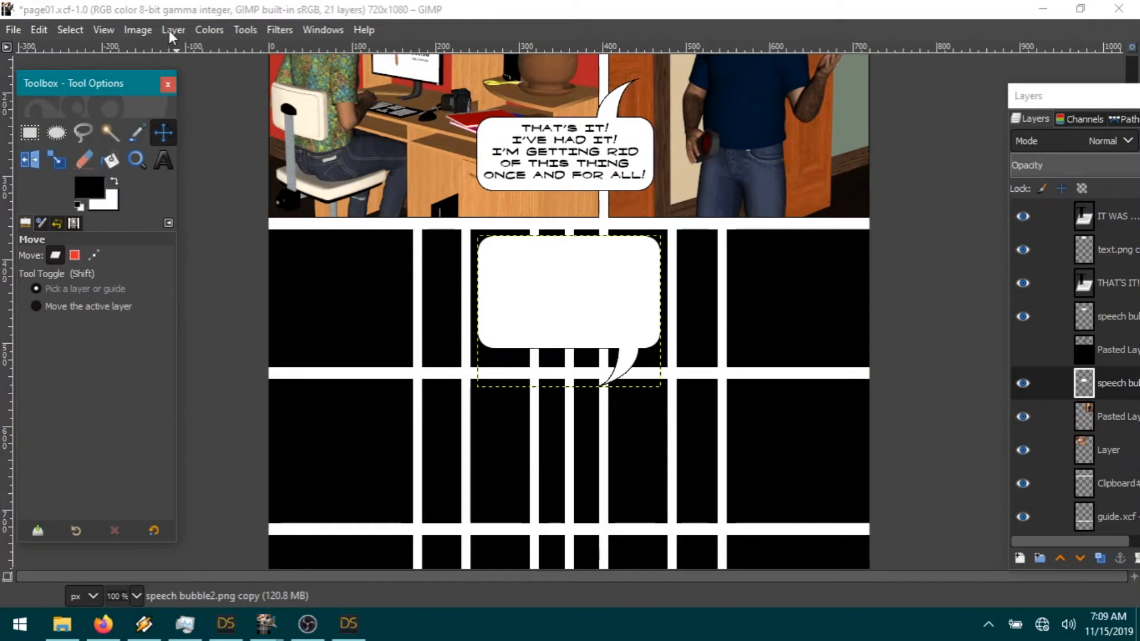
{"action": "left_click_drag", "start_coordinate": [596, 307], "coordinate": [576, 355]}
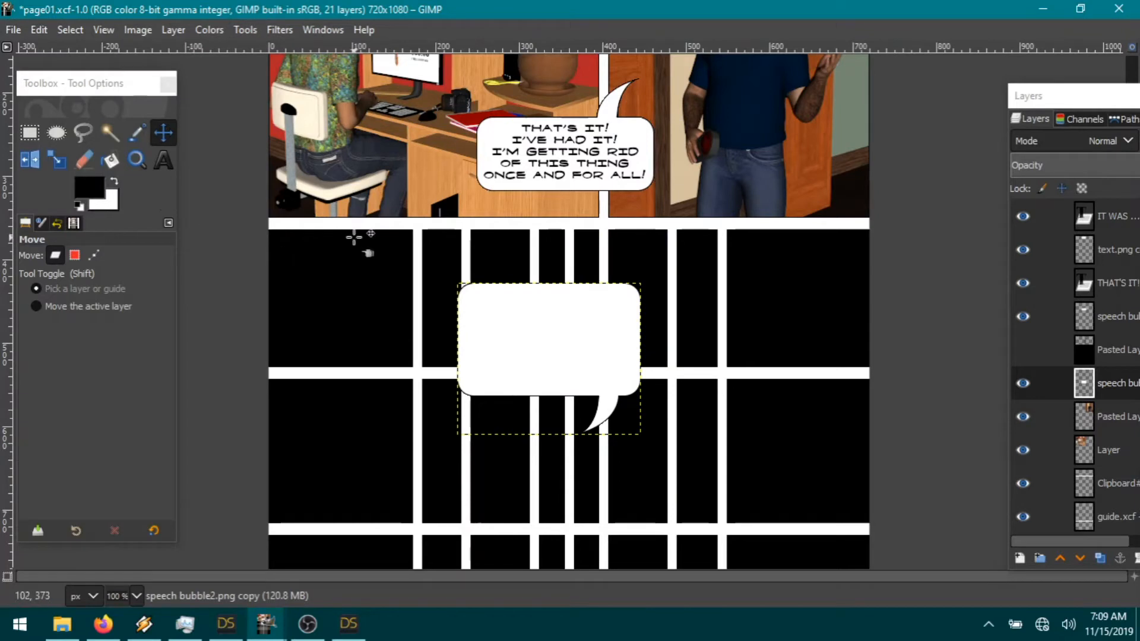
{"action": "left_click", "coordinate": [163, 160]}
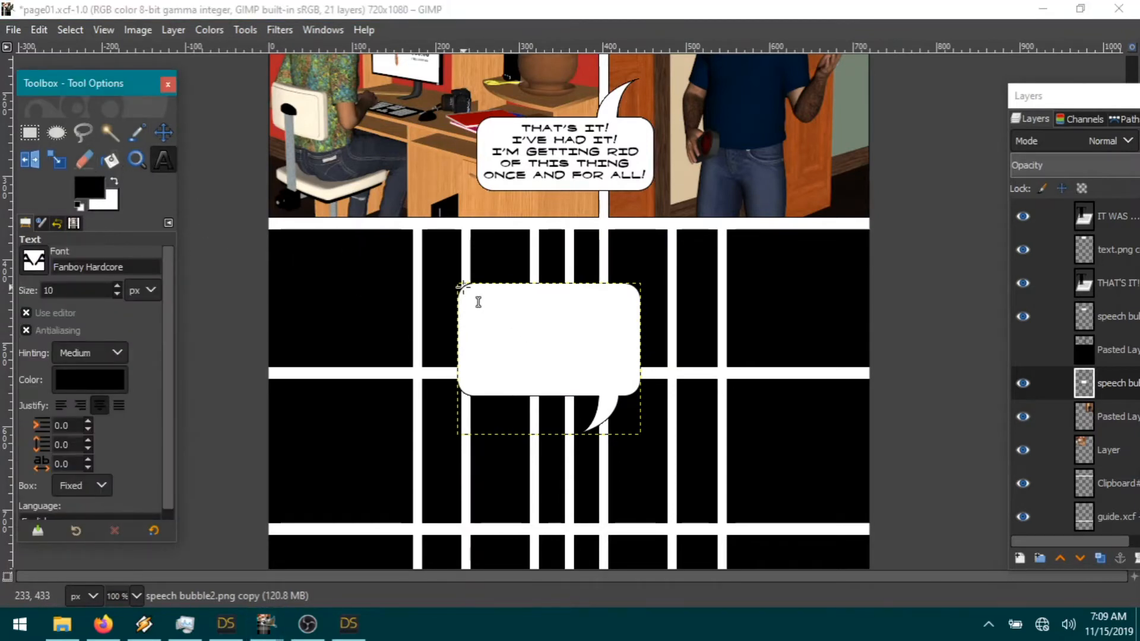
Step: Type 'DAVID, YOU'RE BEING RIDICULOS AGAIN!' in a text box inside the bubble
{"action": "left_click_drag", "start_coordinate": [462, 287], "coordinate": [636, 366]}
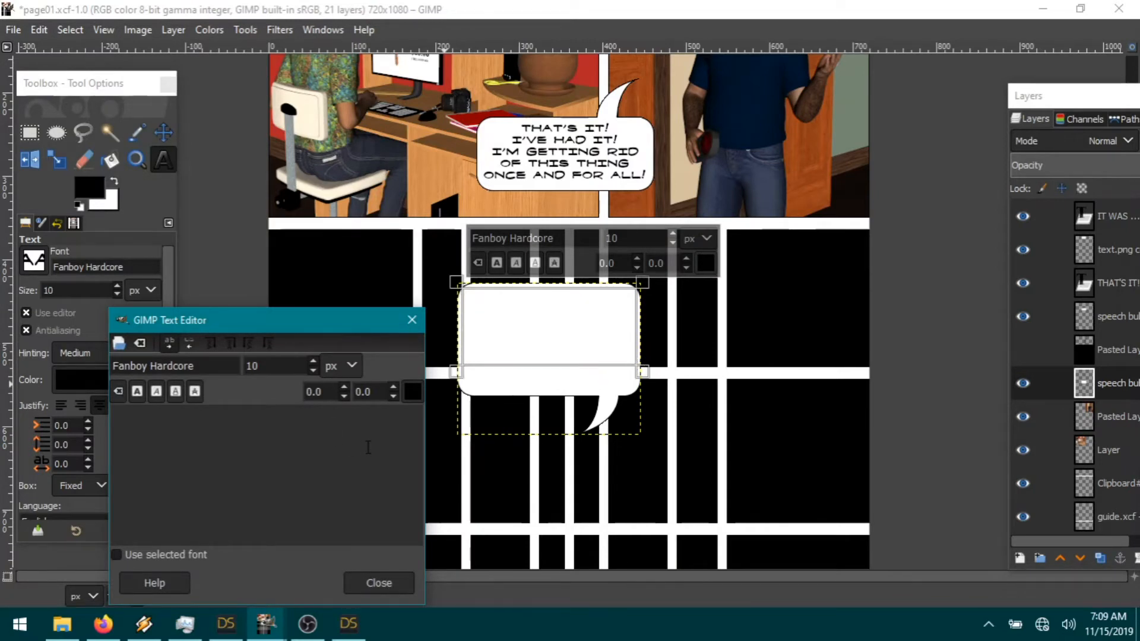
{"action": "type", "text": "DAVID, YOU'RE"}
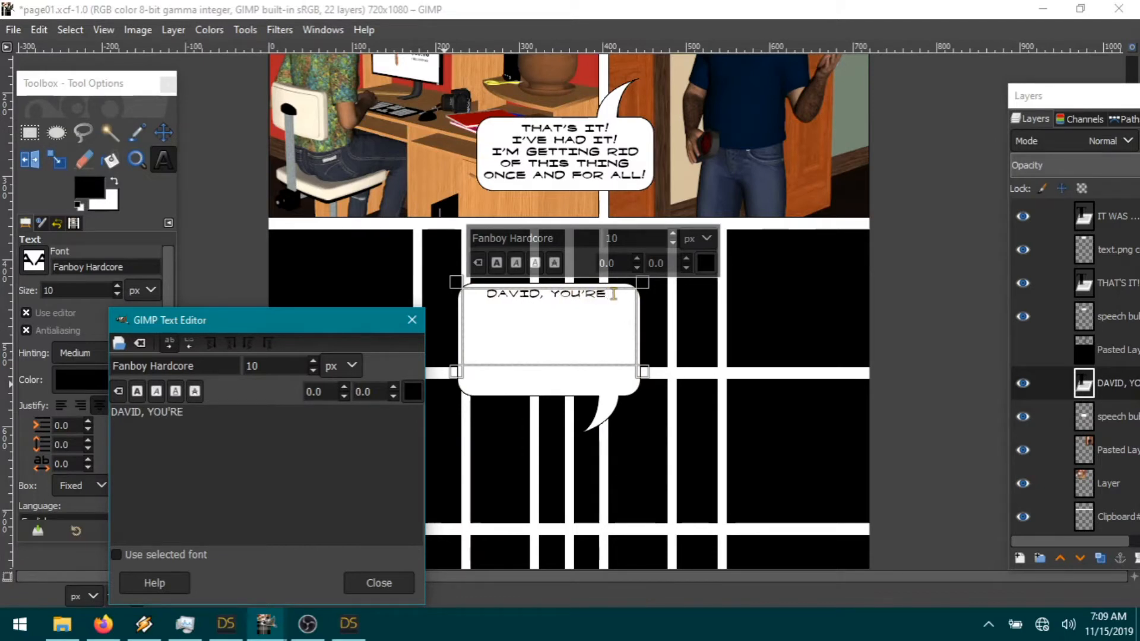
{"action": "type", "text": " BEING RIDIC"}
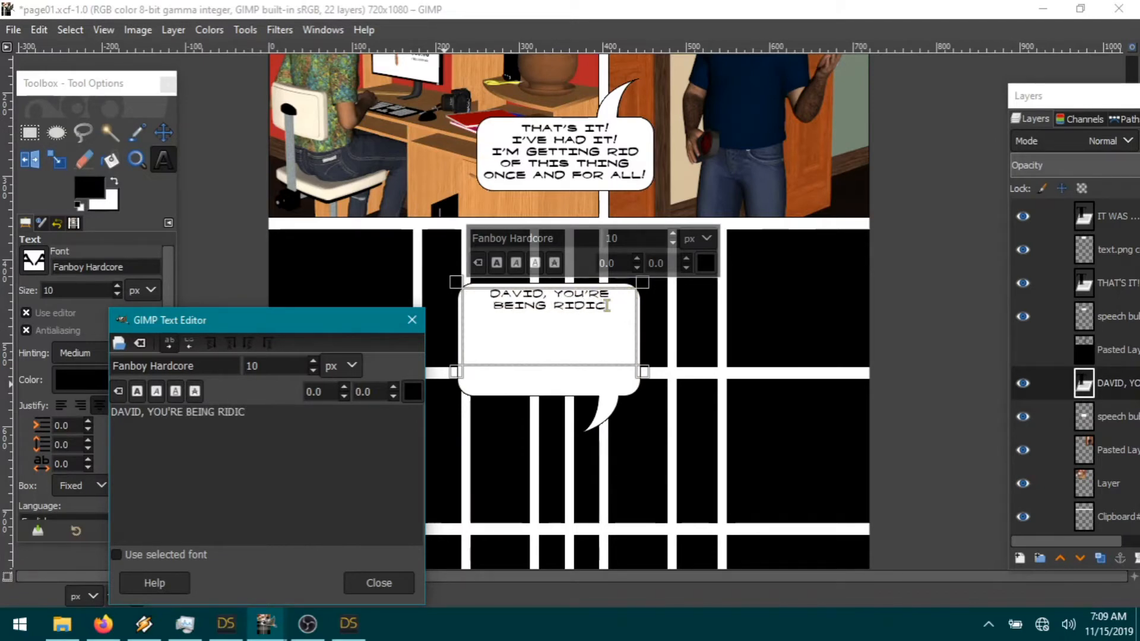
{"action": "type", "text": "ULOS AGAIN"}
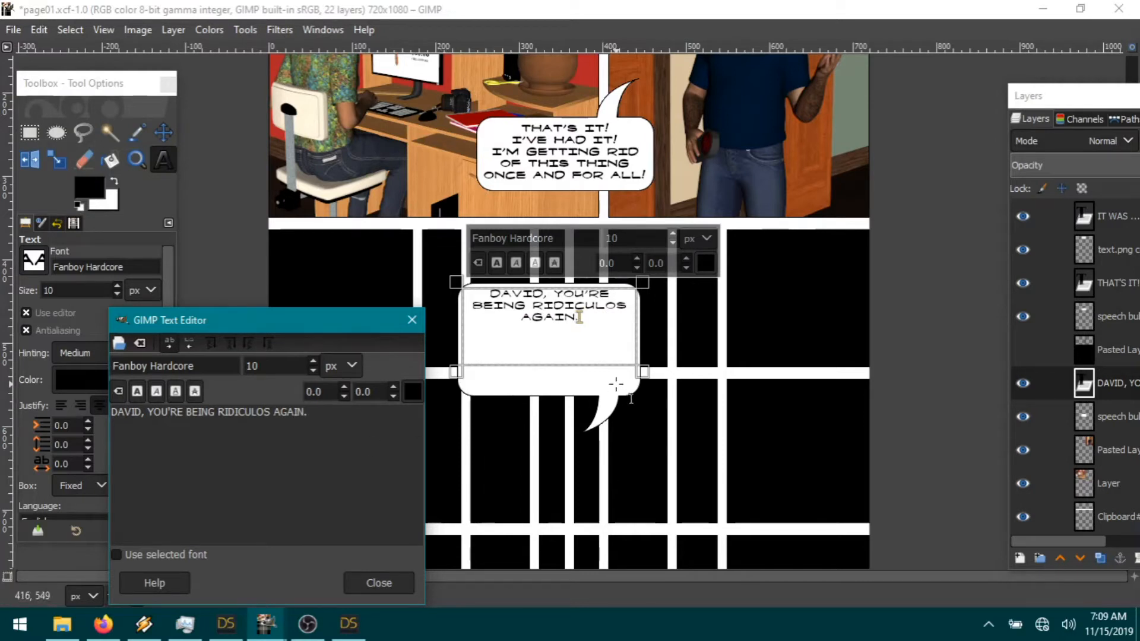
{"action": "type", "text": "!"}
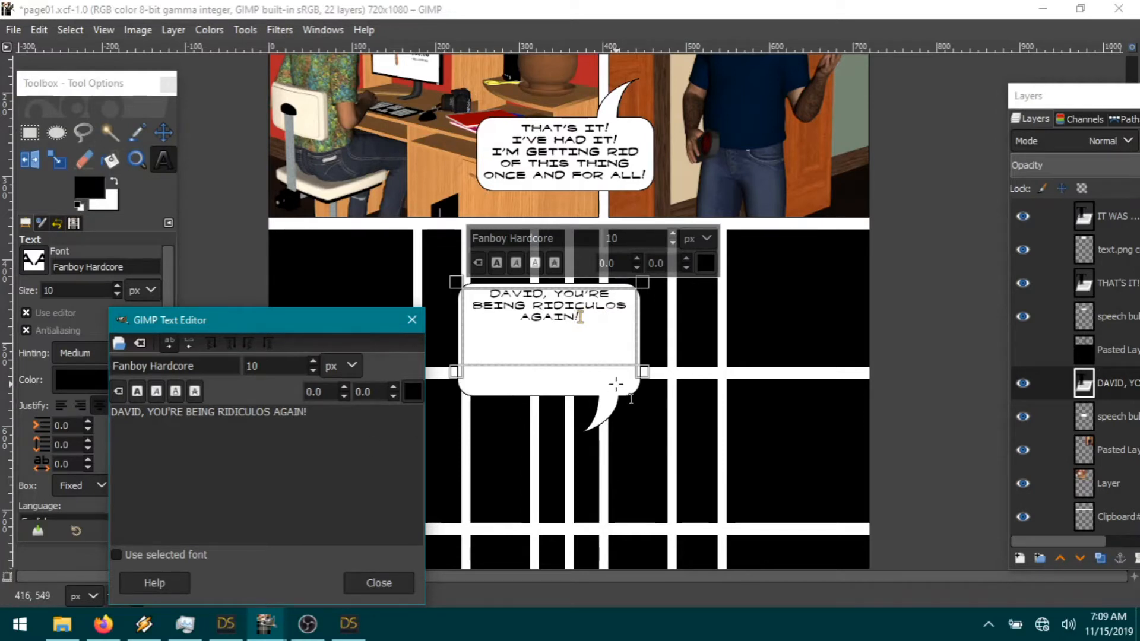
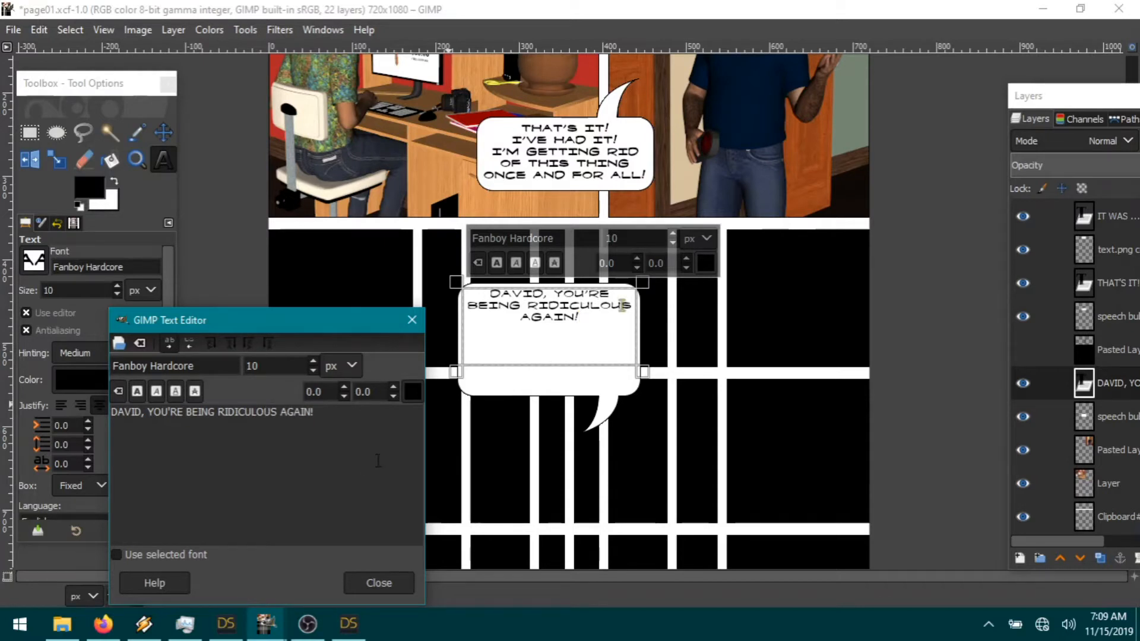
Step: Narrow the text box so the DAVID line wraps onto four lines, and make it bold
{"action": "left_click_drag", "start_coordinate": [645, 340], "coordinate": [607, 340]}
{"action": "left_click", "coordinate": [340, 428]}
{"action": "key", "text": "ctrl+a"}
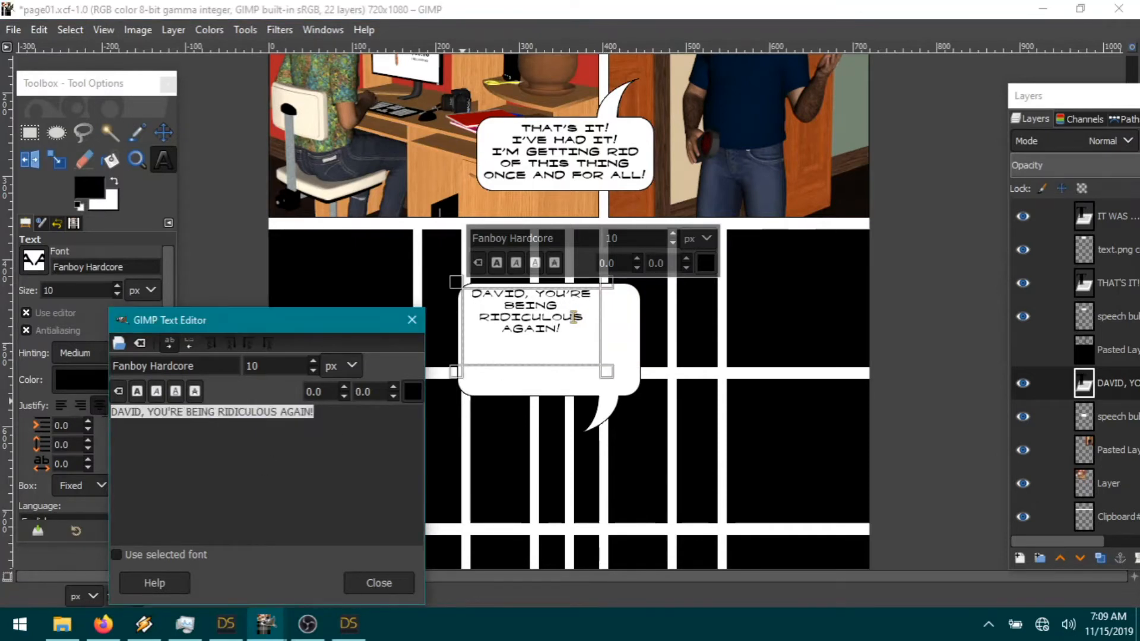
{"action": "left_click", "coordinate": [137, 392]}
{"action": "left_click_drag", "start_coordinate": [562, 370], "coordinate": [564, 344]}
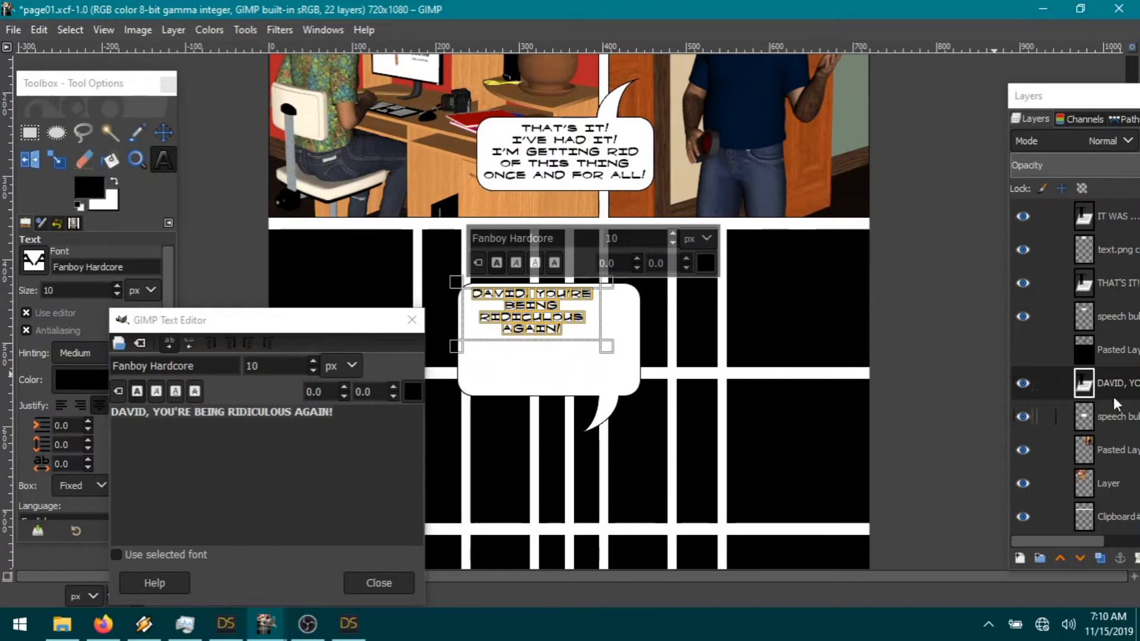
Step: Move the DAVID text and bubble layers above the hidden Pasted Layer #1
{"action": "left_click_drag", "start_coordinate": [1113, 390], "coordinate": [1106, 347]}
{"action": "left_click_drag", "start_coordinate": [1122, 422], "coordinate": [1114, 377]}
{"action": "left_click_drag", "start_coordinate": [1092, 107], "coordinate": [1012, 78]}
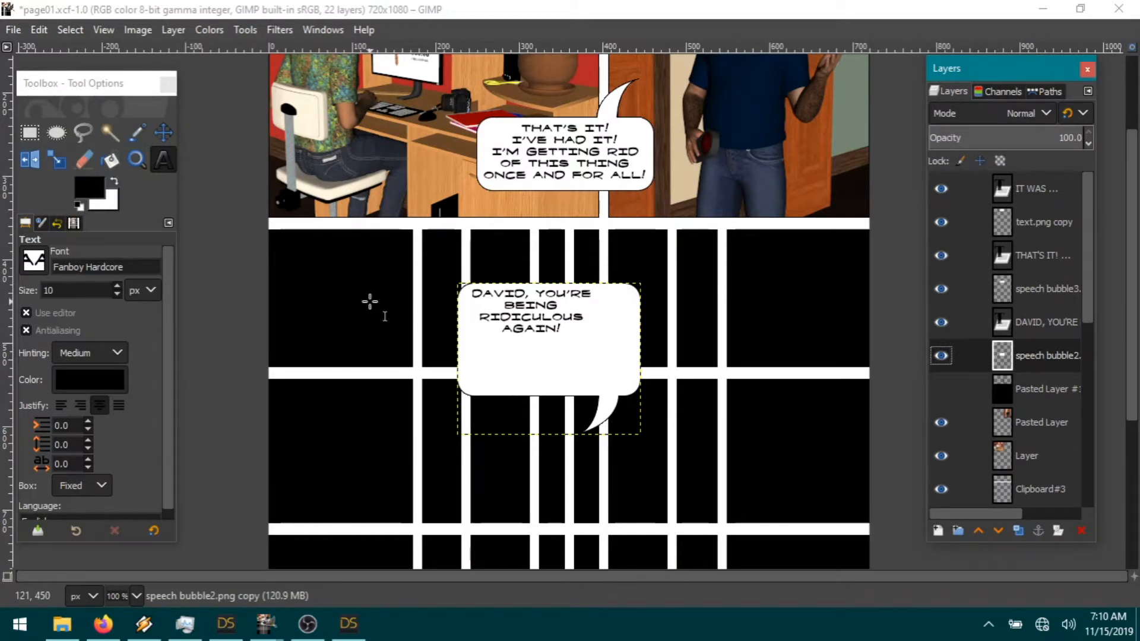
Step: Cut away the bubble's lower half and tail, then clear the selection
{"action": "left_click", "coordinate": [29, 132]}
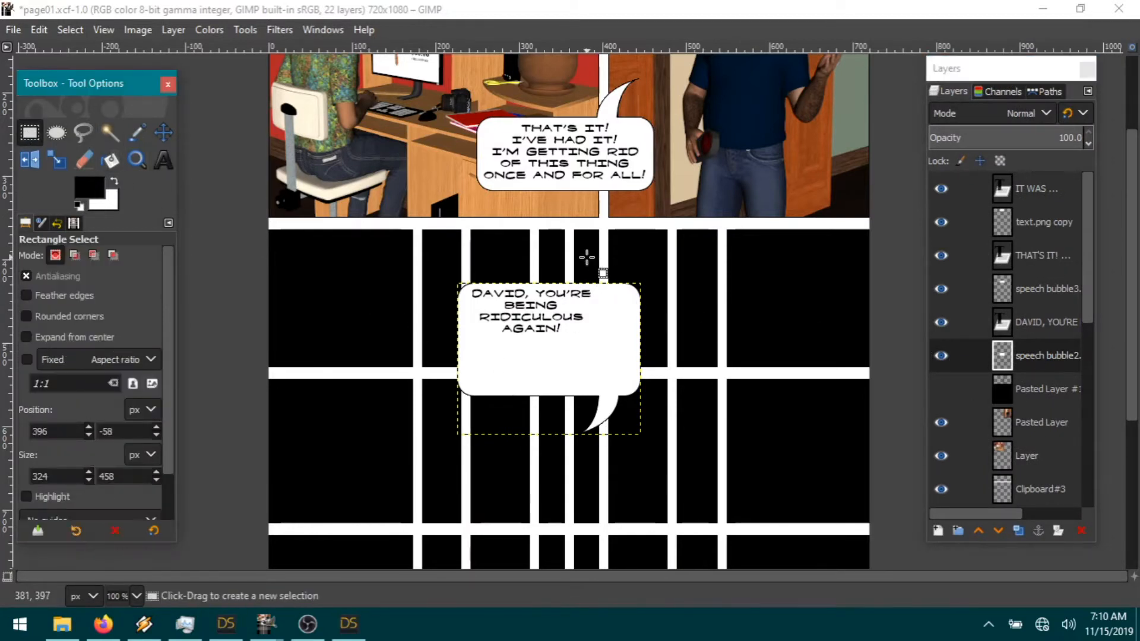
{"action": "left_click_drag", "start_coordinate": [432, 329], "coordinate": [746, 456]}
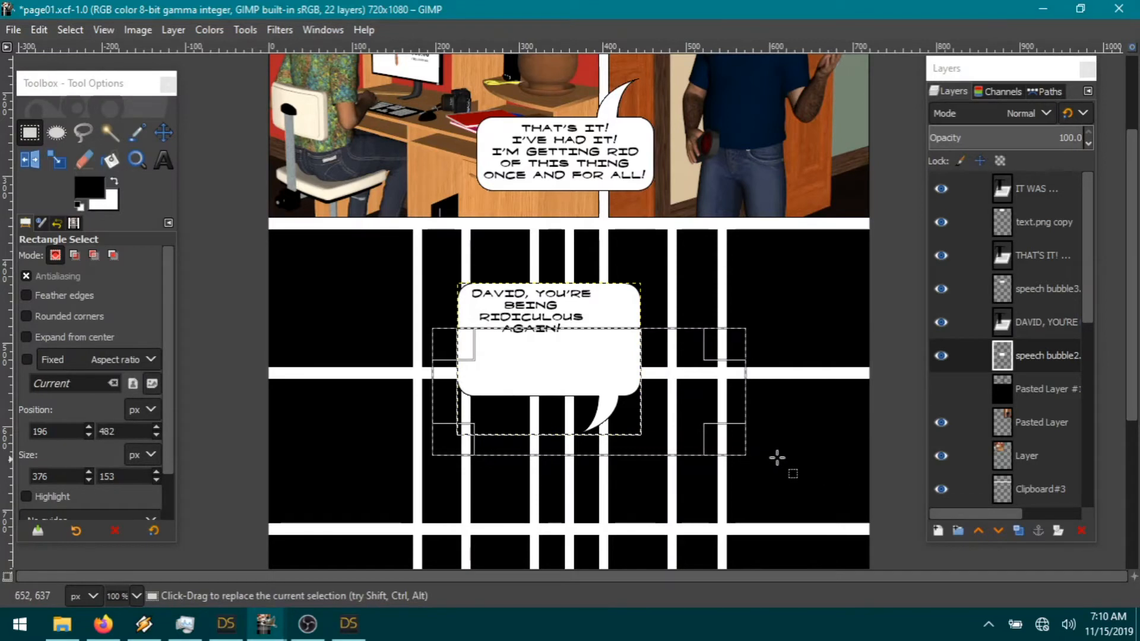
{"action": "left_click", "coordinate": [38, 30]}
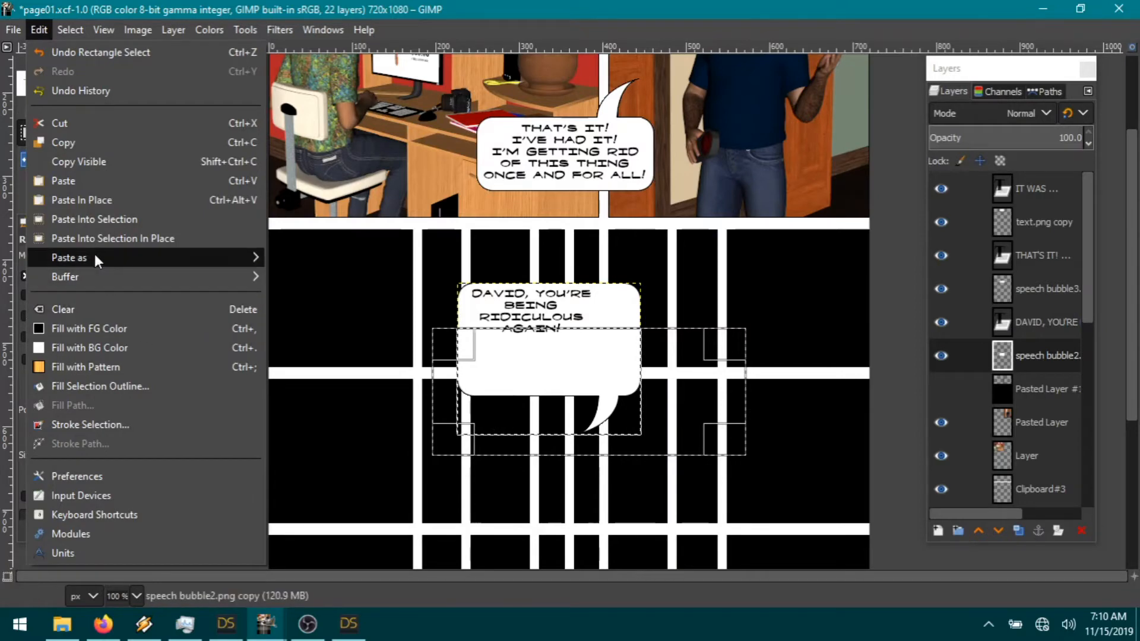
{"action": "mouse_move", "coordinate": [74, 38]}
{"action": "left_click", "coordinate": [37, 29]}
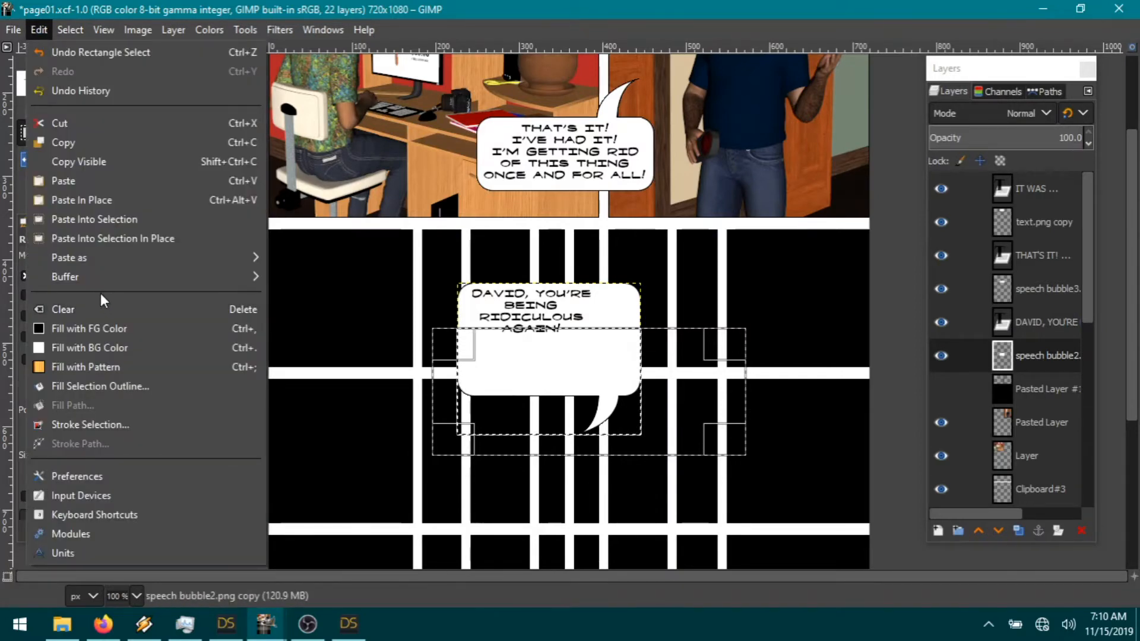
{"action": "left_click", "coordinate": [88, 125]}
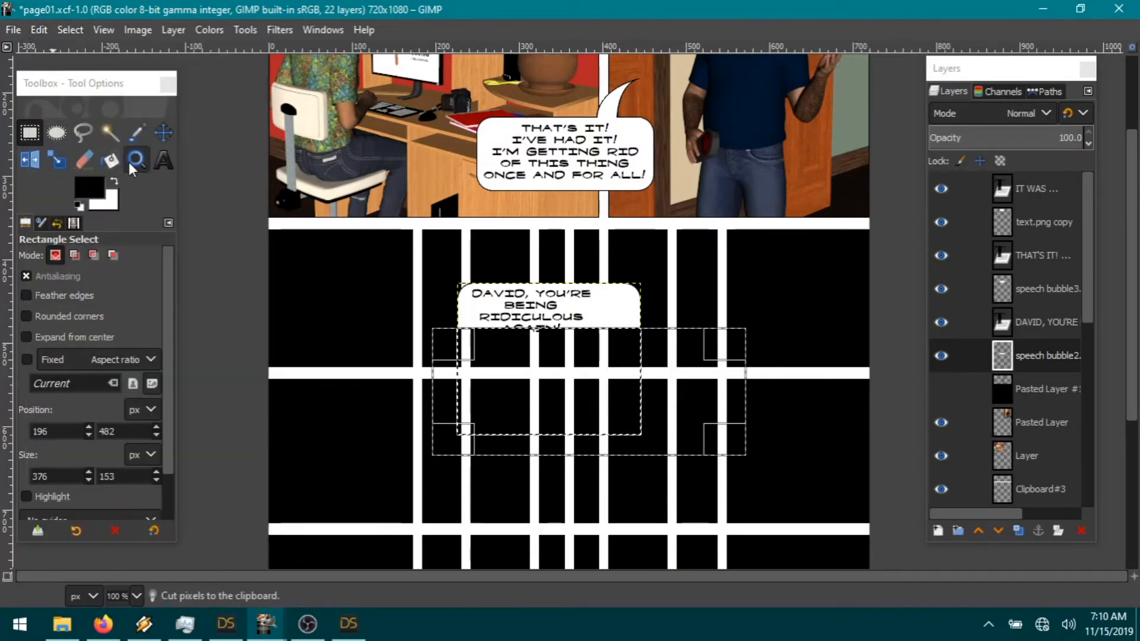
{"action": "left_click", "coordinate": [70, 29]}
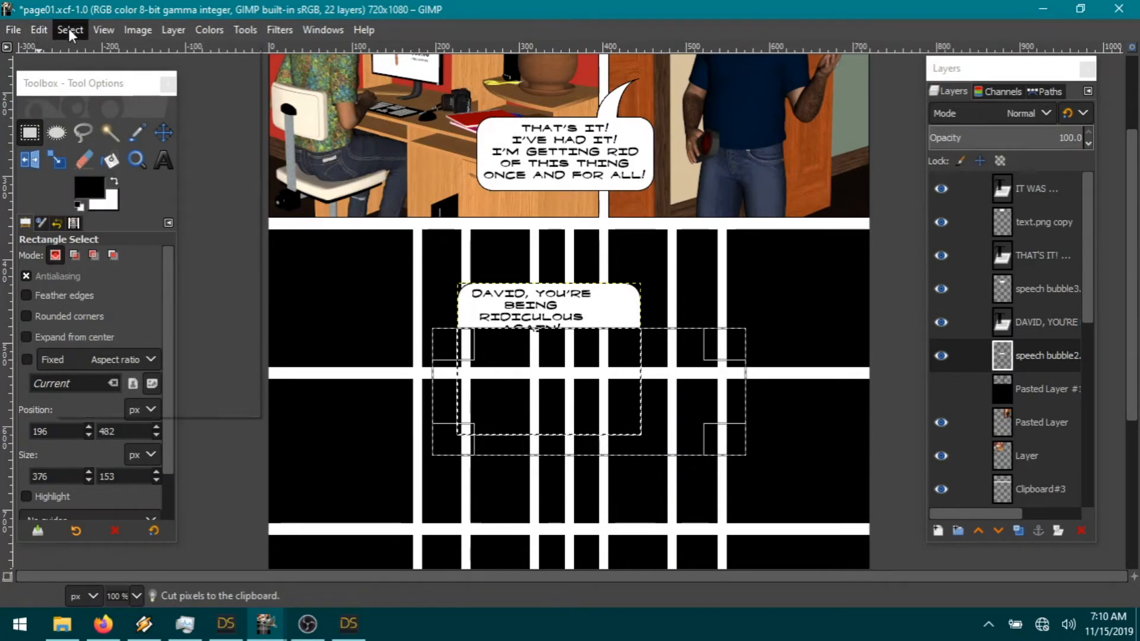
{"action": "left_click", "coordinate": [88, 72]}
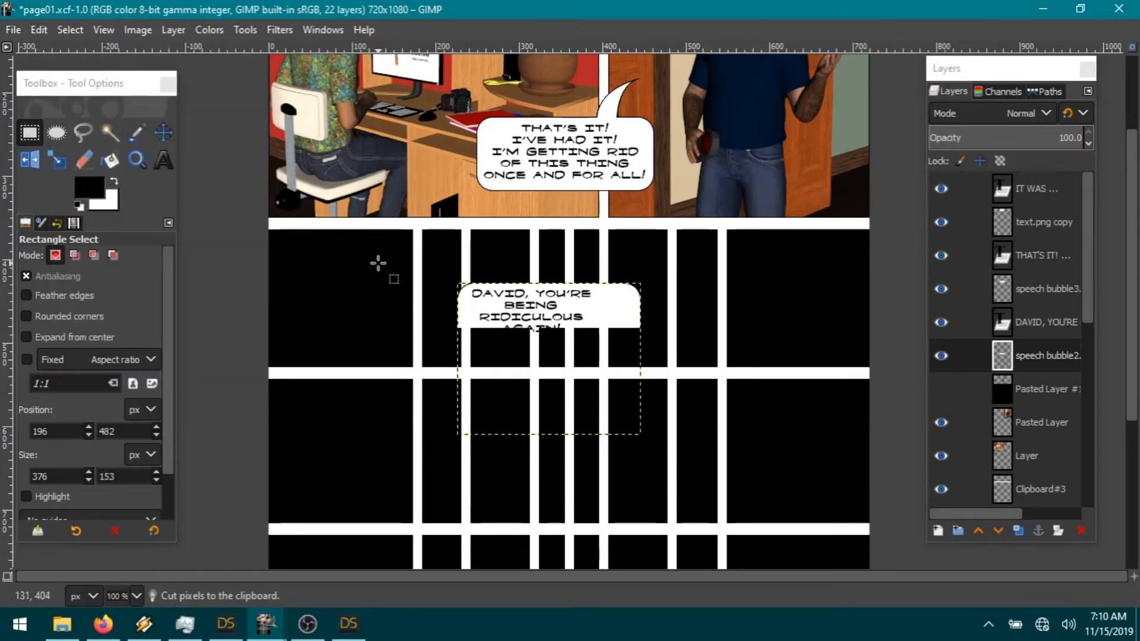
Step: Paste the bubble as a new layer, flip it vertically, and move it up to close the bubble
{"action": "key", "text": "ctrl+c"}
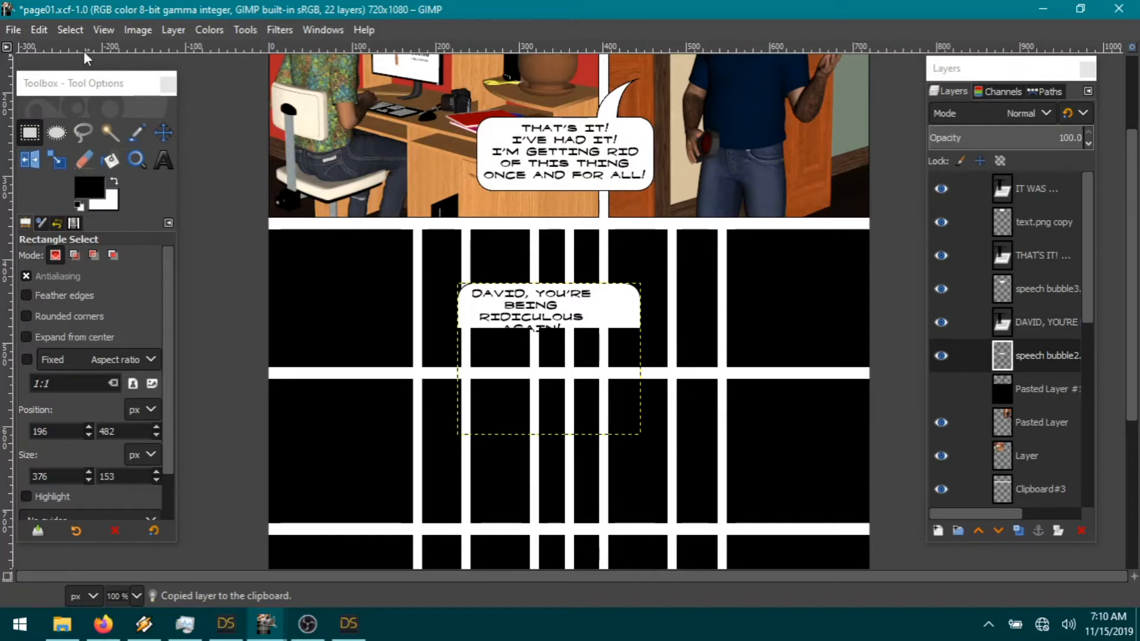
{"action": "left_click", "coordinate": [46, 31]}
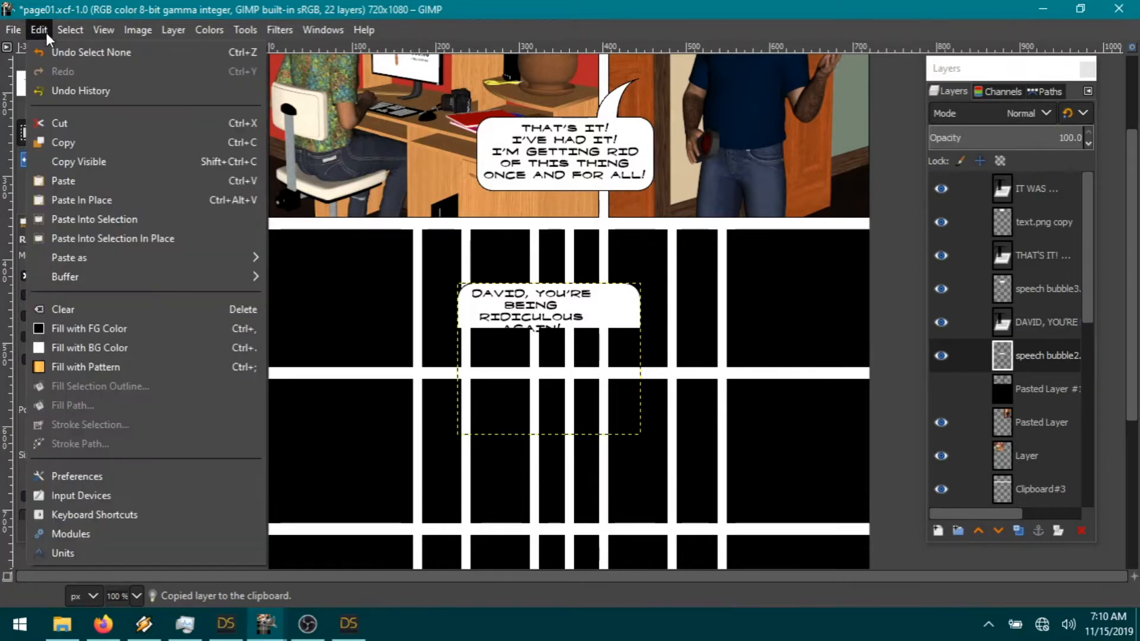
{"action": "mouse_move", "coordinate": [69, 258]}
{"action": "left_click", "coordinate": [310, 256]}
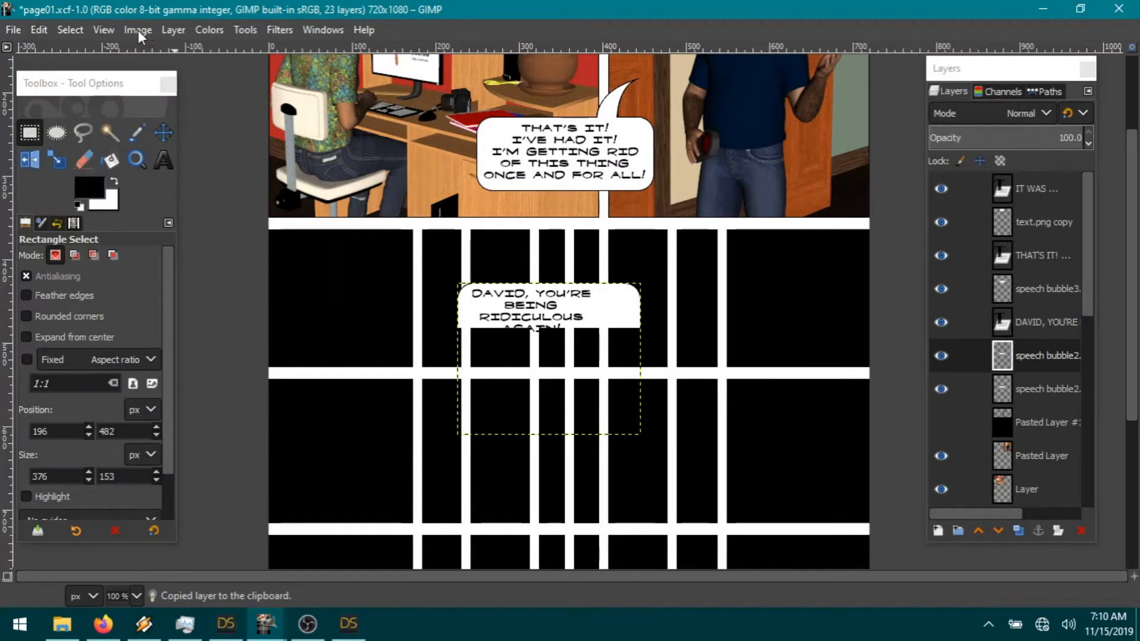
{"action": "left_click", "coordinate": [172, 30]}
{"action": "mouse_move", "coordinate": [235, 257]}
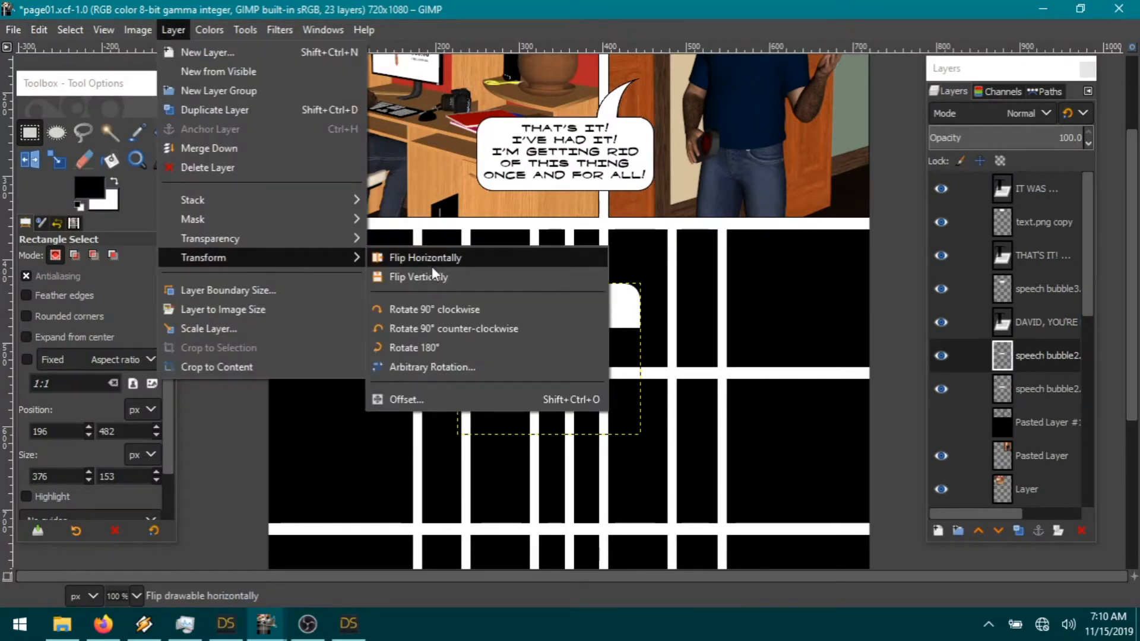
{"action": "left_click", "coordinate": [430, 277]}
{"action": "left_click", "coordinate": [163, 132]}
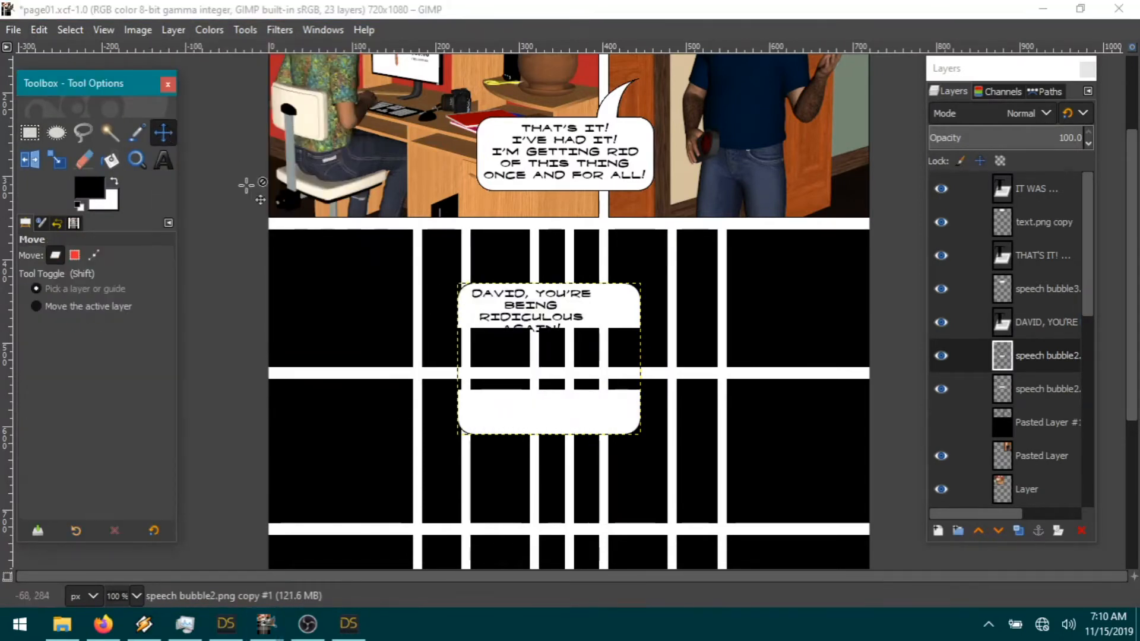
{"action": "left_click_drag", "start_coordinate": [566, 410], "coordinate": [554, 328]}
{"action": "left_click", "coordinate": [554, 329]}
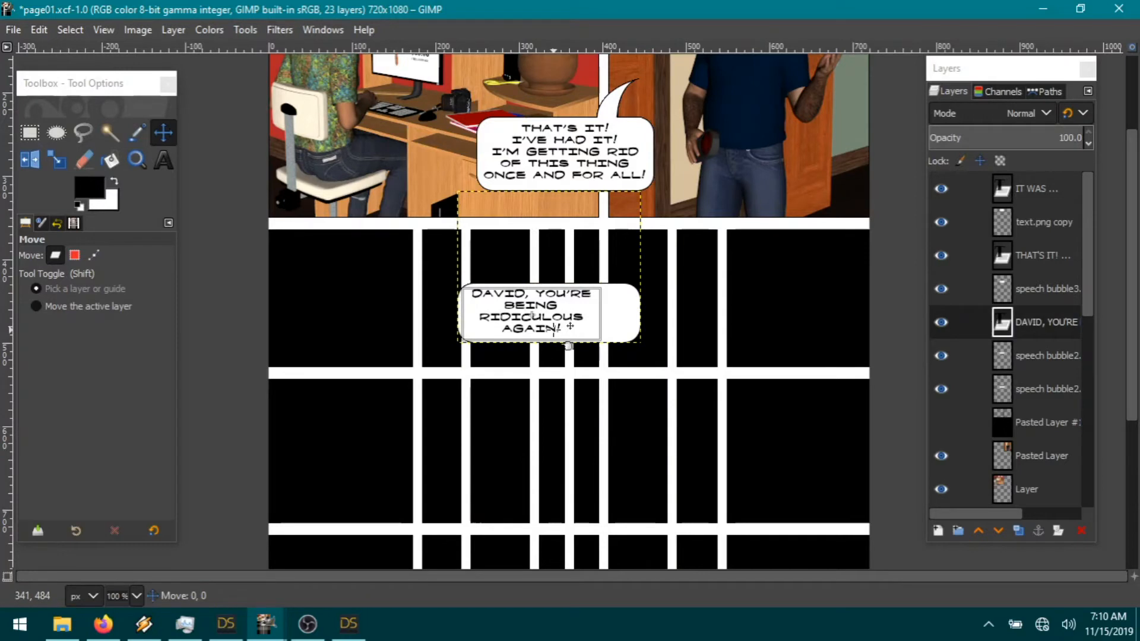
Step: Trim the excess flipped piece above the bubble from the copy layer
{"action": "left_click", "coordinate": [1026, 425]}
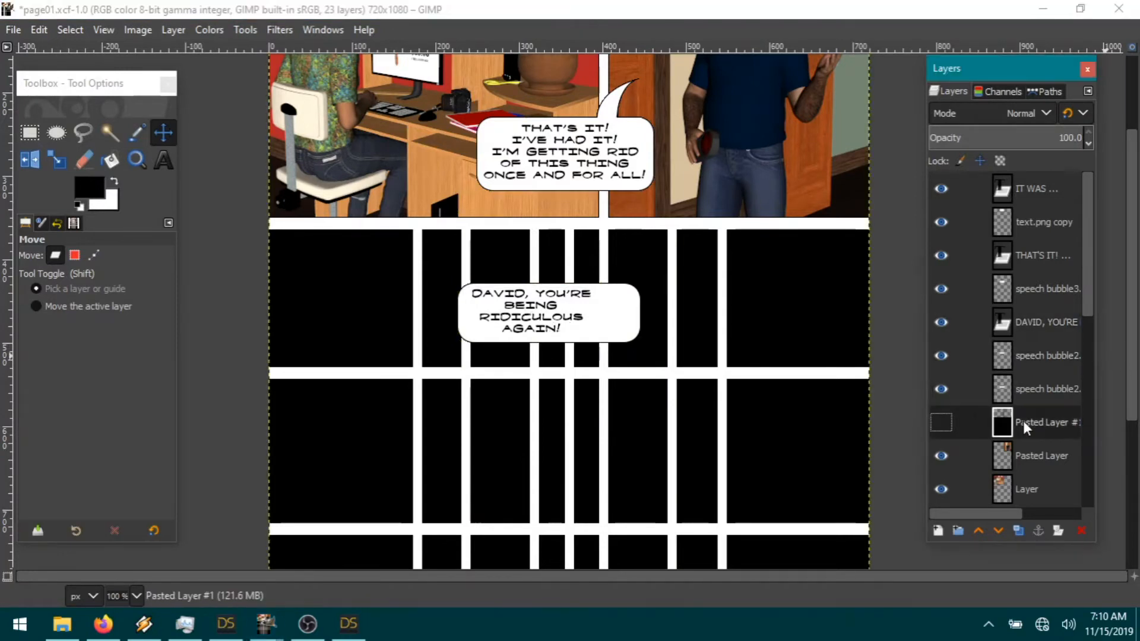
{"action": "left_click", "coordinate": [1033, 398]}
{"action": "left_click", "coordinate": [1040, 358]}
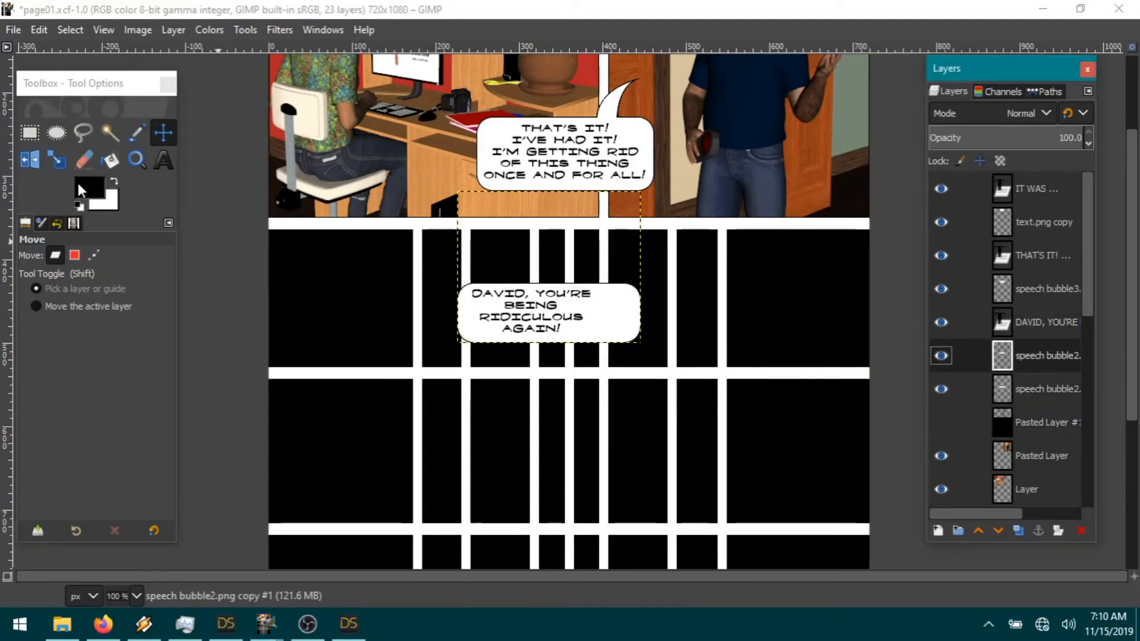
{"action": "left_click", "coordinate": [29, 132]}
{"action": "left_click_drag", "start_coordinate": [434, 307], "coordinate": [824, 203]}
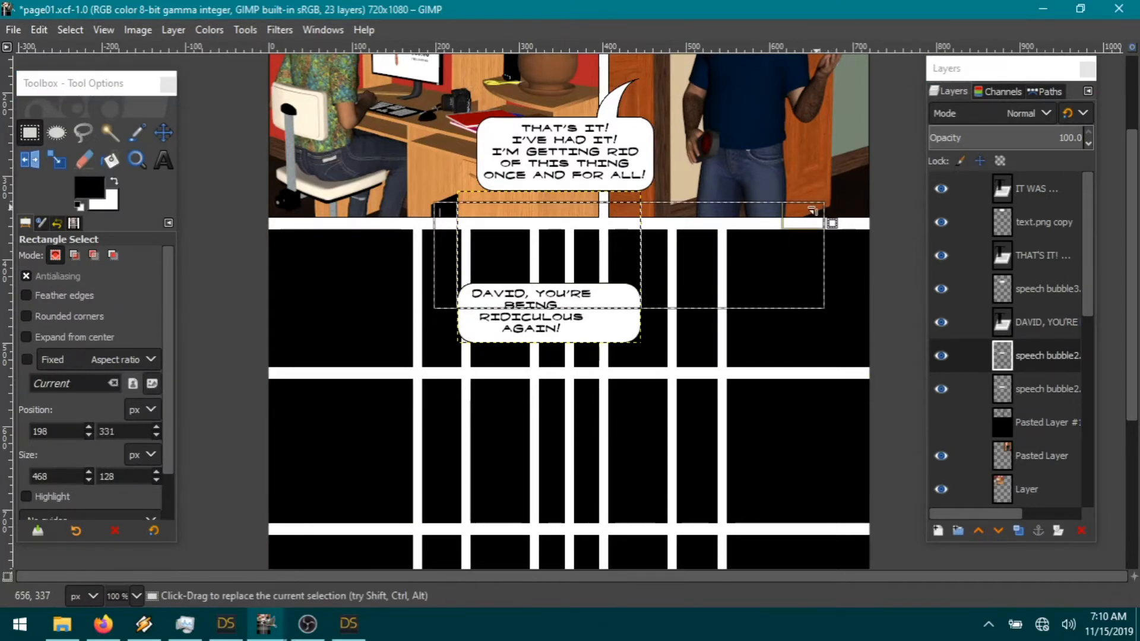
{"action": "left_click", "coordinate": [40, 30]}
{"action": "left_click", "coordinate": [91, 124]}
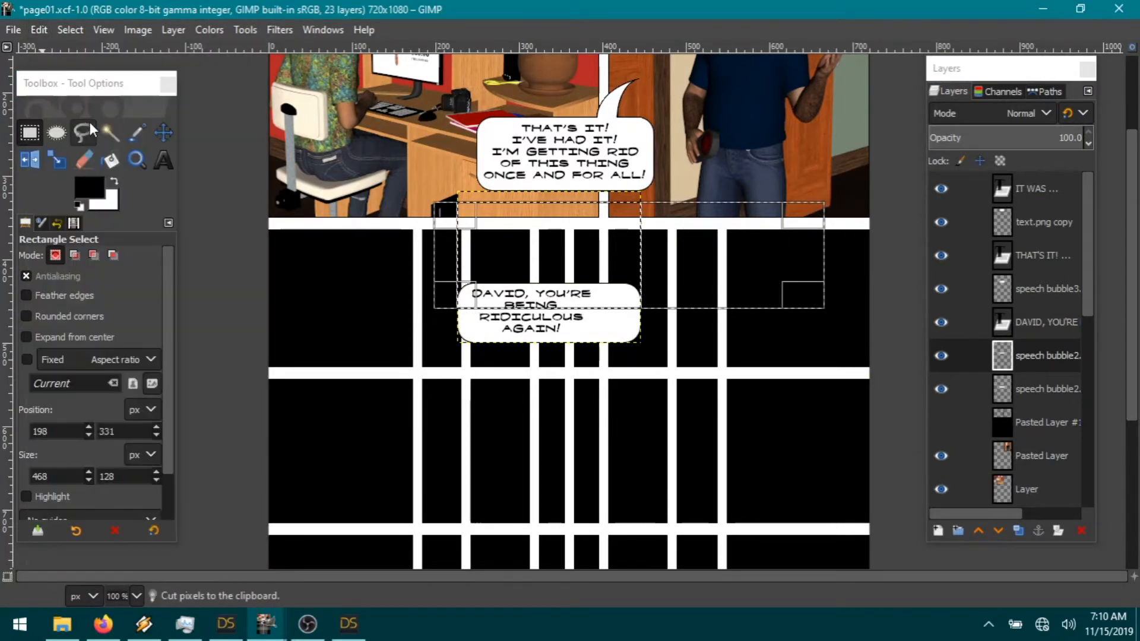
{"action": "left_click", "coordinate": [70, 30]}
{"action": "left_click", "coordinate": [83, 50]}
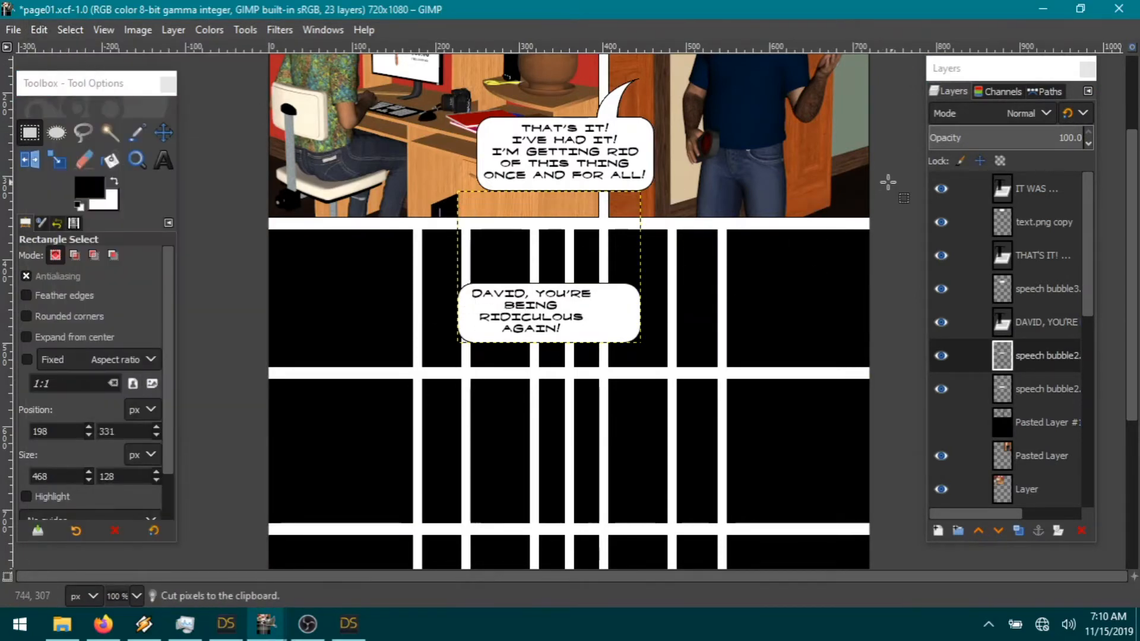
Step: Try cutting the bubble's right end, then undo that cut
{"action": "left_click", "coordinate": [34, 132]}
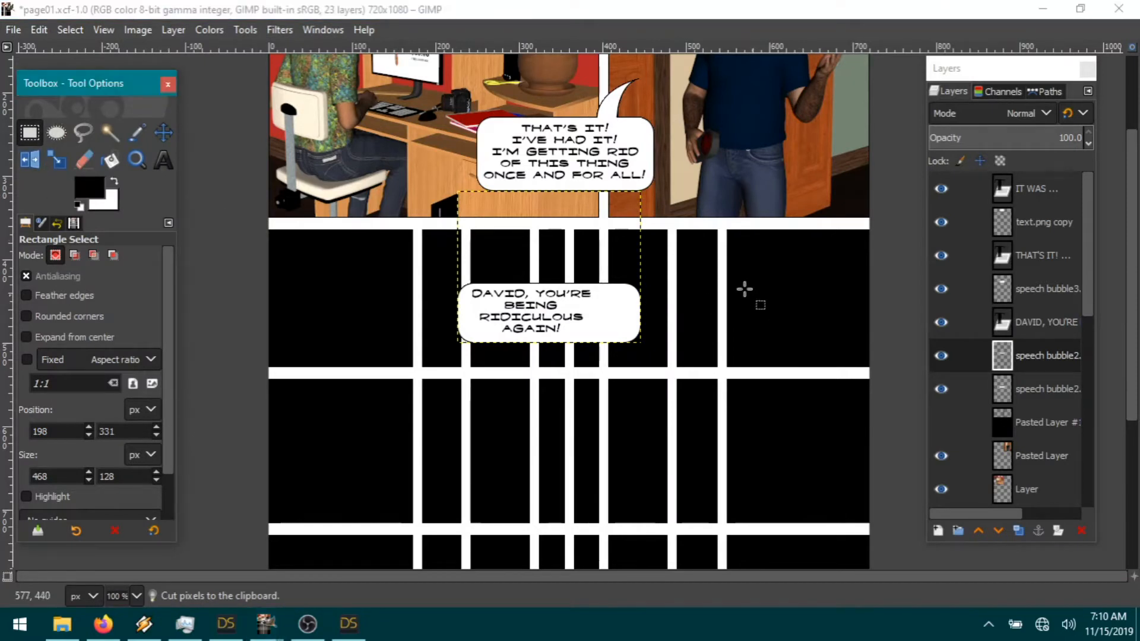
{"action": "left_click_drag", "start_coordinate": [587, 263], "coordinate": [684, 382]}
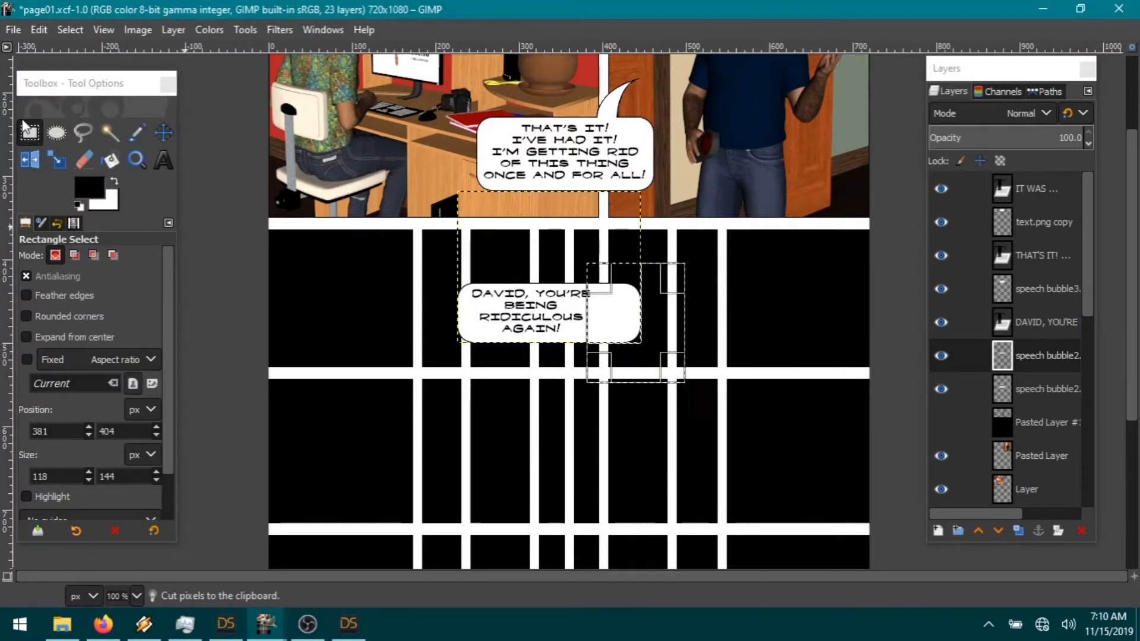
{"action": "left_click", "coordinate": [39, 30]}
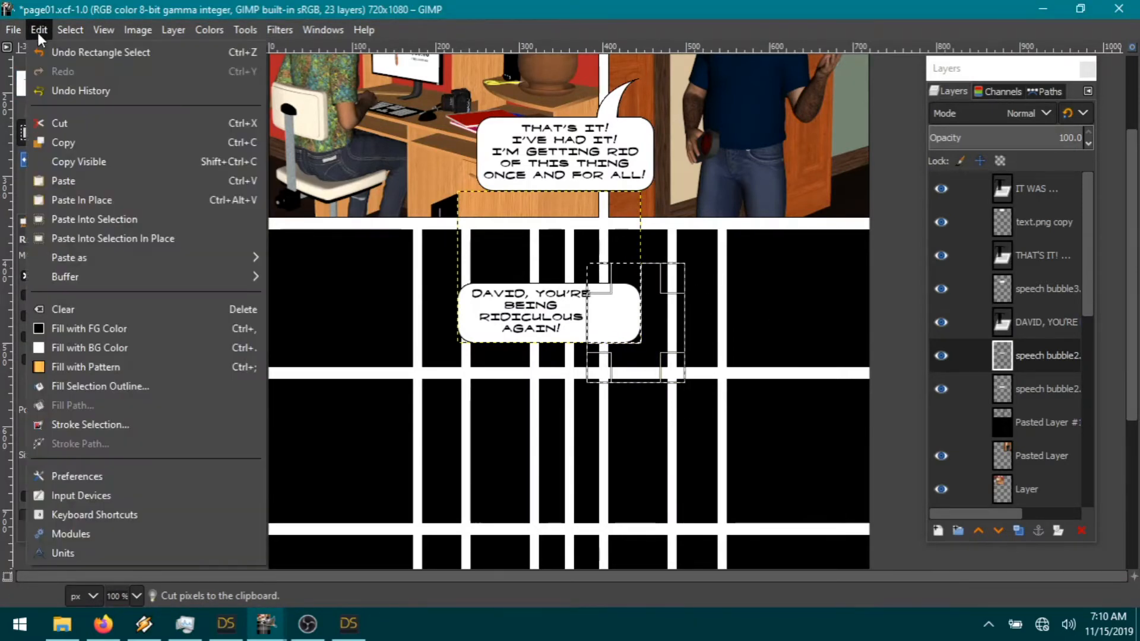
{"action": "left_click", "coordinate": [73, 118]}
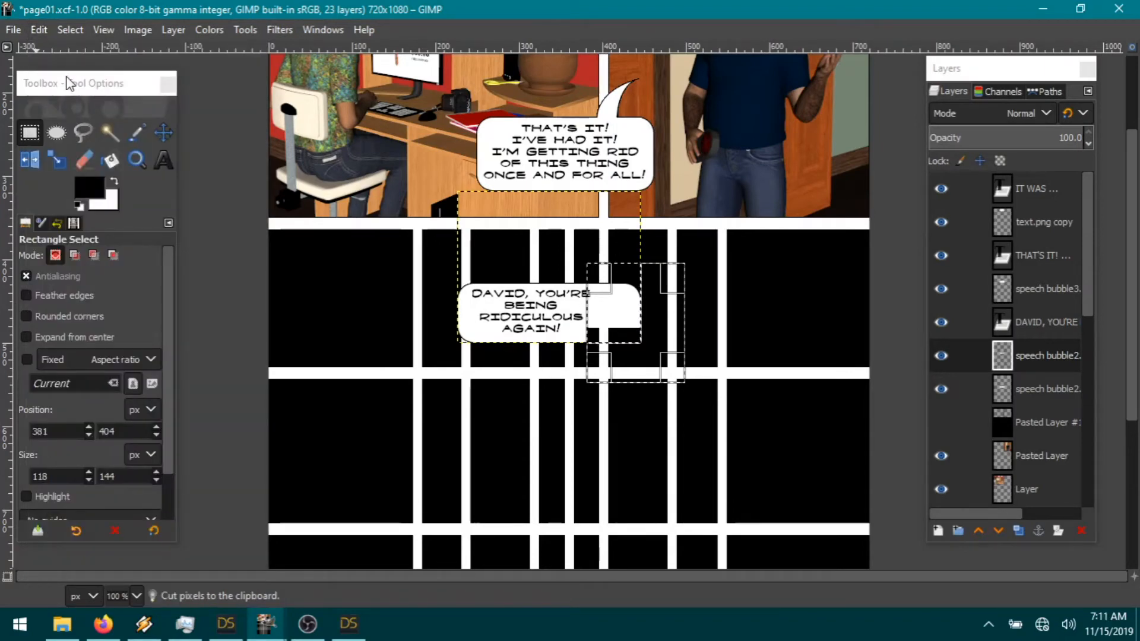
{"action": "left_click", "coordinate": [46, 35]}
{"action": "left_click", "coordinate": [73, 53]}
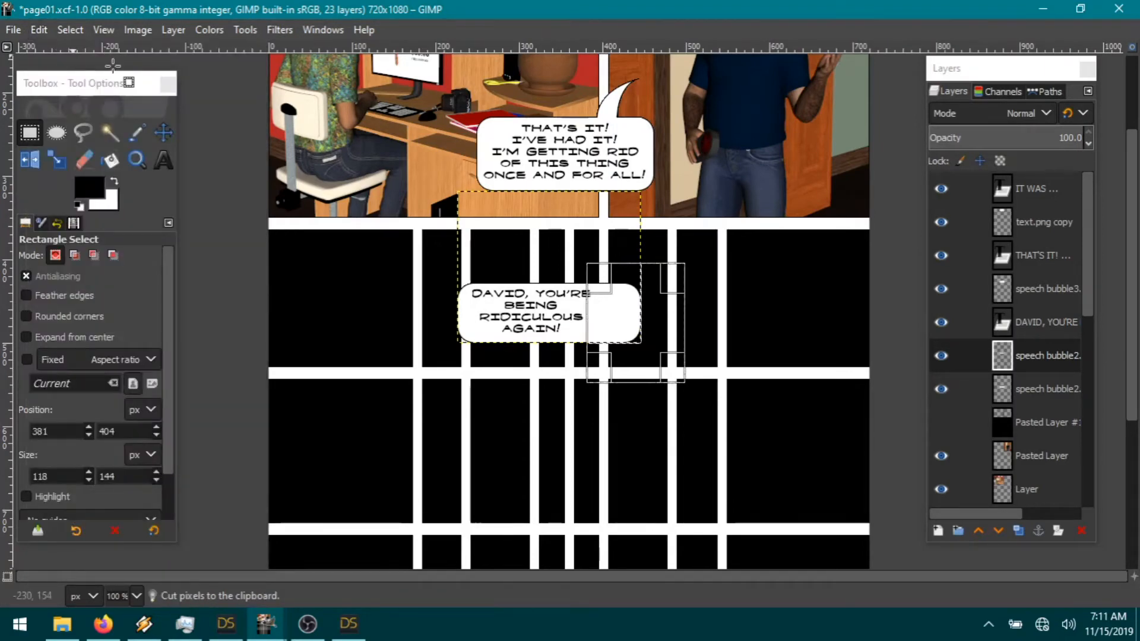
{"action": "right_click", "coordinate": [1071, 414]}
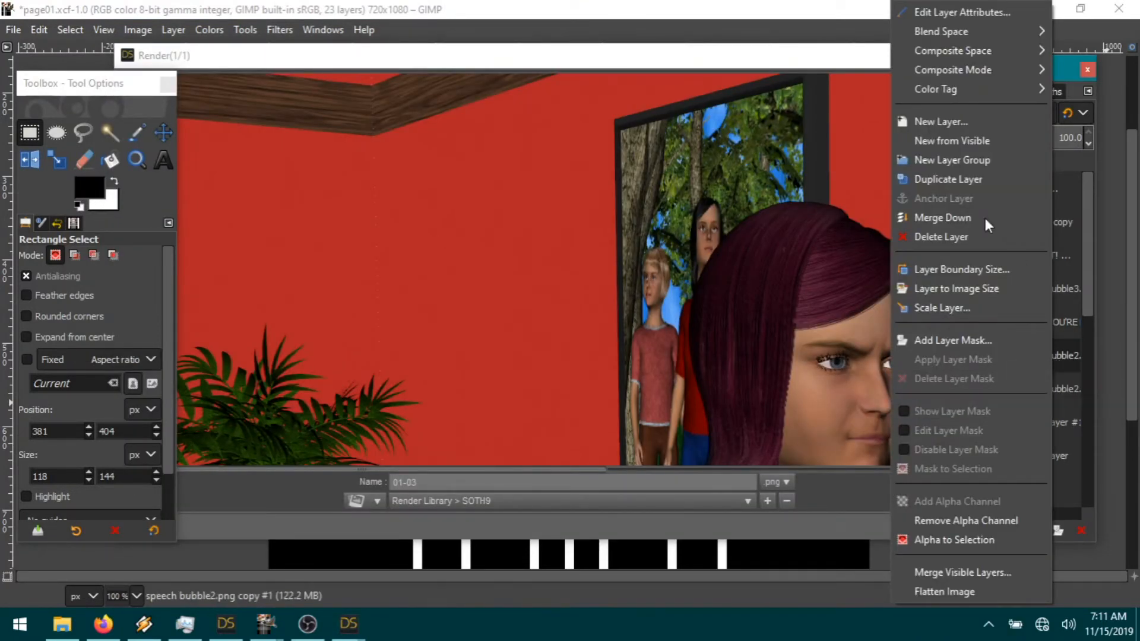
Step: Merge the flipped copy into the bubble, check the 01-03 render, and return to the GIMP page
{"action": "left_click", "coordinate": [966, 219]}
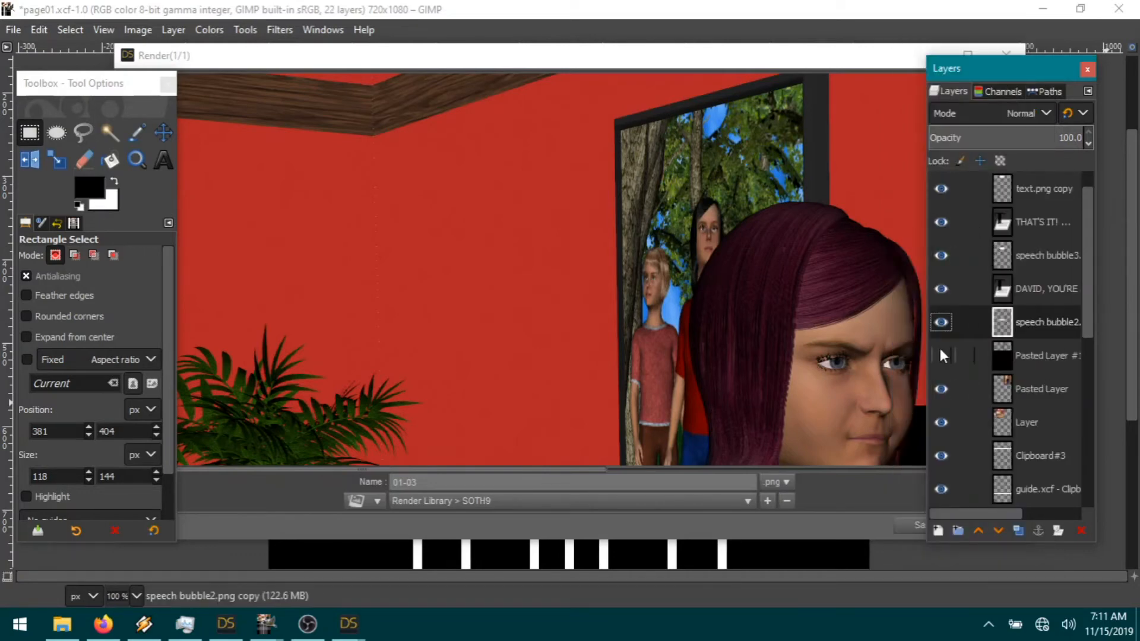
{"action": "left_click_drag", "start_coordinate": [713, 67], "coordinate": [622, 52]}
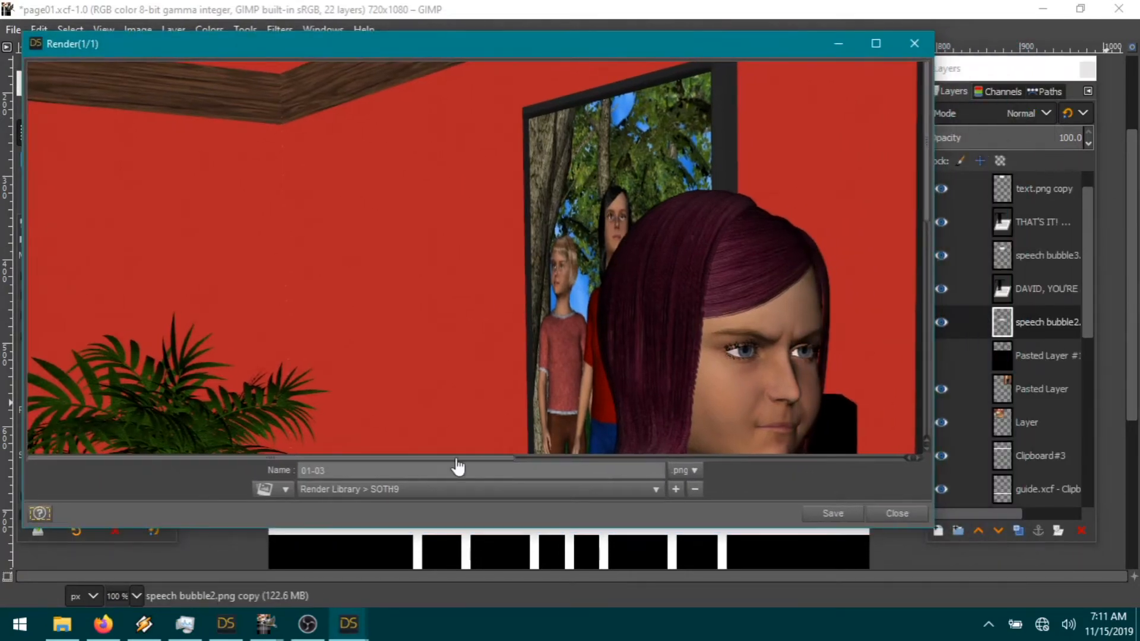
{"action": "left_click_drag", "start_coordinate": [413, 458], "coordinate": [683, 470]}
{"action": "scroll", "coordinate": [578, 404], "scroll_direction": "down", "scroll_amount": 5}
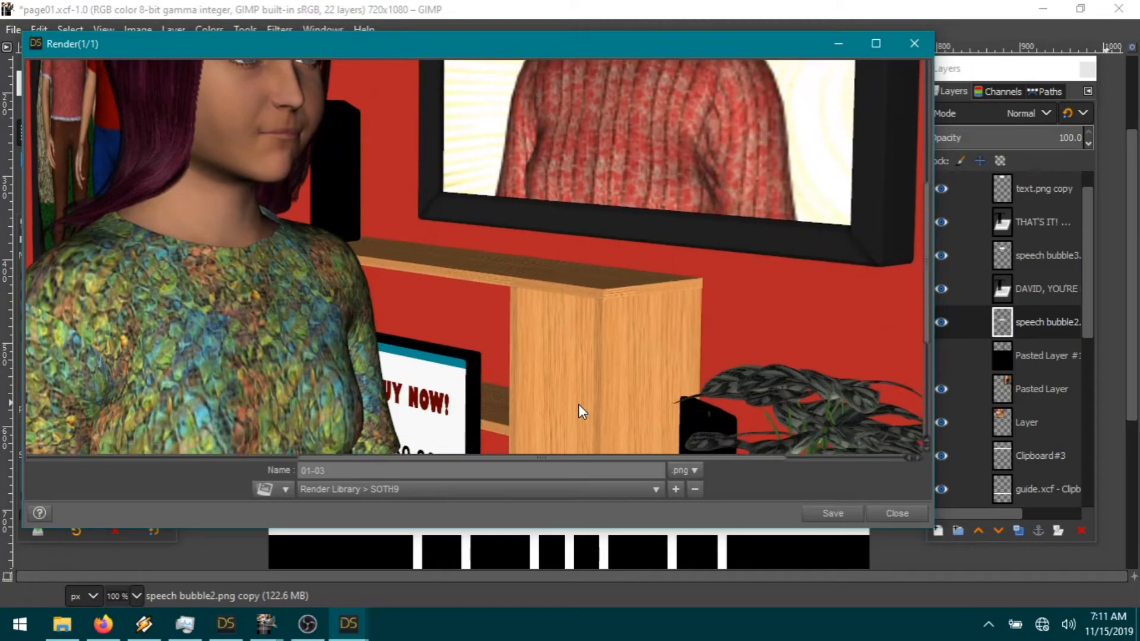
{"action": "scroll", "coordinate": [578, 403], "scroll_direction": "down", "scroll_amount": 3}
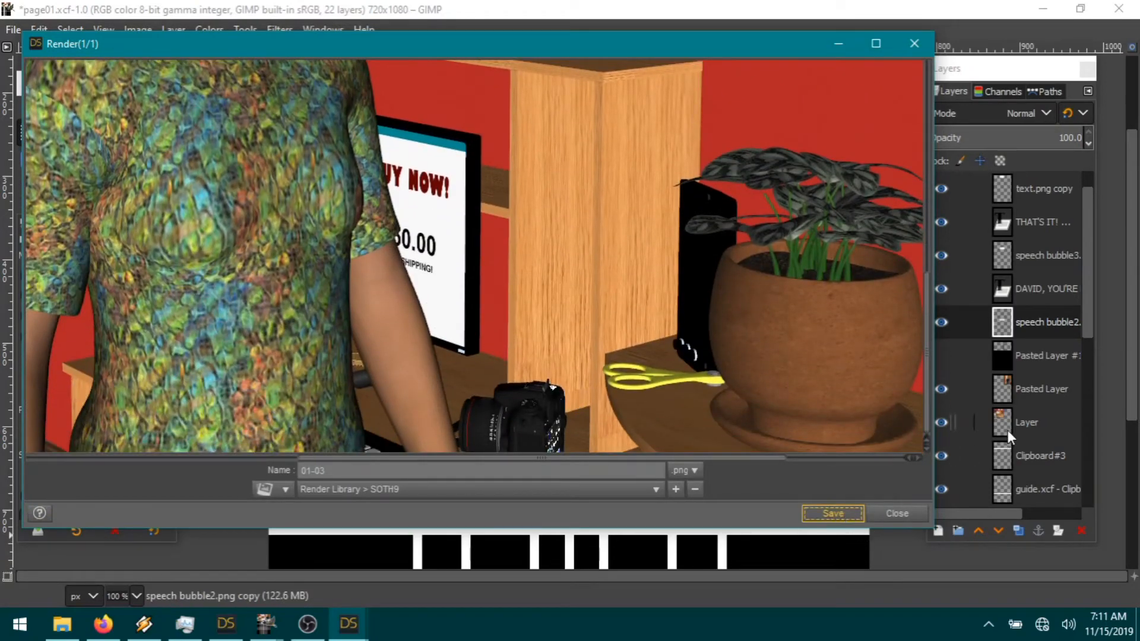
{"action": "left_click", "coordinate": [1039, 327]}
{"action": "left_click", "coordinate": [39, 29]}
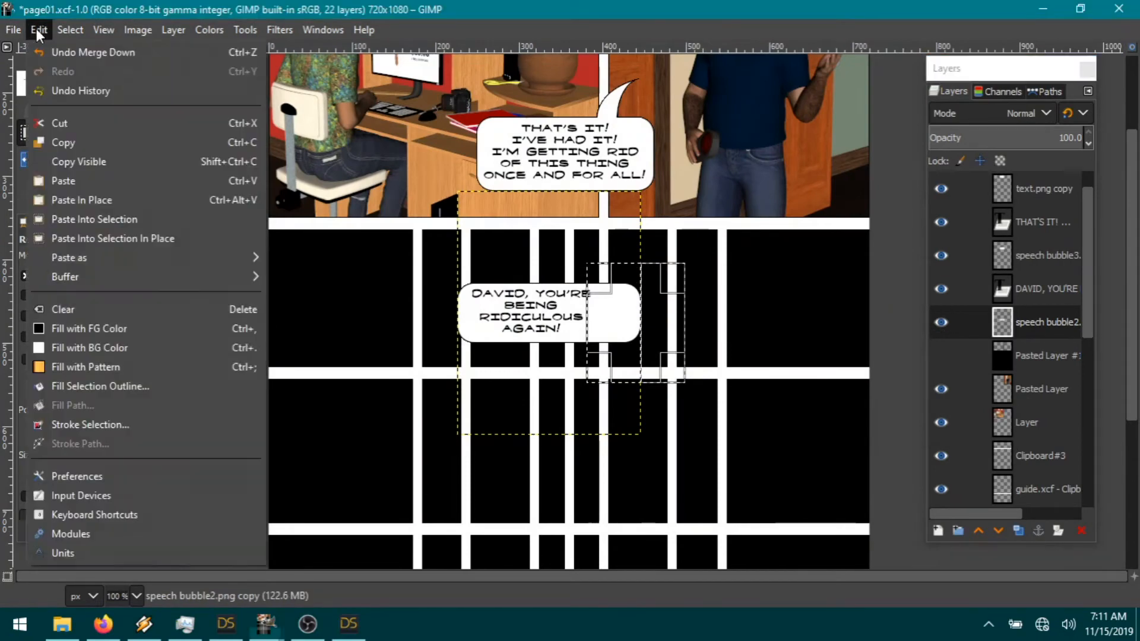
{"action": "left_click", "coordinate": [81, 123]}
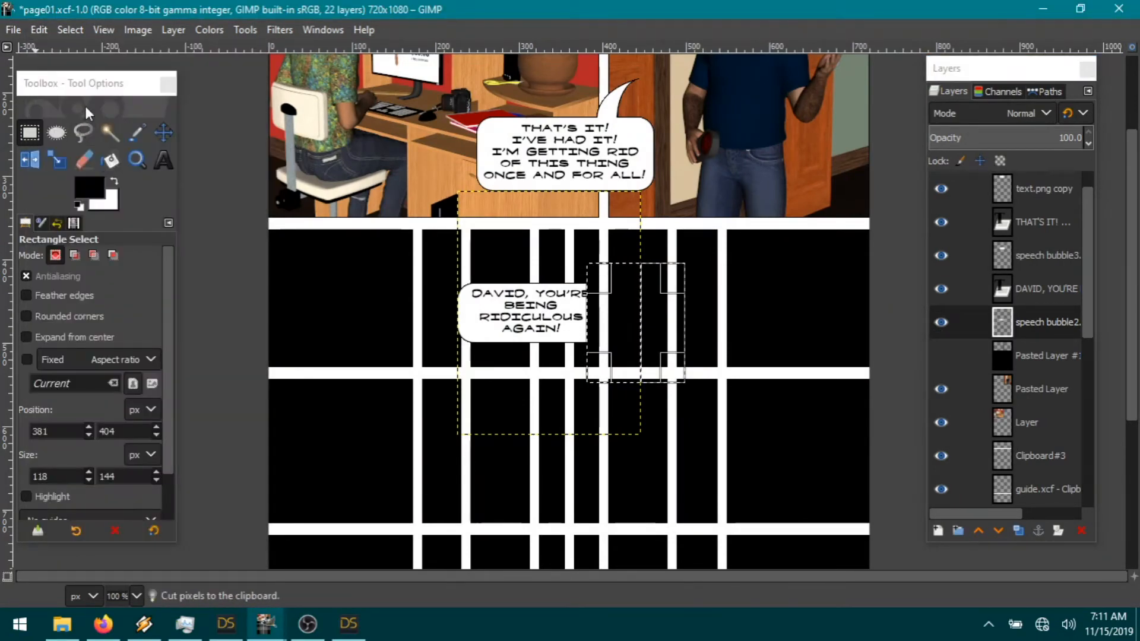
{"action": "left_click", "coordinate": [81, 30]}
{"action": "left_click", "coordinate": [85, 69]}
{"action": "left_click", "coordinate": [39, 29]}
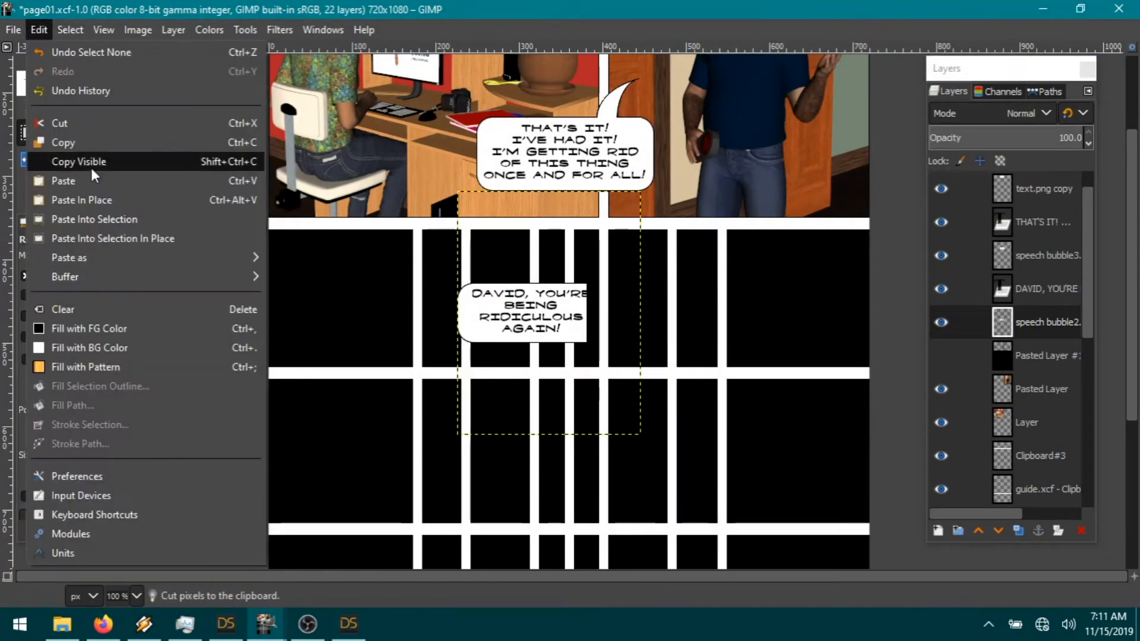
{"action": "left_click", "coordinate": [309, 277]}
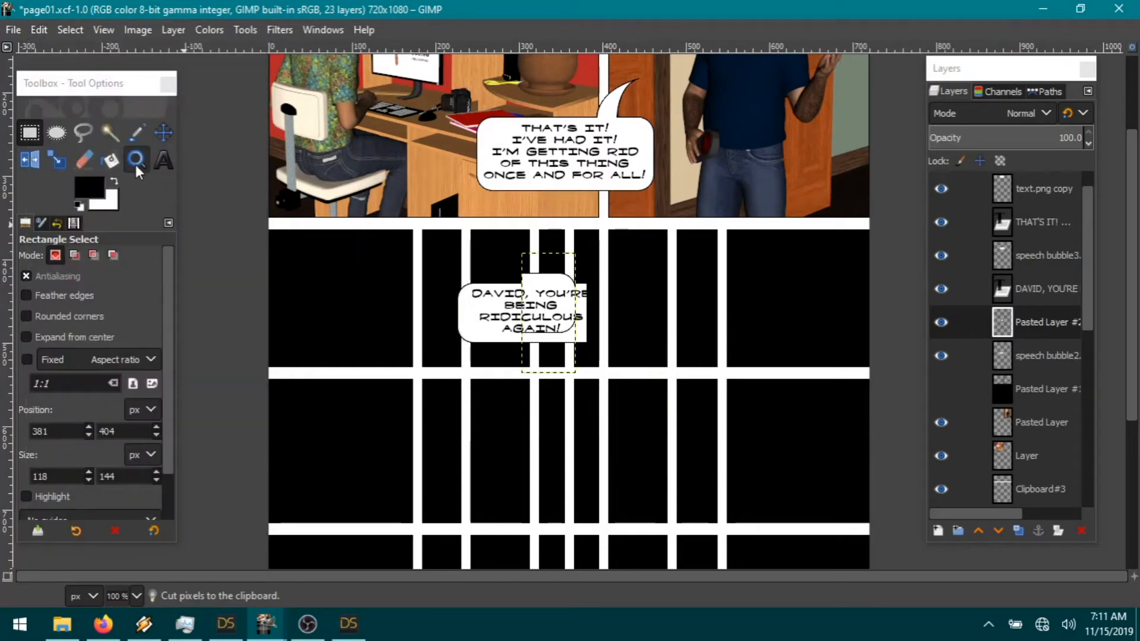
{"action": "left_click", "coordinate": [163, 132]}
{"action": "left_click_drag", "start_coordinate": [596, 308], "coordinate": [600, 305]}
{"action": "left_click", "coordinate": [1044, 426]}
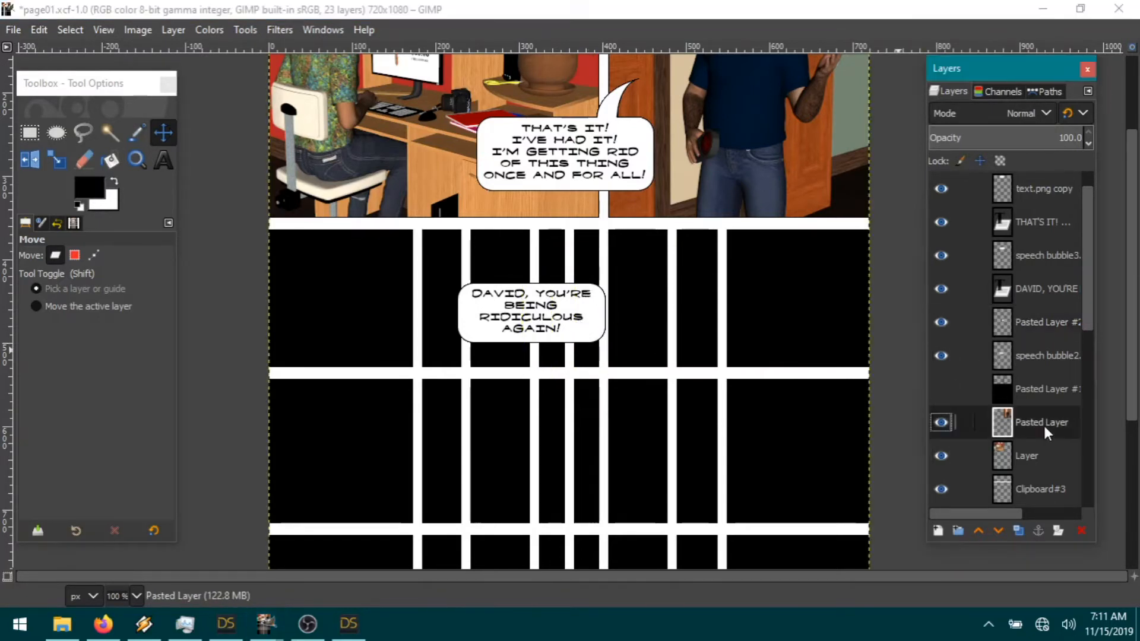
{"action": "right_click", "coordinate": [1022, 311]}
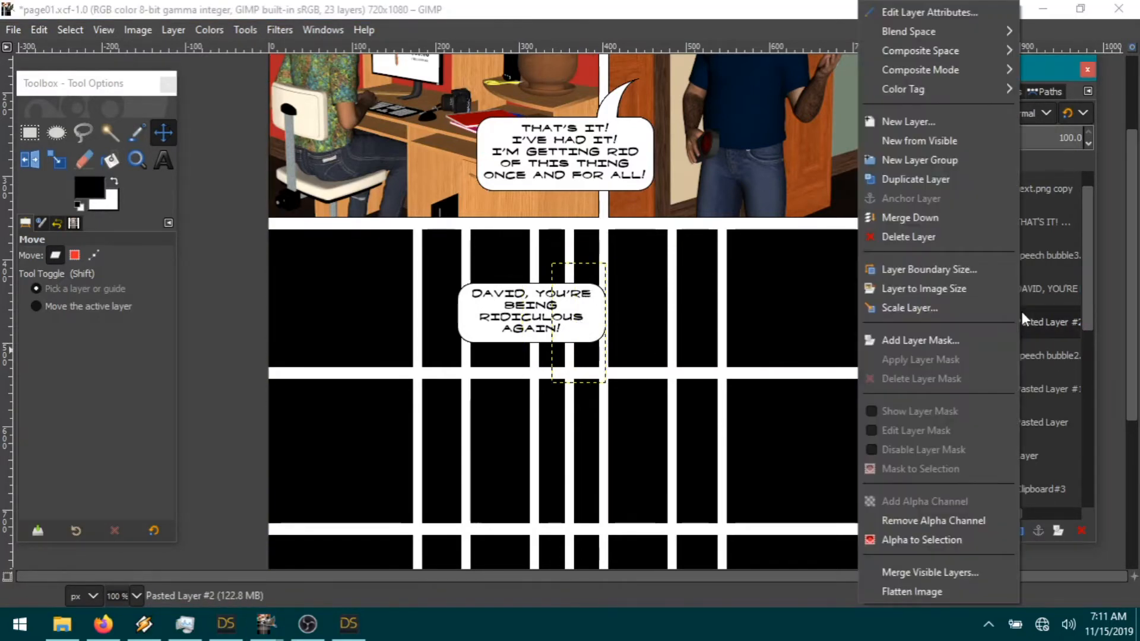
{"action": "left_click", "coordinate": [954, 231]}
{"action": "left_click", "coordinate": [16, 29]}
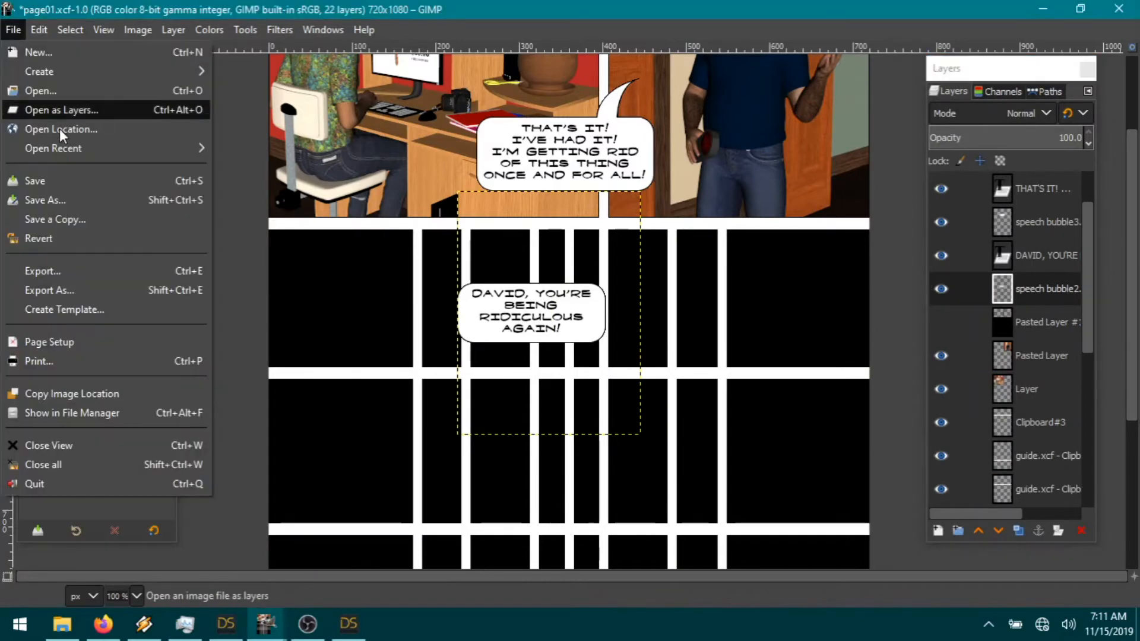
Step: Open 01-03.png from the SOTH9 folder as a layer and scale it to 33%
{"action": "left_click", "coordinate": [62, 111]}
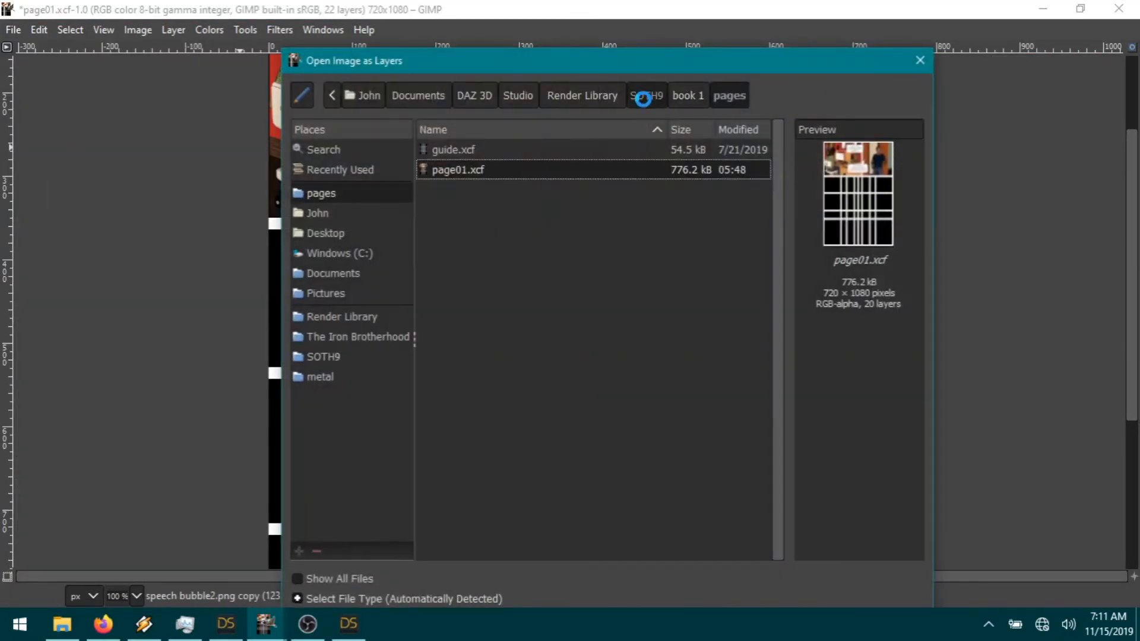
{"action": "left_click", "coordinate": [643, 98]}
{"action": "double_click", "coordinate": [456, 251]}
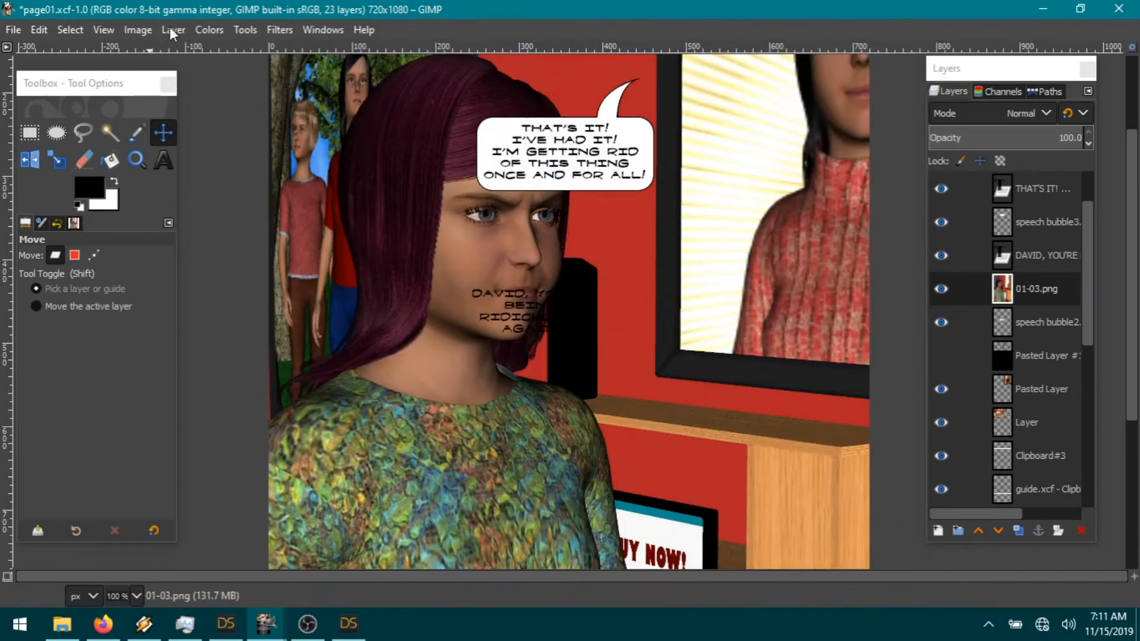
{"action": "left_click", "coordinate": [169, 30]}
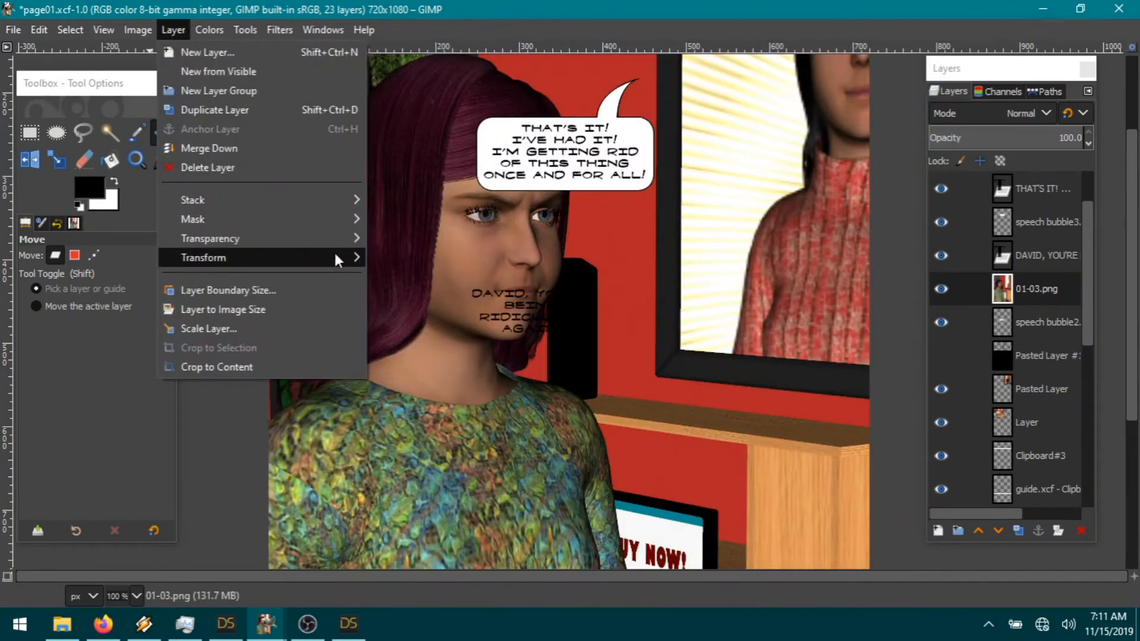
{"action": "left_click", "coordinate": [209, 333]}
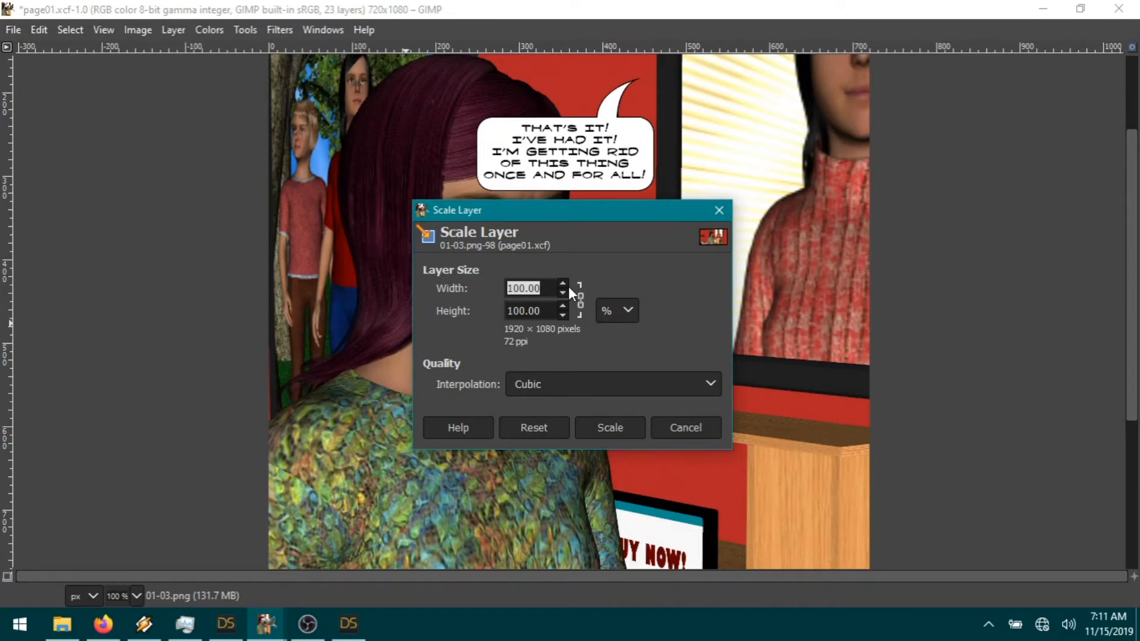
{"action": "type", "text": "33"}
{"action": "left_click", "coordinate": [547, 312]}
{"action": "left_click", "coordinate": [611, 430]}
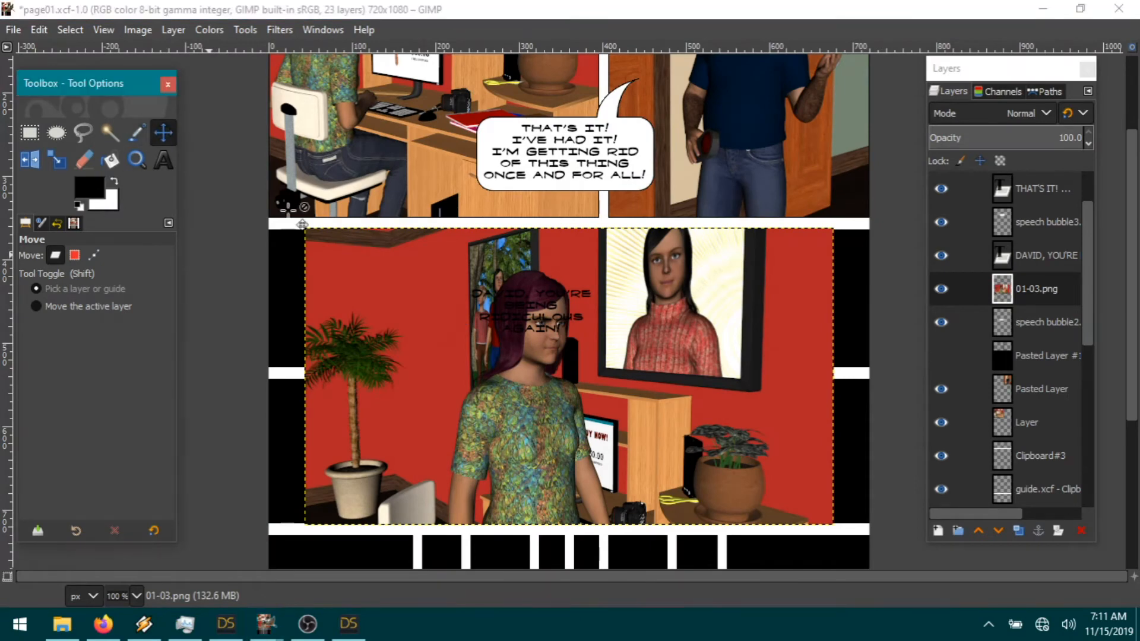
Step: Shift the render left to the page edge and place its layer beneath the speech bubble
{"action": "left_click_drag", "start_coordinate": [579, 404], "coordinate": [416, 405]}
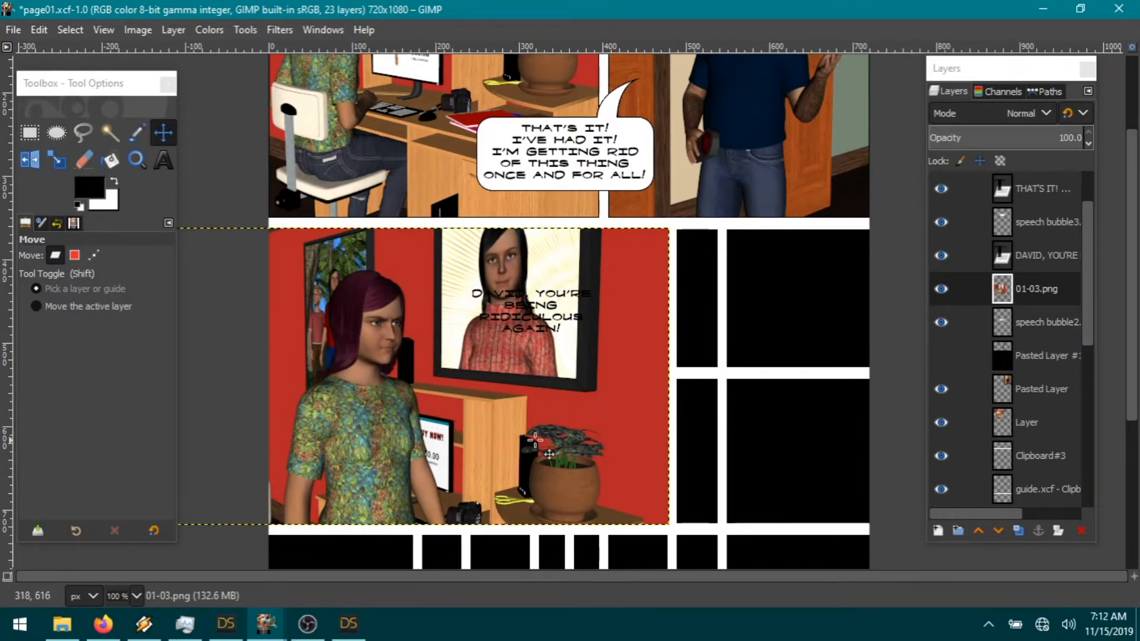
{"action": "left_click_drag", "start_coordinate": [1033, 297], "coordinate": [1036, 339]}
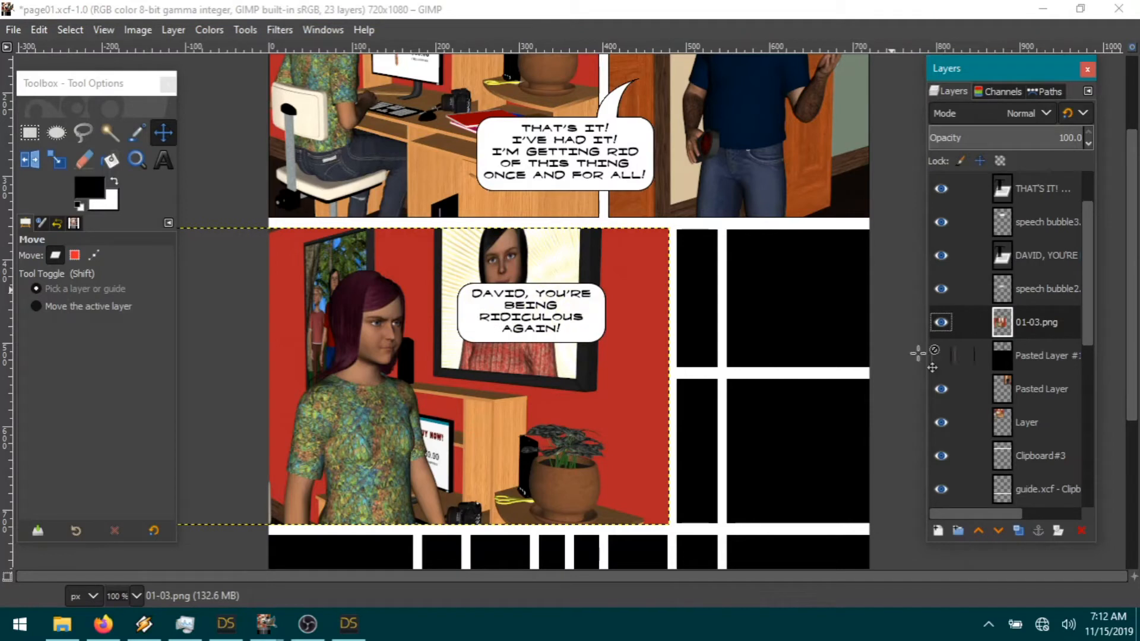
{"action": "left_click", "coordinate": [30, 132]}
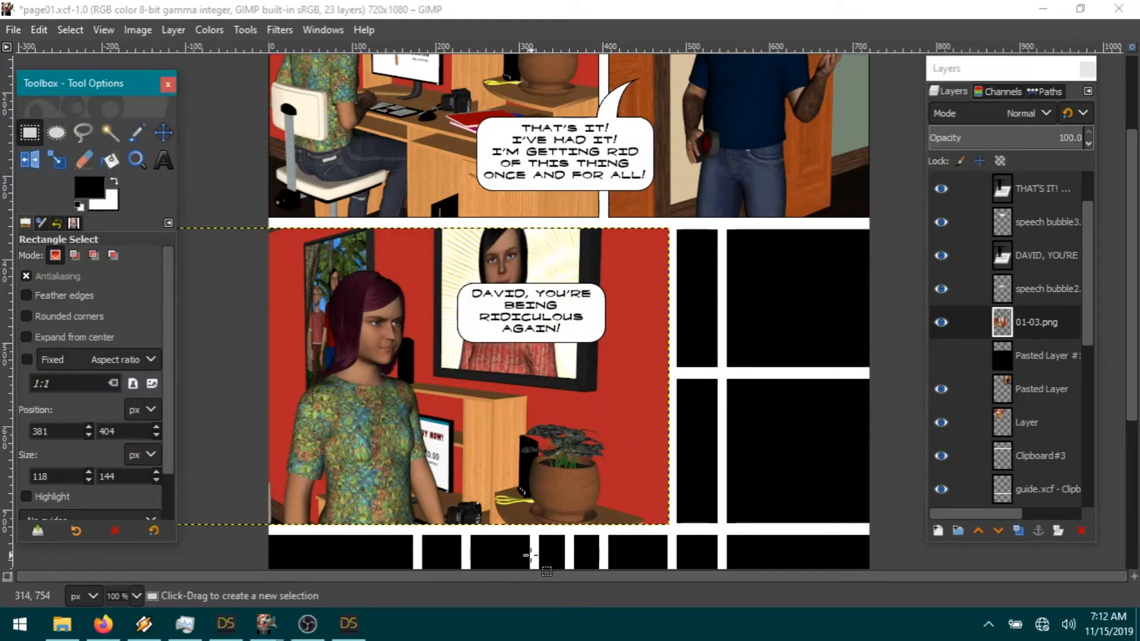
Step: Cut away the part of the render extending right of the left panel
{"action": "left_click_drag", "start_coordinate": [530, 556], "coordinate": [841, 132]}
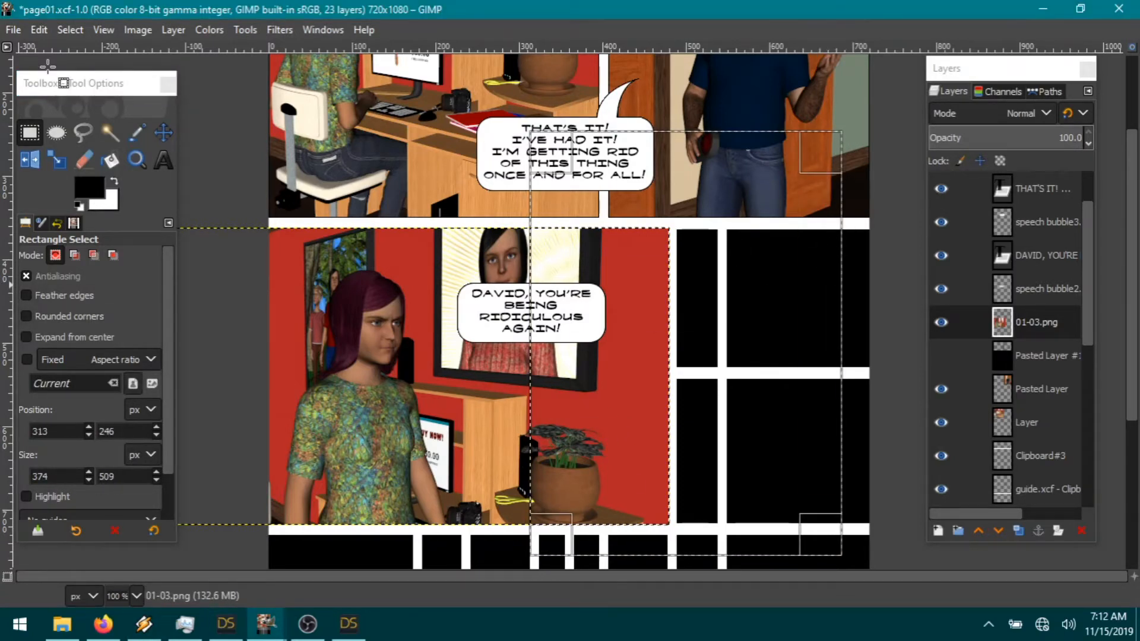
{"action": "left_click", "coordinate": [40, 30]}
{"action": "left_click", "coordinate": [43, 120]}
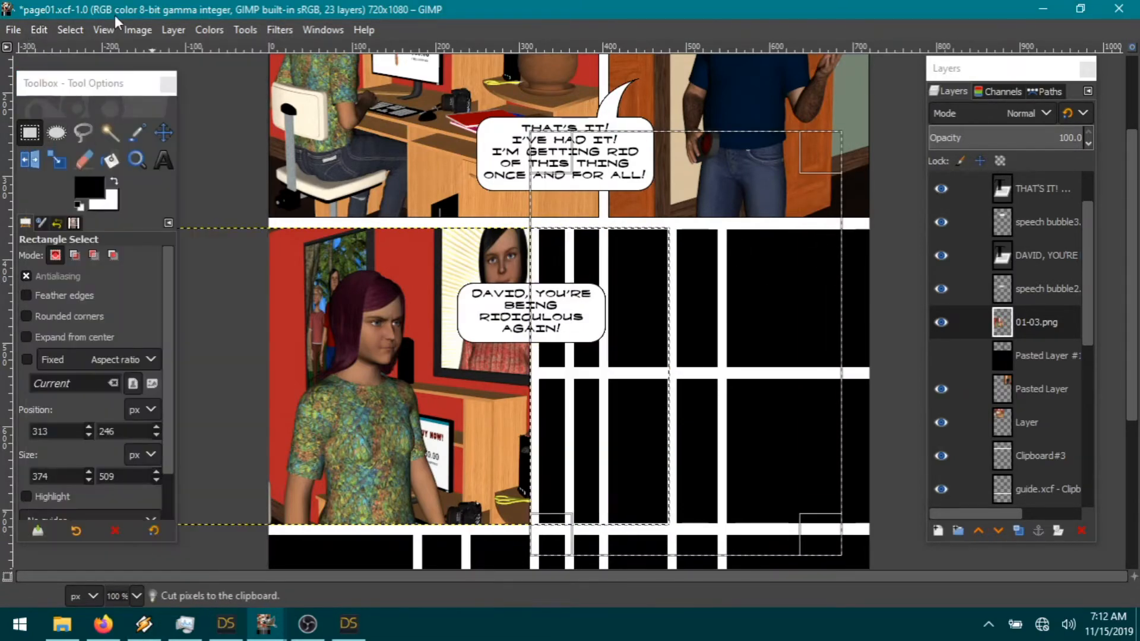
{"action": "left_click", "coordinate": [62, 33]}
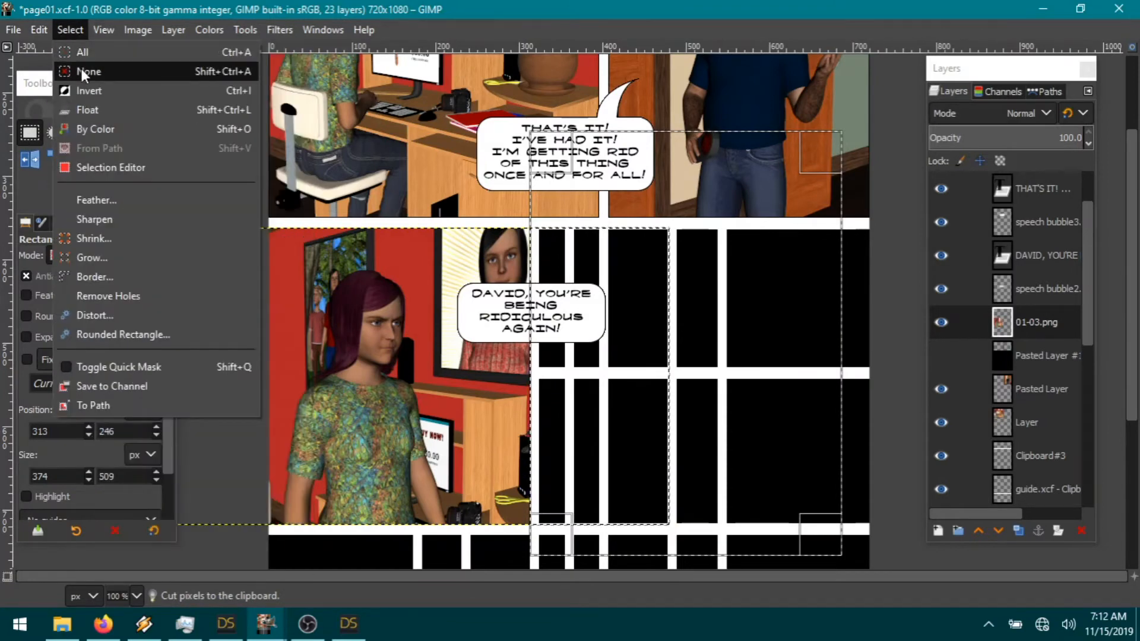
{"action": "left_click", "coordinate": [80, 70]}
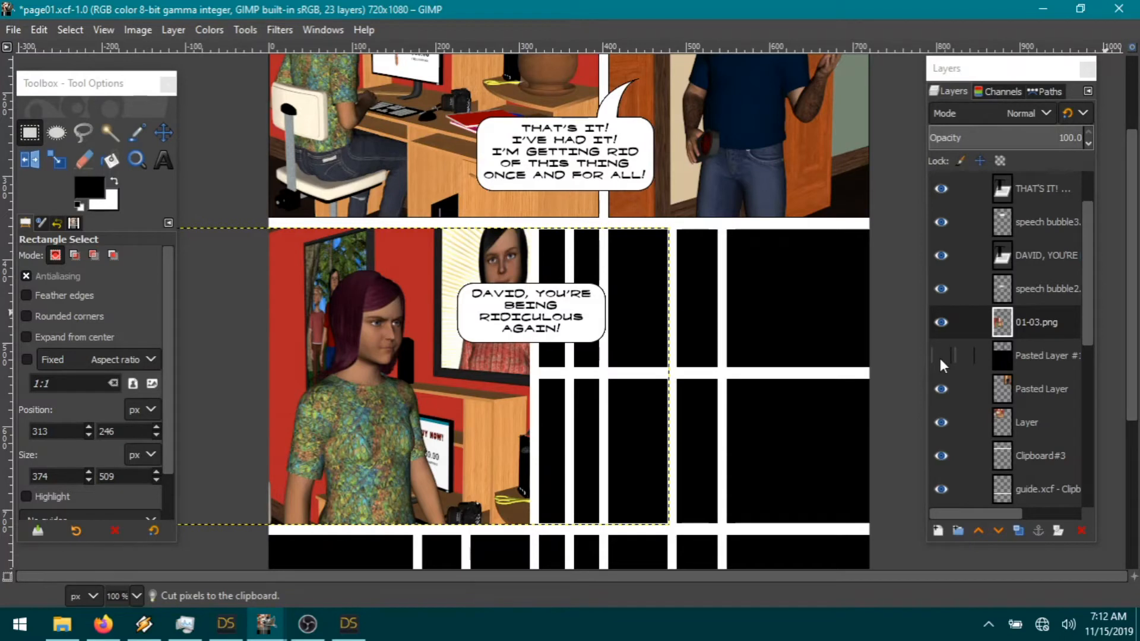
Step: Move the speech bubble and DAVID text up and left, centering the text in the bubble
{"action": "left_click", "coordinate": [163, 132]}
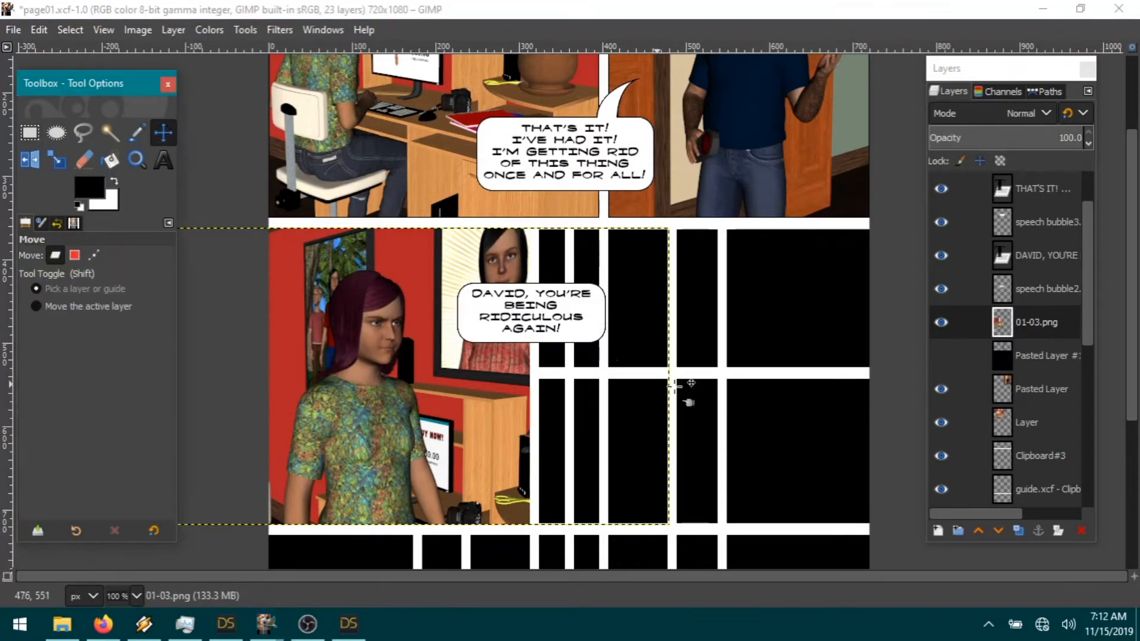
{"action": "left_click_drag", "start_coordinate": [589, 328], "coordinate": [558, 305]}
{"action": "left_click", "coordinate": [1045, 322]}
{"action": "left_click", "coordinate": [1046, 255]}
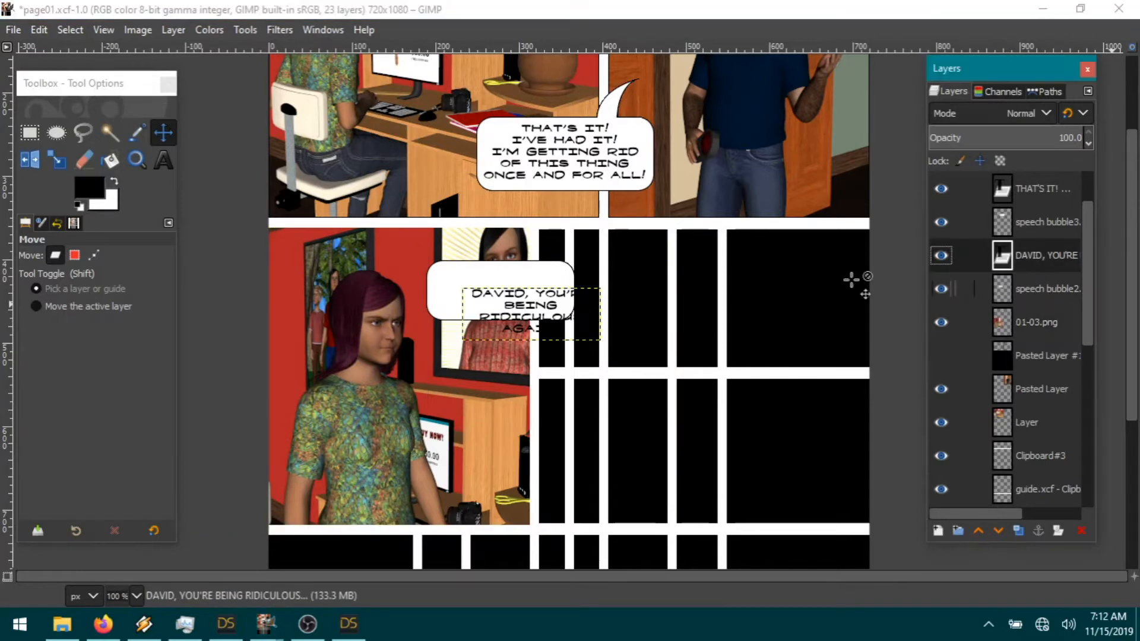
{"action": "left_click", "coordinate": [569, 329]}
{"action": "left_click_drag", "start_coordinate": [569, 329], "coordinate": [505, 291]}
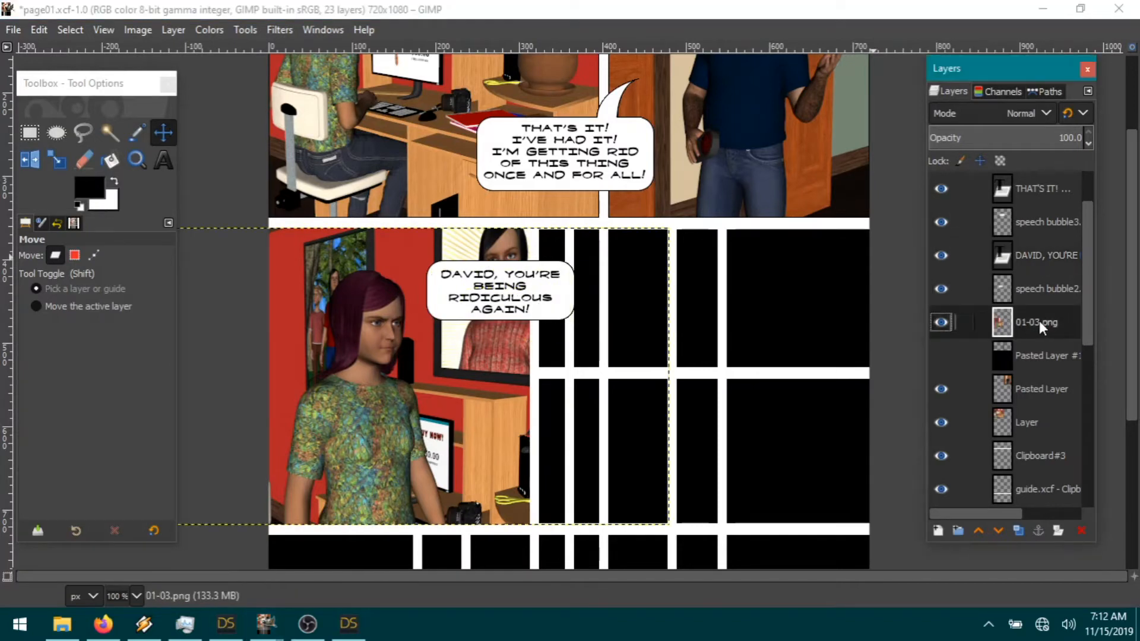
{"action": "left_click", "coordinate": [557, 306]}
{"action": "left_click", "coordinate": [556, 307]}
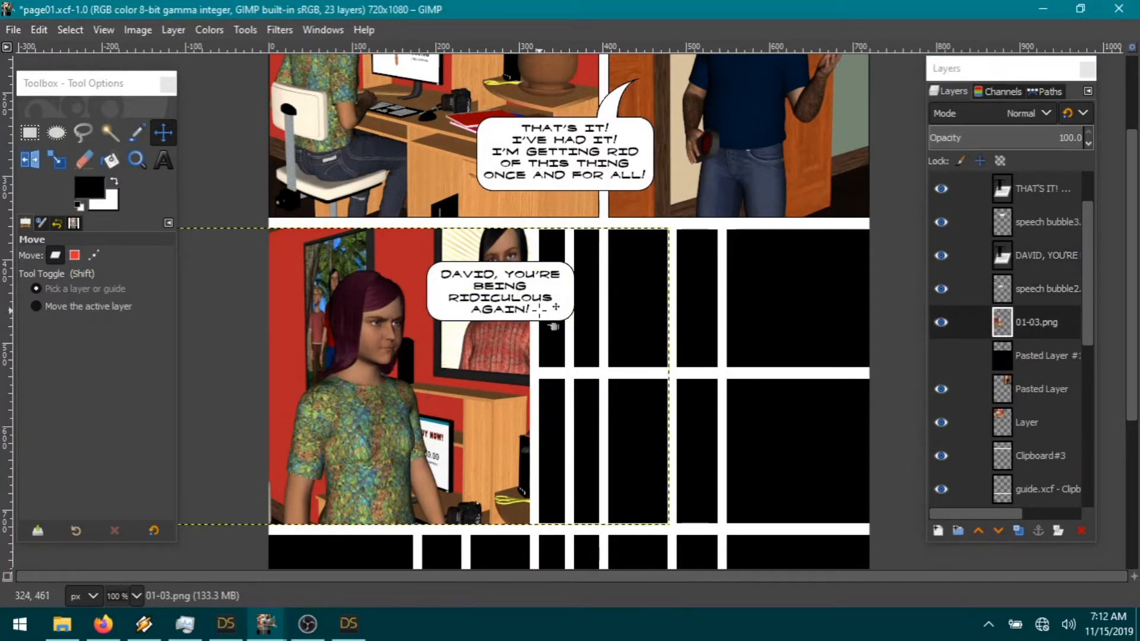
{"action": "left_click", "coordinate": [560, 308]}
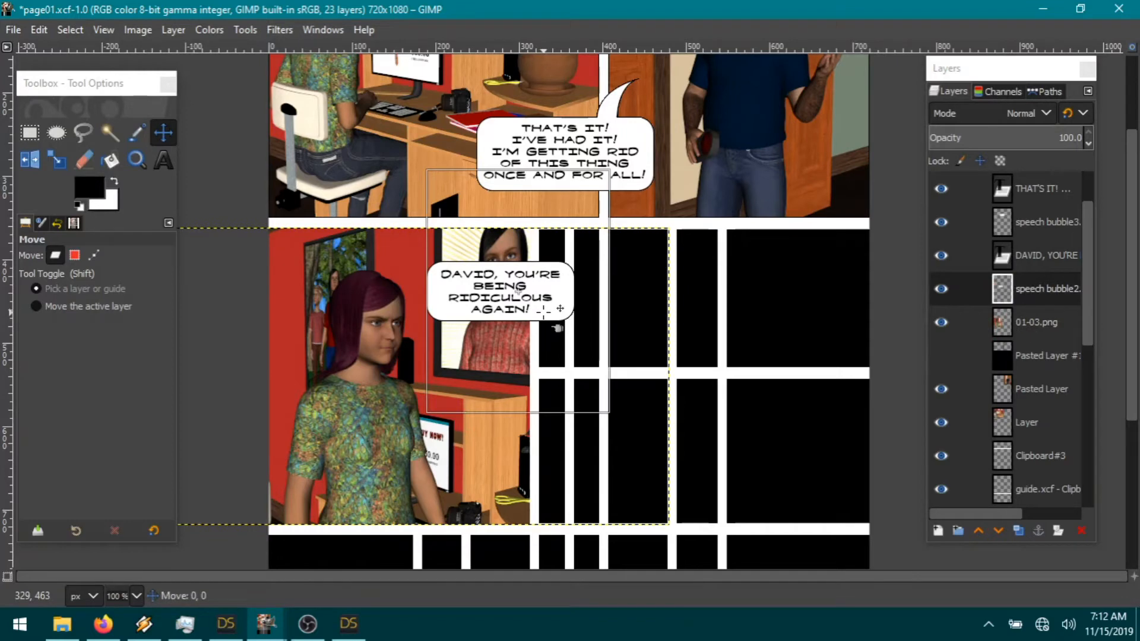
{"action": "left_click", "coordinate": [560, 308]}
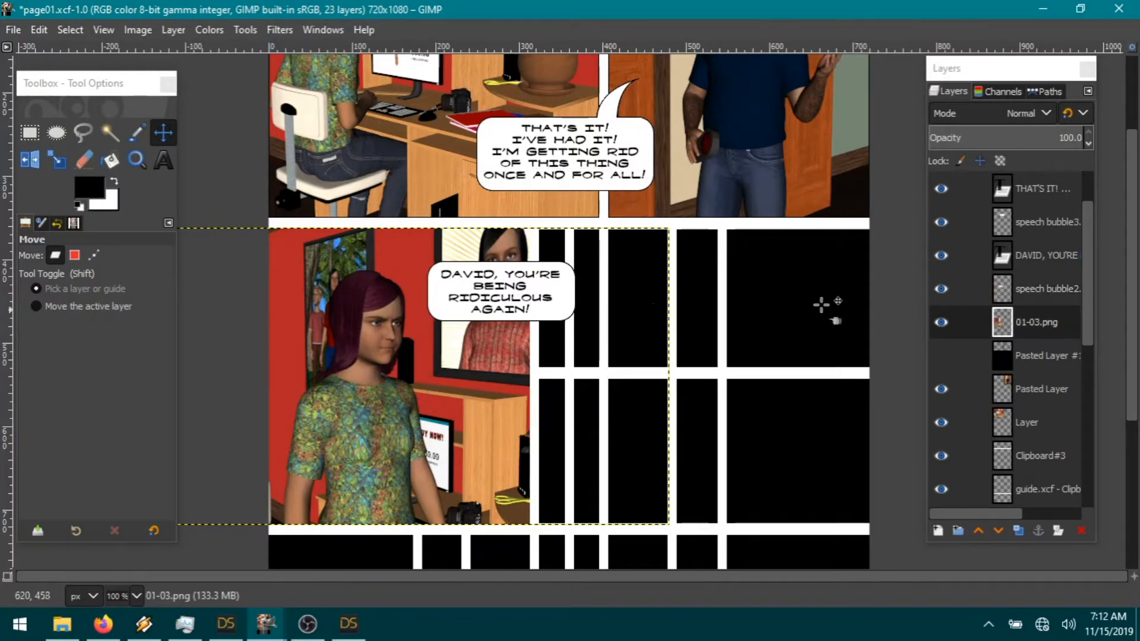
Step: In DAZ Studio, hide Allison's room furniture, then select and frame 72 David
{"action": "left_click", "coordinate": [348, 623]}
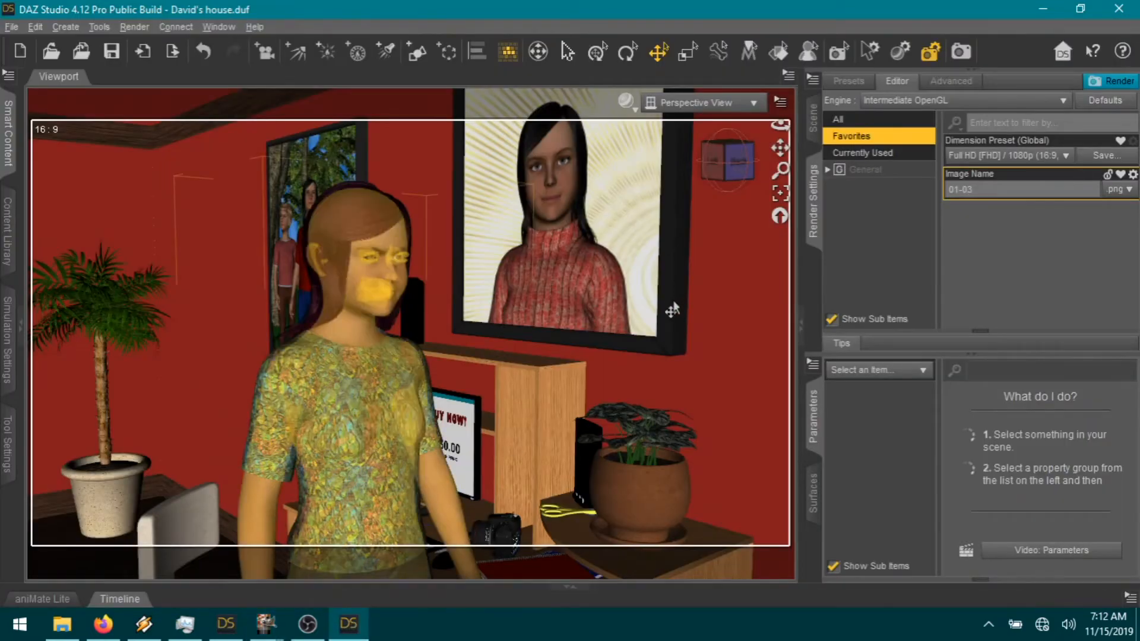
{"action": "left_click", "coordinate": [814, 119]}
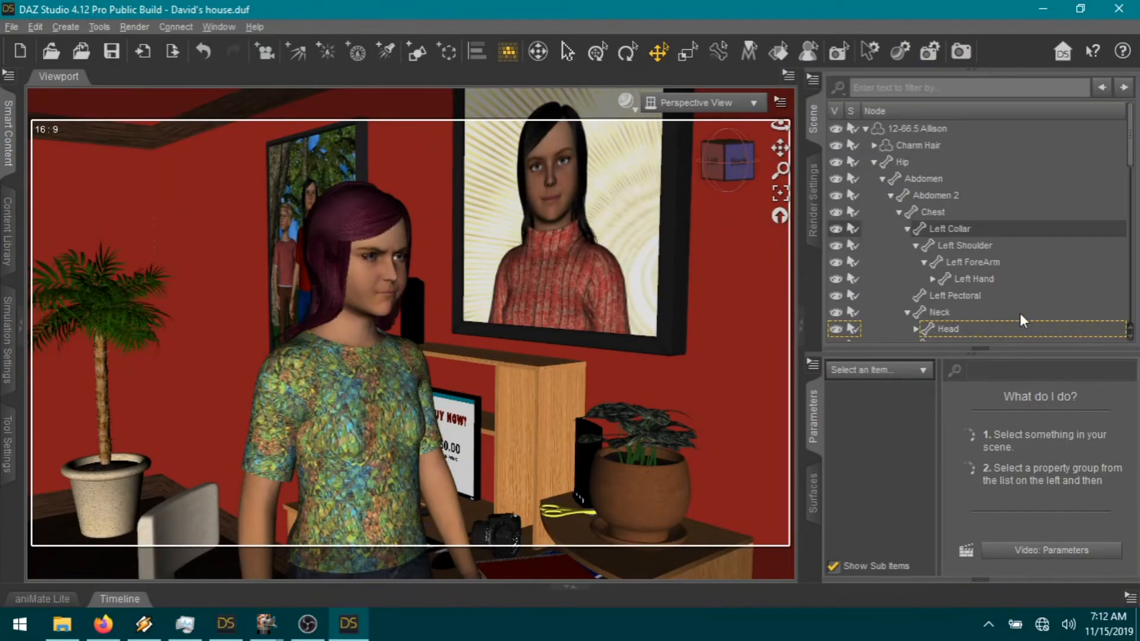
{"action": "left_click", "coordinate": [866, 128]}
{"action": "scroll", "coordinate": [1017, 268], "scroll_direction": "down", "scroll_amount": 2}
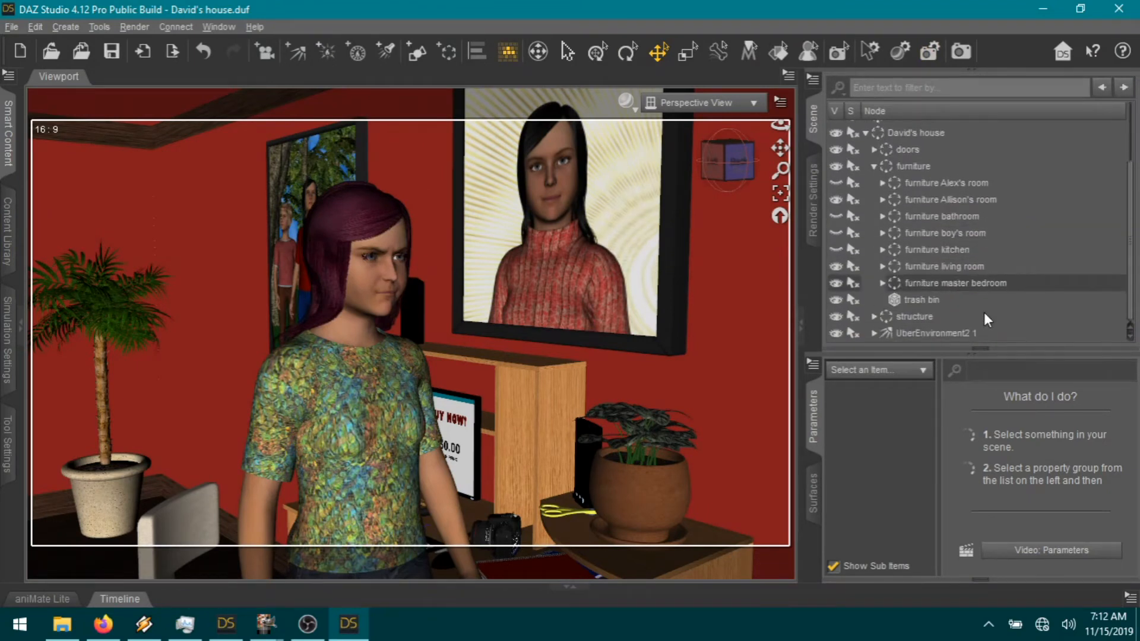
{"action": "left_click", "coordinate": [838, 200]}
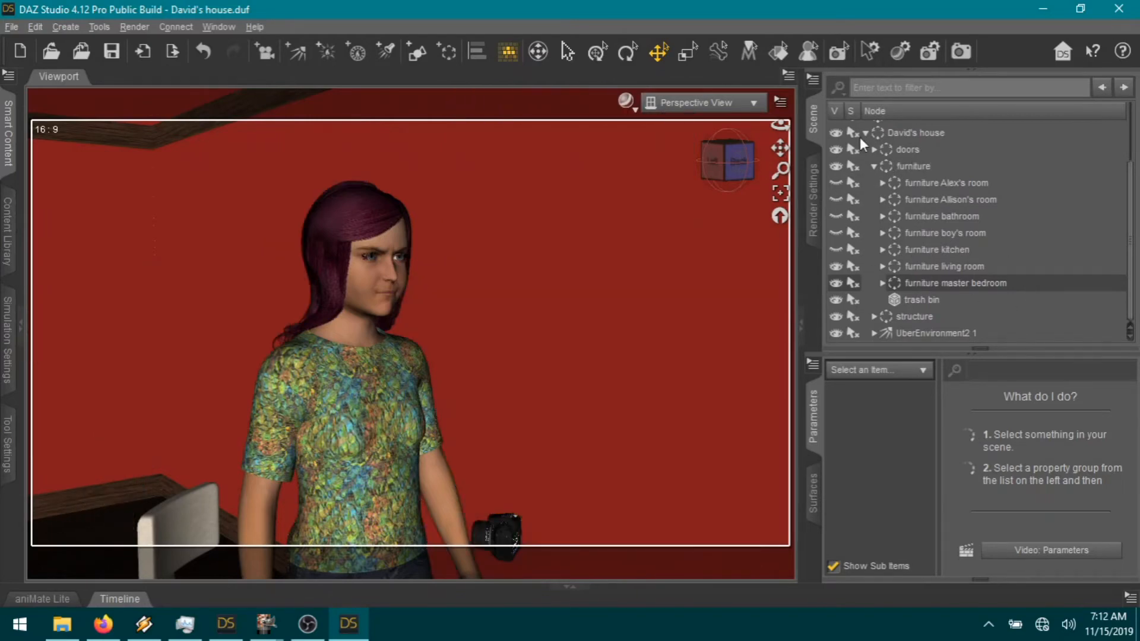
{"action": "scroll", "coordinate": [935, 232], "scroll_direction": "up", "scroll_amount": 2}
{"action": "left_click", "coordinate": [915, 144]}
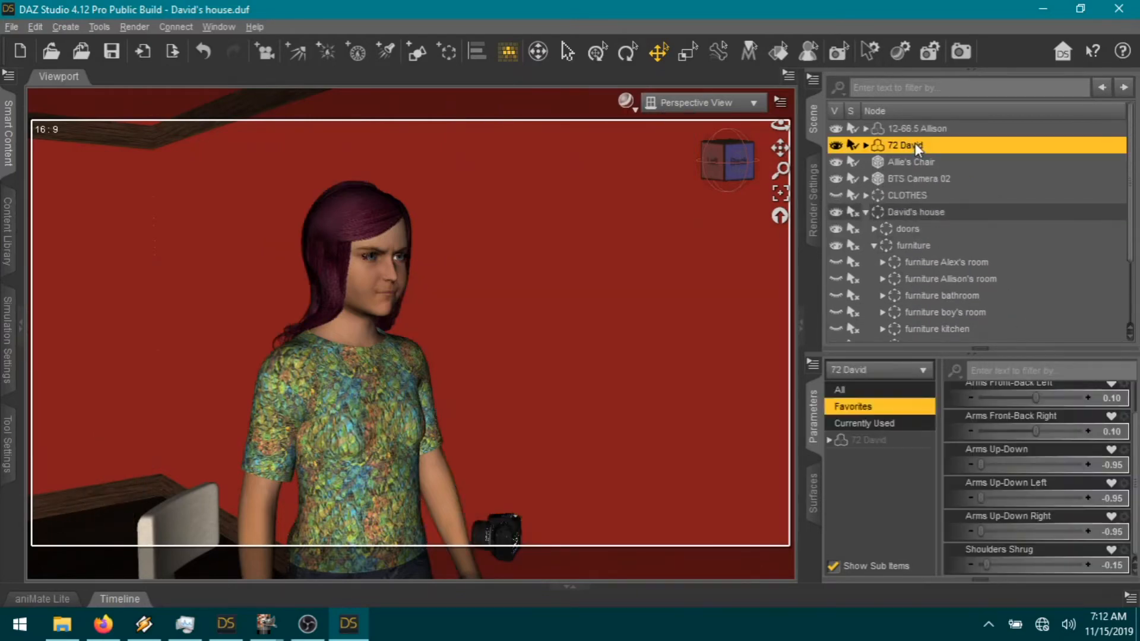
{"action": "left_click", "coordinate": [781, 195]}
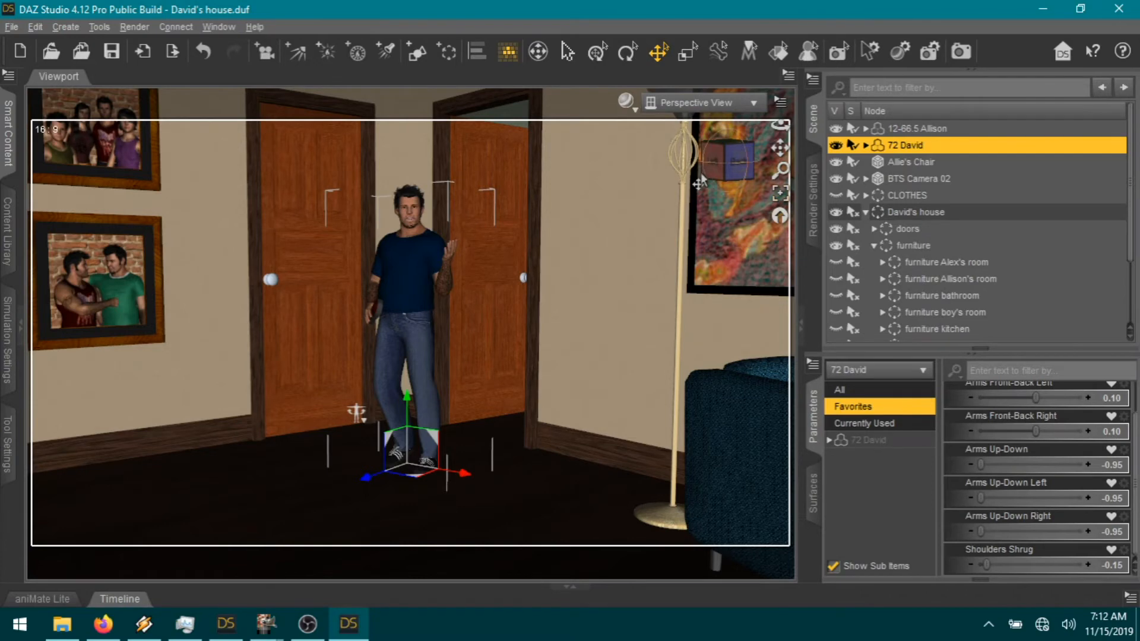
Step: Move David to the right side of the living room
{"action": "left_click_drag", "start_coordinate": [698, 180], "coordinate": [725, 185]}
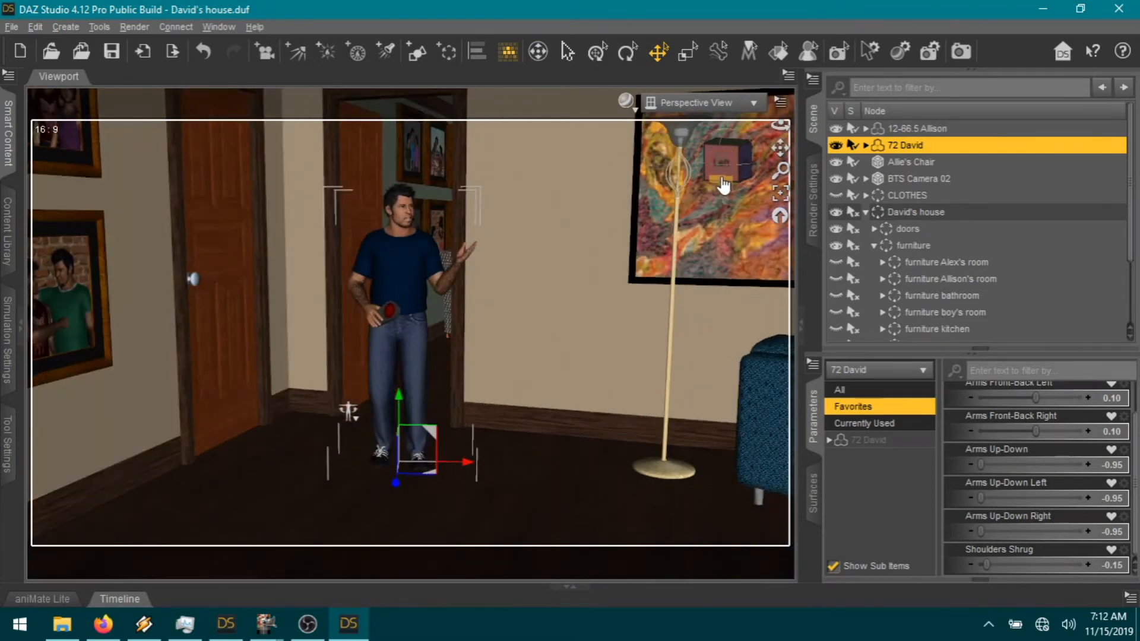
{"action": "left_click_drag", "start_coordinate": [780, 147], "coordinate": [686, 104]}
{"action": "left_click_drag", "start_coordinate": [596, 275], "coordinate": [514, 244]}
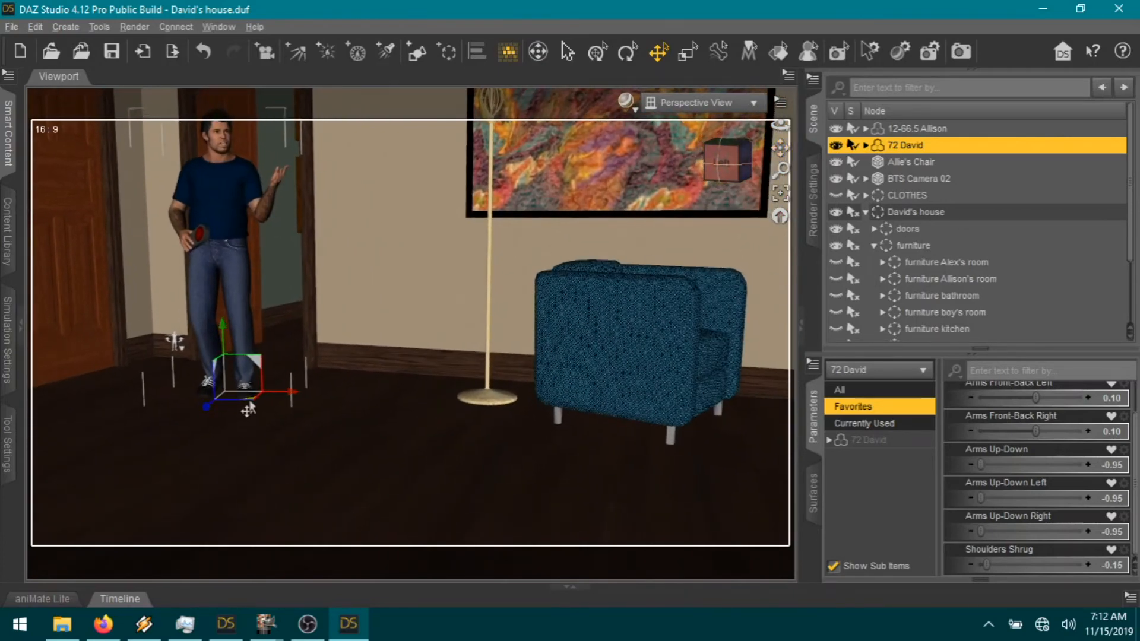
{"action": "mouse_move", "coordinate": [380, 454]}
{"action": "left_mouse_down"}
{"action": "mouse_move", "coordinate": [570, 416]}
{"action": "mouse_move", "coordinate": [647, 380]}
{"action": "mouse_move", "coordinate": [659, 358]}
{"action": "left_mouse_up"}
{"action": "scroll", "coordinate": [660, 358], "scroll_direction": "down", "scroll_amount": 2}
{"action": "left_click_drag", "start_coordinate": [781, 147], "coordinate": [667, 222]}
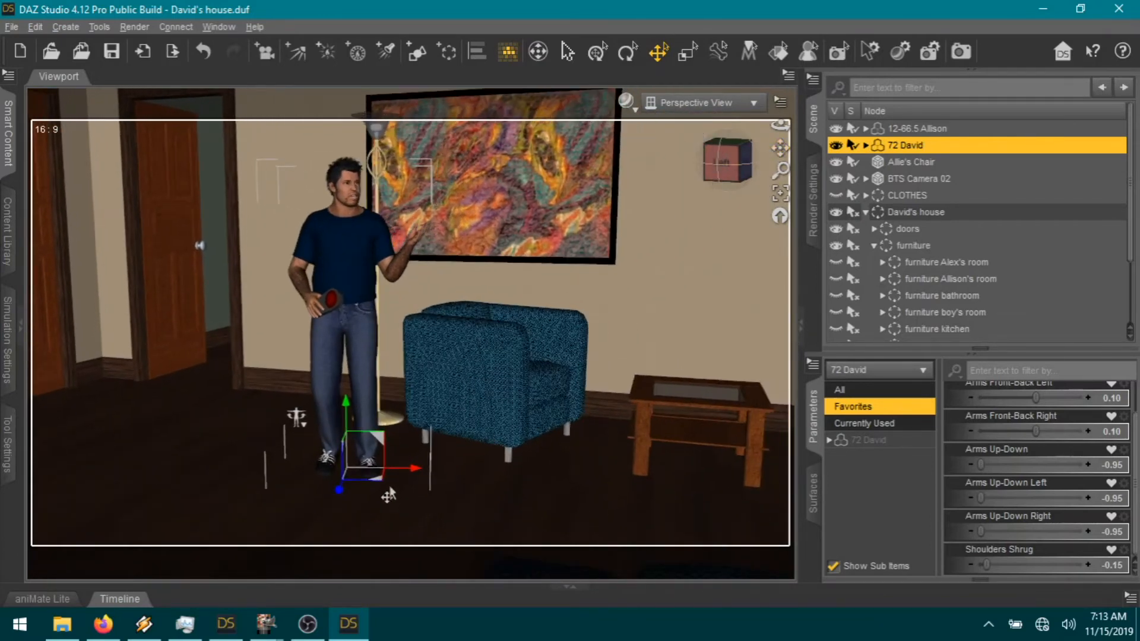
{"action": "left_click_drag", "start_coordinate": [378, 488], "coordinate": [785, 521]}
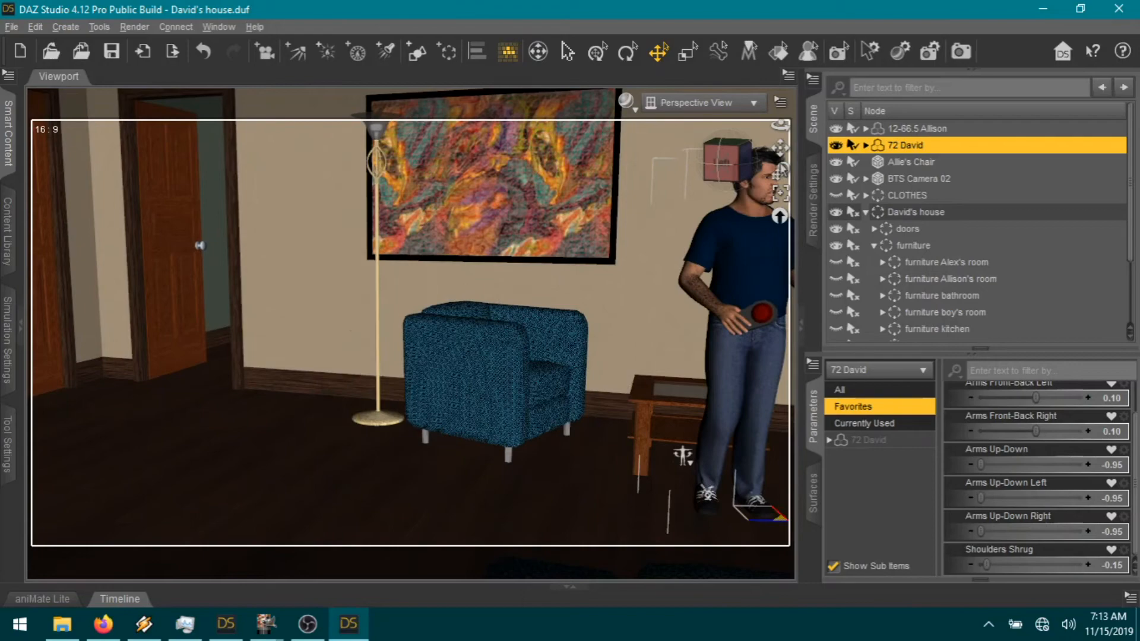
Step: Move David across the floor beside the stained-glass doors and frame him
{"action": "mouse_move", "coordinate": [780, 149]}
{"action": "left_mouse_down"}
{"action": "mouse_move", "coordinate": [675, 164]}
{"action": "mouse_move", "coordinate": [237, 94]}
{"action": "left_mouse_up"}
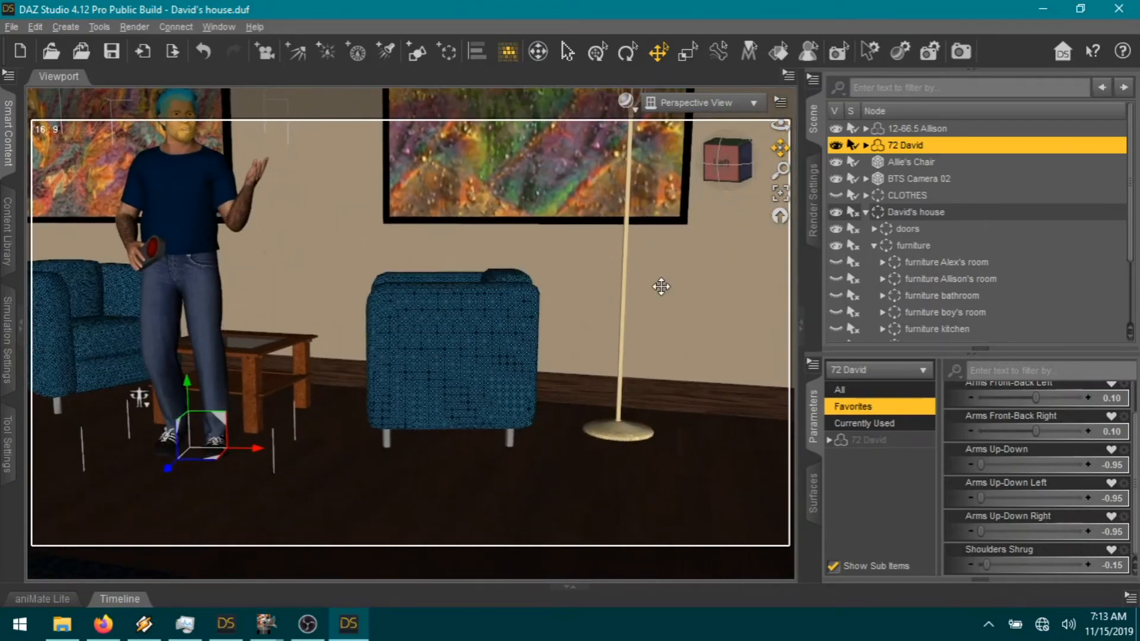
{"action": "scroll", "coordinate": [631, 385], "scroll_direction": "down", "scroll_amount": 3}
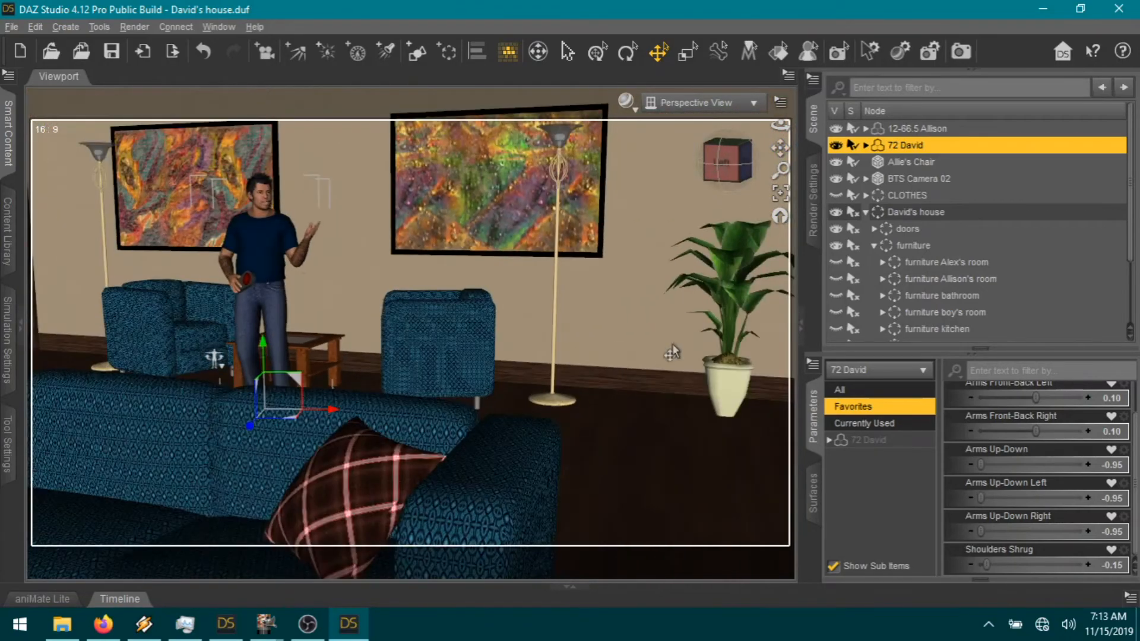
{"action": "mouse_move", "coordinate": [722, 161]}
{"action": "left_mouse_down"}
{"action": "mouse_move", "coordinate": [802, 177]}
{"action": "mouse_move", "coordinate": [652, 150]}
{"action": "left_mouse_up"}
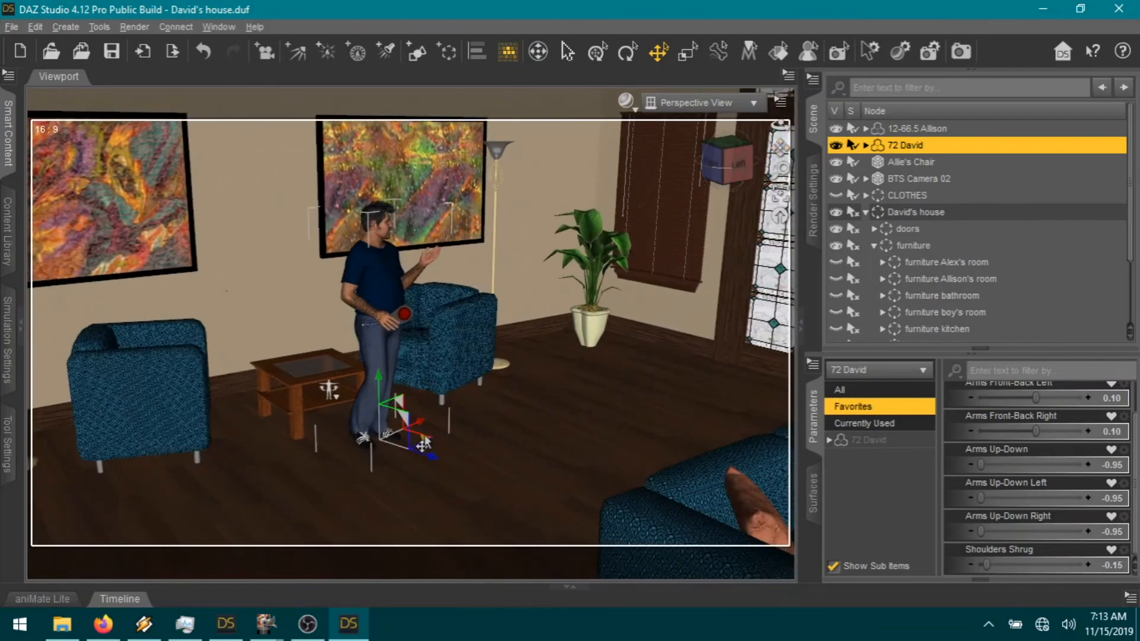
{"action": "left_click_drag", "start_coordinate": [433, 449], "coordinate": [790, 418]}
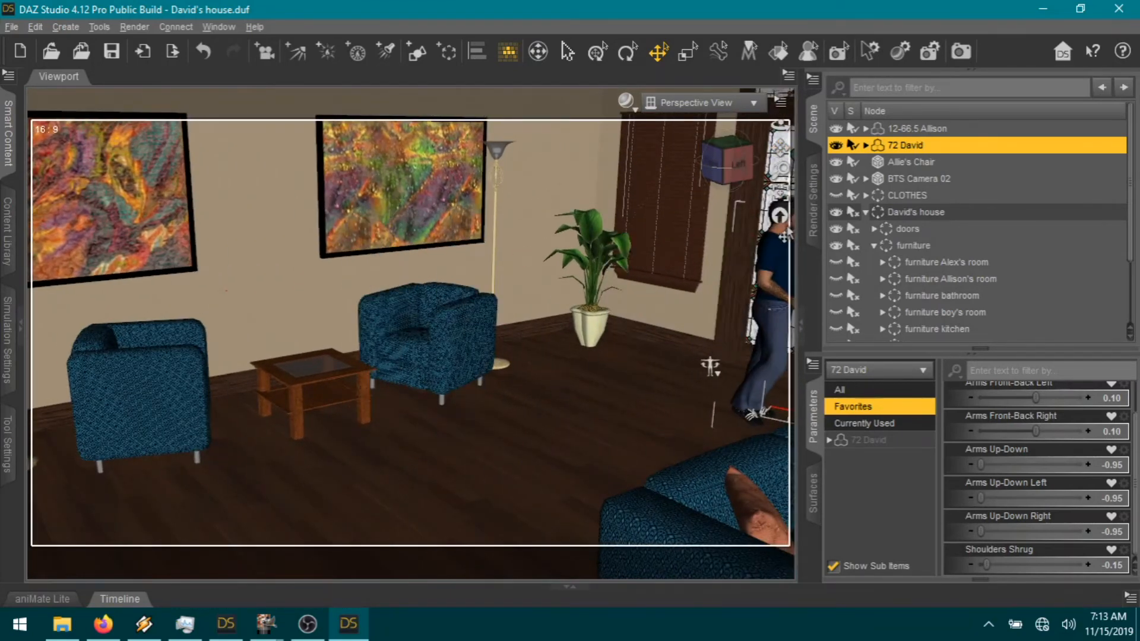
{"action": "left_click", "coordinate": [785, 195]}
{"action": "left_click_drag", "start_coordinate": [709, 170], "coordinate": [720, 178]}
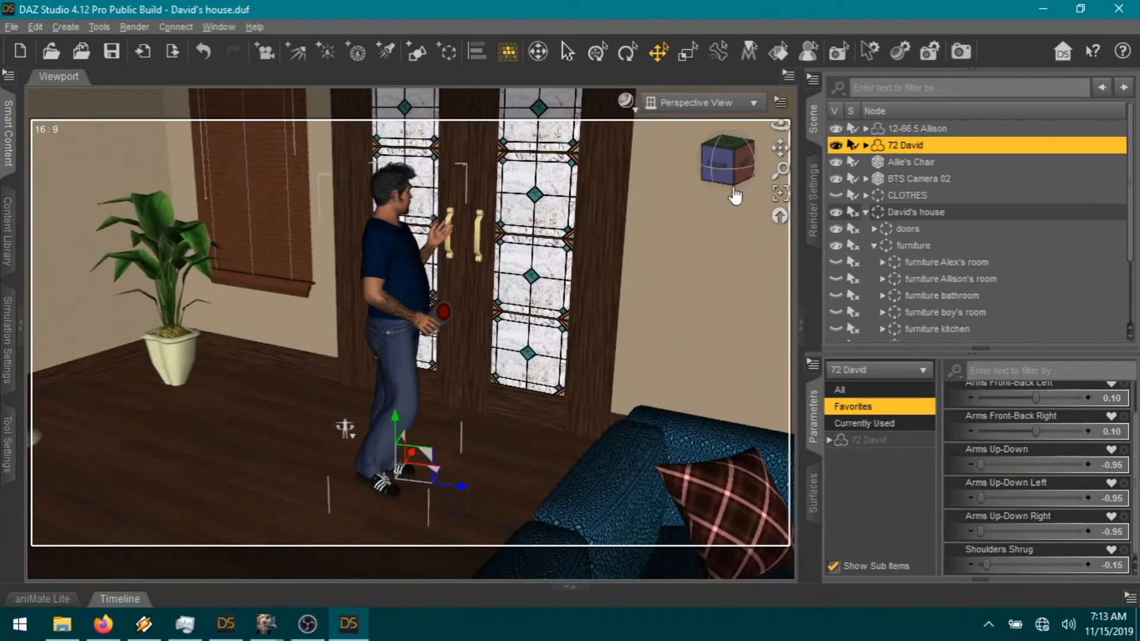
{"action": "left_click", "coordinate": [868, 440]}
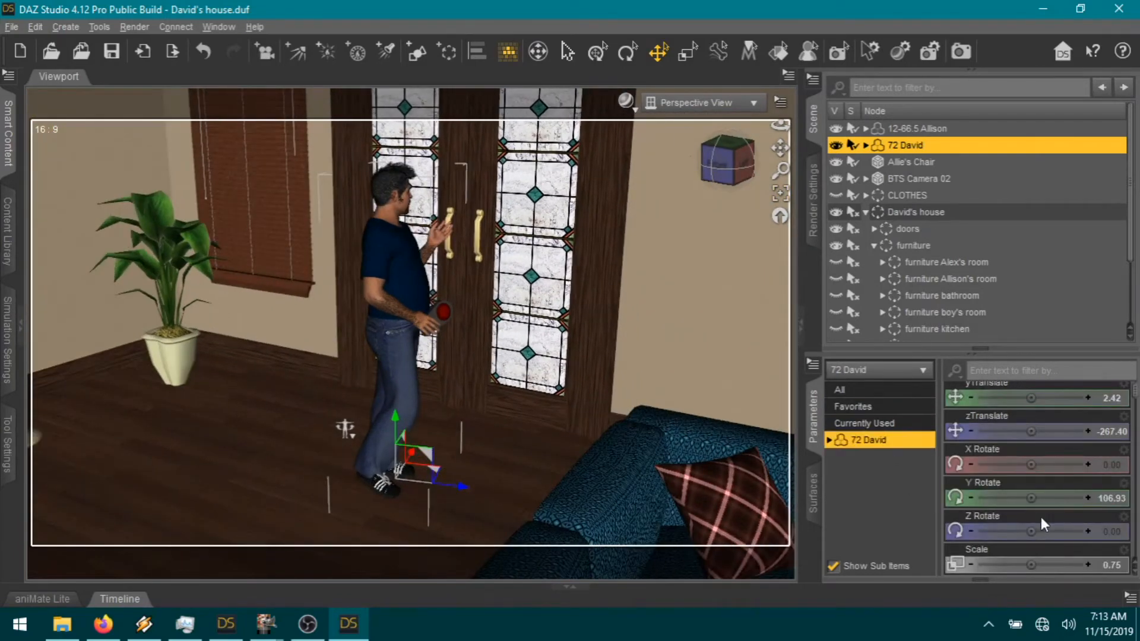
Step: Rotate David to Y 180, bend his right thigh to 4.62 and the left thigh slightly
{"action": "left_click", "coordinate": [1106, 498]}
{"action": "type", "text": "180"}
{"action": "key", "text": "Return"}
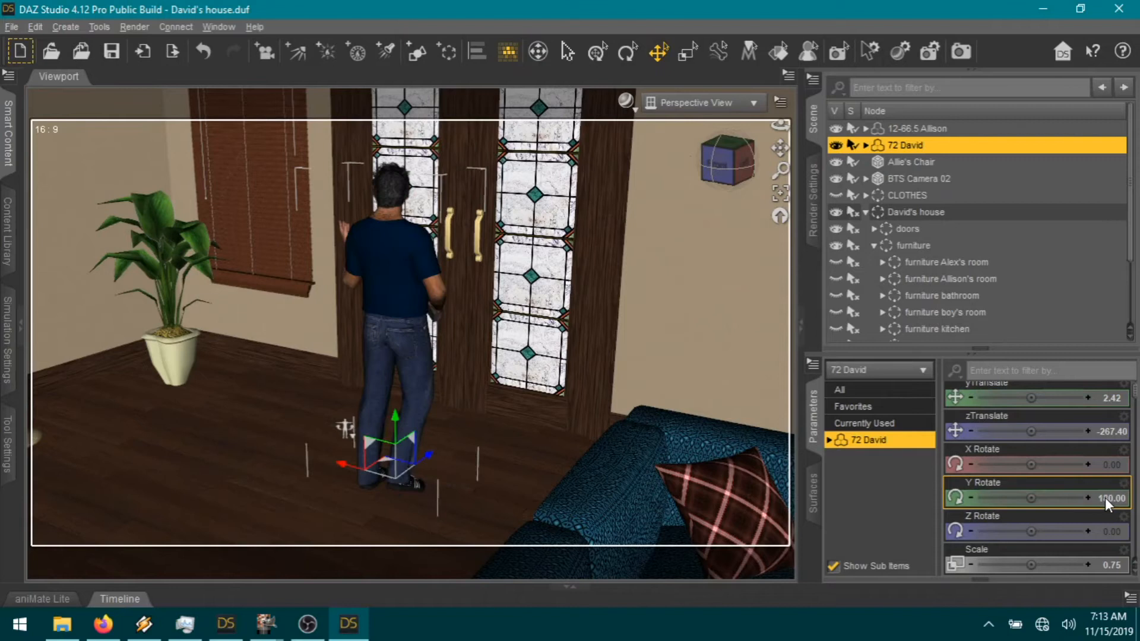
{"action": "left_click", "coordinate": [411, 393]}
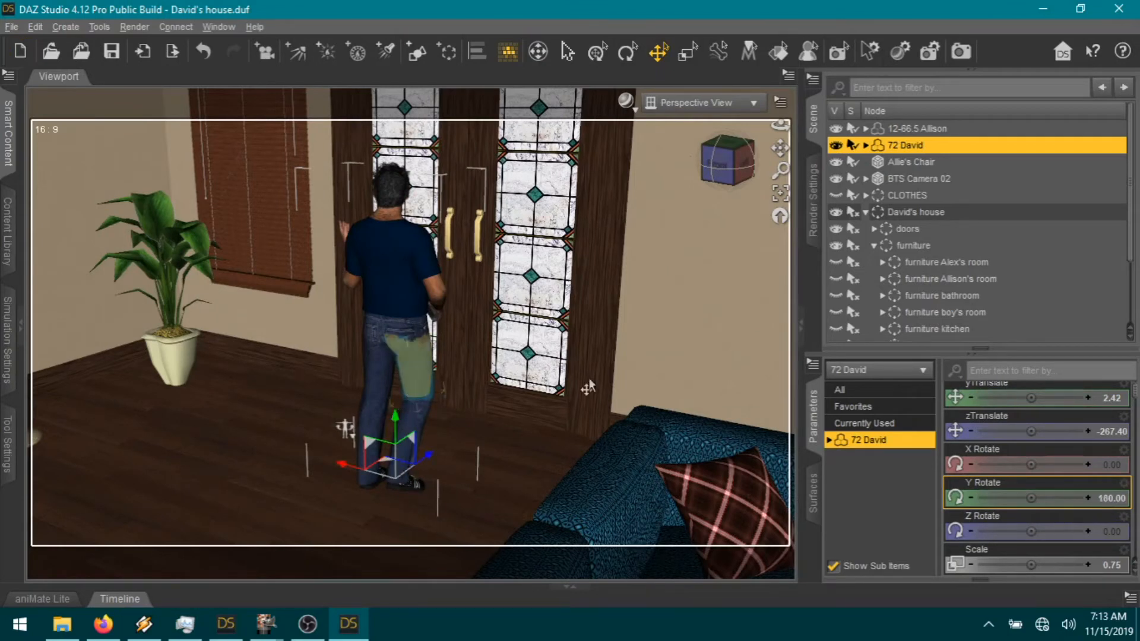
{"action": "left_click_drag", "start_coordinate": [1067, 406], "coordinate": [630, 421]}
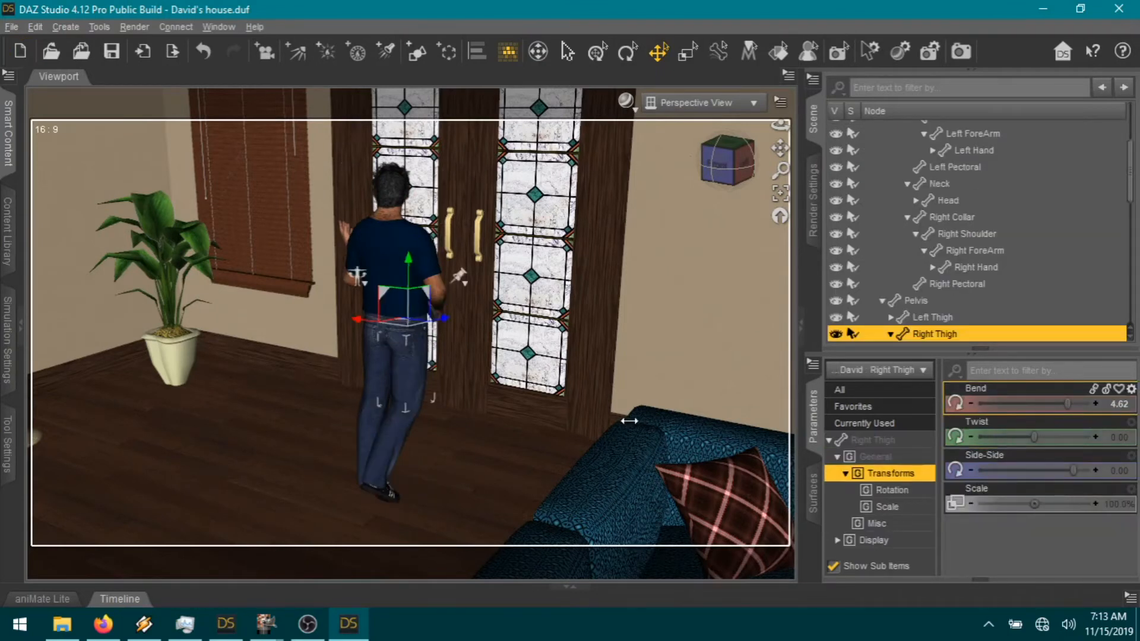
{"action": "left_click", "coordinate": [372, 386]}
{"action": "mouse_move", "coordinate": [1034, 404]}
{"action": "left_mouse_down"}
{"action": "mouse_move", "coordinate": [1047, 404]}
{"action": "mouse_move", "coordinate": [1020, 403]}
{"action": "left_mouse_up"}
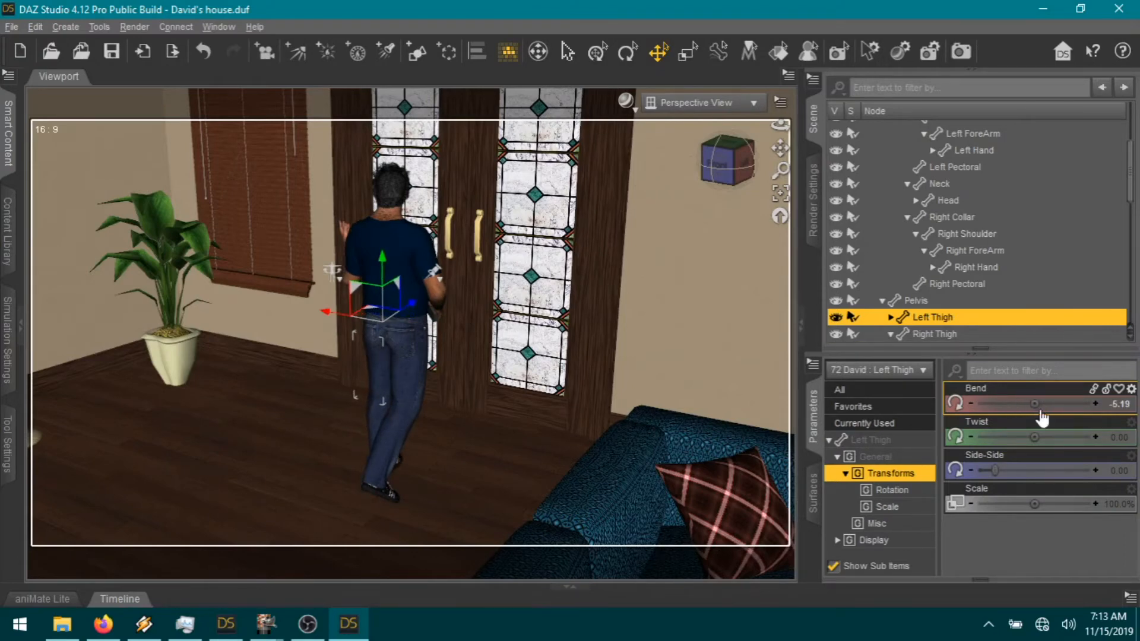
Step: Pose the left arm with shoulder twist -17.04 and forearm bend -64.44
{"action": "left_click_drag", "start_coordinate": [443, 308], "coordinate": [526, 304]}
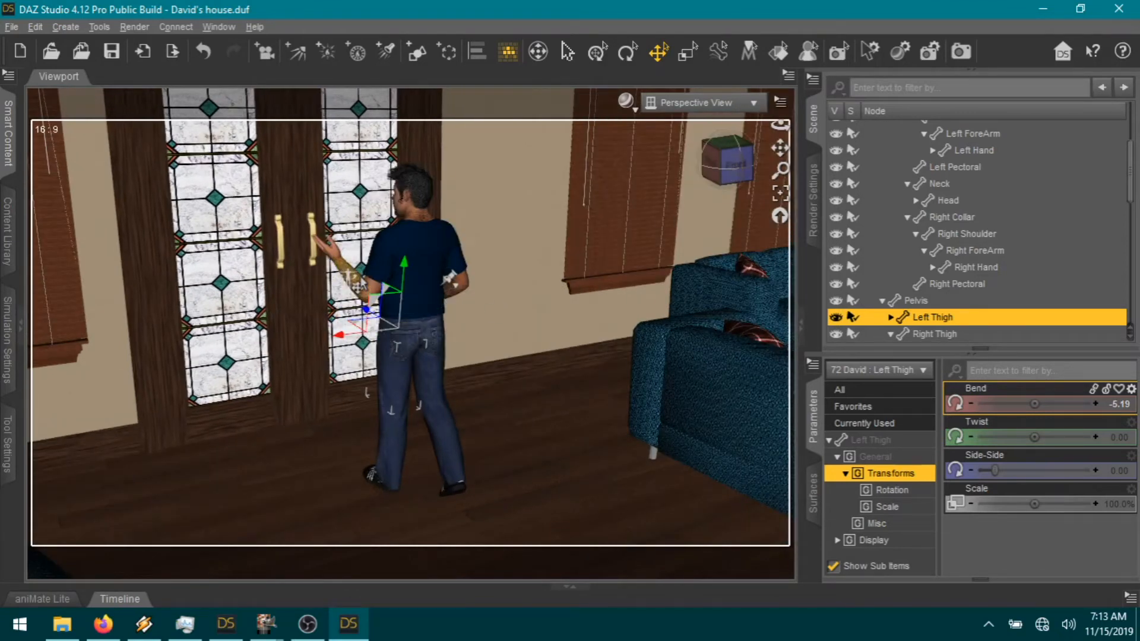
{"action": "left_click", "coordinate": [349, 275]}
{"action": "left_click_drag", "start_coordinate": [1037, 422], "coordinate": [494, 305]}
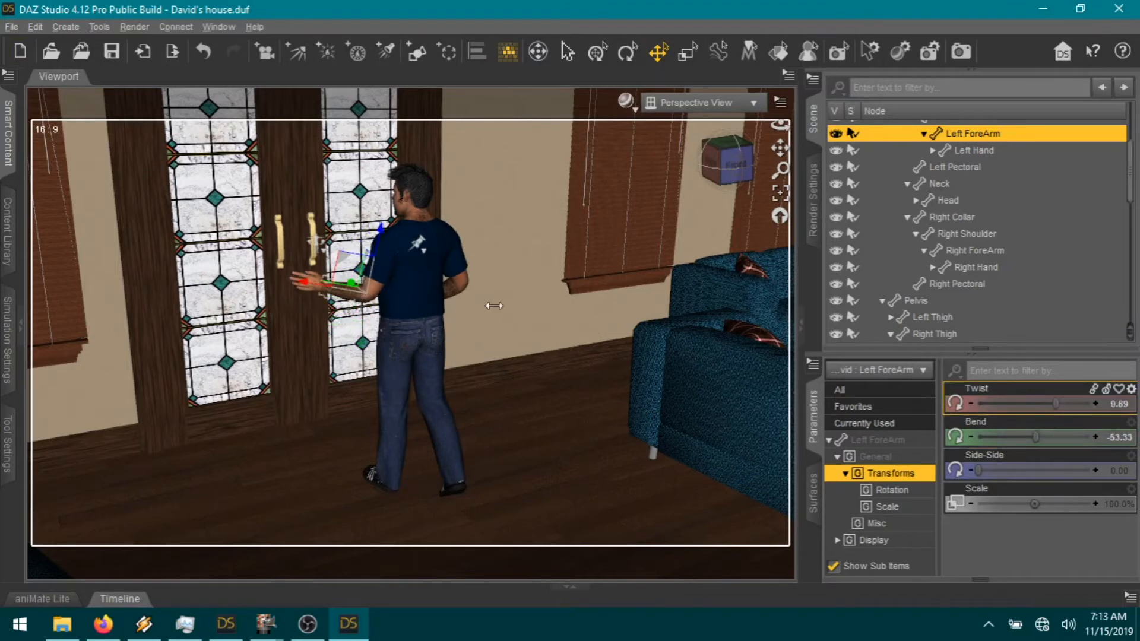
{"action": "left_click", "coordinate": [380, 294]}
{"action": "left_click_drag", "start_coordinate": [1004, 401], "coordinate": [1025, 401]}
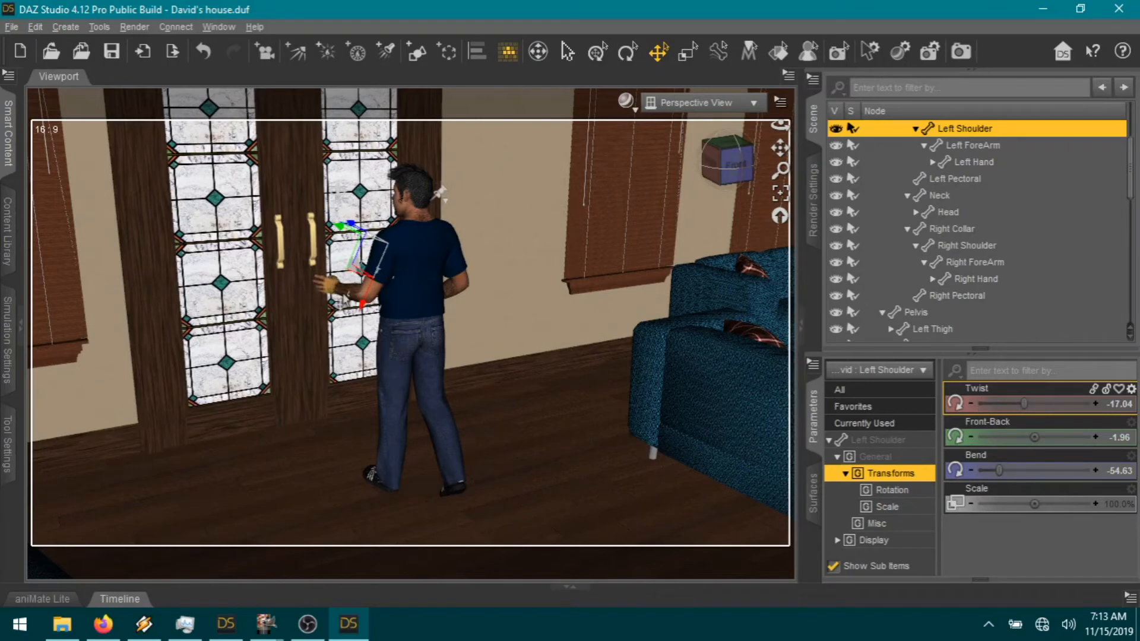
{"action": "left_click", "coordinate": [347, 298]}
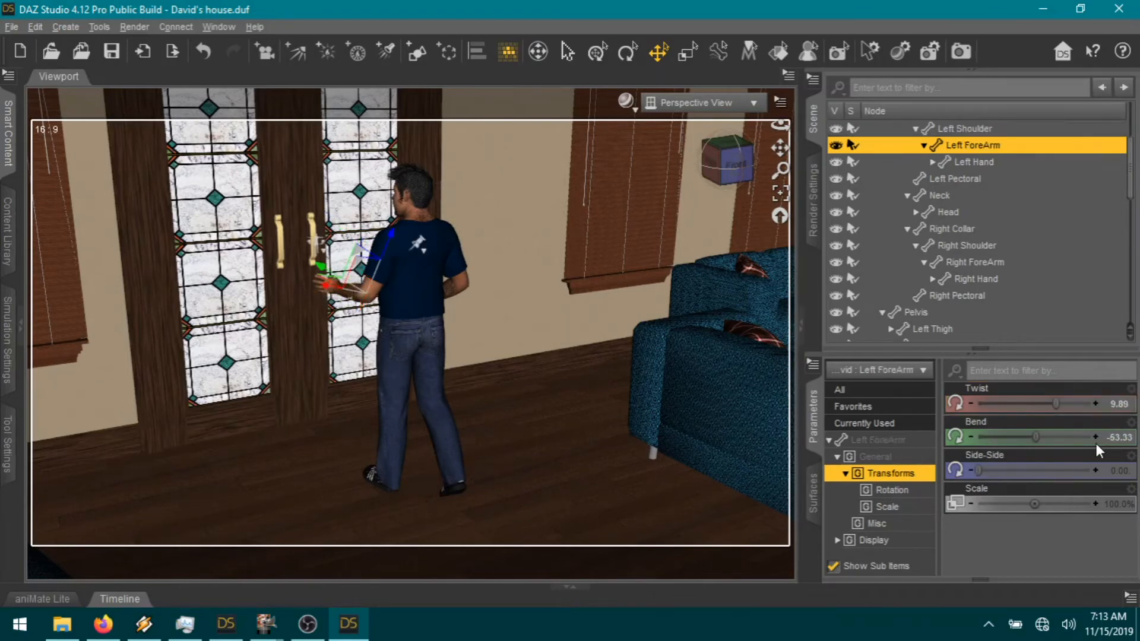
{"action": "left_click_drag", "start_coordinate": [1035, 438], "coordinate": [1028, 439]}
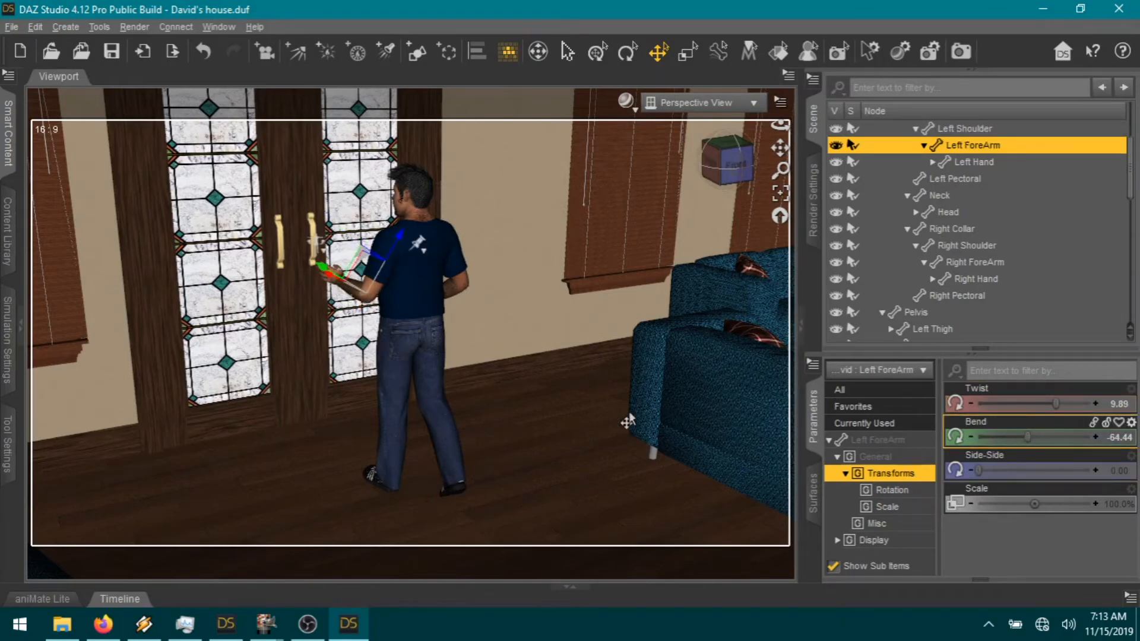
Step: Move David back and left so his hand reaches the door handle
{"action": "left_click", "coordinate": [710, 169]}
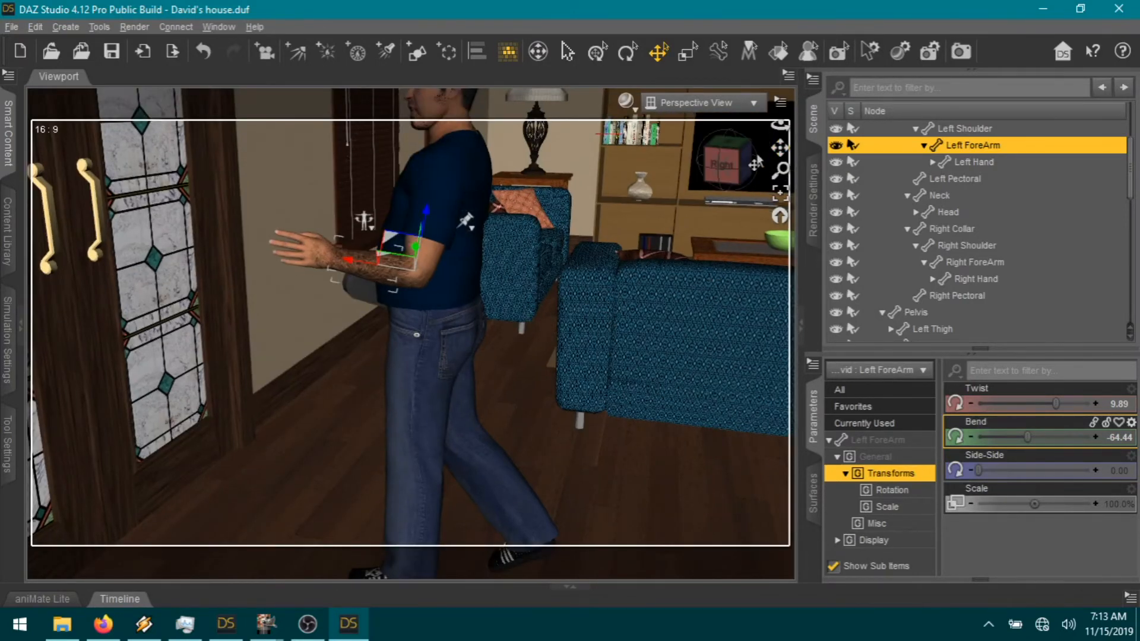
{"action": "scroll", "coordinate": [671, 315], "scroll_direction": "down", "scroll_amount": 3}
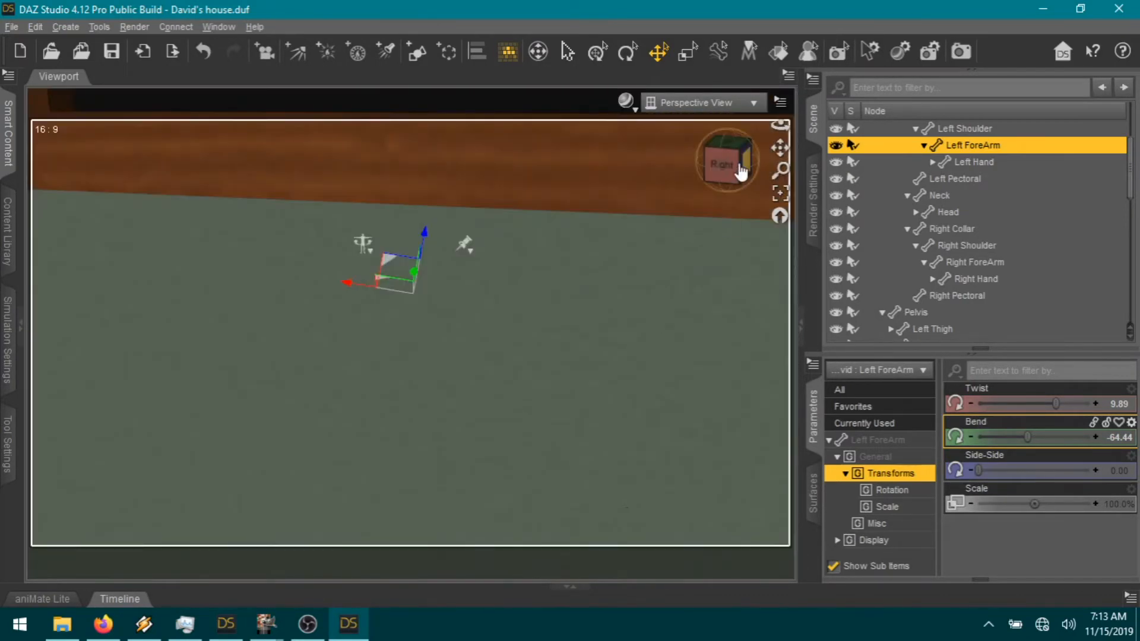
{"action": "left_click", "coordinate": [738, 167]}
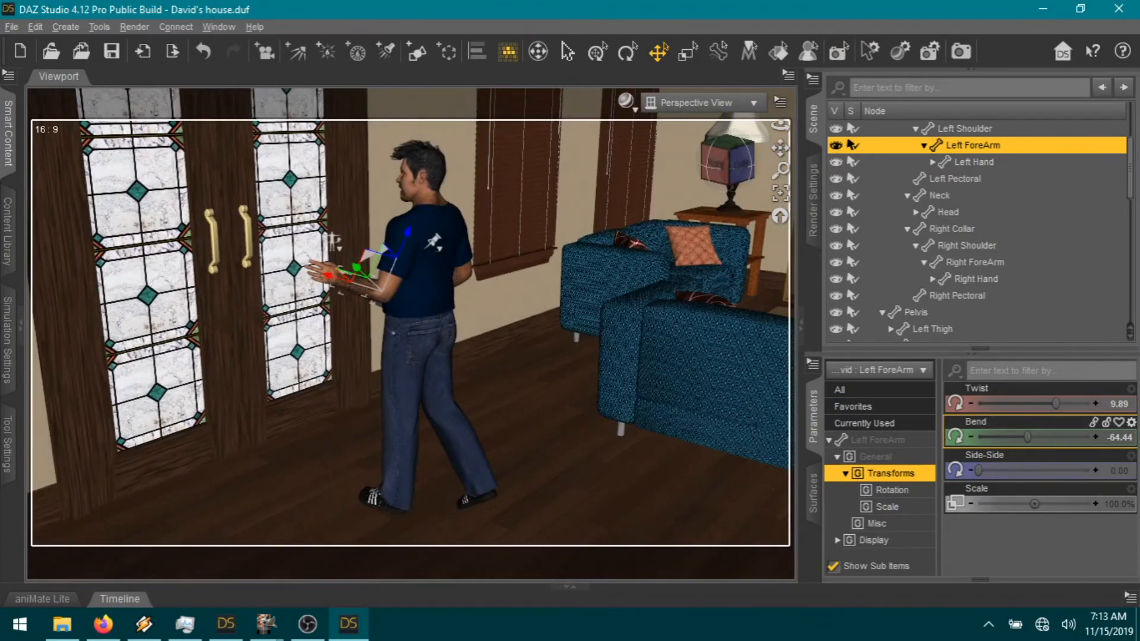
{"action": "left_click", "coordinate": [565, 522]}
{"action": "left_click", "coordinate": [373, 504]}
{"action": "left_click_drag", "start_coordinate": [372, 512], "coordinate": [316, 479]}
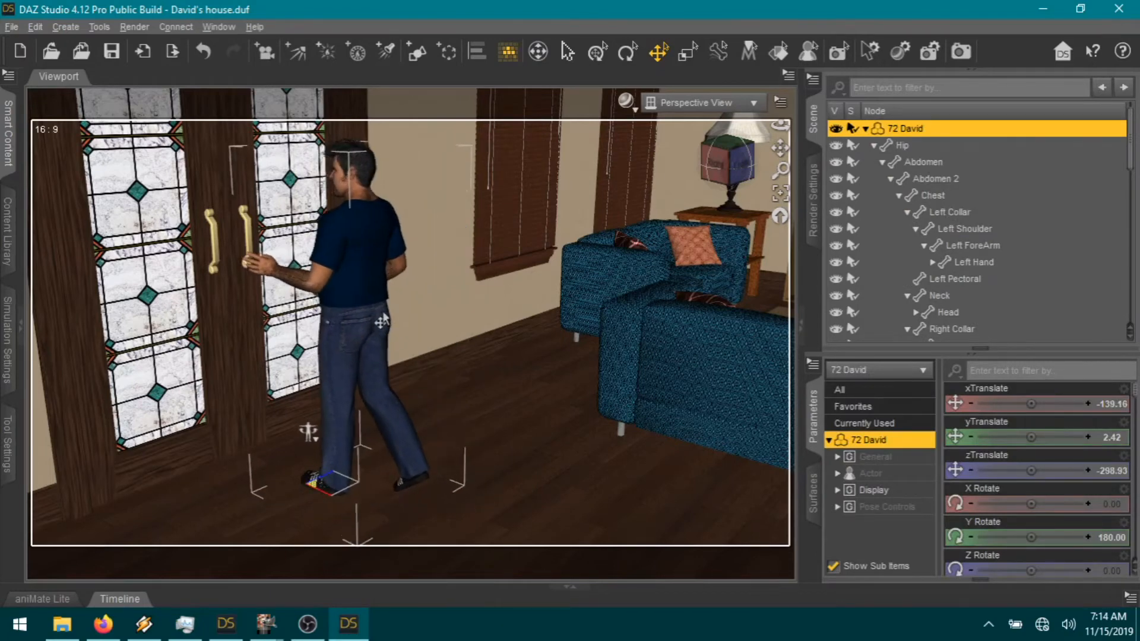
Step: Select David's head and set Neck-Head Twist to 1.00 in Favorites
{"action": "left_click_drag", "start_coordinate": [780, 150], "coordinate": [875, 214]}
{"action": "scroll", "coordinate": [625, 228], "scroll_direction": "up", "scroll_amount": 2}
{"action": "left_click", "coordinate": [462, 239]}
{"action": "scroll", "coordinate": [623, 274], "scroll_direction": "up", "scroll_amount": 5}
{"action": "scroll", "coordinate": [623, 274], "scroll_direction": "up", "scroll_amount": 1}
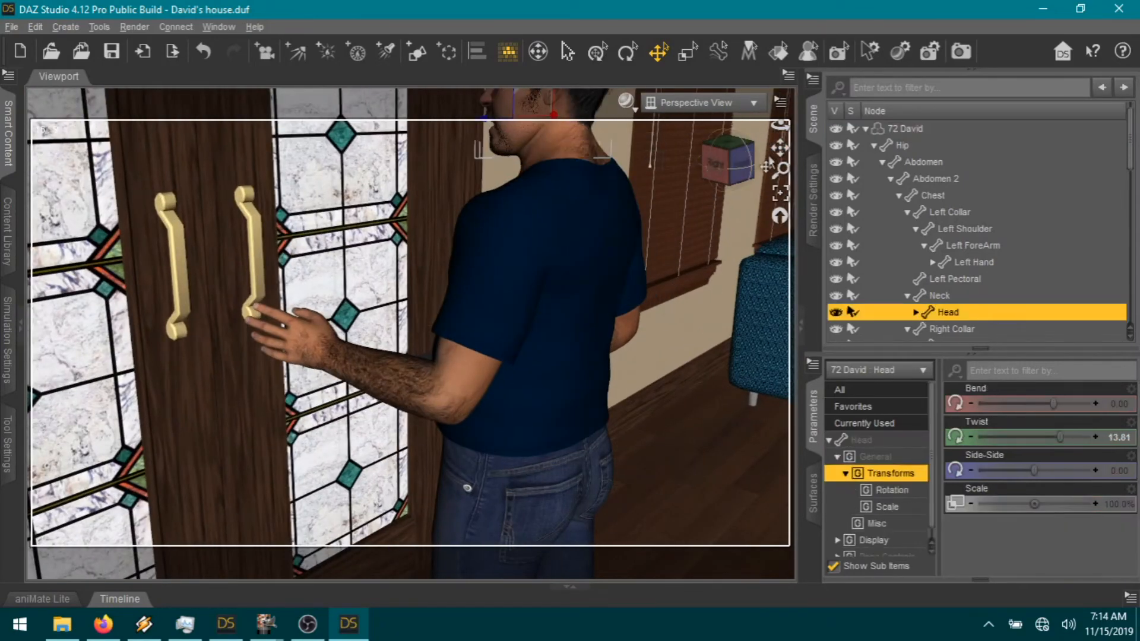
{"action": "left_click_drag", "start_coordinate": [780, 148], "coordinate": [730, 217]}
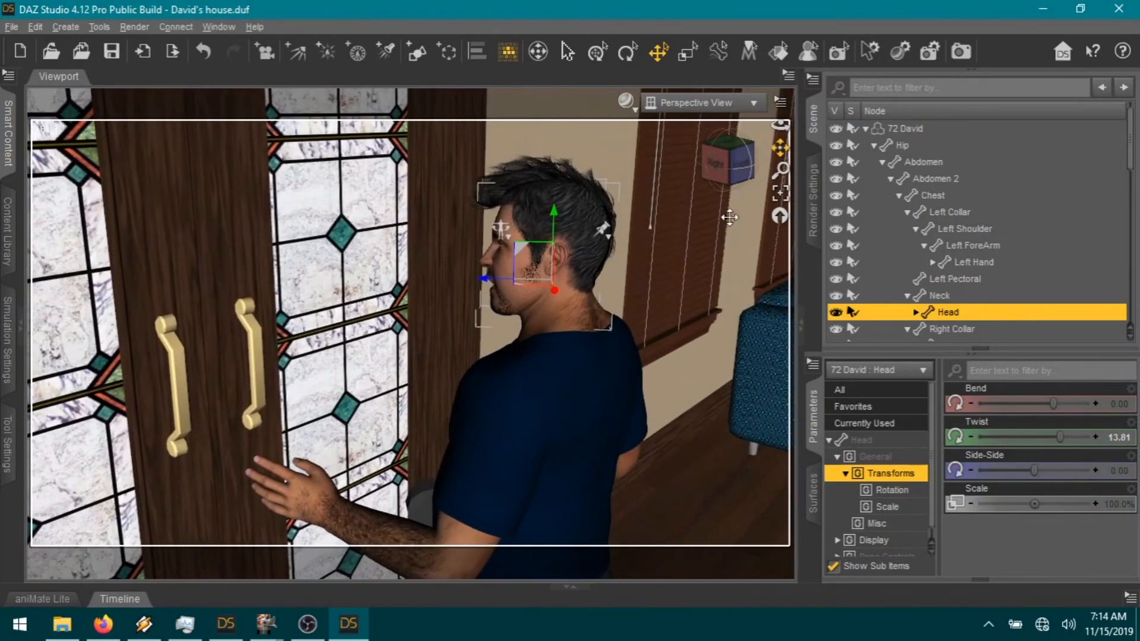
{"action": "left_click", "coordinate": [858, 410]}
{"action": "scroll", "coordinate": [1103, 543], "scroll_direction": "down", "scroll_amount": 5}
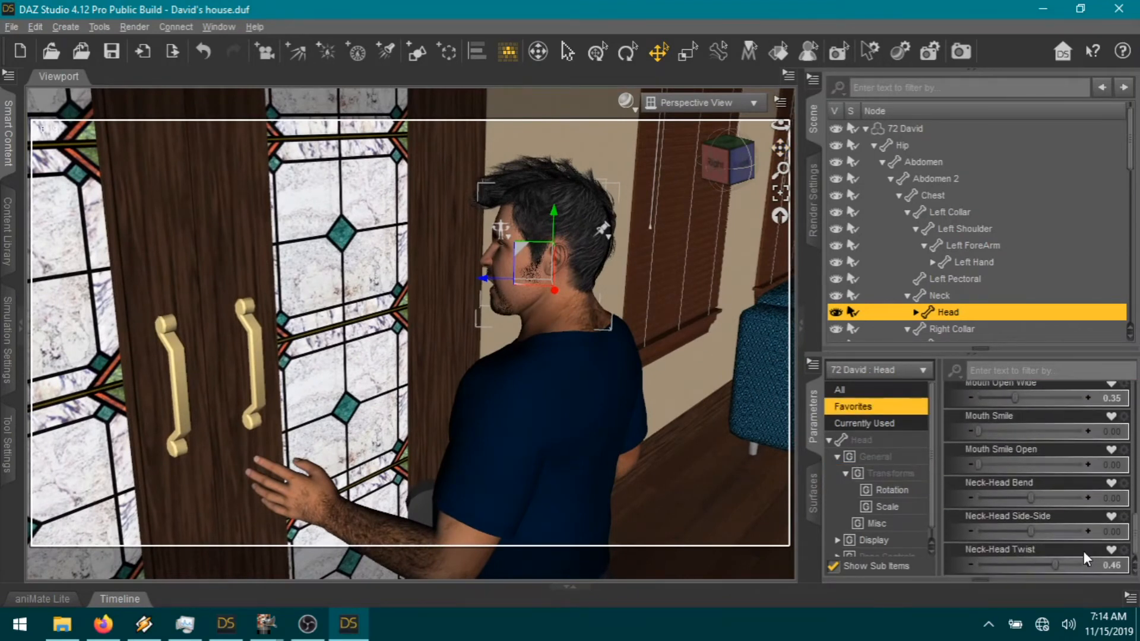
{"action": "left_click_drag", "start_coordinate": [1054, 577], "coordinate": [1092, 572]}
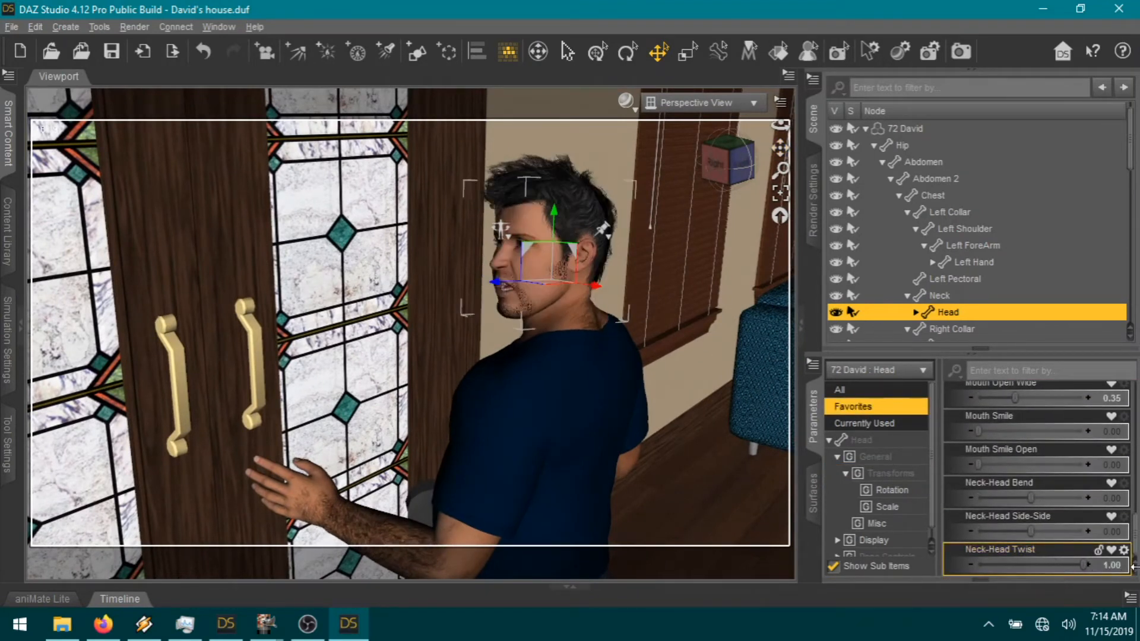
Step: Lower Mouth Open Wide slightly and set Eyes Side-Side to 1.00
{"action": "scroll", "coordinate": [1017, 392], "scroll_direction": "up", "scroll_amount": 1}
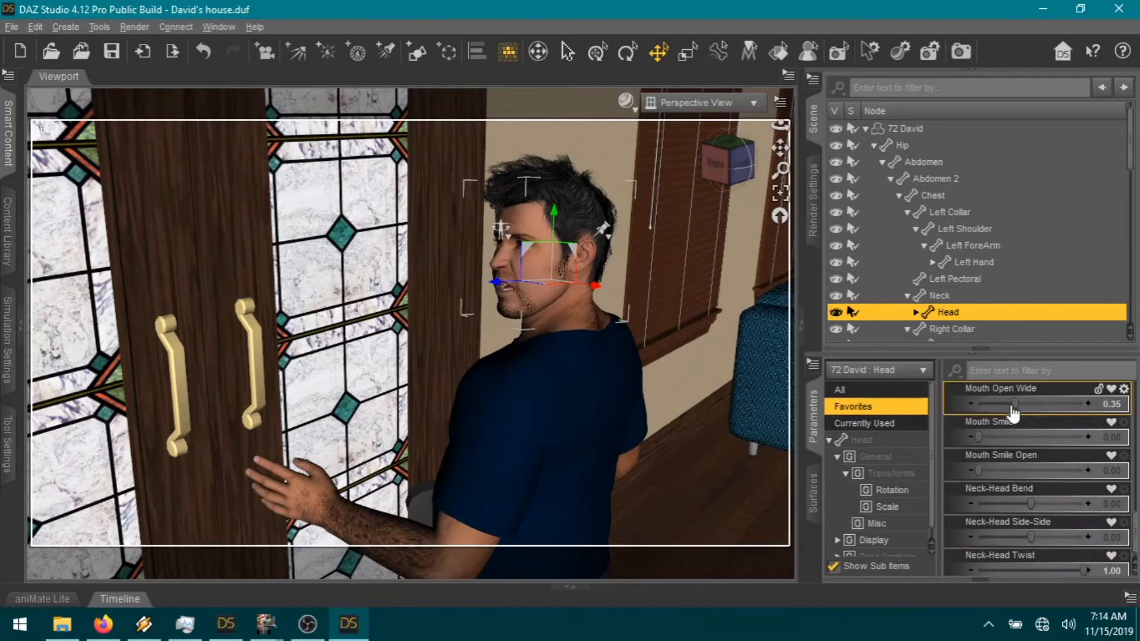
{"action": "left_click_drag", "start_coordinate": [1015, 404], "coordinate": [1001, 403]}
{"action": "scroll", "coordinate": [1027, 478], "scroll_direction": "up", "scroll_amount": 4}
{"action": "scroll", "coordinate": [1030, 483], "scroll_direction": "up", "scroll_amount": 2}
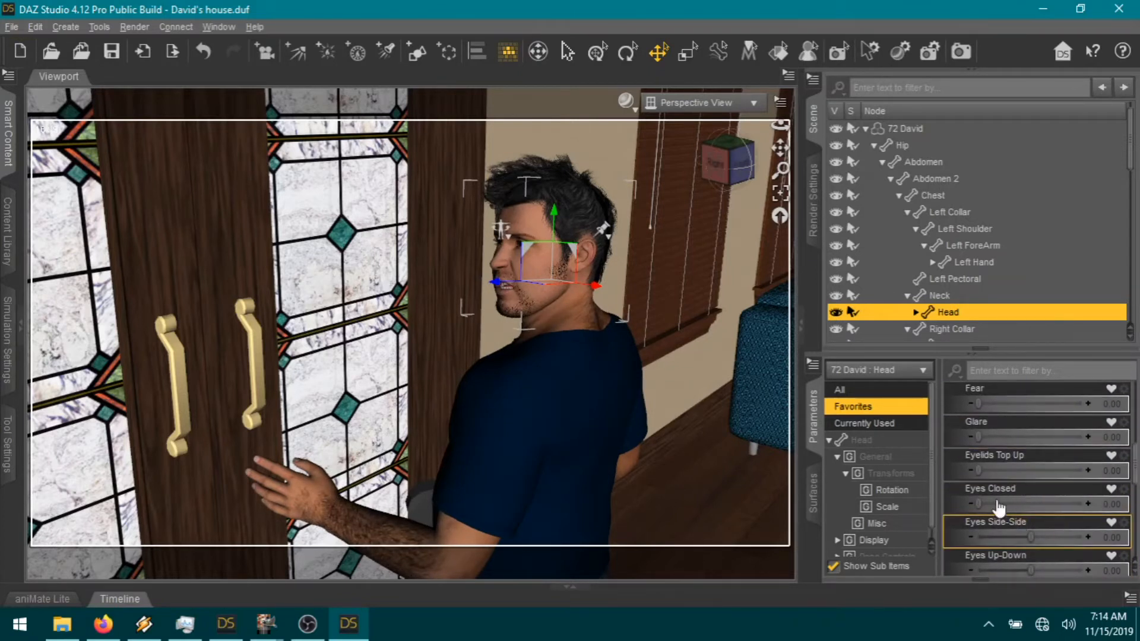
{"action": "left_click_drag", "start_coordinate": [1037, 542], "coordinate": [1090, 537]}
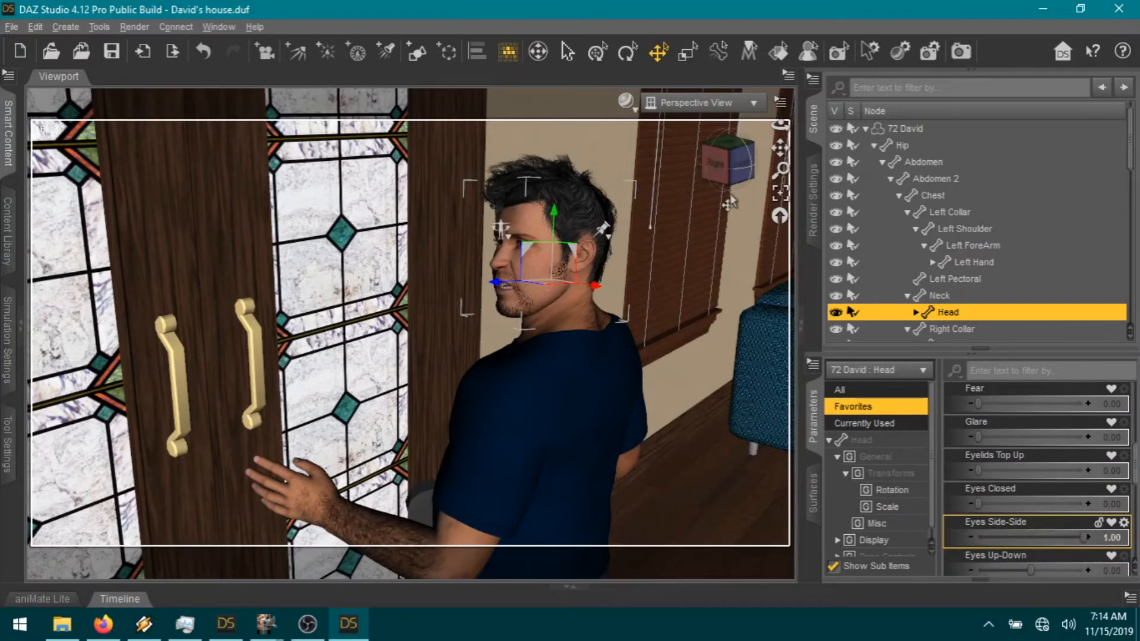
{"action": "left_click_drag", "start_coordinate": [780, 149], "coordinate": [777, 161]}
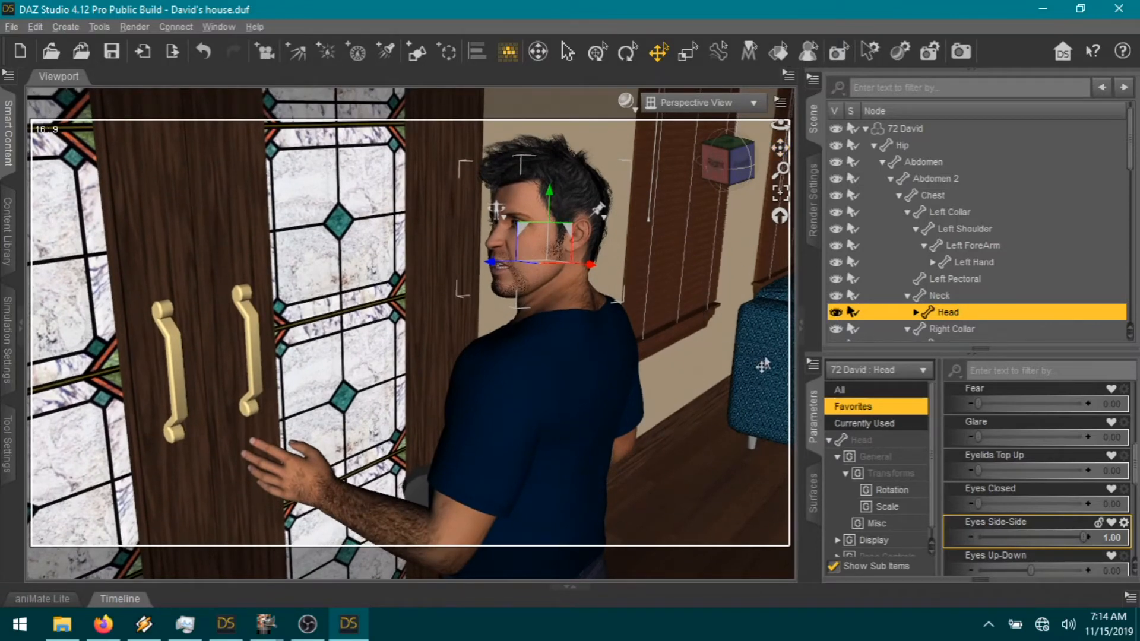
Step: Set the render Image Name to 01-04 (.png) and start rendering
{"action": "left_click", "coordinate": [816, 231]}
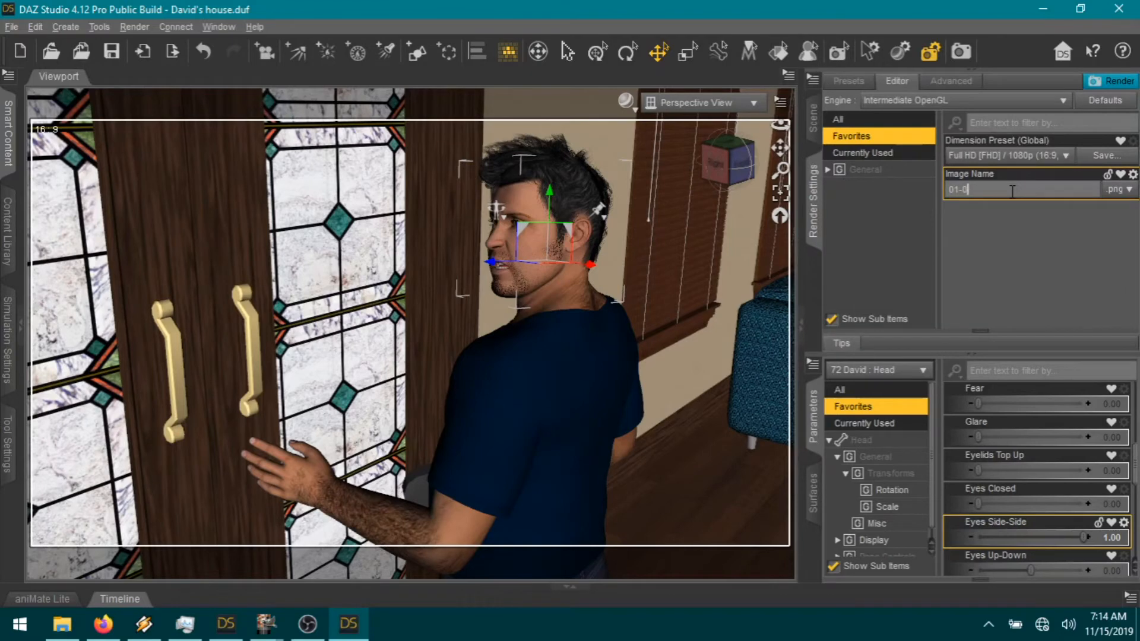
{"action": "left_click", "coordinate": [1111, 81]}
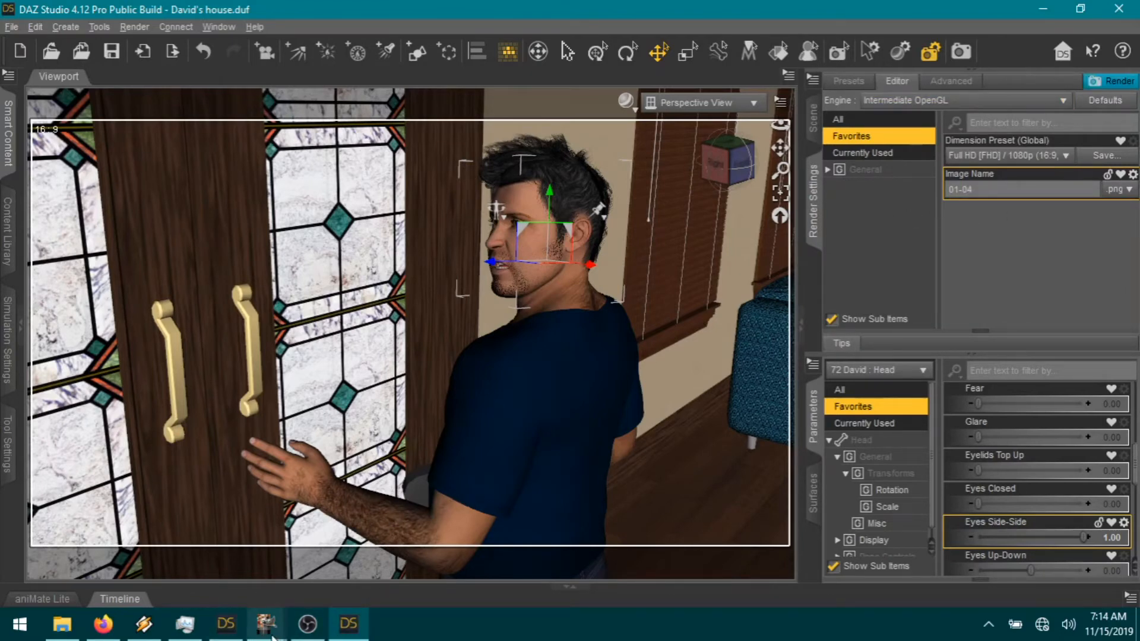
Step: Copy the blank speech bubble and paste it into page01.xcf as a new layer
{"action": "mouse_move", "coordinate": [266, 625]}
{"action": "left_click", "coordinate": [432, 562]}
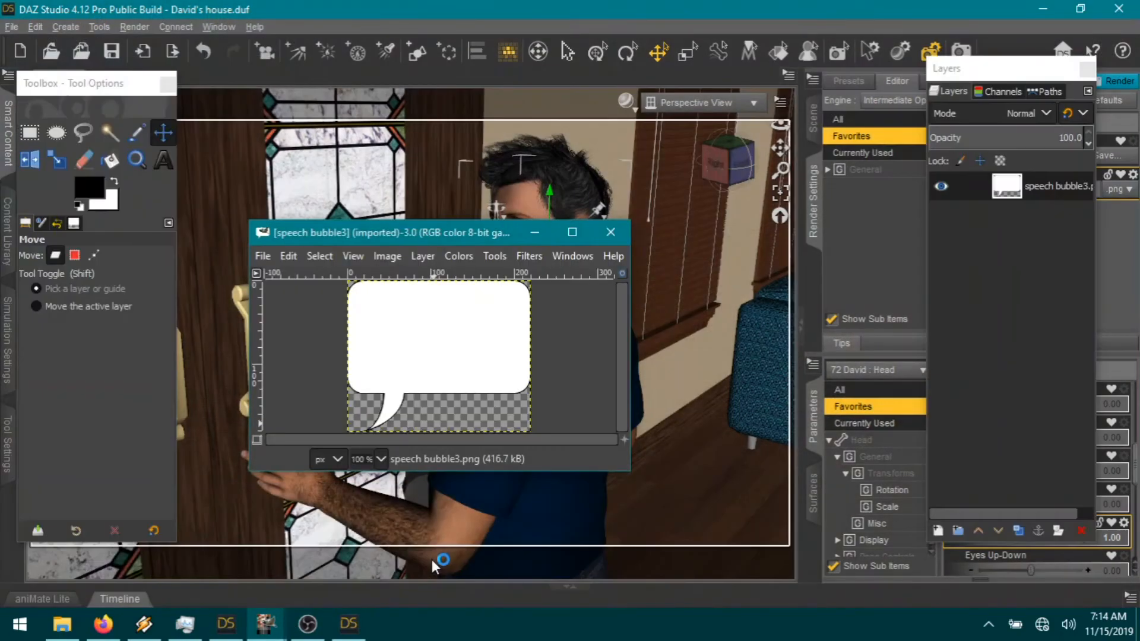
{"action": "key", "text": "ctrl+c"}
{"action": "mouse_move", "coordinate": [266, 625]}
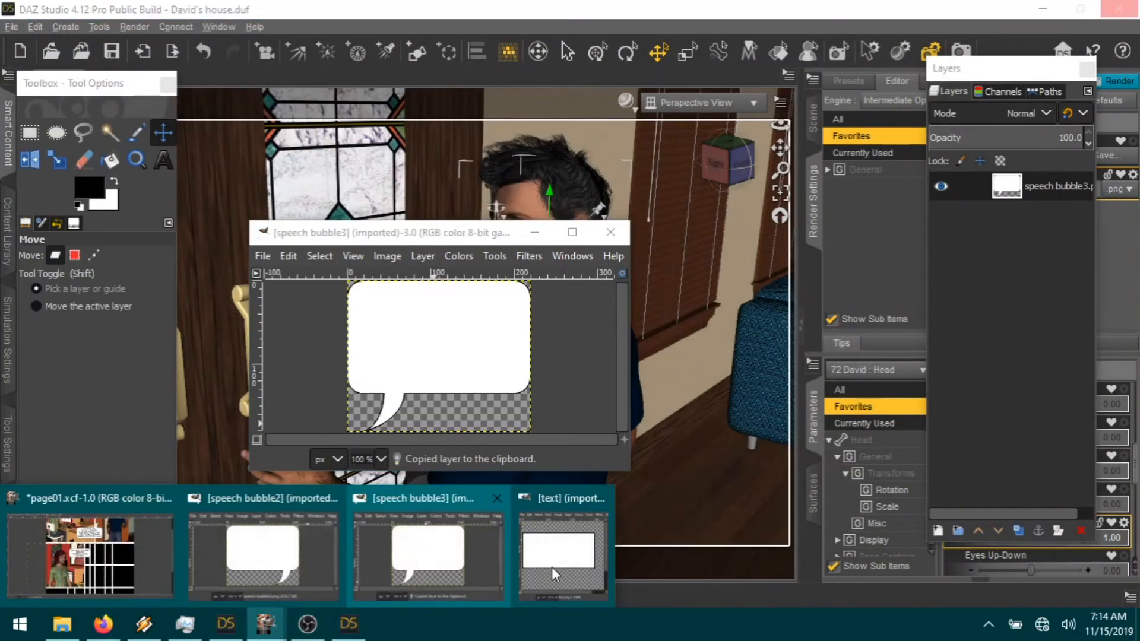
{"action": "left_click", "coordinate": [88, 576]}
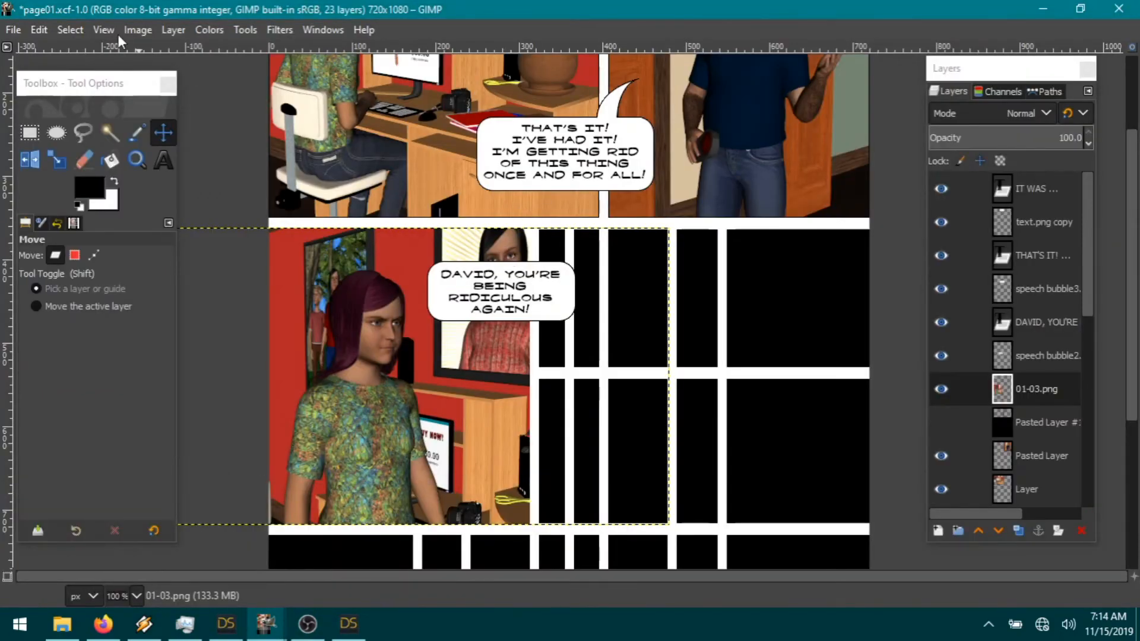
{"action": "left_click", "coordinate": [41, 31]}
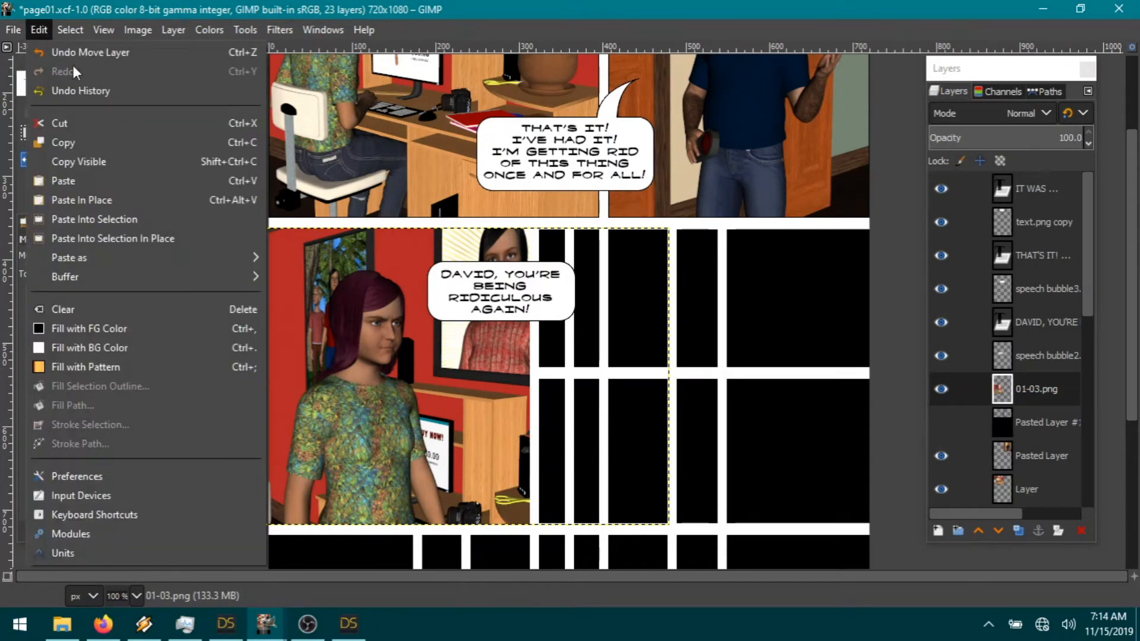
{"action": "mouse_move", "coordinate": [105, 258]}
{"action": "left_click", "coordinate": [310, 257]}
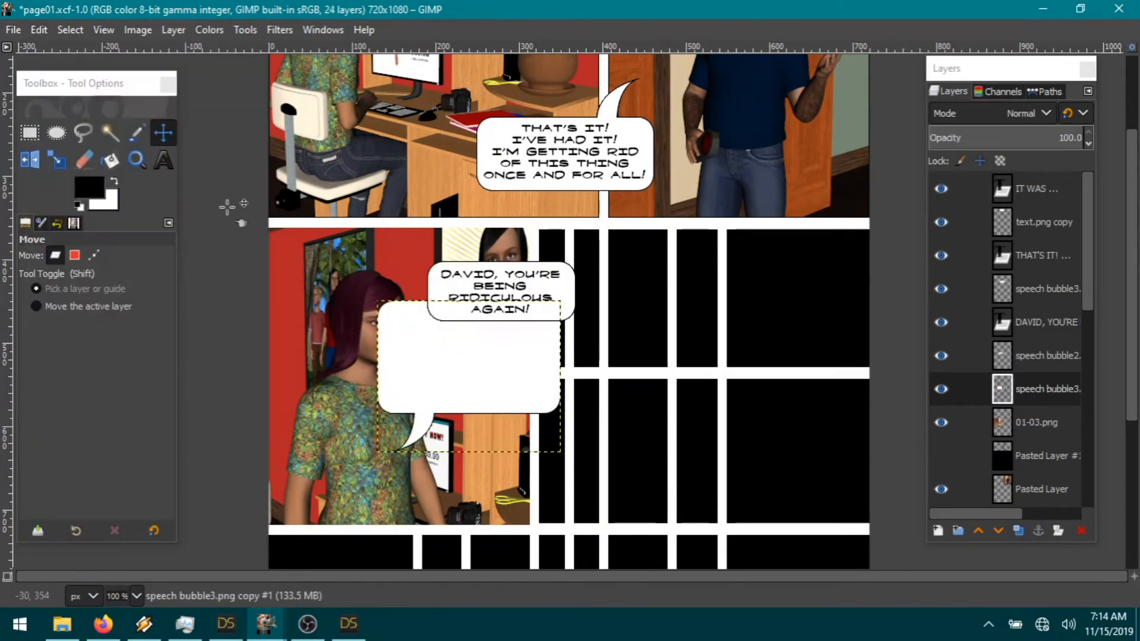
Step: Rotate the pasted bubble 180° and slide it right beneath the DAVID bubble
{"action": "left_click", "coordinate": [173, 32]}
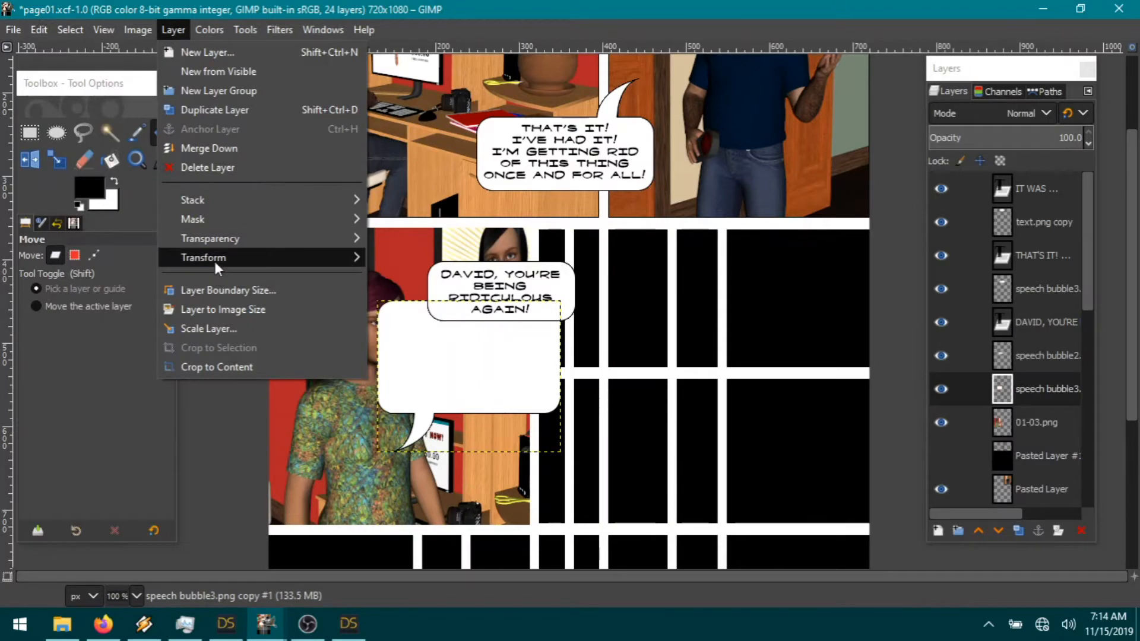
{"action": "mouse_move", "coordinate": [215, 260]}
{"action": "left_click", "coordinate": [420, 365]}
{"action": "left_click_drag", "start_coordinate": [499, 379], "coordinate": [584, 382]}
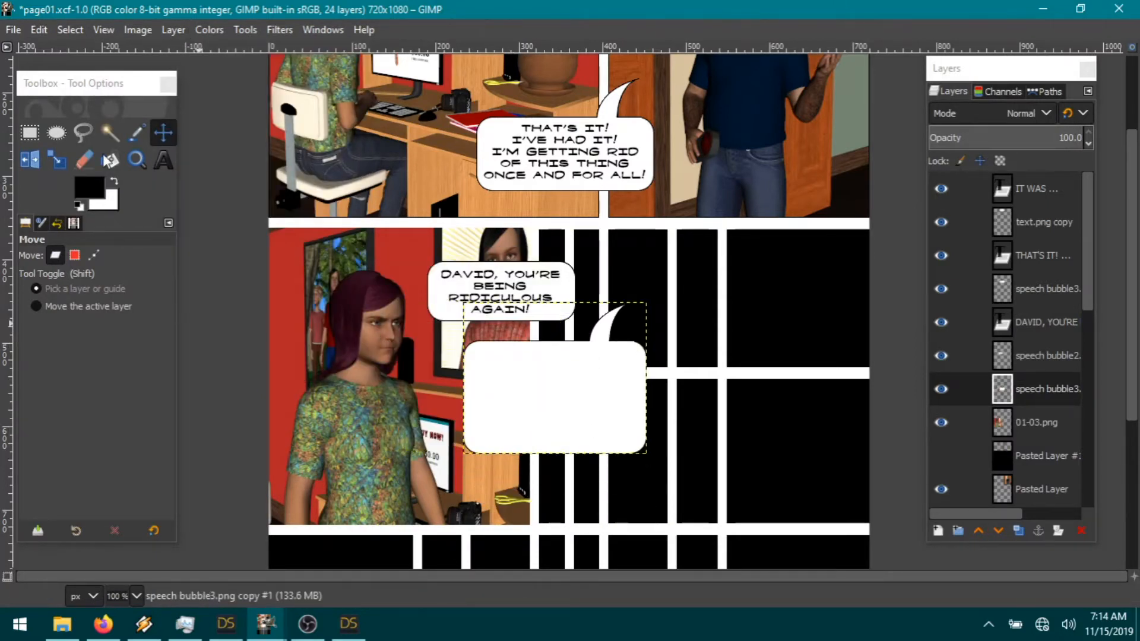
{"action": "left_click", "coordinate": [164, 159]}
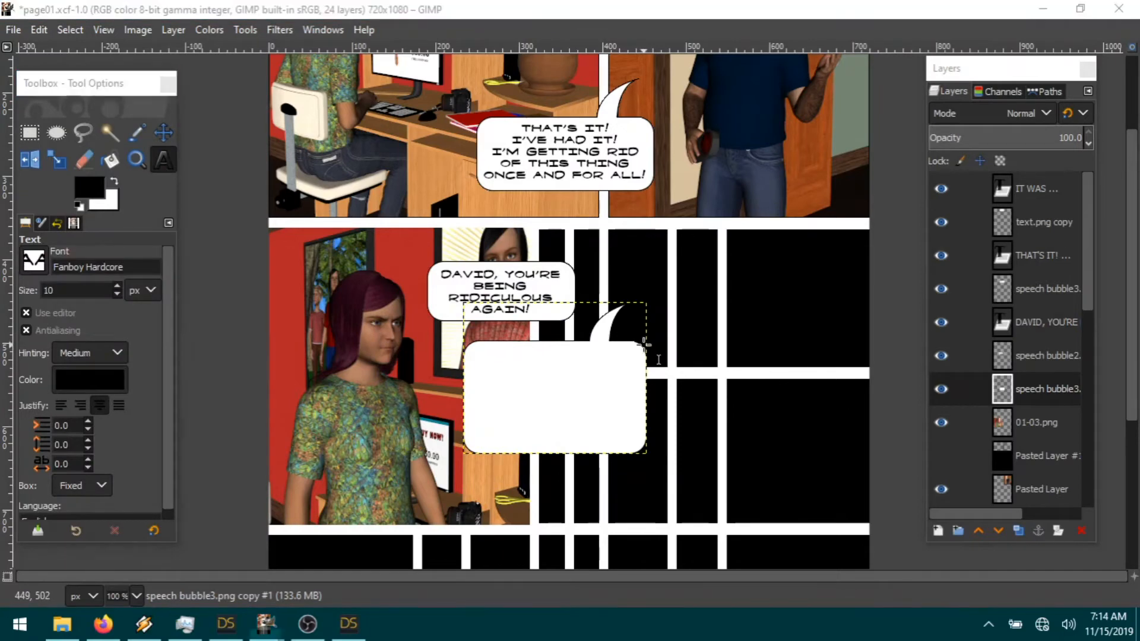
Step: Add a text box over the new bubble reading 'I'M BEING RIDICULOUS! THIS KEEPS HAPPENING TO ME! NOT YOU!'
{"action": "left_click_drag", "start_coordinate": [649, 339], "coordinate": [450, 509]}
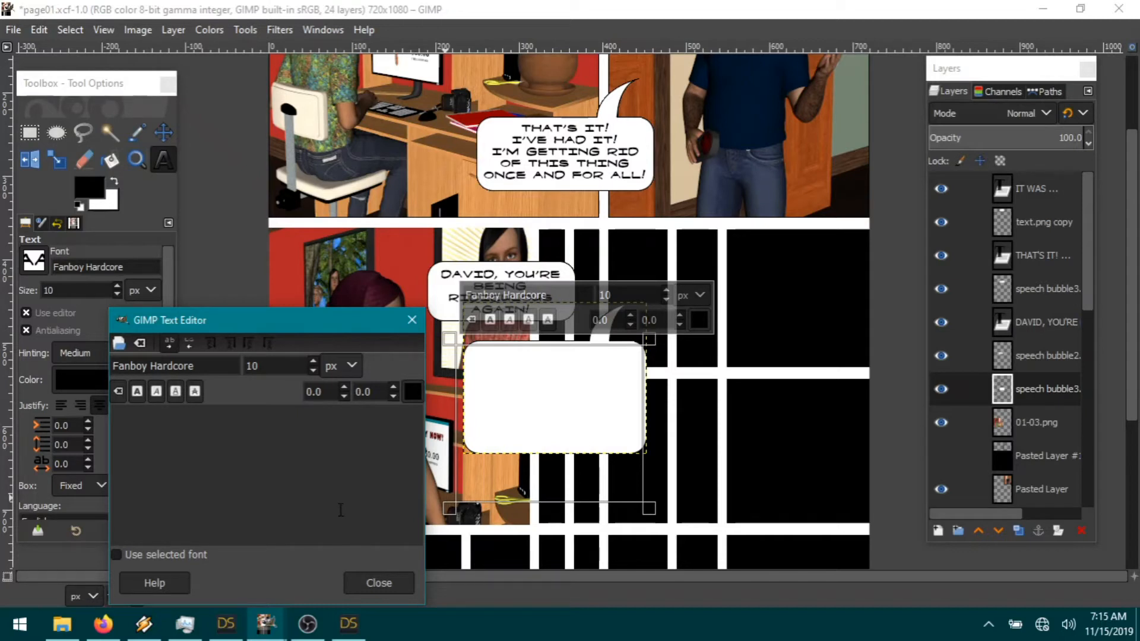
{"action": "type", "text": "I'M BEING RIDICULOUS!"}
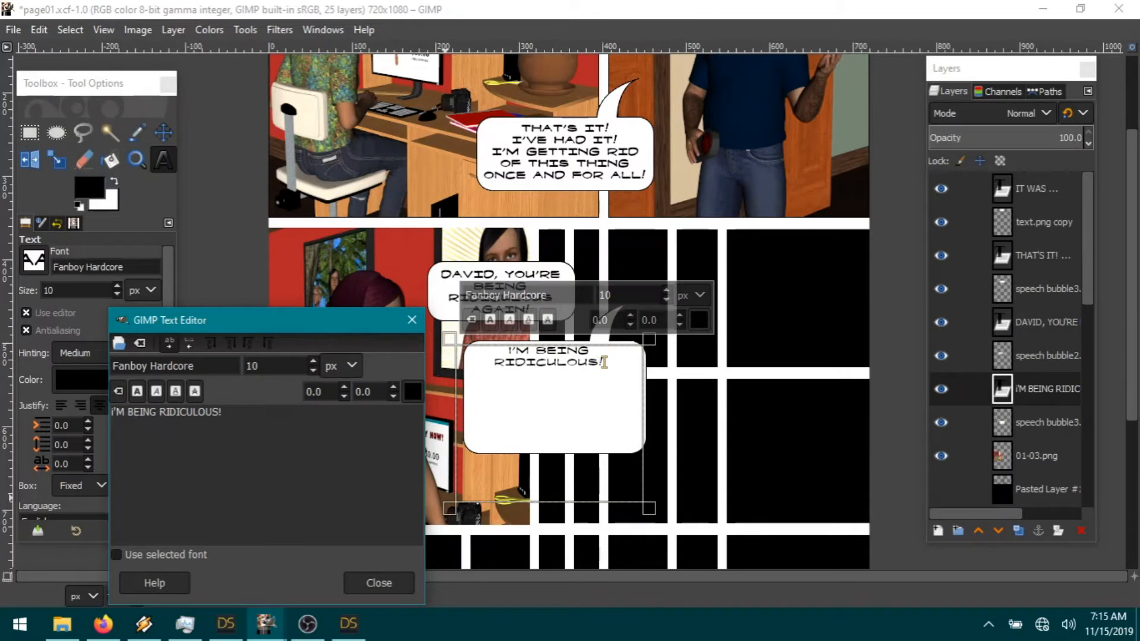
{"action": "type", "text": "  THI"}
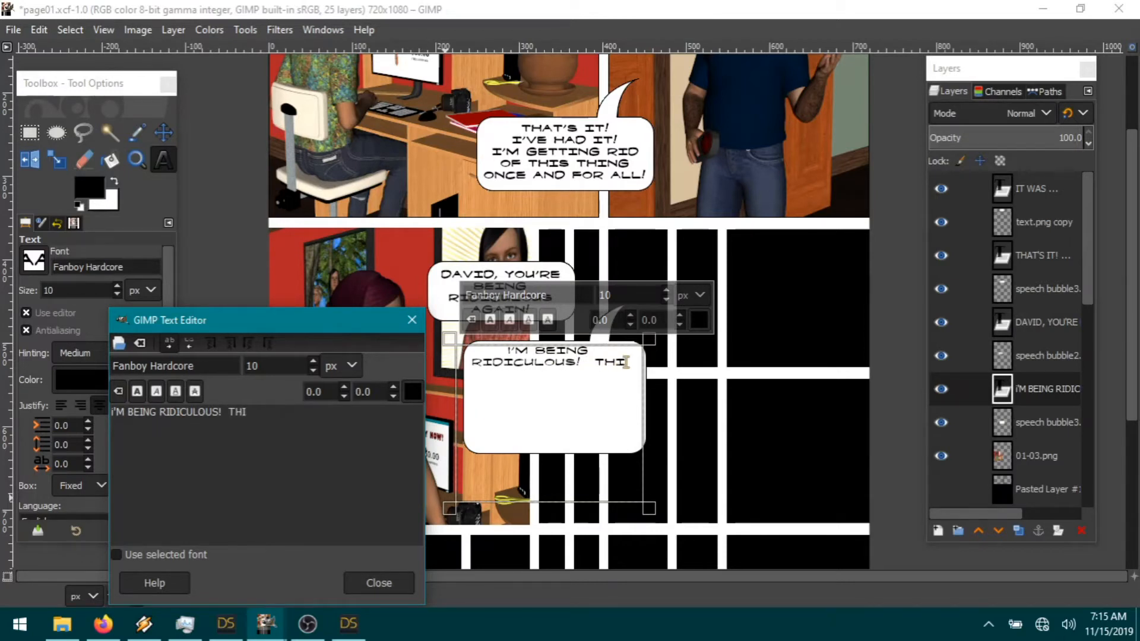
{"action": "type", "text": "S KEEPS HA"}
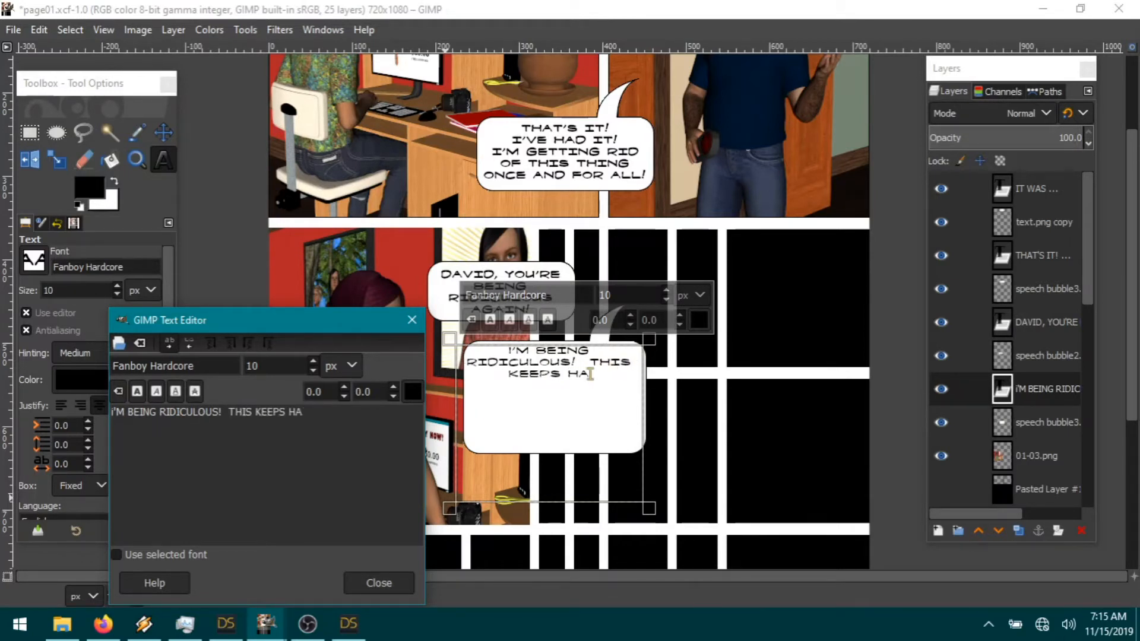
{"action": "type", "text": "PPENING TO ME"}
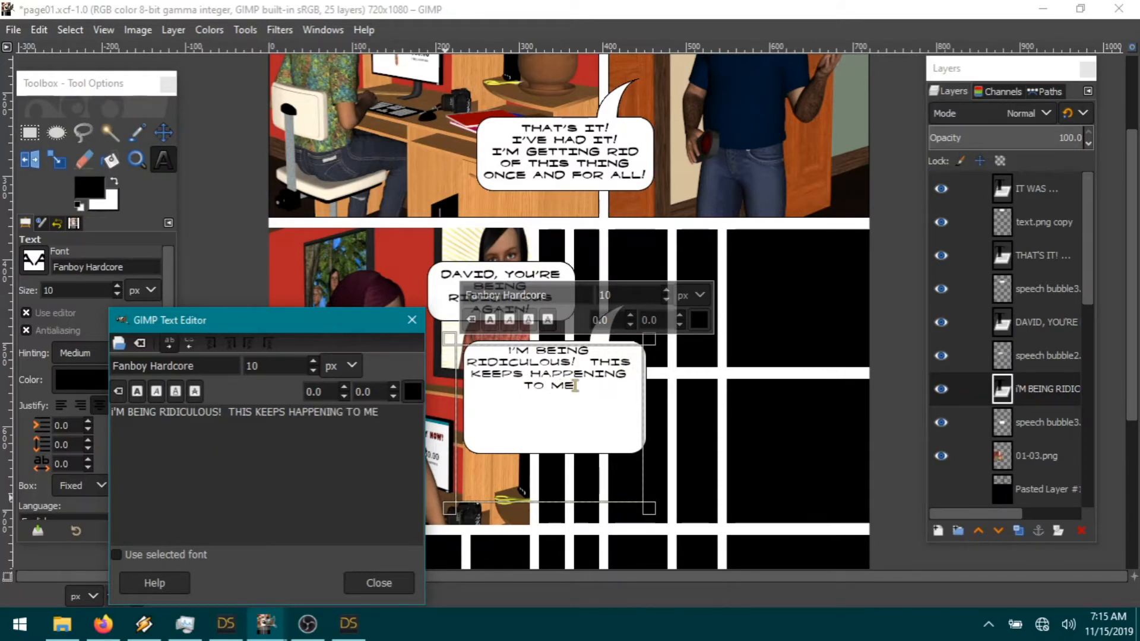
{"action": "type", "text": "!  NOT YOU!"}
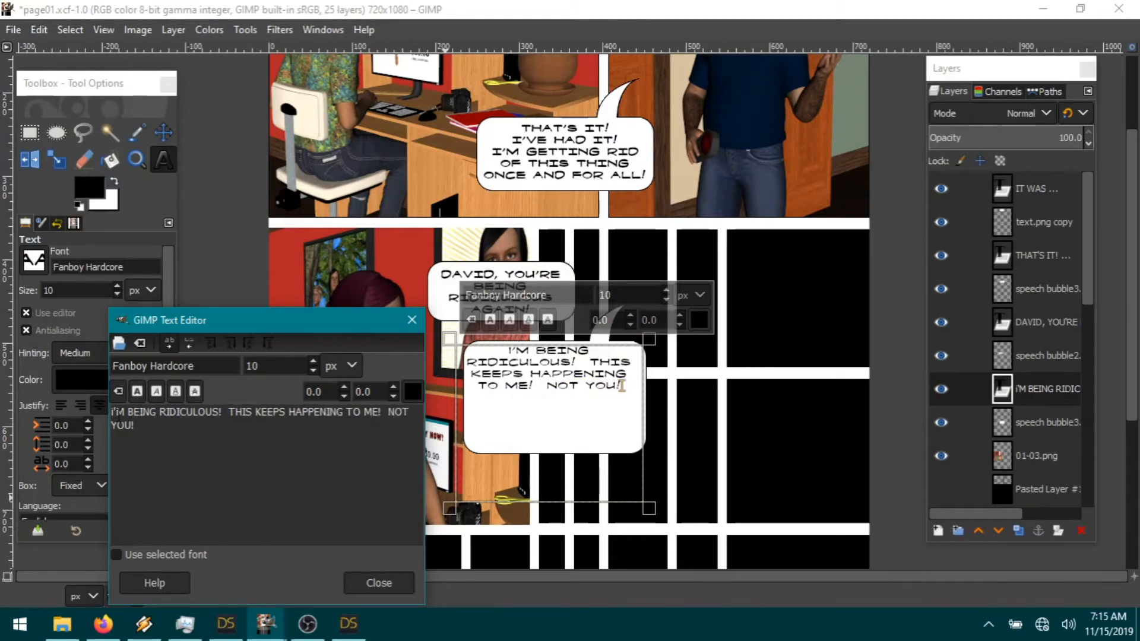
{"action": "key", "text": "BackSpace"}
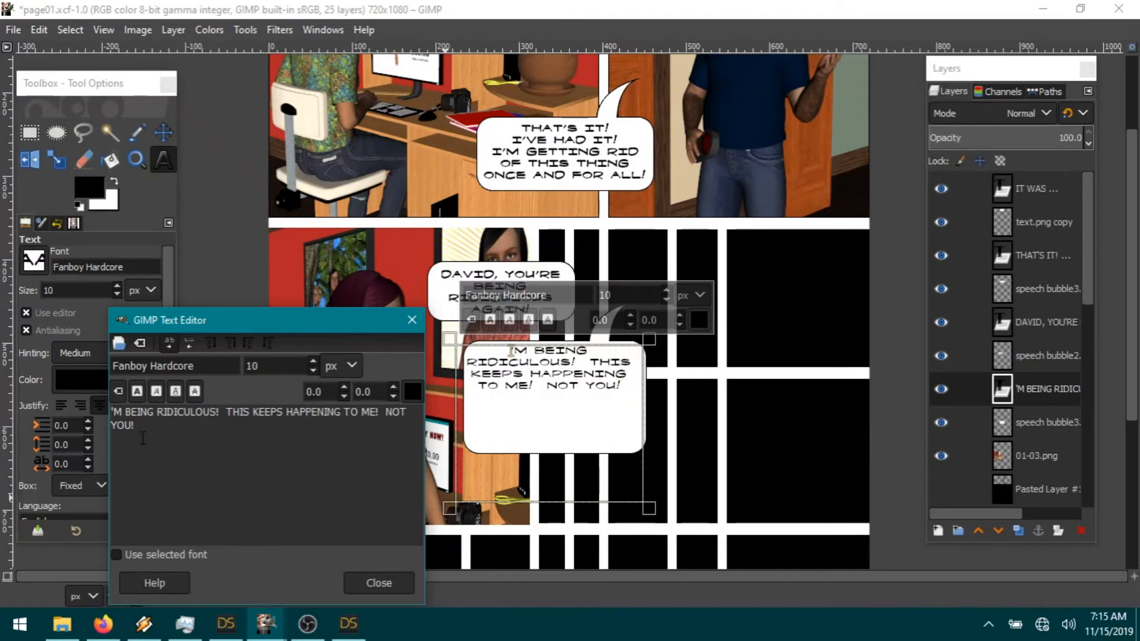
{"action": "type", "text": "I"}
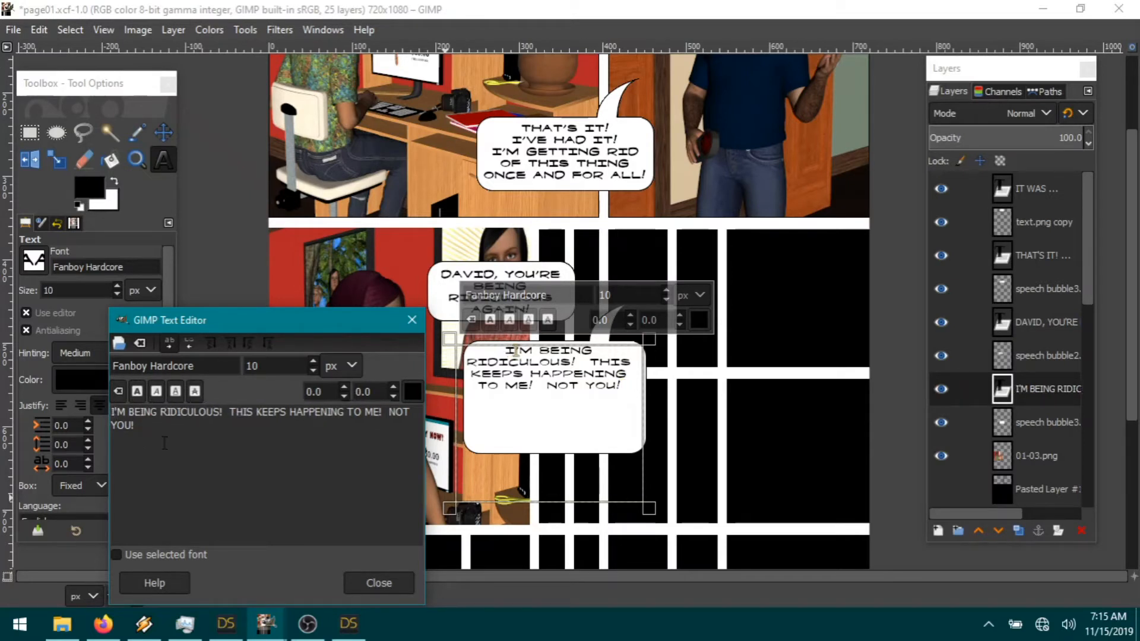
Step: Continue the reply with 'EVERY TIME I HAVE TO WAIT 2 DAYS FOR THIS THING TO WEAR OFF BECAUSE YOU KEEP USING IT'
{"action": "left_click", "coordinate": [625, 385]}
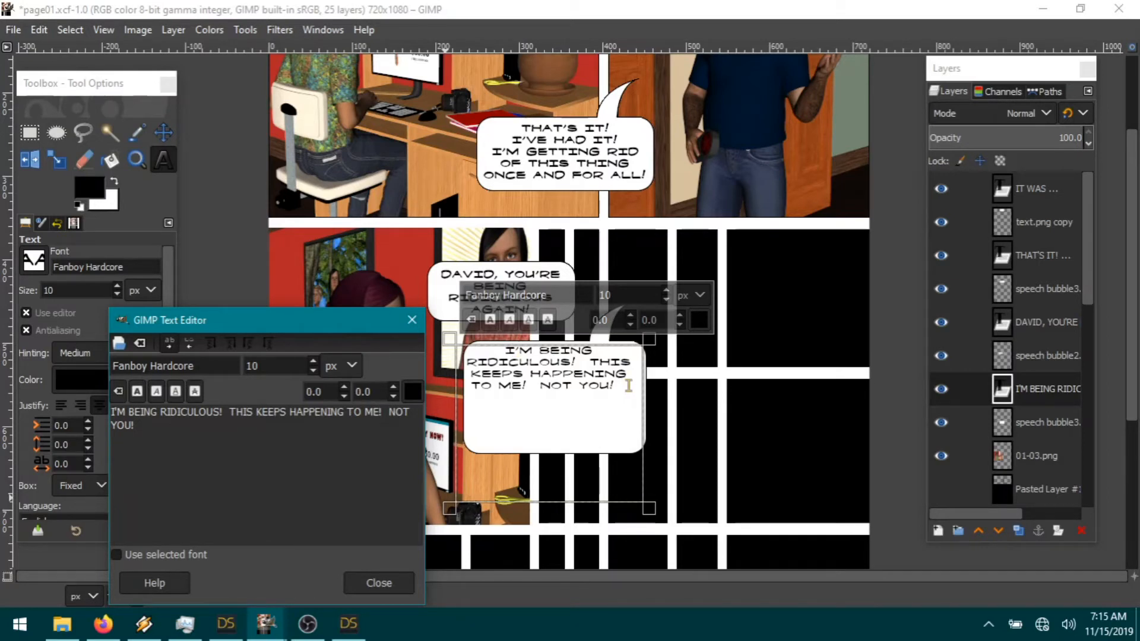
{"action": "type", "text": "EV"}
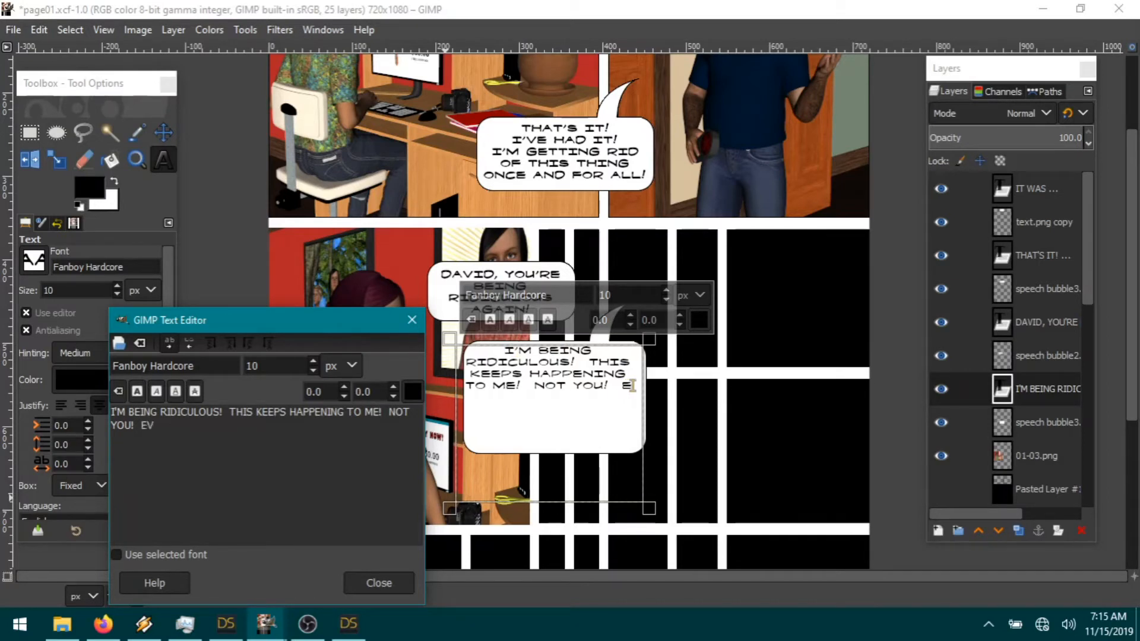
{"action": "type", "text": "ERY TIME I HAVE TO WAI"}
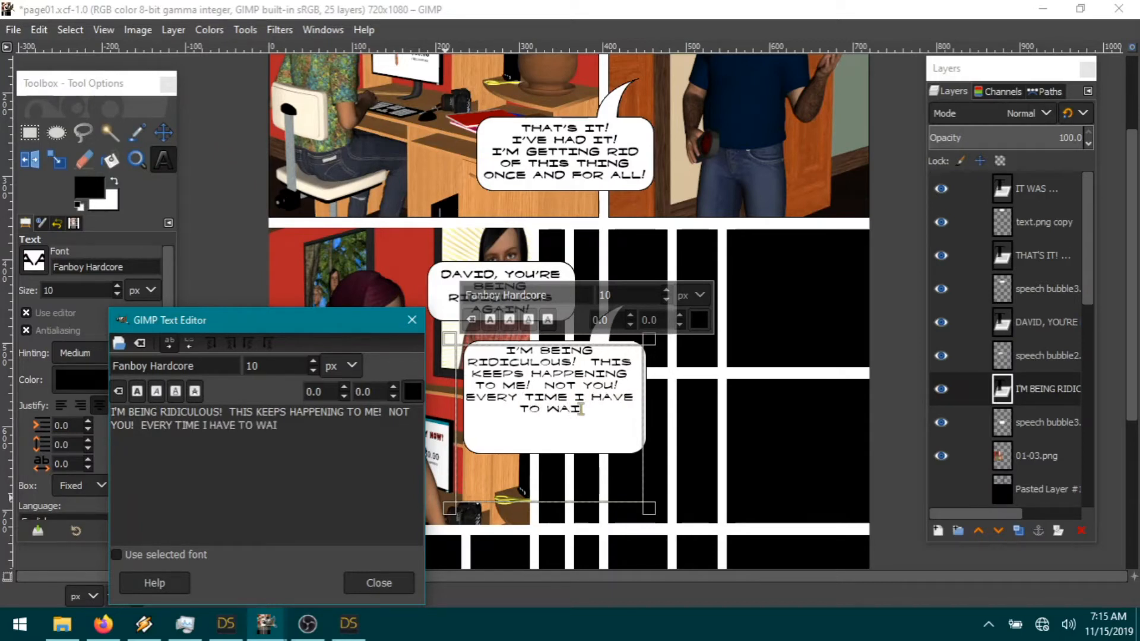
{"action": "type", "text": "T 2 DAY"}
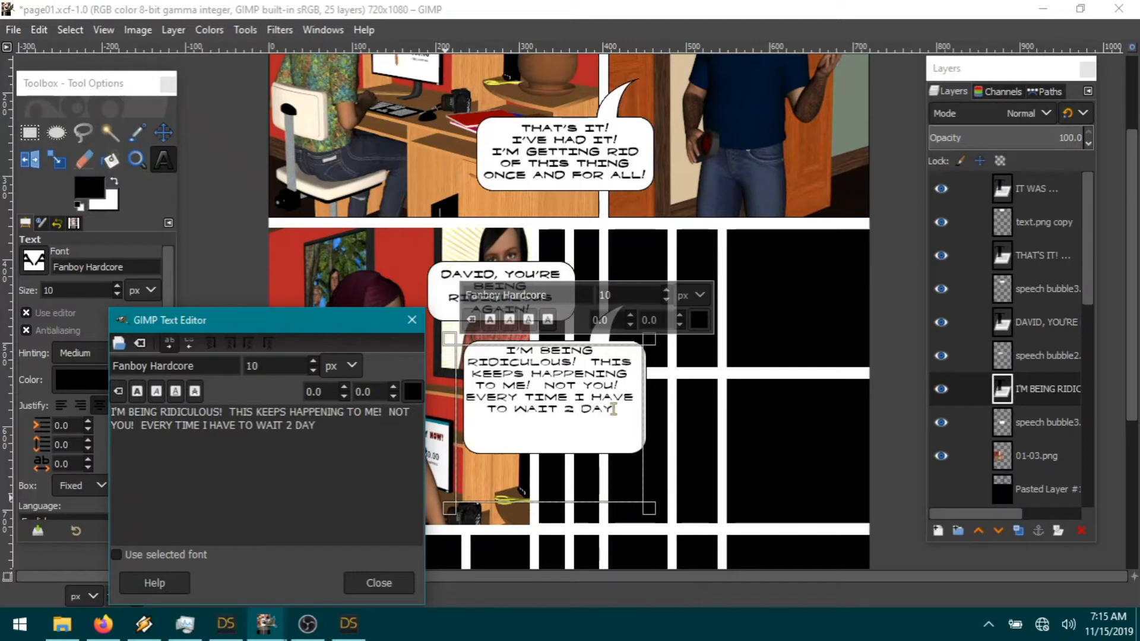
{"action": "type", "text": "S FOR THIS THING TO WE"}
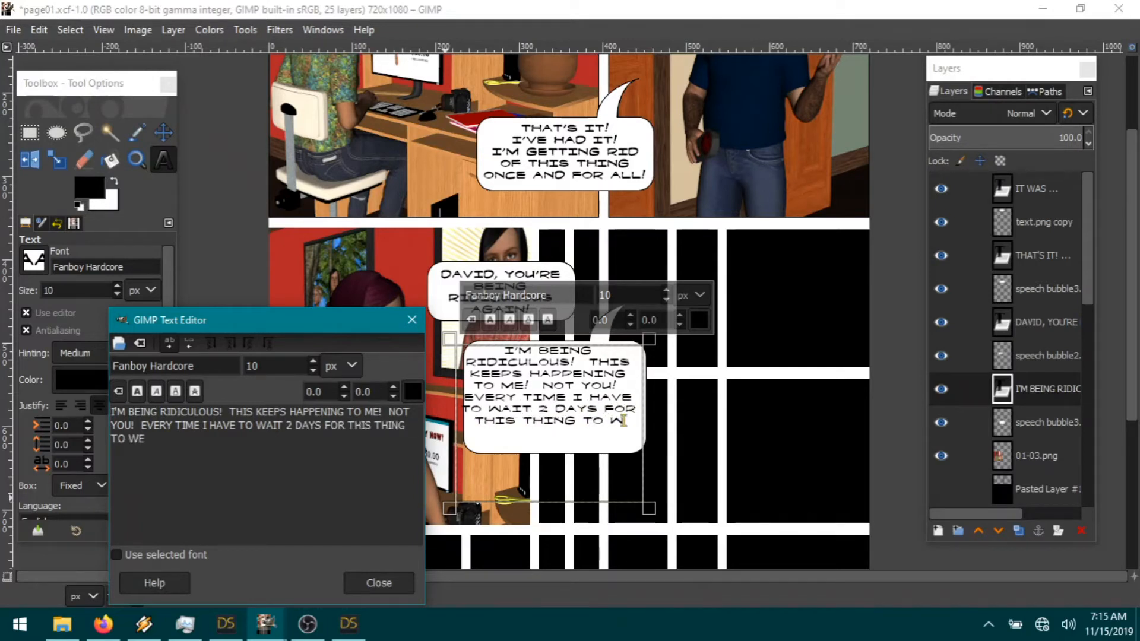
{"action": "type", "text": "AR OFF BECAUSE YOU KEEP USING IT AFTER"}
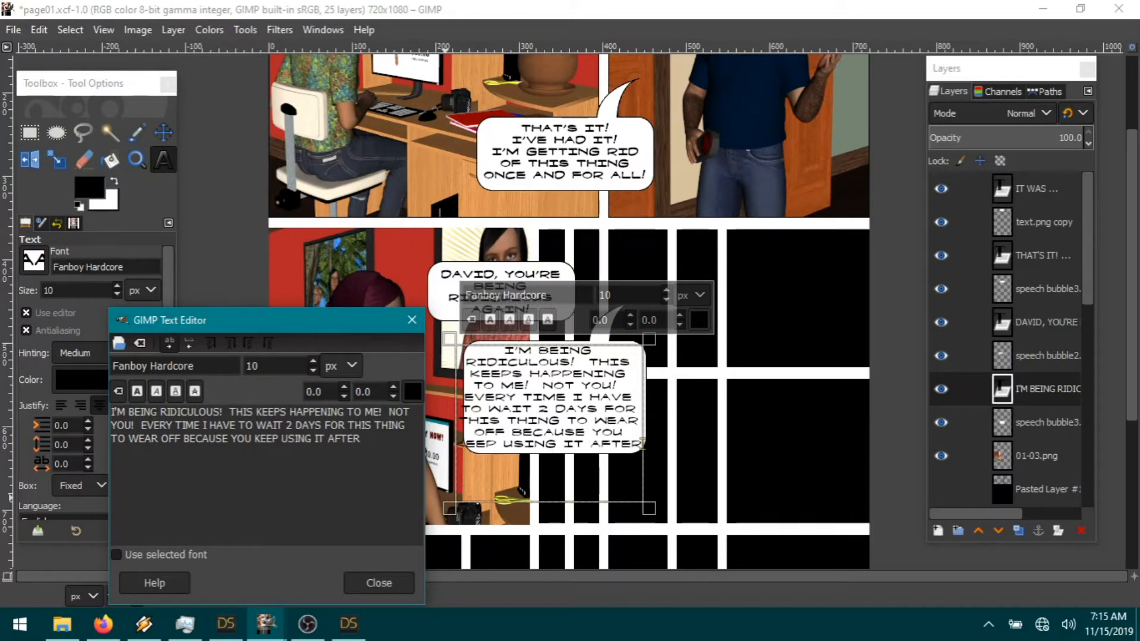
{"action": "key", "text": "BackSpace"}
{"action": "key", "text": "BackSpace"}
{"action": "key", "text": "BackSpace"}
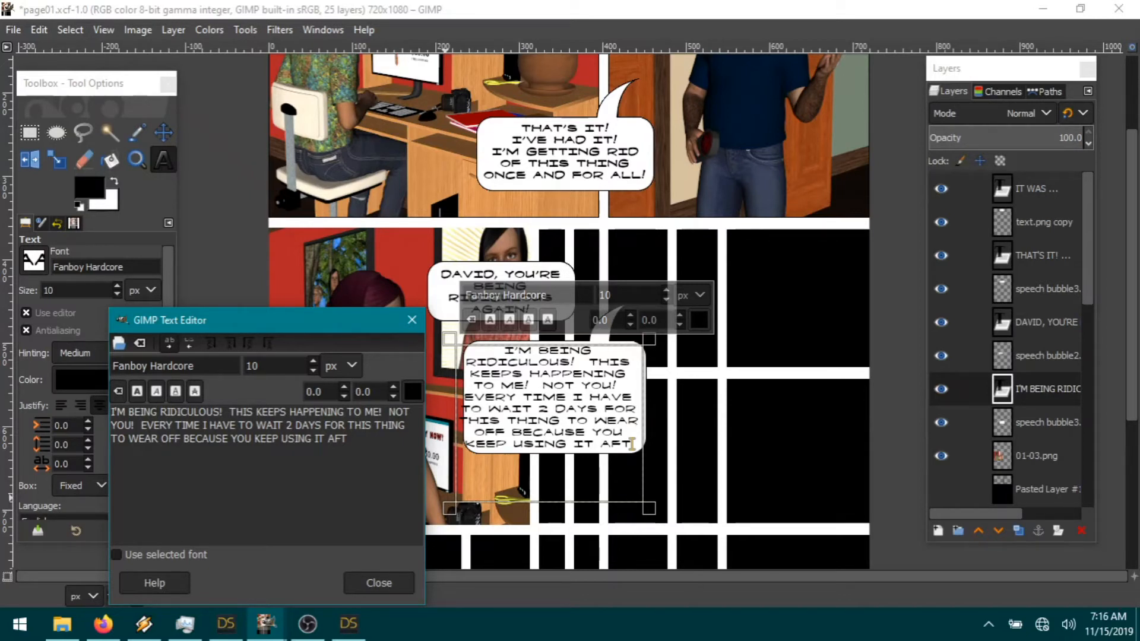
Step: Complete the reply's last sentence with 'AFTER YOU USE IT ON ME!'
{"action": "type", "text": "ER"}
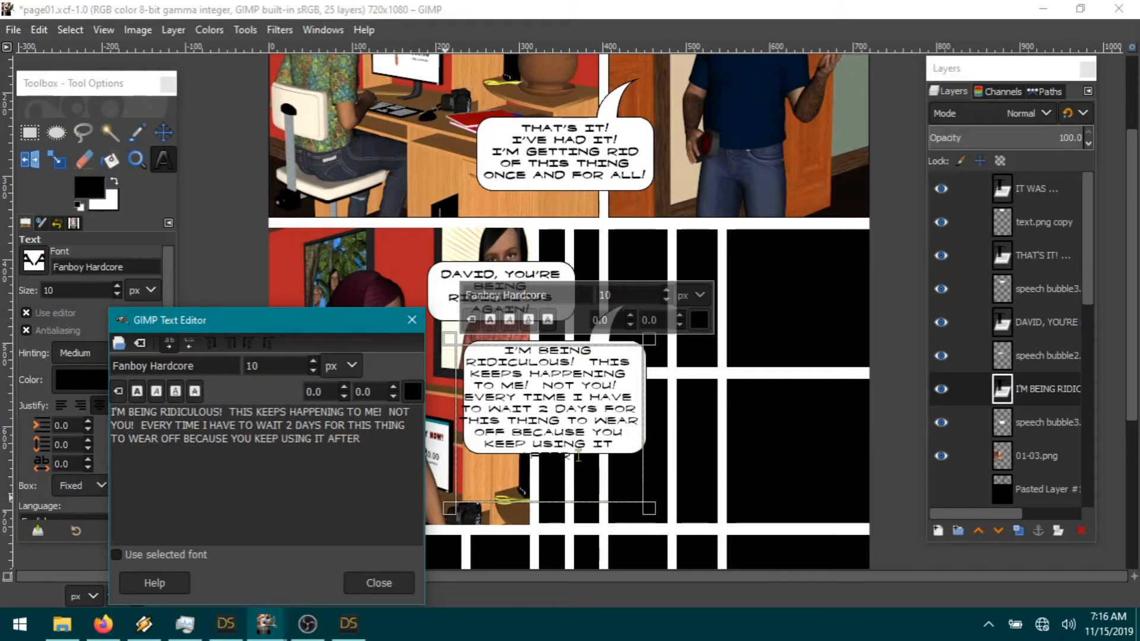
{"action": "type", "text": " YOU USE IT ON ME"}
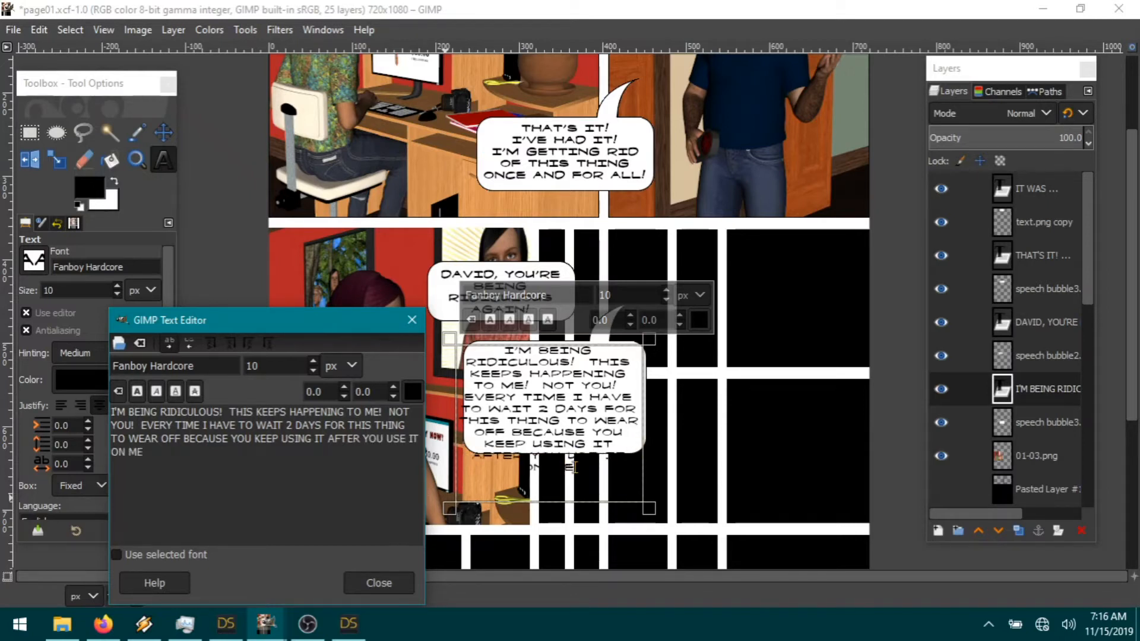
{"action": "type", "text": "!"}
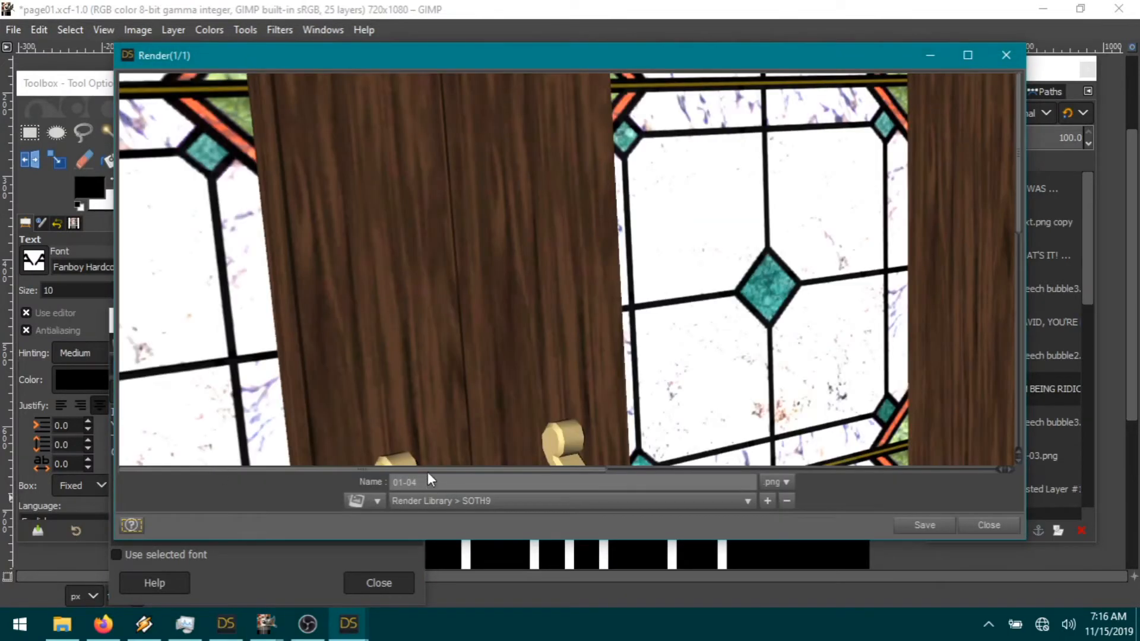
Step: Review the 01-04 render and save it to the SOTH9 render library
{"action": "left_click", "coordinate": [685, 467]}
{"action": "scroll", "coordinate": [729, 372], "scroll_direction": "down", "scroll_amount": 2}
{"action": "scroll", "coordinate": [729, 372], "scroll_direction": "down", "scroll_amount": 1}
{"action": "scroll", "coordinate": [885, 341], "scroll_direction": "down", "scroll_amount": 5}
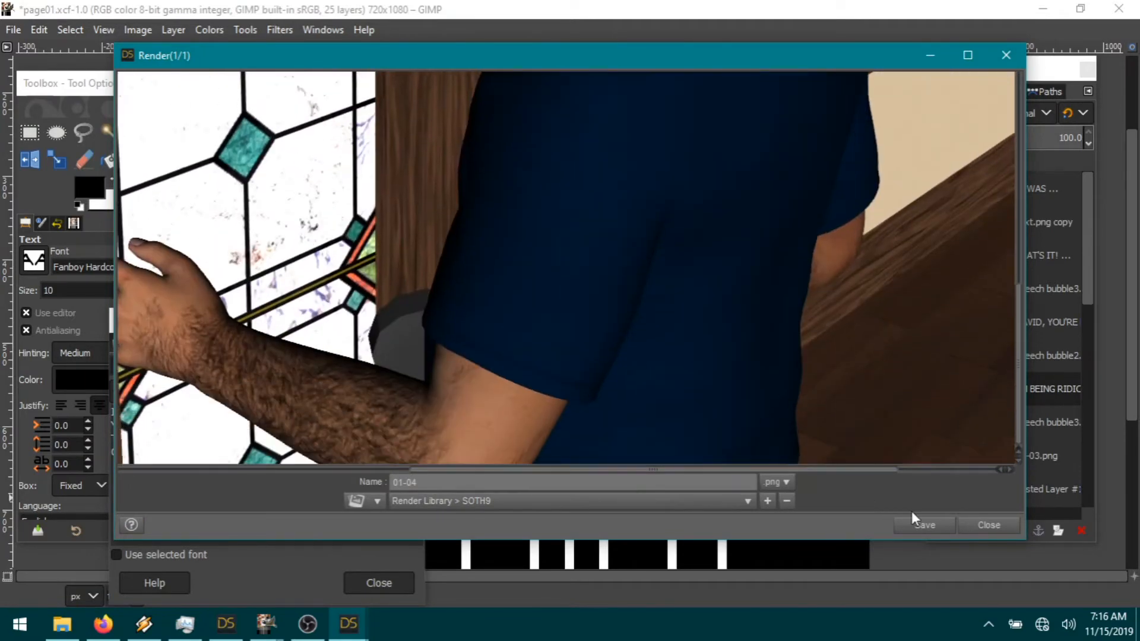
{"action": "left_click", "coordinate": [925, 525]}
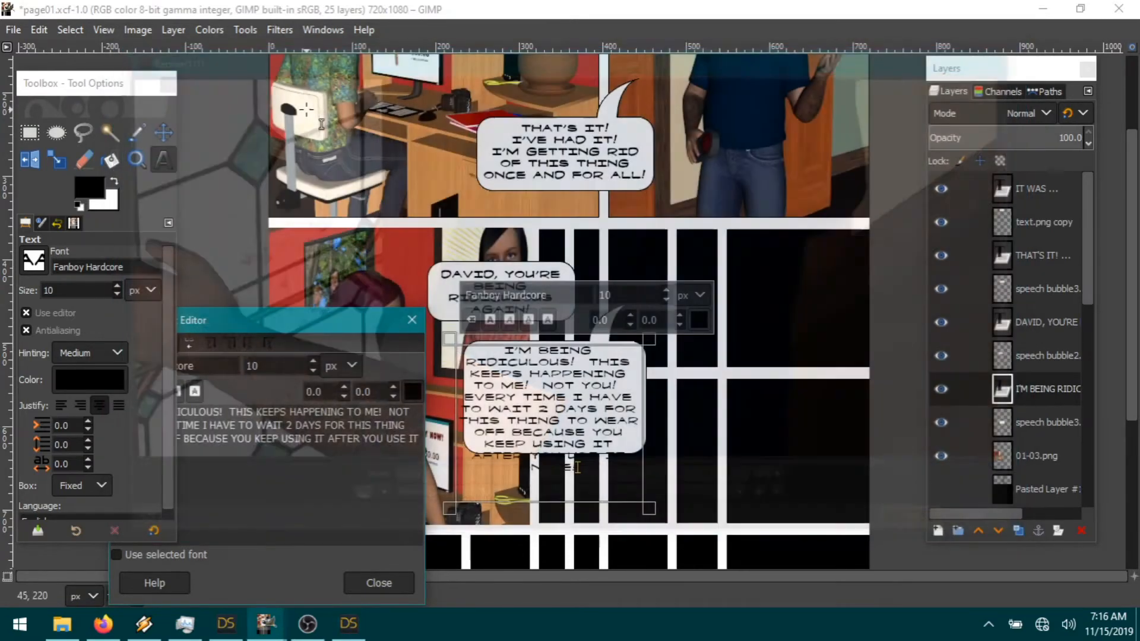
Step: Move the Text Editor off the bubble and make the dialogue bold
{"action": "left_click_drag", "start_coordinate": [255, 326], "coordinate": [188, 289]}
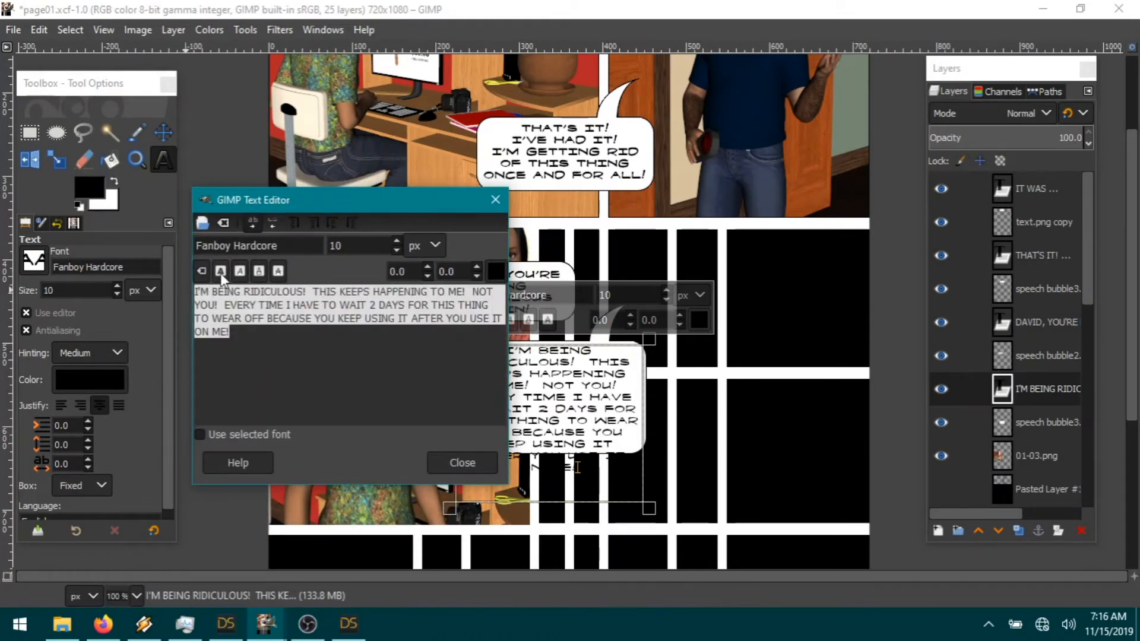
{"action": "left_click", "coordinate": [220, 271]}
{"action": "left_click_drag", "start_coordinate": [338, 209], "coordinate": [264, 234]}
{"action": "left_click_drag", "start_coordinate": [652, 421], "coordinate": [654, 421]}
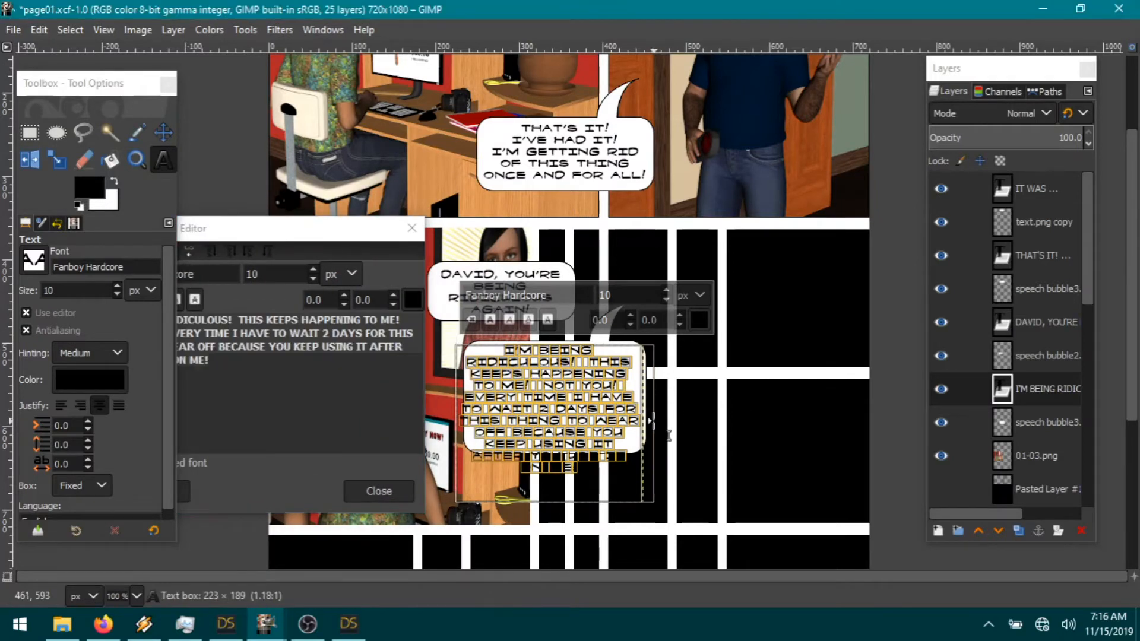
Step: Restore the fixed text box, then narrow and shorten it so the lines rewrap inside the bubble
{"action": "key", "text": "ctrl+z"}
{"action": "mouse_move", "coordinate": [654, 421]}
{"action": "left_mouse_down"}
{"action": "mouse_move", "coordinate": [639, 421]}
{"action": "mouse_move", "coordinate": [656, 434]}
{"action": "left_mouse_up"}
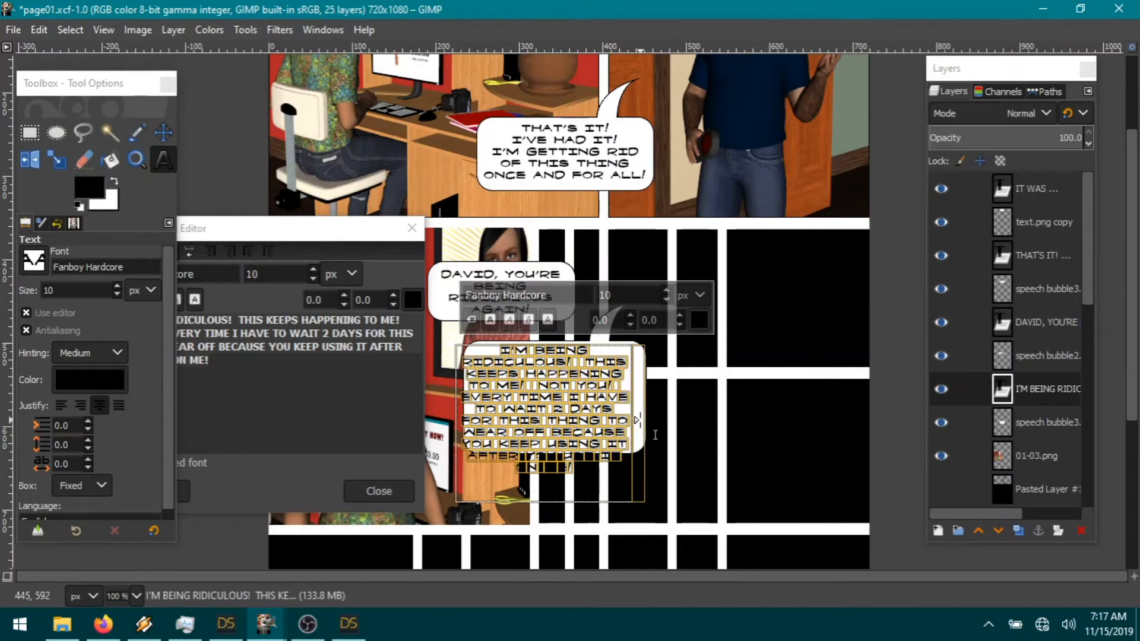
{"action": "key", "text": "ctrl+z"}
{"action": "key", "text": "ctrl+y"}
{"action": "left_click_drag", "start_coordinate": [639, 420], "coordinate": [660, 423]}
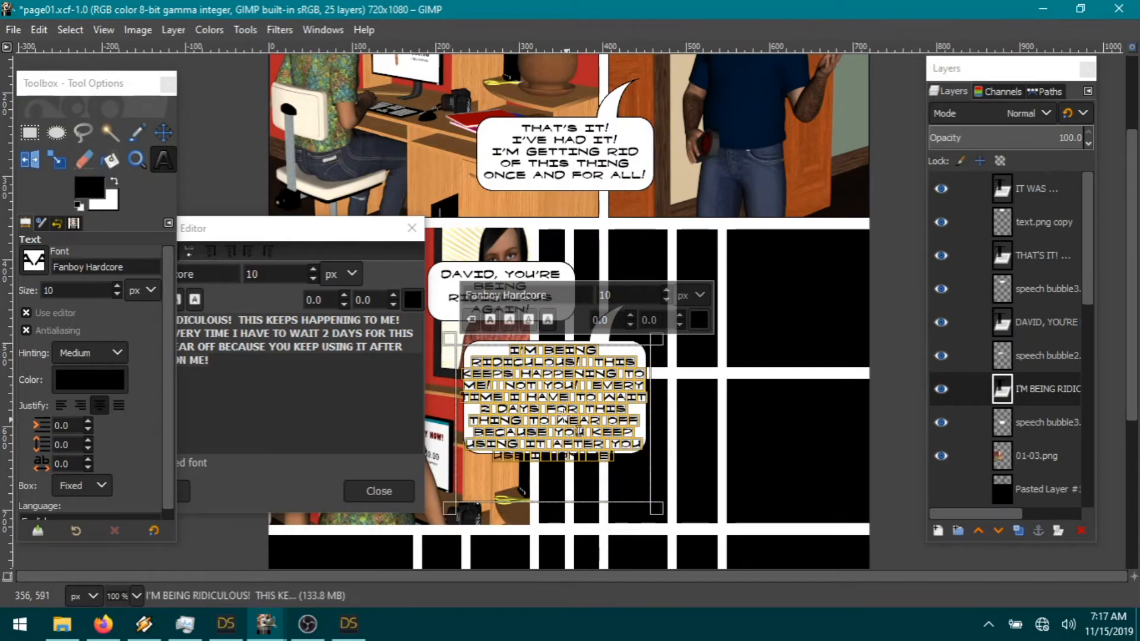
{"action": "left_click_drag", "start_coordinate": [544, 508], "coordinate": [542, 476]}
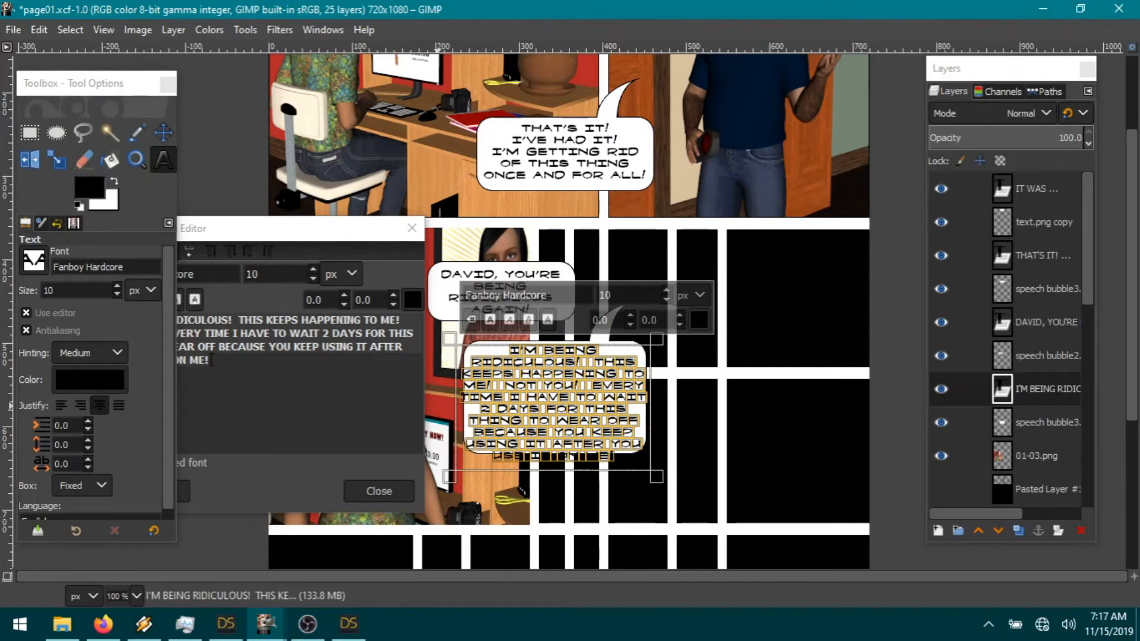
{"action": "left_click_drag", "start_coordinate": [232, 226], "coordinate": [240, 198]}
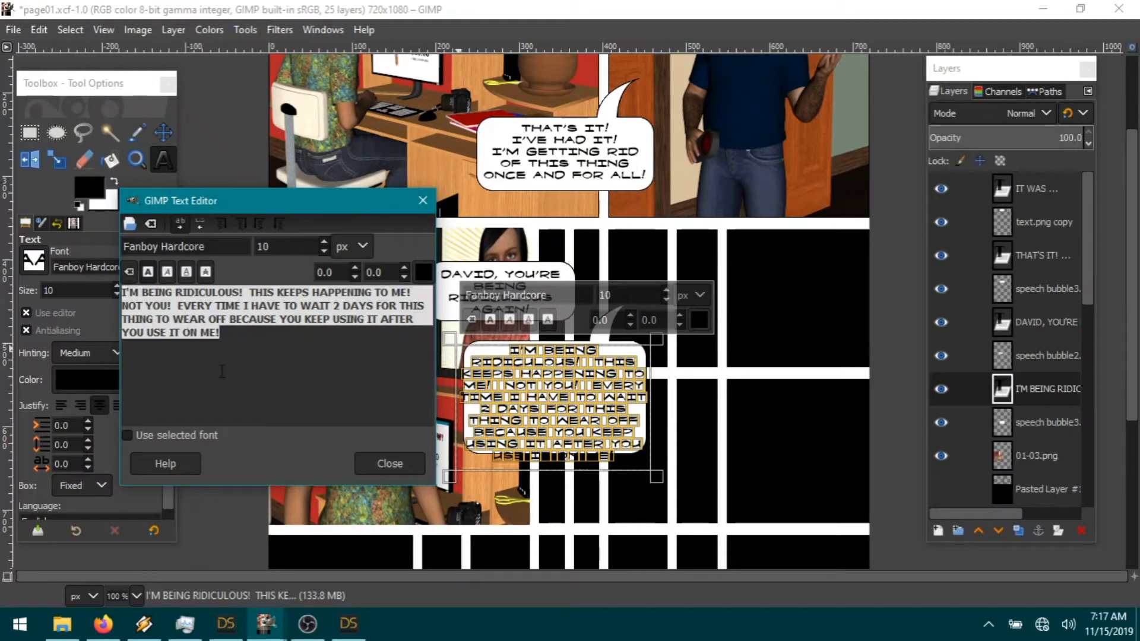
Step: Italicize I'M and ME in the reply and add a comma after EVERY TIME
{"action": "left_click", "coordinate": [178, 358]}
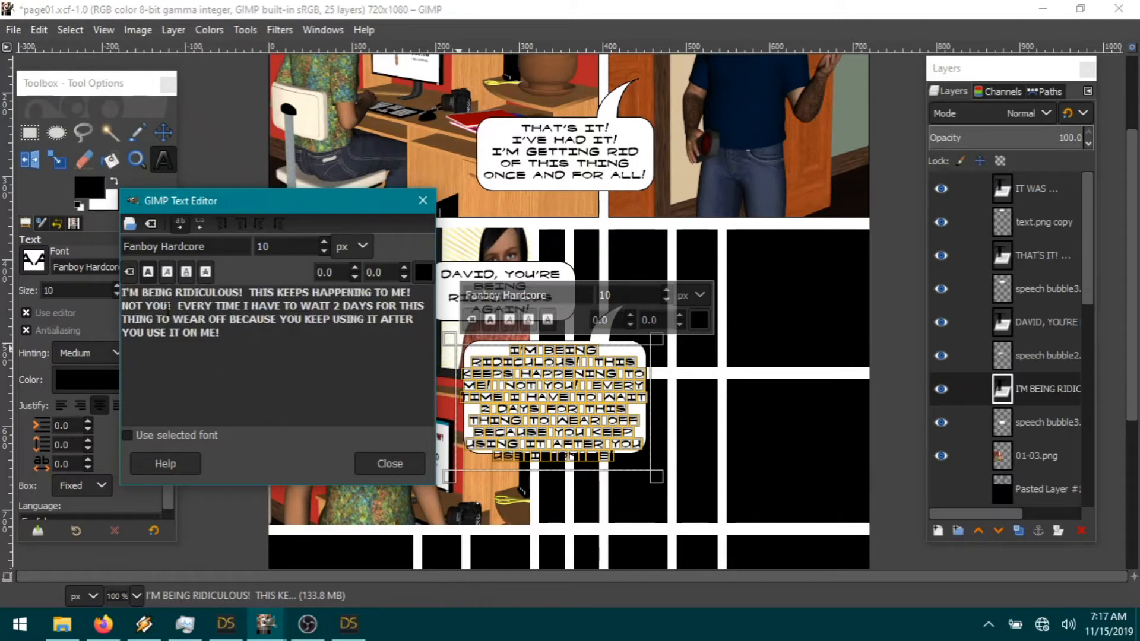
{"action": "double_click", "coordinate": [132, 292]}
{"action": "left_click", "coordinate": [169, 269]}
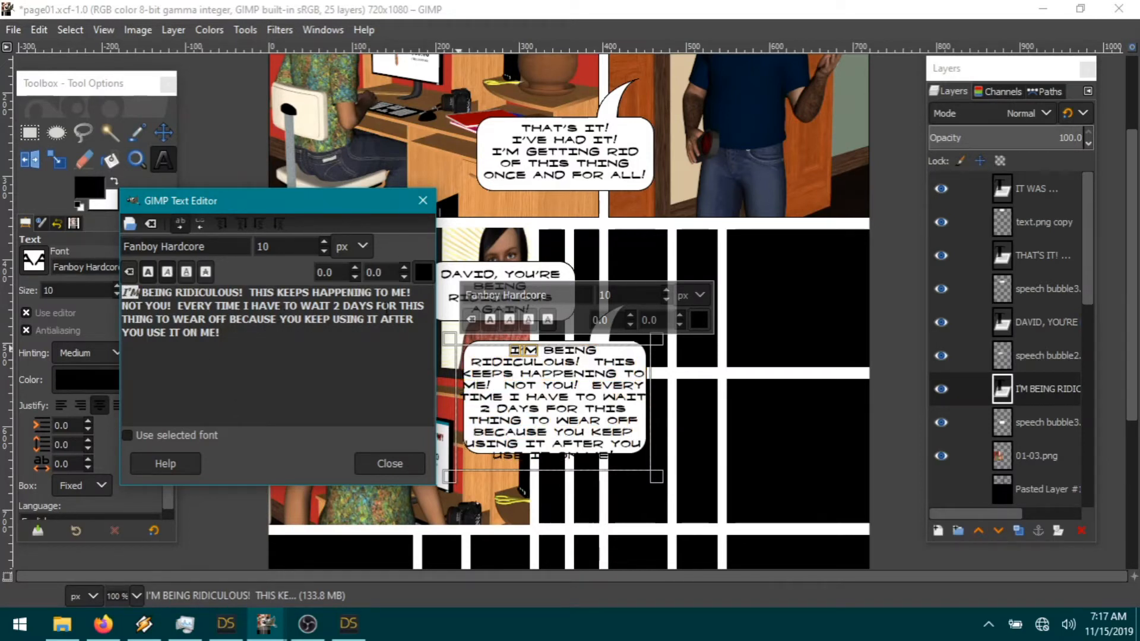
{"action": "left_click", "coordinate": [404, 293]}
{"action": "double_click", "coordinate": [401, 293]}
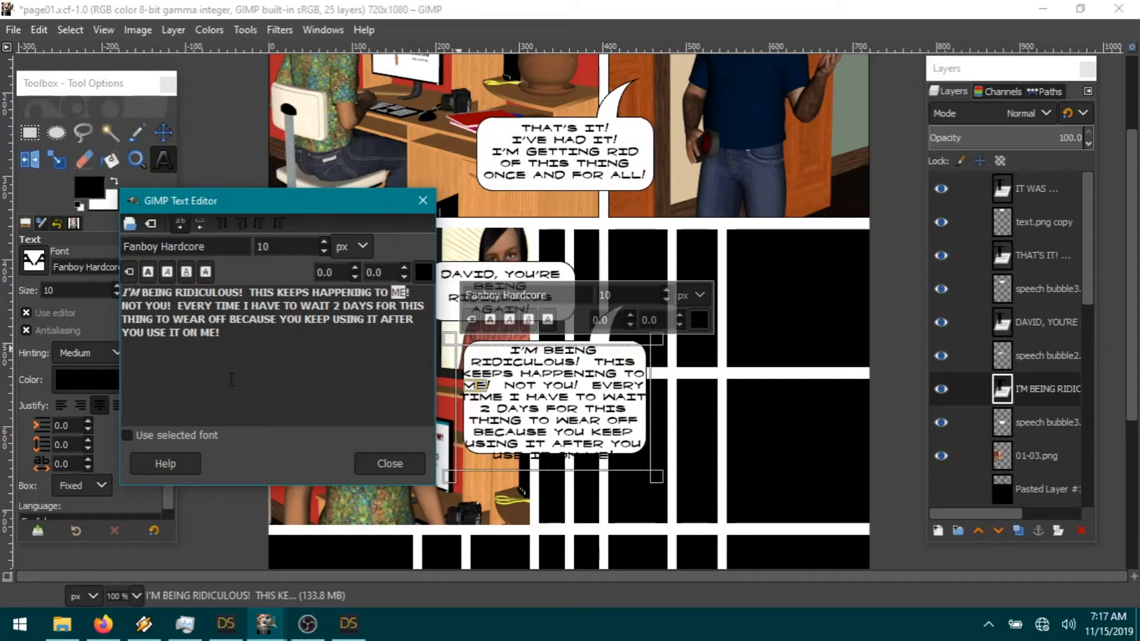
{"action": "left_click", "coordinate": [169, 274]}
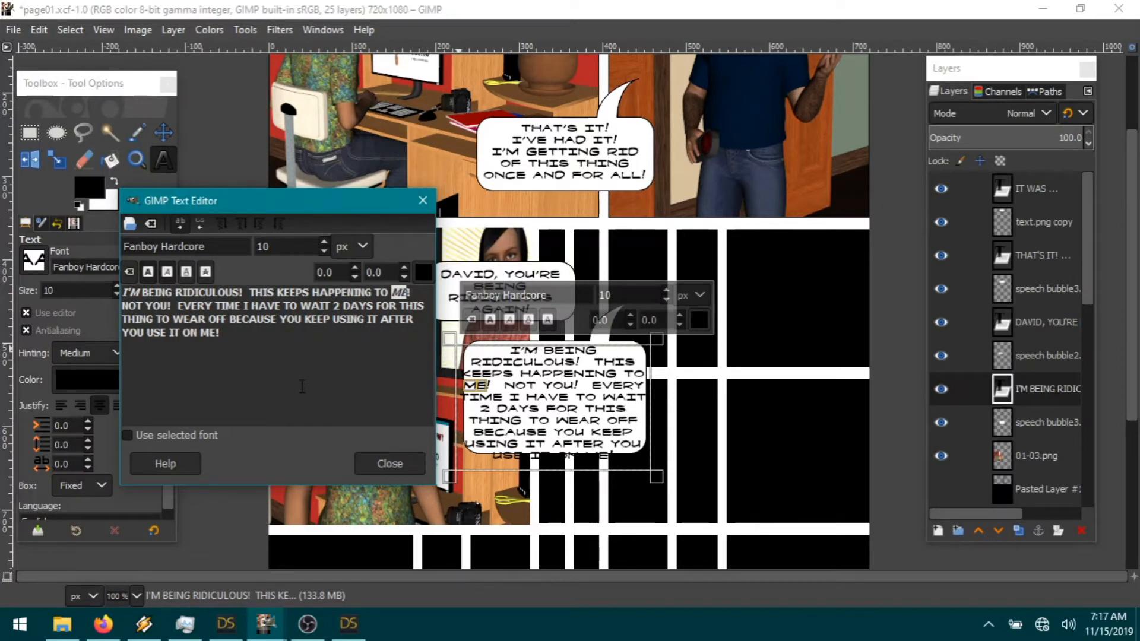
{"action": "left_click", "coordinate": [241, 306]}
{"action": "type", "text": ","}
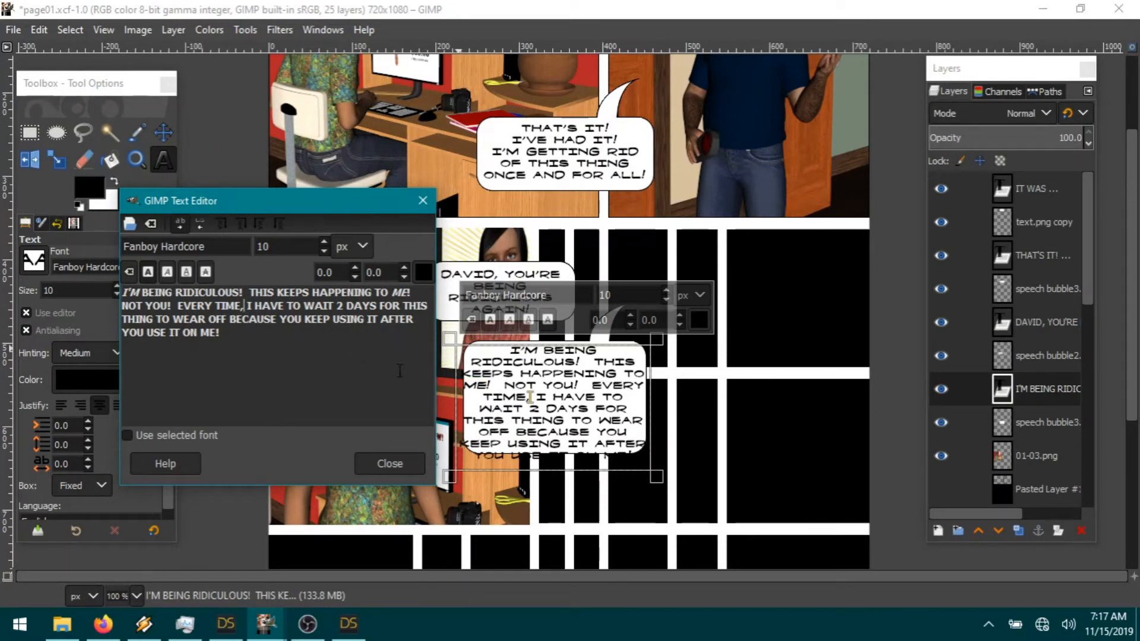
Step: Nudge the speech bubble3 layer slightly so it sits beneath the reply text
{"action": "left_click", "coordinate": [166, 139]}
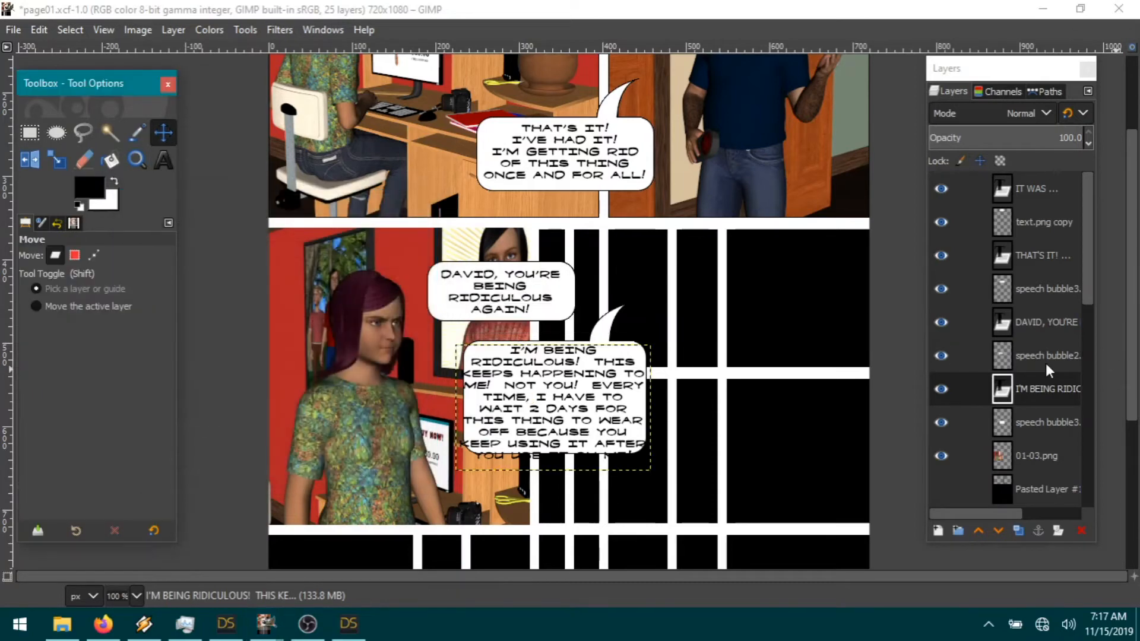
{"action": "left_click", "coordinate": [1043, 415]}
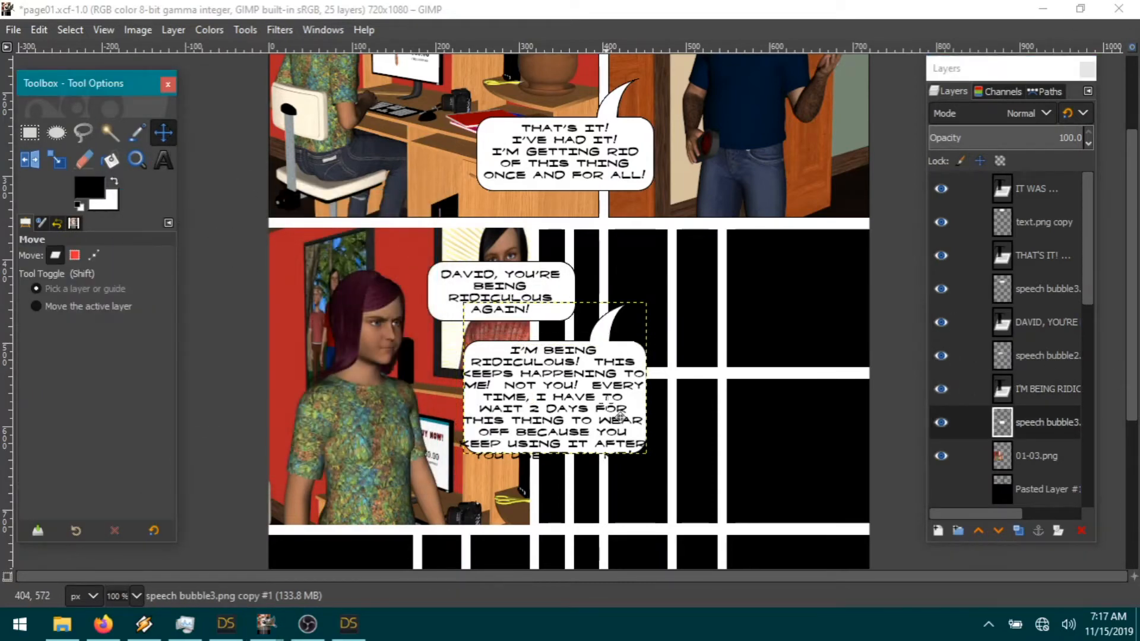
{"action": "mouse_move", "coordinate": [649, 447]}
{"action": "left_mouse_down"}
{"action": "mouse_move", "coordinate": [657, 443]}
{"action": "mouse_move", "coordinate": [643, 429]}
{"action": "left_mouse_up"}
{"action": "left_click", "coordinate": [647, 403]}
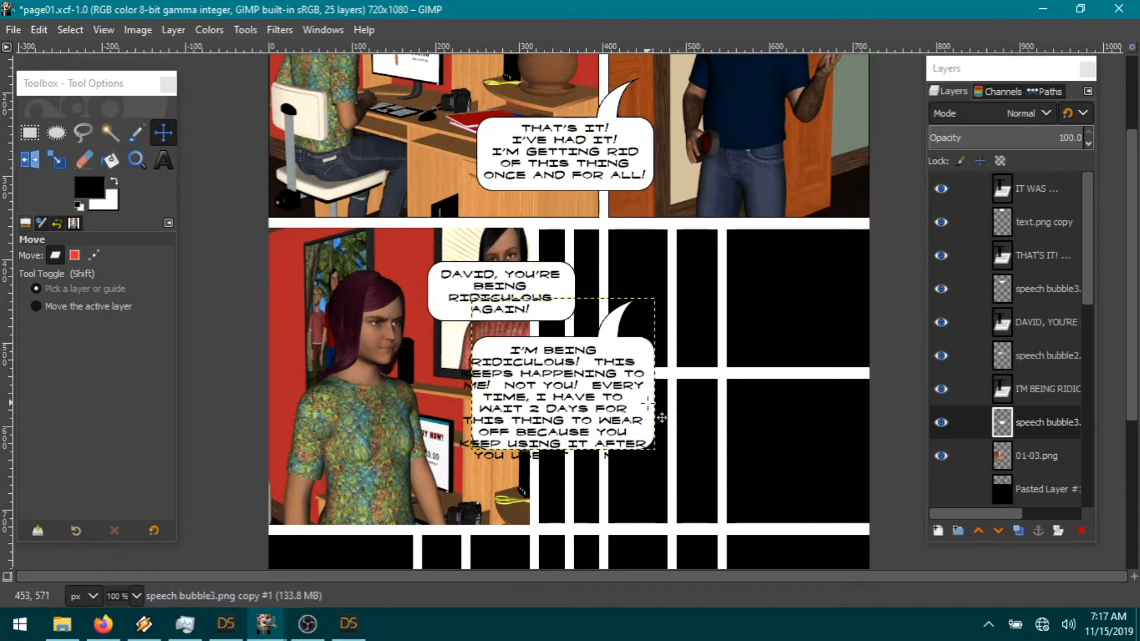
Step: Copy a rectangular selection of the bubble's left section
{"action": "left_click", "coordinate": [26, 129]}
{"action": "left_click_drag", "start_coordinate": [588, 330], "coordinate": [434, 504]}
{"action": "key", "text": "ctrl+c"}
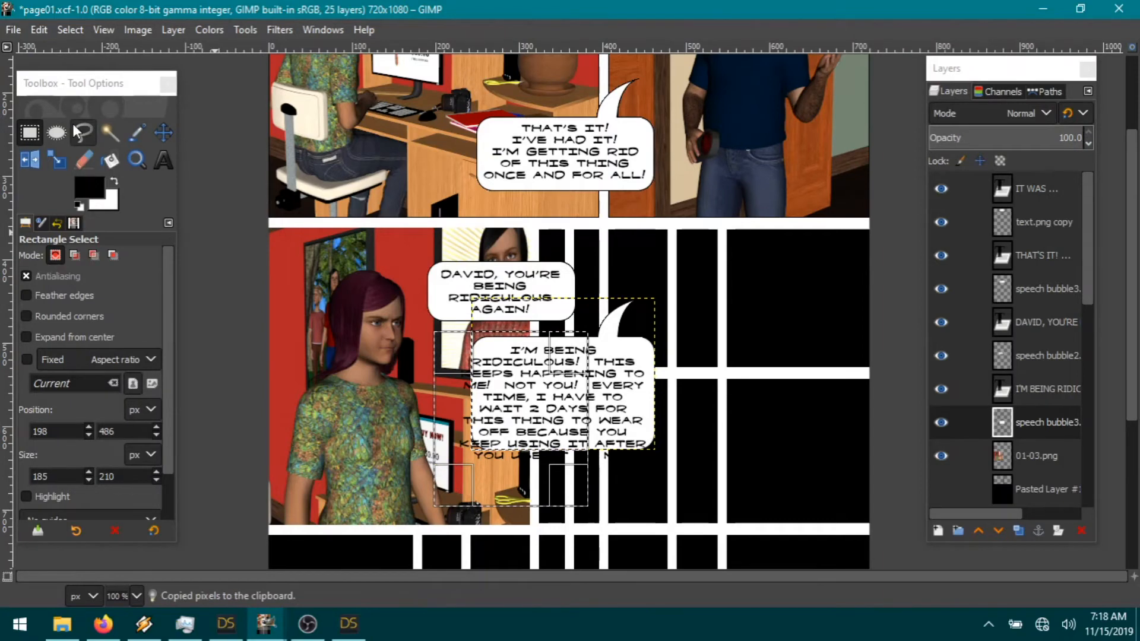
{"action": "left_click", "coordinate": [38, 30]}
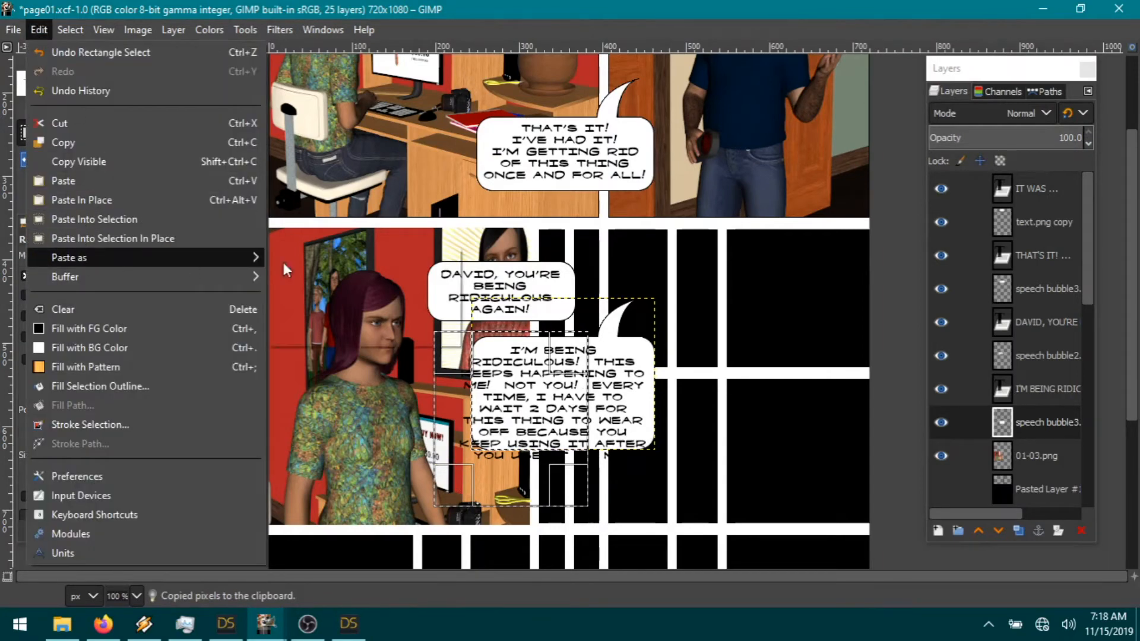
Step: Paste the left piece as a new layer, shift it left, and merge it into the bubble
{"action": "left_click", "coordinate": [339, 259]}
{"action": "left_click", "coordinate": [70, 29]}
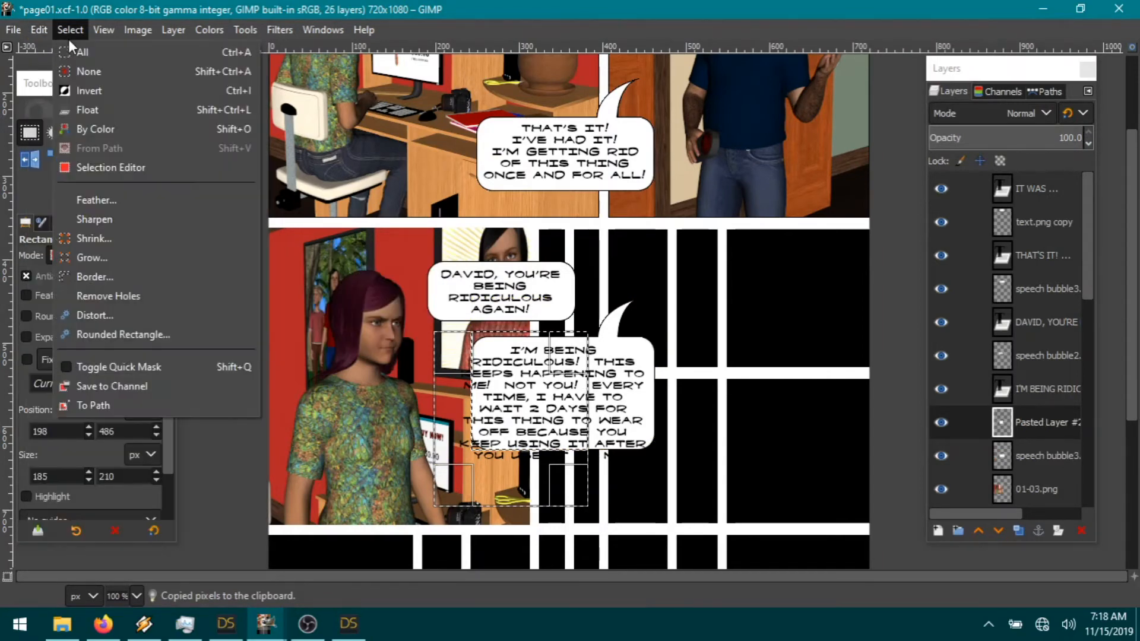
{"action": "left_click", "coordinate": [92, 74]}
{"action": "left_click", "coordinate": [162, 132]}
{"action": "left_click_drag", "start_coordinate": [494, 347], "coordinate": [473, 347]}
{"action": "left_click_drag", "start_coordinate": [486, 361], "coordinate": [484, 361]}
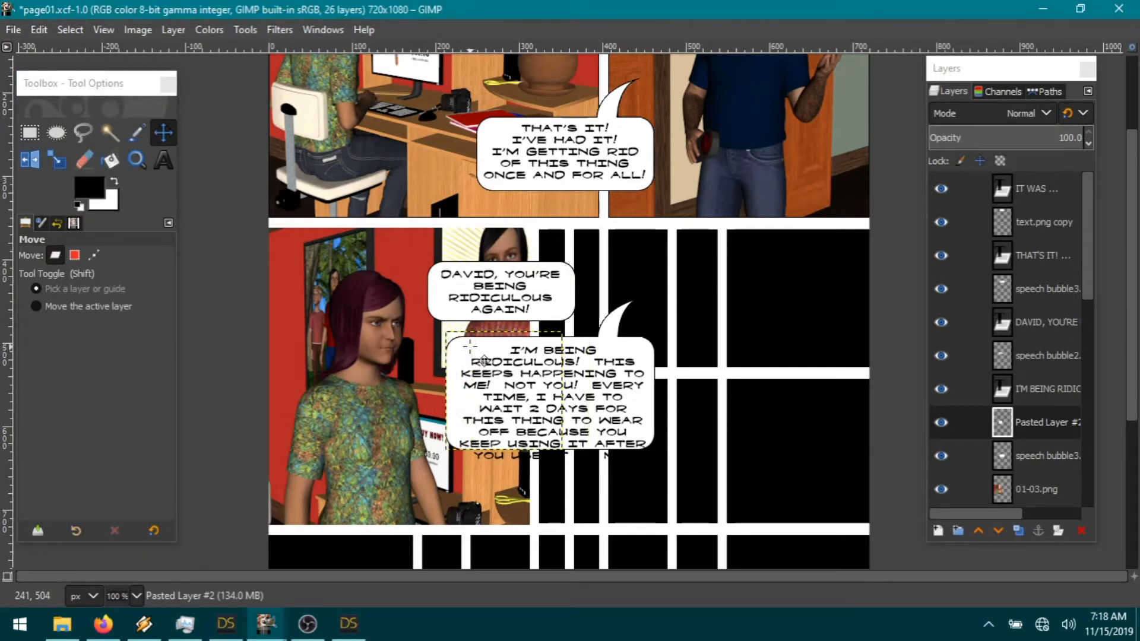
{"action": "right_click", "coordinate": [1052, 432]}
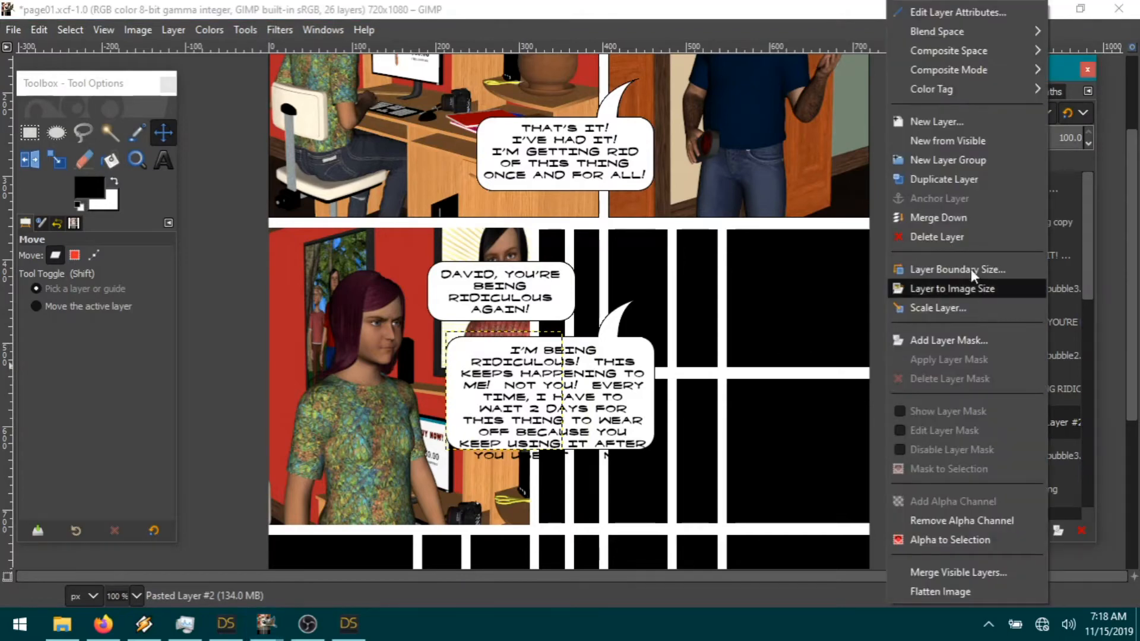
{"action": "left_click", "coordinate": [955, 229]}
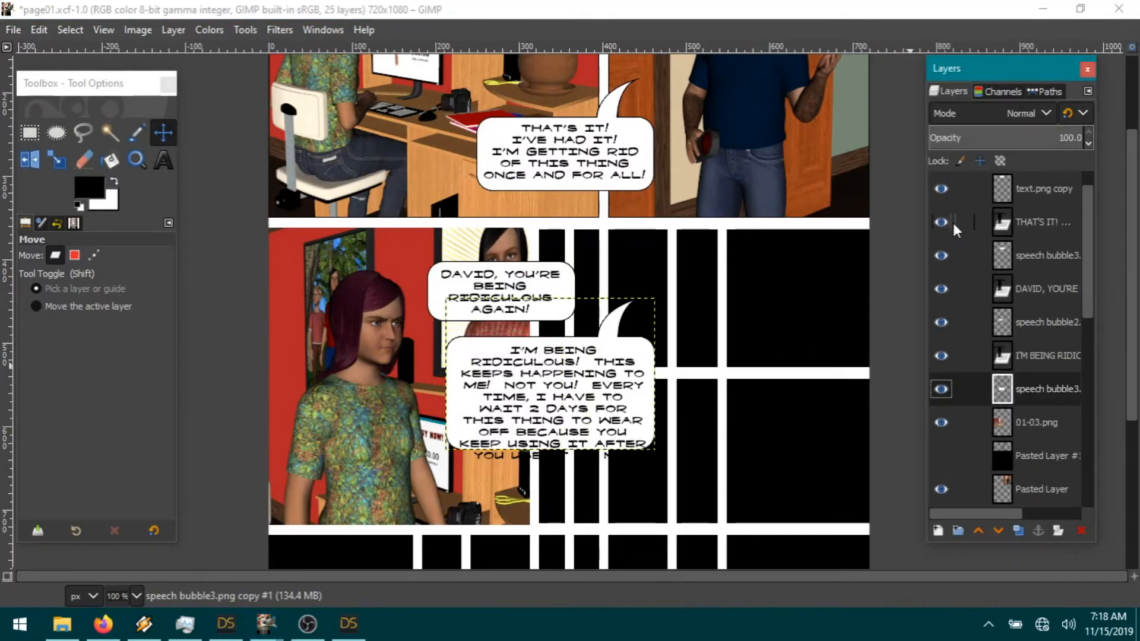
Step: Copy the bubble's lower part, paste it lower as a new layer, and merge it down to lengthen the bubble
{"action": "left_click", "coordinate": [28, 131]}
{"action": "left_click_drag", "start_coordinate": [425, 374], "coordinate": [723, 486]}
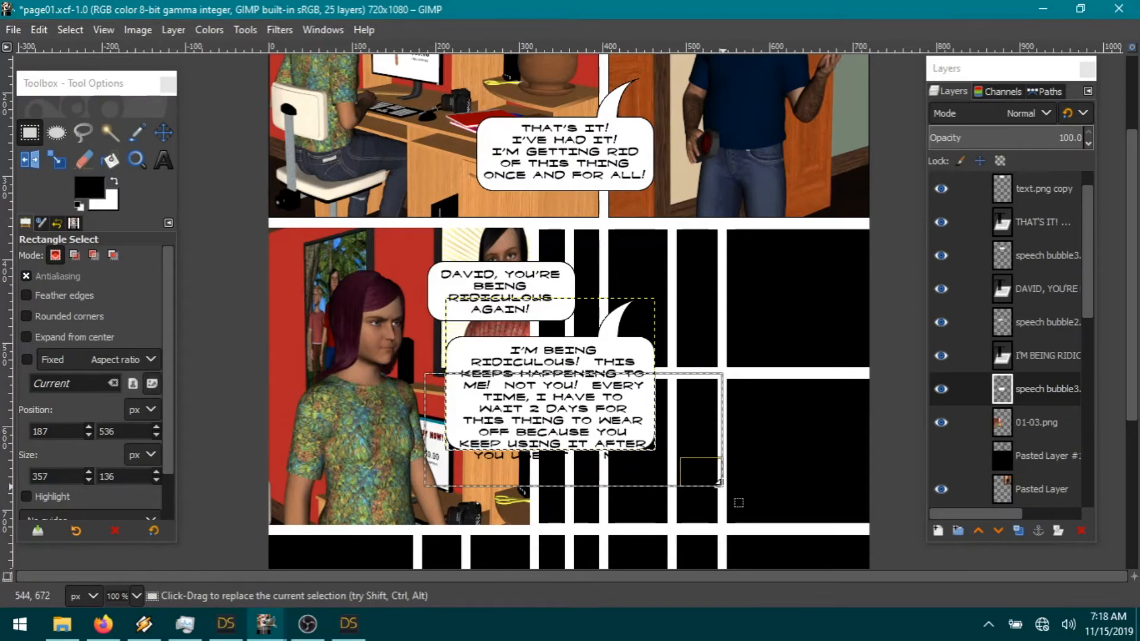
{"action": "key", "text": "ctrl+c"}
{"action": "left_click", "coordinate": [41, 31]}
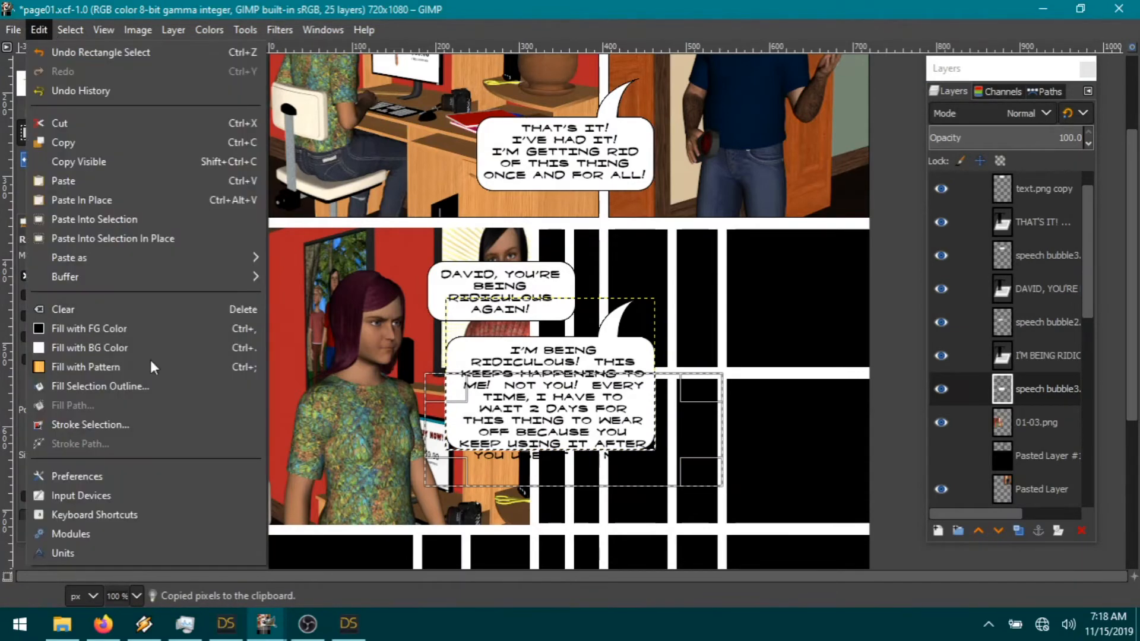
{"action": "mouse_move", "coordinate": [94, 260]}
{"action": "left_click", "coordinate": [373, 263]}
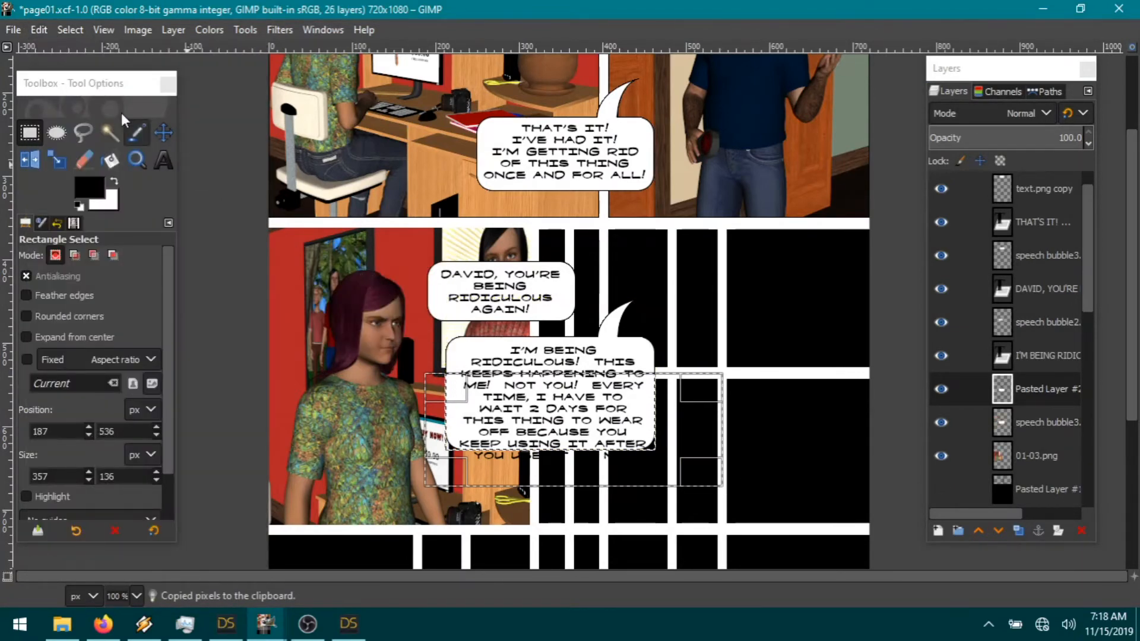
{"action": "left_click", "coordinate": [163, 132]}
{"action": "left_click_drag", "start_coordinate": [457, 427], "coordinate": [472, 461]}
{"action": "left_click", "coordinate": [457, 447]}
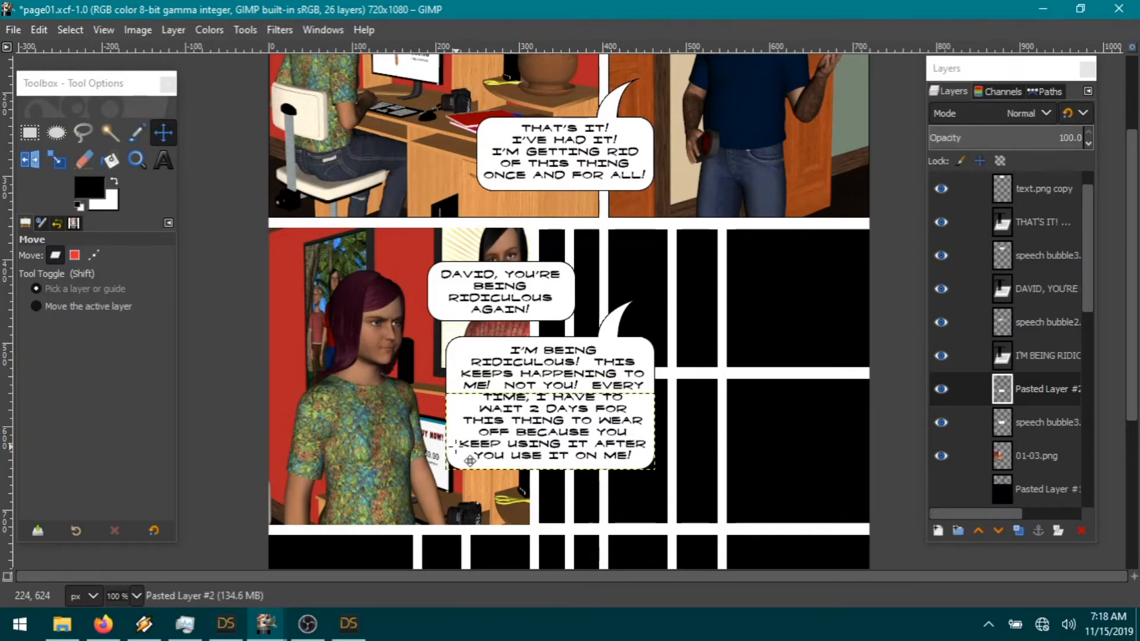
{"action": "left_click", "coordinate": [1036, 458]}
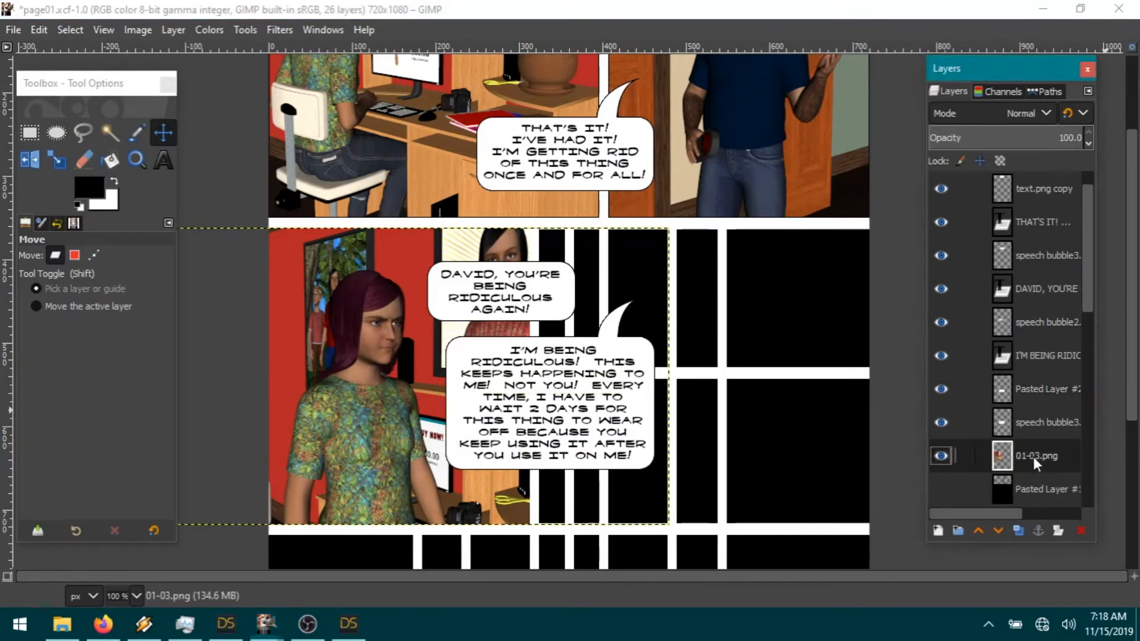
{"action": "right_click", "coordinate": [1036, 393]}
{"action": "left_click", "coordinate": [937, 218]}
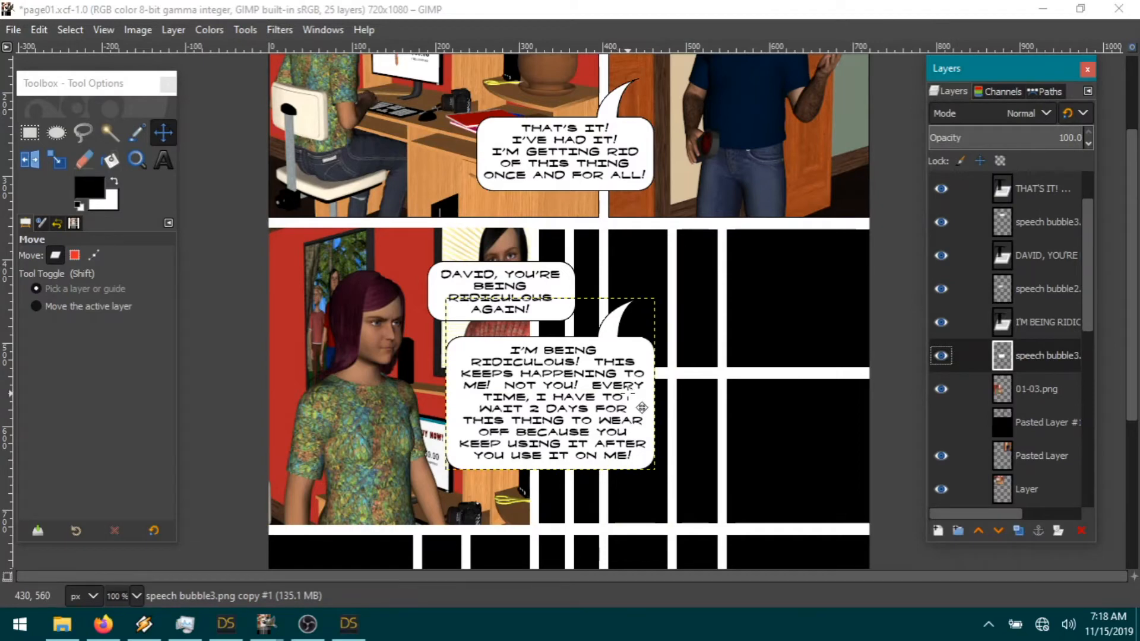
{"action": "left_click", "coordinate": [1020, 423]}
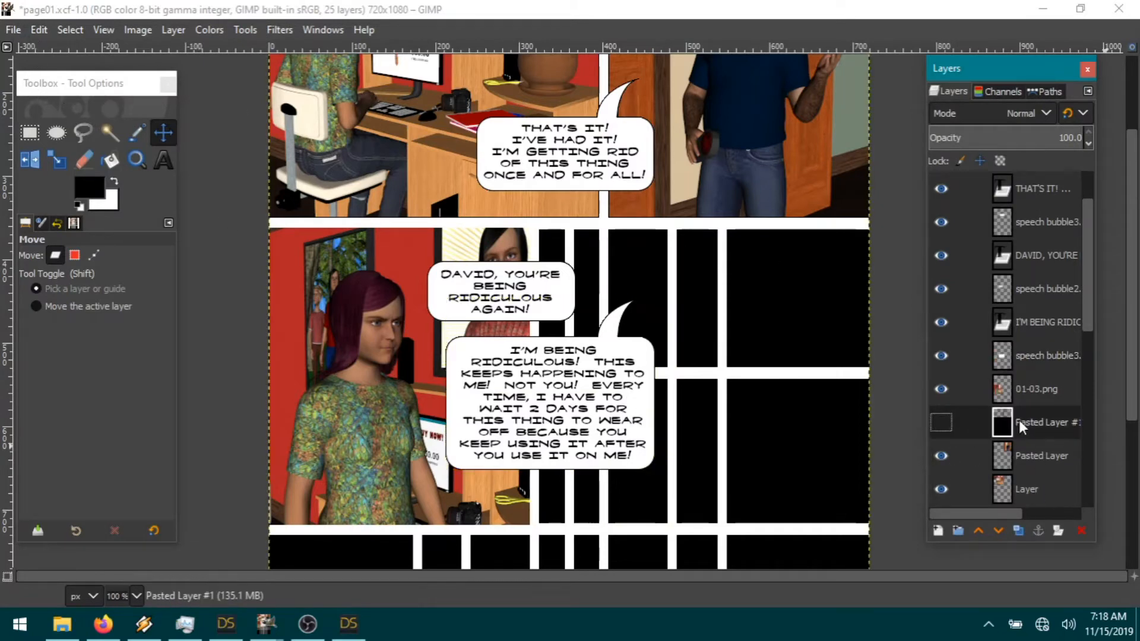
{"action": "left_click", "coordinate": [1028, 394]}
{"action": "left_click", "coordinate": [14, 30]}
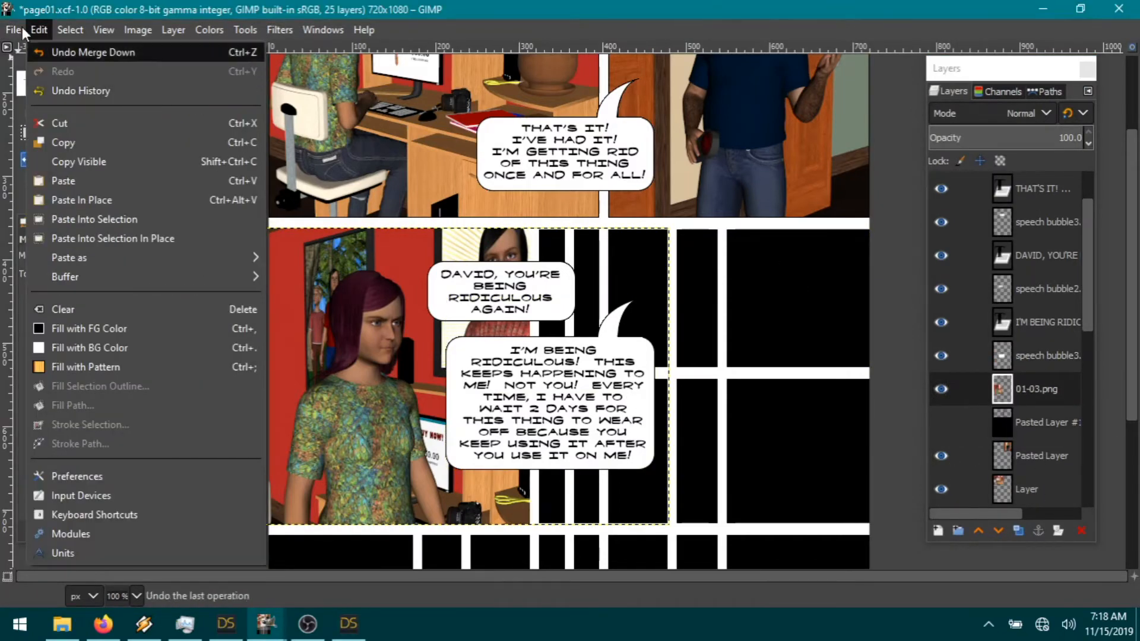
Step: Open 01-04.png from SOTH9 as a layer, scale it to 33%, and place it in the second row
{"action": "left_click", "coordinate": [72, 111]}
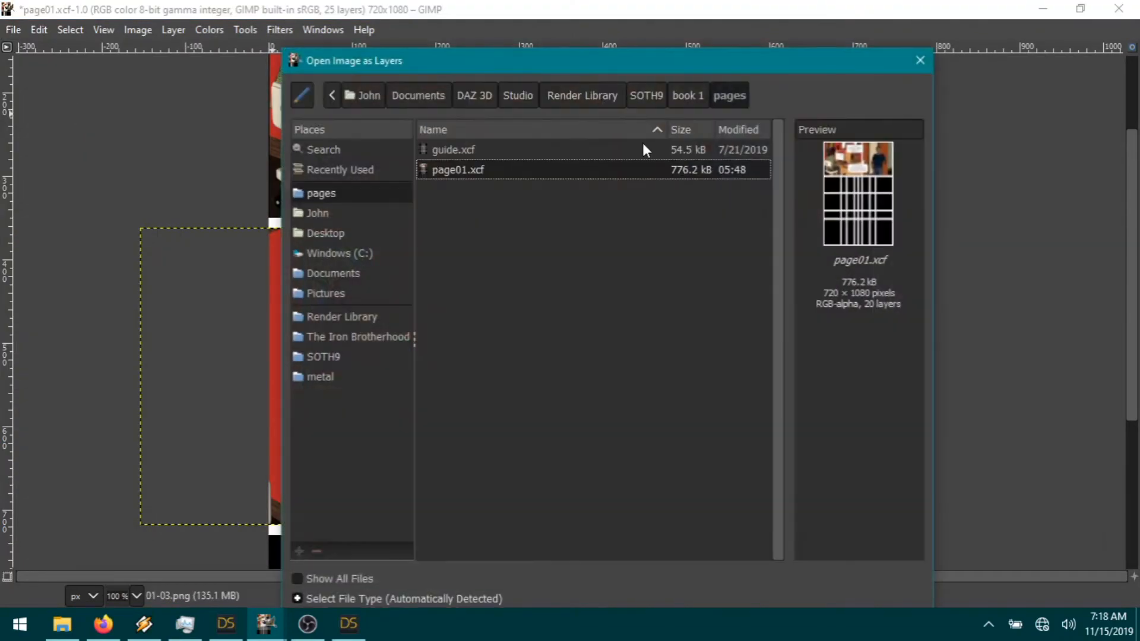
{"action": "left_click", "coordinate": [645, 95]}
{"action": "double_click", "coordinate": [449, 270]}
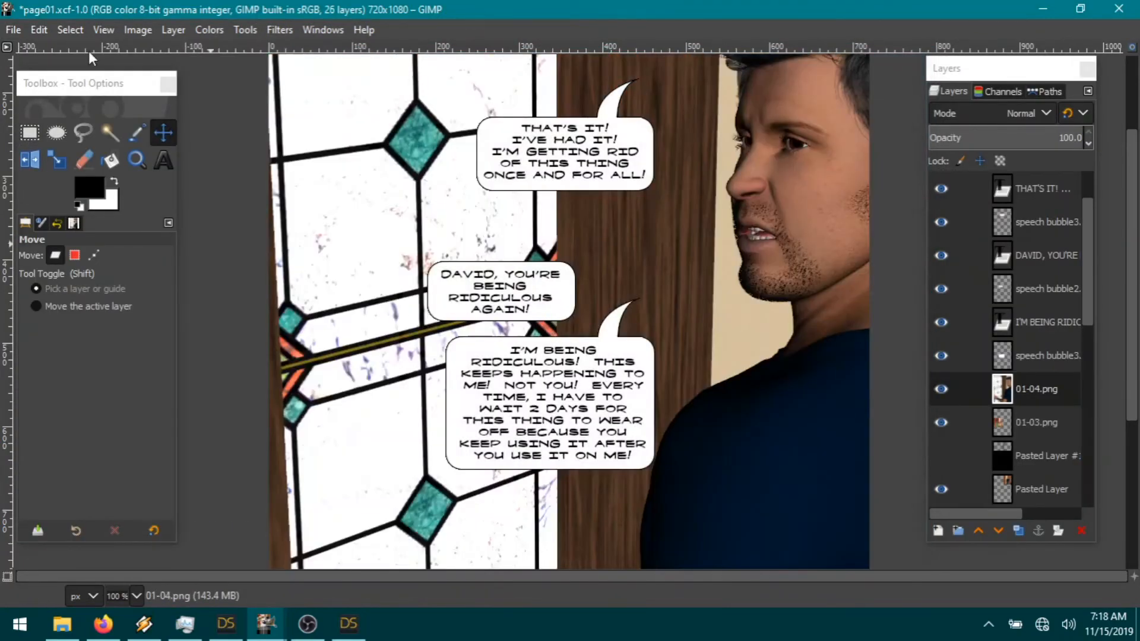
{"action": "left_click", "coordinate": [174, 29]}
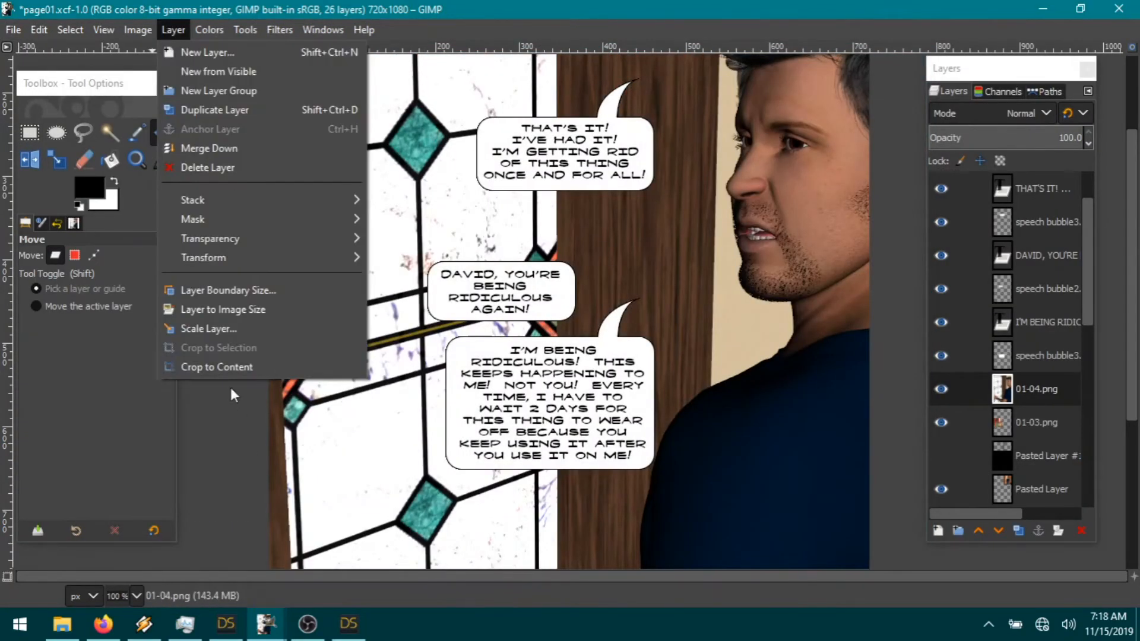
{"action": "left_click", "coordinate": [231, 328]}
{"action": "type", "text": "33"}
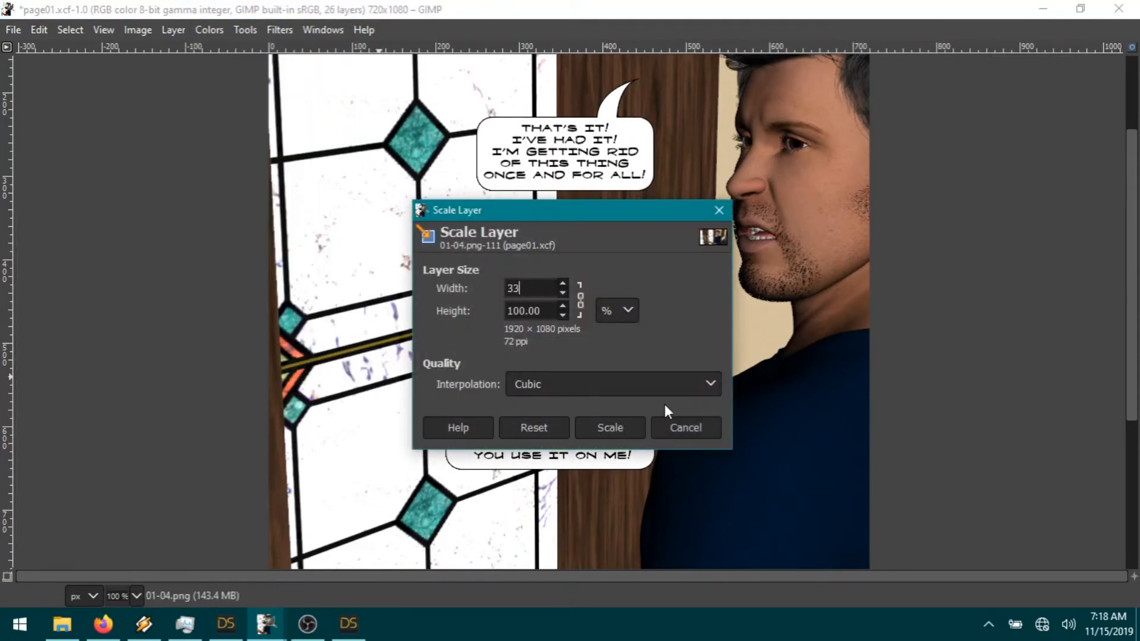
{"action": "left_click", "coordinate": [610, 427]}
{"action": "left_click_drag", "start_coordinate": [696, 324], "coordinate": [745, 354]}
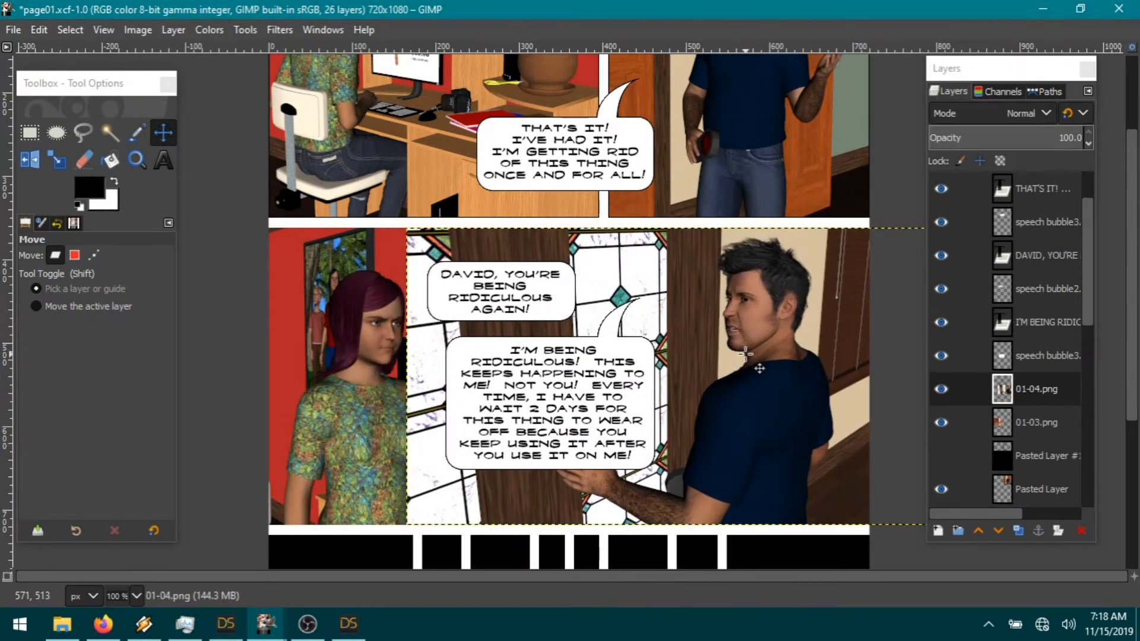
Step: Cut the left portion out of the 01-04.png layer and clear the selection
{"action": "left_click", "coordinate": [31, 133]}
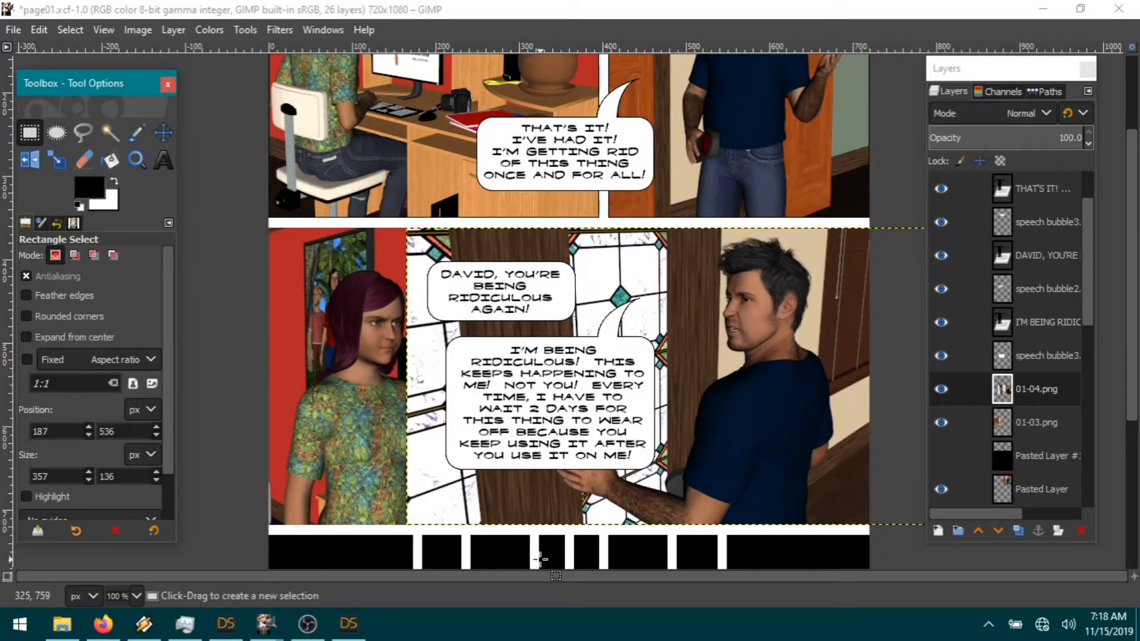
{"action": "left_click_drag", "start_coordinate": [540, 558], "coordinate": [267, 123]}
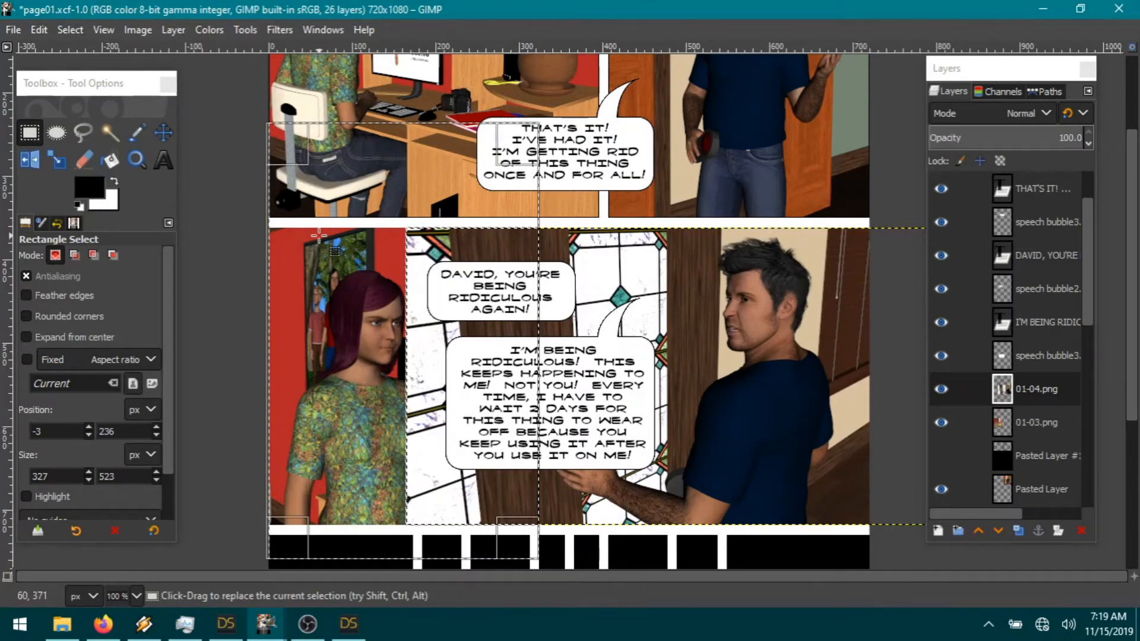
{"action": "left_click", "coordinate": [39, 30]}
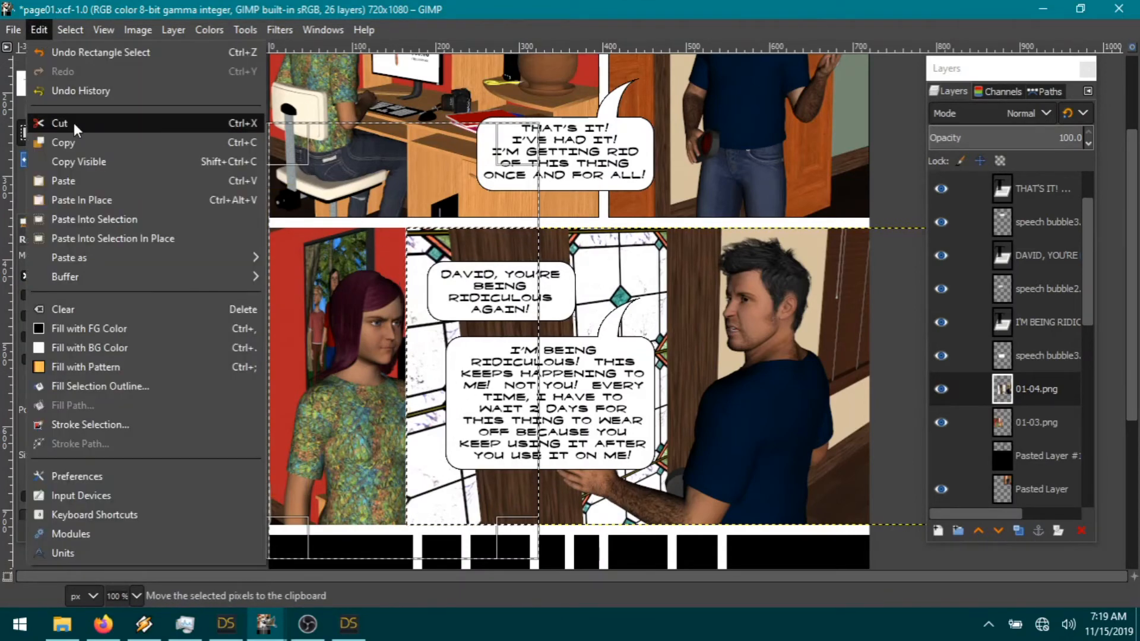
{"action": "left_click", "coordinate": [74, 122]}
{"action": "left_click", "coordinate": [70, 30]}
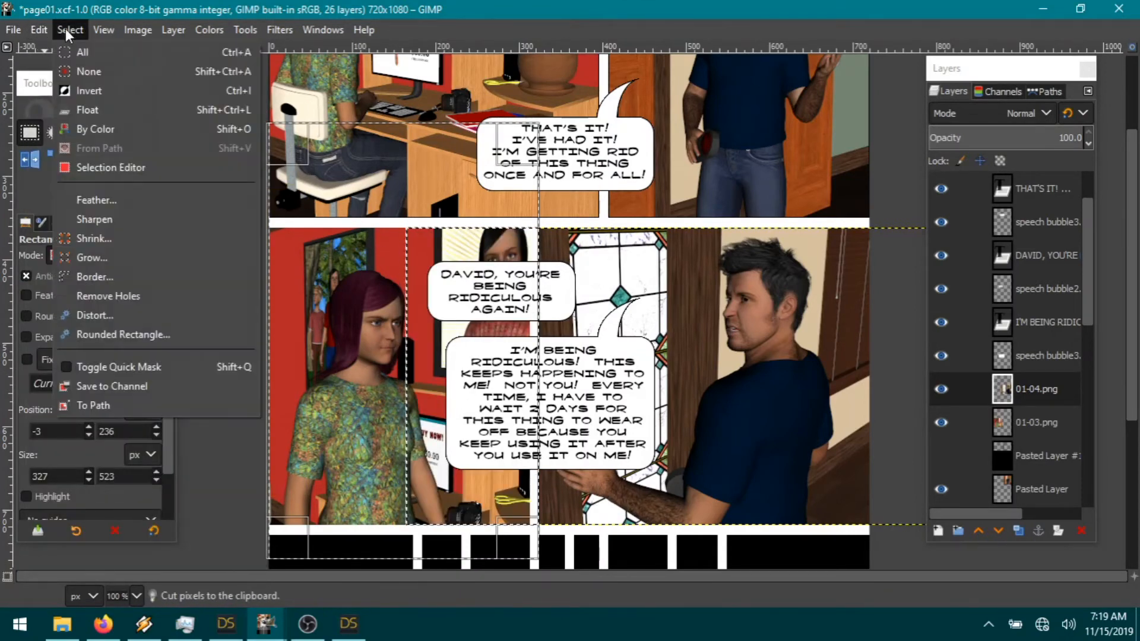
{"action": "left_click", "coordinate": [110, 69]}
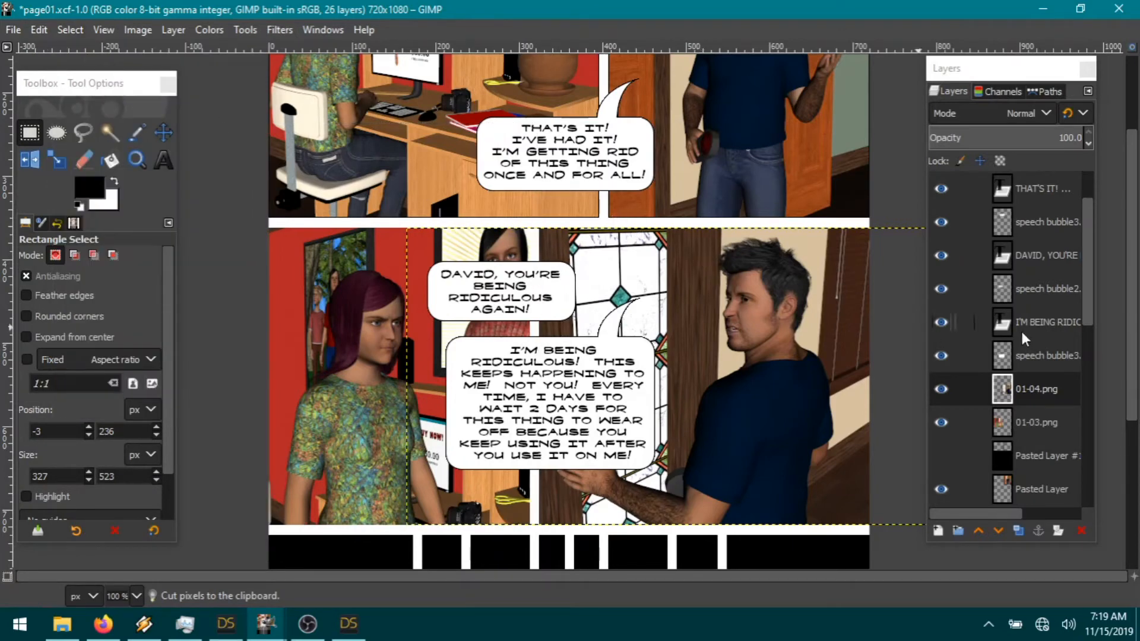
{"action": "left_click", "coordinate": [1046, 461]}
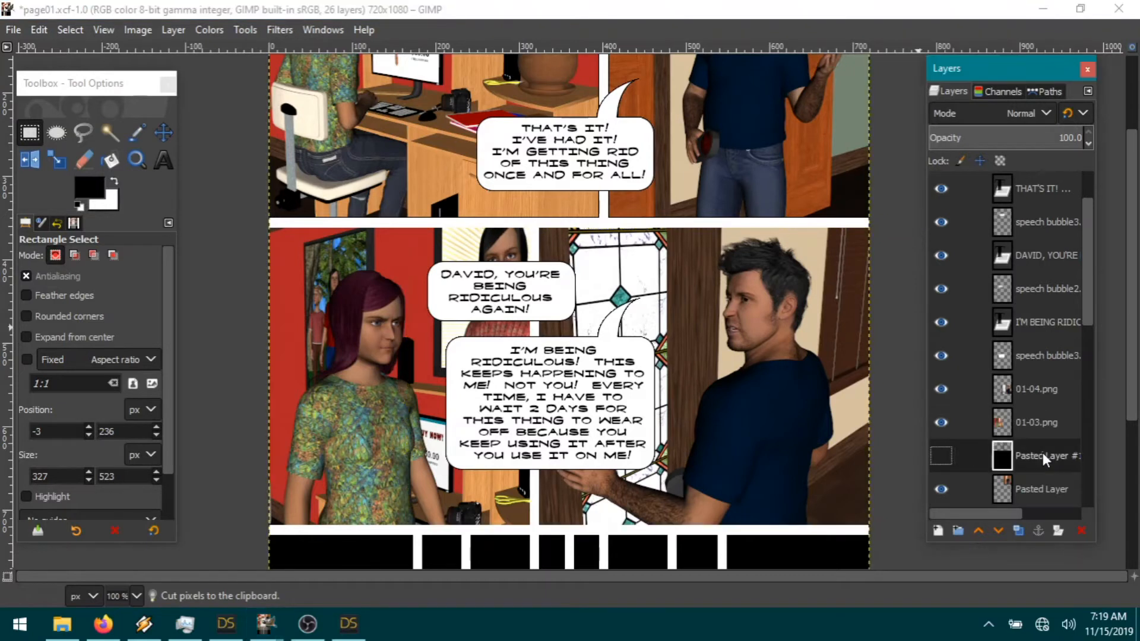
Step: Expand the 01-03.png layer to the full image size
{"action": "left_click", "coordinate": [1042, 423]}
{"action": "left_click", "coordinate": [173, 30]}
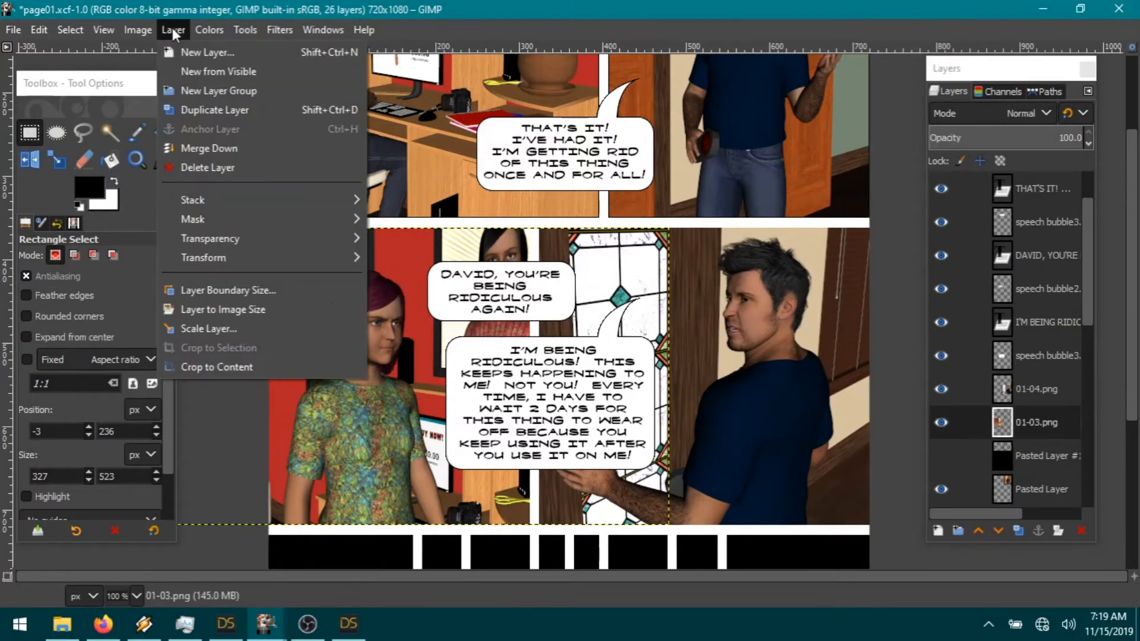
{"action": "left_click", "coordinate": [273, 310]}
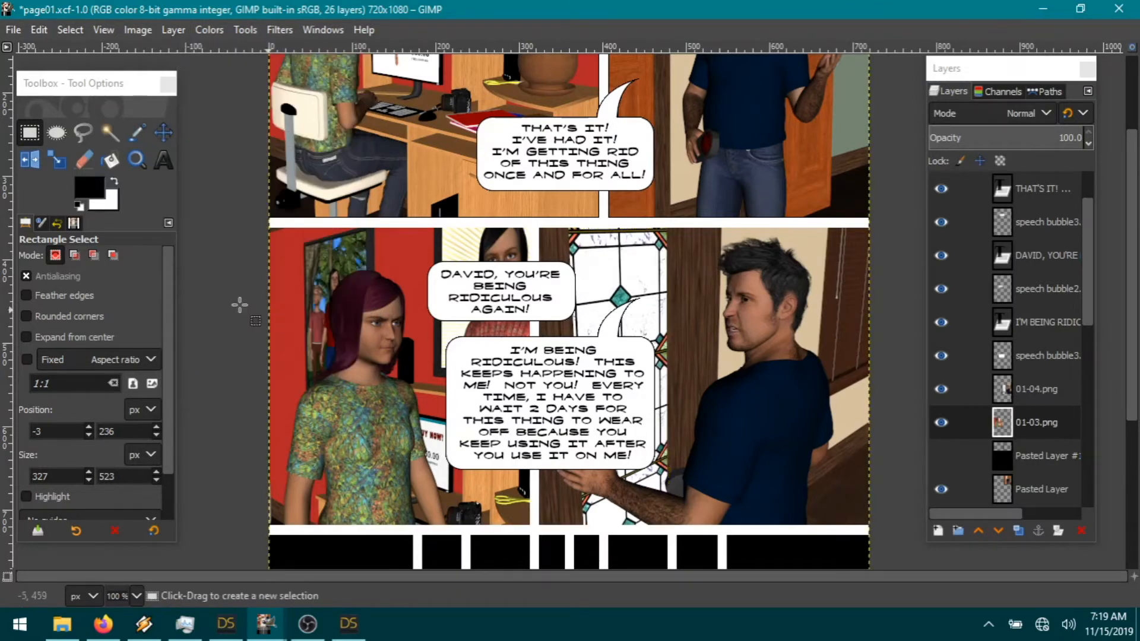
Step: Fuzzy-select the second-row left panel and cut it from the visible Pasted Layer #1
{"action": "left_click", "coordinate": [109, 132]}
{"action": "left_click", "coordinate": [424, 107]}
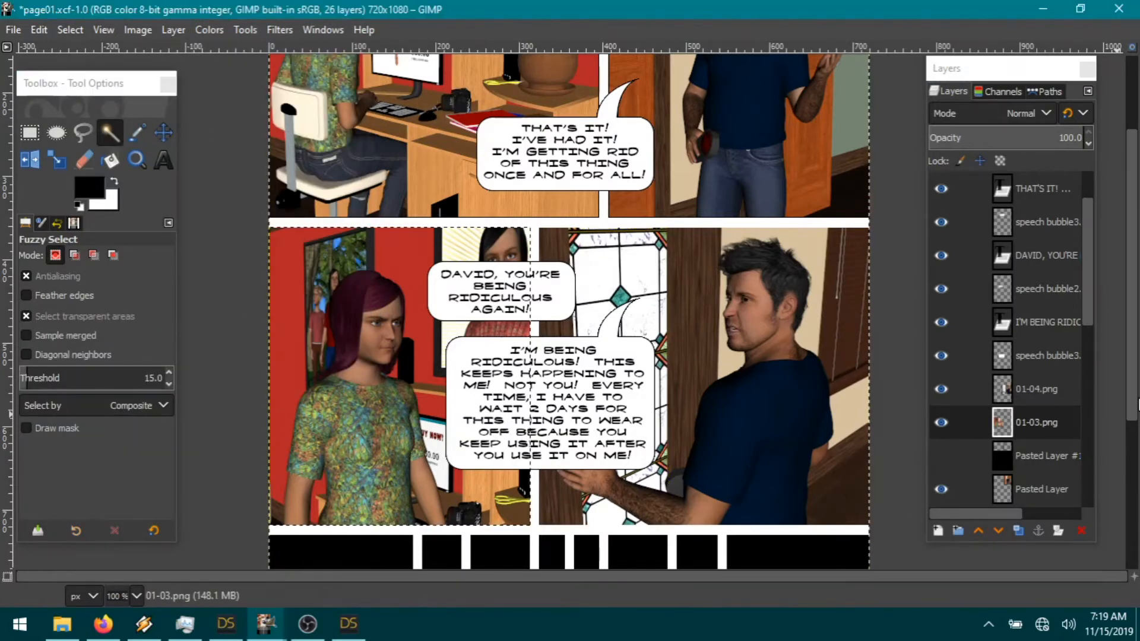
{"action": "left_click", "coordinate": [1057, 456]}
{"action": "left_click", "coordinate": [942, 455]}
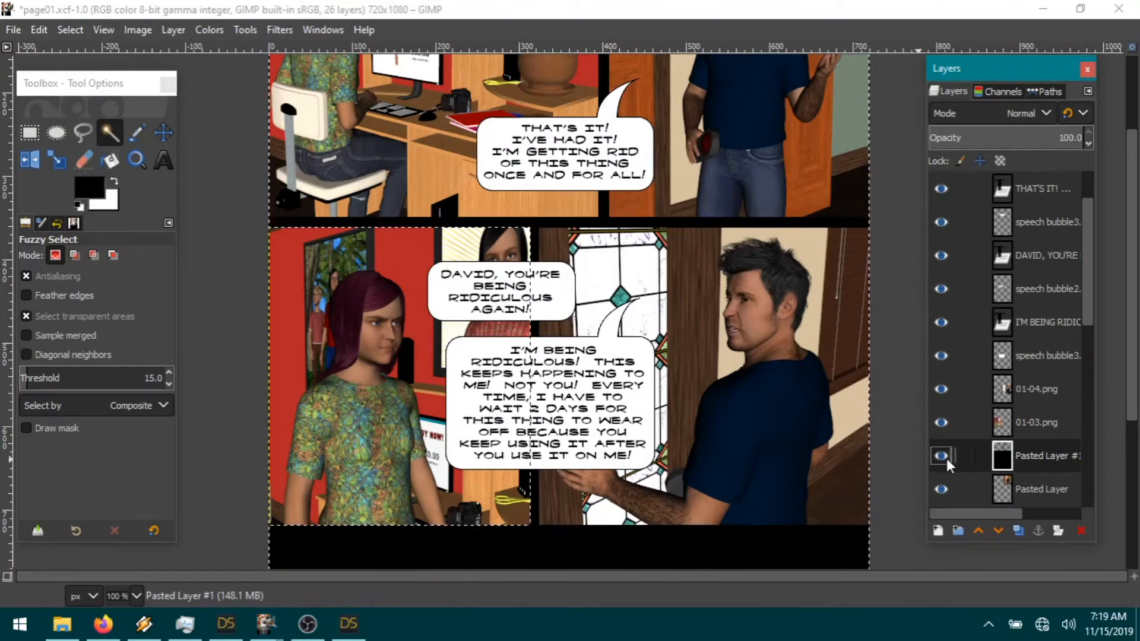
{"action": "left_click", "coordinate": [46, 29]}
{"action": "left_click", "coordinate": [68, 121]}
Step: Paste the cut panel area as a new layer
{"action": "left_click", "coordinate": [1052, 426]}
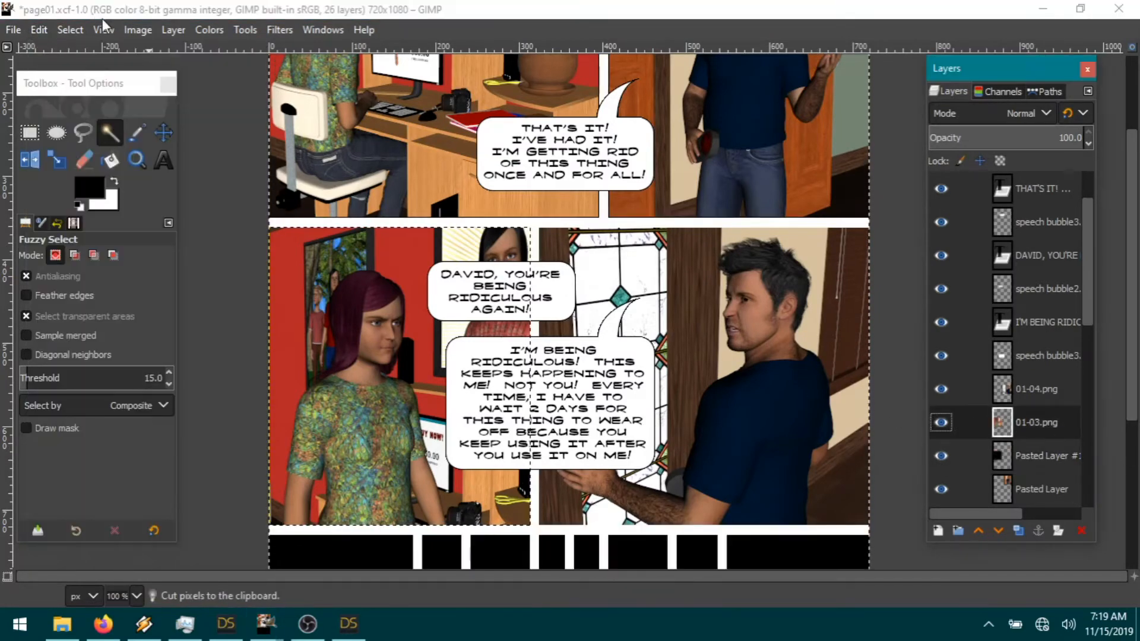
{"action": "left_click", "coordinate": [39, 29]}
{"action": "mouse_move", "coordinate": [94, 259]}
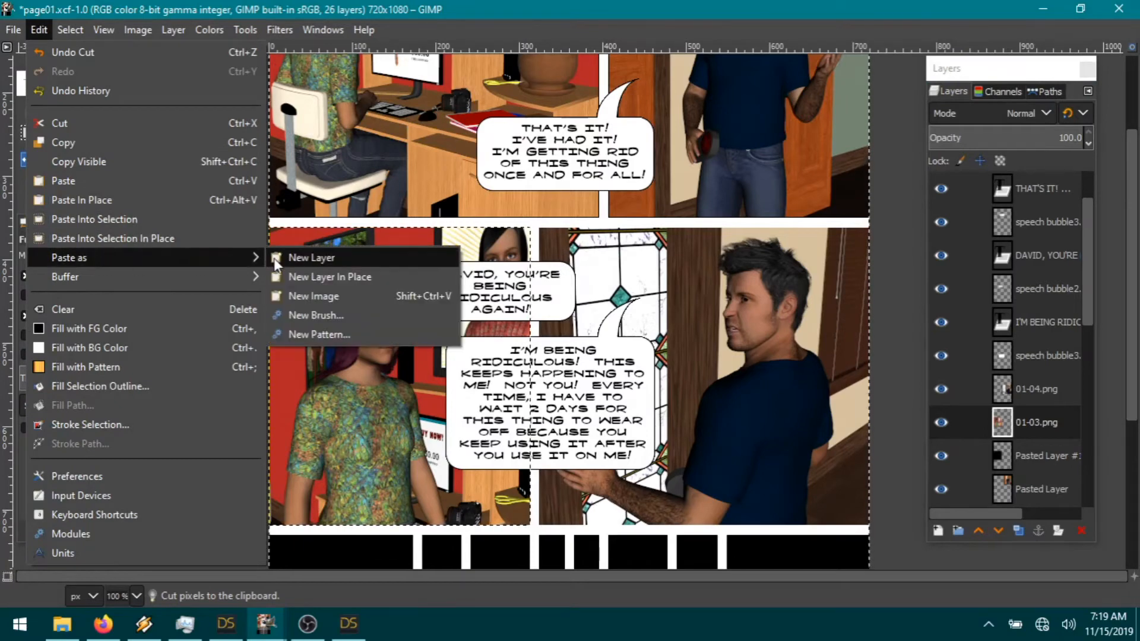
{"action": "left_click", "coordinate": [314, 276]}
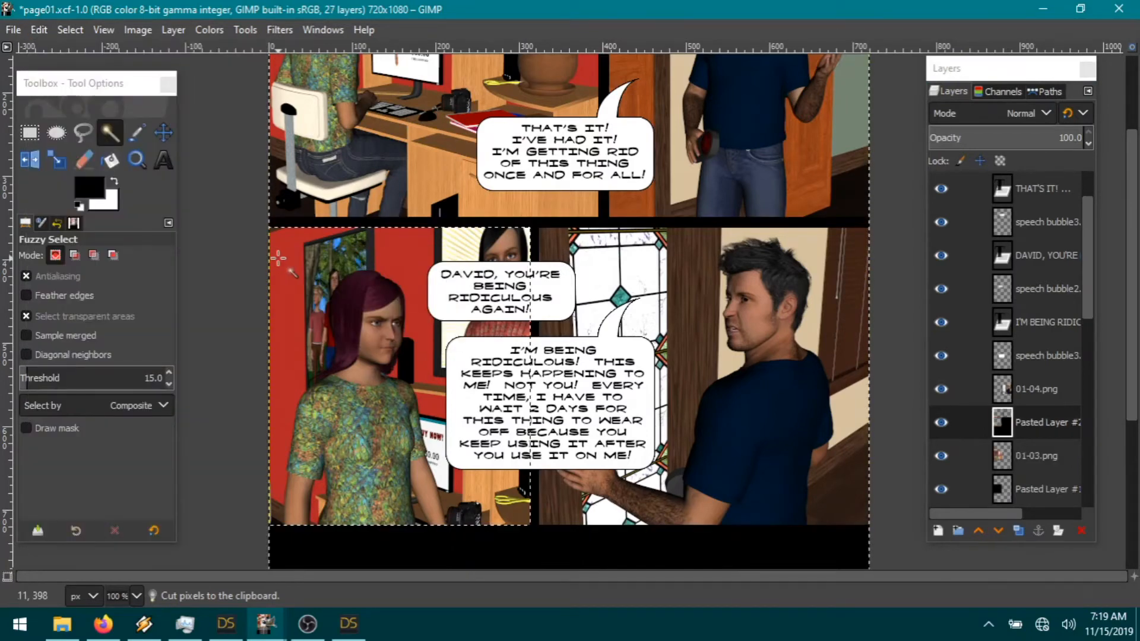
Step: Try growing and shrinking the selection, then clear it and restore it with undo
{"action": "left_click", "coordinate": [70, 30]}
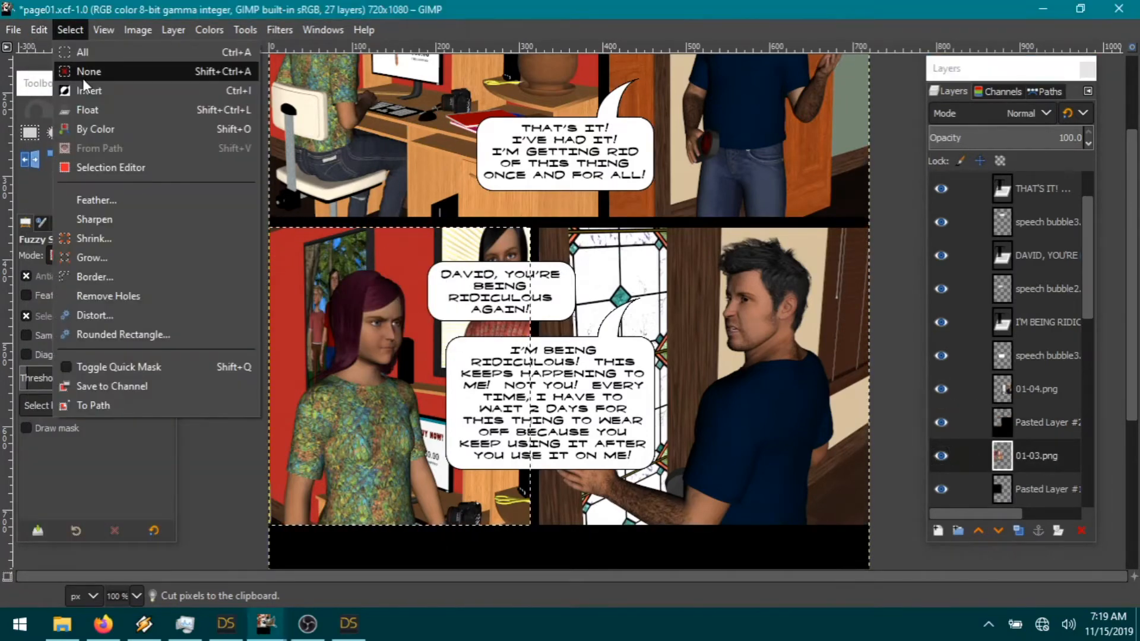
{"action": "left_click", "coordinate": [91, 255]}
{"action": "left_click", "coordinate": [178, 313]}
{"action": "left_click", "coordinate": [69, 29]}
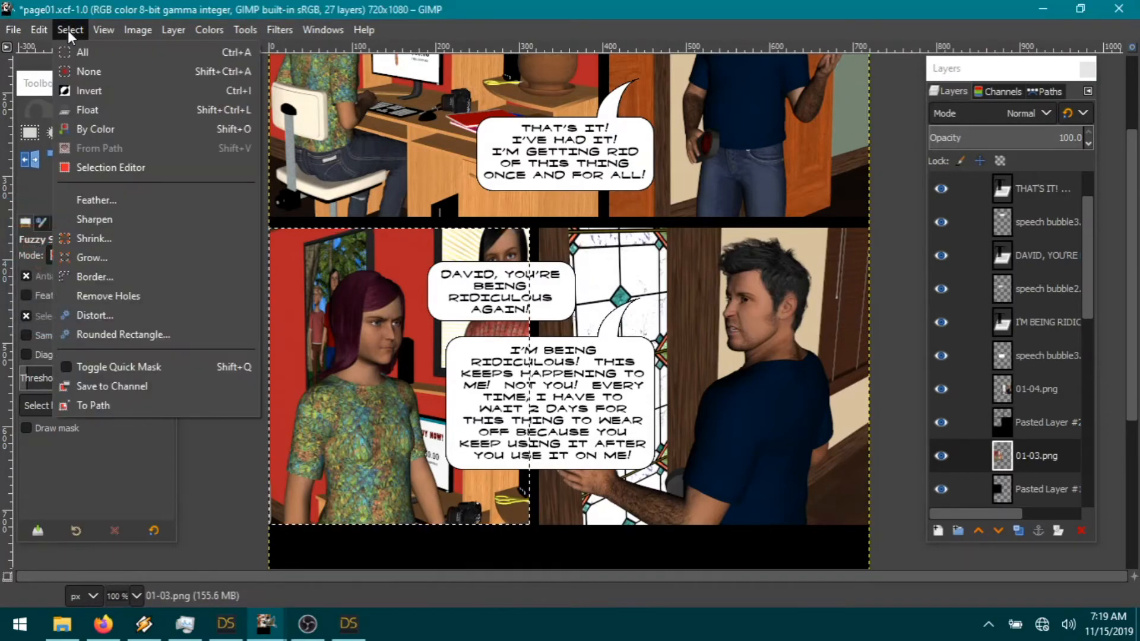
{"action": "left_click", "coordinate": [91, 238]}
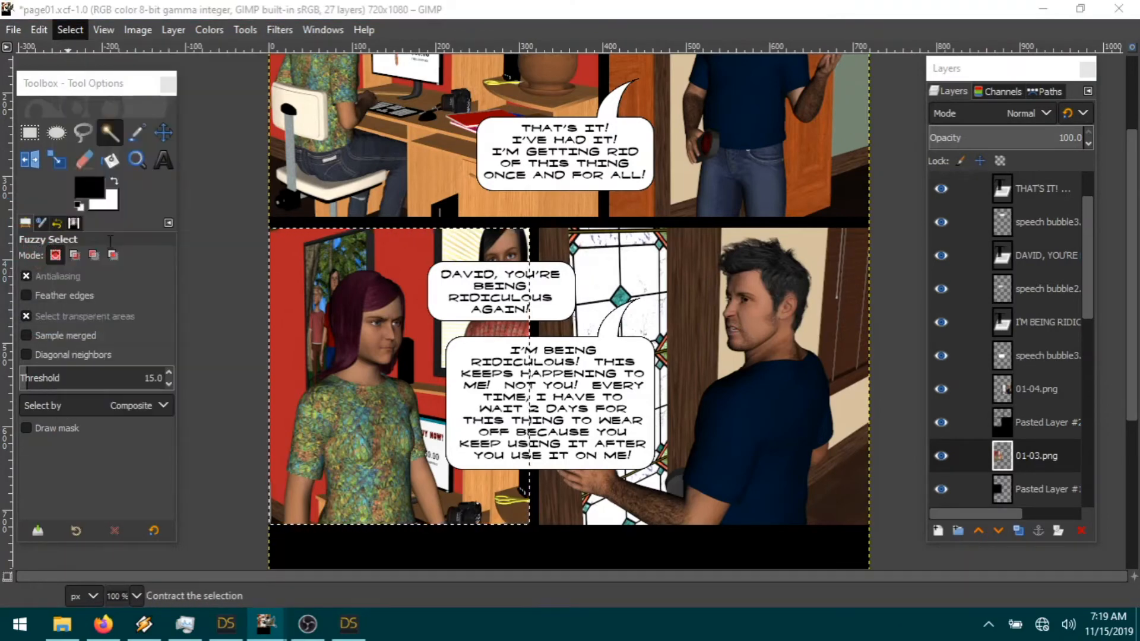
{"action": "left_click", "coordinate": [247, 308]}
{"action": "left_click", "coordinate": [72, 30]}
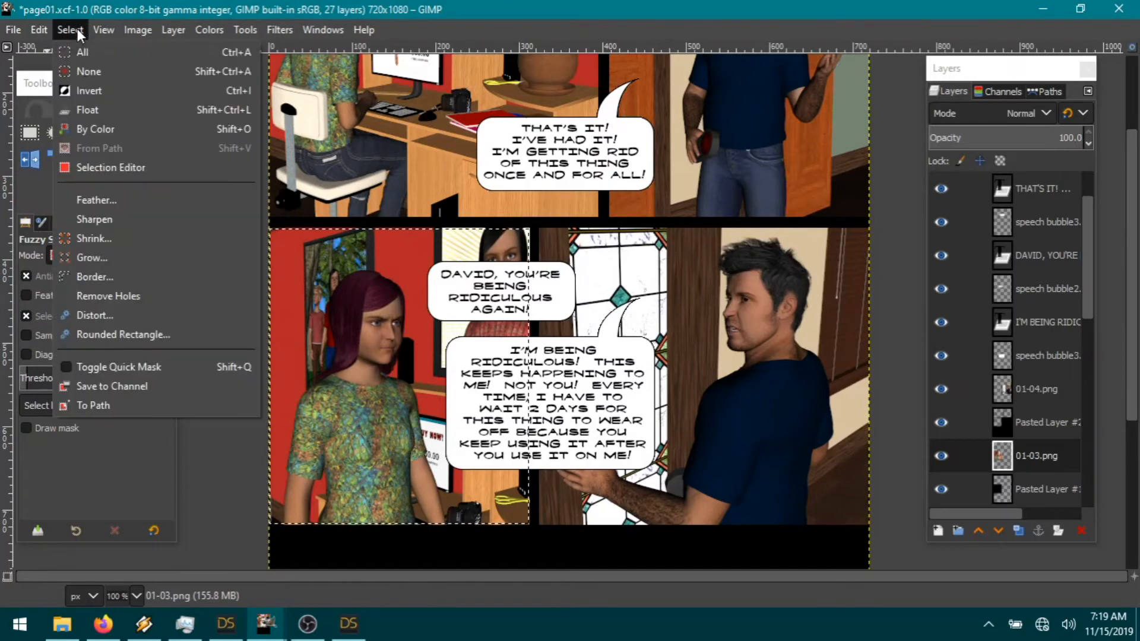
{"action": "left_click", "coordinate": [81, 71]}
{"action": "left_click", "coordinate": [43, 31]}
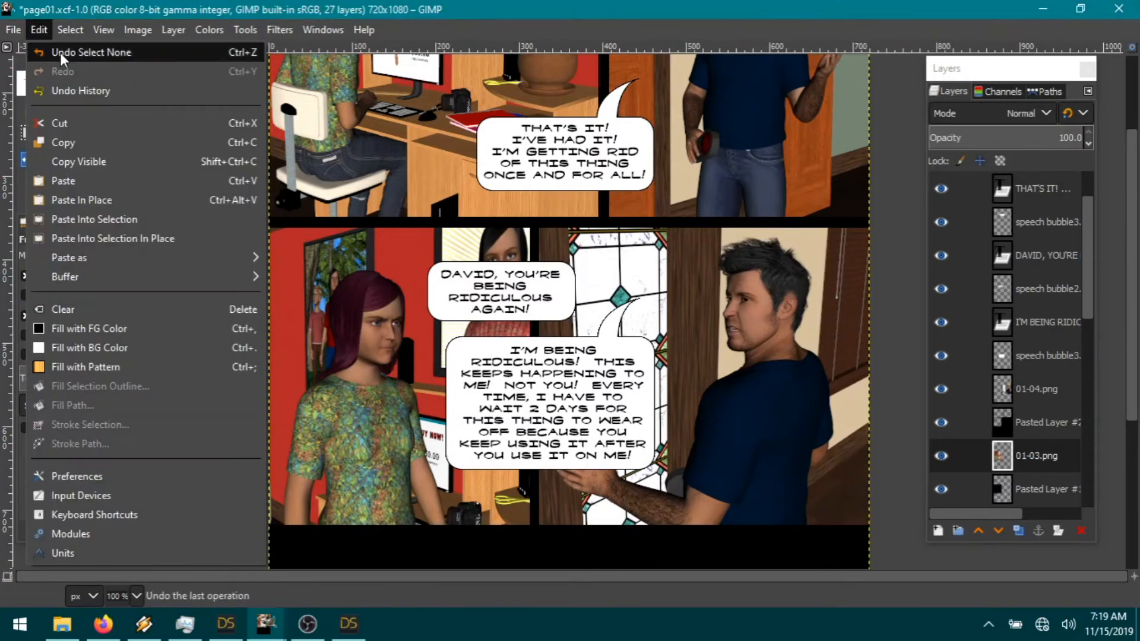
{"action": "left_click", "coordinate": [60, 52]}
Step: Cut the selected area from the active layer again
{"action": "left_click", "coordinate": [70, 30]}
{"action": "key", "text": "Escape"}
{"action": "left_click", "coordinate": [39, 30]}
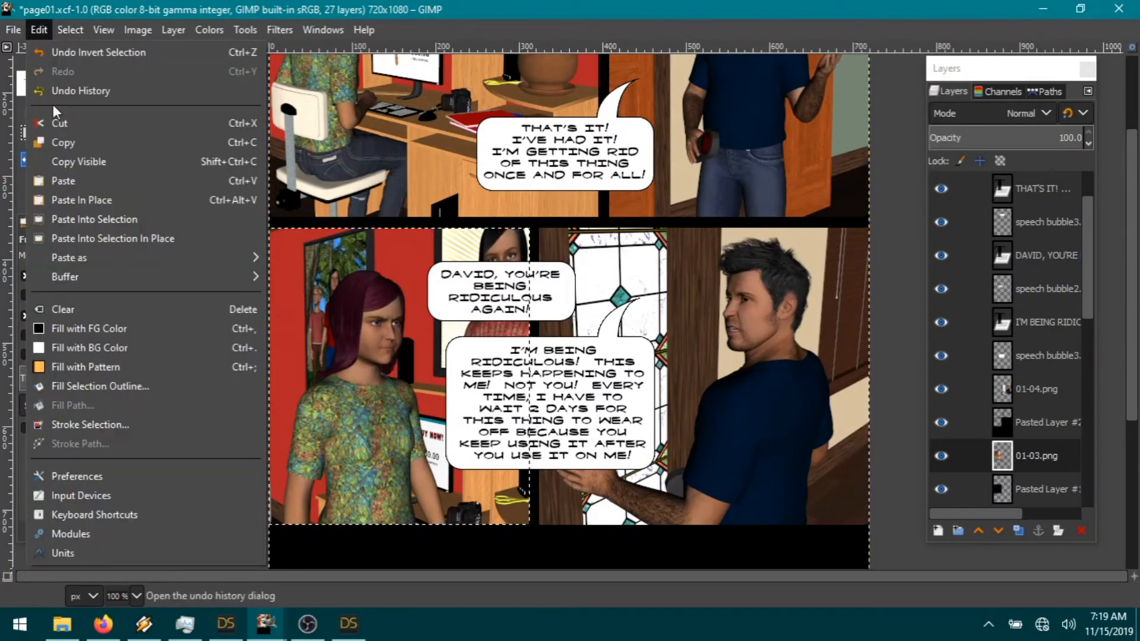
{"action": "left_click", "coordinate": [83, 126]}
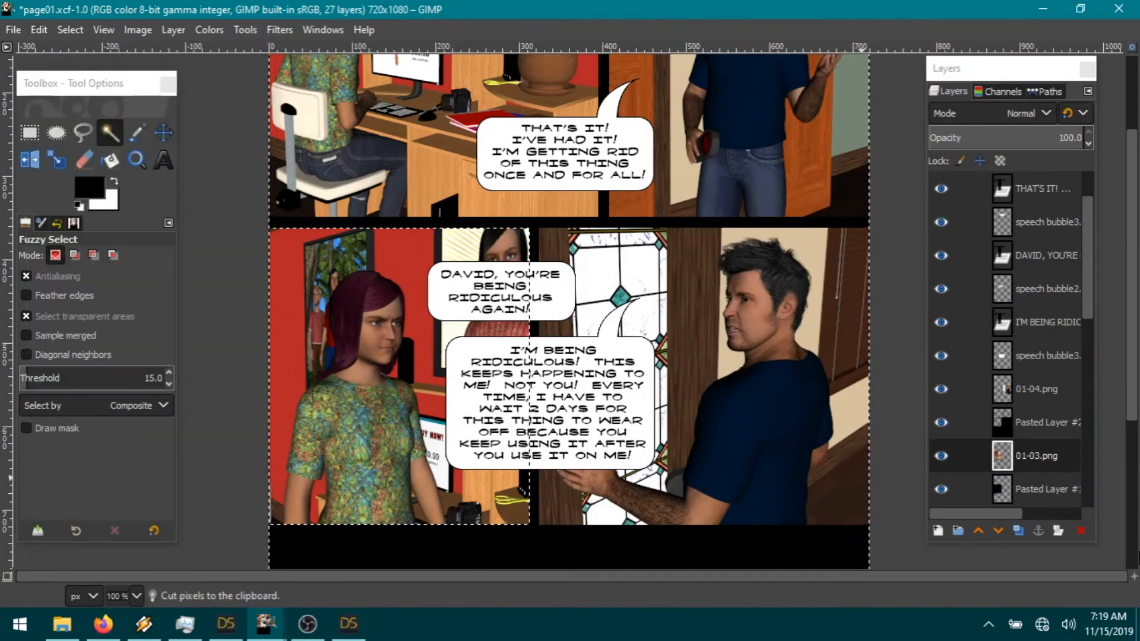
{"action": "right_click", "coordinate": [1058, 461]}
Step: Merge the layer down and crop the 01-04.png layer to the selection
{"action": "left_click", "coordinate": [962, 220]}
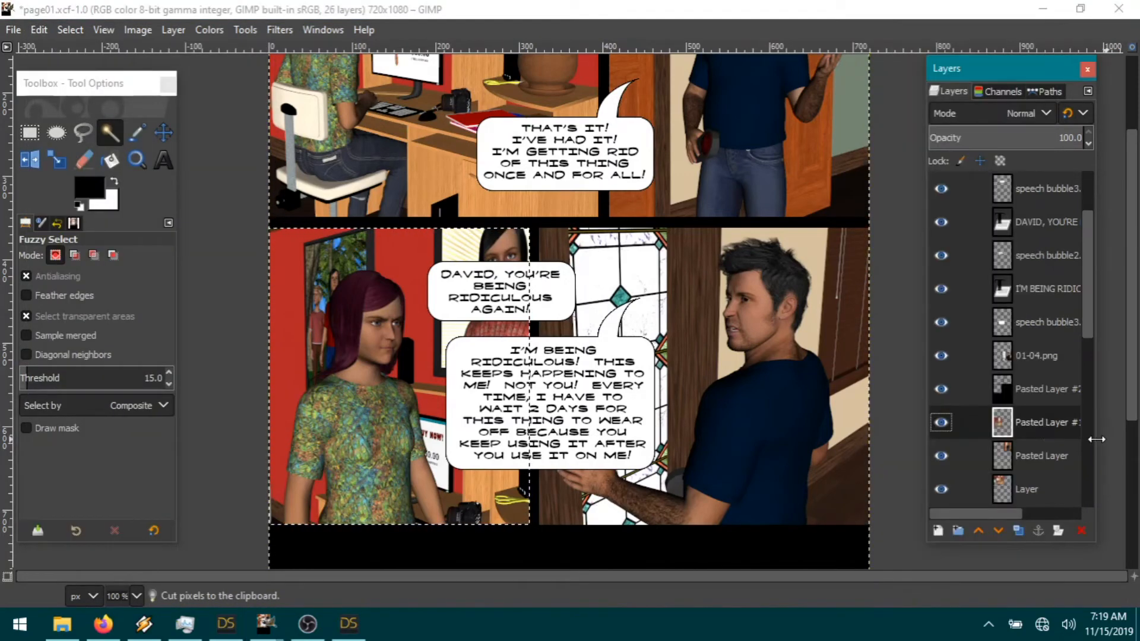
{"action": "left_click", "coordinate": [1039, 360]}
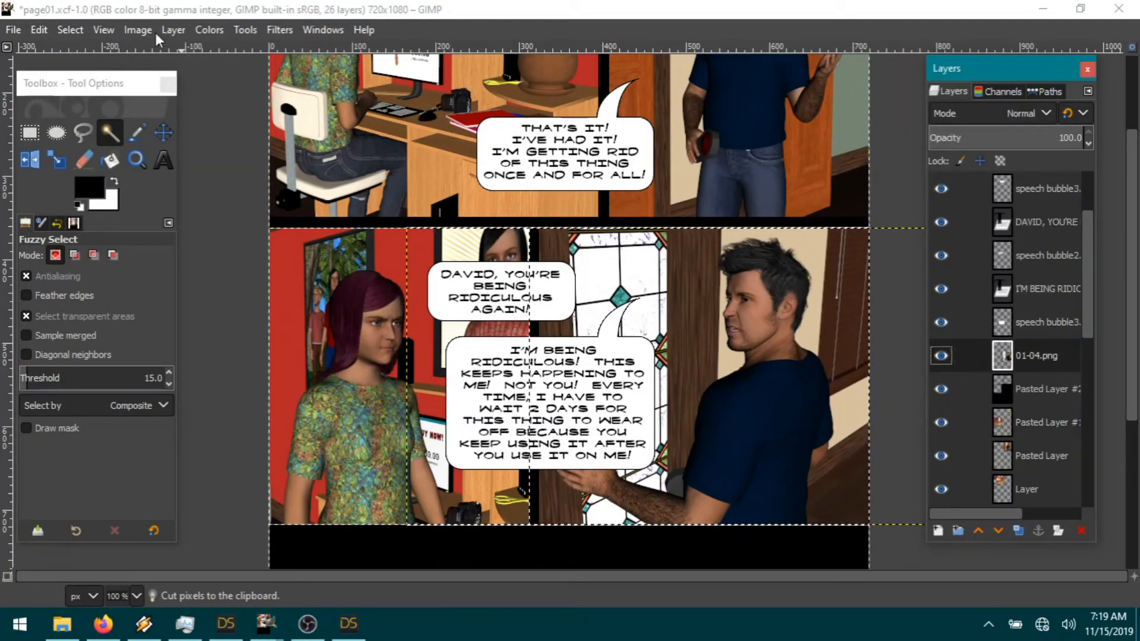
{"action": "left_click", "coordinate": [173, 29]}
{"action": "left_click", "coordinate": [300, 352]}
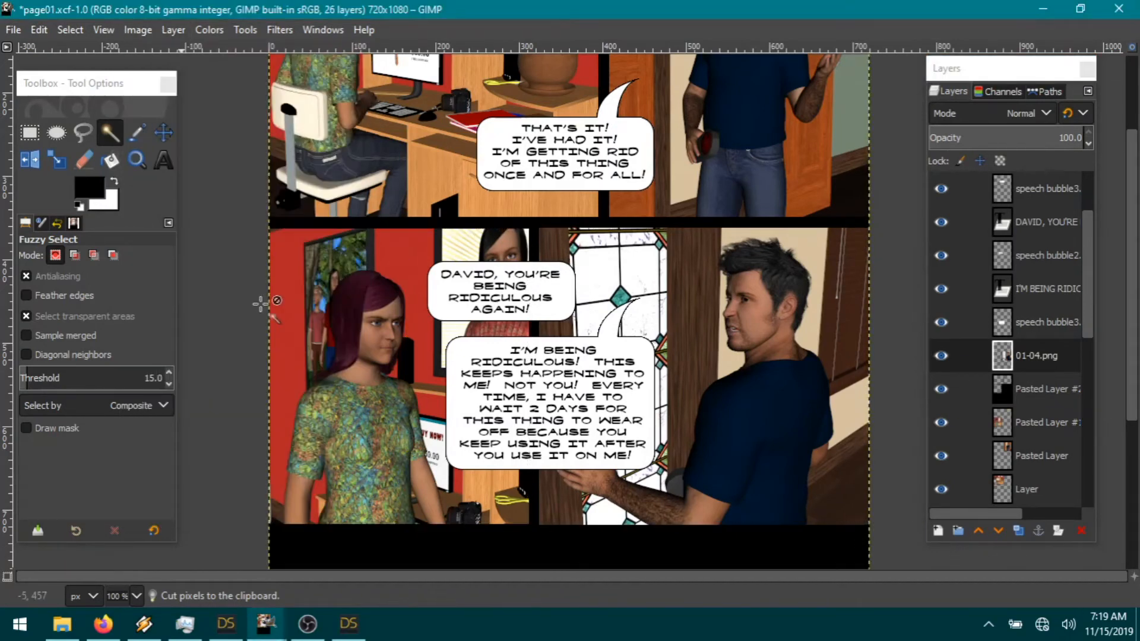
Step: Cut the black pixels out of Pasted Layer #2
{"action": "left_click", "coordinate": [1038, 403]}
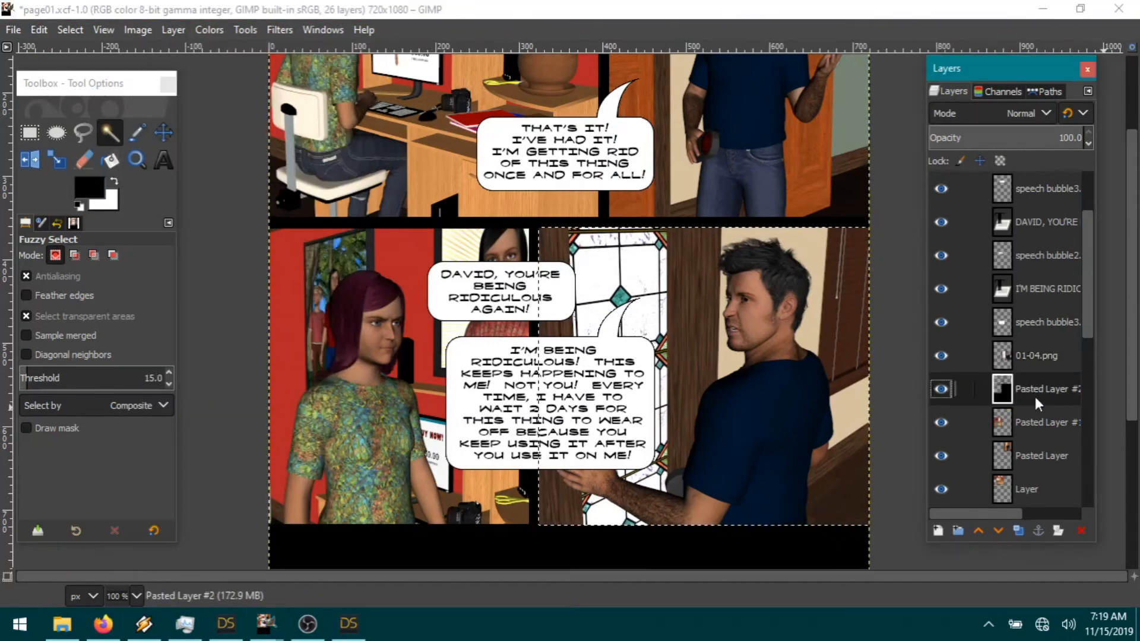
{"action": "left_click", "coordinate": [39, 31]}
{"action": "left_click", "coordinate": [60, 112]}
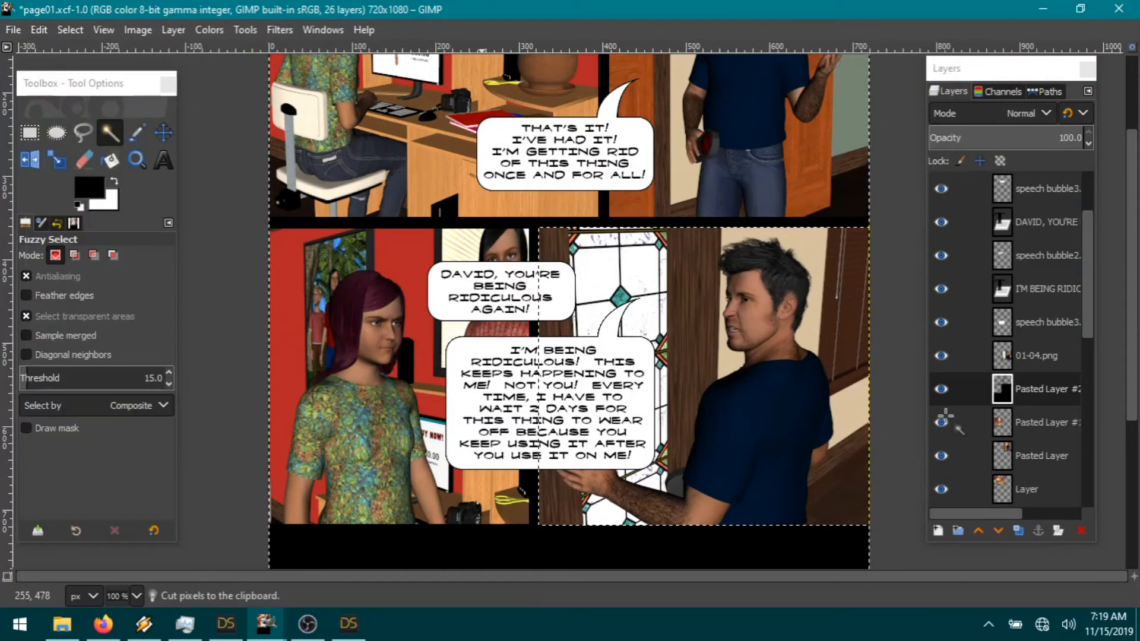
Step: On 01-04.png, invert the selection and shrink it
{"action": "left_click", "coordinate": [1036, 355]}
{"action": "left_click", "coordinate": [70, 30]}
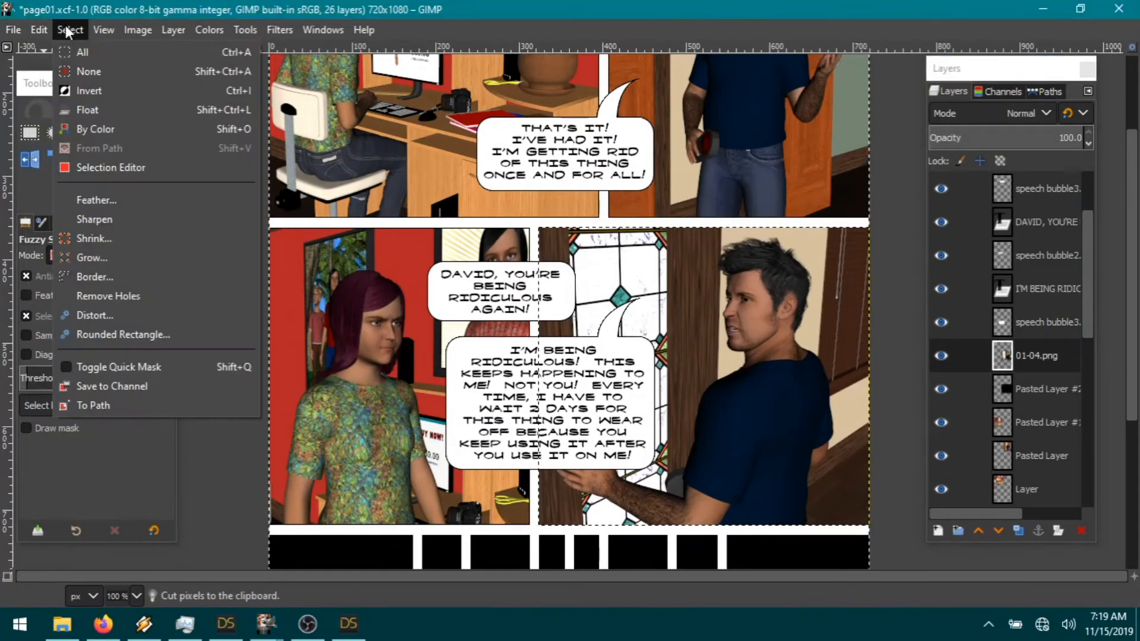
{"action": "left_click", "coordinate": [96, 91]}
{"action": "left_click", "coordinate": [69, 29]}
{"action": "left_click", "coordinate": [121, 238]}
{"action": "left_click", "coordinate": [172, 308]}
{"action": "left_click", "coordinate": [76, 29]}
{"action": "left_click", "coordinate": [105, 90]}
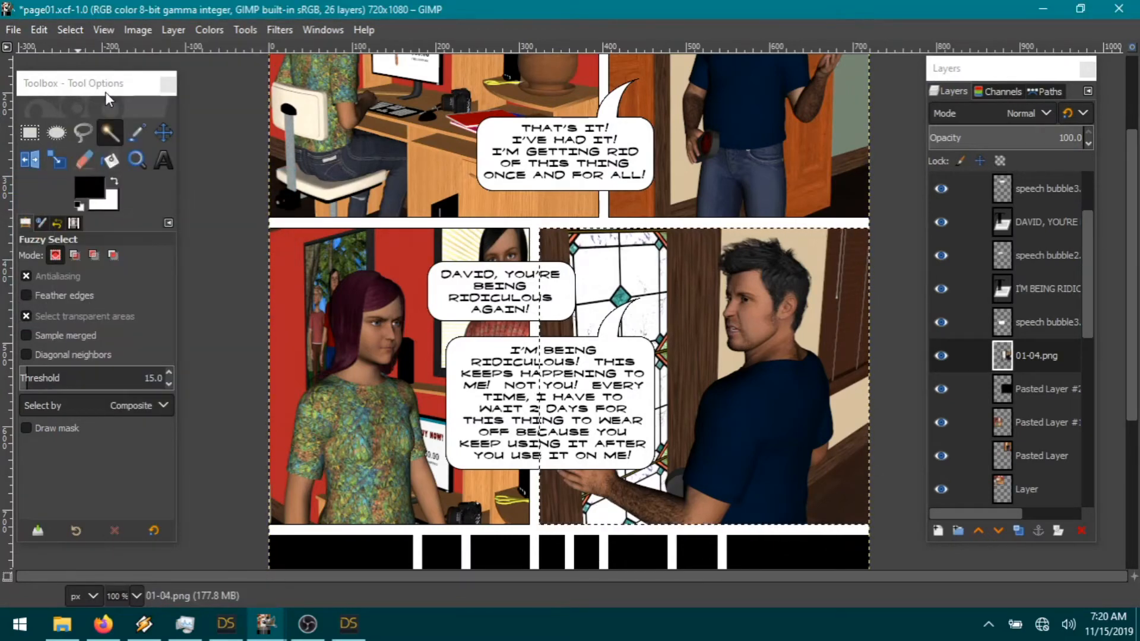
Step: Paste the clipboard as a new layer and cut the selected area out of 01-04.png
{"action": "left_click", "coordinate": [40, 33]}
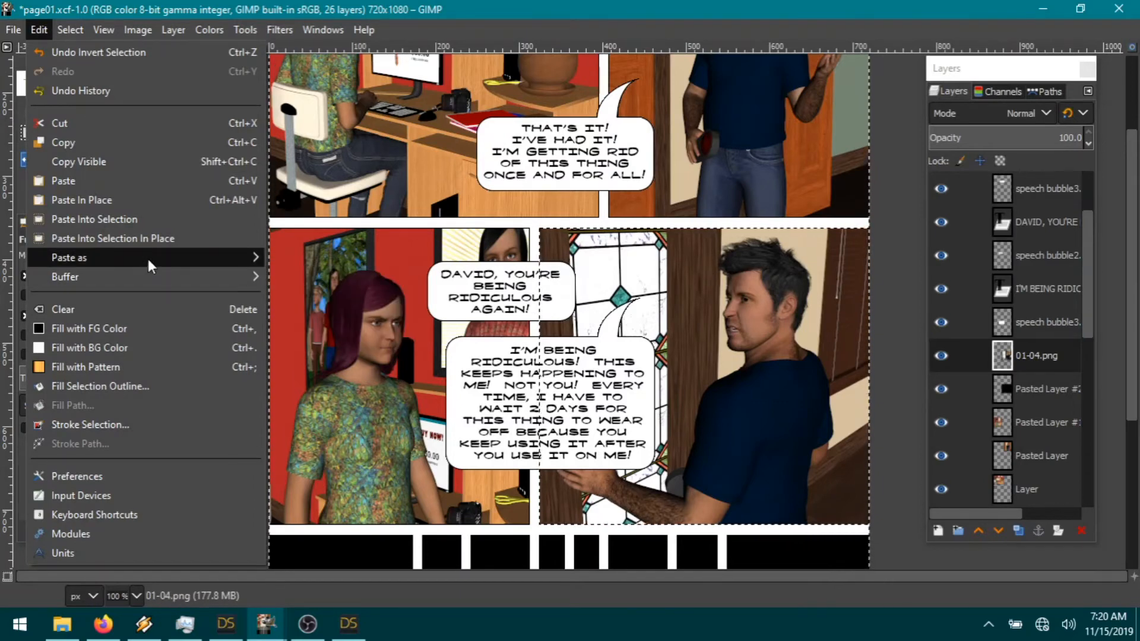
{"action": "mouse_move", "coordinate": [148, 259]}
{"action": "left_click", "coordinate": [329, 263]}
{"action": "left_click", "coordinate": [1036, 393]}
{"action": "left_click", "coordinate": [38, 31]}
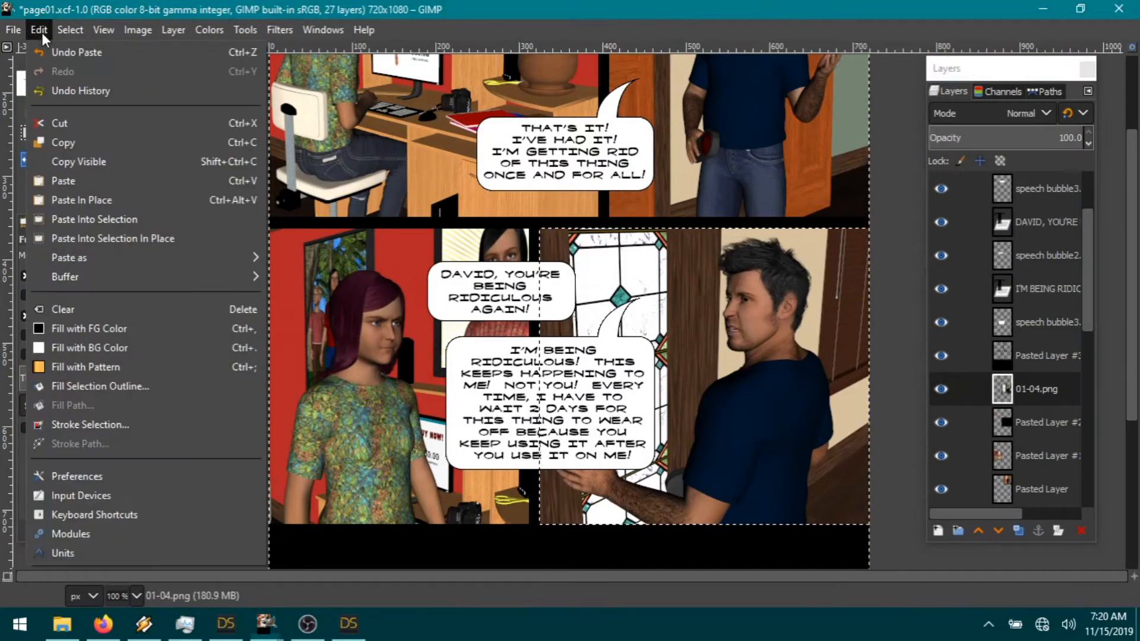
{"action": "left_click", "coordinate": [77, 126]}
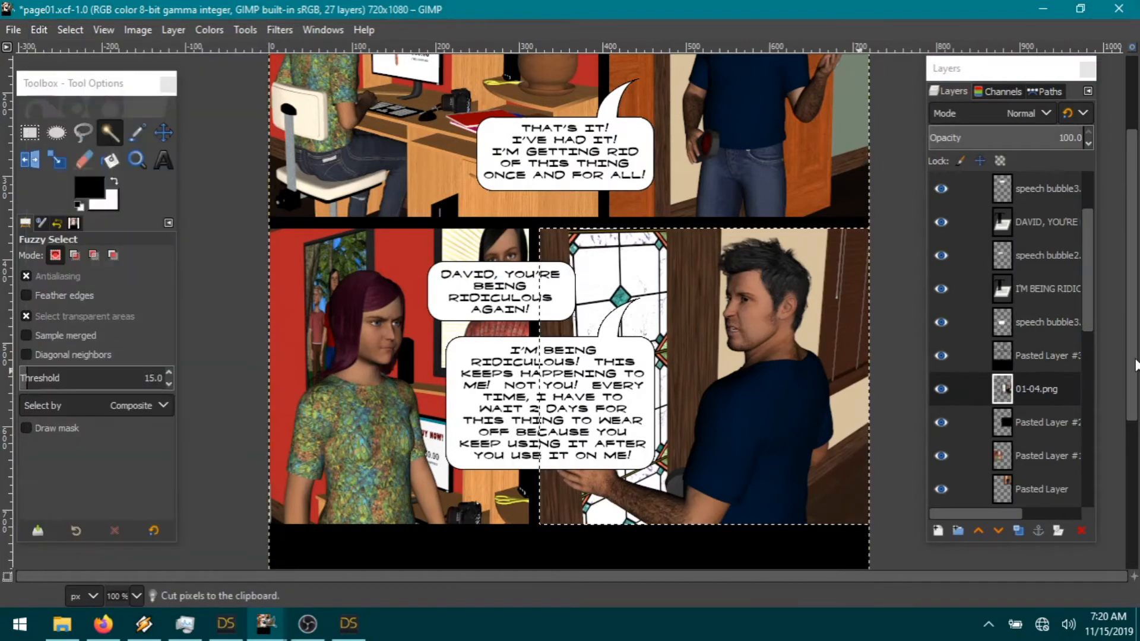
Step: Merge 01-04.png down, hide black Pasted Layer #3 to reveal the gutters, and deselect
{"action": "right_click", "coordinate": [1034, 400]}
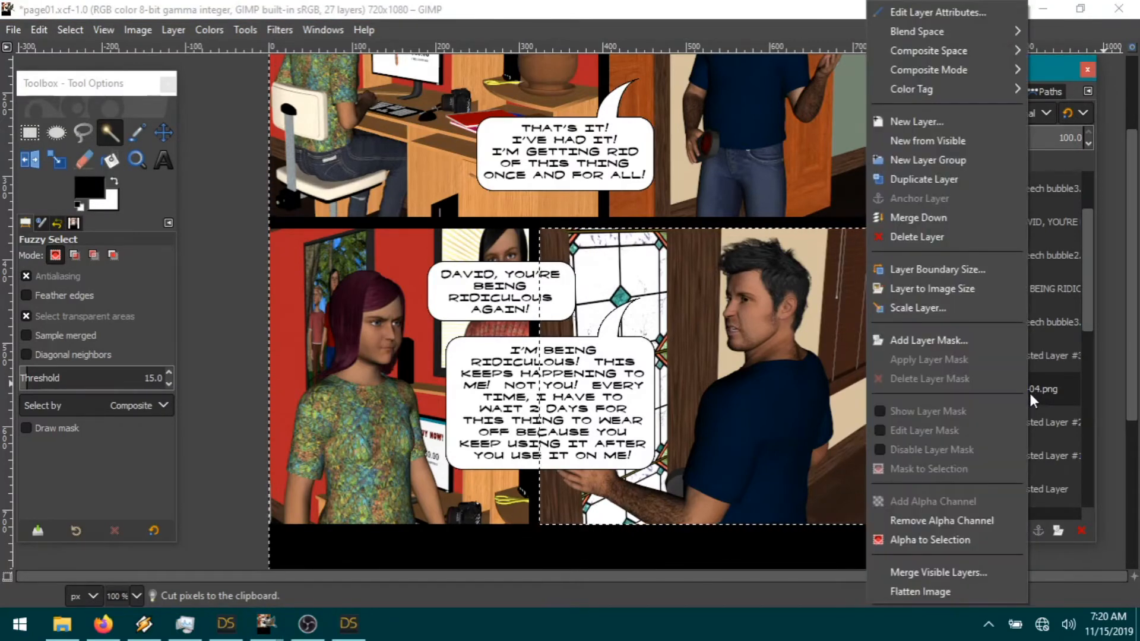
{"action": "left_click", "coordinate": [936, 218]}
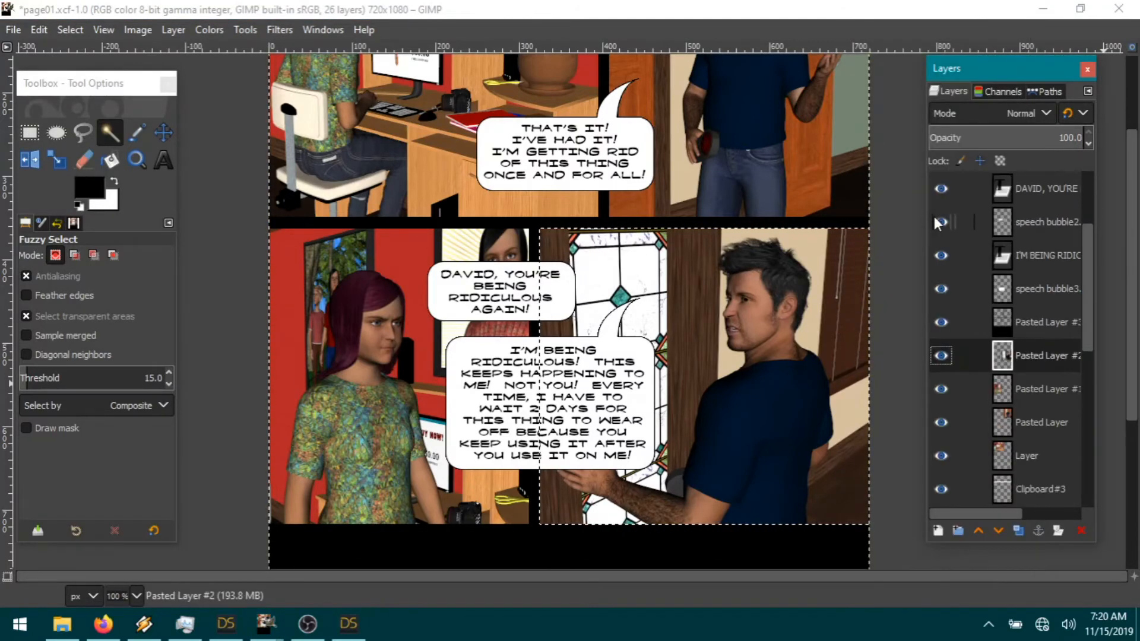
{"action": "left_click", "coordinate": [942, 323]}
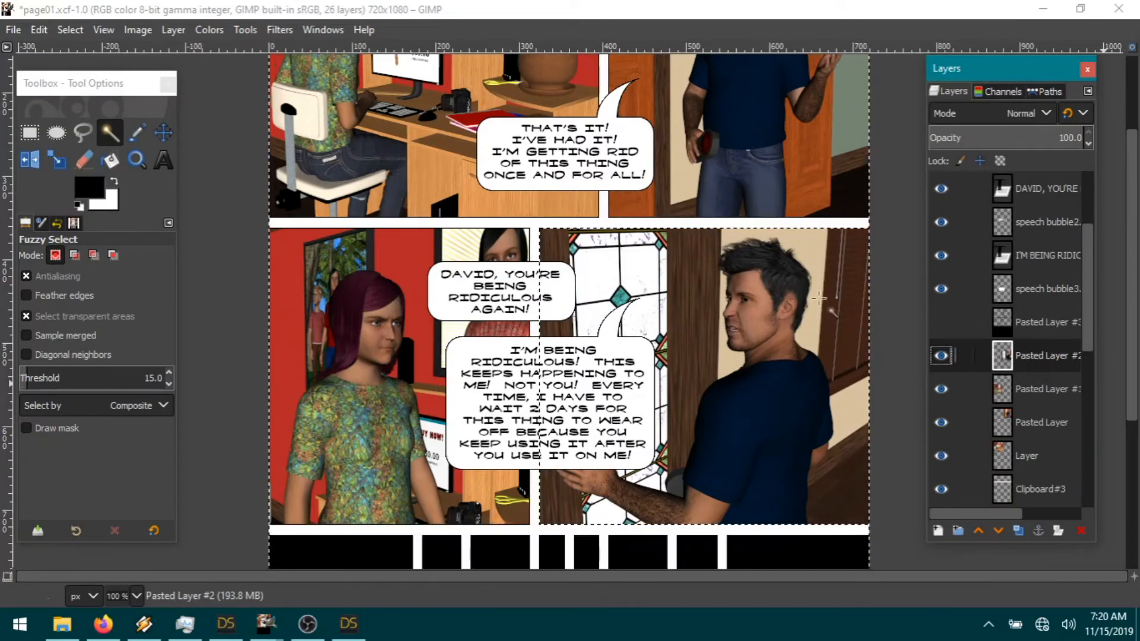
{"action": "left_click", "coordinate": [76, 31]}
{"action": "left_click", "coordinate": [96, 75]}
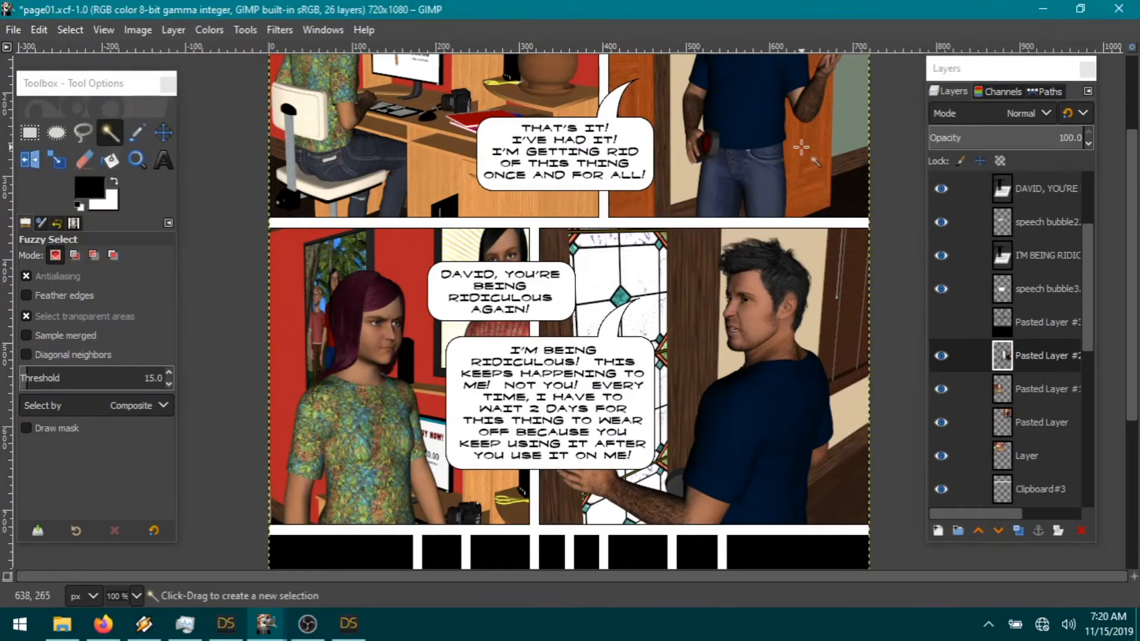
Step: Scroll over the comic page, then bring DAZ Studio to the front
{"action": "scroll", "coordinate": [673, 355], "scroll_direction": "up", "scroll_amount": 1}
{"action": "scroll", "coordinate": [673, 354], "scroll_direction": "down", "scroll_amount": 3}
{"action": "scroll", "coordinate": [673, 354], "scroll_direction": "up", "scroll_amount": 3}
{"action": "scroll", "coordinate": [673, 355], "scroll_direction": "down", "scroll_amount": 2}
{"action": "scroll", "coordinate": [673, 354], "scroll_direction": "up", "scroll_amount": 3}
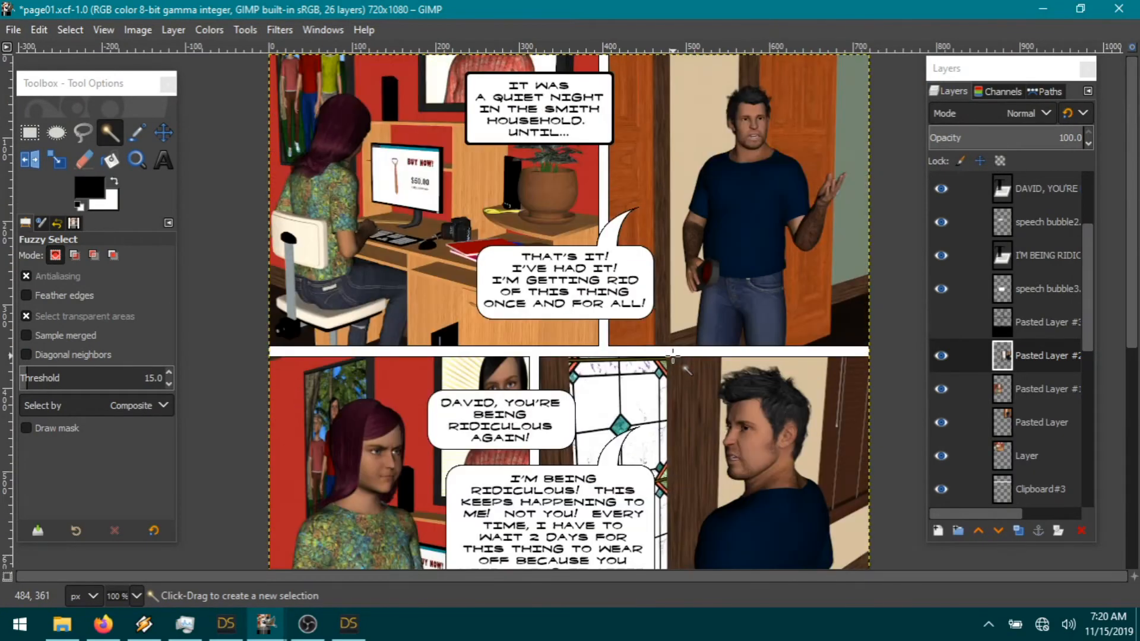
{"action": "scroll", "coordinate": [673, 355], "scroll_direction": "down", "scroll_amount": 5}
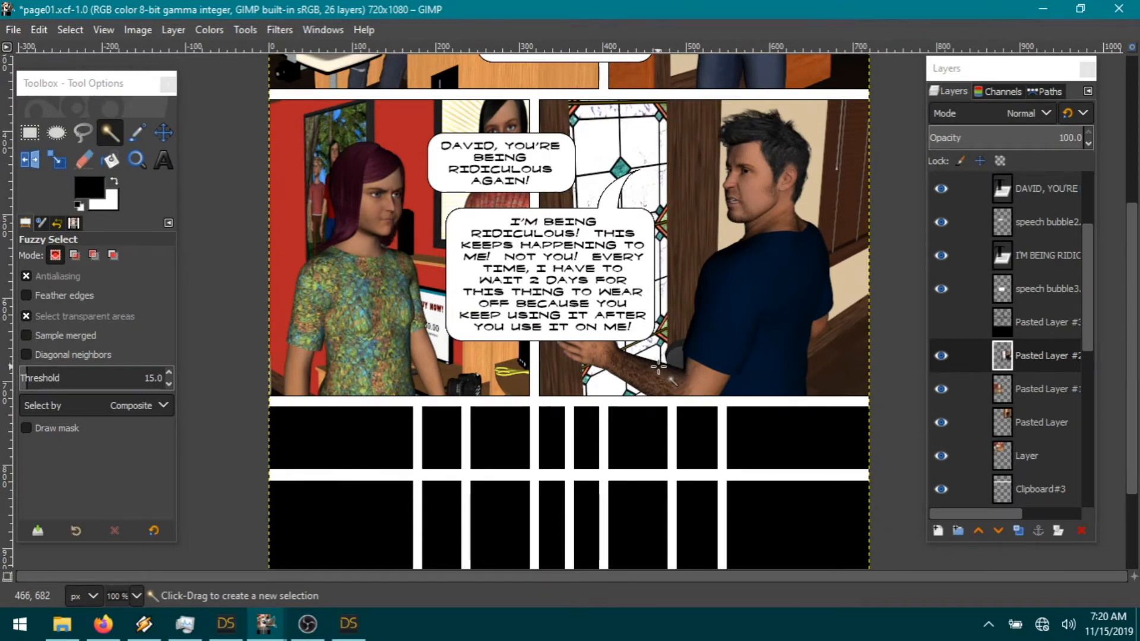
{"action": "scroll", "coordinate": [658, 369], "scroll_direction": "down", "scroll_amount": 3}
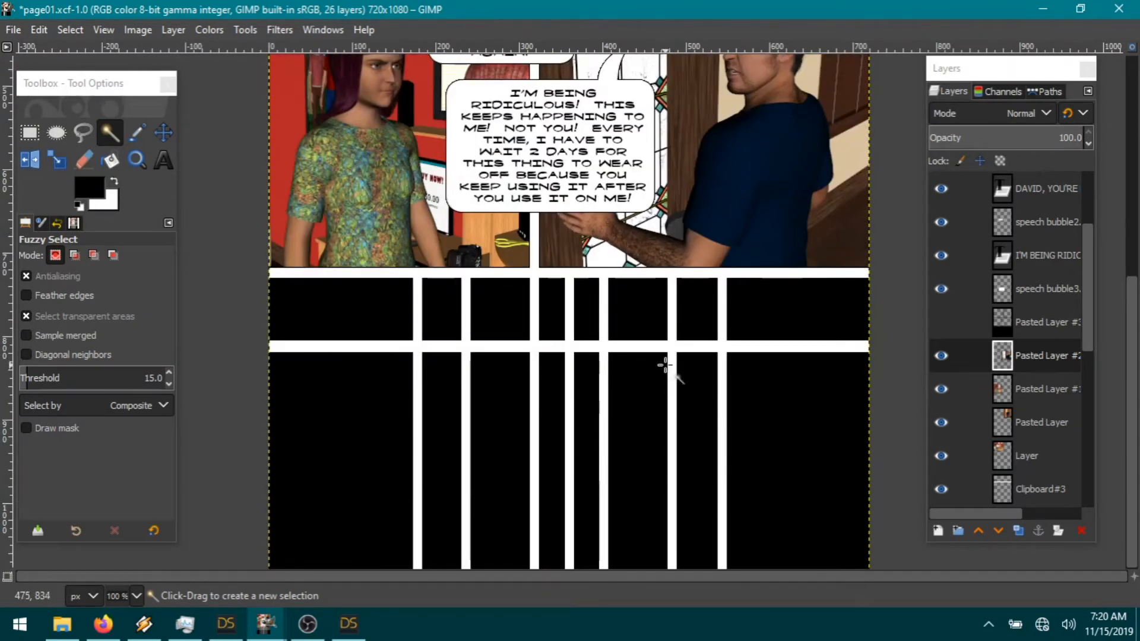
{"action": "left_click", "coordinate": [348, 624]}
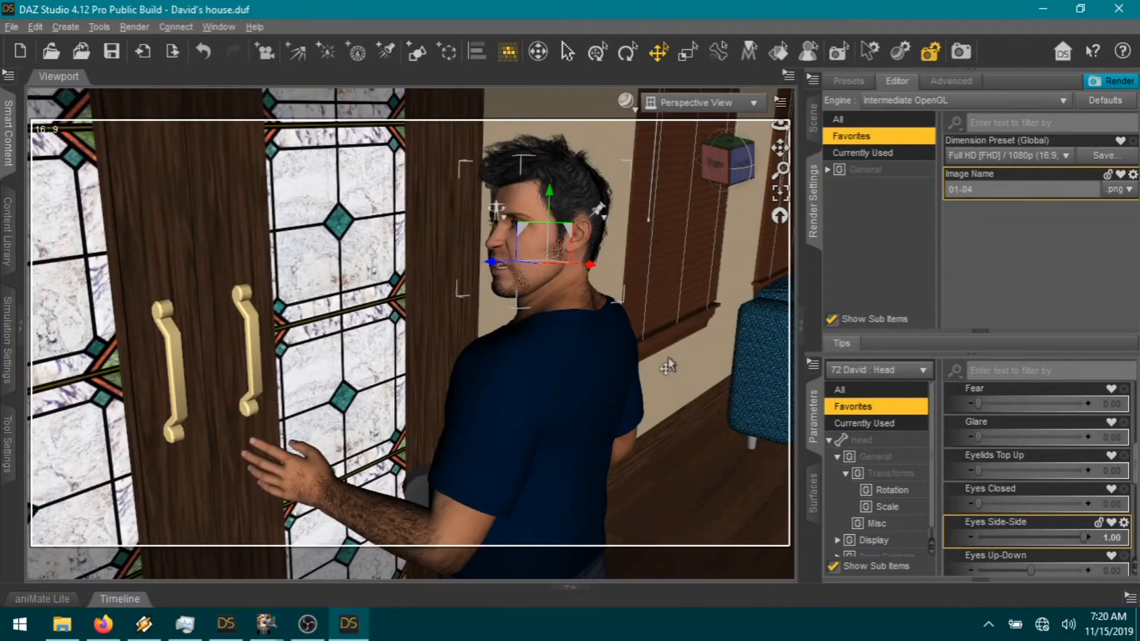
Step: Look down at the man from above and select the whole man figure
{"action": "left_click_drag", "start_coordinate": [780, 148], "coordinate": [777, 35]}
{"action": "scroll", "coordinate": [648, 324], "scroll_direction": "down", "scroll_amount": 3}
{"action": "scroll", "coordinate": [659, 331], "scroll_direction": "down", "scroll_amount": 3}
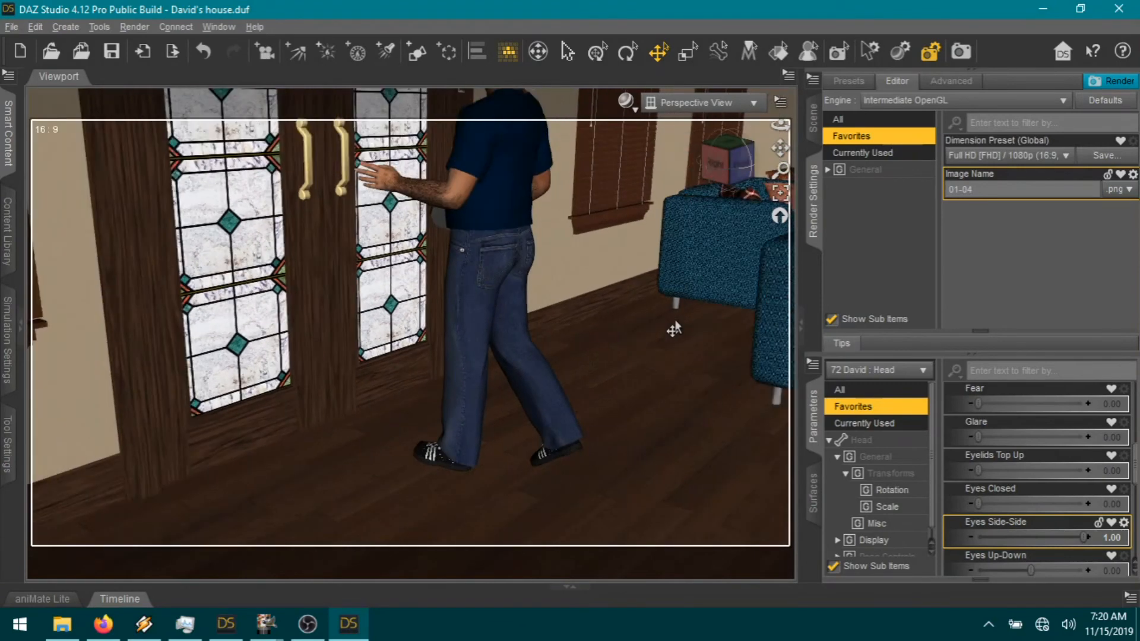
{"action": "left_click_drag", "start_coordinate": [779, 125], "coordinate": [772, 178]}
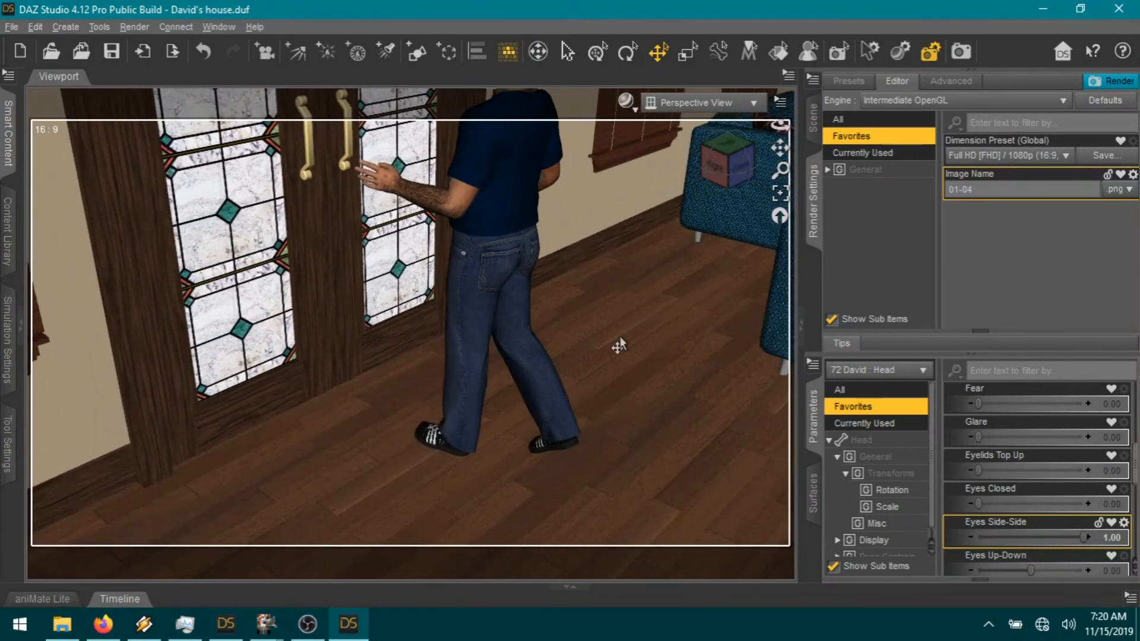
{"action": "left_click", "coordinate": [442, 196]}
{"action": "left_click", "coordinate": [532, 205]}
{"action": "left_click", "coordinate": [476, 200]}
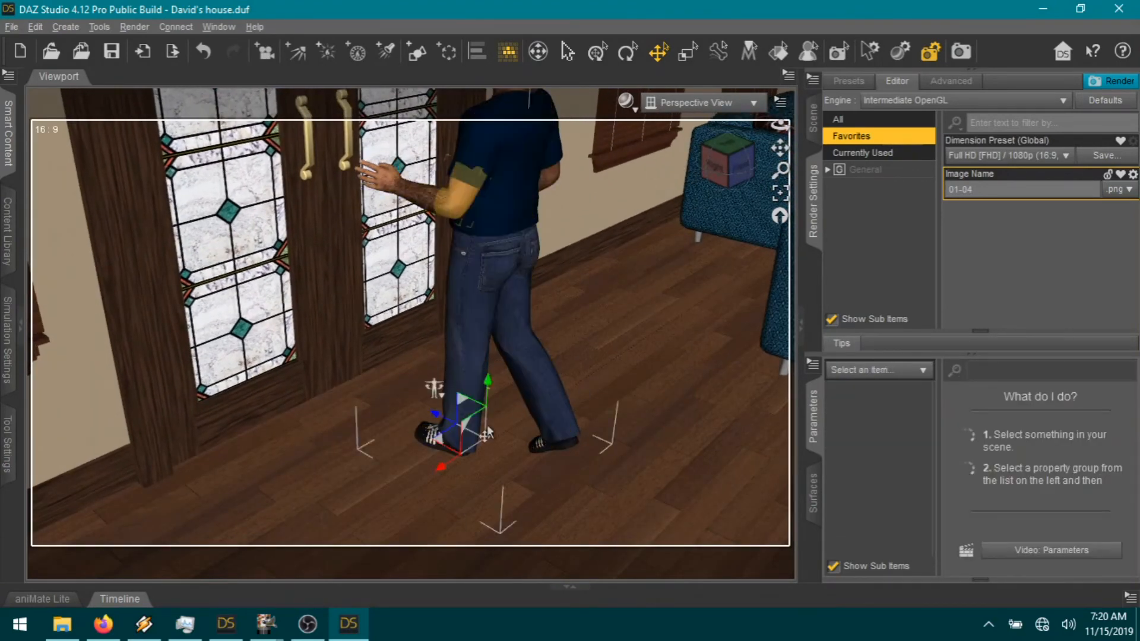
Step: Move the man out of the house, along the sidewalk, to stand beside the green bin
{"action": "left_click_drag", "start_coordinate": [438, 449], "coordinate": [70, 221]}
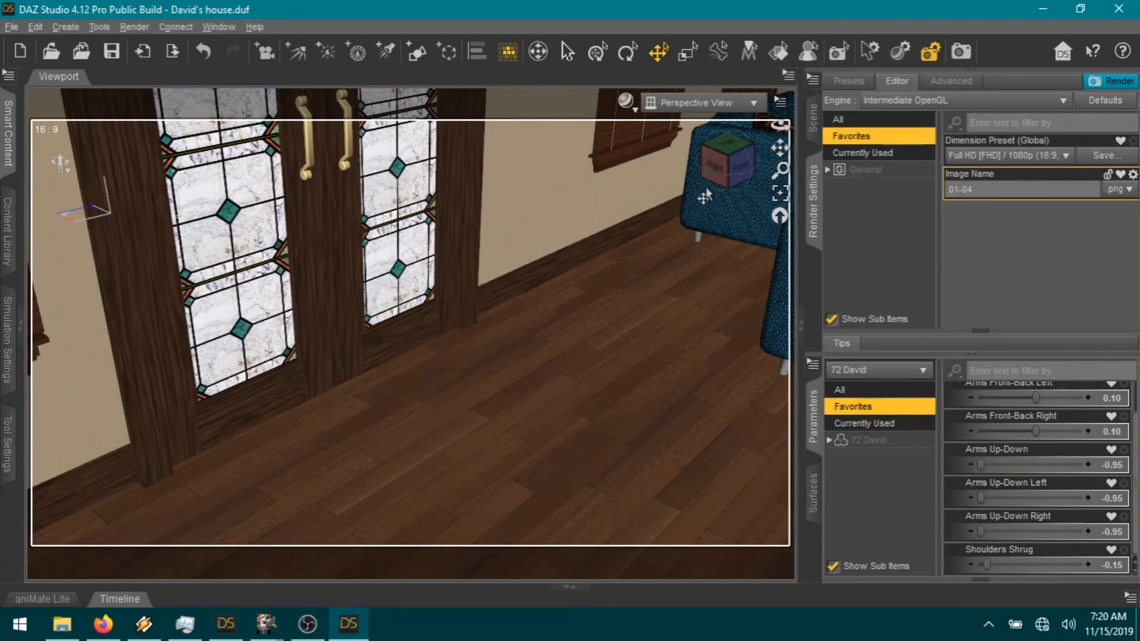
{"action": "left_click", "coordinate": [780, 195]}
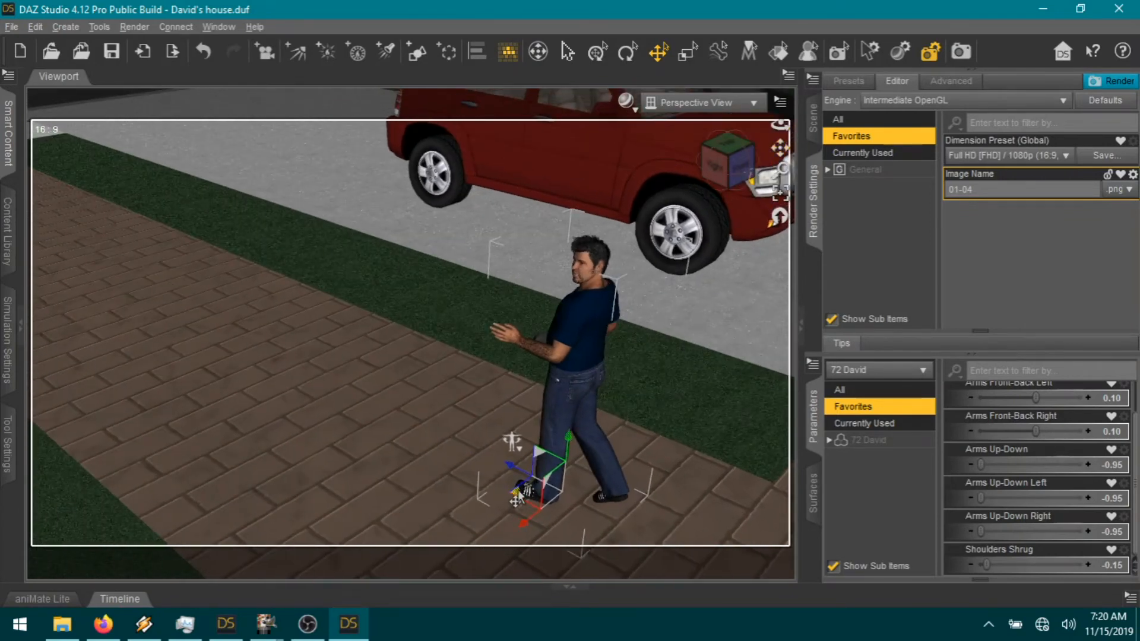
{"action": "left_click_drag", "start_coordinate": [504, 498], "coordinate": [56, 329]}
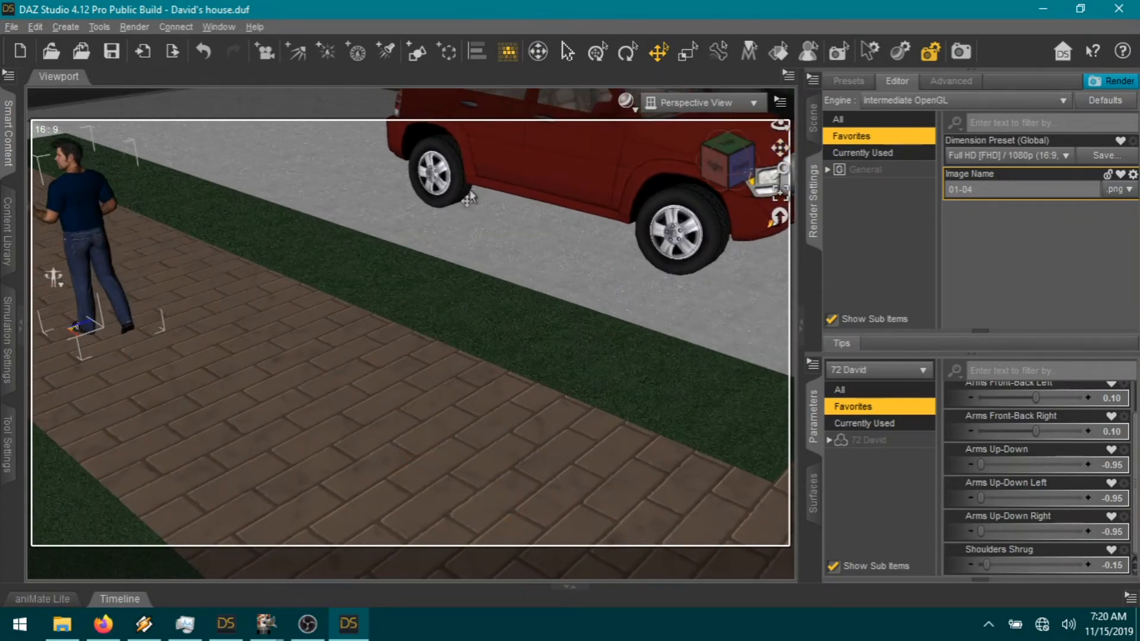
{"action": "left_click", "coordinate": [779, 195]}
{"action": "left_click", "coordinate": [728, 169]}
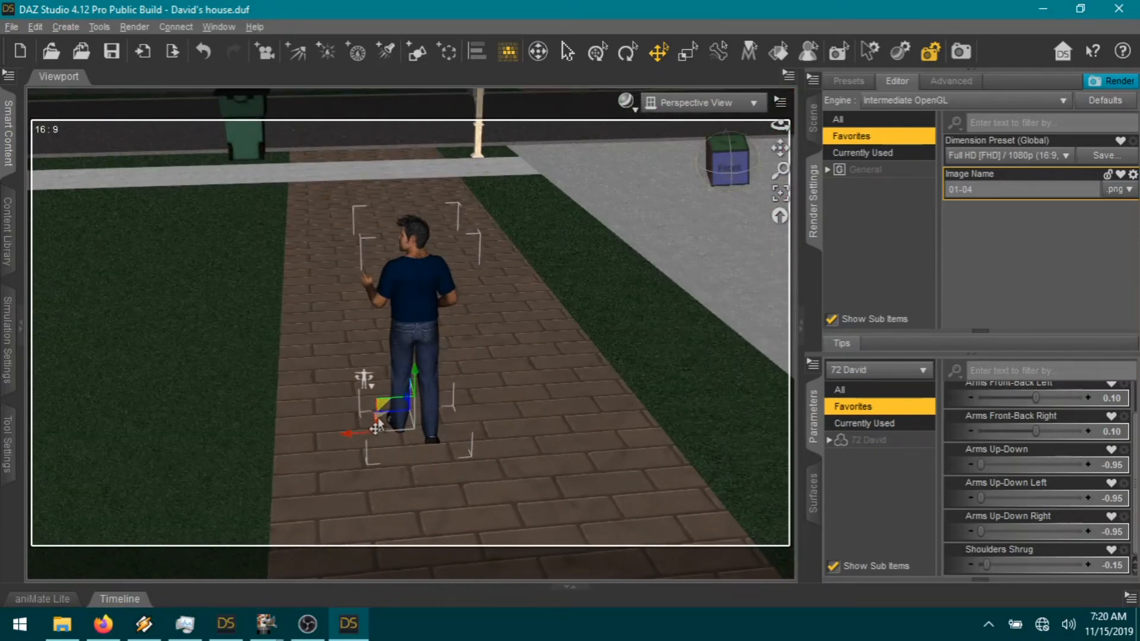
{"action": "left_click_drag", "start_coordinate": [369, 413], "coordinate": [245, 218]}
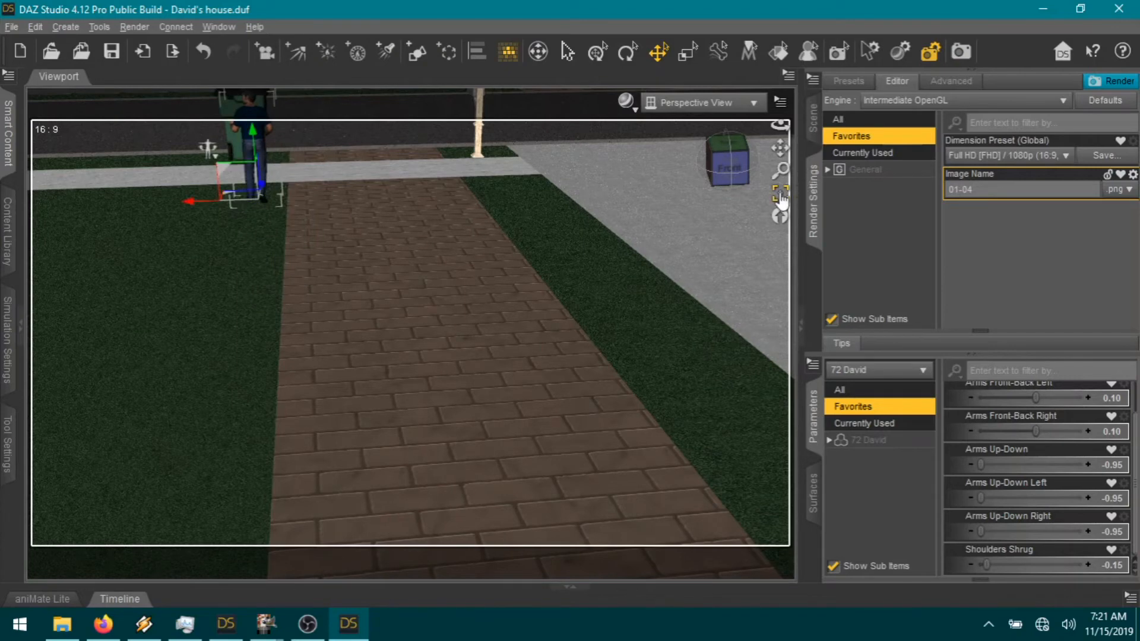
{"action": "left_click", "coordinate": [780, 194]}
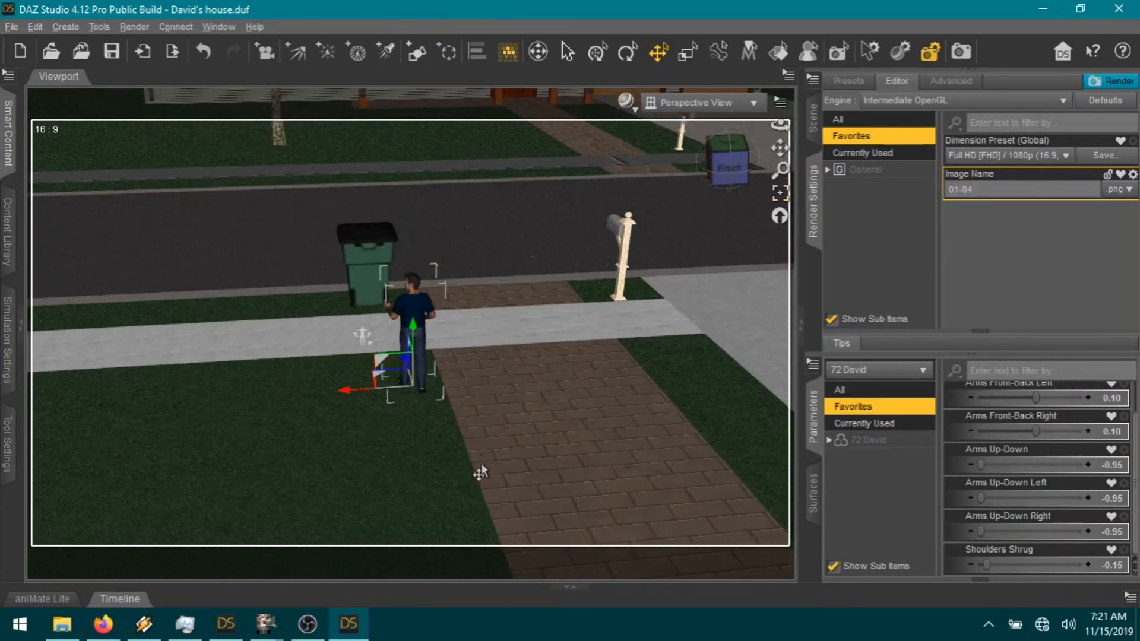
{"action": "left_click", "coordinate": [781, 196]}
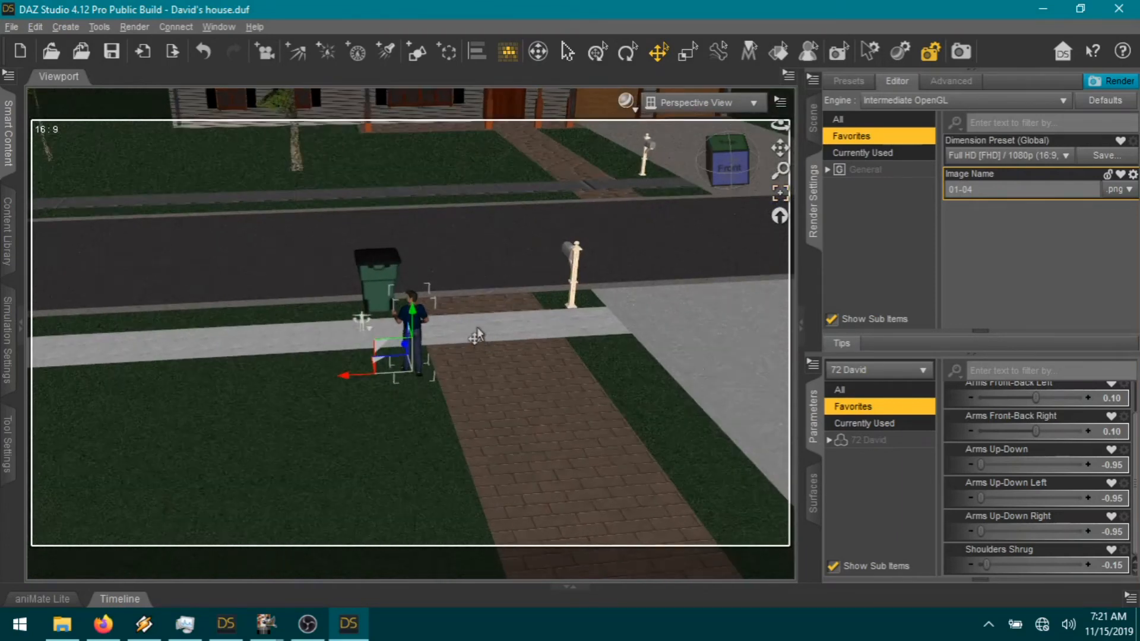
Step: Select the man's right thigh and show its pose parameters
{"action": "scroll", "coordinate": [484, 351], "scroll_direction": "up", "scroll_amount": 8}
{"action": "scroll", "coordinate": [484, 350], "scroll_direction": "down", "scroll_amount": 4}
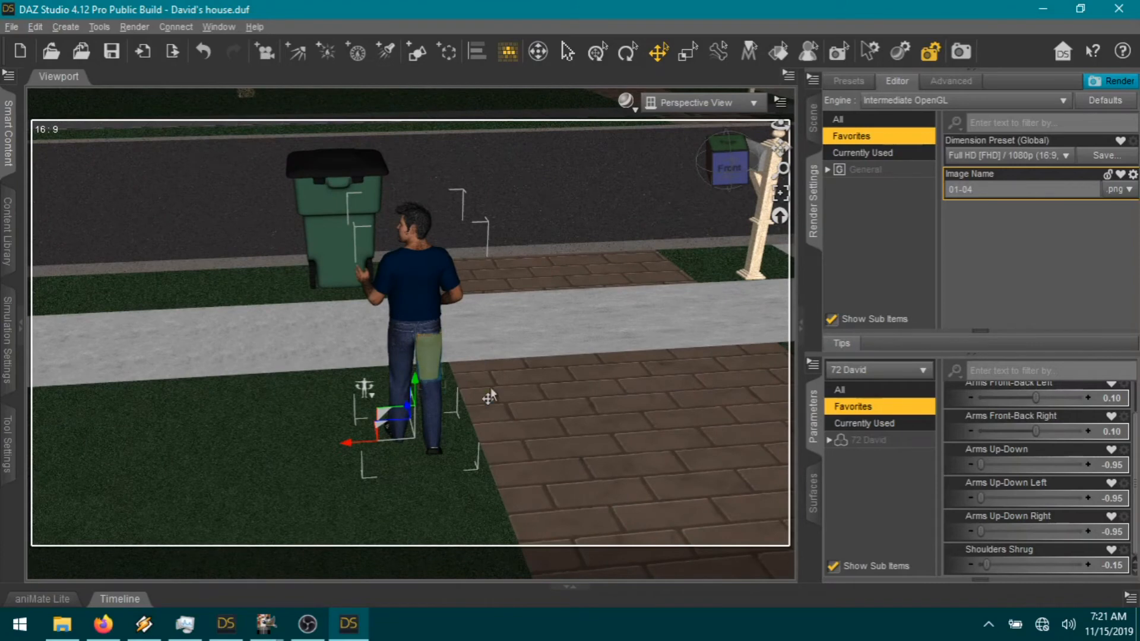
{"action": "left_click", "coordinate": [428, 375]}
{"action": "left_click", "coordinate": [893, 441]}
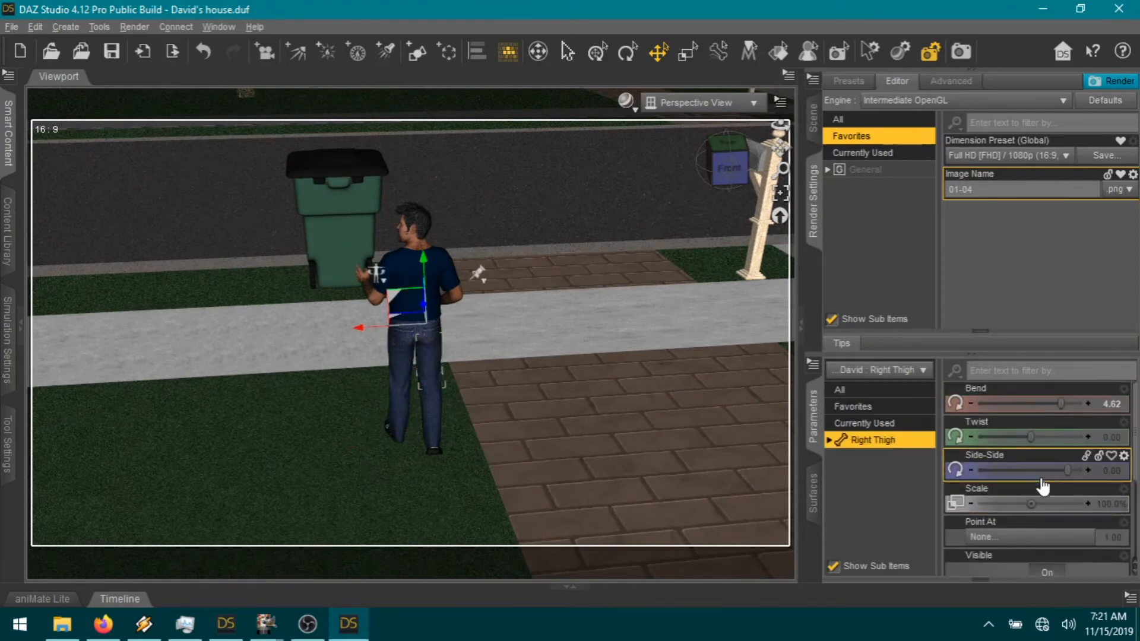
Step: Straighten the right shin to a bend of 8.64 and swing the left thigh slightly back
{"action": "left_click", "coordinate": [438, 410]}
{"action": "left_click_drag", "start_coordinate": [1008, 404], "coordinate": [992, 405]}
{"action": "left_click_drag", "start_coordinate": [707, 185], "coordinate": [736, 186]}
{"action": "left_click", "coordinate": [410, 372]}
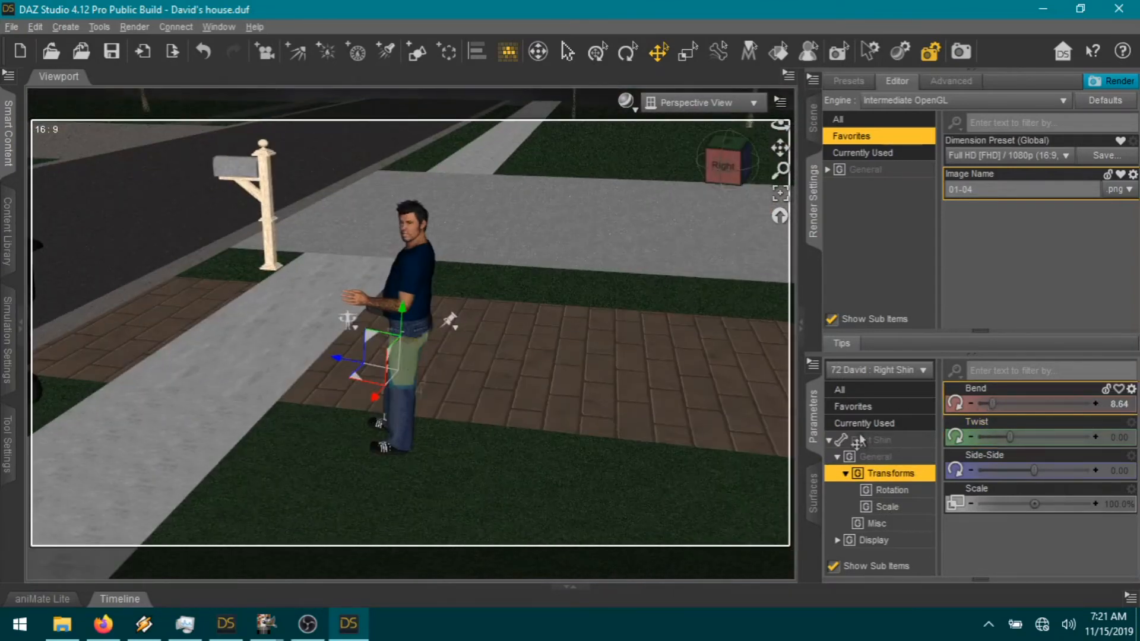
{"action": "left_click_drag", "start_coordinate": [1047, 405], "coordinate": [1010, 402]}
{"action": "left_click", "coordinate": [414, 410]}
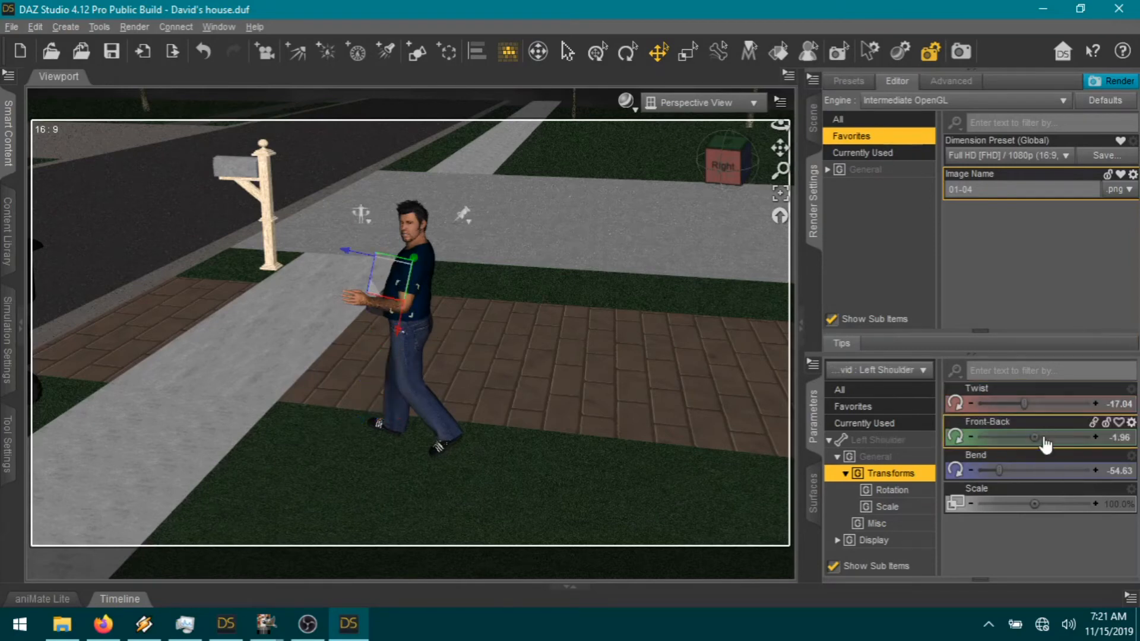
Step: Change the left shoulder's Front-Back rotation limits and set Front-Back to 20.56
{"action": "left_click", "coordinate": [1131, 422]}
{"action": "left_click", "coordinate": [1064, 445]}
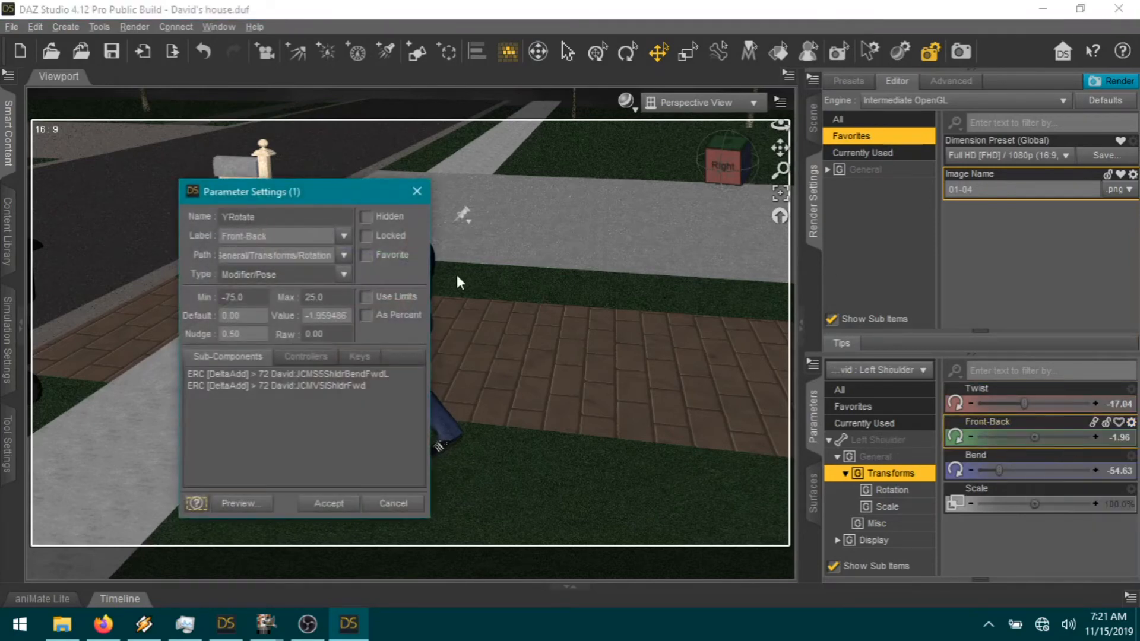
{"action": "left_click", "coordinate": [366, 296]}
{"action": "left_click", "coordinate": [329, 502]}
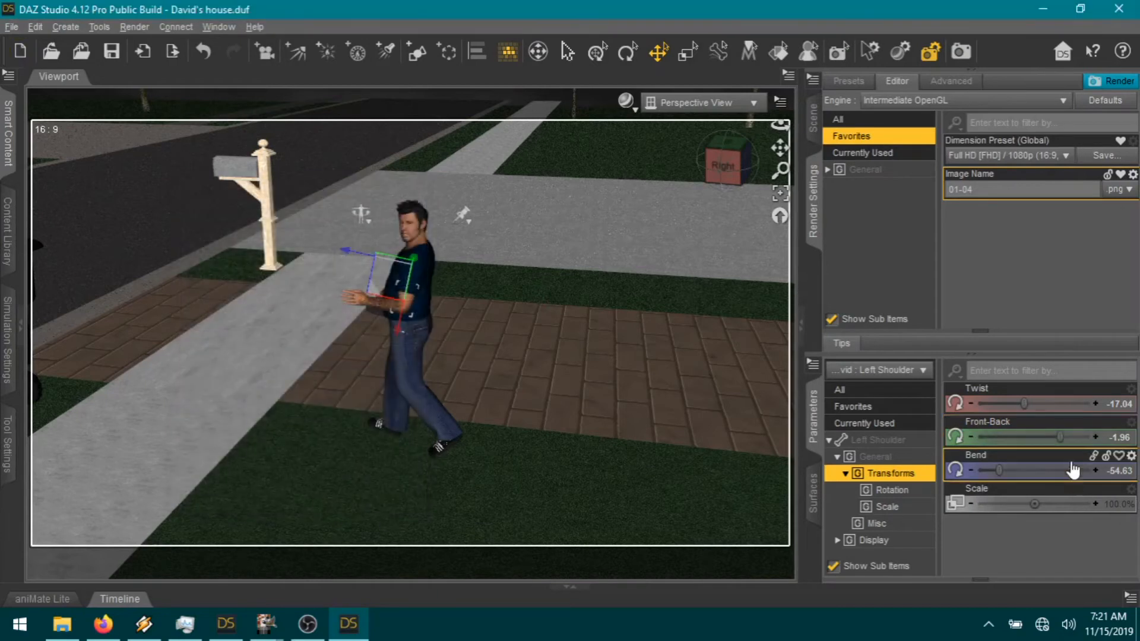
{"action": "mouse_move", "coordinate": [1063, 439]}
{"action": "left_mouse_down"}
{"action": "mouse_move", "coordinate": [1089, 438]}
{"action": "mouse_move", "coordinate": [1051, 439]}
{"action": "mouse_move", "coordinate": [1062, 444]}
{"action": "left_mouse_up"}
Step: Bend the left forearm to -18.89 and twist the left shoulder to 13.78, lowering the arm
{"action": "left_click", "coordinate": [397, 321]}
{"action": "left_click", "coordinate": [417, 299]}
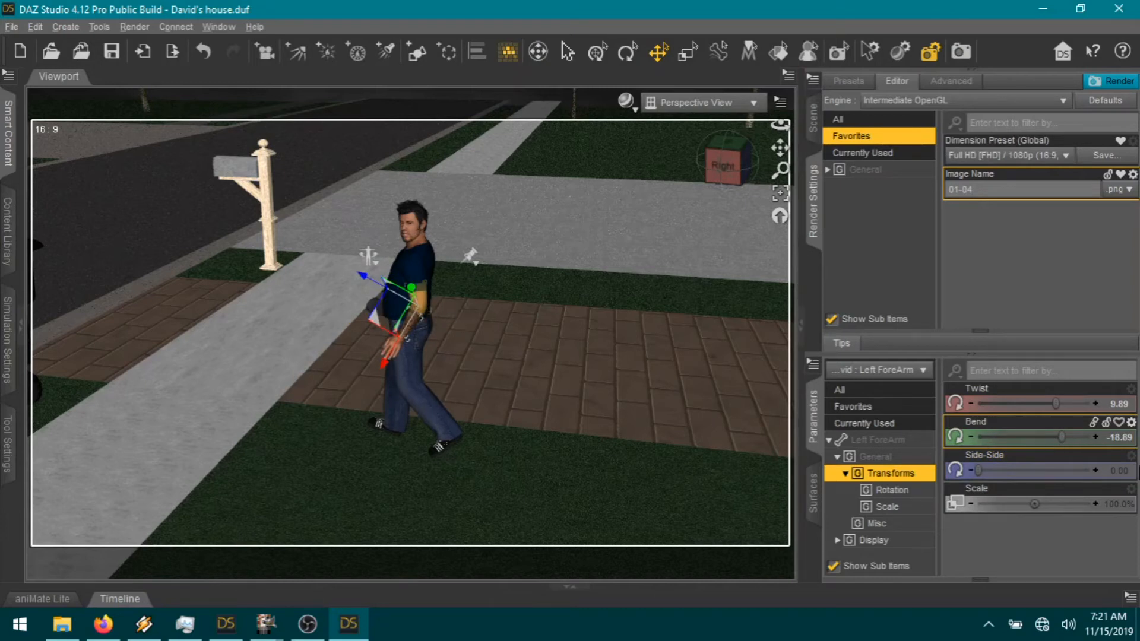
{"action": "left_click_drag", "start_coordinate": [1024, 405], "coordinate": [1051, 403]}
{"action": "left_click", "coordinate": [781, 195]}
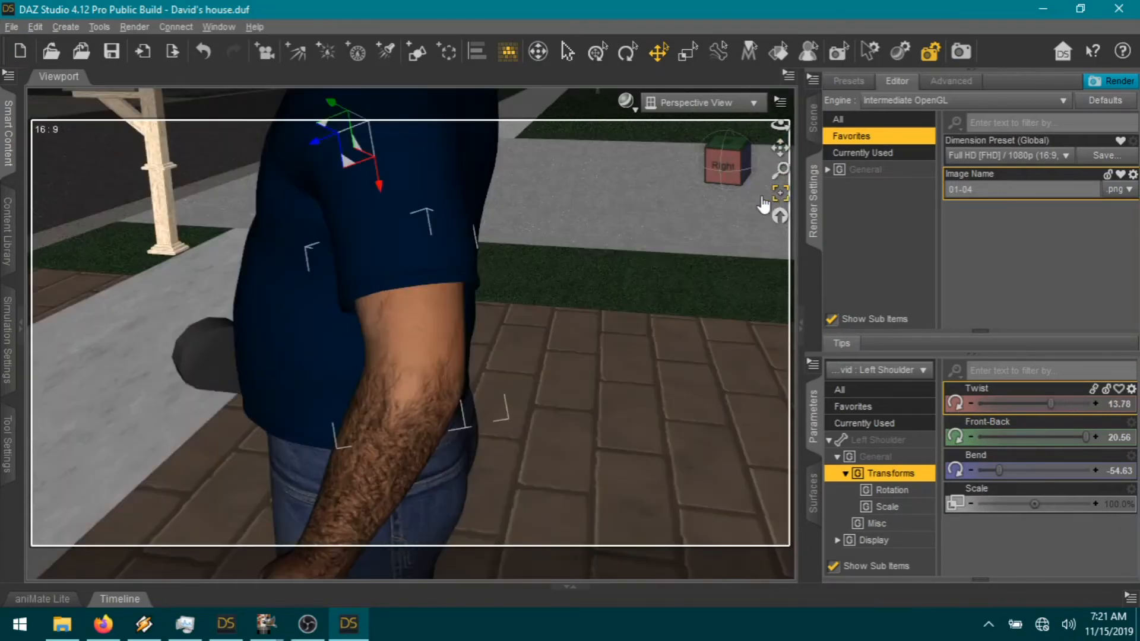
{"action": "left_click_drag", "start_coordinate": [713, 169], "coordinate": [623, 170]}
{"action": "scroll", "coordinate": [499, 257], "scroll_direction": "down", "scroll_amount": 5}
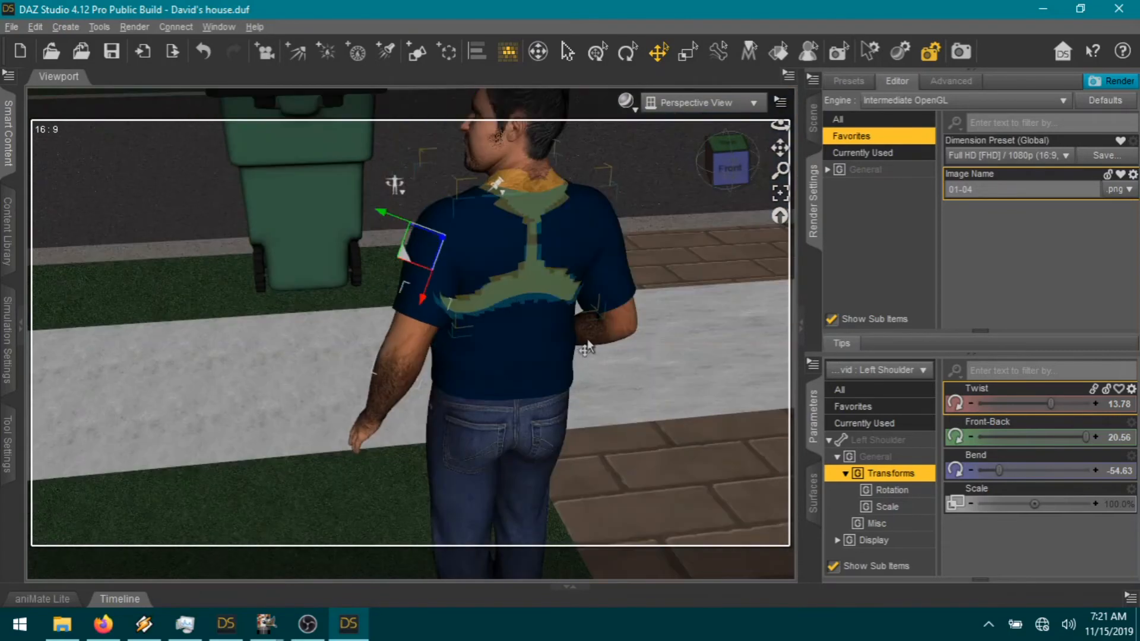
{"action": "left_click", "coordinate": [503, 134]}
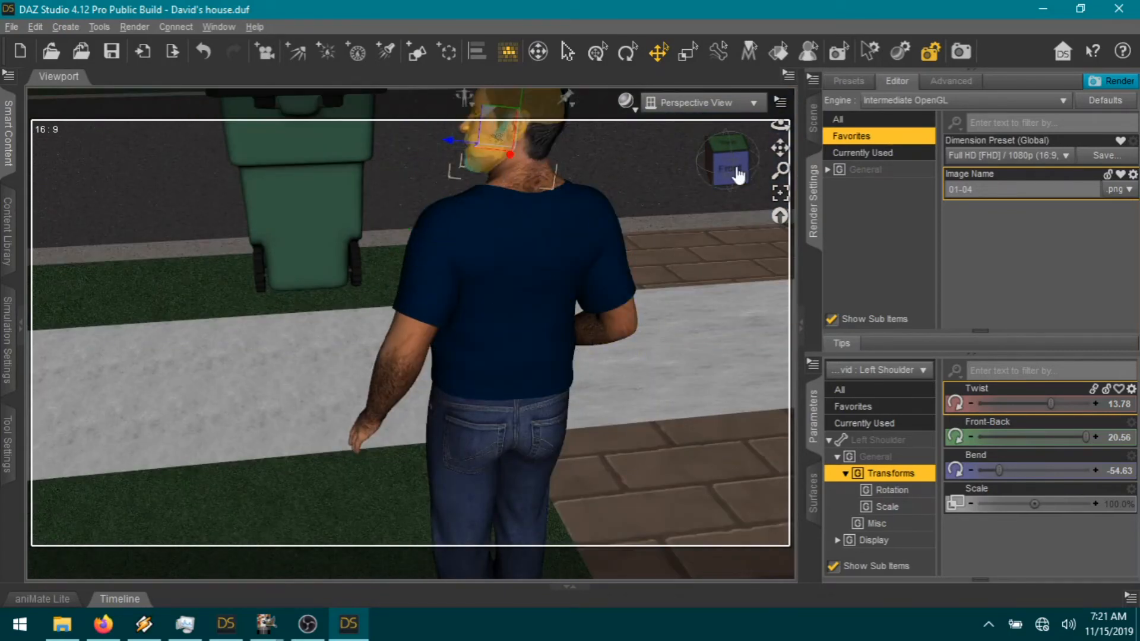
Step: Centre on the man's head and set Neck-Head Twist to 0.13
{"action": "left_click_drag", "start_coordinate": [780, 147], "coordinate": [768, 303]}
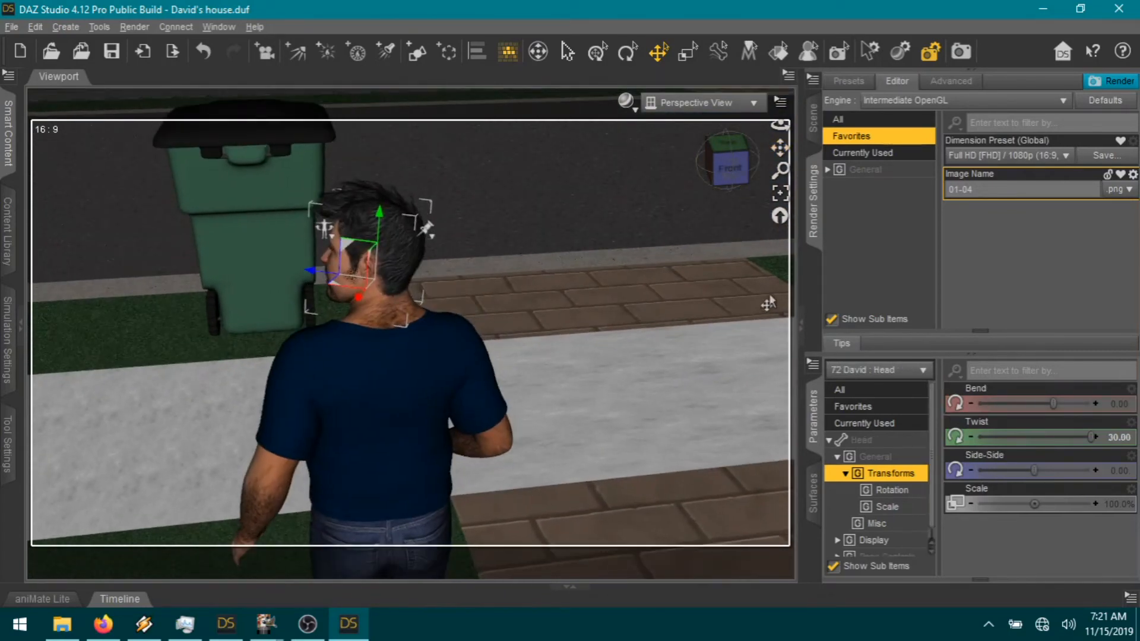
{"action": "left_click", "coordinate": [852, 406]}
{"action": "scroll", "coordinate": [1059, 554], "scroll_direction": "down", "scroll_amount": 5}
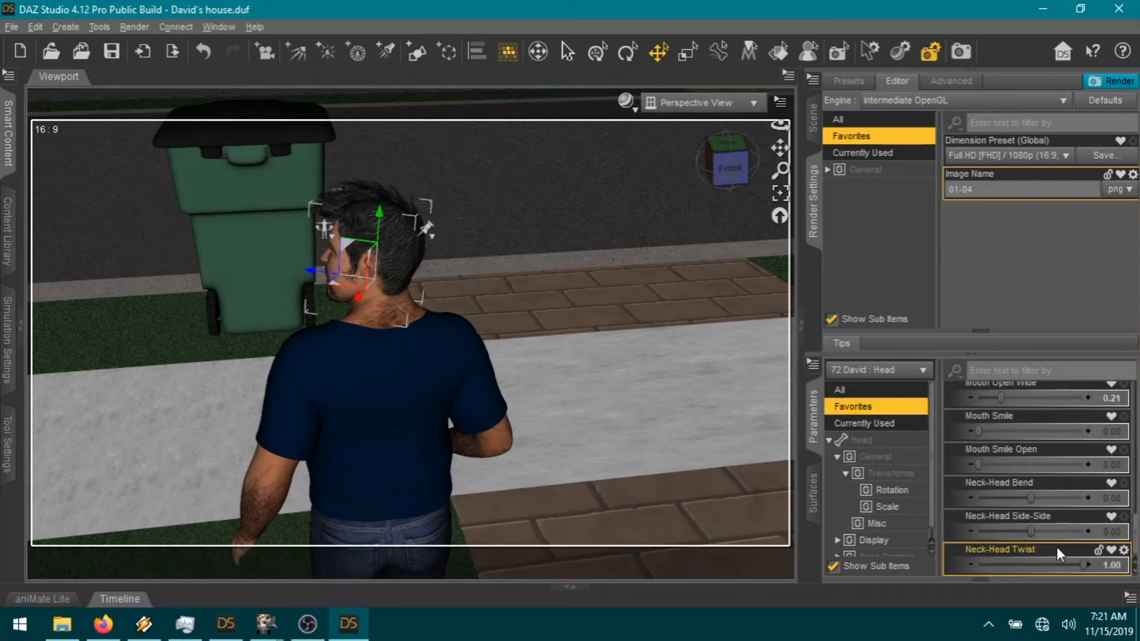
{"action": "left_click", "coordinate": [1038, 567]}
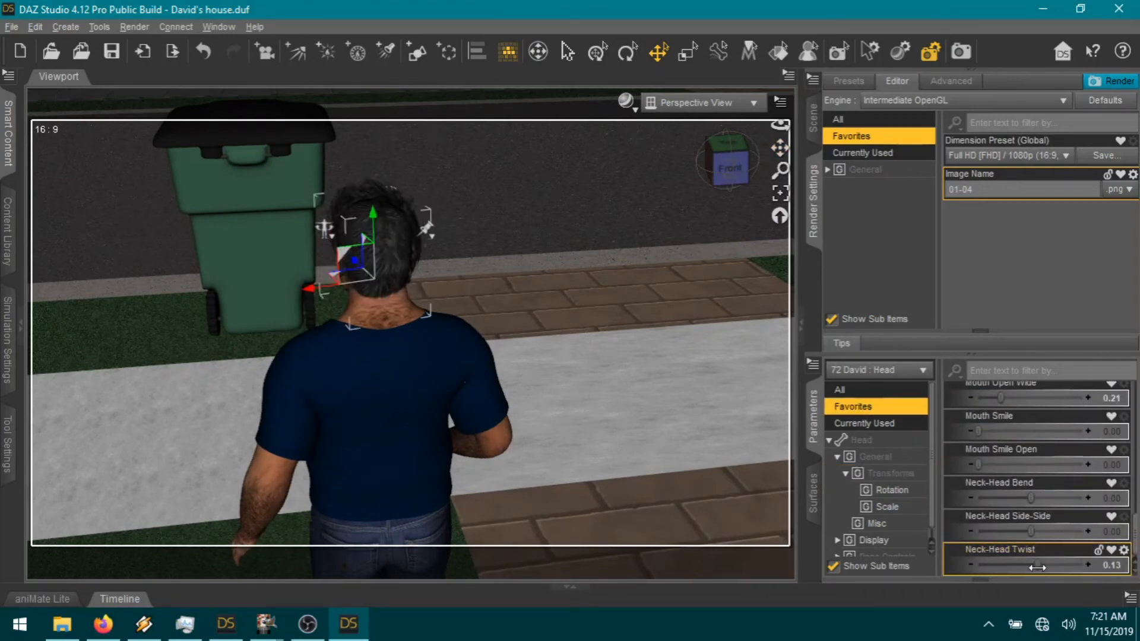
Step: Orbit and pan the camera so the man is in the left foreground before the bin
{"action": "left_click_drag", "start_coordinate": [731, 171], "coordinate": [662, 153]}
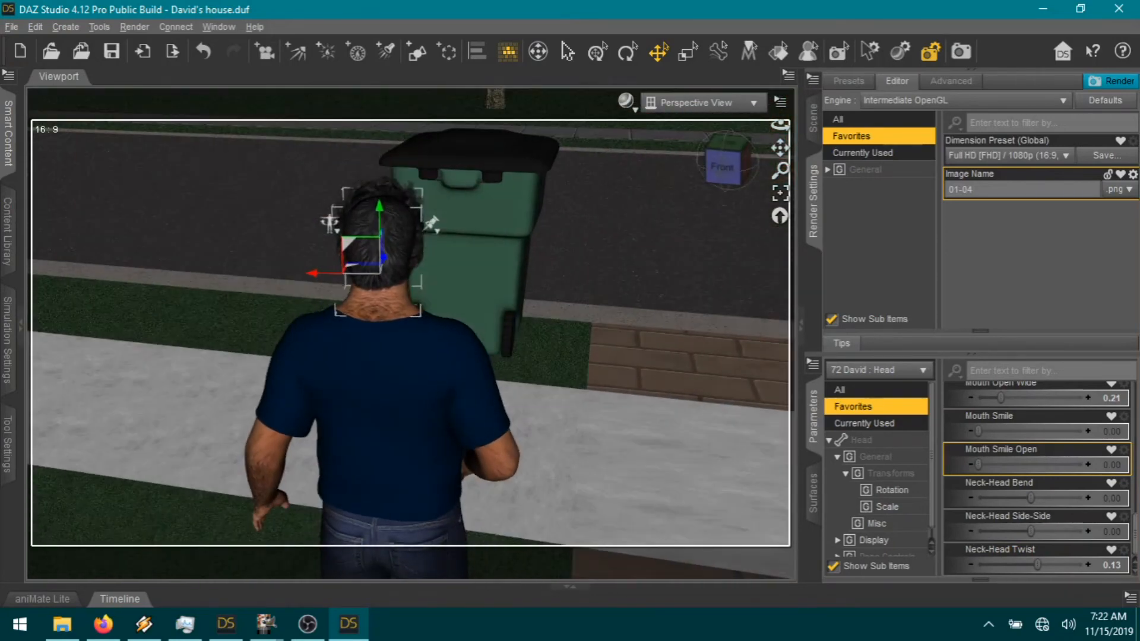
{"action": "left_click_drag", "start_coordinate": [781, 148], "coordinate": [707, 169]}
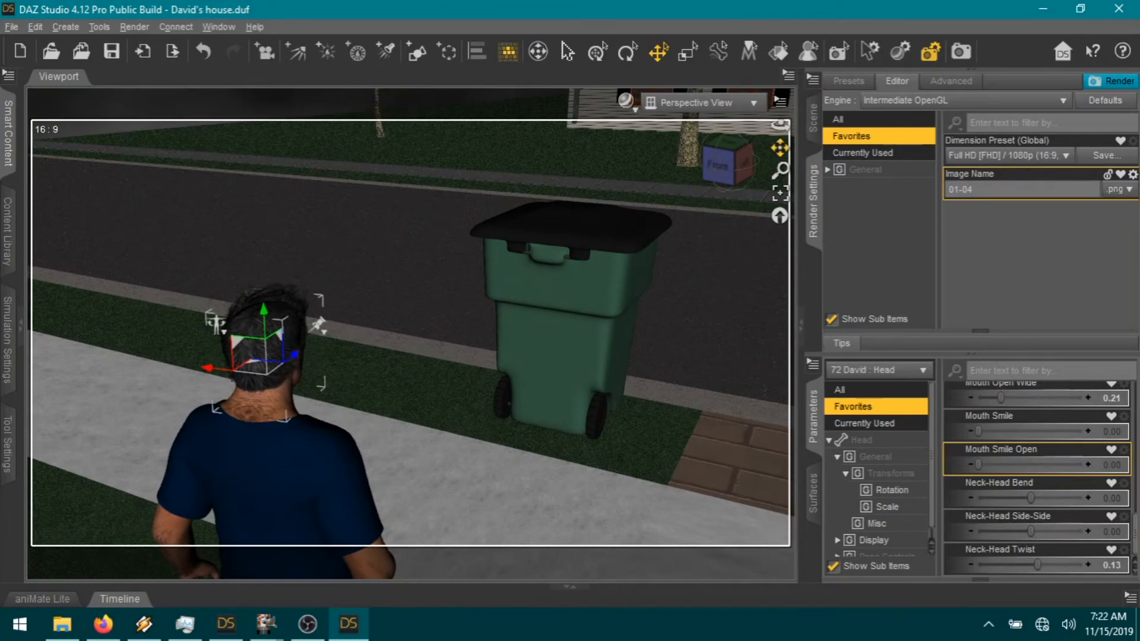
{"action": "left_click_drag", "start_coordinate": [780, 147], "coordinate": [779, 132]}
{"action": "left_click_drag", "start_coordinate": [725, 178], "coordinate": [739, 170]}
{"action": "left_click_drag", "start_coordinate": [419, 364], "coordinate": [430, 267]}
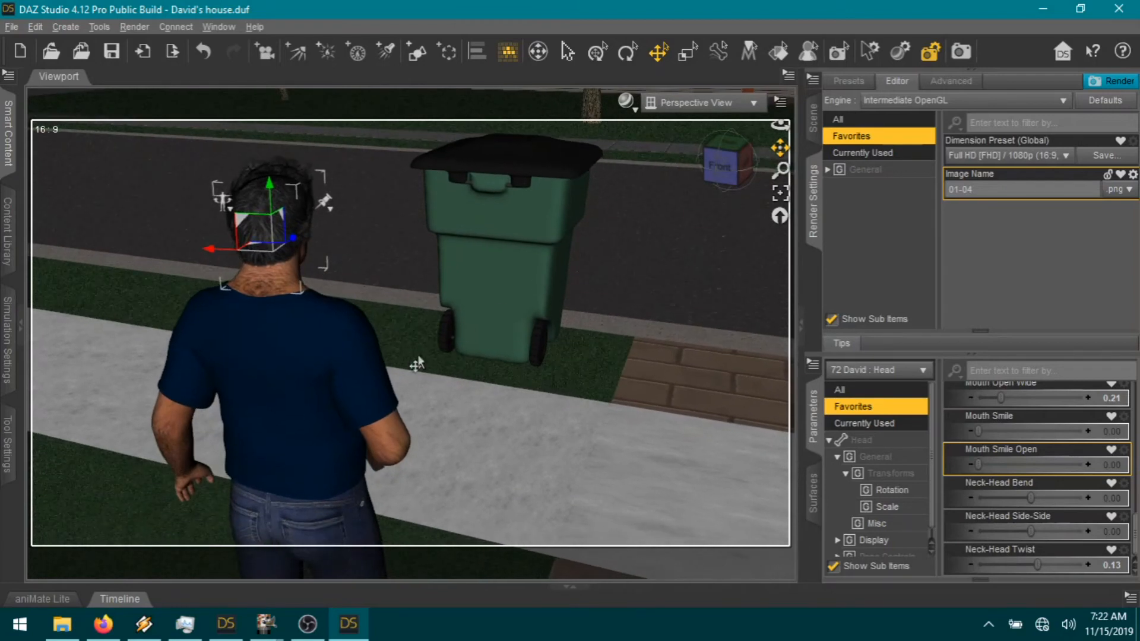
Step: Bend the left shoulder to -59.29 and twist the left forearm to 23.85
{"action": "left_click", "coordinate": [178, 368]}
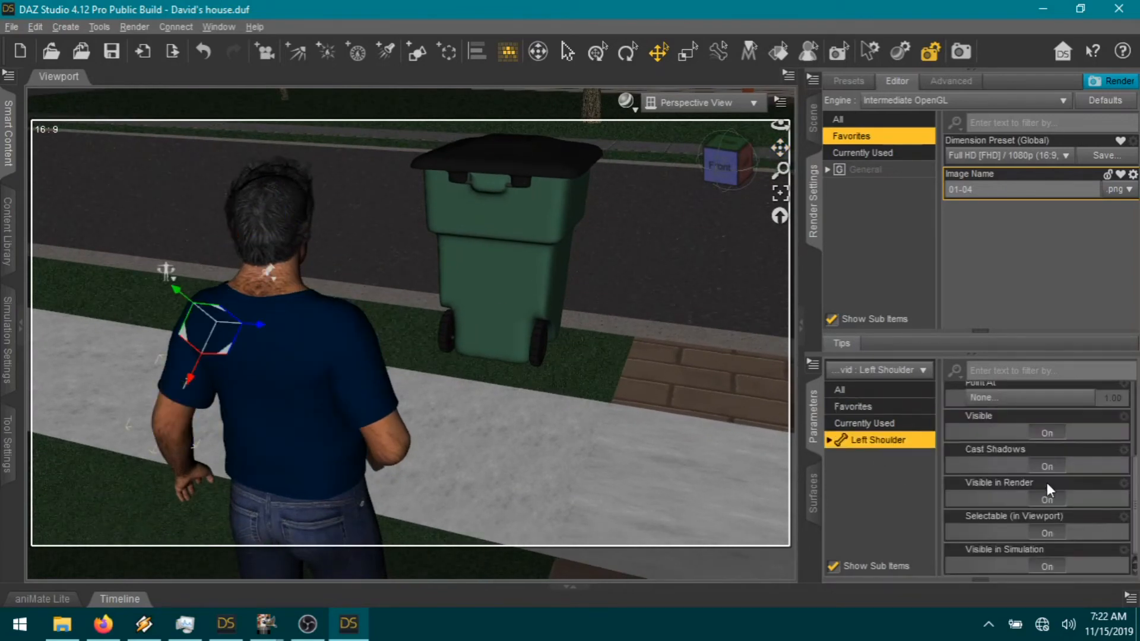
{"action": "scroll", "coordinate": [1046, 483], "scroll_direction": "up", "scroll_amount": 5}
{"action": "left_click_drag", "start_coordinate": [1004, 471], "coordinate": [1001, 477]}
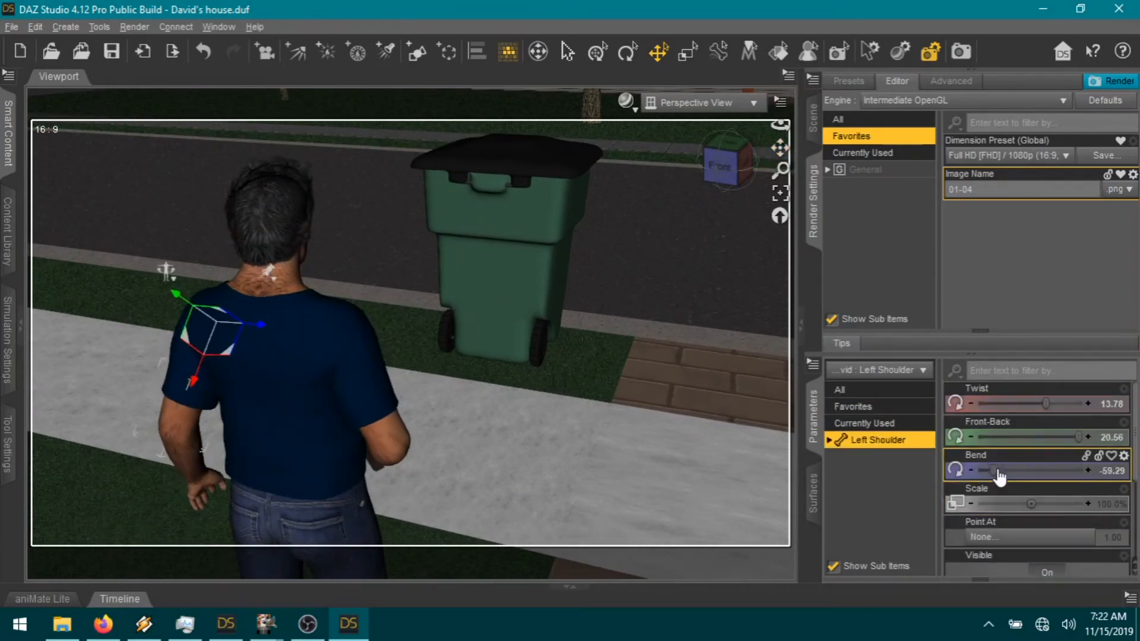
{"action": "left_click", "coordinate": [176, 462]}
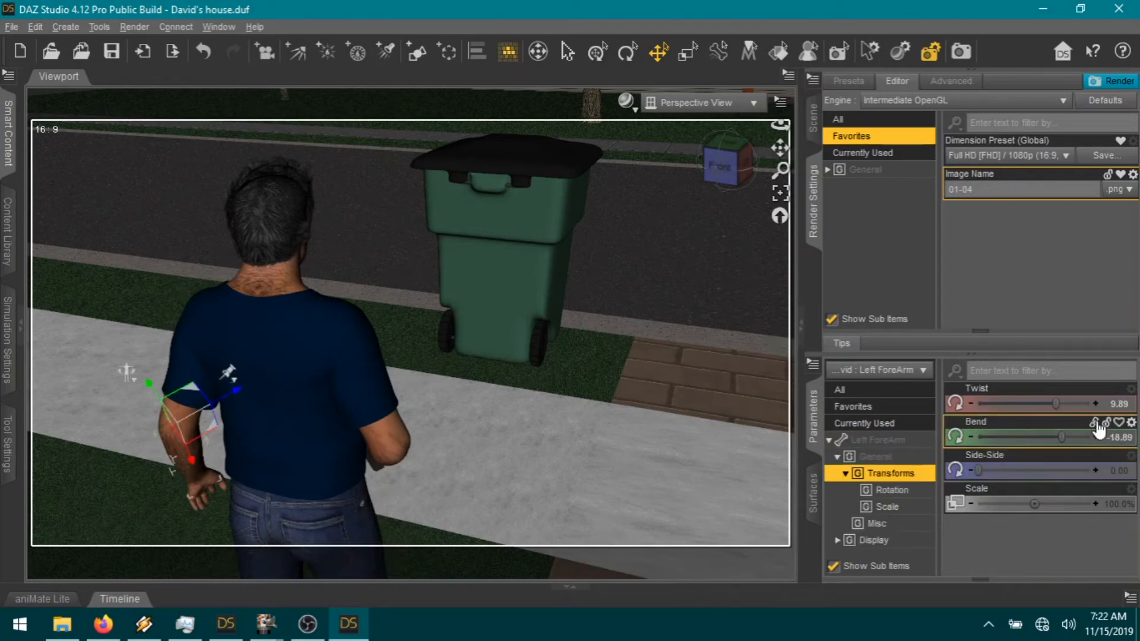
{"action": "left_click_drag", "start_coordinate": [1058, 404], "coordinate": [1067, 403]}
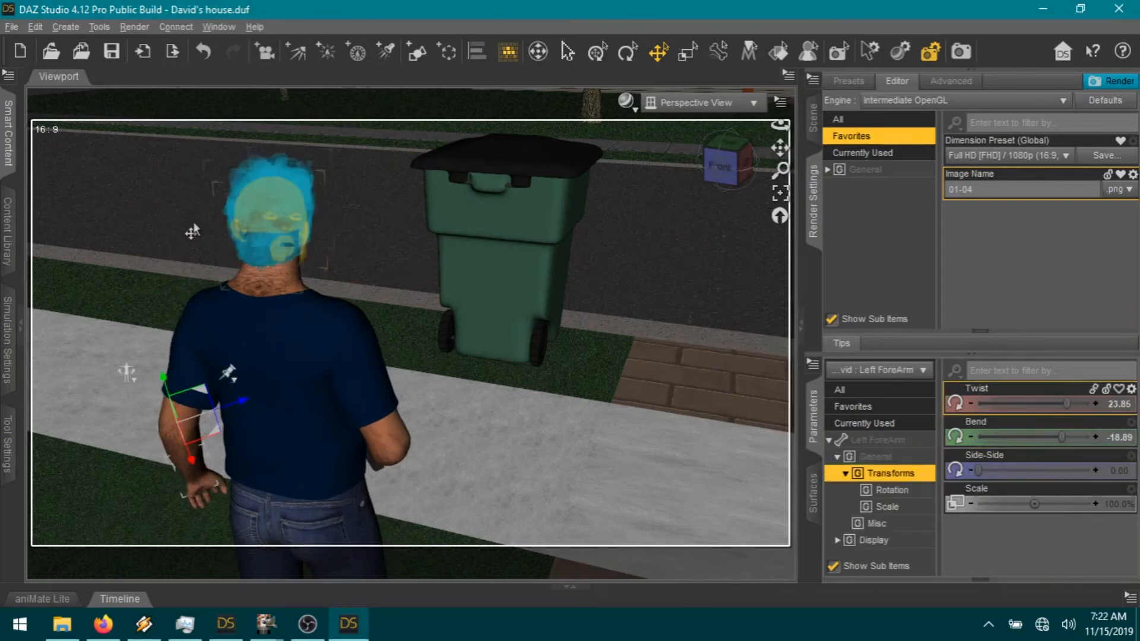
{"action": "left_click_drag", "start_coordinate": [722, 167], "coordinate": [717, 168]}
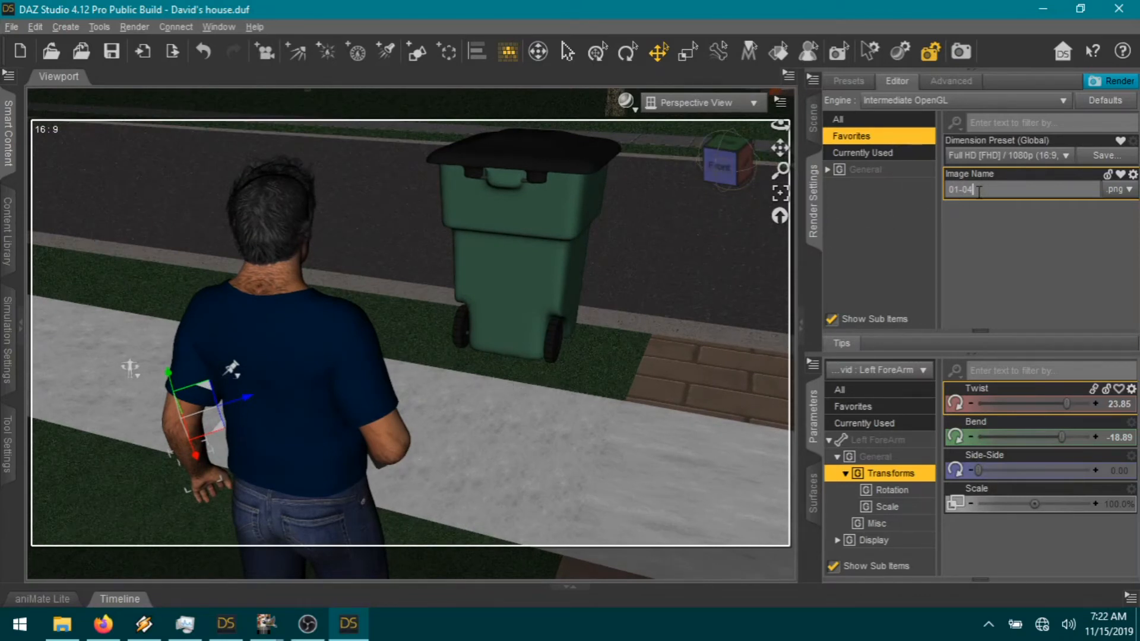
Step: Change the render Image Name from 01-04 to 01-05
{"action": "key", "text": "BackSpace"}
{"action": "type", "text": "5"}
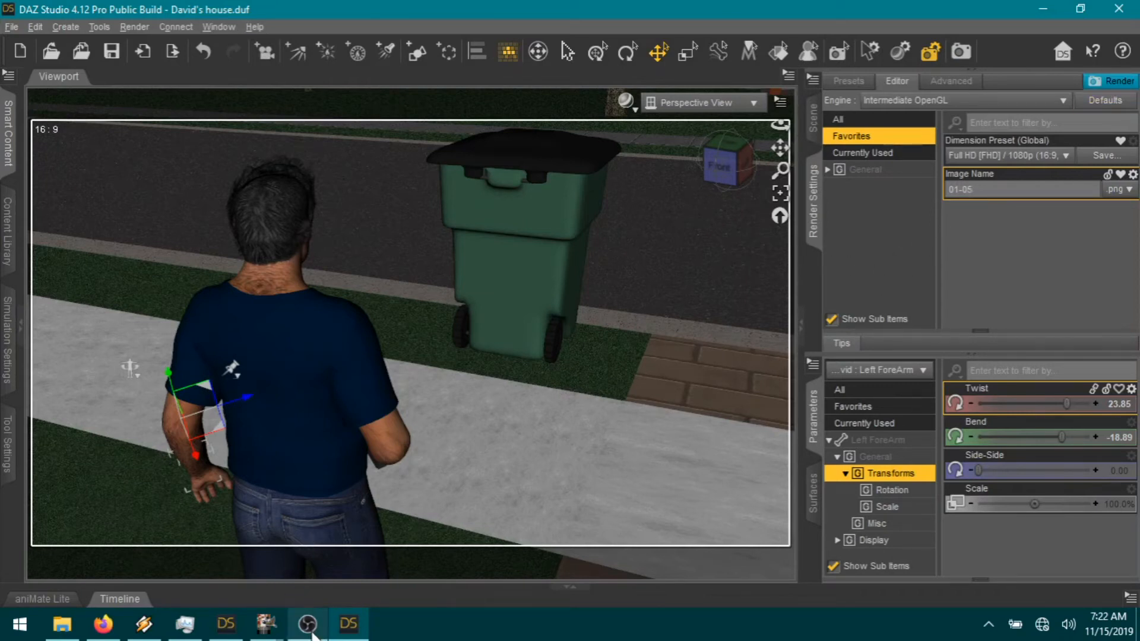
{"action": "mouse_move", "coordinate": [277, 635]}
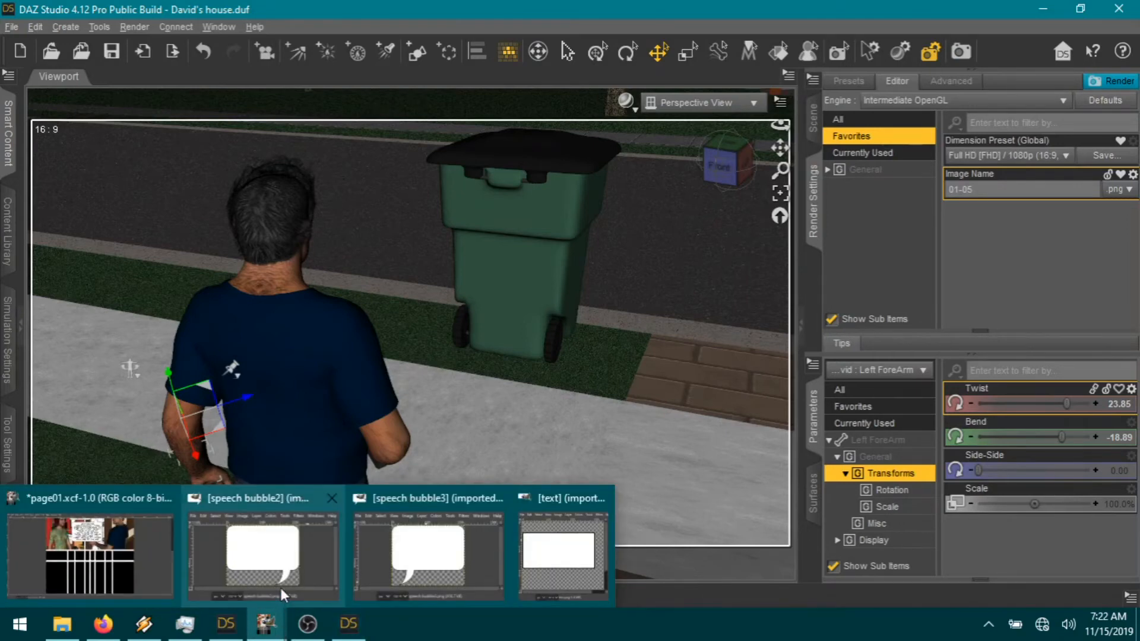
Step: Copy the blank bubble from speech bubble2 and switch to page01.xcf
{"action": "left_click", "coordinate": [281, 601]}
{"action": "key", "text": "ctrl+c"}
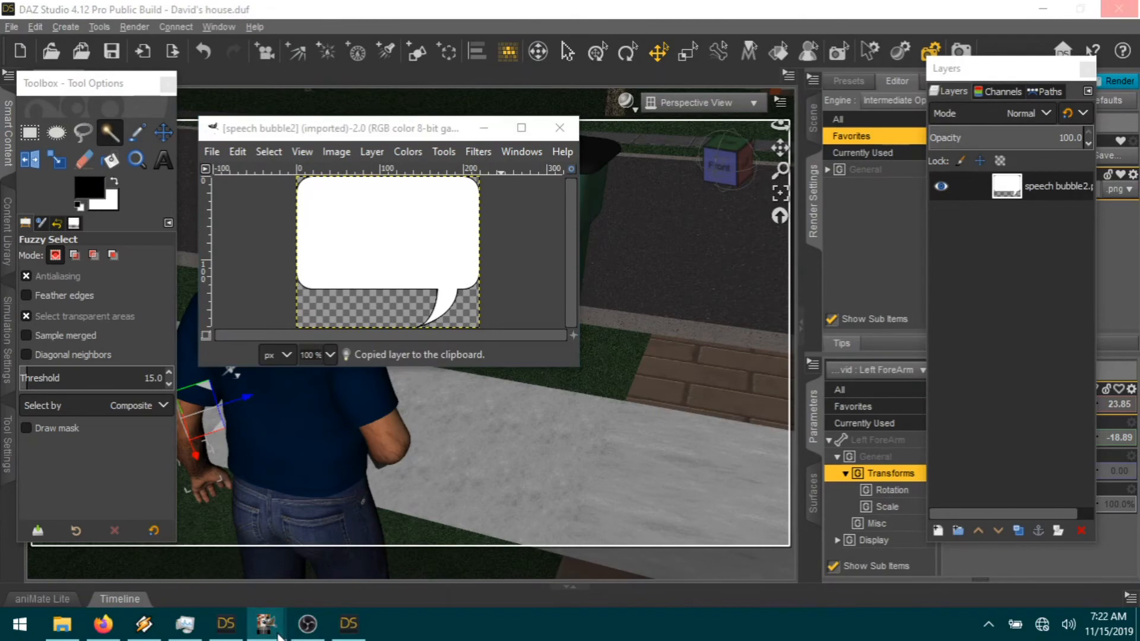
{"action": "mouse_move", "coordinate": [279, 637]}
{"action": "left_click", "coordinate": [83, 535]}
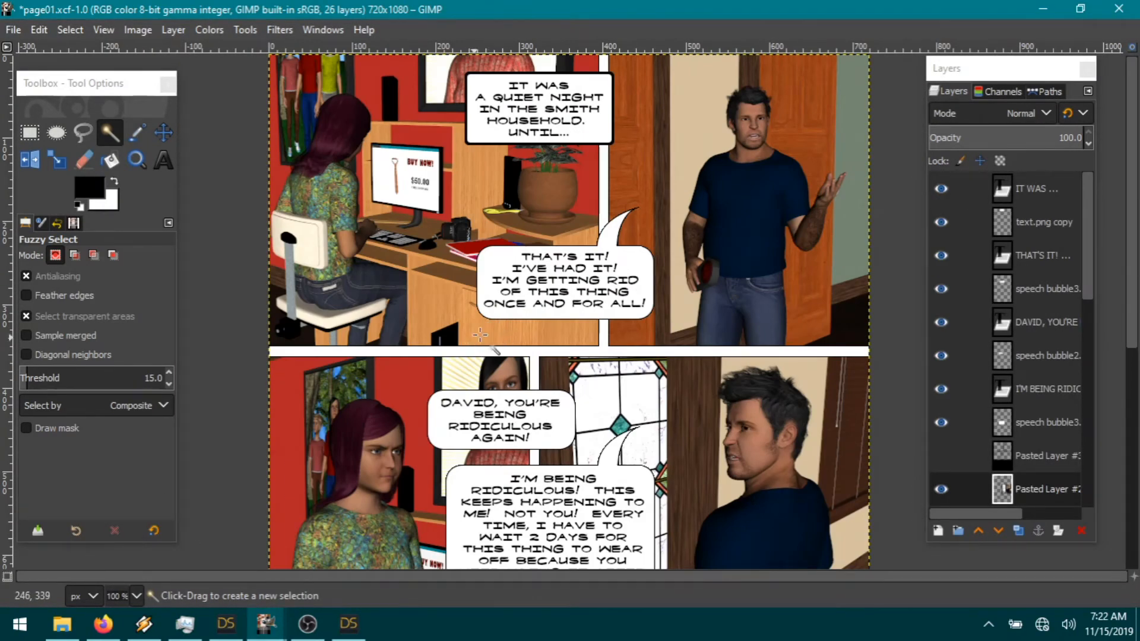
Step: With the Move tool, nudge the "THAT'S IT!" bubble by 1 px and scroll to the bottom panels
{"action": "key", "text": "m"}
{"action": "left_click", "coordinate": [583, 314]}
{"action": "left_click_drag", "start_coordinate": [583, 314], "coordinate": [583, 315]}
{"action": "left_click", "coordinate": [583, 315]}
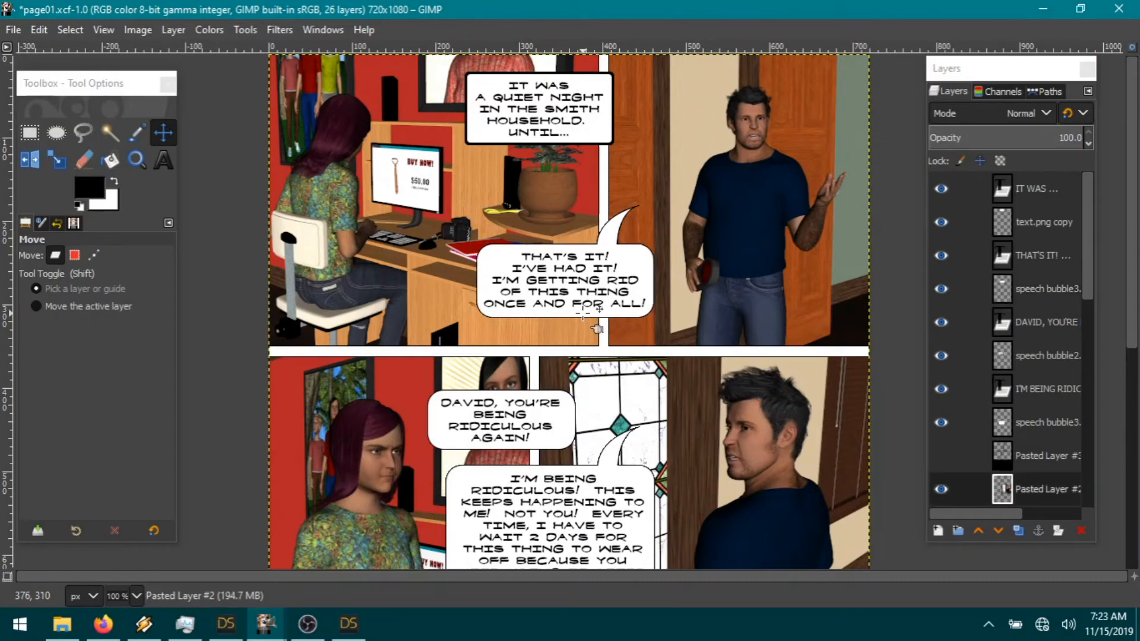
{"action": "scroll", "coordinate": [618, 339], "scroll_direction": "down", "scroll_amount": 5}
{"action": "scroll", "coordinate": [651, 362], "scroll_direction": "up", "scroll_amount": 3}
{"action": "scroll", "coordinate": [649, 376], "scroll_direction": "down", "scroll_amount": 3}
{"action": "scroll", "coordinate": [615, 386], "scroll_direction": "up", "scroll_amount": 3}
{"action": "scroll", "coordinate": [633, 374], "scroll_direction": "down", "scroll_amount": 3}
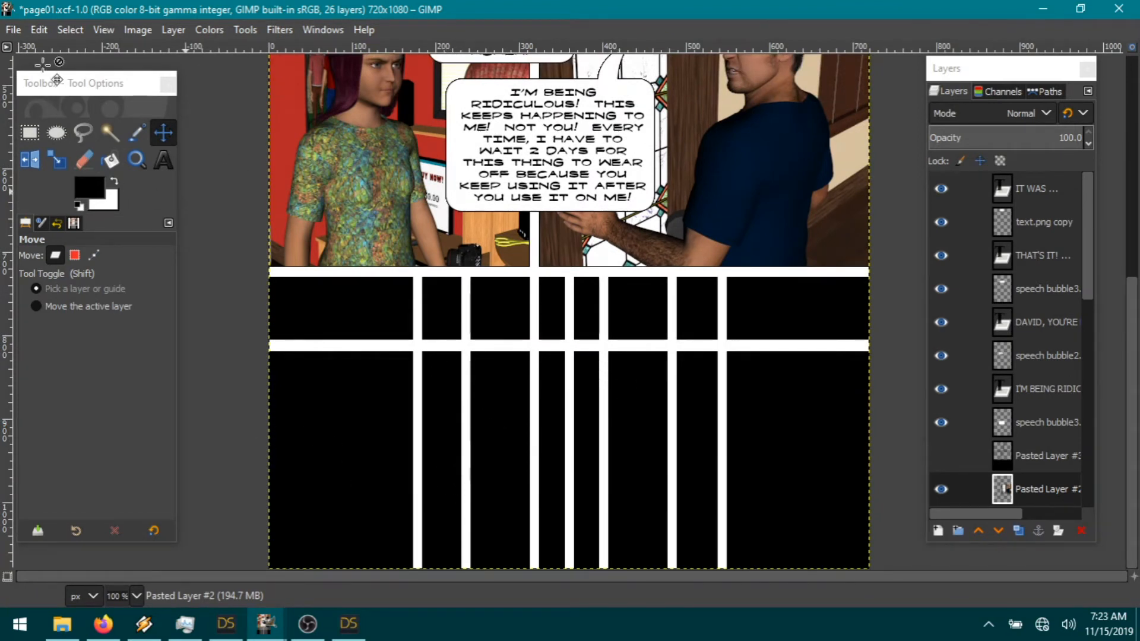
Step: Paste the bubble as a new layer and rotate it 180°
{"action": "left_click", "coordinate": [39, 29]}
{"action": "mouse_move", "coordinate": [146, 254]}
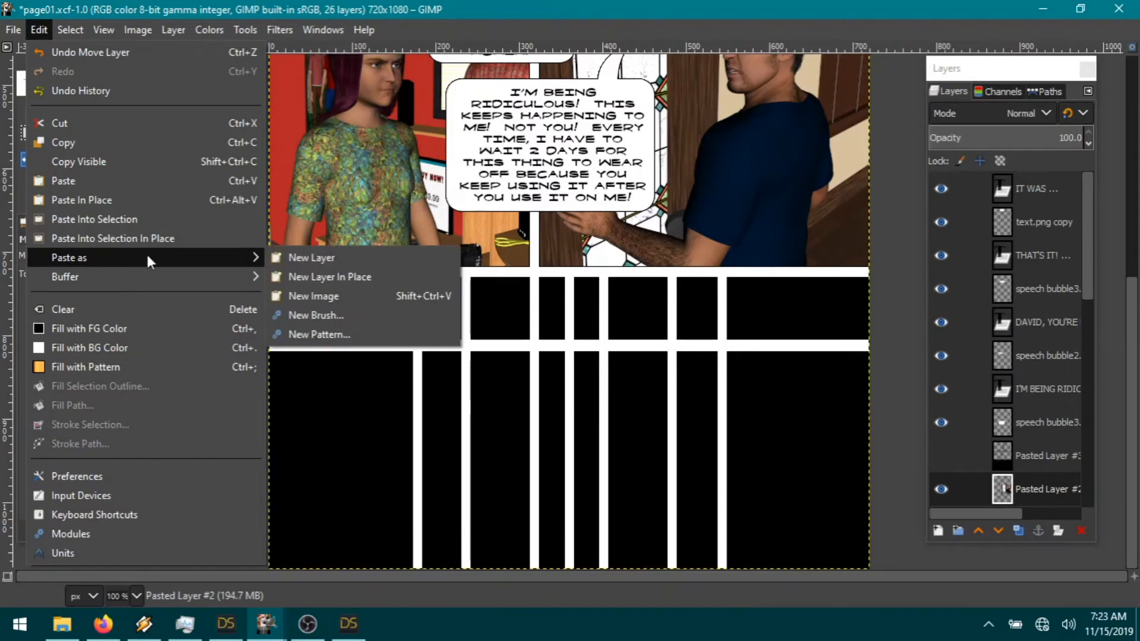
{"action": "left_click", "coordinate": [312, 257]}
{"action": "left_click", "coordinate": [173, 30]}
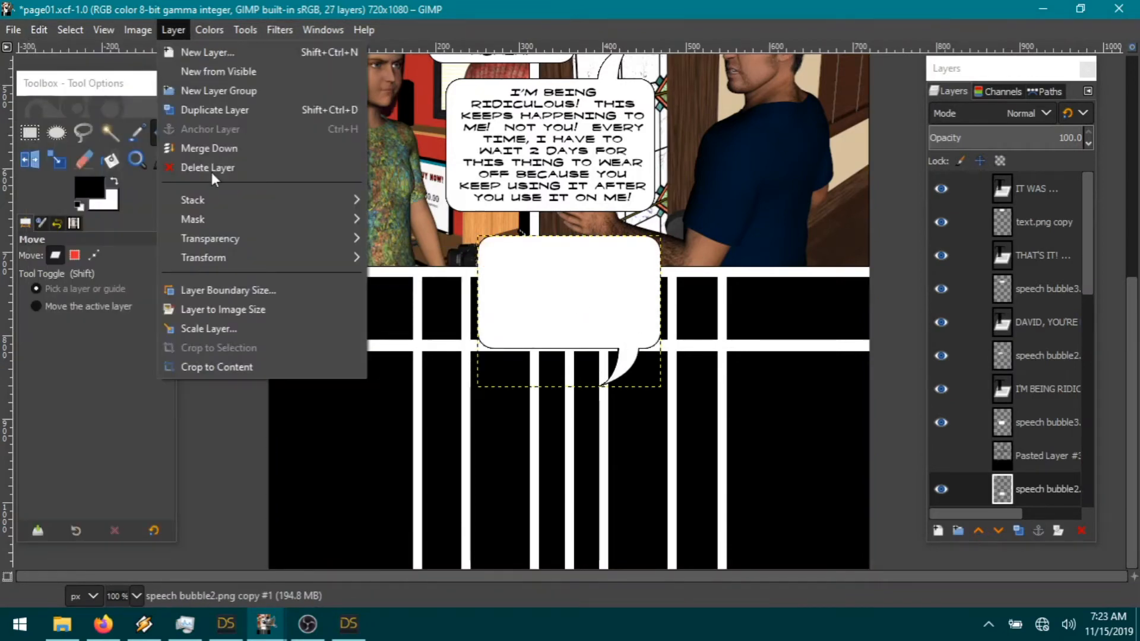
{"action": "mouse_move", "coordinate": [214, 257]}
{"action": "left_click", "coordinate": [444, 348]}
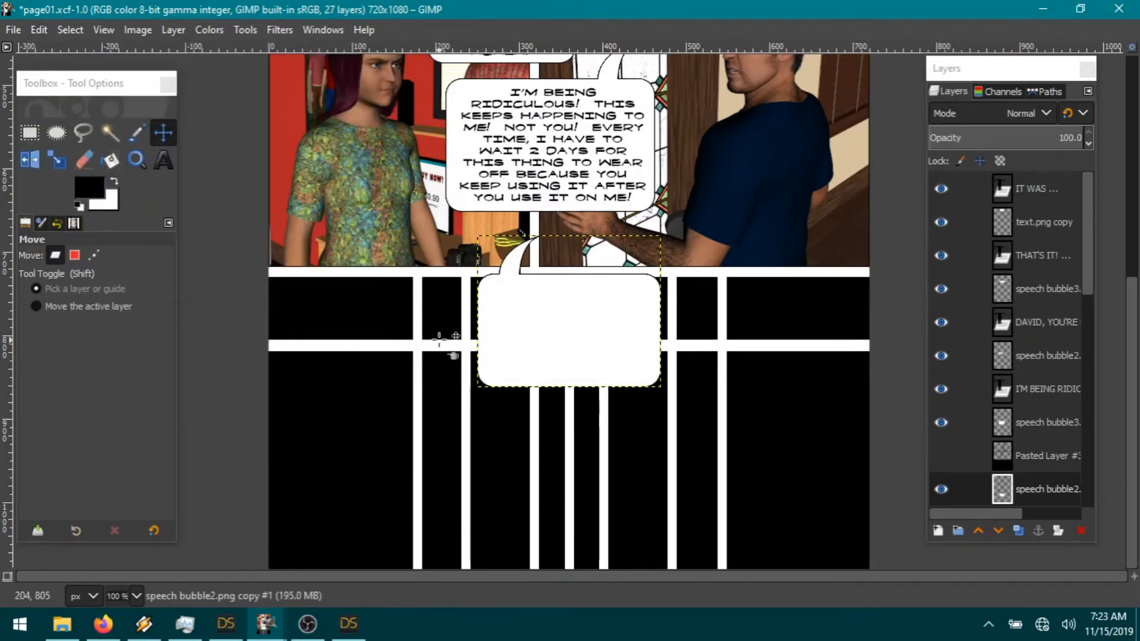
Step: Move the bubble to the page's lower left and draw a text box over it
{"action": "left_click_drag", "start_coordinate": [523, 321], "coordinate": [339, 481]}
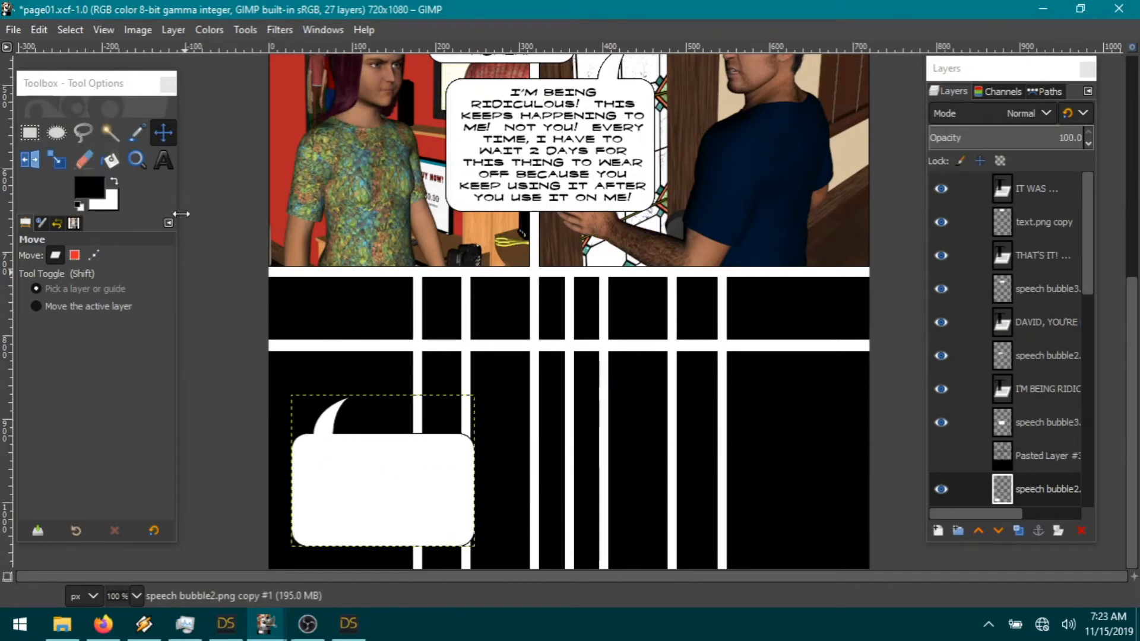
{"action": "left_click", "coordinate": [163, 159]}
{"action": "left_click_drag", "start_coordinate": [298, 439], "coordinate": [554, 512]}
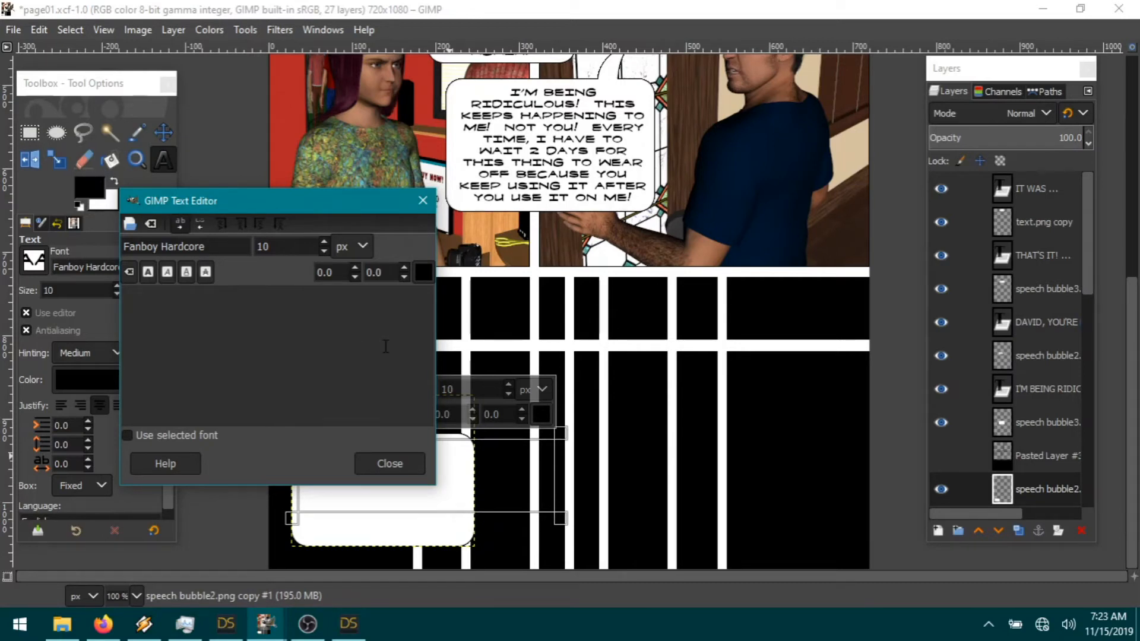
Step: Type the trash speech ('IT'S GOING IN THE TRASH WHERE IT SHOULD HAVE GONE…') and correct the SHOUDL typo
{"action": "type", "text": "IT'S G"}
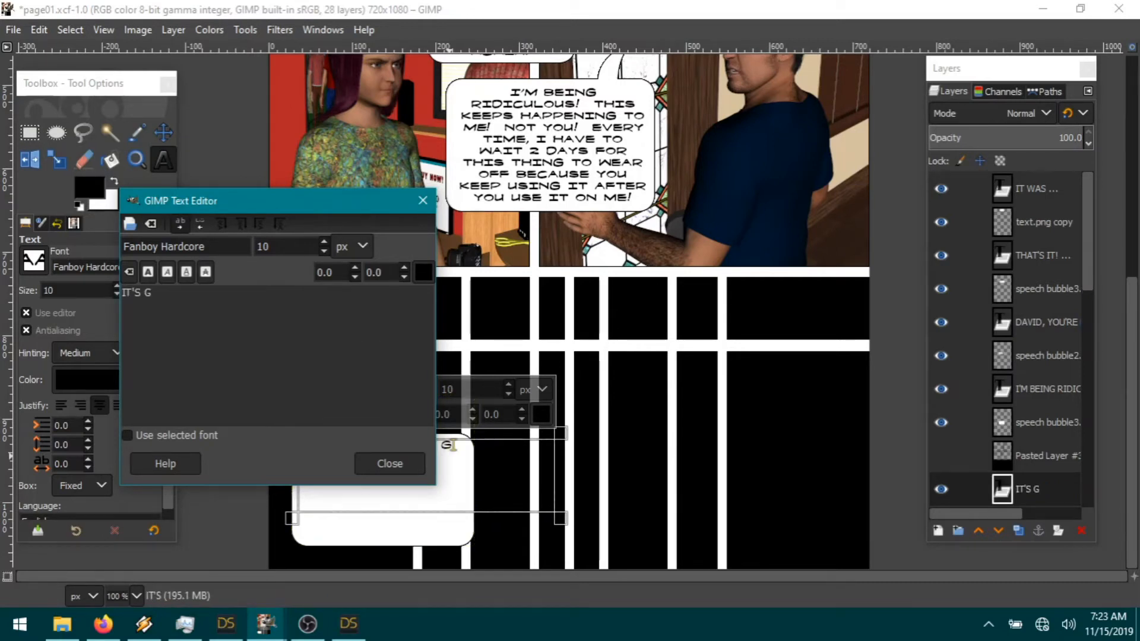
{"action": "type", "text": "OING IN THE TRASH"}
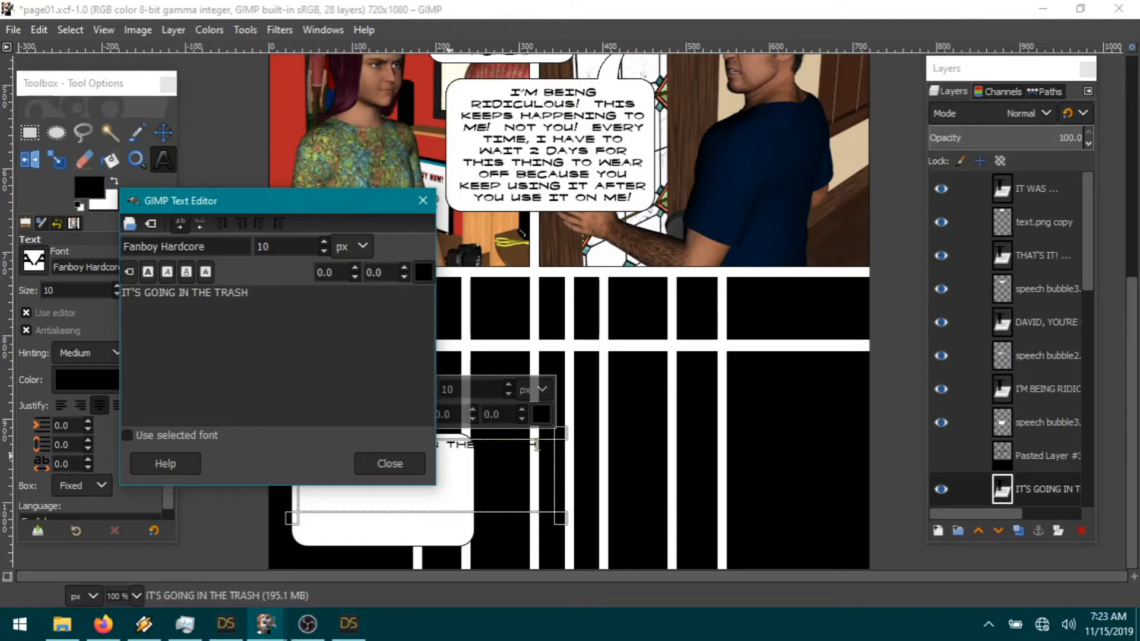
{"action": "type", "text": " WHERE IT SHOUDL HAVE GONE"}
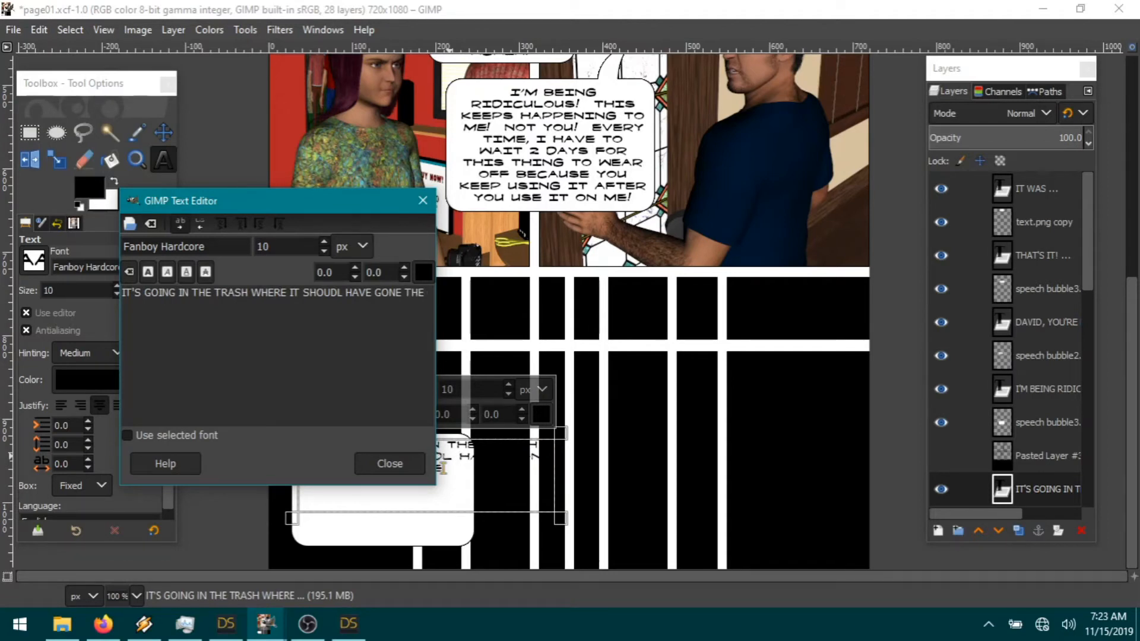
{"action": "type", "text": "THE VERY FIRST"}
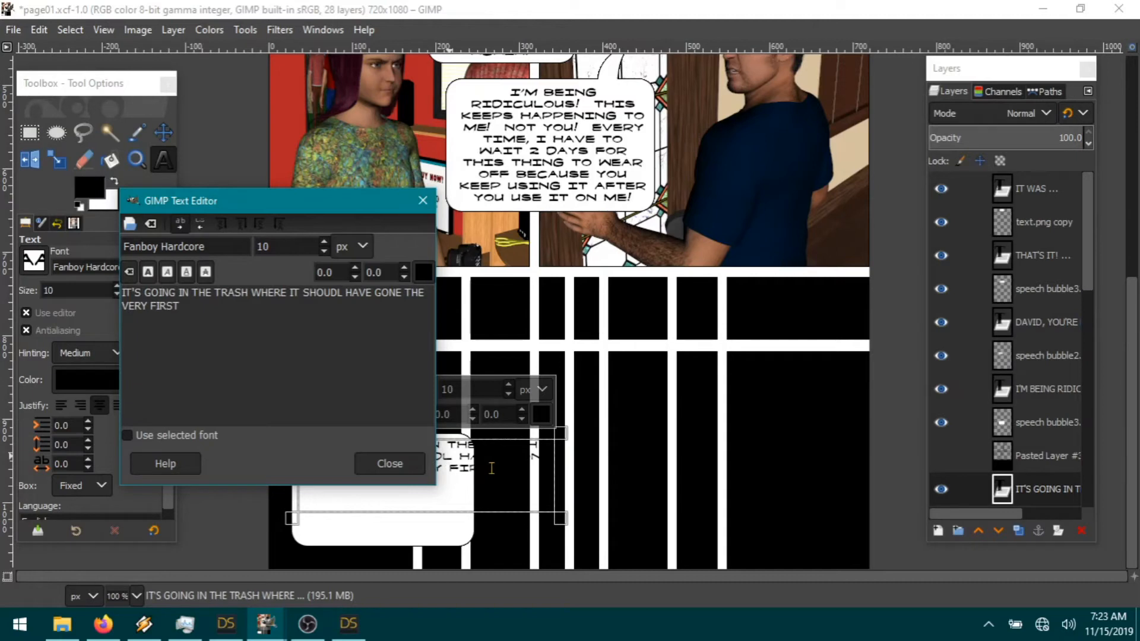
{"action": "type", "text": " DAY YOU BROUGH"}
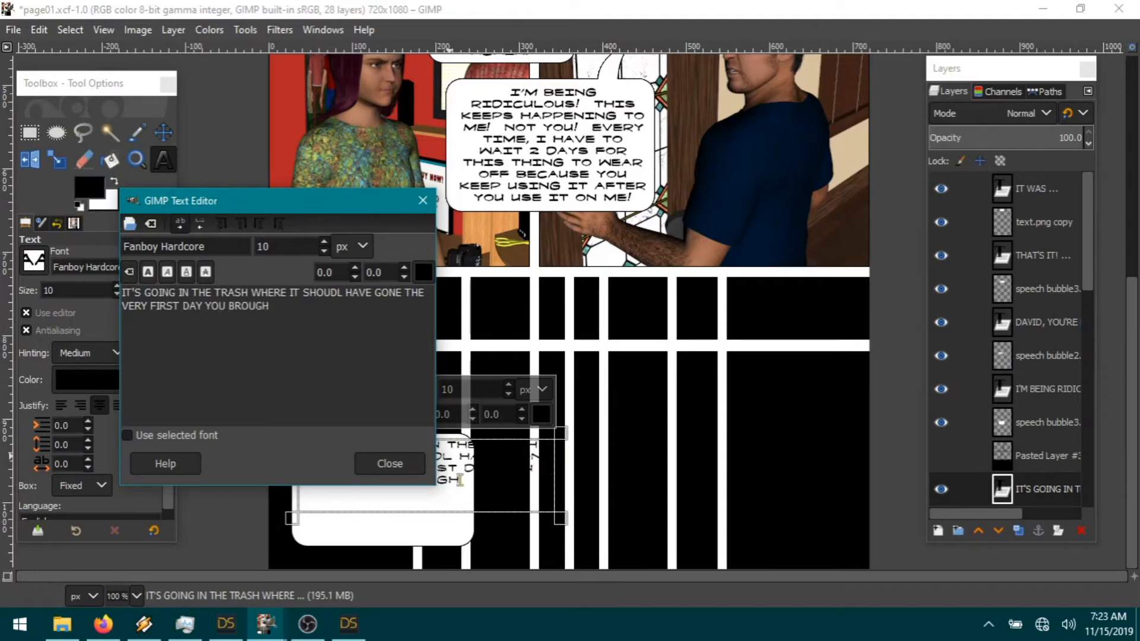
{"action": "type", "text": "T IT INTO THIS HOUSE!"}
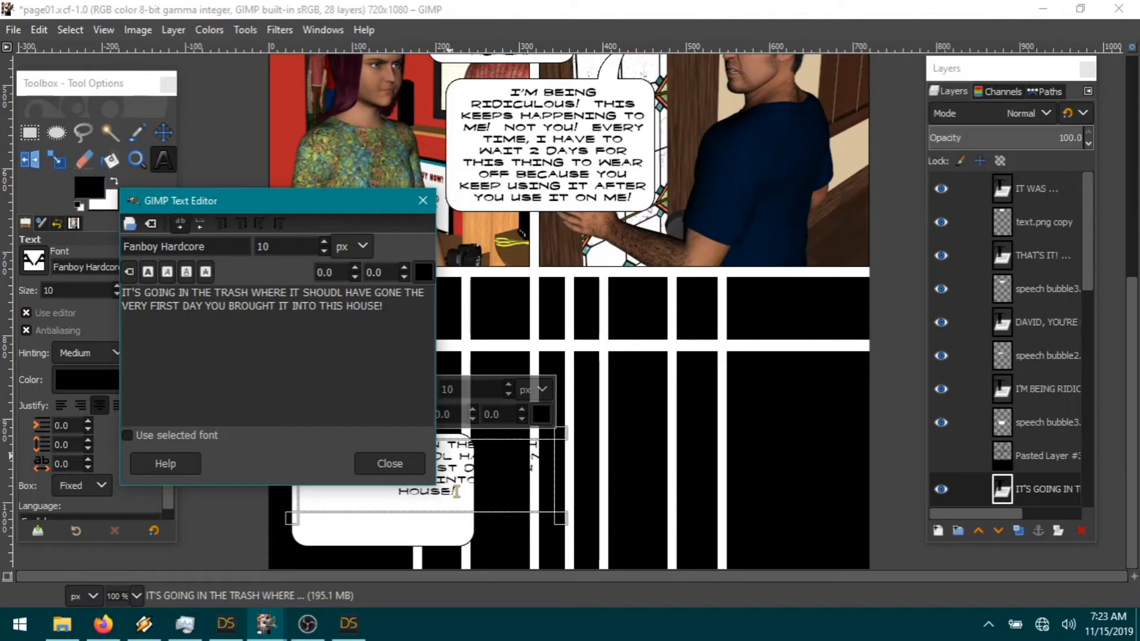
{"action": "left_click", "coordinate": [344, 294]}
{"action": "key", "text": "BackSpace"}
{"action": "key", "text": "BackSpace"}
{"action": "type", "text": "LD"}
{"action": "left_click", "coordinate": [402, 313]}
{"action": "type", "text": "I WANT"}
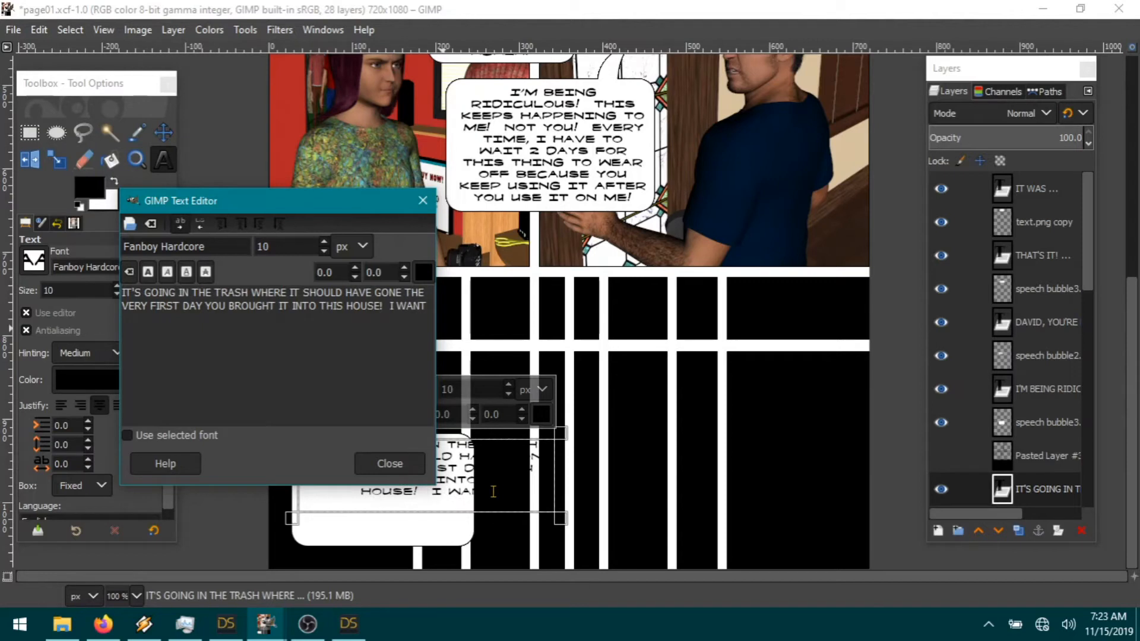
{"action": "type", "text": " TO MAKE SUR"}
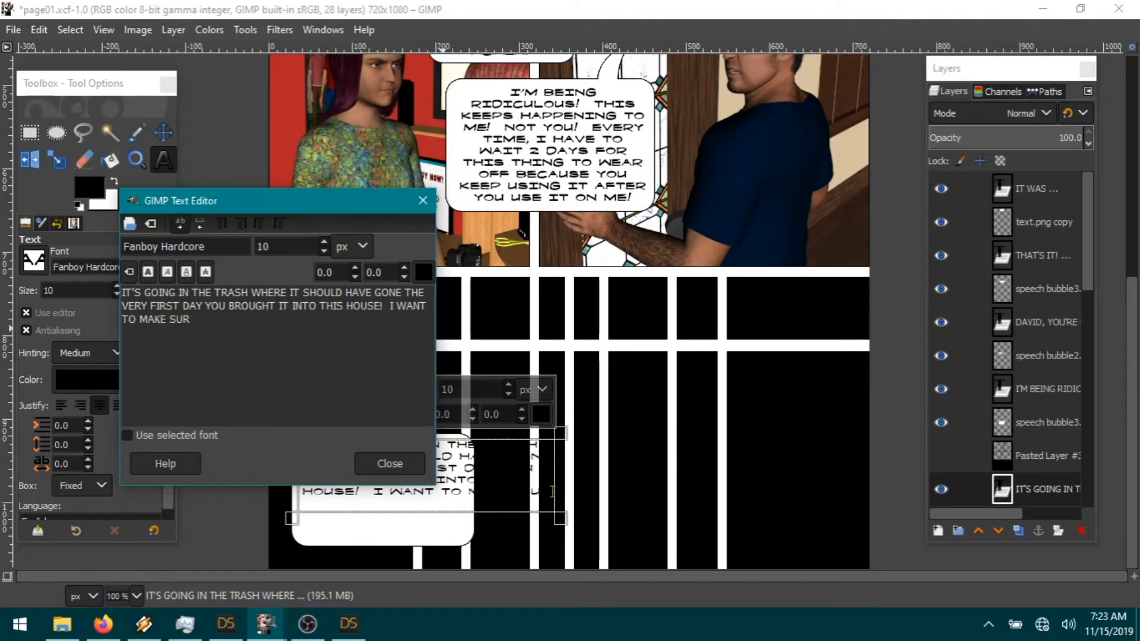
{"action": "type", "text": "E THIS THING NEVER CAUSES ME AN"}
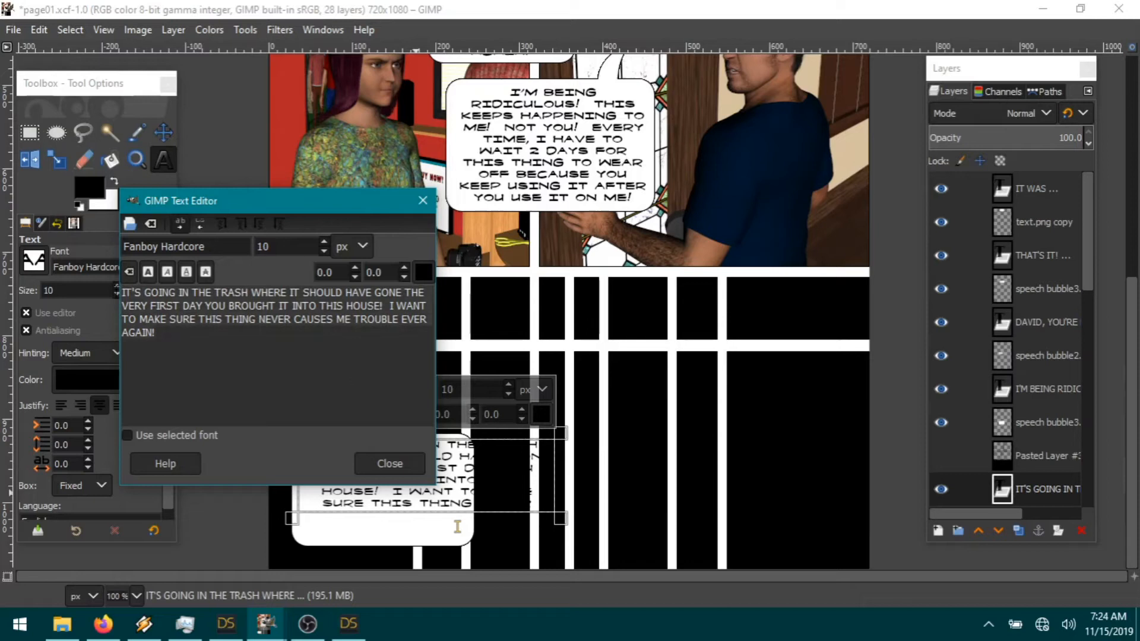
Step: Enlarge the text box downward and to the right so the speech reflows to fit
{"action": "key", "text": "ctrl+a"}
{"action": "left_click_drag", "start_coordinate": [291, 208], "coordinate": [193, 112]}
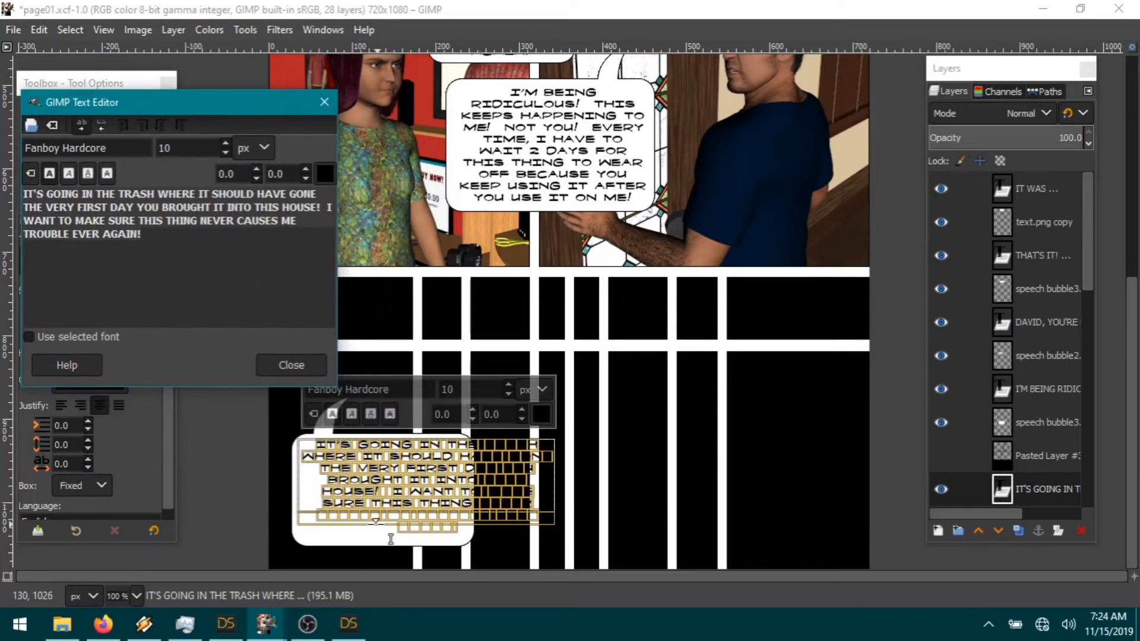
{"action": "left_click_drag", "start_coordinate": [308, 516], "coordinate": [309, 543]}
{"action": "left_click_drag", "start_coordinate": [565, 486], "coordinate": [584, 503]}
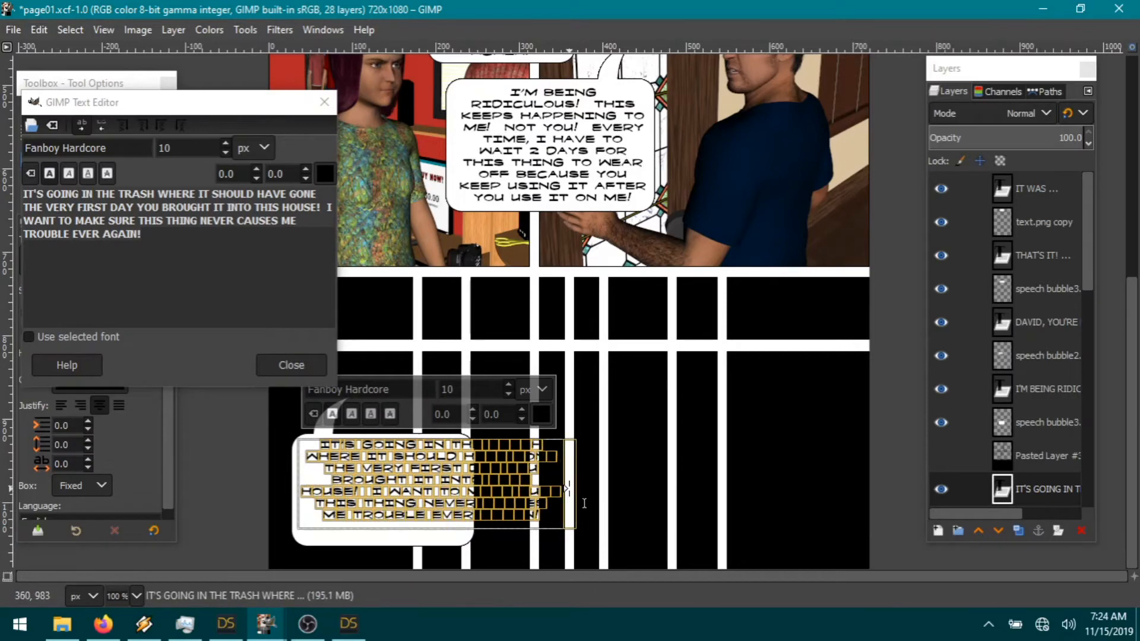
Step: Move Pasted Layer #3 below the speech bubble2 layer in the layer stack
{"action": "scroll", "coordinate": [1035, 461], "scroll_direction": "down", "scroll_amount": 2}
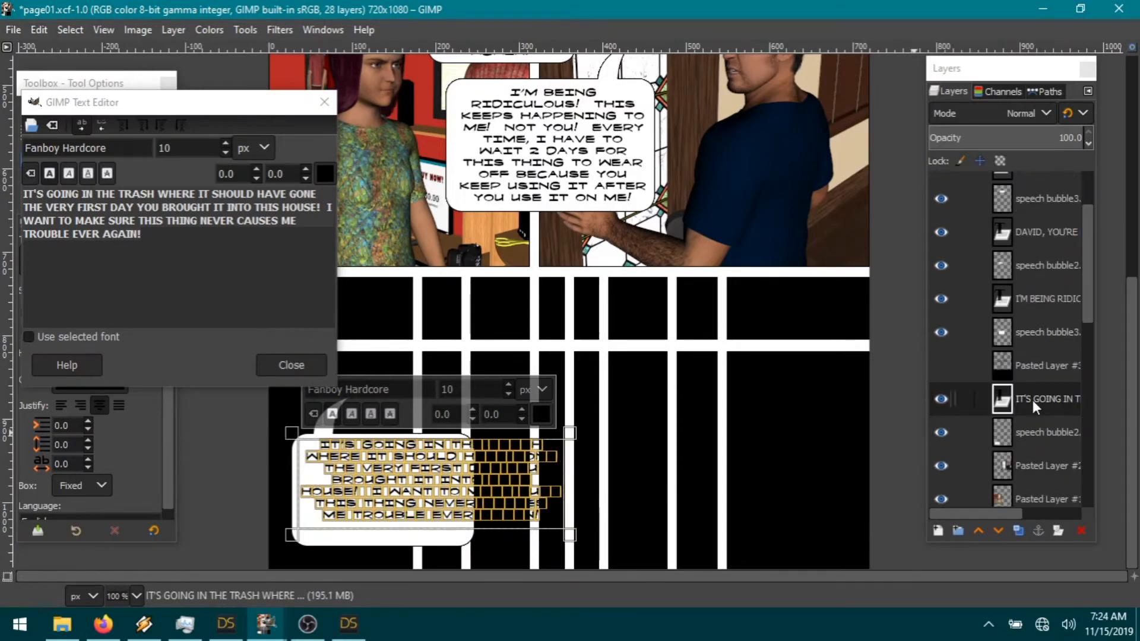
{"action": "left_click", "coordinate": [1029, 375]}
{"action": "left_click_drag", "start_coordinate": [1030, 371], "coordinate": [1037, 441]}
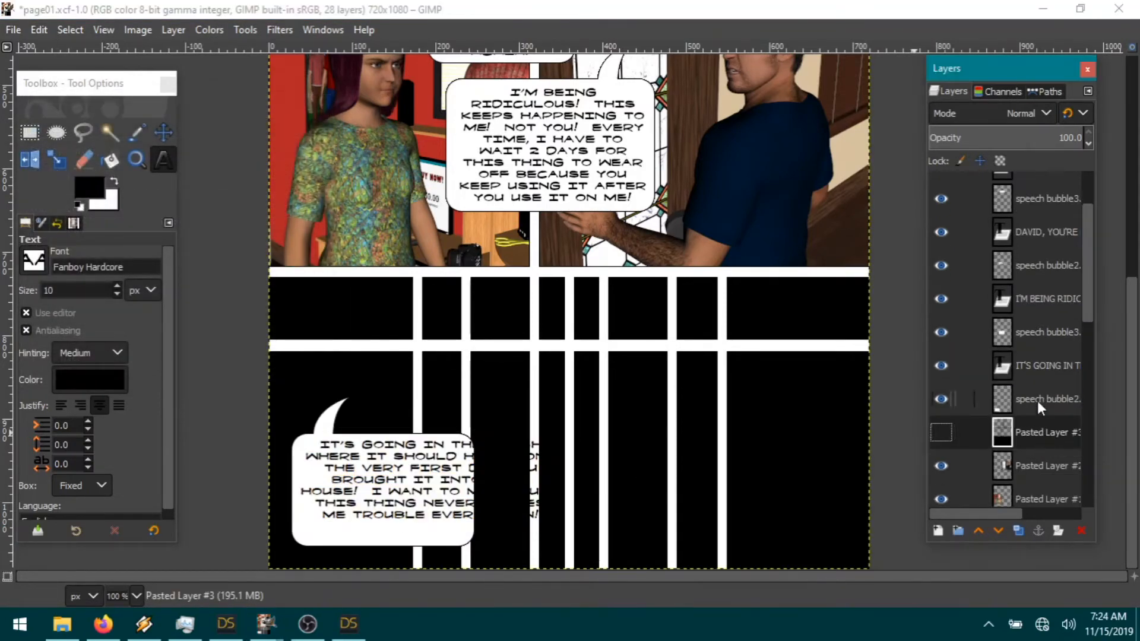
Step: Nudge the speech bubble layer up slightly with the Move tool
{"action": "left_click", "coordinate": [1039, 403]}
{"action": "left_click", "coordinate": [163, 132]}
{"action": "left_click_drag", "start_coordinate": [323, 532], "coordinate": [323, 530]}
Step: Select and copy the right part of the speech bubble, undoing an accidental cut
{"action": "left_click", "coordinate": [29, 132]}
{"action": "left_click_drag", "start_coordinate": [343, 426], "coordinate": [642, 612]}
{"action": "key", "text": "ctrl+c"}
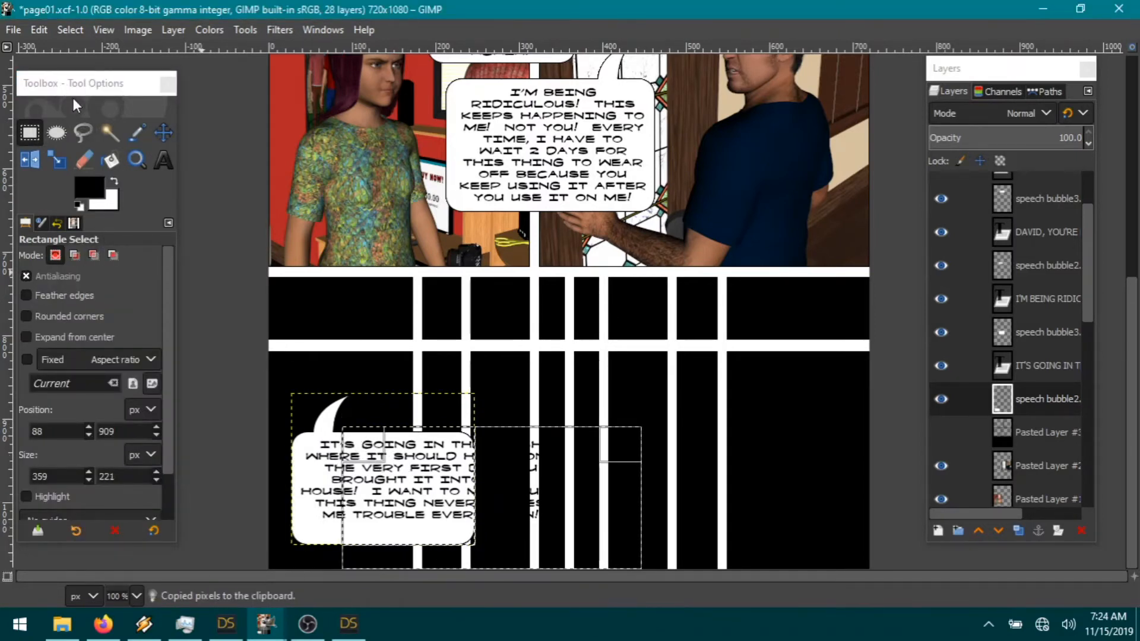
{"action": "left_click", "coordinate": [39, 30]}
{"action": "left_click", "coordinate": [76, 122]}
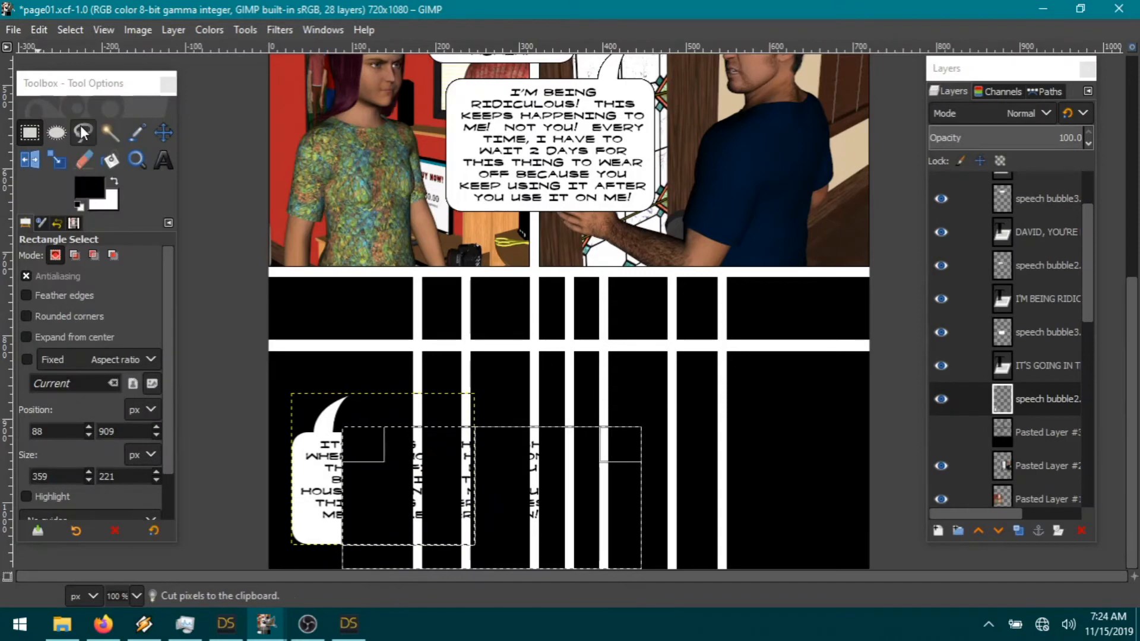
{"action": "left_click", "coordinate": [39, 29]}
{"action": "left_click", "coordinate": [63, 53]}
Step: Paste the copied bubble piece as a new layer and clear the selection
{"action": "left_click", "coordinate": [40, 30]}
{"action": "mouse_move", "coordinate": [96, 259]}
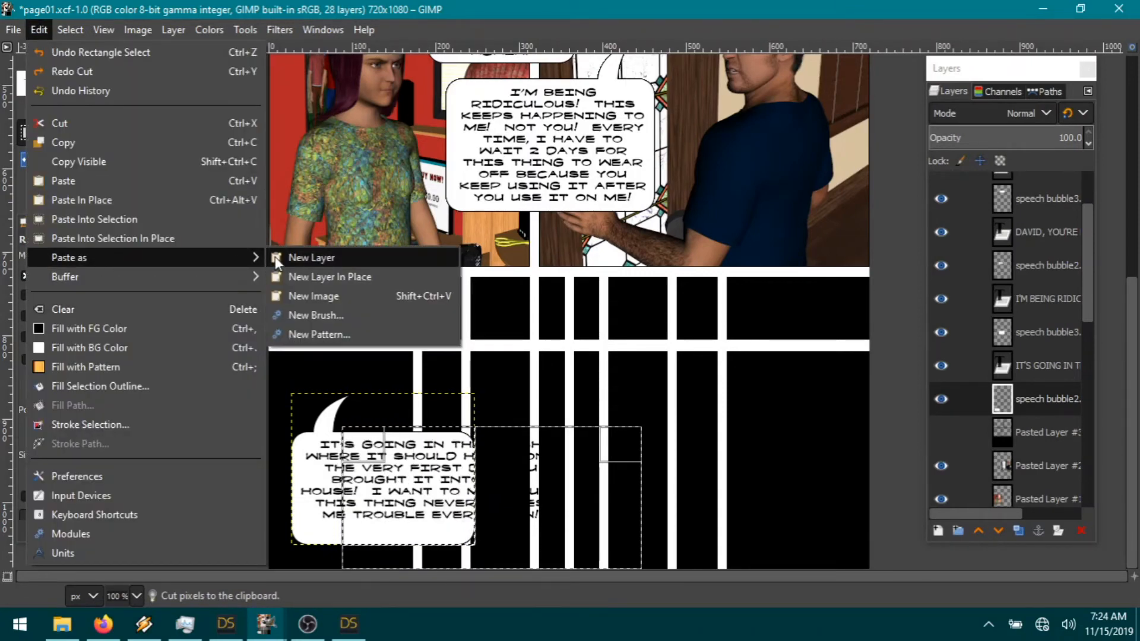
{"action": "left_click", "coordinate": [297, 255]}
{"action": "left_click", "coordinate": [69, 29]}
{"action": "left_click", "coordinate": [83, 82]}
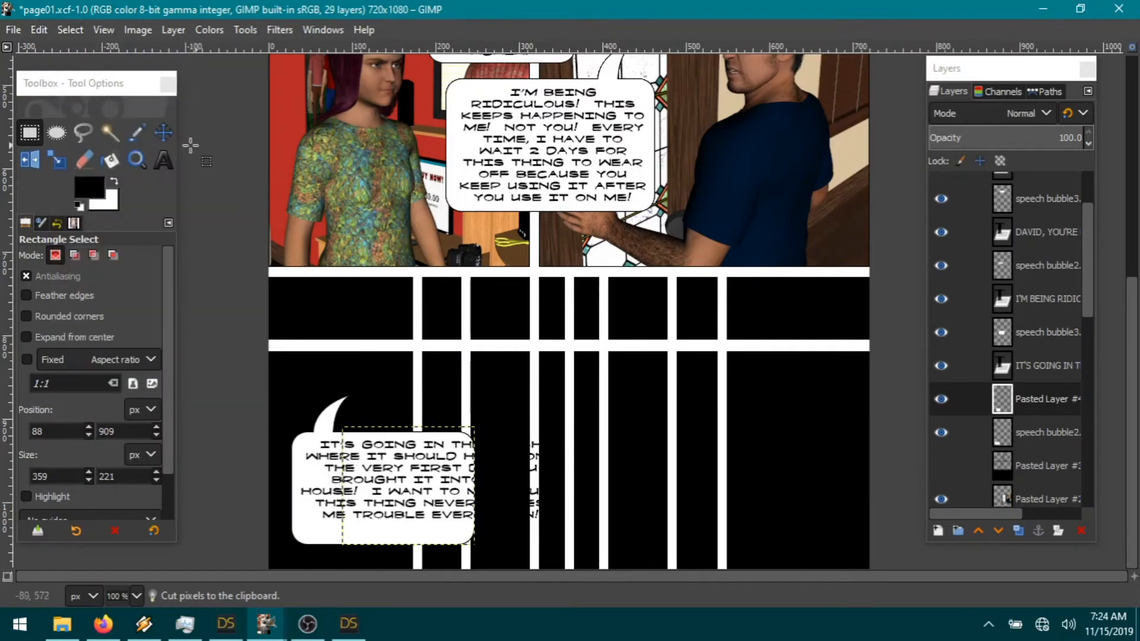
Step: Slide the pasted bubble piece right to widen the bubble and make it the active layer
{"action": "left_click", "coordinate": [163, 132]}
{"action": "left_click_drag", "start_coordinate": [423, 528], "coordinate": [516, 529]}
{"action": "left_click", "coordinate": [515, 527]}
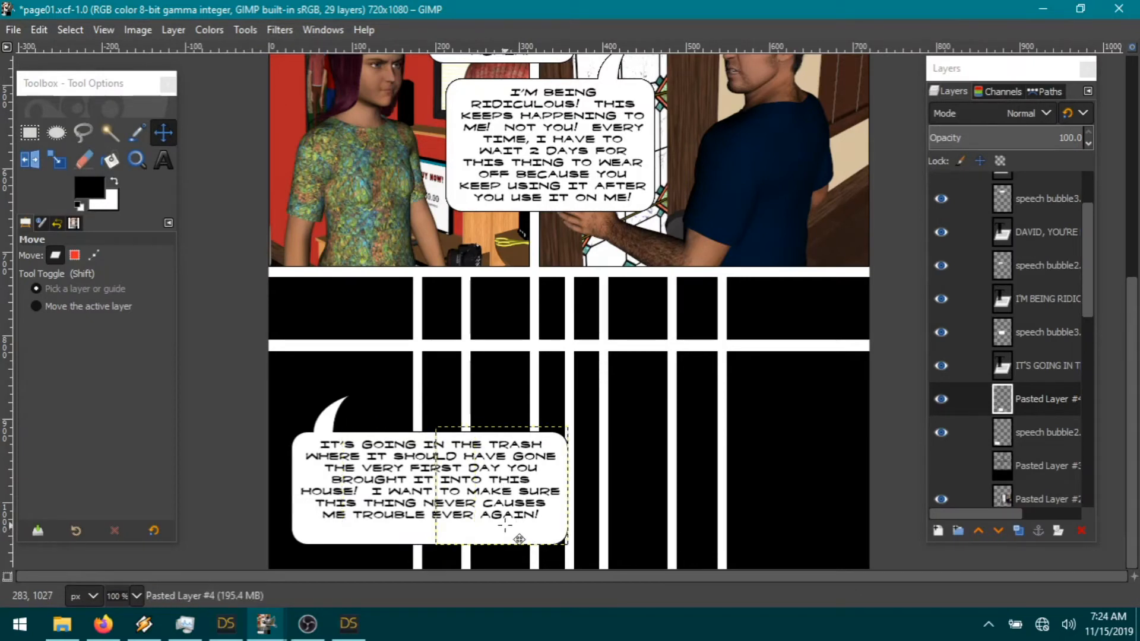
{"action": "left_click", "coordinate": [1043, 465]}
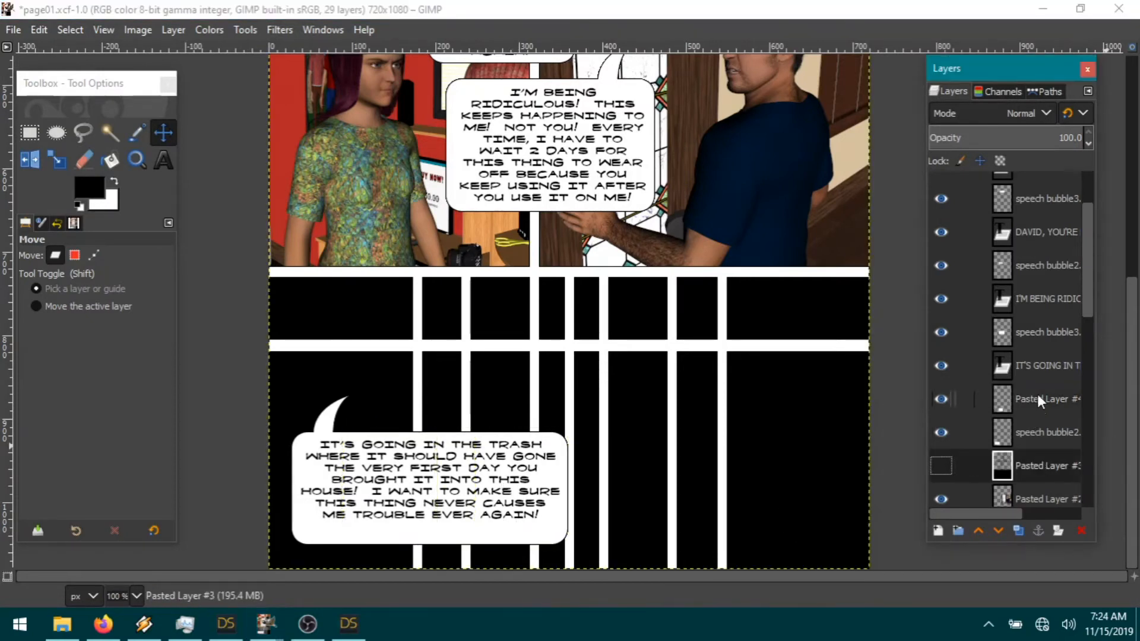
{"action": "right_click", "coordinate": [1040, 401]}
Step: Merge the pasted piece into the speech bubble, then cut its bottom strip
{"action": "left_click", "coordinate": [1057, 219]}
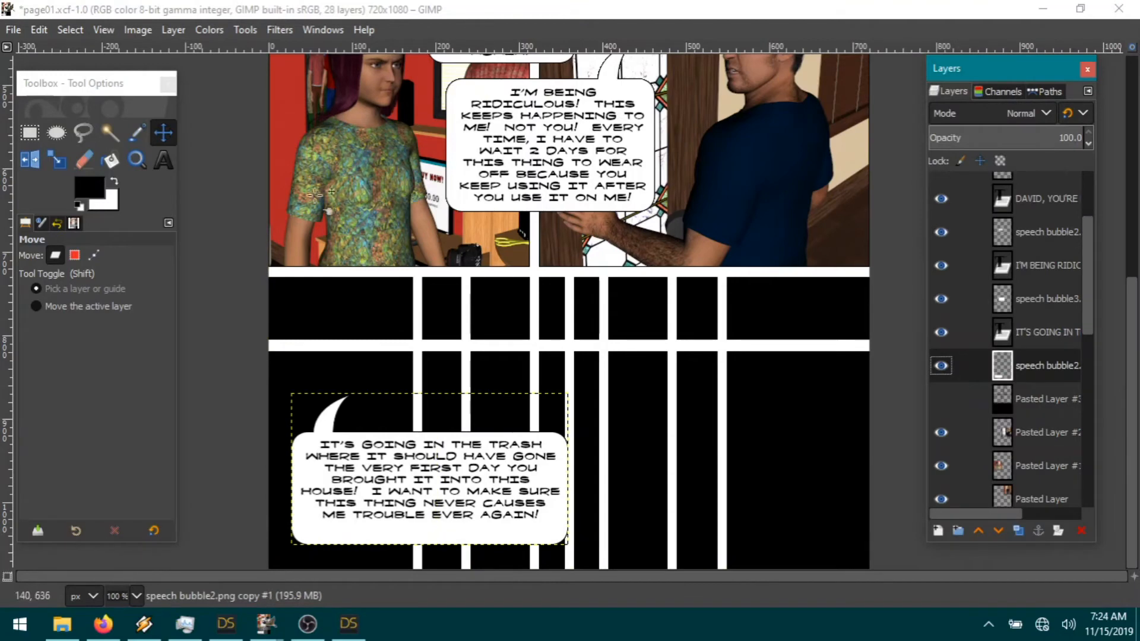
{"action": "left_click", "coordinate": [30, 136]}
{"action": "left_click_drag", "start_coordinate": [671, 581], "coordinate": [671, 581]}
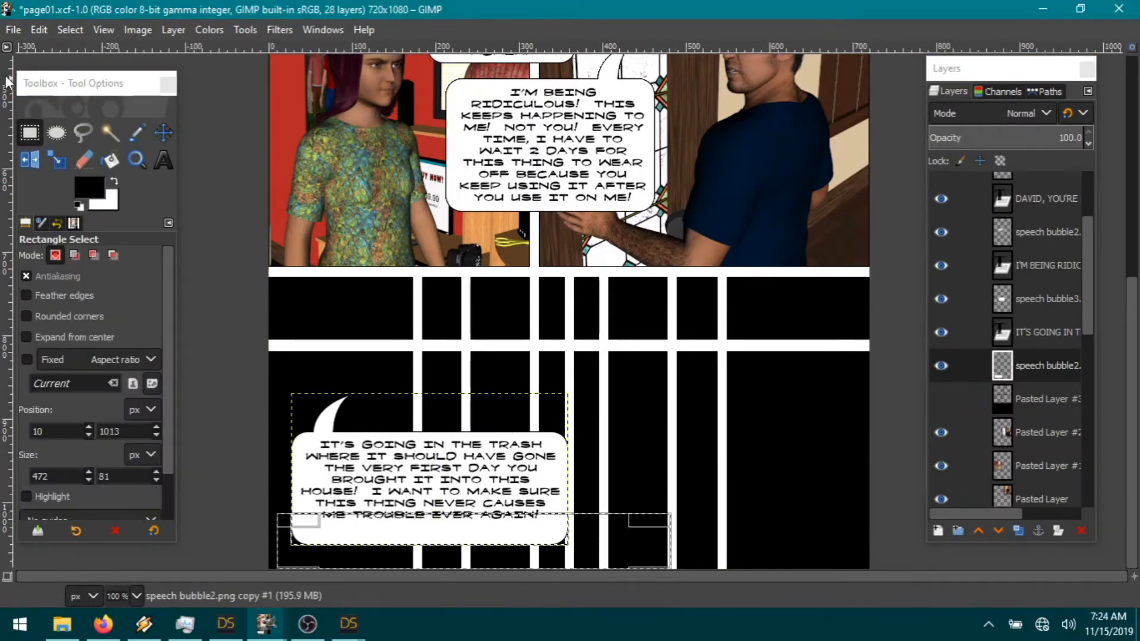
{"action": "left_click", "coordinate": [36, 30]}
{"action": "left_click", "coordinate": [105, 122]}
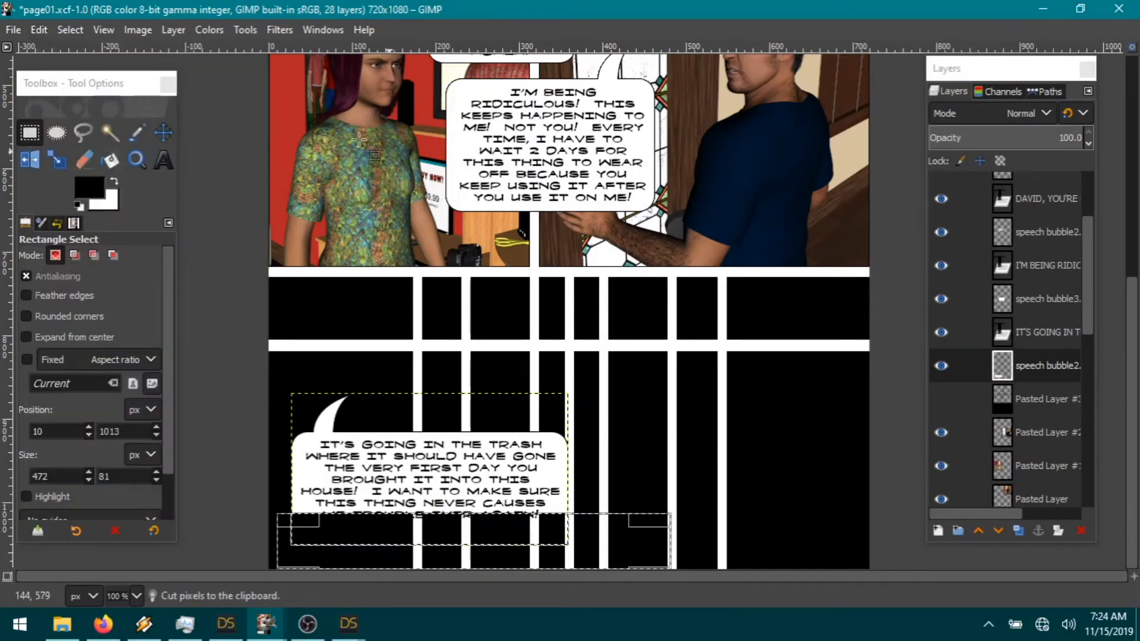
{"action": "left_click", "coordinate": [70, 29]}
{"action": "left_click", "coordinate": [98, 72]}
Step: Paste the cut strip as a new layer and lower it below the text
{"action": "left_click", "coordinate": [38, 30]}
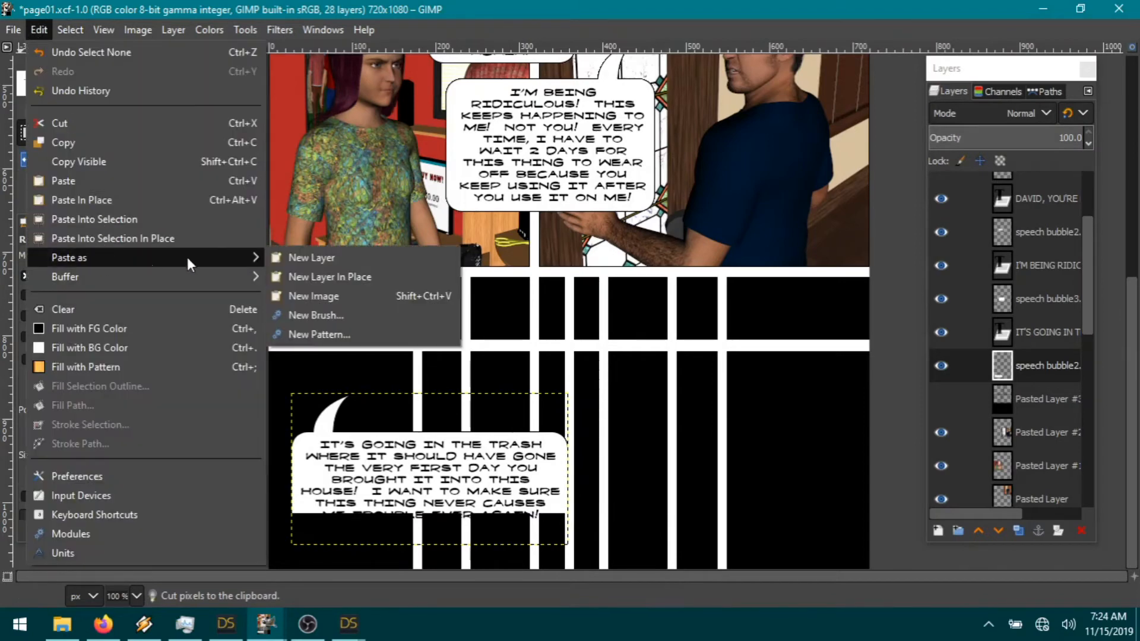
{"action": "mouse_move", "coordinate": [144, 257]}
{"action": "left_click", "coordinate": [313, 254]}
{"action": "left_click", "coordinate": [164, 132]}
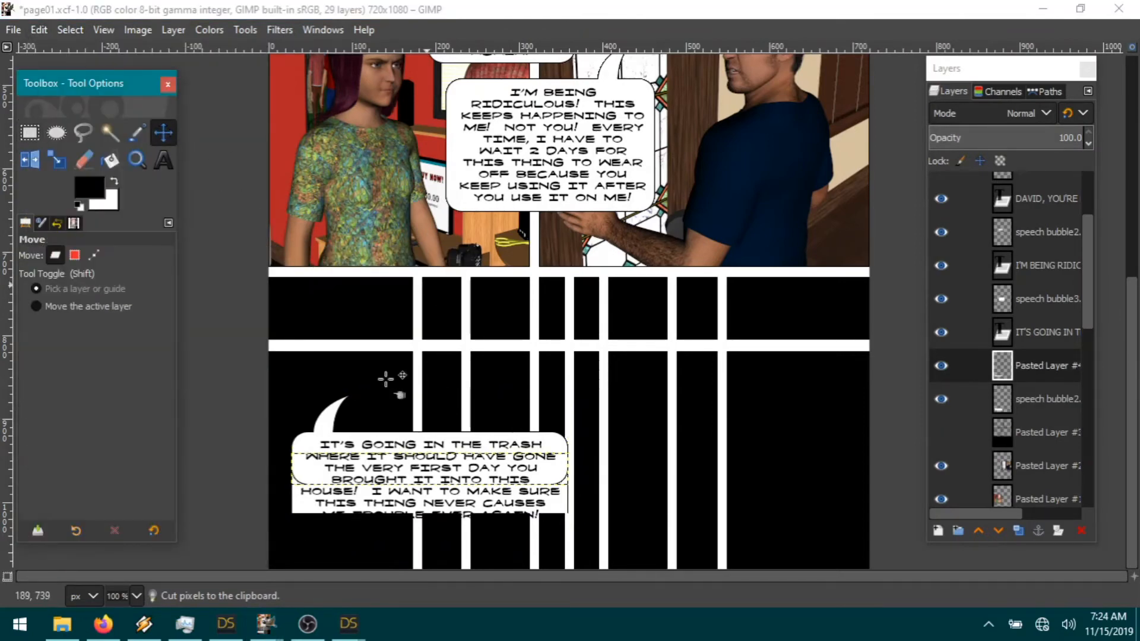
{"action": "left_click_drag", "start_coordinate": [324, 514], "coordinate": [323, 529]}
Step: Merge the pasted strip down into the speech bubble layer
{"action": "left_click", "coordinate": [1039, 463]}
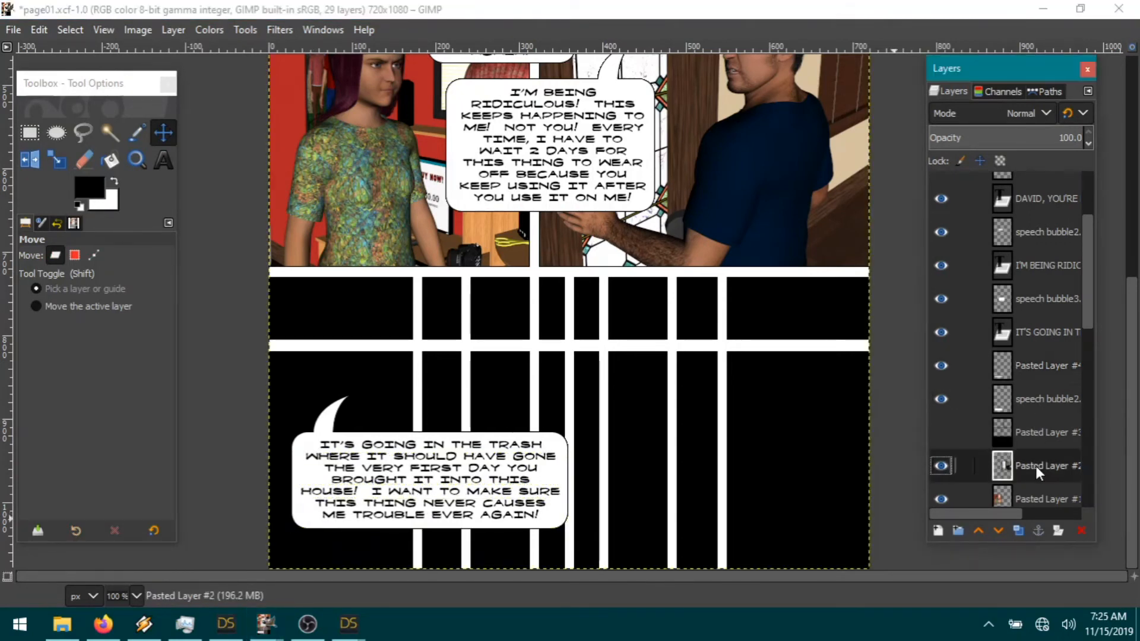
{"action": "left_click", "coordinate": [1031, 365]}
{"action": "right_click", "coordinate": [1031, 365]}
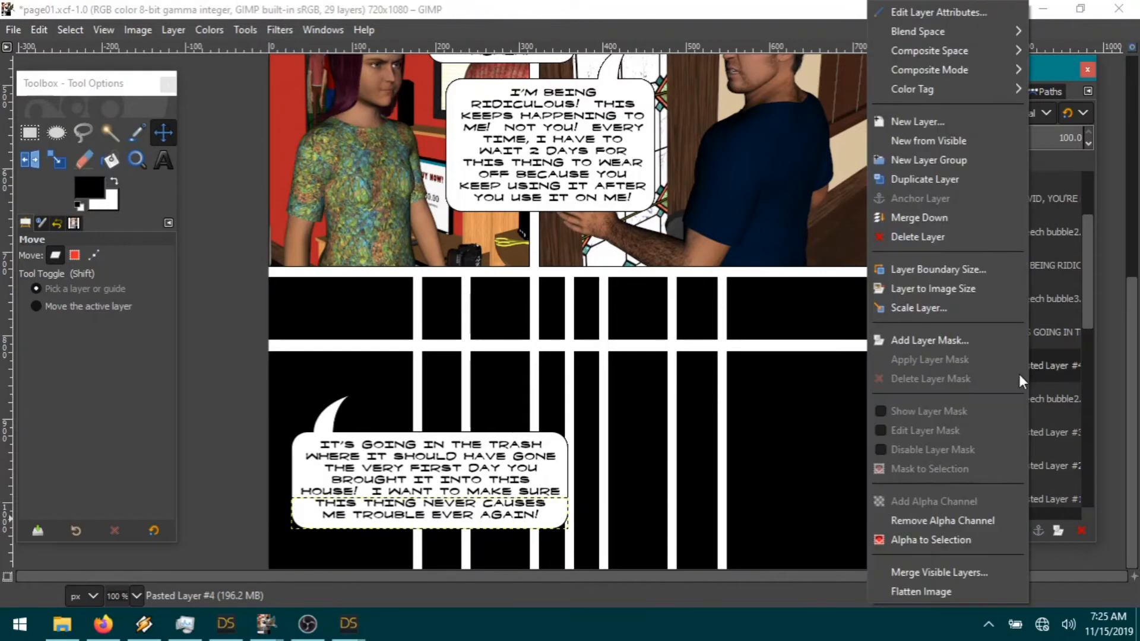
{"action": "left_click", "coordinate": [930, 217]}
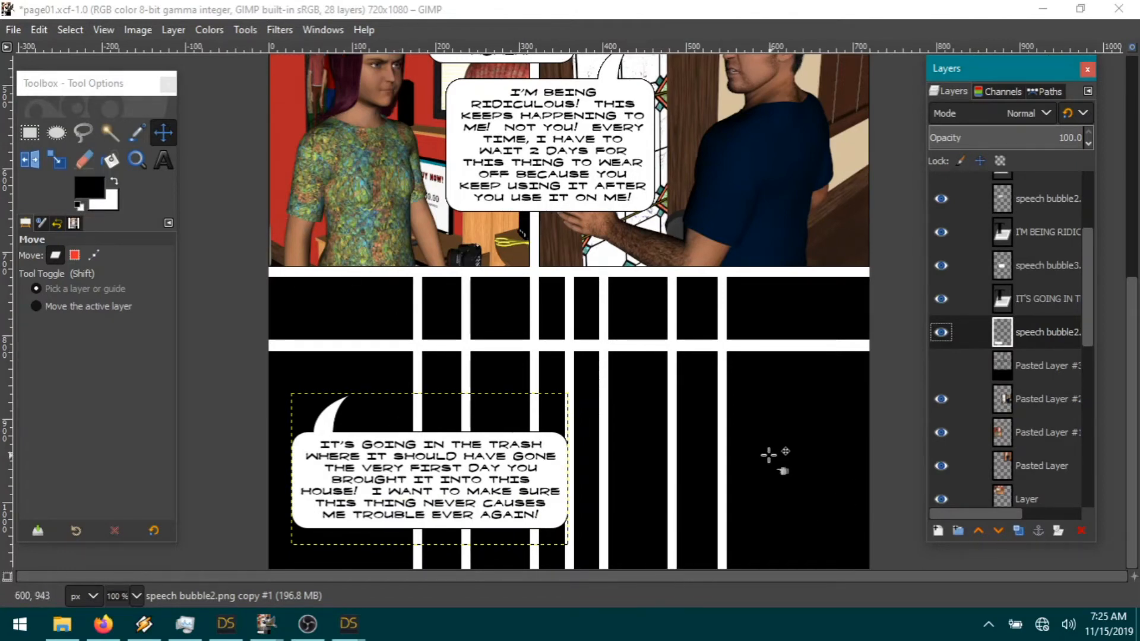
Step: Drag the speech bubble toward the bottom-left corner, then shift the trash text down-left inside it
{"action": "left_click", "coordinate": [179, 123]}
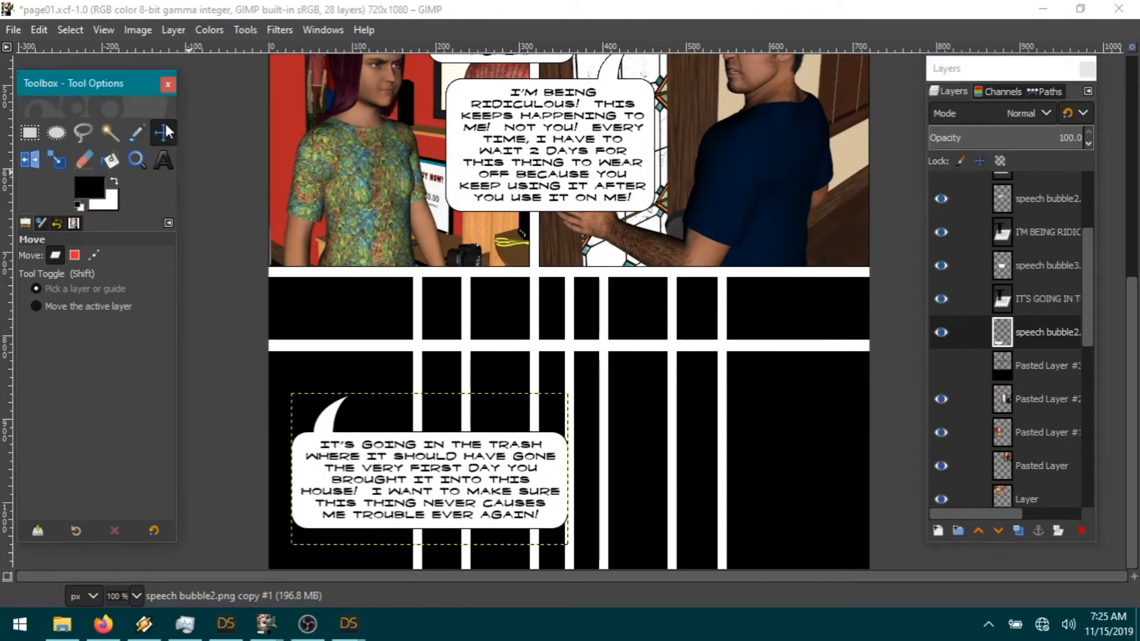
{"action": "left_click_drag", "start_coordinate": [324, 485], "coordinate": [325, 517]}
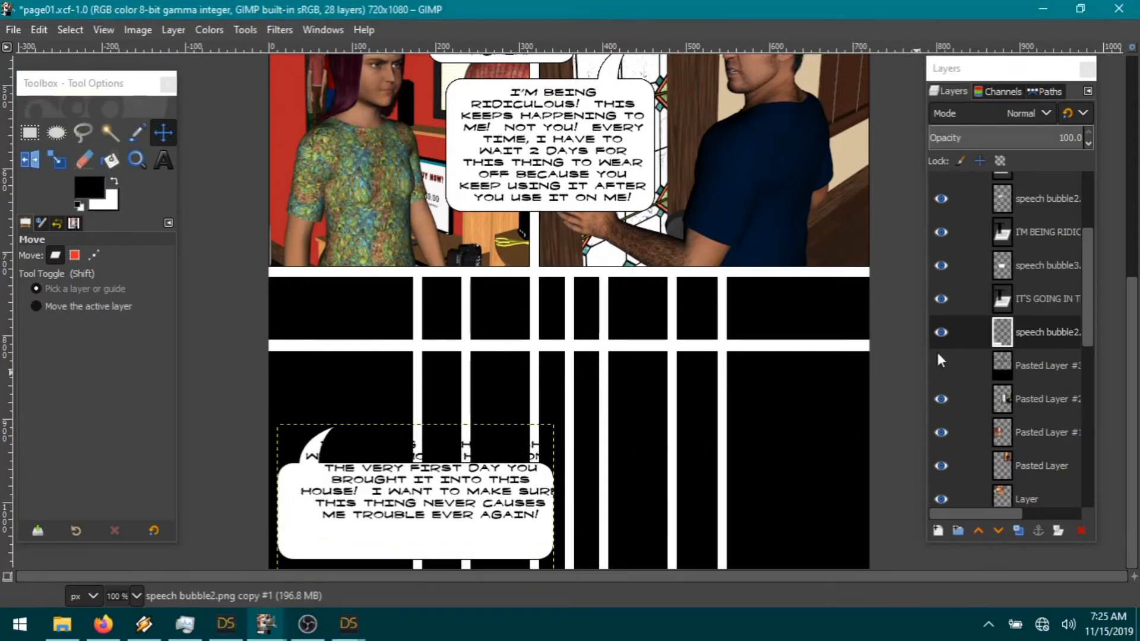
{"action": "left_click", "coordinate": [1033, 298]}
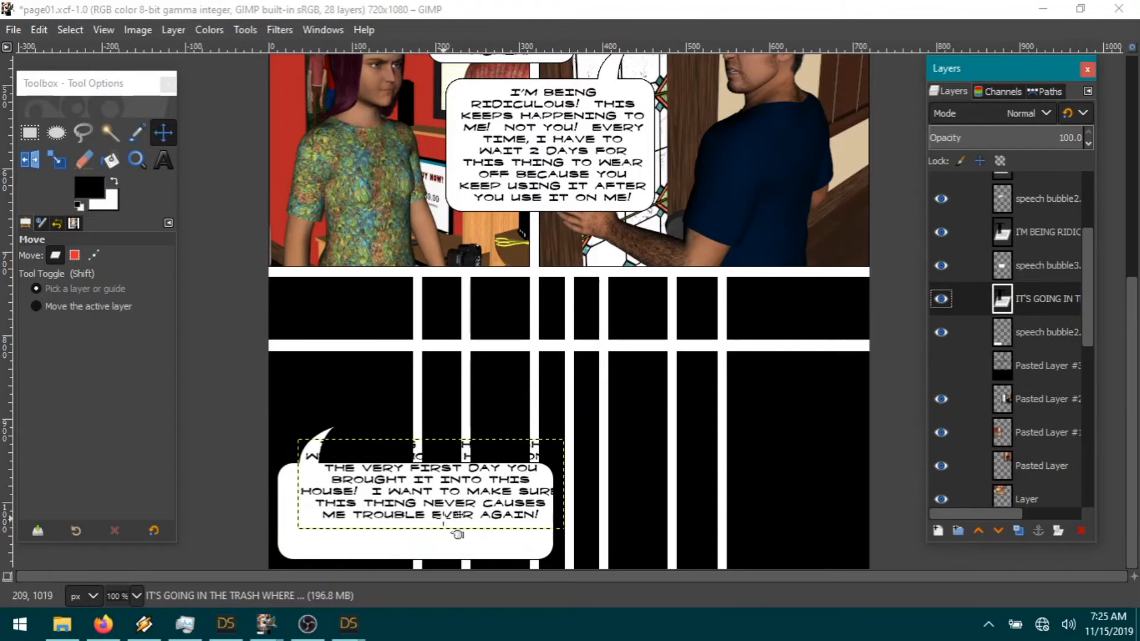
{"action": "left_click_drag", "start_coordinate": [460, 530], "coordinate": [449, 563]}
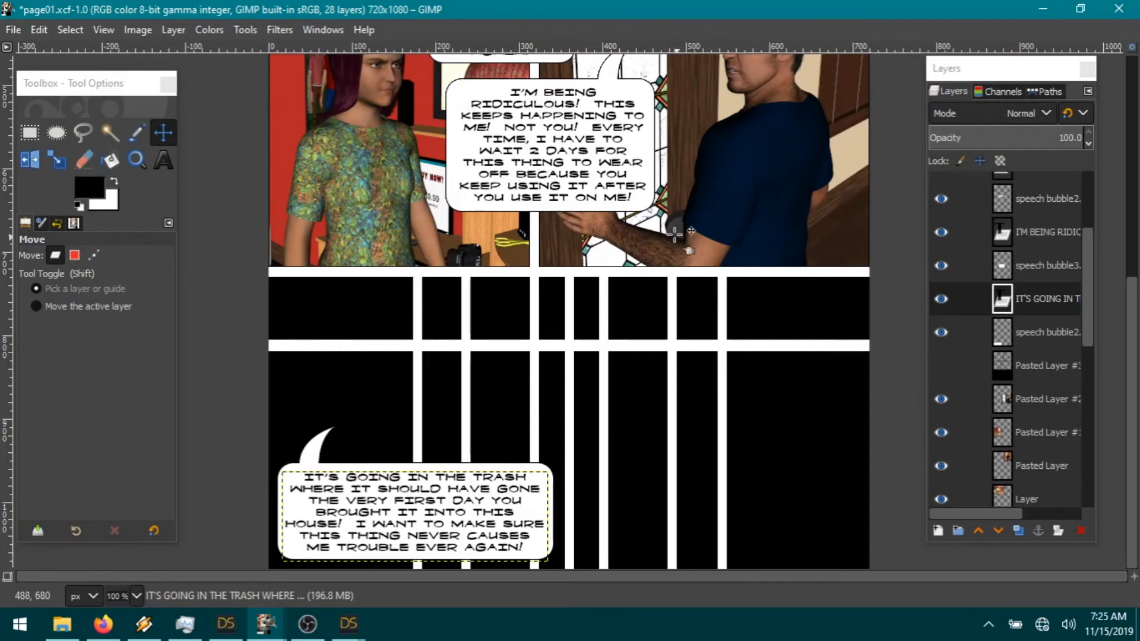
{"action": "scroll", "coordinate": [645, 326], "scroll_direction": "up", "scroll_amount": 5}
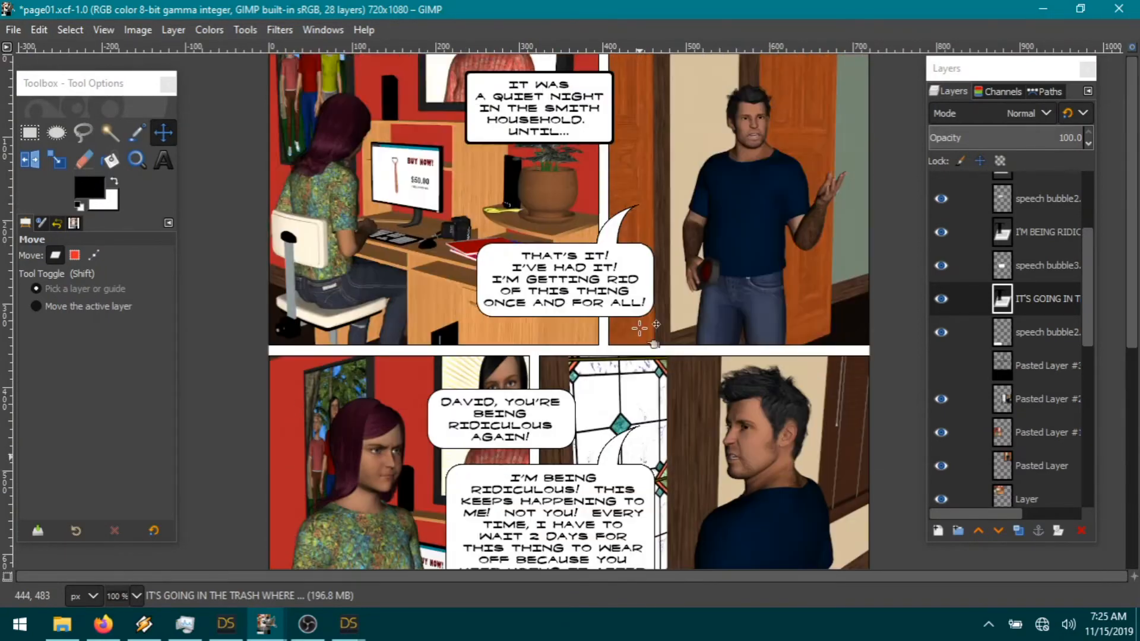
{"action": "scroll", "coordinate": [640, 328], "scroll_direction": "down", "scroll_amount": 5}
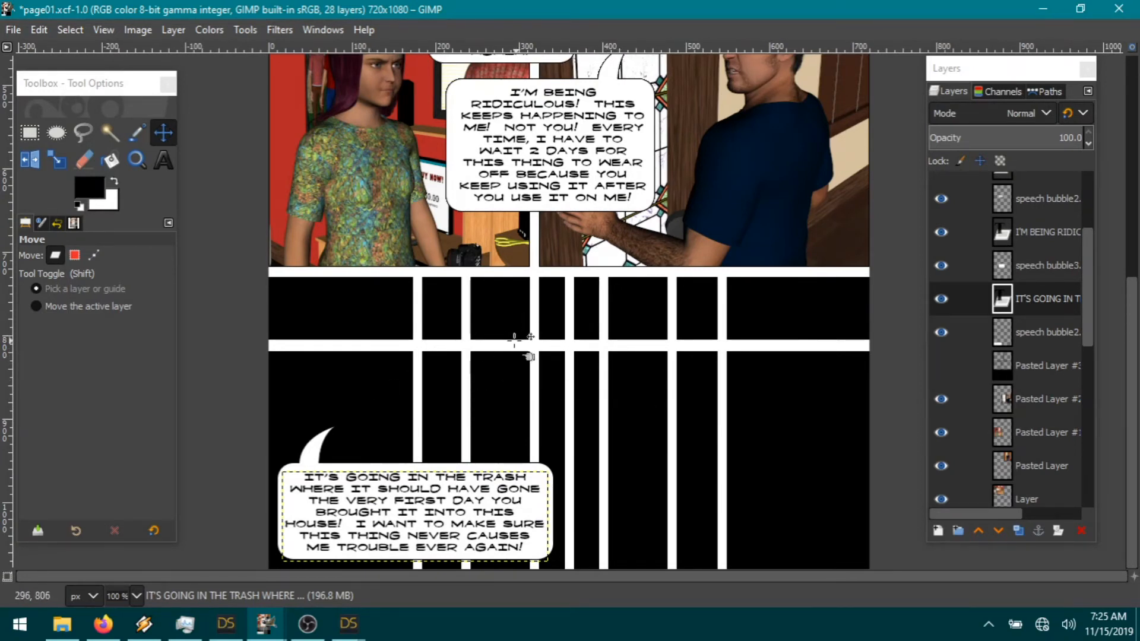
{"action": "scroll", "coordinate": [626, 362], "scroll_direction": "up", "scroll_amount": 4}
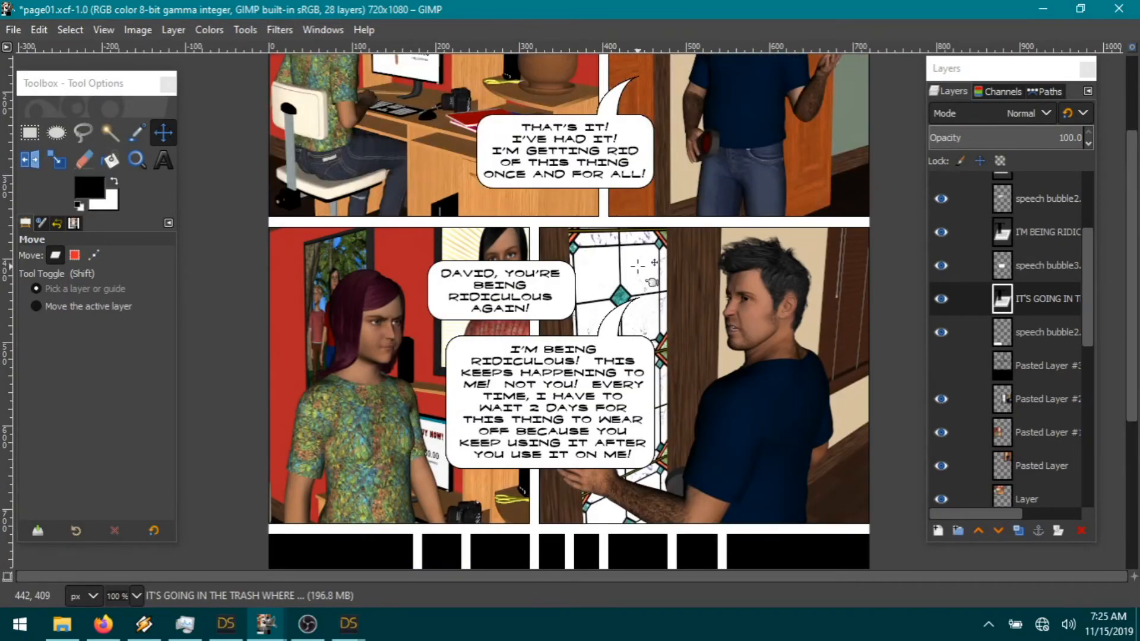
{"action": "scroll", "coordinate": [620, 232], "scroll_direction": "up", "scroll_amount": 2}
{"action": "scroll", "coordinate": [653, 410], "scroll_direction": "down", "scroll_amount": 6}
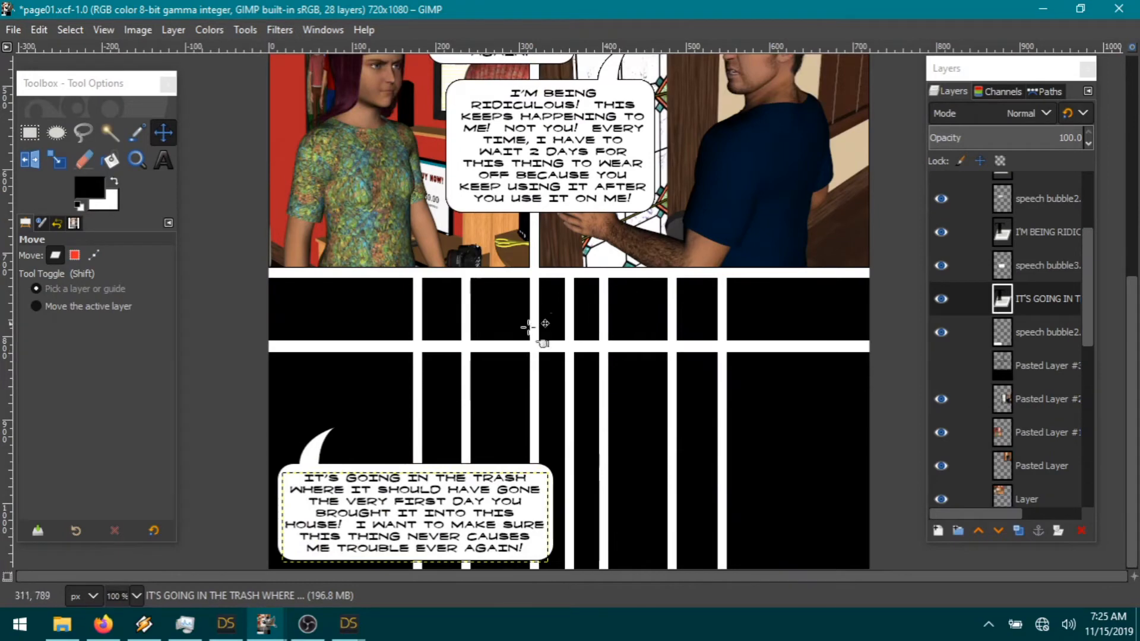
{"action": "scroll", "coordinate": [484, 288], "scroll_direction": "up", "scroll_amount": 3}
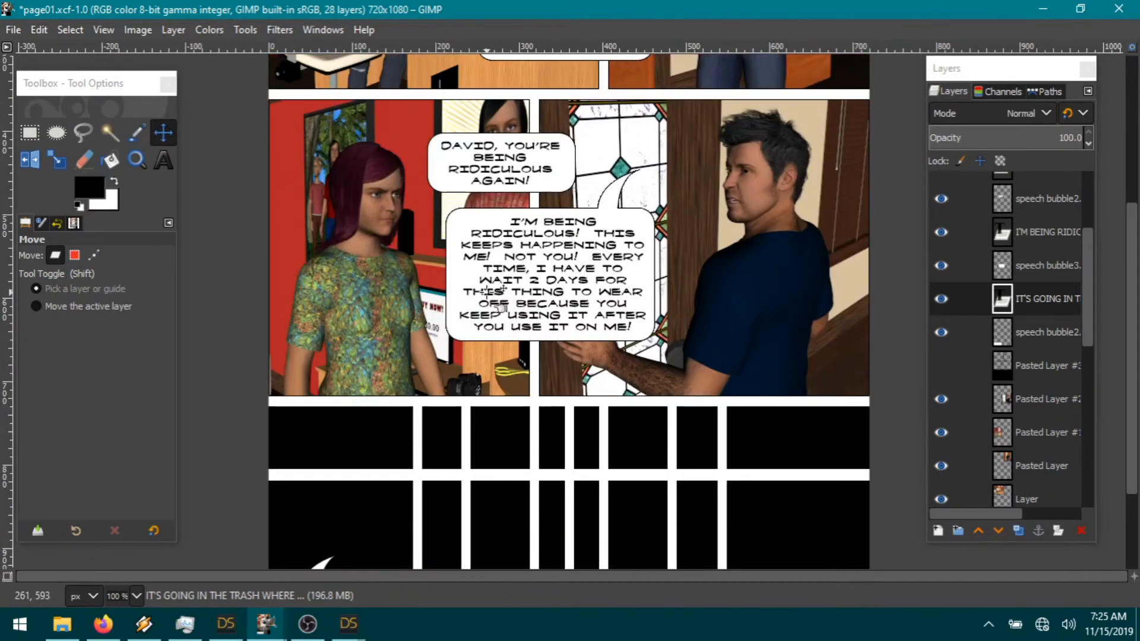
{"action": "scroll", "coordinate": [486, 290], "scroll_direction": "down", "scroll_amount": 3}
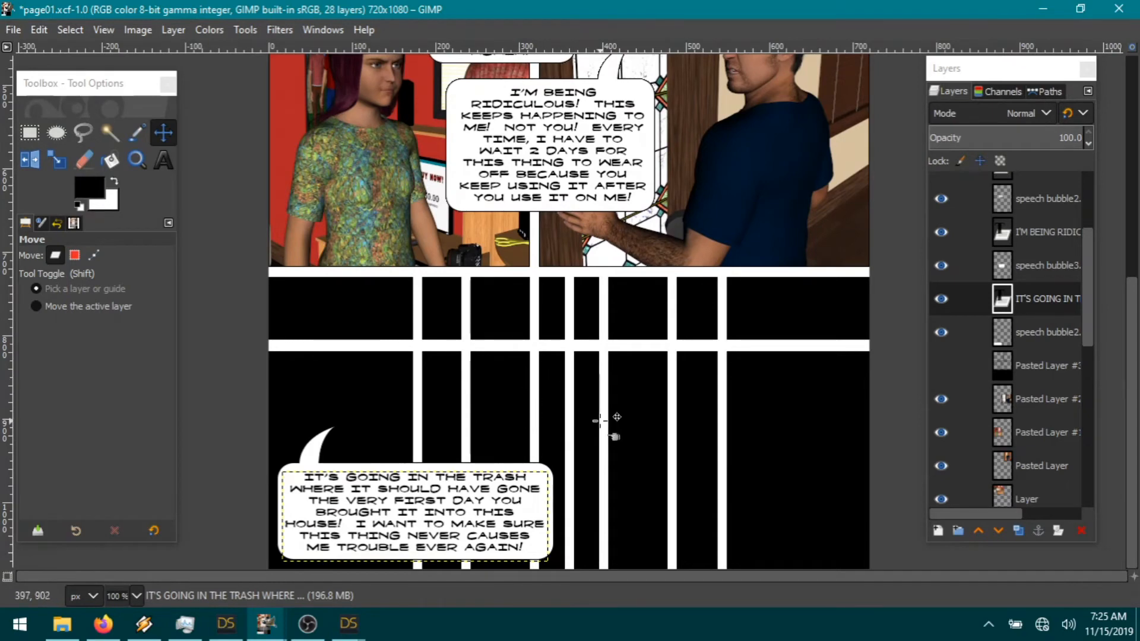
{"action": "scroll", "coordinate": [597, 410], "scroll_direction": "up", "scroll_amount": 3}
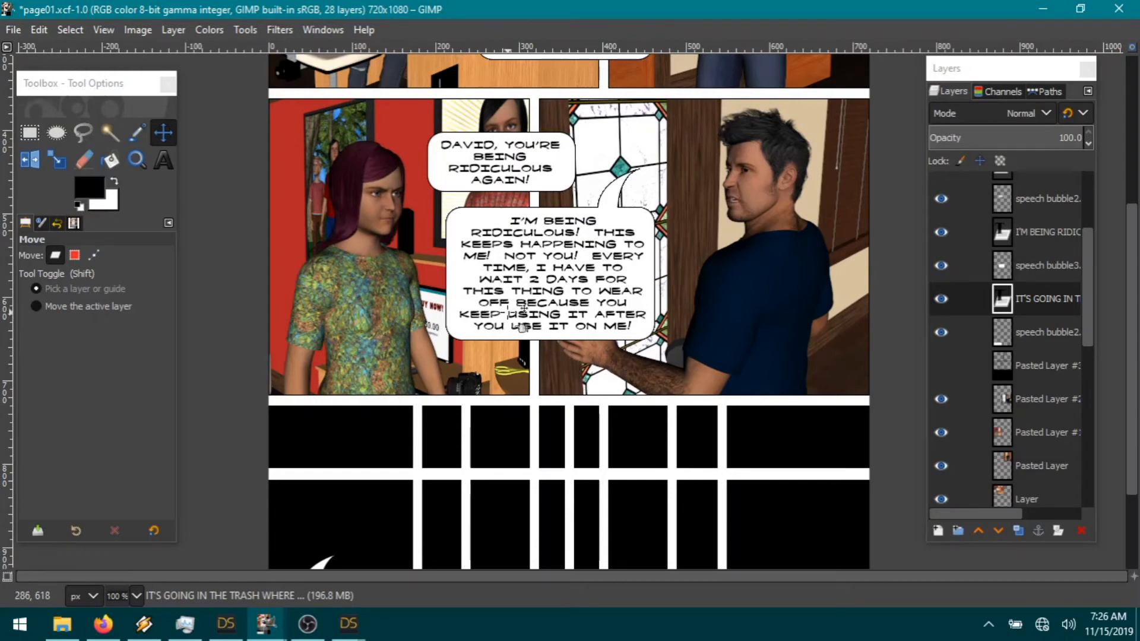
{"action": "scroll", "coordinate": [659, 294], "scroll_direction": "up", "scroll_amount": 3}
{"action": "scroll", "coordinate": [639, 346], "scroll_direction": "up", "scroll_amount": 3}
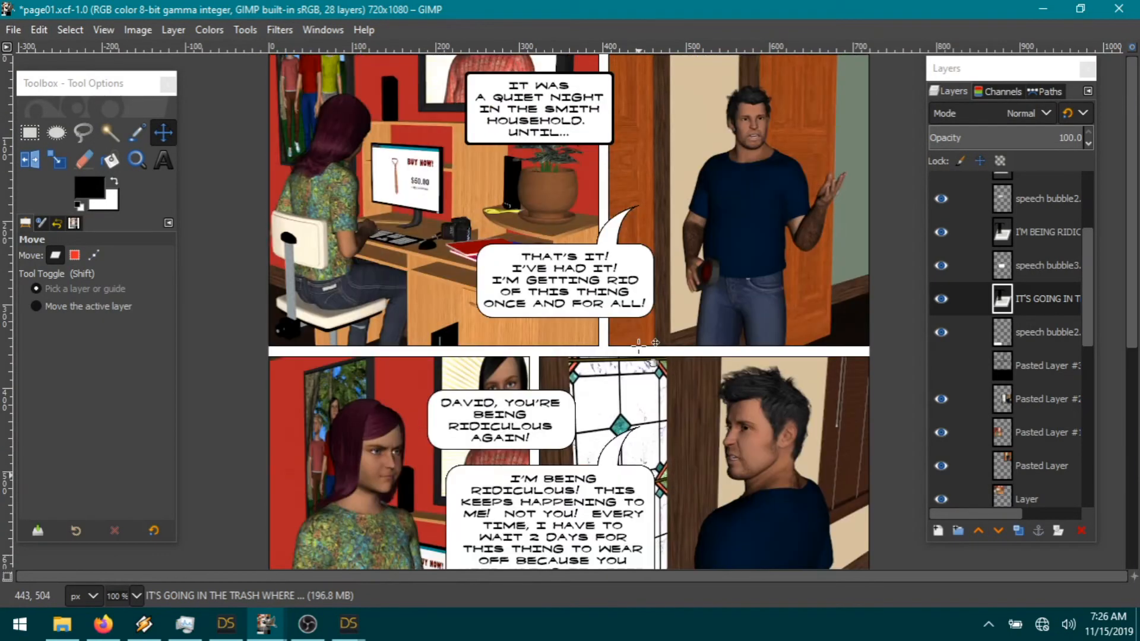
{"action": "scroll", "coordinate": [639, 346], "scroll_direction": "down", "scroll_amount": 3}
{"action": "scroll", "coordinate": [638, 347], "scroll_direction": "down", "scroll_amount": 3}
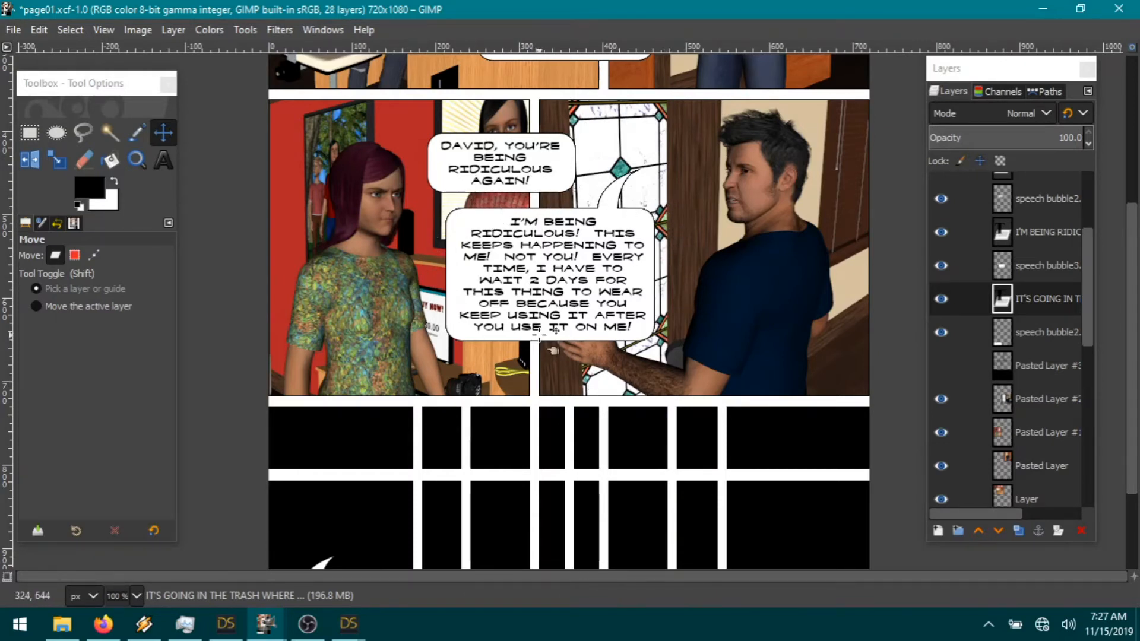
Step: Save the trash-bin render to the render library in DAZ Studio
{"action": "scroll", "coordinate": [533, 386], "scroll_direction": "down", "scroll_amount": 3}
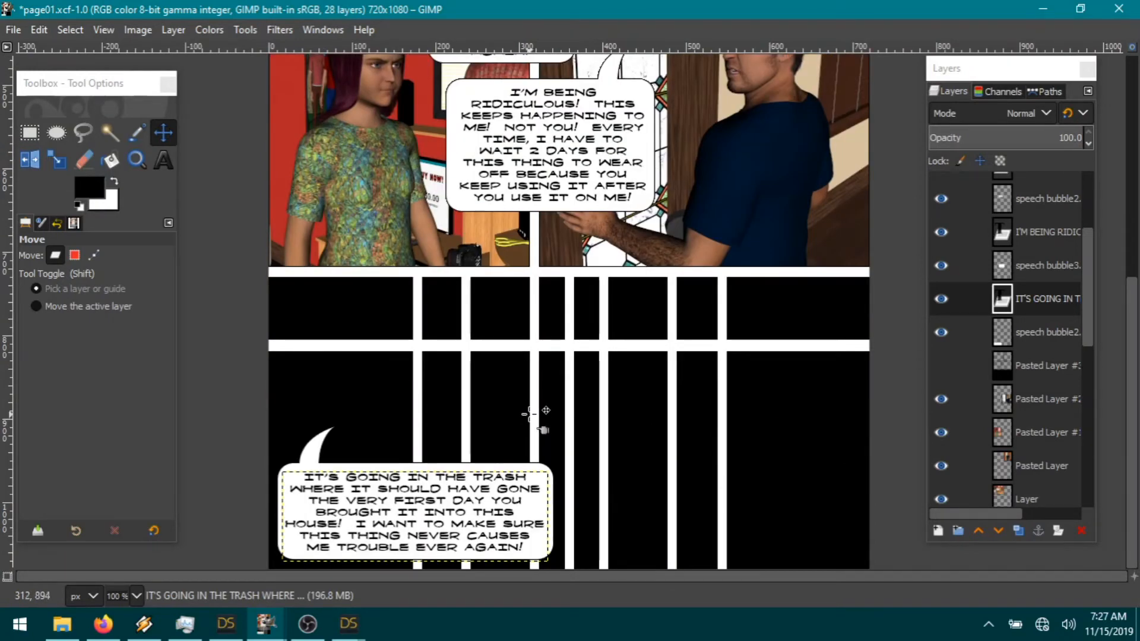
{"action": "scroll", "coordinate": [645, 362], "scroll_direction": "up", "scroll_amount": 8}
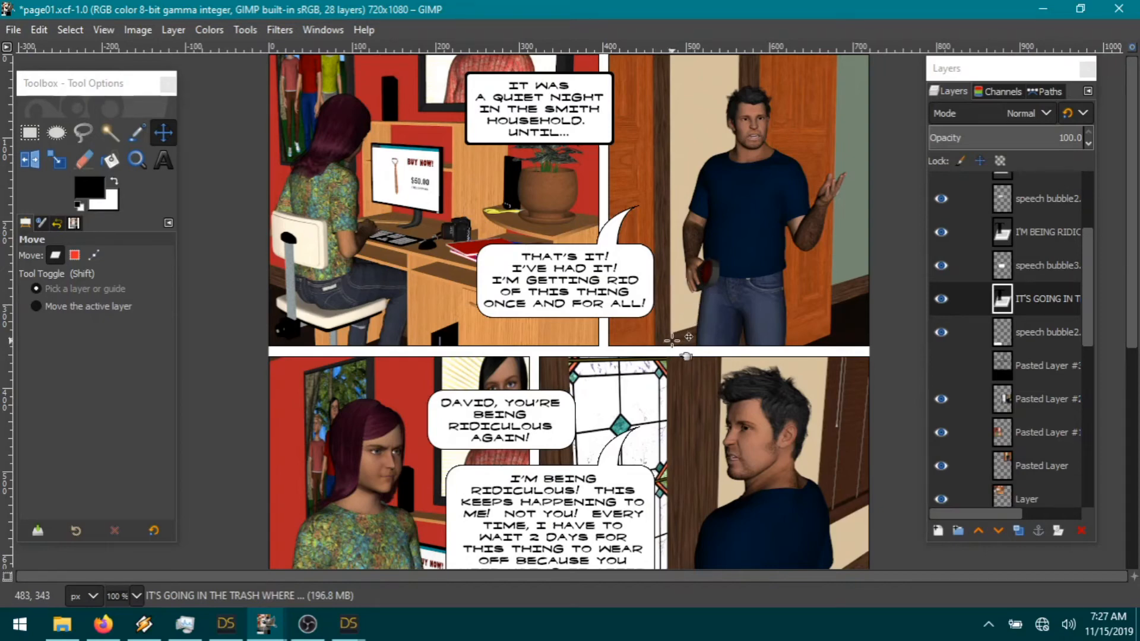
{"action": "scroll", "coordinate": [672, 340], "scroll_direction": "down", "scroll_amount": 5}
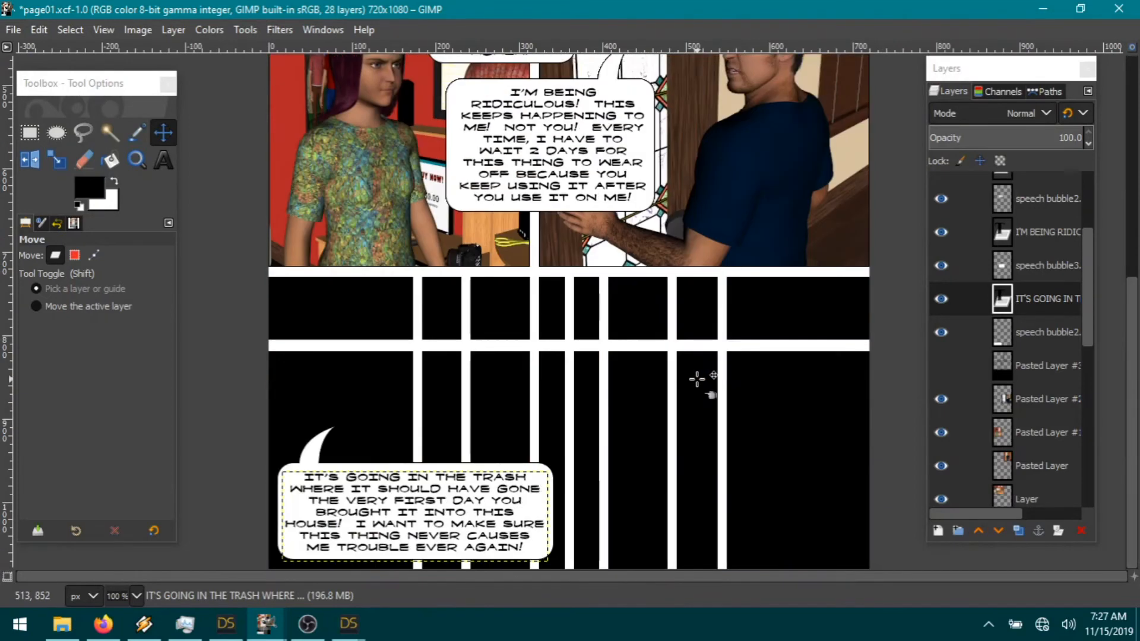
{"action": "left_click", "coordinate": [349, 624]}
{"action": "left_click_drag", "start_coordinate": [515, 472], "coordinate": [782, 476]}
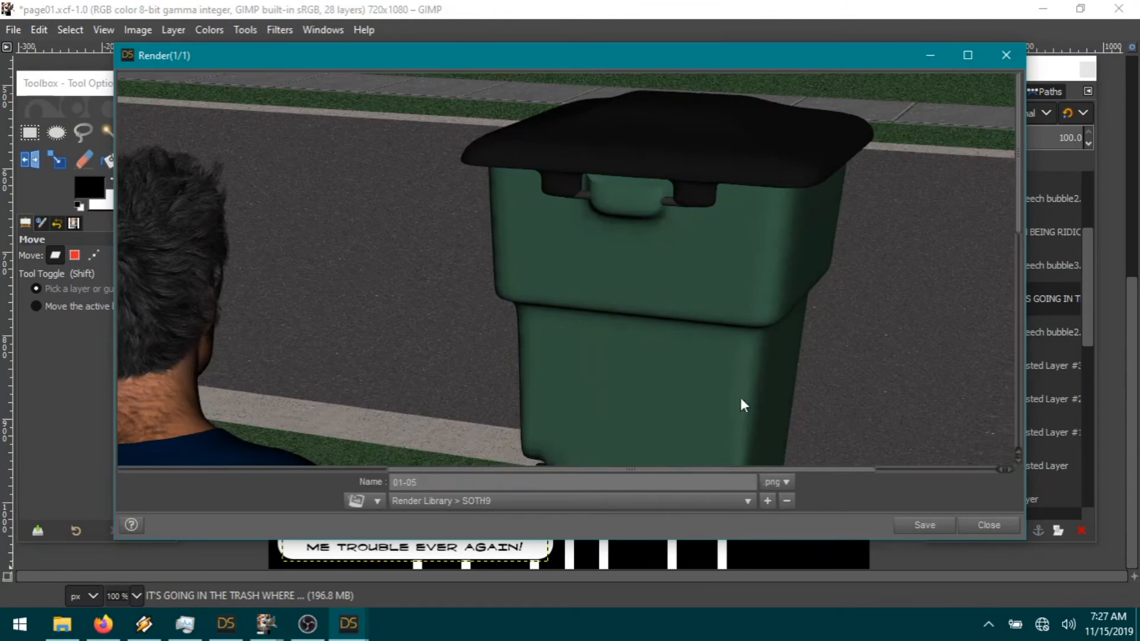
{"action": "scroll", "coordinate": [740, 403], "scroll_direction": "down", "scroll_amount": 3}
{"action": "left_click", "coordinate": [924, 525]}
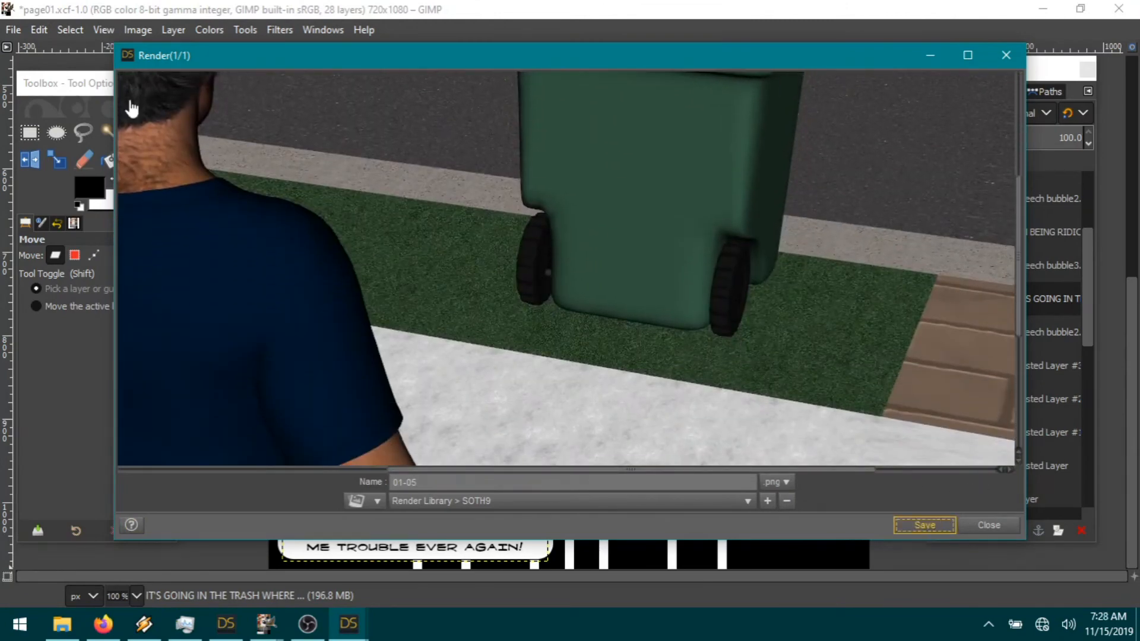
Step: In GIMP, open 01-05.png from the SOTH9 render folder as a new layer
{"action": "left_click", "coordinate": [38, 87]}
{"action": "left_click", "coordinate": [13, 29]}
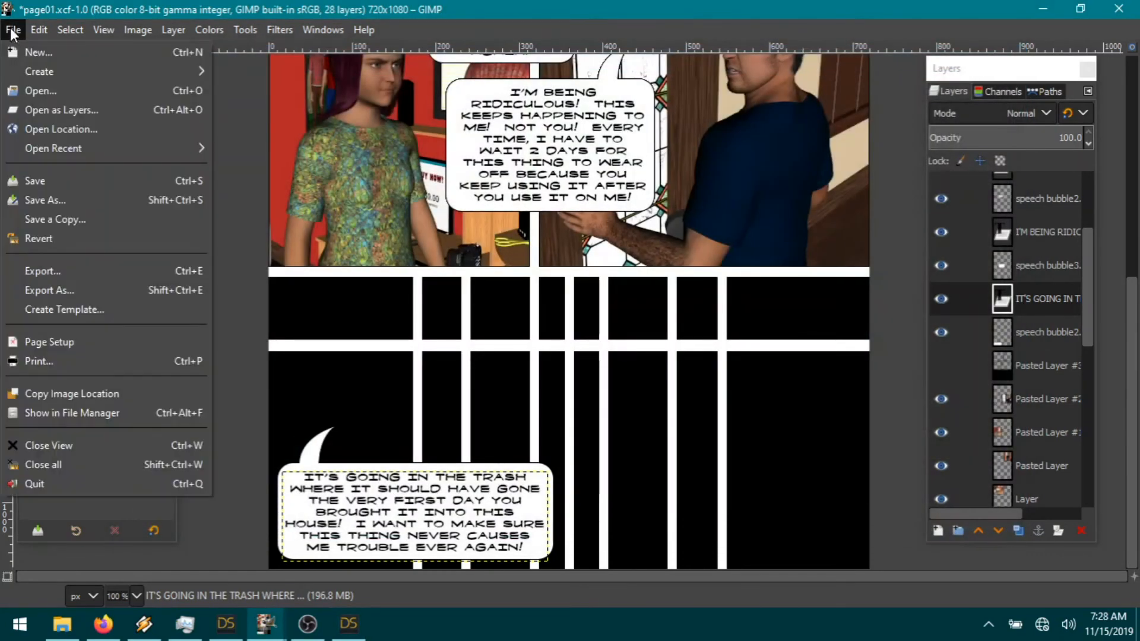
{"action": "left_click", "coordinate": [62, 103]}
{"action": "left_click", "coordinate": [643, 98]}
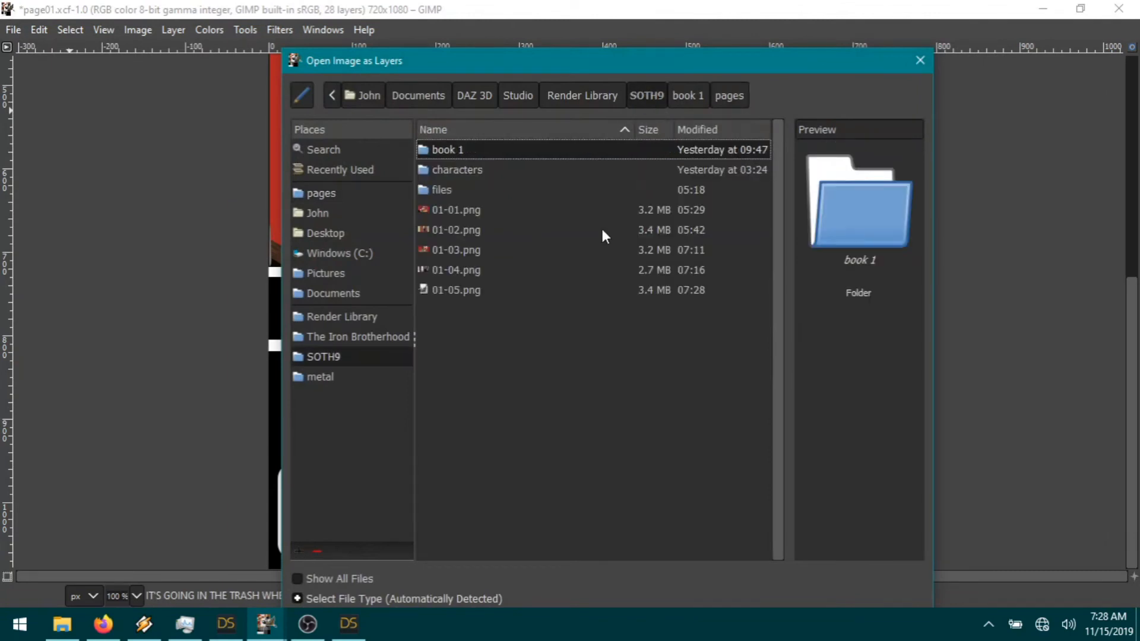
{"action": "double_click", "coordinate": [469, 290]}
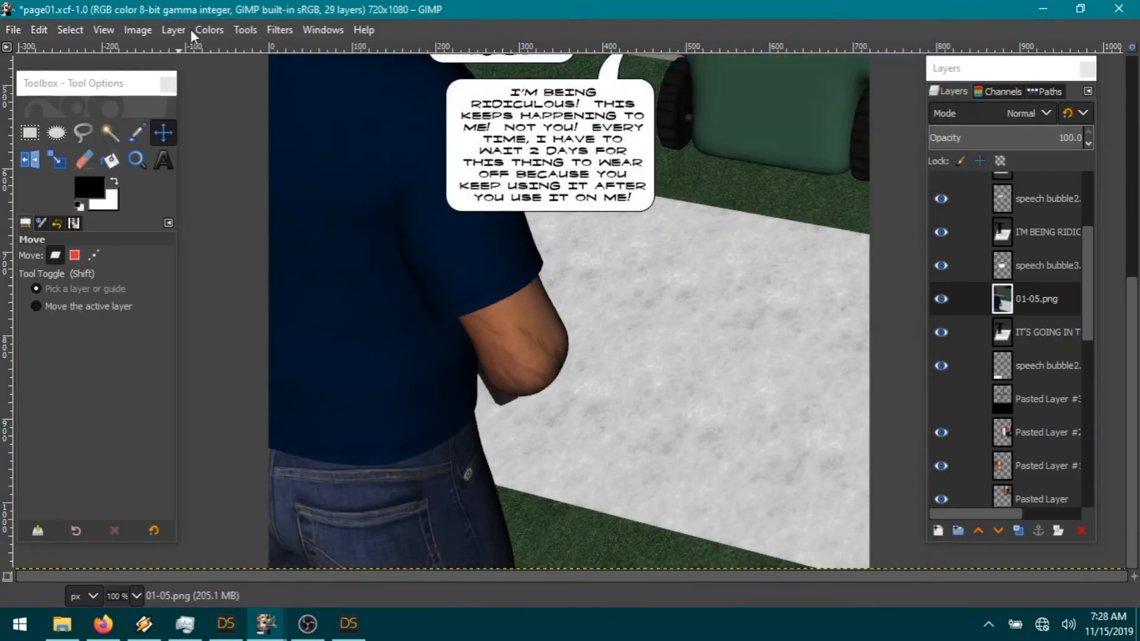
Step: Scale the 01-05.png layer to 34%
{"action": "left_click", "coordinate": [183, 31]}
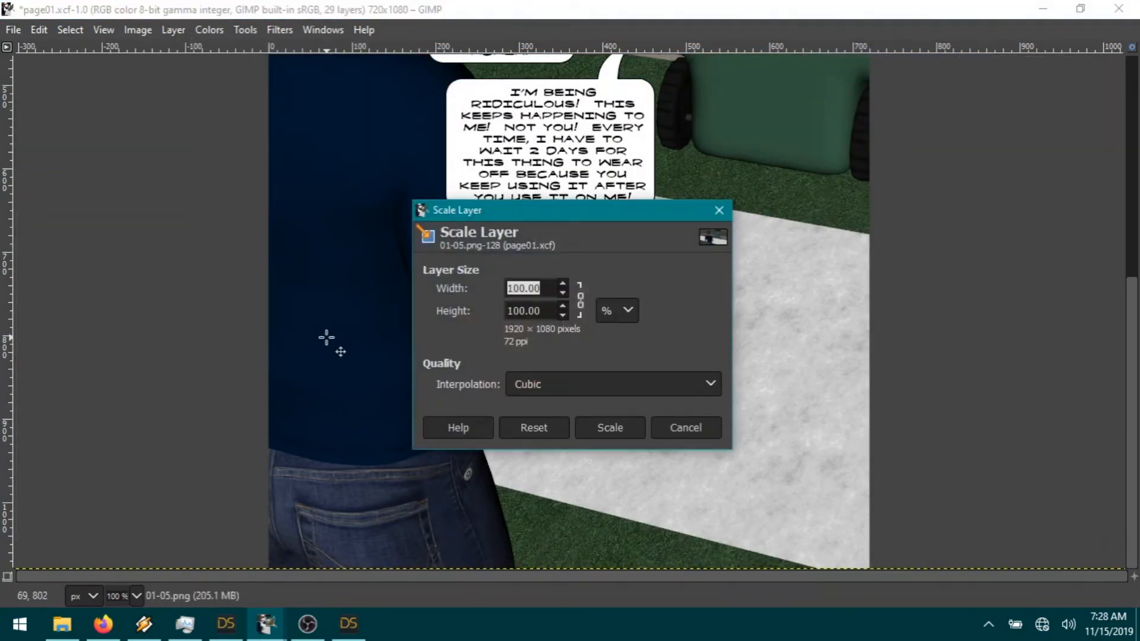
{"action": "type", "text": "34"}
{"action": "left_click", "coordinate": [597, 429]}
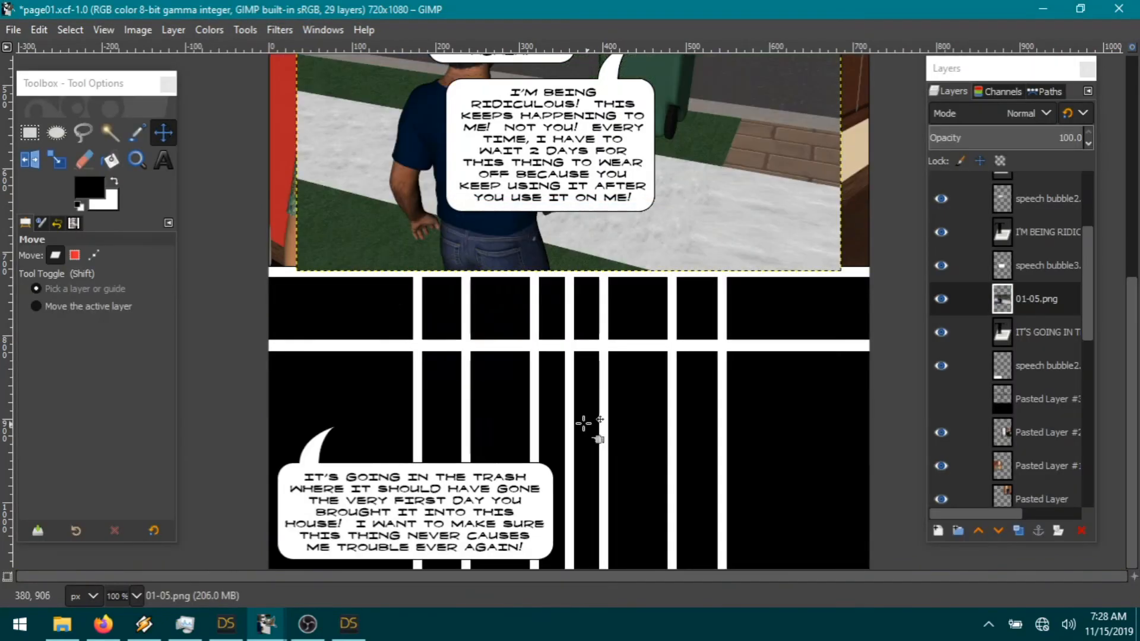
Step: Place the render in the lower-left panel below the speech bubble layer, then hide it
{"action": "left_click_drag", "start_coordinate": [388, 94], "coordinate": [277, 407]}
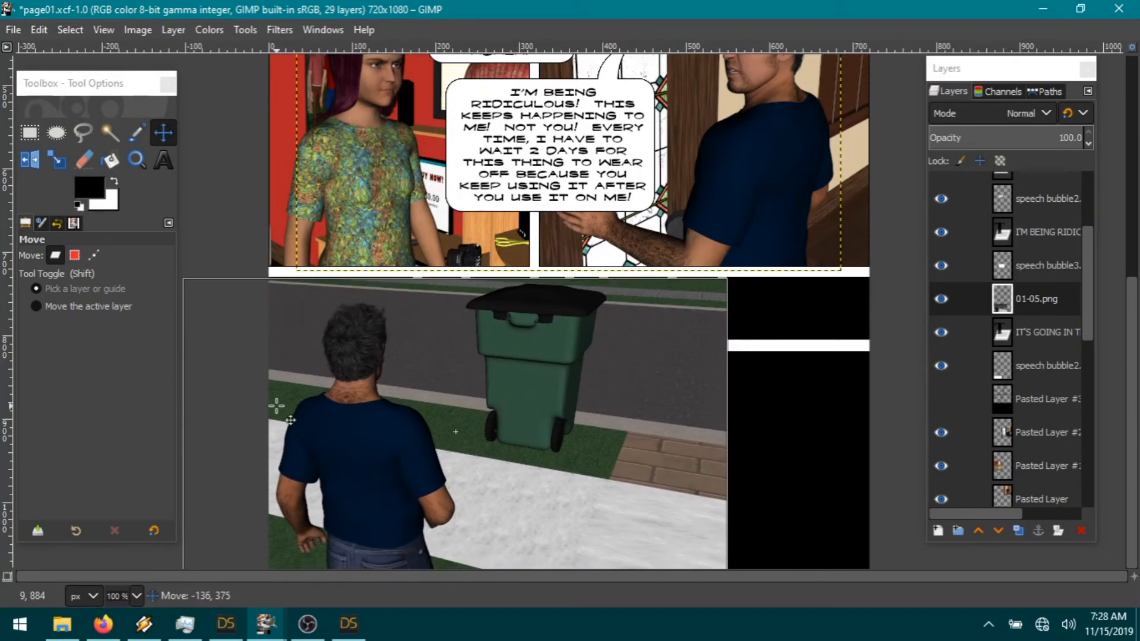
{"action": "left_click_drag", "start_coordinate": [276, 407], "coordinate": [277, 406]}
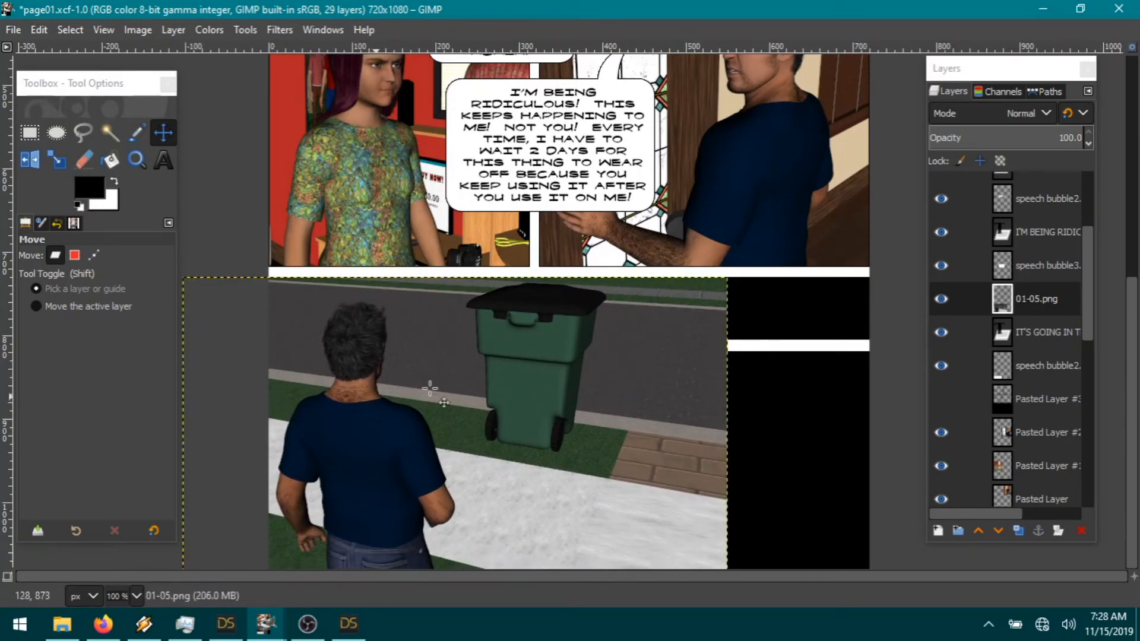
{"action": "left_click_drag", "start_coordinate": [1036, 304], "coordinate": [1051, 380]}
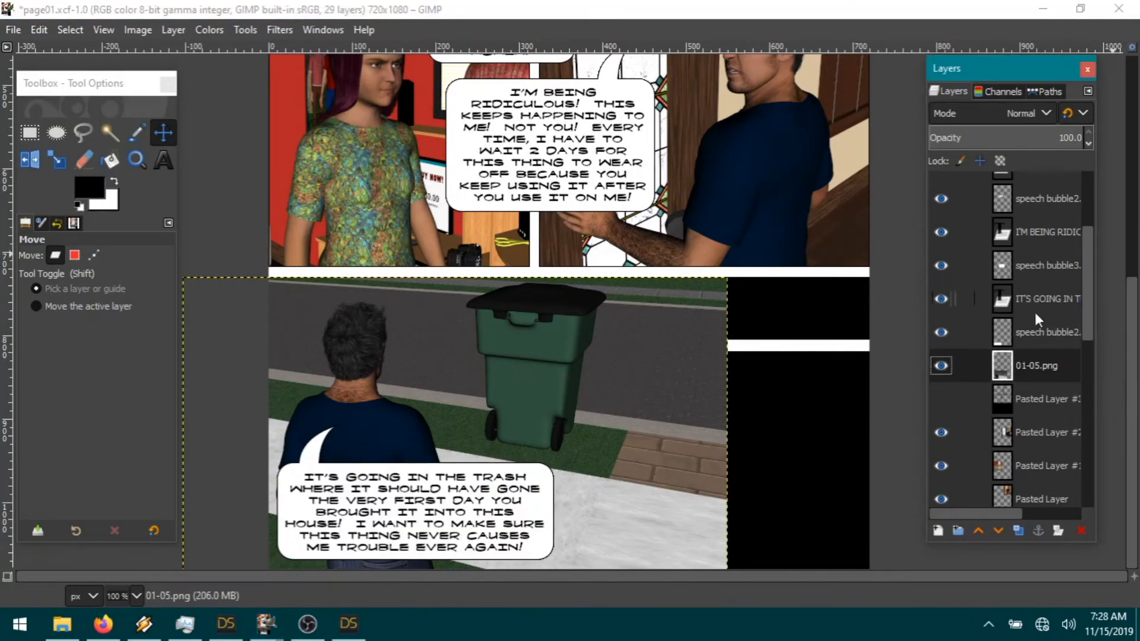
{"action": "left_click", "coordinate": [941, 365]}
Step: Cut away the render's overflow right of the lower-left panel and clear the selection
{"action": "left_click", "coordinate": [29, 132]}
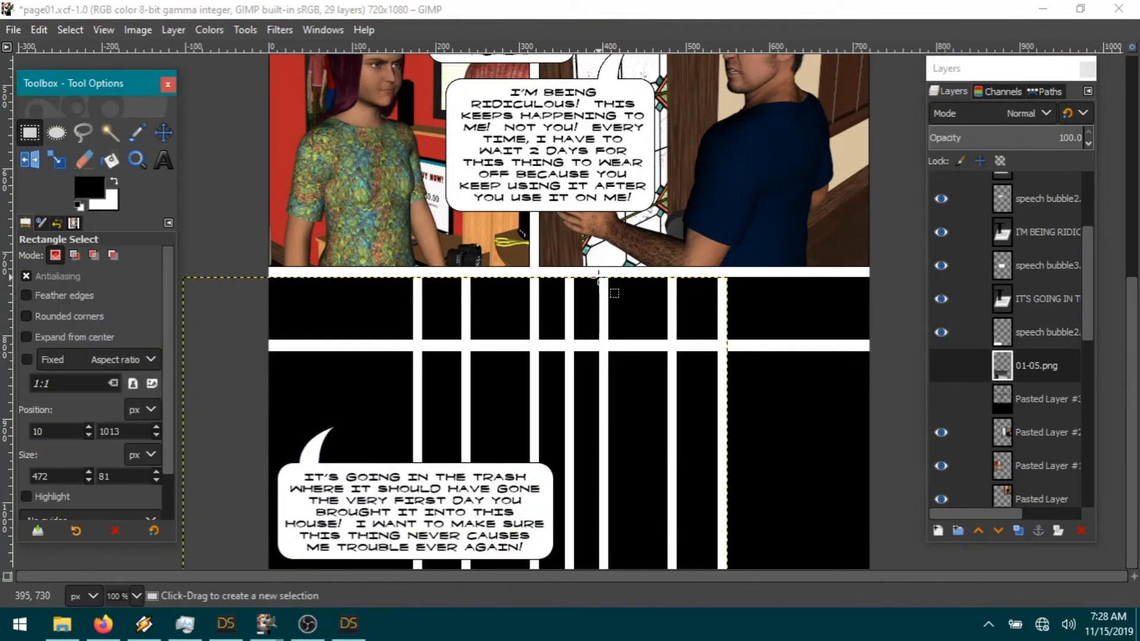
{"action": "left_click_drag", "start_coordinate": [600, 273], "coordinate": [823, 635]}
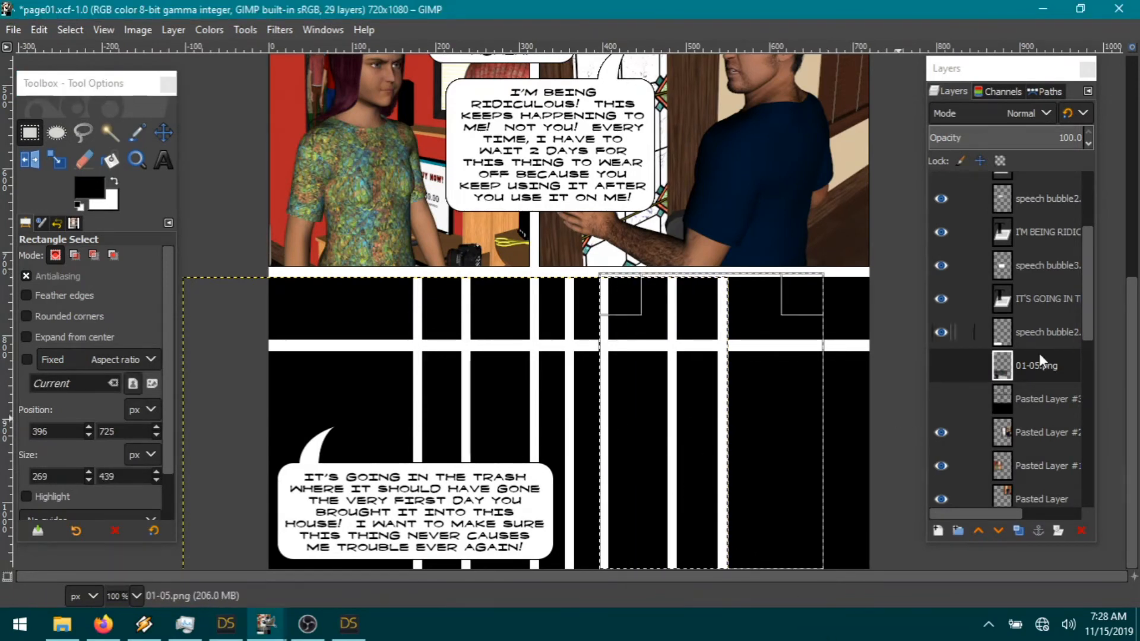
{"action": "left_click", "coordinate": [941, 365]}
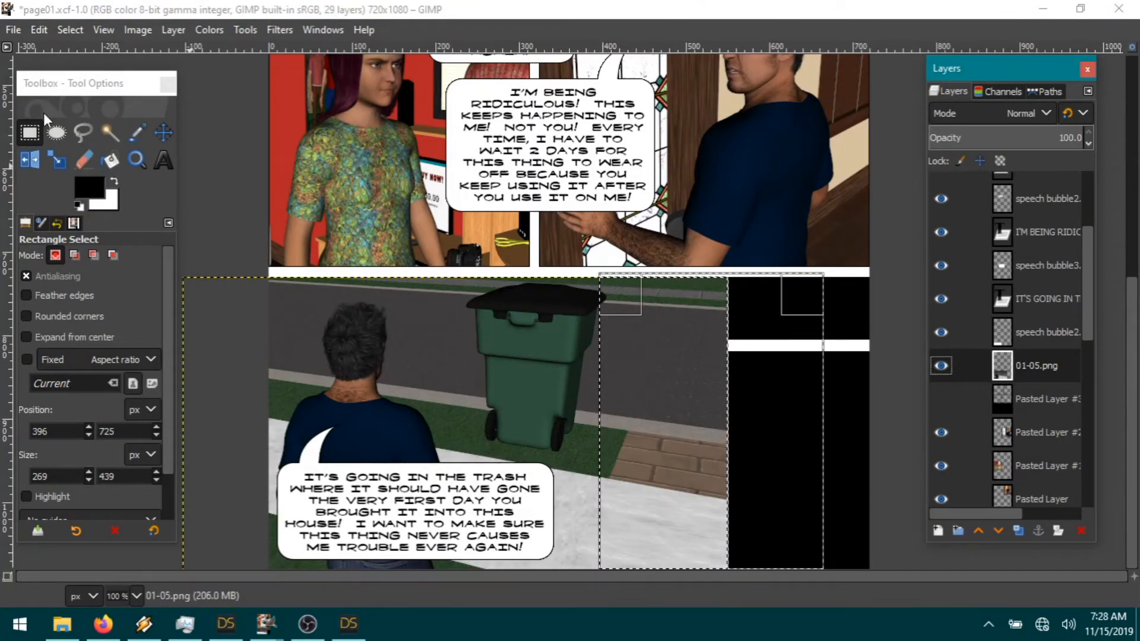
{"action": "left_click", "coordinate": [41, 31]}
{"action": "left_click", "coordinate": [40, 31]}
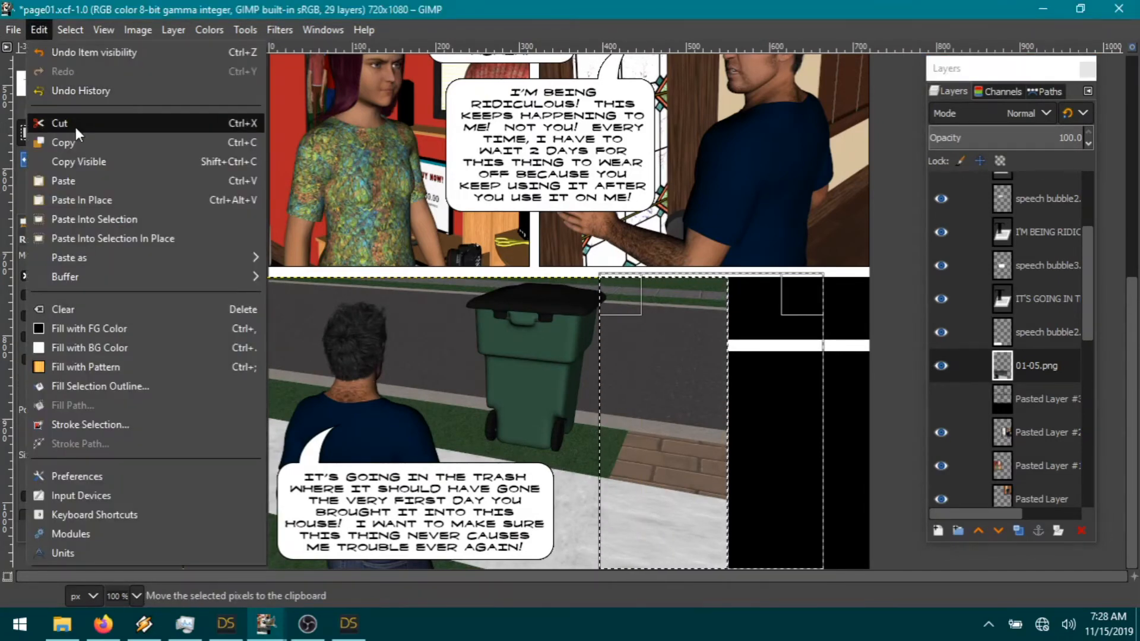
{"action": "left_click", "coordinate": [76, 122]}
{"action": "left_click", "coordinate": [70, 29]}
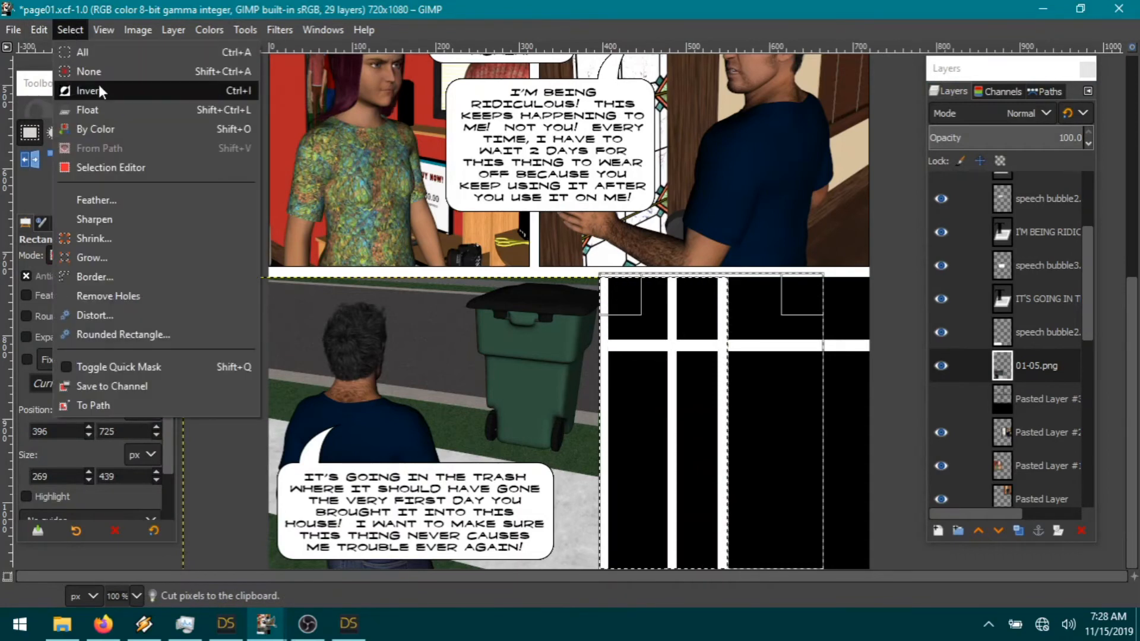
{"action": "left_click", "coordinate": [95, 71]}
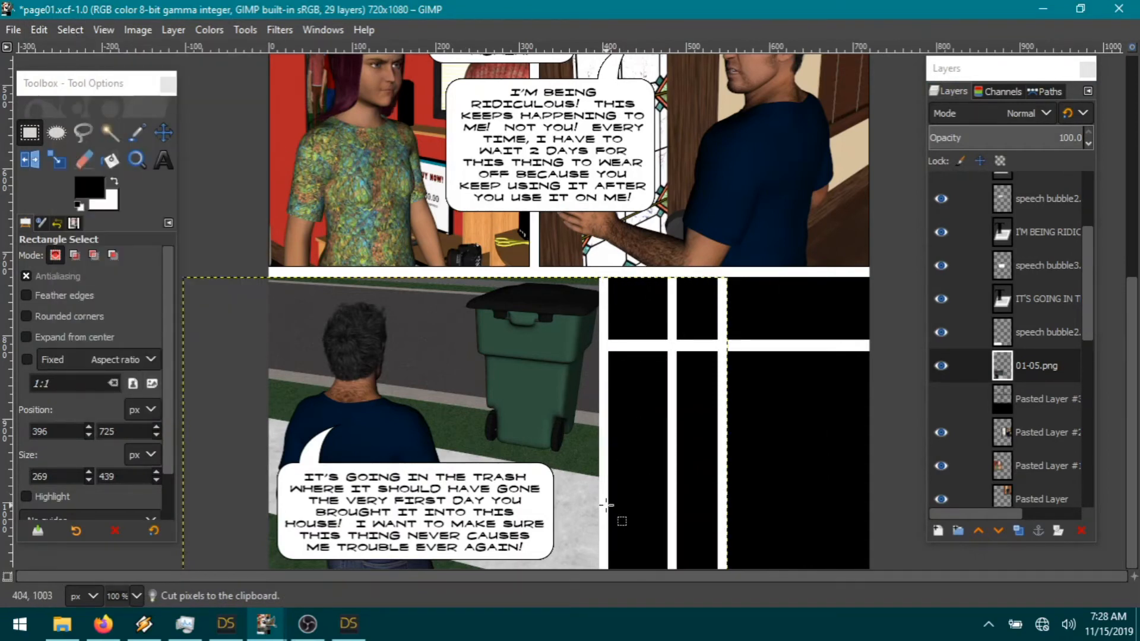
Step: Undo an accidental nudge of the render layer made with the Move tool
{"action": "left_click", "coordinate": [160, 137]}
{"action": "left_click", "coordinate": [162, 134]}
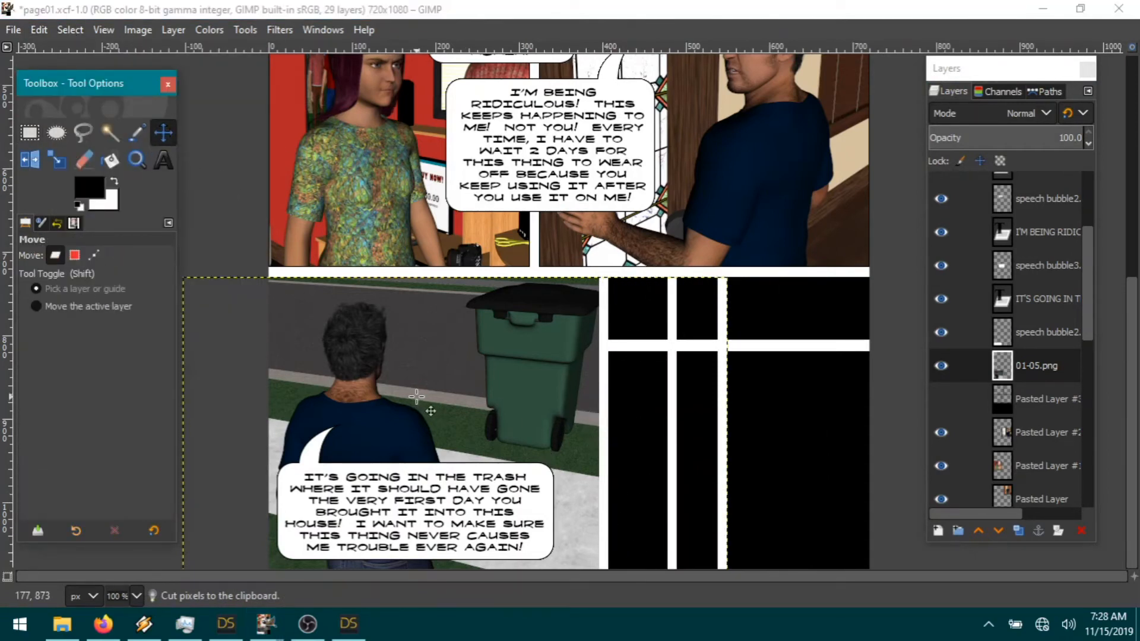
{"action": "left_click_drag", "start_coordinate": [416, 396], "coordinate": [415, 396]}
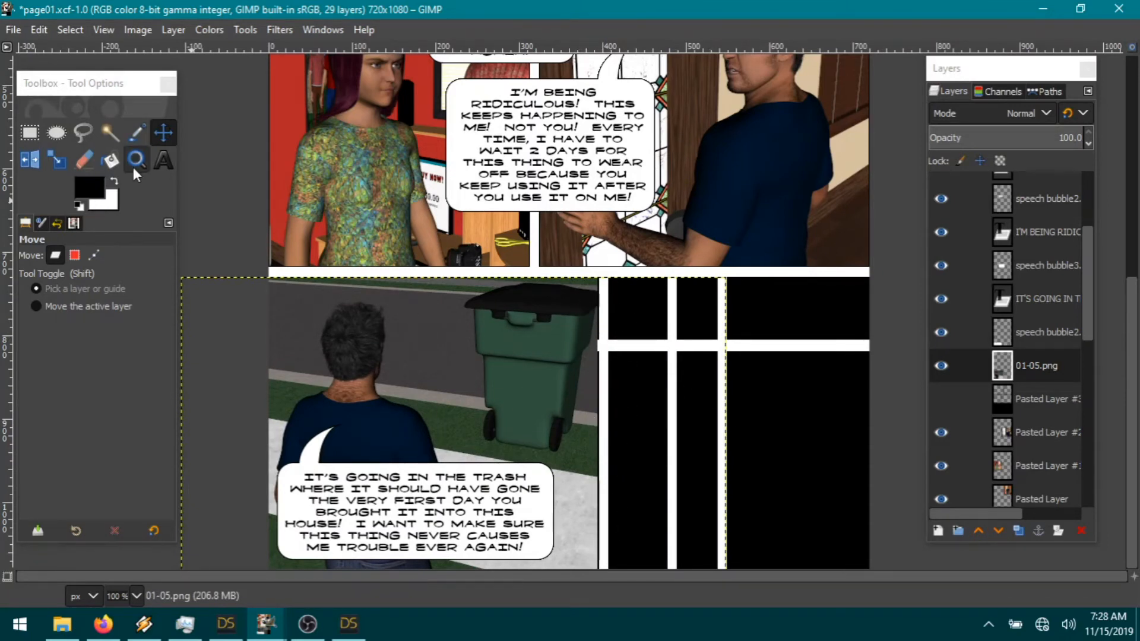
{"action": "left_click", "coordinate": [39, 30]}
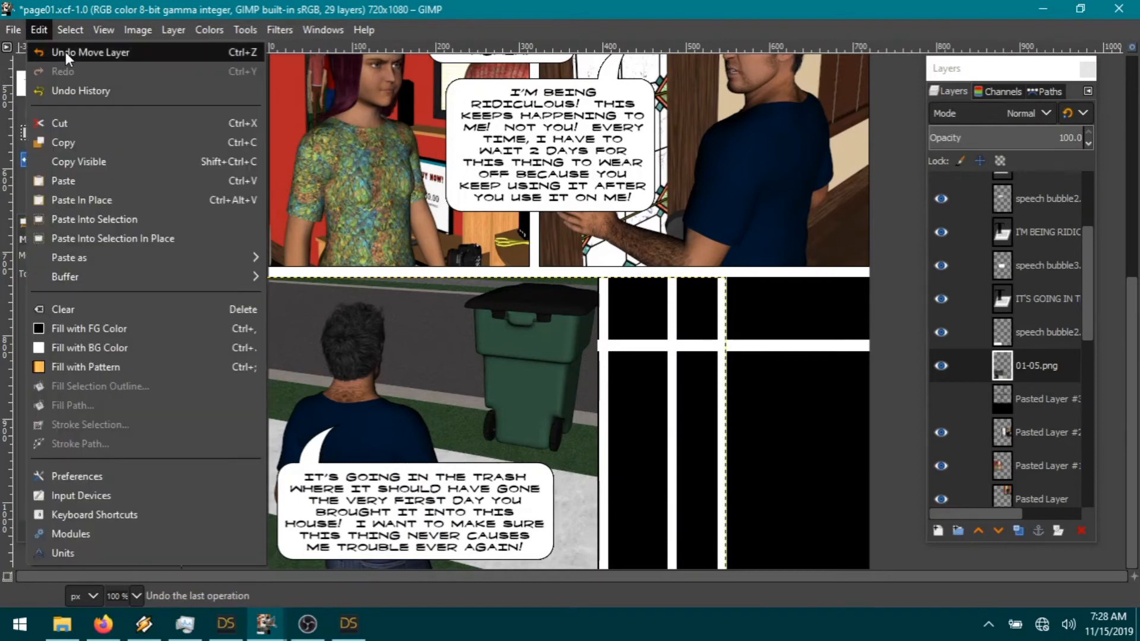
{"action": "left_click", "coordinate": [66, 52]}
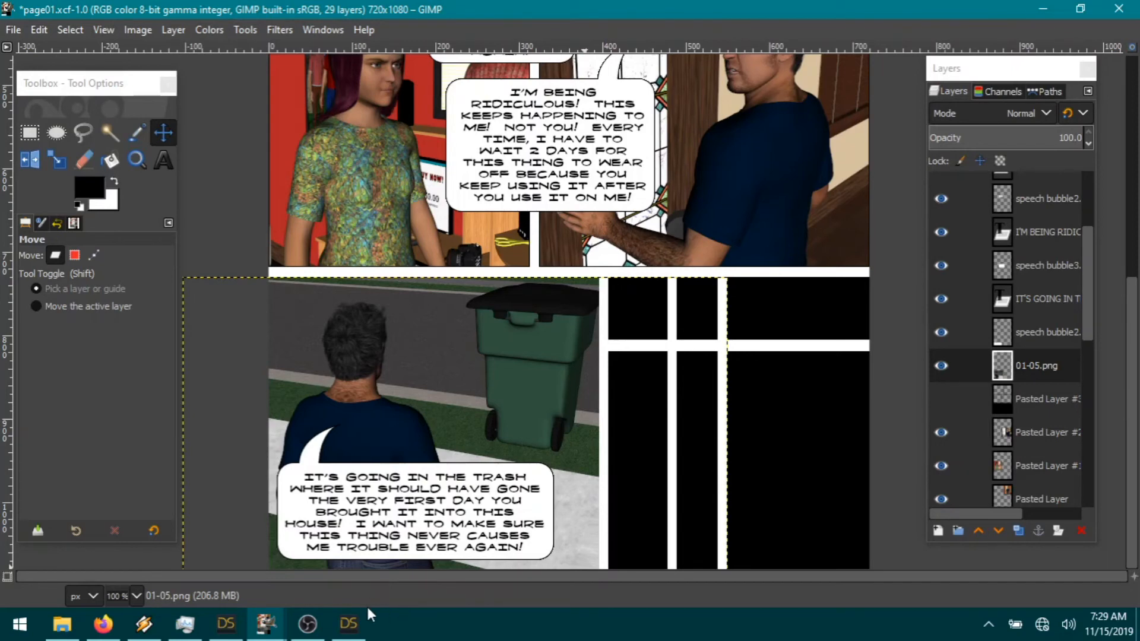
Step: In DAZ Studio, set the timeline range start to 0 and jump to frame 0
{"action": "left_click", "coordinate": [349, 631]}
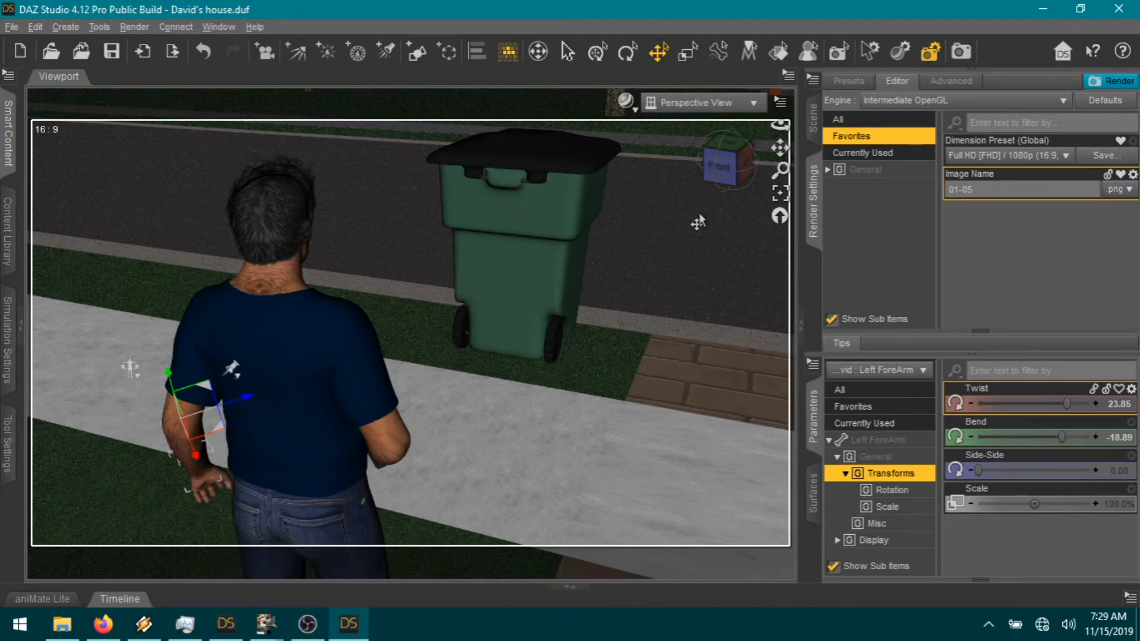
{"action": "left_click", "coordinate": [571, 588]}
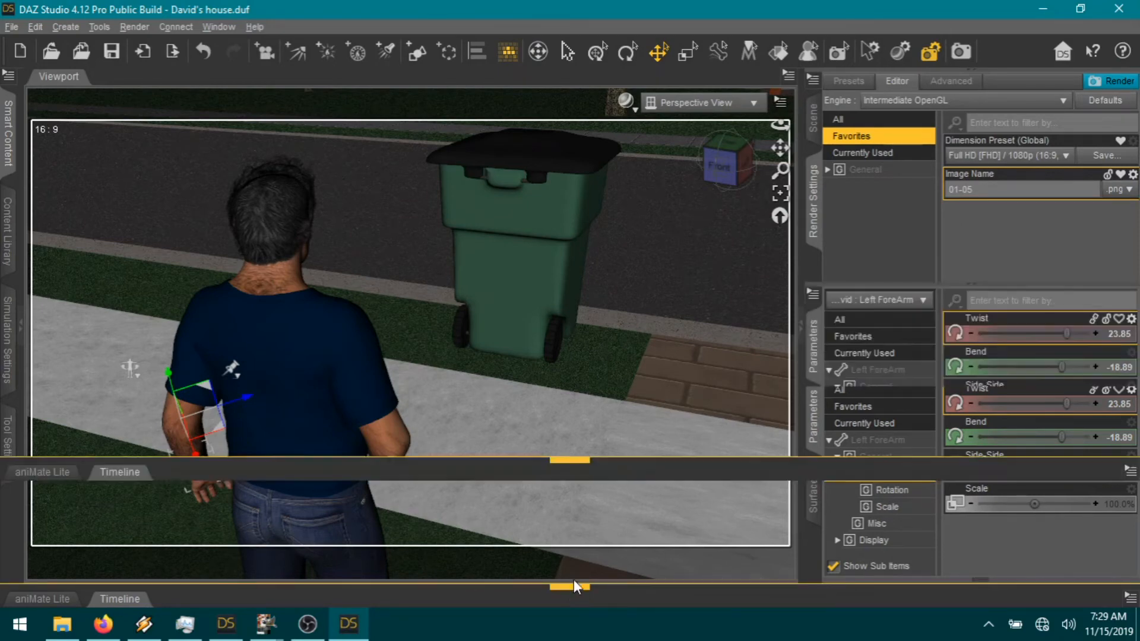
{"action": "type", "text": "0"}
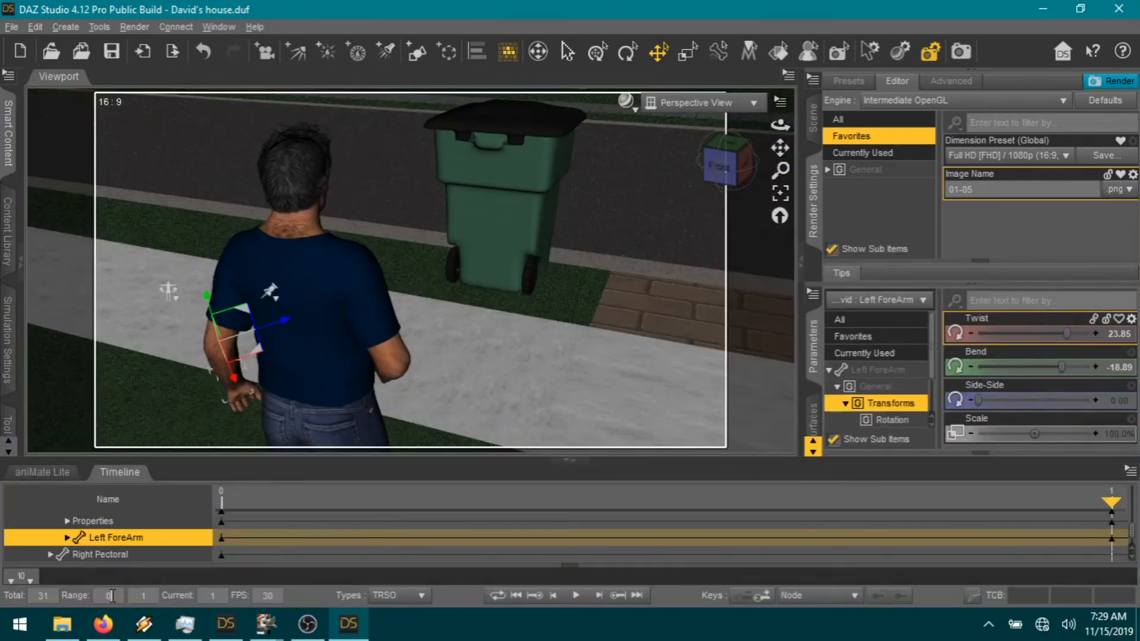
{"action": "left_click", "coordinate": [554, 596]}
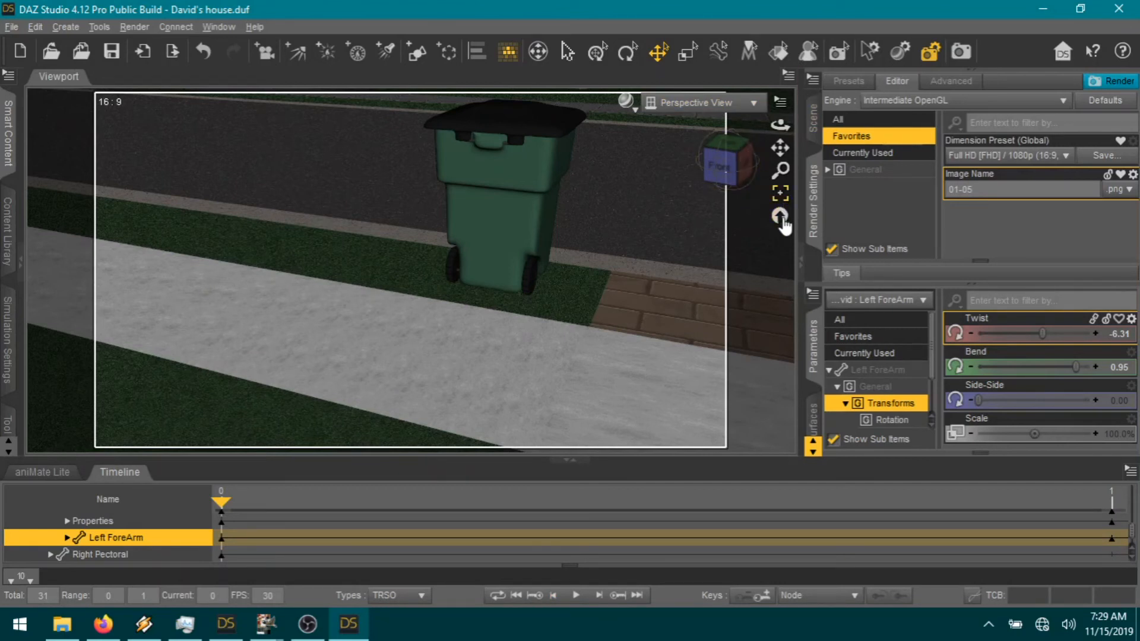
Step: Frame the left forearm, then zoom out and pan to show both figures
{"action": "left_click", "coordinate": [783, 200]}
{"action": "scroll", "coordinate": [728, 215], "scroll_direction": "down", "scroll_amount": 6}
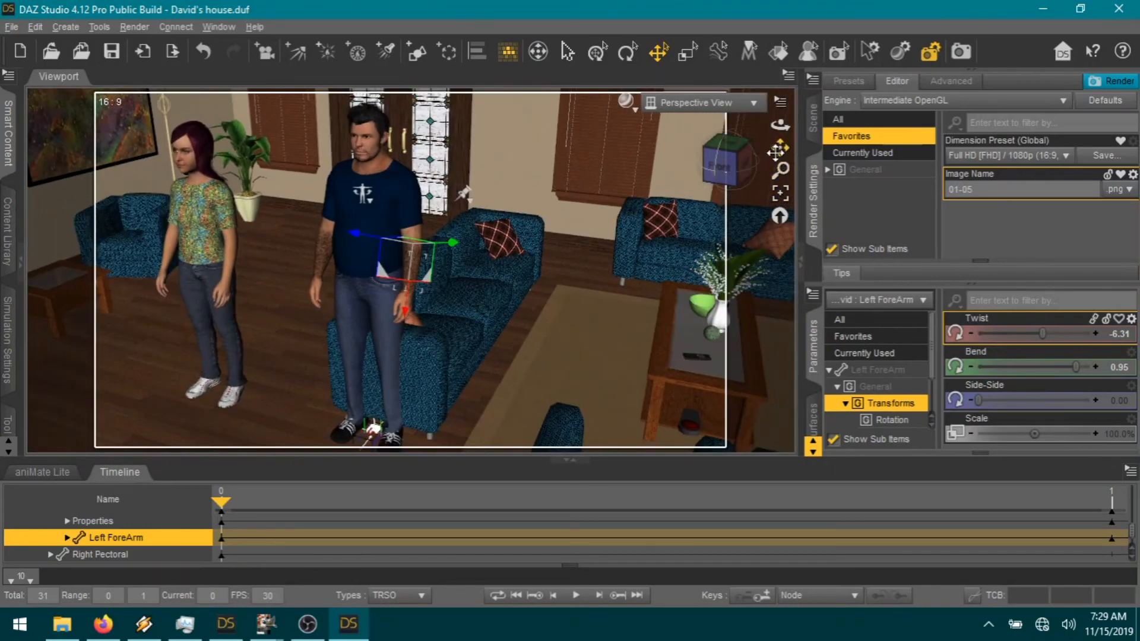
{"action": "left_click_drag", "start_coordinate": [780, 148], "coordinate": [861, 197]}
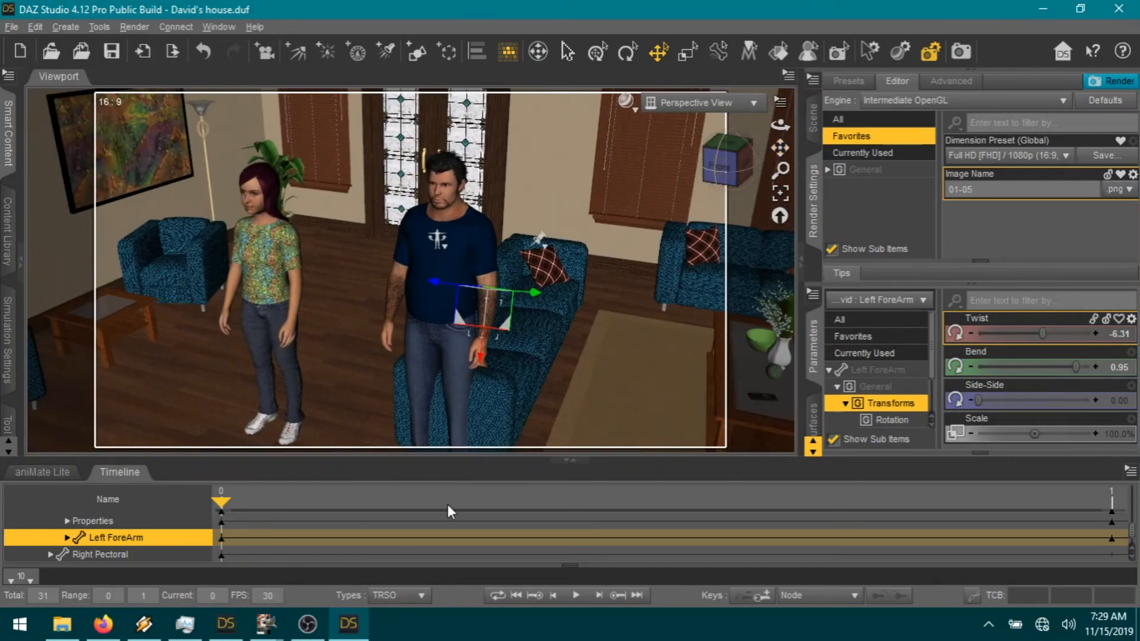
{"action": "left_click", "coordinate": [571, 460]}
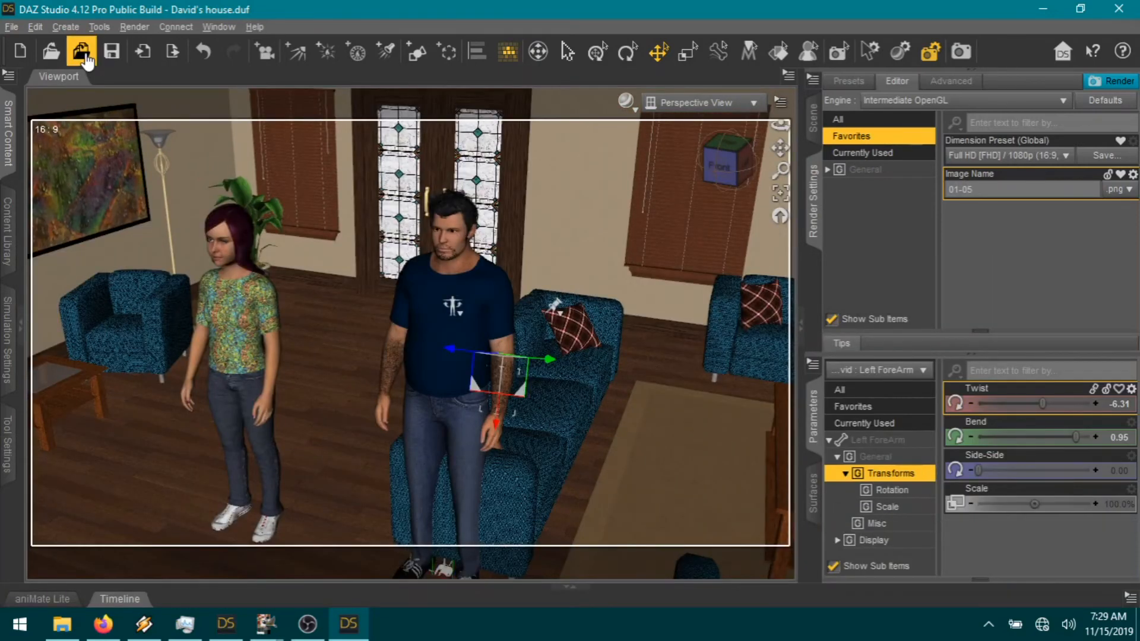
Step: Browse Merge File back to the Render Library folders, then cancel without merging anything
{"action": "left_click", "coordinate": [82, 52]}
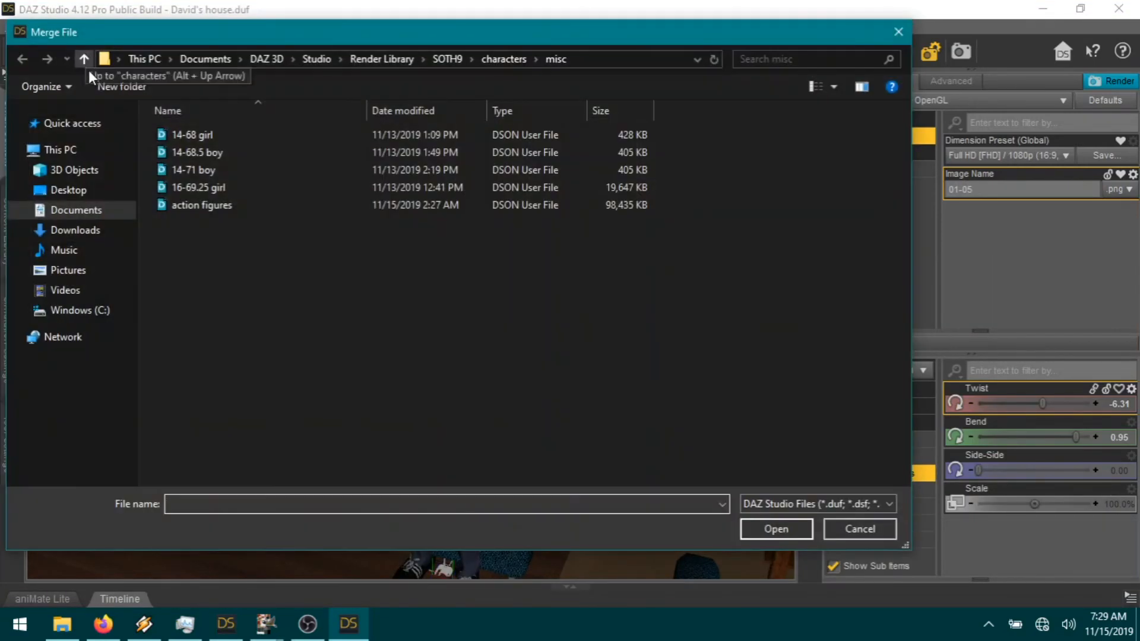
{"action": "left_click", "coordinate": [374, 62]}
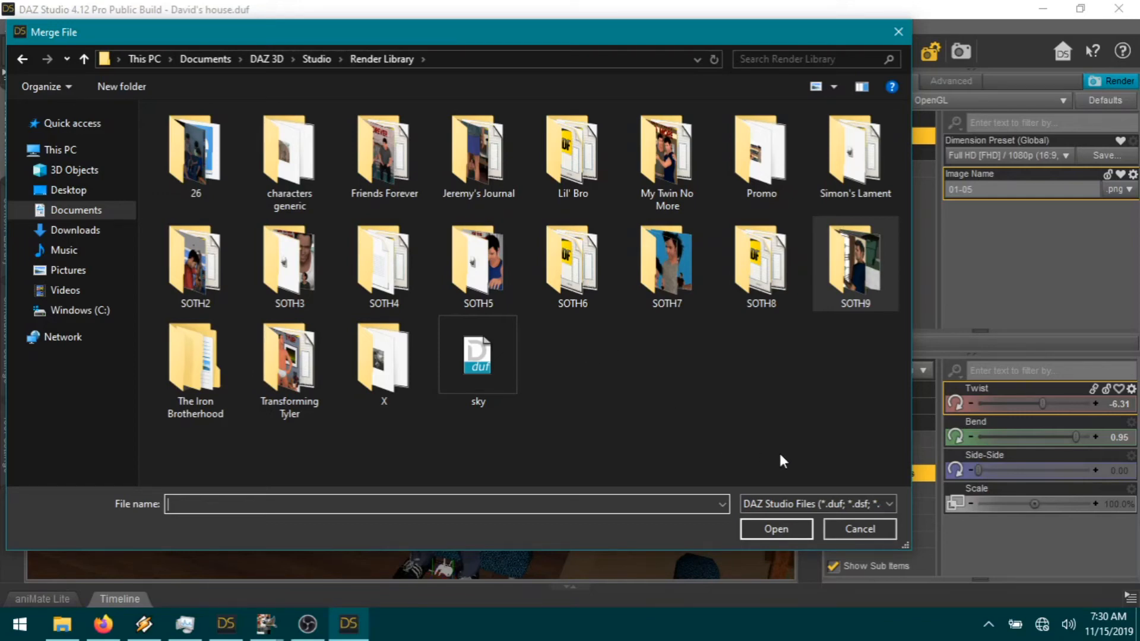
{"action": "left_click", "coordinate": [829, 529]}
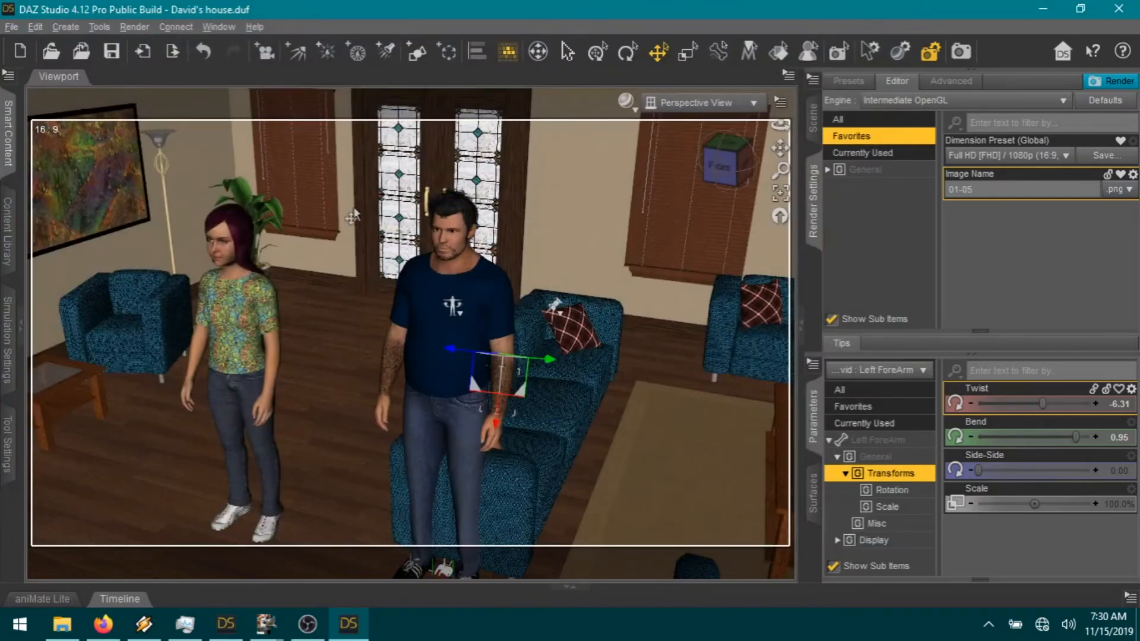
Step: Orbit the camera around the living room toward the wall art and lamp, then start a file merge
{"action": "left_click", "coordinate": [740, 160]}
{"action": "left_click_drag", "start_coordinate": [740, 159], "coordinate": [667, 262]}
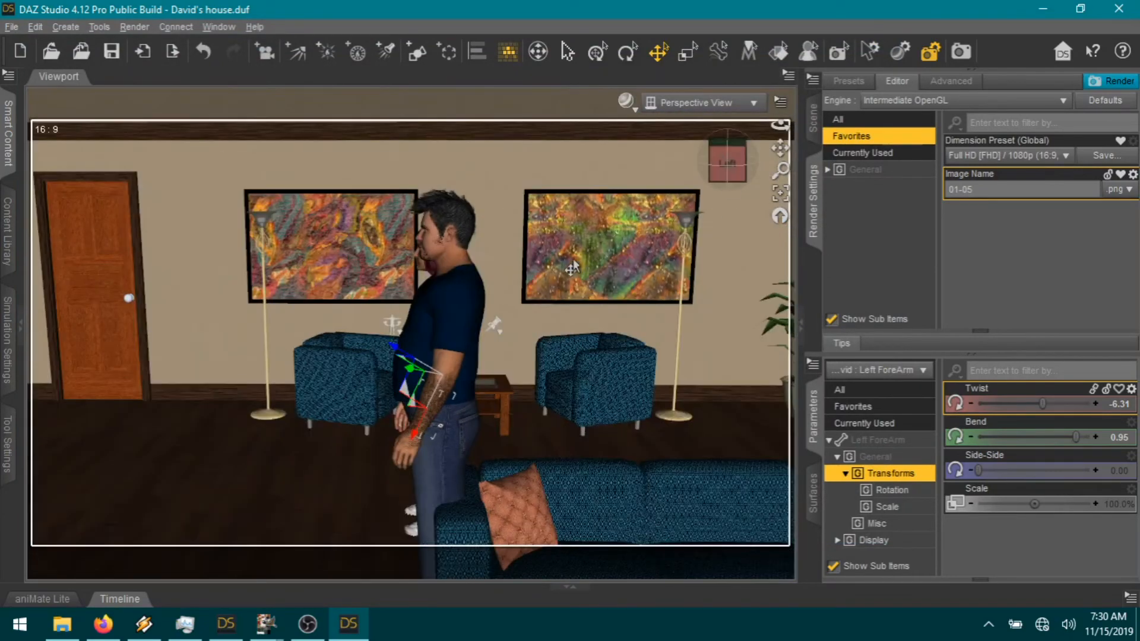
{"action": "left_click_drag", "start_coordinate": [721, 158], "coordinate": [660, 159]}
{"action": "left_click_drag", "start_coordinate": [739, 166], "coordinate": [653, 167]}
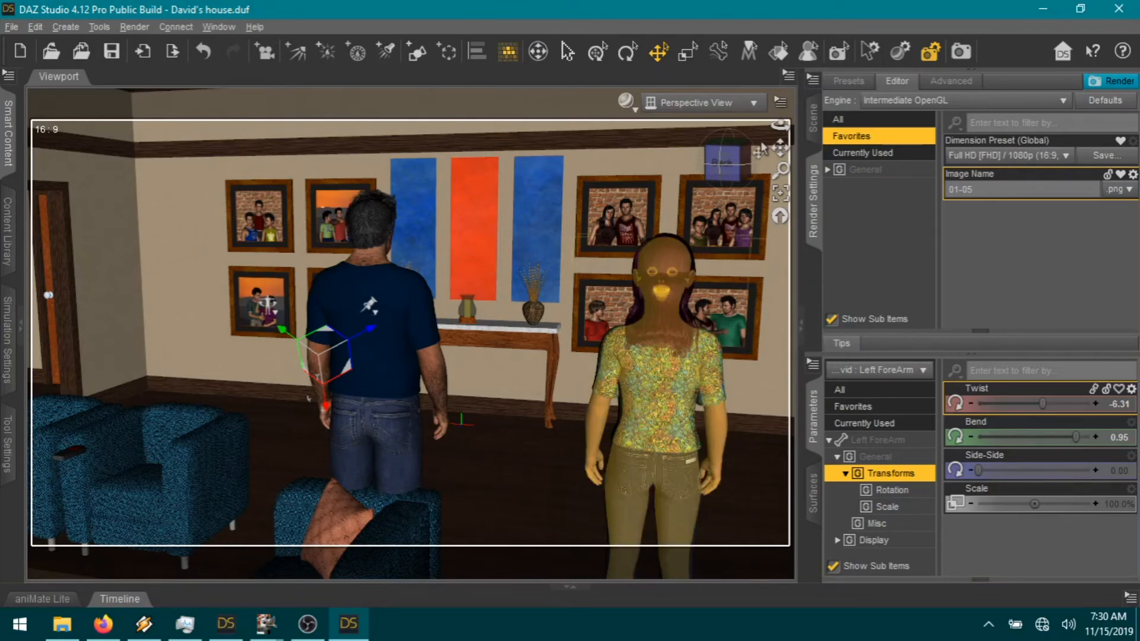
{"action": "left_click_drag", "start_coordinate": [732, 166], "coordinate": [687, 171]}
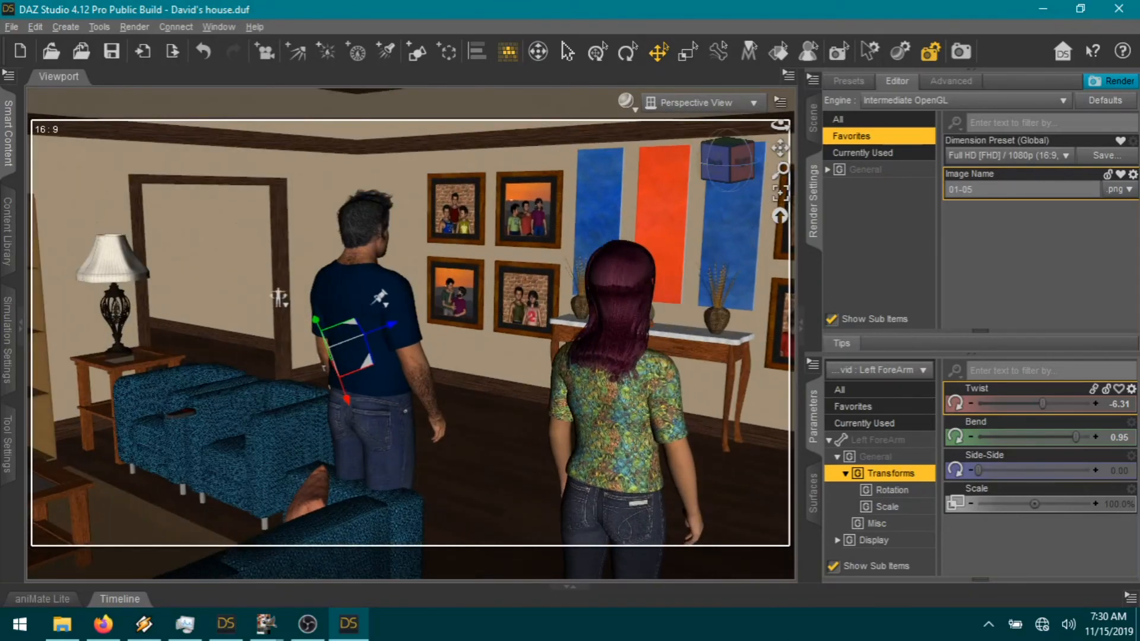
{"action": "left_click", "coordinate": [82, 51]}
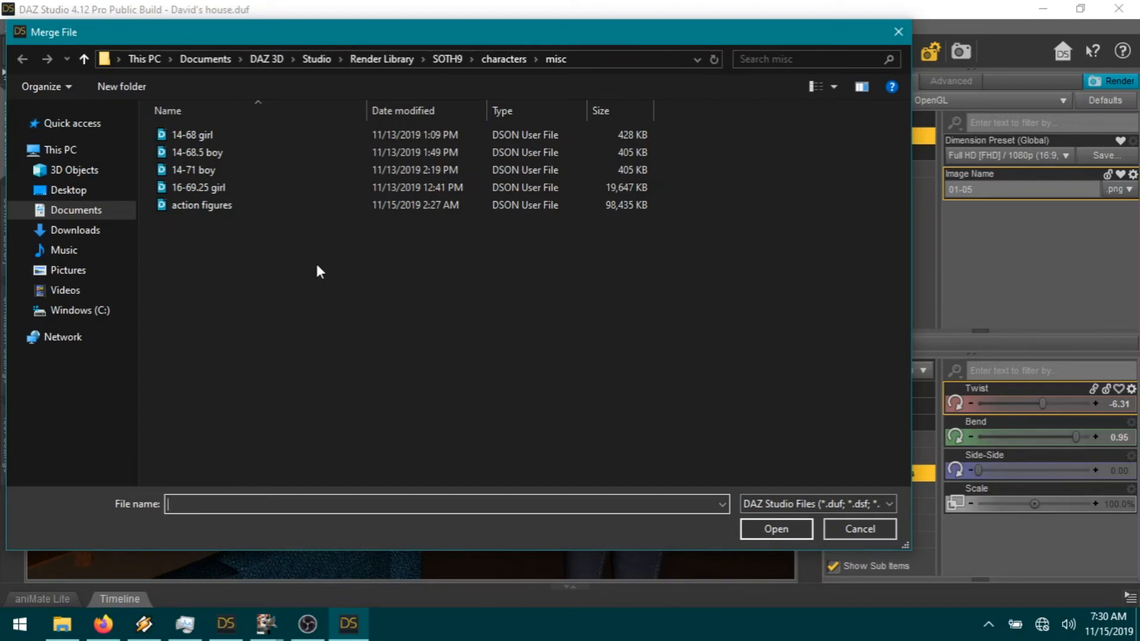
Step: Merge 75 Kyle from Render Library > SOTH7 > characters > friends > neighbors into the scene
{"action": "left_click", "coordinate": [383, 59]}
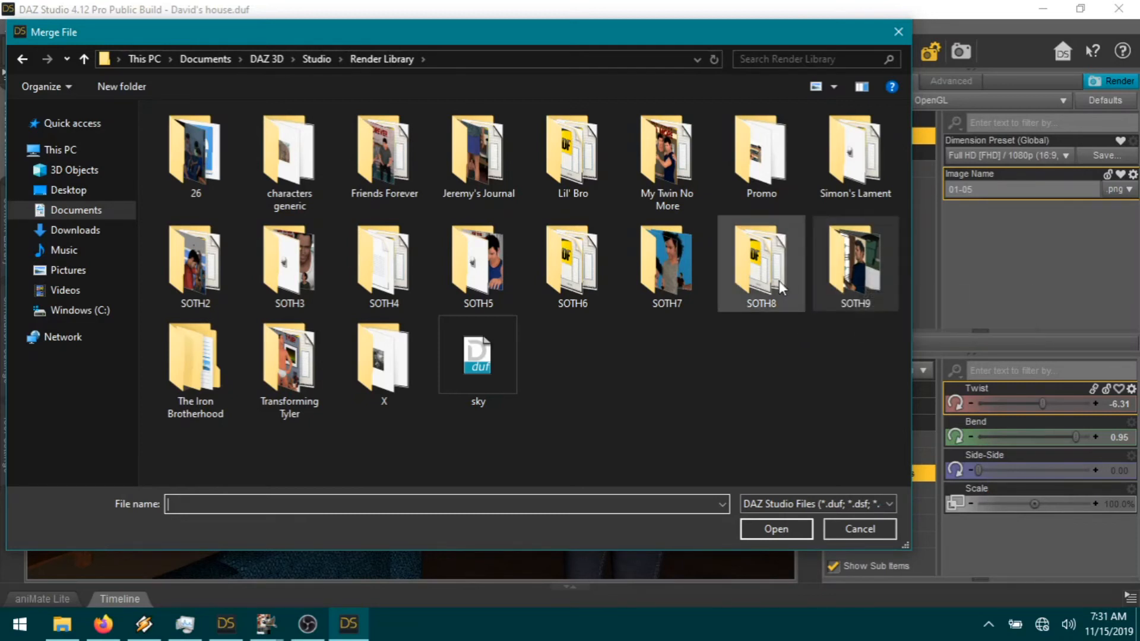
{"action": "left_click", "coordinate": [679, 280]}
{"action": "double_click", "coordinate": [680, 281]}
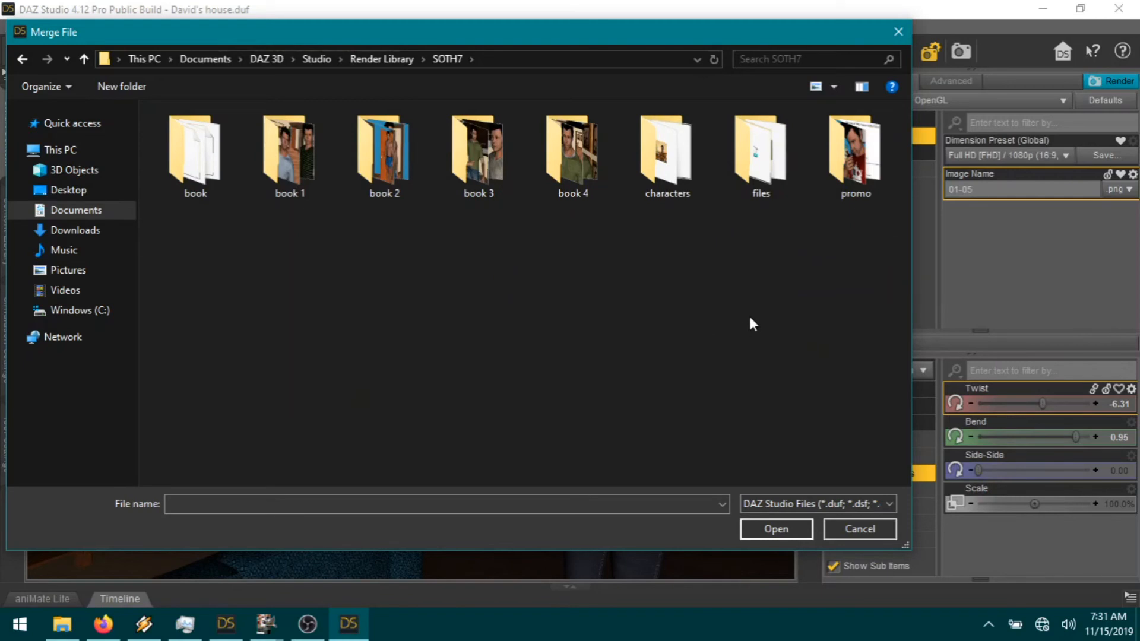
{"action": "double_click", "coordinate": [677, 156]}
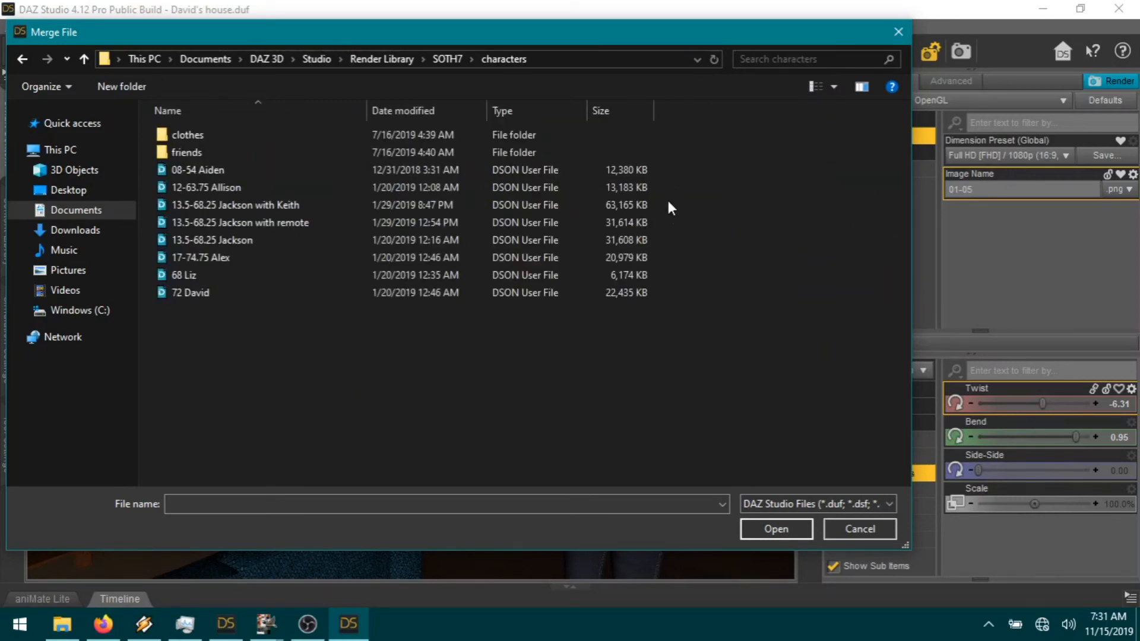
{"action": "double_click", "coordinate": [222, 152]}
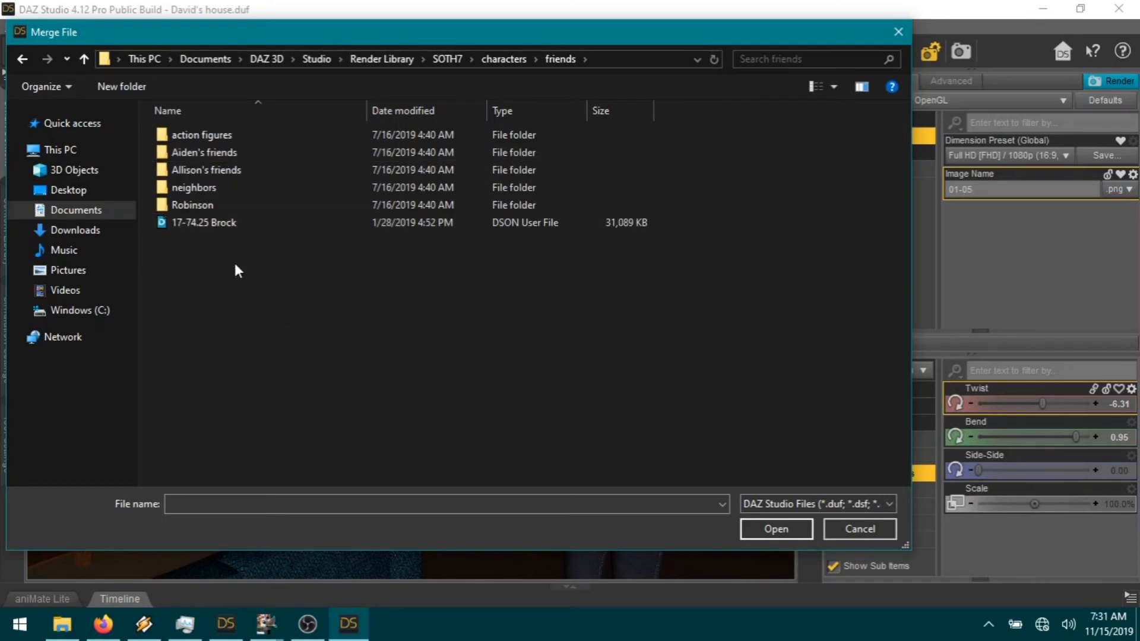
{"action": "double_click", "coordinate": [205, 187]}
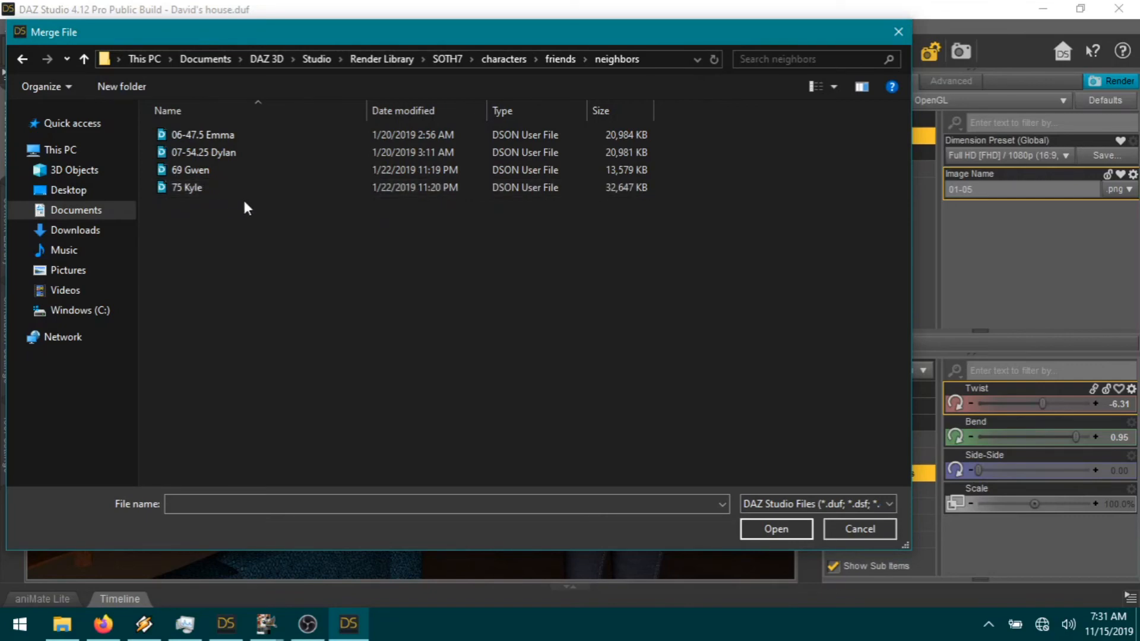
{"action": "double_click", "coordinate": [204, 188]}
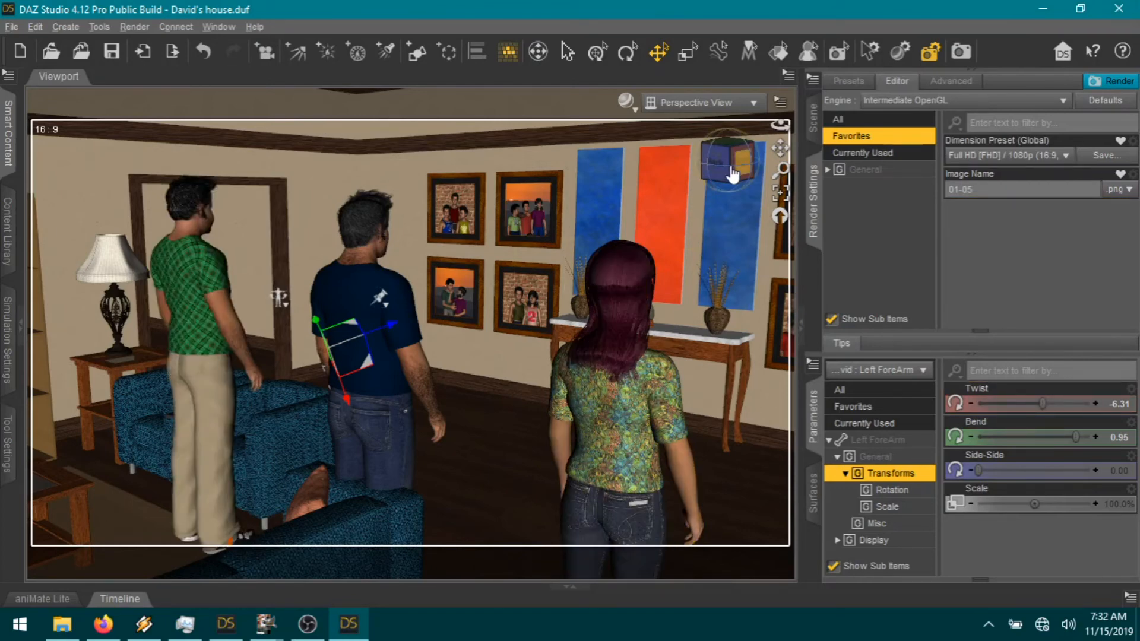
{"action": "left_click_drag", "start_coordinate": [743, 161], "coordinate": [615, 164]}
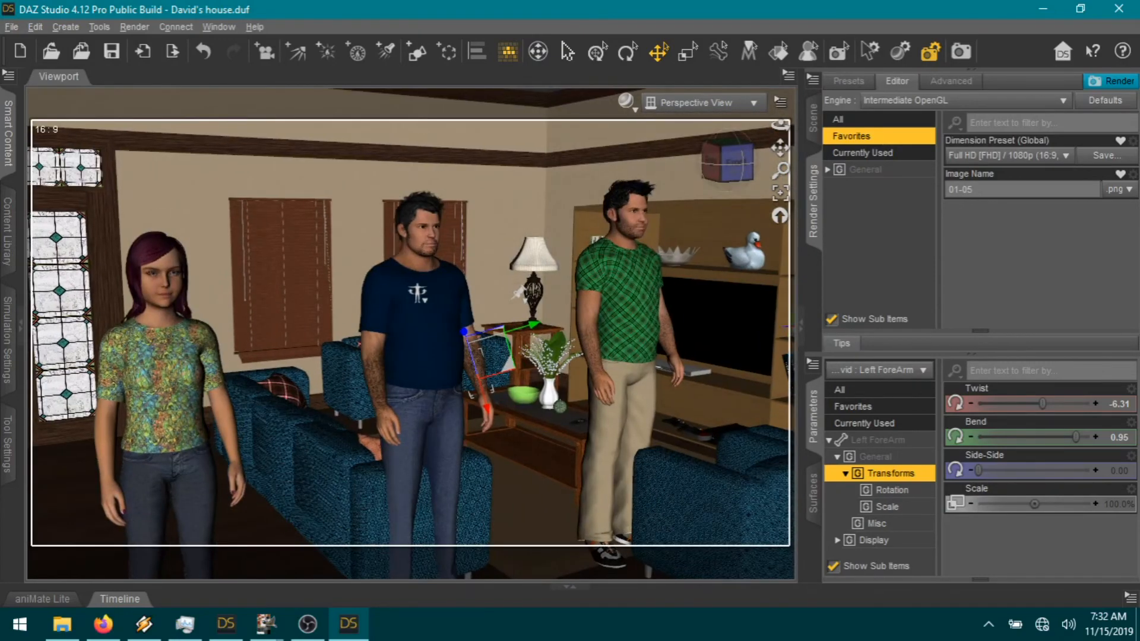
Step: Set the timeline range start to 1, select 75 Kyle and drag him out of the house
{"action": "left_click", "coordinate": [565, 586]}
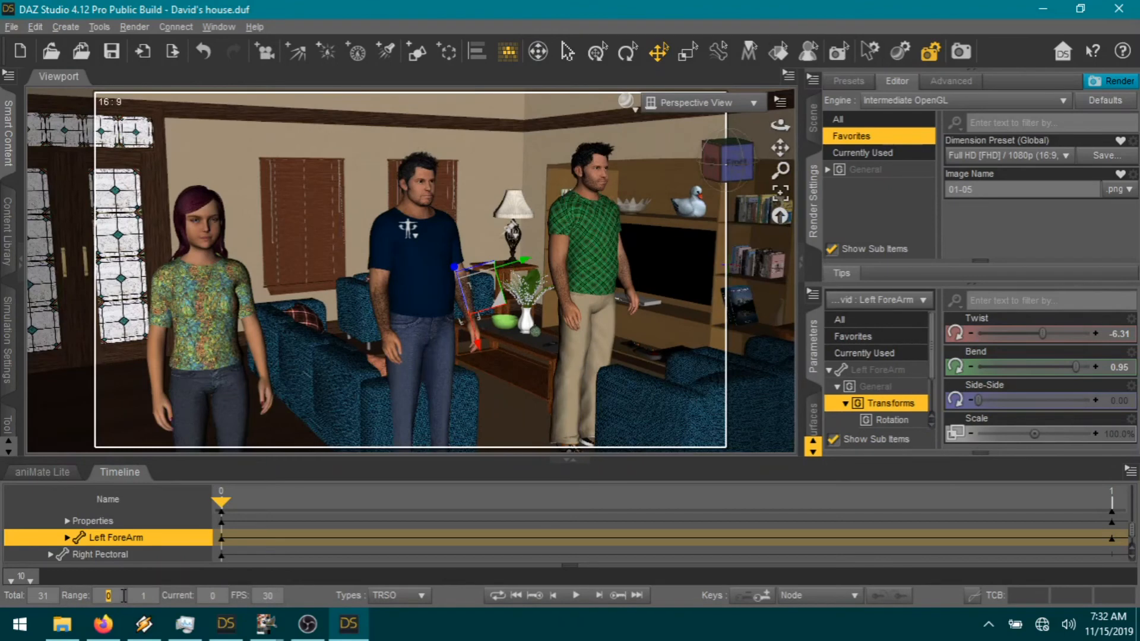
{"action": "type", "text": "1"}
{"action": "key", "text": "Return"}
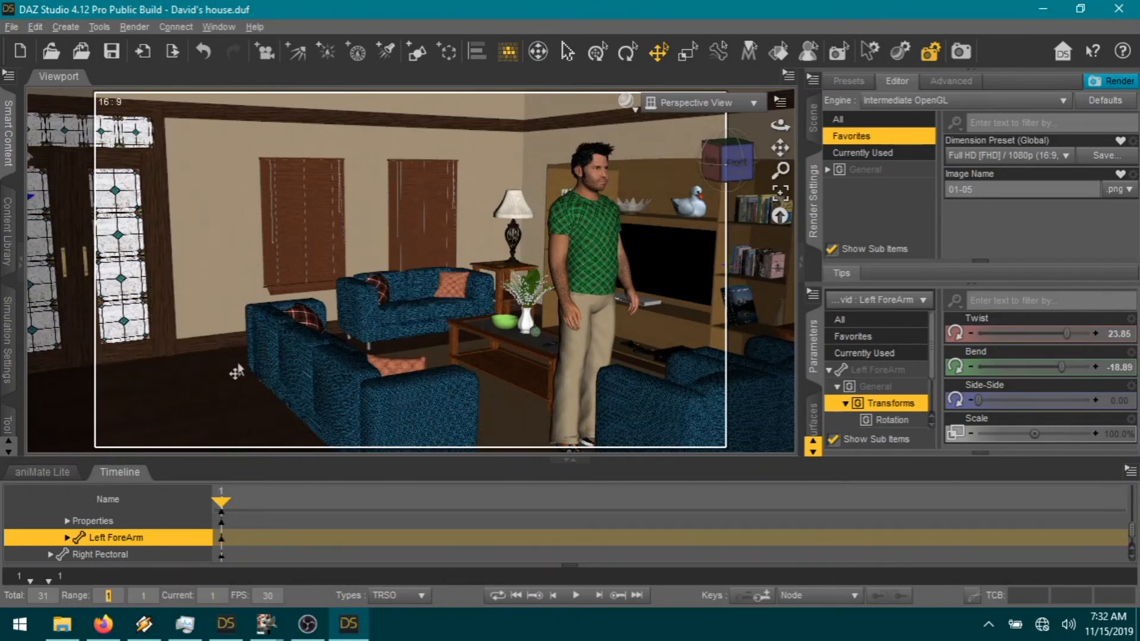
{"action": "left_click", "coordinate": [592, 291]}
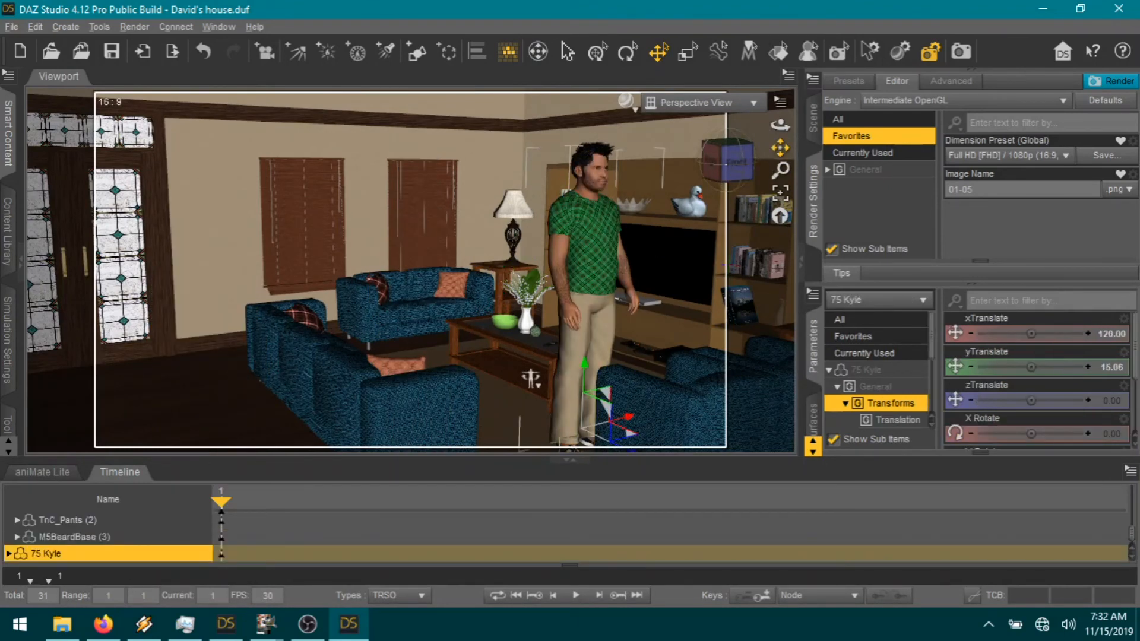
{"action": "left_click_drag", "start_coordinate": [780, 148], "coordinate": [769, 134]}
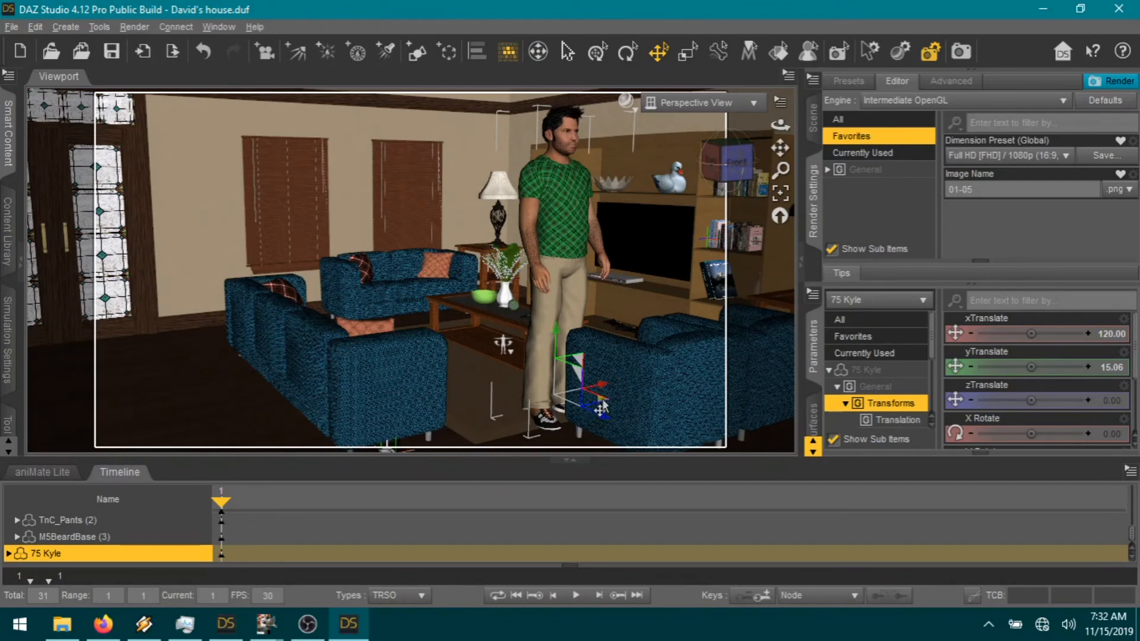
{"action": "left_click_drag", "start_coordinate": [464, 396], "coordinate": [10, 300]}
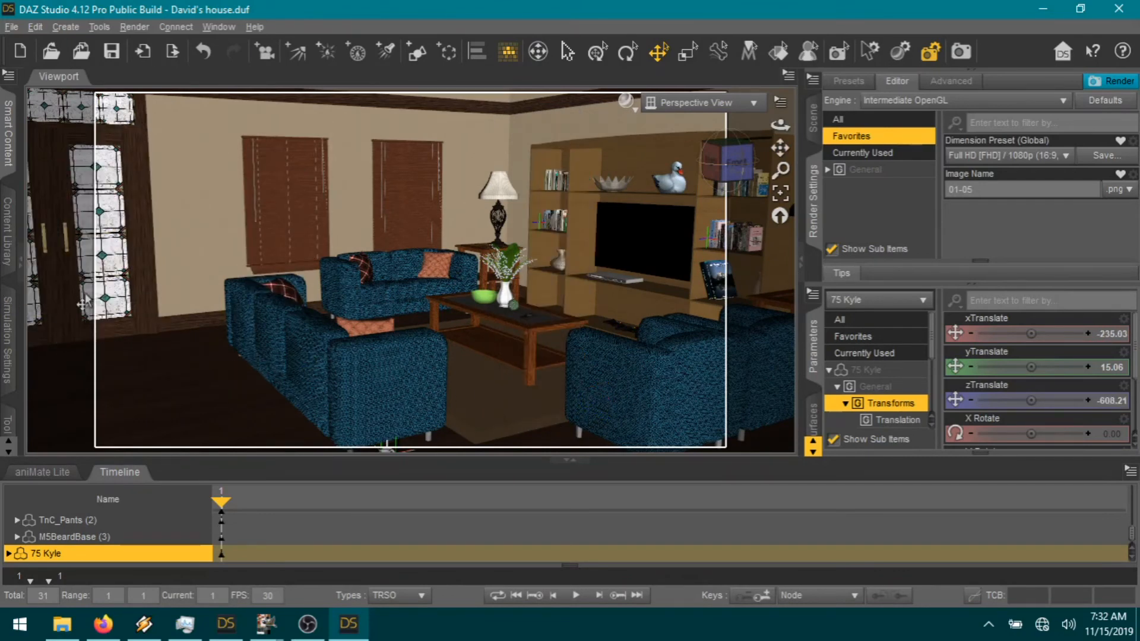
Step: Move Kyle across the yard onto the sidewalk beside the smaller figure and green bin
{"action": "left_click", "coordinate": [779, 196]}
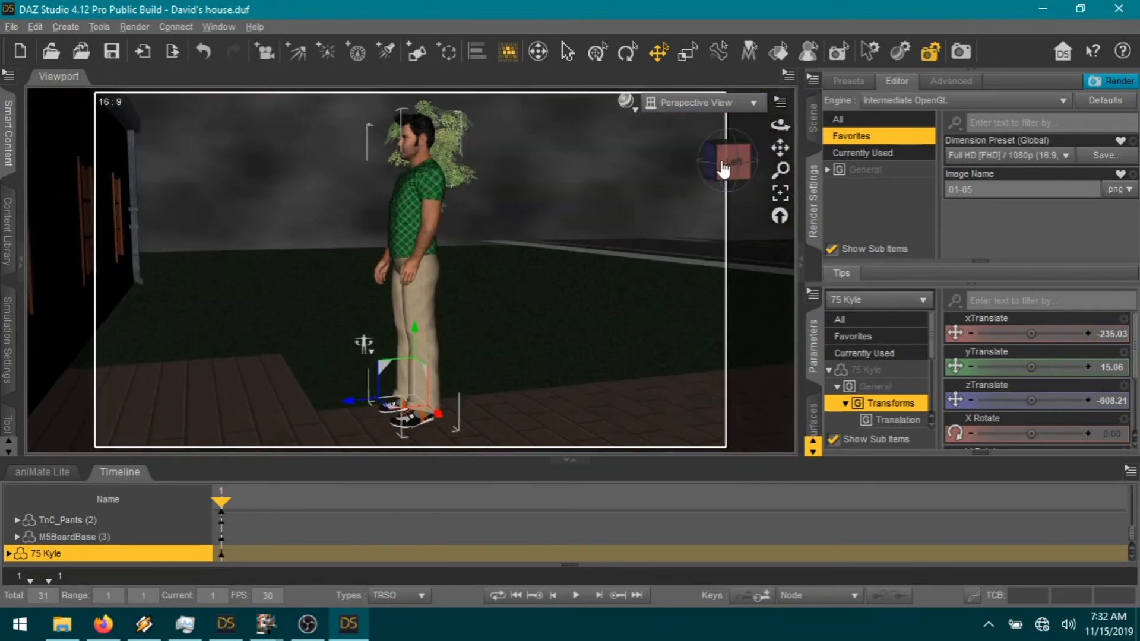
{"action": "left_click_drag", "start_coordinate": [780, 148], "coordinate": [567, 104]}
{"action": "scroll", "coordinate": [500, 350], "scroll_direction": "down", "scroll_amount": 3}
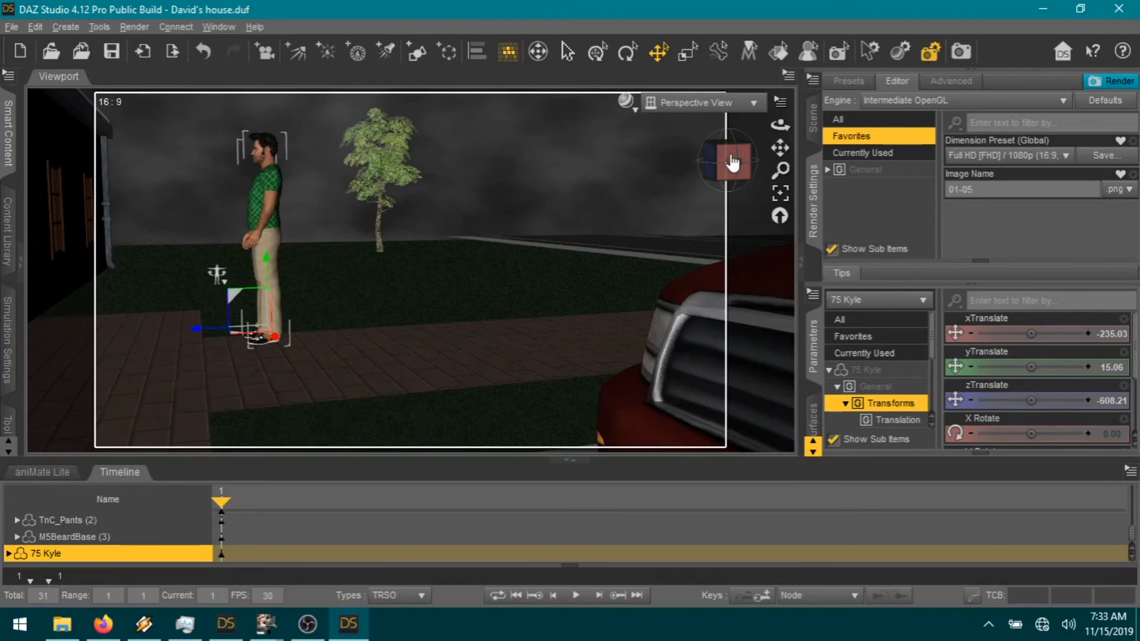
{"action": "left_click", "coordinate": [733, 167]}
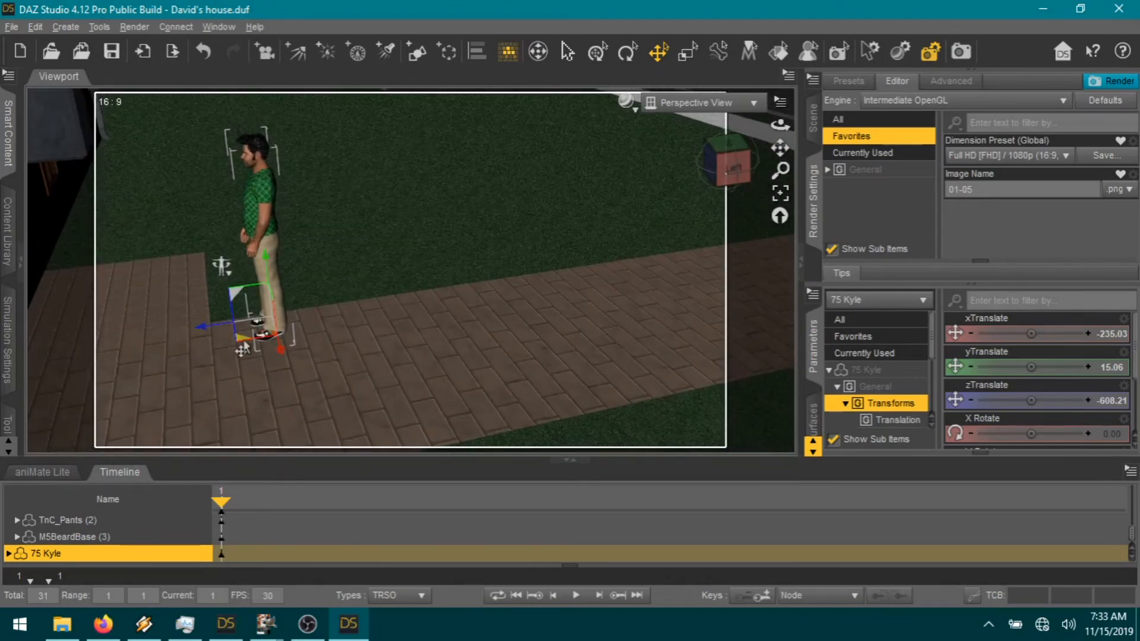
{"action": "left_click_drag", "start_coordinate": [246, 346], "coordinate": [673, 273]}
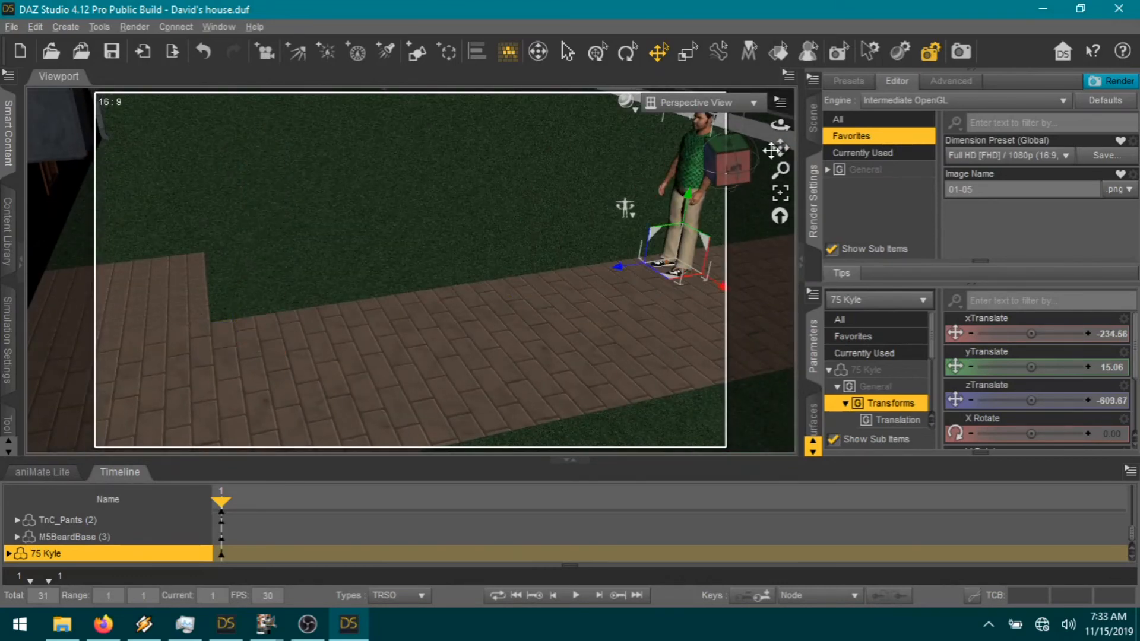
{"action": "left_click_drag", "start_coordinate": [780, 148], "coordinate": [695, 170]}
{"action": "left_click_drag", "start_coordinate": [542, 226], "coordinate": [260, 294]}
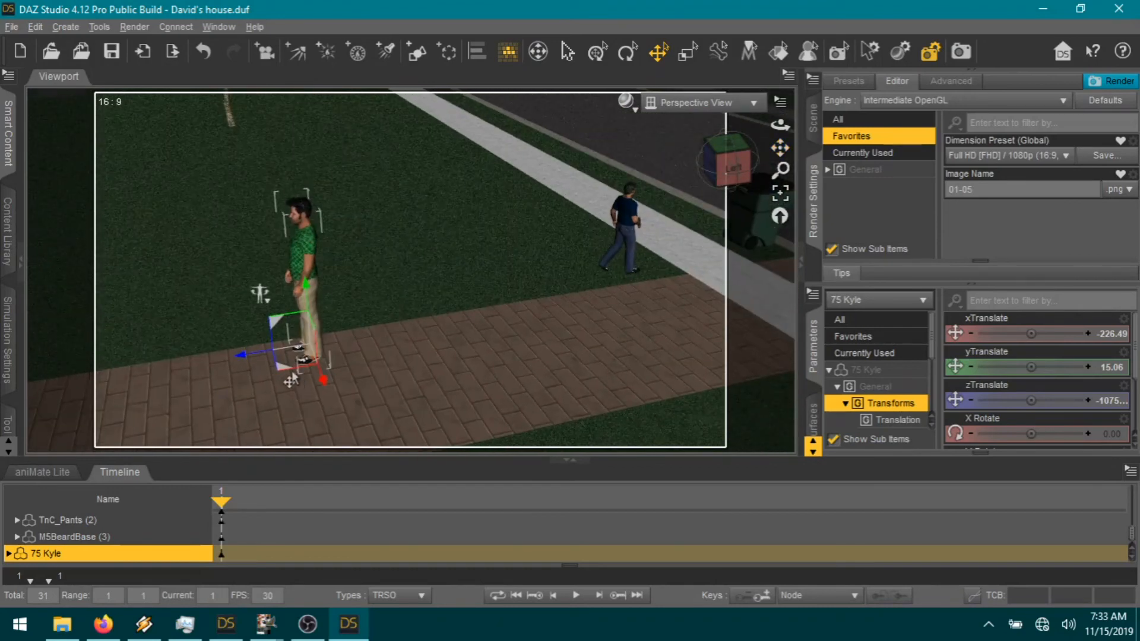
{"action": "left_click_drag", "start_coordinate": [291, 380], "coordinate": [666, 217]}
{"action": "left_click", "coordinate": [781, 195]}
{"action": "left_click_drag", "start_coordinate": [735, 172], "coordinate": [653, 165]}
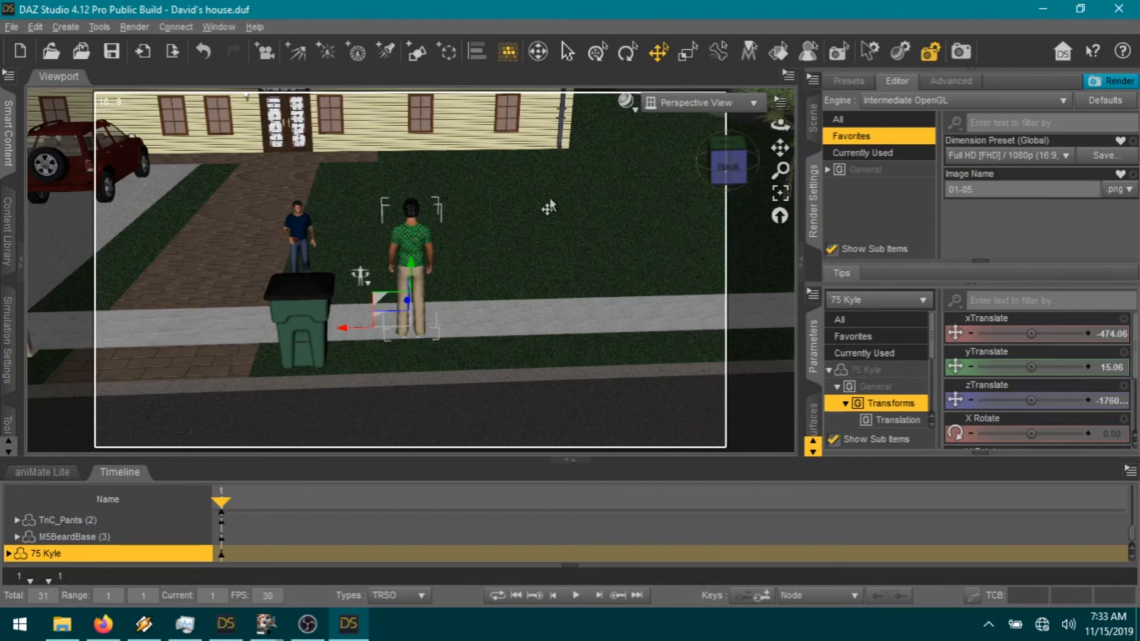
{"action": "scroll", "coordinate": [585, 206], "scroll_direction": "up", "scroll_amount": 4}
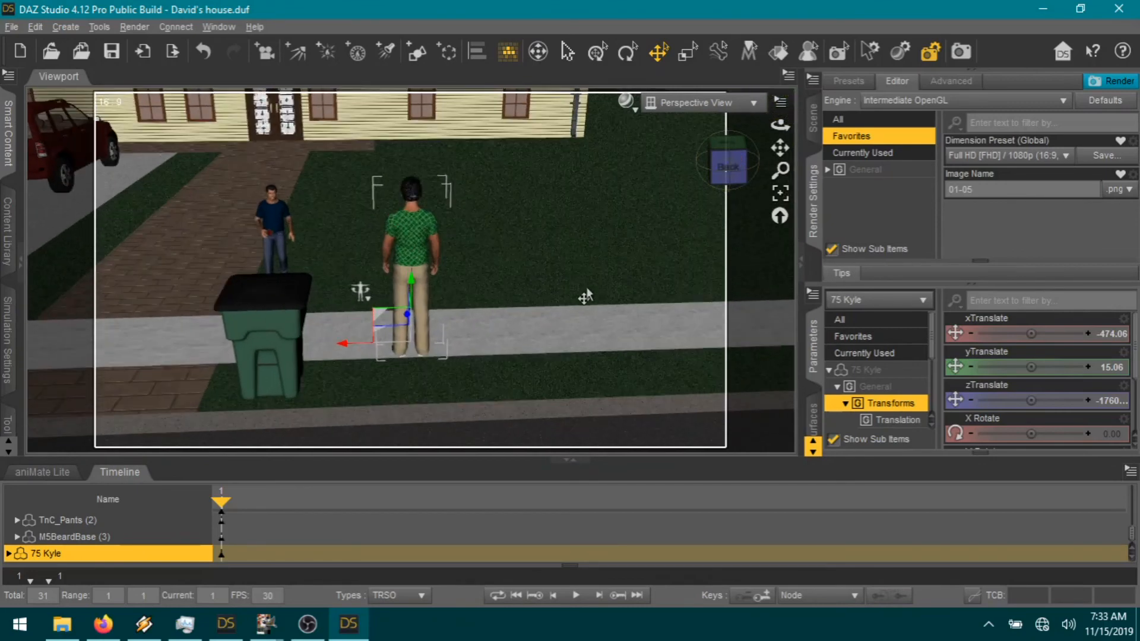
{"action": "scroll", "coordinate": [1112, 393], "scroll_direction": "down", "scroll_amount": 3}
Step: Turn Kyle to Y Rotate 90, then move 72 David onto the sidewalk facing him
{"action": "left_click", "coordinate": [1118, 370]}
{"action": "type", "text": "90"}
{"action": "key", "text": "Return"}
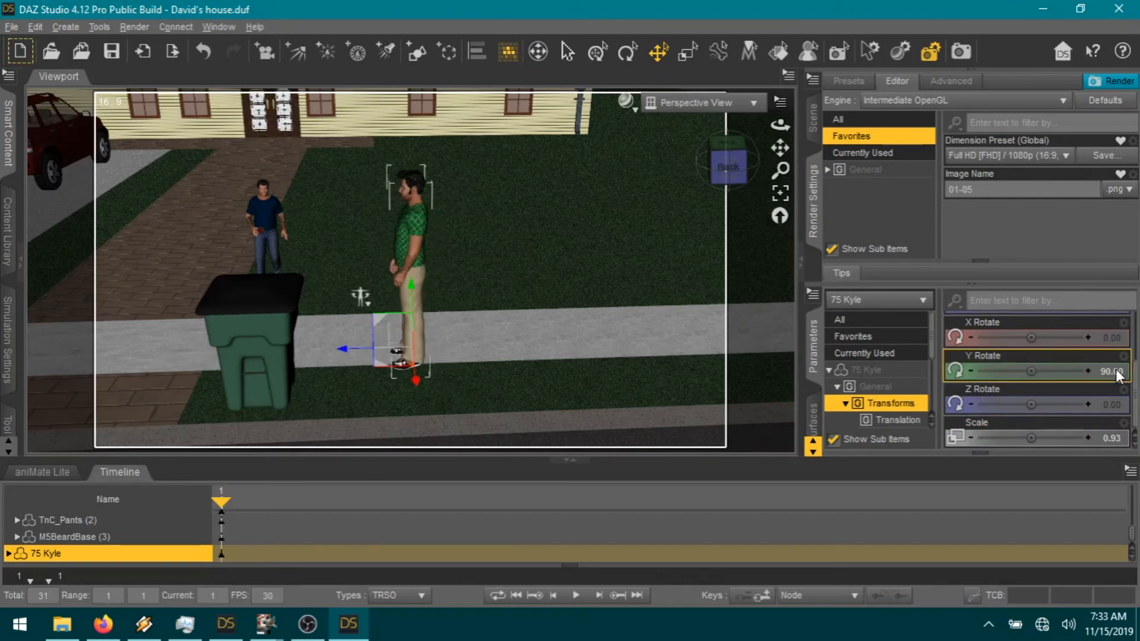
{"action": "left_click_drag", "start_coordinate": [376, 373], "coordinate": [392, 360]}
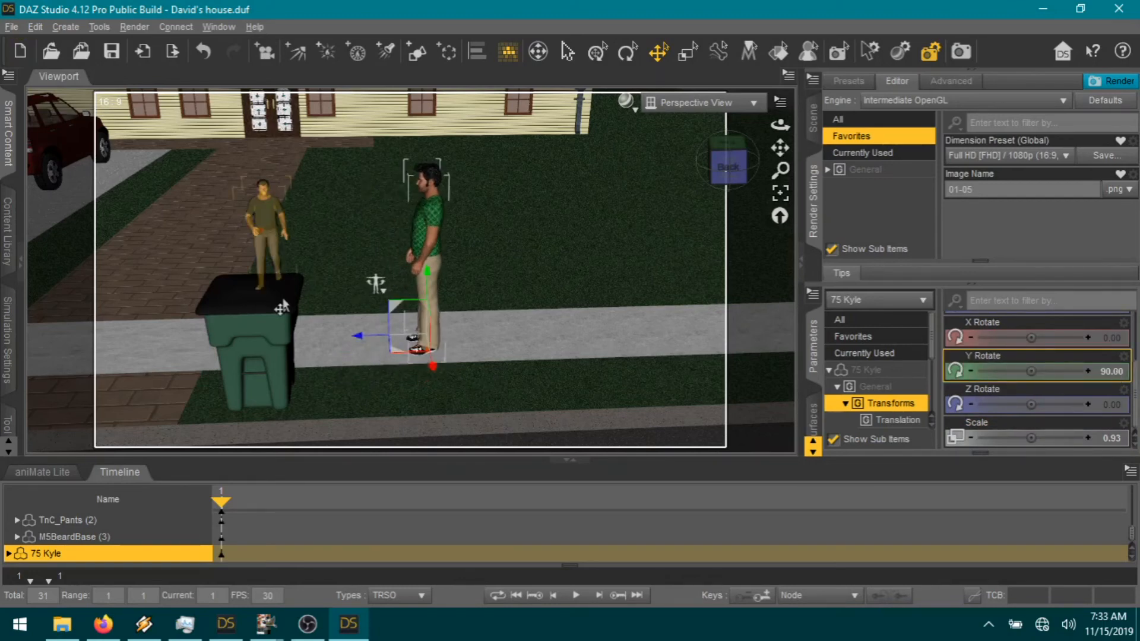
{"action": "left_click", "coordinate": [275, 240]}
{"action": "left_click_drag", "start_coordinate": [327, 315], "coordinate": [383, 365]}
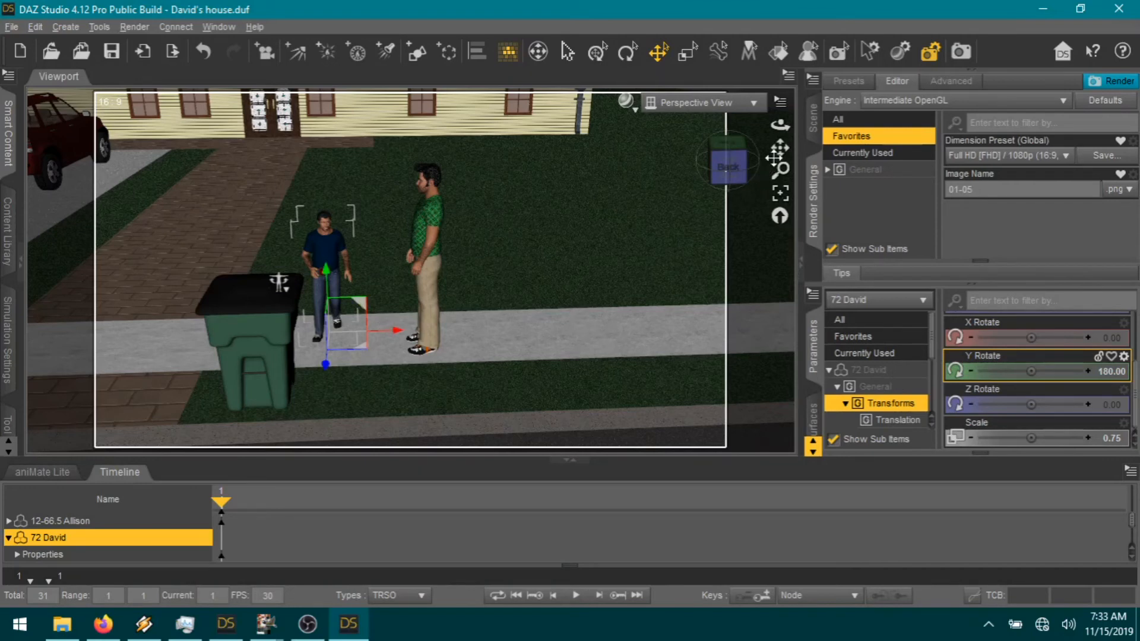
Step: Lower David's Y rotation slightly, bend his left thigh back and straighten his left shin
{"action": "left_click_drag", "start_coordinate": [780, 153], "coordinate": [698, 262]}
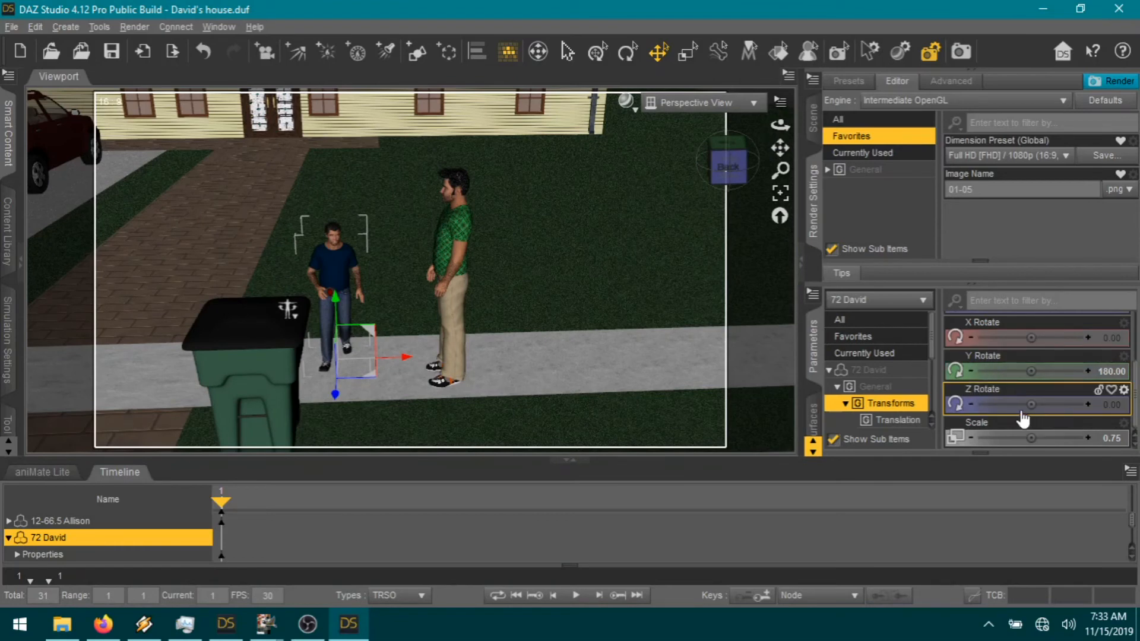
{"action": "left_click_drag", "start_coordinate": [1031, 371], "coordinate": [1002, 375]}
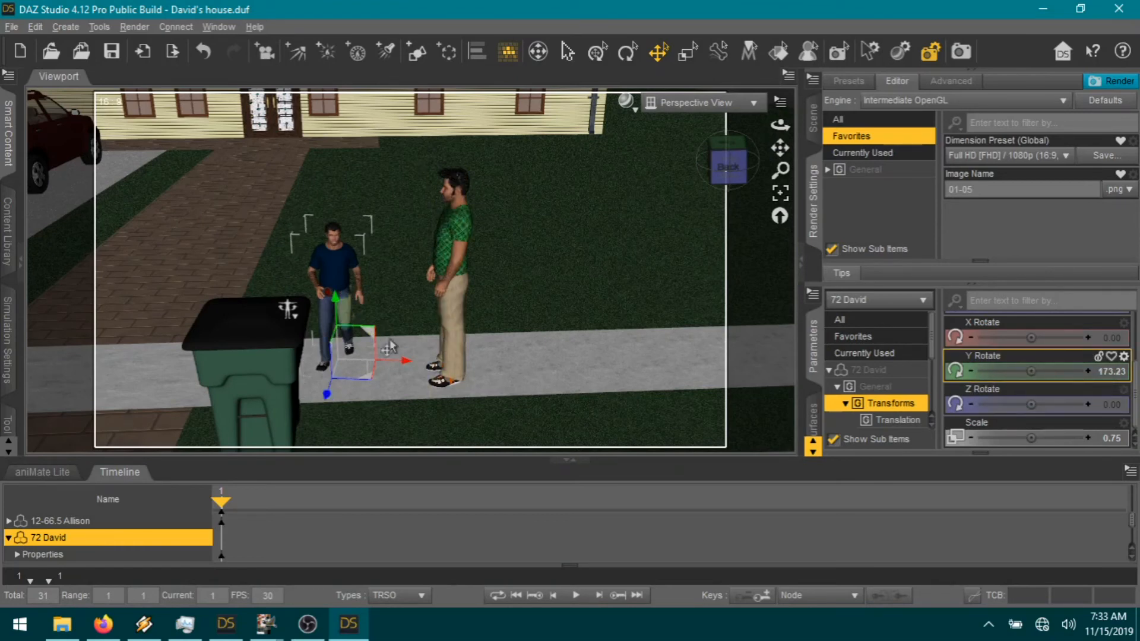
{"action": "left_click", "coordinate": [347, 307]}
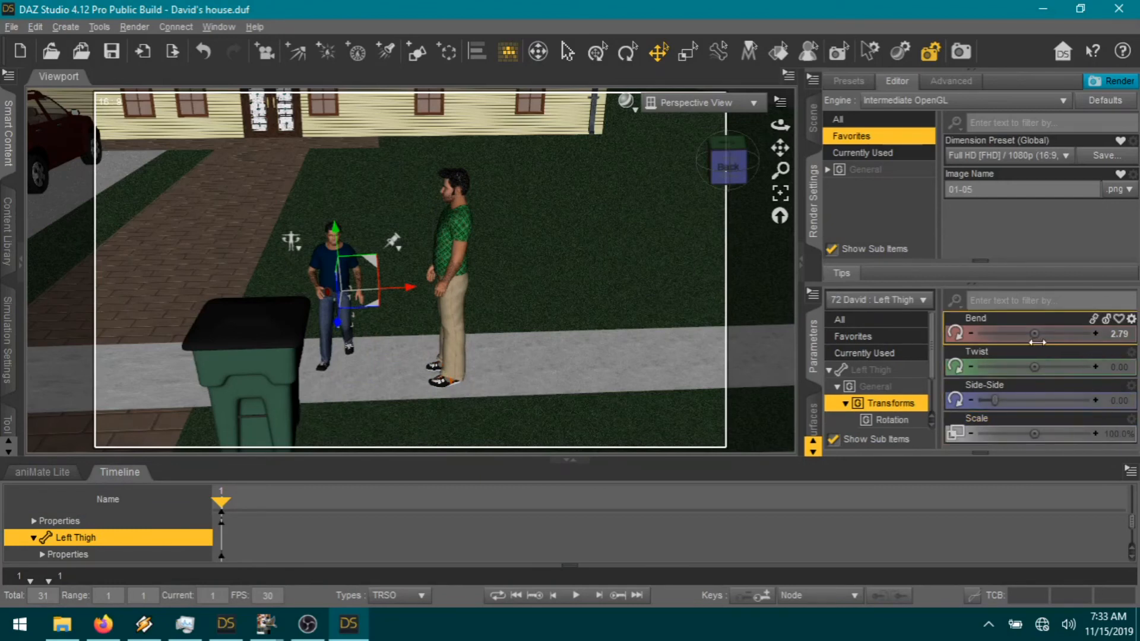
{"action": "left_click_drag", "start_coordinate": [1026, 334], "coordinate": [1019, 334]}
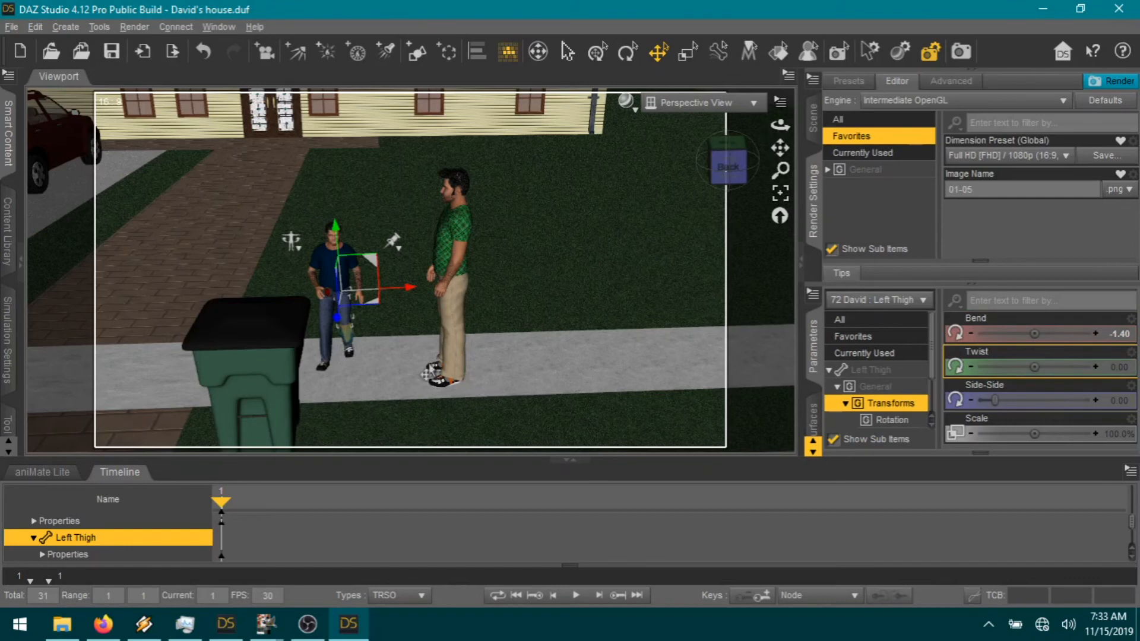
{"action": "left_click", "coordinate": [345, 341]}
{"action": "left_click_drag", "start_coordinate": [1010, 333], "coordinate": [986, 333]}
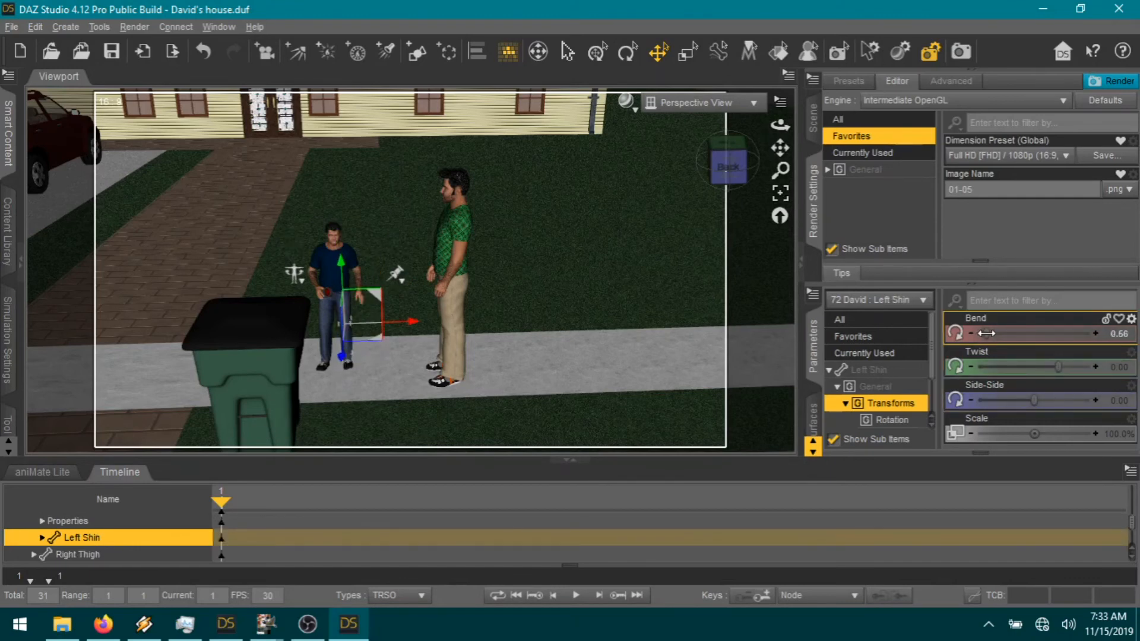
Step: Bend David's right thigh forward and right shin to 10.96, and swing his left shoulder back
{"action": "left_click", "coordinate": [325, 323]}
{"action": "left_click_drag", "start_coordinate": [1049, 334], "coordinate": [1069, 333]}
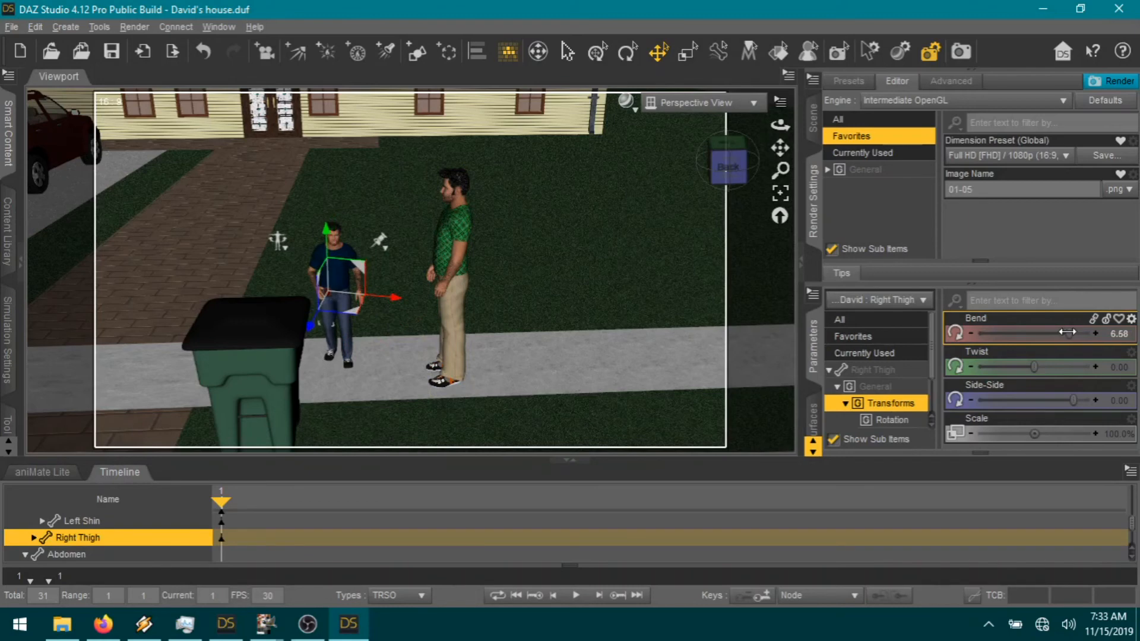
{"action": "left_click", "coordinate": [328, 344]}
{"action": "left_click_drag", "start_coordinate": [985, 333], "coordinate": [994, 330]}
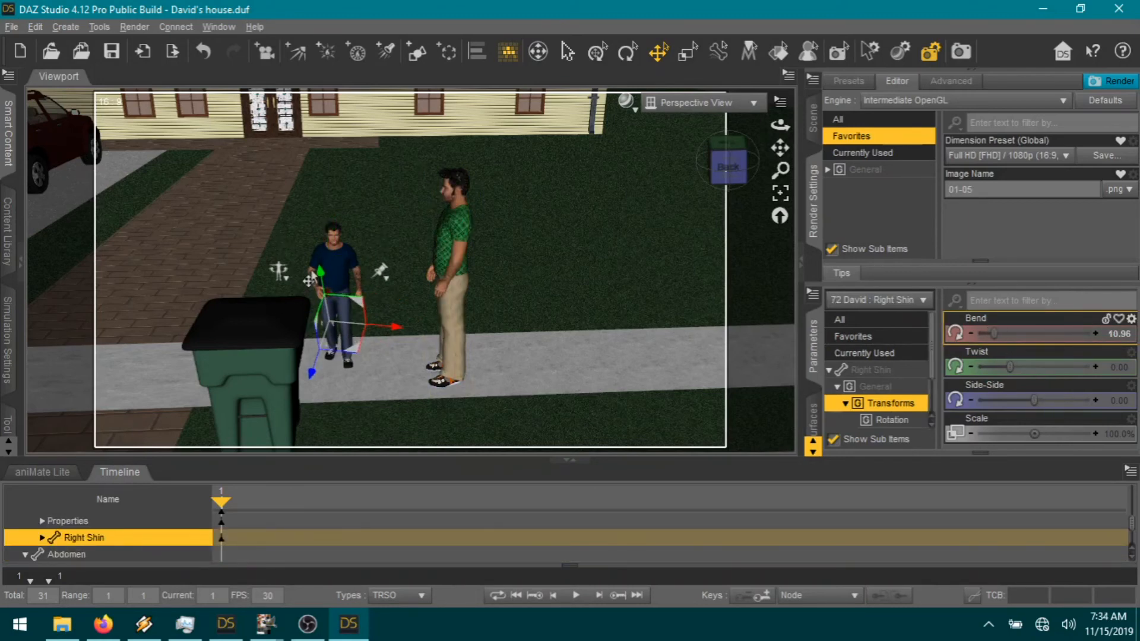
{"action": "left_click", "coordinate": [358, 282]}
{"action": "left_click_drag", "start_coordinate": [1068, 373], "coordinate": [1037, 366]}
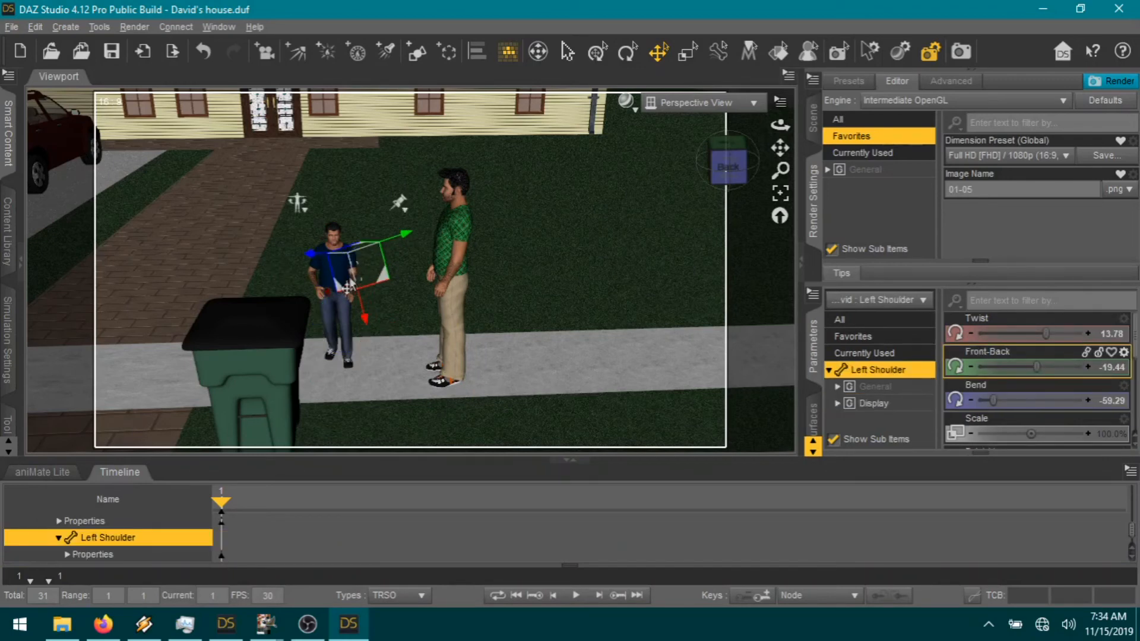
{"action": "left_click", "coordinate": [332, 239]}
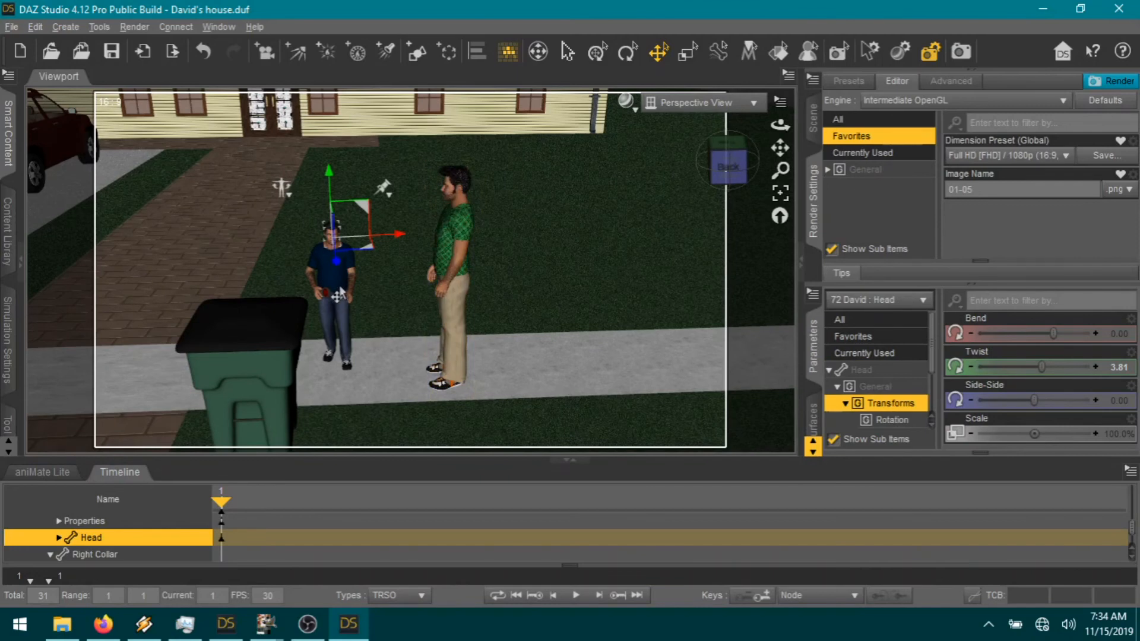
{"action": "left_click", "coordinate": [330, 321]}
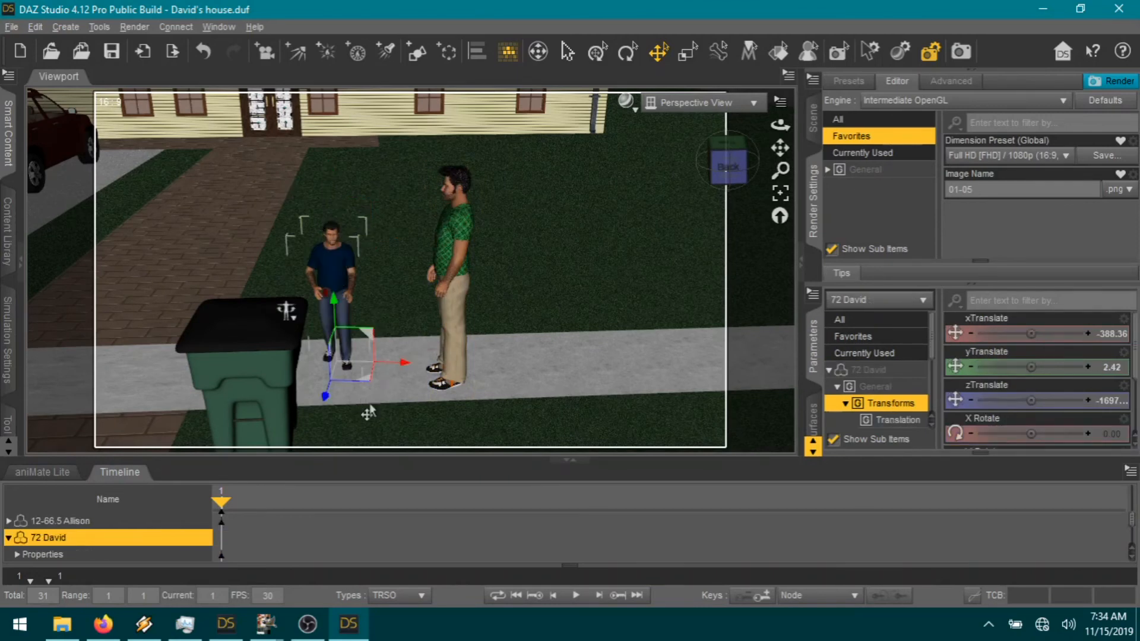
Step: Move David to the near side of the green bin and turn him toward it, Y Rotate about 250
{"action": "left_click_drag", "start_coordinate": [781, 147], "coordinate": [812, 94]}
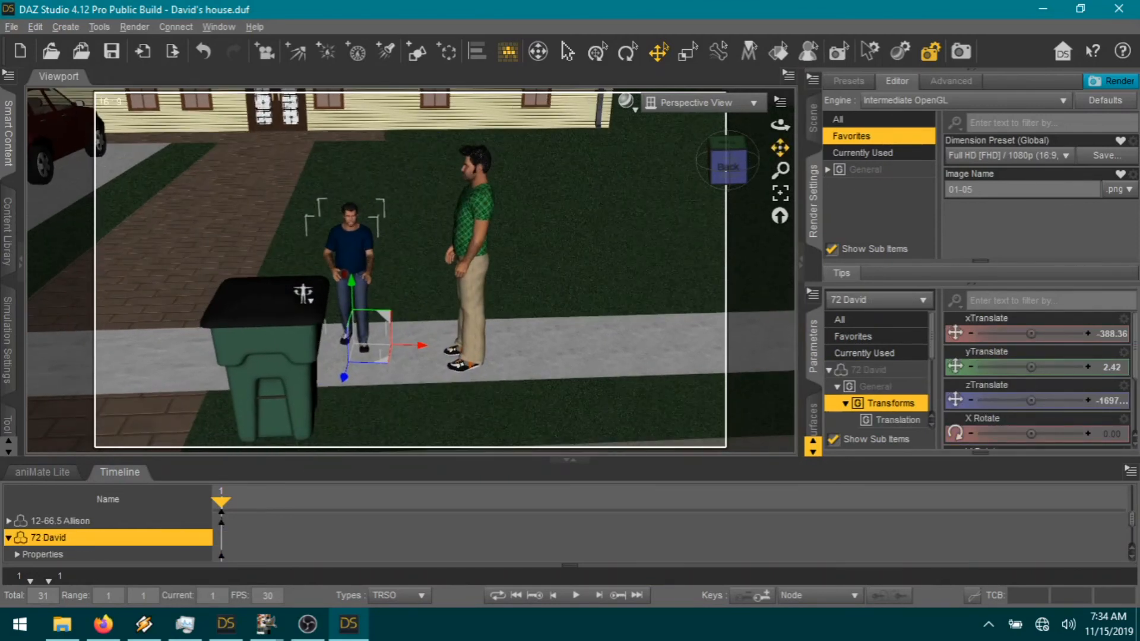
{"action": "scroll", "coordinate": [579, 336], "scroll_direction": "down", "scroll_amount": 1}
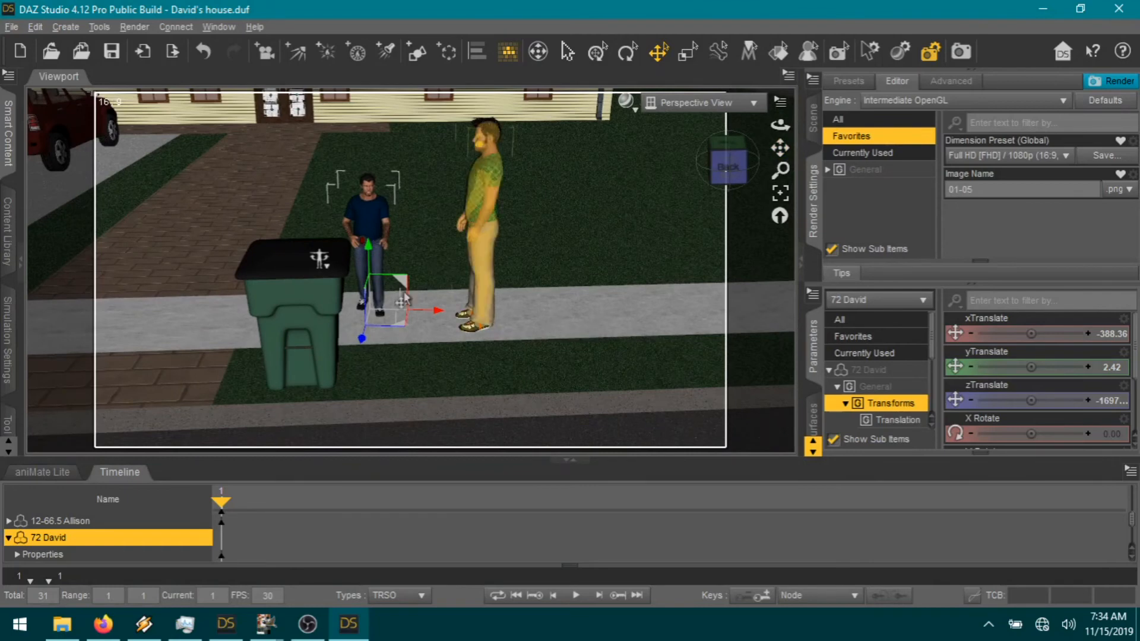
{"action": "left_click_drag", "start_coordinate": [401, 337], "coordinate": [245, 394]}
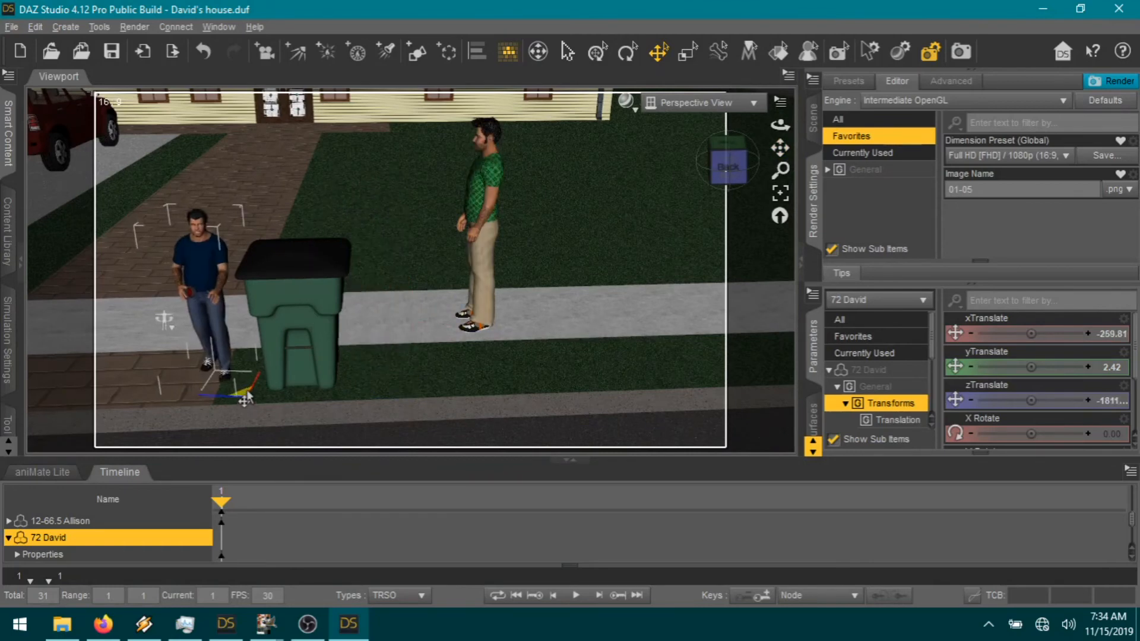
{"action": "scroll", "coordinate": [1036, 448], "scroll_direction": "down", "scroll_amount": 1}
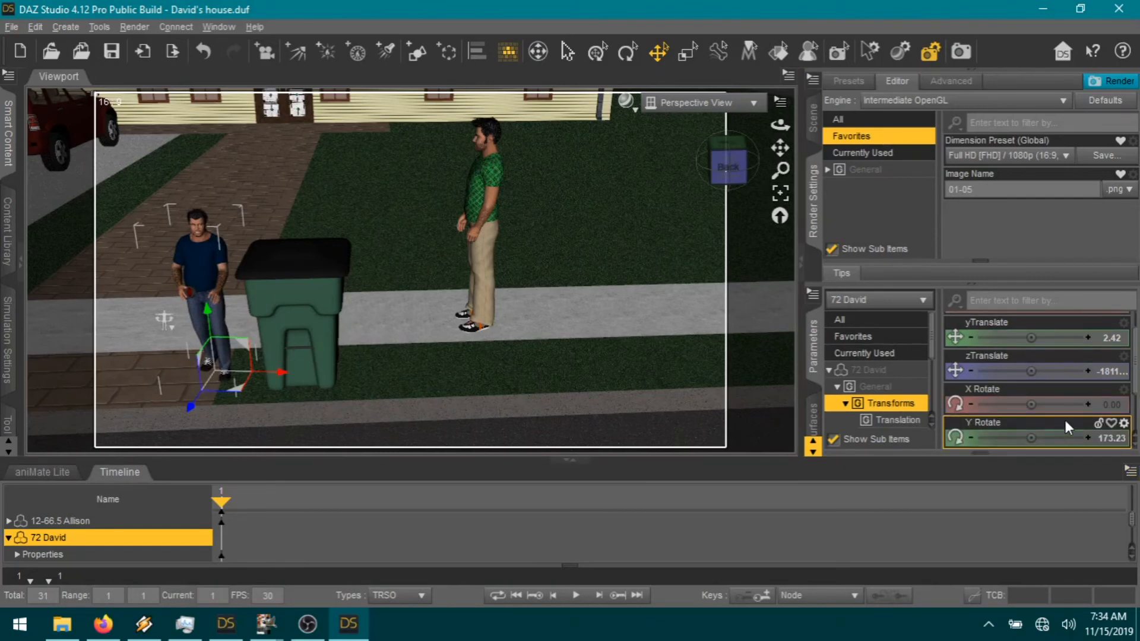
{"action": "left_click_drag", "start_coordinate": [1031, 438], "coordinate": [1058, 438]}
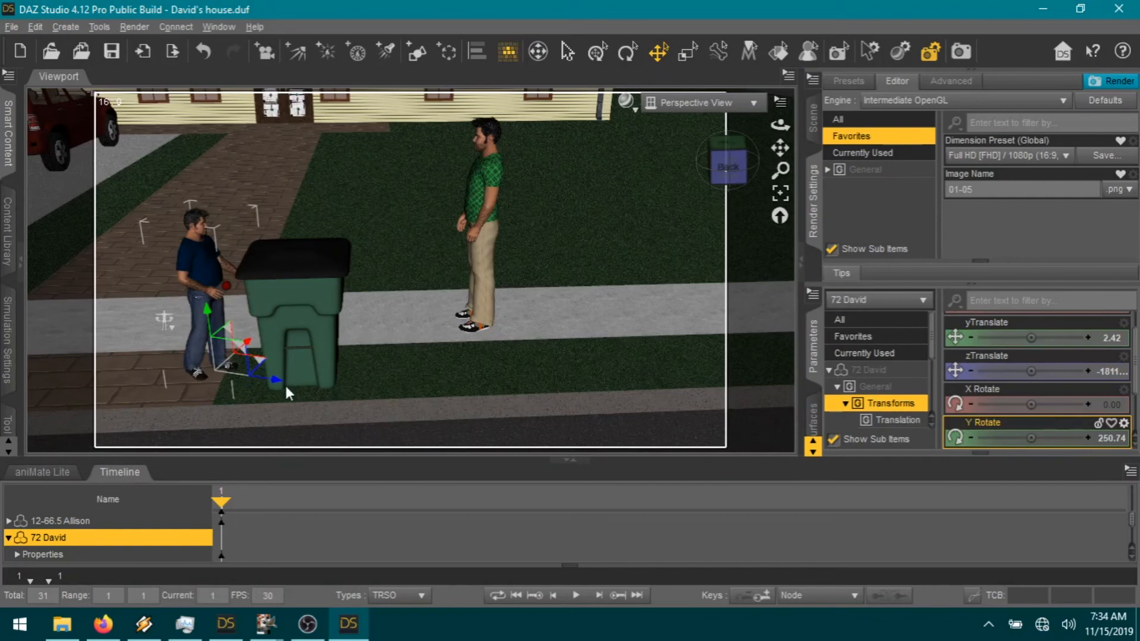
{"action": "left_click_drag", "start_coordinate": [264, 370], "coordinate": [223, 327]}
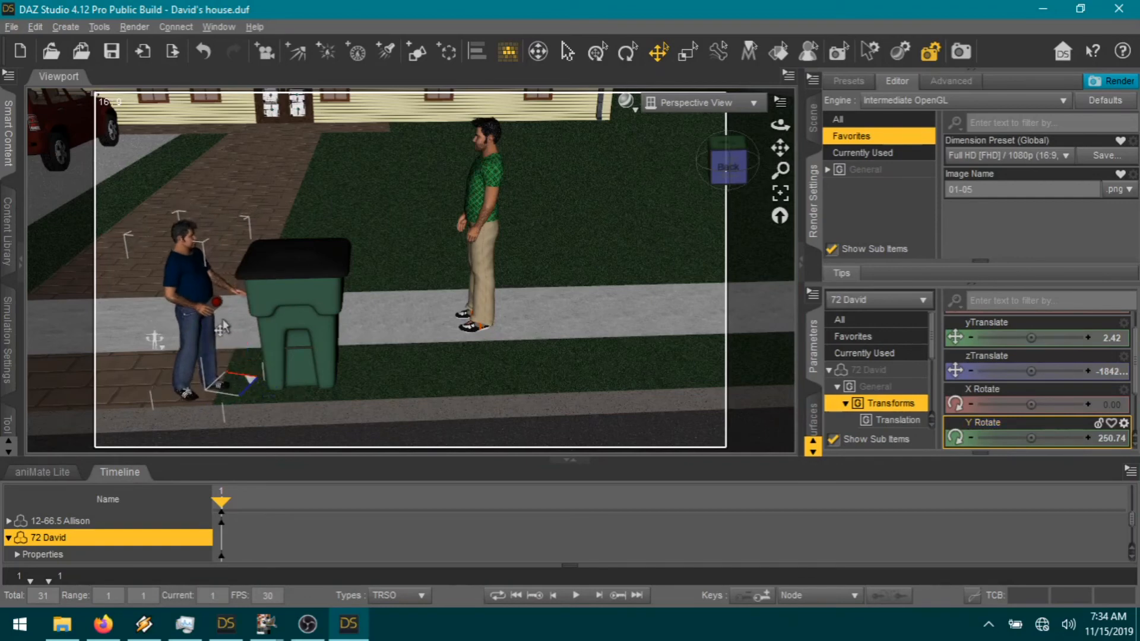
{"action": "left_click", "coordinate": [211, 276]}
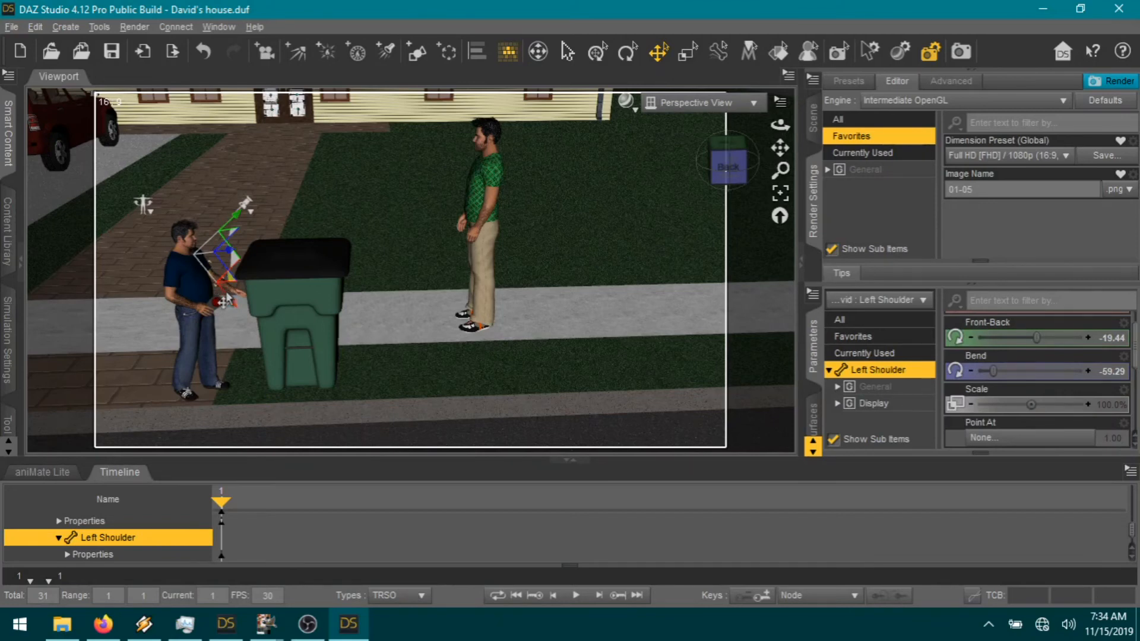
Step: Bend David's left forearm to -47.78 and frame the view on the arm
{"action": "left_click", "coordinate": [191, 313]}
{"action": "left_click", "coordinate": [222, 288]}
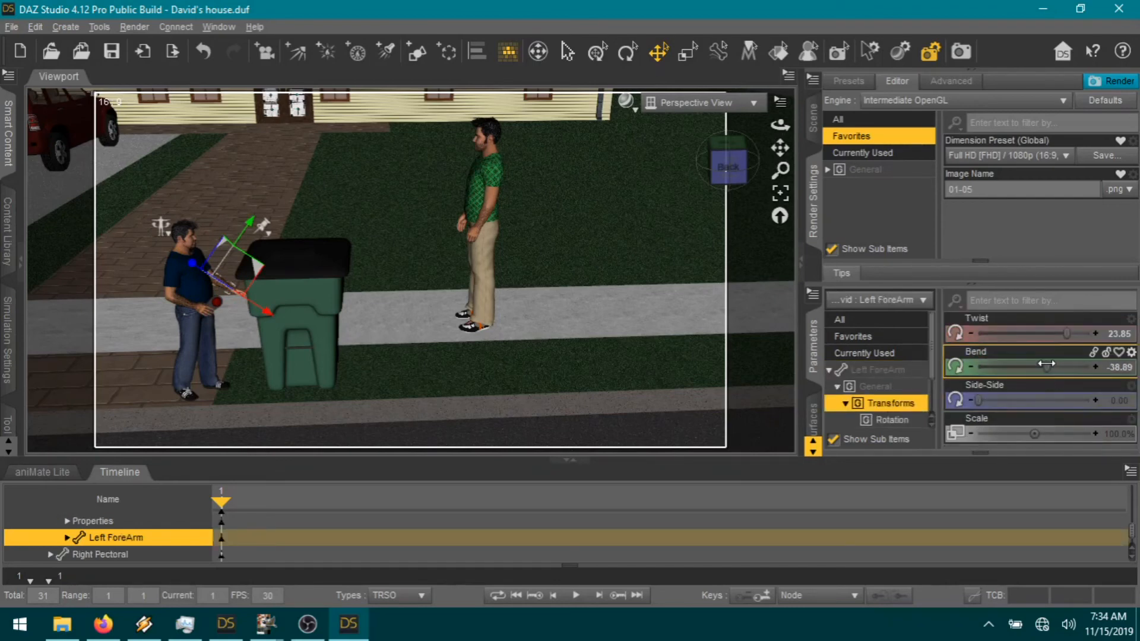
{"action": "left_click_drag", "start_coordinate": [1062, 367], "coordinate": [1040, 359]}
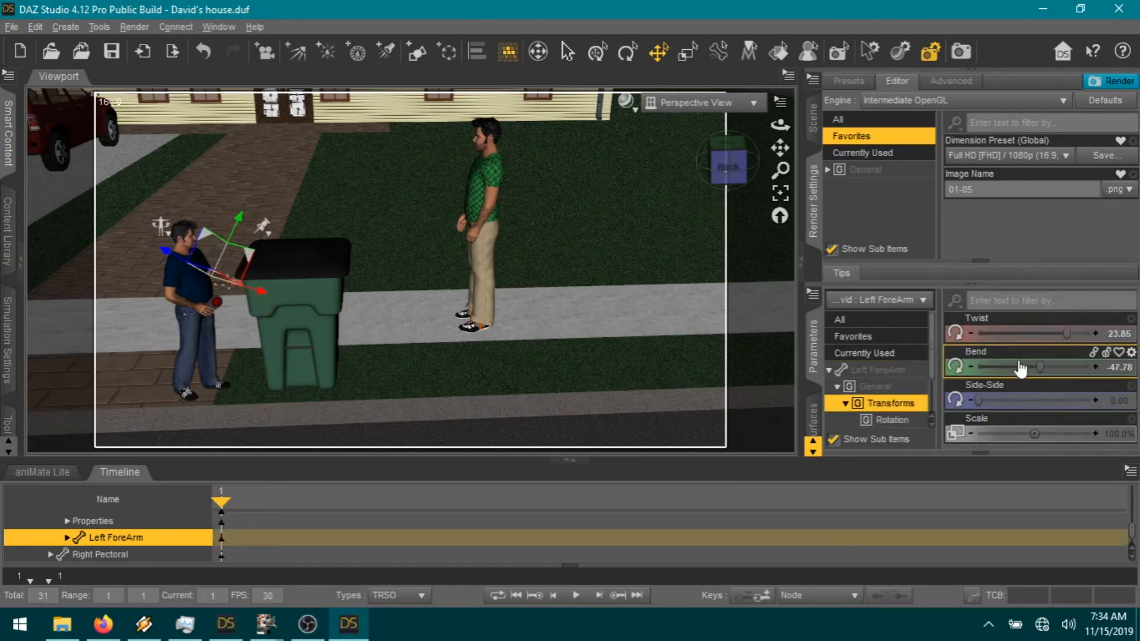
{"action": "left_click", "coordinate": [780, 195]}
{"action": "scroll", "coordinate": [692, 364], "scroll_direction": "down", "scroll_amount": 4}
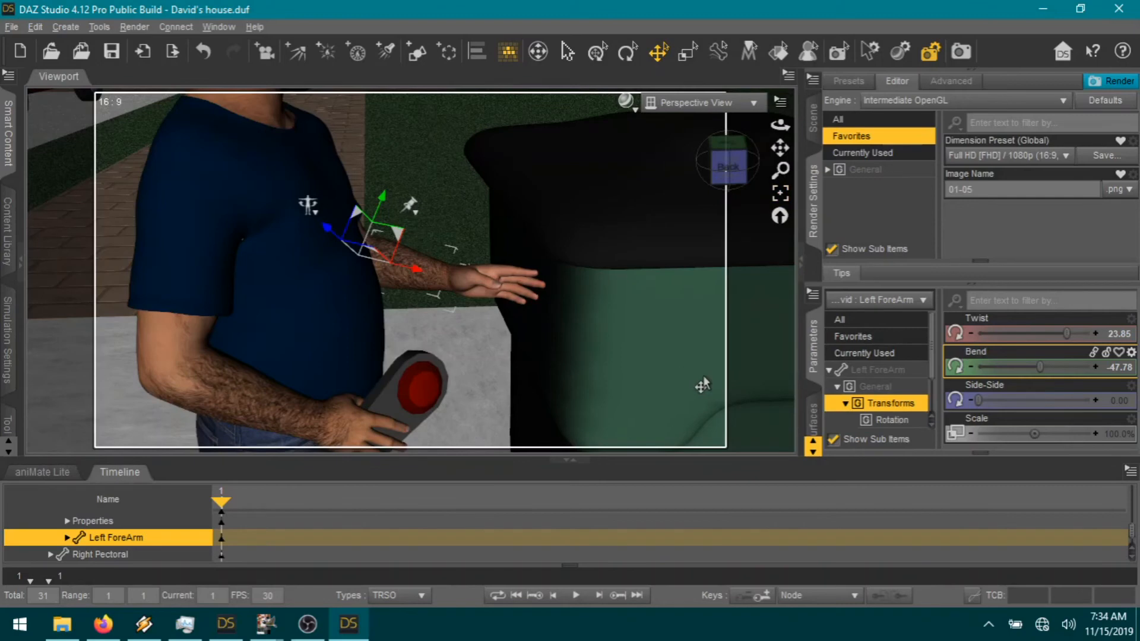
{"action": "left_click_drag", "start_coordinate": [729, 168], "coordinate": [725, 185]}
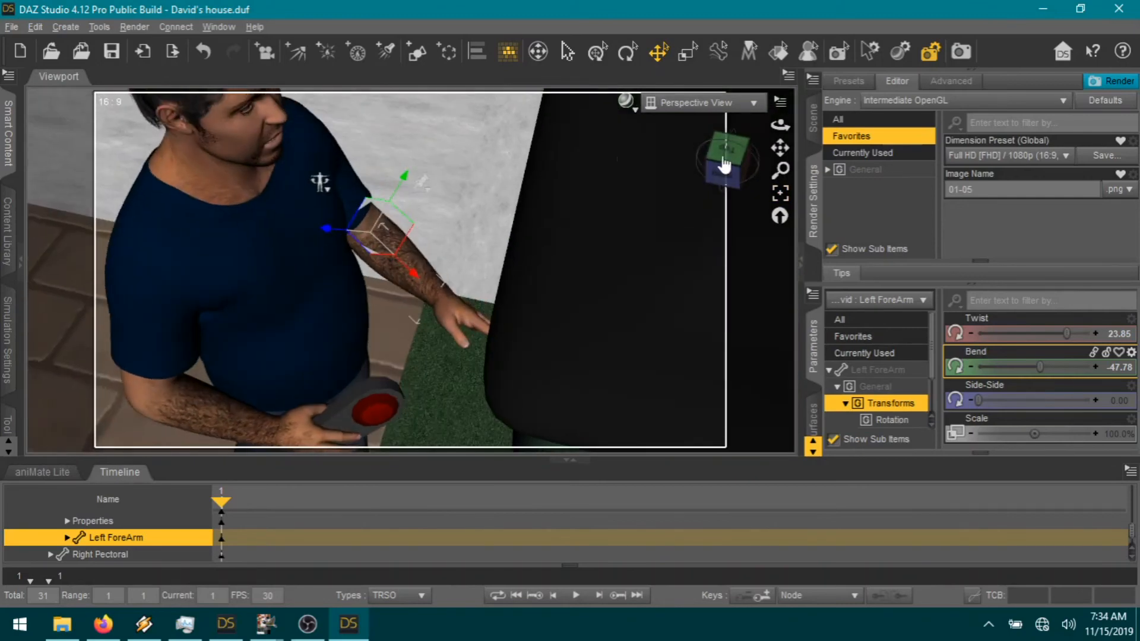
Step: Reduce the left shoulder twist to 3.25 and ease its bend. Bend the forearm to -70 with a 55 twist
{"action": "left_click", "coordinate": [350, 221]}
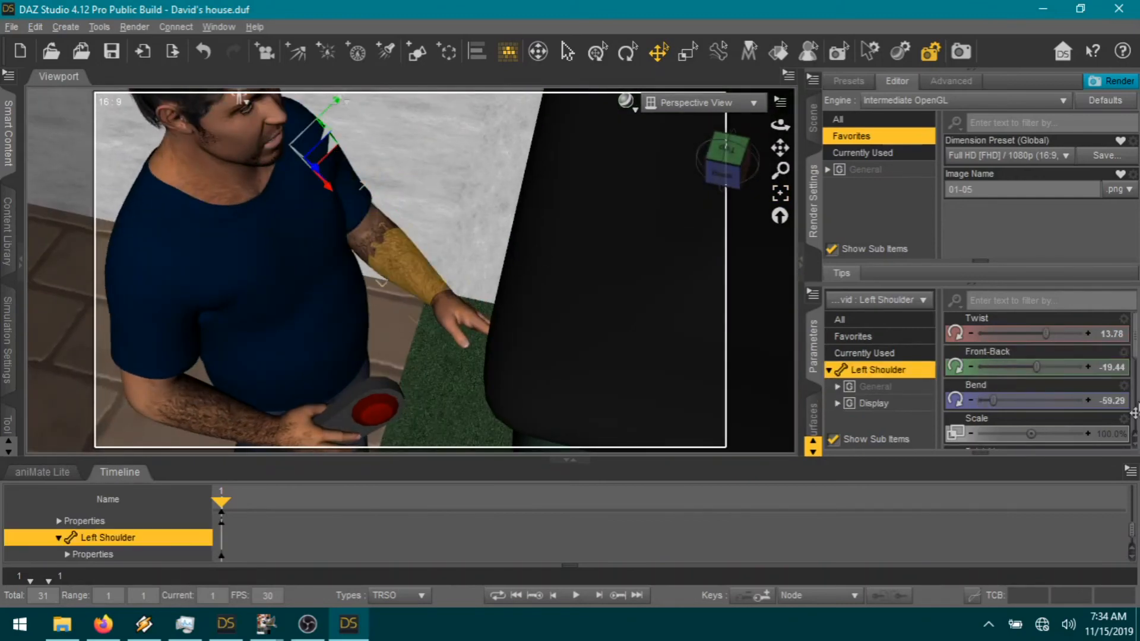
{"action": "left_click_drag", "start_coordinate": [1046, 334], "coordinate": [1037, 333]}
{"action": "left_click_drag", "start_coordinate": [993, 401], "coordinate": [1004, 400]}
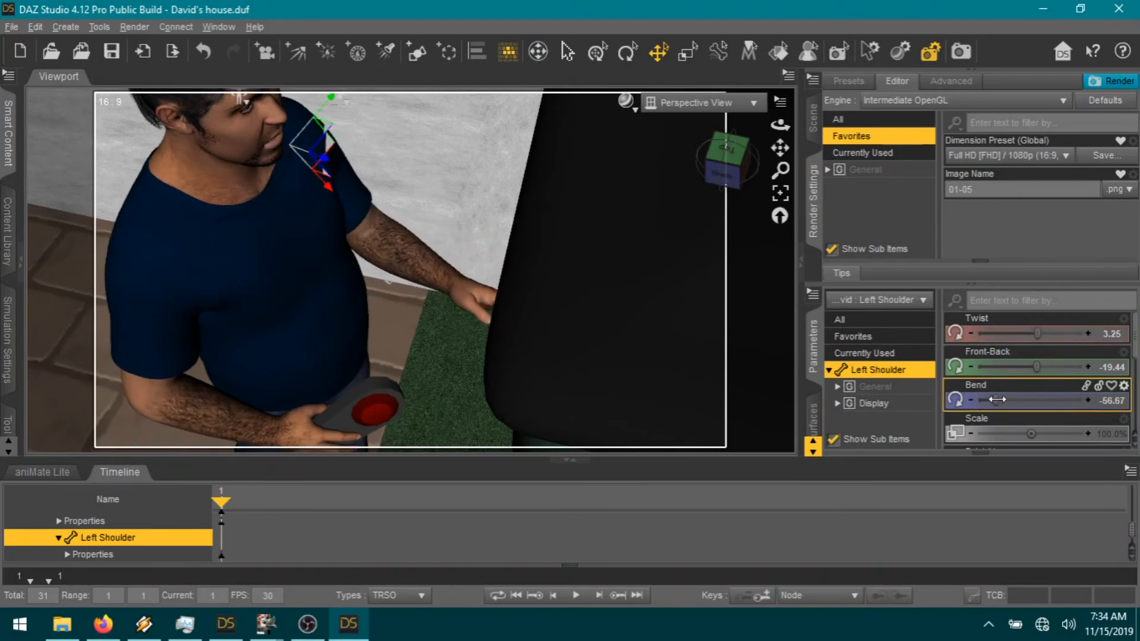
{"action": "left_click", "coordinate": [436, 250]}
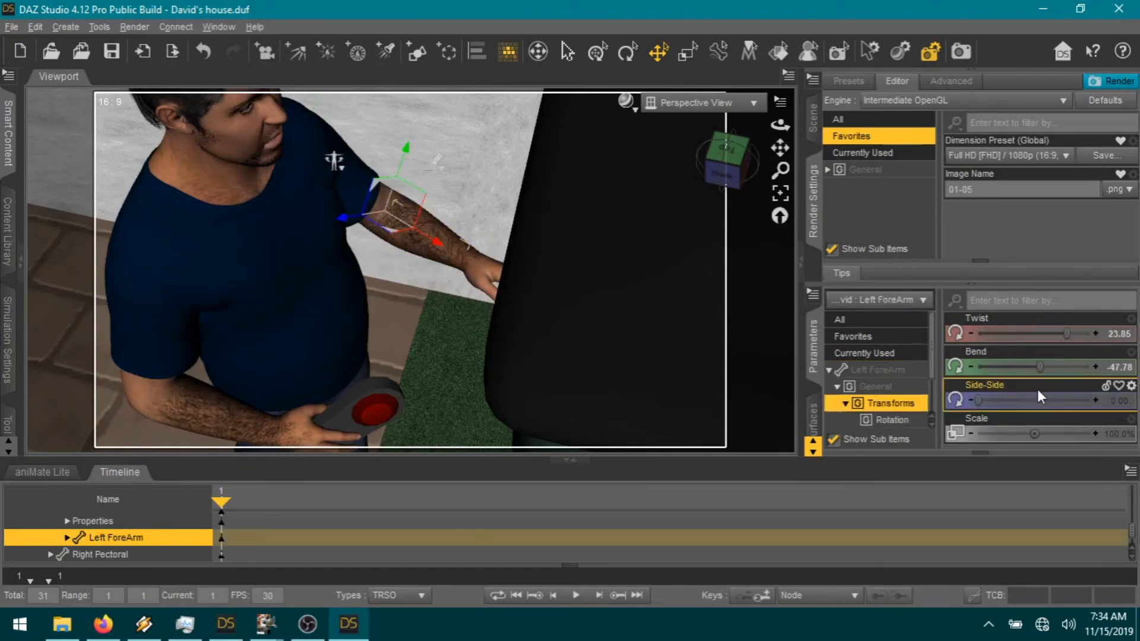
{"action": "left_click_drag", "start_coordinate": [1040, 368], "coordinate": [1022, 368]}
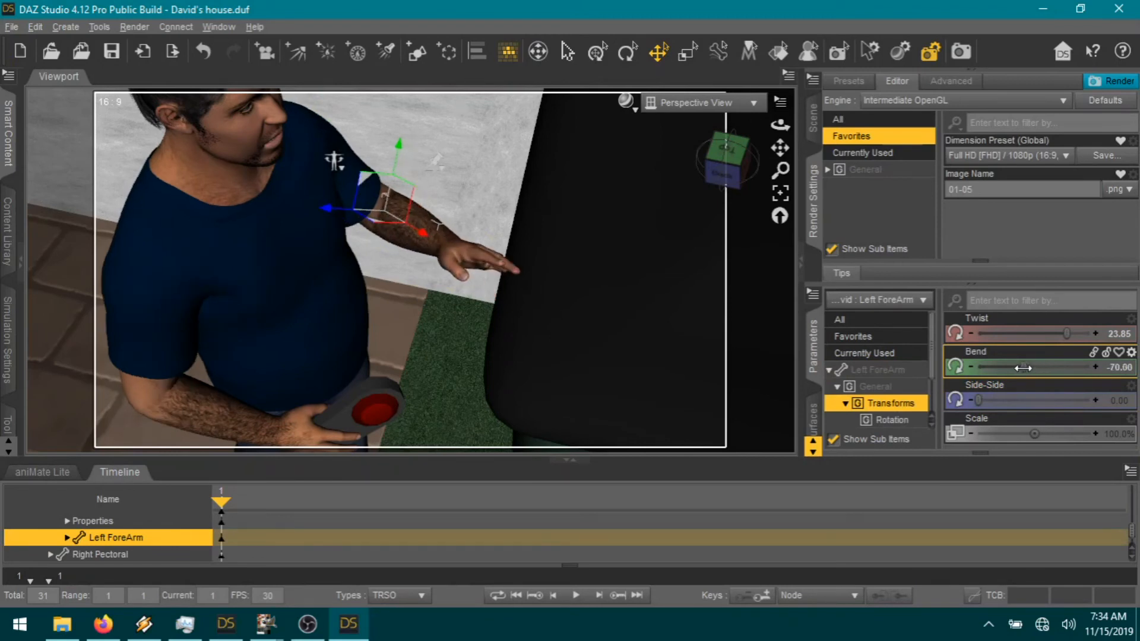
{"action": "left_click_drag", "start_coordinate": [1066, 336], "coordinate": [1118, 347]}
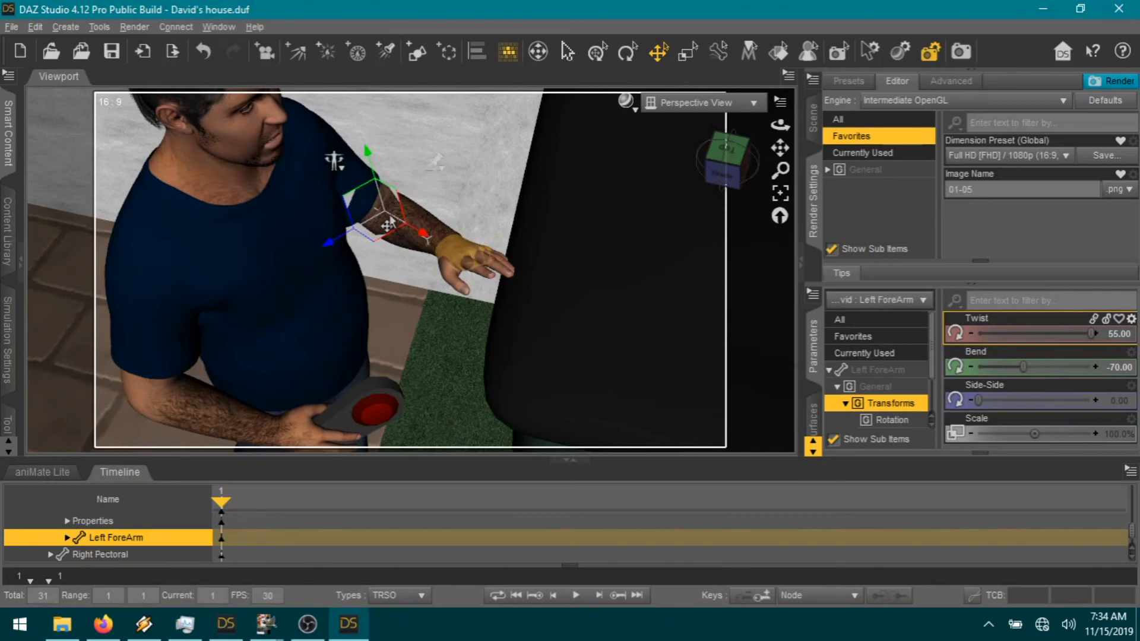
{"action": "left_click", "coordinate": [332, 162]}
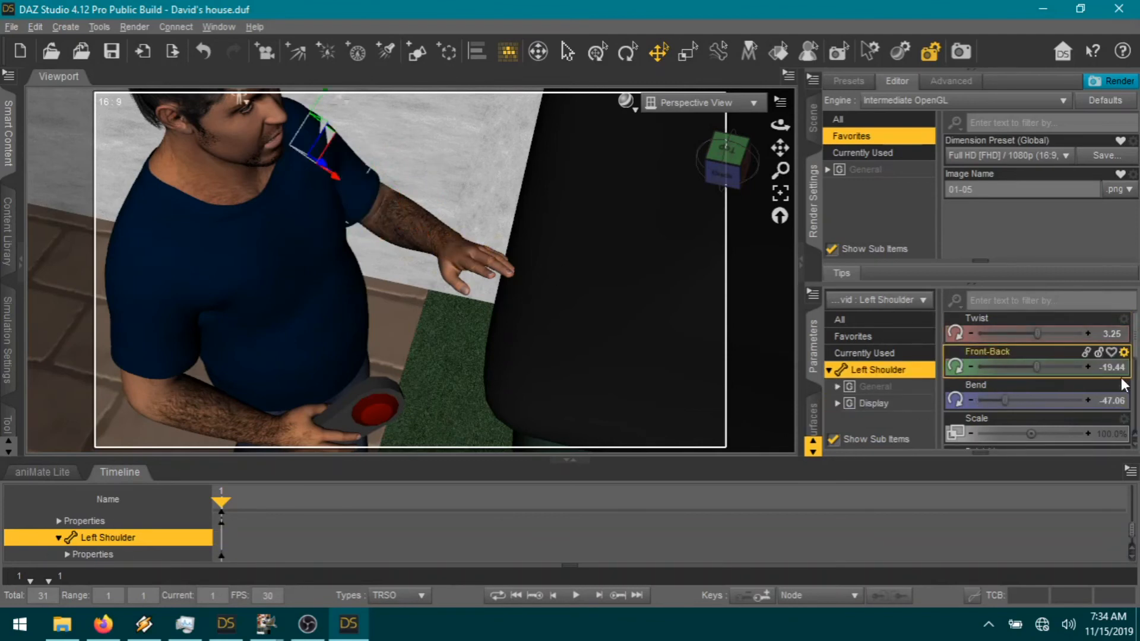
{"action": "left_click_drag", "start_coordinate": [1038, 367], "coordinate": [1024, 332]}
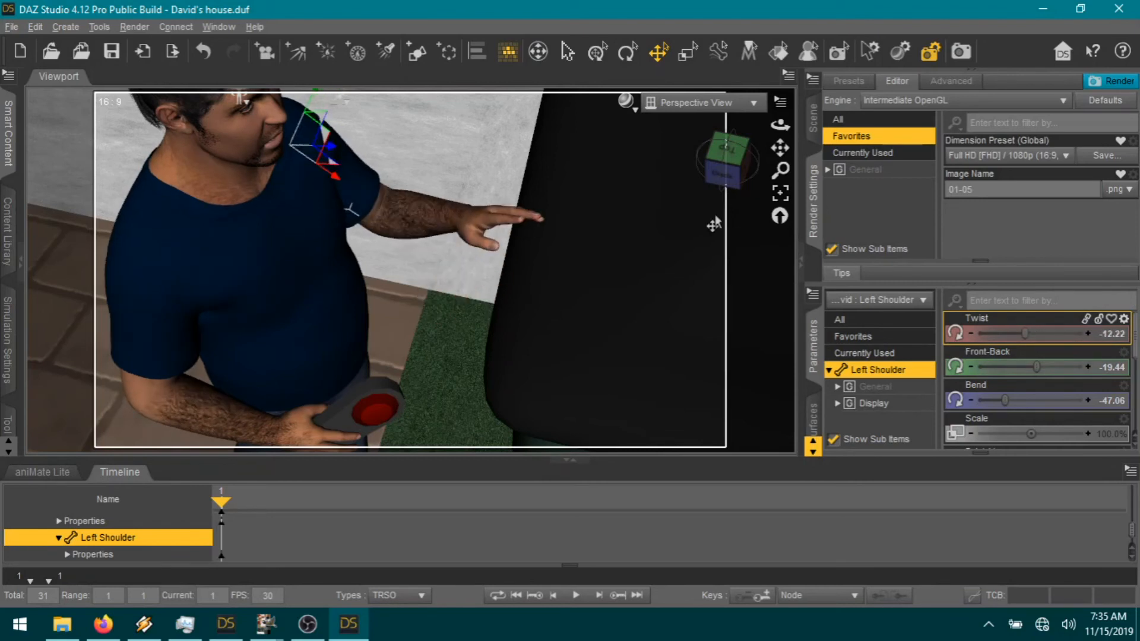
Step: Twist David's left hand to 23.09 and zoom out to show the house and Kyle
{"action": "left_click", "coordinate": [433, 235]}
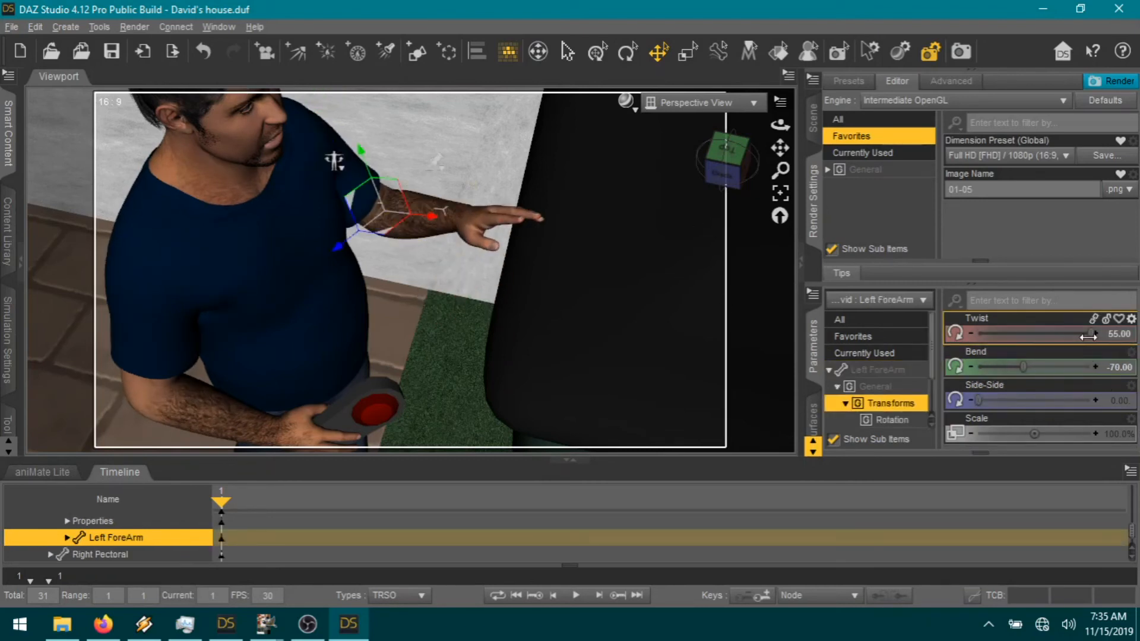
{"action": "left_click", "coordinate": [481, 224]}
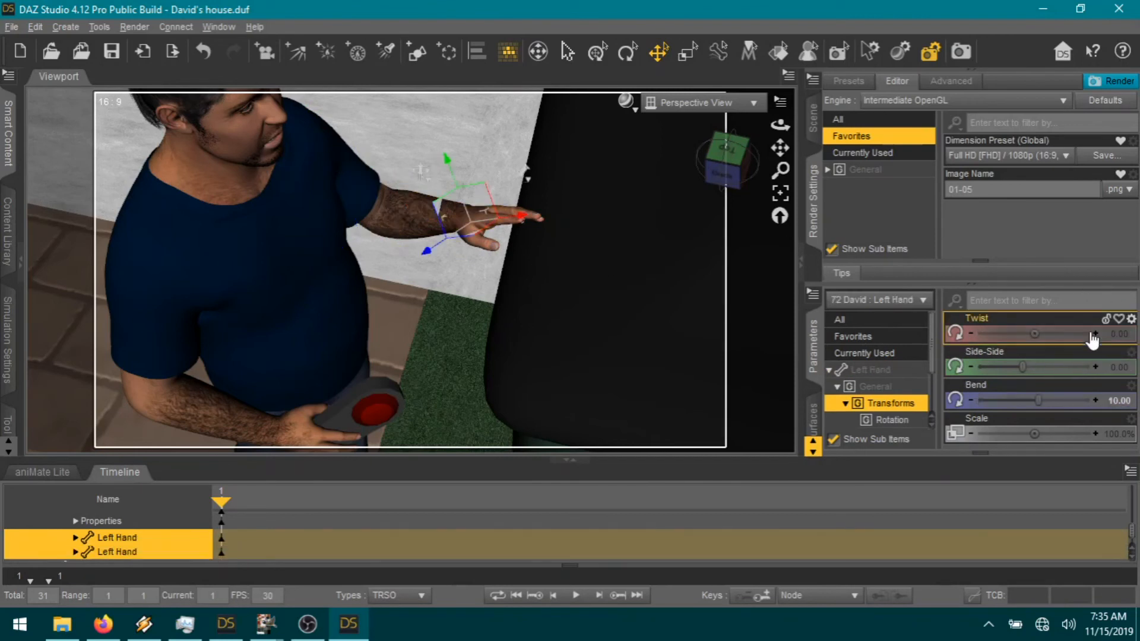
{"action": "left_click_drag", "start_coordinate": [1045, 343], "coordinate": [1058, 343]}
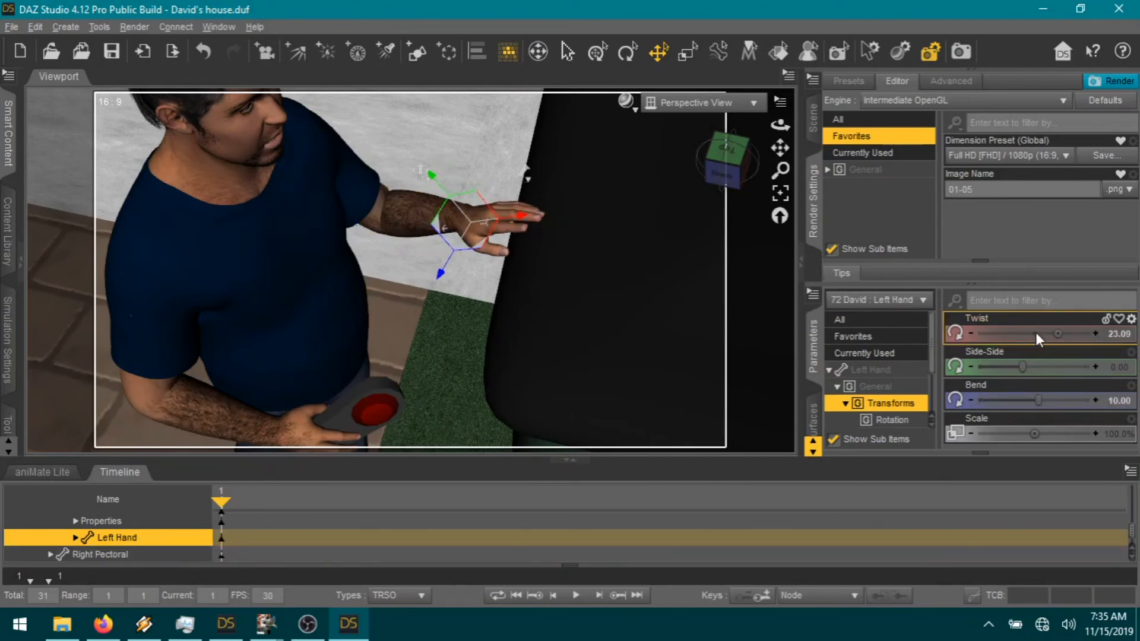
{"action": "left_click_drag", "start_coordinate": [526, 287], "coordinate": [628, 302]}
{"action": "left_click_drag", "start_coordinate": [732, 180], "coordinate": [721, 176]}
{"action": "scroll", "coordinate": [625, 322], "scroll_direction": "down", "scroll_amount": 2}
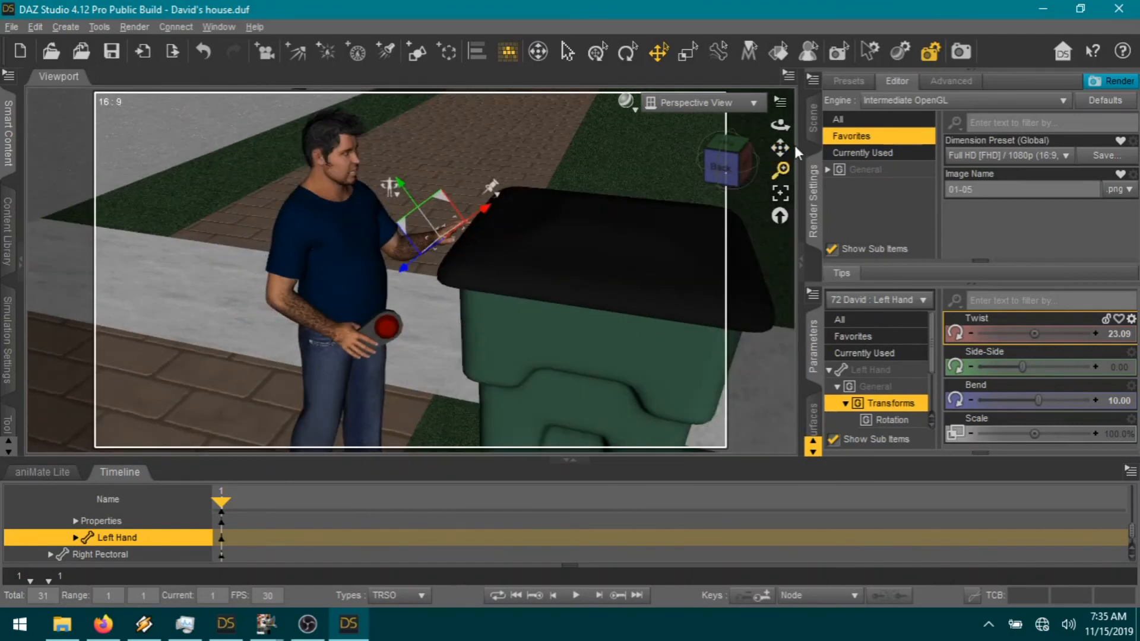
{"action": "left_click_drag", "start_coordinate": [780, 147], "coordinate": [740, 155]}
{"action": "scroll", "coordinate": [642, 300], "scroll_direction": "down", "scroll_amount": 3}
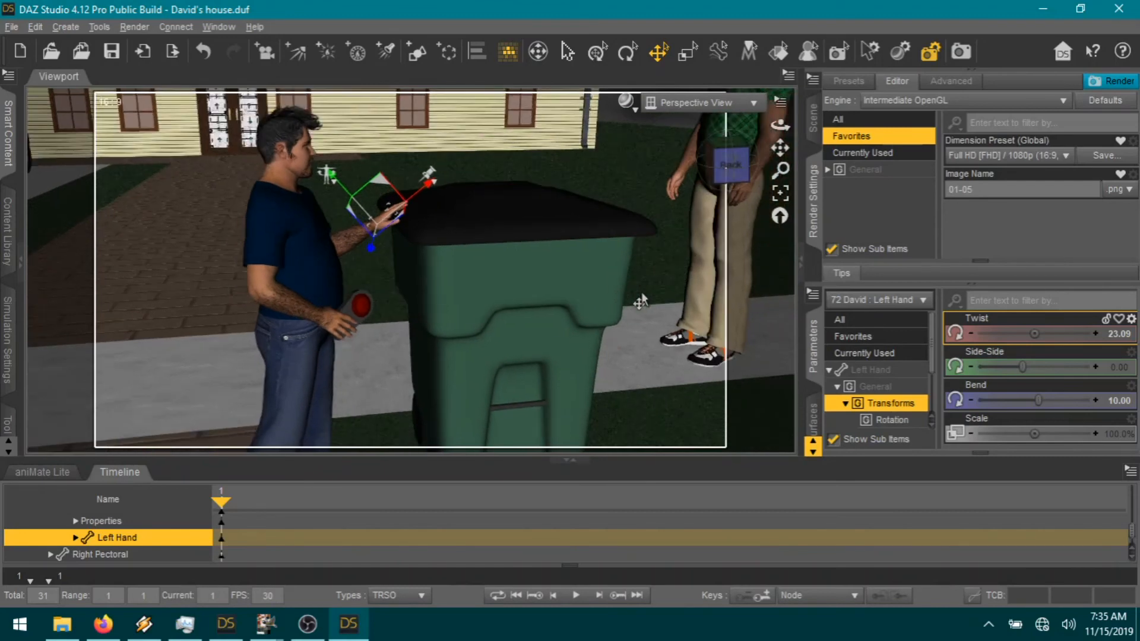
{"action": "scroll", "coordinate": [640, 302], "scroll_direction": "down", "scroll_amount": 2}
{"action": "scroll", "coordinate": [484, 333], "scroll_direction": "down", "scroll_amount": 1}
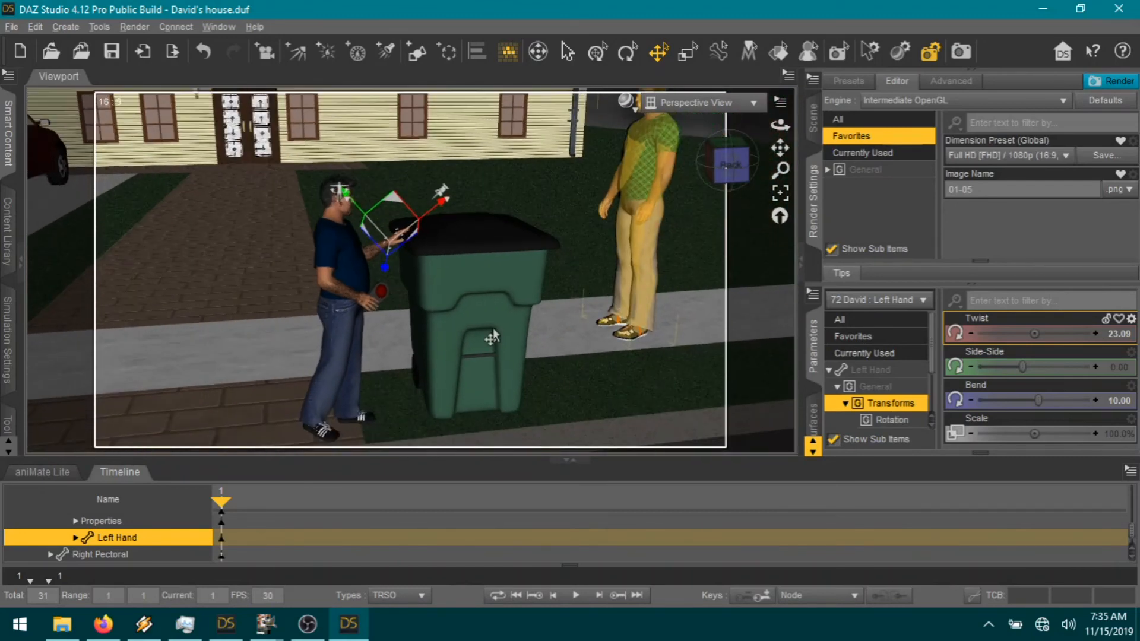
Step: Re-bend David's thighs (right 0.71) and right shin (4.02), and move Kyle behind the bin
{"action": "left_click", "coordinate": [353, 359]}
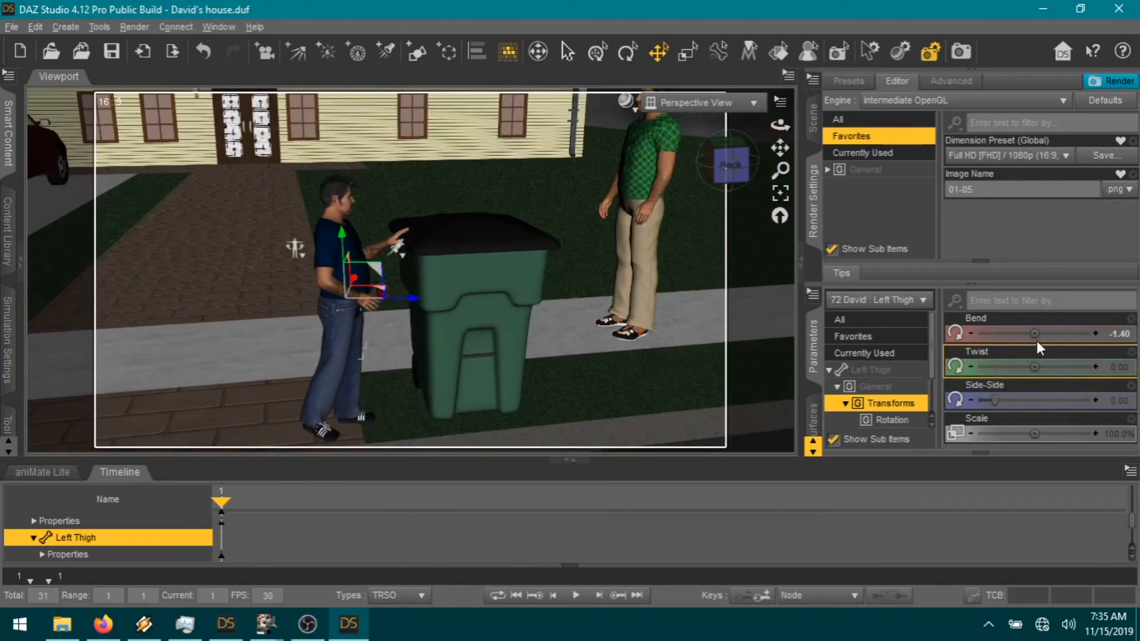
{"action": "left_click_drag", "start_coordinate": [1035, 334], "coordinate": [1025, 334]}
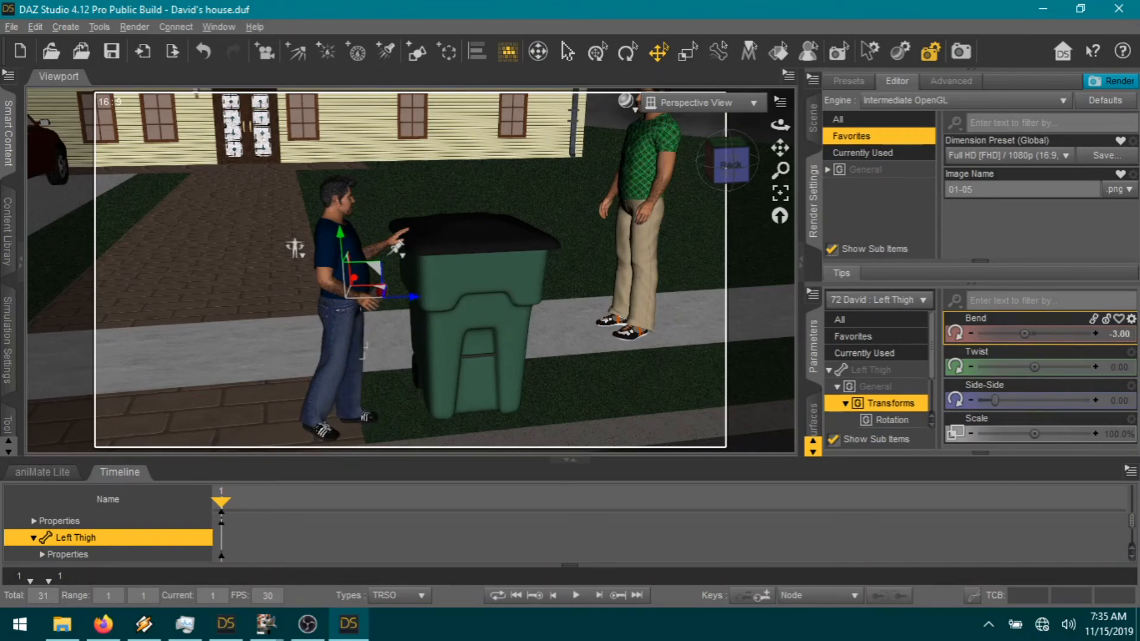
{"action": "left_click", "coordinate": [337, 349]}
{"action": "left_click_drag", "start_coordinate": [1034, 333], "coordinate": [1061, 334]}
{"action": "left_click", "coordinate": [344, 374]}
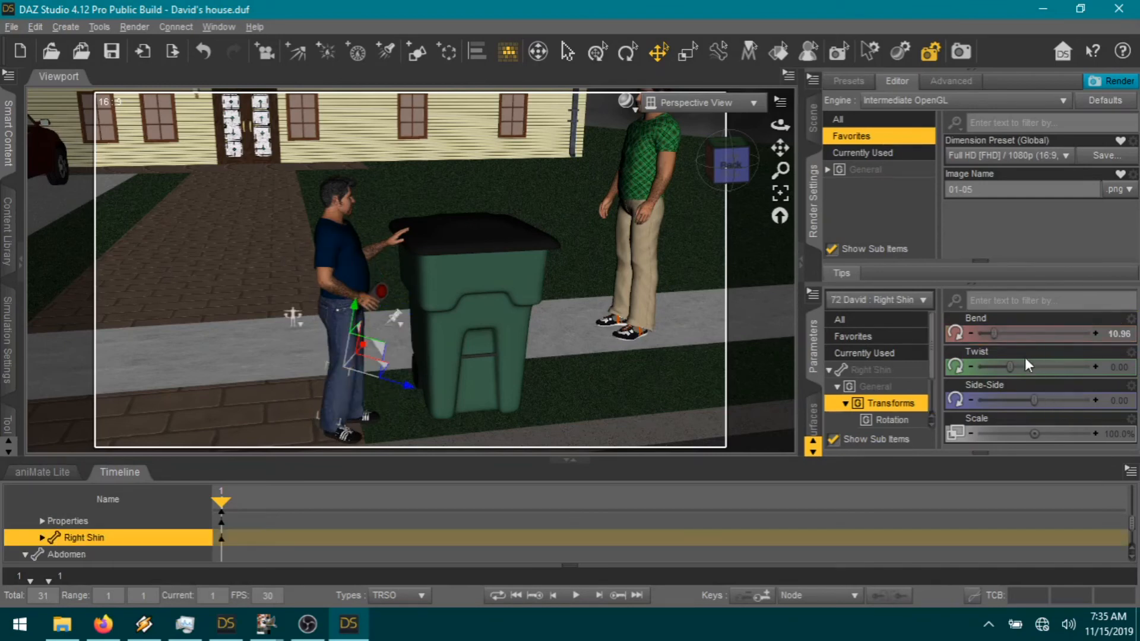
{"action": "left_click_drag", "start_coordinate": [974, 333], "coordinate": [989, 332]}
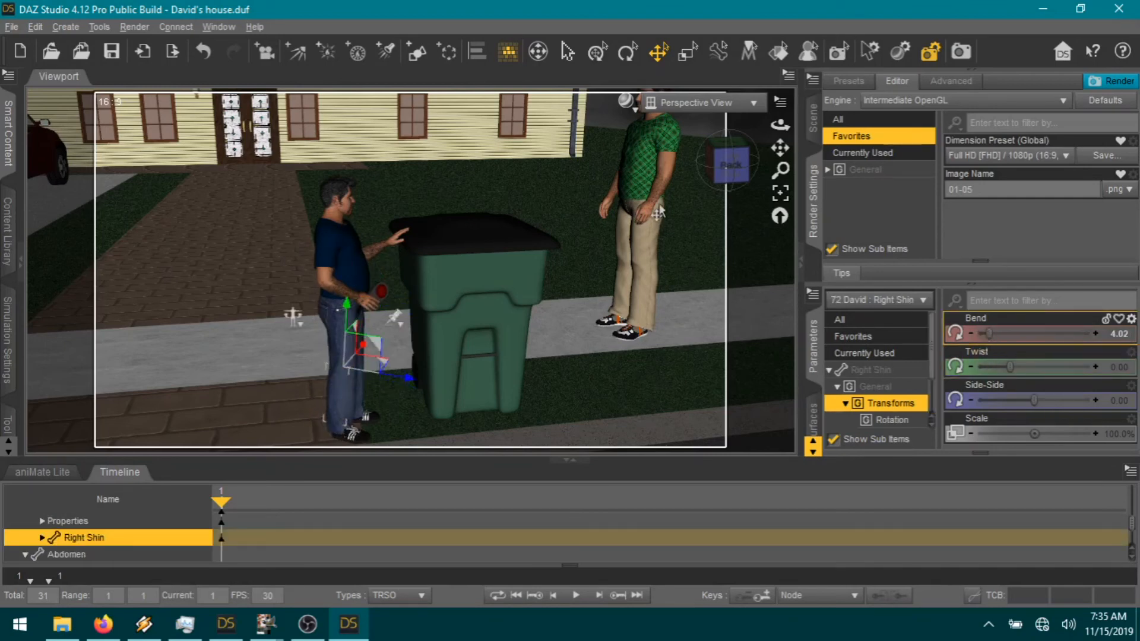
{"action": "left_click", "coordinate": [630, 297]}
{"action": "left_click_drag", "start_coordinate": [614, 336], "coordinate": [540, 330]}
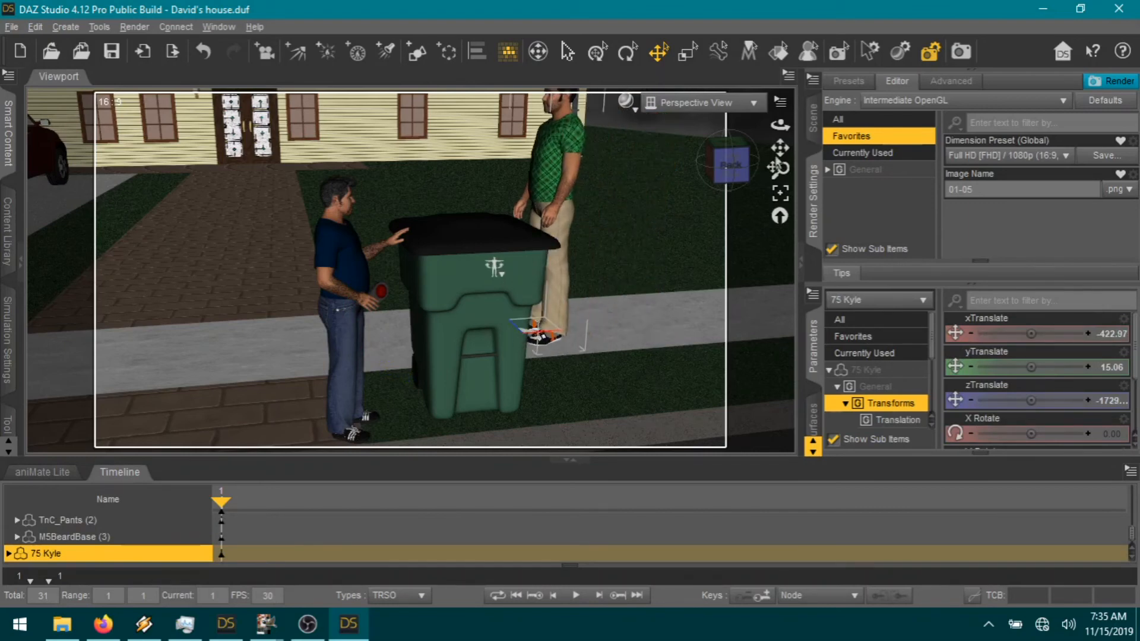
Step: Hide the timeline, nudge Kyle left against the bin, and set his Abdomen 2 Bend to 2.96
{"action": "left_click_drag", "start_coordinate": [780, 148], "coordinate": [697, 239]}
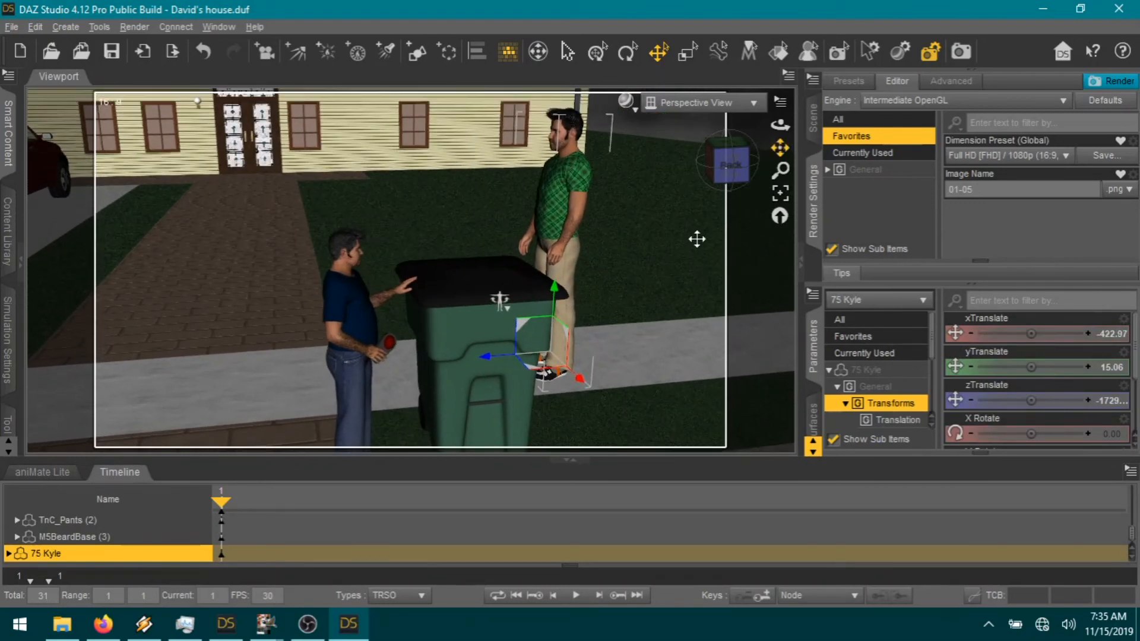
{"action": "left_click", "coordinate": [569, 462]}
{"action": "left_click_drag", "start_coordinate": [780, 125], "coordinate": [750, 129]}
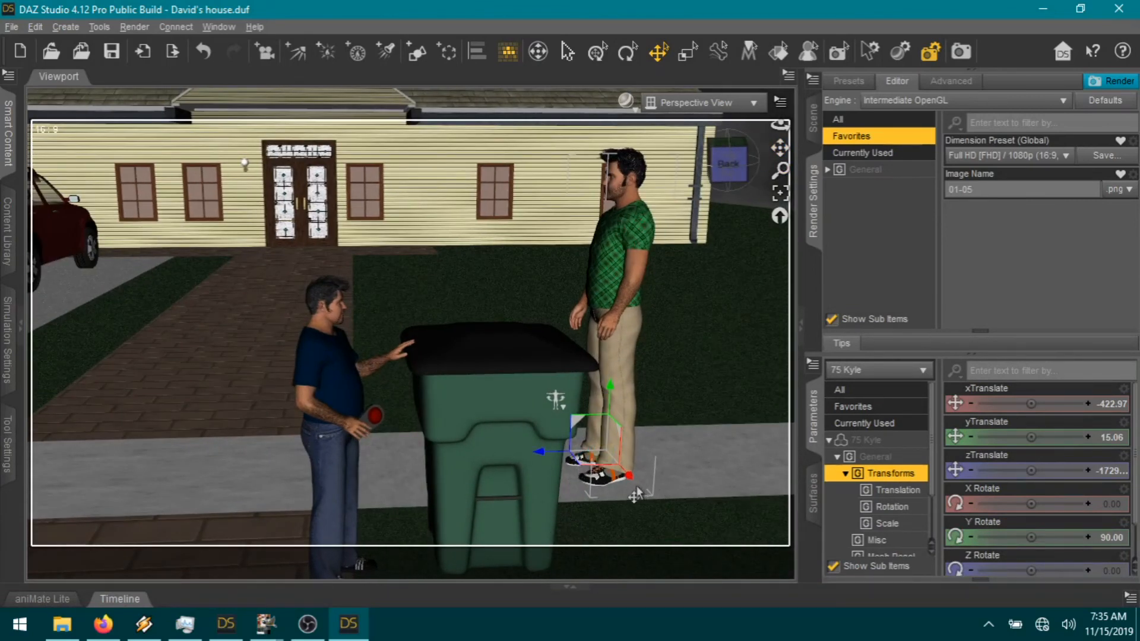
{"action": "left_click", "coordinate": [204, 51]}
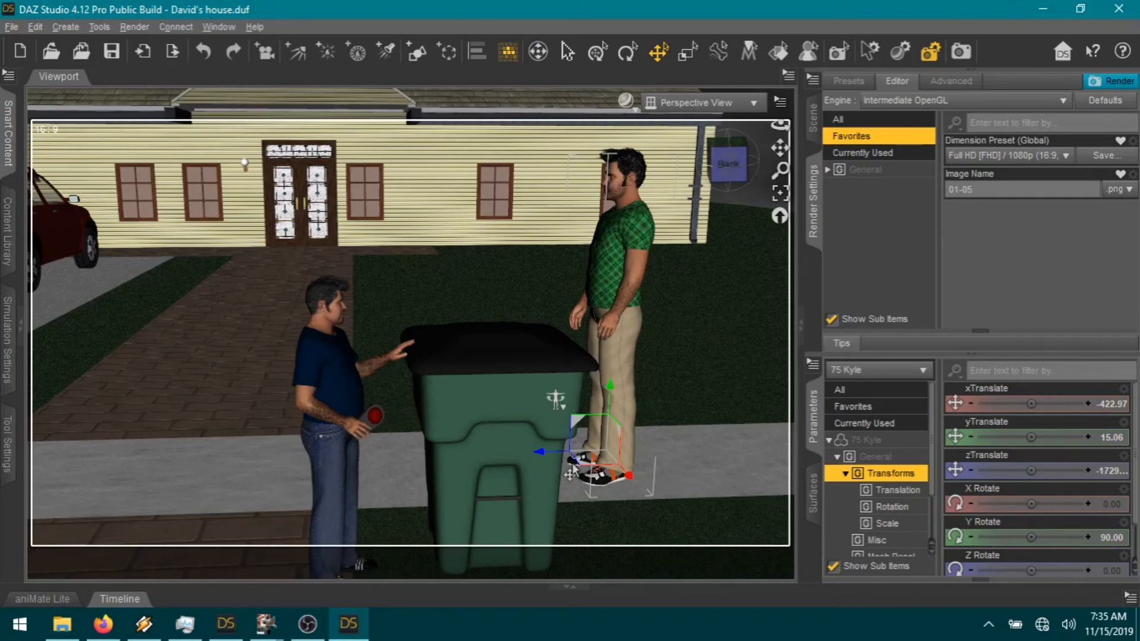
{"action": "left_click_drag", "start_coordinate": [570, 474], "coordinate": [549, 474]}
{"action": "left_click", "coordinate": [594, 270]}
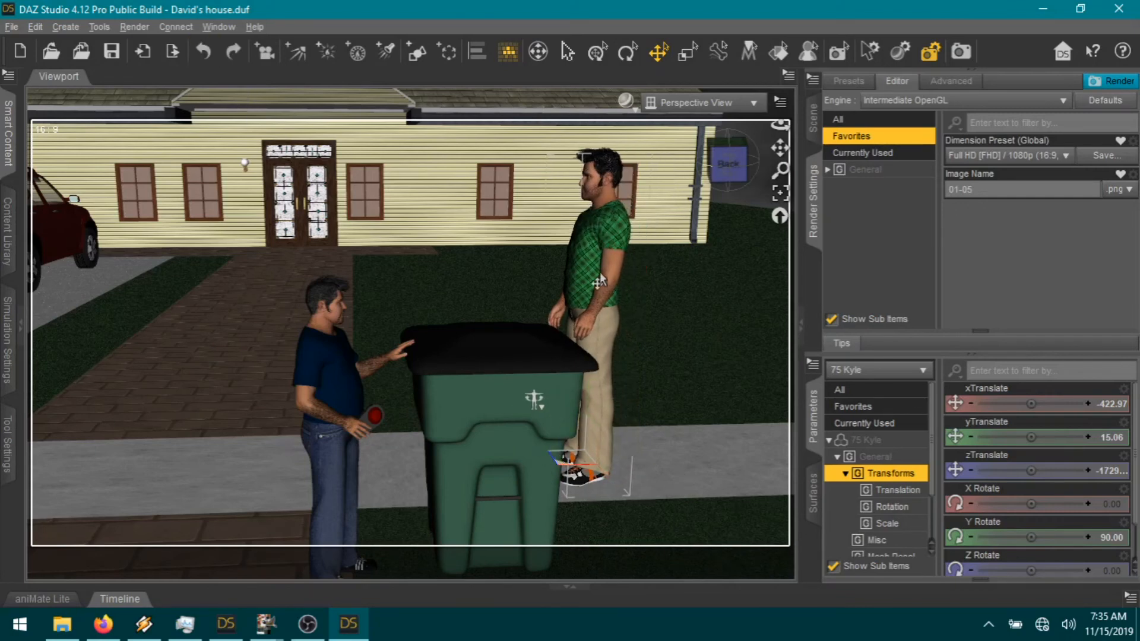
{"action": "left_click_drag", "start_coordinate": [1023, 404], "coordinate": [1035, 404]}
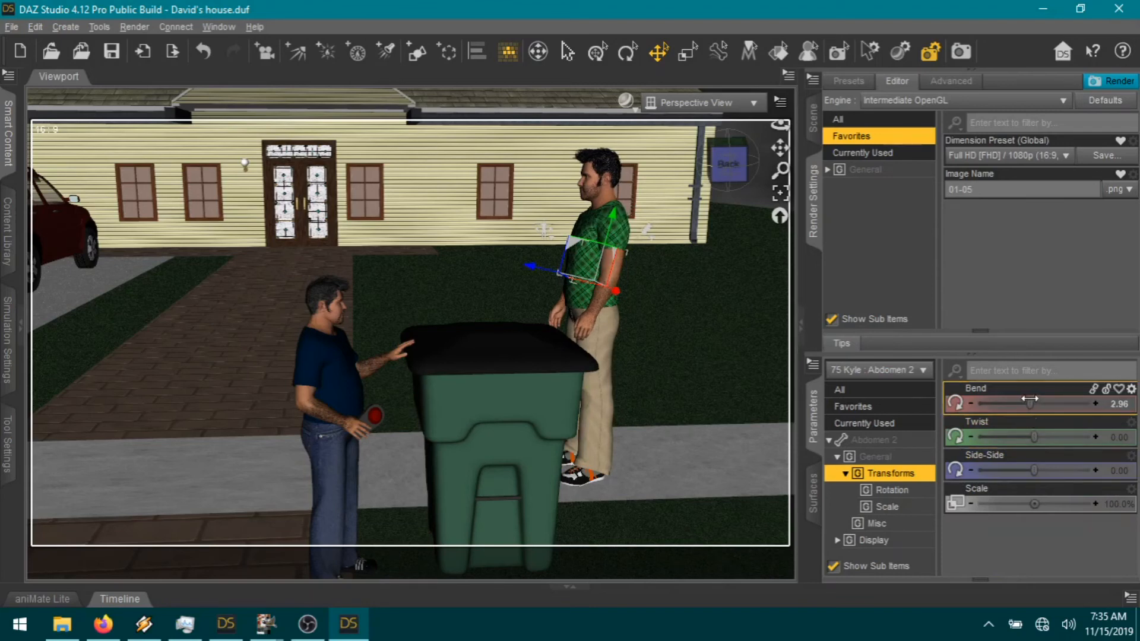
Step: Rotate Kyle's left shoulder forward, undoing an initial twist adjustment
{"action": "left_click", "coordinate": [606, 213]}
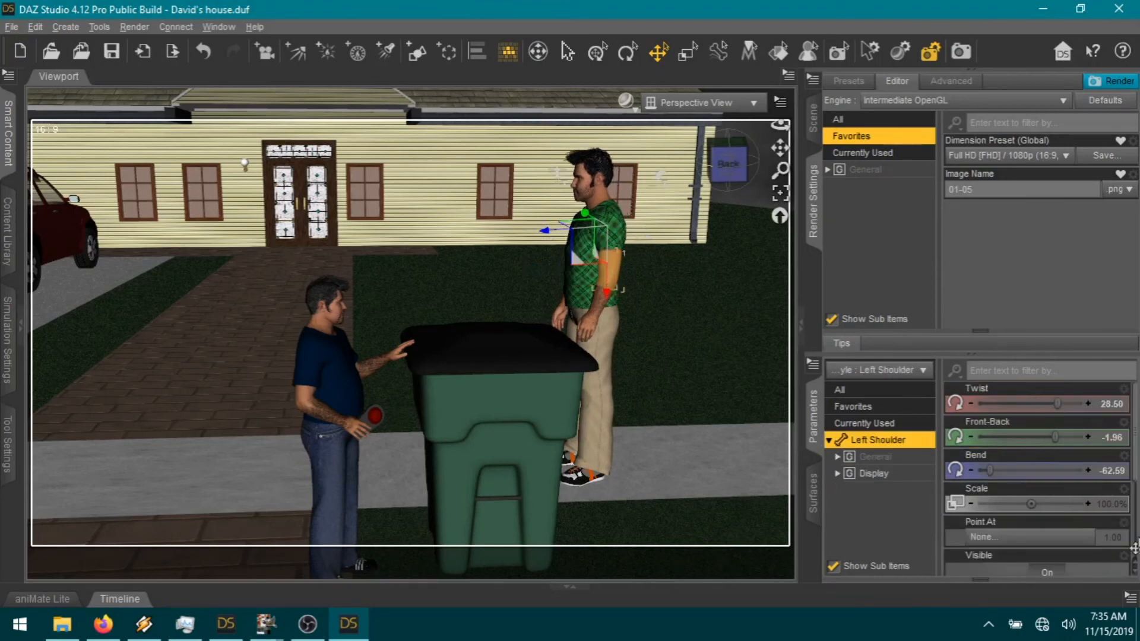
{"action": "mouse_move", "coordinate": [1034, 404]}
{"action": "left_mouse_down"}
{"action": "mouse_move", "coordinate": [1068, 406]}
{"action": "mouse_move", "coordinate": [1044, 405]}
{"action": "left_mouse_up"}
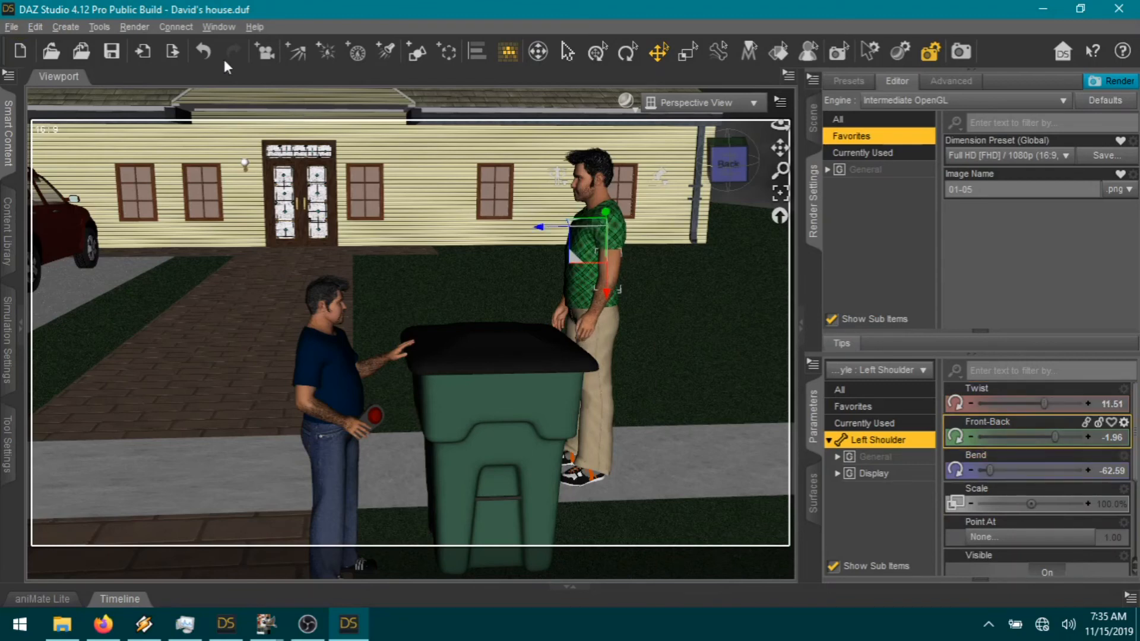
{"action": "left_click", "coordinate": [203, 53]}
{"action": "left_click_drag", "start_coordinate": [1056, 439], "coordinate": [1068, 438]}
Step: Bend Kyle's left thigh to 7.56, left foot to -6.15 and right thigh to -6.13
{"action": "left_click", "coordinate": [628, 402]}
{"action": "left_click_drag", "start_coordinate": [1035, 404], "coordinate": [1070, 404]}
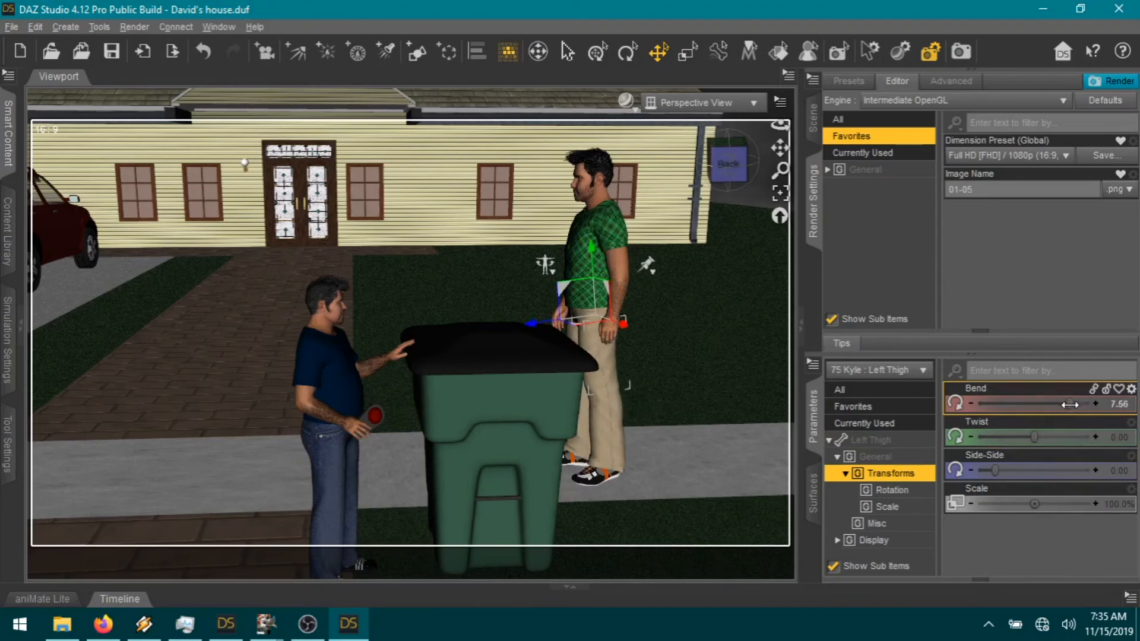
{"action": "left_click", "coordinate": [597, 475]}
{"action": "left_click_drag", "start_coordinate": [1019, 404], "coordinate": [1011, 403]}
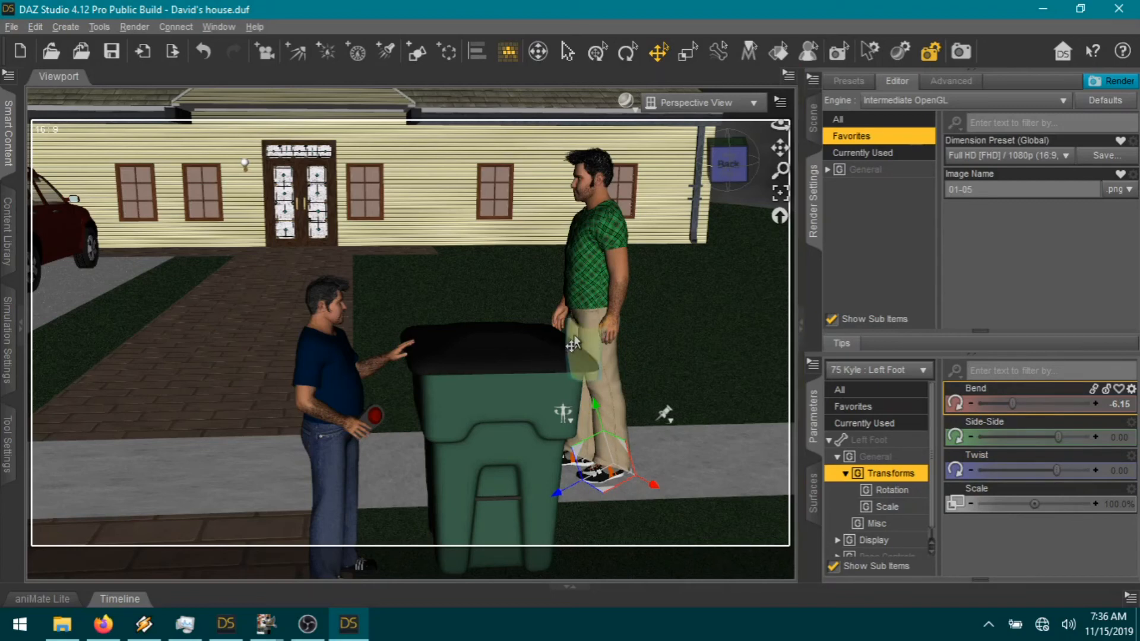
{"action": "left_click", "coordinate": [573, 344]}
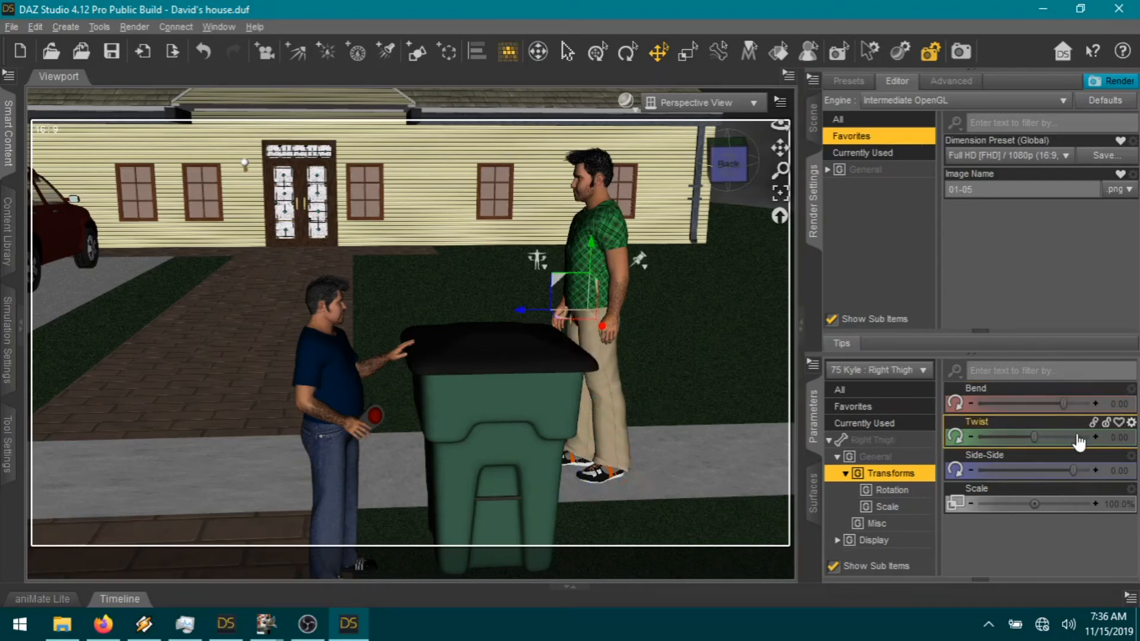
{"action": "left_click_drag", "start_coordinate": [1064, 403], "coordinate": [1058, 403]}
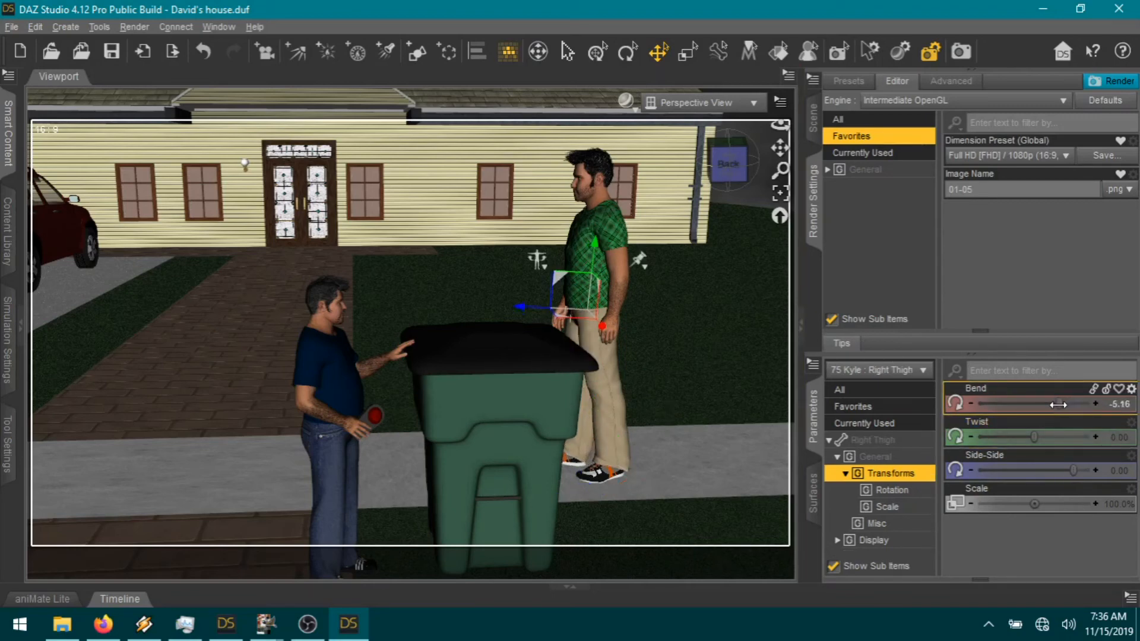
Step: Show the Scene hierarchy, set Kyle's Right Shoulder Front-Back to 10.56, and reframe the camera
{"action": "left_click", "coordinate": [813, 122]}
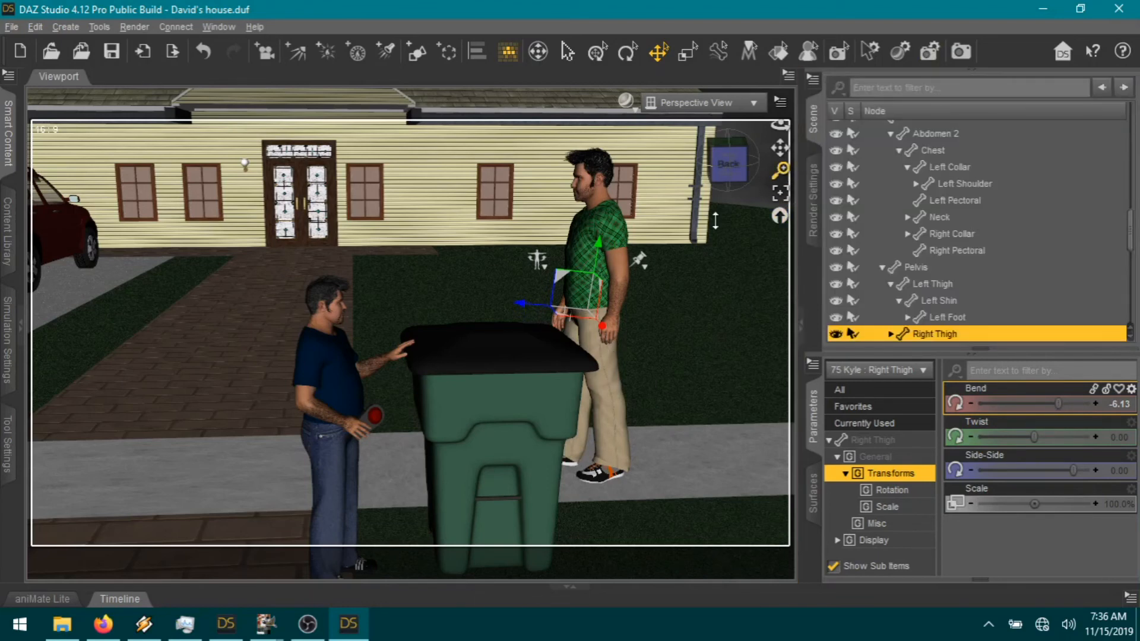
{"action": "left_click", "coordinate": [557, 330]}
{"action": "left_click", "coordinate": [561, 323]}
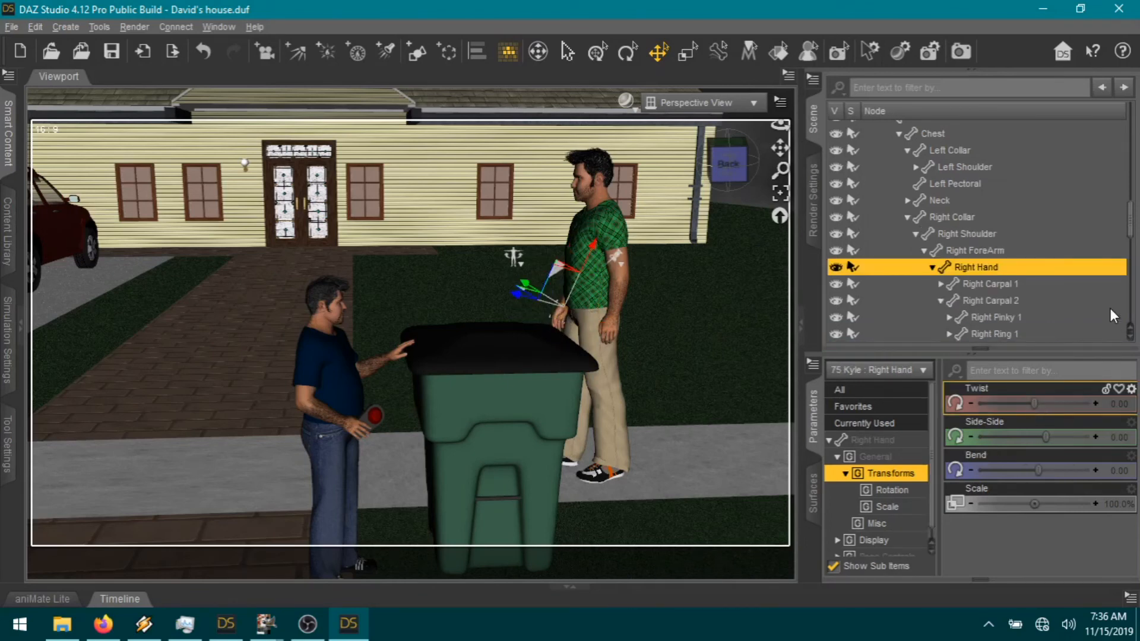
{"action": "left_click", "coordinate": [975, 237]}
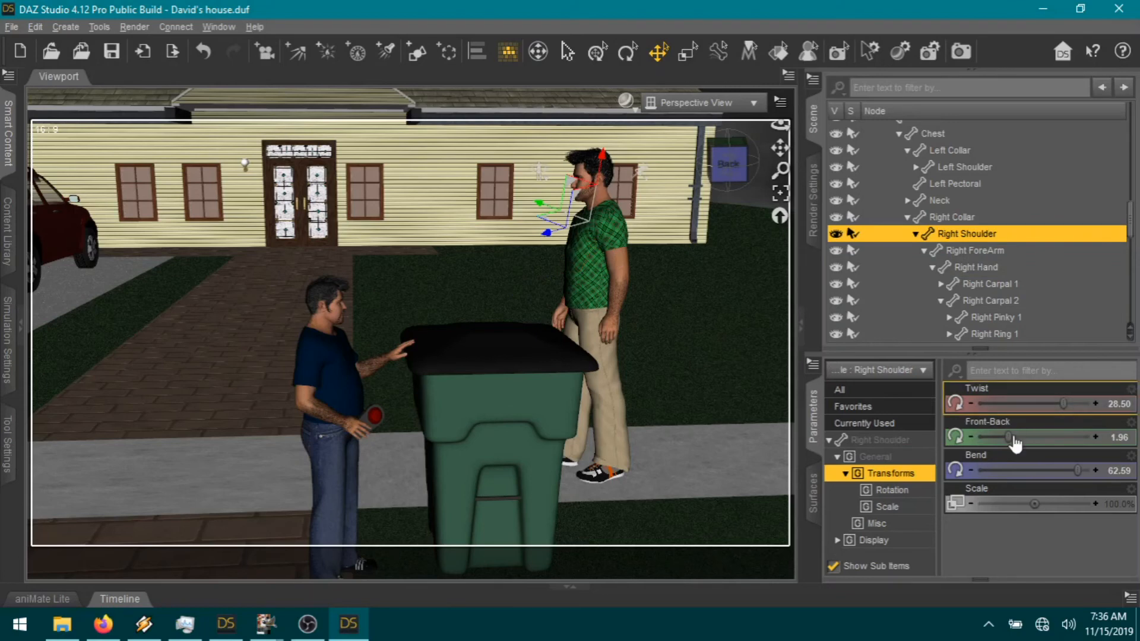
{"action": "left_click_drag", "start_coordinate": [1009, 438], "coordinate": [1019, 437]}
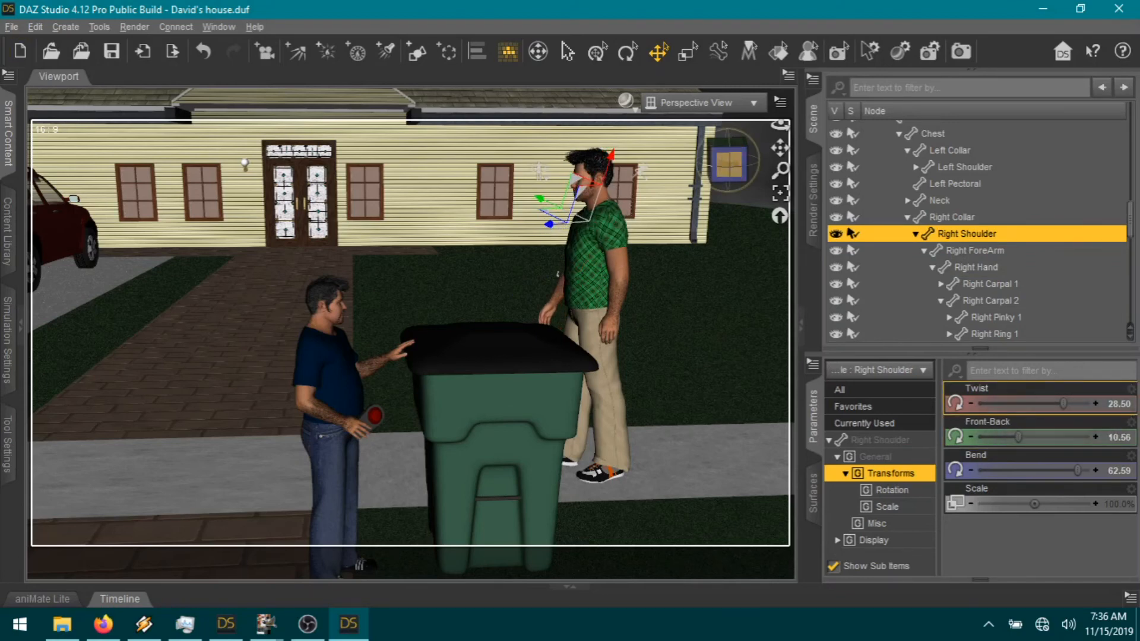
{"action": "left_click", "coordinate": [729, 161]}
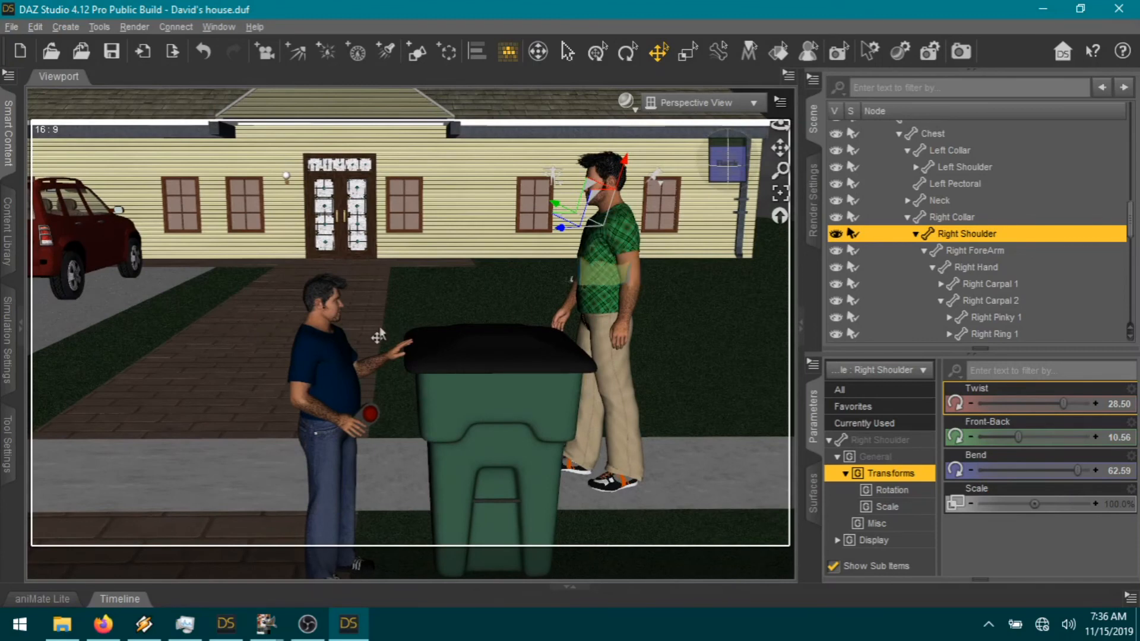
{"action": "left_click", "coordinate": [333, 316]}
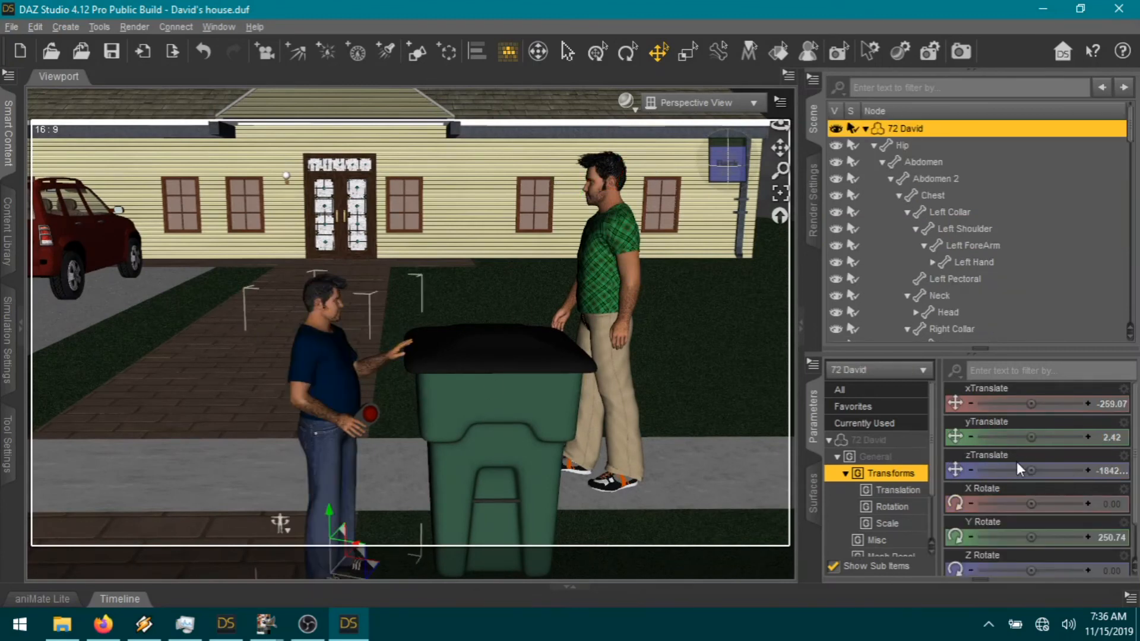
Step: Set David's Mouth Open Wide to 0, Fear to 0.43, and Neck-Head Bend -0.14, Twist 0.40
{"action": "left_click", "coordinate": [333, 323]}
{"action": "left_click", "coordinate": [888, 407]}
{"action": "scroll", "coordinate": [1054, 518], "scroll_direction": "down", "scroll_amount": 10}
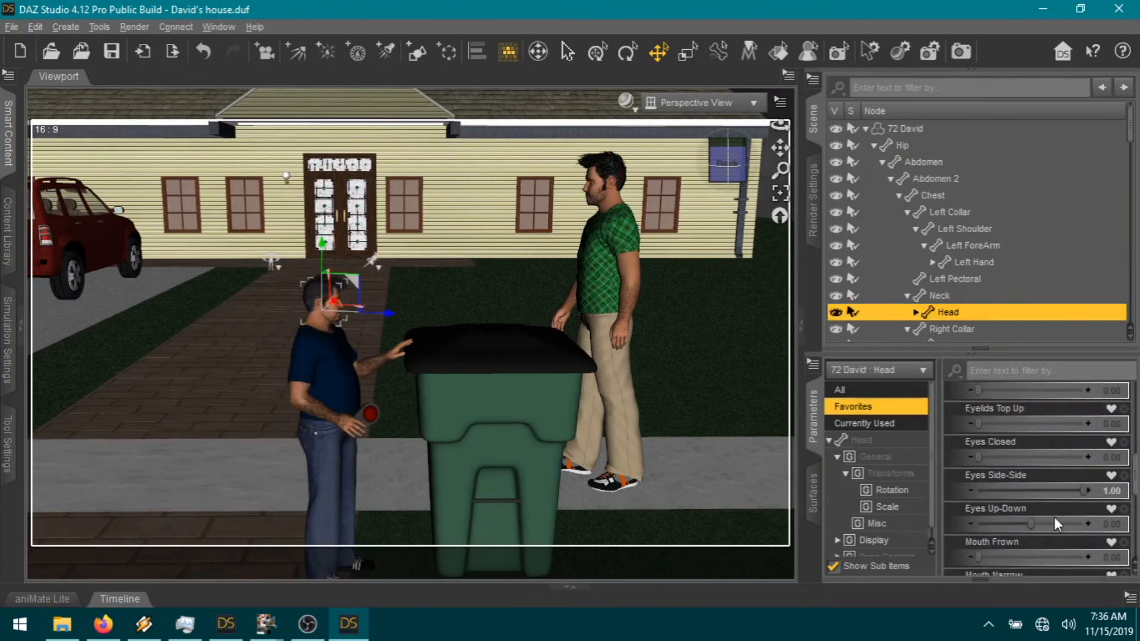
{"action": "left_click_drag", "start_coordinate": [1040, 565], "coordinate": [1043, 565]}
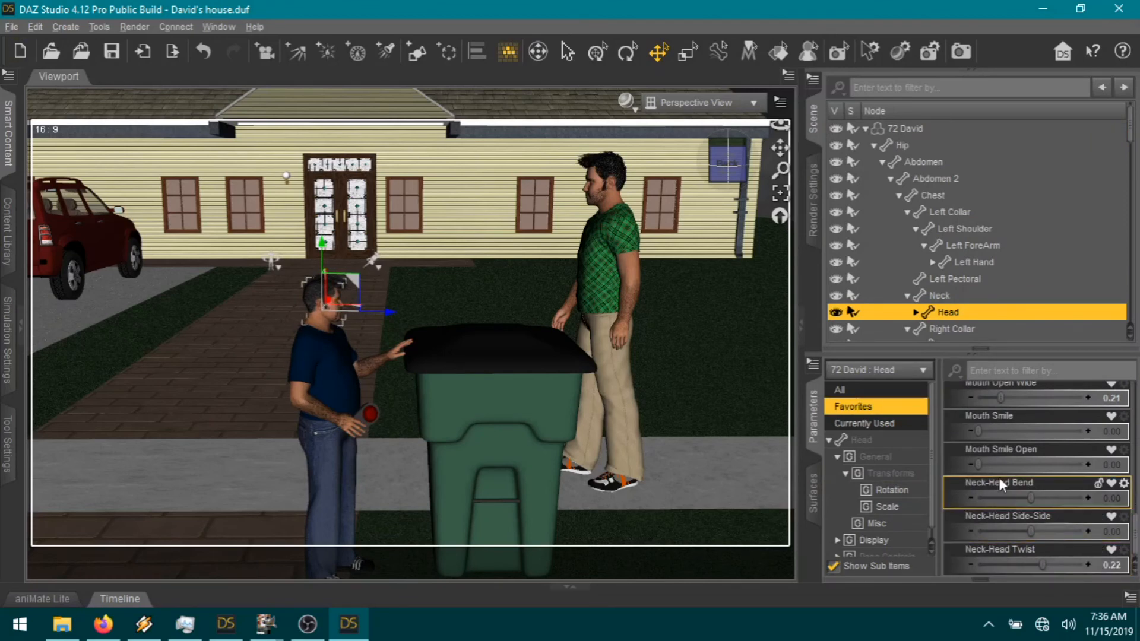
{"action": "left_click_drag", "start_coordinate": [1001, 399], "coordinate": [969, 405]}
{"action": "scroll", "coordinate": [1016, 535], "scroll_direction": "up", "scroll_amount": 8}
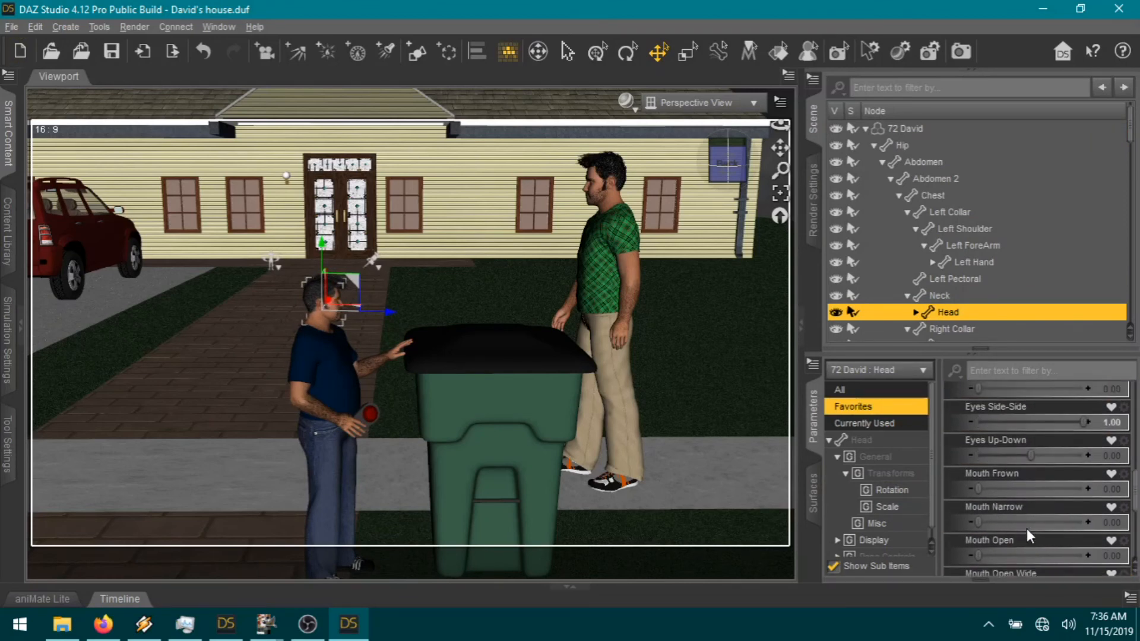
{"action": "scroll", "coordinate": [1022, 539], "scroll_direction": "down", "scroll_amount": 3}
{"action": "scroll", "coordinate": [1020, 538], "scroll_direction": "up", "scroll_amount": 6}
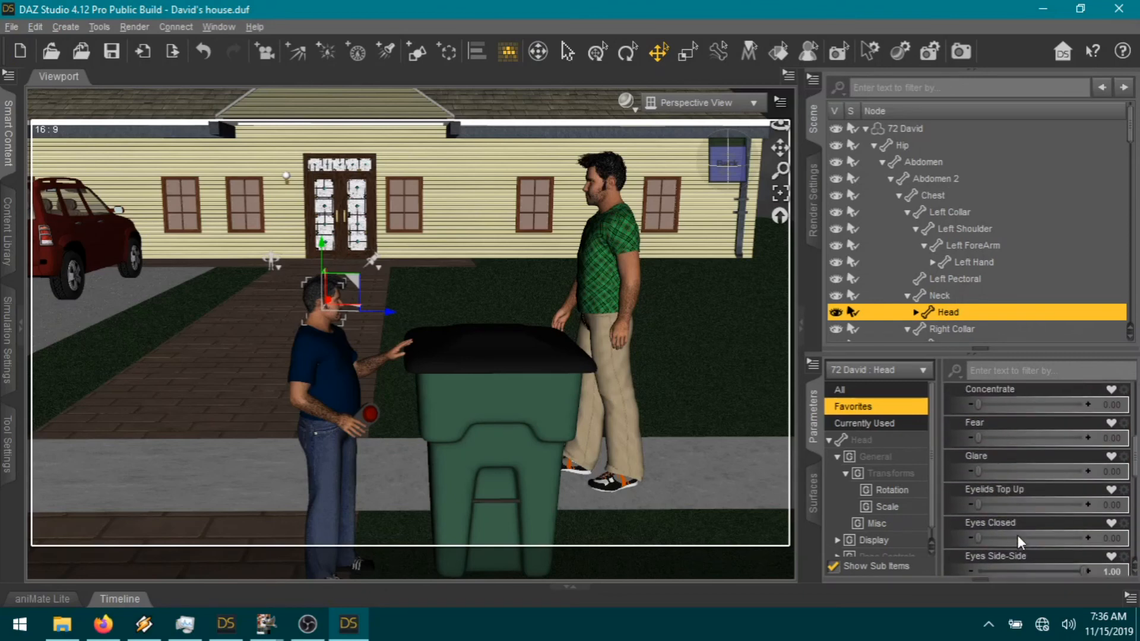
{"action": "left_click_drag", "start_coordinate": [1017, 436], "coordinate": [978, 436]}
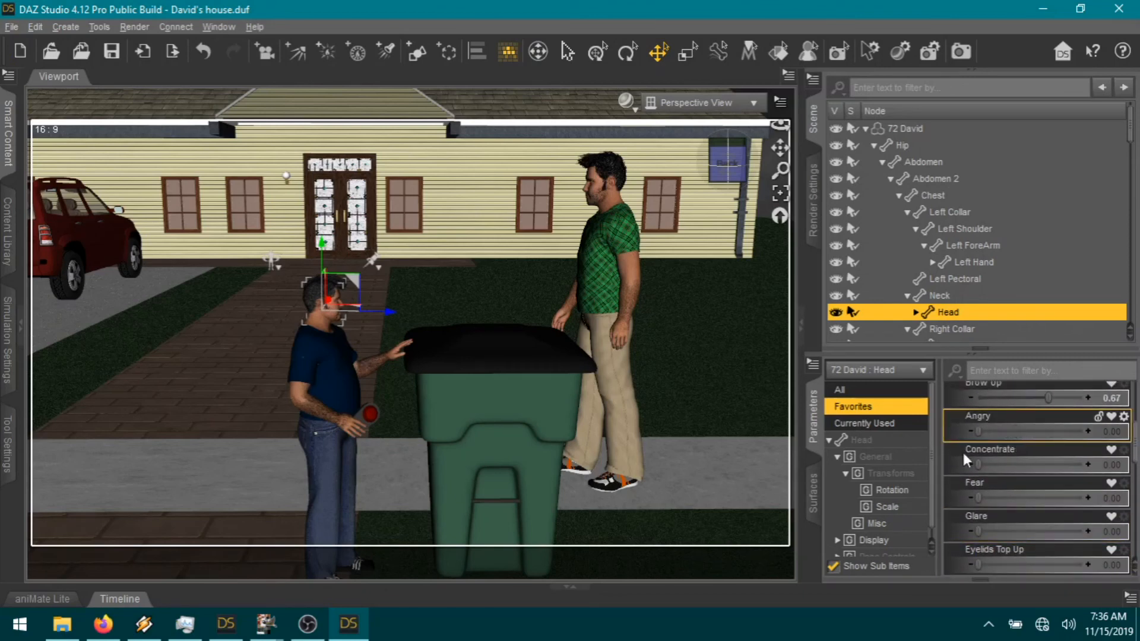
{"action": "left_click_drag", "start_coordinate": [1013, 498], "coordinate": [1021, 496]}
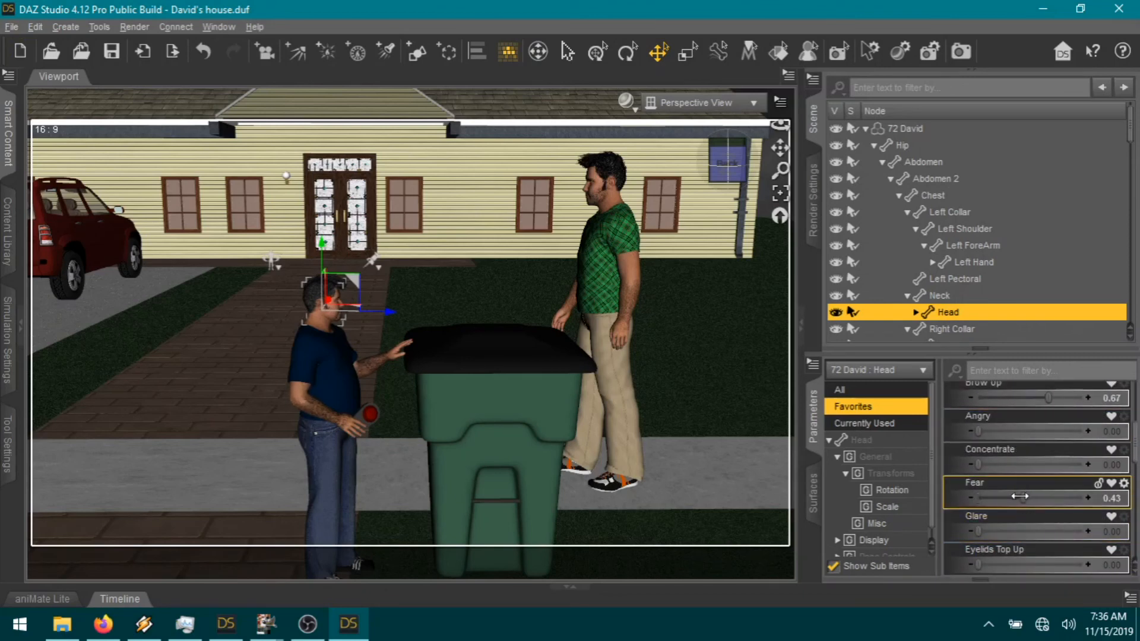
{"action": "scroll", "coordinate": [1032, 518], "scroll_direction": "down", "scroll_amount": 12}
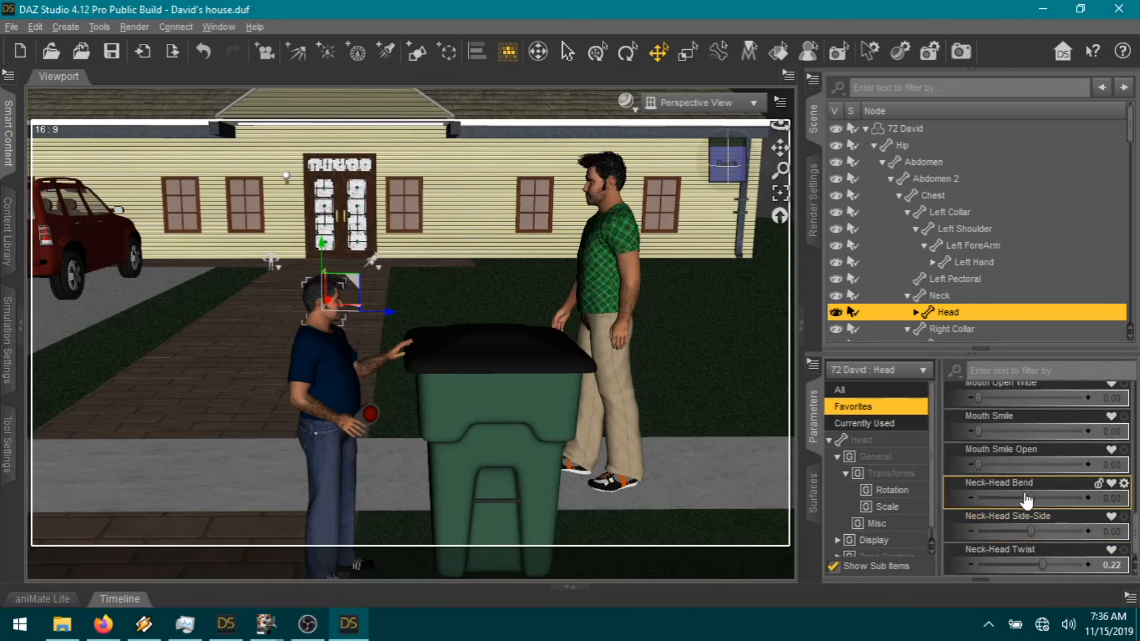
{"action": "left_click_drag", "start_coordinate": [1027, 499], "coordinate": [1023, 496]}
{"action": "left_click_drag", "start_coordinate": [1032, 559], "coordinate": [1052, 559]}
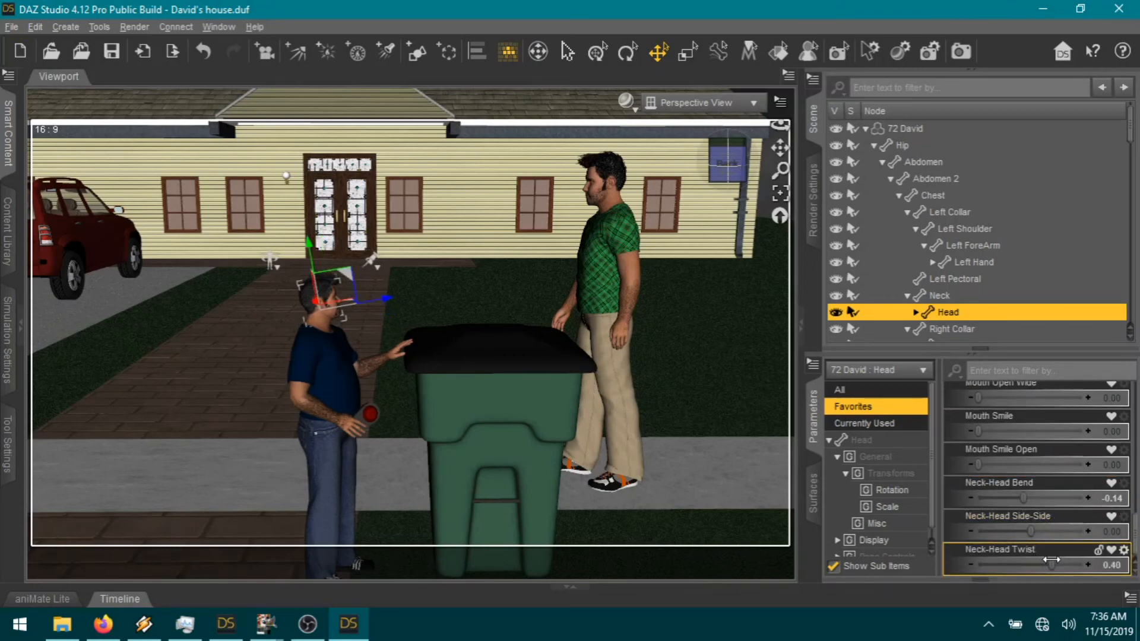
Step: Turn Kyle's head toward David, tilt it down, and give him an open-mouthed smile
{"action": "left_click", "coordinate": [599, 201]}
{"action": "left_click", "coordinate": [598, 200]}
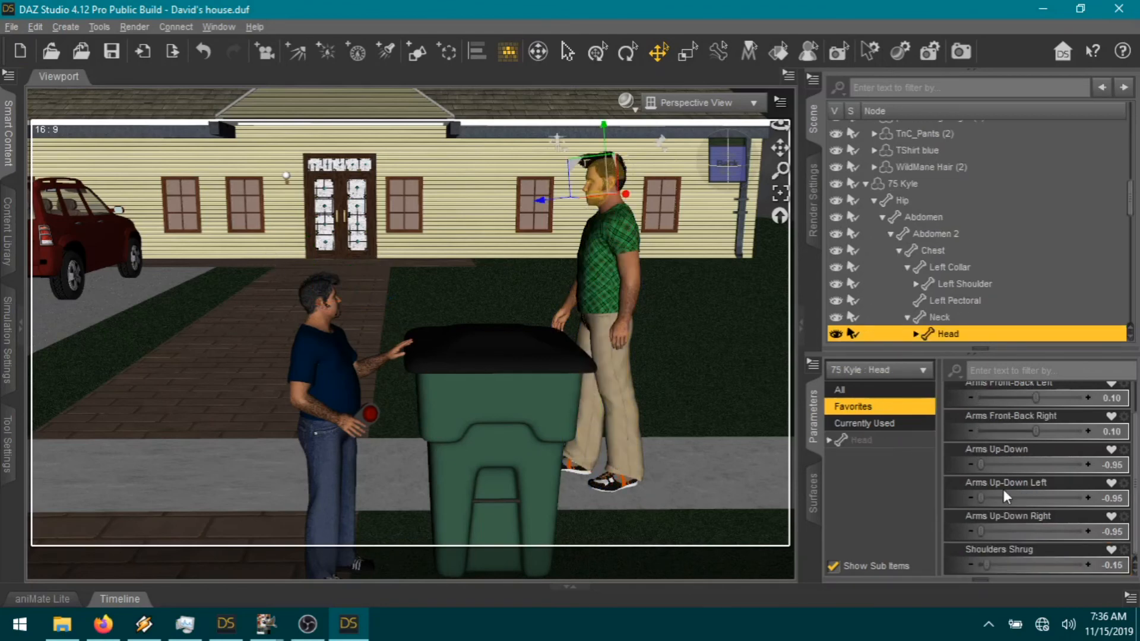
{"action": "left_click", "coordinate": [882, 442]}
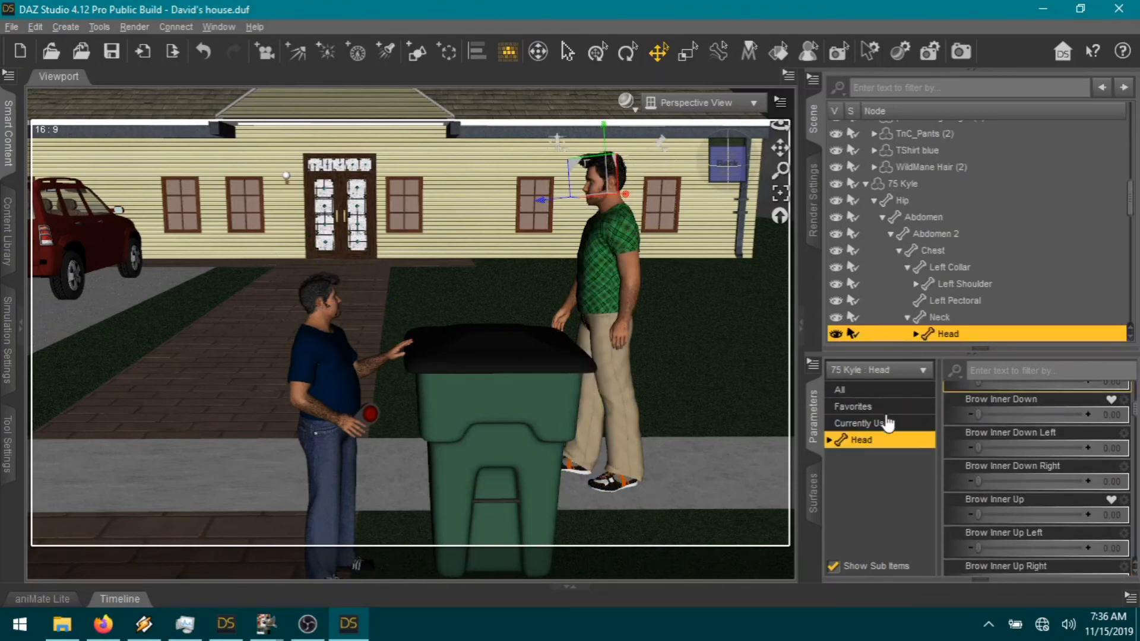
{"action": "left_click", "coordinate": [854, 406]}
{"action": "scroll", "coordinate": [1009, 487], "scroll_direction": "down", "scroll_amount": 5}
{"action": "left_click_drag", "start_coordinate": [1051, 559], "coordinate": [1043, 559]}
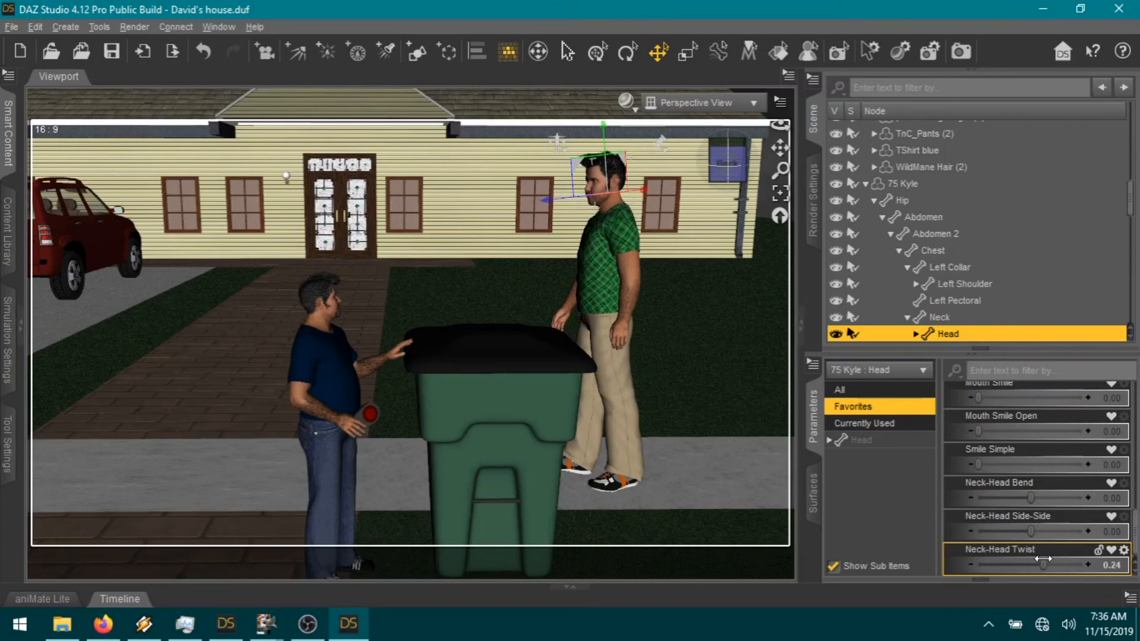
{"action": "left_click_drag", "start_coordinate": [1031, 498], "coordinate": [1051, 559]}
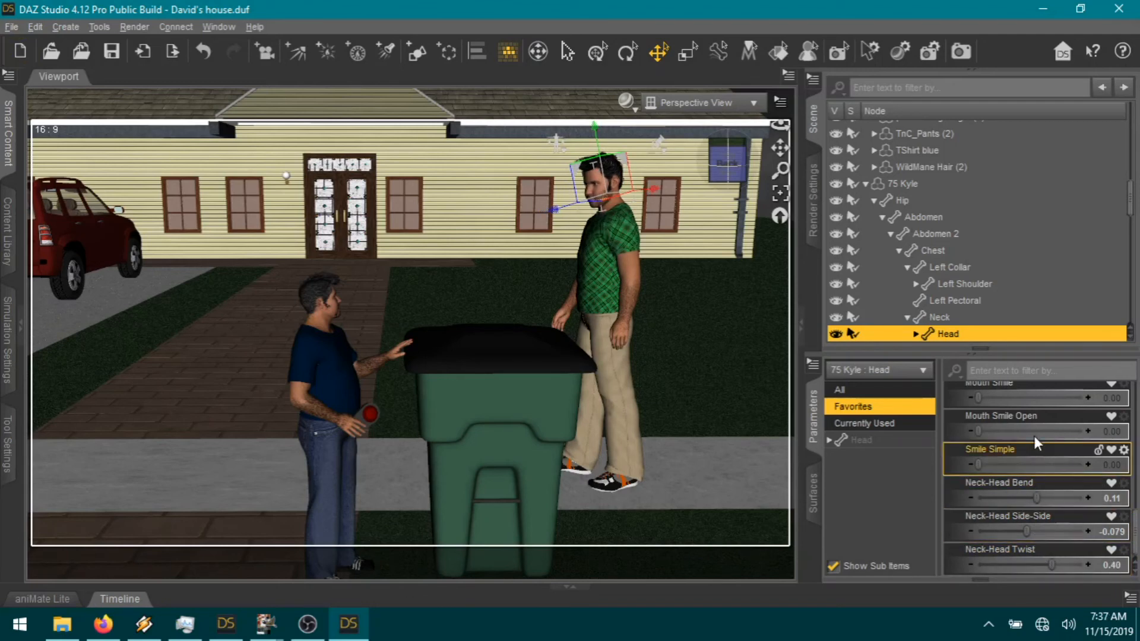
{"action": "left_click_drag", "start_coordinate": [1030, 431], "coordinate": [1035, 429]}
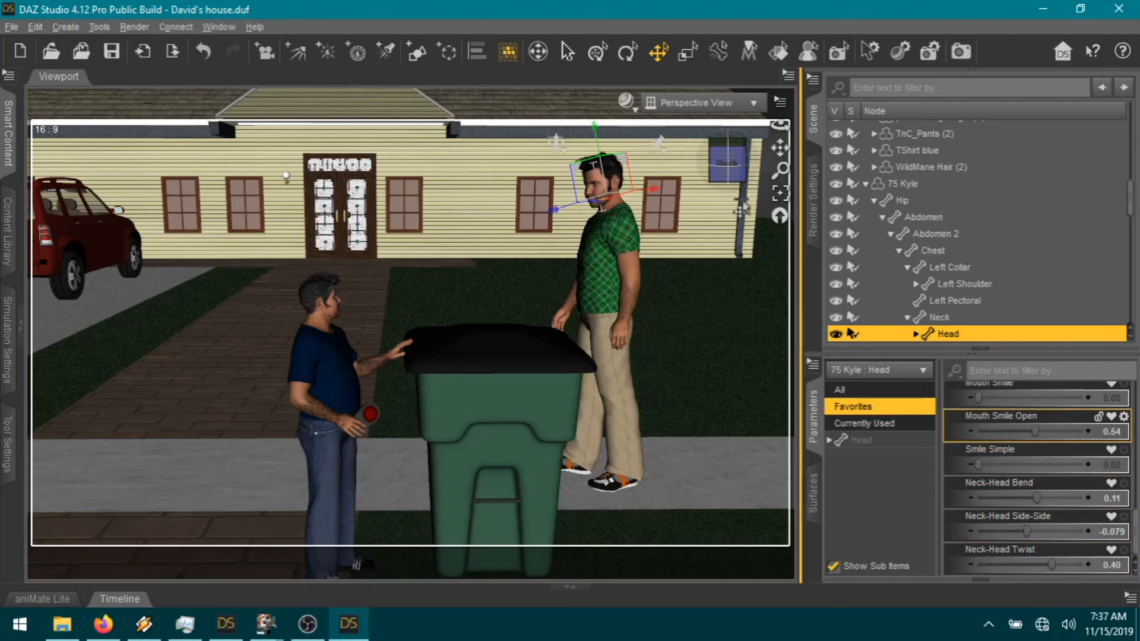
Step: Move Kyle left toward the bin and twist and bend his Abdomen 2 toward David
{"action": "left_click_drag", "start_coordinate": [728, 165], "coordinate": [732, 158]}
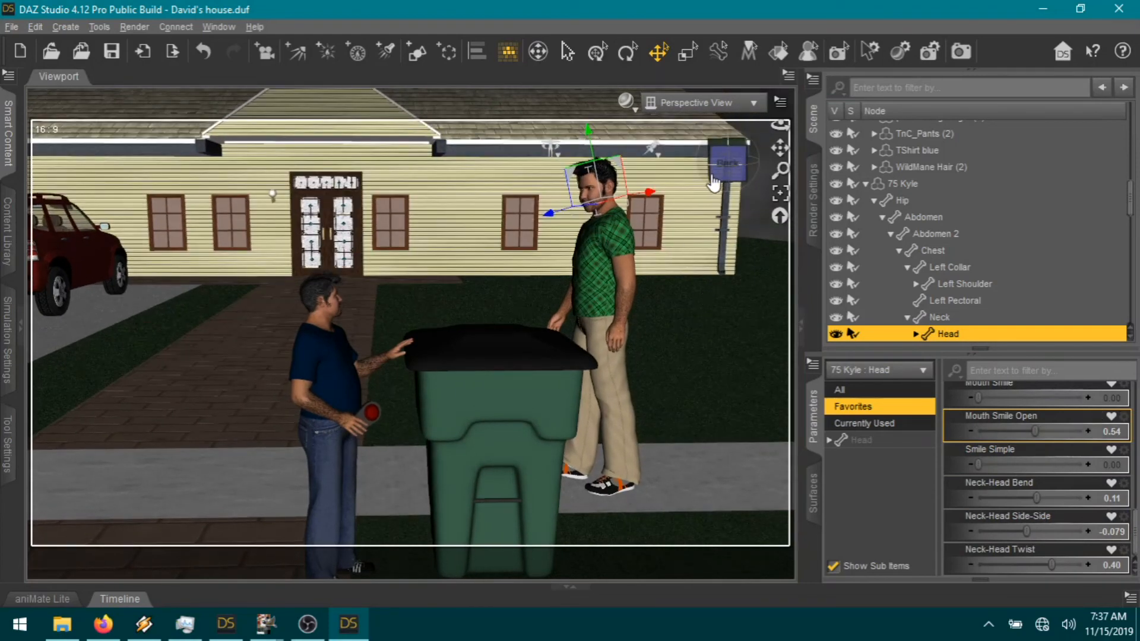
{"action": "left_click_drag", "start_coordinate": [781, 148], "coordinate": [778, 142]}
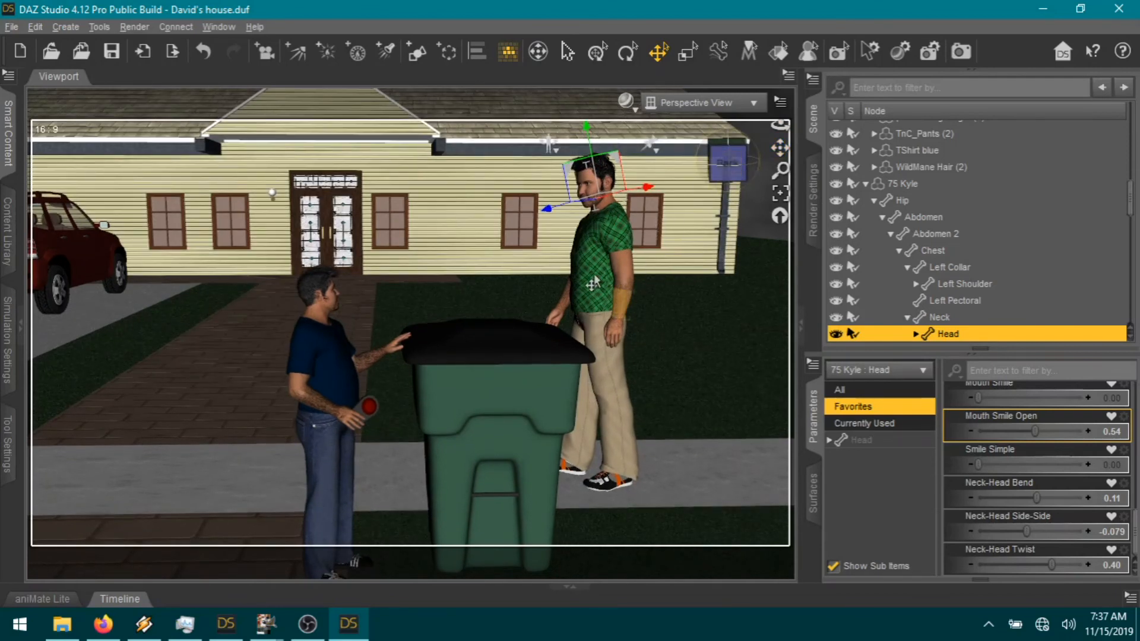
{"action": "left_click", "coordinate": [691, 436]}
{"action": "left_click", "coordinate": [592, 277]}
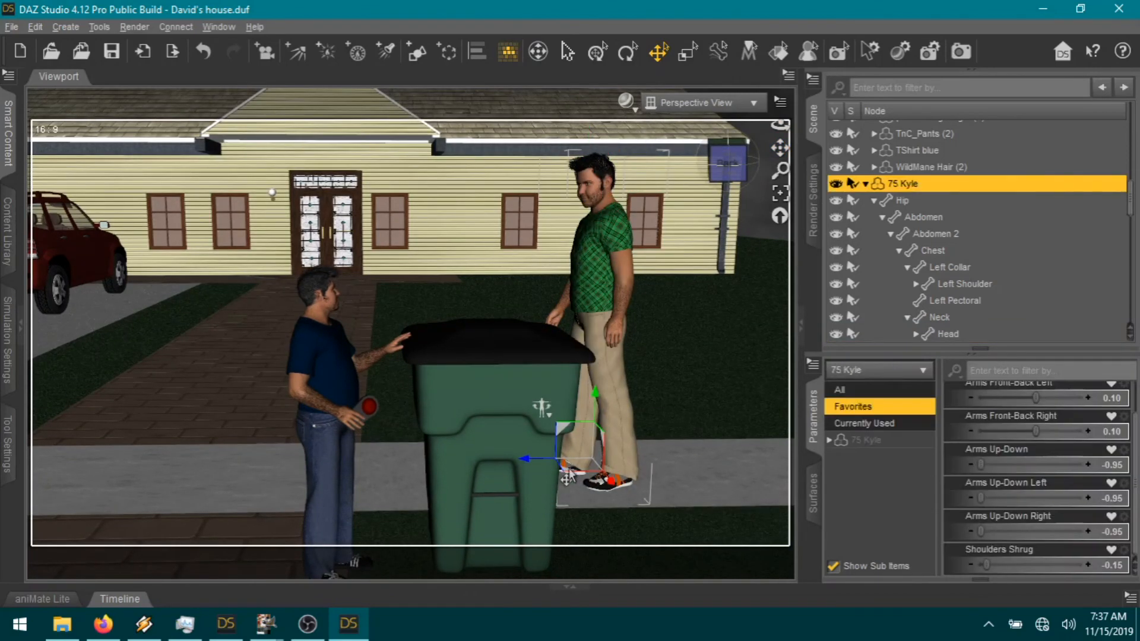
{"action": "left_click_drag", "start_coordinate": [565, 481], "coordinate": [512, 475]}
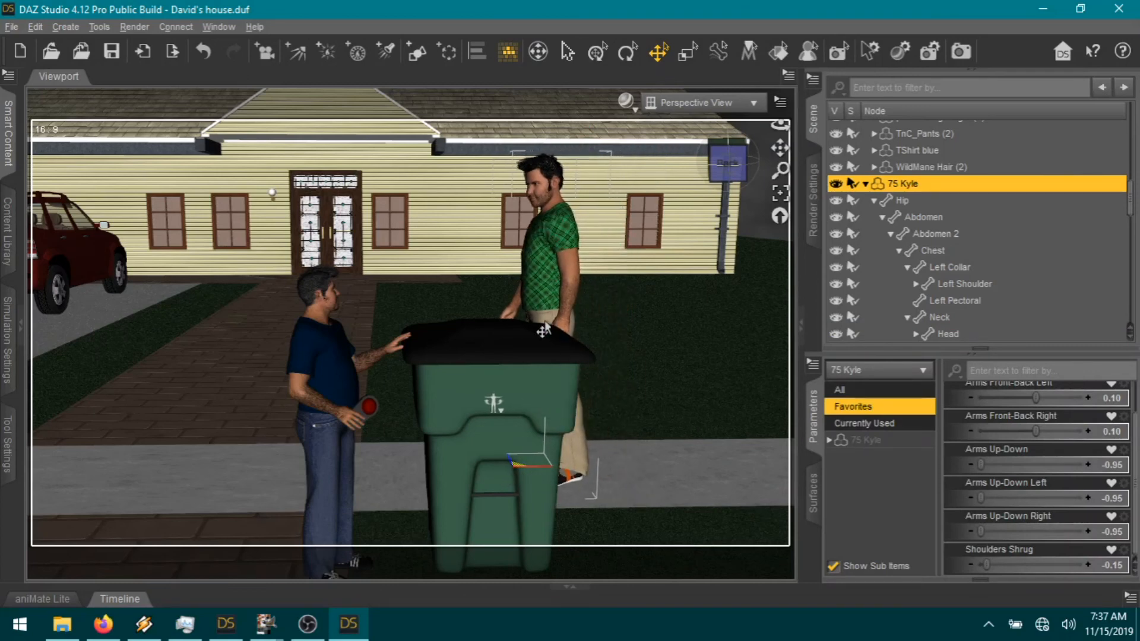
{"action": "left_click", "coordinate": [542, 286]}
{"action": "left_click", "coordinate": [873, 440]}
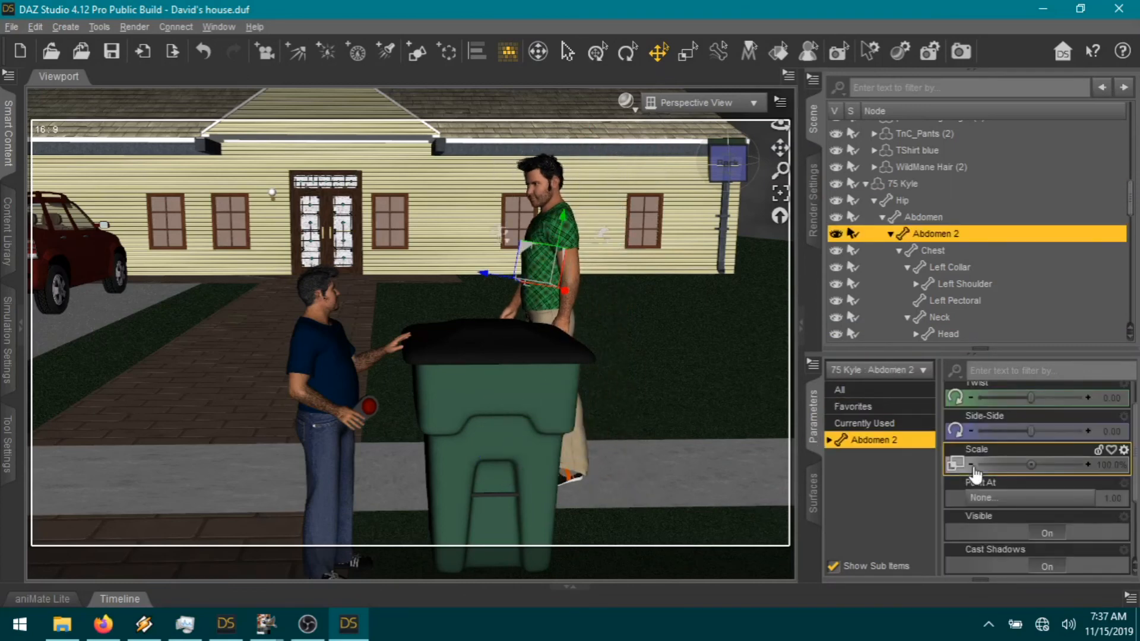
{"action": "left_click_drag", "start_coordinate": [1031, 437], "coordinate": [1049, 453]}
{"action": "left_click_drag", "start_coordinate": [1026, 405], "coordinate": [1021, 411]}
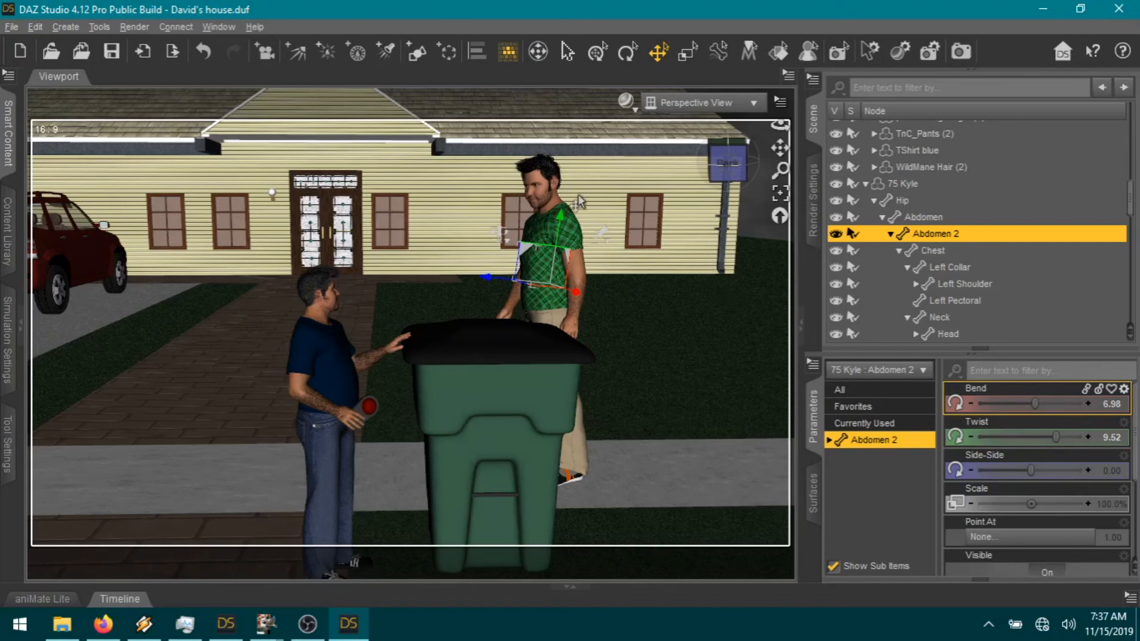
Step: Open Kyle's mouth a little wider and pan the view so the figures sit higher
{"action": "left_click", "coordinate": [543, 189]}
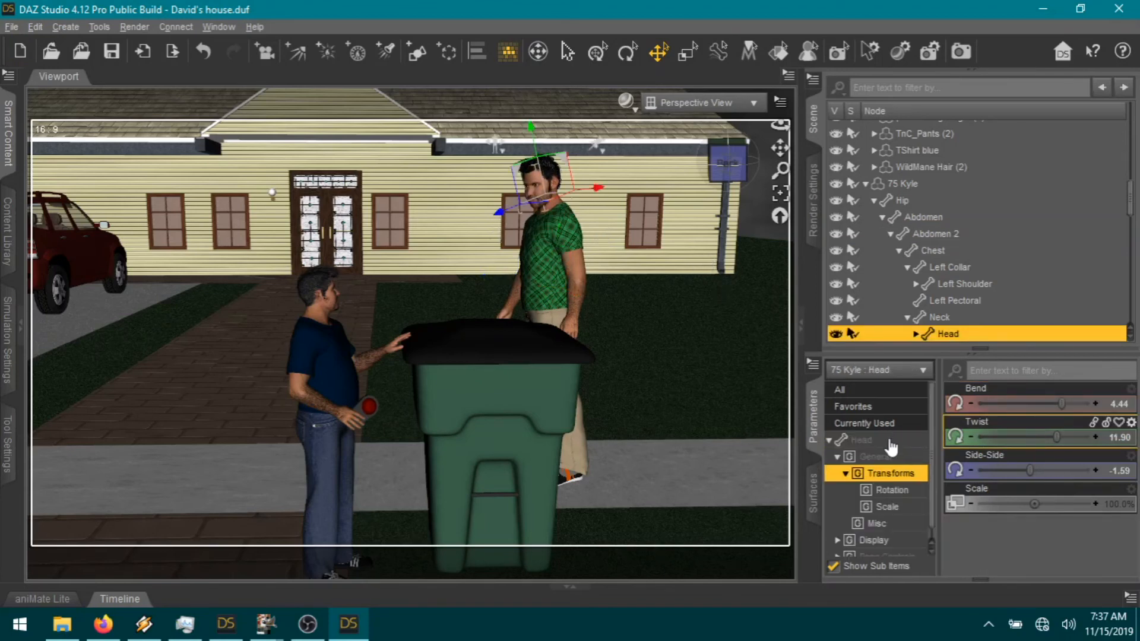
{"action": "left_click", "coordinate": [853, 407]}
{"action": "scroll", "coordinate": [974, 454], "scroll_direction": "down", "scroll_amount": 5}
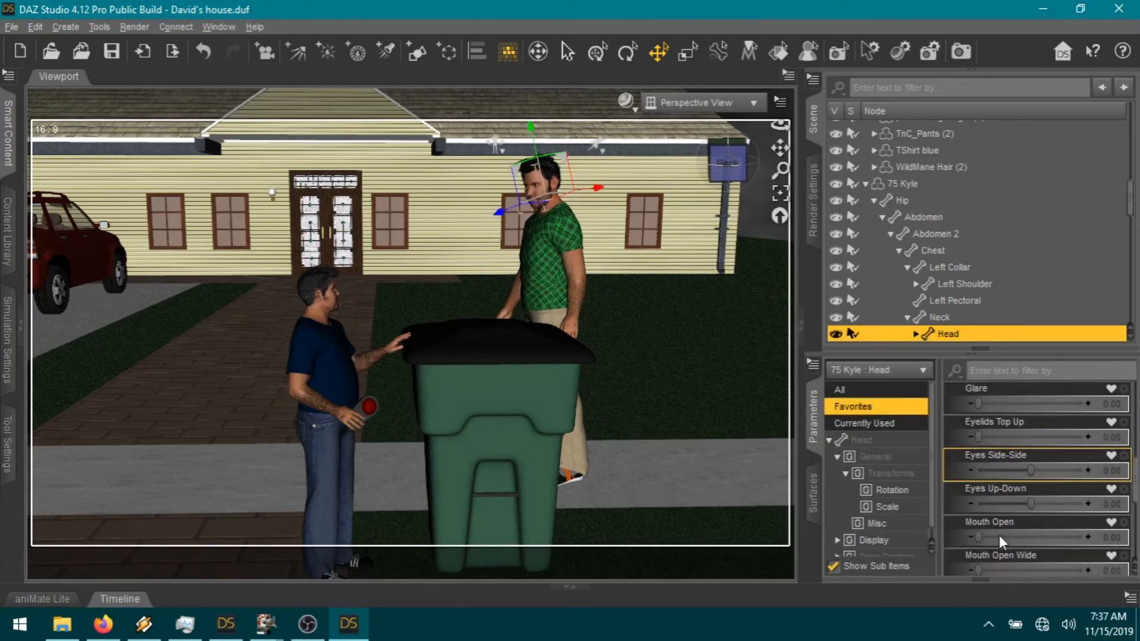
{"action": "left_click_drag", "start_coordinate": [979, 570], "coordinate": [990, 567]}
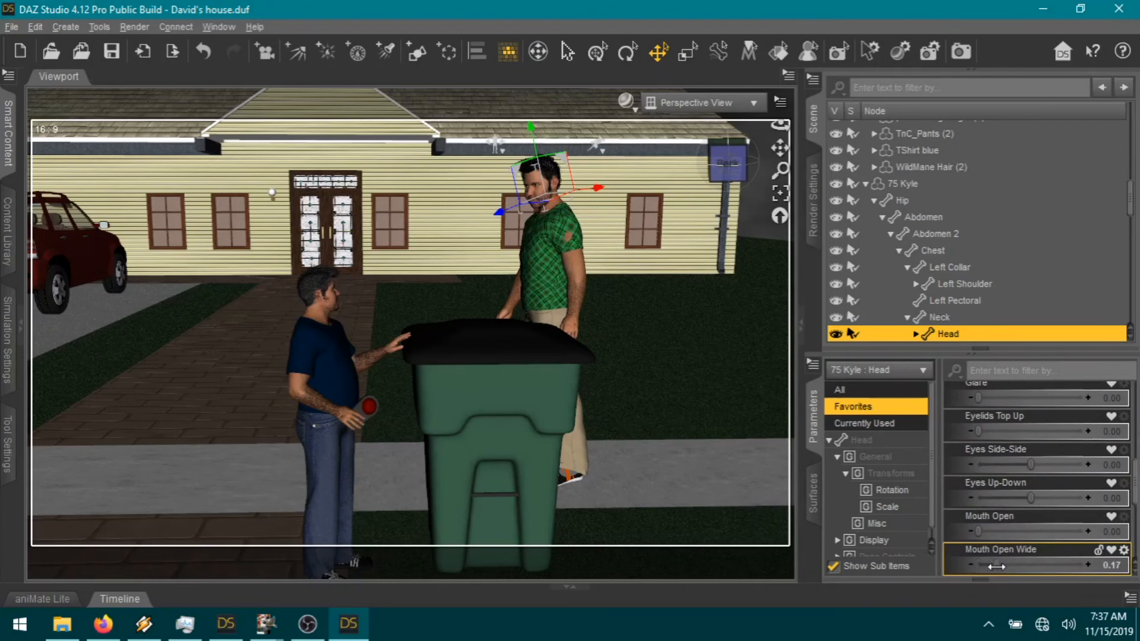
{"action": "left_click", "coordinate": [704, 392]}
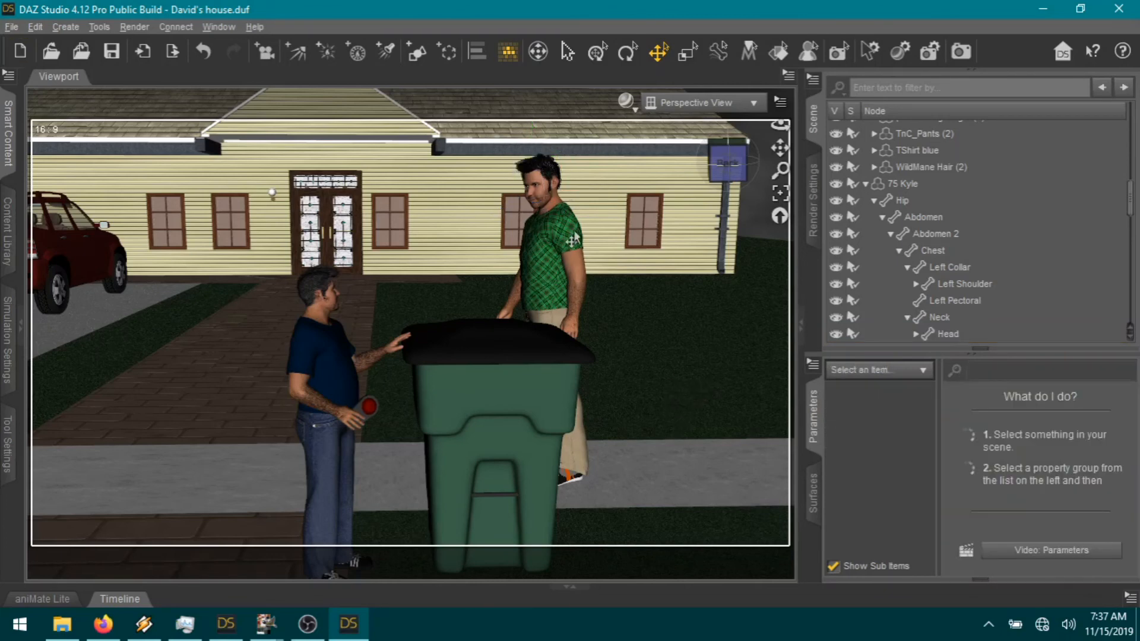
{"action": "left_click_drag", "start_coordinate": [780, 148], "coordinate": [780, 131]}
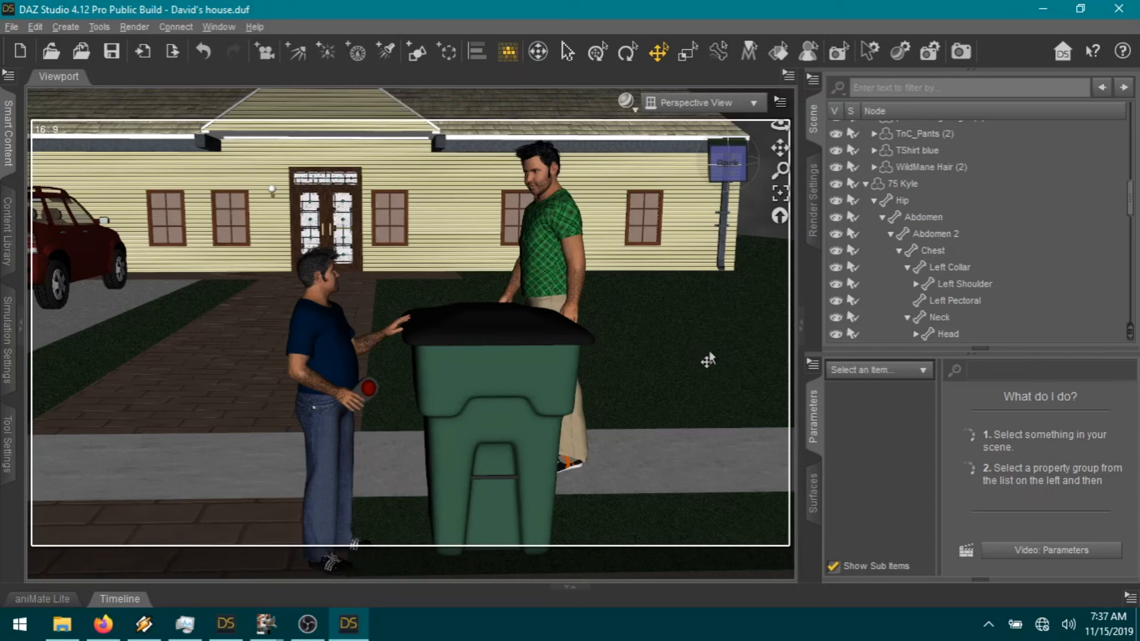
Step: Show the Render Settings with output image 01-06 as PNG at Full HD 1080p
{"action": "left_click", "coordinate": [815, 202]}
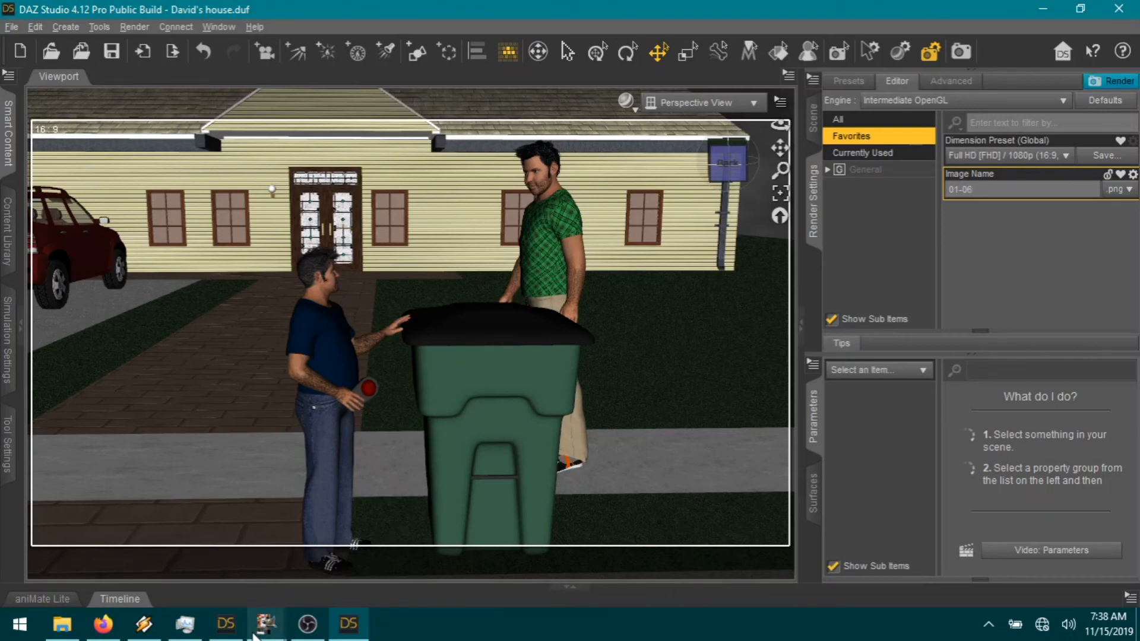
Step: Copy the speech bubble3 layer and paste it as a new layer over page01's lower panel
{"action": "mouse_move", "coordinate": [257, 634]}
{"action": "left_click", "coordinate": [386, 557]}
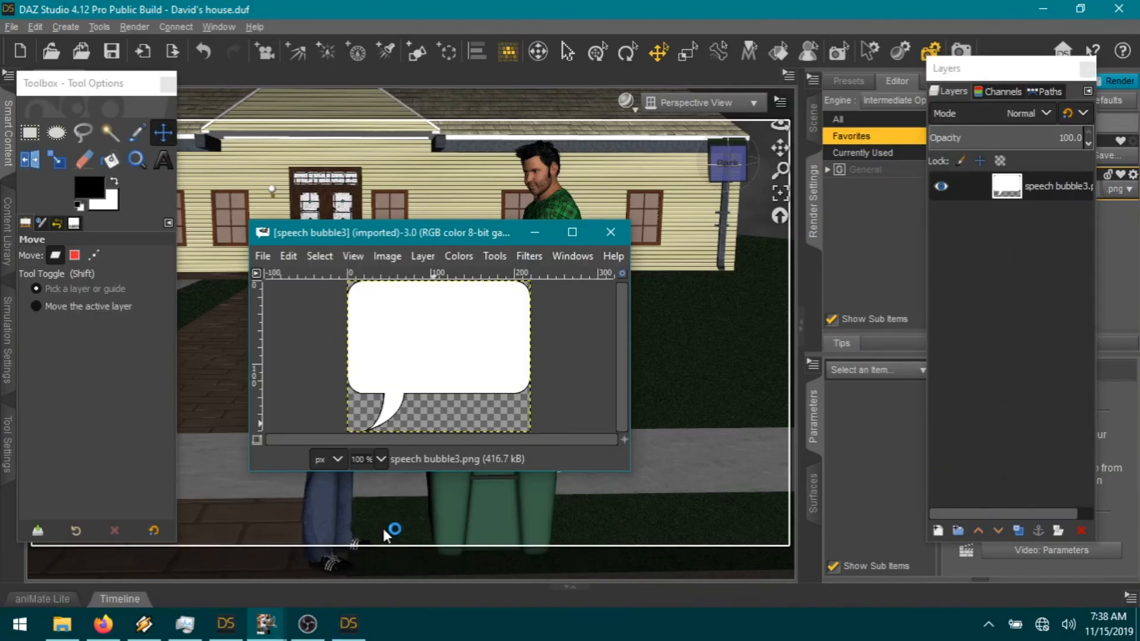
{"action": "key", "text": "ctrl+c"}
{"action": "mouse_move", "coordinate": [265, 625]}
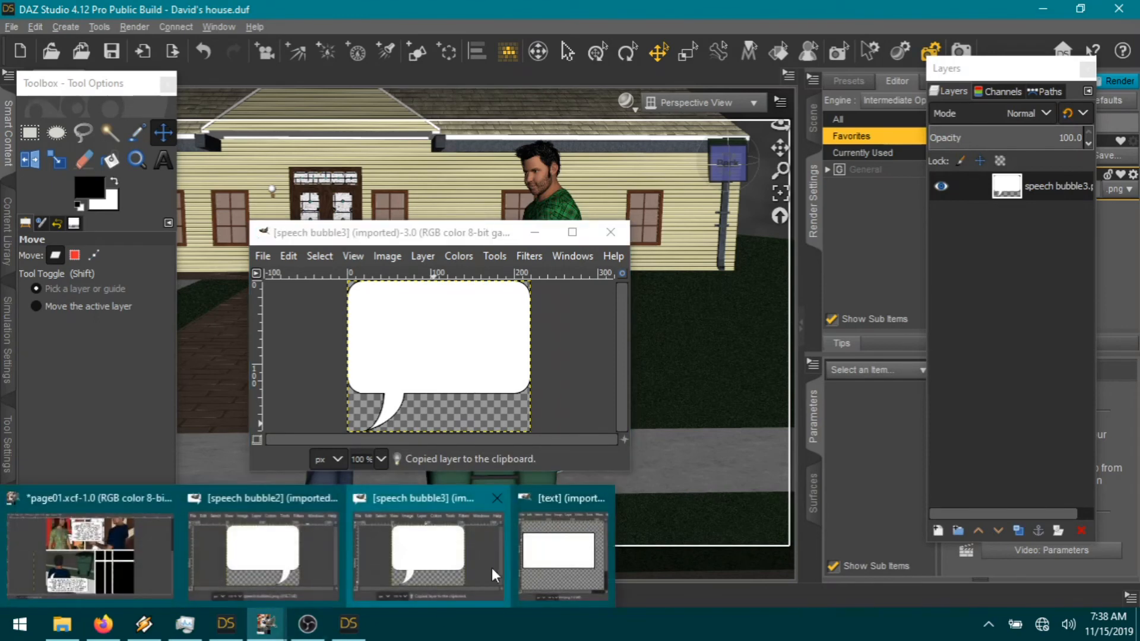
{"action": "left_click", "coordinate": [148, 552]}
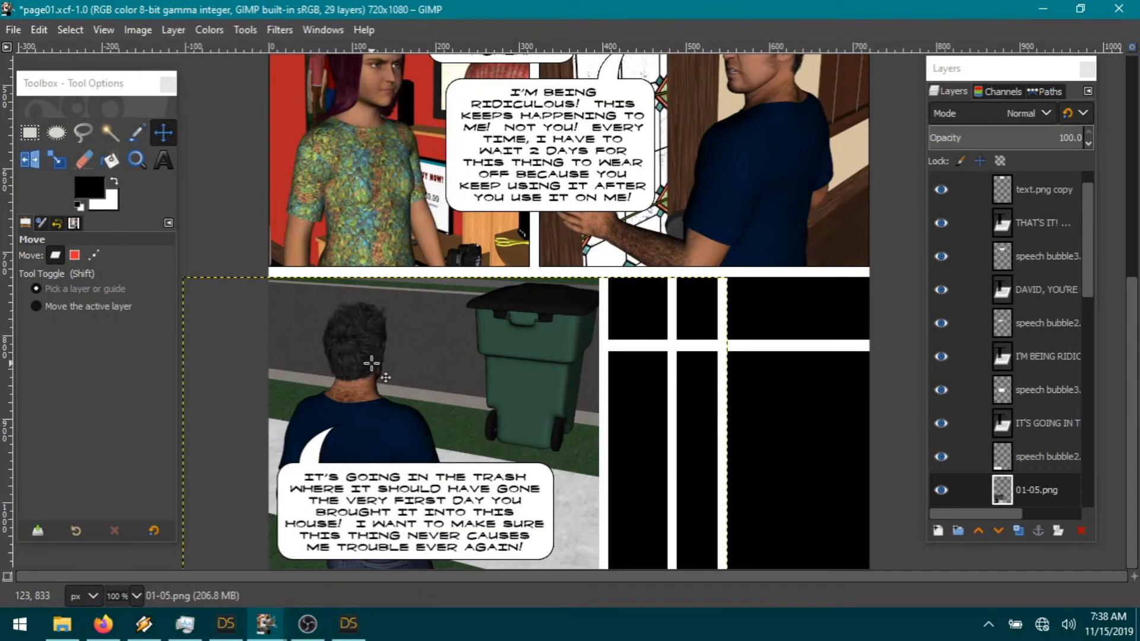
{"action": "left_click", "coordinate": [38, 29]}
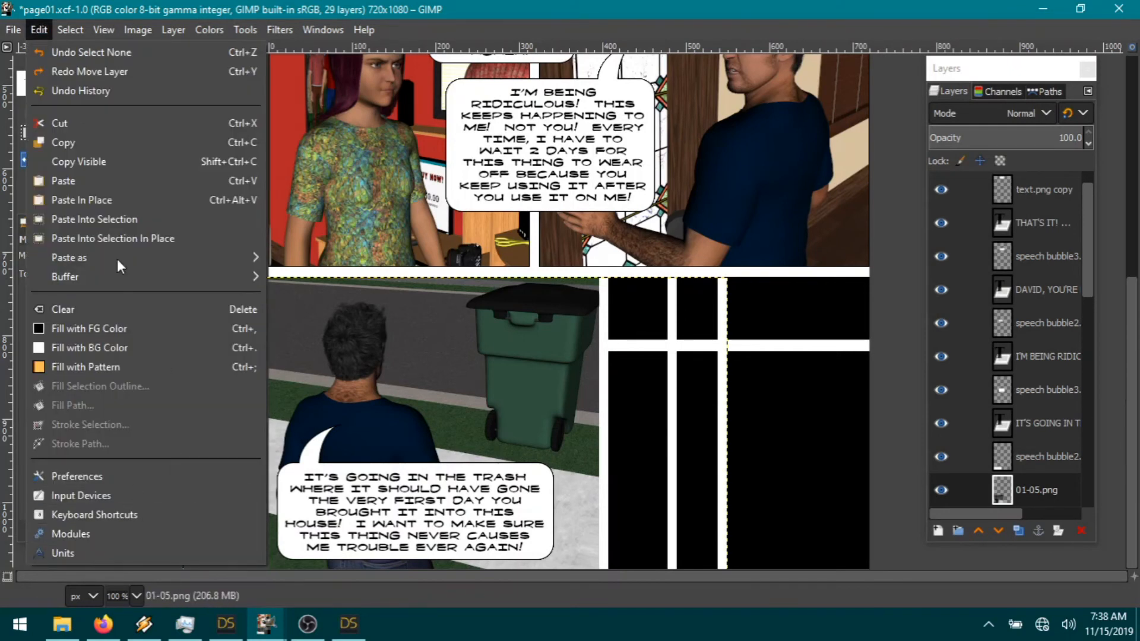
{"action": "mouse_move", "coordinate": [107, 259]}
{"action": "left_click", "coordinate": [301, 259]}
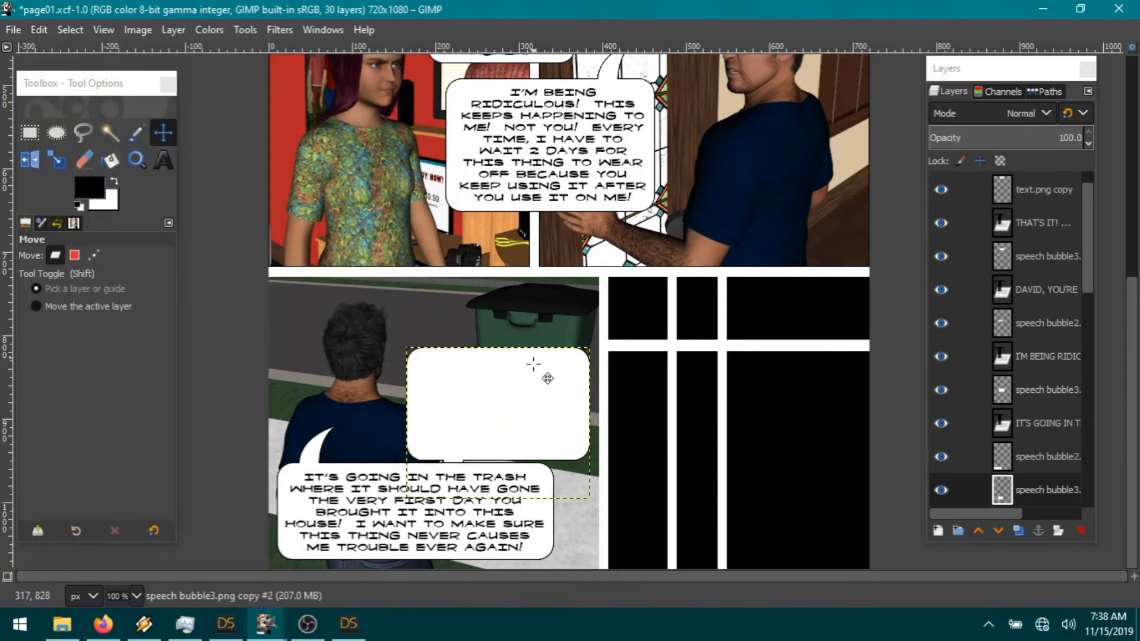
{"action": "left_click_drag", "start_coordinate": [504, 416], "coordinate": [538, 360]}
Step: Flip the bubble horizontally so its tail points right, and draw a text box inside it
{"action": "left_click", "coordinate": [173, 29]}
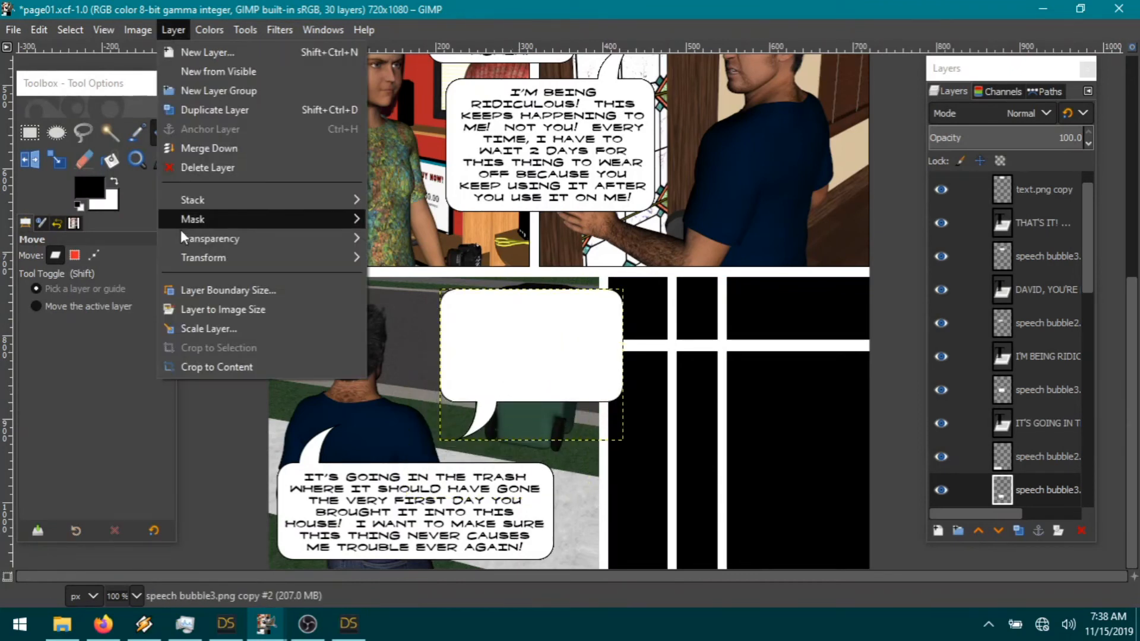
{"action": "mouse_move", "coordinate": [180, 256]}
{"action": "left_click", "coordinate": [436, 258]}
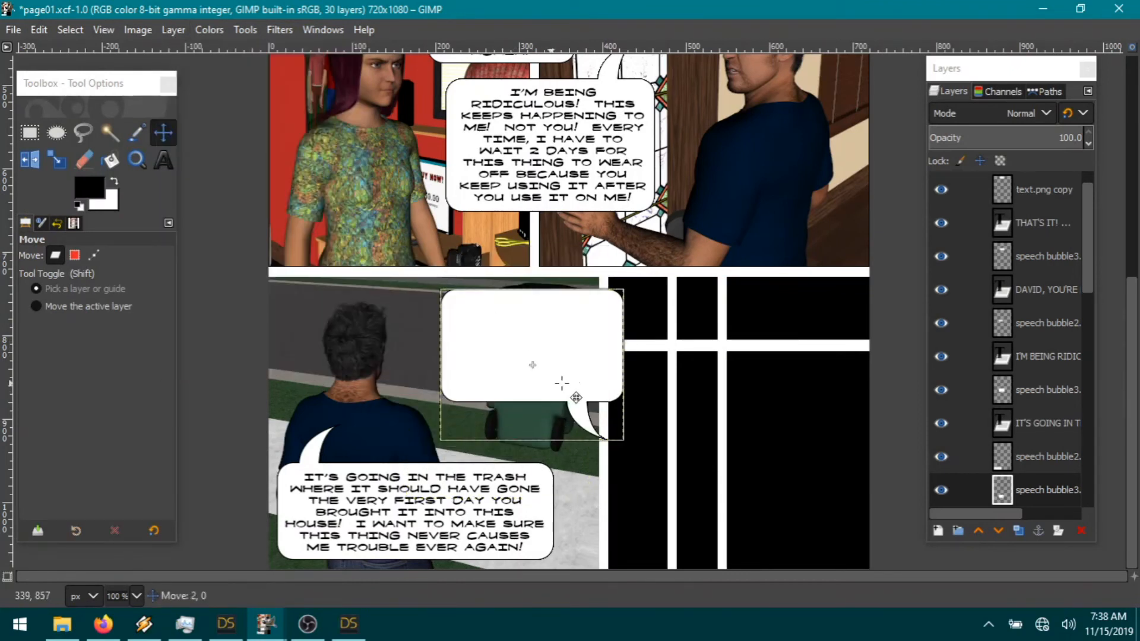
{"action": "left_click_drag", "start_coordinate": [540, 377], "coordinate": [574, 373]}
{"action": "left_click", "coordinate": [163, 160]}
{"action": "left_click_drag", "start_coordinate": [653, 391], "coordinate": [521, 351]}
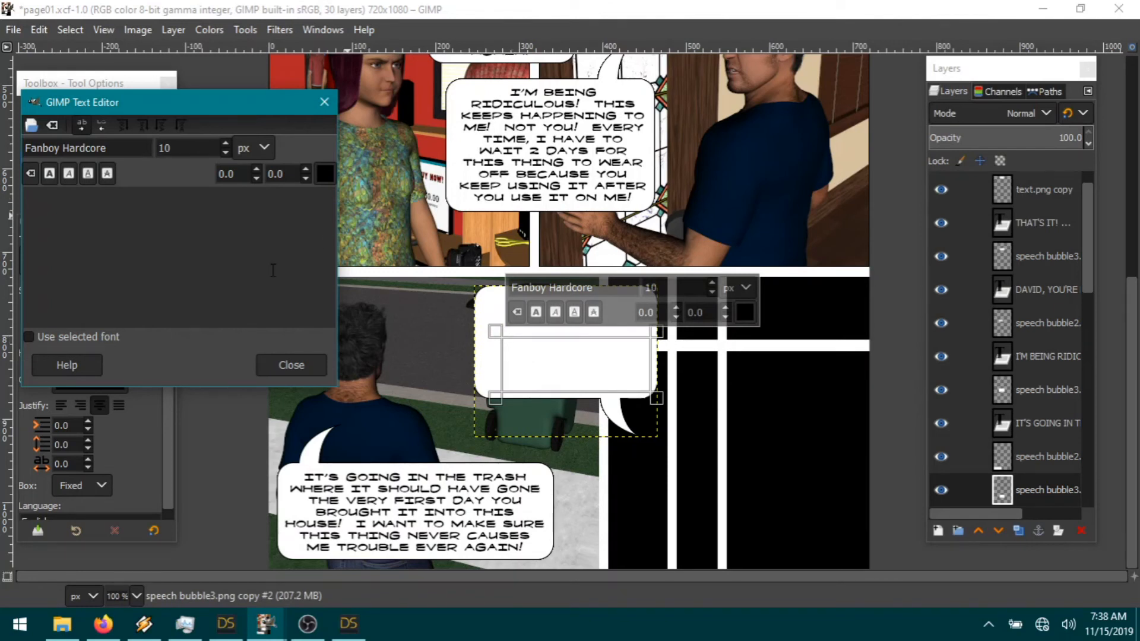
Step: Type 'AFTERNOON DAVID! HAVING FUN WITH THE FAMILY, I SEE.' in bold, then select the speech bubble3 layer
{"action": "type", "text": "AFTERN"}
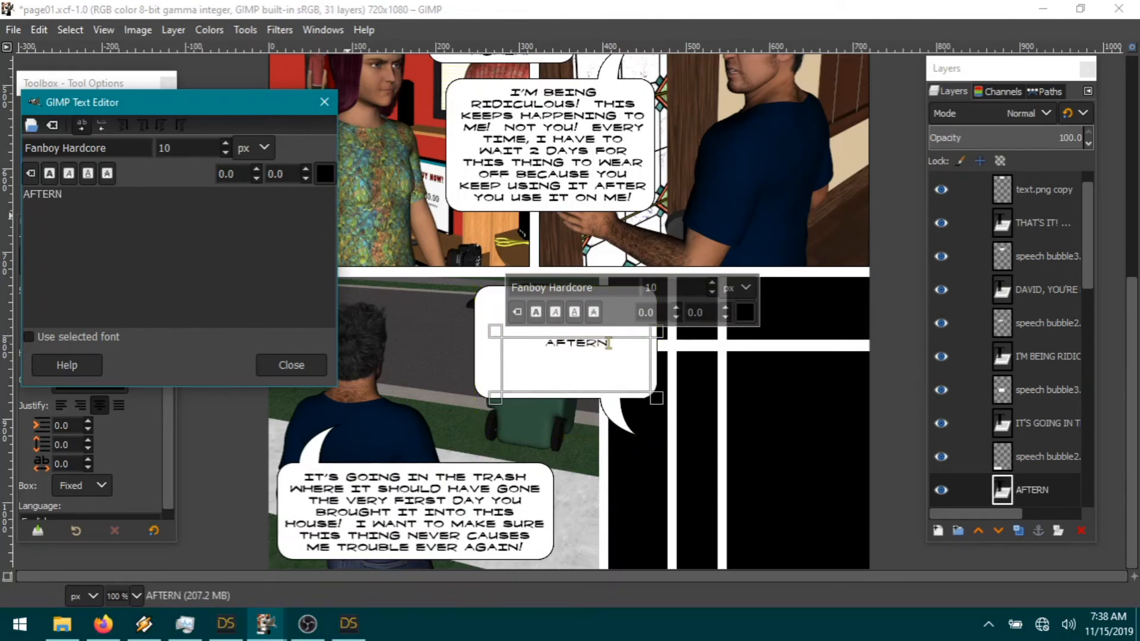
{"action": "type", "text": "OON DAV"}
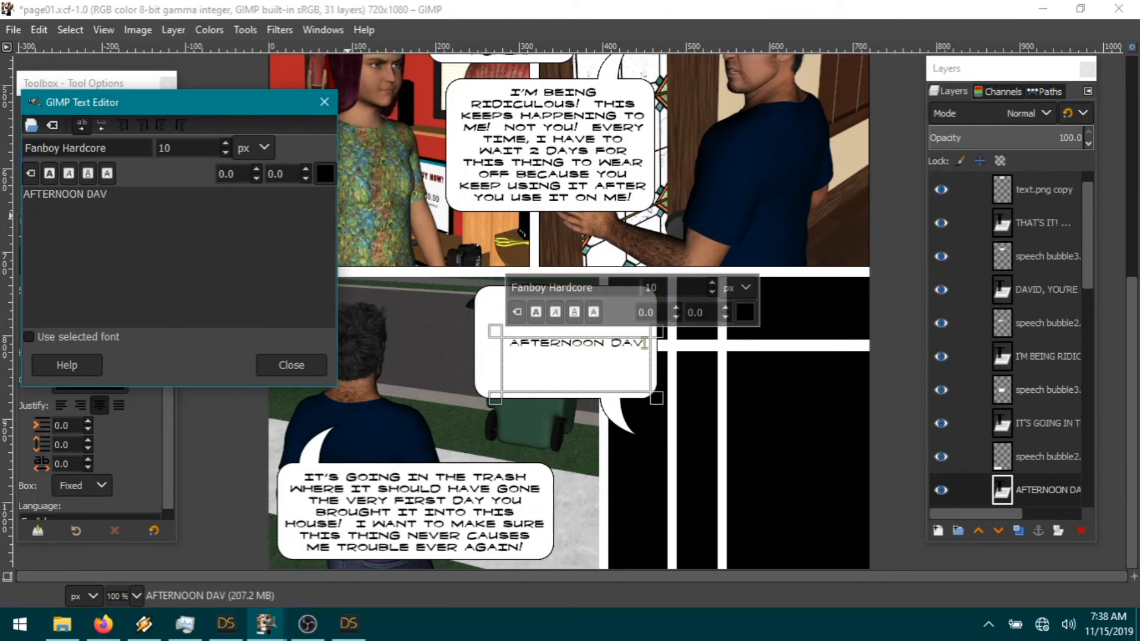
{"action": "type", "text": "ID"}
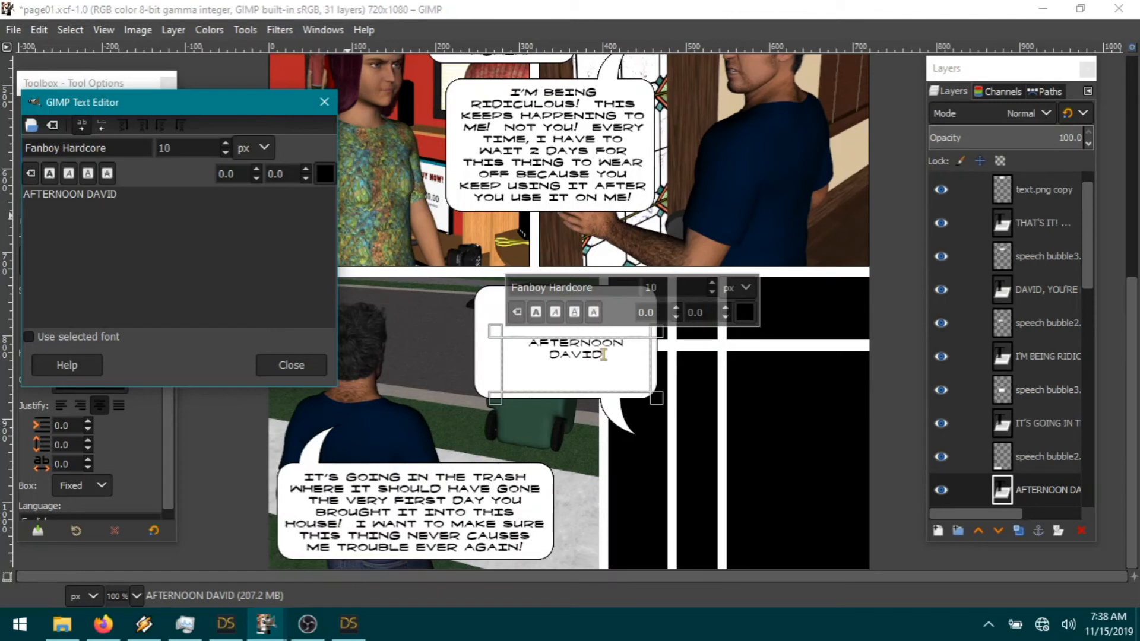
{"action": "type", "text": "!  FUN"}
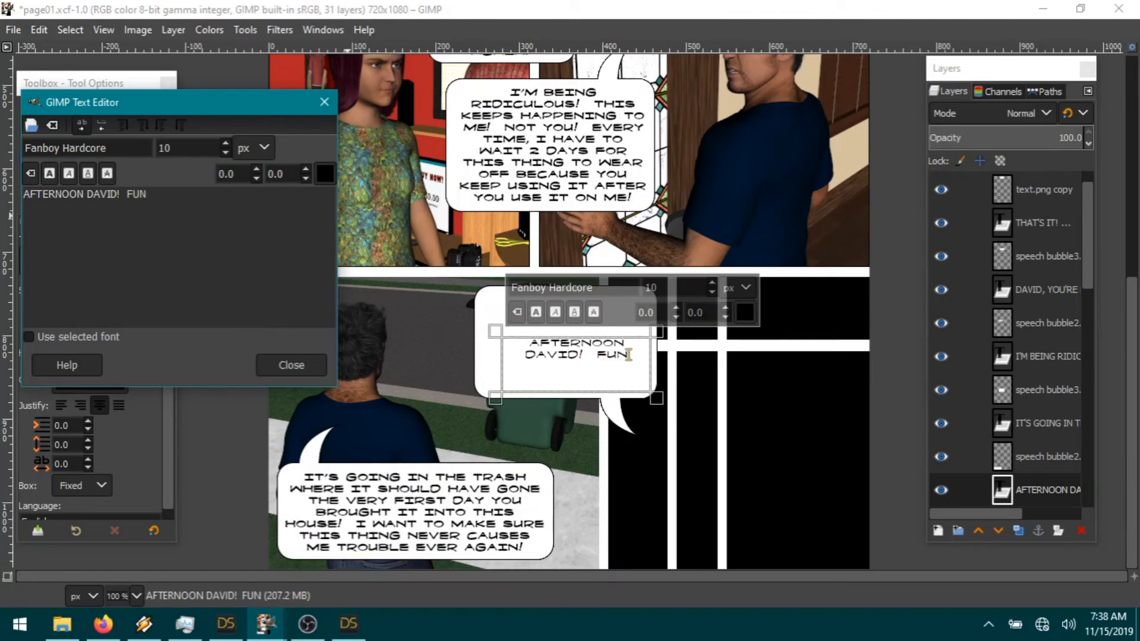
{"action": "key", "text": "BackSpace"}
{"action": "key", "text": "BackSpace"}
{"action": "key", "text": "BackSpace"}
{"action": "type", "text": "HAVING FUN WITH THE"}
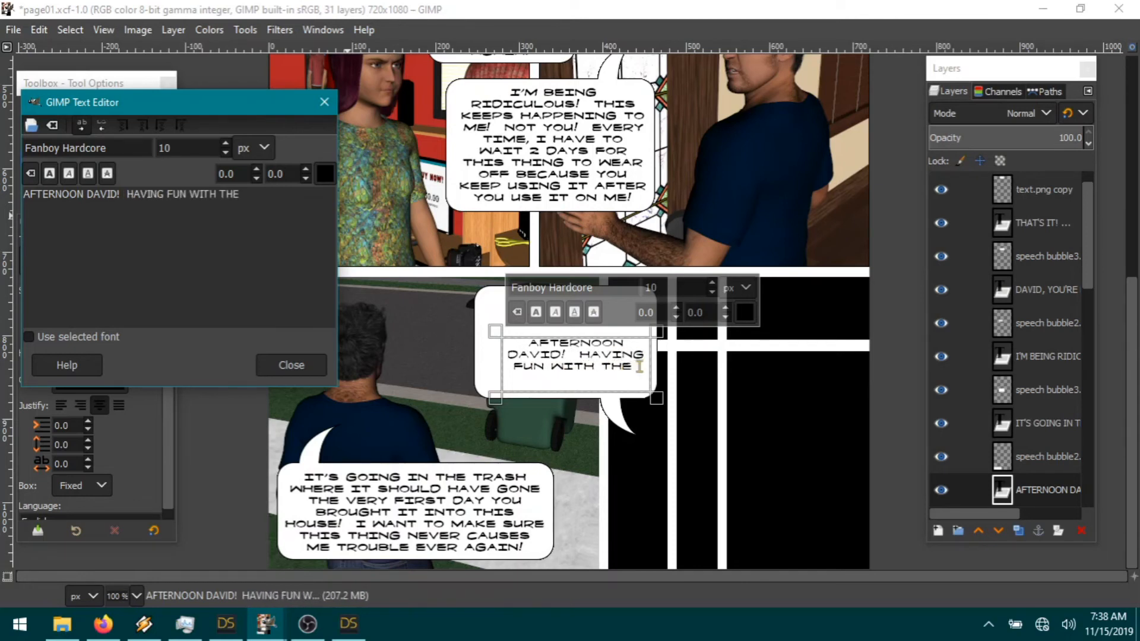
{"action": "type", "text": " FAMILY, I SEE."}
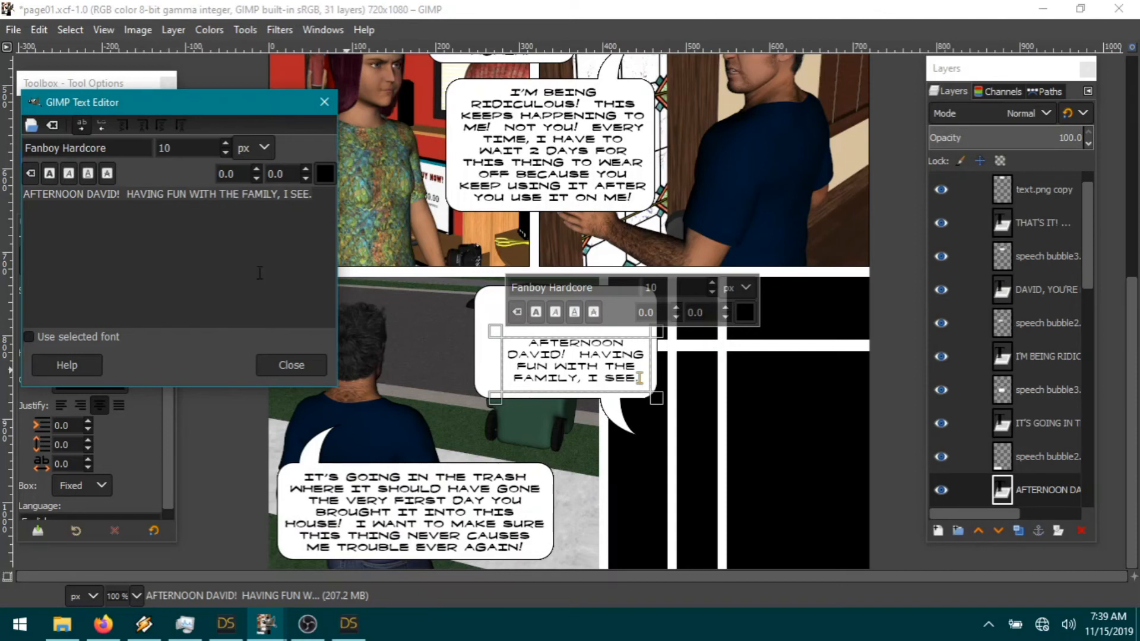
{"action": "key", "text": "ctrl+a"}
{"action": "left_click", "coordinate": [50, 173]}
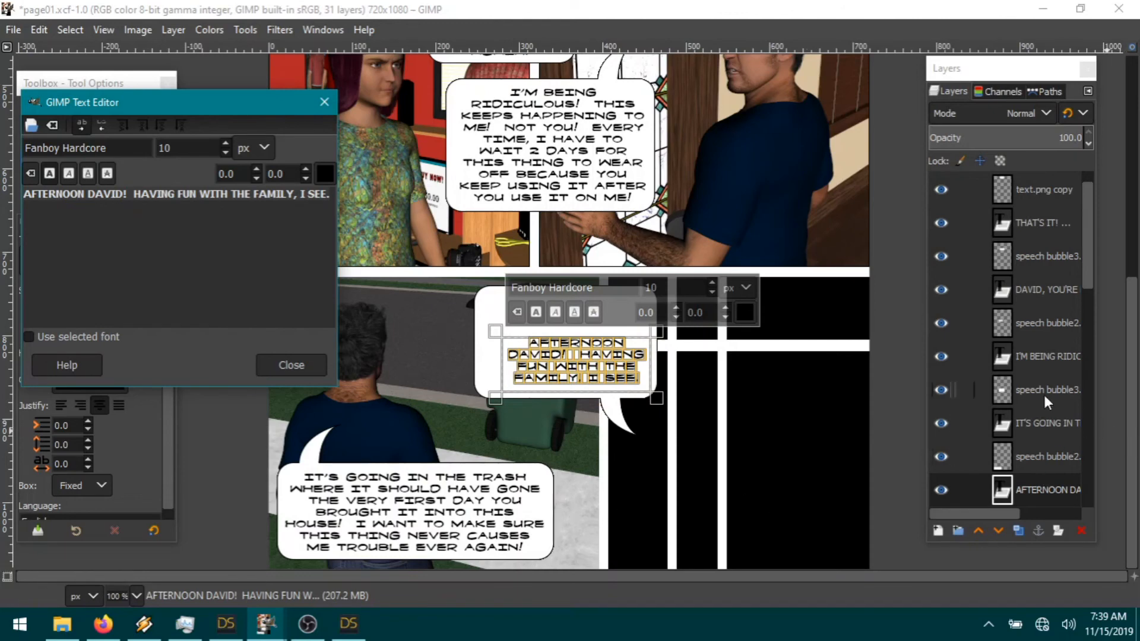
{"action": "scroll", "coordinate": [1047, 403], "scroll_direction": "down", "scroll_amount": 3}
{"action": "left_click", "coordinate": [1045, 433]}
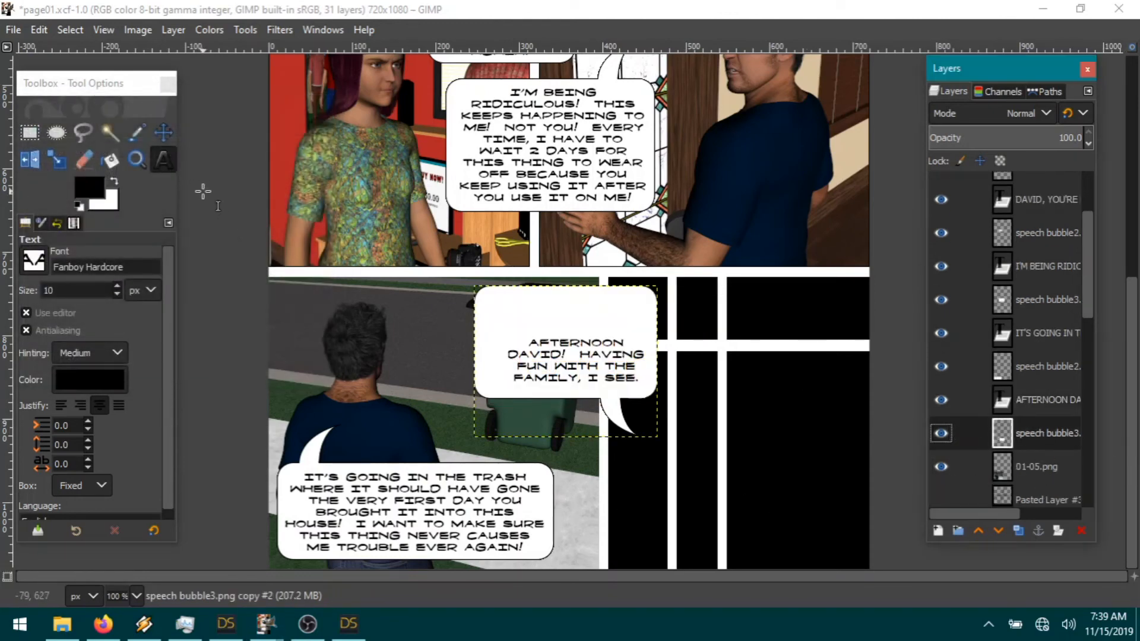
Step: Nudge the AFTERNOON DAVID bubble up, cut its left edge out and paste it as a new layer
{"action": "left_click", "coordinate": [164, 131]}
{"action": "left_click_drag", "start_coordinate": [611, 396], "coordinate": [604, 399]}
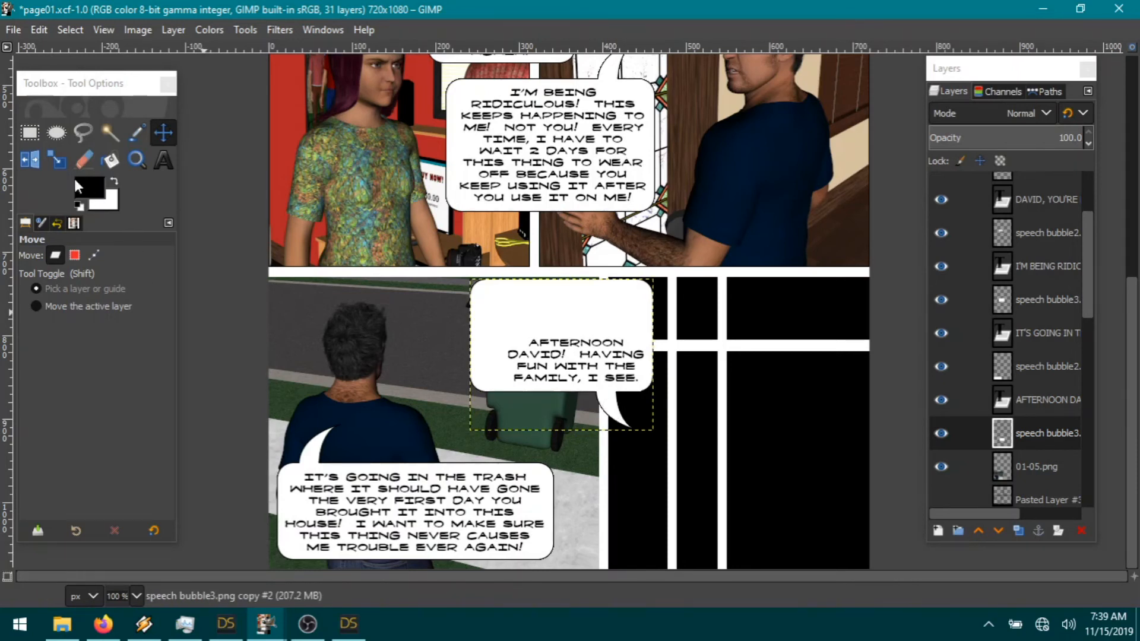
{"action": "left_click", "coordinate": [30, 132]}
{"action": "left_click_drag", "start_coordinate": [513, 409], "coordinate": [408, 232]}
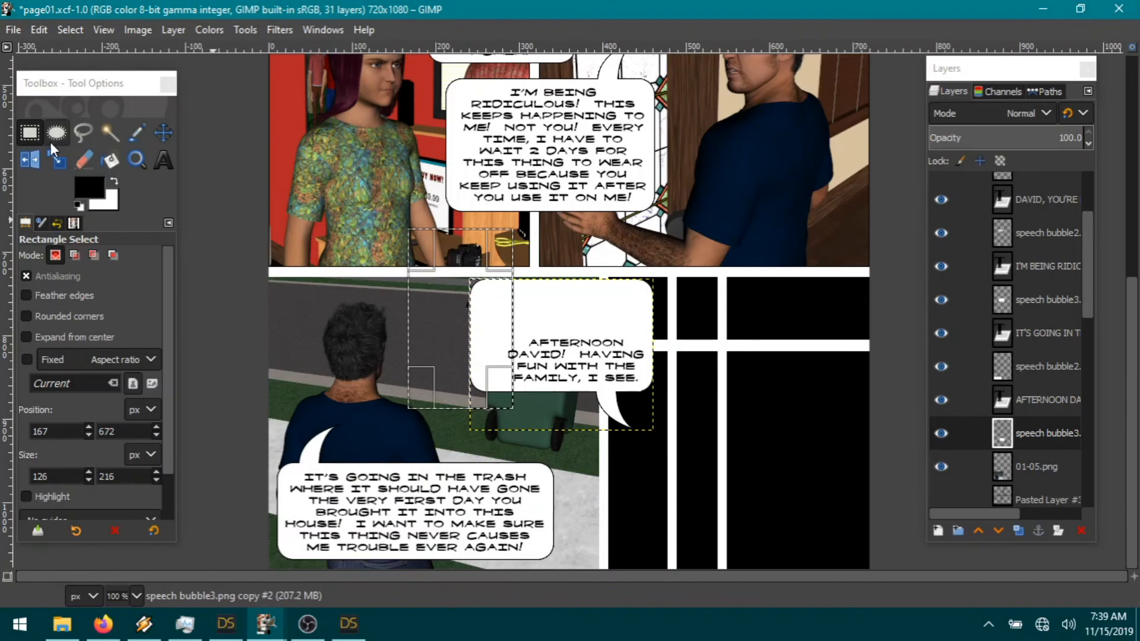
{"action": "left_click", "coordinate": [38, 30]}
{"action": "left_click", "coordinate": [88, 124]}
{"action": "left_click", "coordinate": [66, 30]}
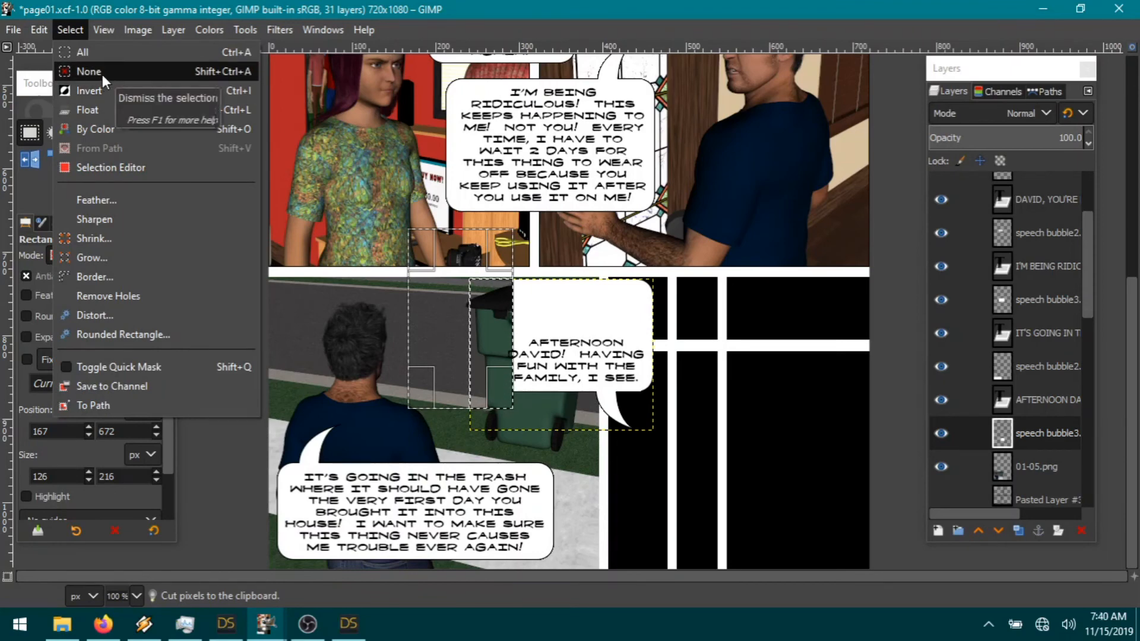
{"action": "left_click", "coordinate": [102, 73]}
{"action": "left_click", "coordinate": [40, 30]}
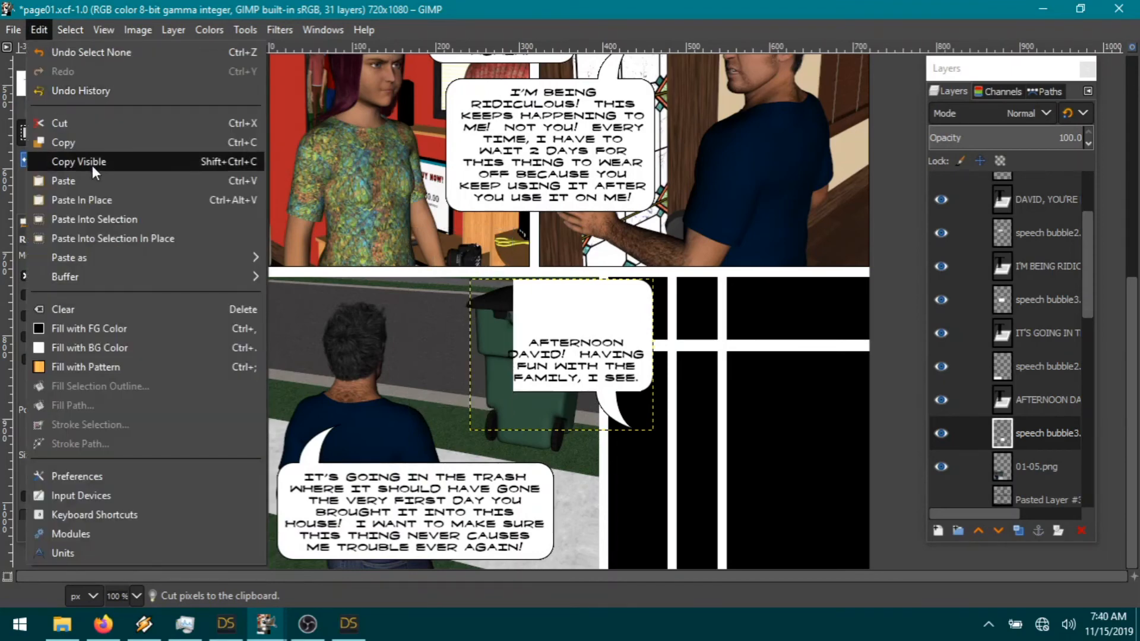
{"action": "mouse_move", "coordinate": [107, 255]}
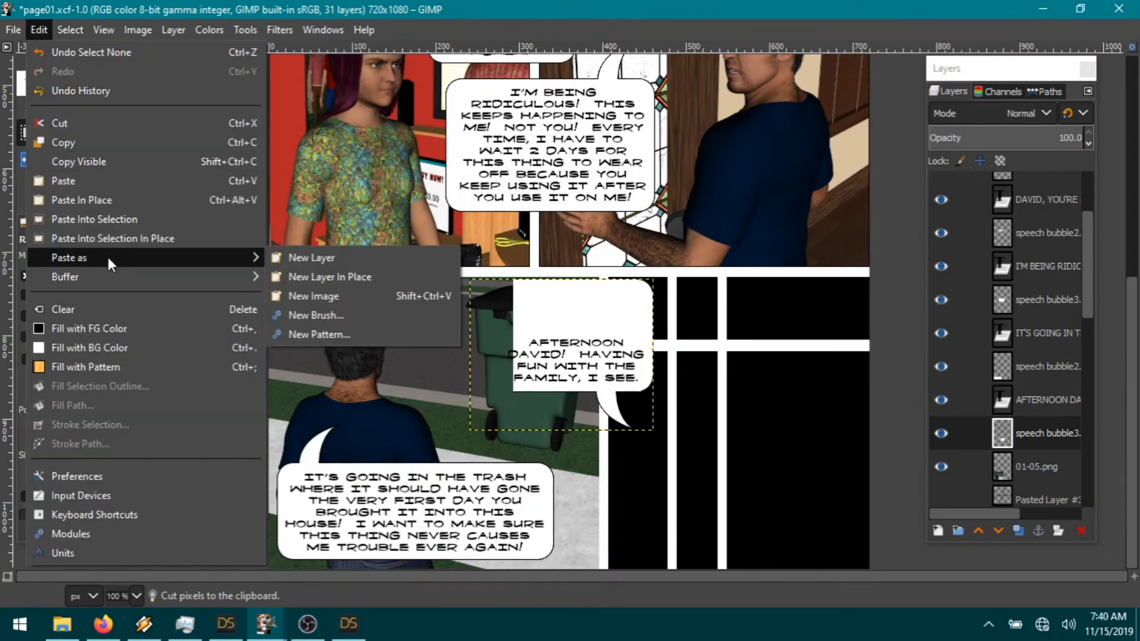
{"action": "left_click", "coordinate": [335, 259]}
Step: Shift the pasted left edge inward to narrow the bubble and merge it down
{"action": "left_click", "coordinate": [164, 132]}
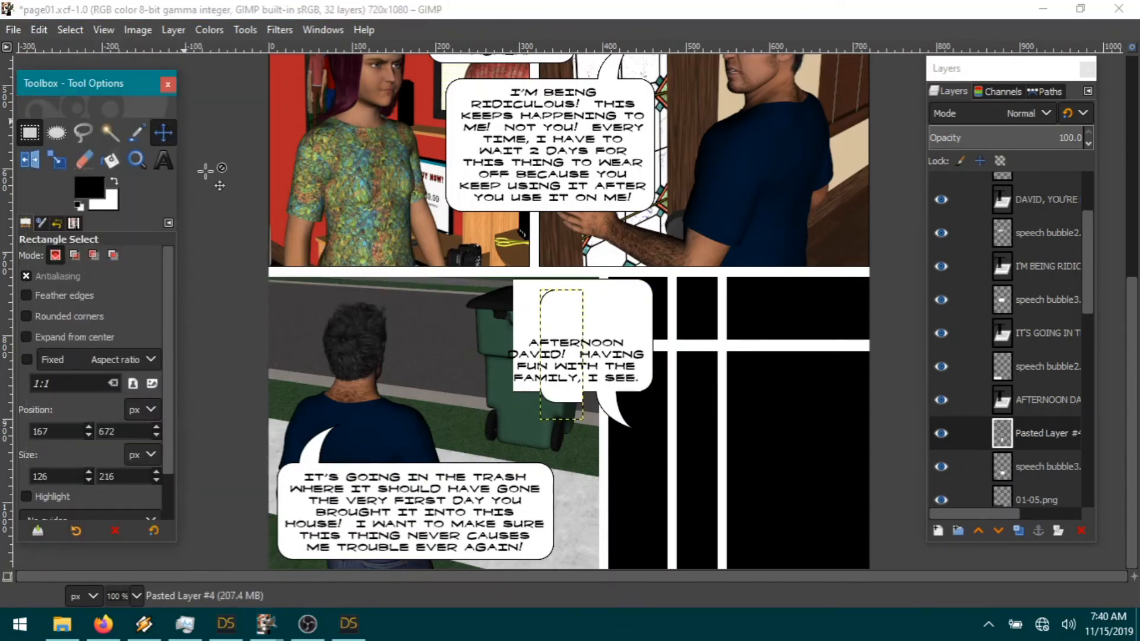
{"action": "left_click_drag", "start_coordinate": [581, 331], "coordinate": [539, 319]}
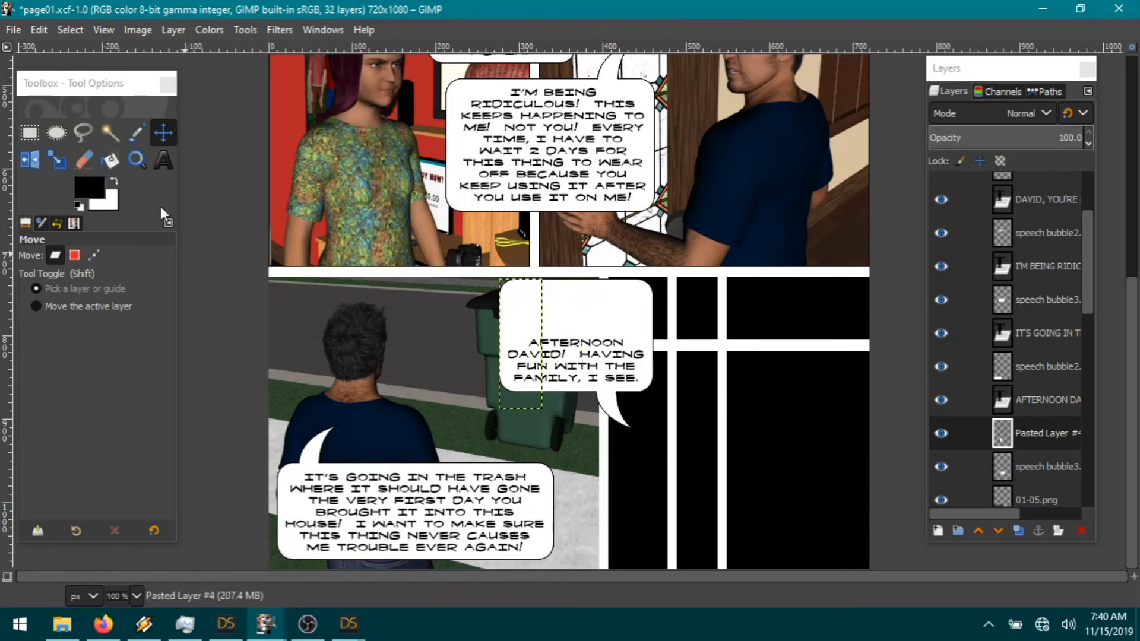
{"action": "left_click", "coordinate": [47, 30]}
{"action": "mouse_move", "coordinate": [20, 30]}
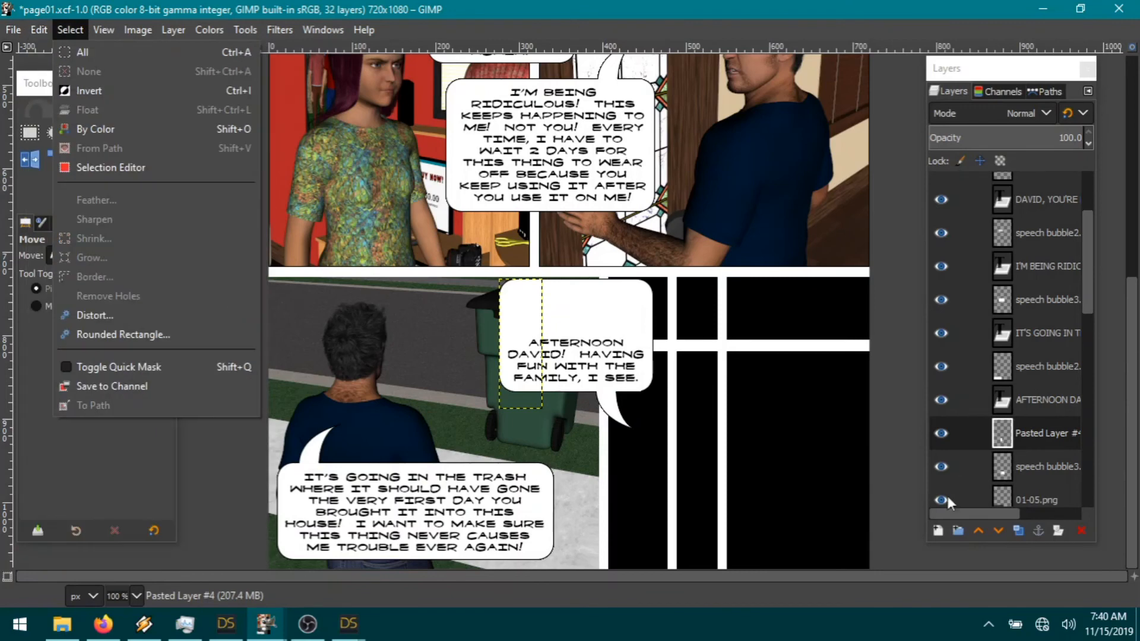
{"action": "left_click", "coordinate": [1032, 434]}
{"action": "right_click", "coordinate": [1032, 432]}
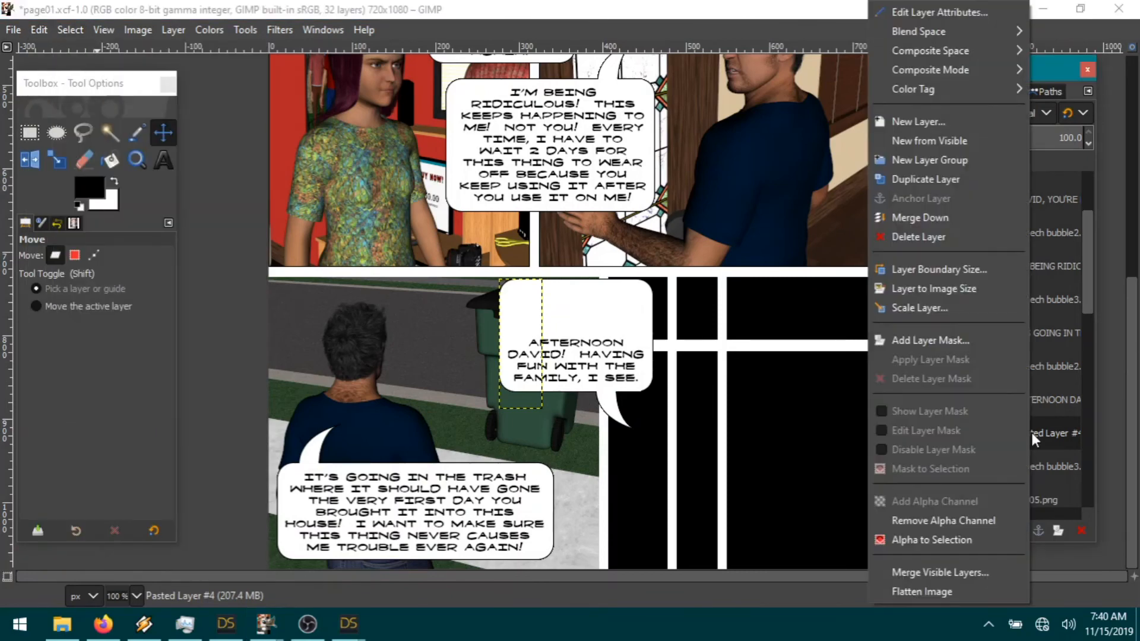
{"action": "left_click", "coordinate": [926, 218]}
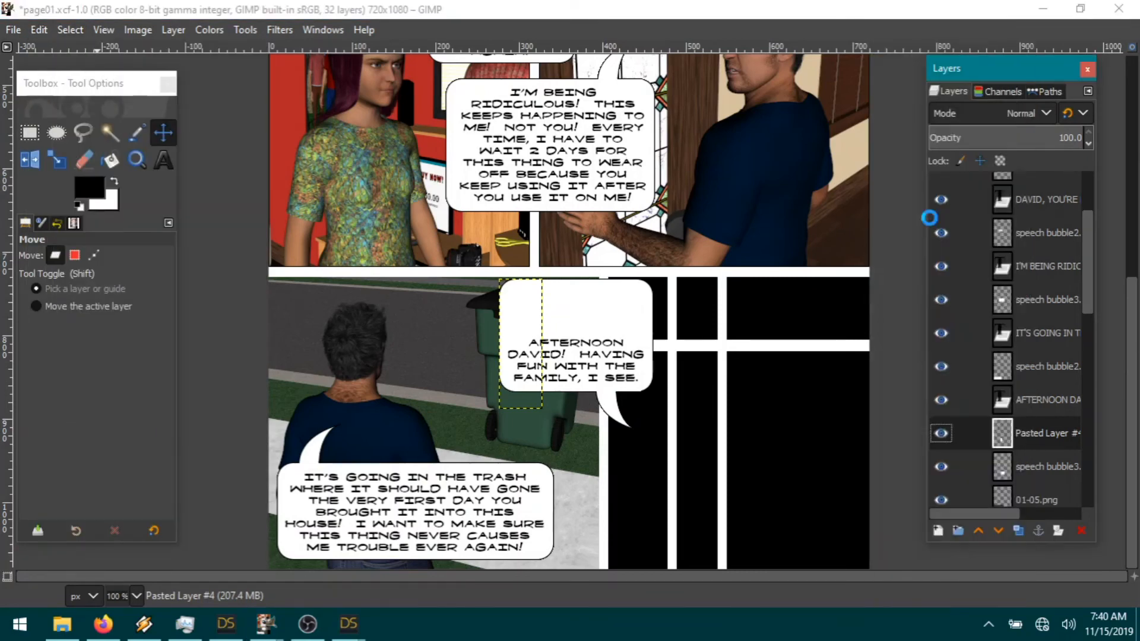
Step: Cut the top part of the bubble away with a rectangular selection
{"action": "left_click", "coordinate": [29, 132]}
{"action": "left_click_drag", "start_coordinate": [490, 343], "coordinate": [707, 306]}
{"action": "left_click", "coordinate": [38, 29]}
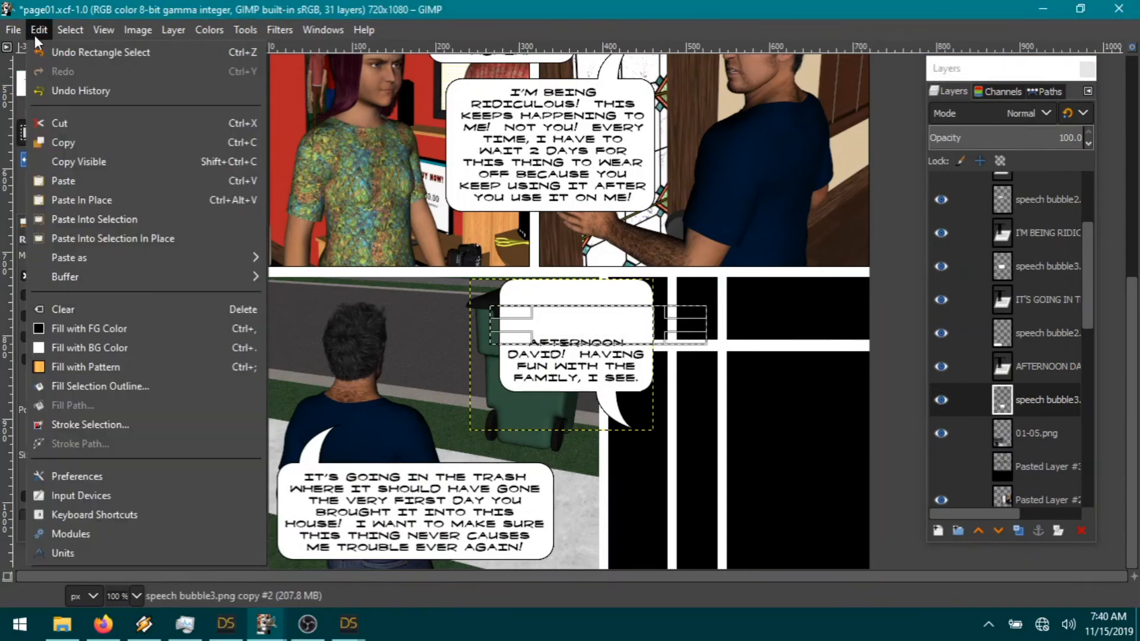
{"action": "left_click", "coordinate": [68, 123]}
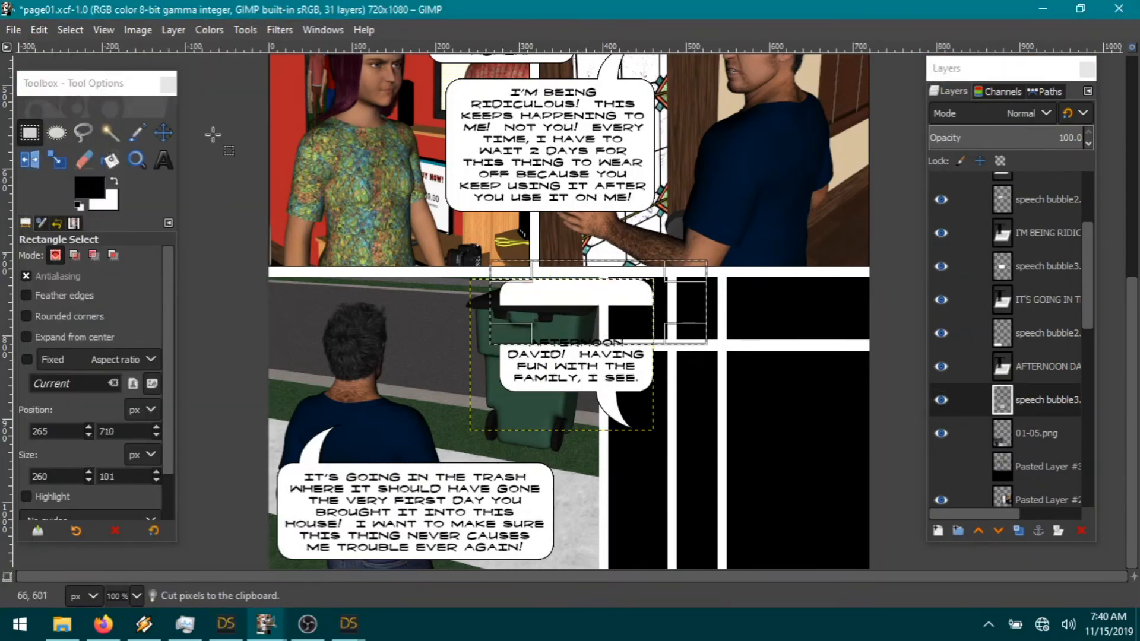
{"action": "left_click", "coordinate": [39, 30]}
{"action": "left_click", "coordinate": [67, 123]}
{"action": "left_click", "coordinate": [70, 29]}
{"action": "left_click", "coordinate": [77, 68]}
Step: Paste the bubble top as a new layer, lower it above the text and merge it down
{"action": "left_click", "coordinate": [42, 29]}
{"action": "mouse_move", "coordinate": [120, 252]}
{"action": "left_click", "coordinate": [290, 271]}
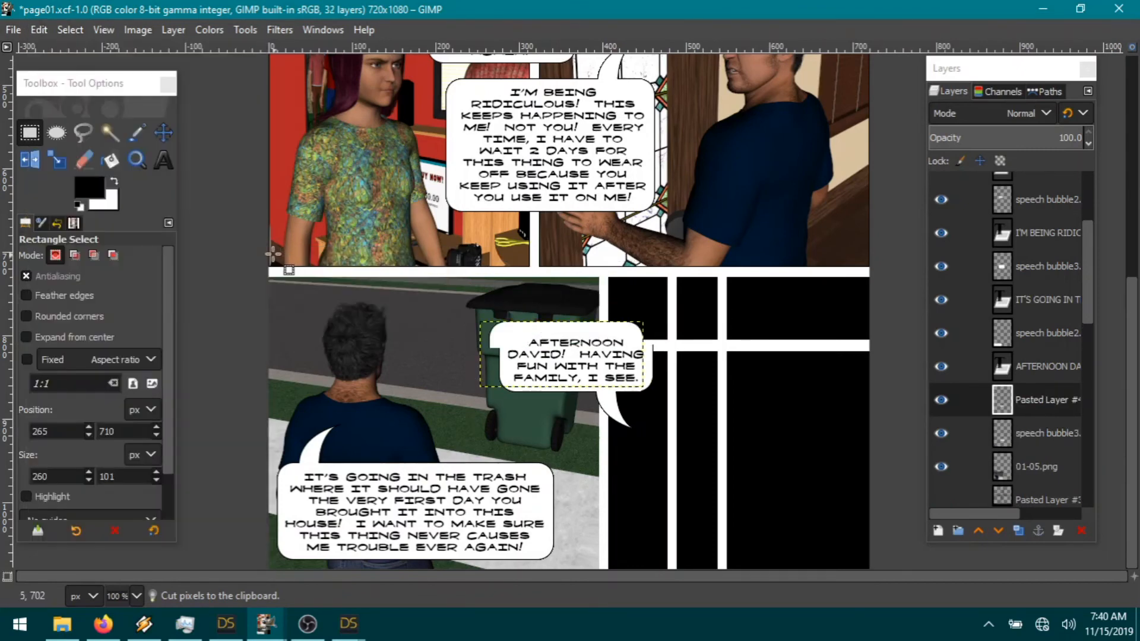
{"action": "left_click", "coordinate": [164, 130]}
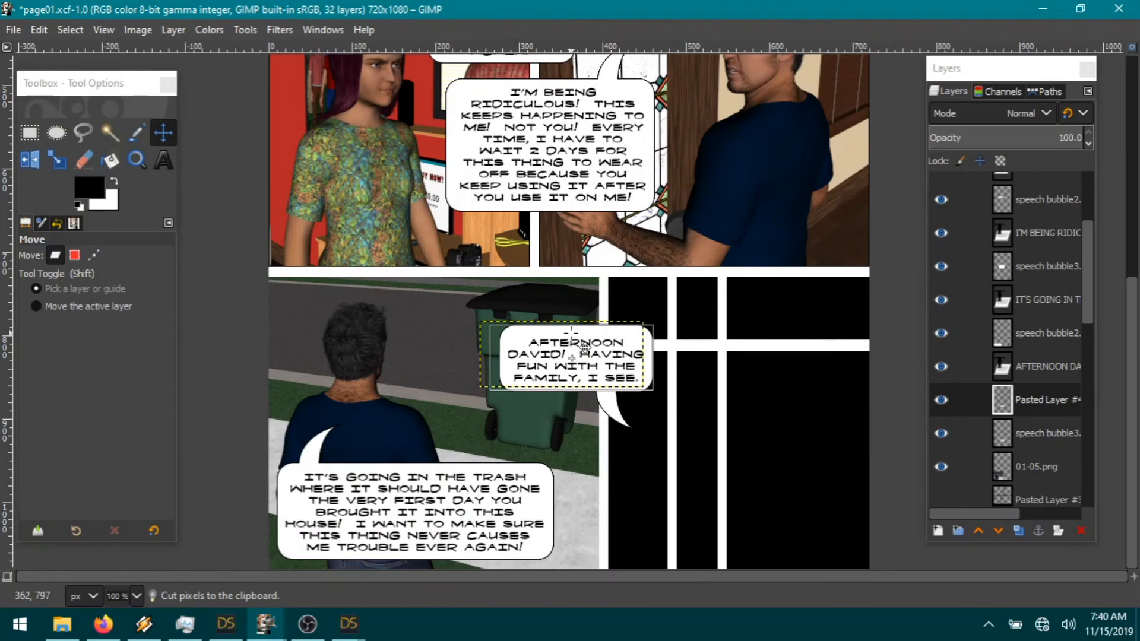
{"action": "left_click_drag", "start_coordinate": [571, 341], "coordinate": [581, 345]}
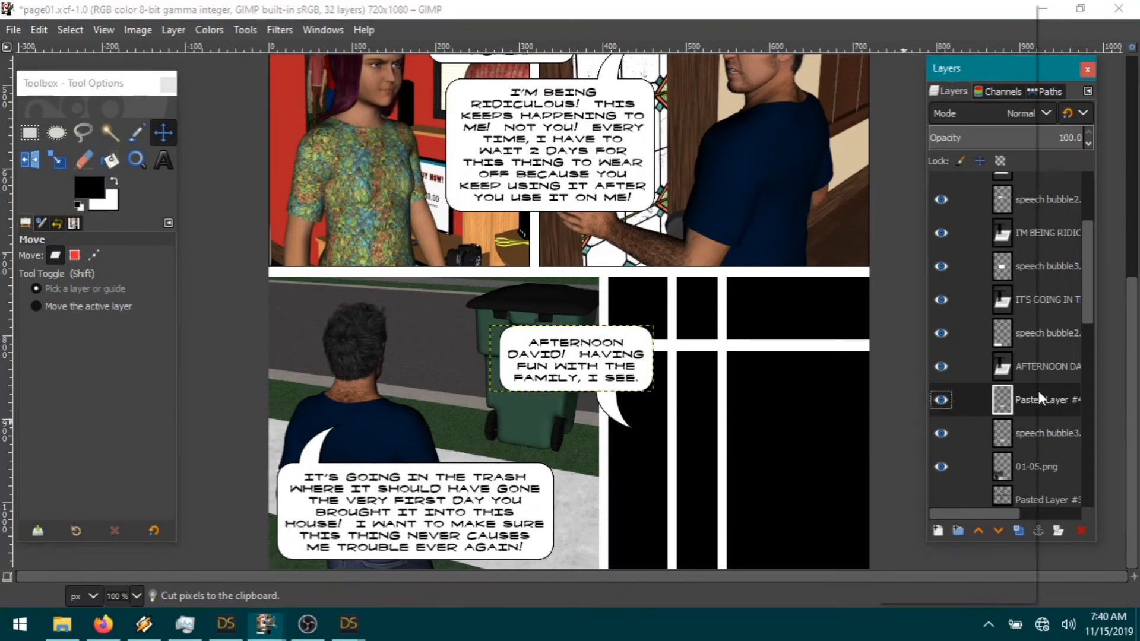
{"action": "right_click", "coordinate": [1038, 390]}
{"action": "left_click", "coordinate": [965, 220]}
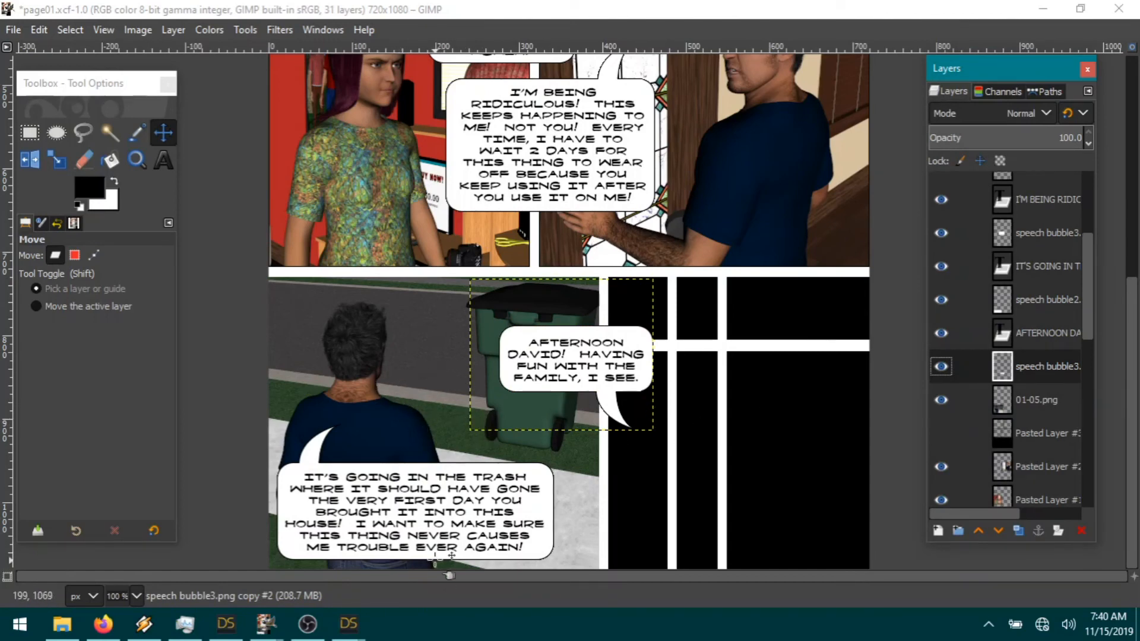
Step: Save the DAZ Studio render as 01-06, then start opening an image as layers in GIMP
{"action": "mouse_move", "coordinate": [342, 623]}
{"action": "left_click", "coordinate": [440, 552]}
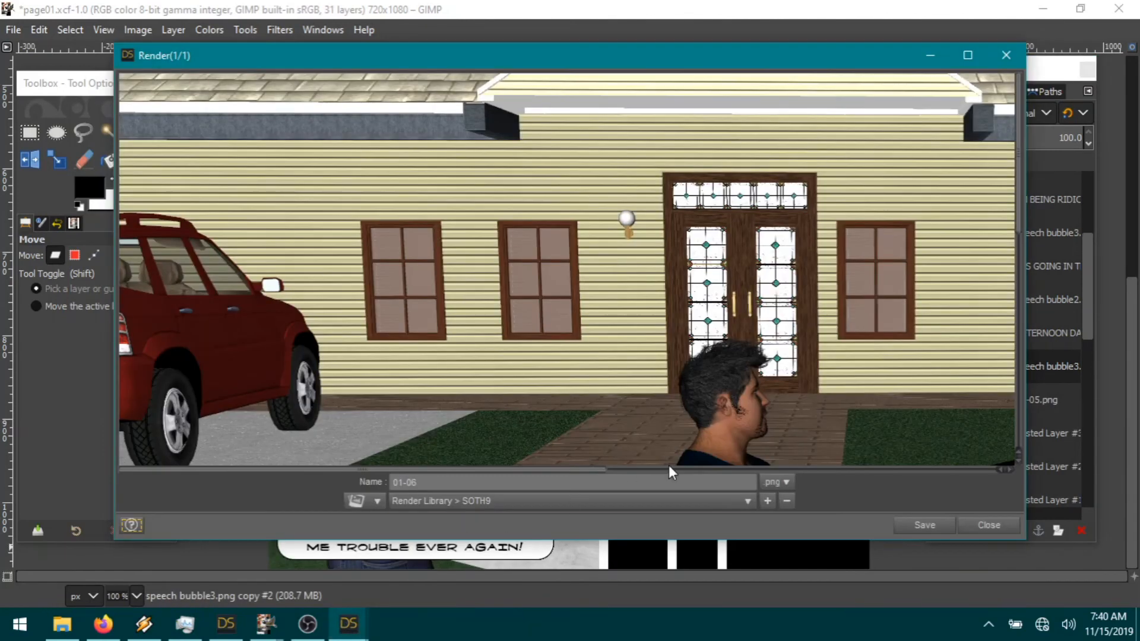
{"action": "left_click_drag", "start_coordinate": [555, 469], "coordinate": [819, 470]}
{"action": "scroll", "coordinate": [786, 398], "scroll_direction": "down", "scroll_amount": 4}
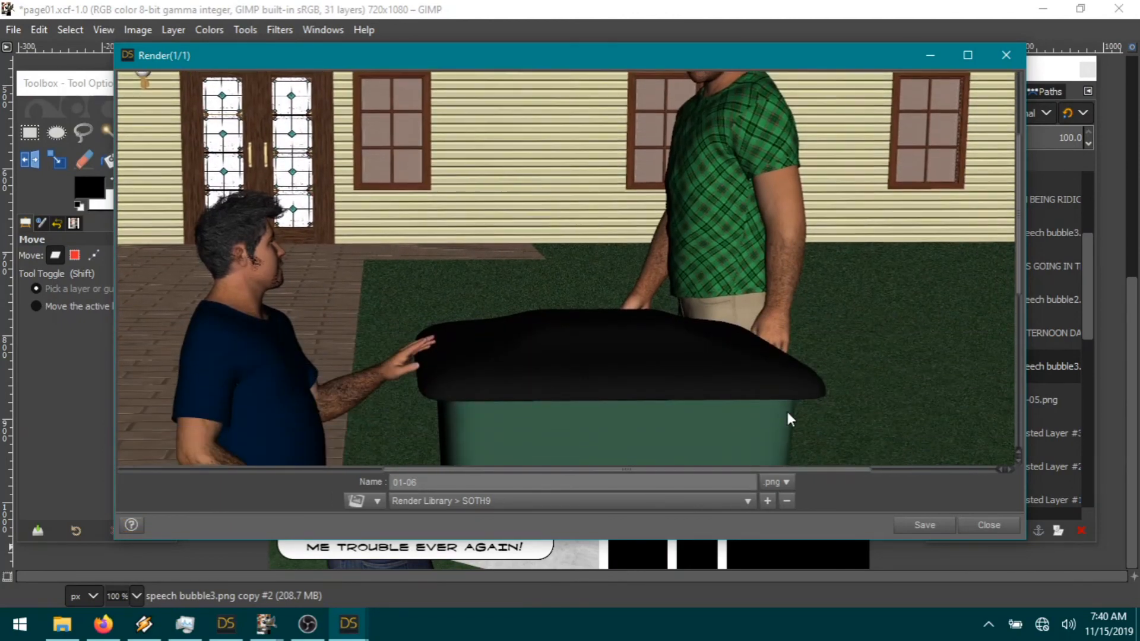
{"action": "left_click", "coordinate": [931, 527]}
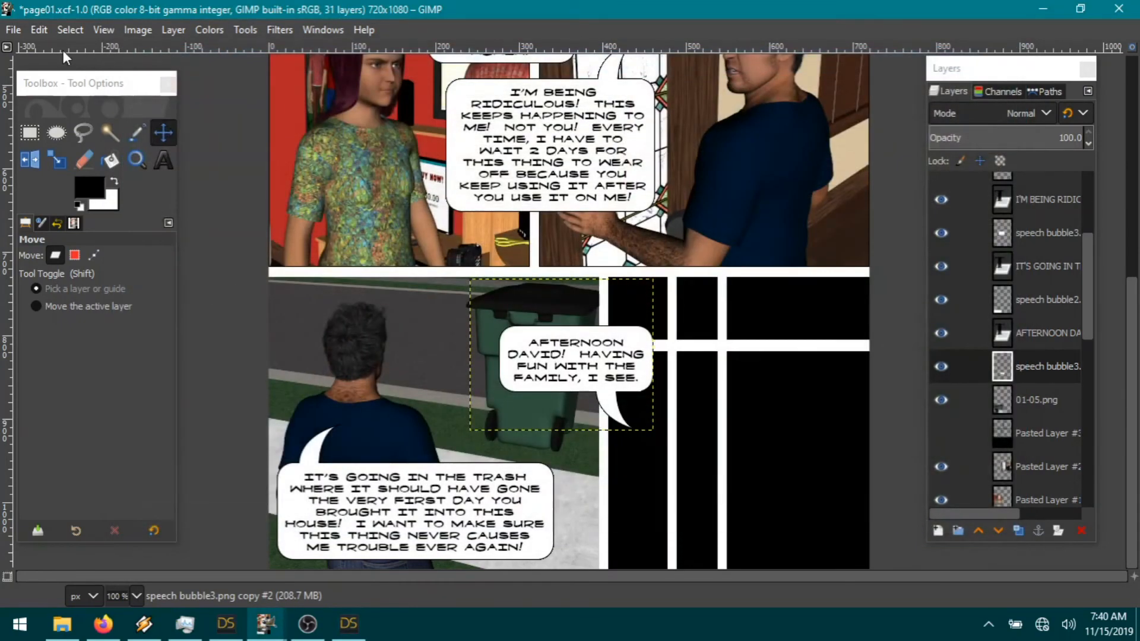
{"action": "left_click", "coordinate": [14, 29]}
{"action": "left_click", "coordinate": [45, 104]}
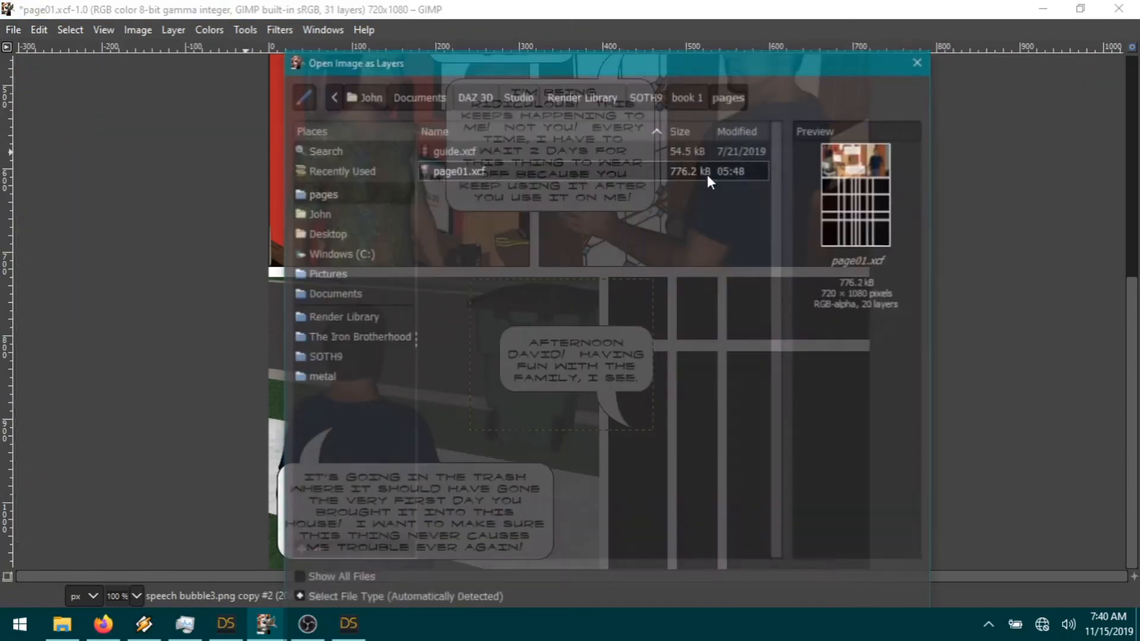
Step: Add 01-06.png as a layer, scale it to 34%, and place it in the lower-right panel beneath the bubble
{"action": "left_click", "coordinate": [658, 99]}
{"action": "double_click", "coordinate": [466, 312]}
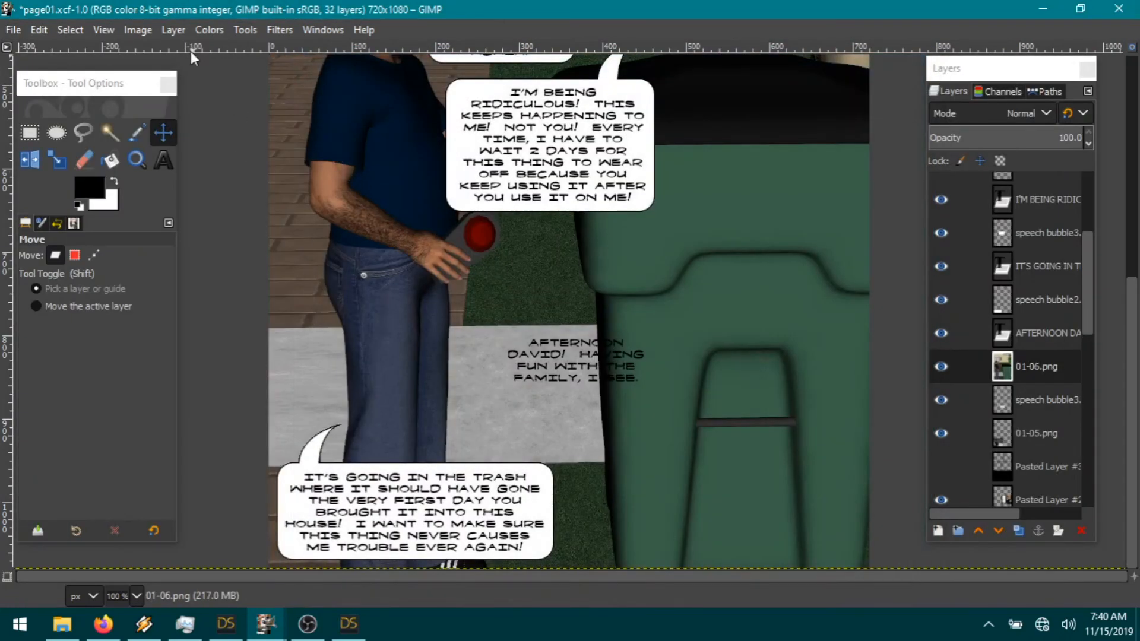
{"action": "left_click", "coordinate": [173, 29]}
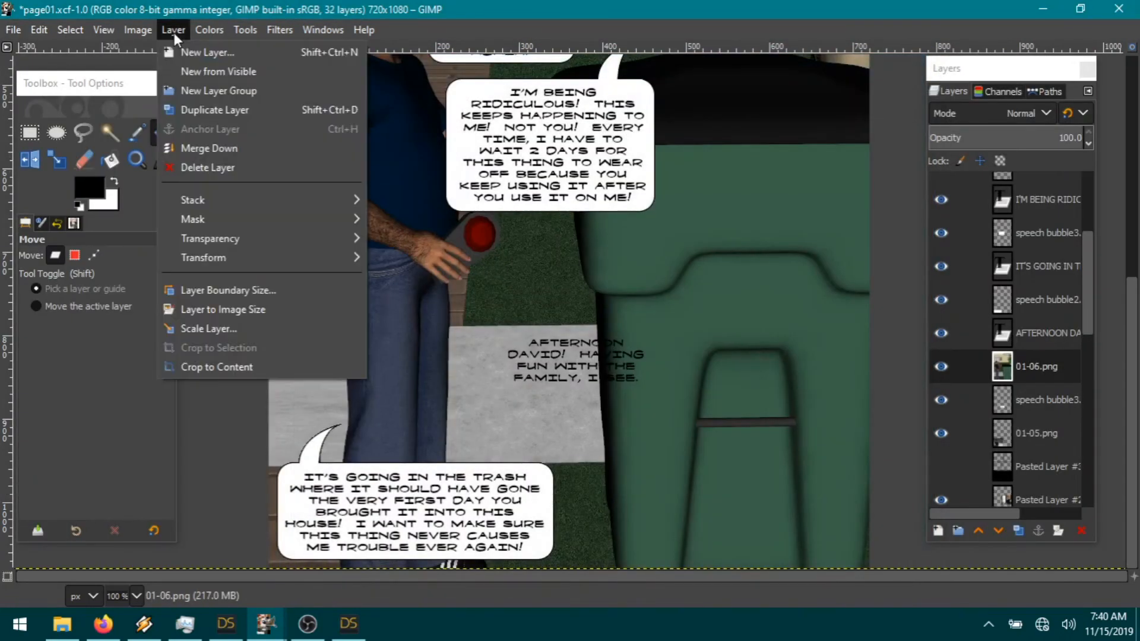
{"action": "left_click", "coordinate": [245, 331]}
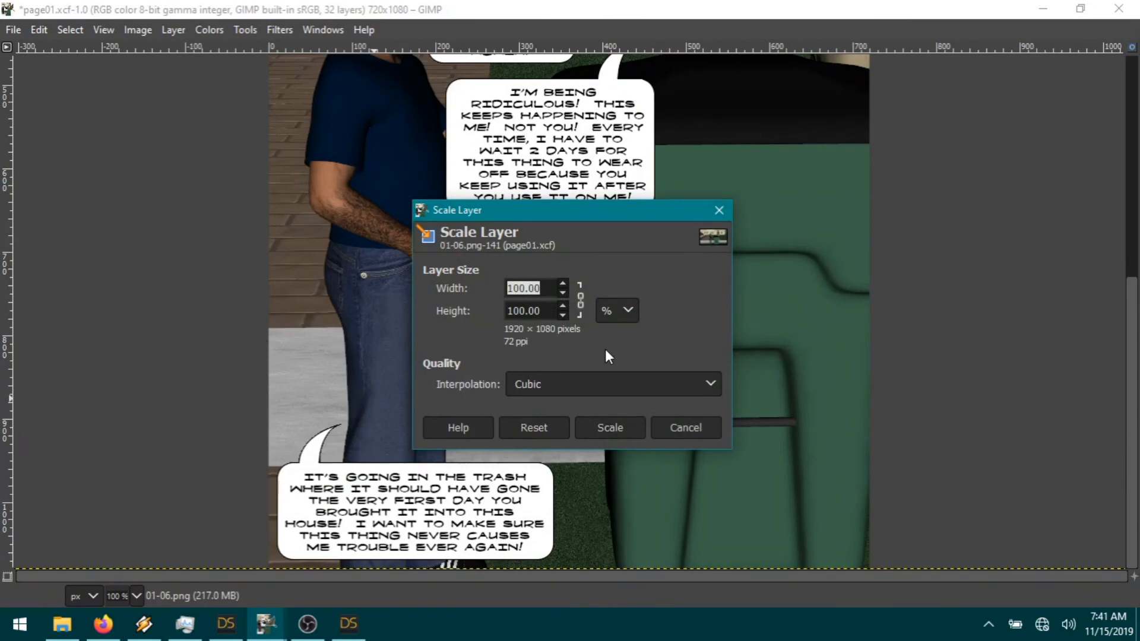
{"action": "type", "text": "34"}
{"action": "left_click", "coordinate": [603, 428]}
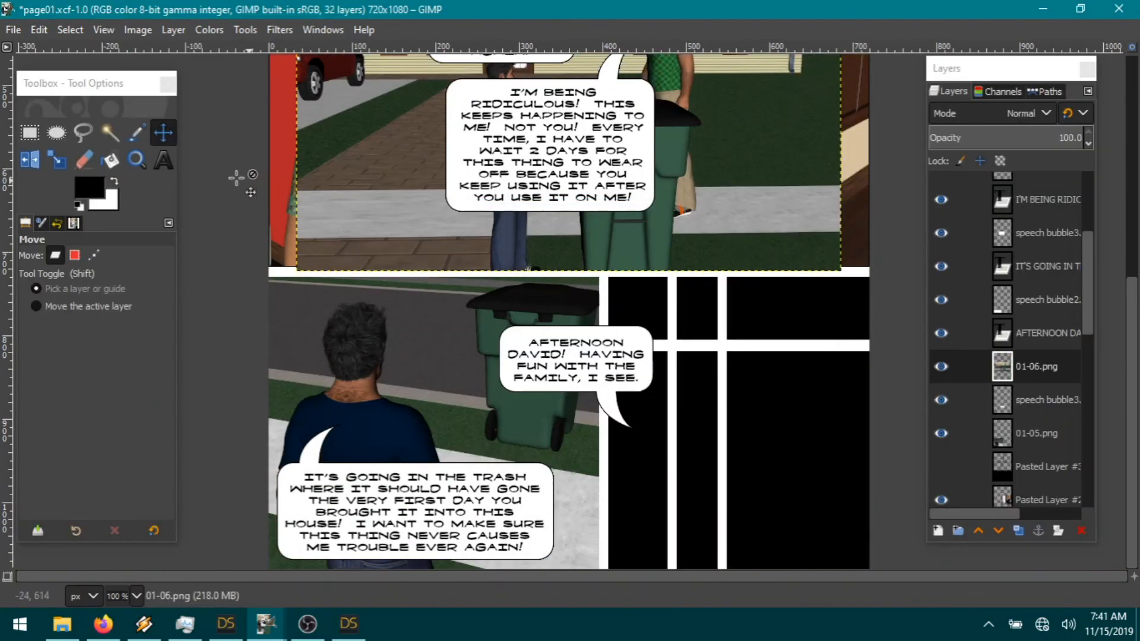
{"action": "left_click_drag", "start_coordinate": [681, 130], "coordinate": [833, 434]}
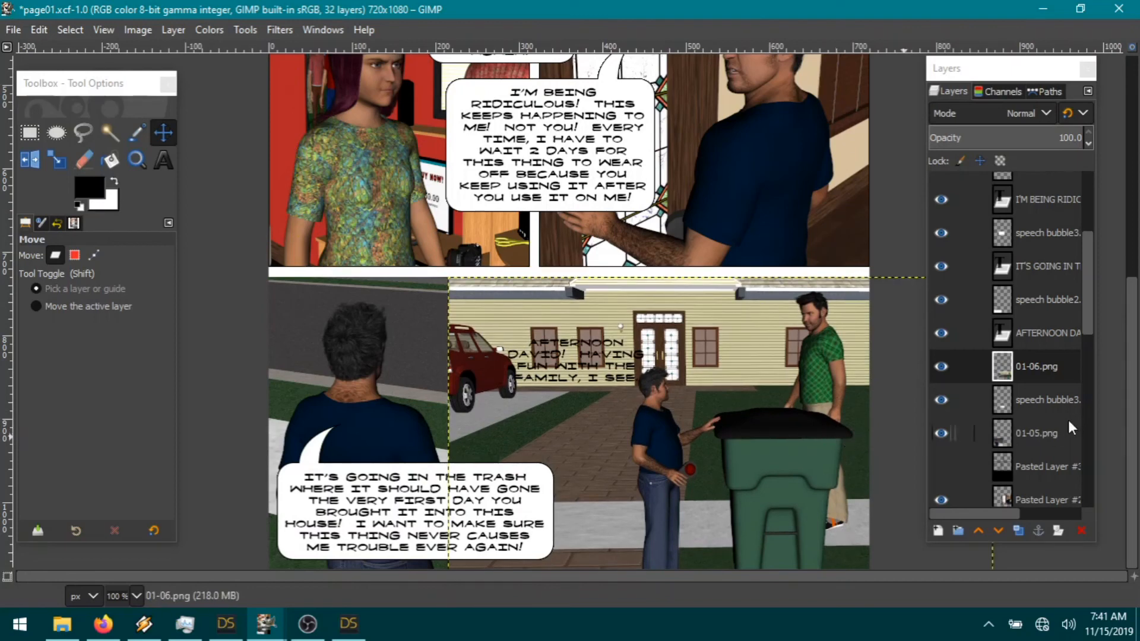
{"action": "left_click_drag", "start_coordinate": [942, 371], "coordinate": [953, 398]}
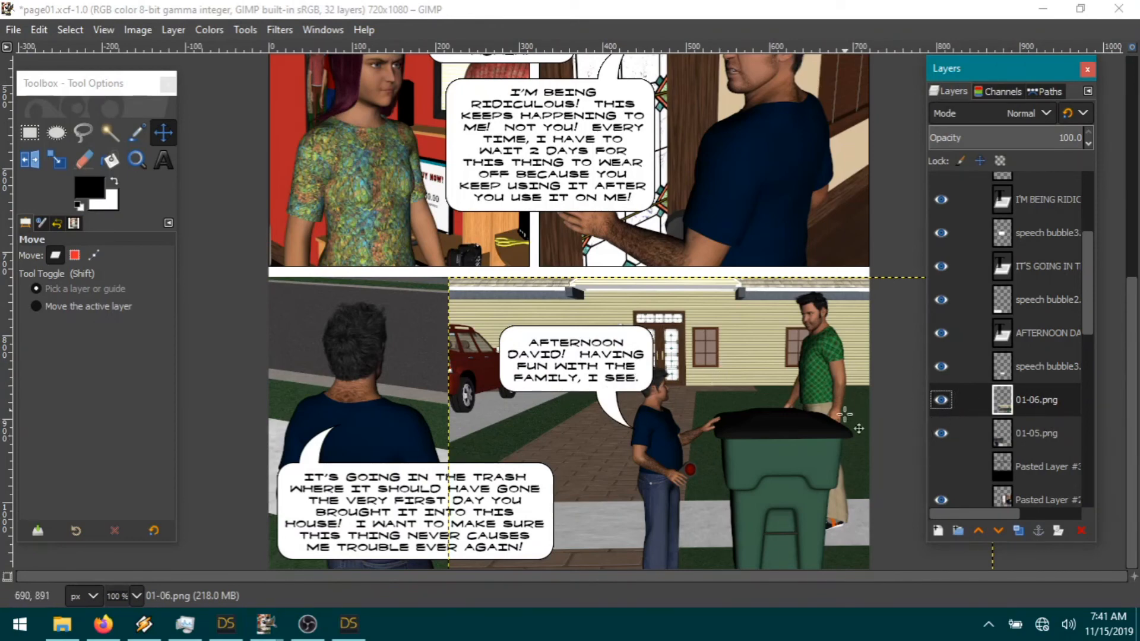
Step: Cut 01-06.png's overlap out of the lower-left panel and drag the empty bubble onto the house panel
{"action": "left_click", "coordinate": [942, 400]}
{"action": "left_click", "coordinate": [29, 132]}
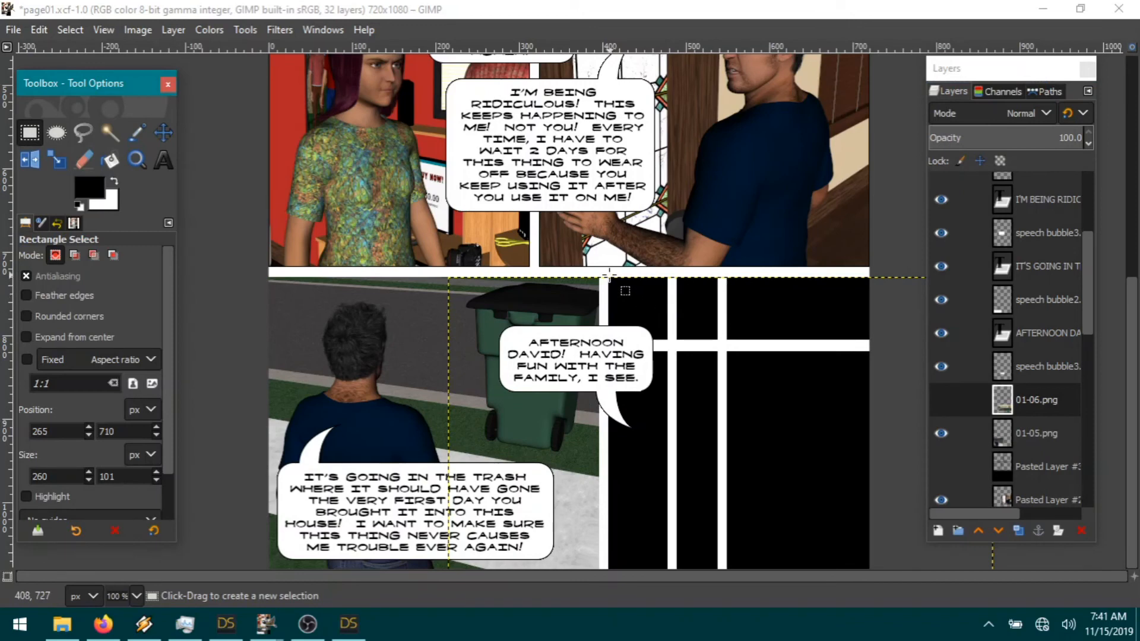
{"action": "left_click_drag", "start_coordinate": [609, 275], "coordinate": [310, 617]}
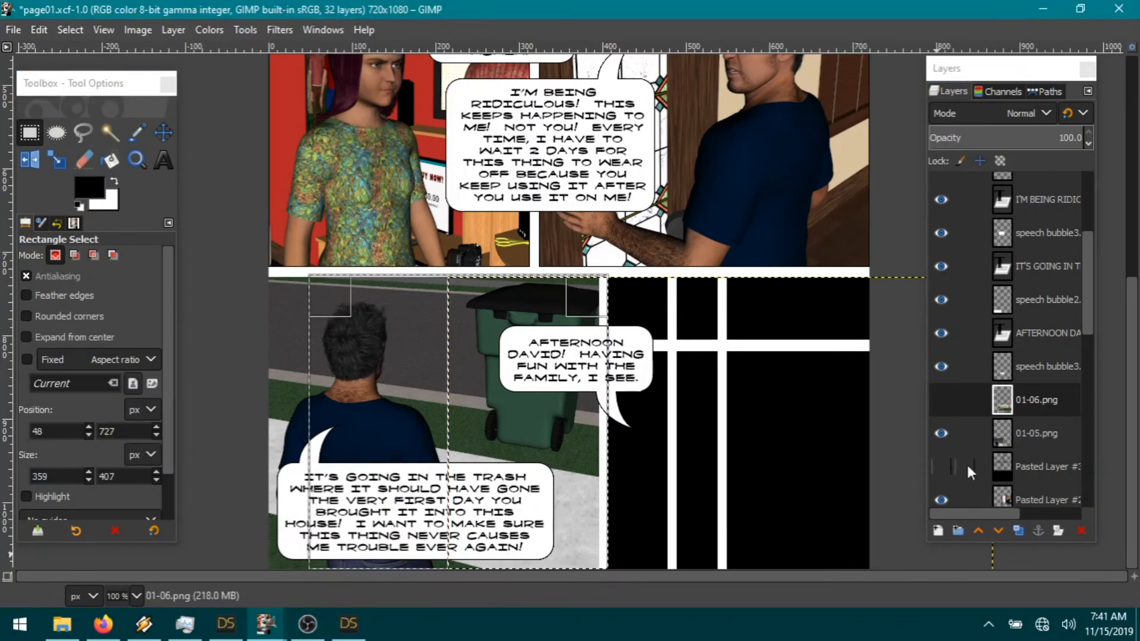
{"action": "left_click", "coordinate": [941, 399]}
{"action": "left_click", "coordinate": [39, 29]}
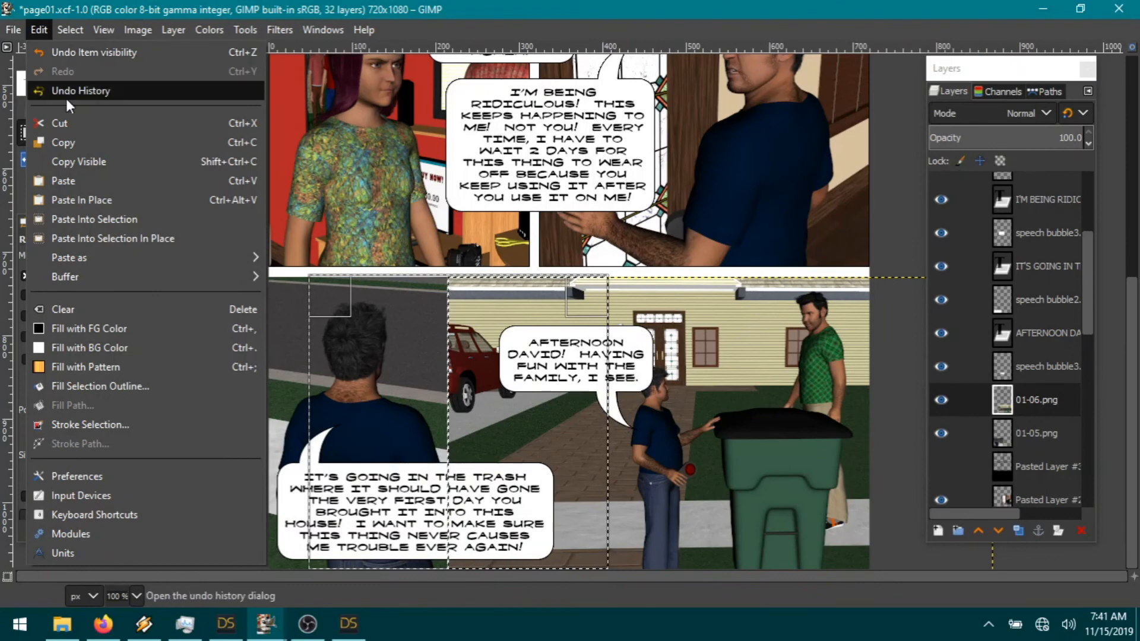
{"action": "left_click", "coordinate": [58, 121]}
{"action": "left_click", "coordinate": [71, 30]}
{"action": "left_click", "coordinate": [68, 65]}
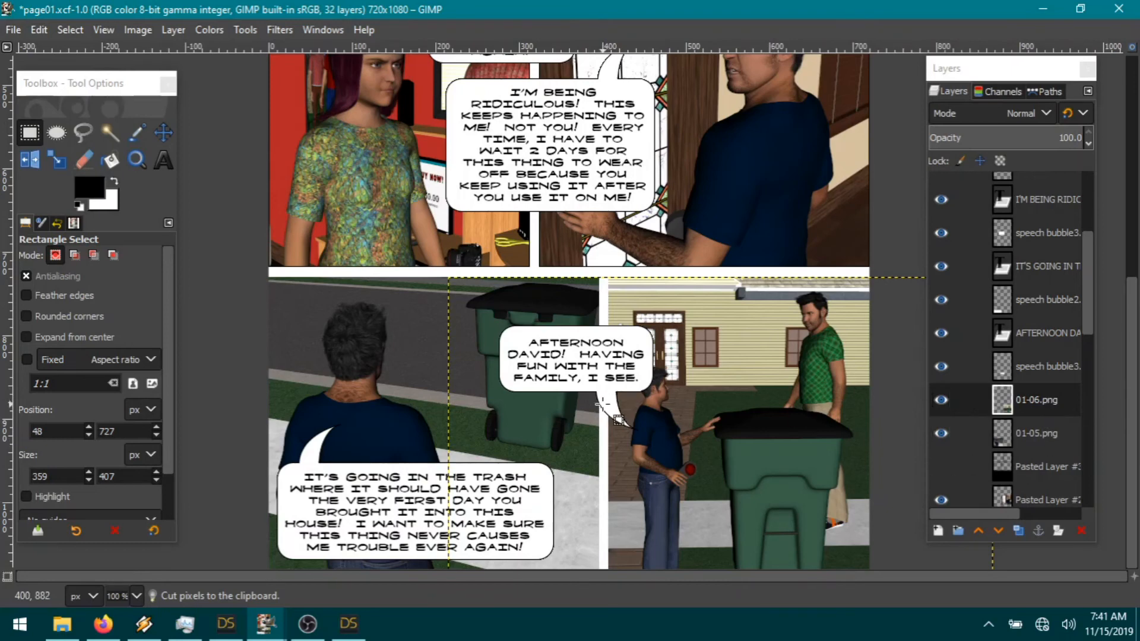
{"action": "left_click", "coordinate": [164, 132]}
{"action": "left_click_drag", "start_coordinate": [609, 402], "coordinate": [731, 360]}
Step: Move the AFTERNOON DAVID text layer into the empty bubble on the house panel
{"action": "left_click", "coordinate": [772, 412]}
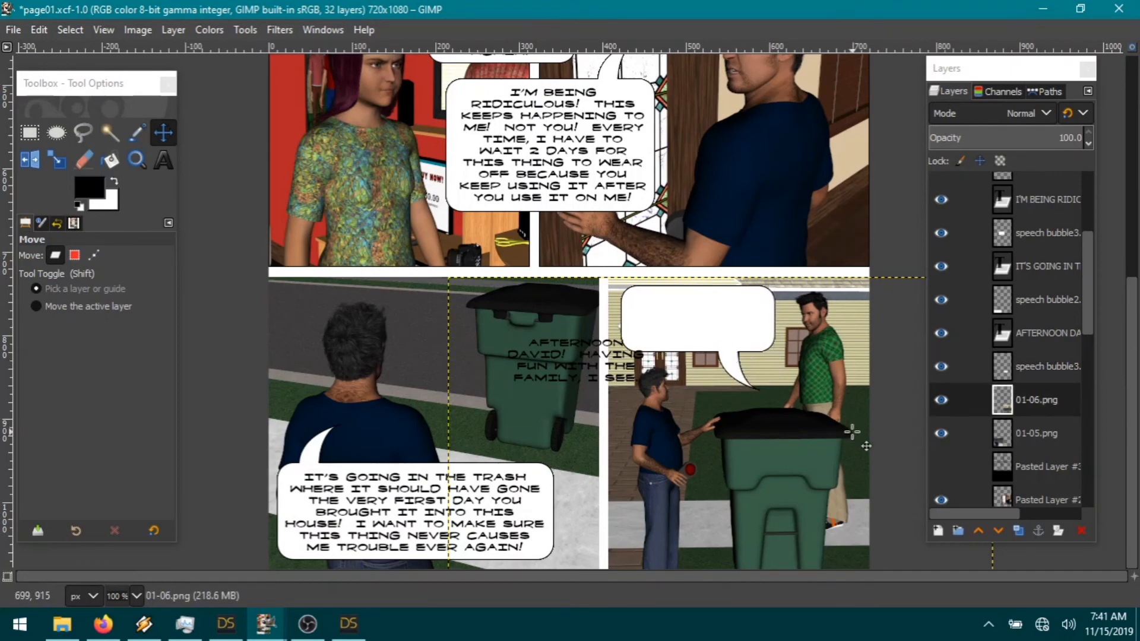
{"action": "left_click", "coordinate": [1048, 333]}
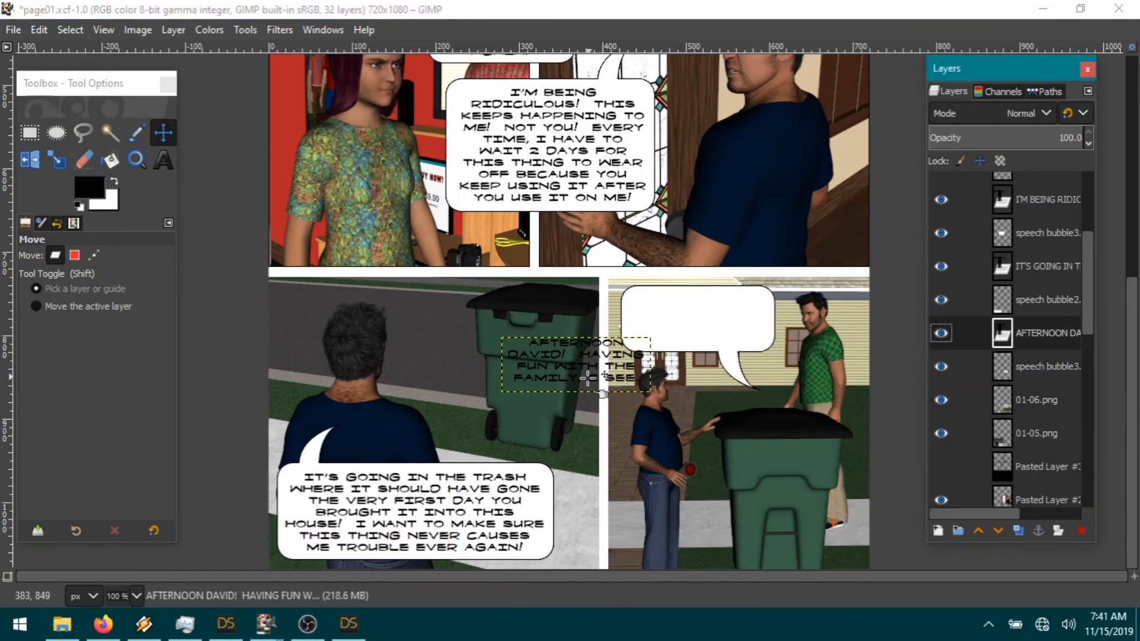
{"action": "left_click_drag", "start_coordinate": [631, 394], "coordinate": [753, 352]}
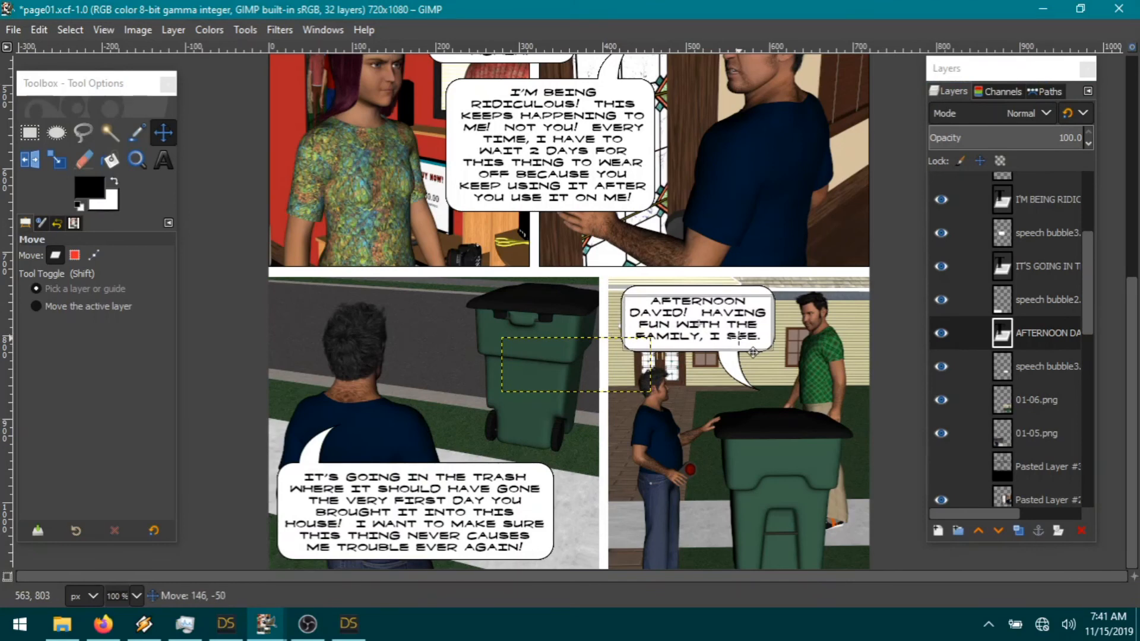
Step: Copy the bubble layer, paste it as a new layer, and rotate the copy 180°
{"action": "left_click", "coordinate": [1028, 400]}
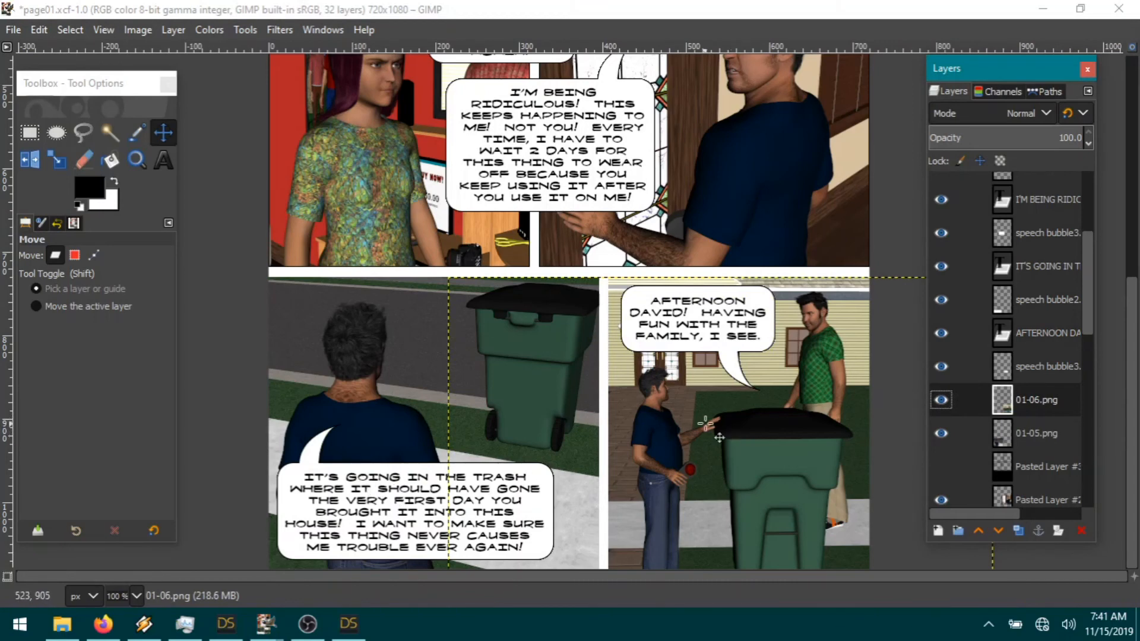
{"action": "left_click", "coordinate": [1038, 367]}
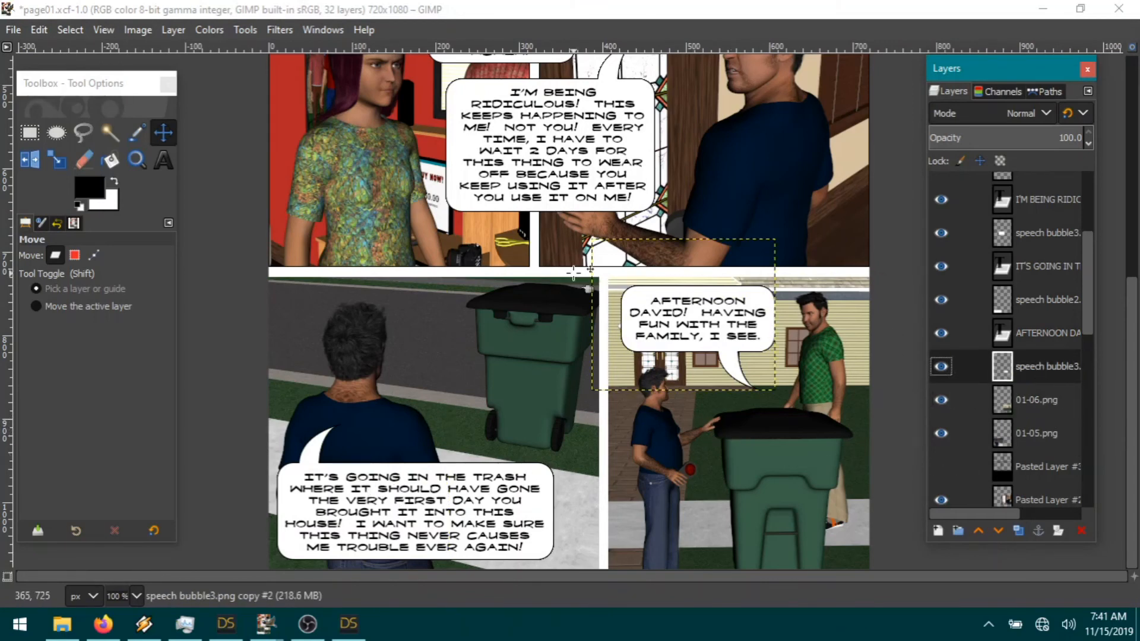
{"action": "key", "text": "ctrl+c"}
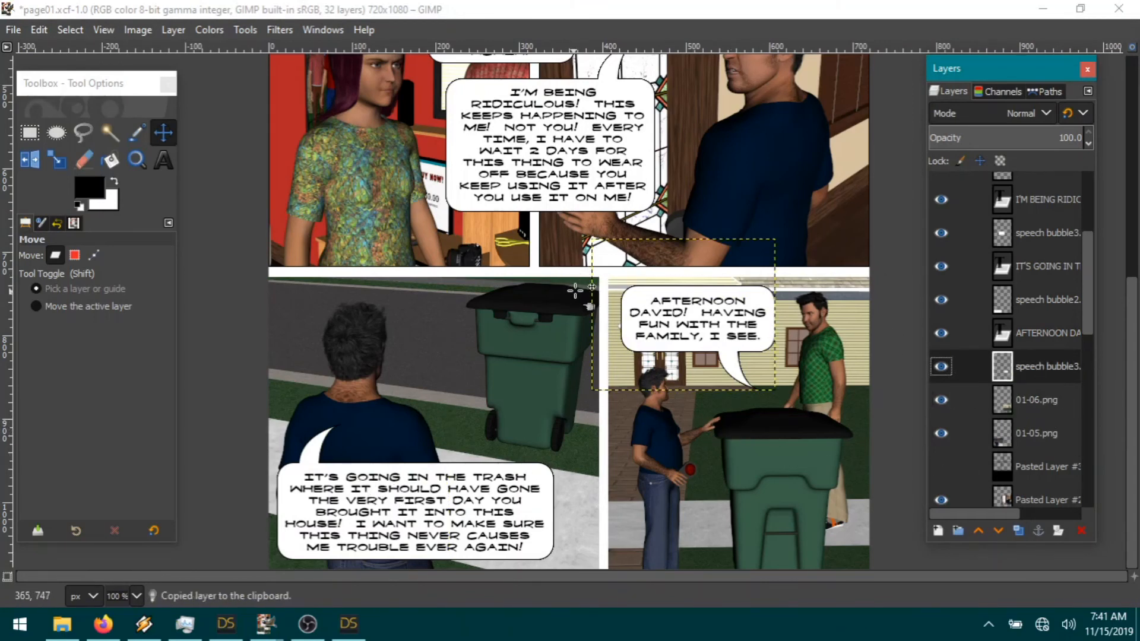
{"action": "left_click", "coordinate": [39, 29]}
{"action": "mouse_move", "coordinate": [104, 257]}
{"action": "left_click", "coordinate": [314, 257]}
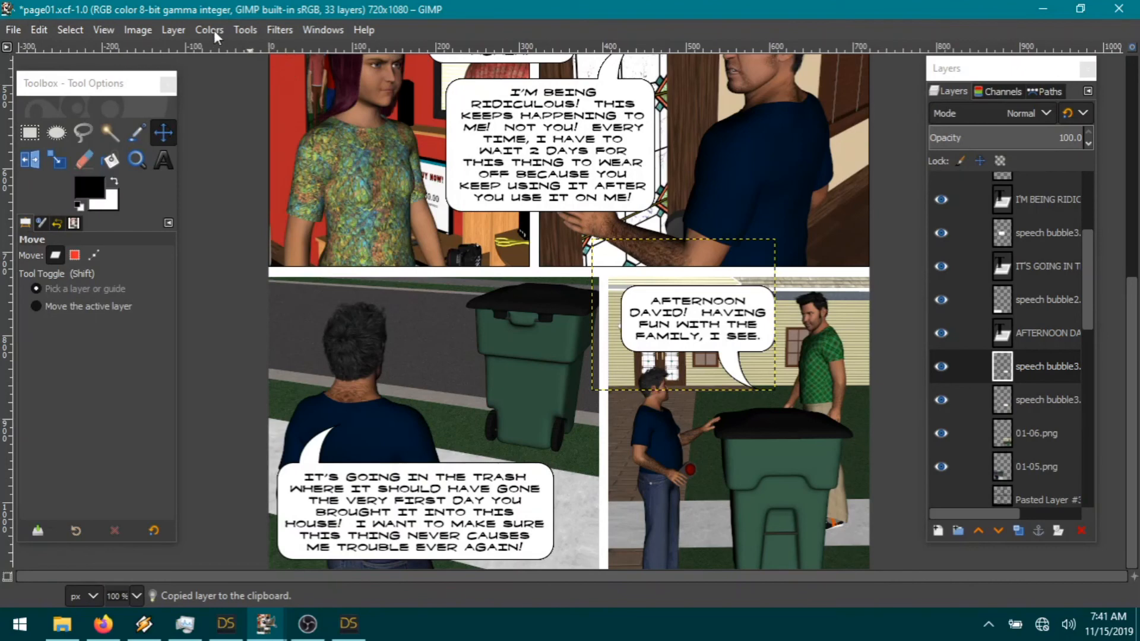
{"action": "left_click", "coordinate": [172, 30]}
{"action": "mouse_move", "coordinate": [246, 257]}
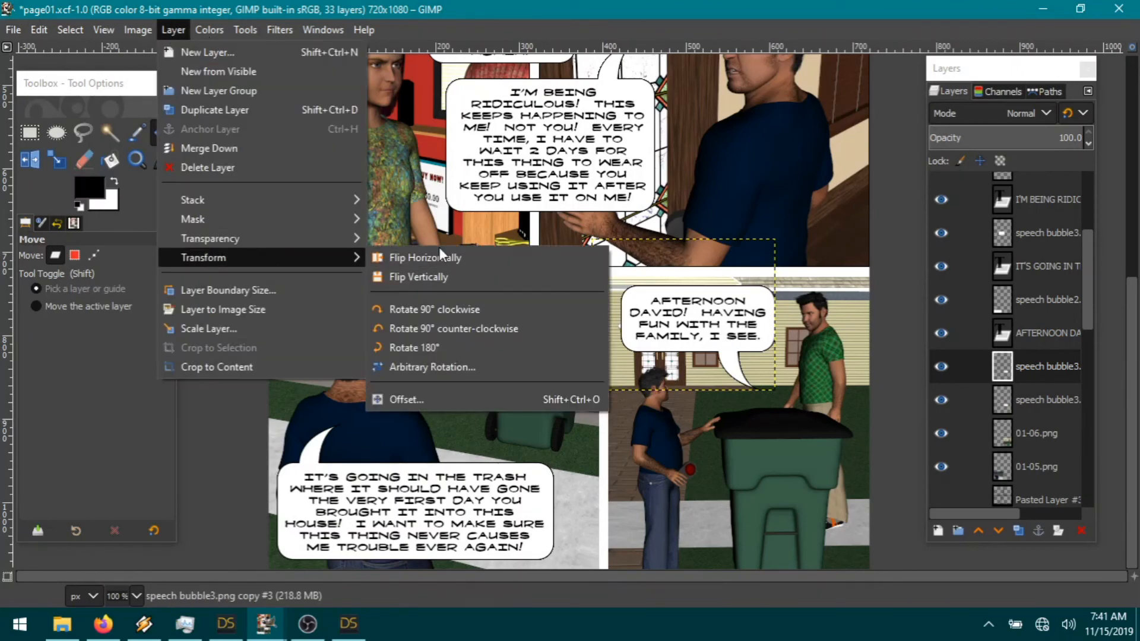
{"action": "left_click", "coordinate": [433, 348]}
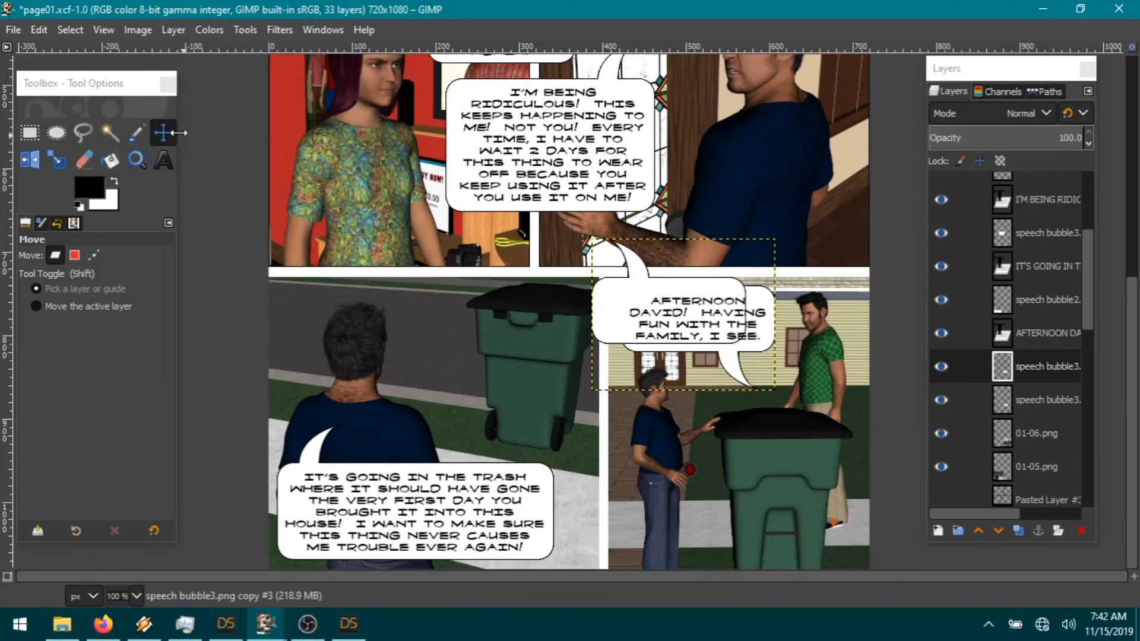
Step: Move the flipped bubble down by the trash can, reorder its layer, and letter it 'GRRR...'
{"action": "left_click_drag", "start_coordinate": [587, 353], "coordinate": [713, 527]}
{"action": "left_click_drag", "start_coordinate": [1037, 358], "coordinate": [1044, 416]}
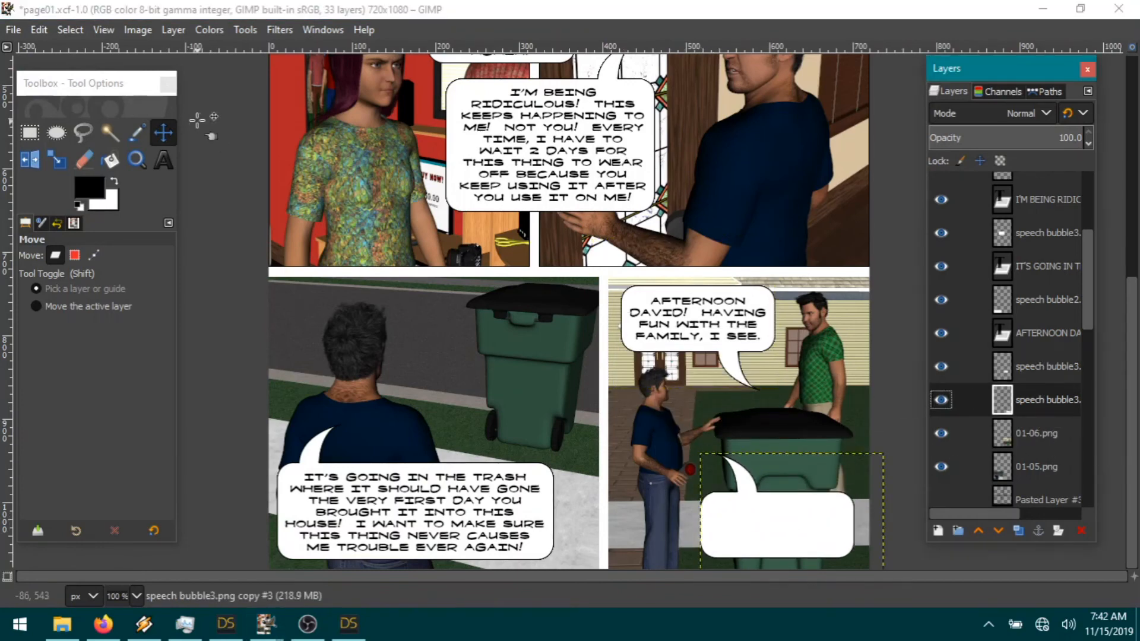
{"action": "left_click", "coordinate": [165, 159]}
{"action": "left_click_drag", "start_coordinate": [707, 498], "coordinate": [821, 535]}
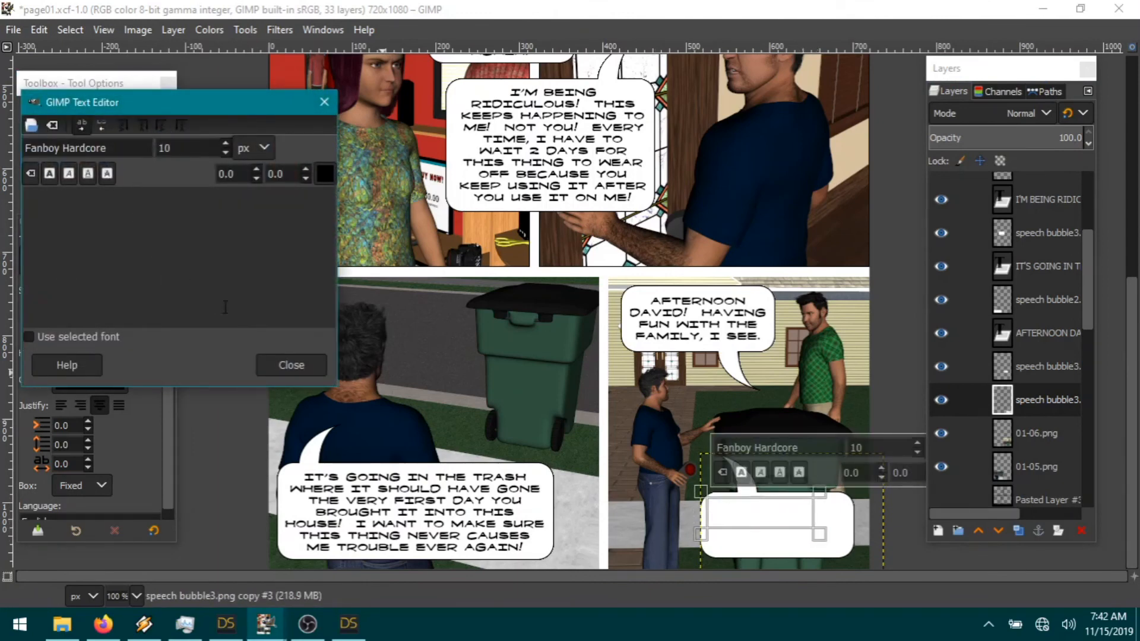
{"action": "type", "text": "GRRR..."}
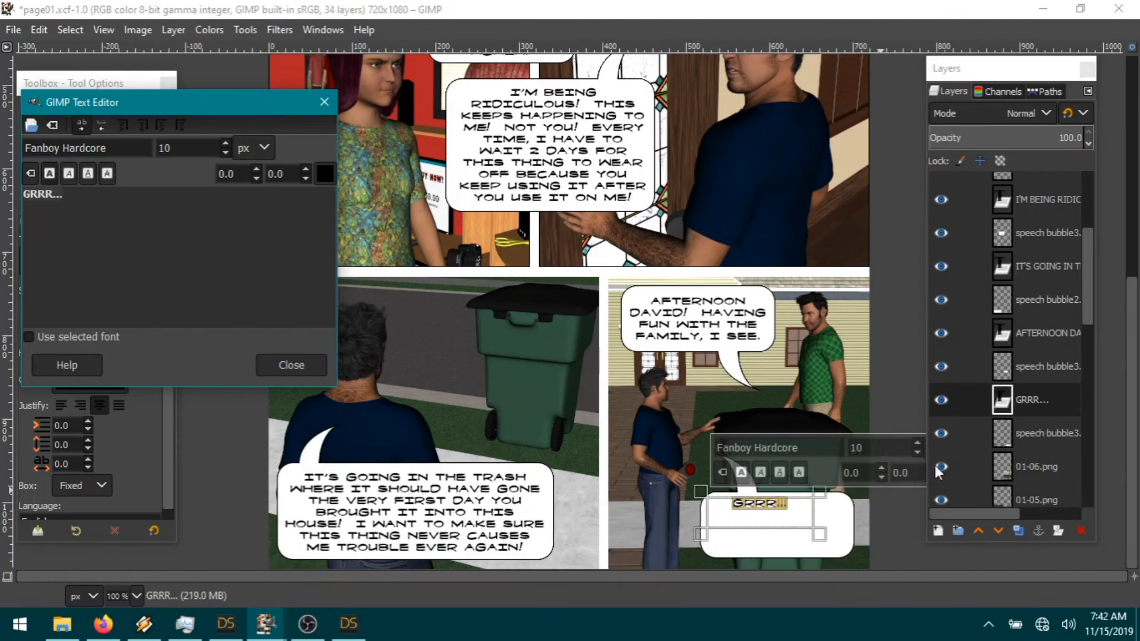
{"action": "left_click", "coordinate": [1042, 435]}
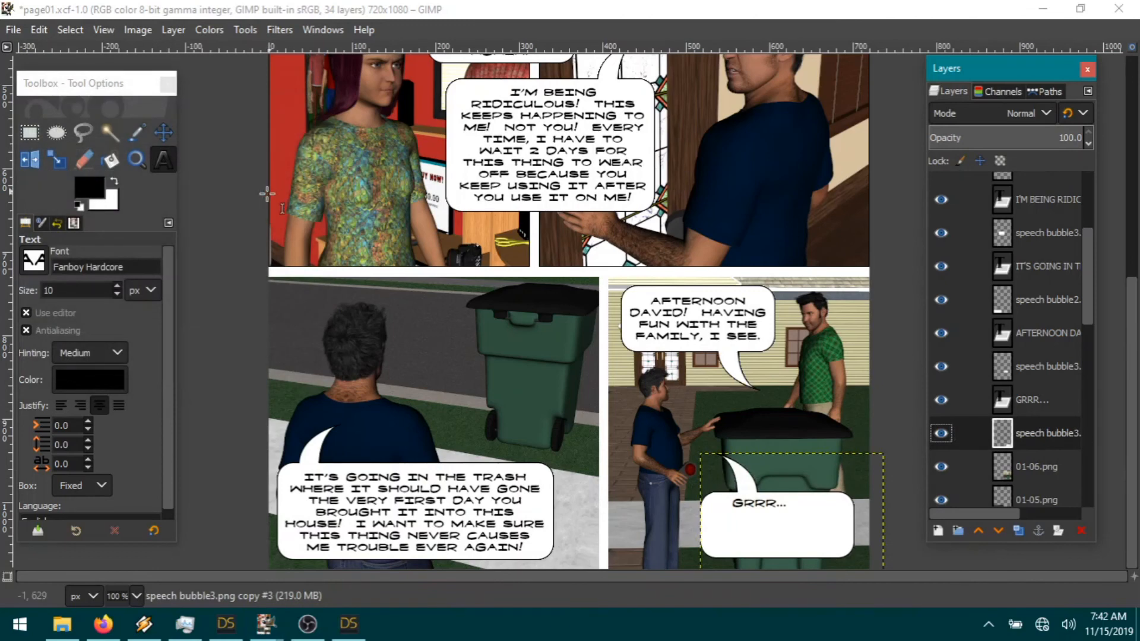
{"action": "left_click", "coordinate": [163, 131]}
Step: Nudge the GRRR bubble right and cut away its right part
{"action": "left_click_drag", "start_coordinate": [719, 535], "coordinate": [730, 533]}
{"action": "left_click", "coordinate": [30, 132]}
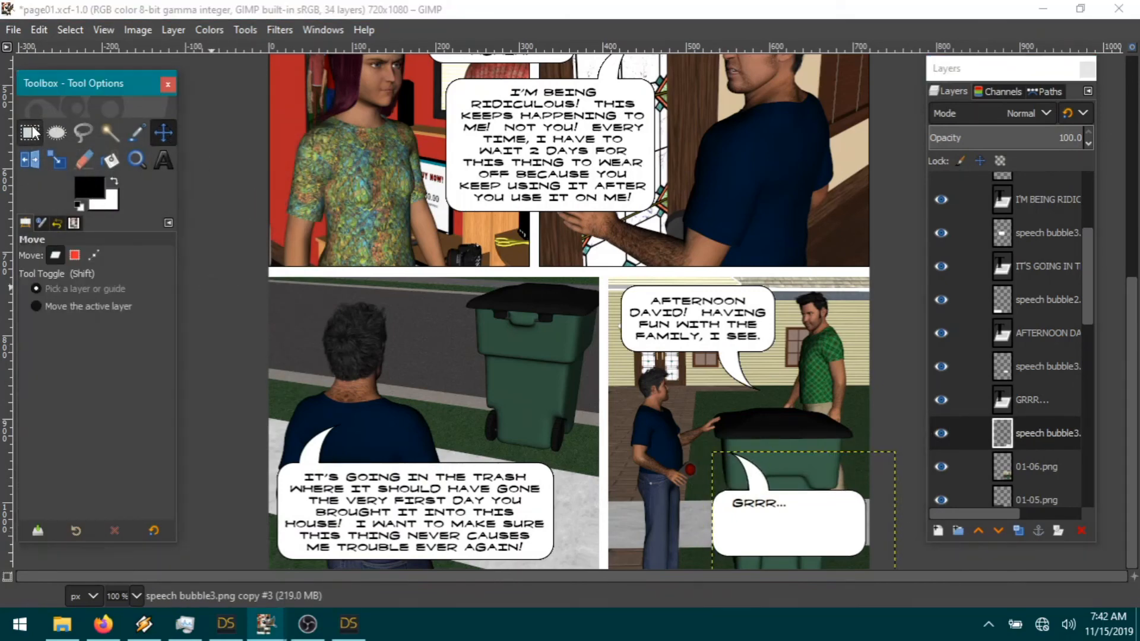
{"action": "left_click_drag", "start_coordinate": [781, 479], "coordinate": [838, 572]}
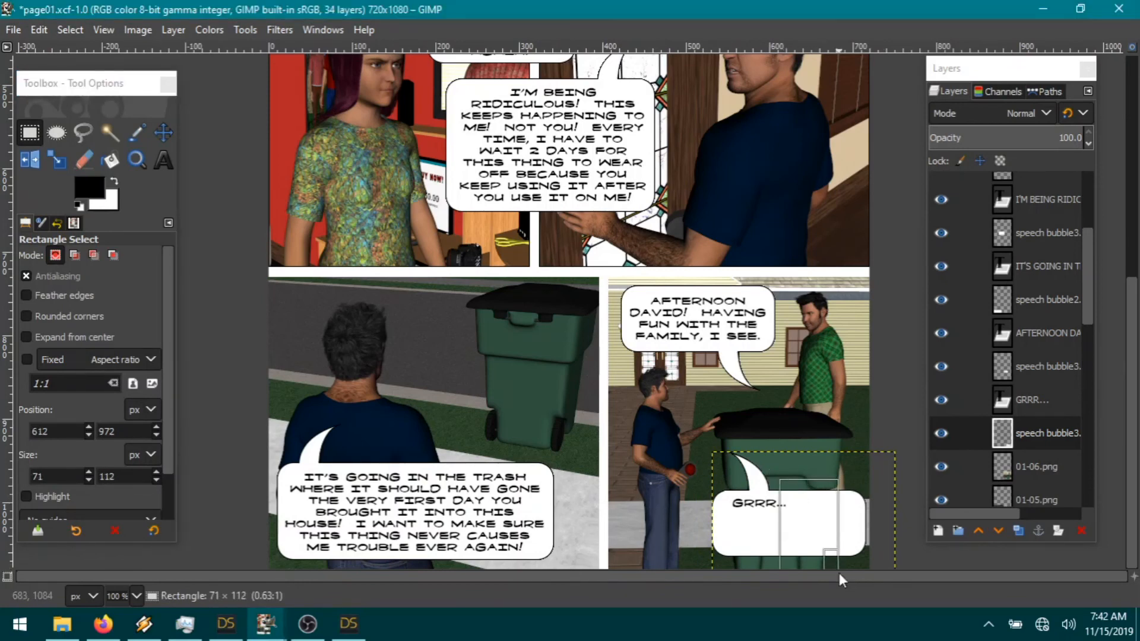
{"action": "left_click", "coordinate": [39, 29]}
{"action": "left_click", "coordinate": [70, 122]}
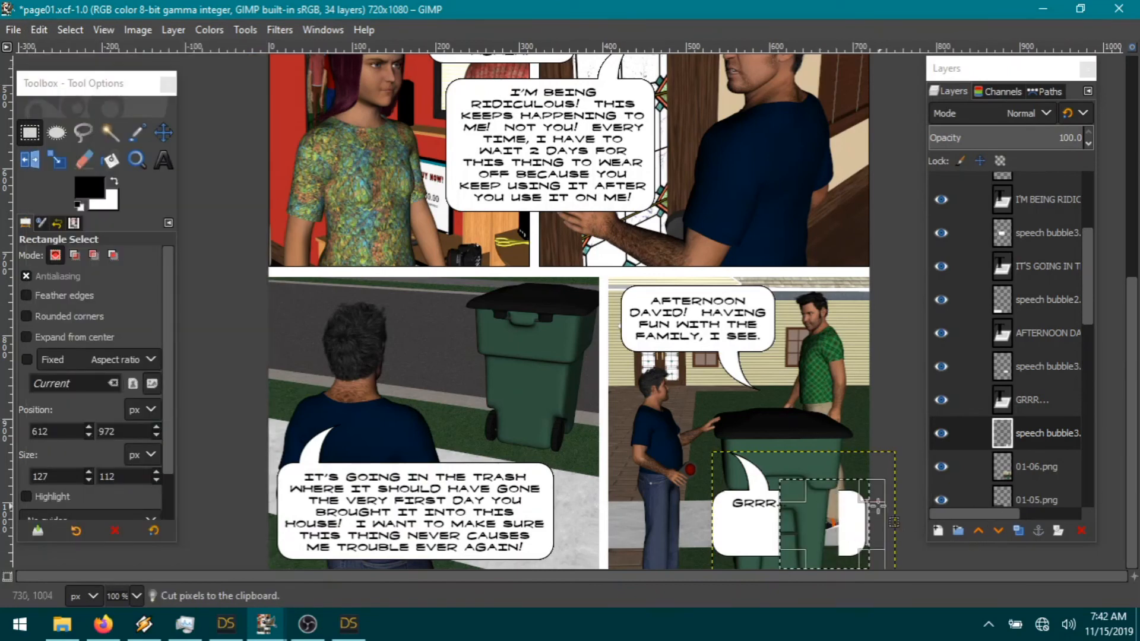
{"action": "left_click", "coordinate": [40, 30]}
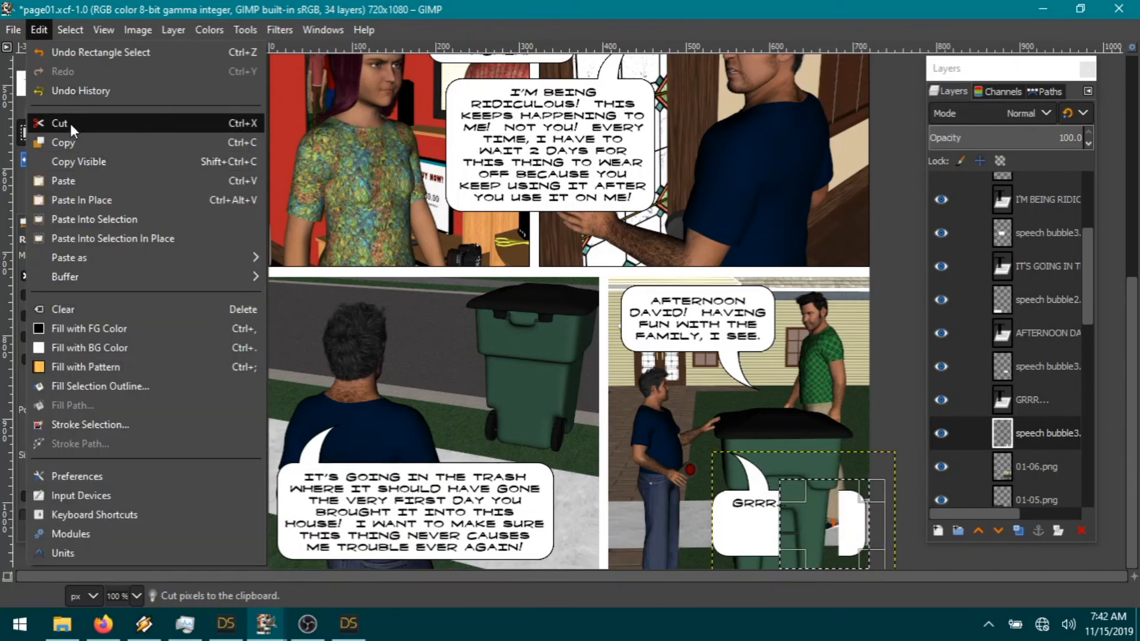
{"action": "left_click", "coordinate": [71, 123]}
{"action": "left_click", "coordinate": [70, 31]}
{"action": "left_click", "coordinate": [83, 70]}
Step: Paste the cut piece as a new layer and move it back onto the GRRR bubble
{"action": "left_click", "coordinate": [38, 28]}
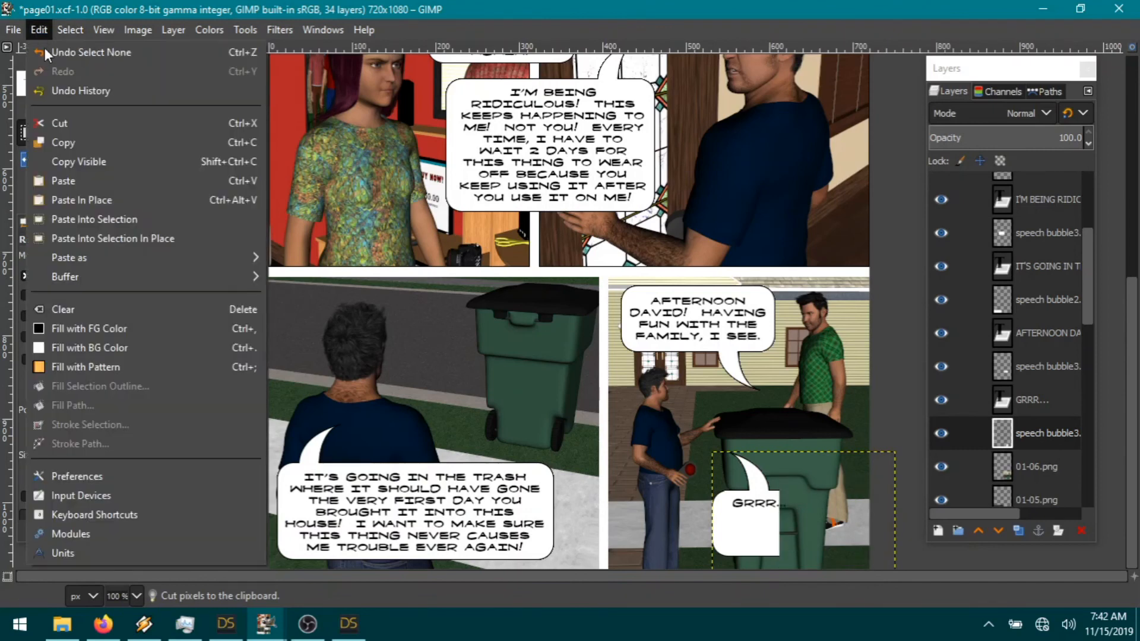
{"action": "left_click", "coordinate": [41, 32]}
{"action": "left_click", "coordinate": [163, 132]}
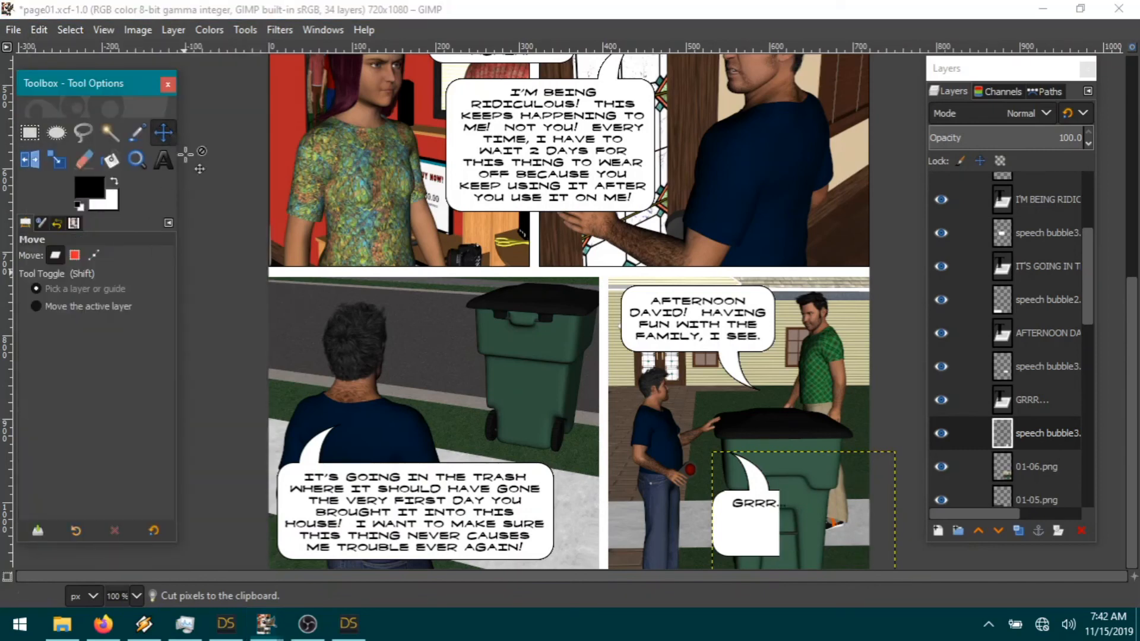
{"action": "left_click_drag", "start_coordinate": [719, 526], "coordinate": [727, 526]}
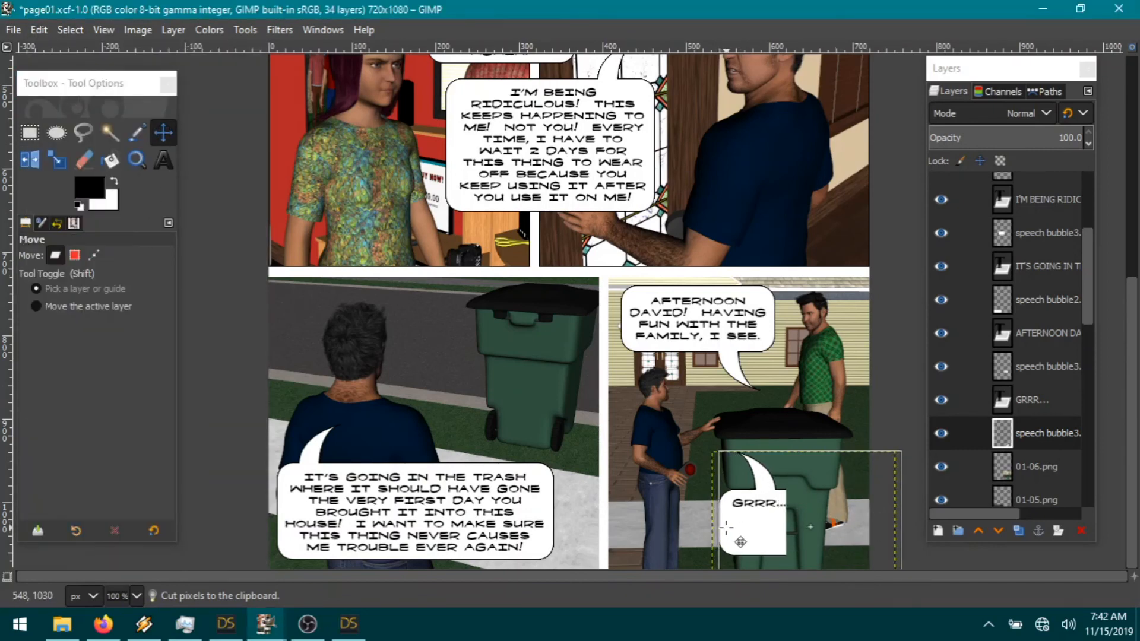
{"action": "left_click", "coordinate": [39, 30]}
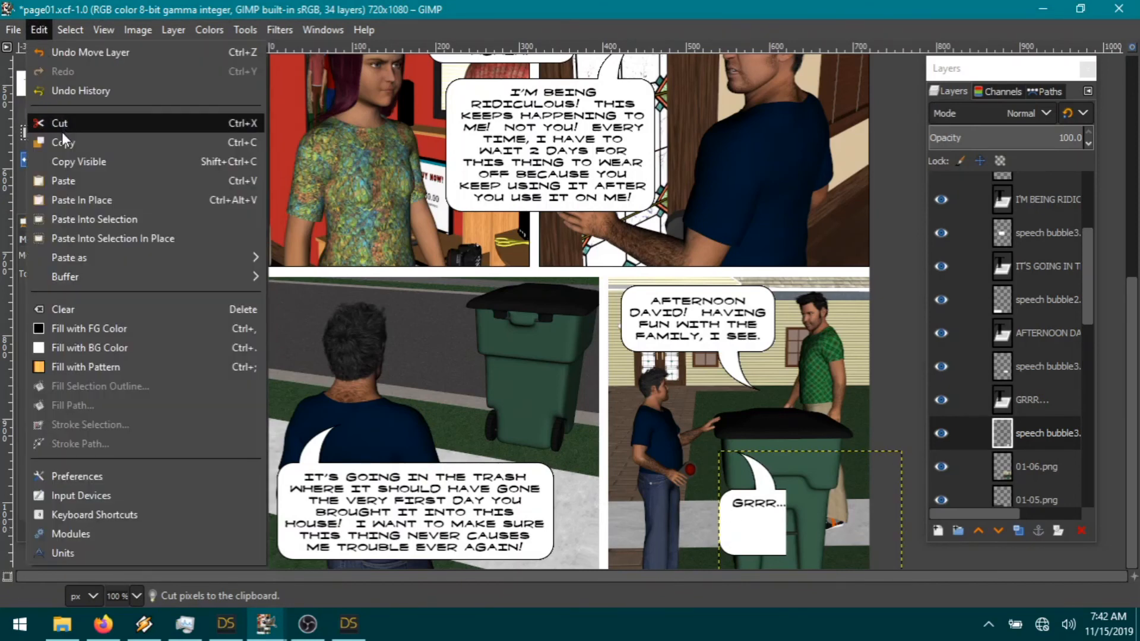
{"action": "left_click", "coordinate": [261, 223]}
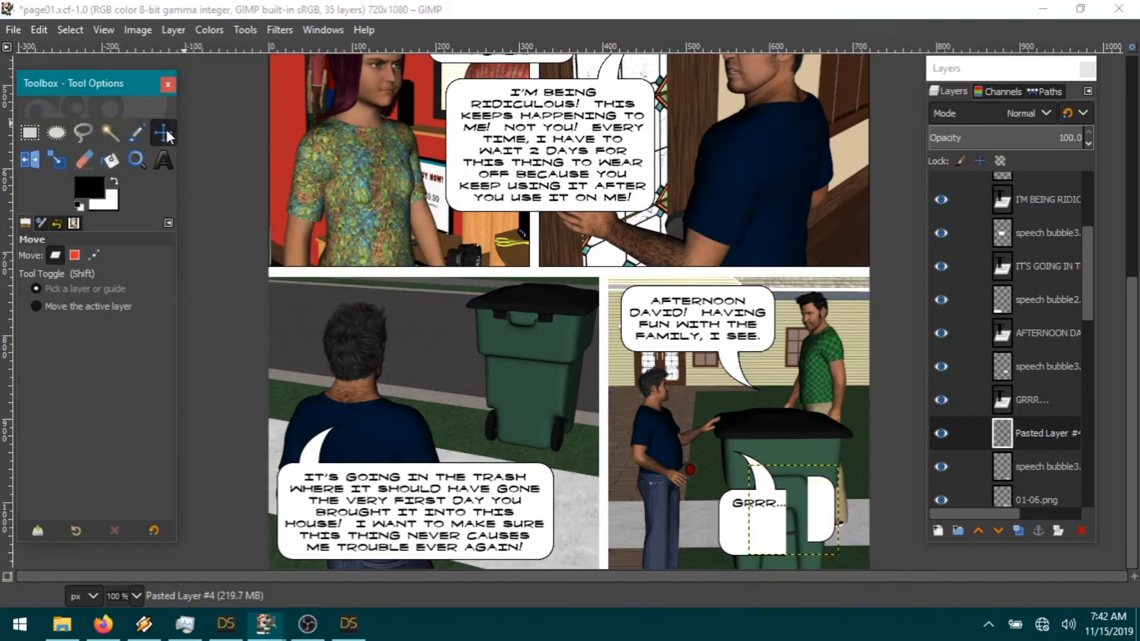
{"action": "left_click_drag", "start_coordinate": [847, 519], "coordinate": [812, 532]}
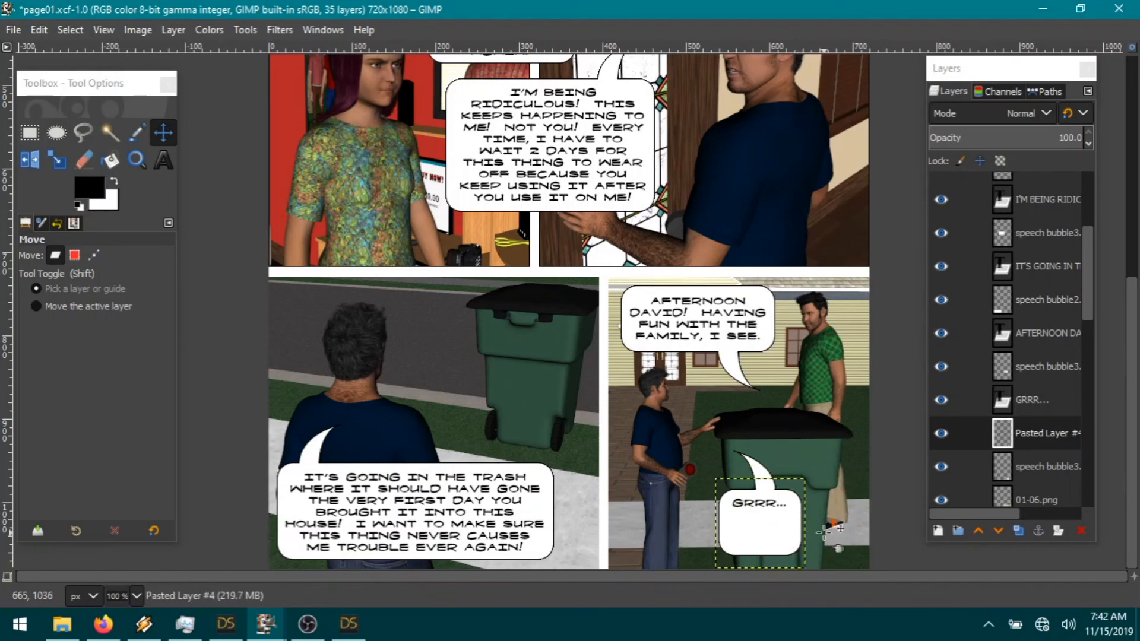
Step: Cut the bubble's left side and merge the pasted piece into speech bubble3
{"action": "left_click", "coordinate": [29, 133]}
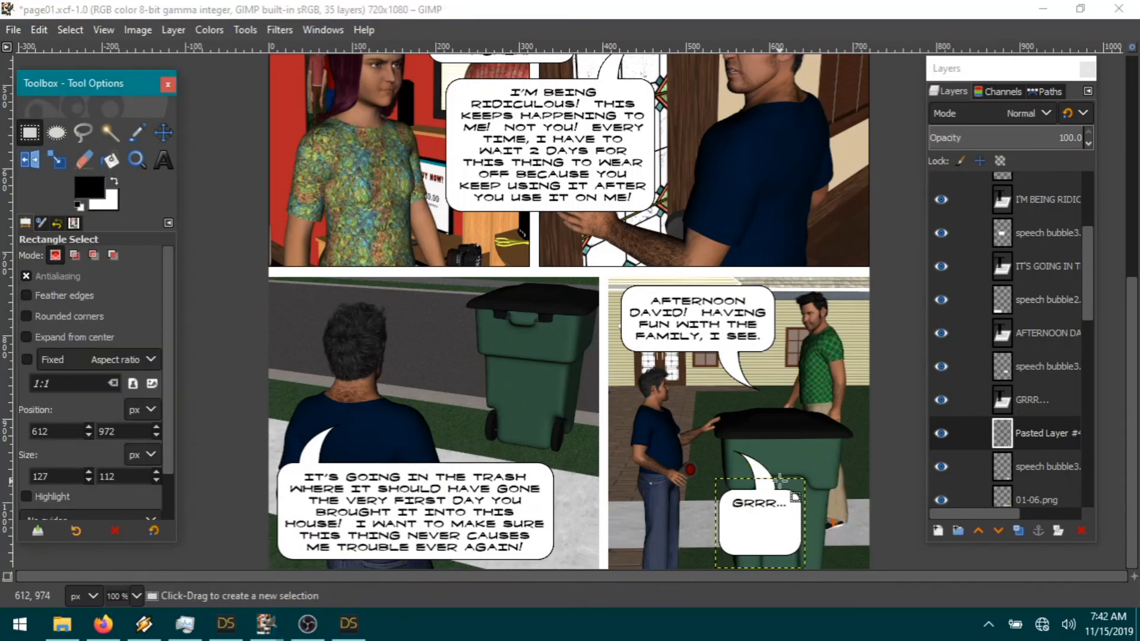
{"action": "left_click_drag", "start_coordinate": [779, 480], "coordinate": [686, 566]}
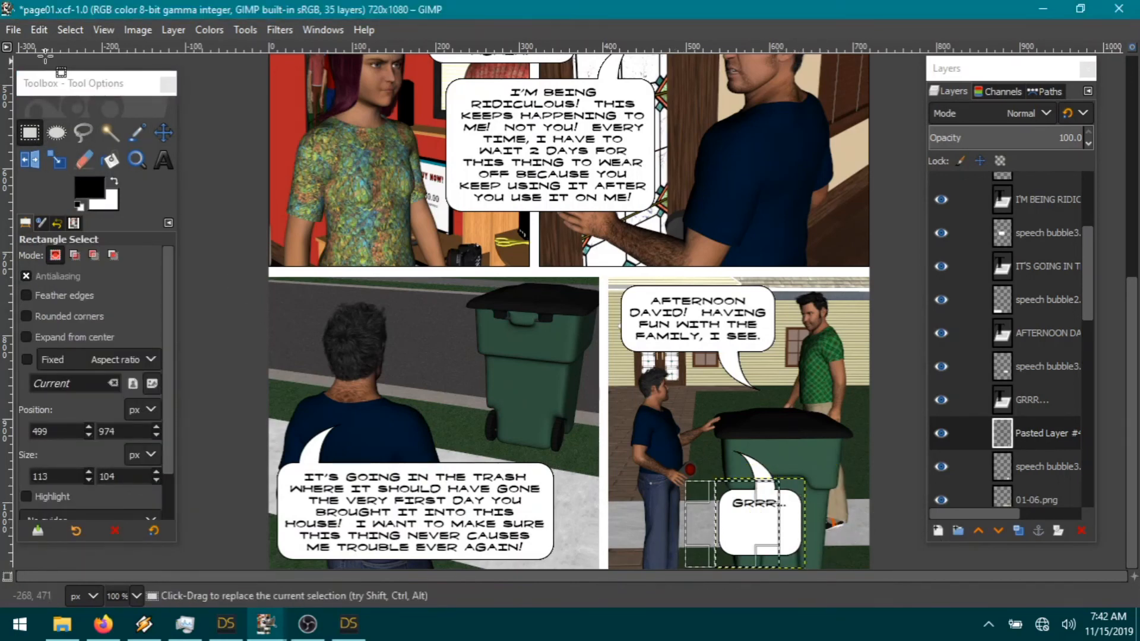
{"action": "left_click", "coordinate": [41, 31]}
{"action": "left_click", "coordinate": [76, 125]}
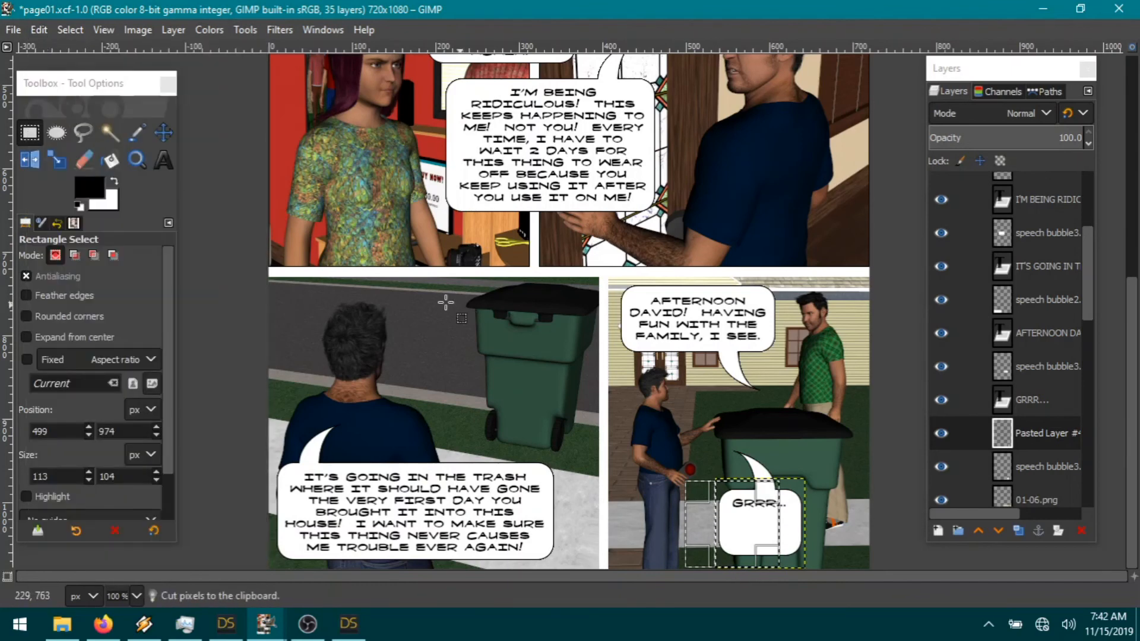
{"action": "left_click", "coordinate": [70, 31]}
{"action": "left_click", "coordinate": [97, 73]}
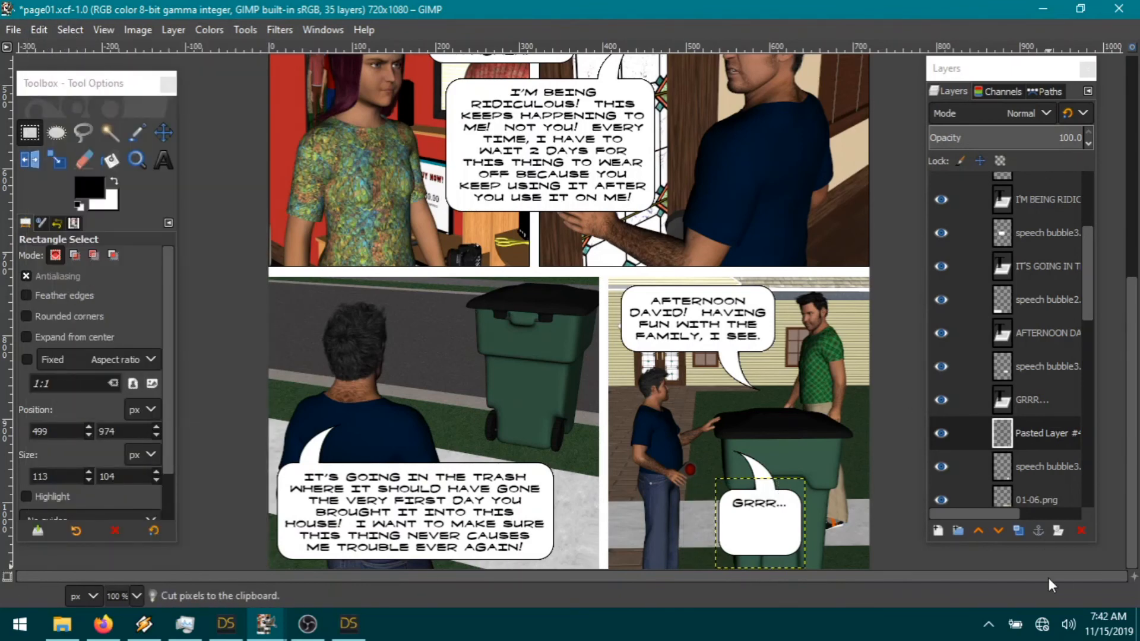
{"action": "right_click", "coordinate": [1067, 425]}
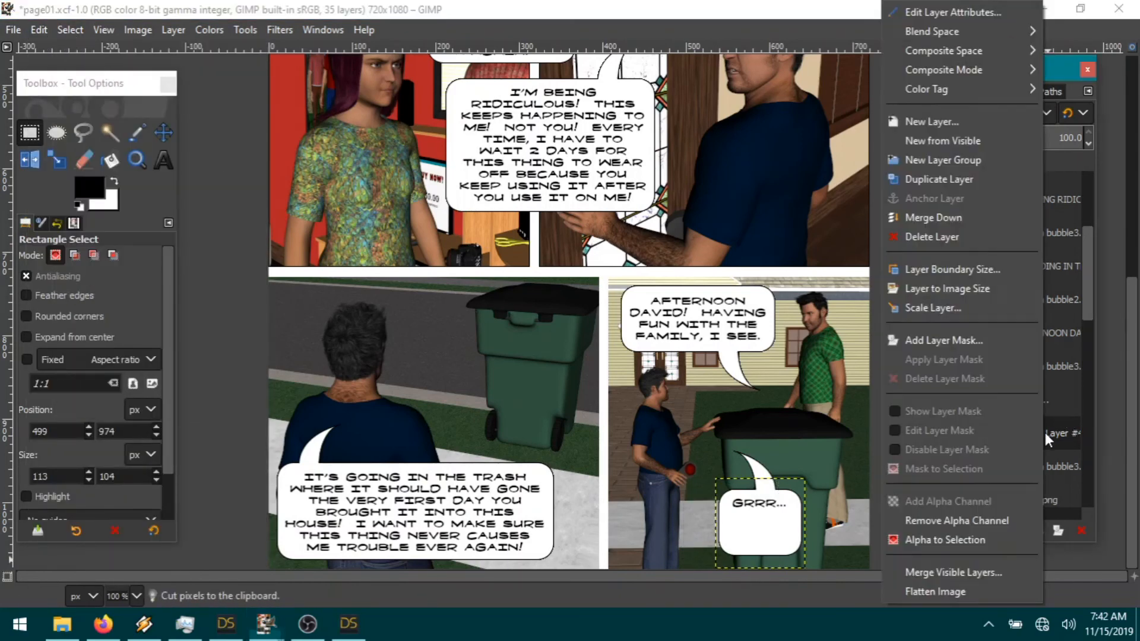
{"action": "left_click", "coordinate": [936, 216]}
Step: Cut the GRRR bubble pixels out using a box selection around the bubble
{"action": "left_click", "coordinate": [29, 132]}
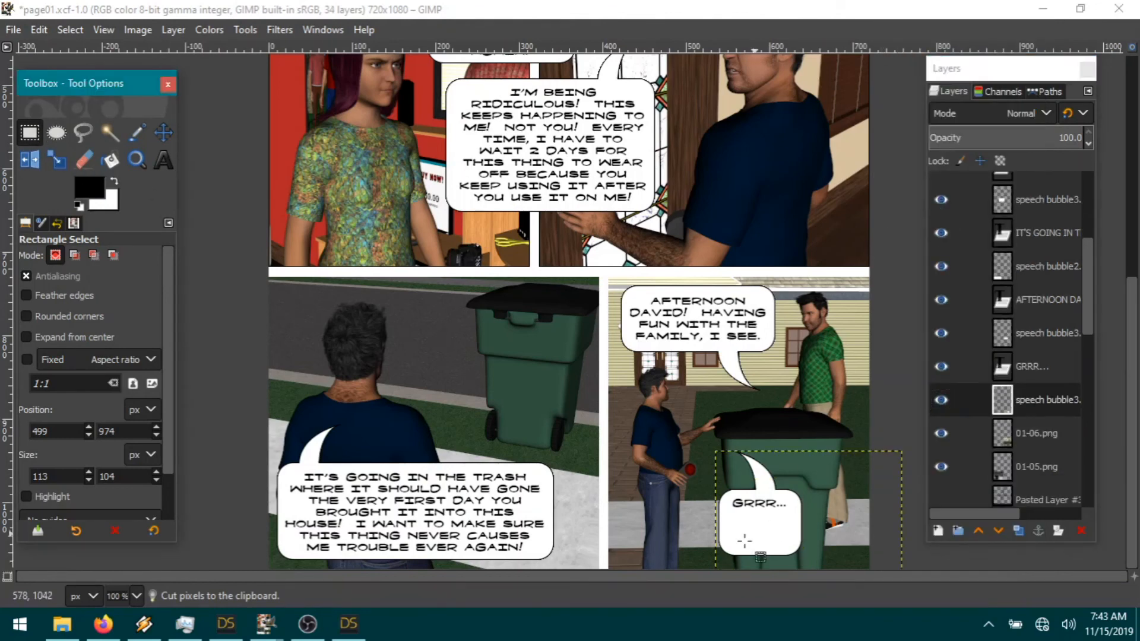
{"action": "left_click", "coordinate": [716, 506]}
{"action": "left_click_drag", "start_coordinate": [716, 506], "coordinate": [833, 539]}
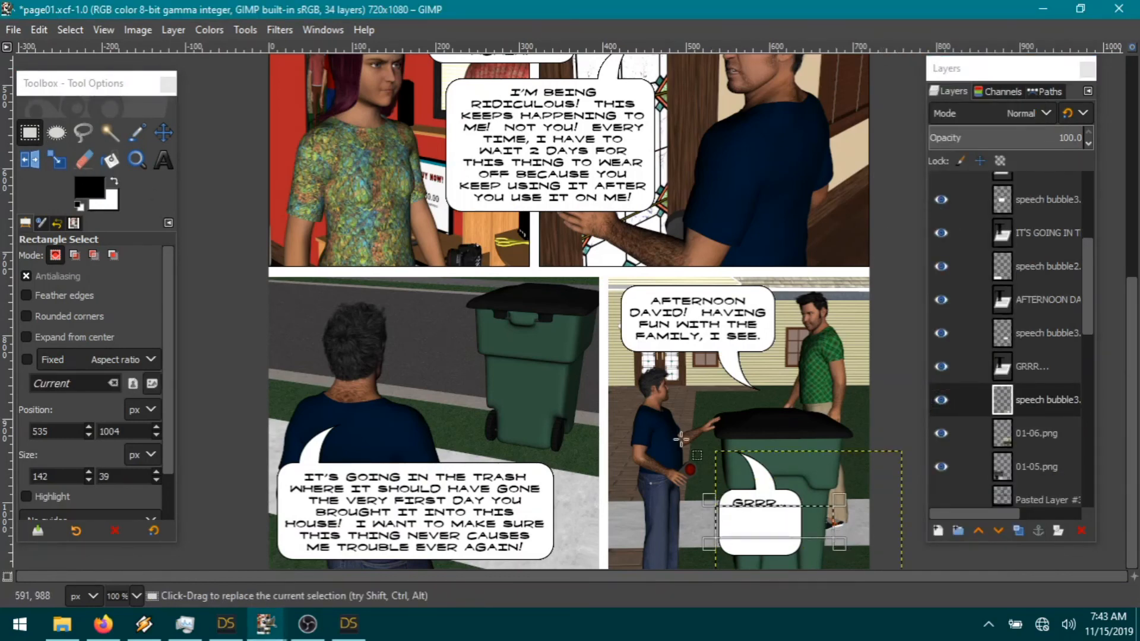
{"action": "left_click", "coordinate": [39, 30]}
{"action": "left_click", "coordinate": [90, 117]}
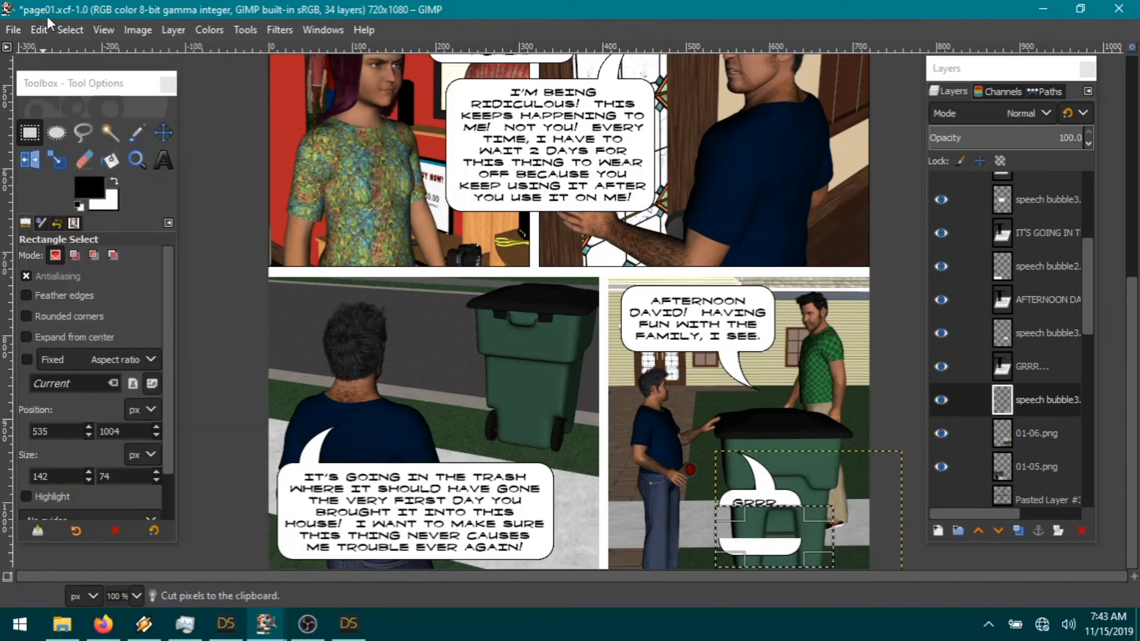
{"action": "left_click", "coordinate": [39, 30]}
{"action": "left_click", "coordinate": [72, 123]}
{"action": "left_click", "coordinate": [69, 29]}
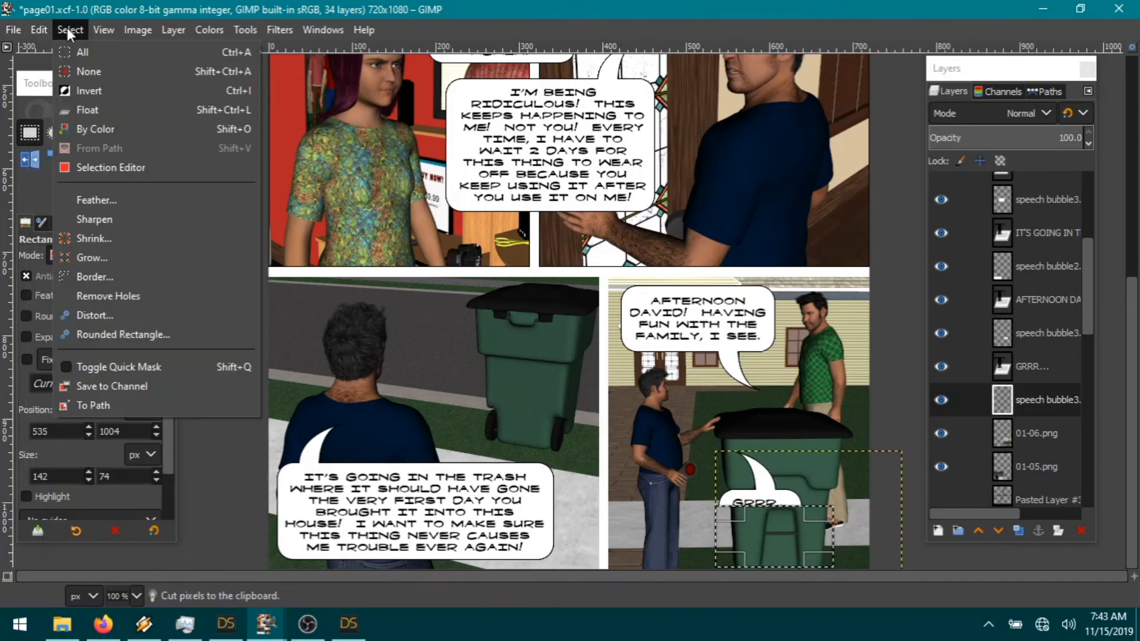
{"action": "left_click", "coordinate": [89, 71]}
Step: Paste the cut bubble as a new layer, shift it up-left, and delete Pasted Layer #4
{"action": "left_click", "coordinate": [39, 29]}
{"action": "mouse_move", "coordinate": [95, 261]}
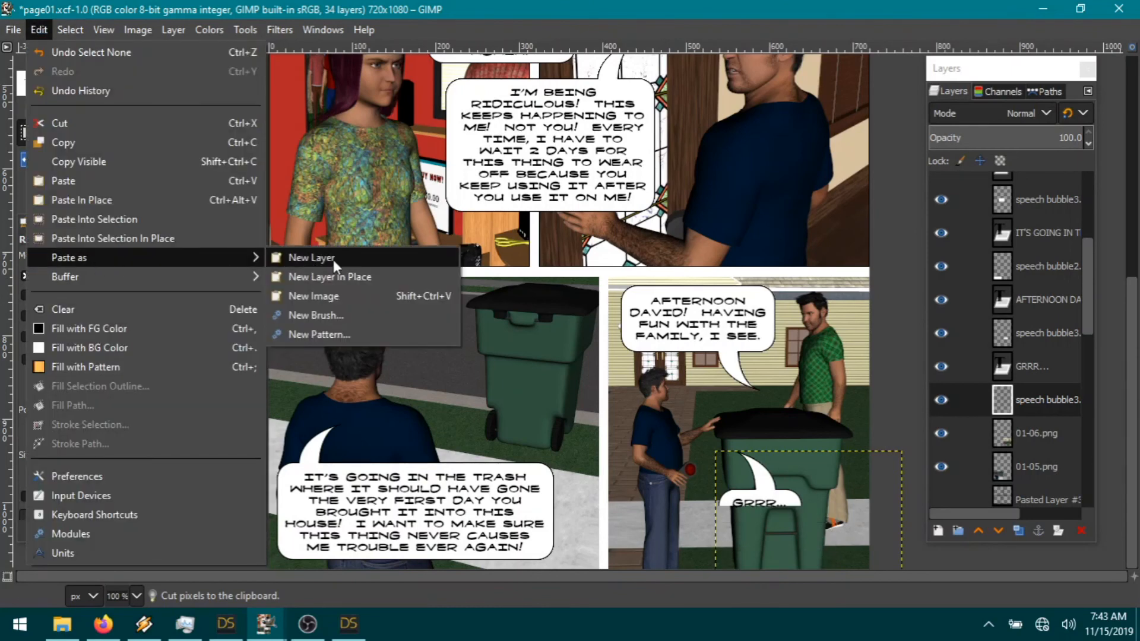
{"action": "left_click", "coordinate": [330, 257]}
{"action": "left_click", "coordinate": [163, 132]}
{"action": "left_click_drag", "start_coordinate": [773, 521], "coordinate": [759, 511]}
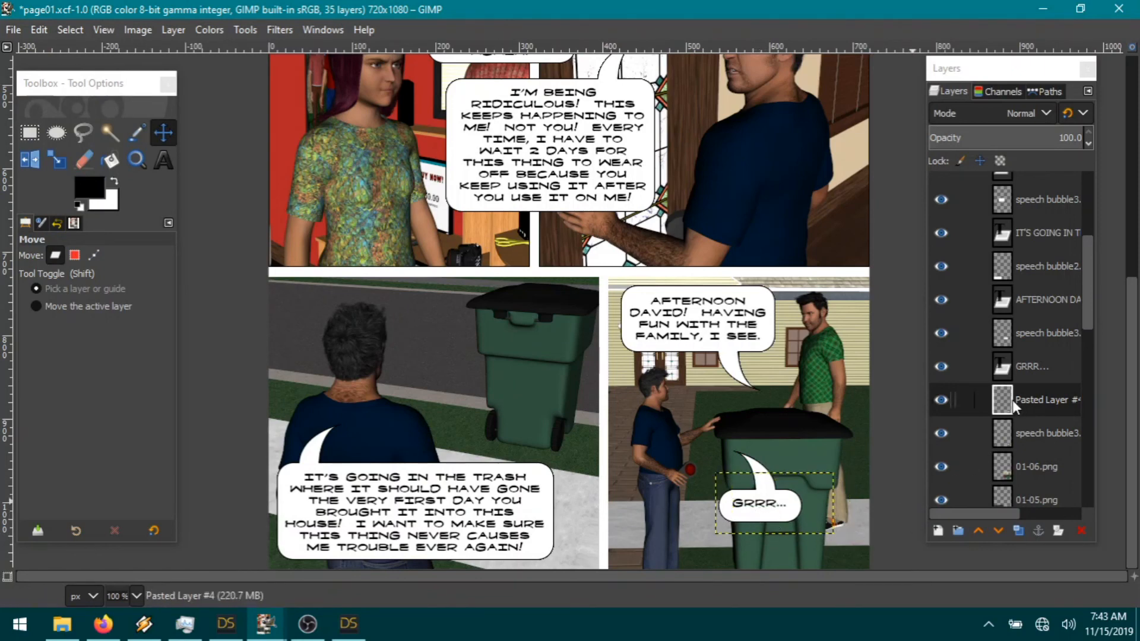
{"action": "right_click", "coordinate": [1031, 401]}
{"action": "left_click", "coordinate": [919, 237]}
Step: Lower the GRRR bubble and its text beside the bin, then show the black Pasted Layer #3
{"action": "left_click_drag", "start_coordinate": [779, 526], "coordinate": [765, 548]}
{"action": "left_click", "coordinate": [1033, 333]}
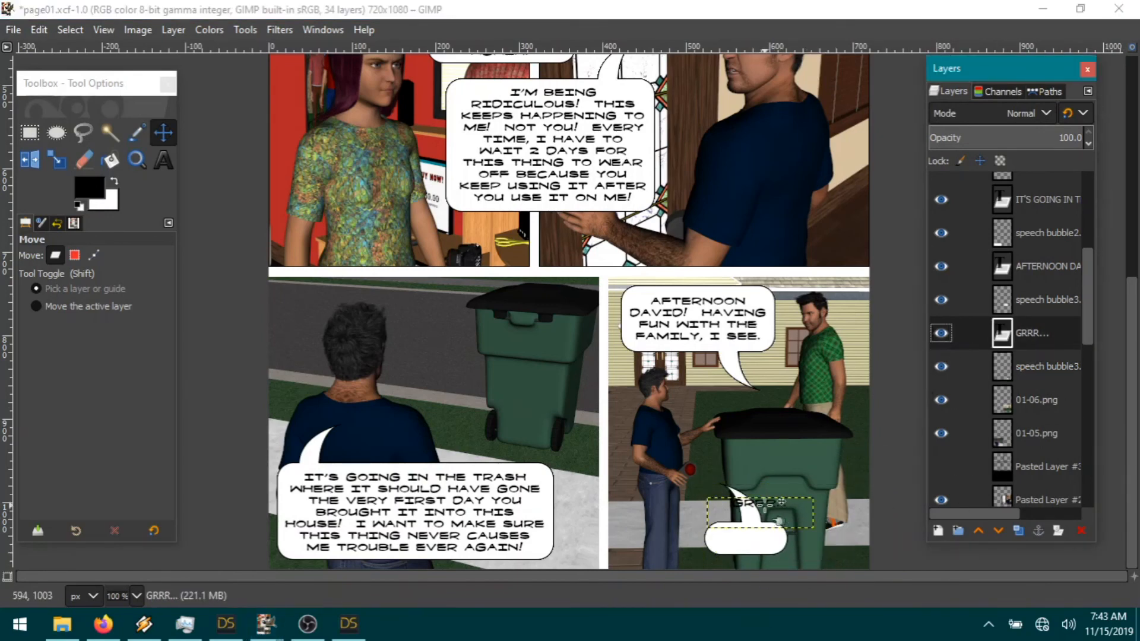
{"action": "left_click_drag", "start_coordinate": [783, 520], "coordinate": [770, 552]}
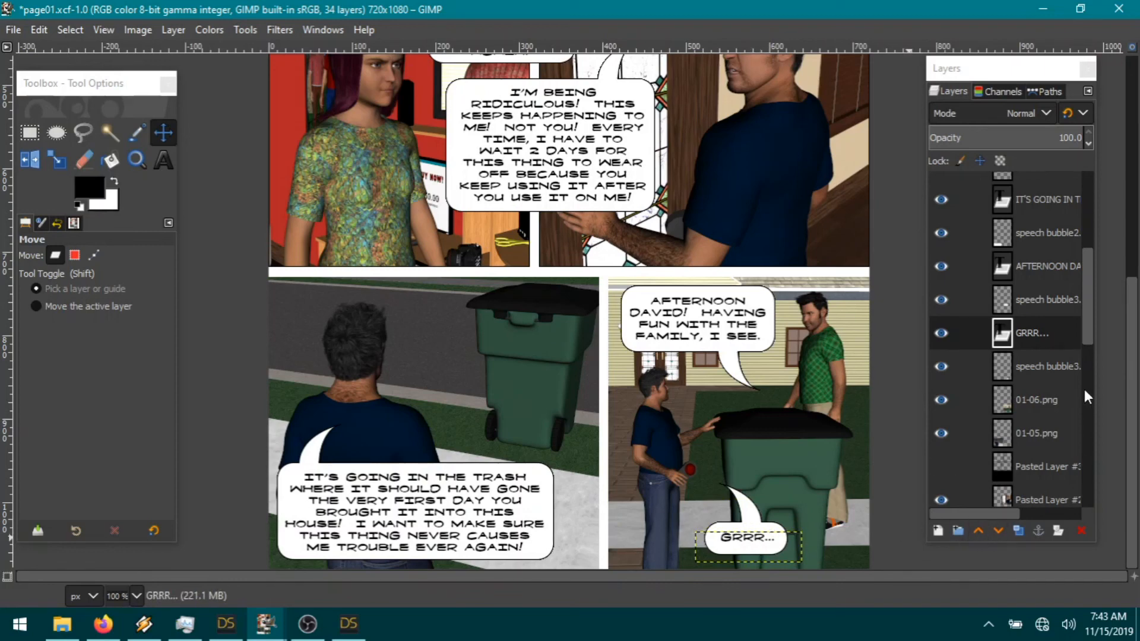
{"action": "left_click", "coordinate": [756, 551]}
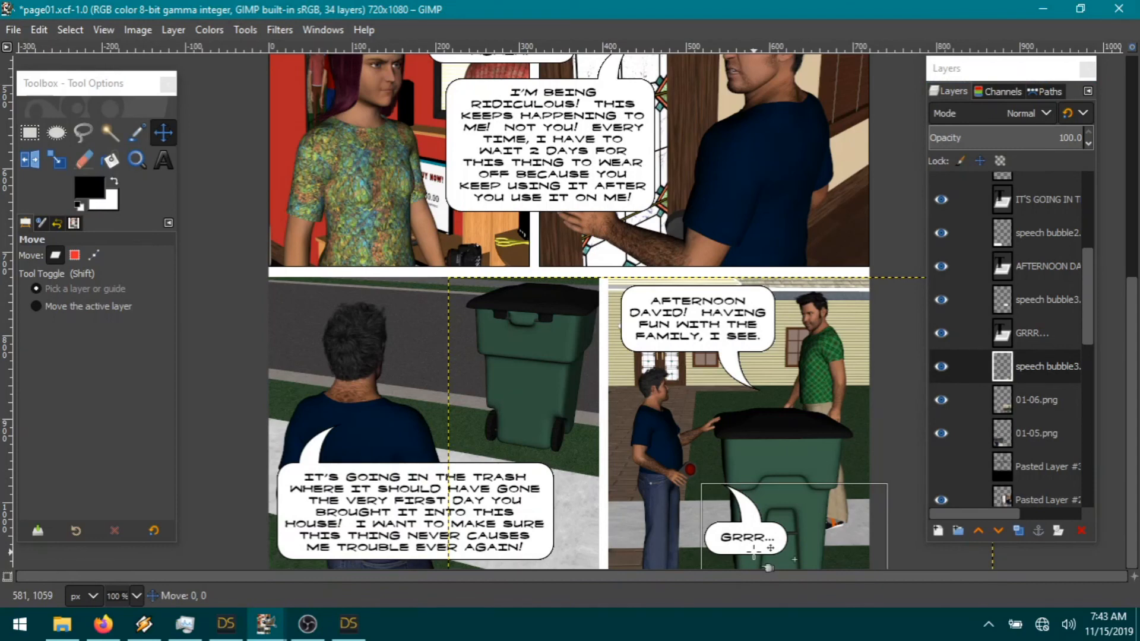
{"action": "left_click", "coordinate": [754, 550]}
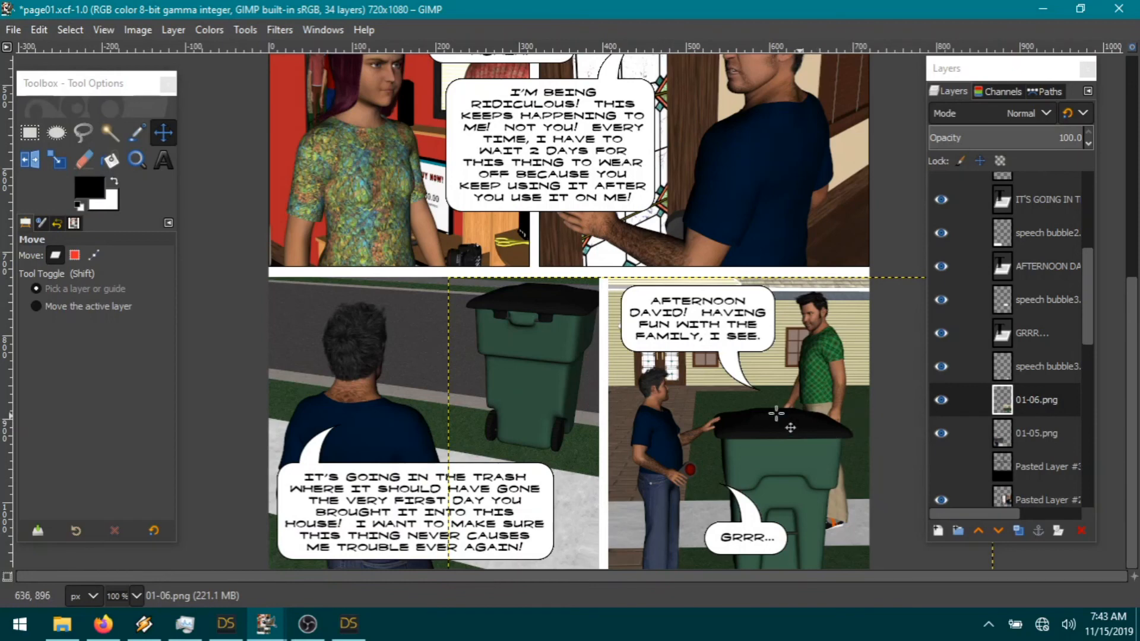
{"action": "left_click", "coordinate": [942, 466]}
Step: Expand 01-05.png to the full image size and select Pasted Layer #3 with Fuzzy Select ready
{"action": "left_click", "coordinate": [1038, 433]}
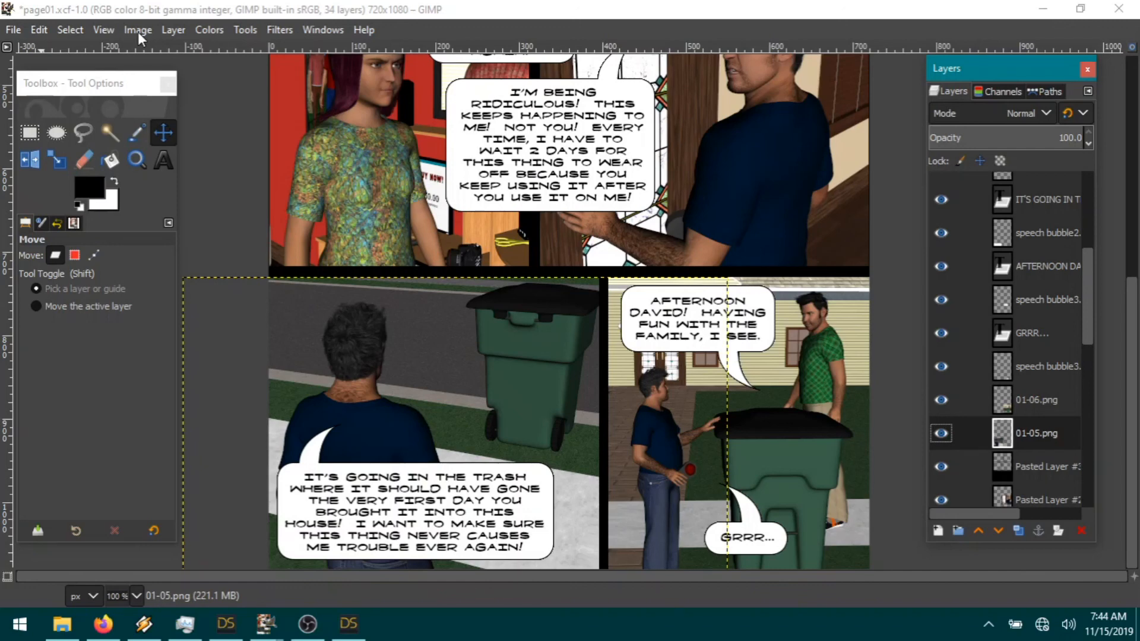
{"action": "left_click", "coordinate": [170, 30]}
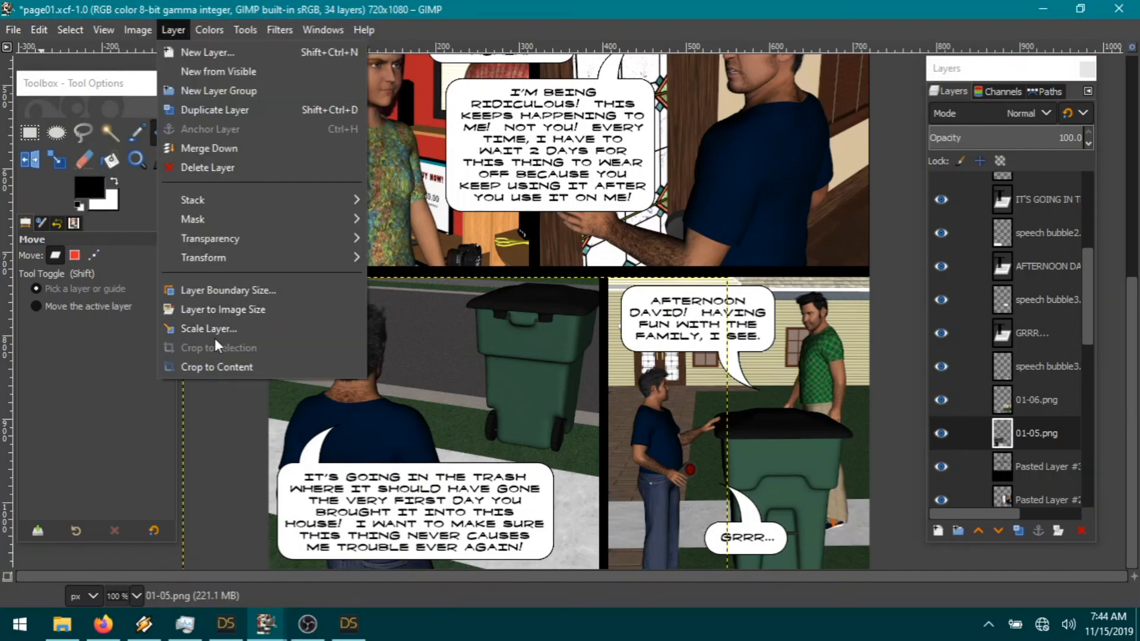
{"action": "left_click", "coordinate": [224, 309]}
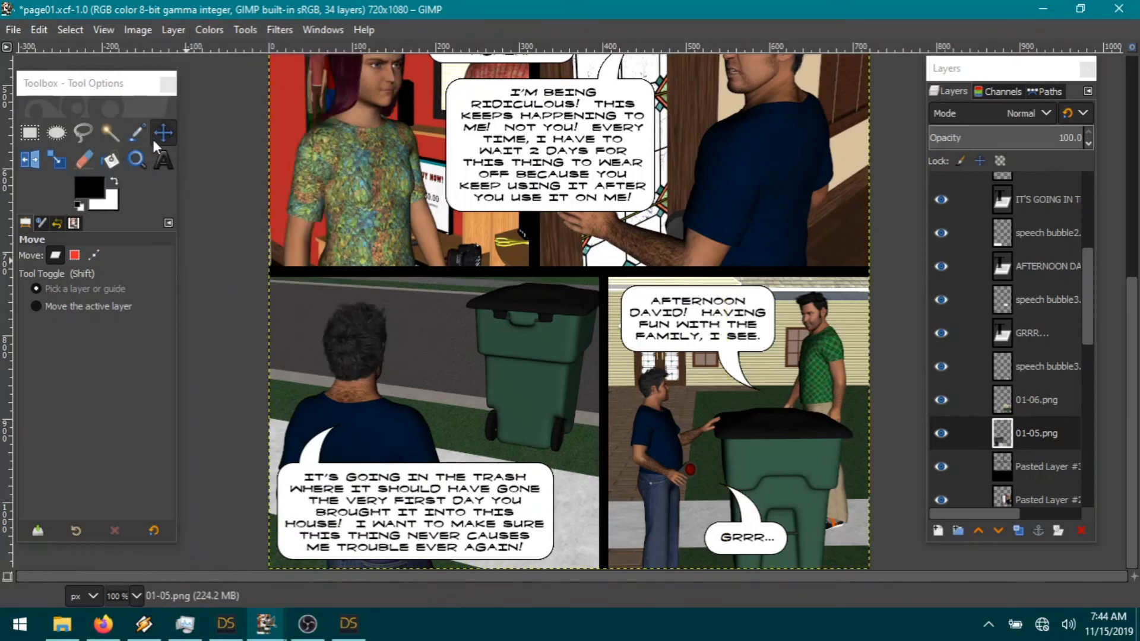
{"action": "left_click", "coordinate": [111, 133]}
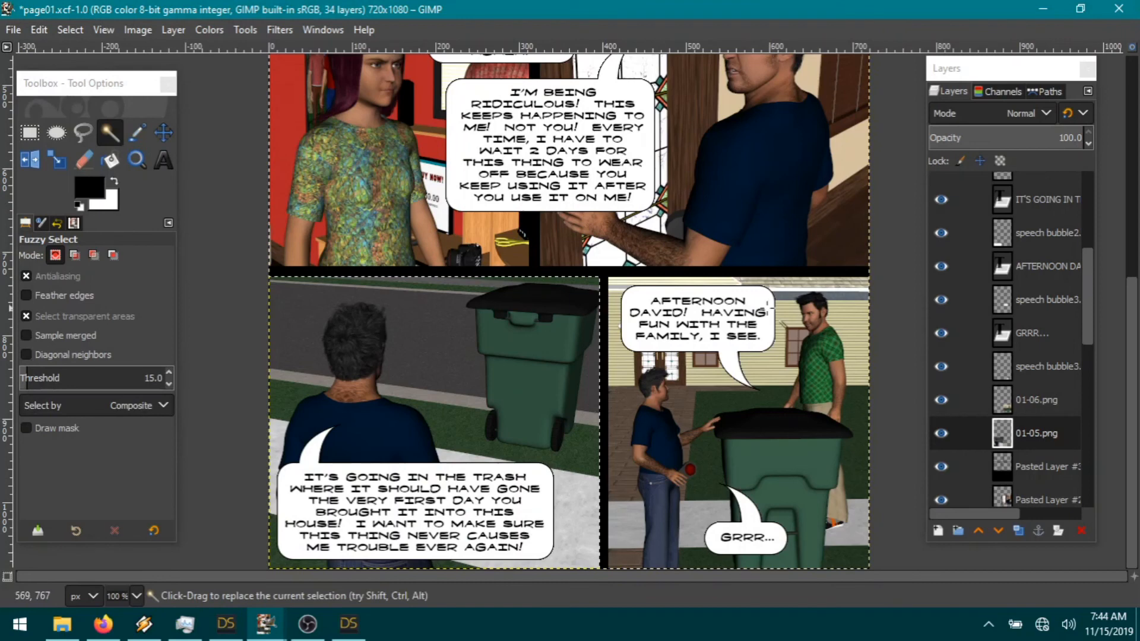
{"action": "left_click", "coordinate": [1030, 467]}
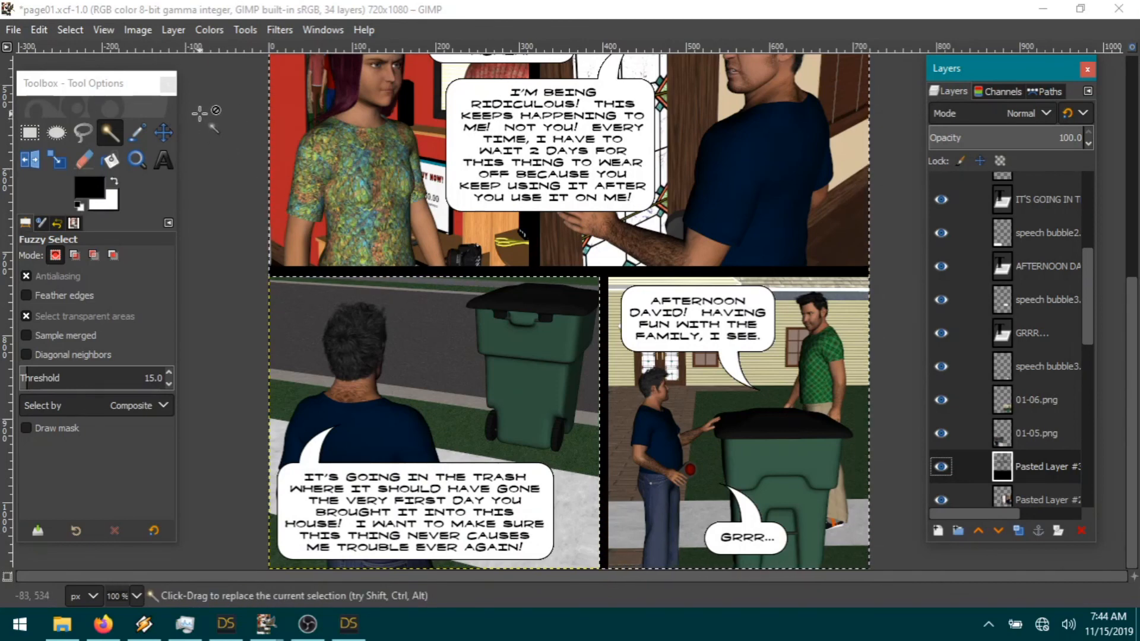
Step: Cut the black gutter strip and paste it as a new layer above 01-05.png
{"action": "left_click", "coordinate": [39, 29]}
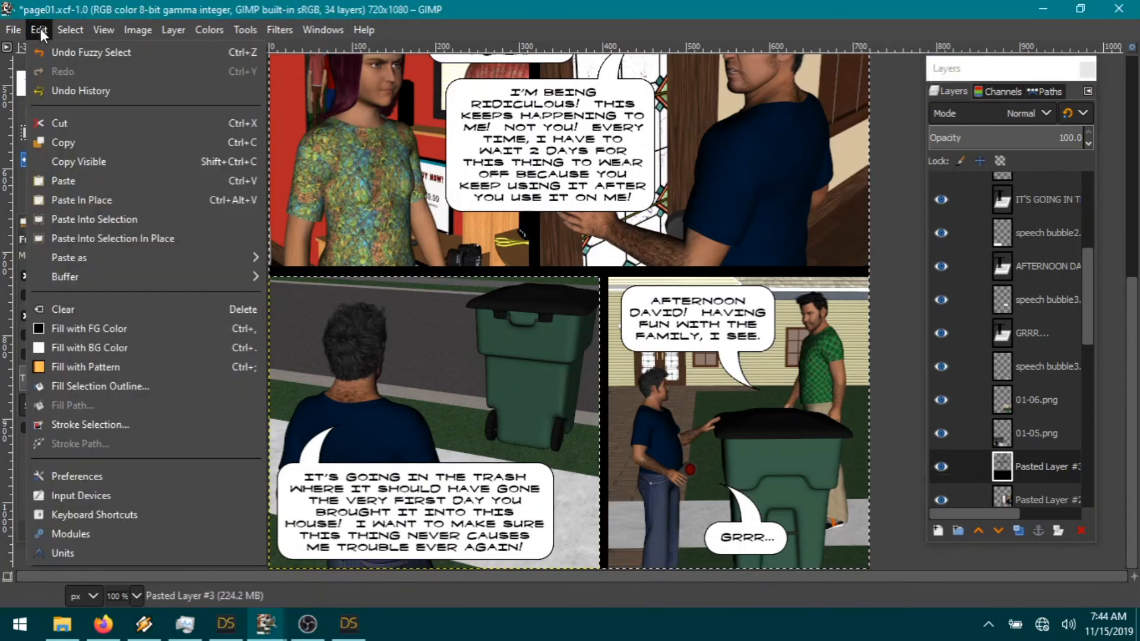
{"action": "left_click", "coordinate": [104, 126]}
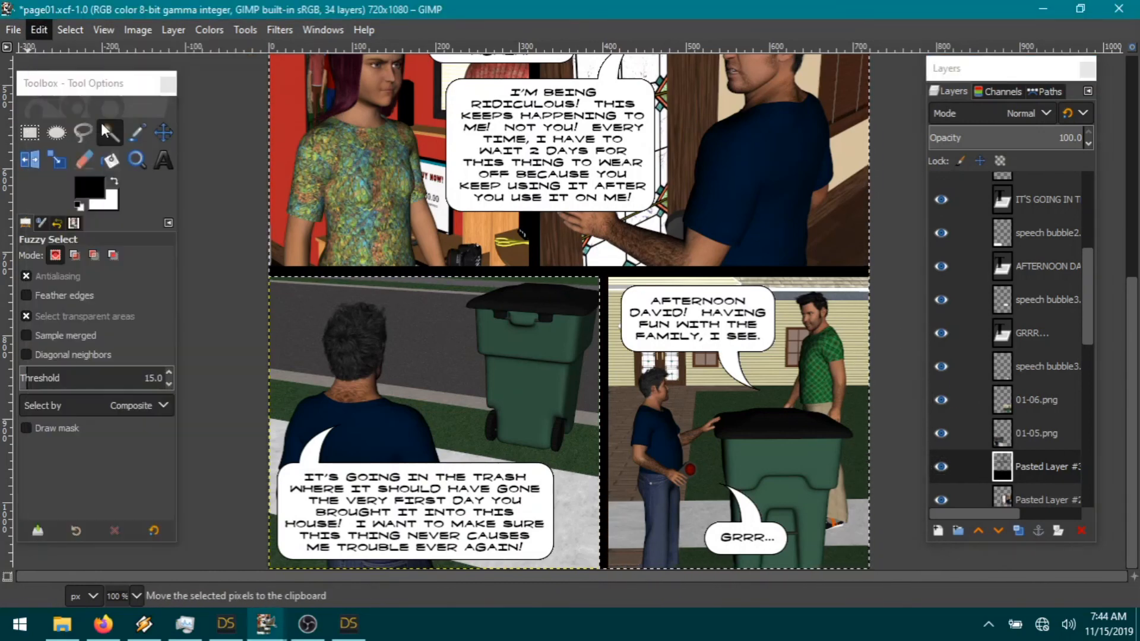
{"action": "left_click", "coordinate": [1032, 436]}
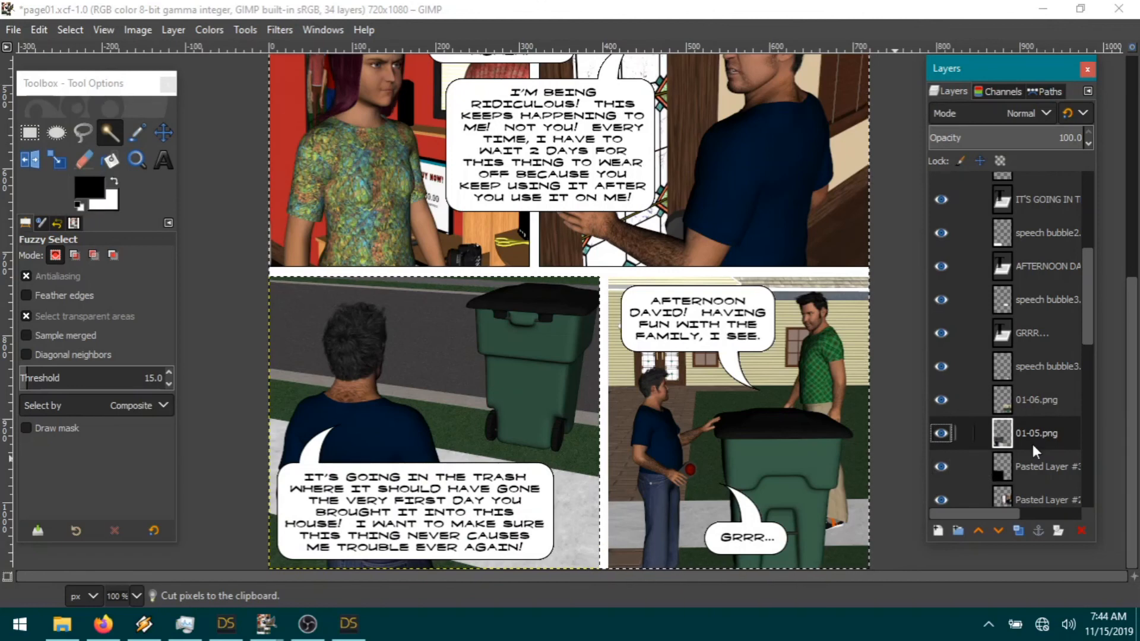
{"action": "left_click", "coordinate": [39, 30]}
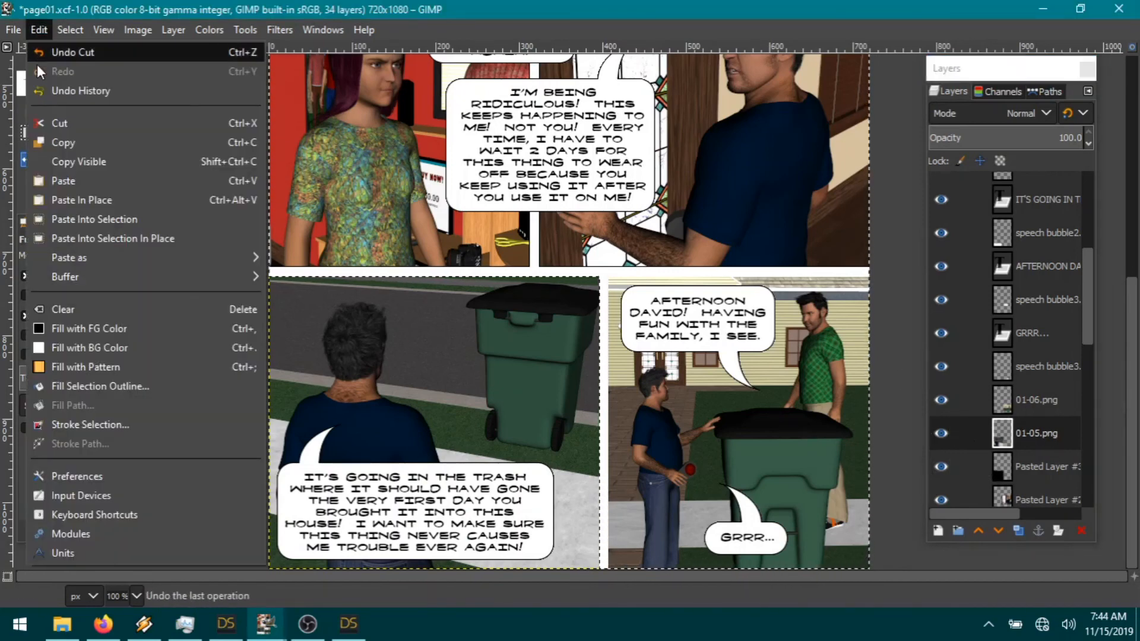
{"action": "mouse_move", "coordinate": [79, 256]}
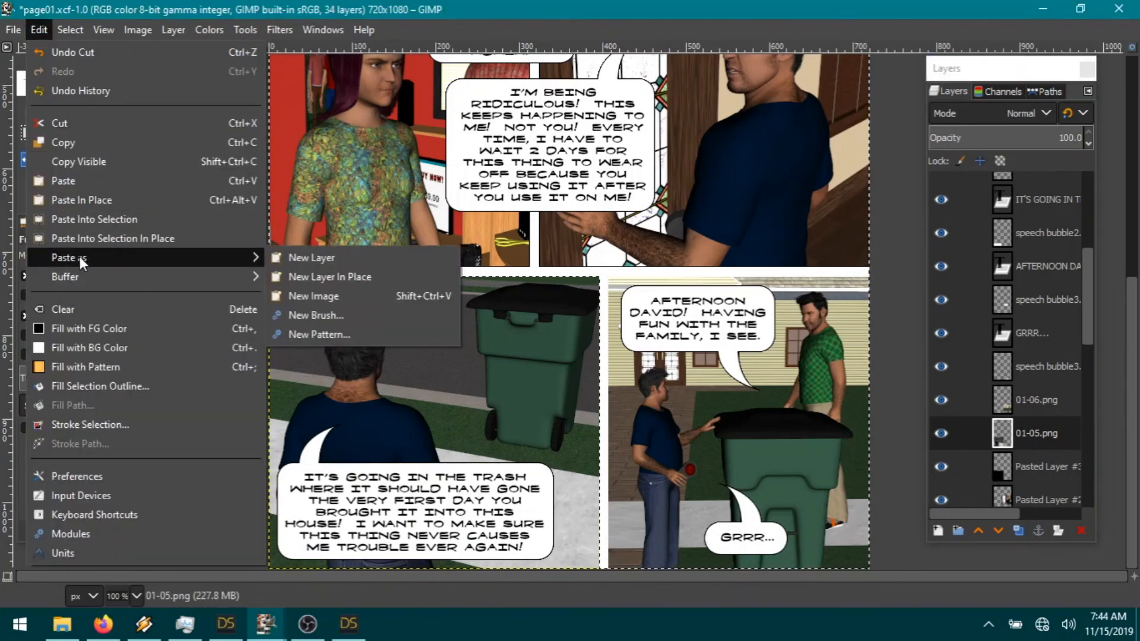
{"action": "left_click", "coordinate": [306, 257]}
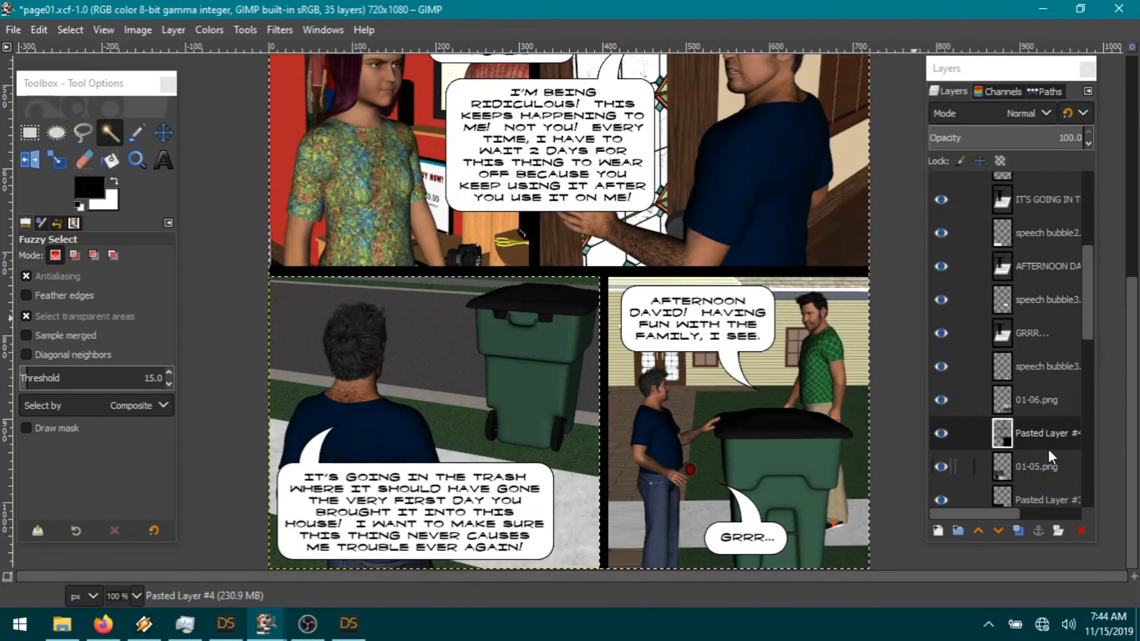
{"action": "left_click", "coordinate": [1040, 465]}
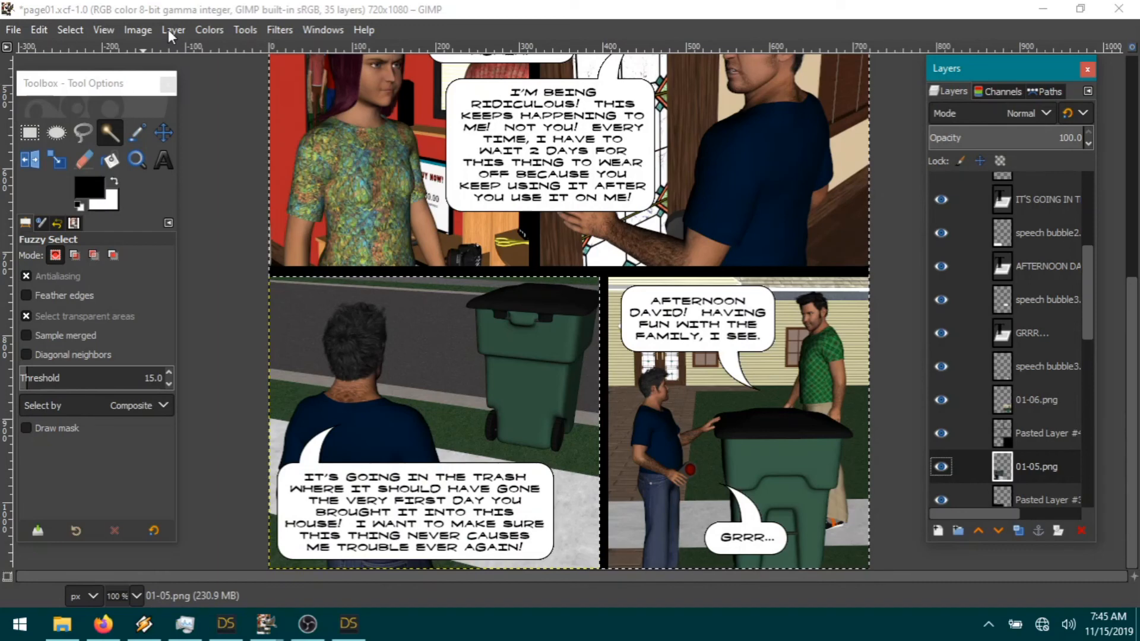
Step: Trim the pasted gutter layer's outer 1 px and merge Pasted Layer #4 down into the panel layer
{"action": "left_click", "coordinate": [65, 31]}
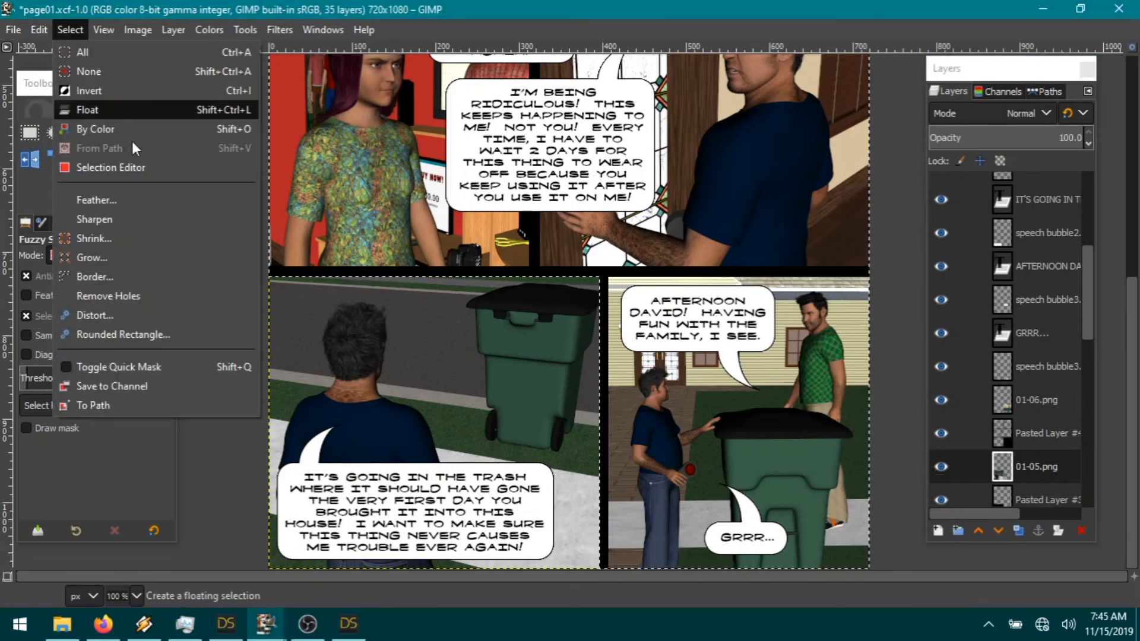
{"action": "left_click", "coordinate": [112, 93]}
{"action": "left_click", "coordinate": [70, 30]}
{"action": "left_click", "coordinate": [115, 233]}
{"action": "left_click", "coordinate": [163, 310]}
{"action": "left_click", "coordinate": [69, 29]}
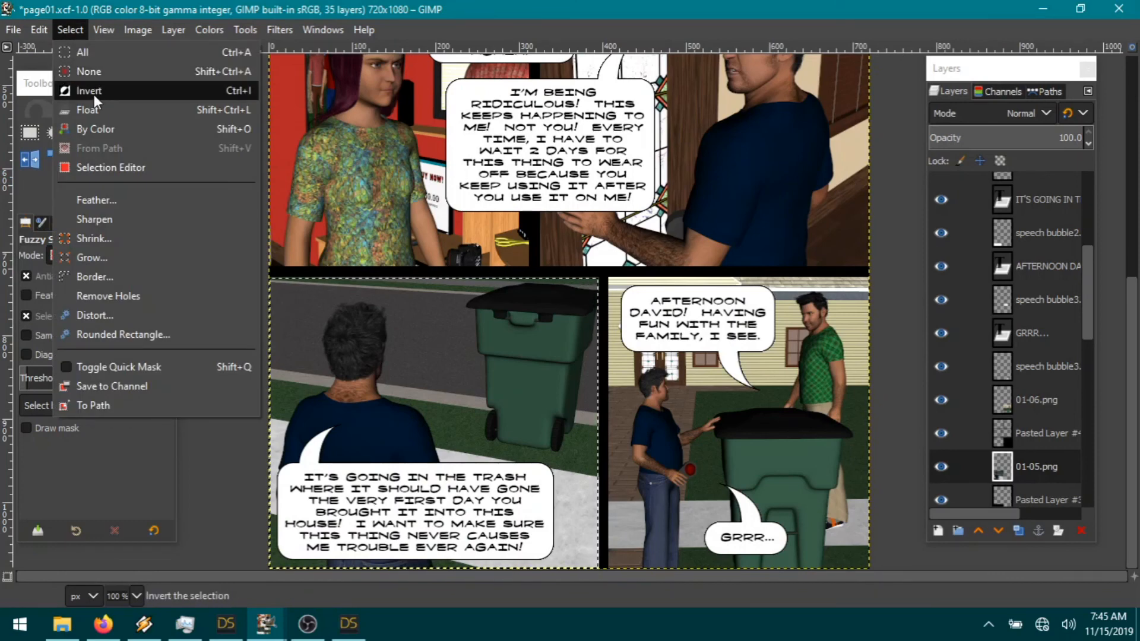
{"action": "left_click", "coordinate": [94, 94]}
{"action": "left_click", "coordinate": [39, 29]}
{"action": "left_click", "coordinate": [61, 123]}
{"action": "left_click", "coordinate": [71, 29]}
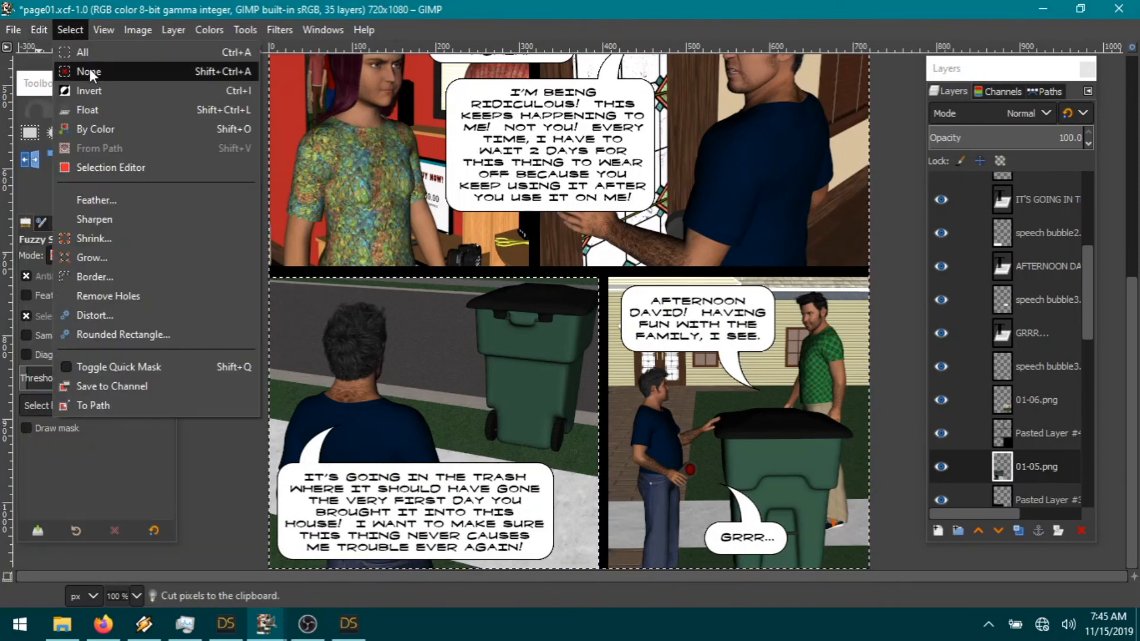
{"action": "left_click", "coordinate": [89, 71]}
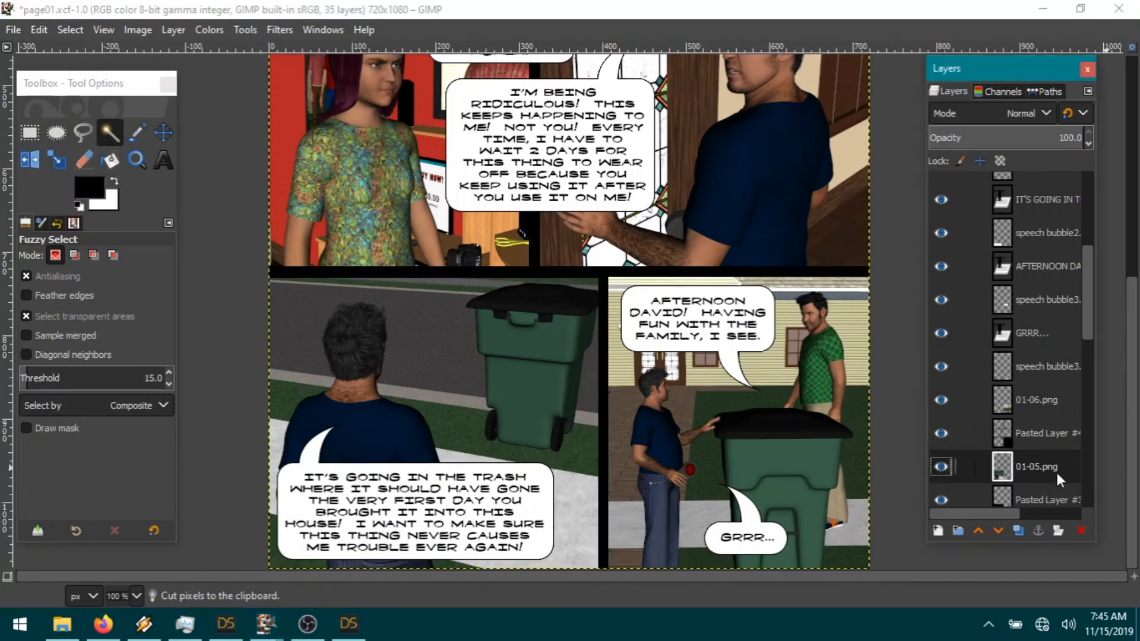
{"action": "right_click", "coordinate": [1051, 432]}
{"action": "left_click", "coordinate": [949, 222]}
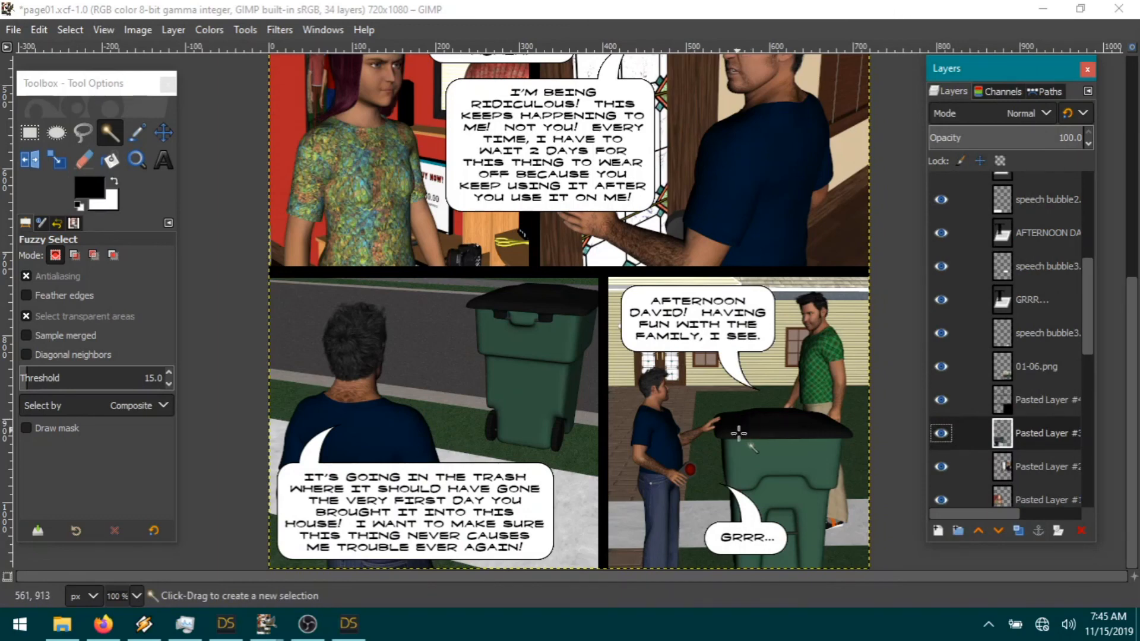
{"action": "left_click", "coordinate": [1052, 370]}
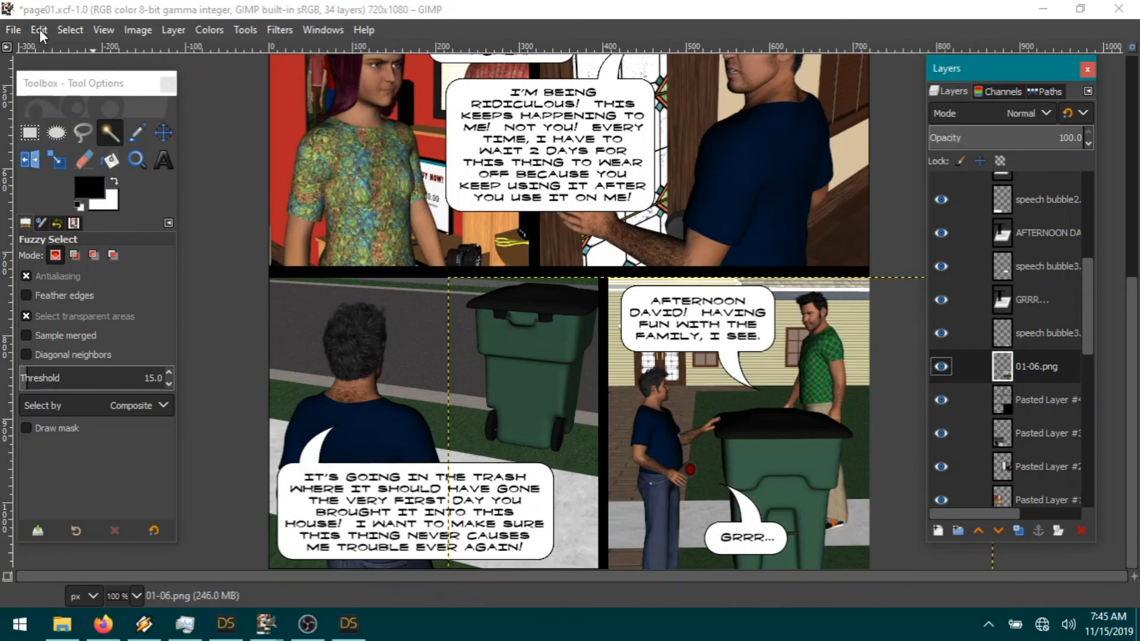
Step: Resize 01-06.png to the image size and cut the selected black border from Pasted Layer #4
{"action": "left_click", "coordinate": [173, 30]}
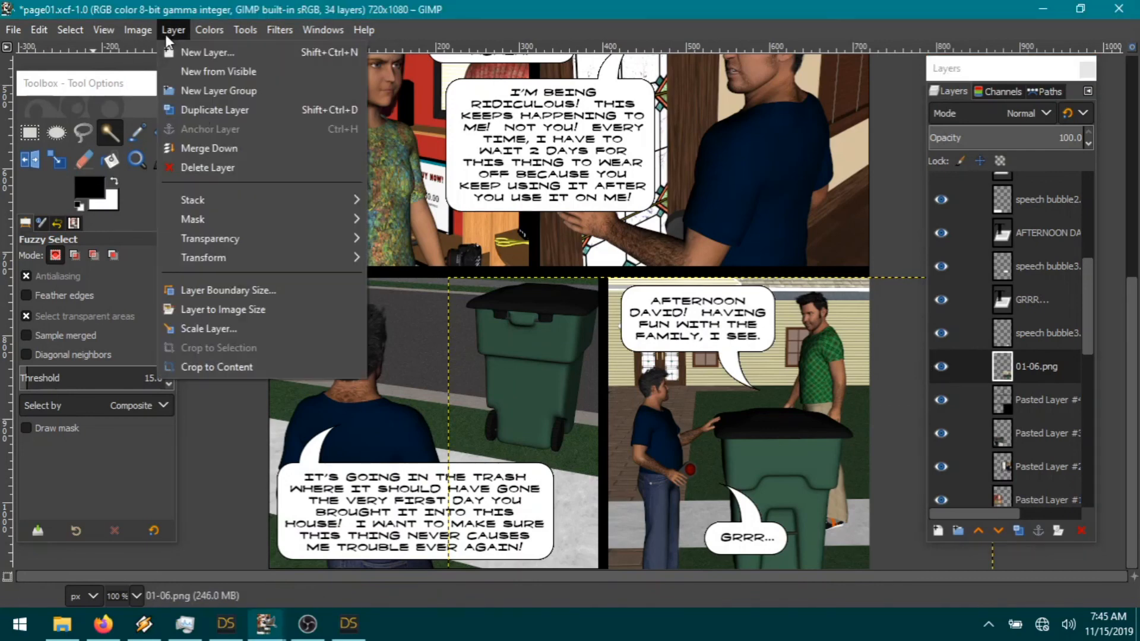
{"action": "left_click", "coordinate": [208, 310]}
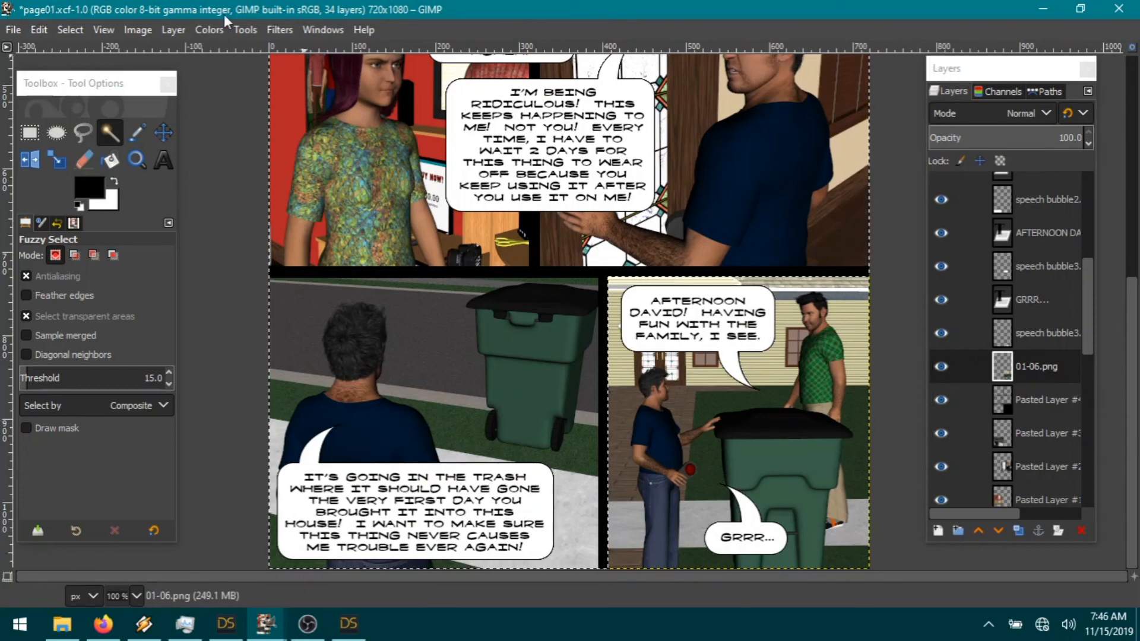
{"action": "left_click", "coordinate": [1048, 399]}
{"action": "left_click", "coordinate": [39, 30]}
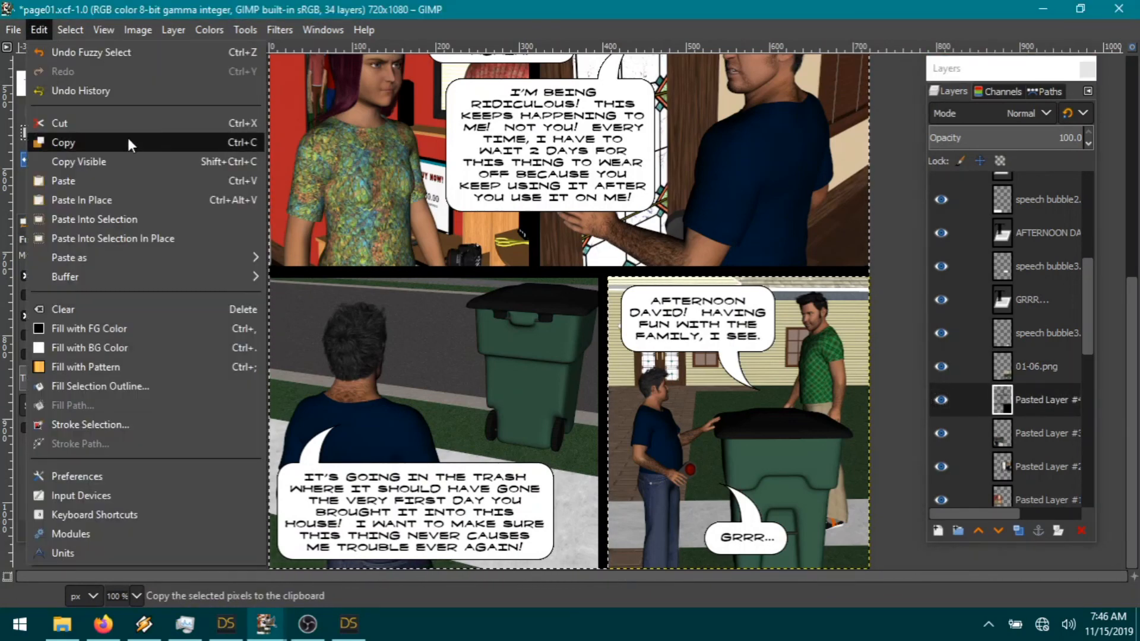
{"action": "left_click", "coordinate": [97, 124]}
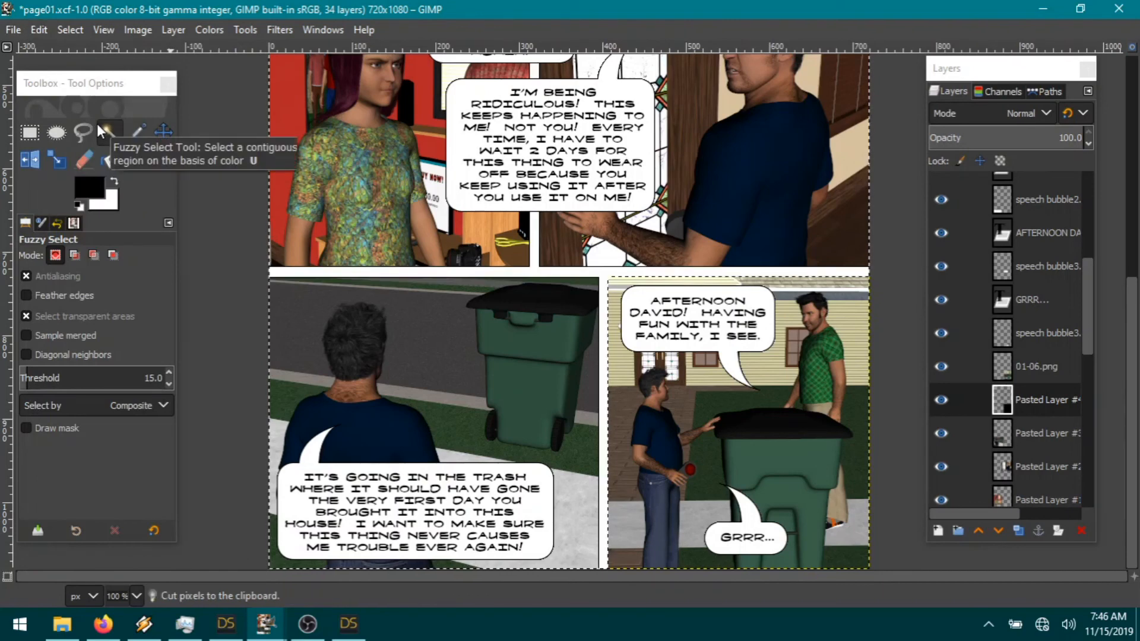
{"action": "left_click", "coordinate": [1035, 372]}
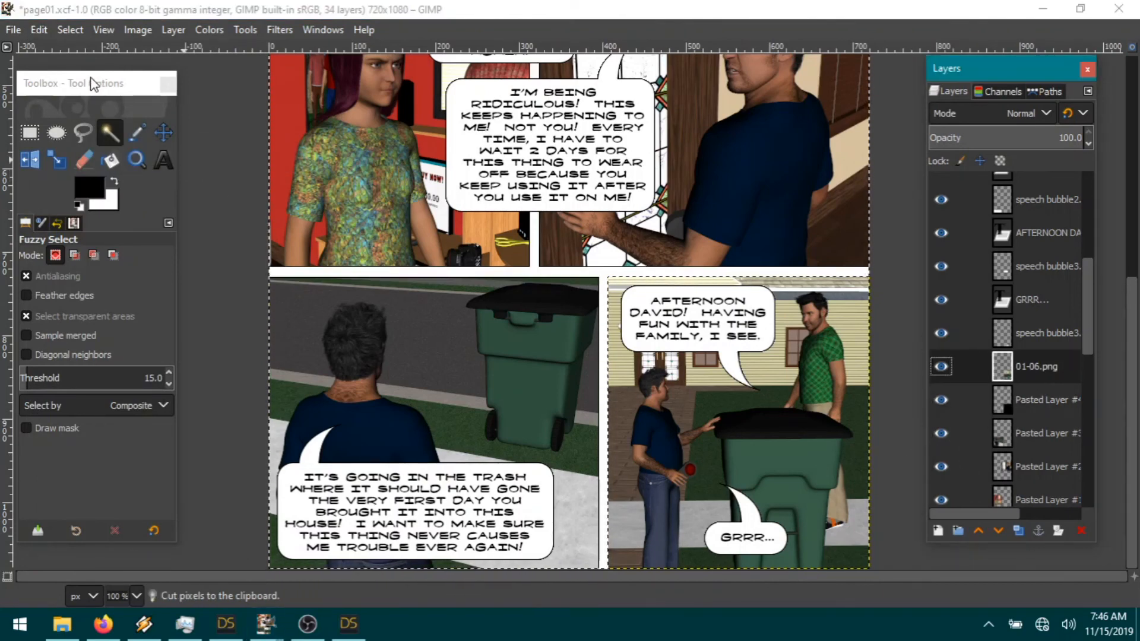
Step: Cut the 01-06.png pixels lying outside its panel, using the panel selection shrunk by 1 px
{"action": "left_click", "coordinate": [71, 30]}
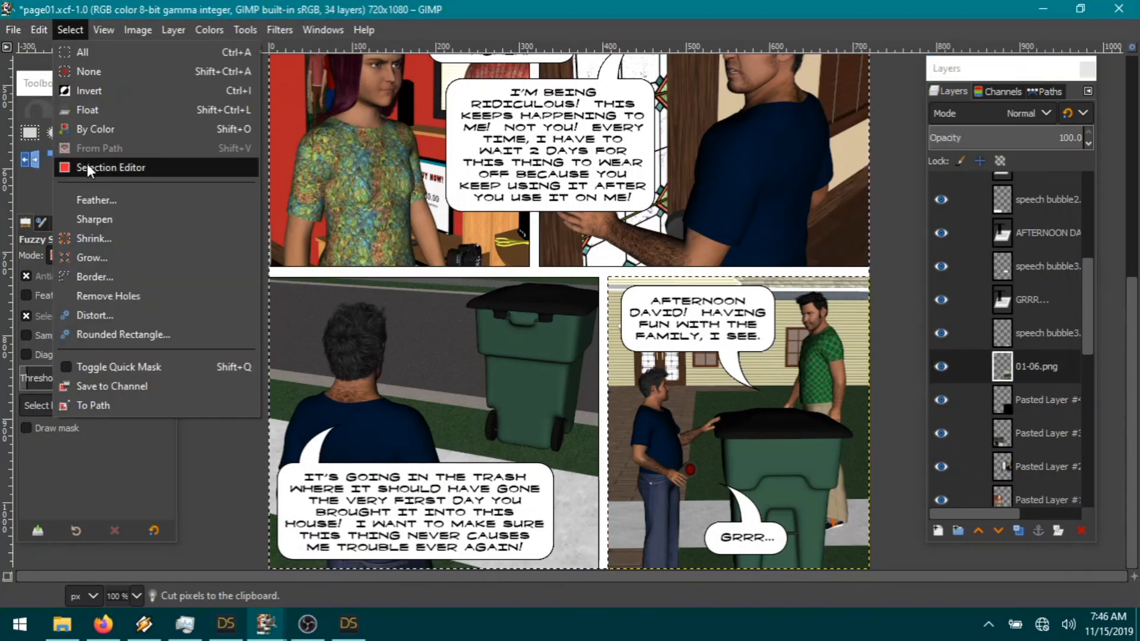
{"action": "left_click", "coordinate": [105, 91]}
{"action": "left_click", "coordinate": [77, 34]}
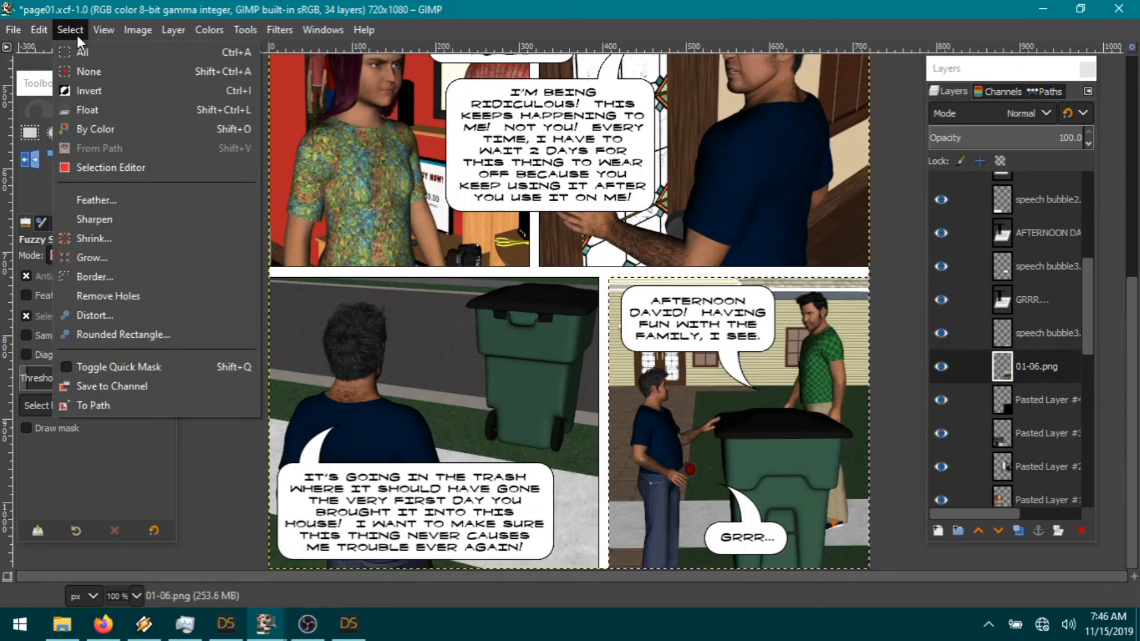
{"action": "left_click", "coordinate": [95, 238]}
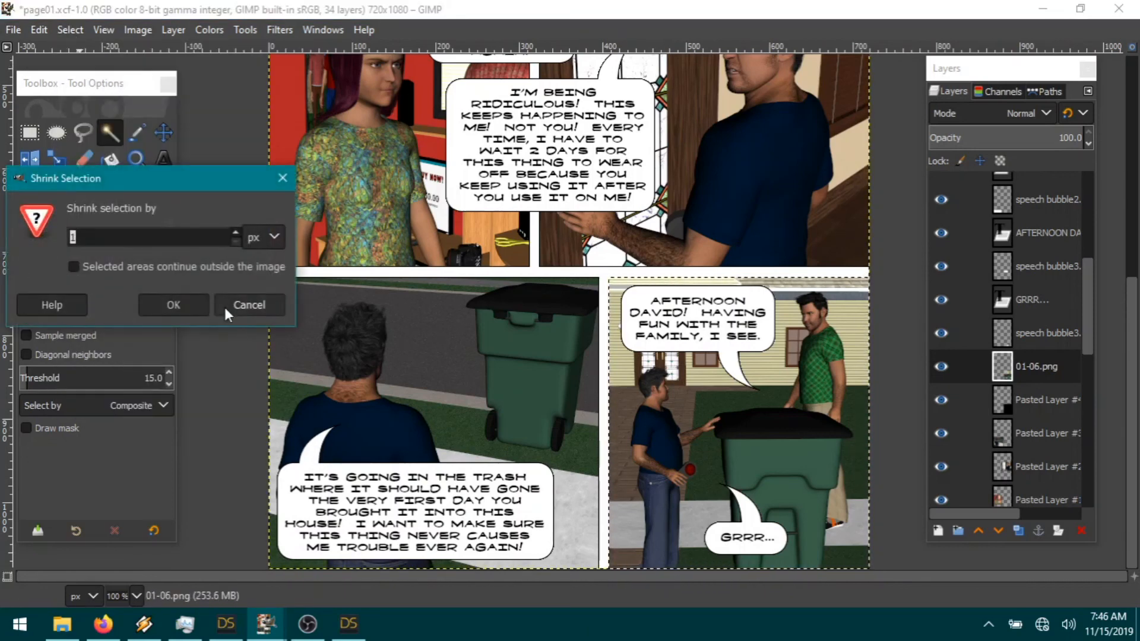
{"action": "left_click", "coordinate": [173, 307]}
{"action": "left_click", "coordinate": [71, 30]}
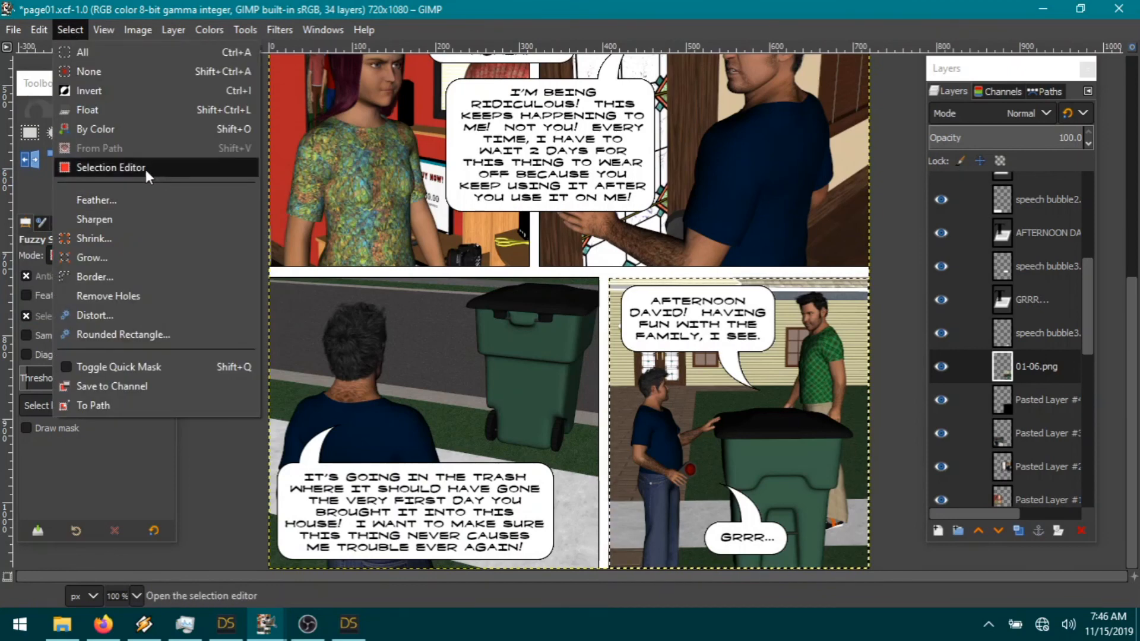
{"action": "left_click", "coordinate": [84, 89]}
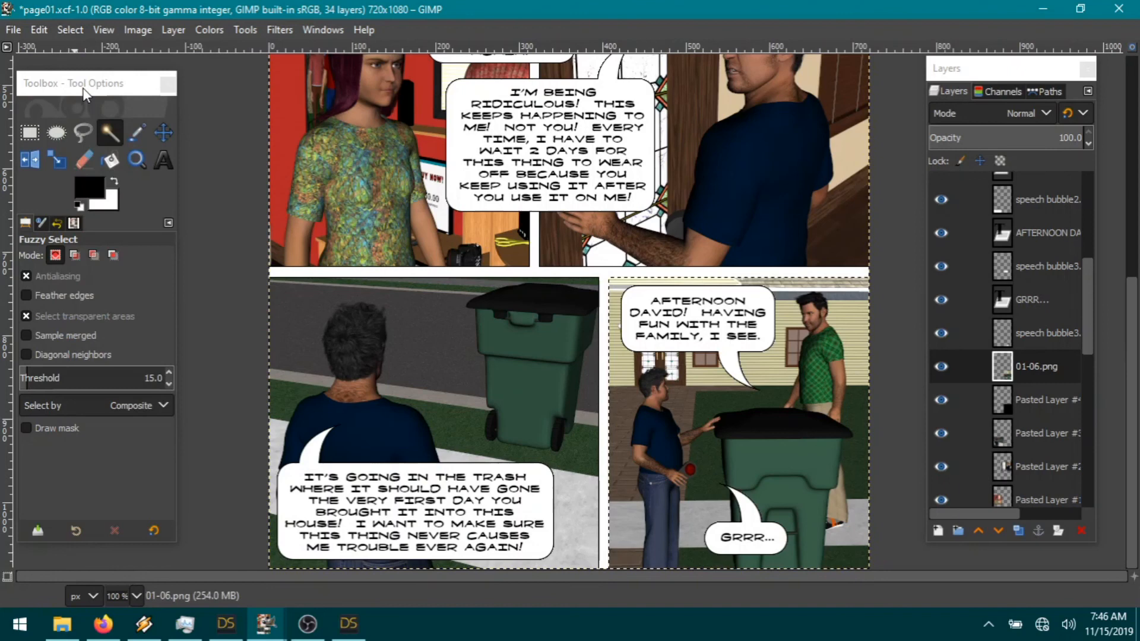
{"action": "left_click", "coordinate": [36, 31]}
{"action": "left_click", "coordinate": [84, 124]}
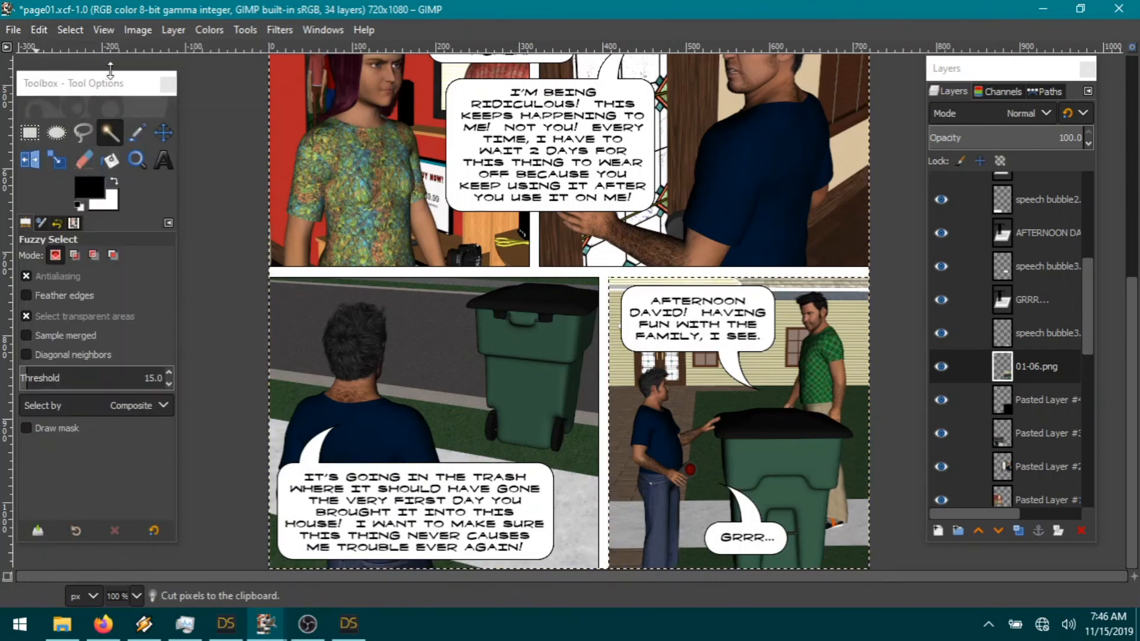
Step: Clear the selection and merge 01-06.png down into Pasted Layer #4, leaving 33 layers
{"action": "left_click", "coordinate": [71, 27]}
{"action": "left_click", "coordinate": [91, 75]}
{"action": "right_click", "coordinate": [1039, 368]}
{"action": "left_click", "coordinate": [919, 223]}
{"action": "scroll", "coordinate": [743, 411], "scroll_direction": "up", "scroll_amount": 7}
{"action": "scroll", "coordinate": [744, 411], "scroll_direction": "down", "scroll_amount": 7}
{"action": "scroll", "coordinate": [744, 411], "scroll_direction": "up", "scroll_amount": 7}
{"action": "scroll", "coordinate": [744, 411], "scroll_direction": "down", "scroll_amount": 7}
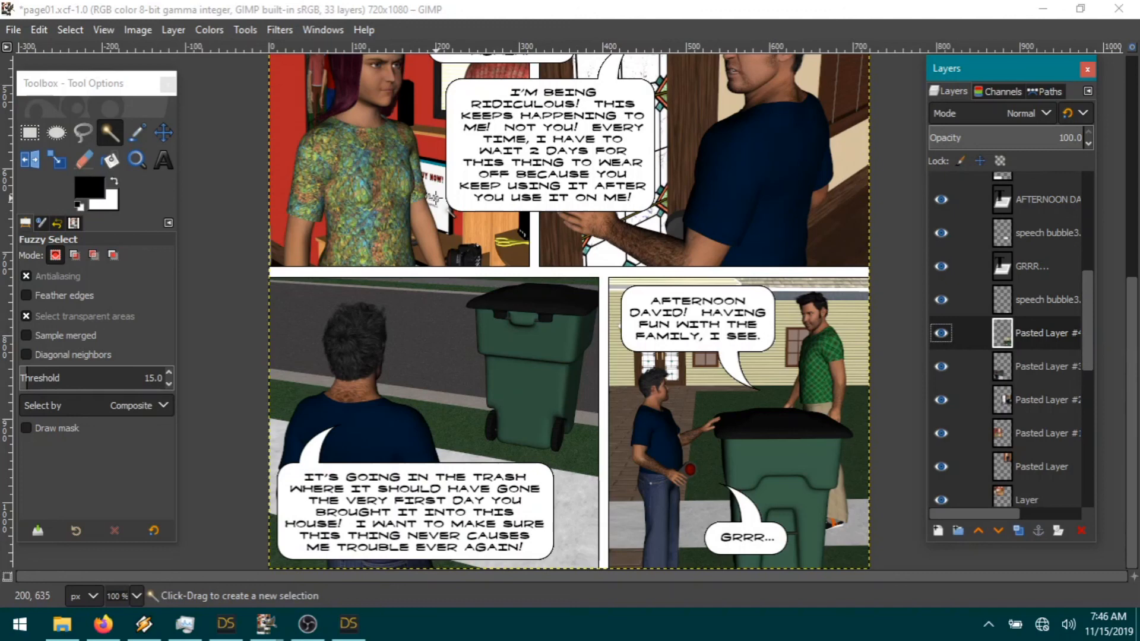
Step: Save page01.xcf and flatten the page into a single Background layer
{"action": "left_click", "coordinate": [9, 29]}
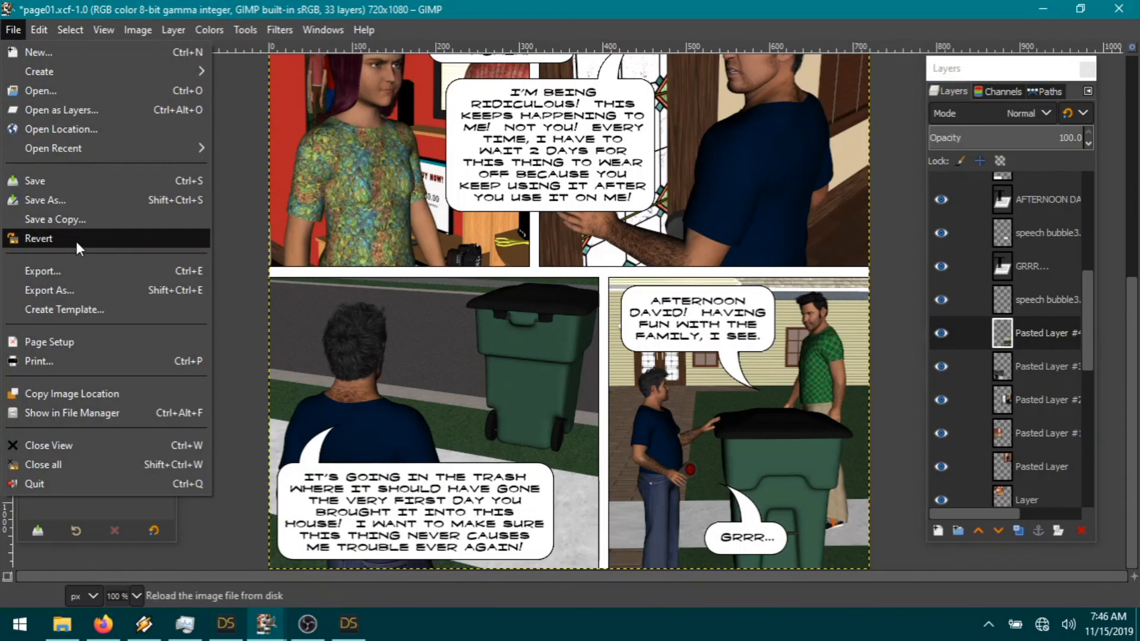
{"action": "left_click", "coordinate": [59, 179]}
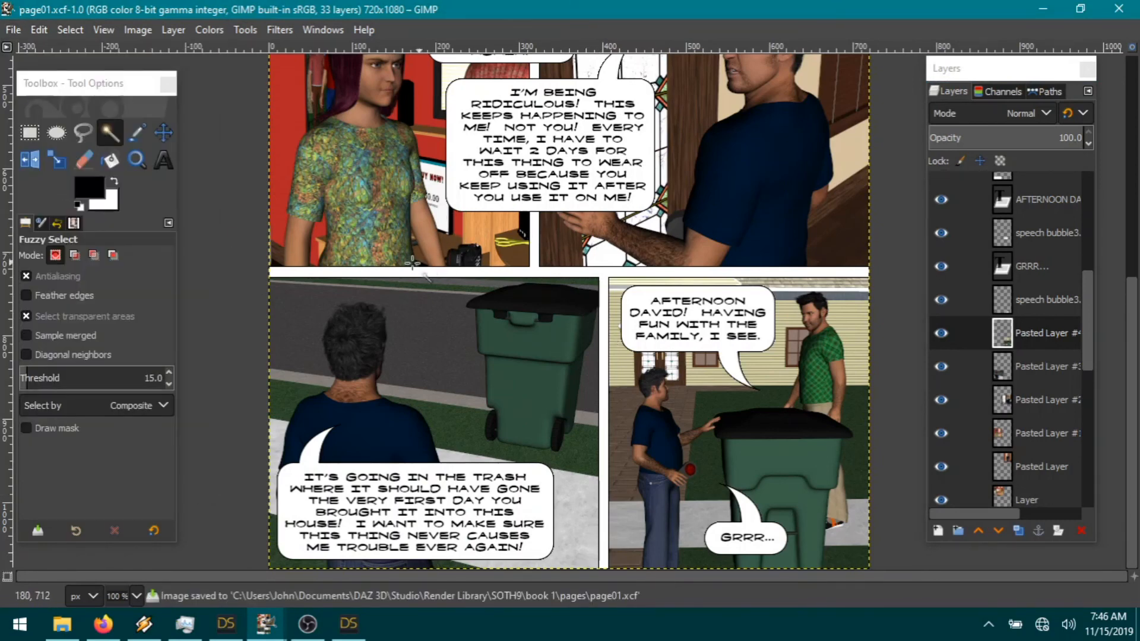
{"action": "left_click", "coordinate": [141, 30]}
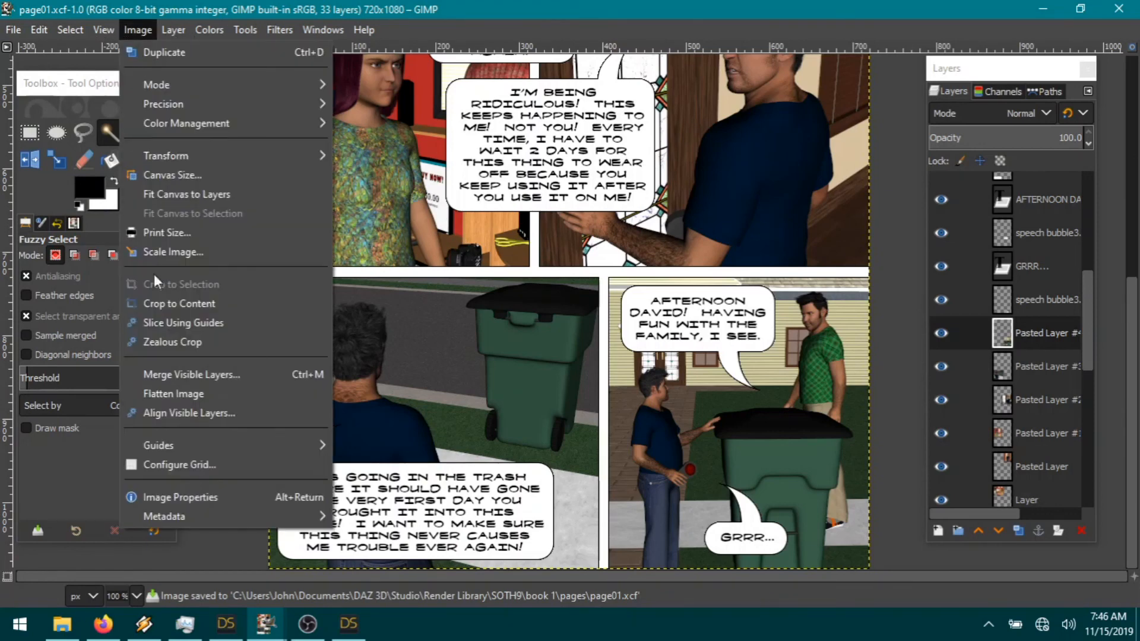
{"action": "left_click", "coordinate": [166, 393]}
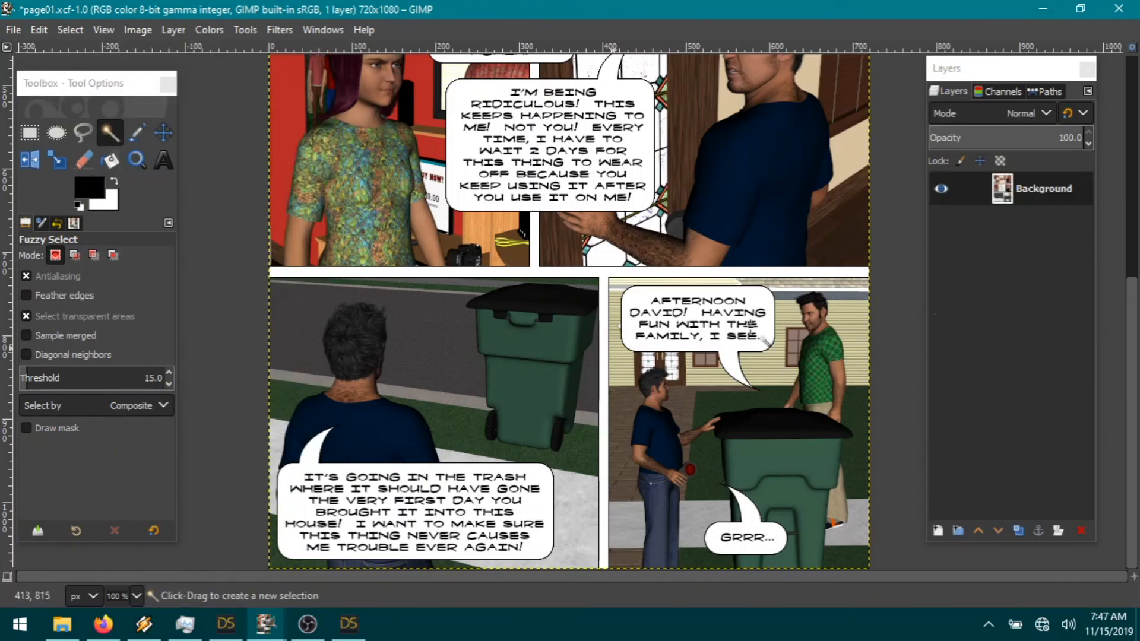
{"action": "scroll", "coordinate": [466, 264], "scroll_direction": "up", "scroll_amount": 5}
{"action": "scroll", "coordinate": [426, 287], "scroll_direction": "down", "scroll_amount": 5}
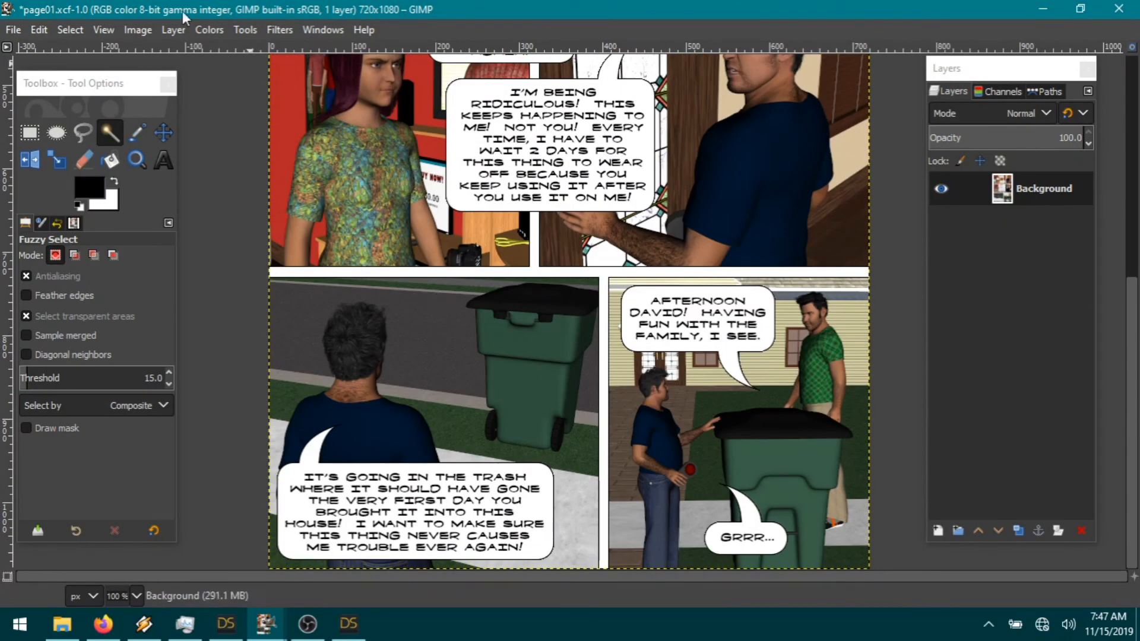
Step: Export the flattened page as page01.jpg at JPEG quality 90
{"action": "left_click", "coordinate": [12, 30]}
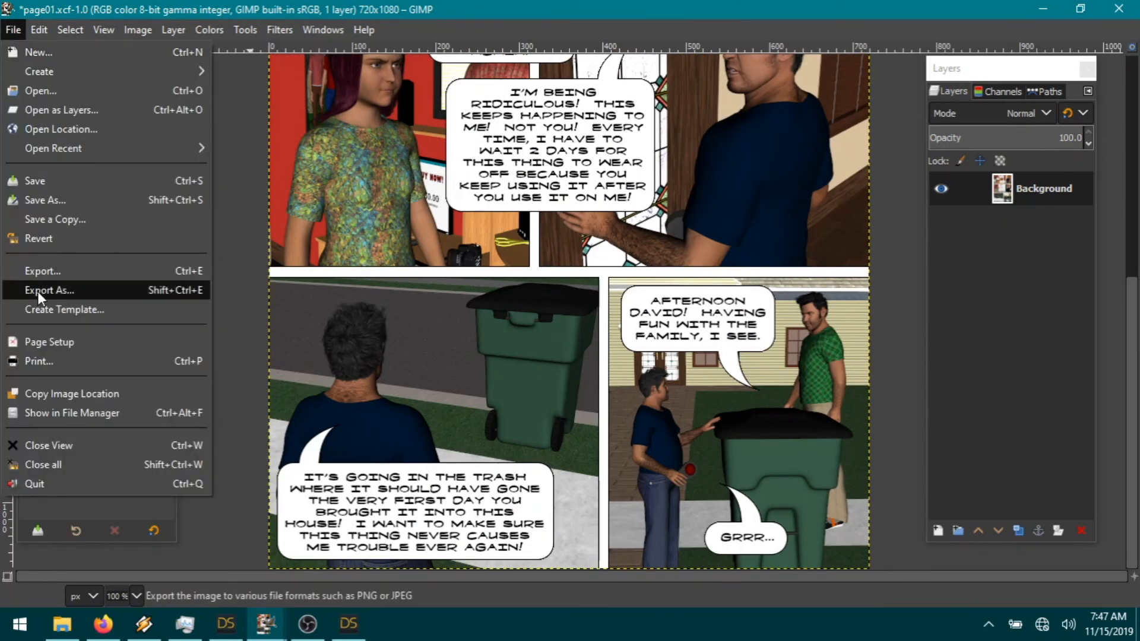
{"action": "left_click", "coordinate": [40, 270]}
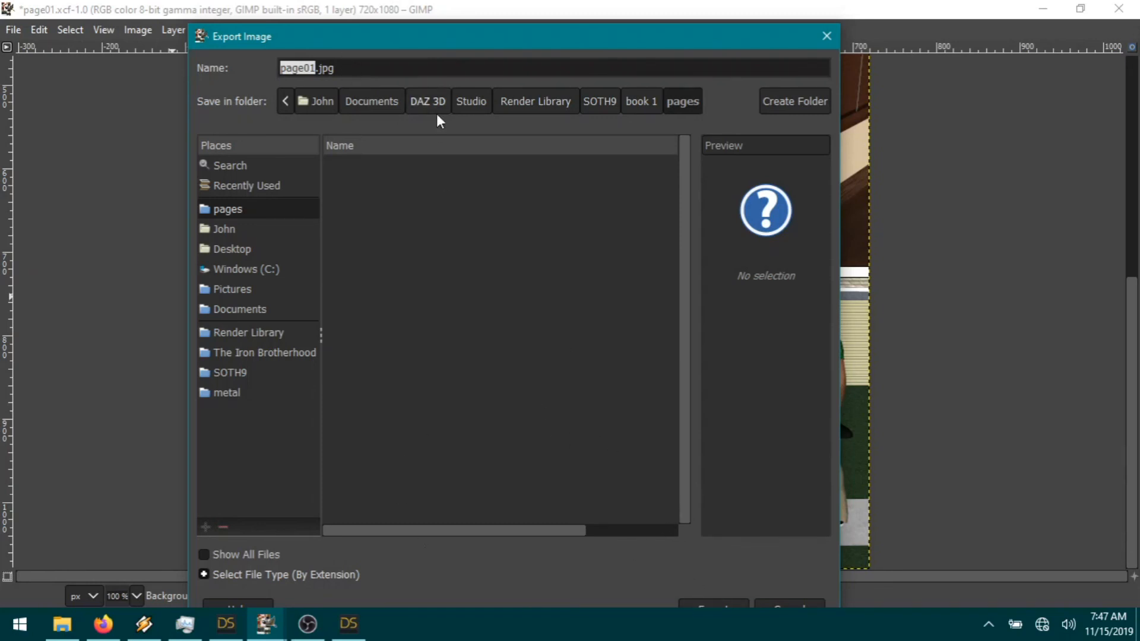
{"action": "left_click", "coordinate": [435, 71]}
{"action": "key", "text": "Return"}
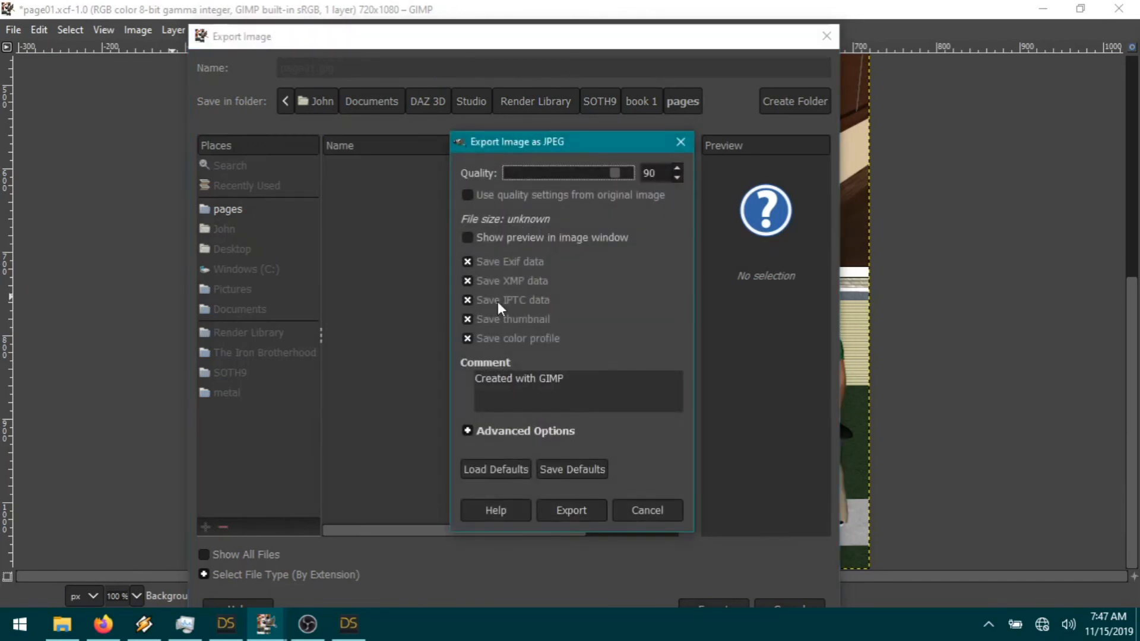
{"action": "left_click", "coordinate": [571, 510]}
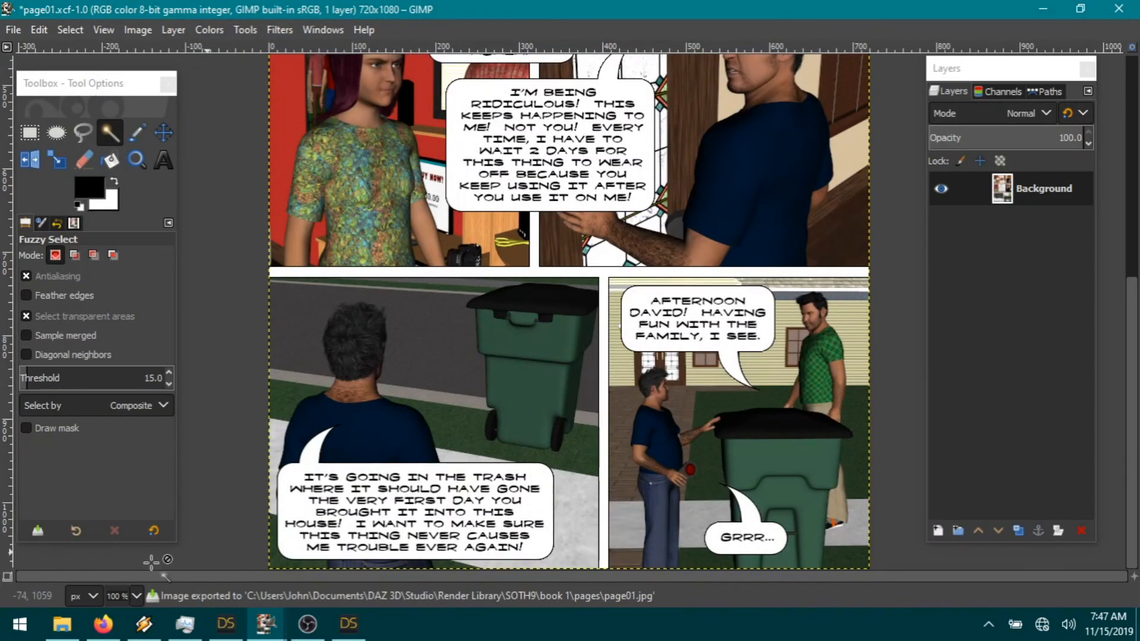
Step: Move the six renders 01-01 to 01-06 from the SOTH9 folder into book 1
{"action": "left_click", "coordinate": [62, 623]}
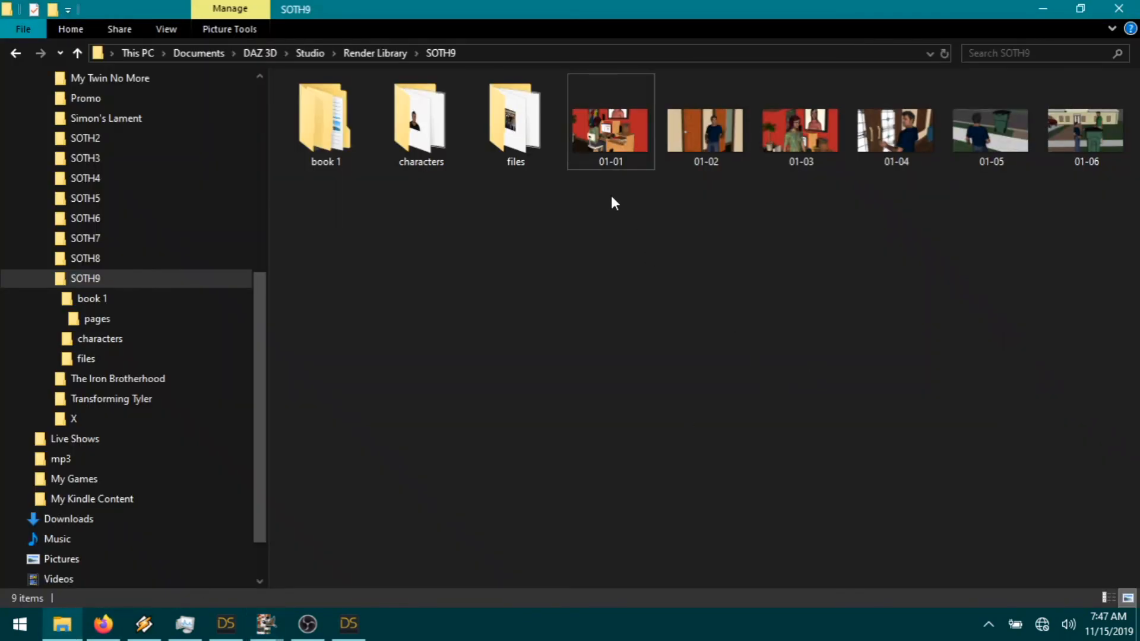
{"action": "left_click", "coordinate": [617, 127]}
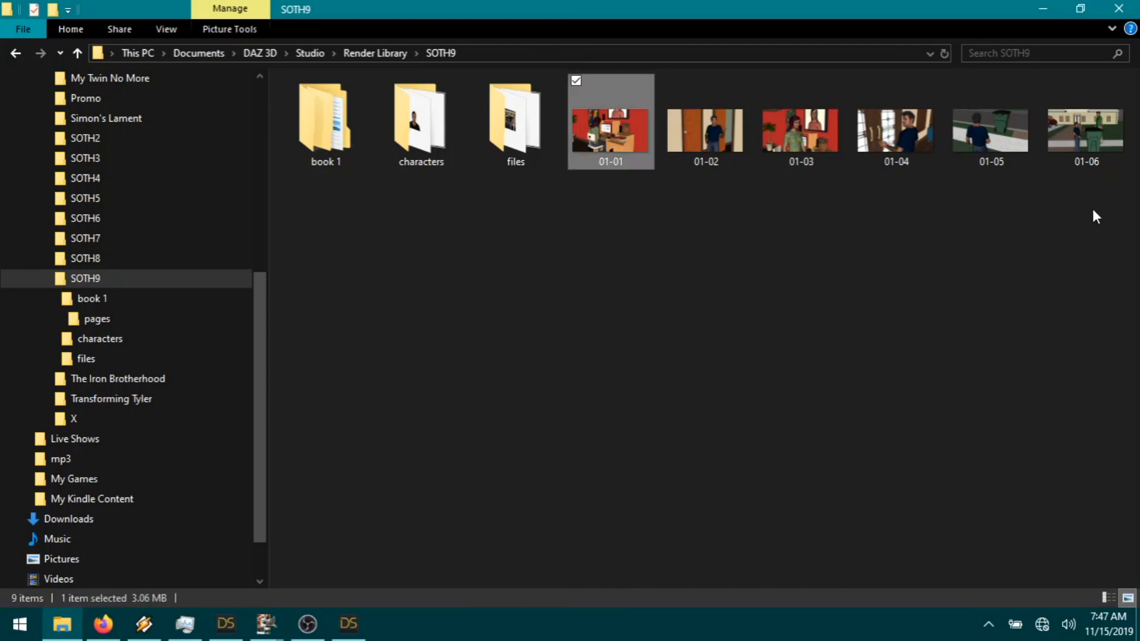
{"action": "left_click", "coordinate": [1087, 143], "text": "shift"}
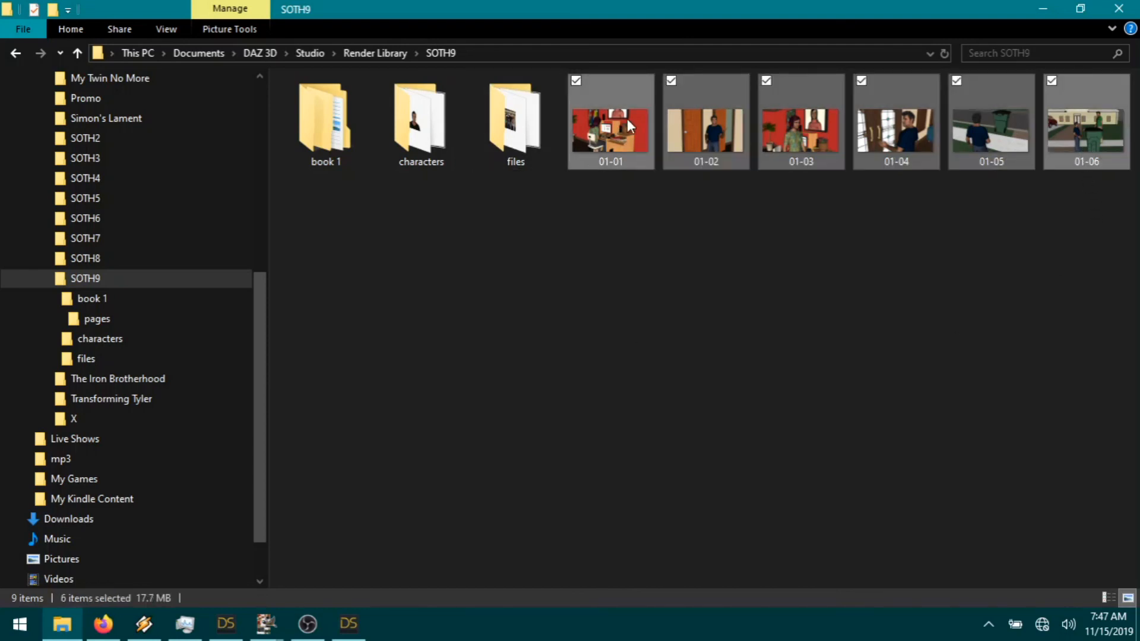
{"action": "left_click_drag", "start_coordinate": [627, 118], "coordinate": [199, 305]}
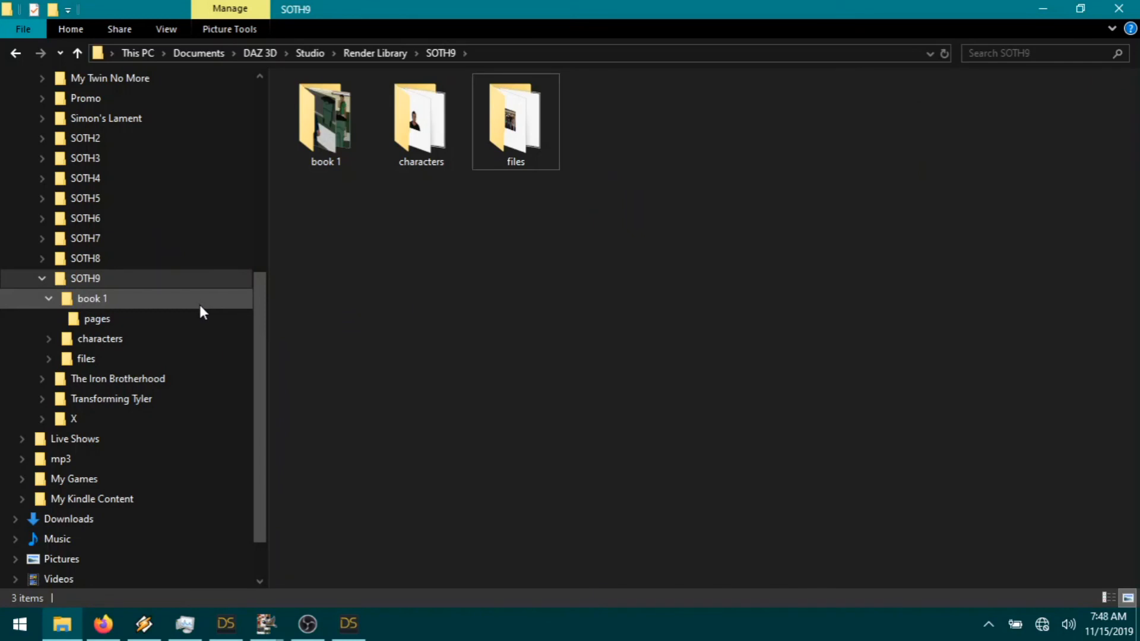
Step: Open page01.jpg from the book 1 pages folder in the image viewer
{"action": "left_click", "coordinate": [200, 304]}
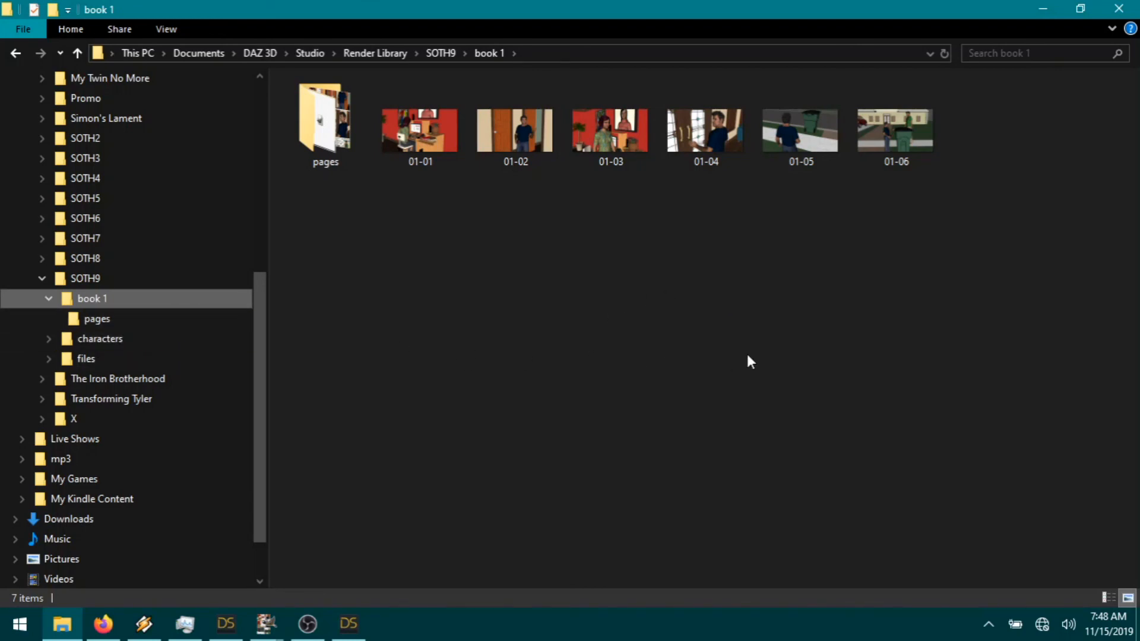
{"action": "left_click", "coordinate": [138, 319]}
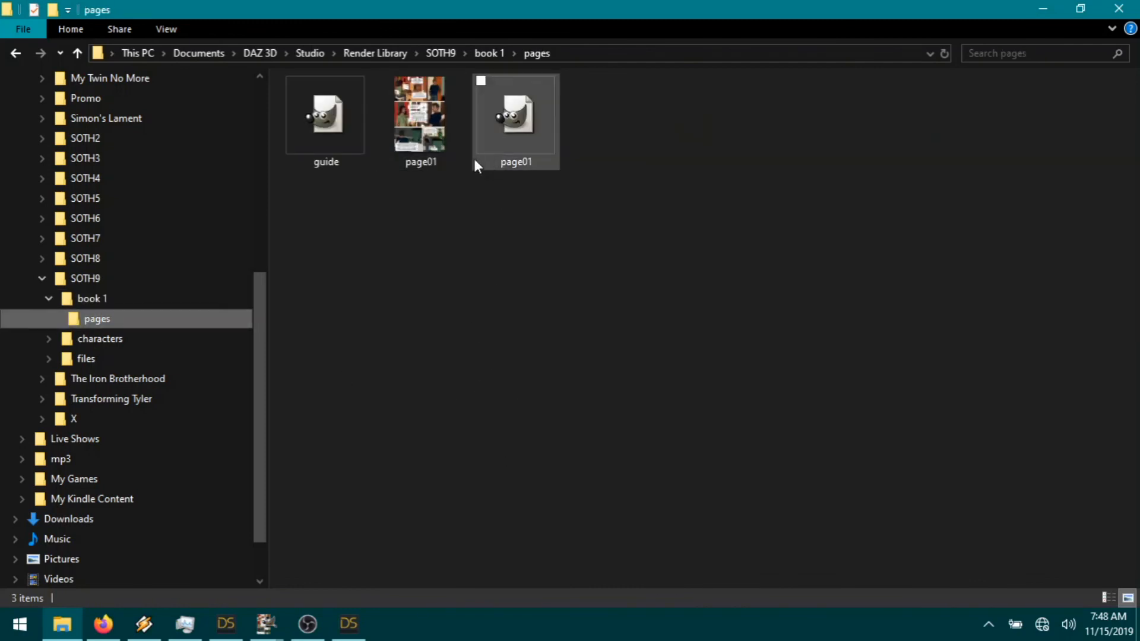
{"action": "left_click", "coordinate": [428, 144]}
{"action": "double_click", "coordinate": [428, 147]}
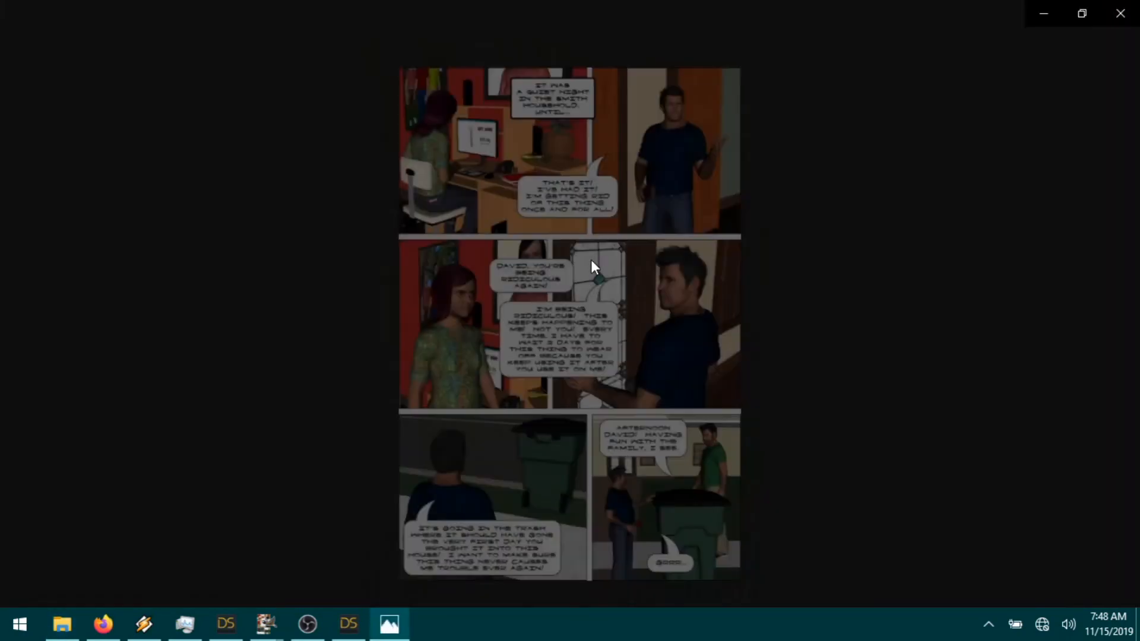
{"action": "scroll", "coordinate": [609, 238], "scroll_direction": "up", "scroll_amount": 2}
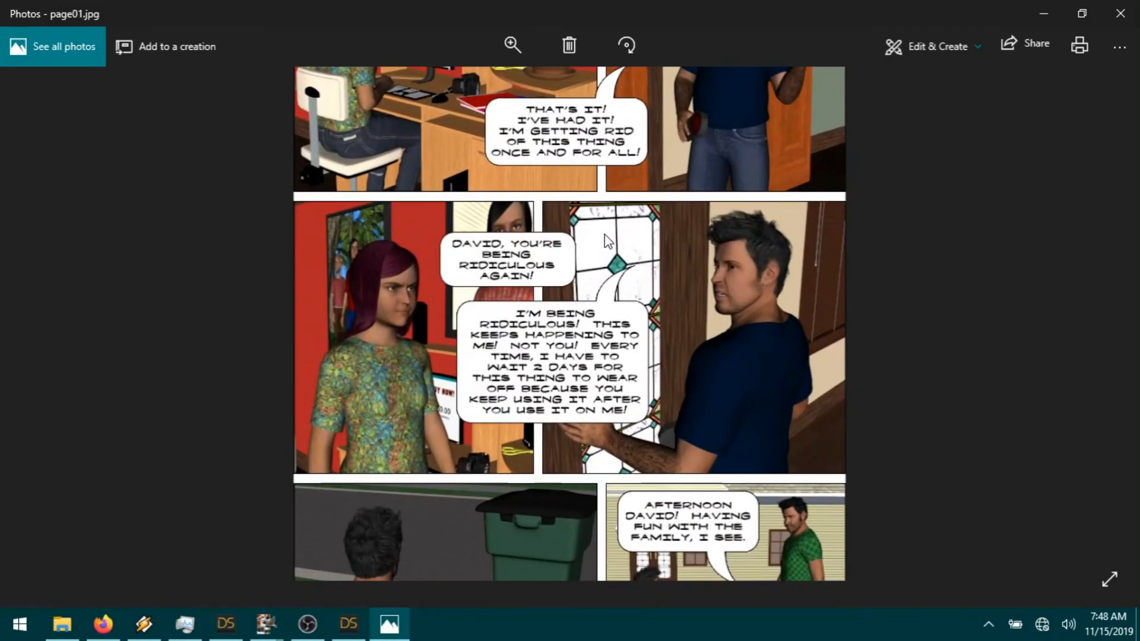
{"action": "left_click_drag", "start_coordinate": [663, 196], "coordinate": [660, 392]}
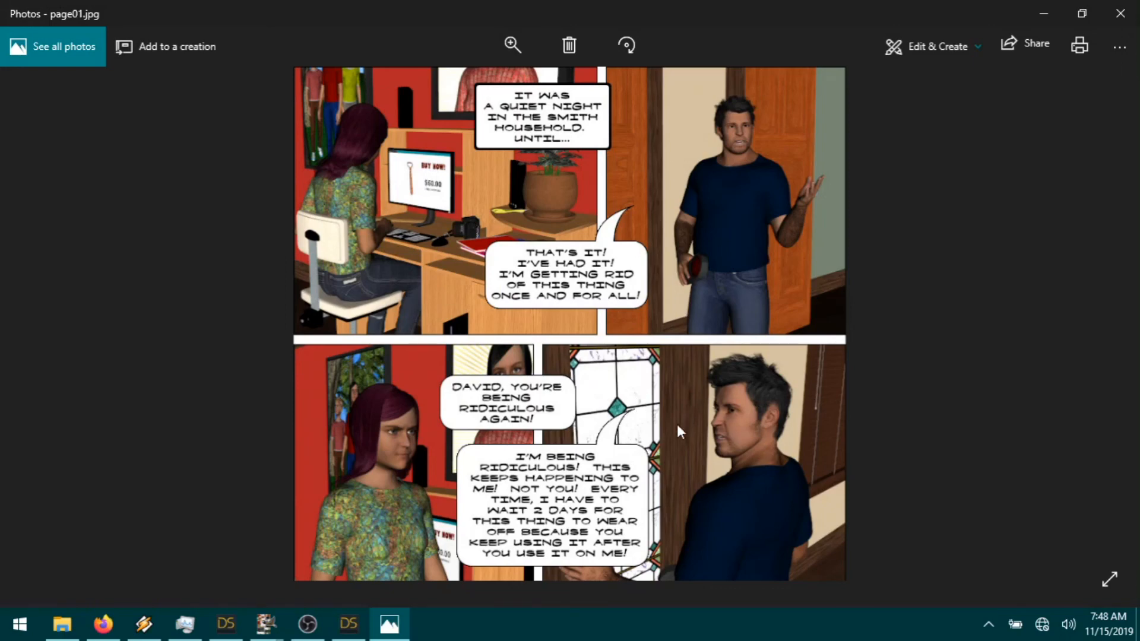
{"action": "scroll", "coordinate": [725, 471], "scroll_direction": "down", "scroll_amount": 5}
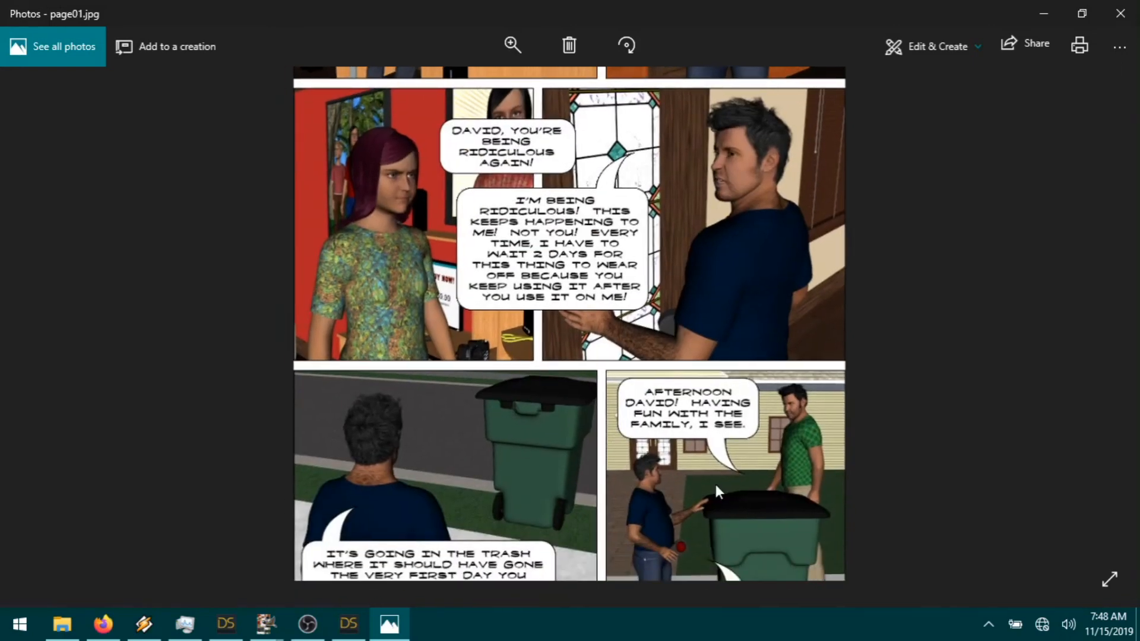
{"action": "scroll", "coordinate": [706, 341], "scroll_direction": "up", "scroll_amount": 1}
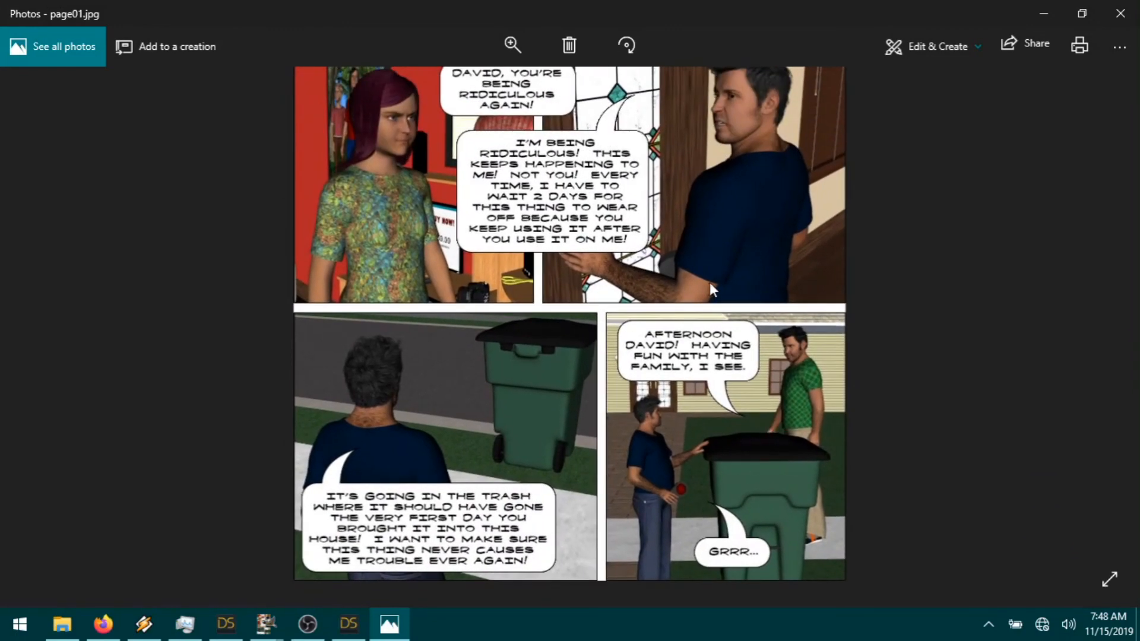
{"action": "scroll", "coordinate": [717, 247], "scroll_direction": "up", "scroll_amount": 4}
{"action": "scroll", "coordinate": [738, 472], "scroll_direction": "down", "scroll_amount": 3}
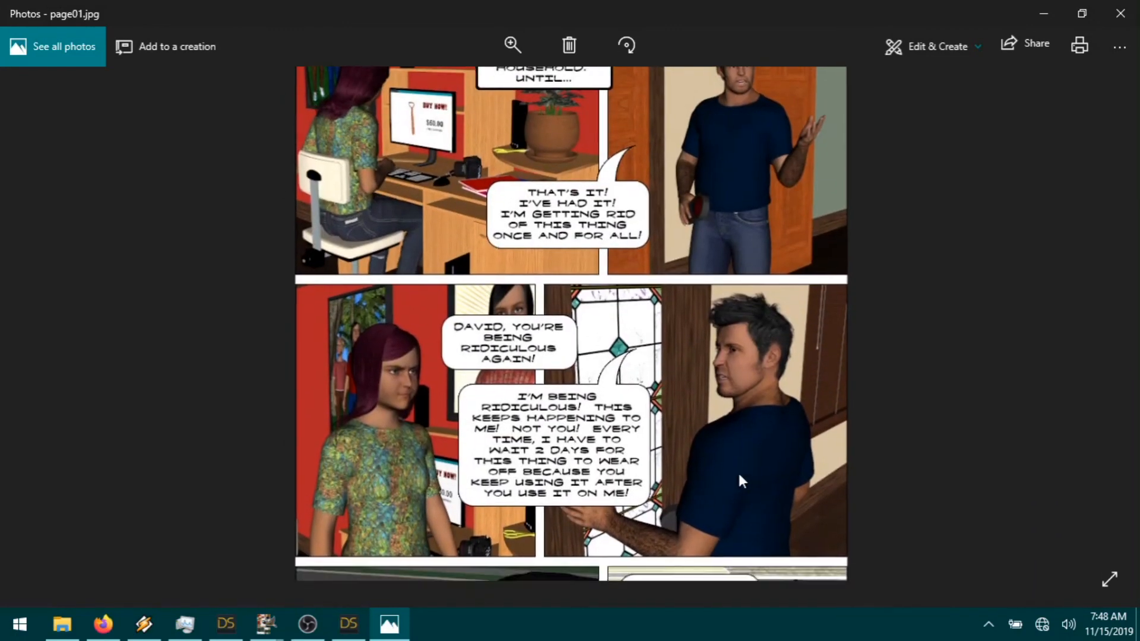
{"action": "left_click_drag", "start_coordinate": [754, 465], "coordinate": [749, 331]}
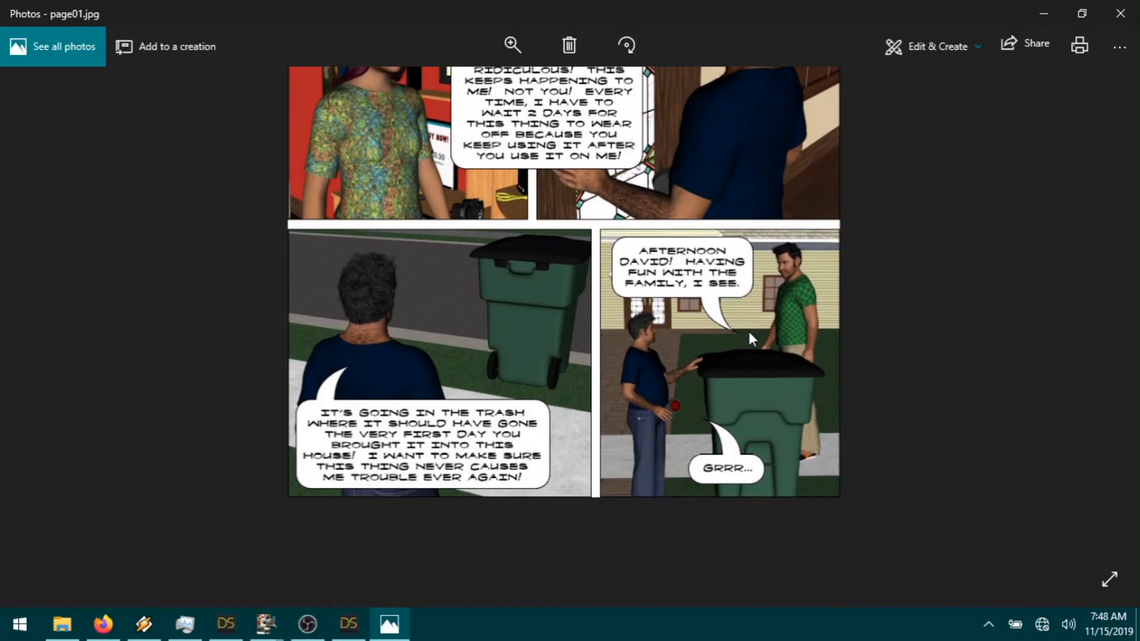
{"action": "scroll", "coordinate": [750, 332], "scroll_direction": "up", "scroll_amount": 1}
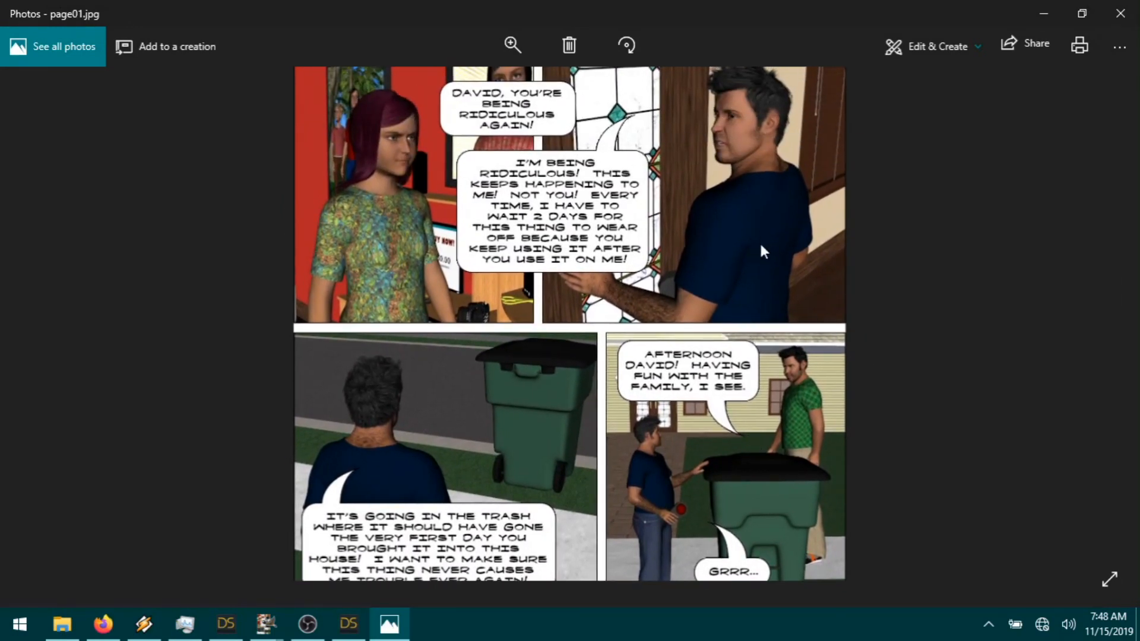
{"action": "scroll", "coordinate": [762, 210], "scroll_direction": "up", "scroll_amount": 3}
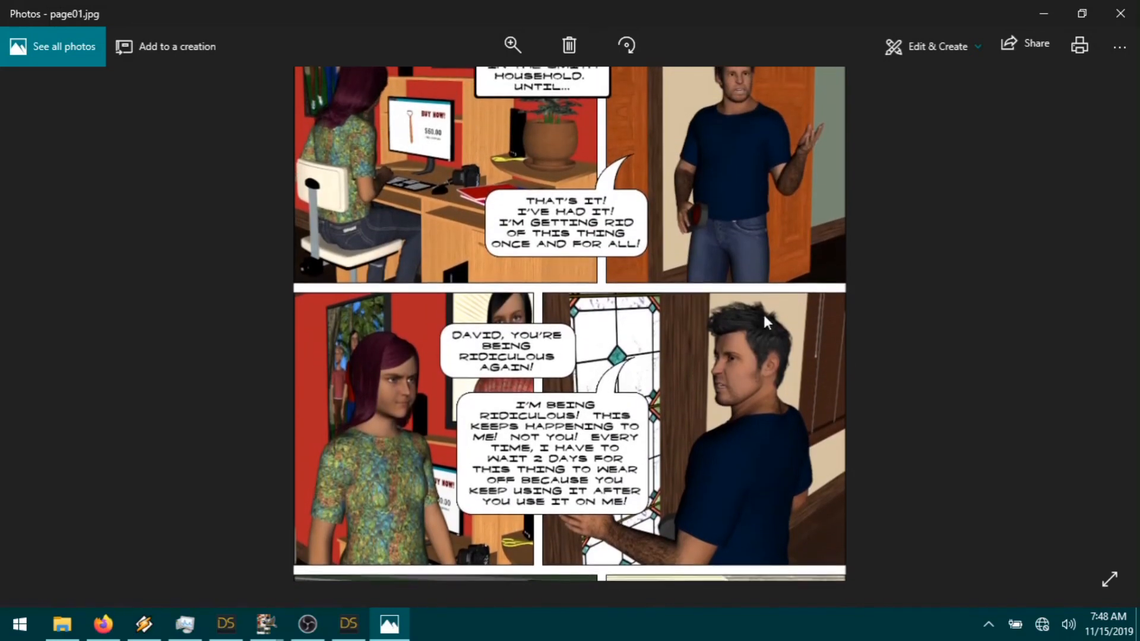
{"action": "scroll", "coordinate": [767, 448], "scroll_direction": "down", "scroll_amount": 2}
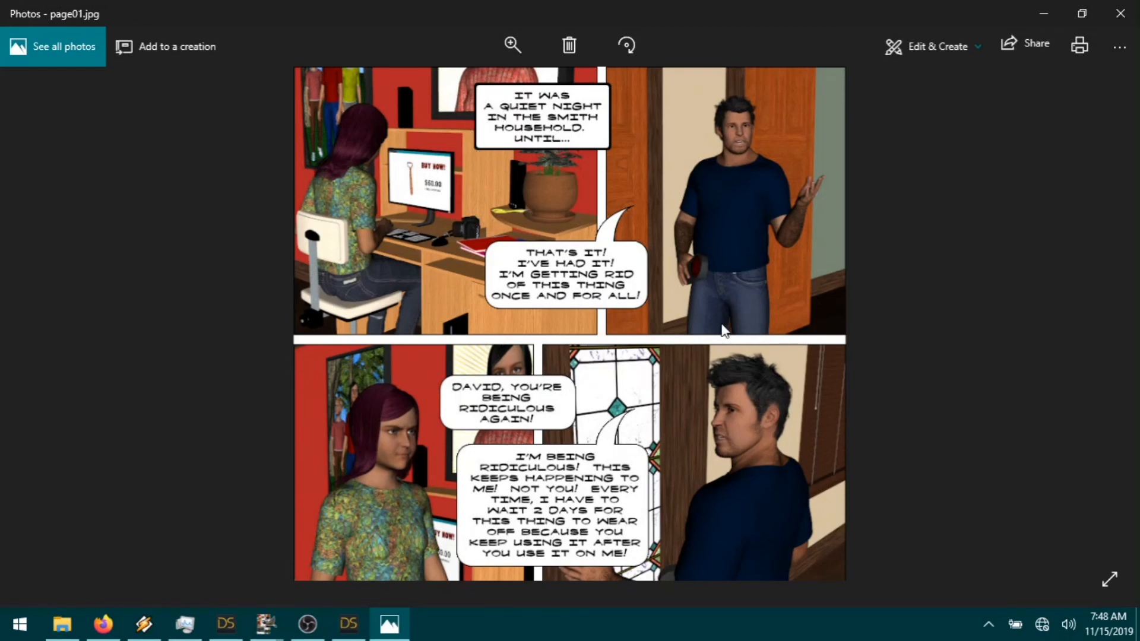
{"action": "scroll", "coordinate": [641, 347], "scroll_direction": "down", "scroll_amount": 1}
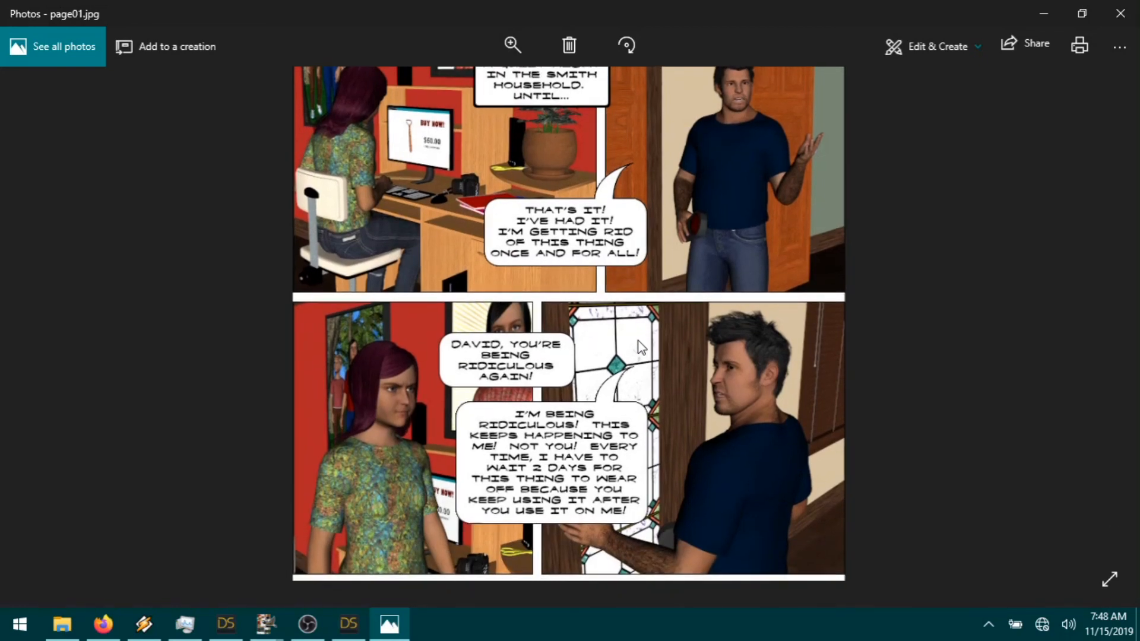
{"action": "scroll", "coordinate": [641, 348], "scroll_direction": "down", "scroll_amount": 3}
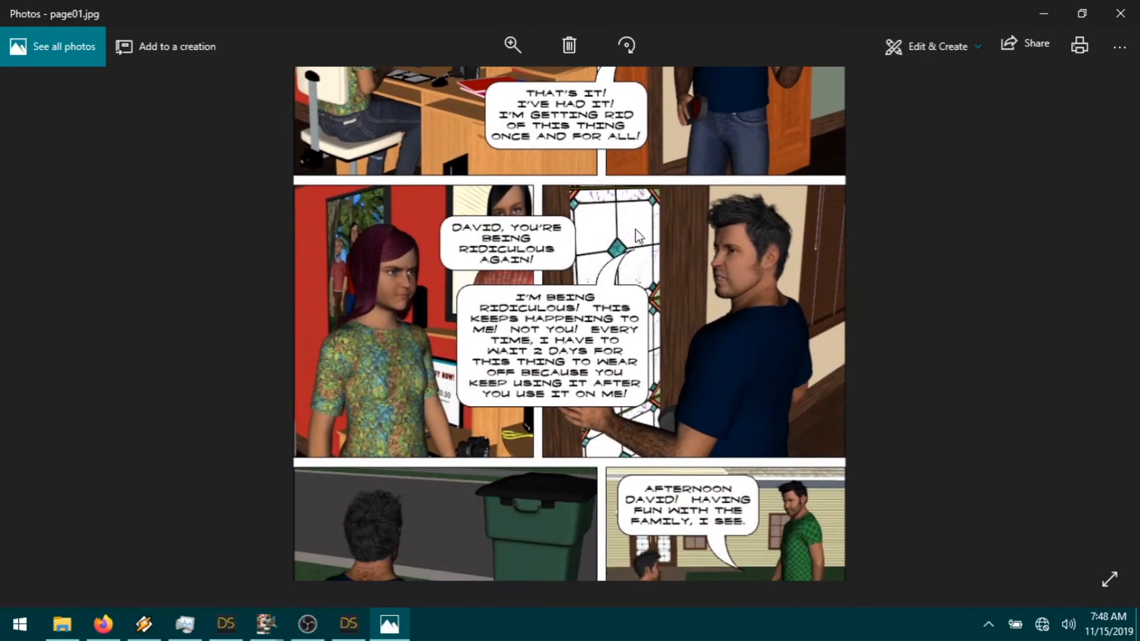
{"action": "scroll", "coordinate": [504, 424], "scroll_direction": "down", "scroll_amount": 1}
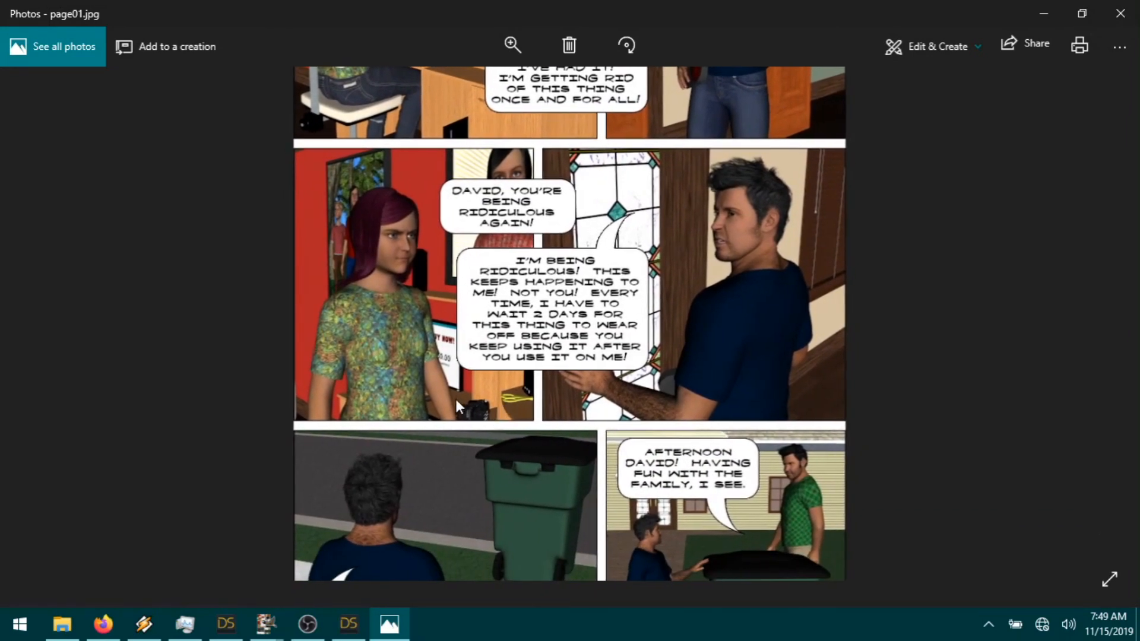
{"action": "left_click_drag", "start_coordinate": [512, 504], "coordinate": [509, 276]}
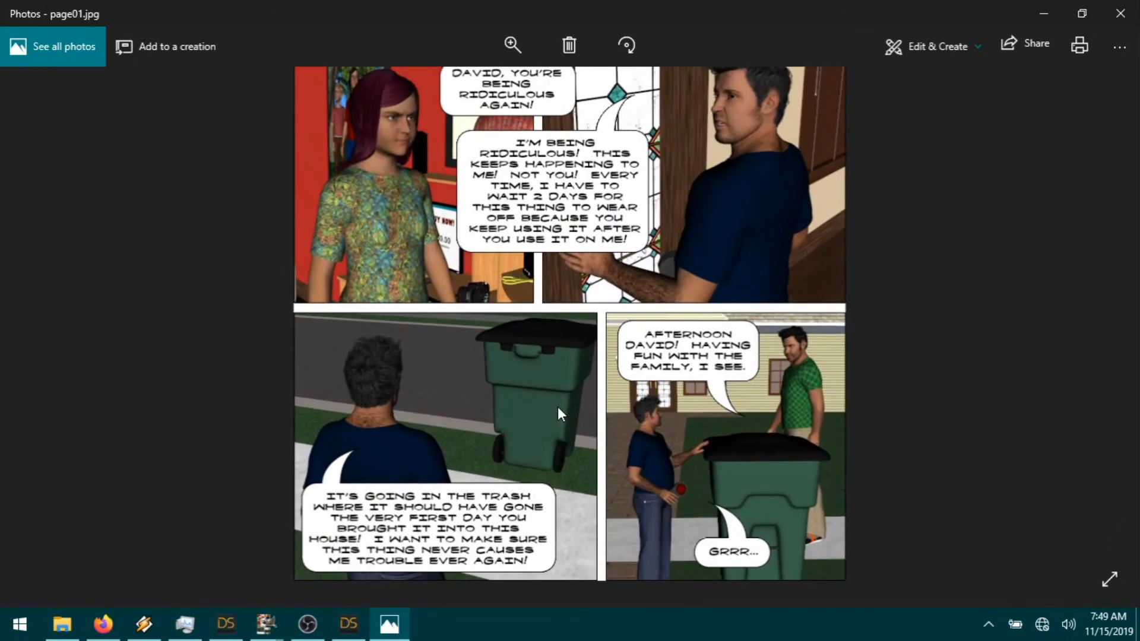
{"action": "left_click_drag", "start_coordinate": [560, 458], "coordinate": [551, 402]}
Step: Zoom out in Photos until the entire comic page fits, then close the viewer
{"action": "scroll", "coordinate": [714, 400], "scroll_direction": "up", "scroll_amount": 1}
{"action": "scroll", "coordinate": [715, 397], "scroll_direction": "down", "scroll_amount": 2}
{"action": "scroll", "coordinate": [715, 397], "scroll_direction": "down", "scroll_amount": 1}
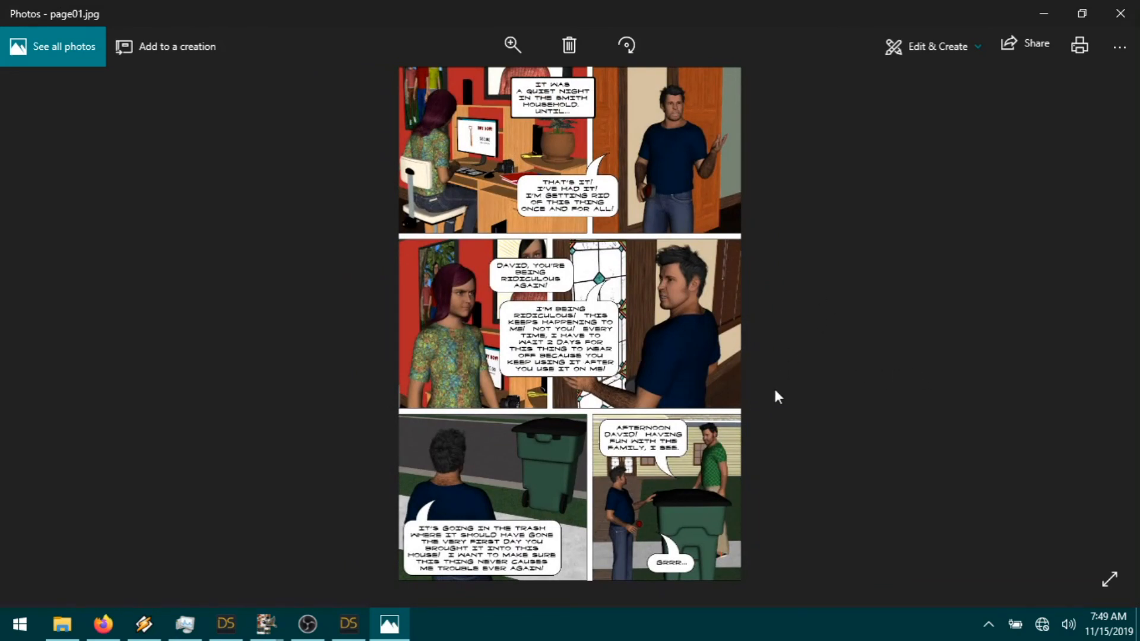
{"action": "scroll", "coordinate": [736, 377], "scroll_direction": "up", "scroll_amount": 1}
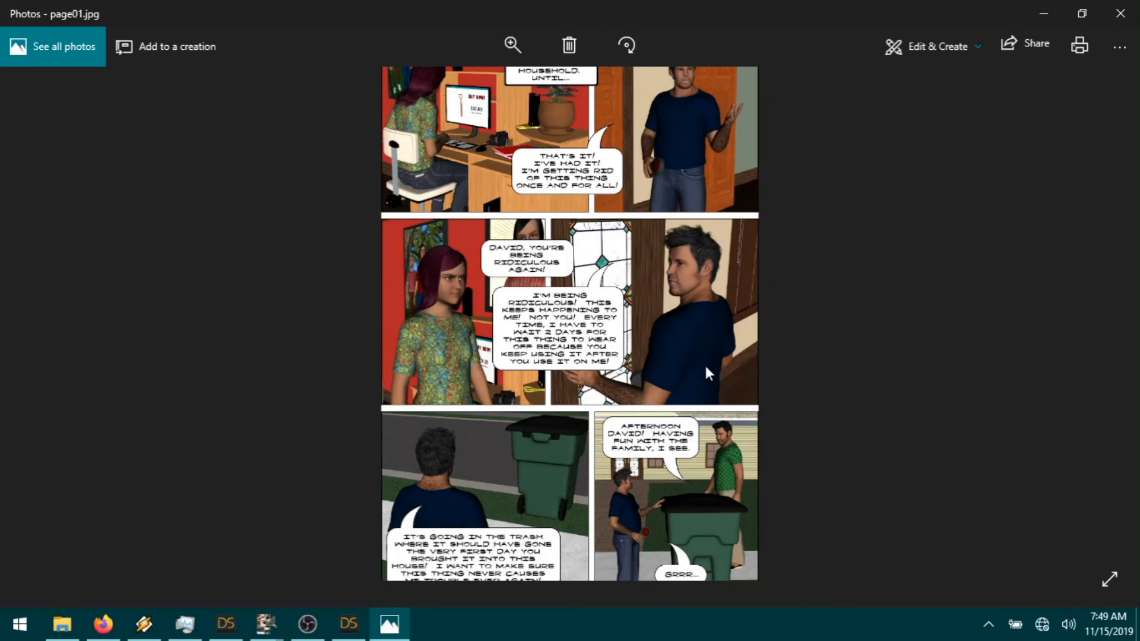
{"action": "scroll", "coordinate": [779, 372], "scroll_direction": "up", "scroll_amount": 1}
{"action": "scroll", "coordinate": [779, 368], "scroll_direction": "down", "scroll_amount": 2}
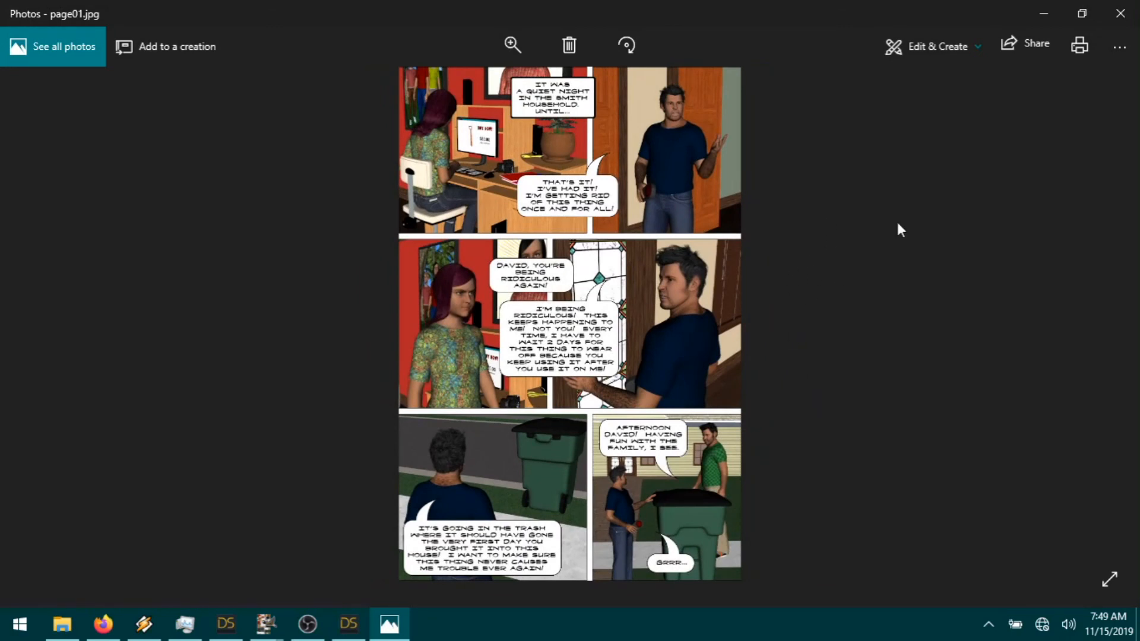
{"action": "left_click", "coordinate": [1122, 14]}
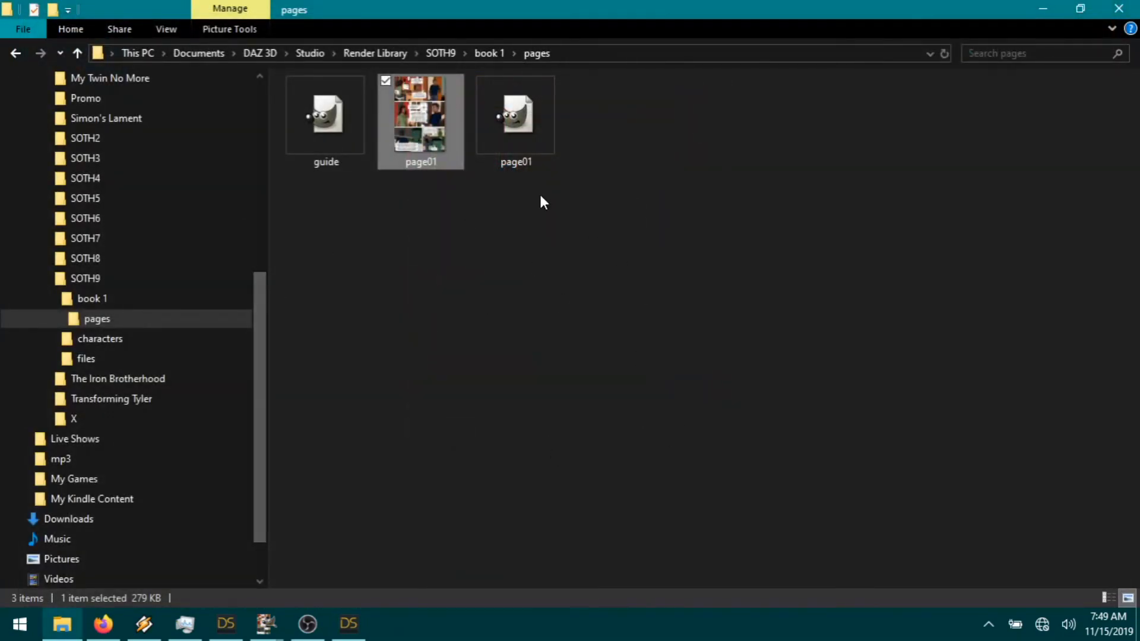
Step: Minimize File Explorer, open guide.xcf in GIMP, and begin closing page01.xcf
{"action": "left_click", "coordinate": [1056, 9]}
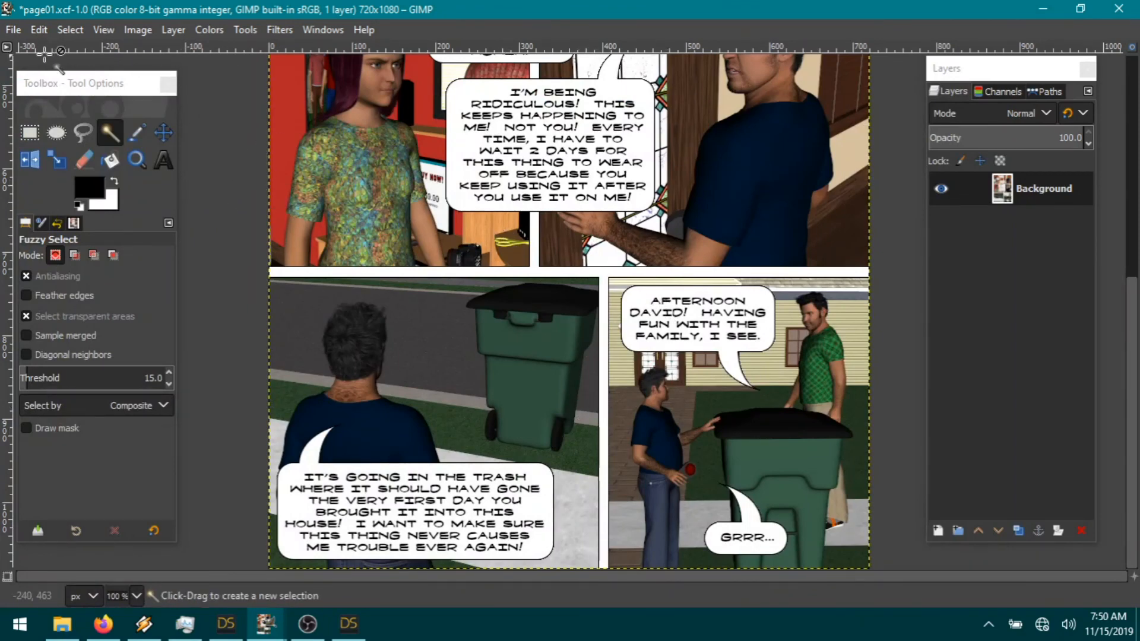
{"action": "left_click", "coordinate": [12, 29]}
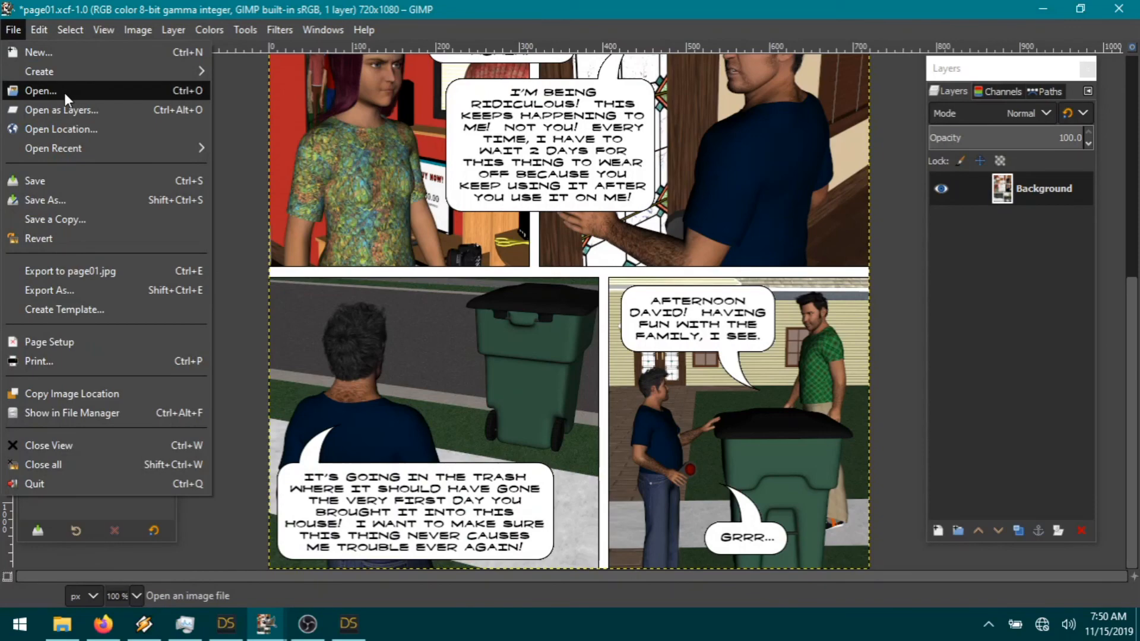
{"action": "left_click", "coordinate": [40, 90]}
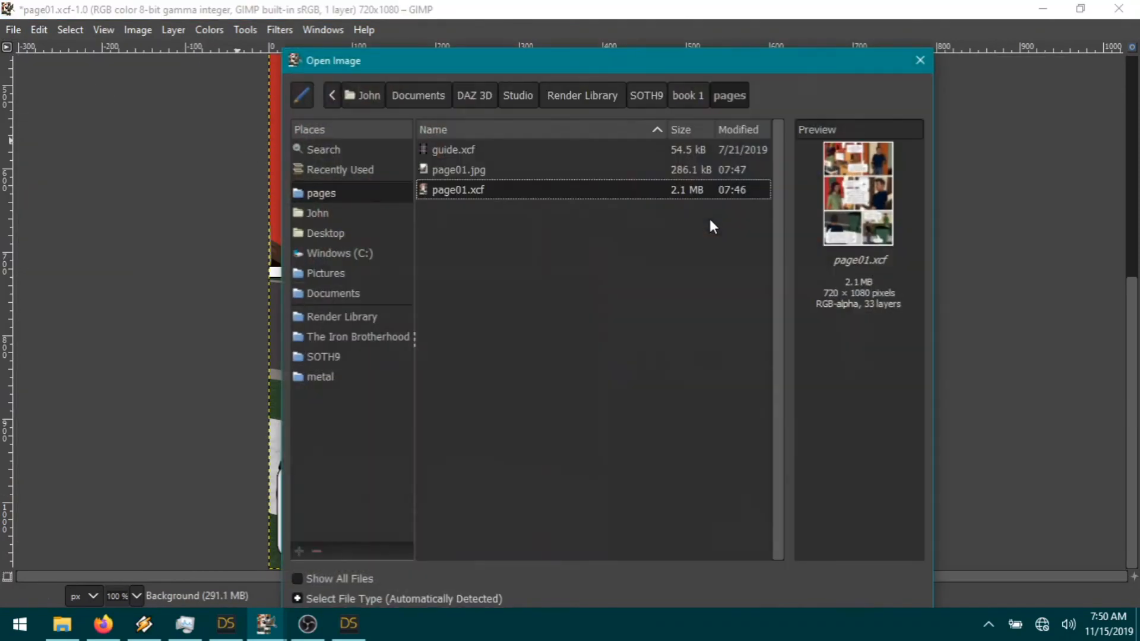
{"action": "double_click", "coordinate": [468, 151]}
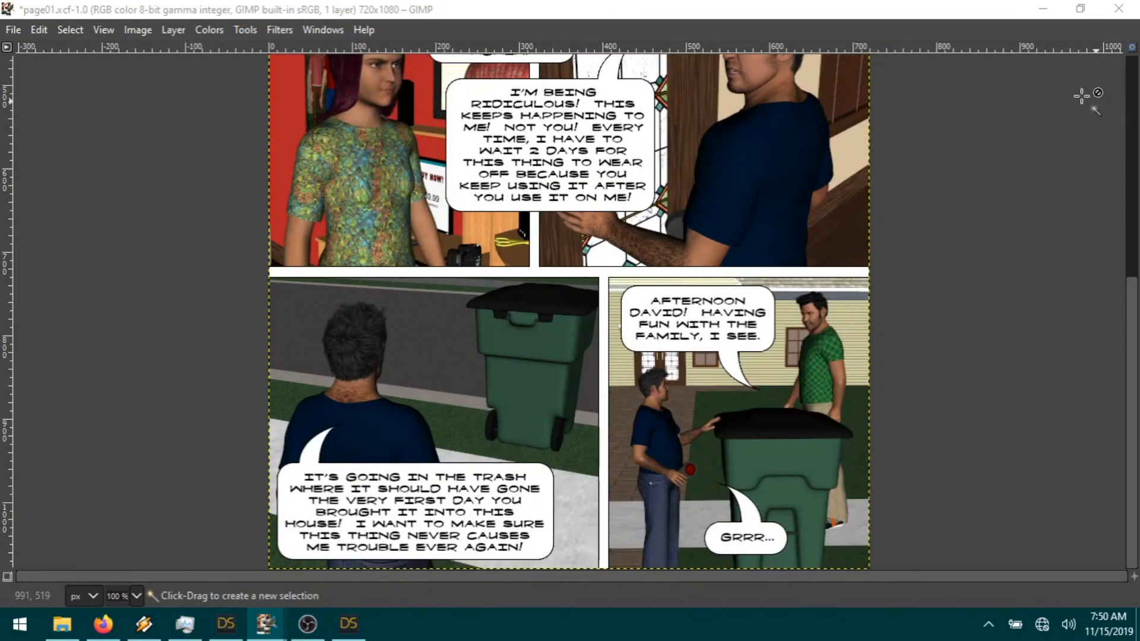
{"action": "left_click", "coordinate": [1119, 8]}
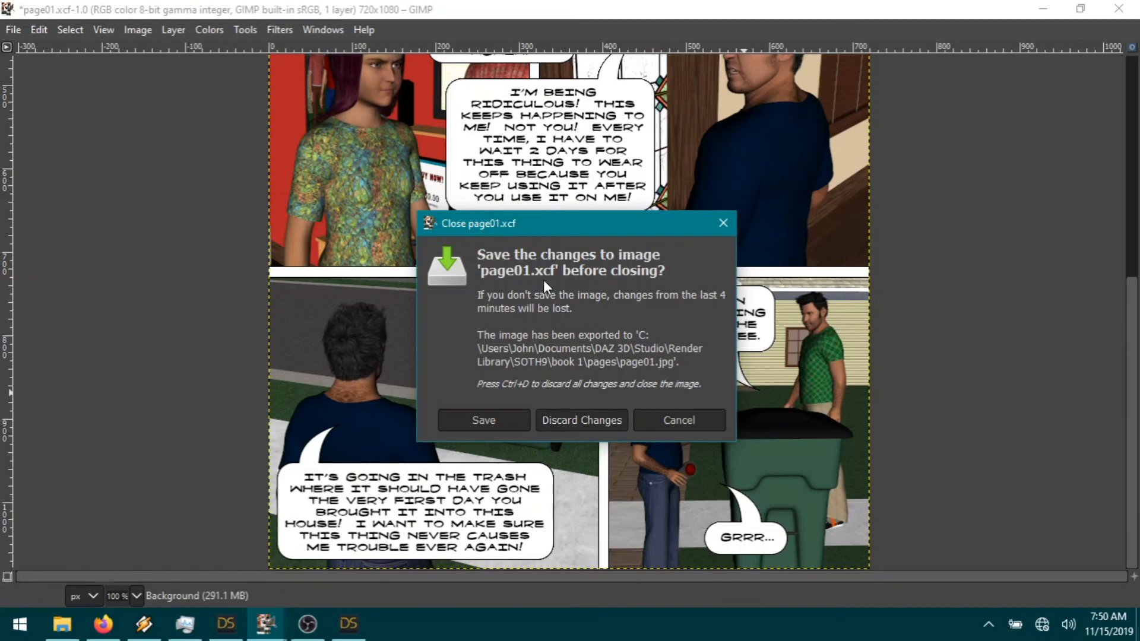
Step: Discard page01.xcf changes, view guide.xcf maximized at 100% zoom, then minimize GIMP
{"action": "left_click", "coordinate": [582, 420]}
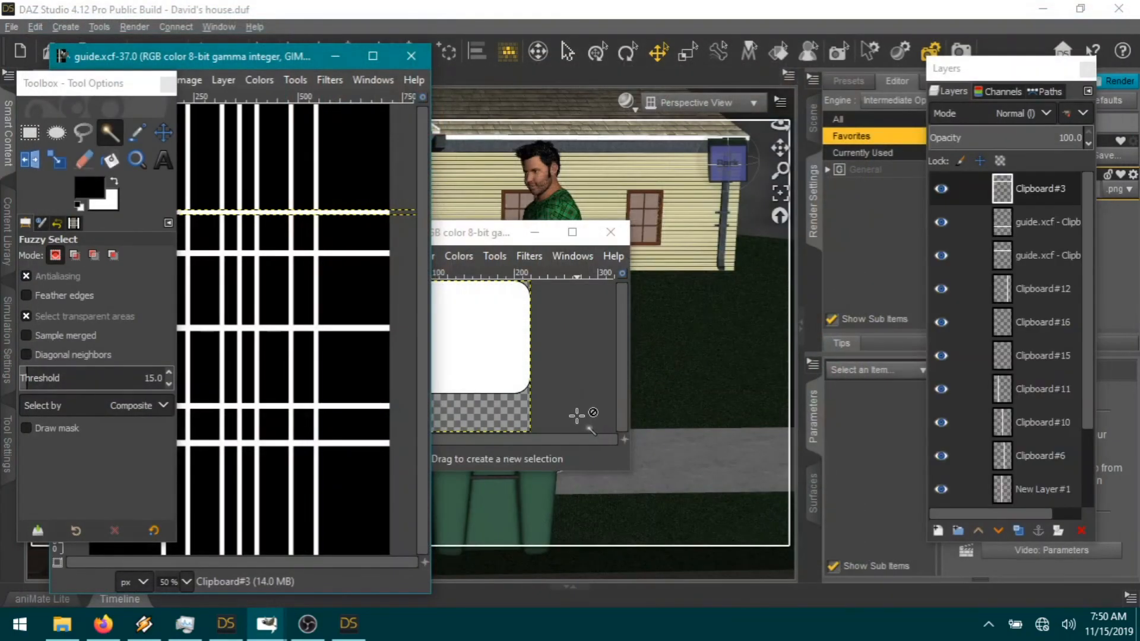
{"action": "double_click", "coordinate": [225, 56]}
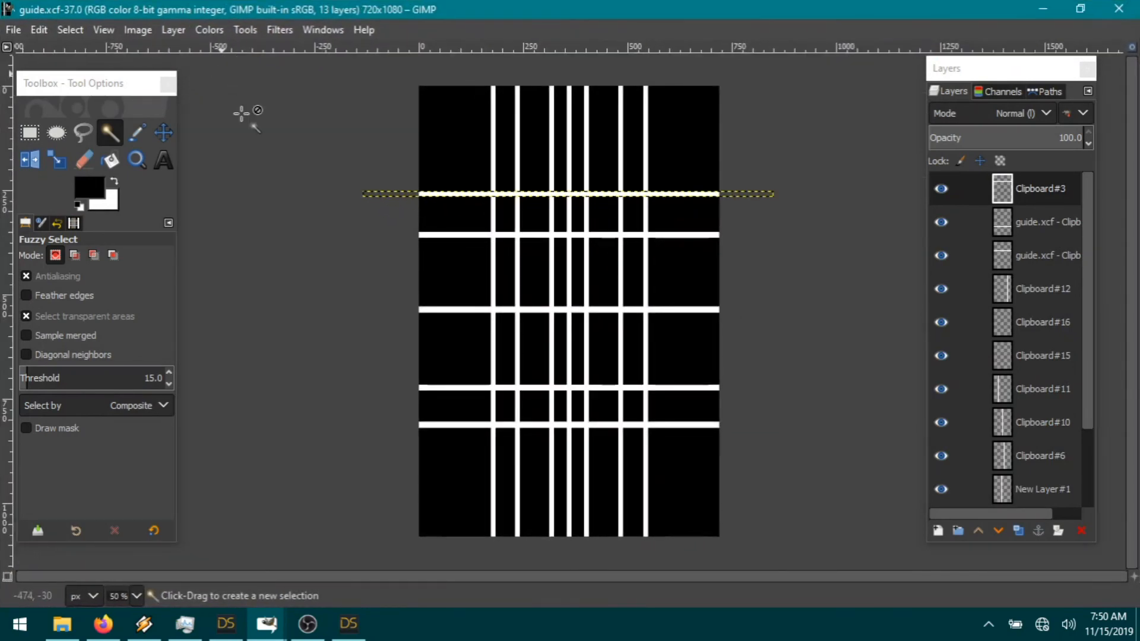
{"action": "left_click", "coordinate": [140, 161]}
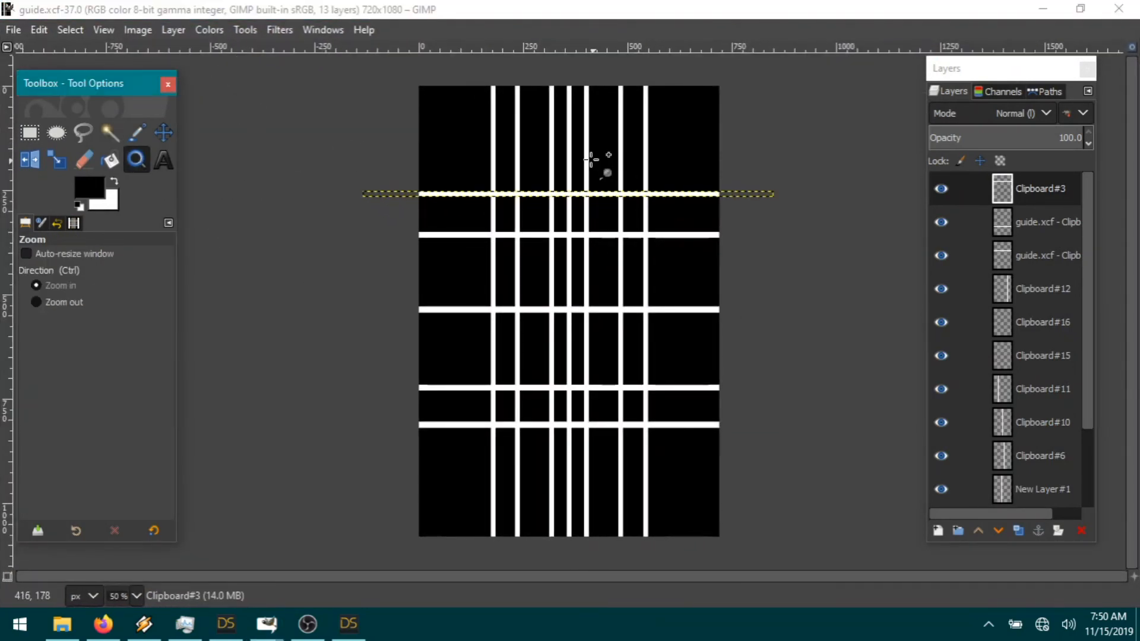
{"action": "left_click", "coordinate": [570, 136]}
{"action": "left_click", "coordinate": [570, 136]}
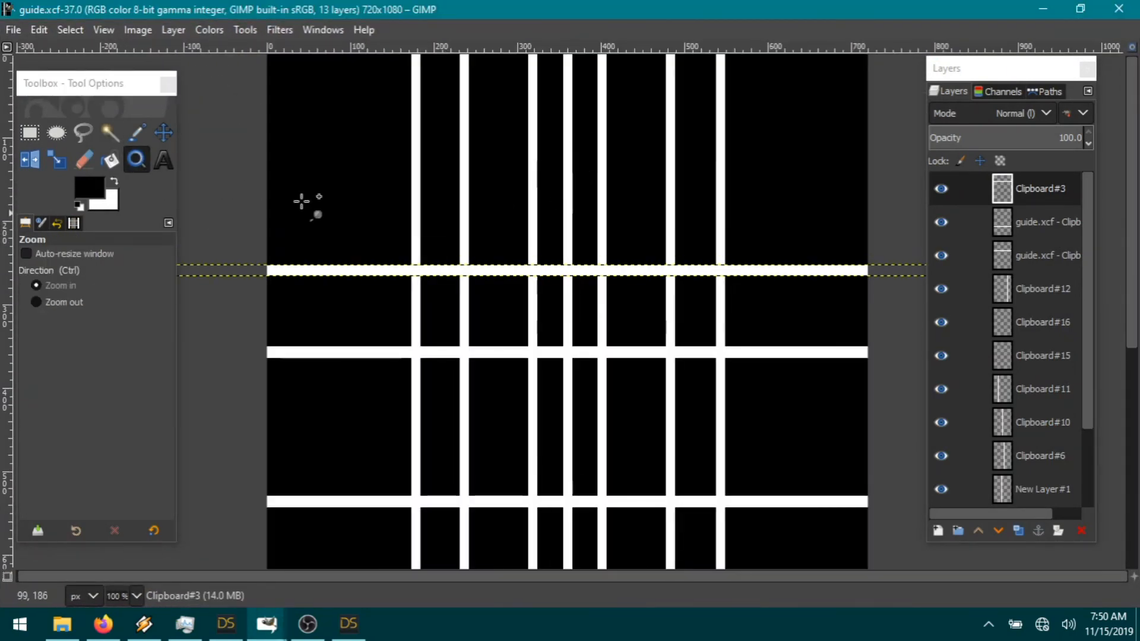
{"action": "left_click", "coordinate": [167, 138]}
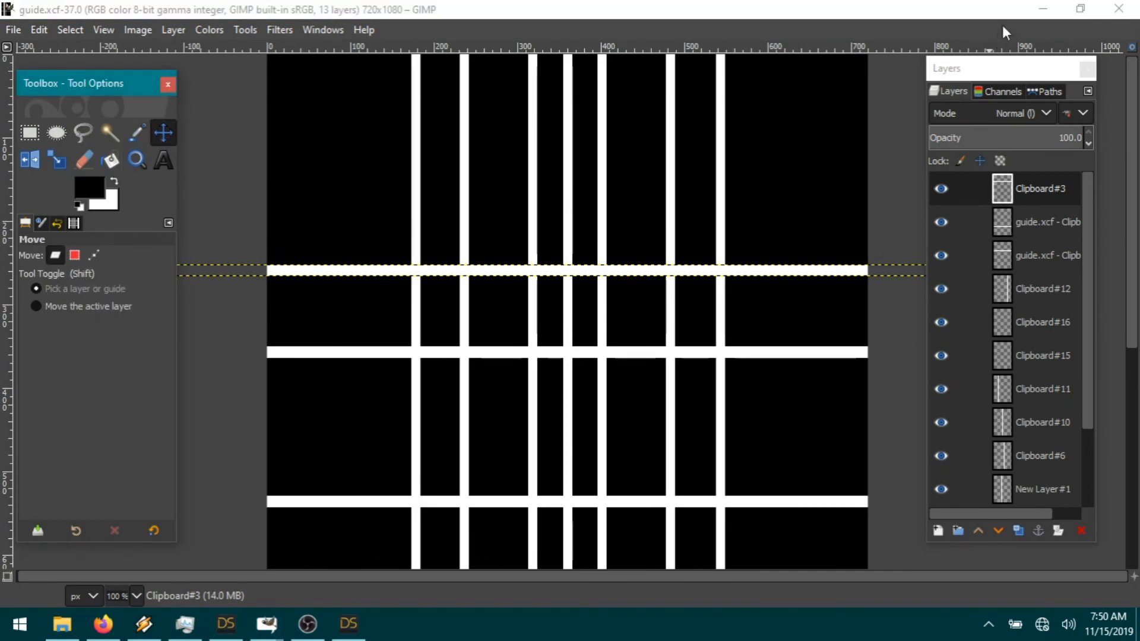
{"action": "left_click", "coordinate": [1040, 14]}
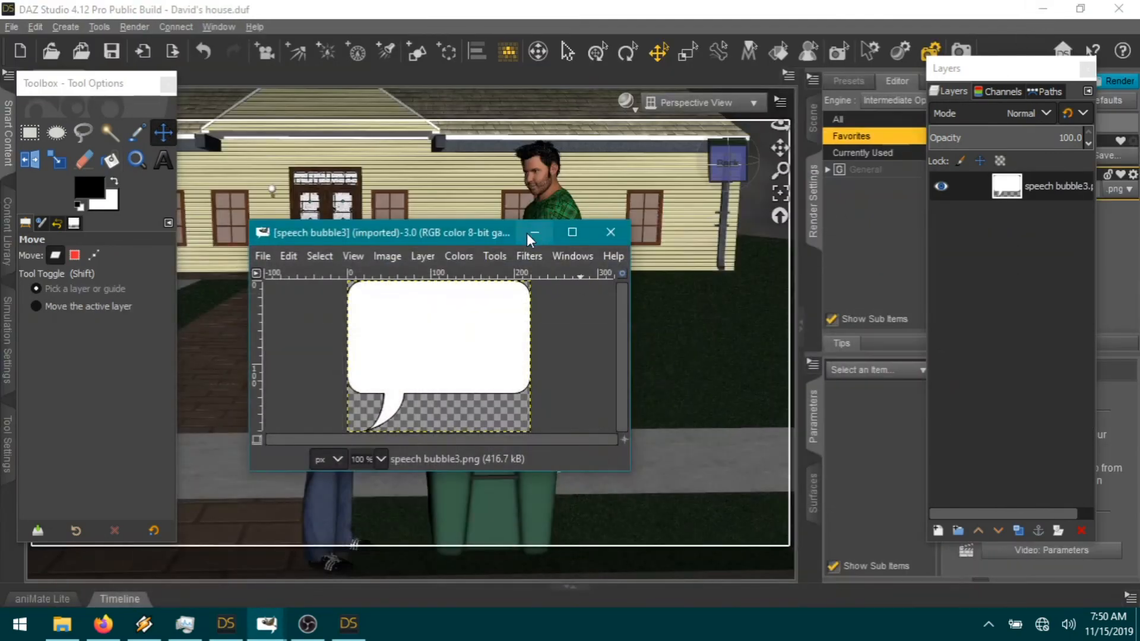